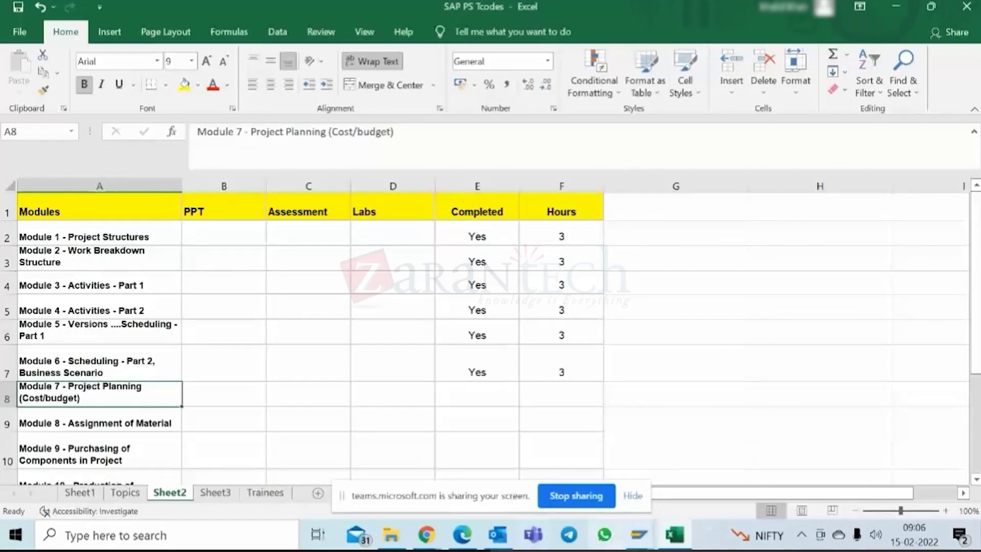
- Switch to the SAP session, leave the planning profile view and start transaction CJ40
mouse_move(646, 537)
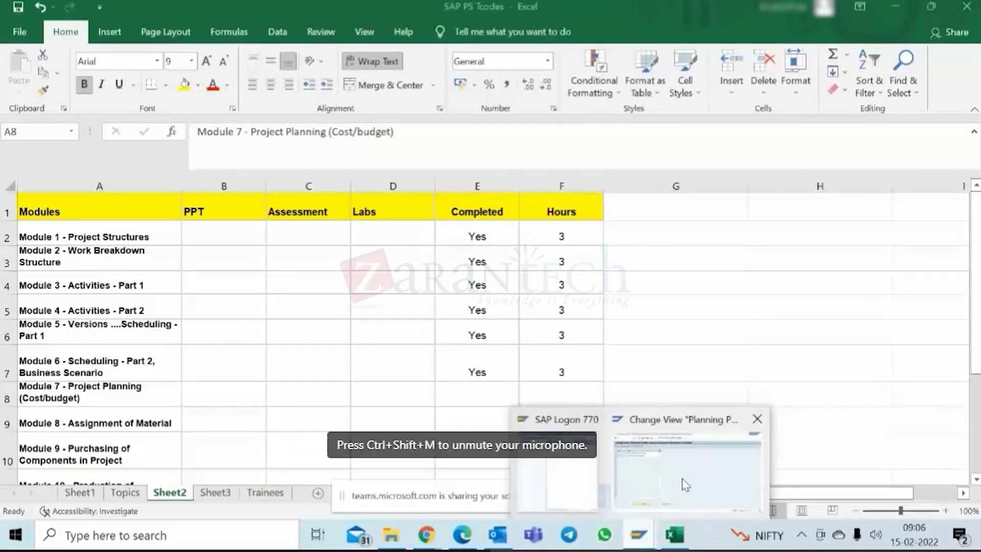
click(685, 484)
click(197, 35)
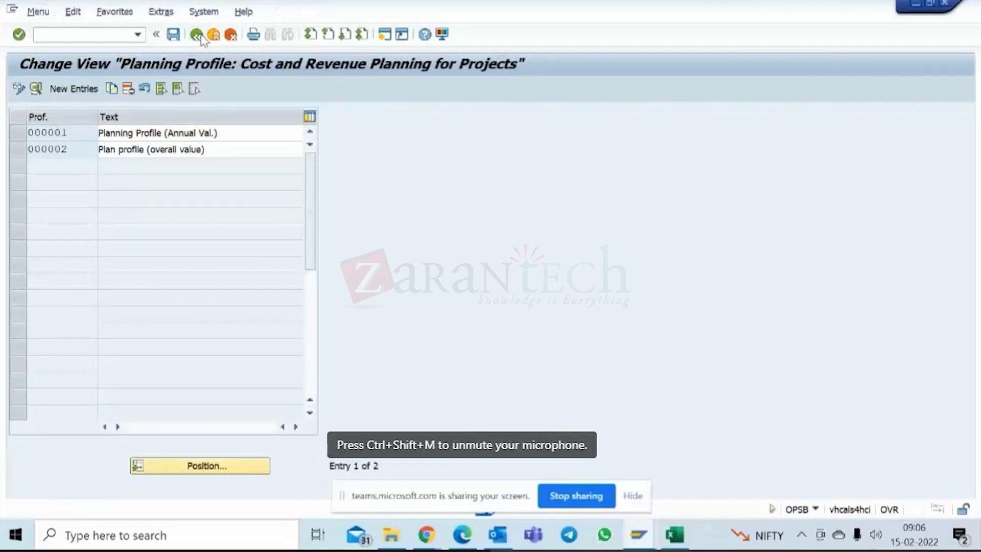
text(cj)
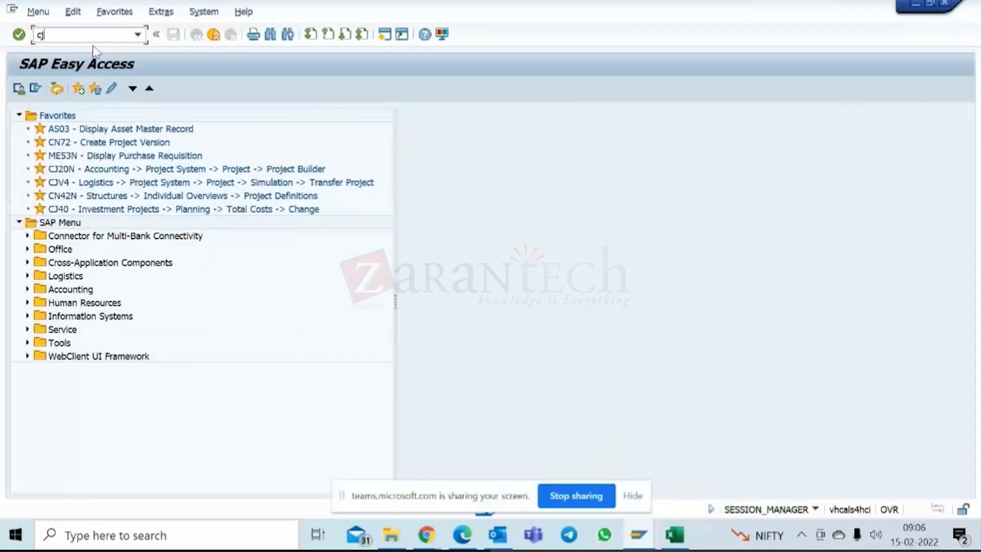
text(40)
key(Return)
- Try to open cost planning for project definition C-1000
key(space)
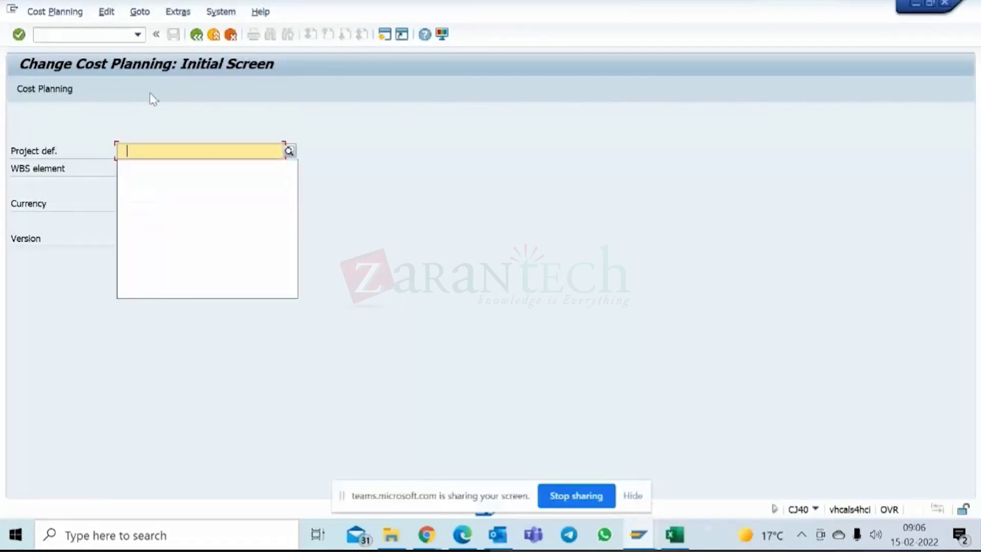
click(154, 166)
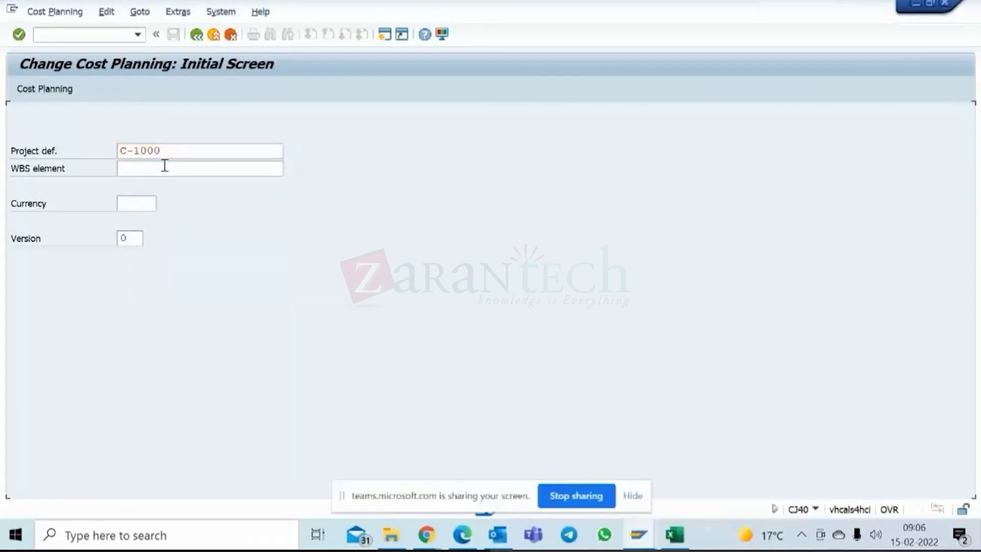
key(Return)
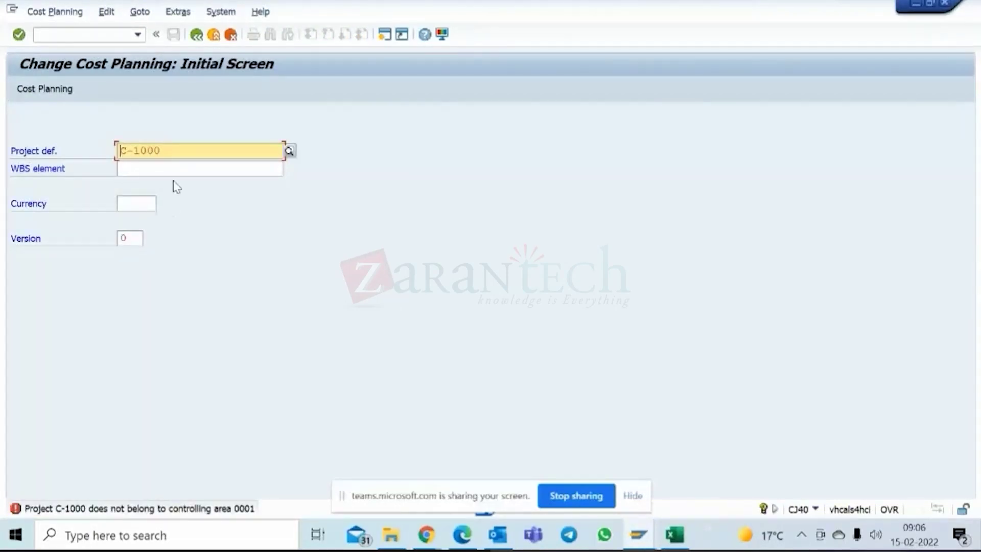
- Set the project definition to C-10051 and open its WBS element cost planning overview, acknowledging the information dialog
drag(165, 150, 120, 150)
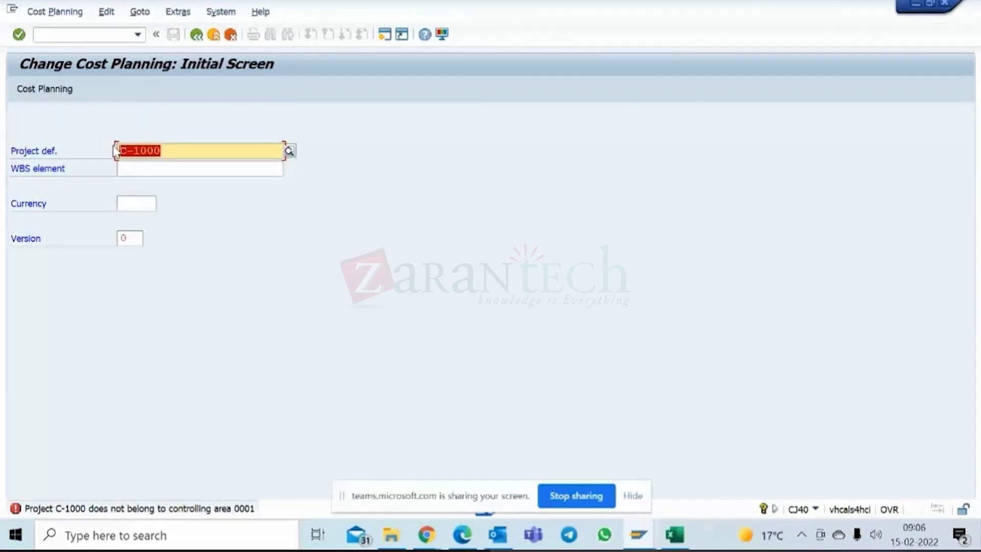
key(BackSpace)
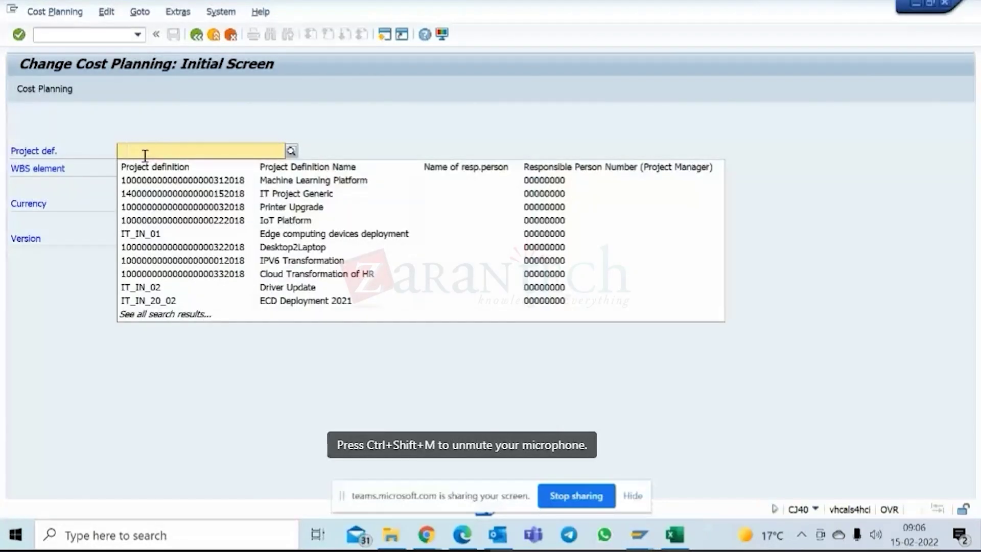
click(145, 155)
click(148, 180)
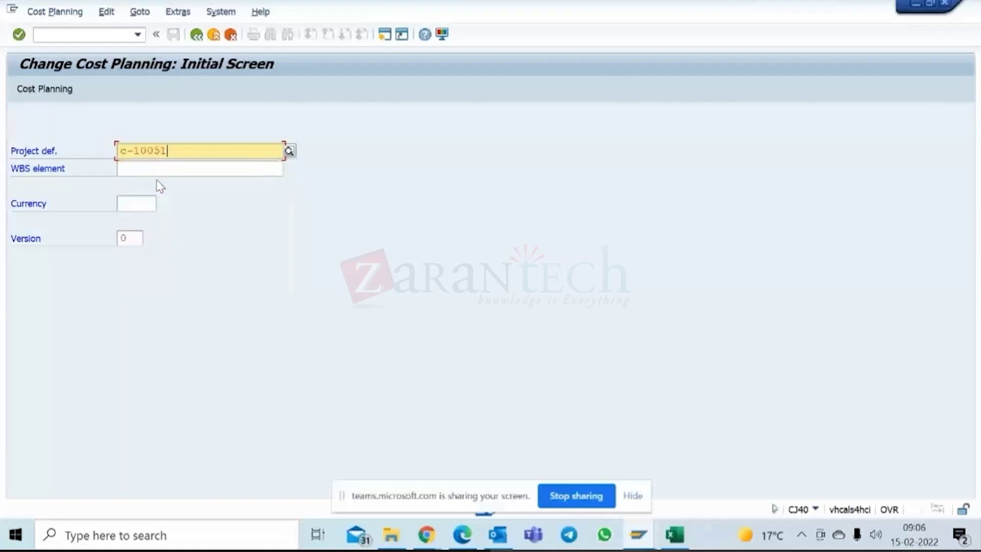
key(Return)
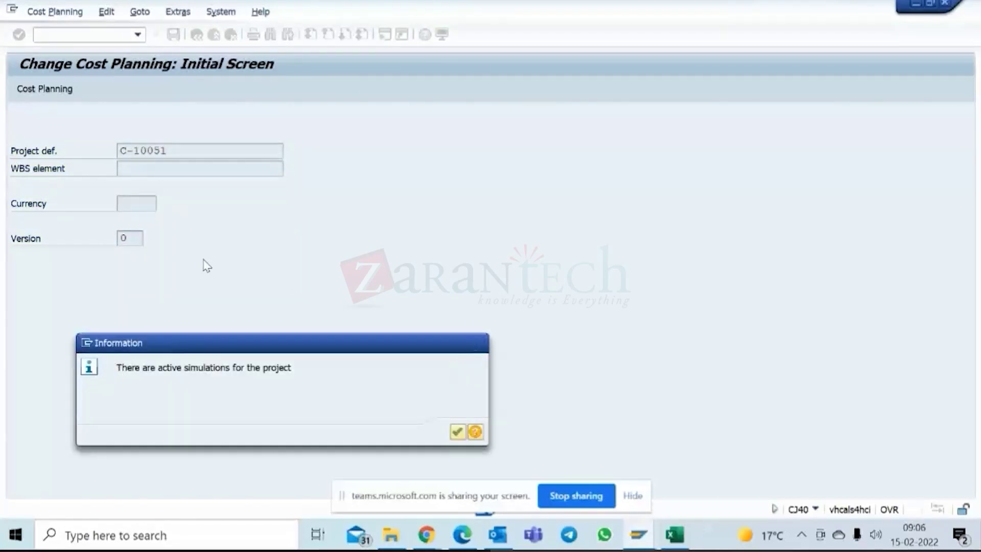
key(Return)
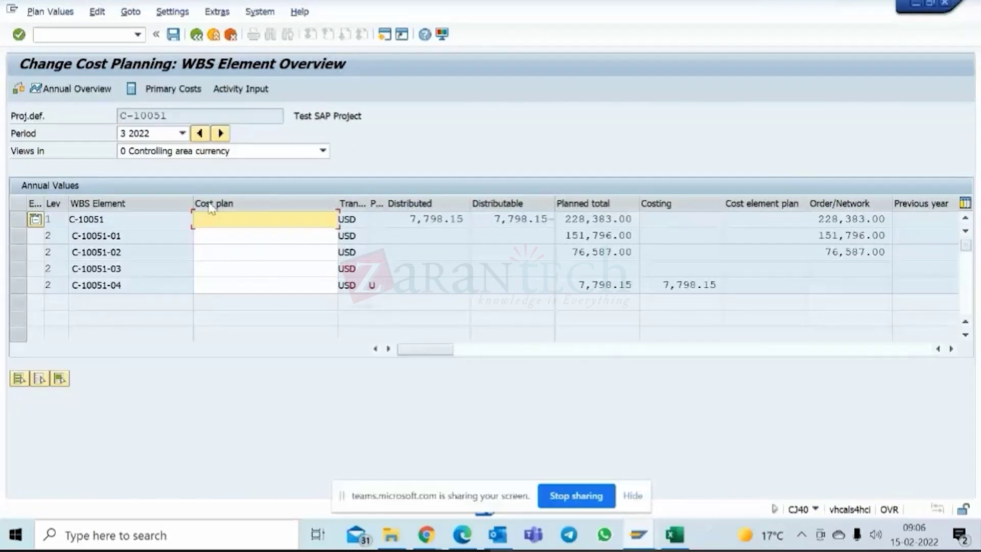
- Examine the cost plan entry fields of project C-10051 and its subordinate WBS elements
click(231, 235)
click(239, 254)
click(238, 270)
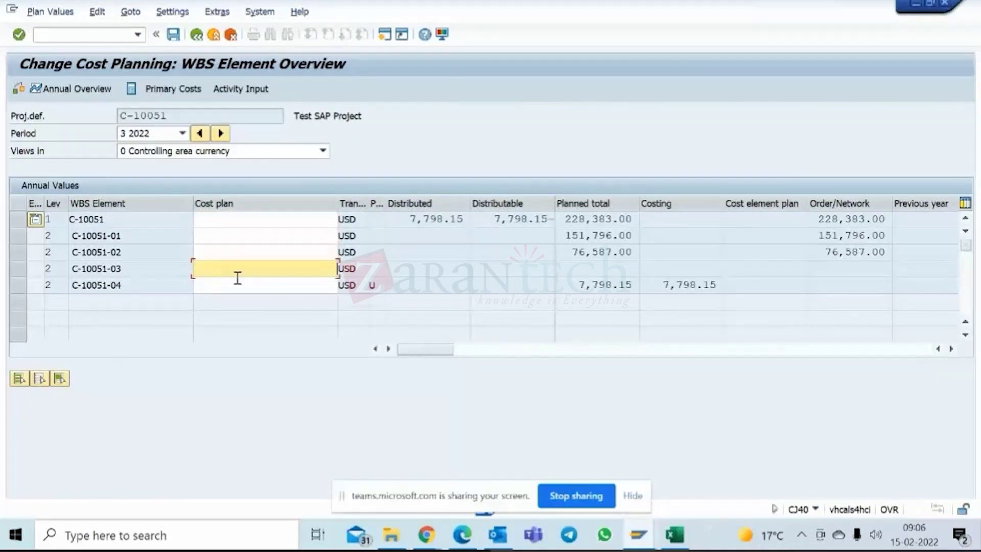
click(238, 285)
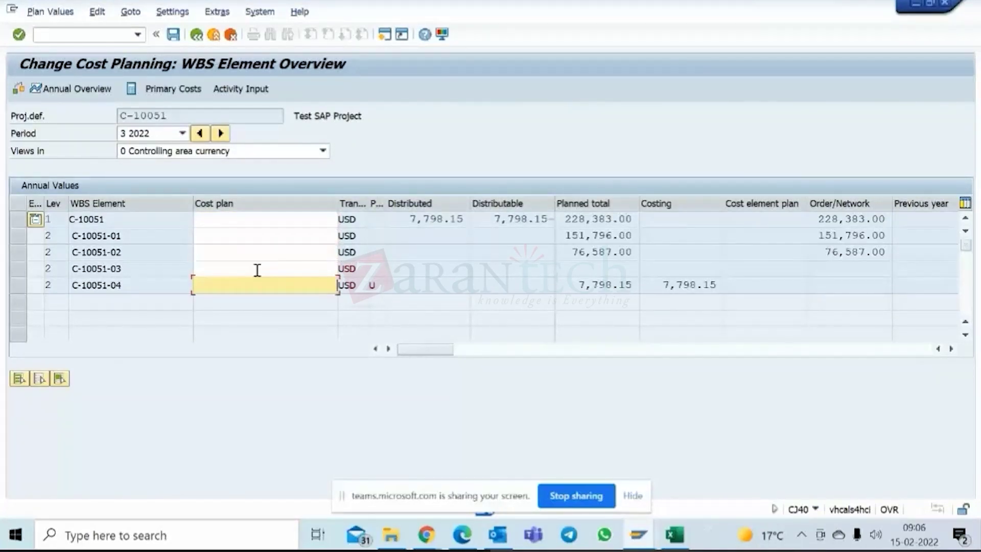
click(288, 225)
click(285, 252)
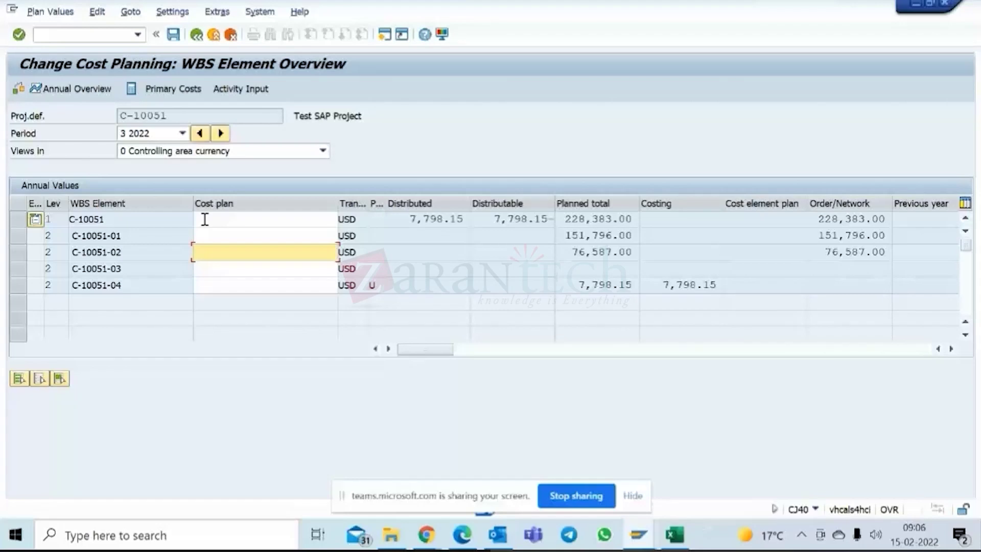
click(258, 234)
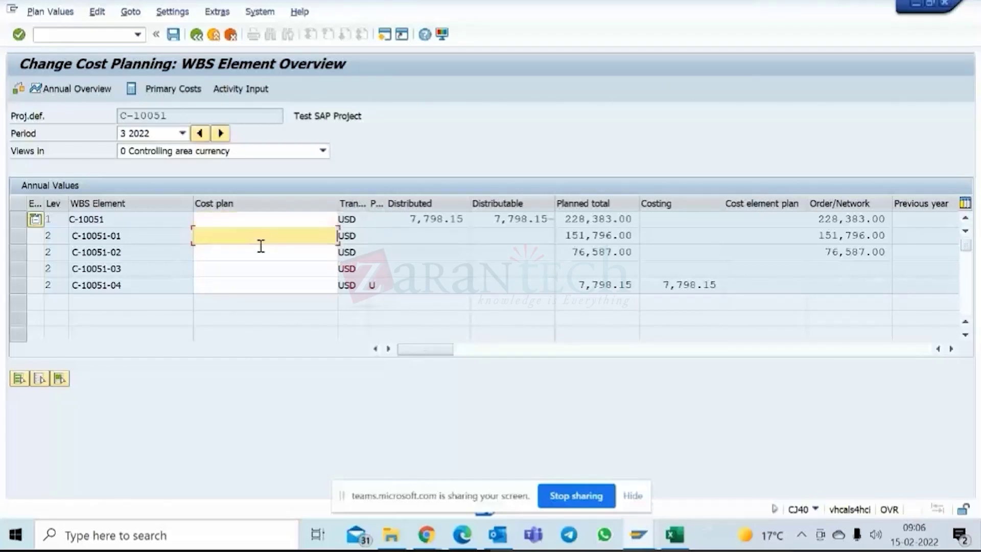
click(260, 248)
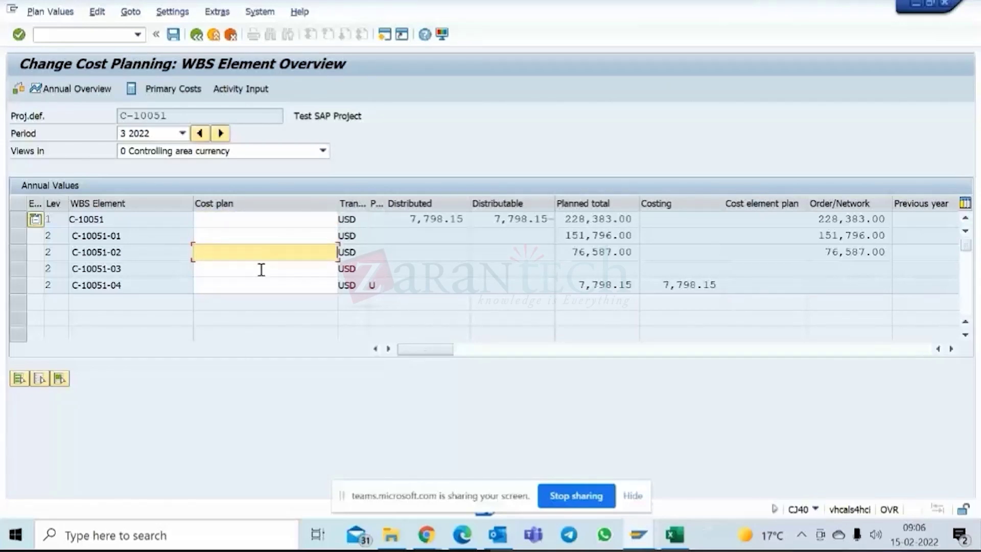
click(262, 285)
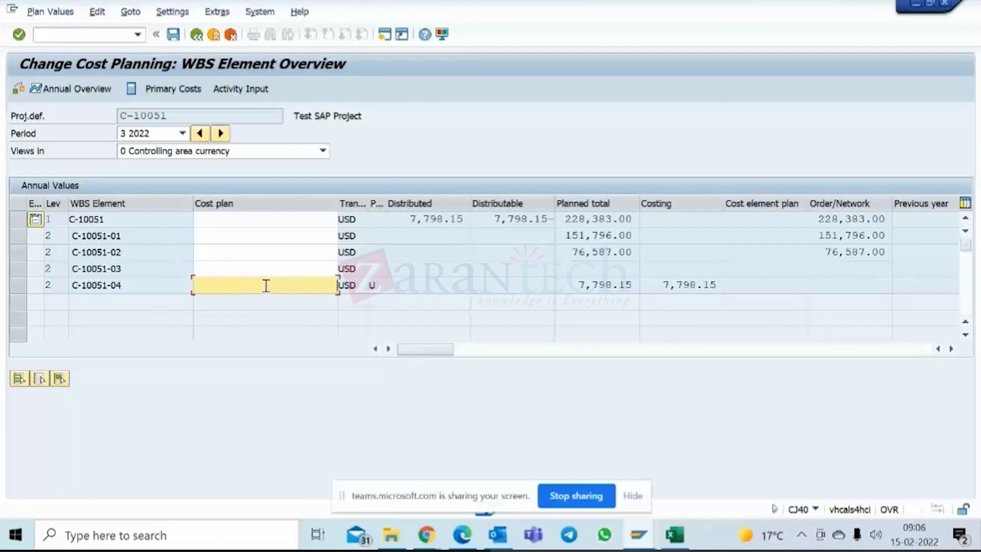
click(224, 233)
click(227, 220)
click(230, 238)
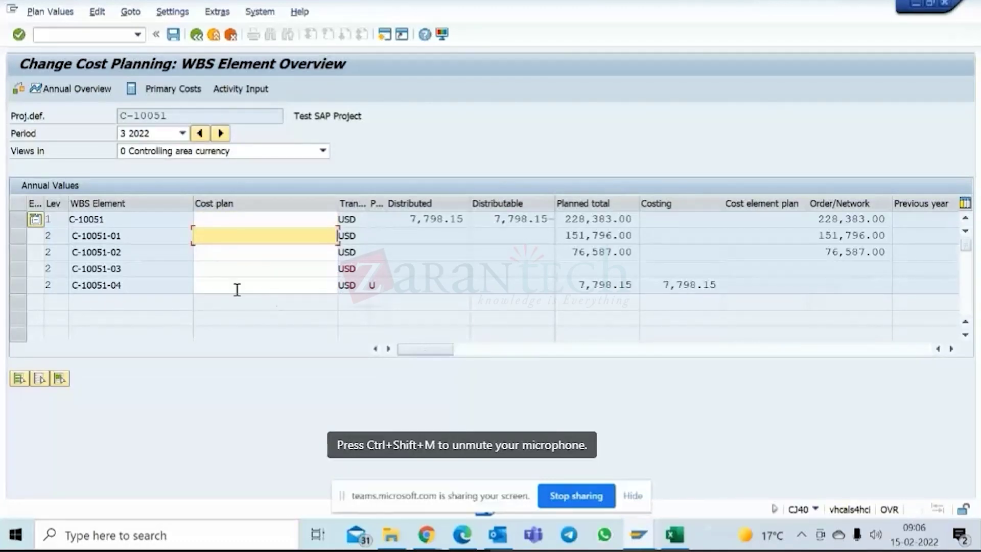
- Review the primary cost planning by cost element for WBS element C-10051-01 and return to the WBS overview
click(18, 238)
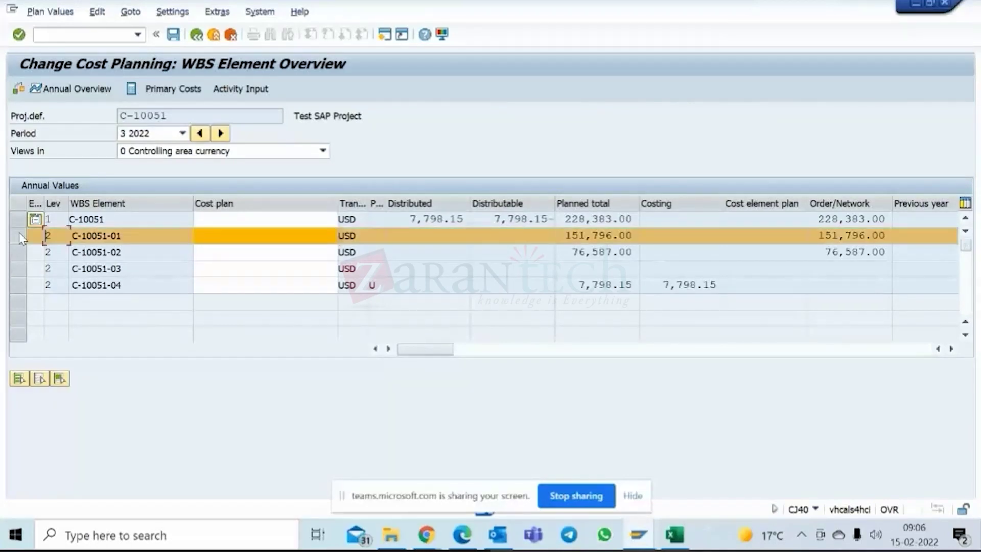
click(178, 93)
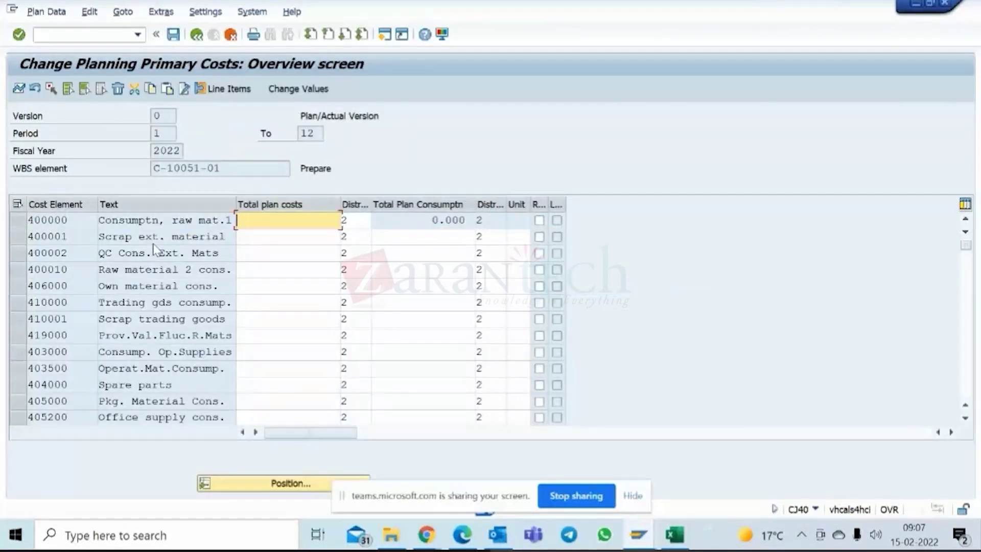
click(47, 219)
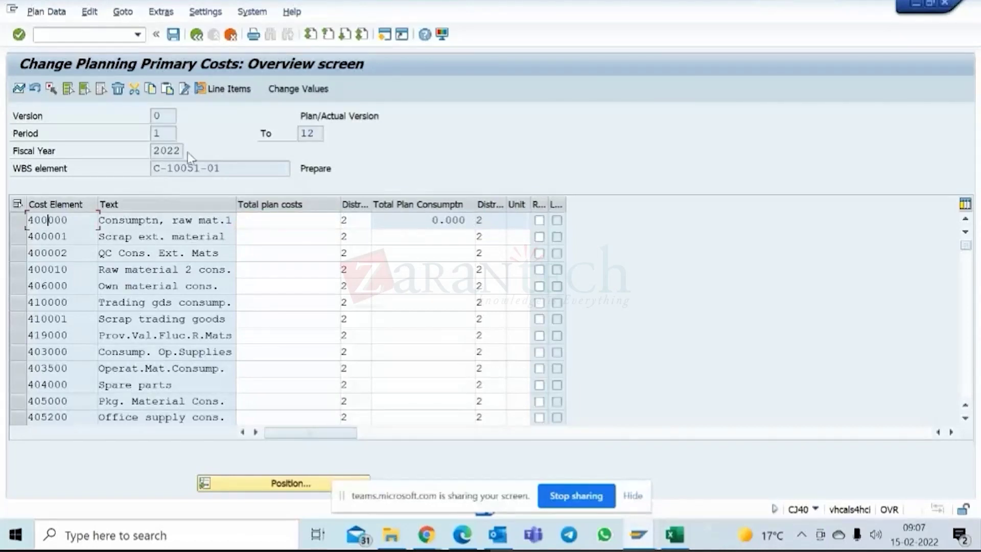
click(145, 168)
drag(225, 168, 142, 168)
click(267, 218)
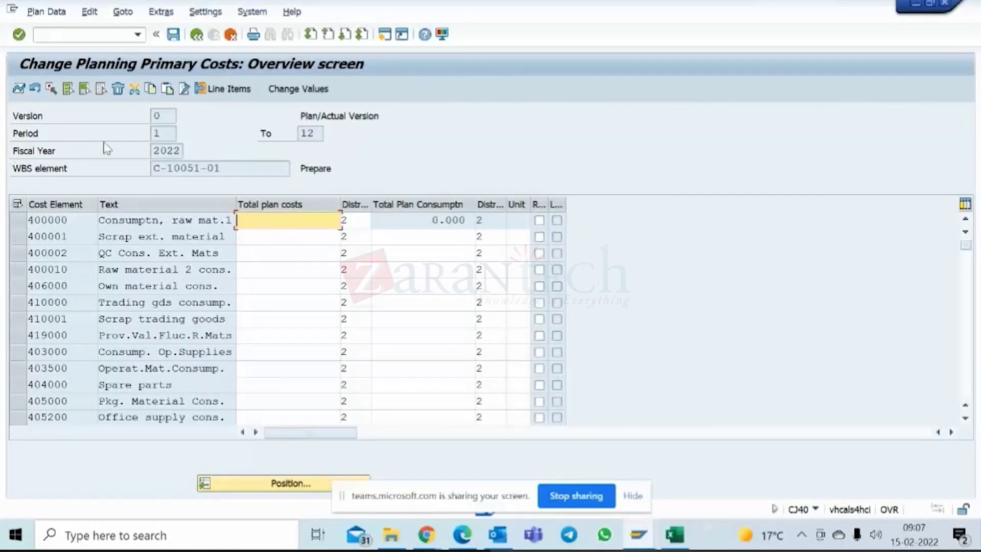
click(196, 35)
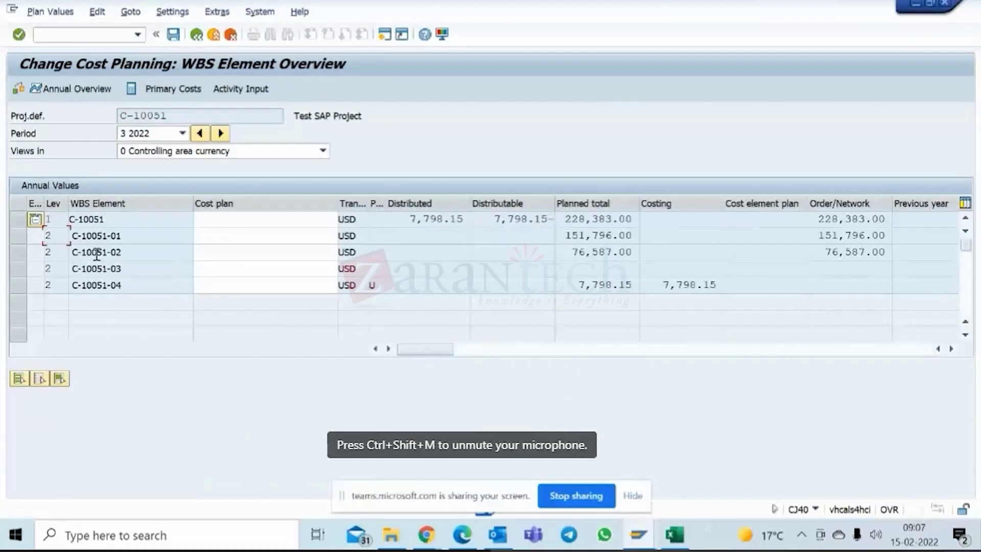
- View the unit cost estimate of WBS element C-10051-04, and exit cost planning to the SAP Easy Access screen
click(21, 285)
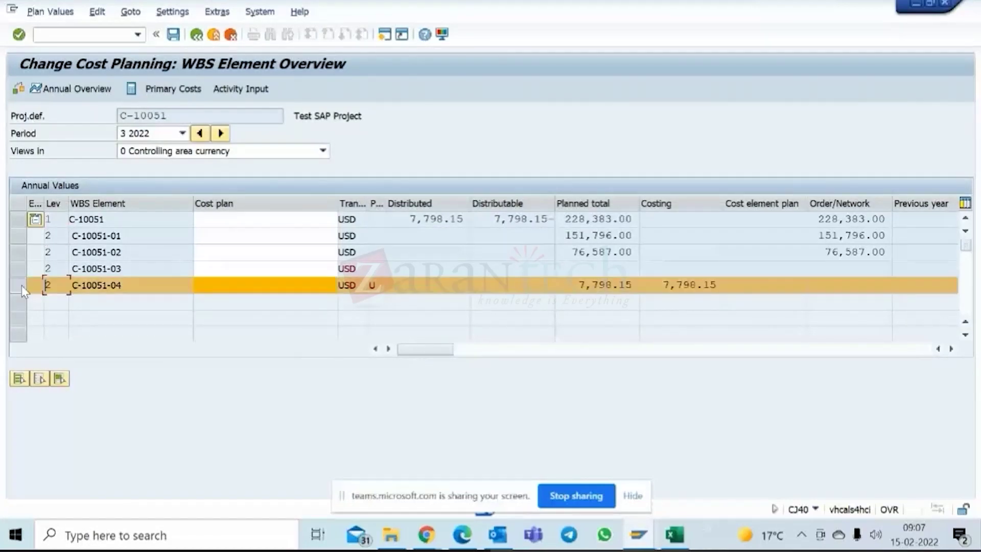
click(136, 93)
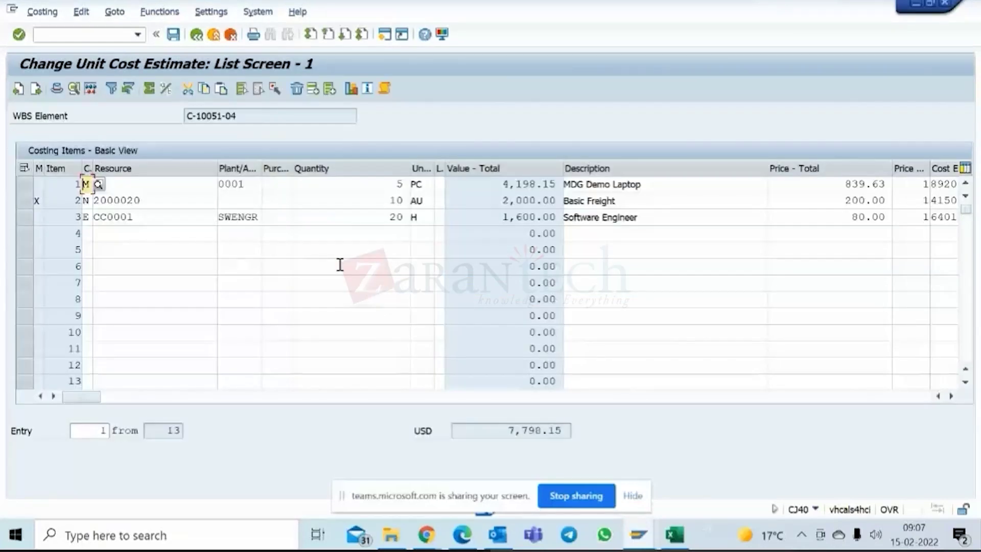
click(195, 41)
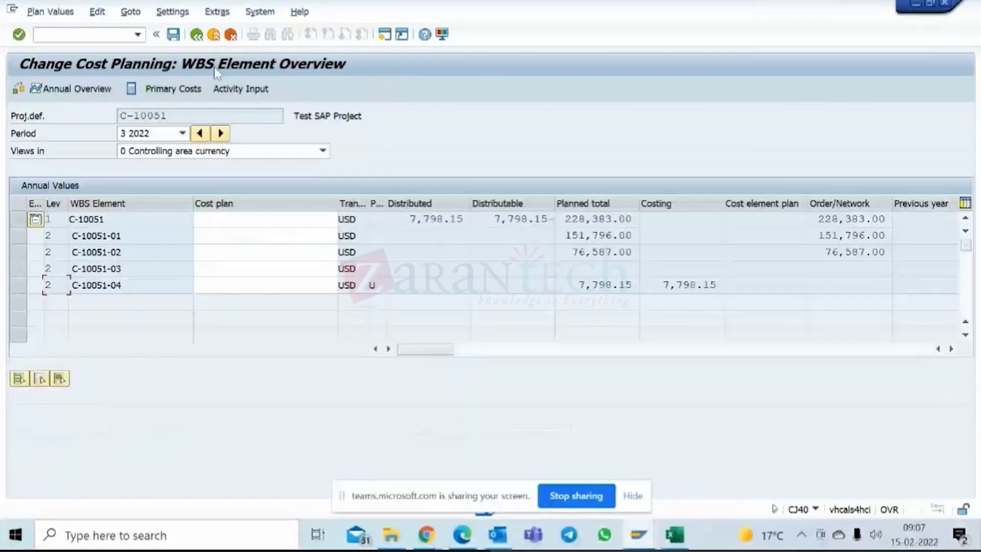
click(215, 39)
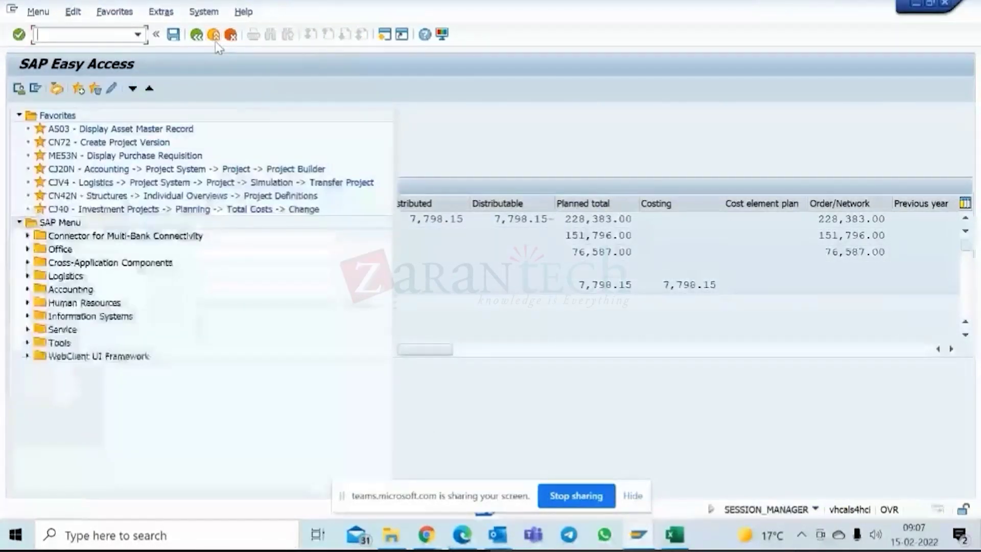
- Start transaction CJ40 again and show the session's system and transaction details
text(cj)
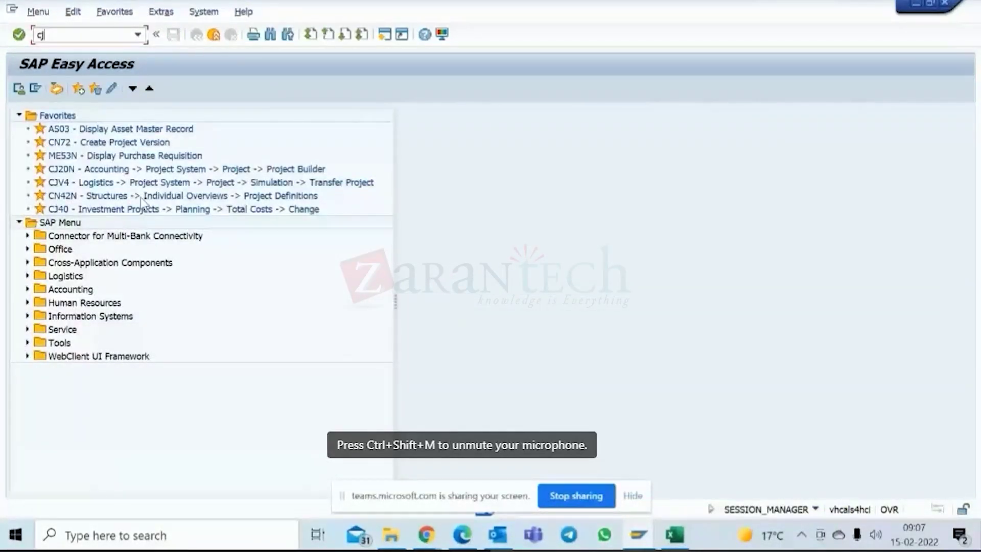
text(40)
key(Return)
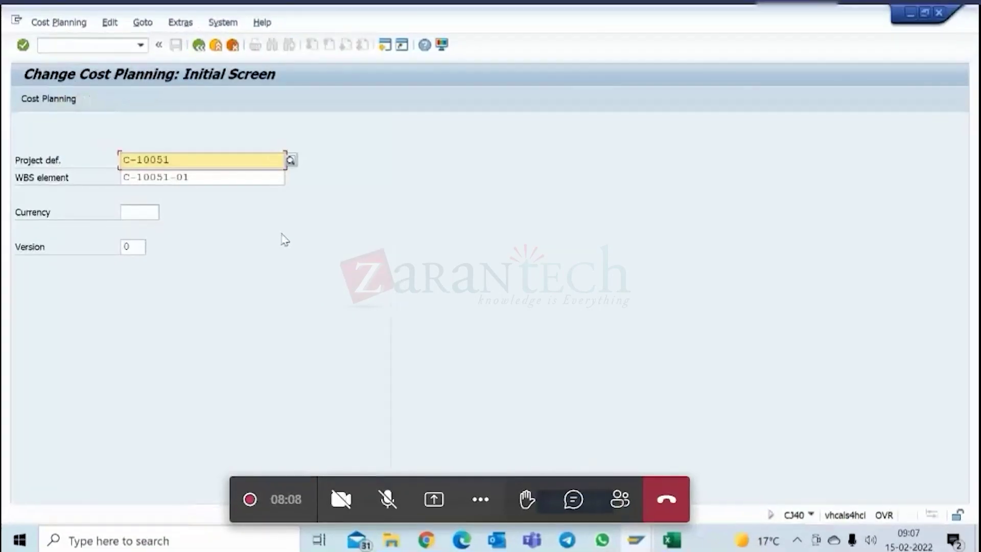
click(810, 516)
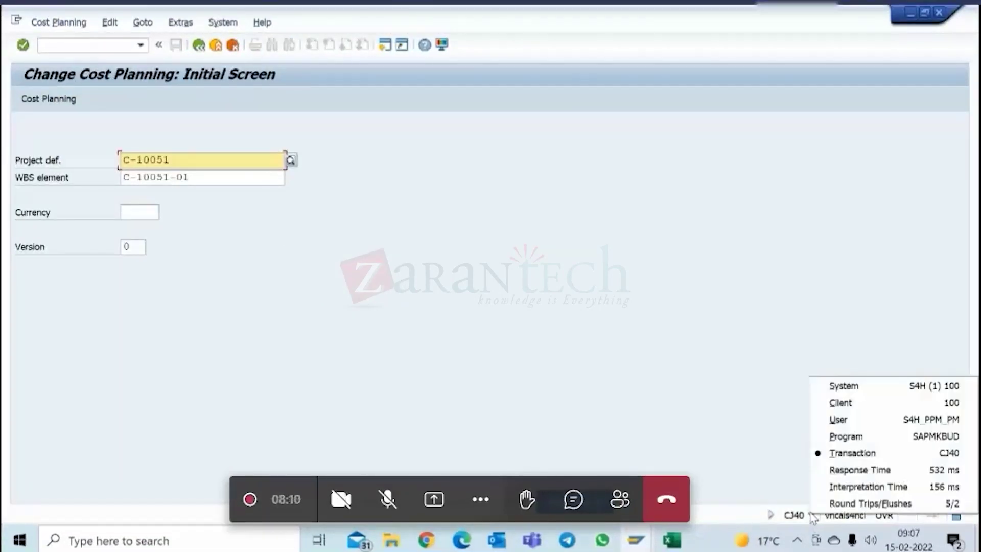
- Leave cost planning and start transaction CJR2 for planning cost elements and activity inputs
click(199, 47)
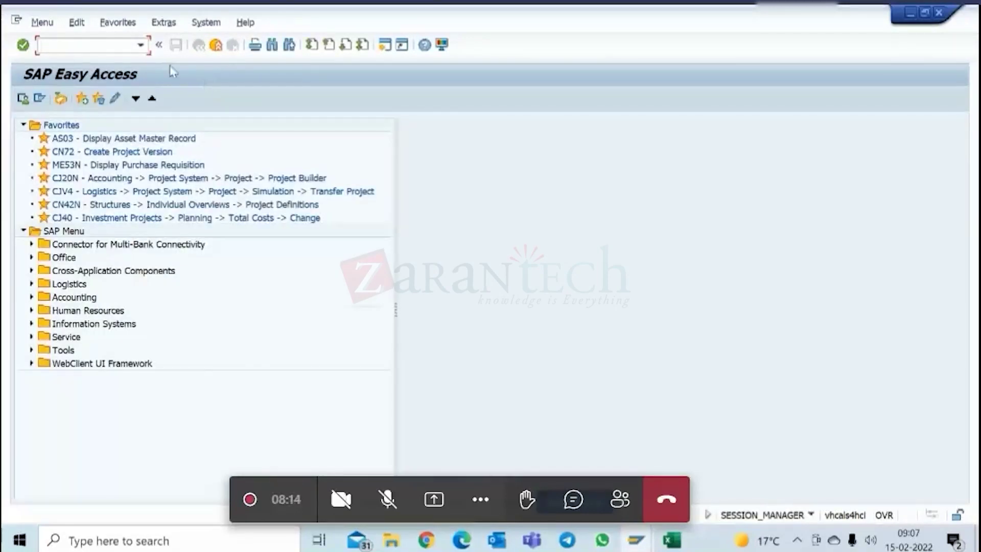
text(cjr2)
key(Return)
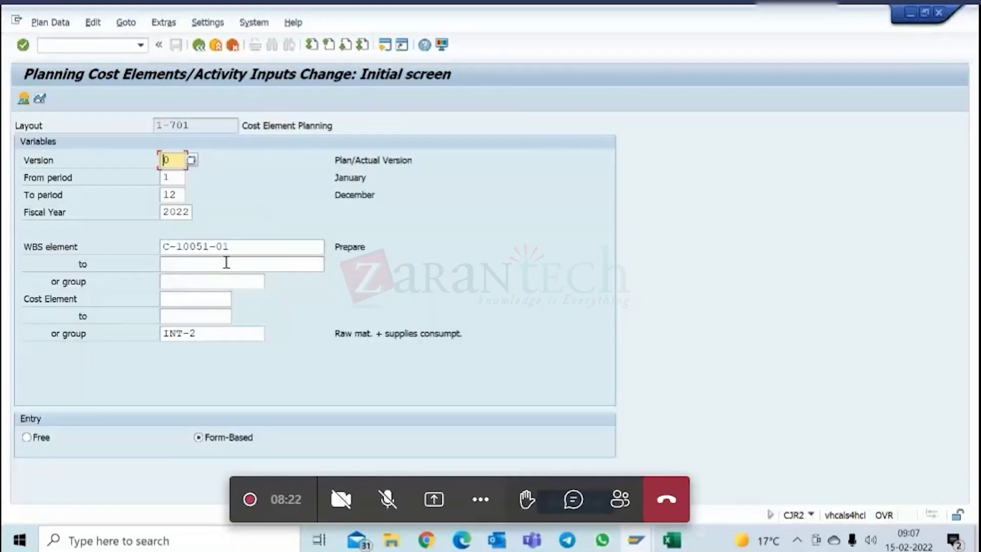
- Set the WBS element selection to C-10051* and check the from and to period fields
drag(231, 246, 208, 246)
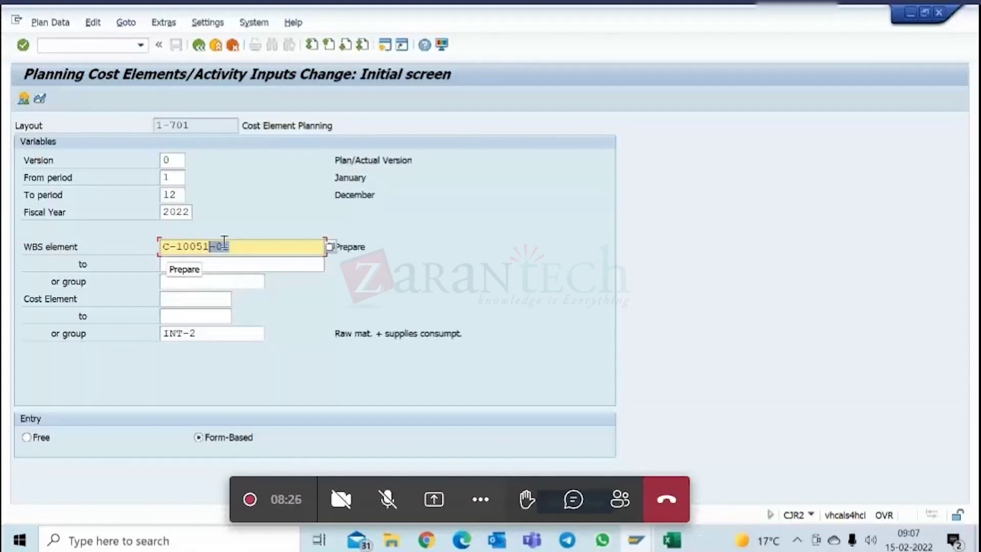
text(*)
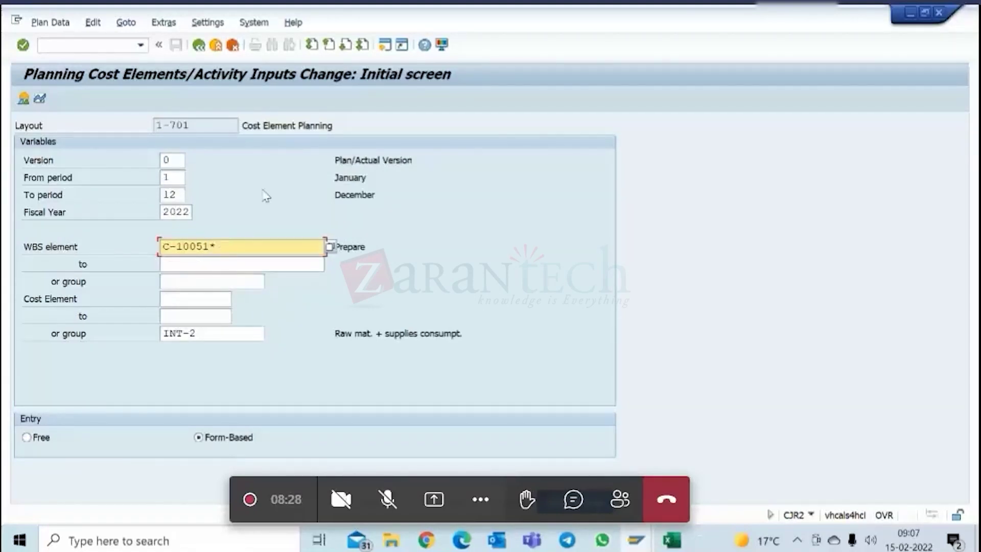
click(181, 178)
click(181, 194)
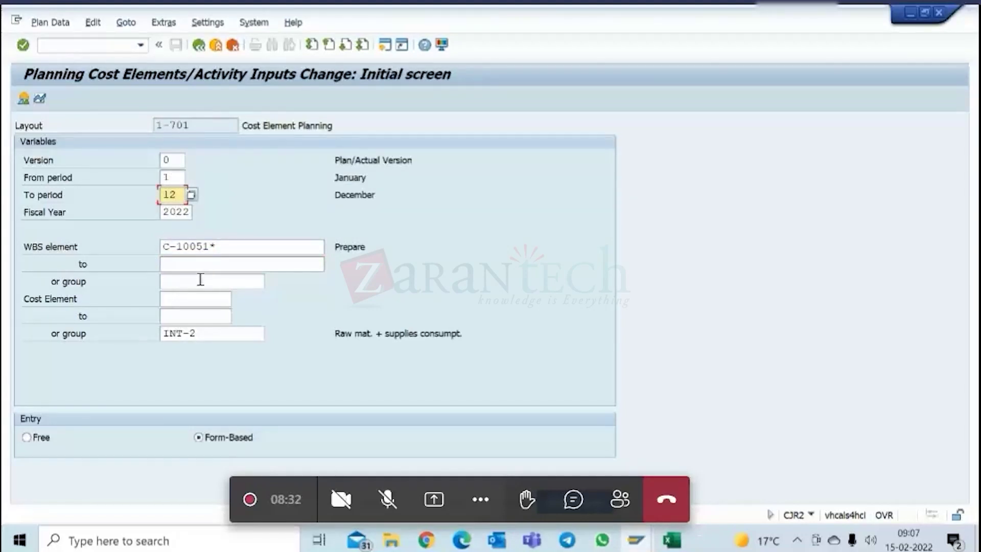
- Check the cost element and cost element group fields, and try to open the planning overview for WBS element C-10051*
click(204, 333)
click(183, 302)
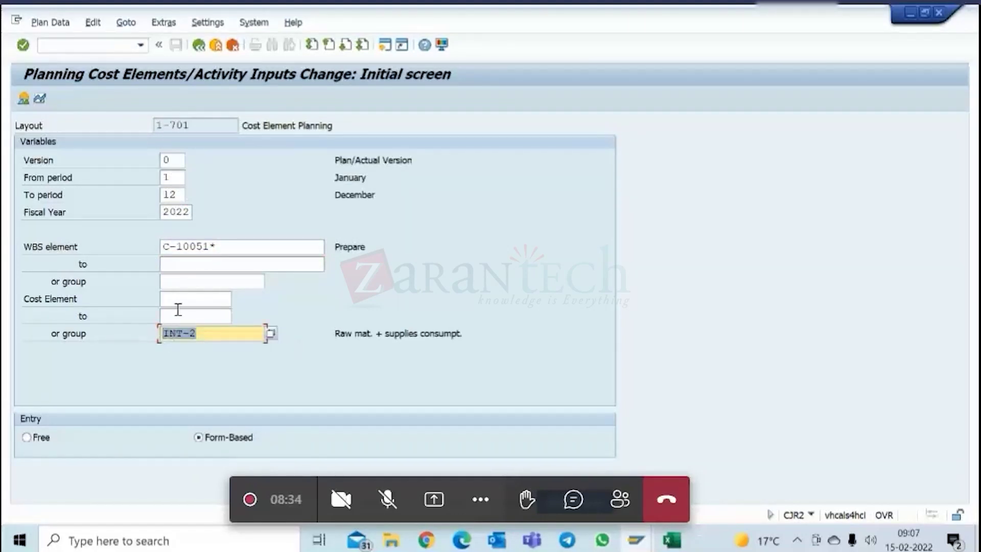
click(182, 301)
click(185, 315)
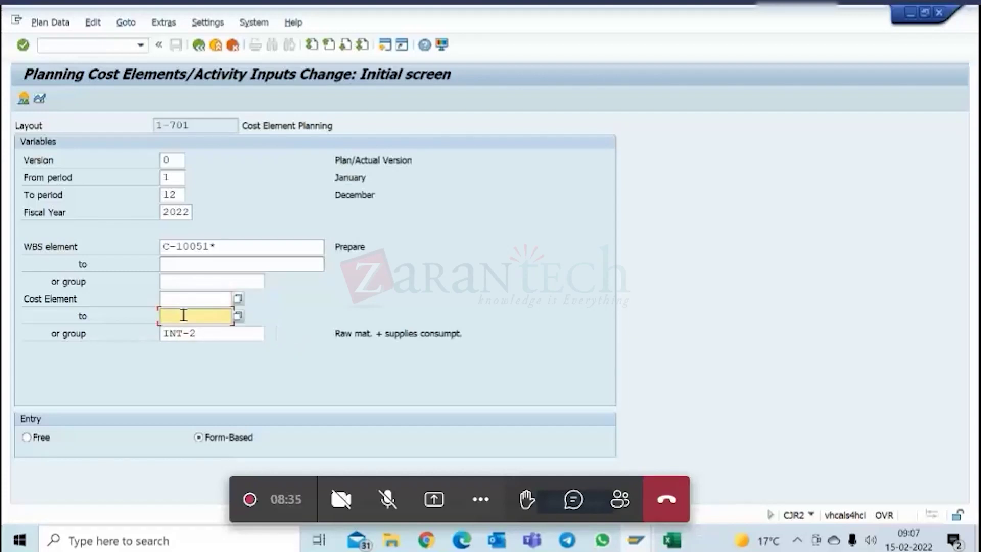
click(23, 100)
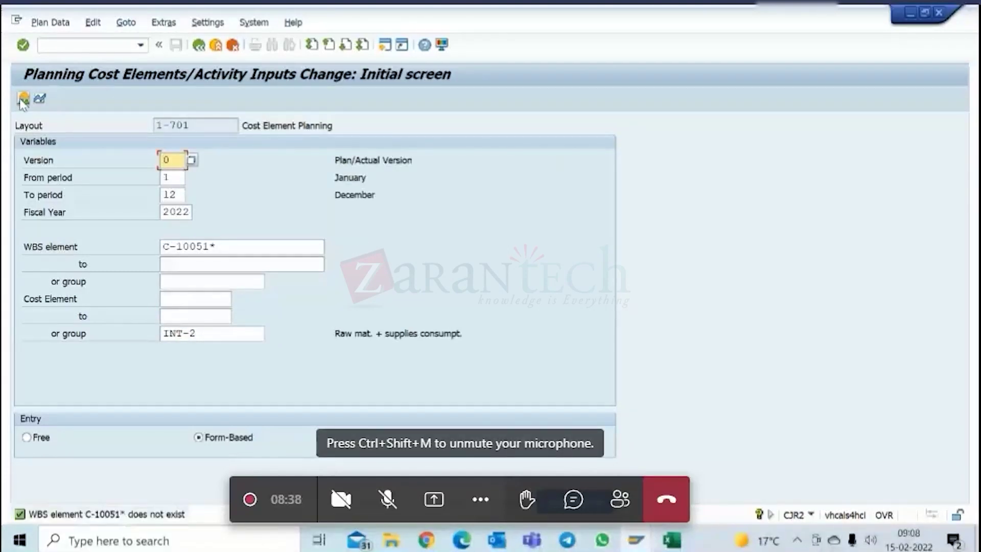
- View the cost element planning overview for WBS element C-10051, and return to the SAP Easy Access screen
click(214, 247)
key(BackSpace)
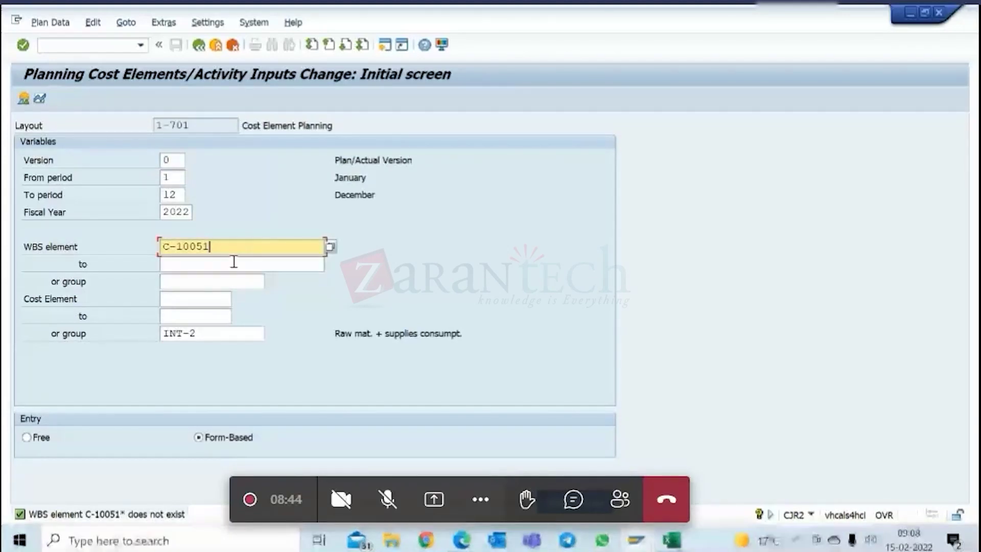
click(24, 99)
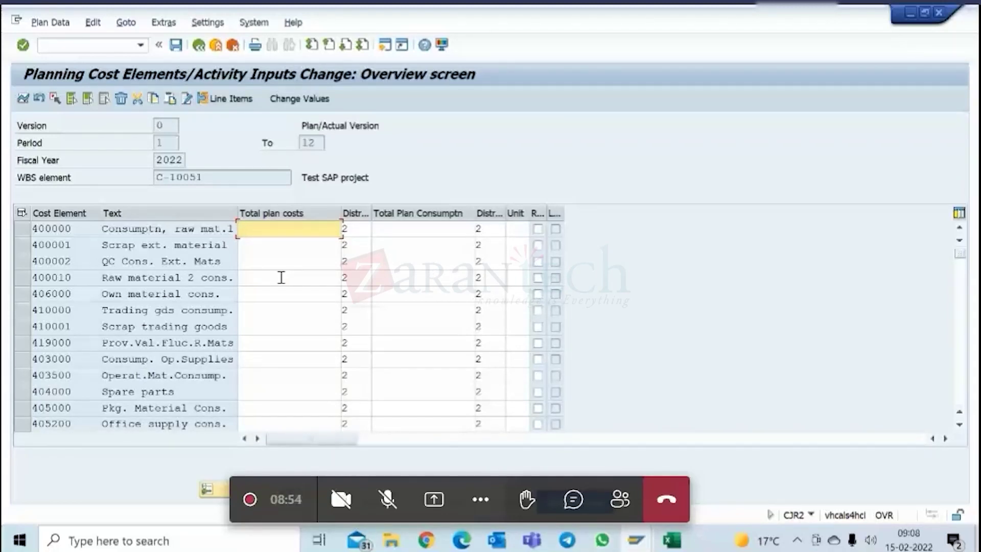
click(199, 45)
click(198, 45)
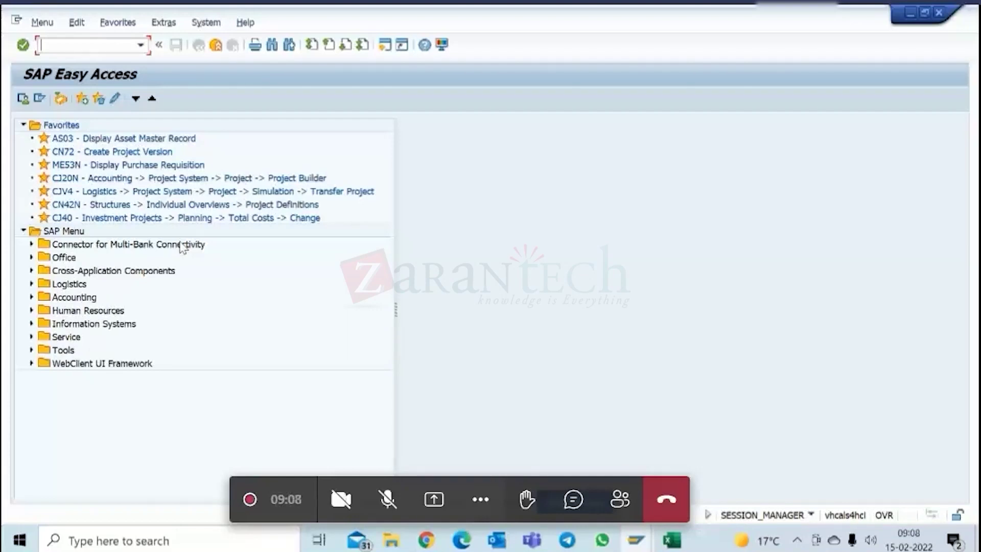
- View the full WBS structure of CAPEX Project C-1000 in transaction CJ20N, and exit to the SAP Easy Access screen
text(cj20n)
key(Return)
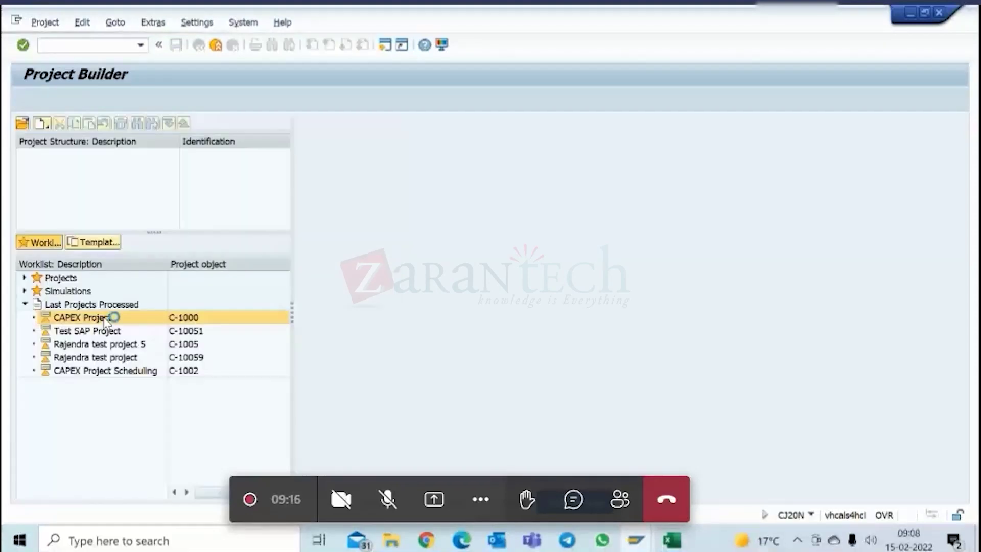
double_click(110, 316)
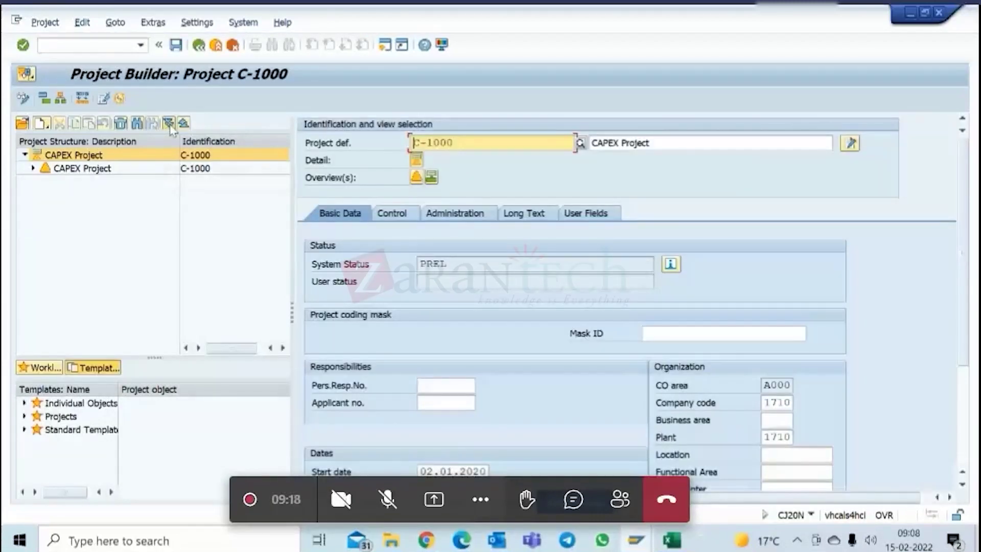
click(168, 123)
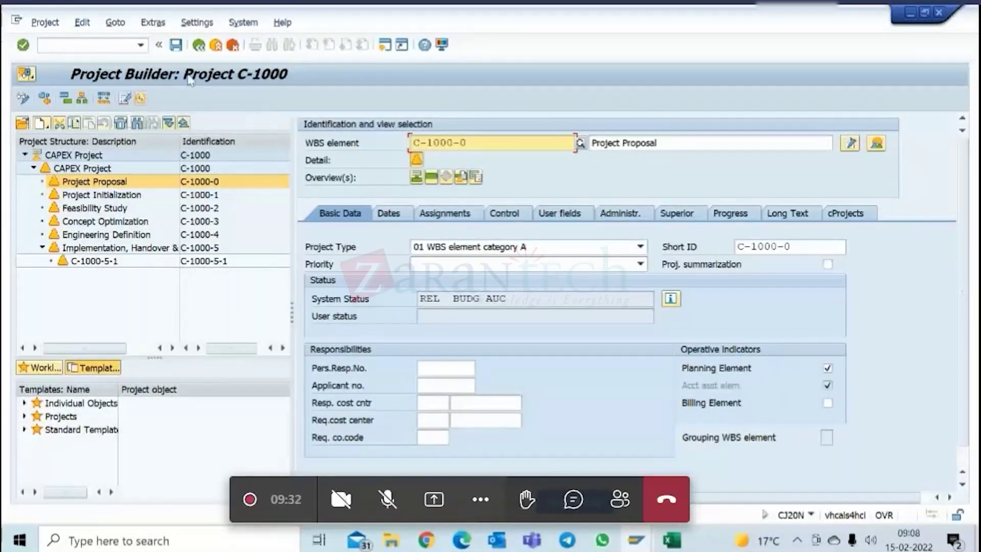
click(202, 48)
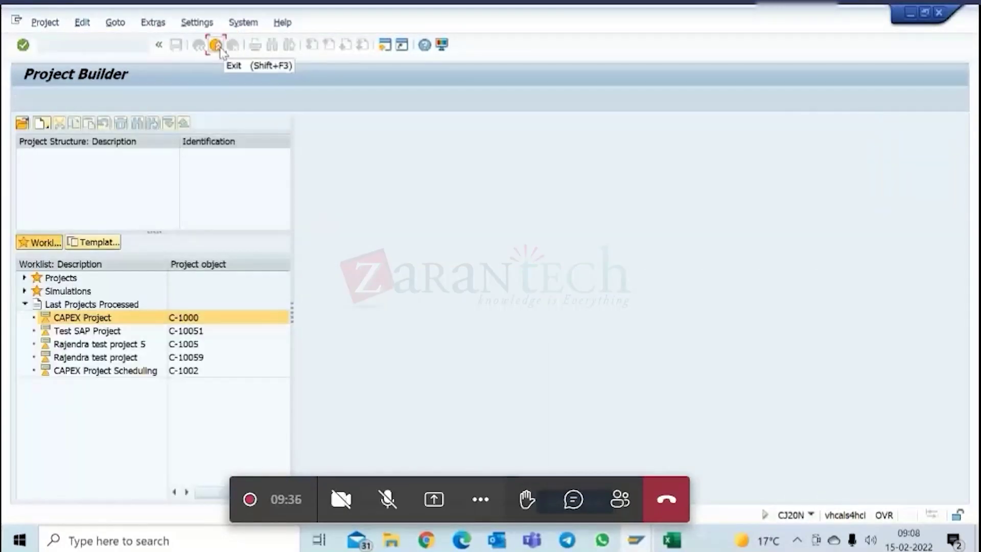
click(217, 46)
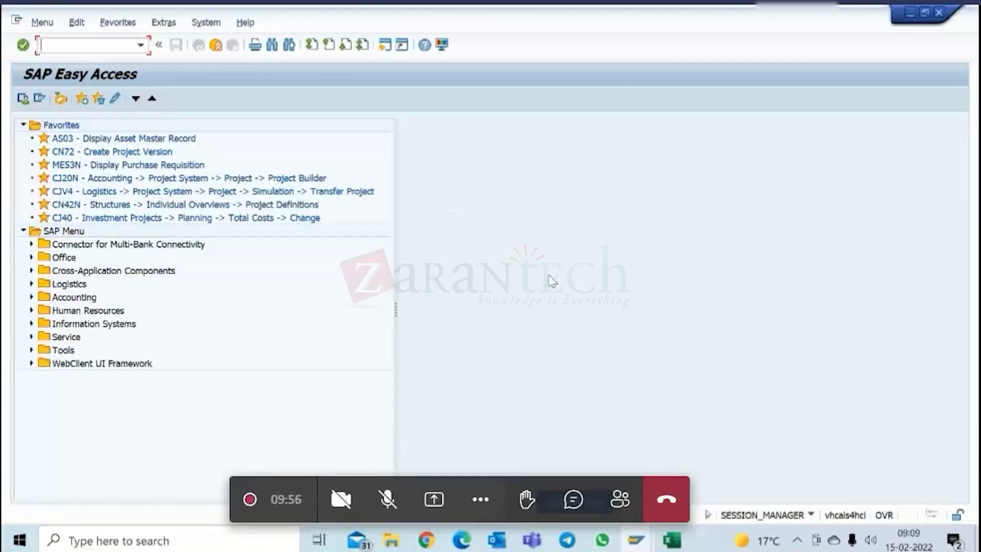
- Reopen CAPEX Project C-1000 in CJ20N and show the basic data of WBS element C-1000-1, Project Initialization
text(cj20n)
key(Return)
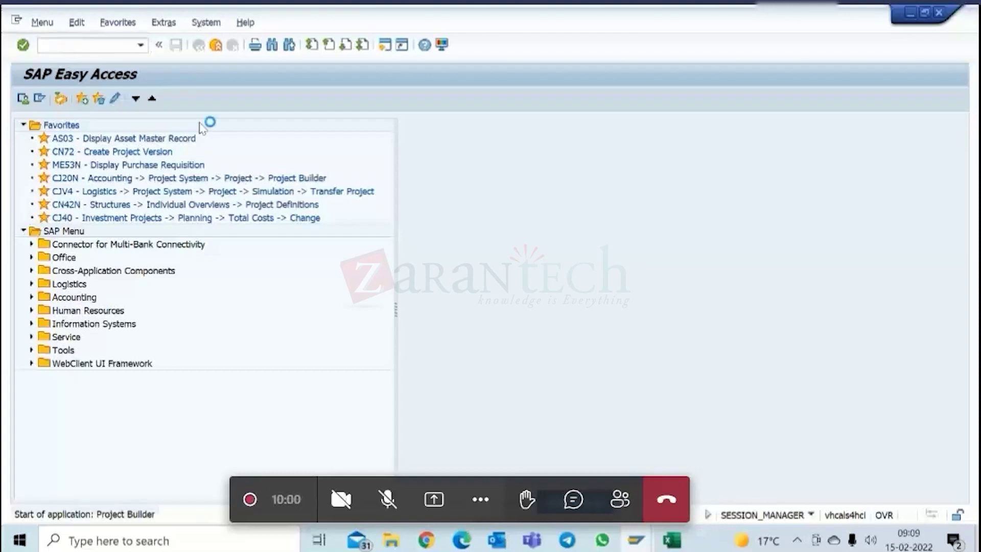
double_click(127, 319)
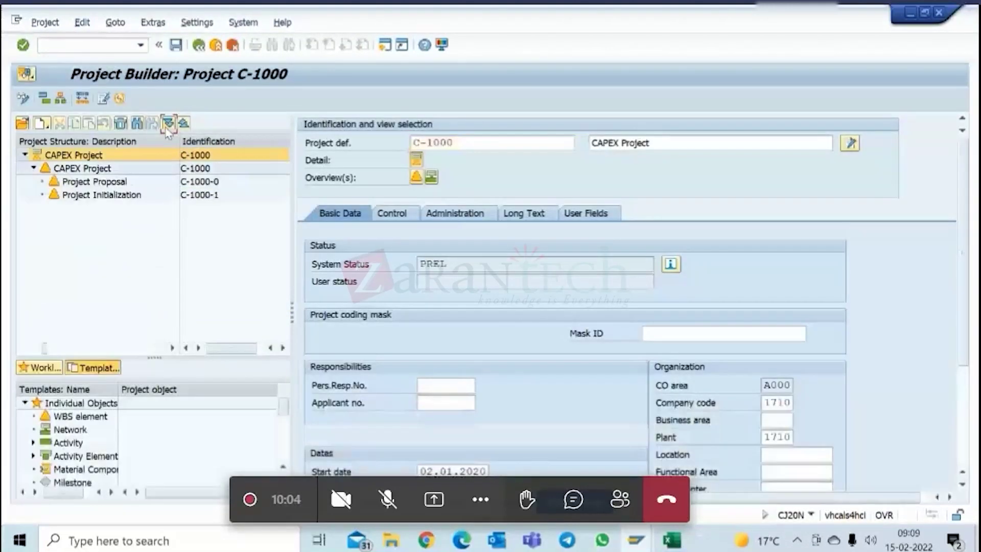
click(106, 196)
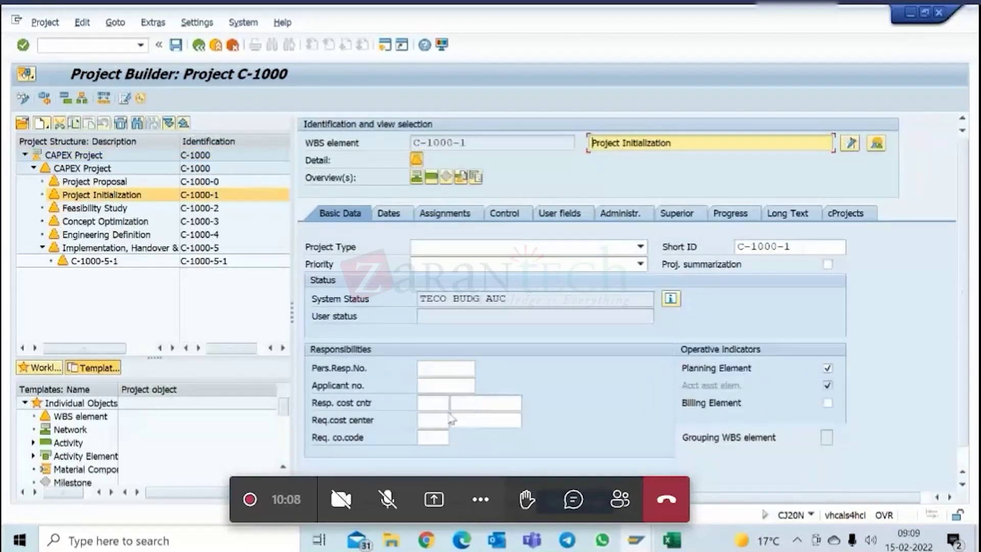
- Assign person responsible number 1 to WBS element C-1000-1 from the list of possible values
click(445, 367)
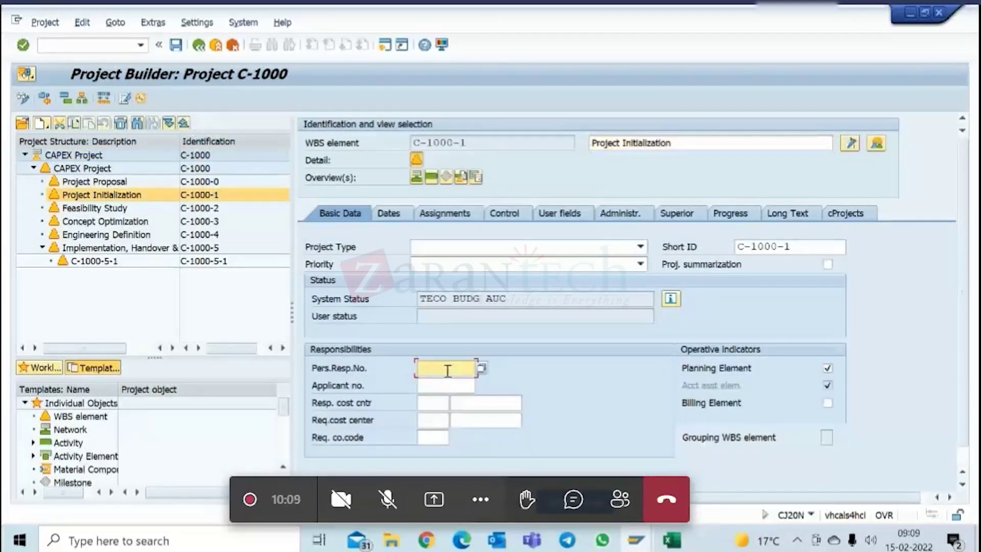
click(482, 369)
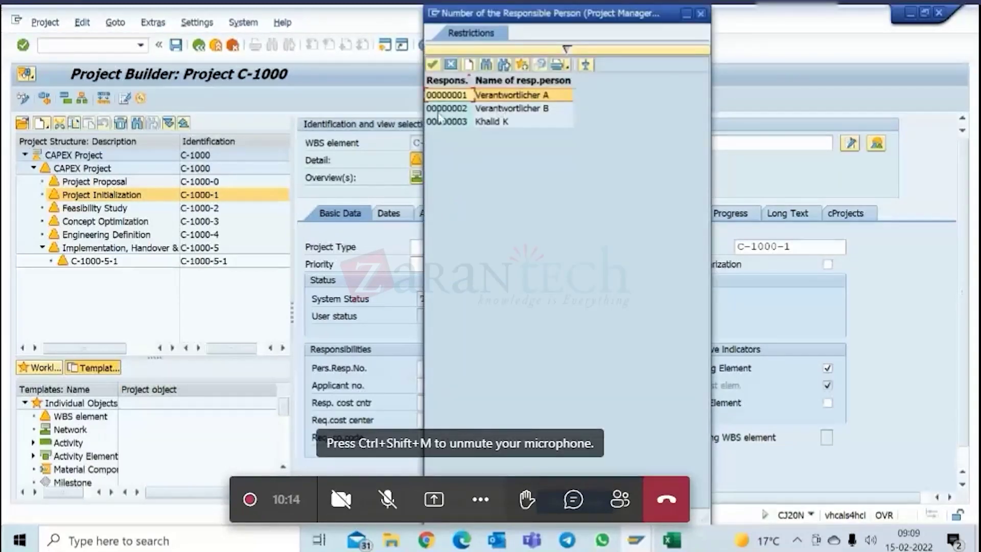
click(463, 123)
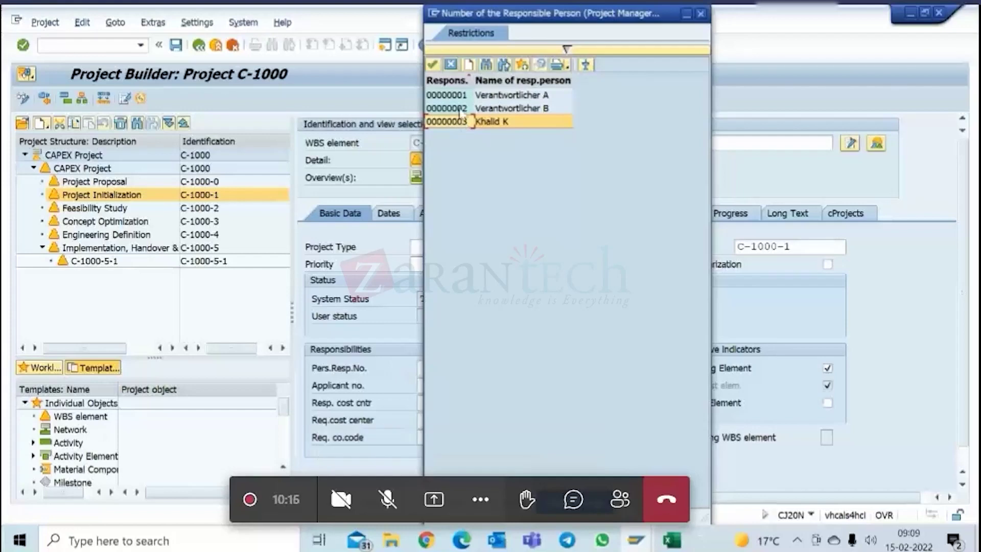
double_click(462, 98)
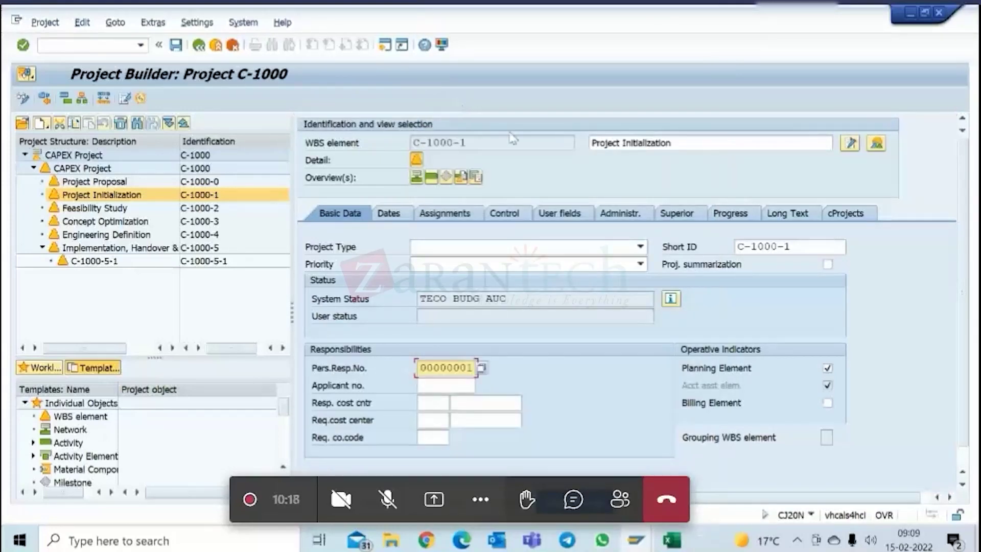
key(Return)
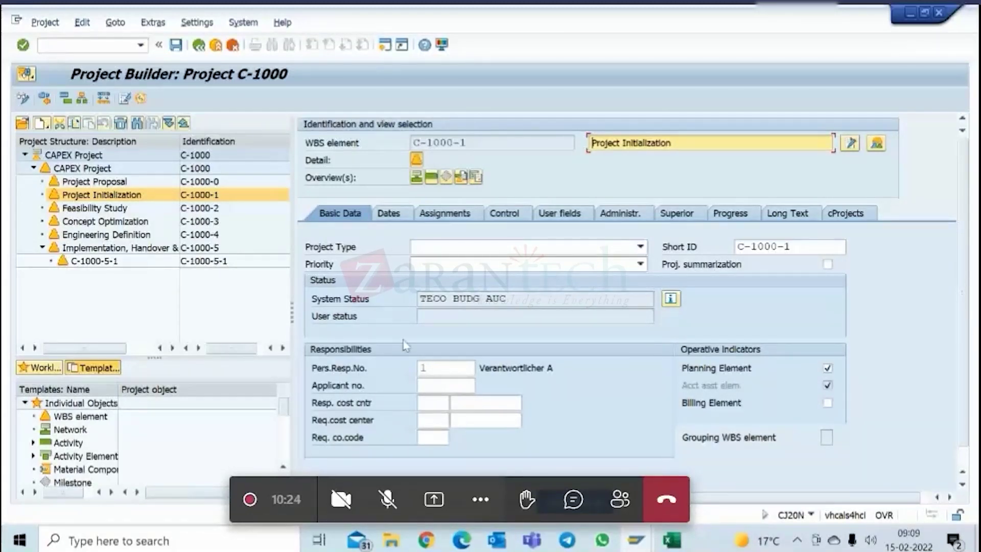
click(427, 368)
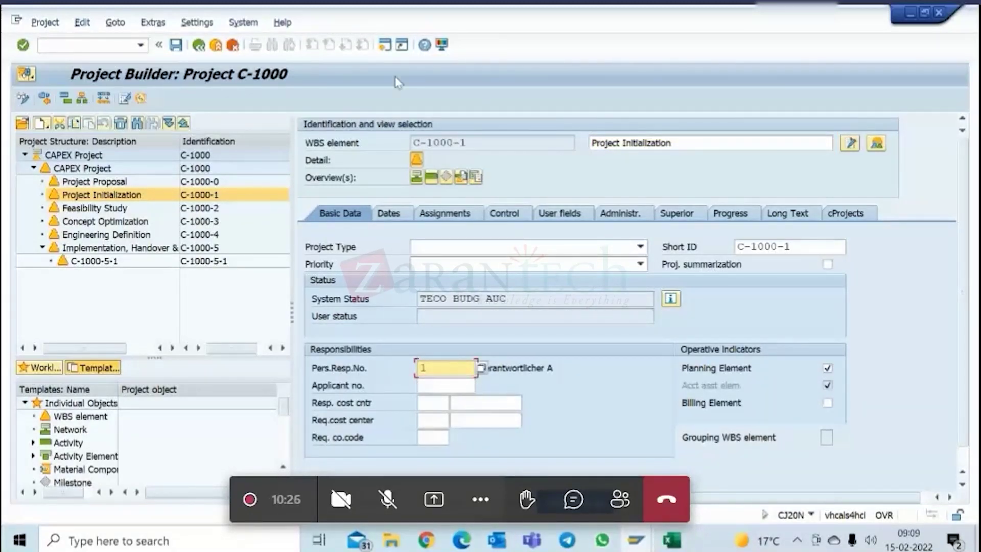
- Open a new SAP session and expand the Project System area under Accounting
click(386, 49)
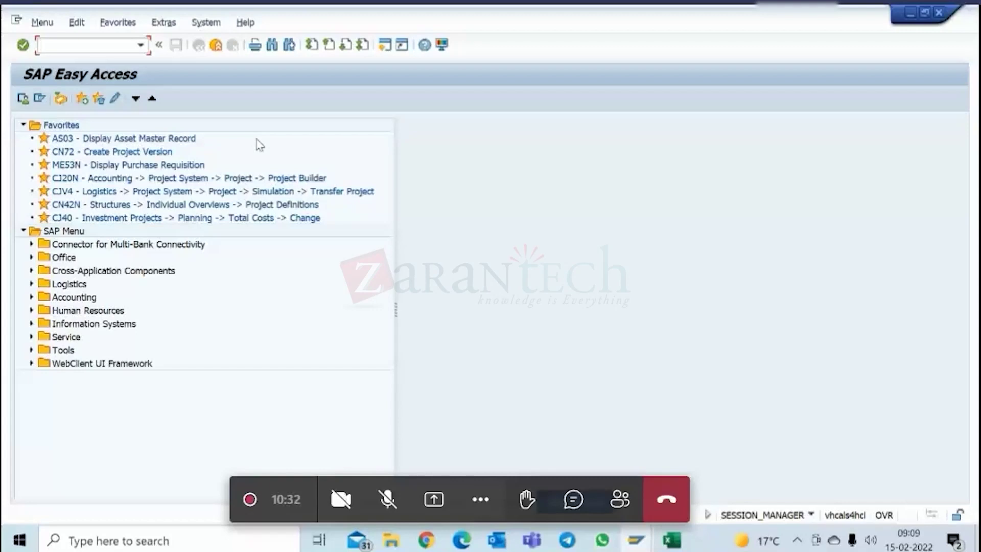
text(sp)
key(BackSpace)
key(BackSpace)
click(32, 297)
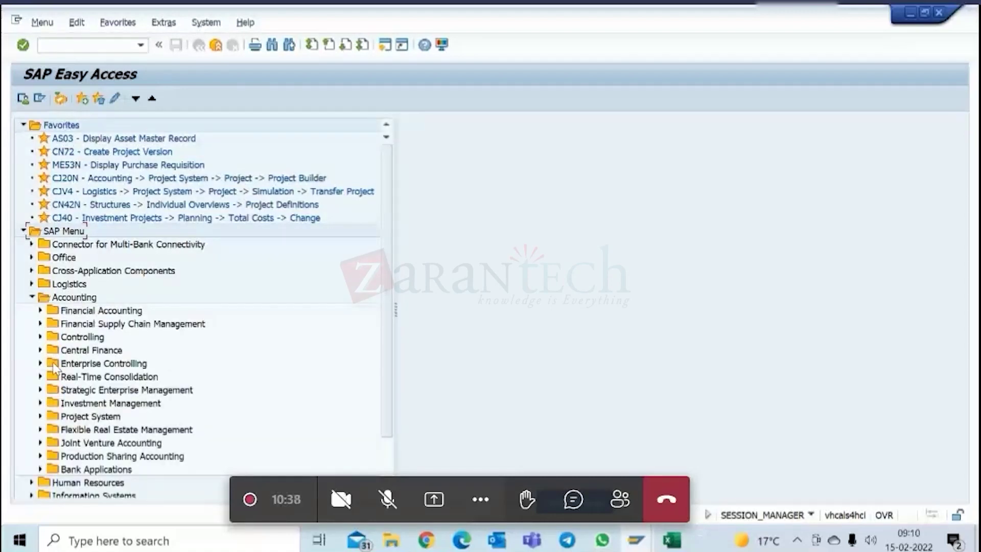
click(41, 416)
scroll(149, 359, down, 3)
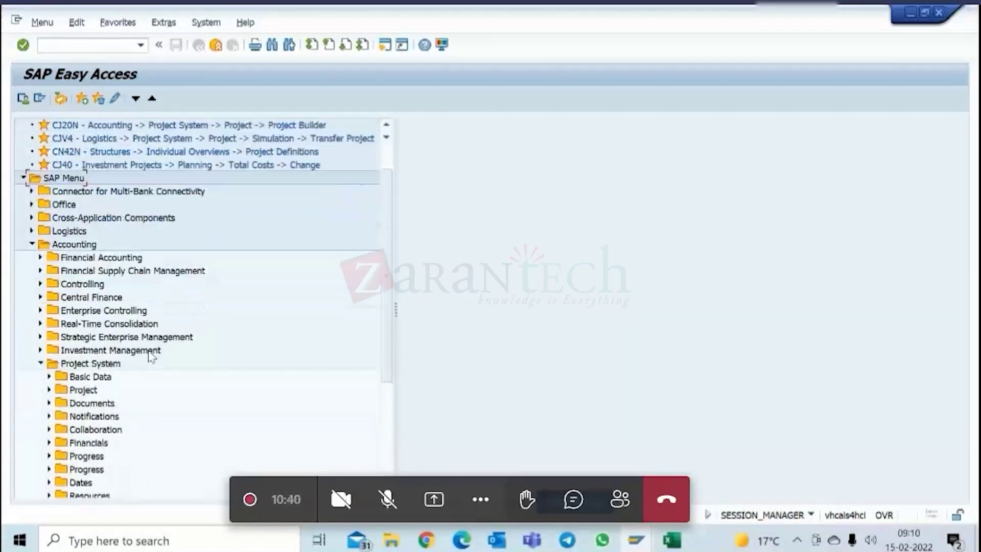
scroll(149, 359, down, 1)
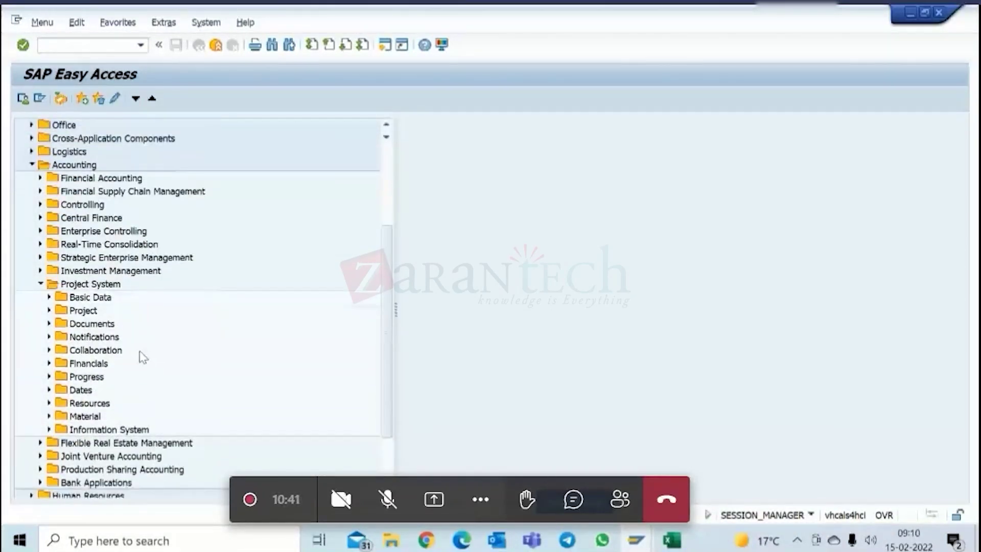
- Look through the Master Data and Tools folders in the Project System's basic data
click(49, 297)
click(57, 336)
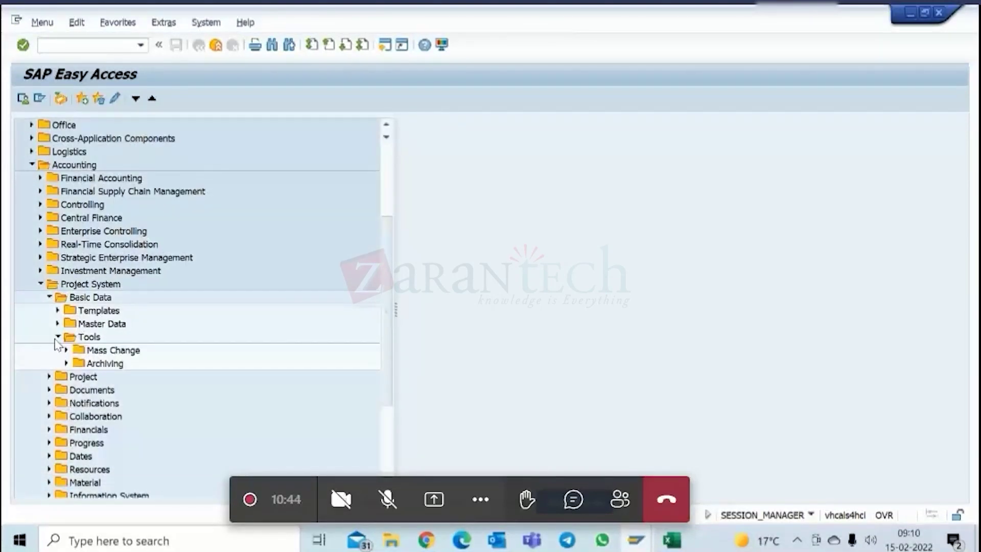
click(57, 324)
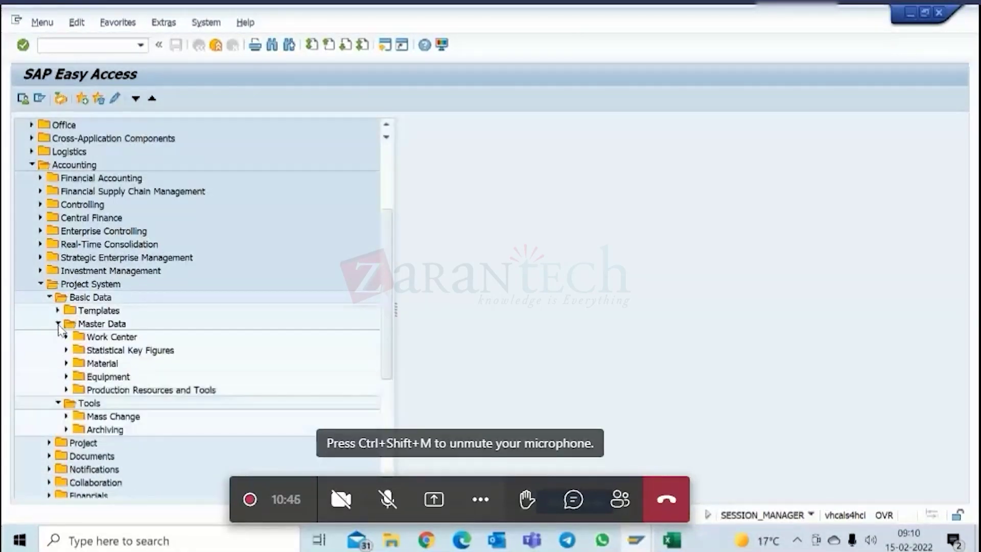
scroll(102, 342, down, 5)
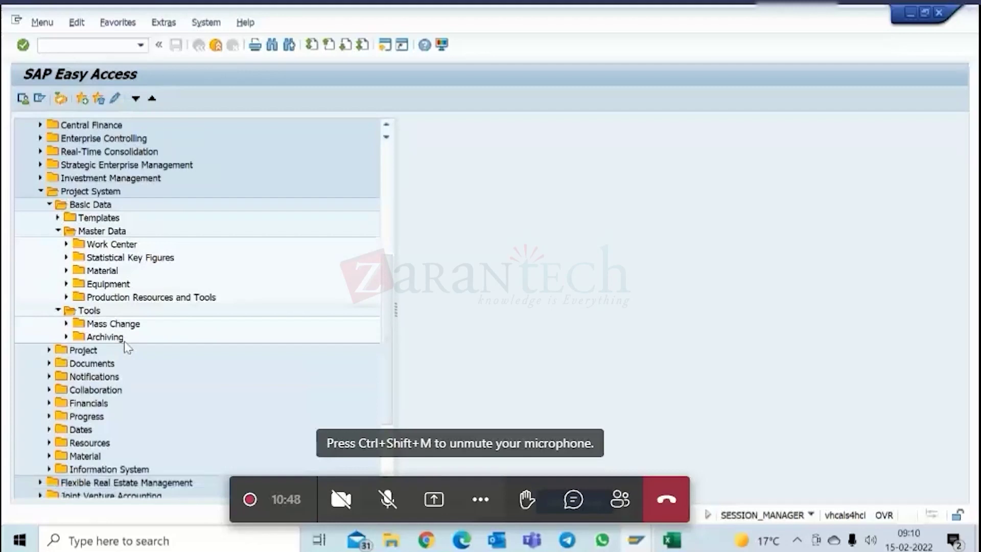
scroll(126, 345, down, 1)
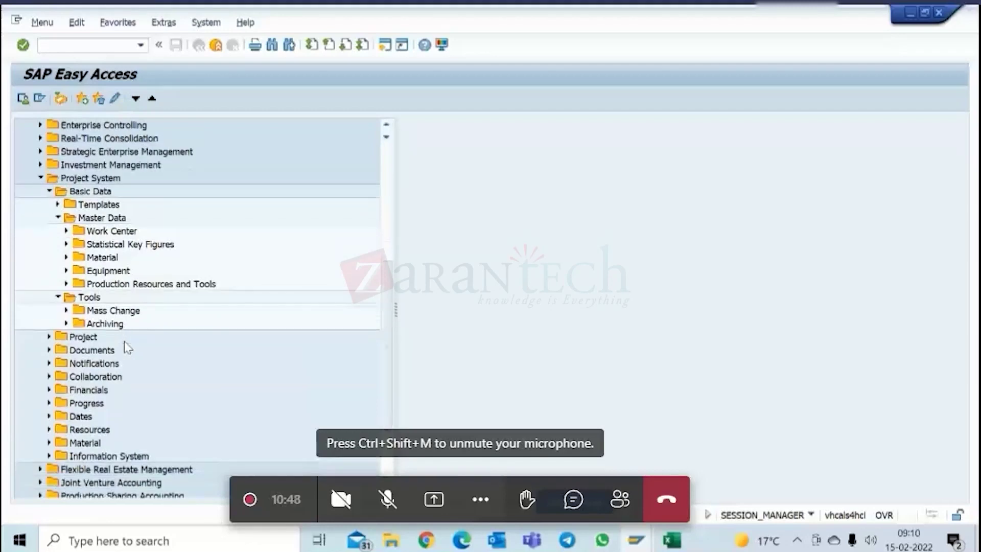
- Start OPS6 for specifying persons responsible for WBS elements from the project's current settings
click(49, 338)
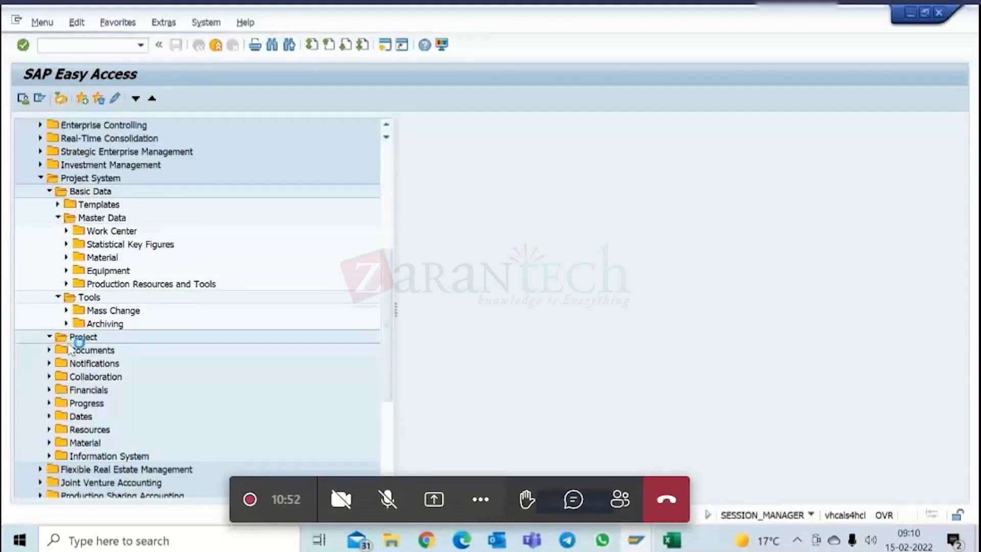
scroll(54, 357, down, 1)
click(57, 378)
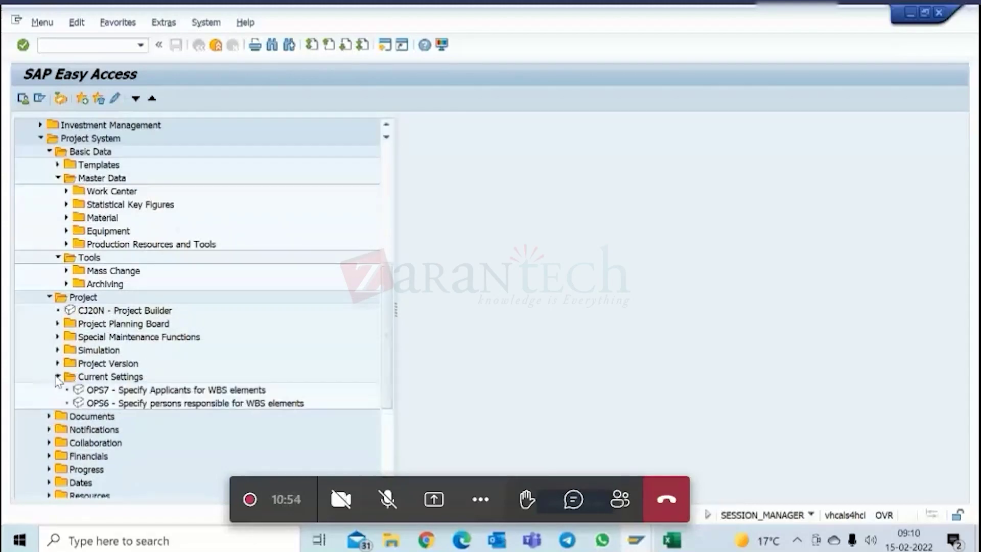
click(143, 404)
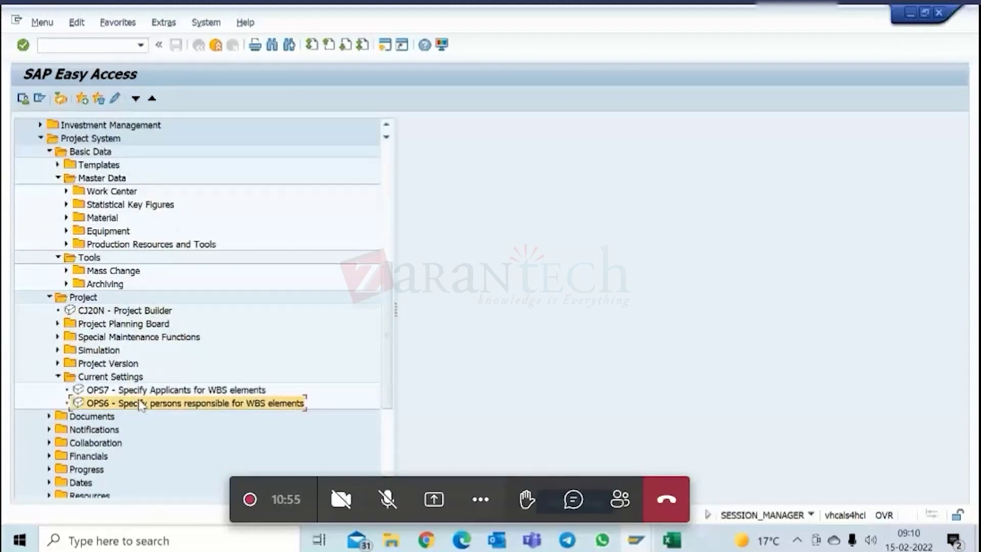
double_click(174, 403)
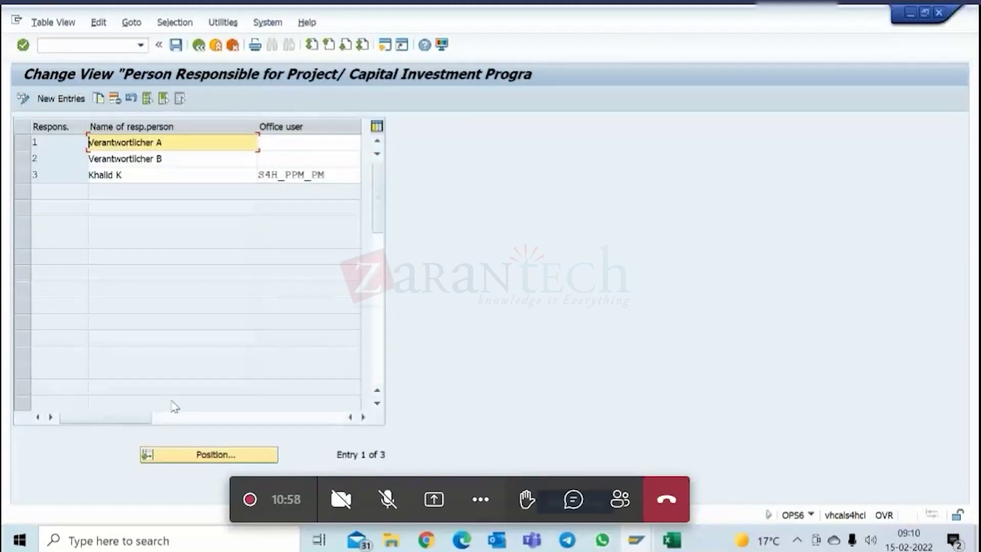
- Examine the name and office user entries in the table of persons responsible
click(164, 175)
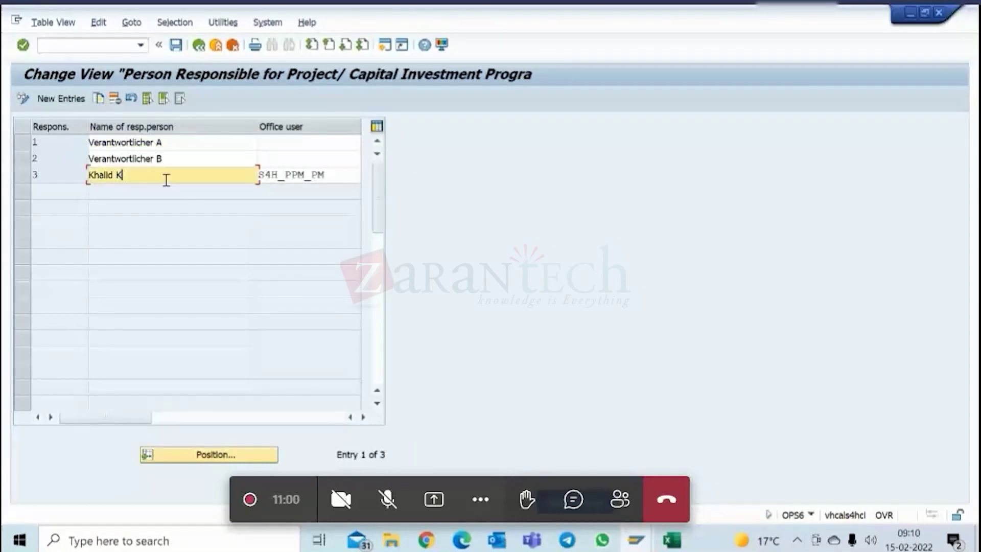
click(295, 174)
drag(327, 175, 255, 171)
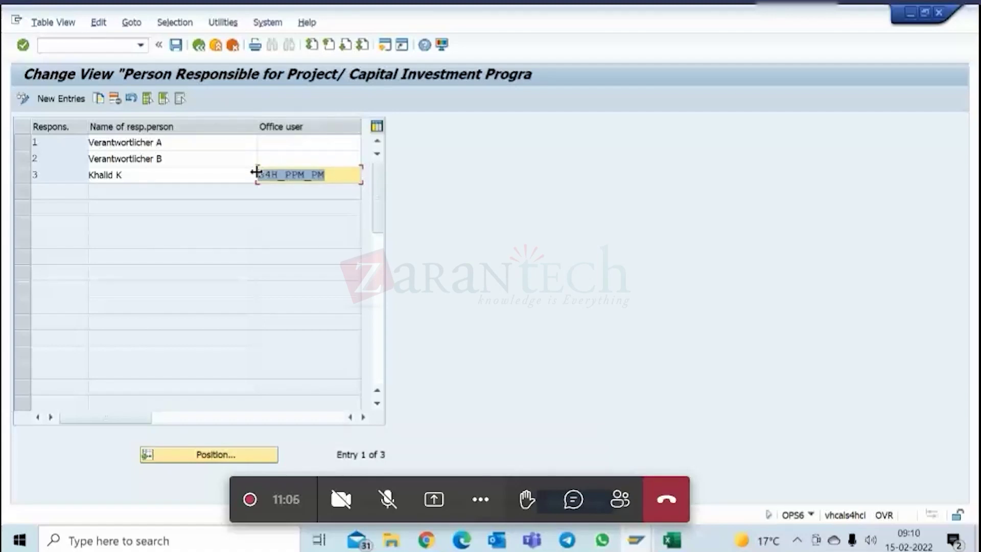
click(305, 157)
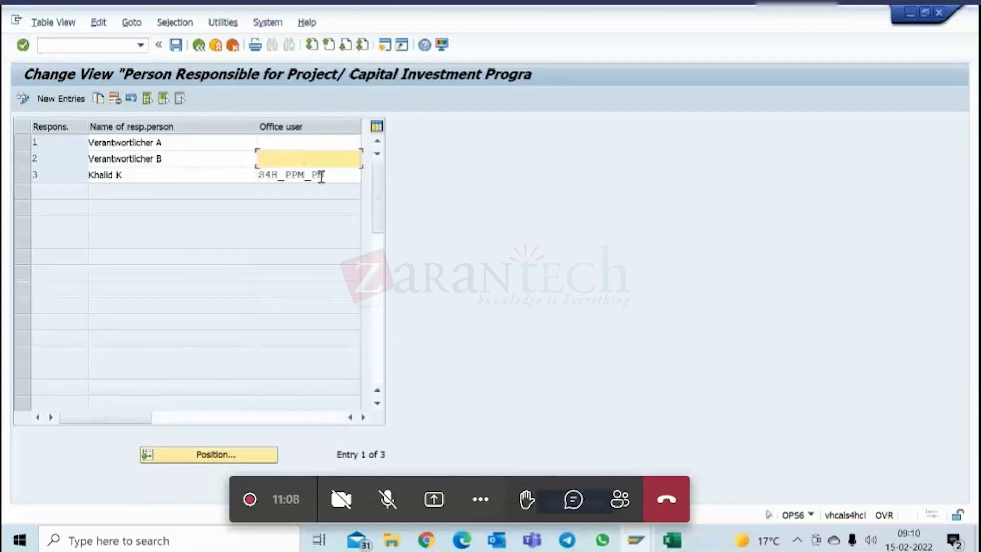
- Examine the office user of the third person responsible and leave the OPS6 table
click(321, 176)
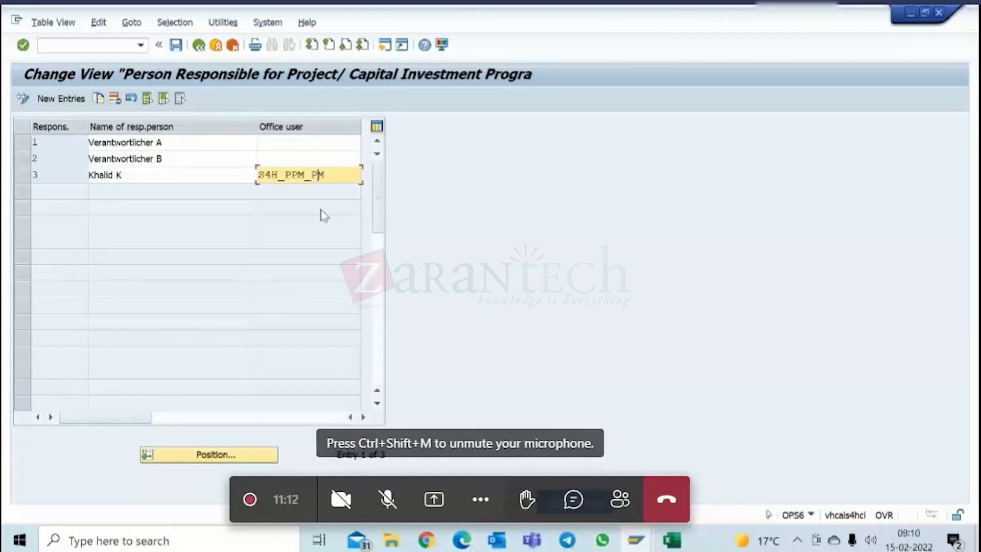
drag(326, 174, 256, 176)
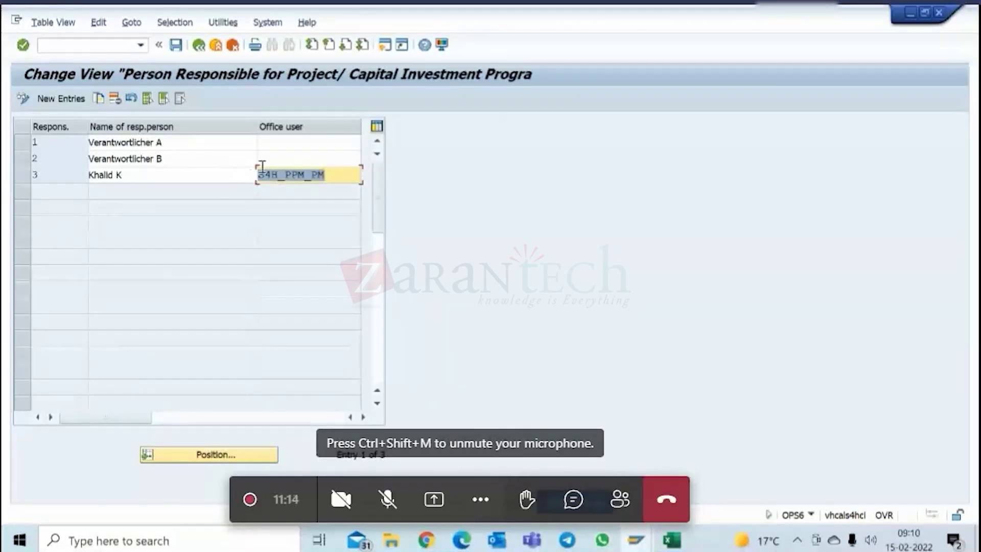
click(198, 46)
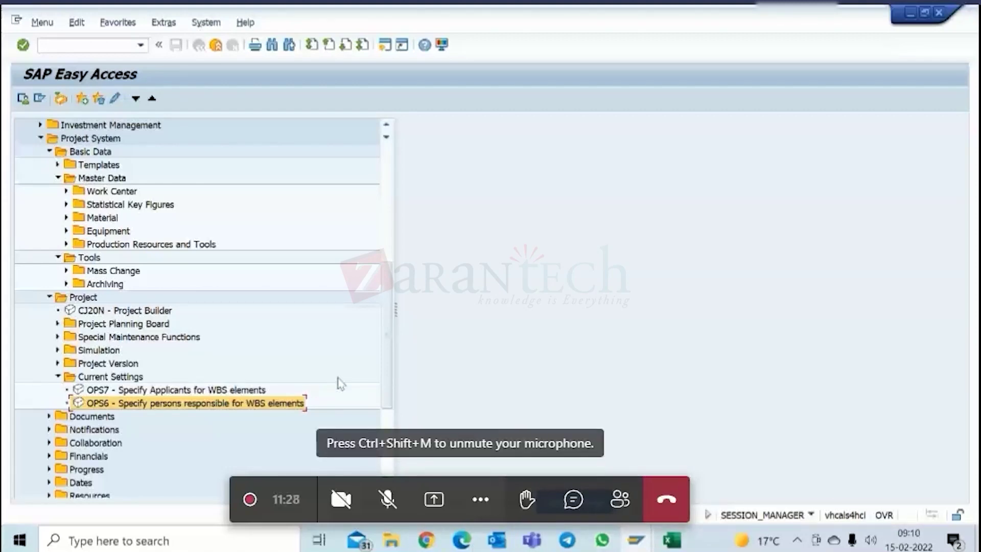
- Start CJ30 for changing the original budget from the Financials budgeting folder and try to open project C-1000
scroll(337, 383, down, 2)
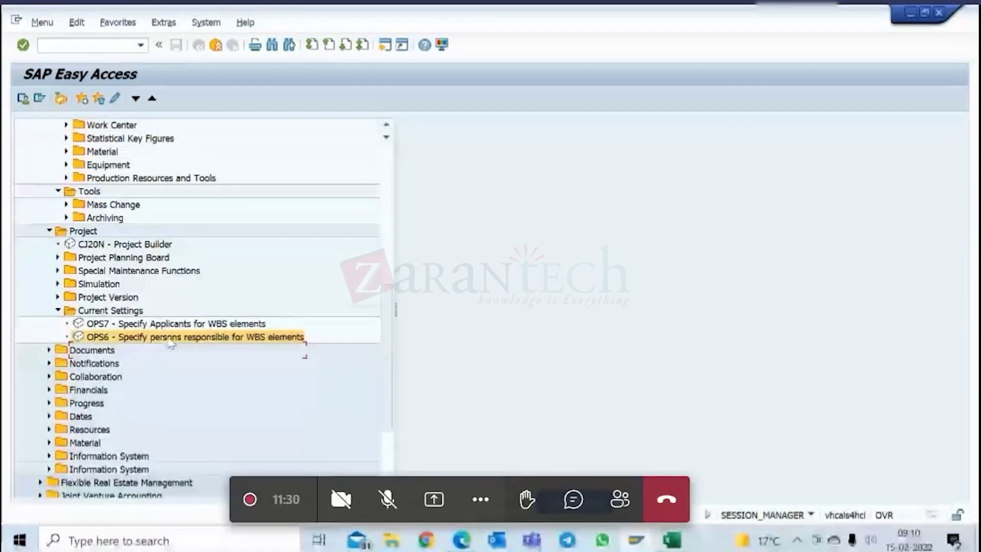
scroll(153, 344, down, 1)
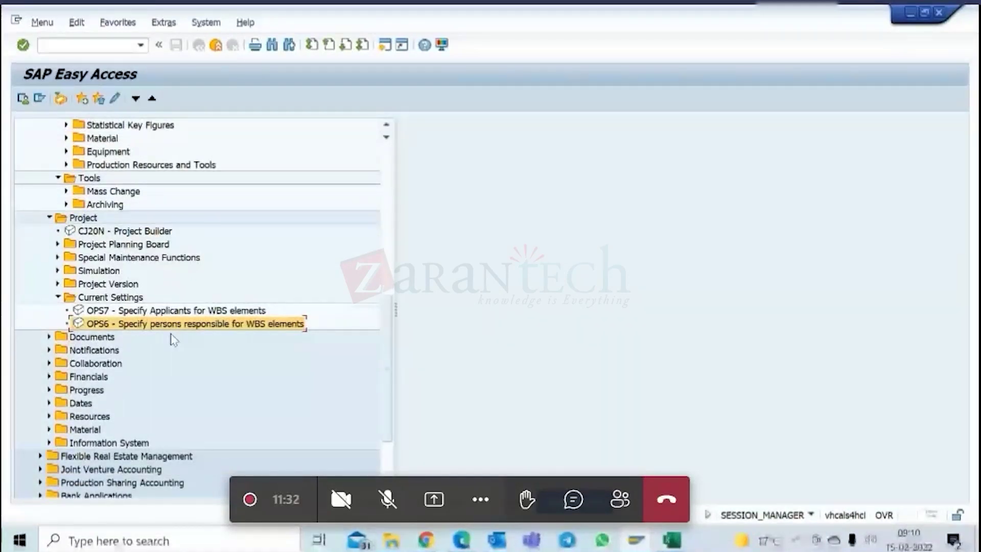
scroll(76, 357, down, 1)
scroll(117, 343, up, 2)
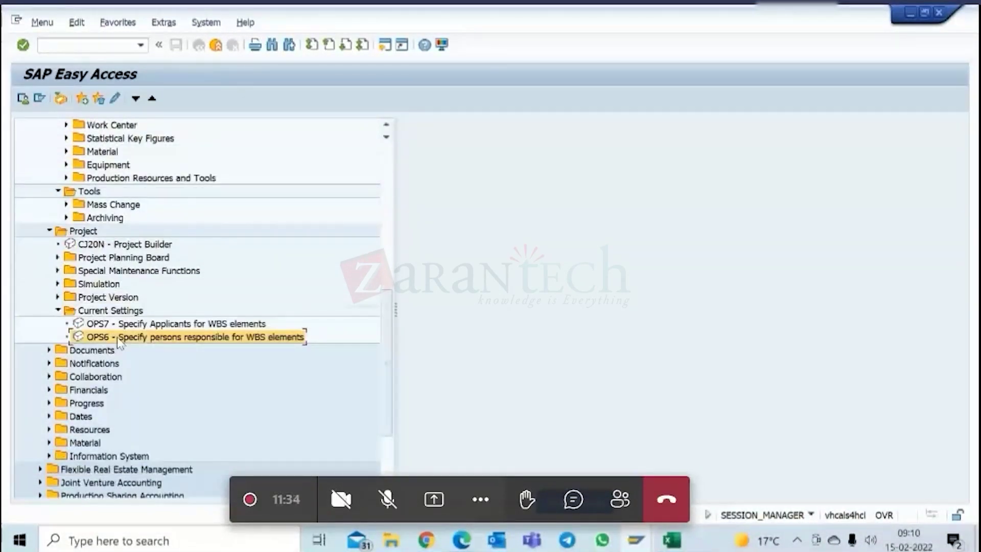
click(50, 232)
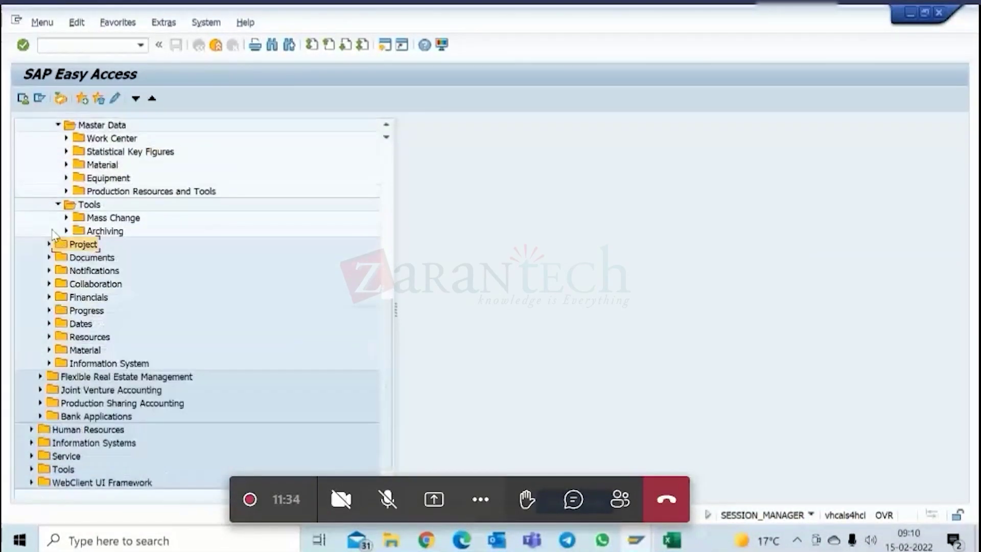
click(49, 297)
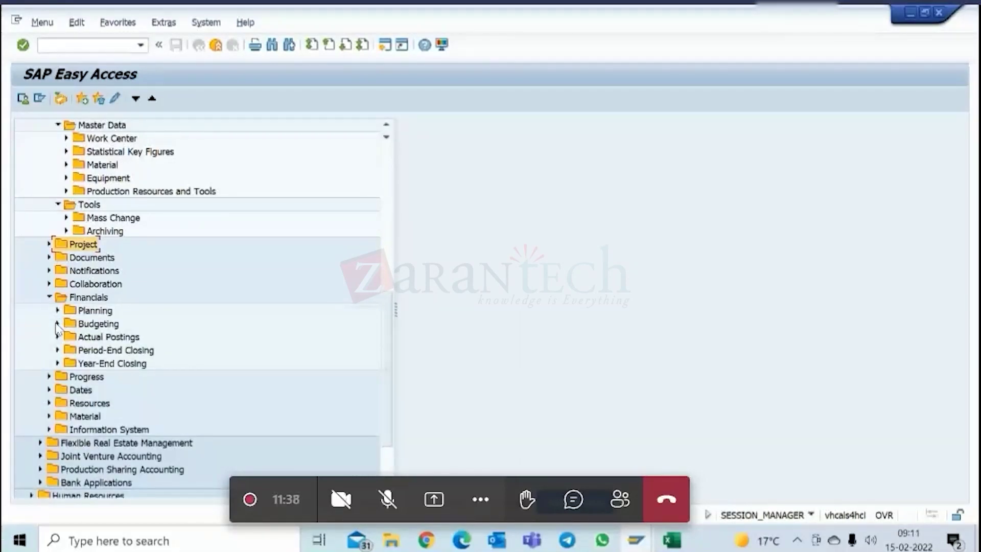
click(58, 323)
click(66, 337)
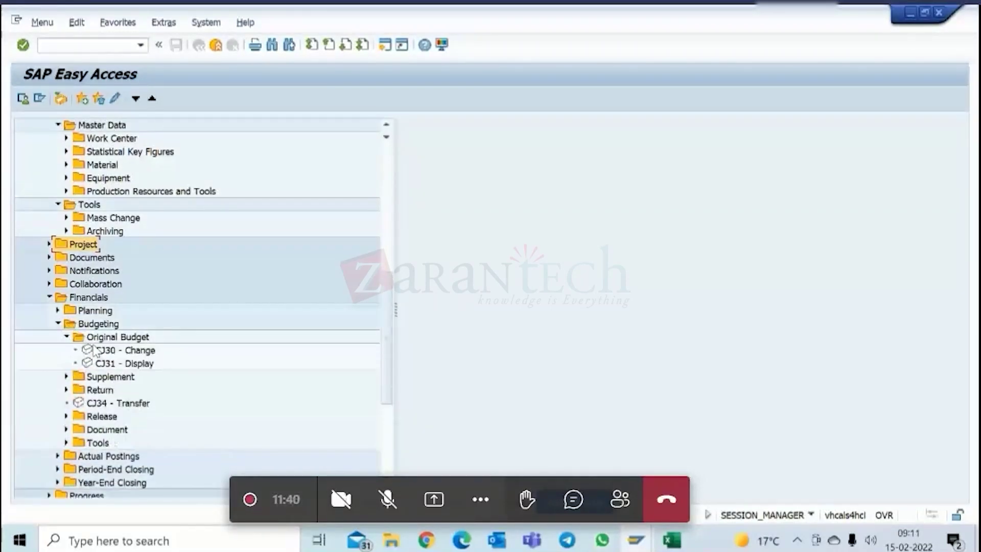
double_click(130, 350)
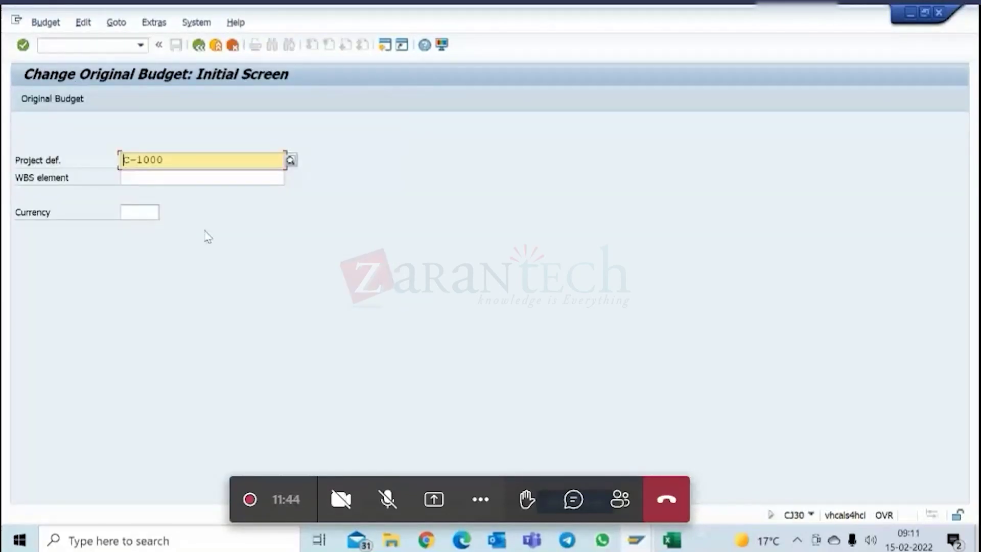
key(Return)
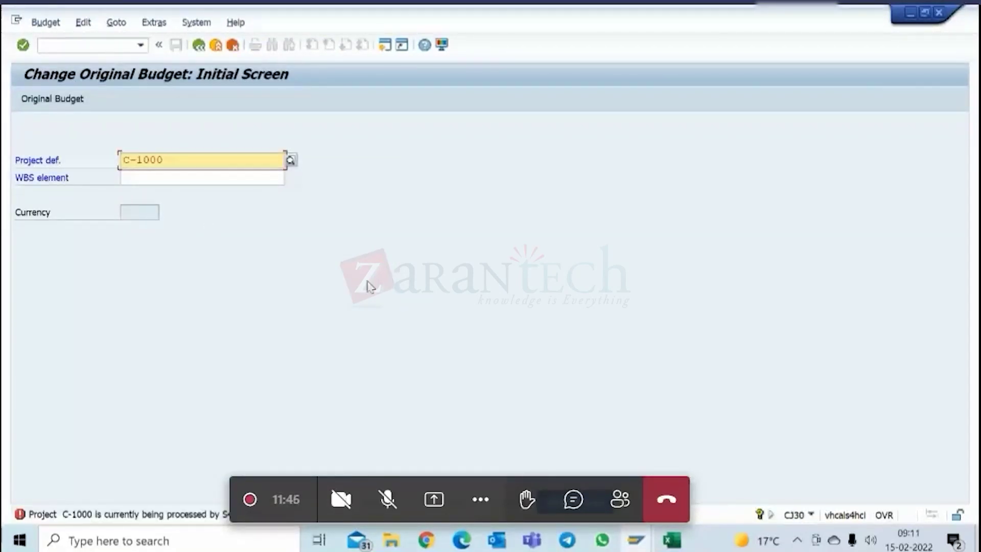
- Switch to the Project Builder session and leave project C-1000 there
mouse_move(635, 539)
click(618, 444)
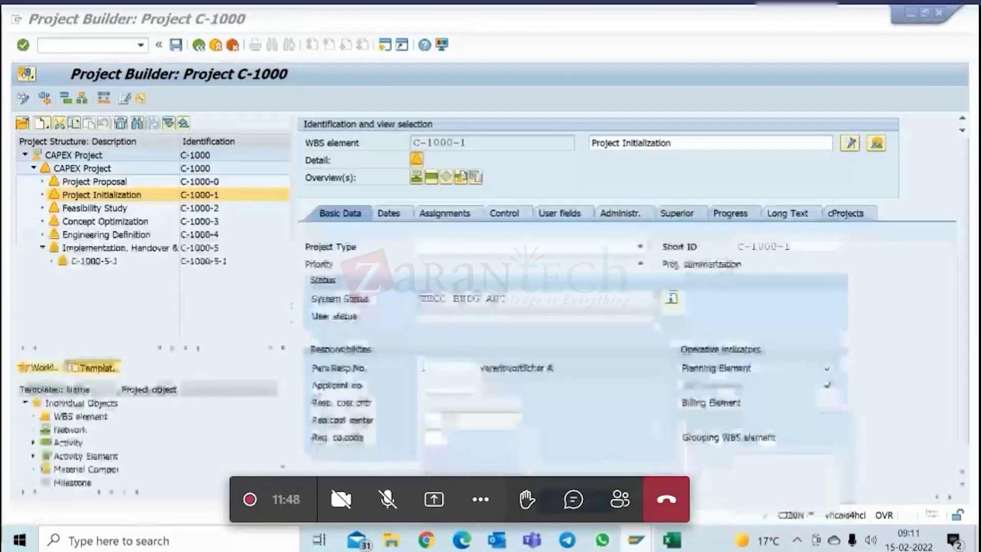
click(24, 99)
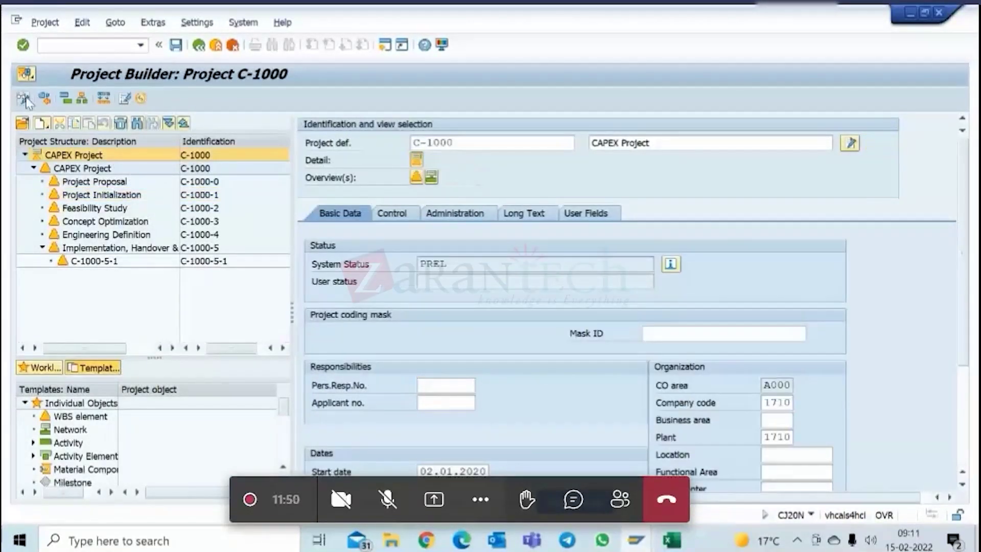
click(452, 437)
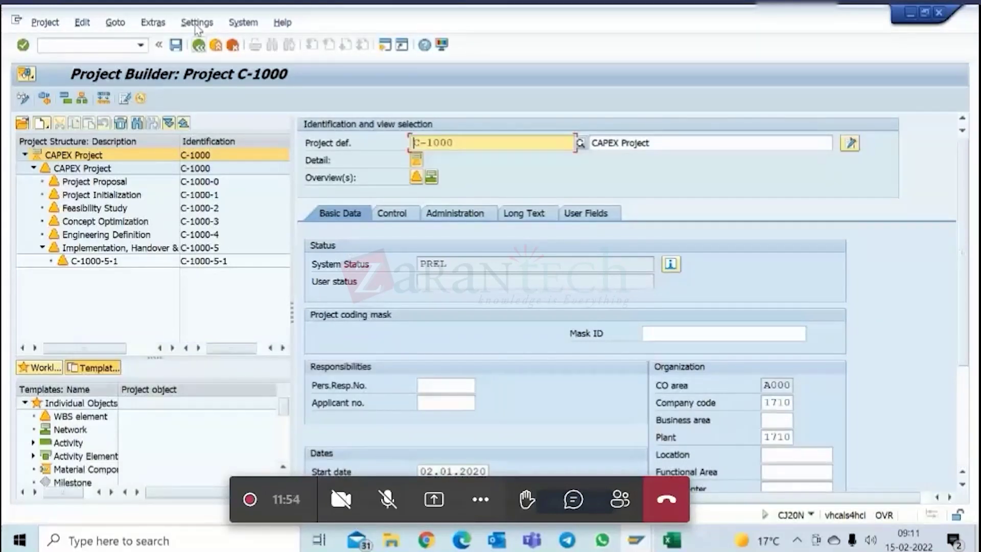
click(200, 47)
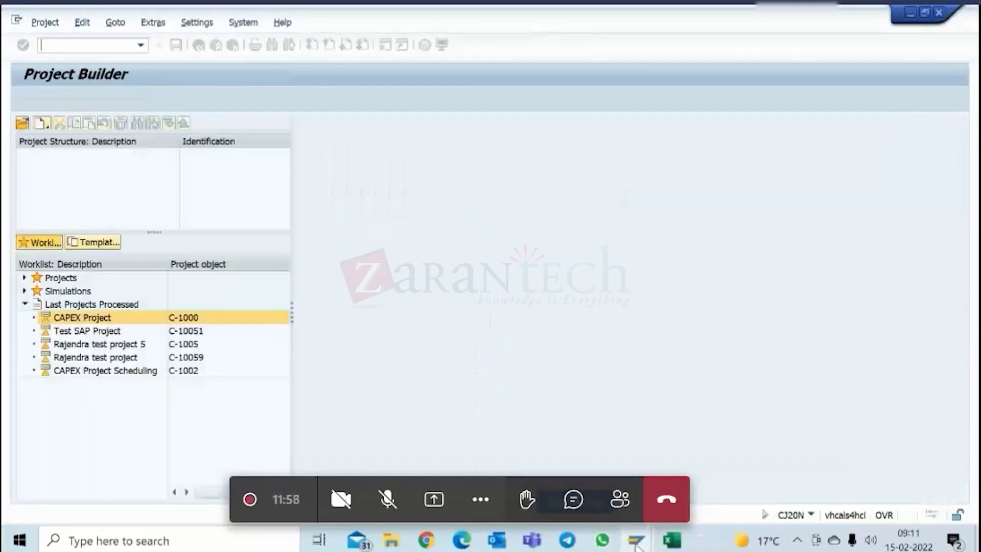
- Return to the CJ30 session and open the original budget overview of project C-1000
click(635, 541)
click(721, 469)
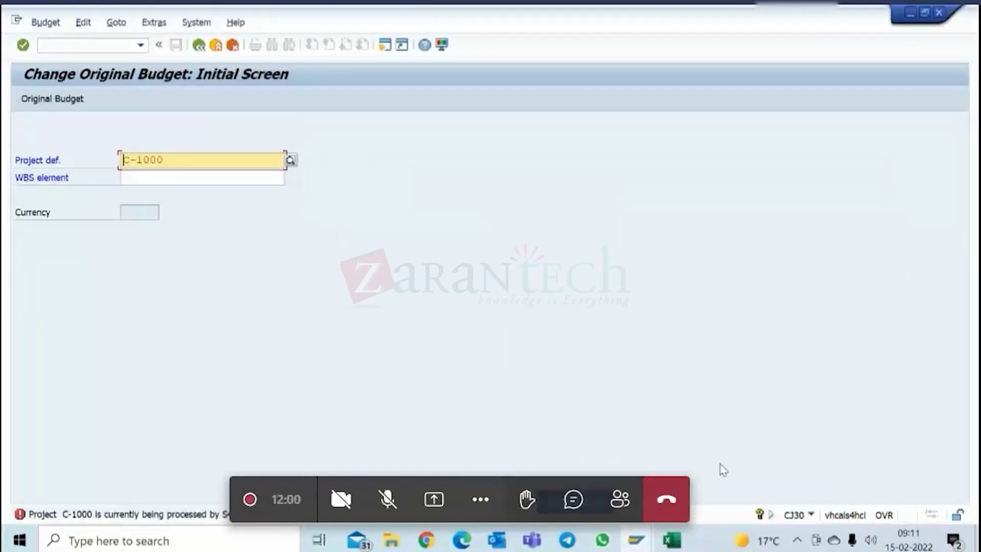
key(Return)
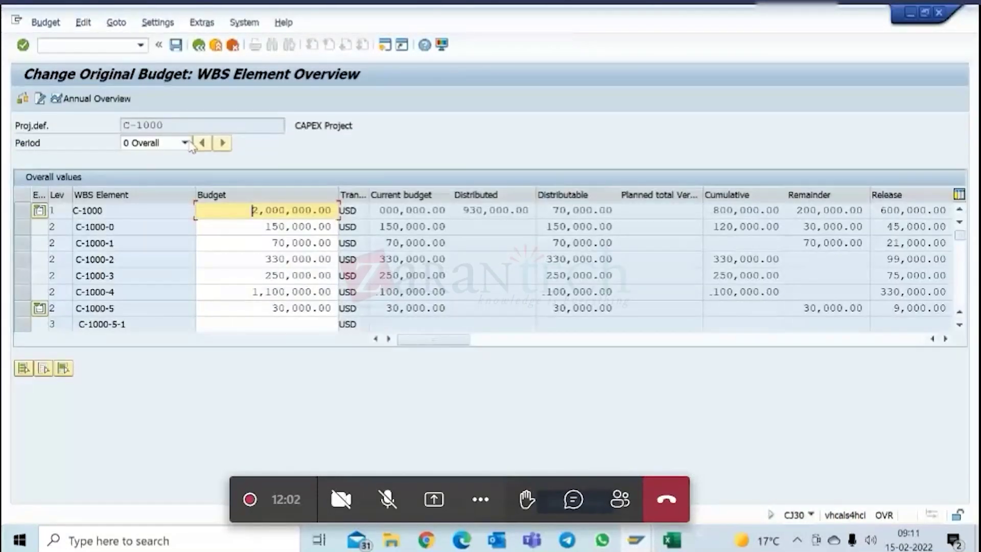
- Look through the periods available for budgeting project C-1000
click(185, 143)
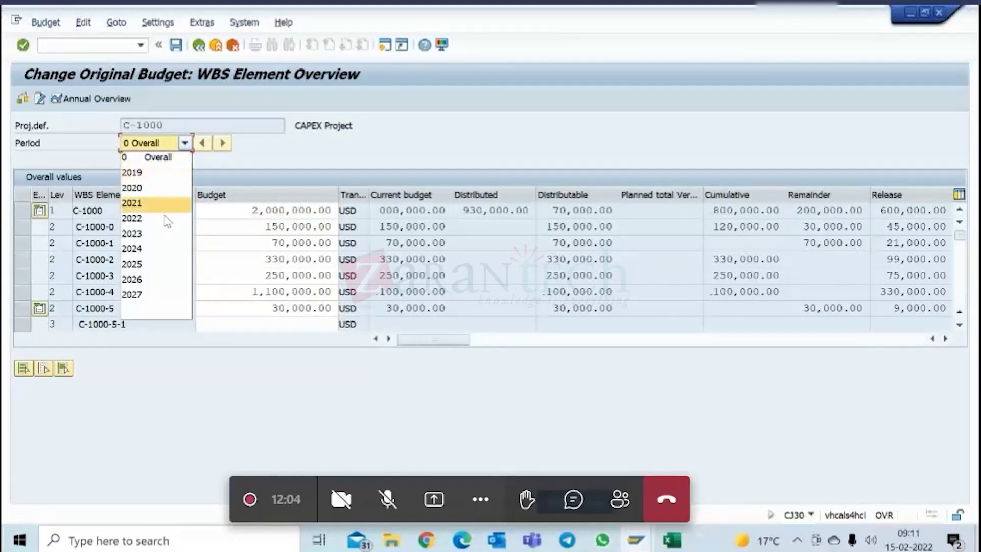
click(316, 250)
click(184, 143)
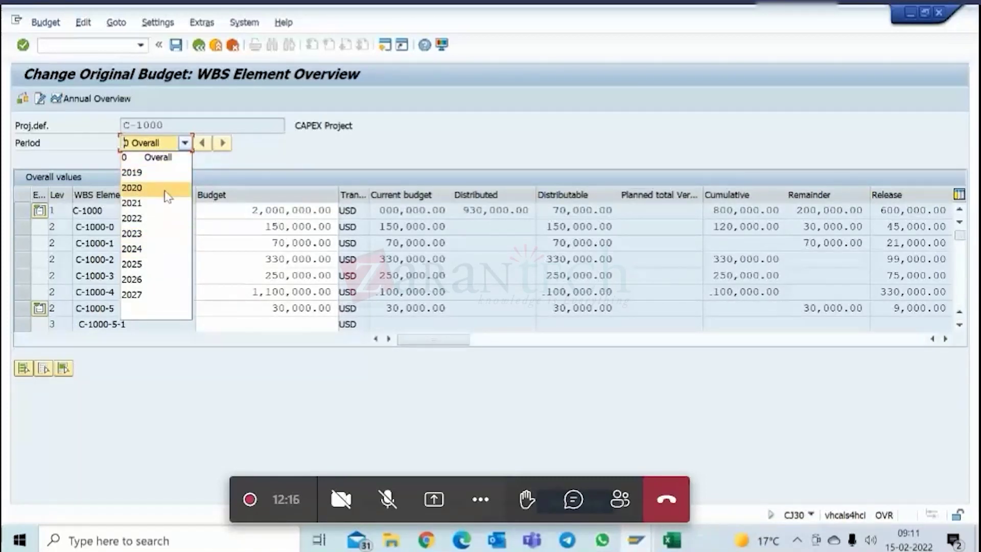
click(258, 231)
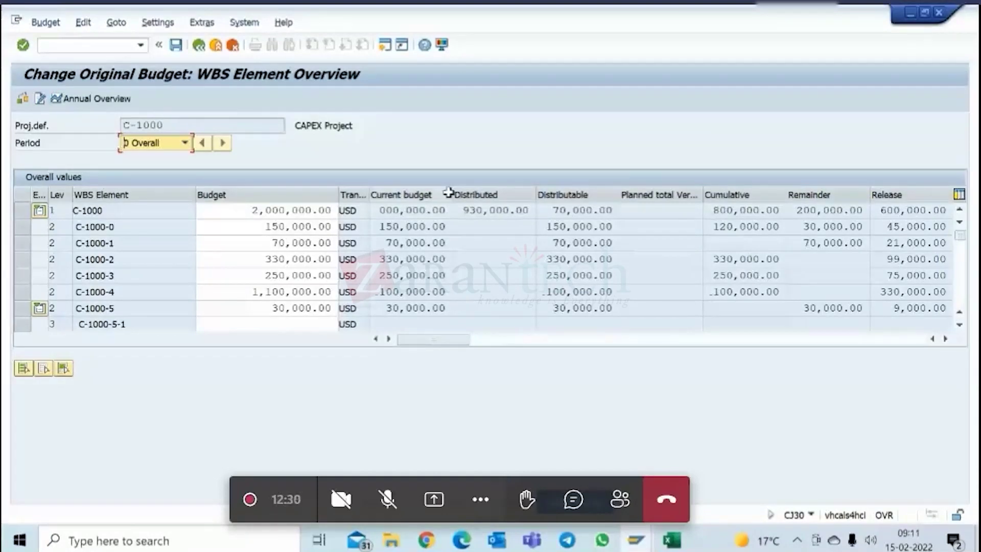
- Widen the Current budget and Distributed columns to show their full amounts
drag(448, 192, 468, 193)
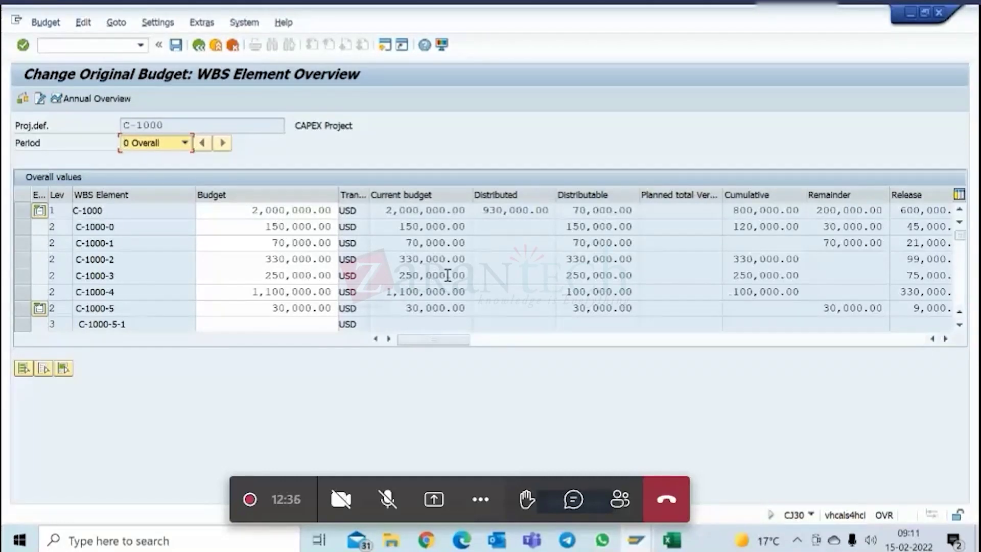
click(552, 194)
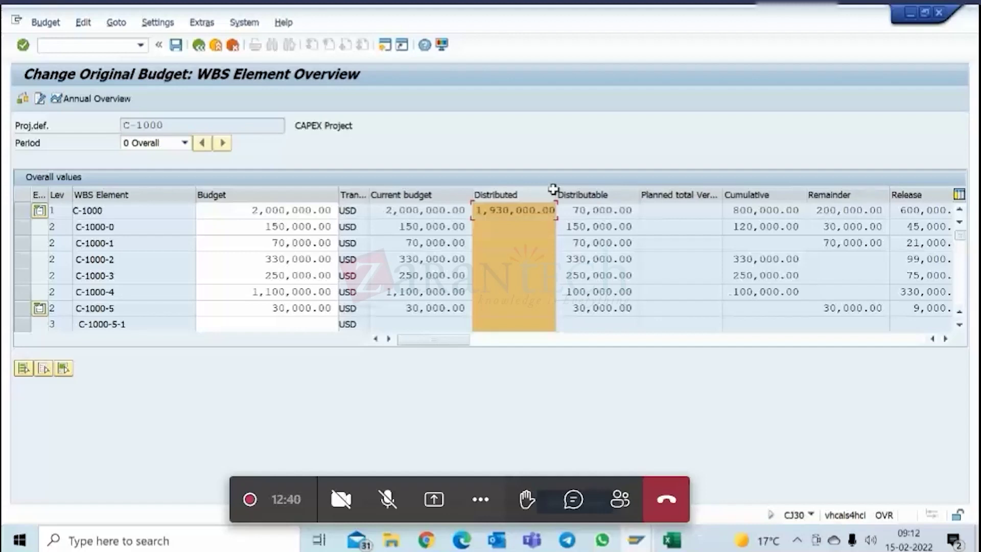
drag(557, 194, 585, 193)
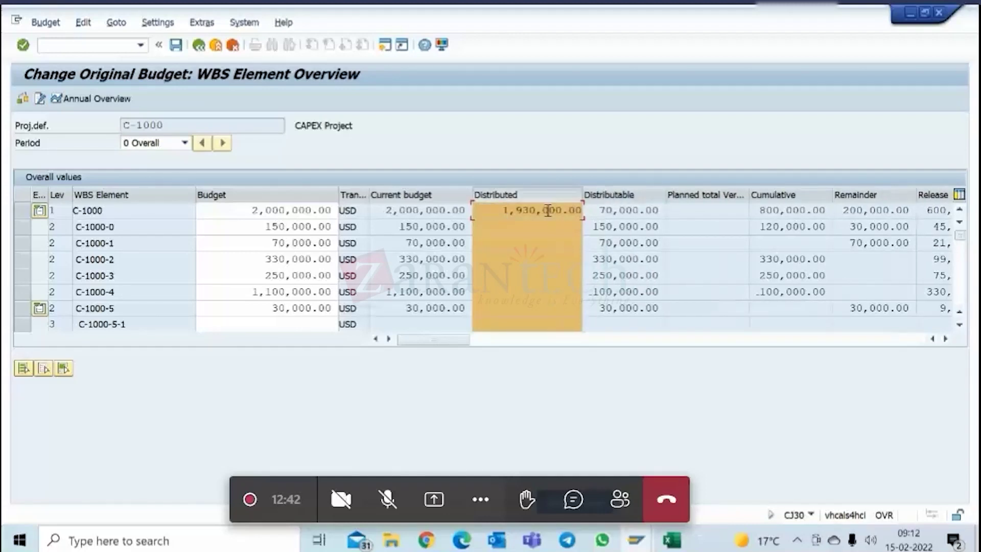
- Examine the distributed and distributable amounts of the top-level WBS element C-1000
click(511, 210)
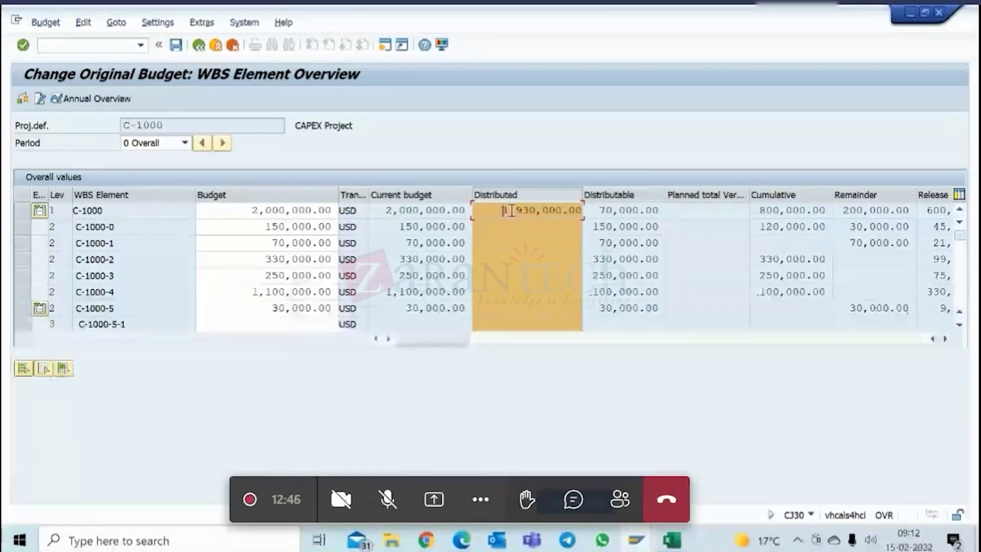
drag(506, 210, 536, 210)
drag(600, 210, 659, 205)
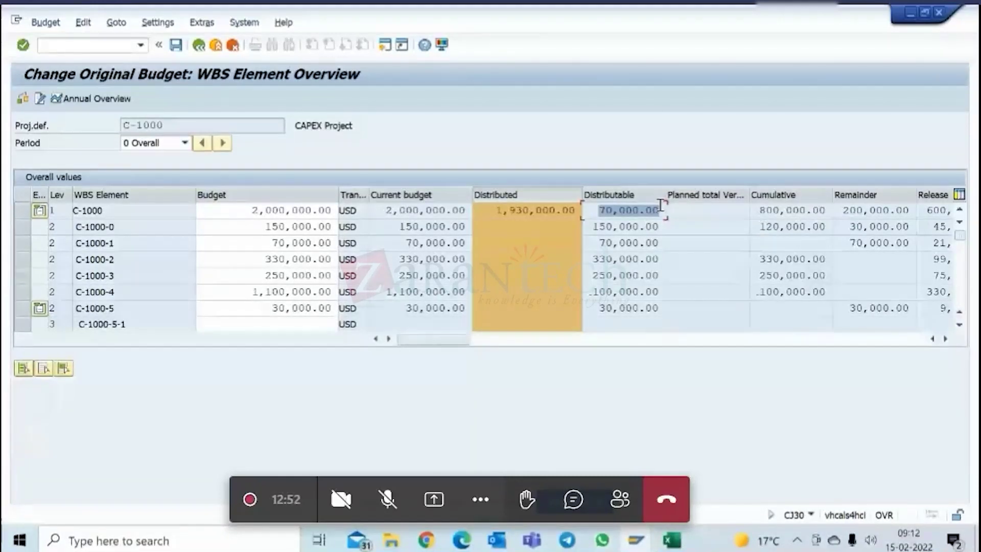
- Mark the rows of C-1000-0, C-1000-5, C-1000-1, C-1000-2 and C-1000-3 and examine their budgets
click(17, 228)
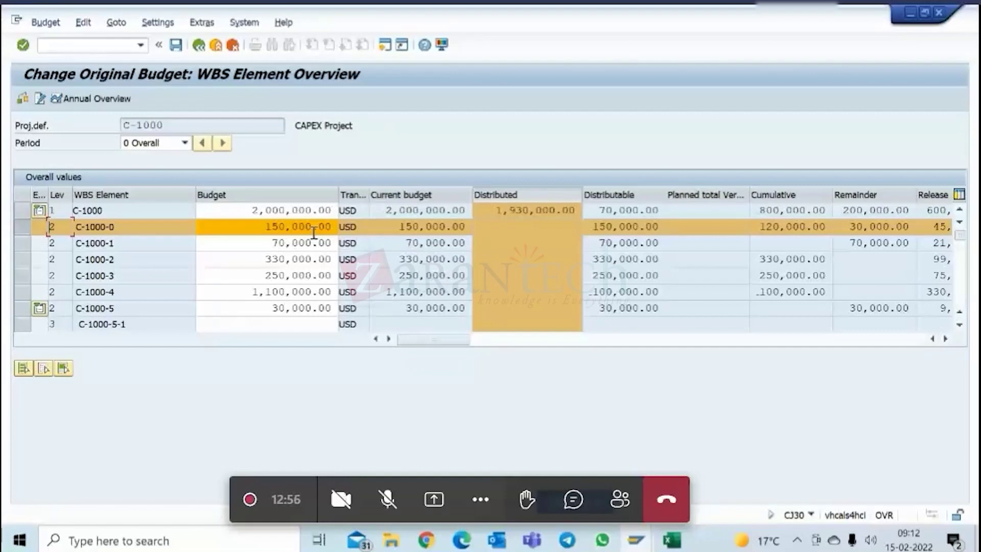
click(408, 231)
click(305, 226)
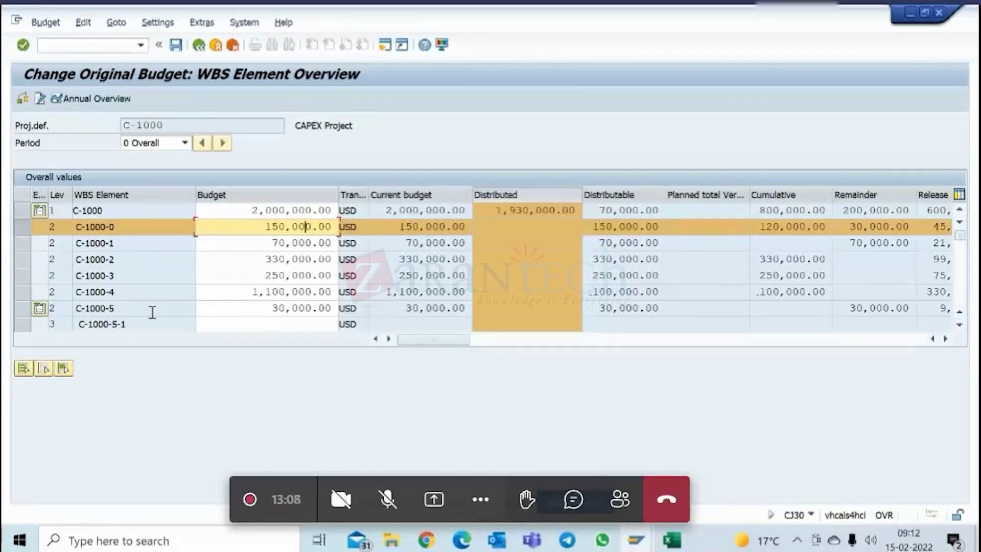
click(22, 307)
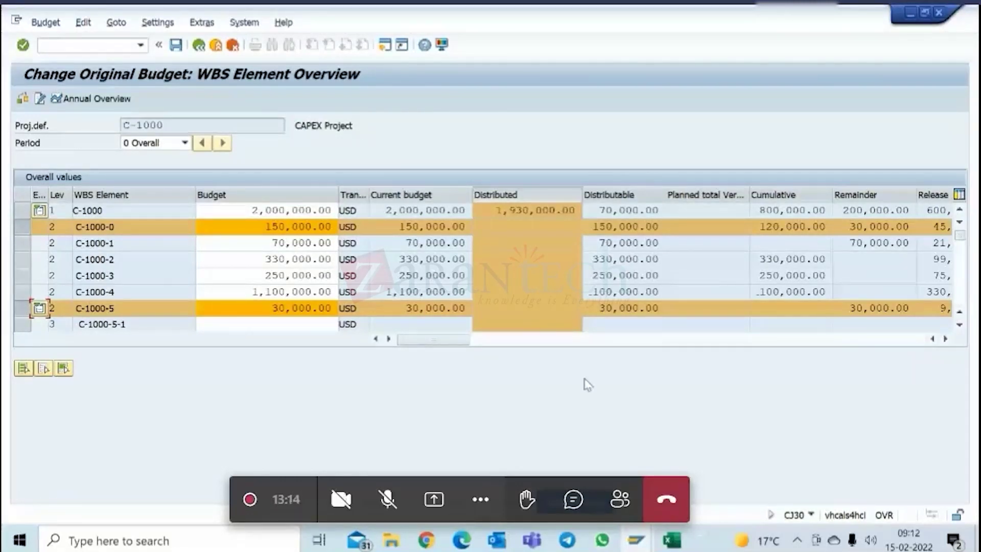
click(629, 244)
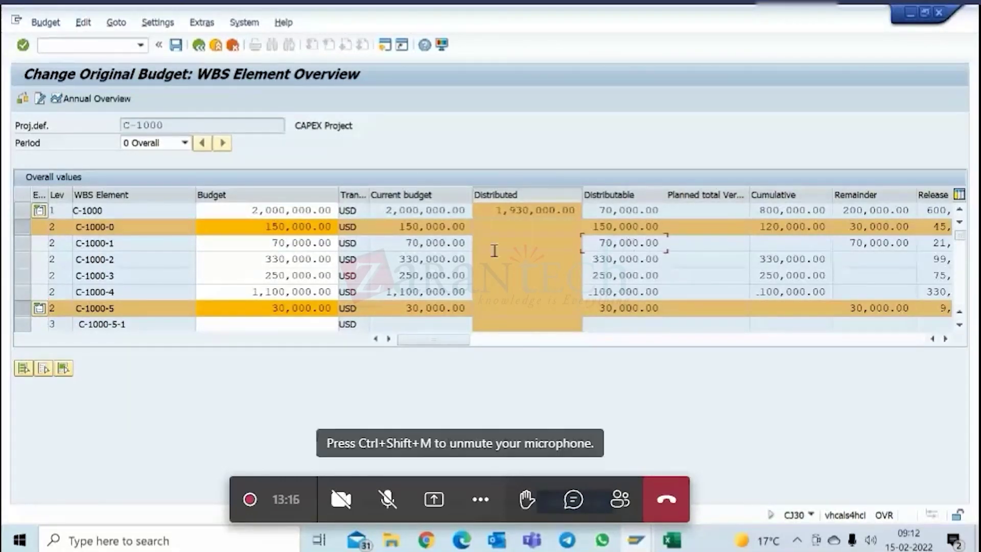
click(23, 243)
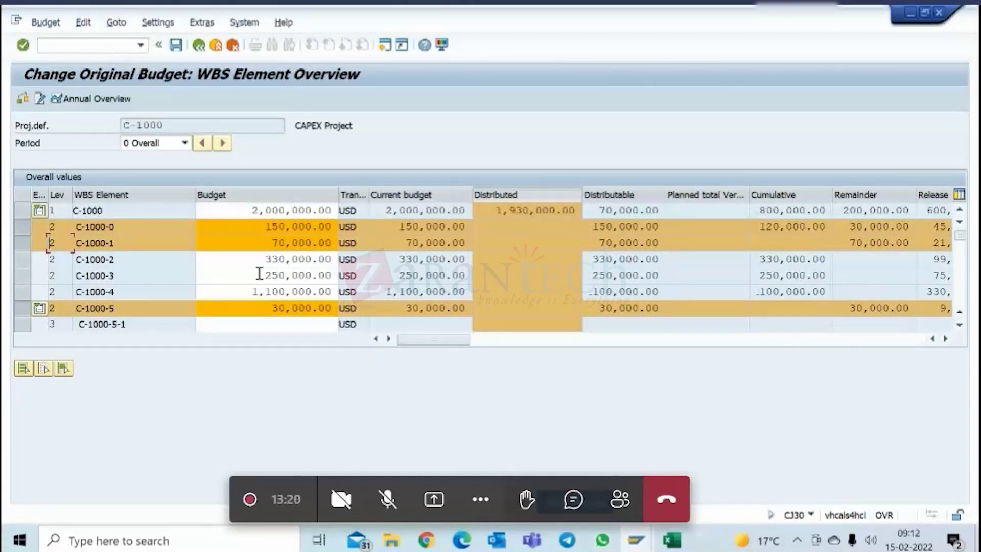
click(22, 259)
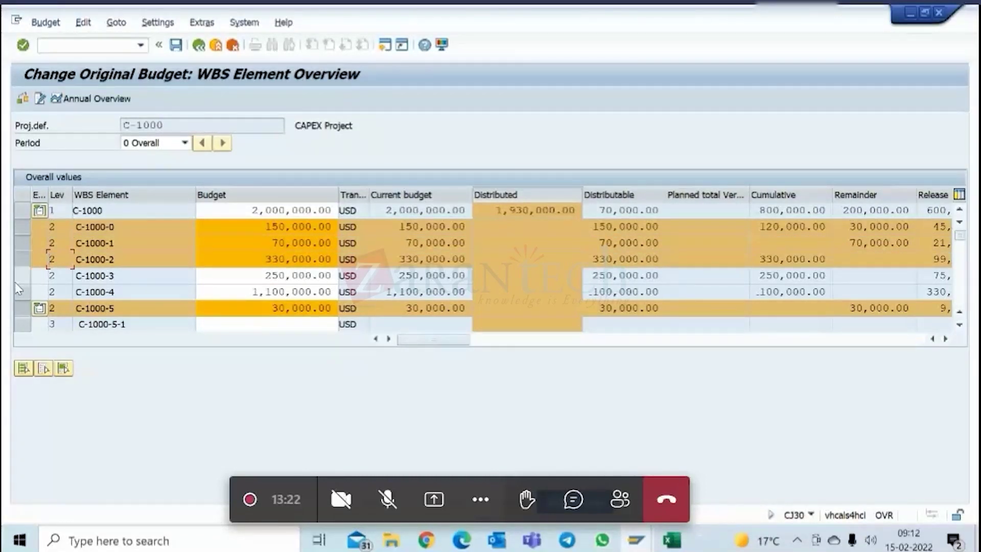
click(20, 281)
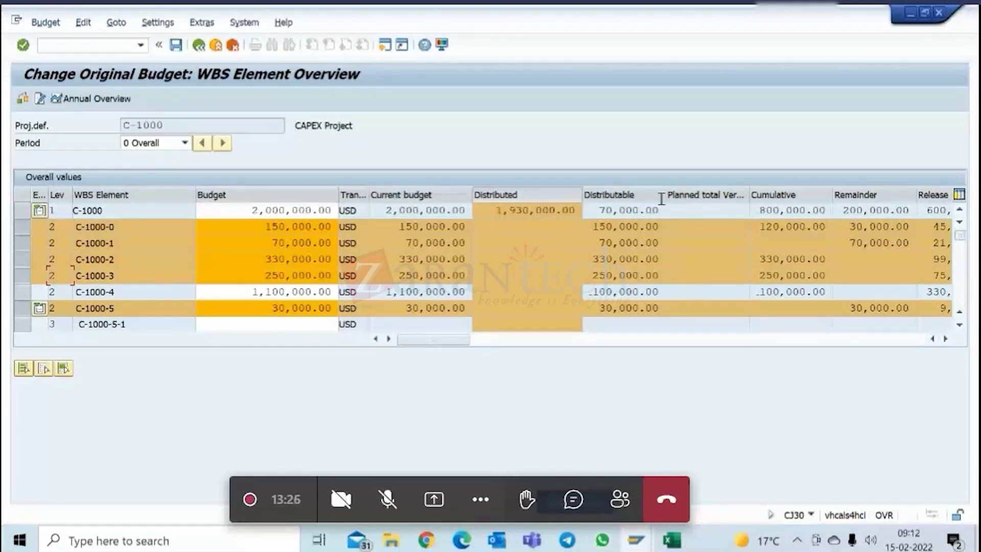
- Widen the Distributable column and examine the budget of WBS element C-1000-4
drag(665, 187, 679, 189)
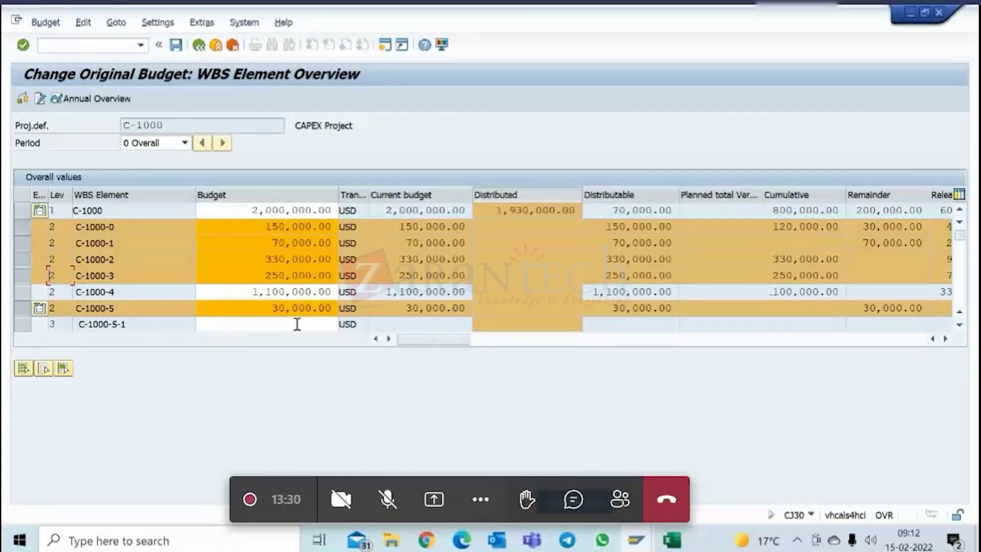
scroll(300, 326, down, 1)
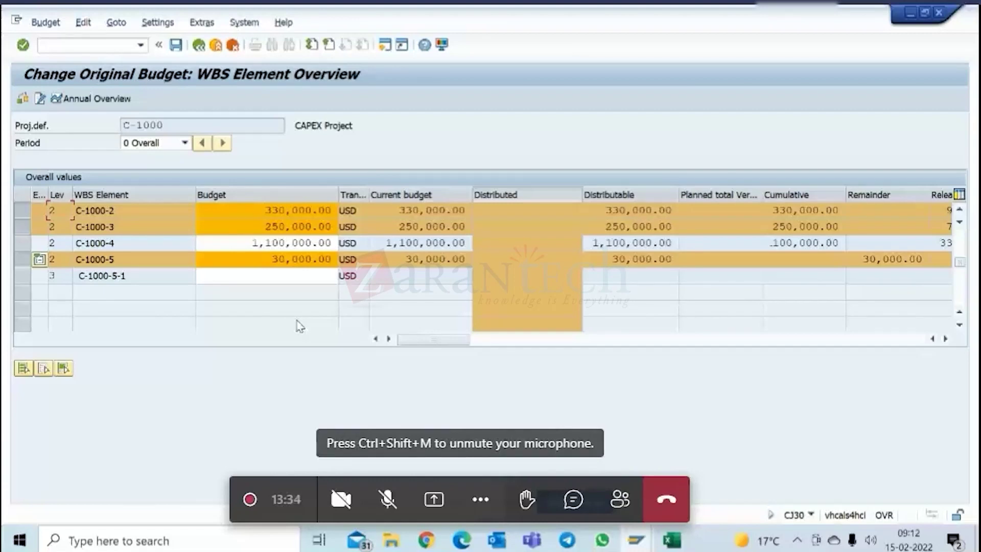
click(280, 242)
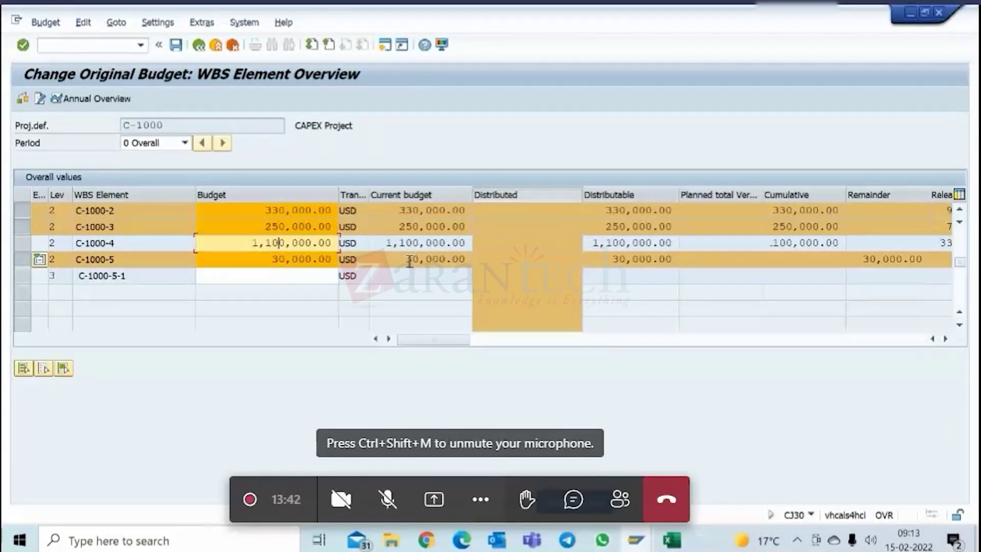
- Examine the budget amounts of the top-level WBS element C-1000 and of its sub-elements C-1000-4 and C-1000-5
click(309, 282)
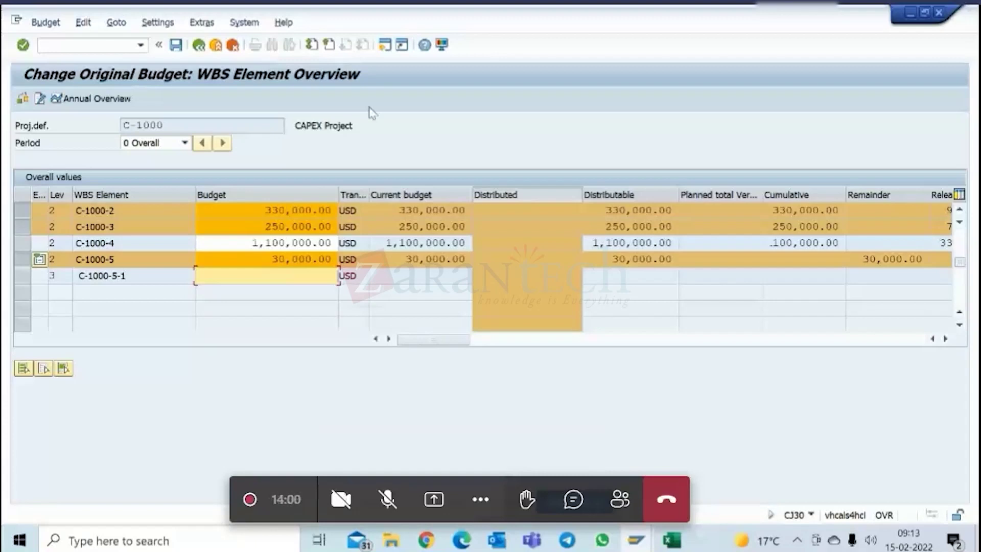
scroll(342, 210, up, 3)
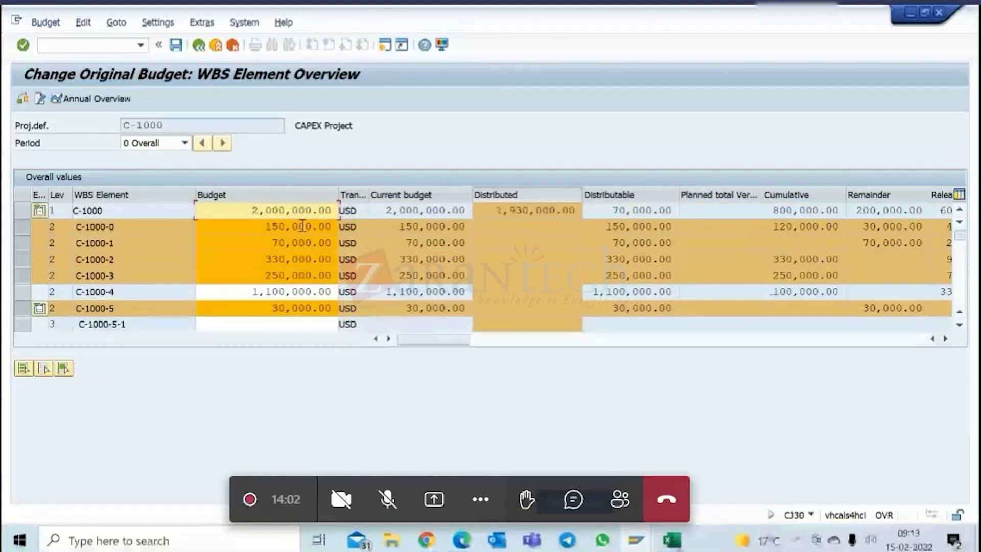
drag(253, 210, 323, 210)
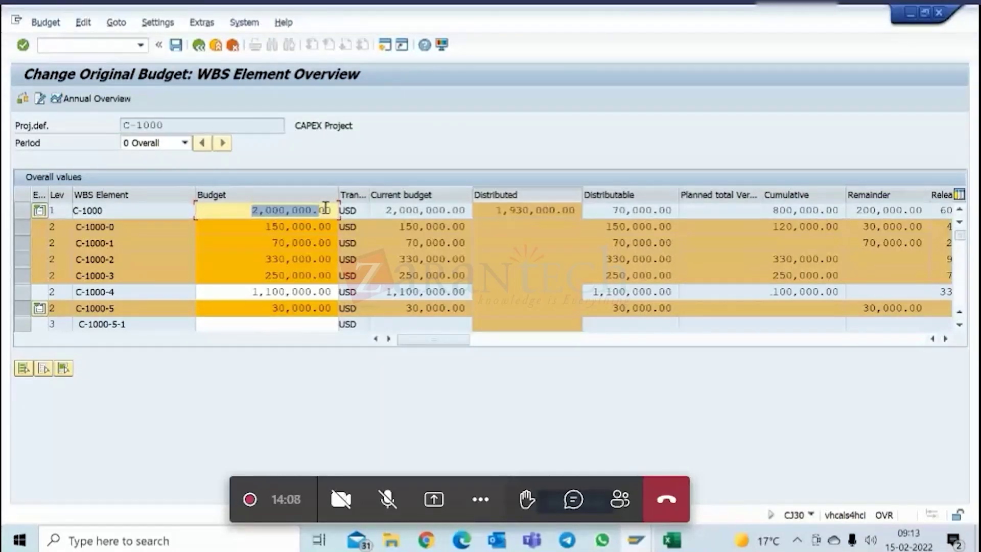
click(330, 209)
drag(330, 209, 247, 209)
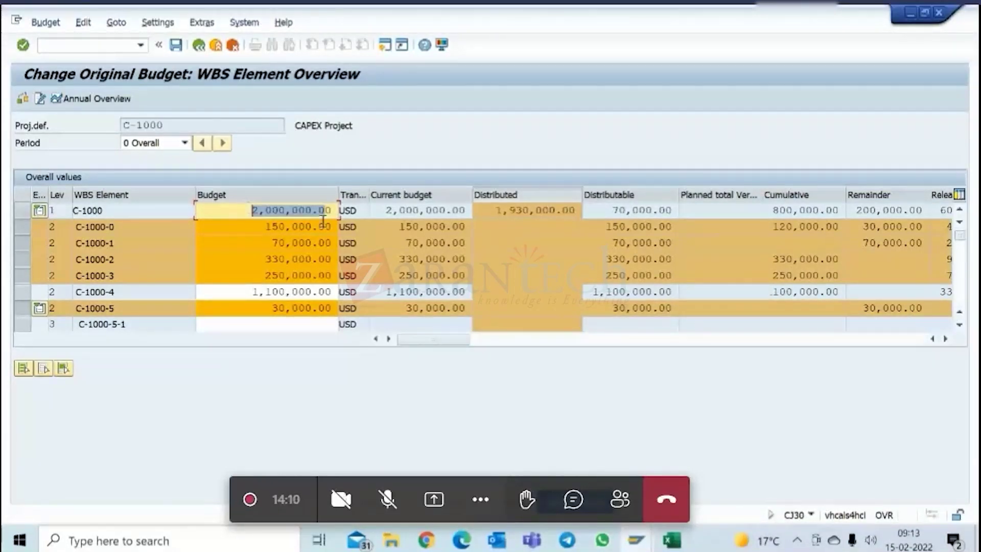
drag(332, 209, 249, 208)
drag(254, 294, 332, 291)
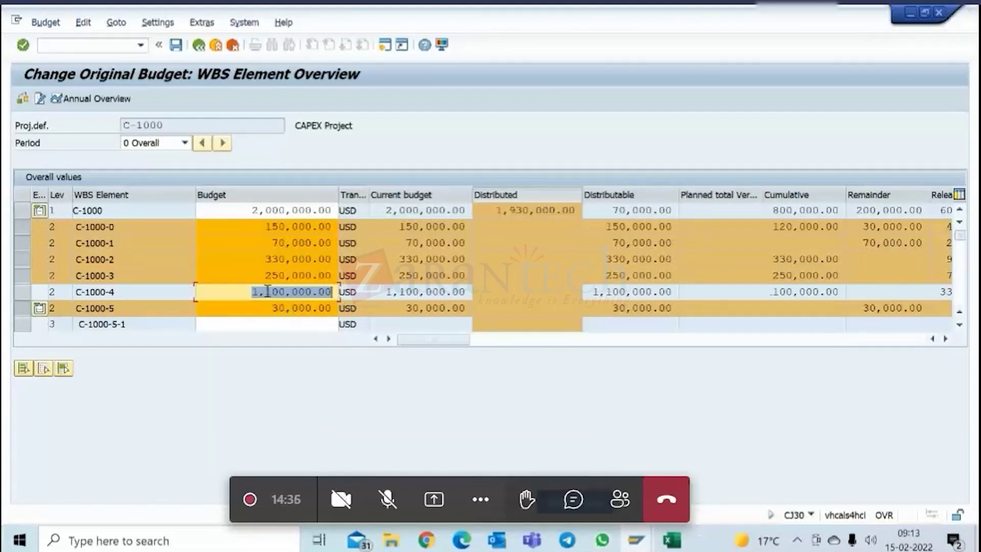
drag(256, 291, 316, 306)
click(316, 307)
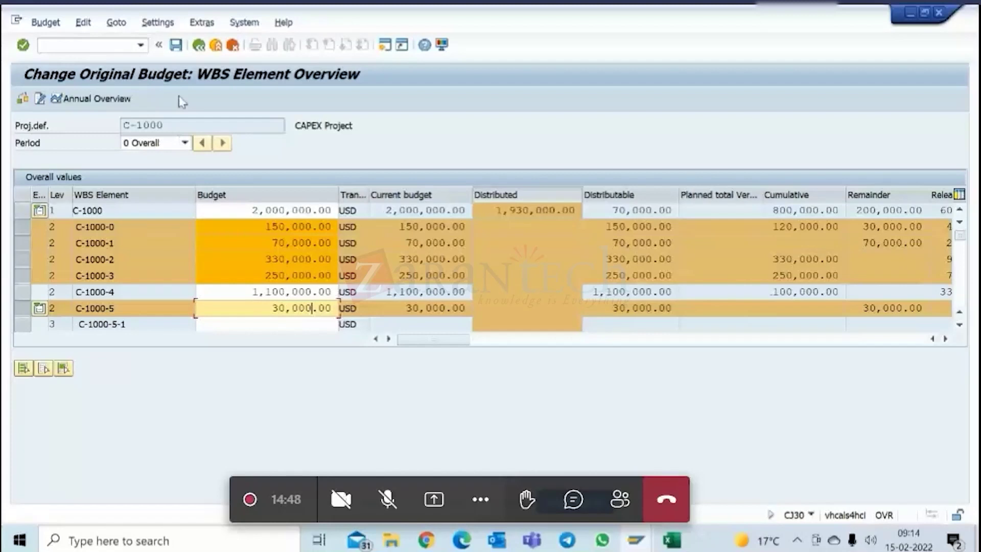
- Go back to the initial screen and reopen the original budget overview of project C-1000
double_click(169, 126)
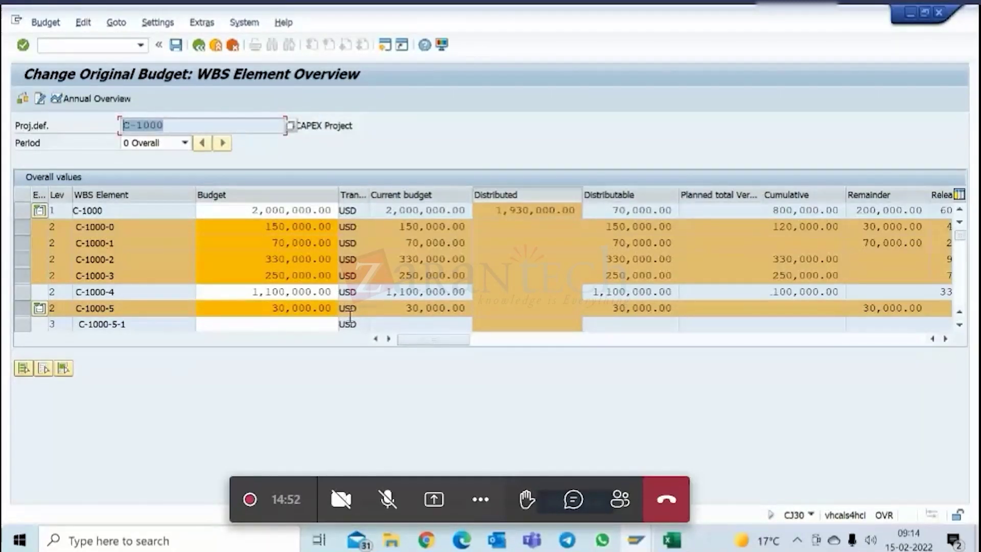
click(198, 46)
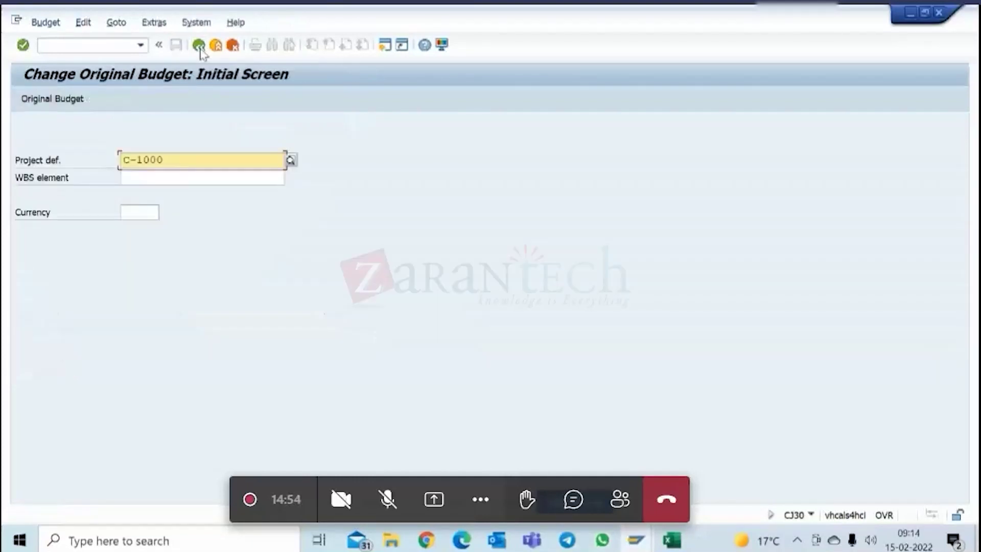
key(Return)
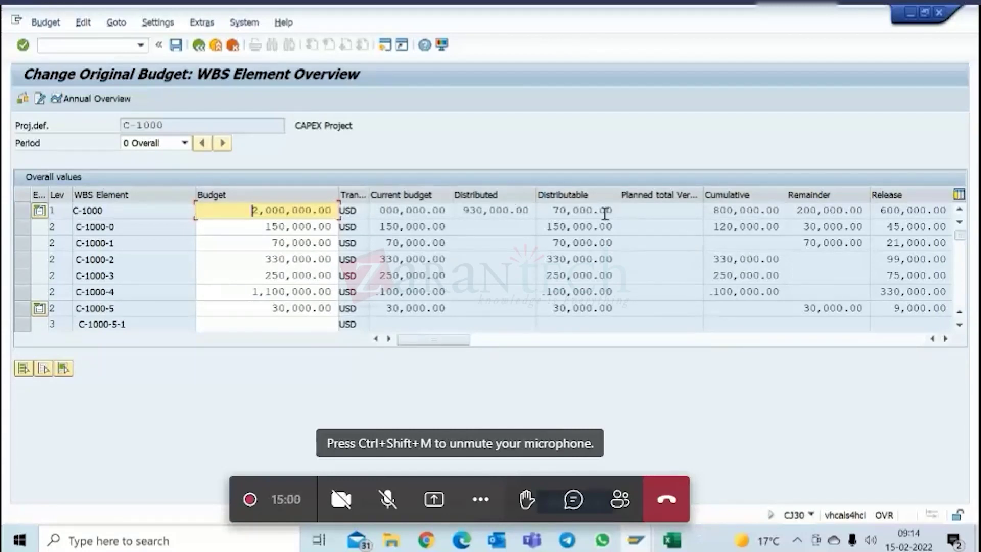
scroll(163, 322, down, 1)
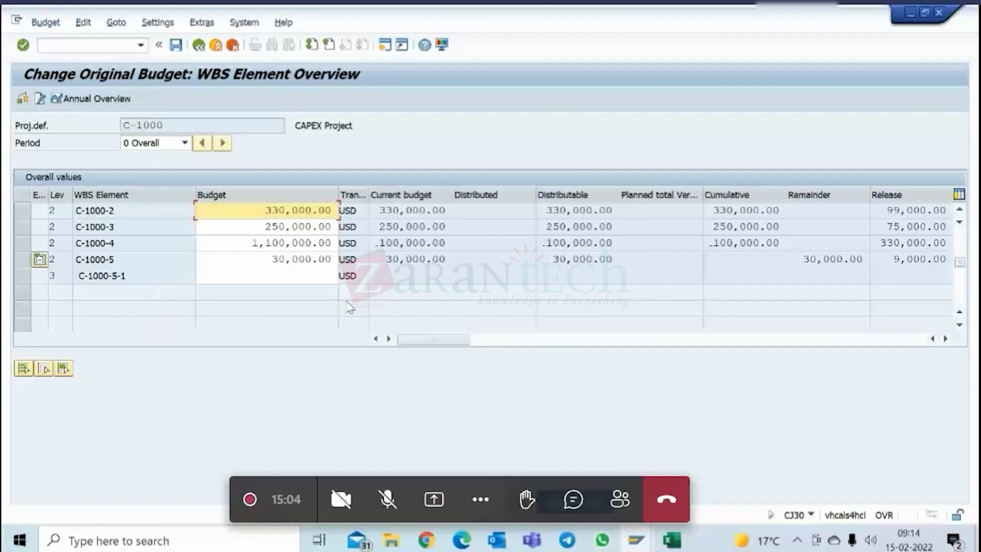
scroll(422, 304, up, 1)
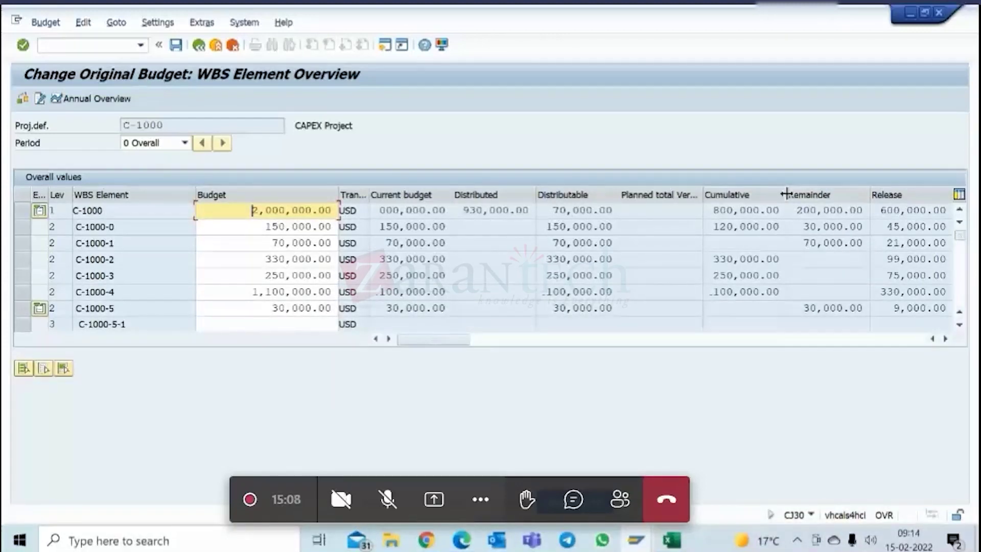
- Widen the Cumulative, Distributed and Current budget columns to show their full amounts
drag(785, 194, 806, 193)
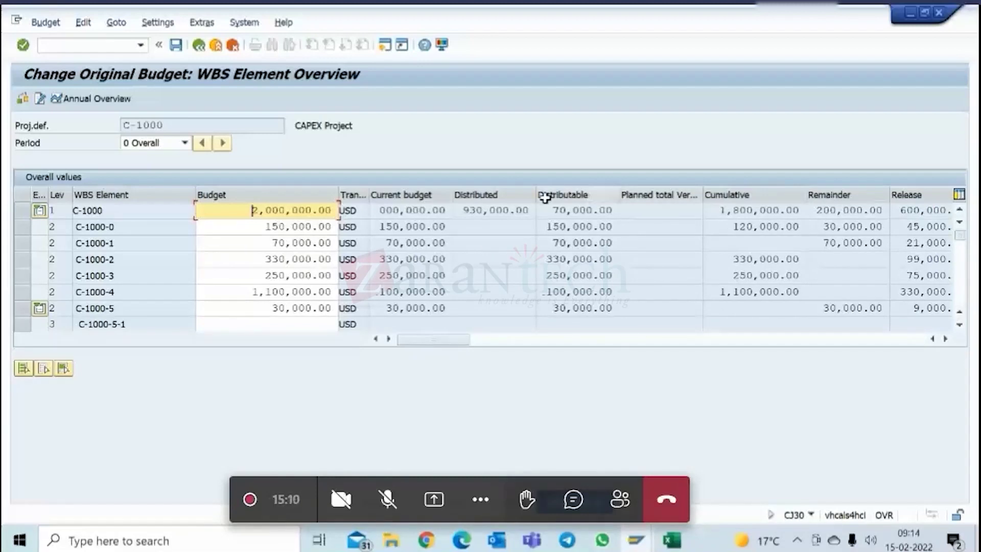
drag(536, 190, 562, 190)
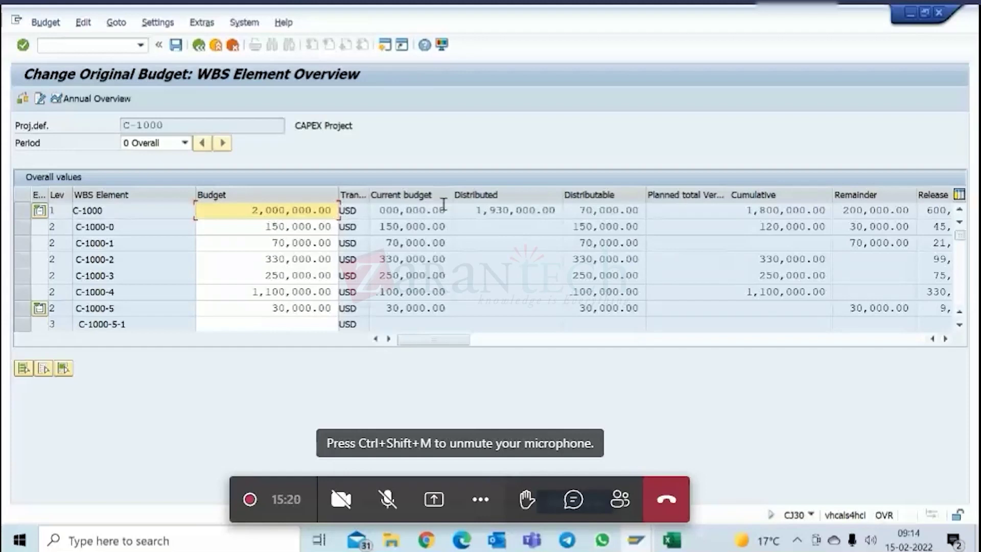
drag(450, 194, 465, 192)
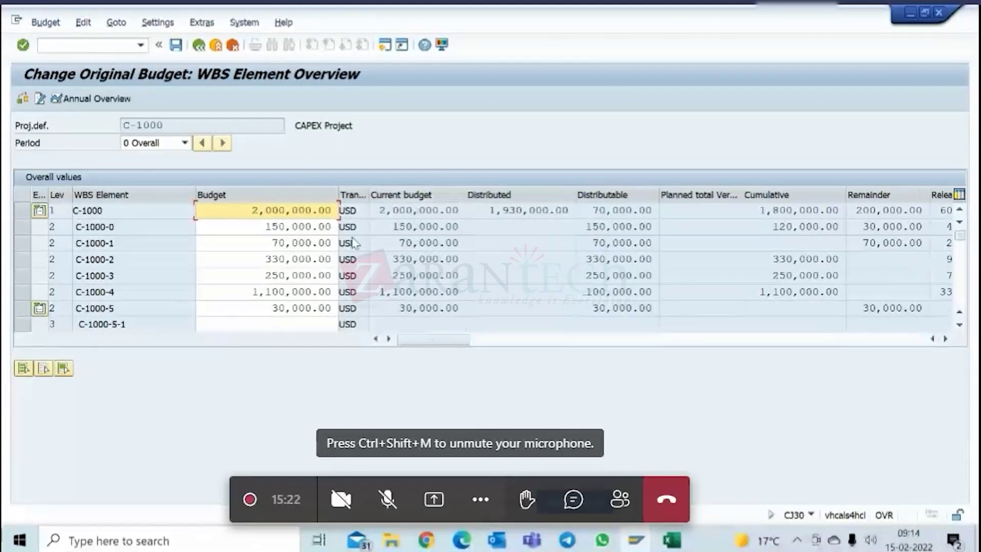
- Set the budget of WBS element C-1000-1 to 90,000 USD and check the distributable amount of C-1000
click(272, 241)
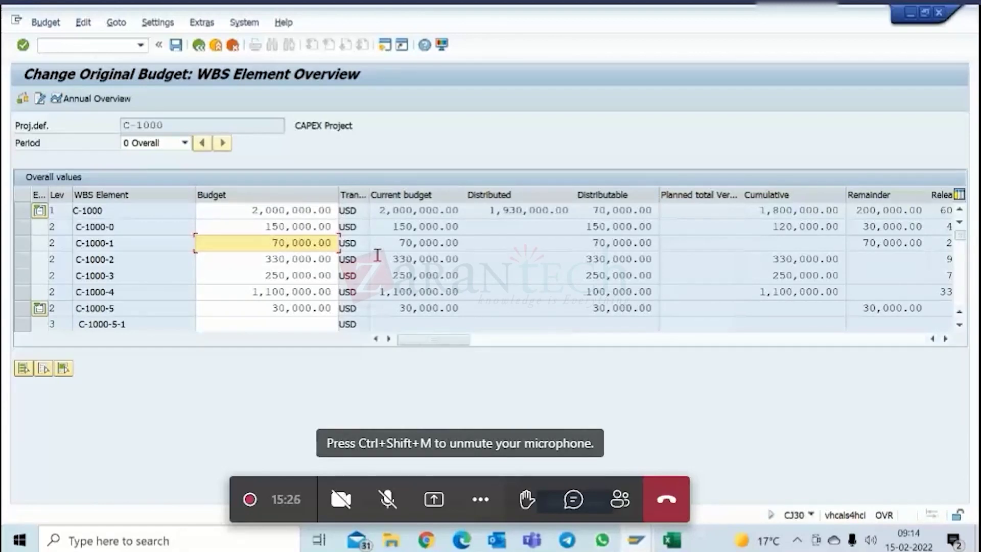
text(9)
key(Return)
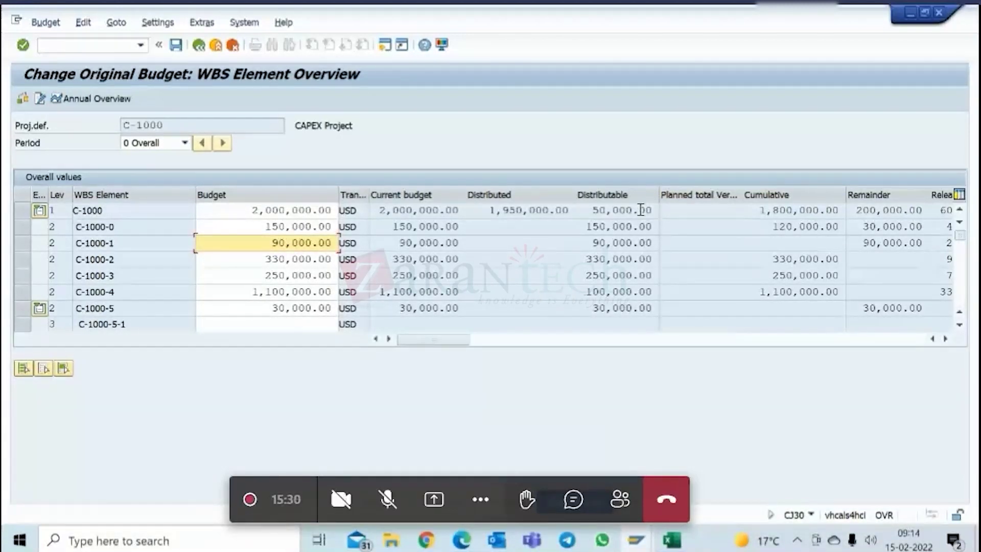
drag(588, 210, 642, 211)
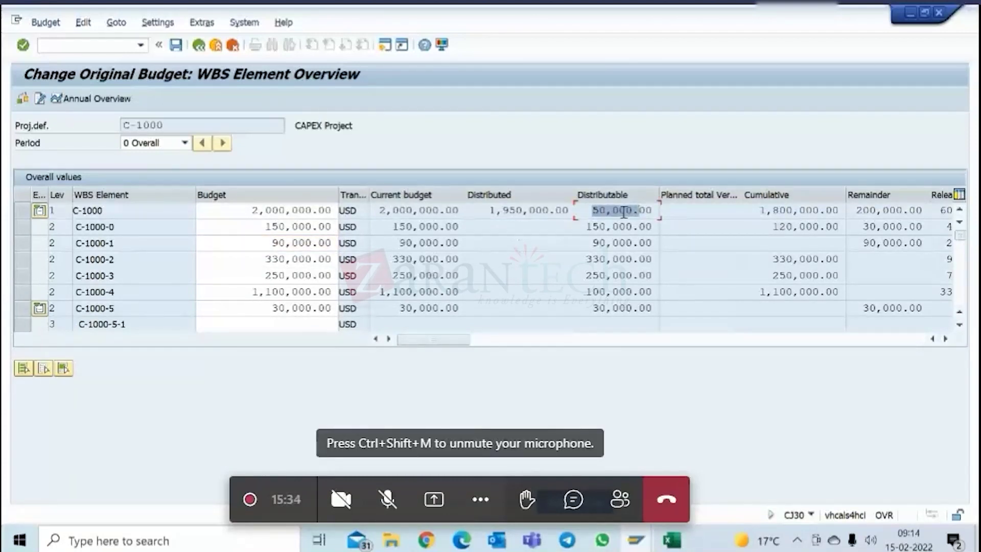
click(623, 211)
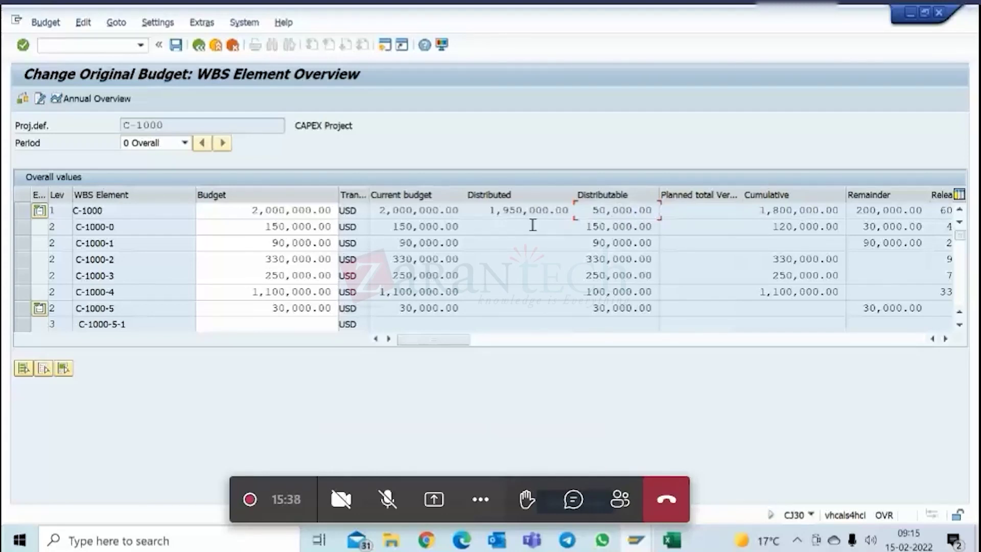
- Set the budget of WBS element C-1000-0 to 180,000 USD
click(273, 229)
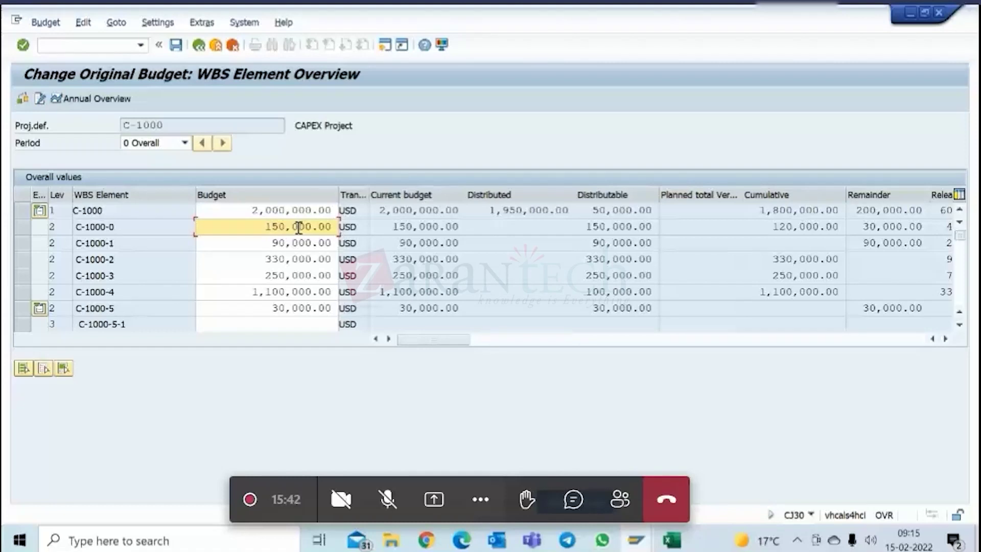
text(8)
key(Return)
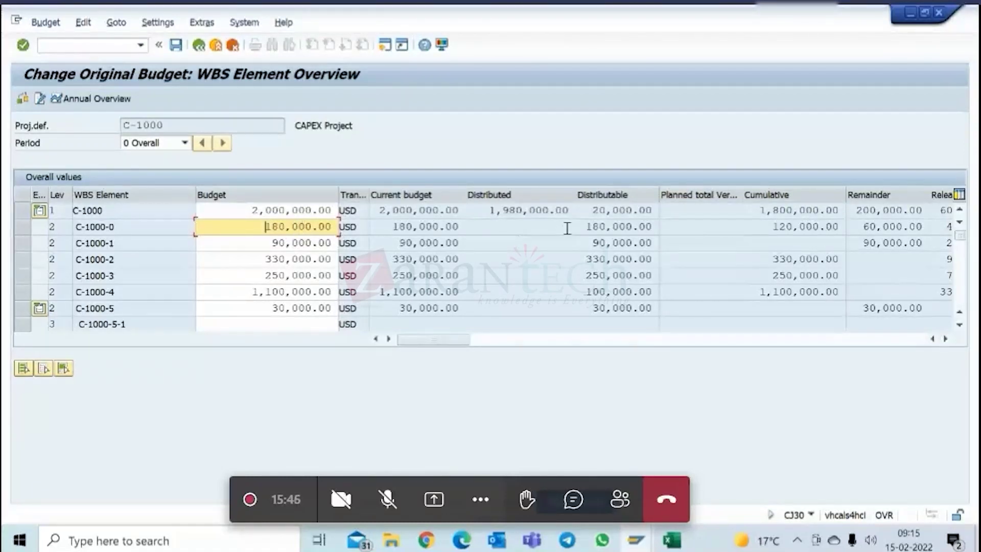
- Set the budget of WBS element C-1000-5 to 50,000 USD and check the distributed and distributable amounts of C-1000
click(273, 305)
text(5)
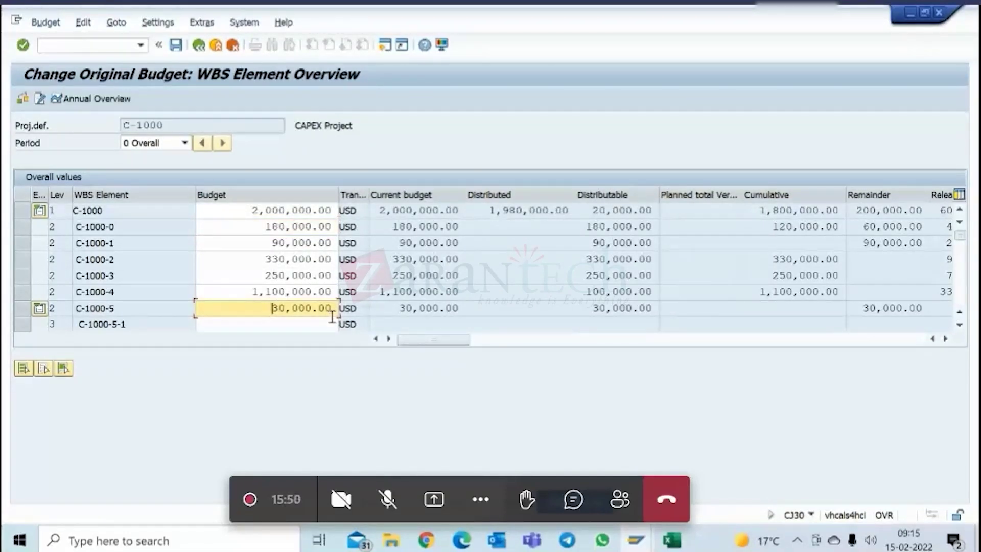
key(Return)
click(631, 215)
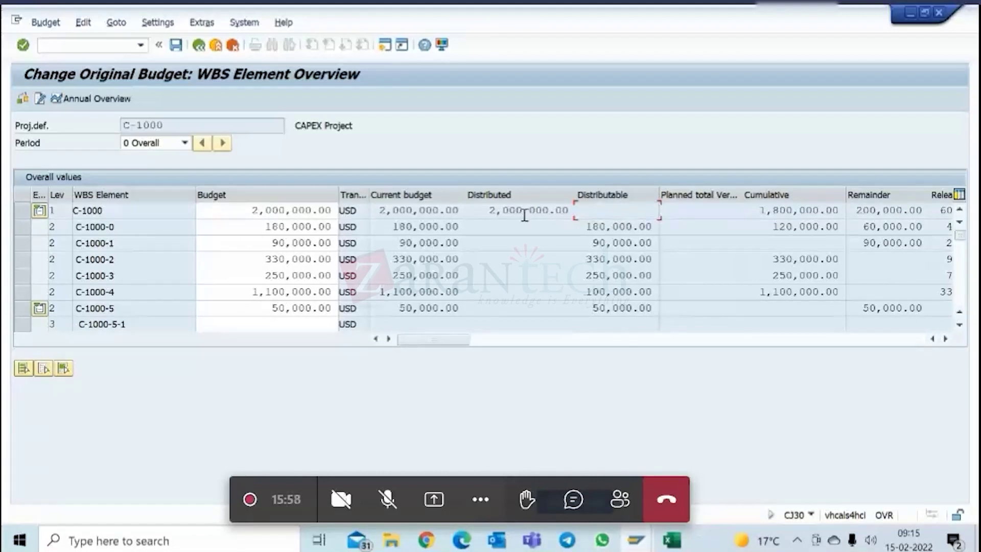
drag(548, 210, 509, 210)
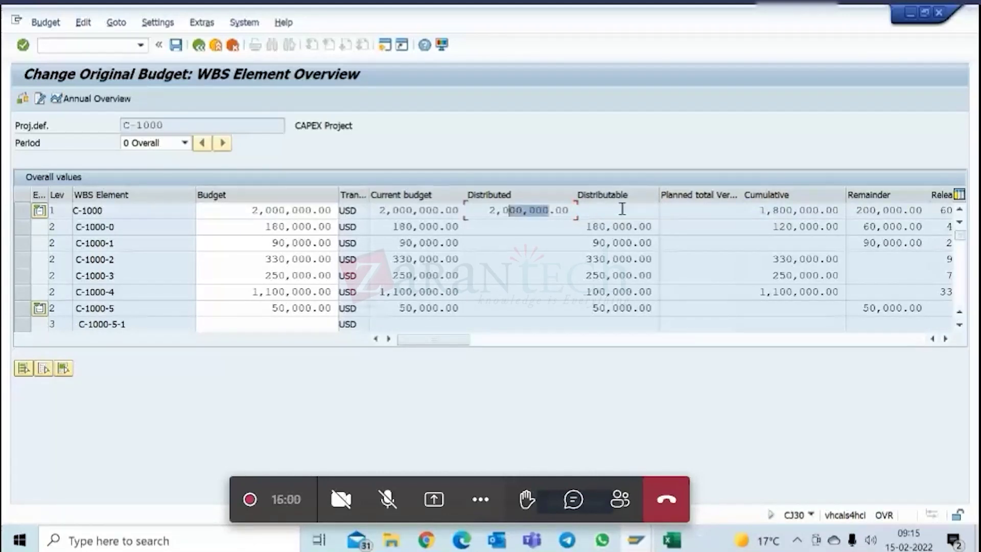
click(622, 209)
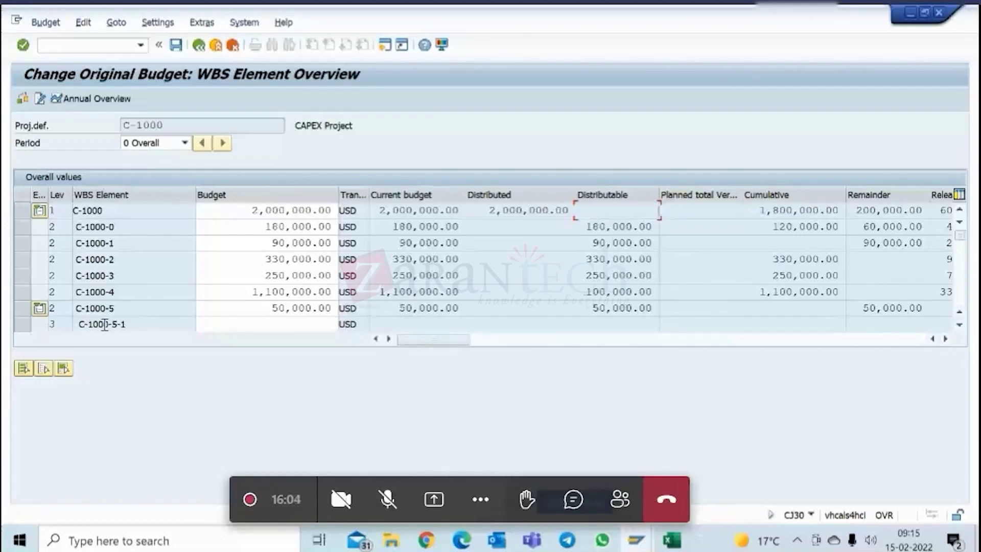
- Budget 40,000 USD for WBS element C-1000-5-1 and check the distributable amount of its parent C-1000-5
click(22, 308)
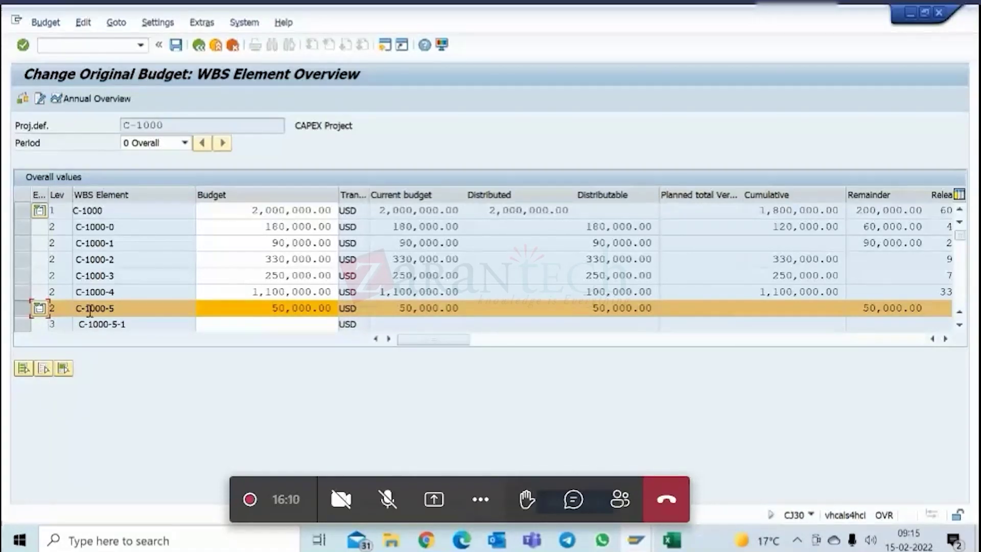
click(115, 308)
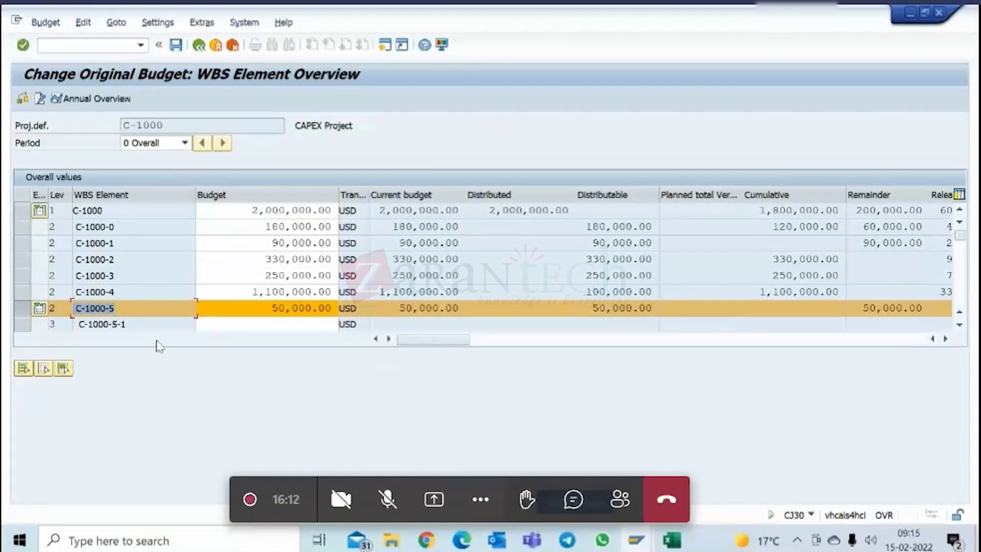
scroll(103, 310, down, 1)
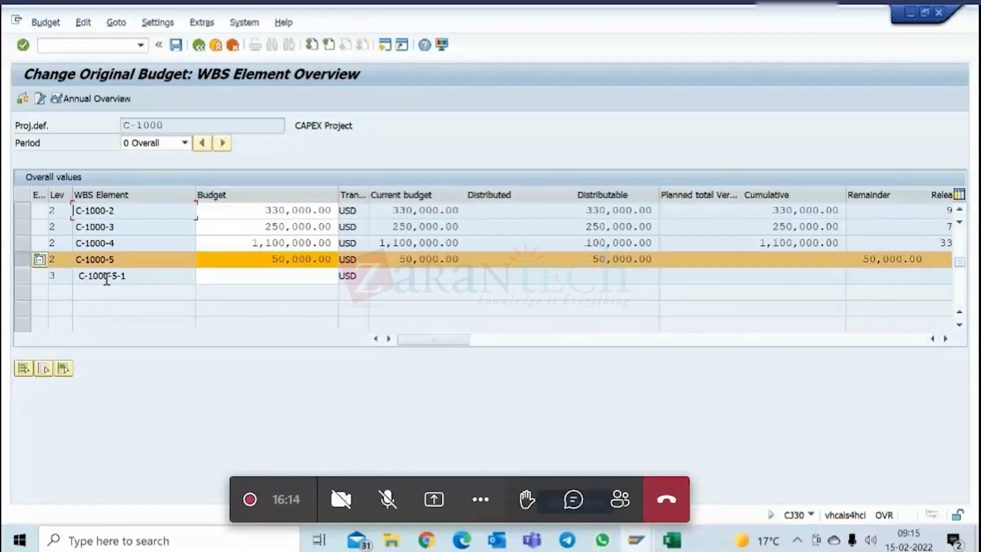
click(272, 275)
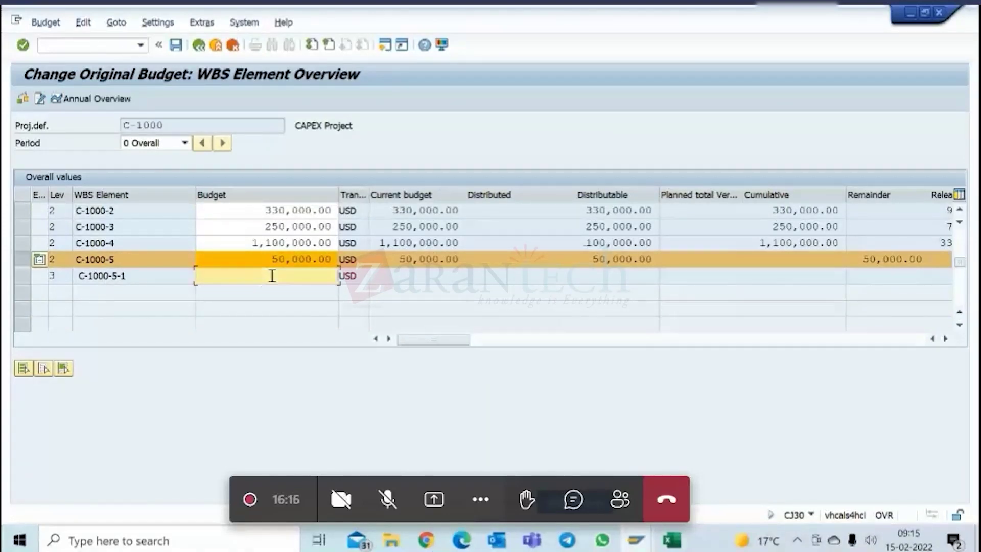
text(40000)
key(Return)
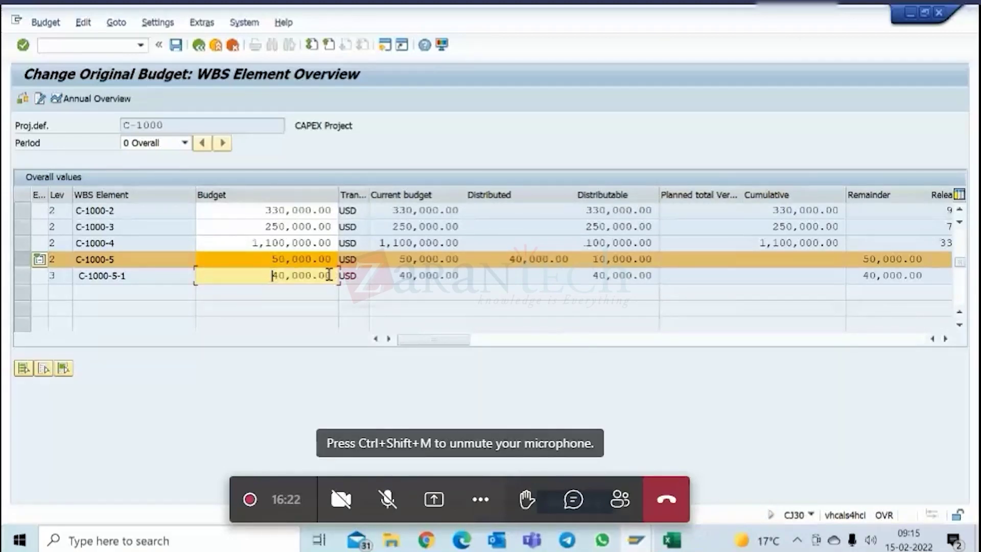
drag(276, 275, 326, 275)
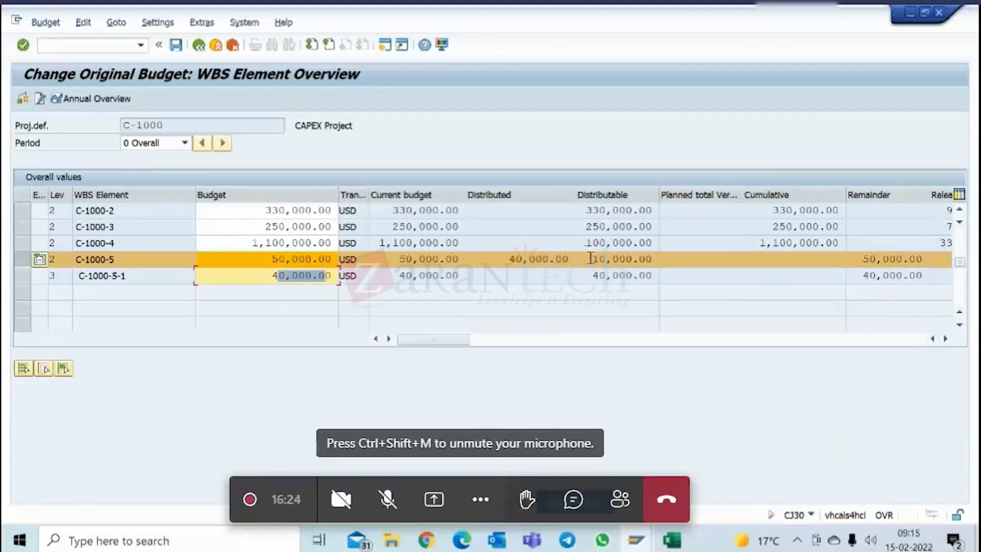
drag(590, 258, 632, 259)
drag(123, 259, 73, 259)
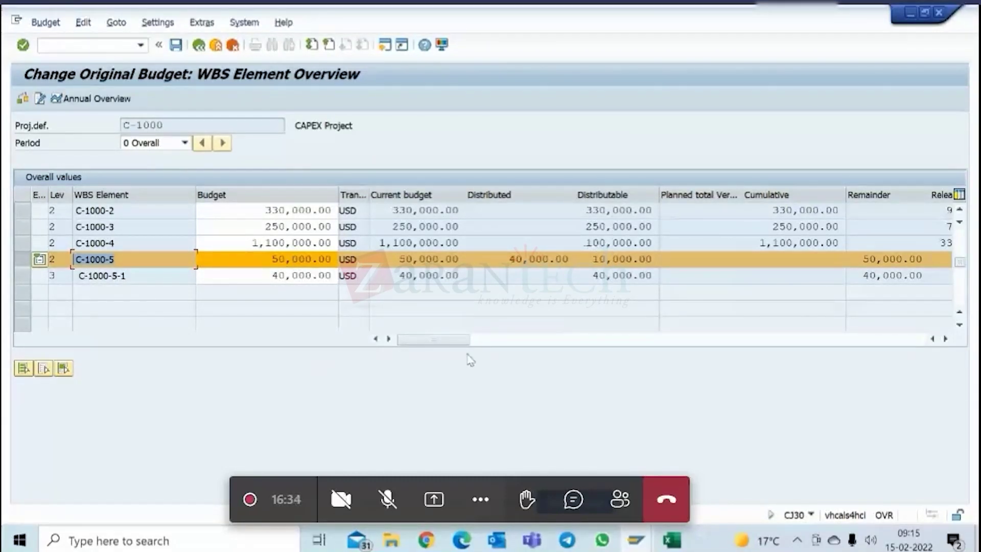
- Review the remainder and release columns of the C-1000 WBS elements, the top-level budget and the list of selectable budget periods
drag(453, 340, 553, 349)
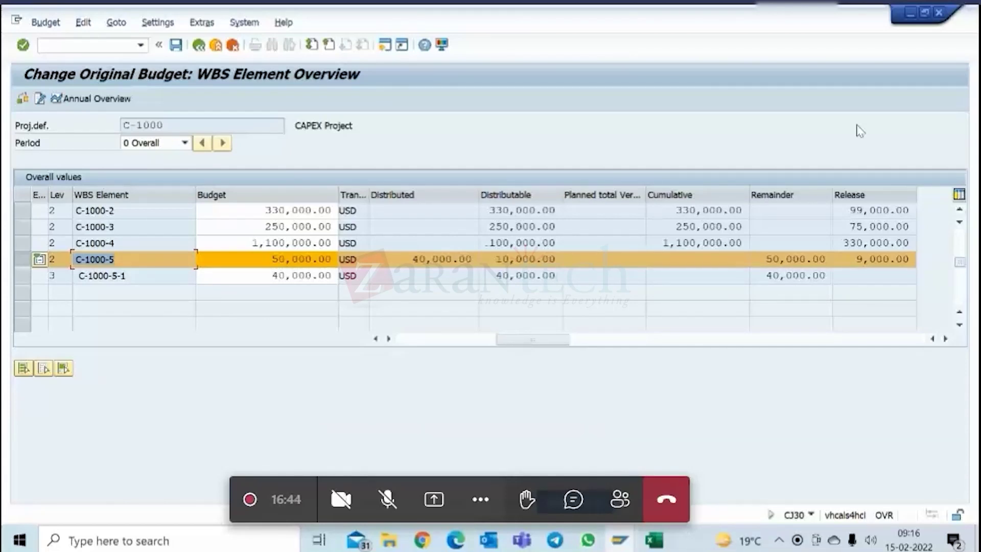
scroll(292, 249, up, 1)
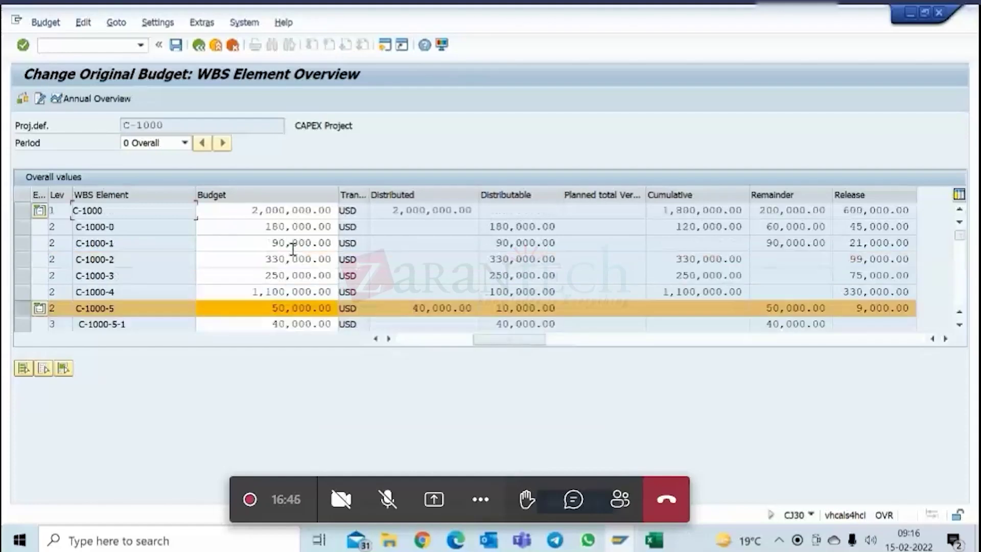
drag(253, 211, 333, 210)
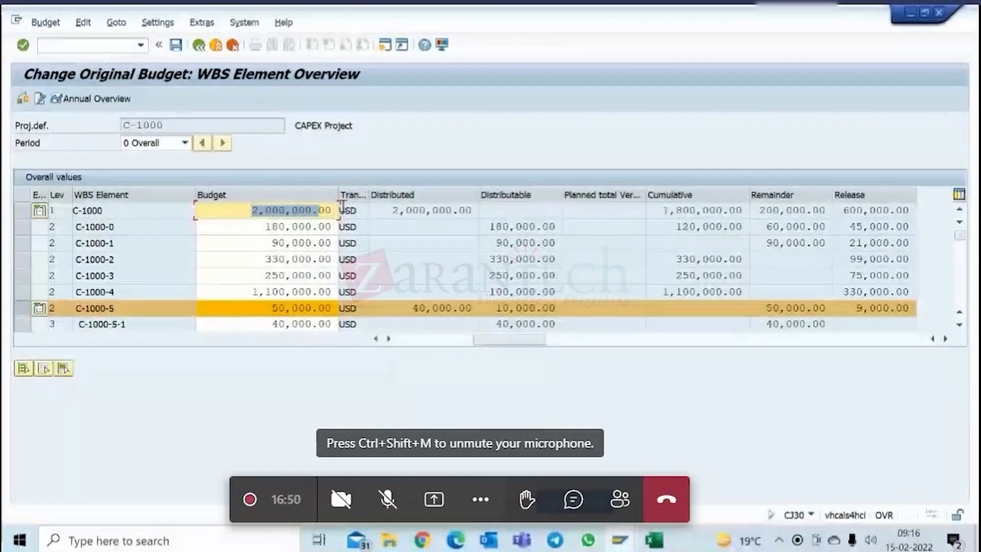
click(185, 143)
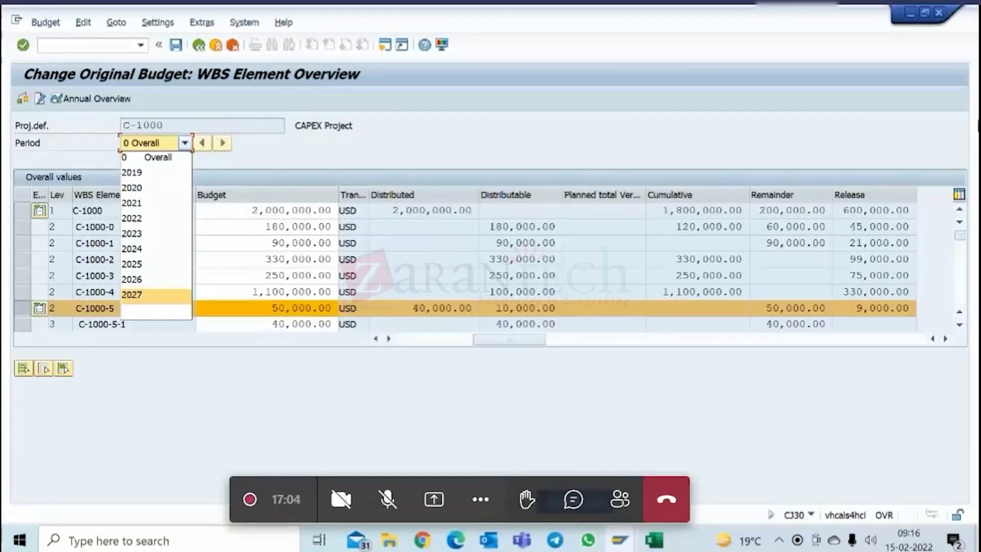
click(620, 540)
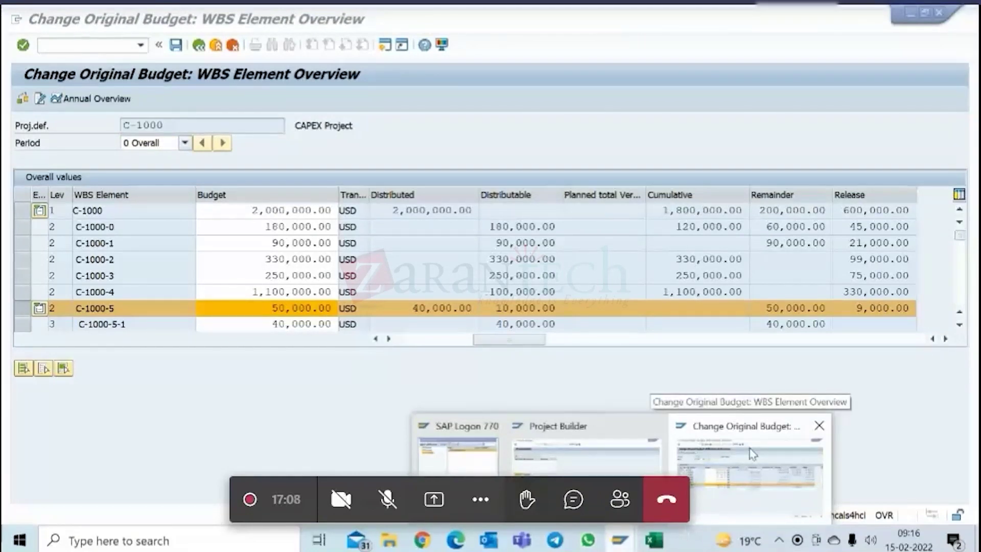
click(753, 454)
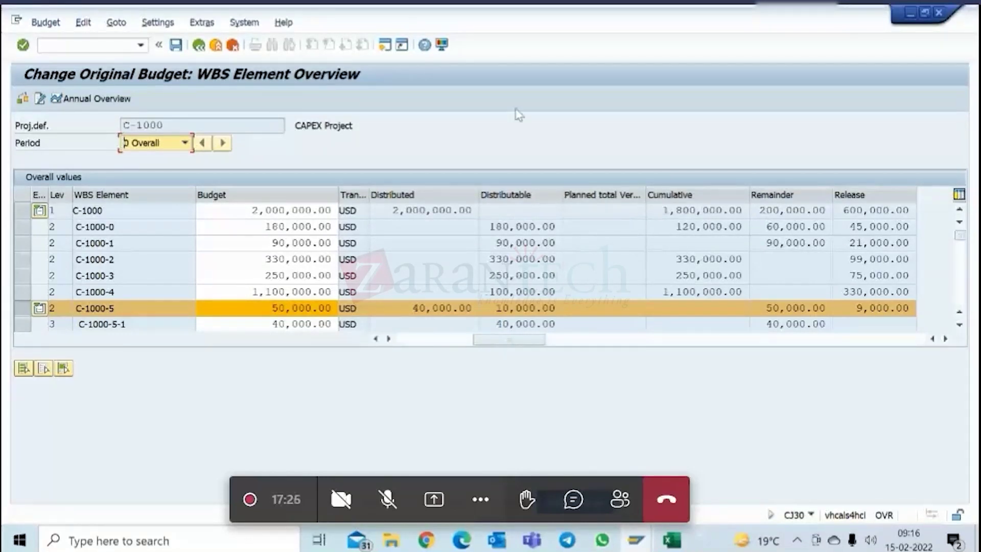
- Display the availability control info for project C-1000 and close its messages
click(201, 22)
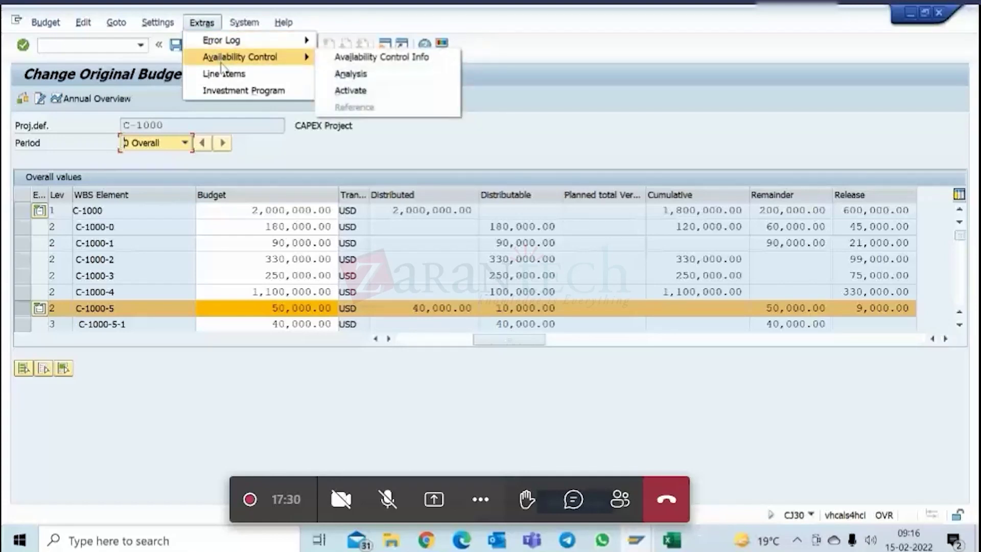
click(166, 24)
click(117, 23)
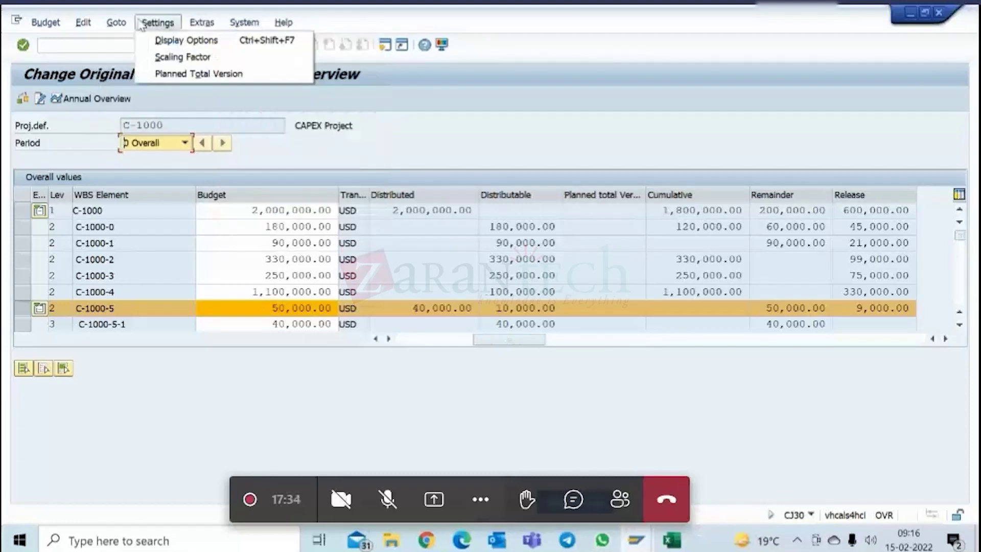
mouse_move(92, 27)
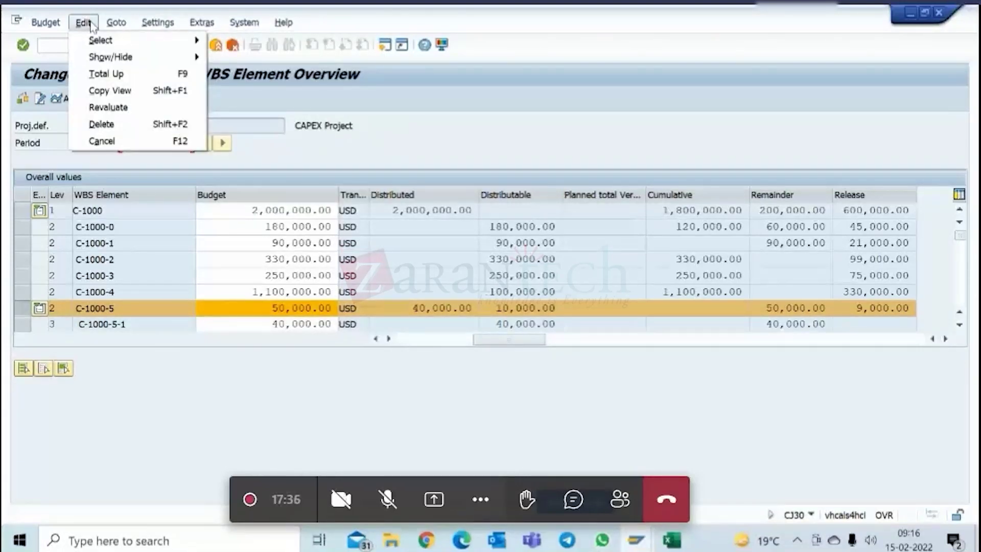
mouse_move(205, 49)
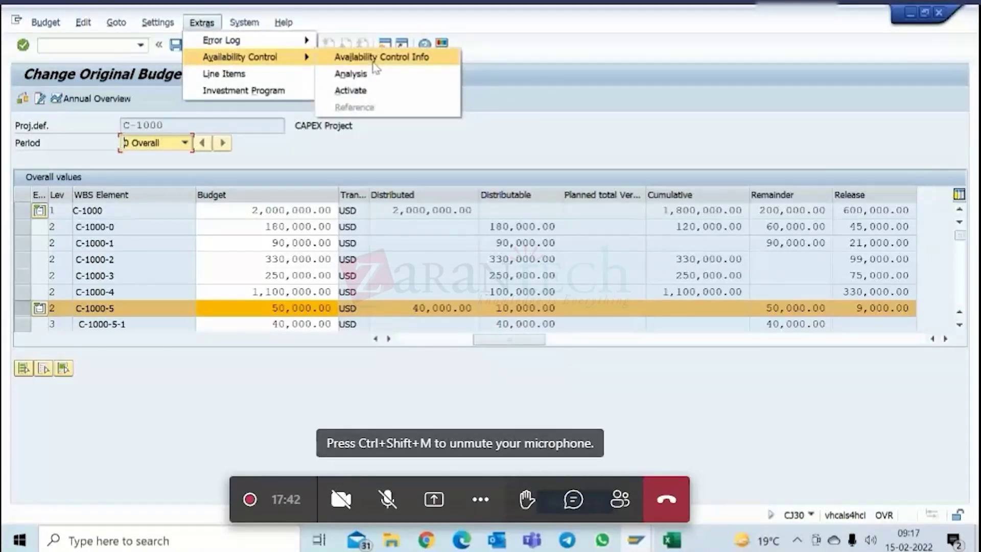
click(374, 62)
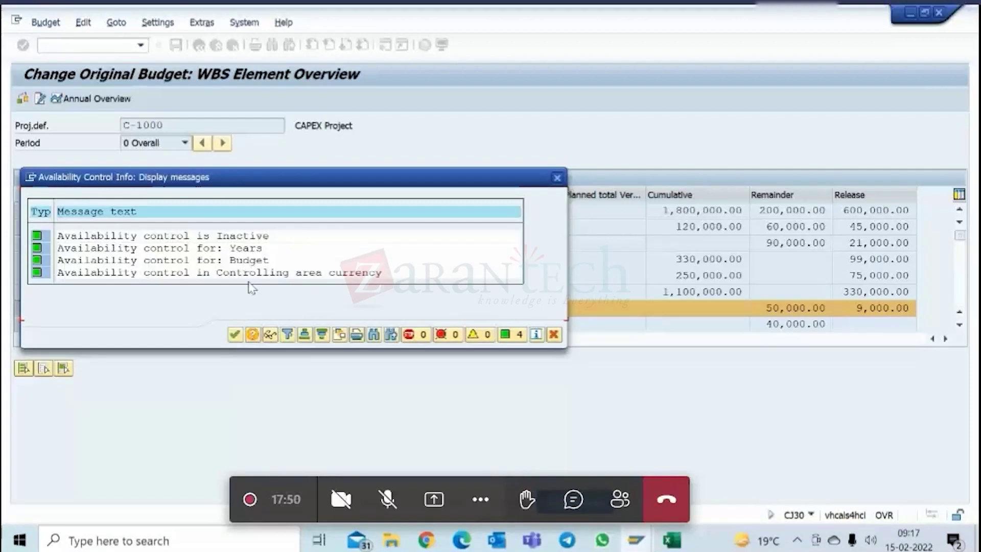
click(235, 335)
- Run the availability control analysis of project C-1000 for fiscal year 2022
click(202, 23)
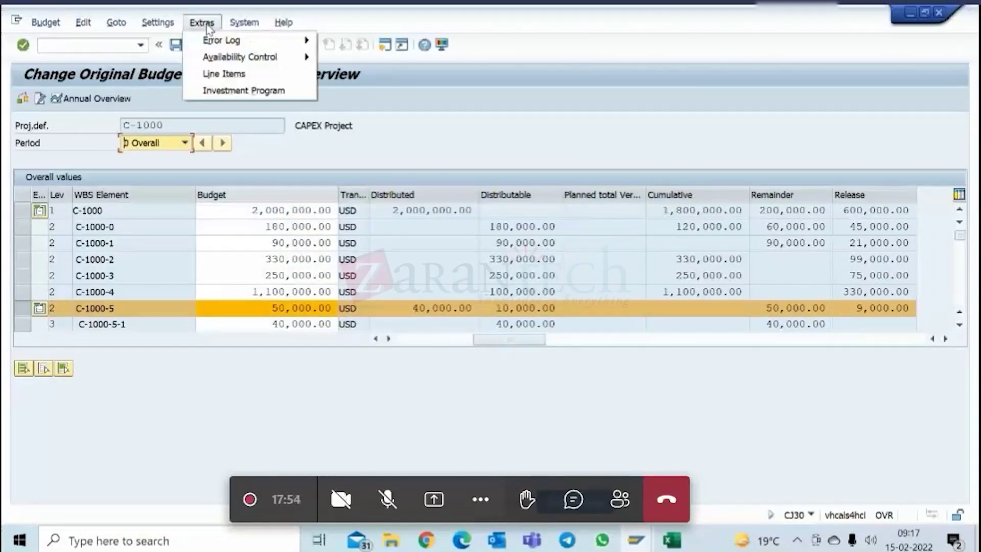
mouse_move(226, 62)
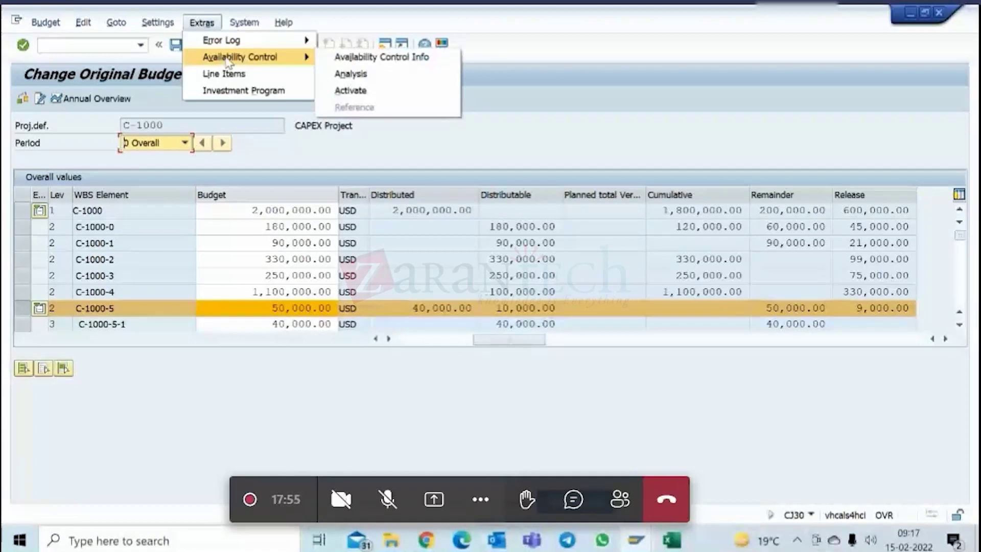
click(357, 74)
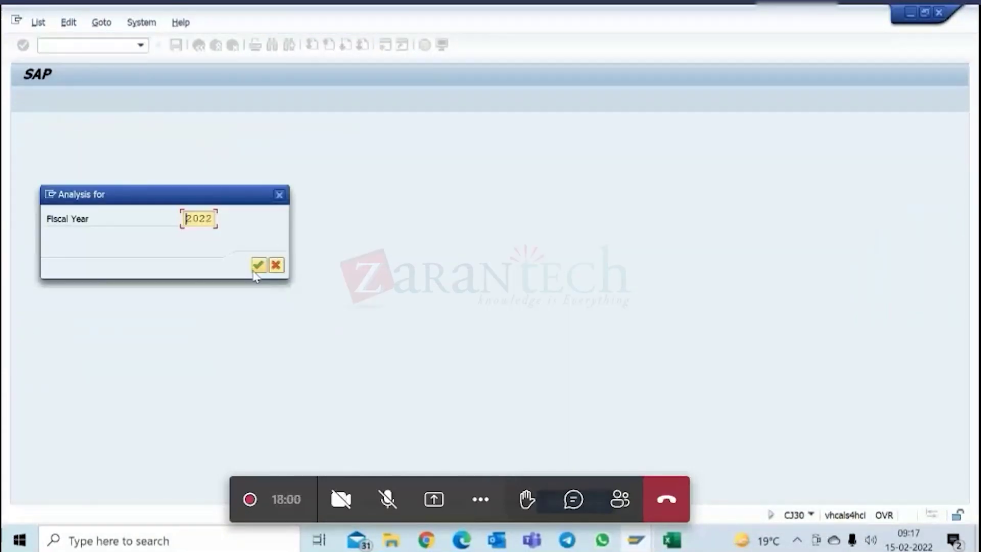
click(258, 266)
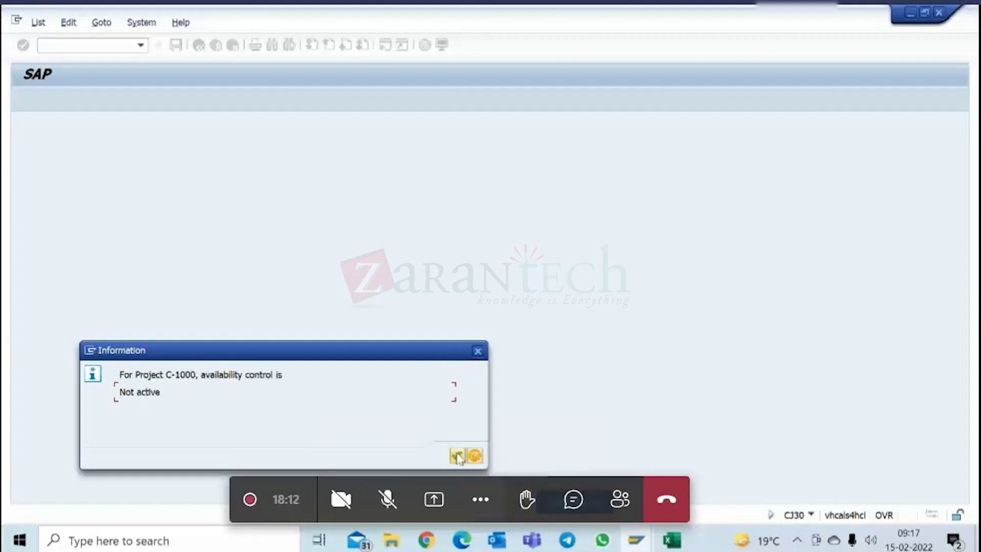
click(458, 455)
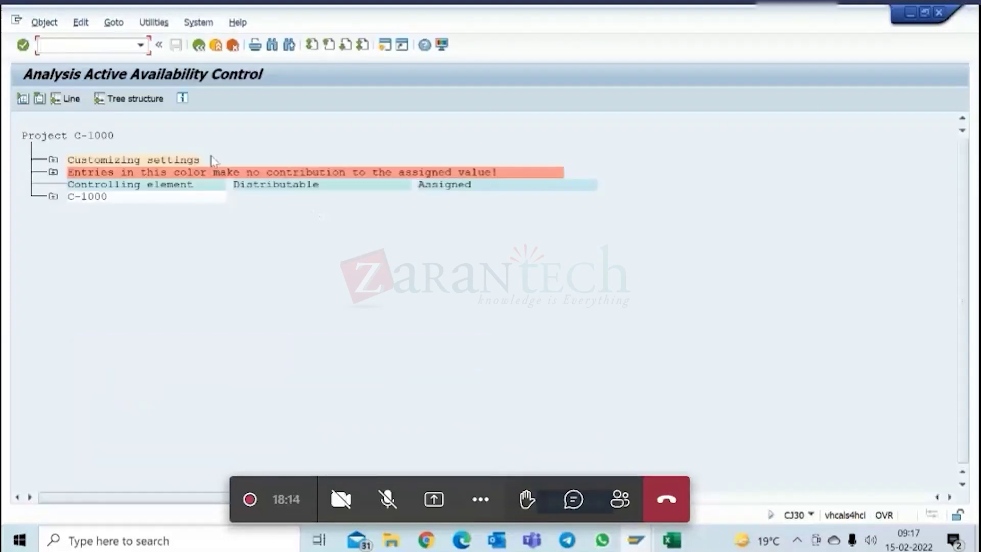
- Expand the C-1000 structure and the customizing settings of budget profile 000001 in the analysis, then return to the budget overview
click(53, 197)
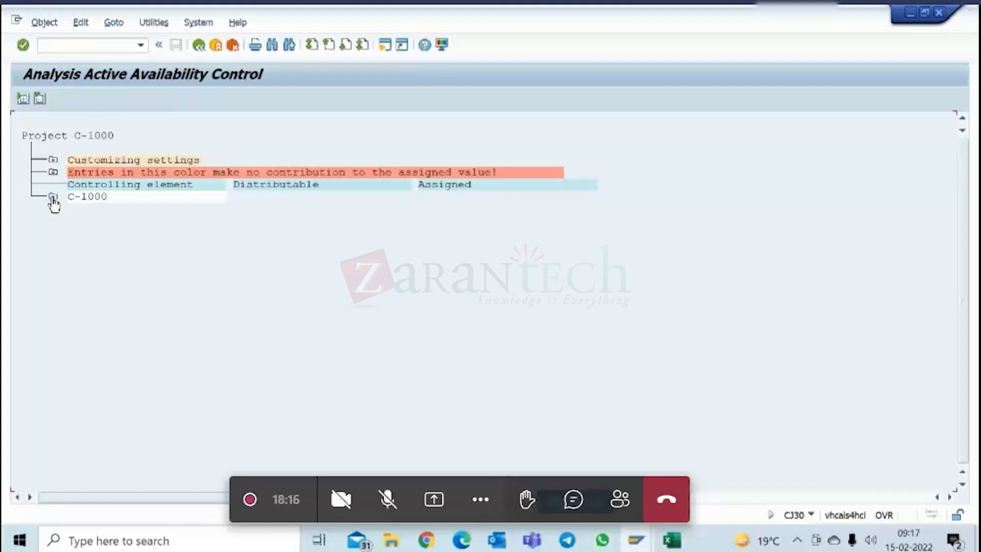
click(53, 161)
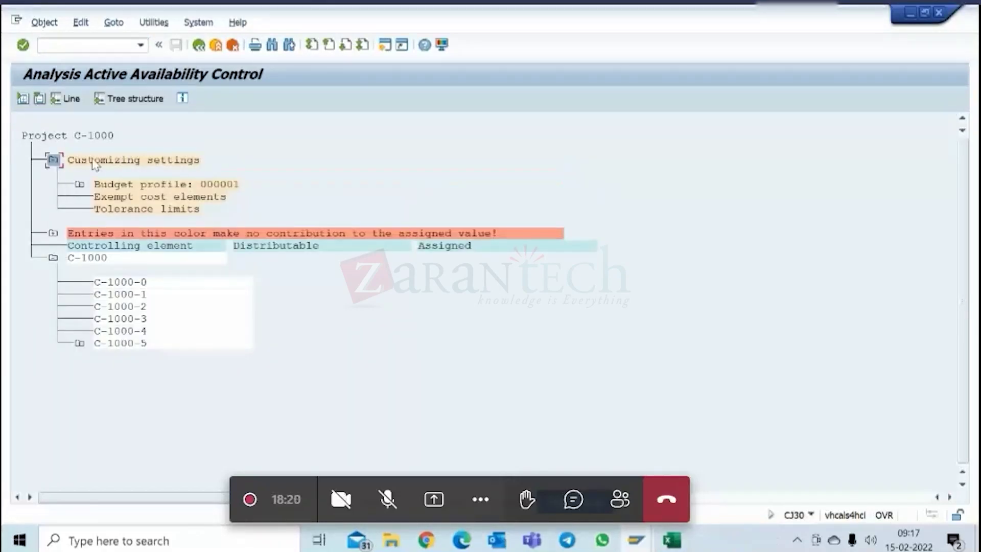
click(81, 184)
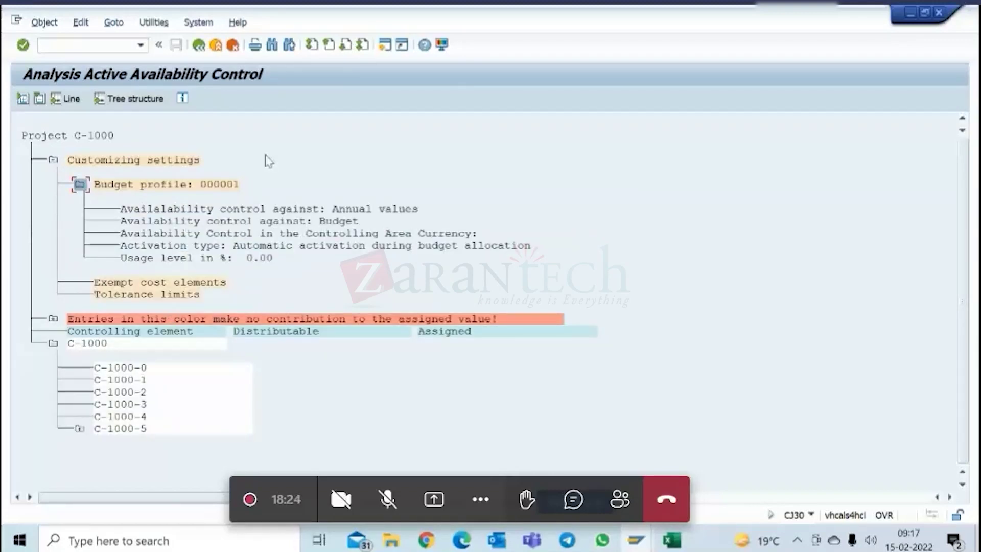
click(219, 257)
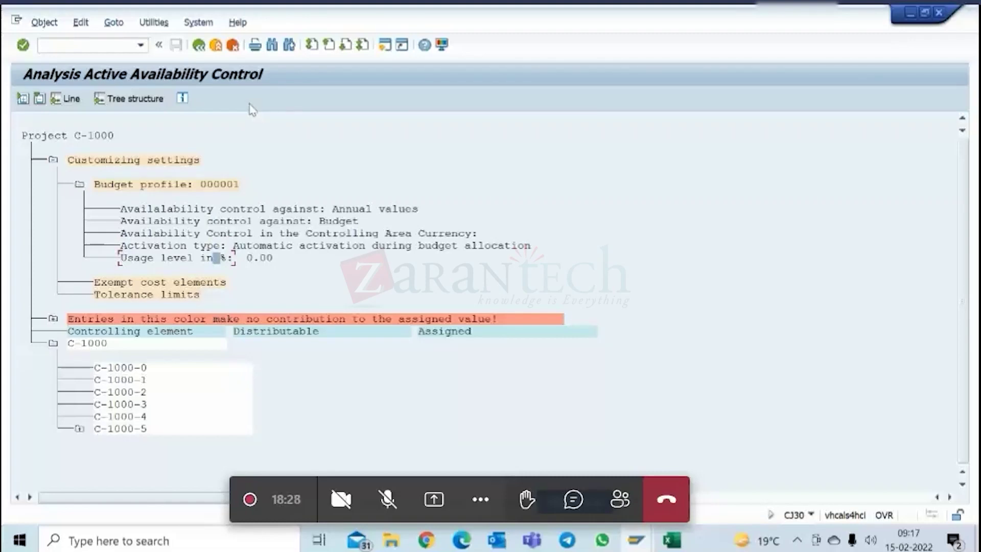
click(197, 47)
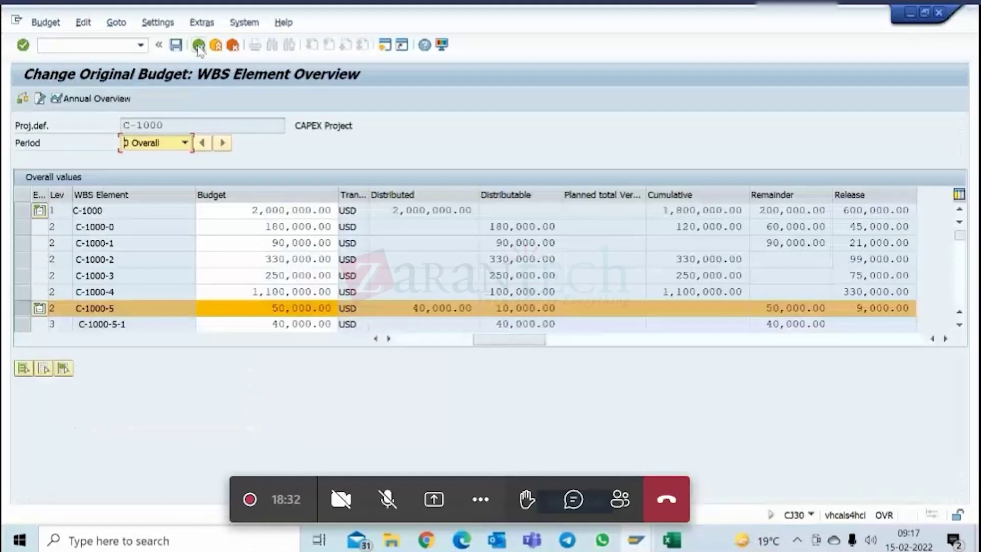
- Try to save the budget entries of C-1000, then exit the original budget without saving
click(199, 46)
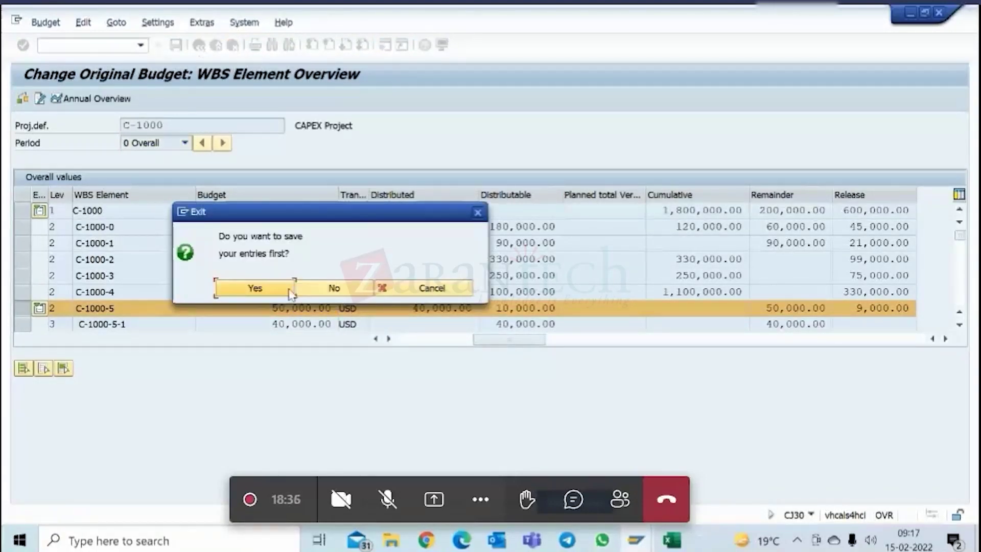
click(280, 291)
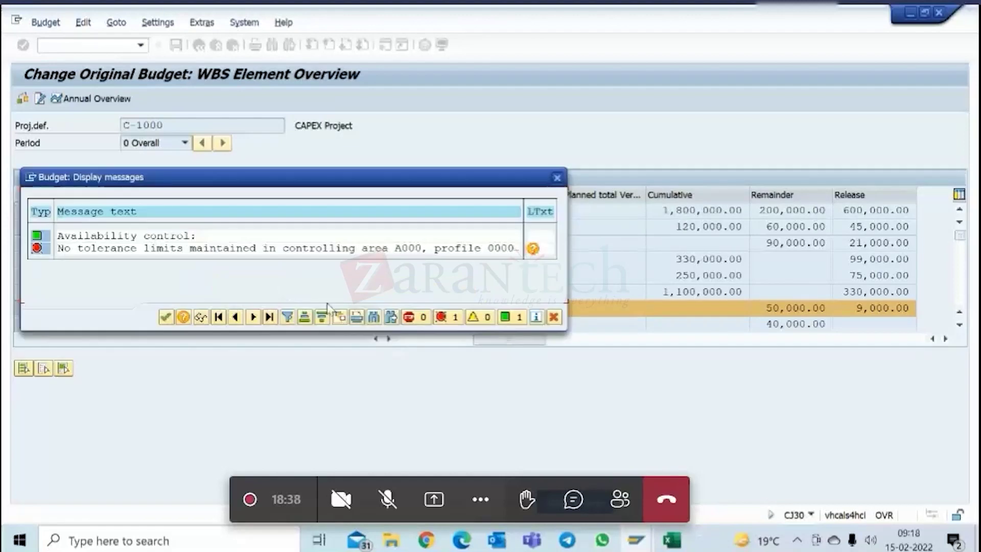
click(165, 317)
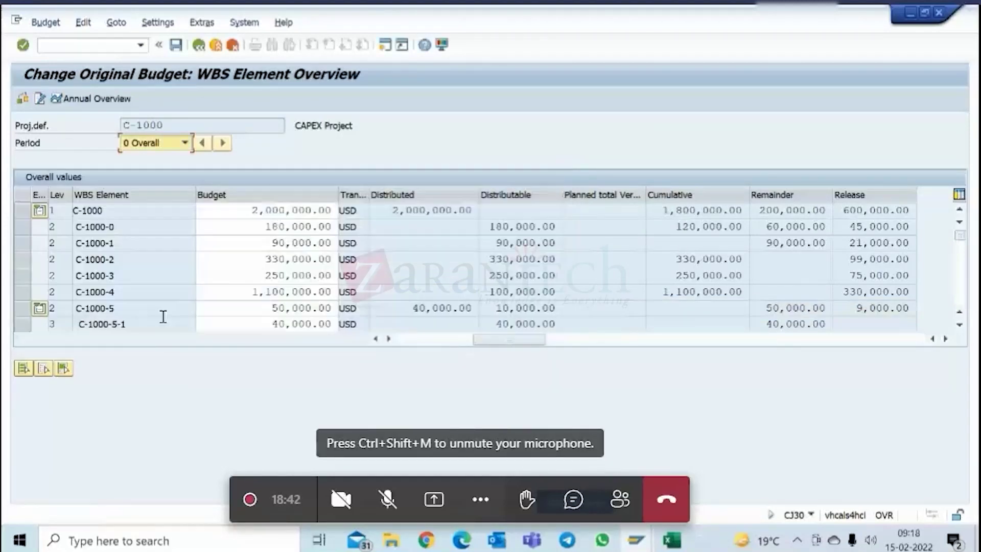
click(215, 45)
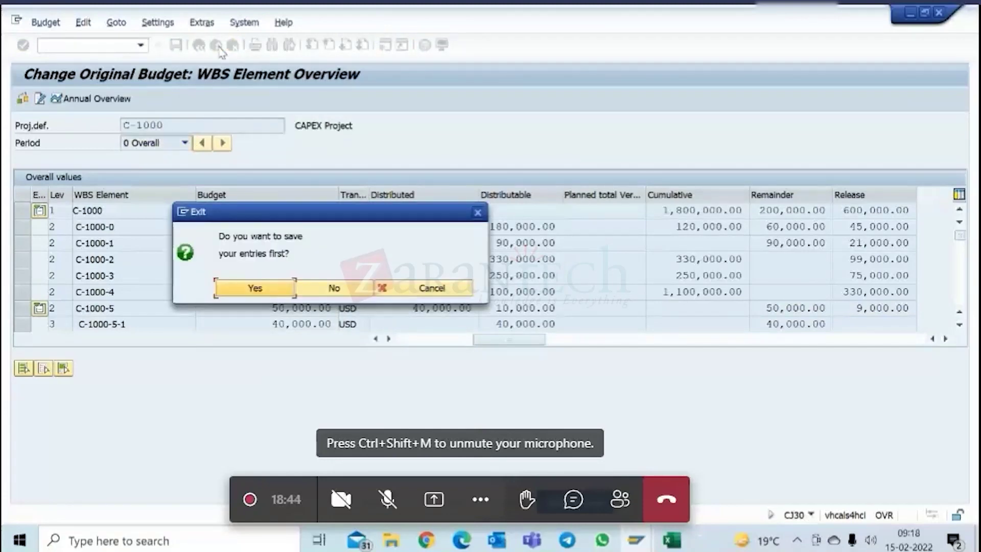
click(335, 289)
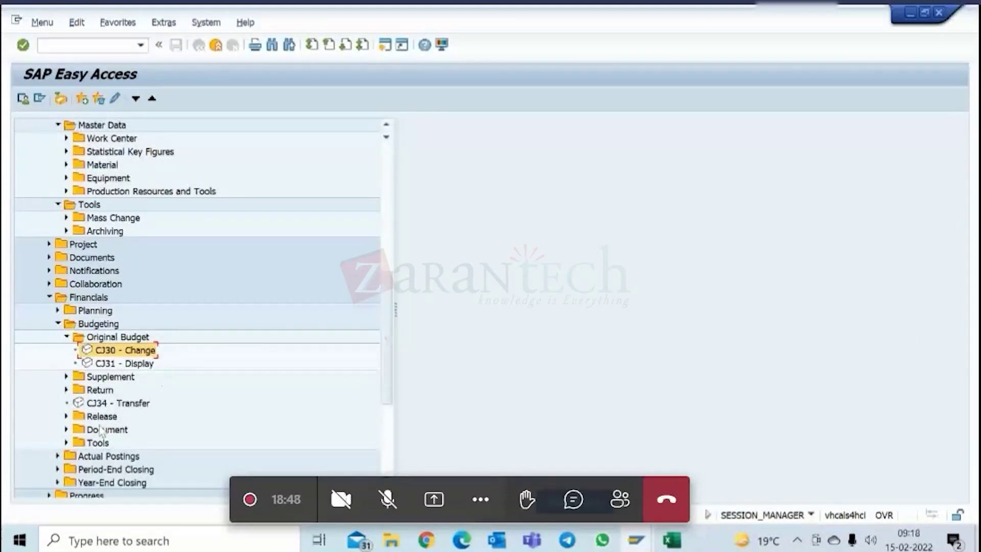
- Expand the budget release transactions and select CJ32 - Change
click(66, 416)
scroll(187, 393, down, 1)
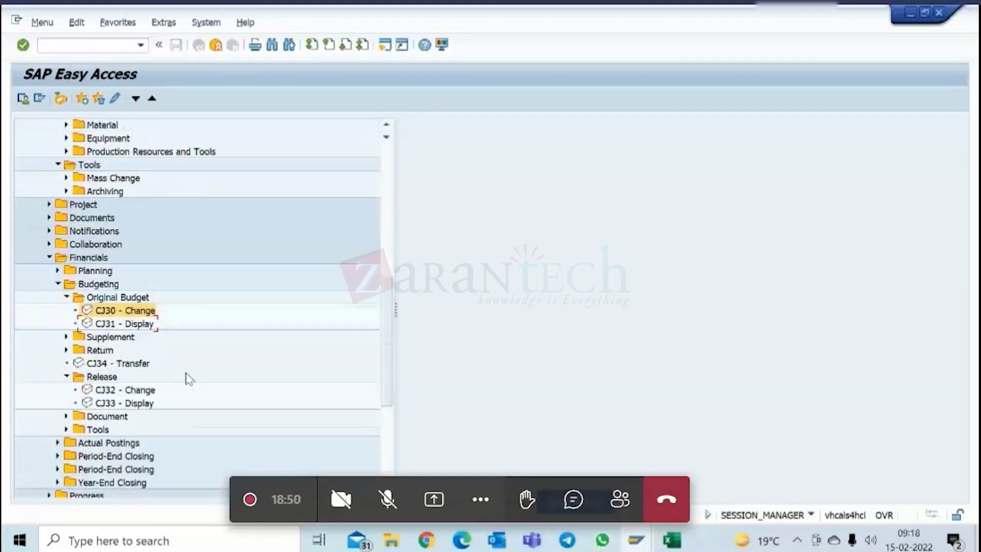
click(136, 391)
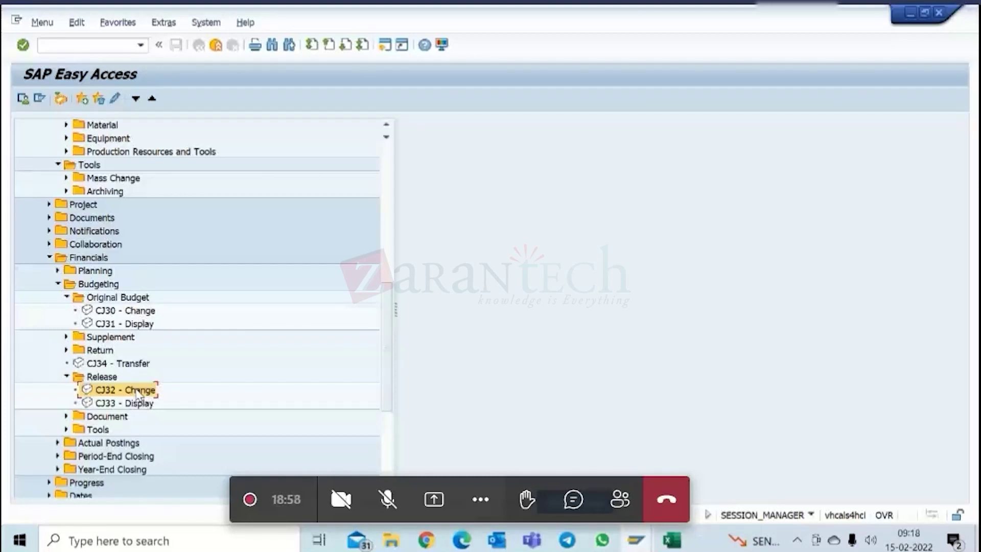
- Reopen the original budget of project C-1000 in transaction CJ30
click(121, 312)
double_click(120, 313)
key(Return)
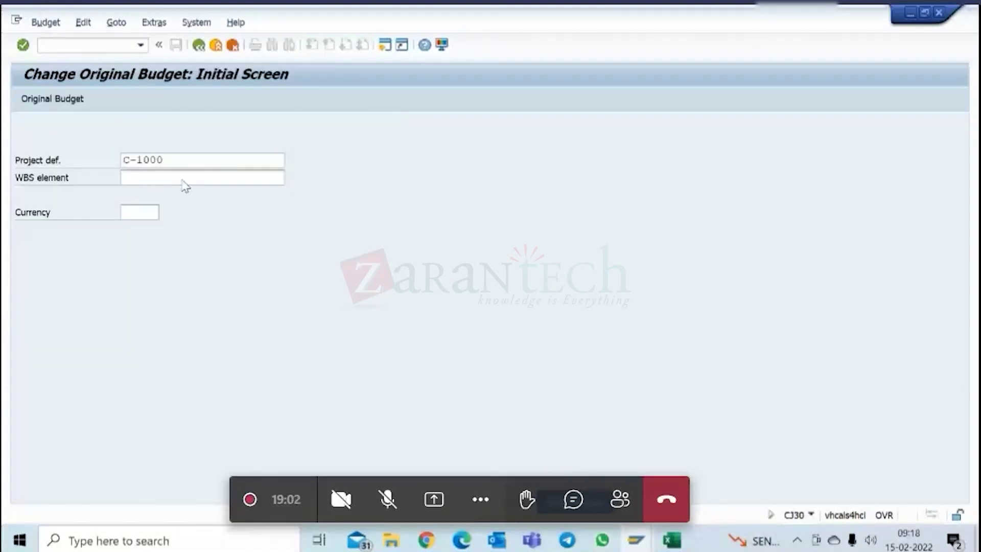
- Show the annual budget values of C-1000 for the periods 2020, 2021 and 2022 in turn
click(187, 144)
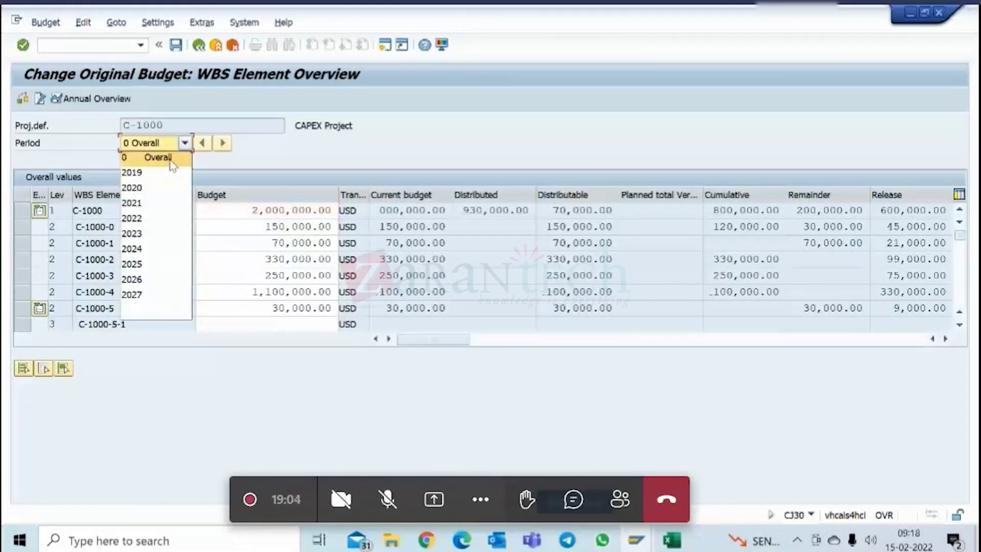
click(156, 195)
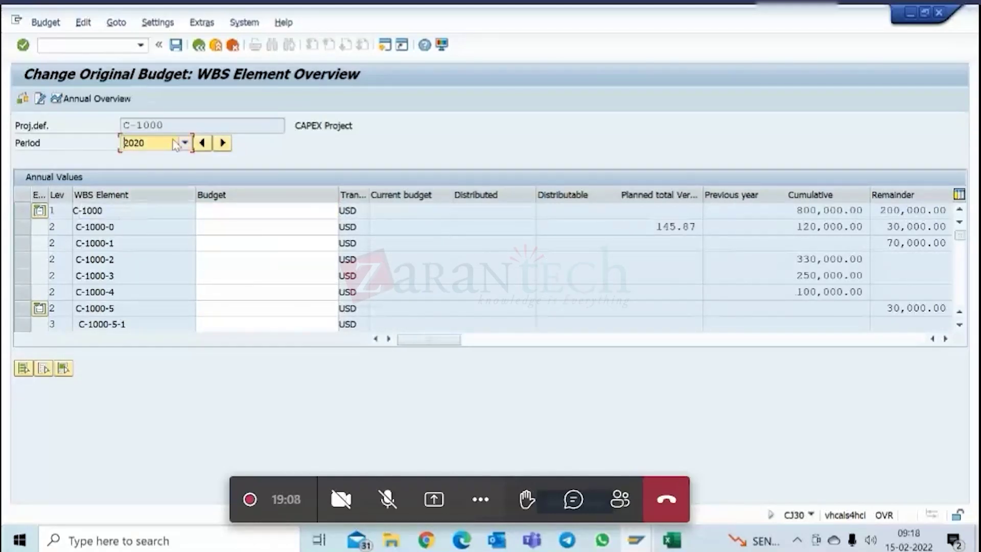
click(175, 145)
click(153, 201)
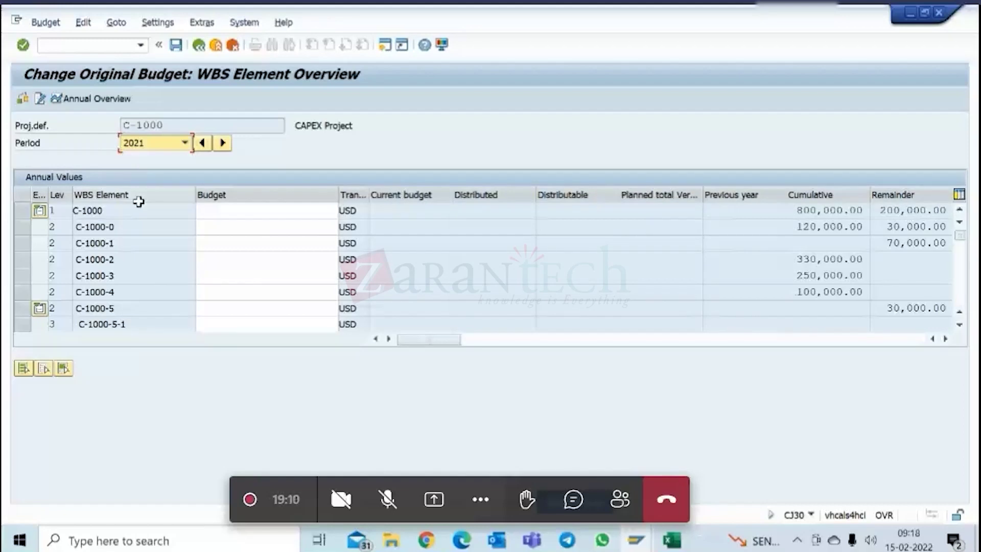
click(185, 143)
click(156, 218)
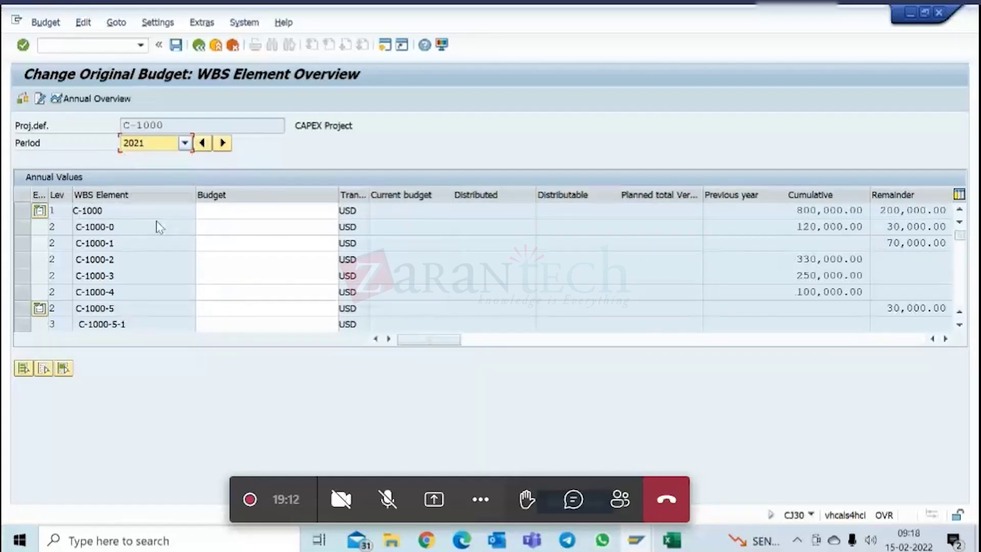
- Examine the 2022 annual budgets of C-1000 and WBS element C-1000-0
click(299, 242)
click(304, 210)
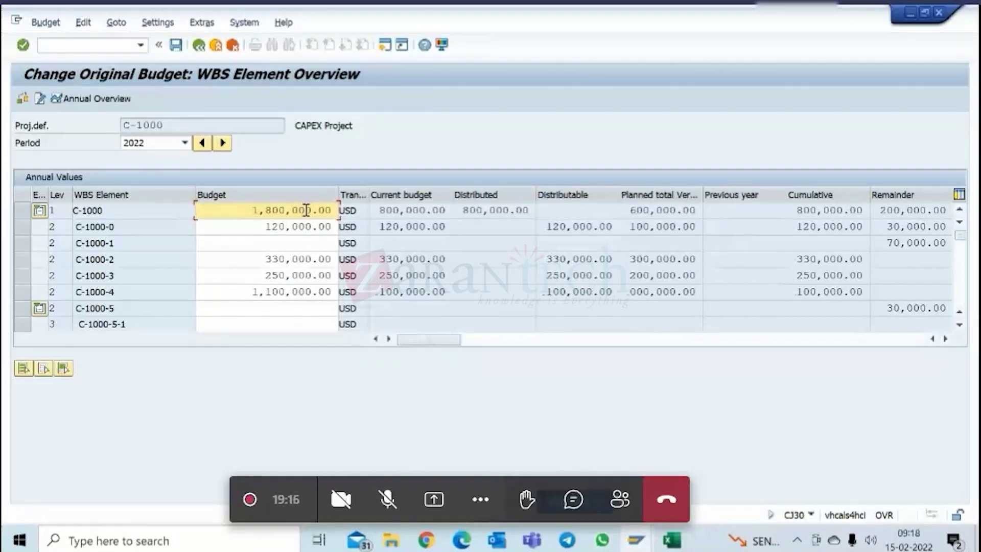
drag(251, 210, 355, 219)
click(319, 226)
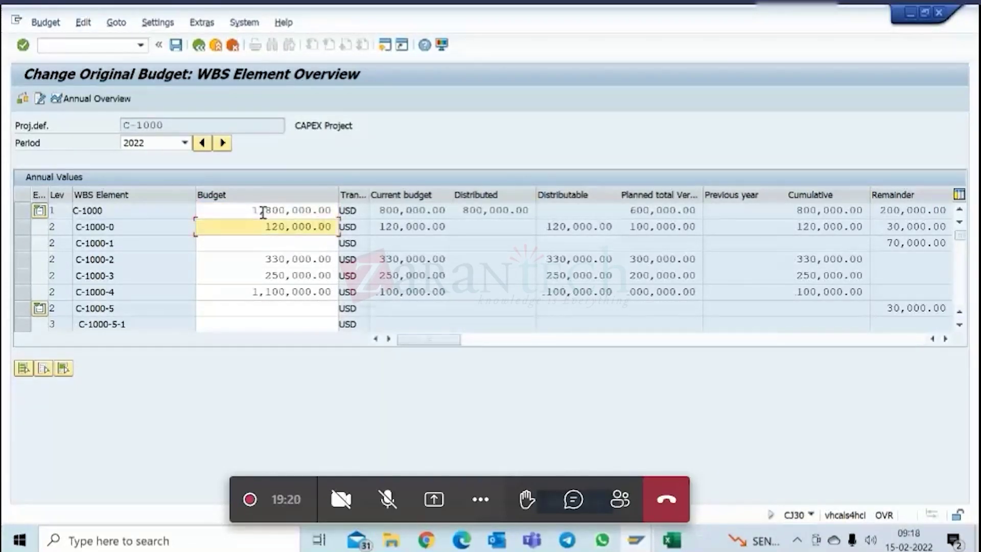
- Examine the 2022 budget and current budget of WBS element C-1000-0, widening the Current budget column to show full amounts
drag(271, 226, 326, 223)
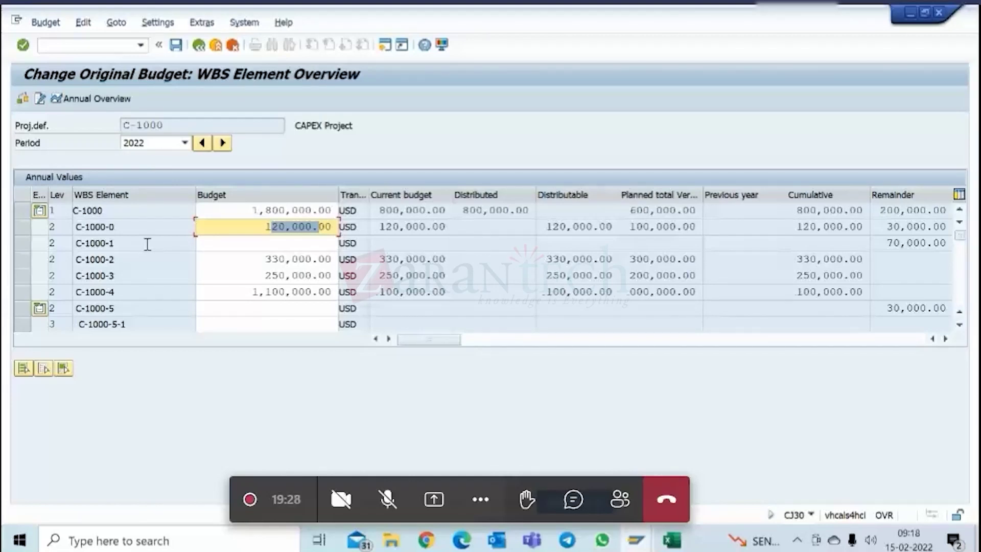
drag(266, 226, 334, 223)
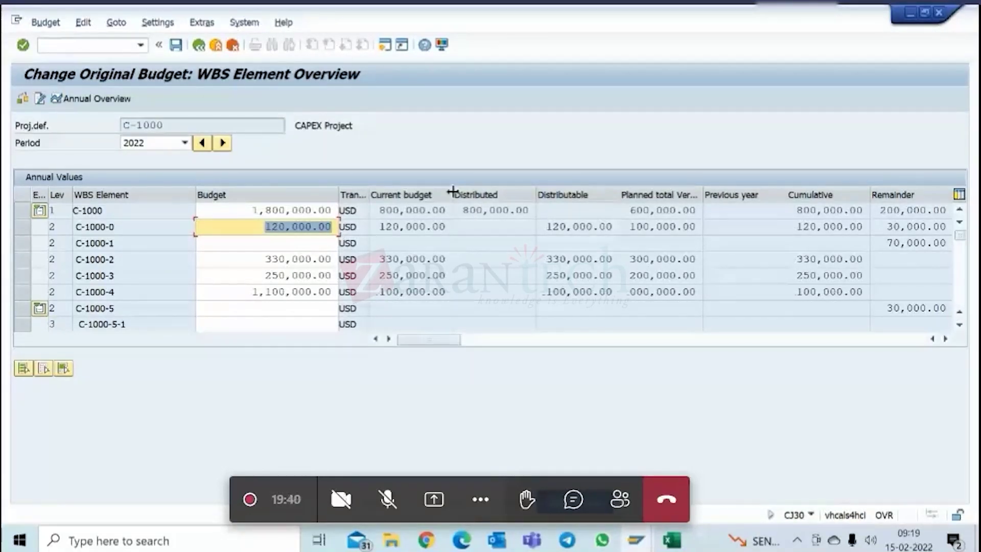
drag(454, 192, 461, 201)
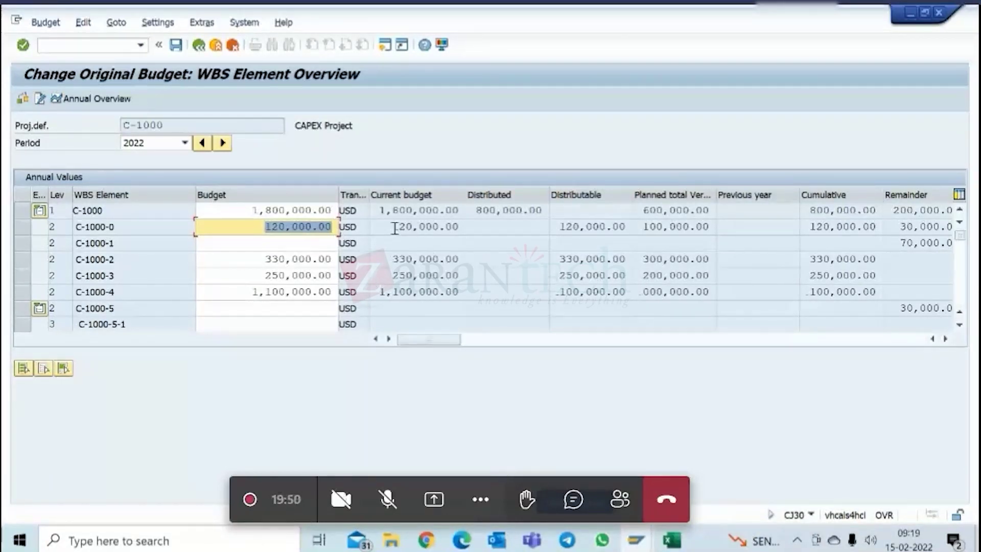
drag(391, 227, 446, 227)
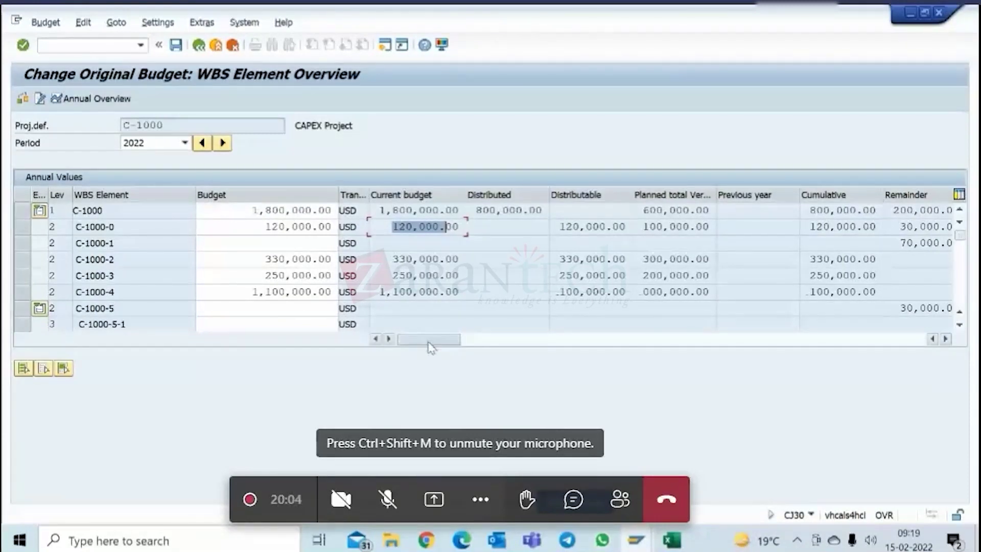
mouse_move(429, 342)
mouse_down()
mouse_move(629, 327)
mouse_move(429, 339)
mouse_up()
click(447, 226)
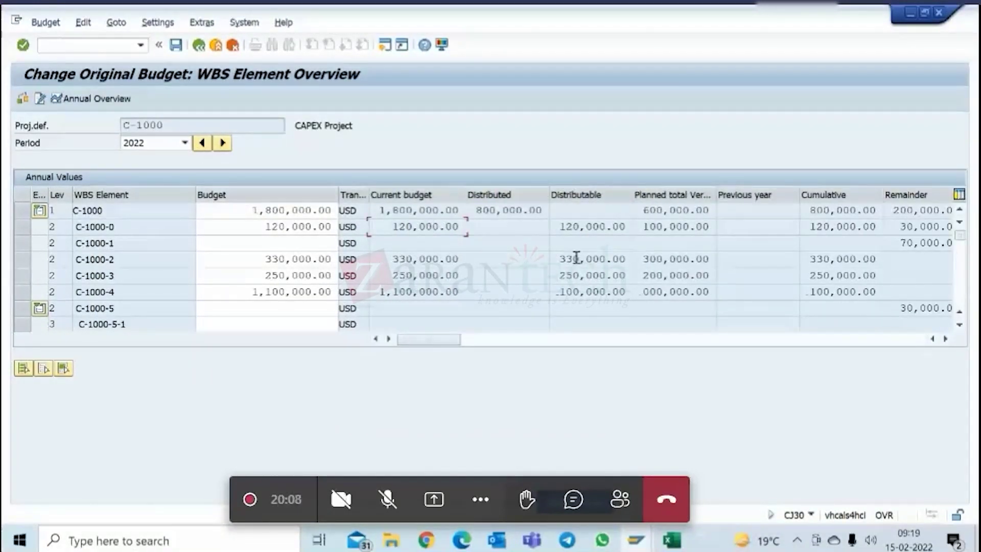
- Switch to displaying the original budget of C-1000 and review its 2022 annual values through the Release column
click(198, 45)
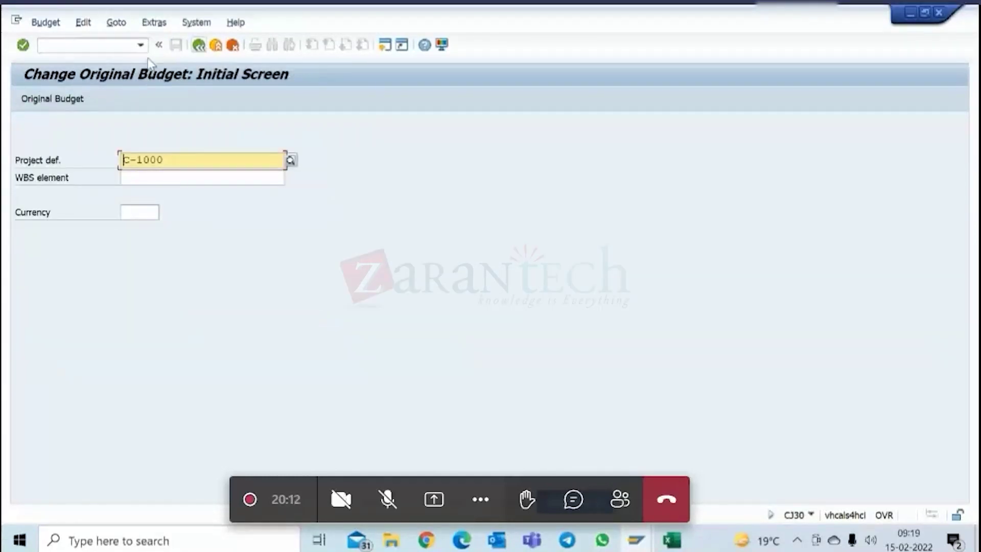
click(46, 22)
click(44, 60)
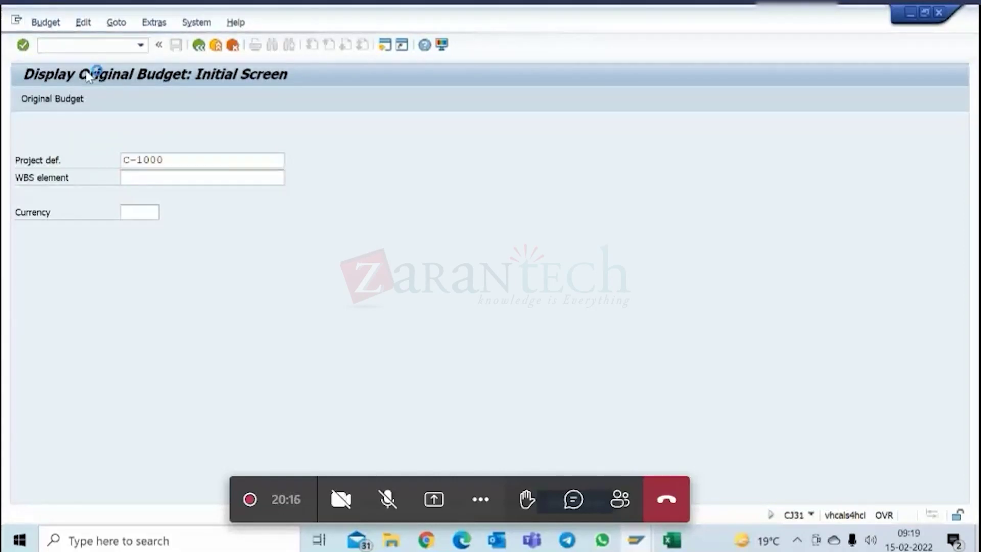
key(Return)
click(172, 144)
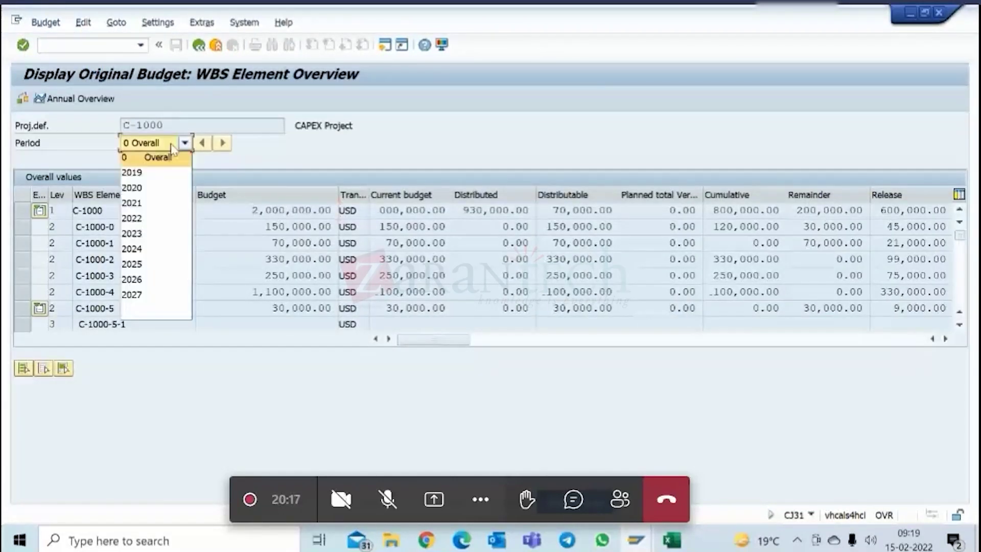
click(136, 221)
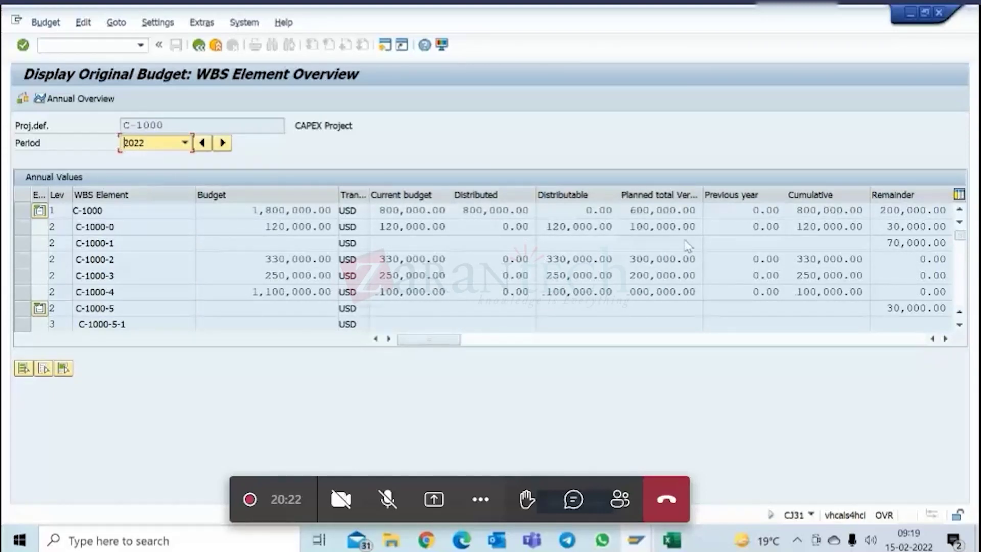
drag(437, 339, 564, 339)
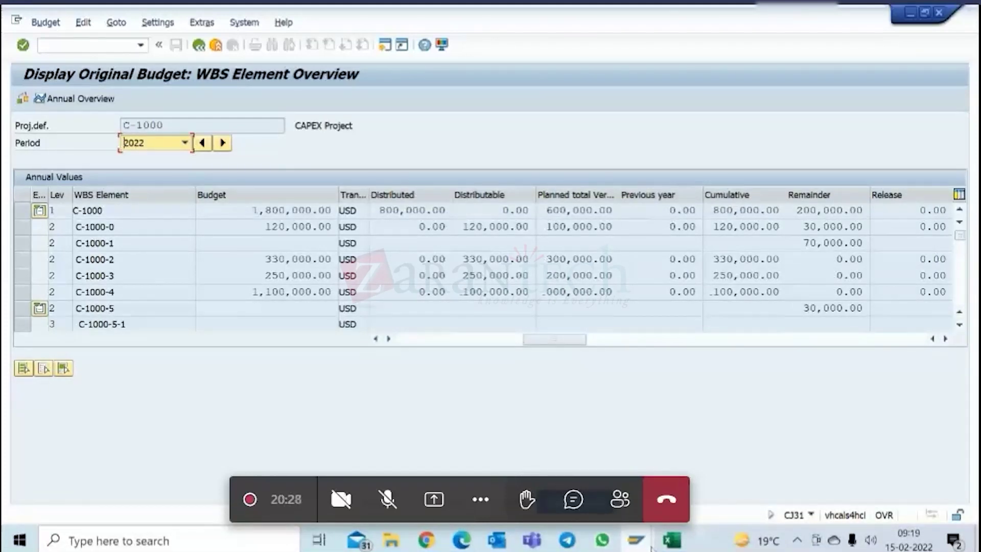
- Leave Project Builder in the other session and expand the Project System financials down to the budget release transactions
click(636, 540)
click(603, 450)
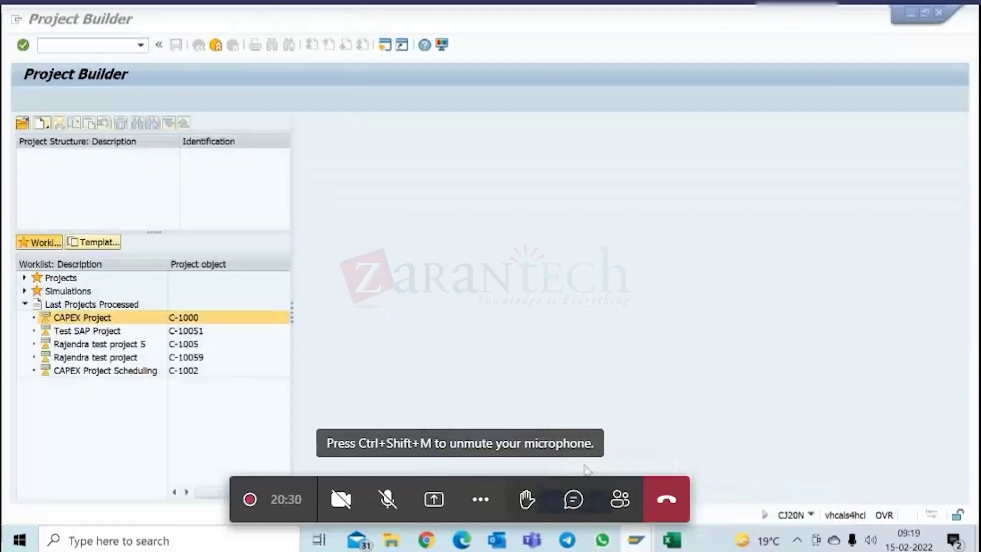
click(215, 45)
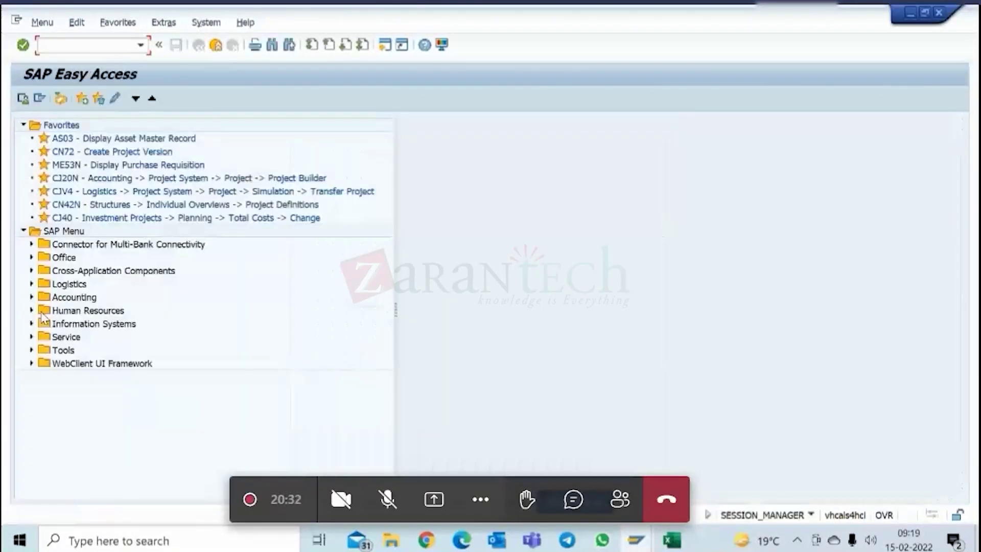
click(28, 298)
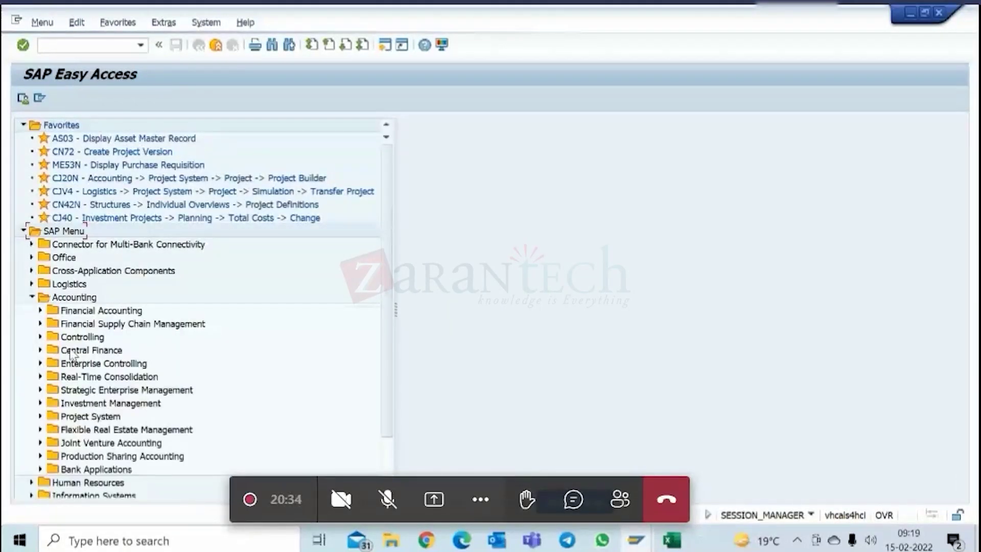
click(41, 416)
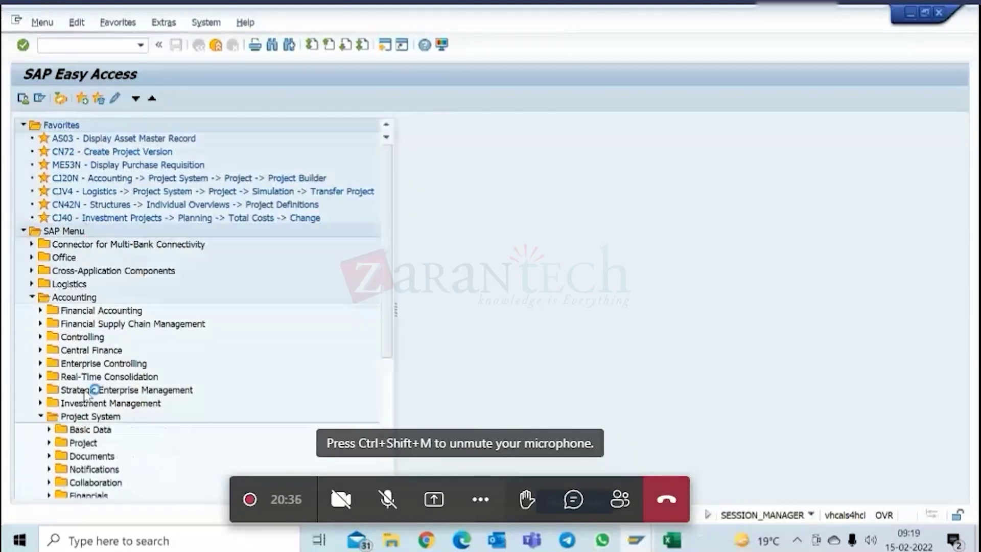
scroll(102, 401, down, 2)
click(49, 403)
scroll(142, 417, down, 1)
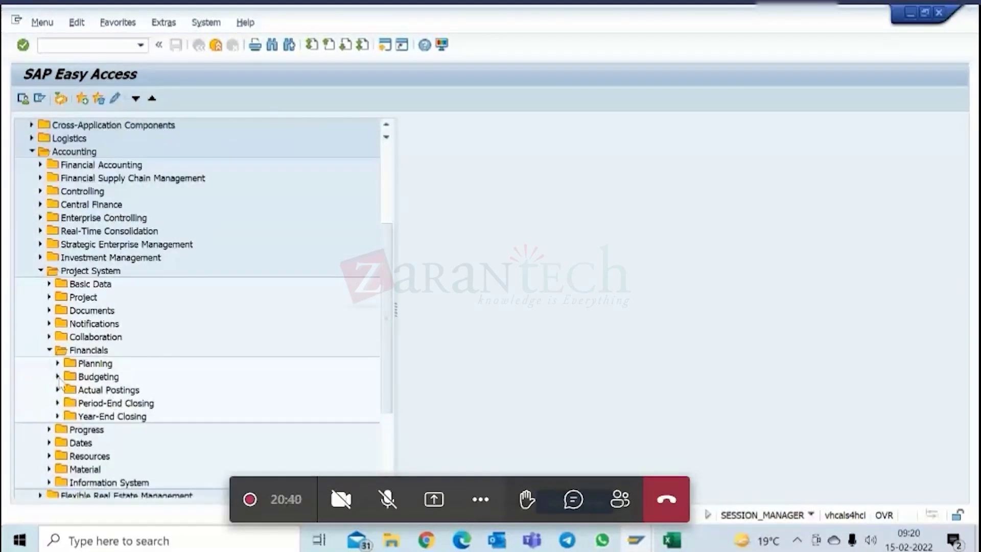
double_click(103, 376)
scroll(147, 396, down, 1)
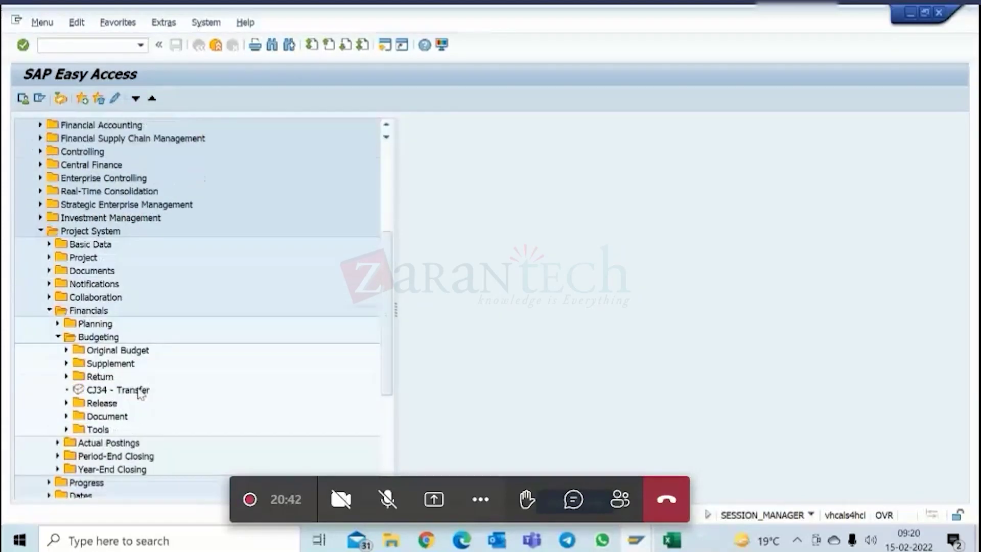
double_click(76, 403)
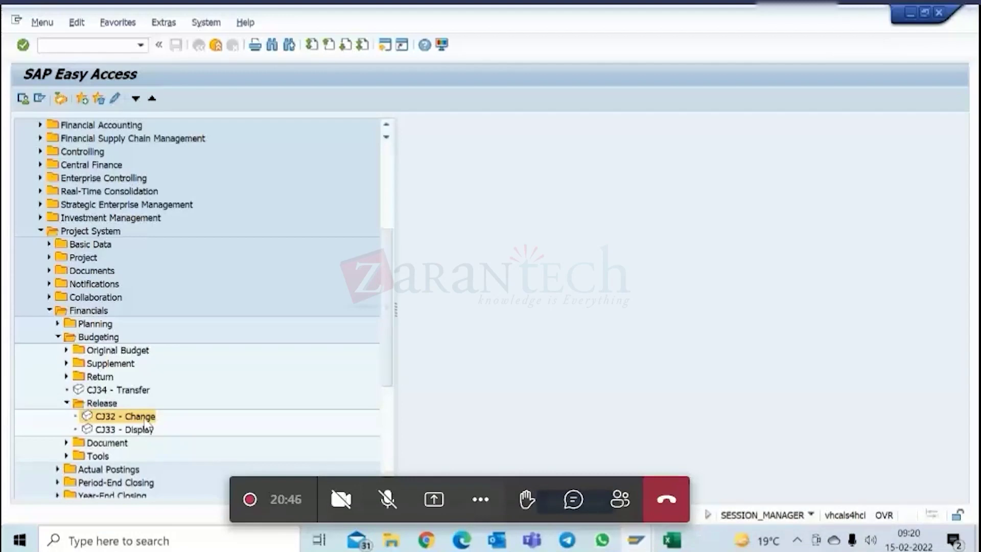
- Open the budget release of C-1000 in CJ32 for period 2022 and widen the Current budget column
double_click(145, 426)
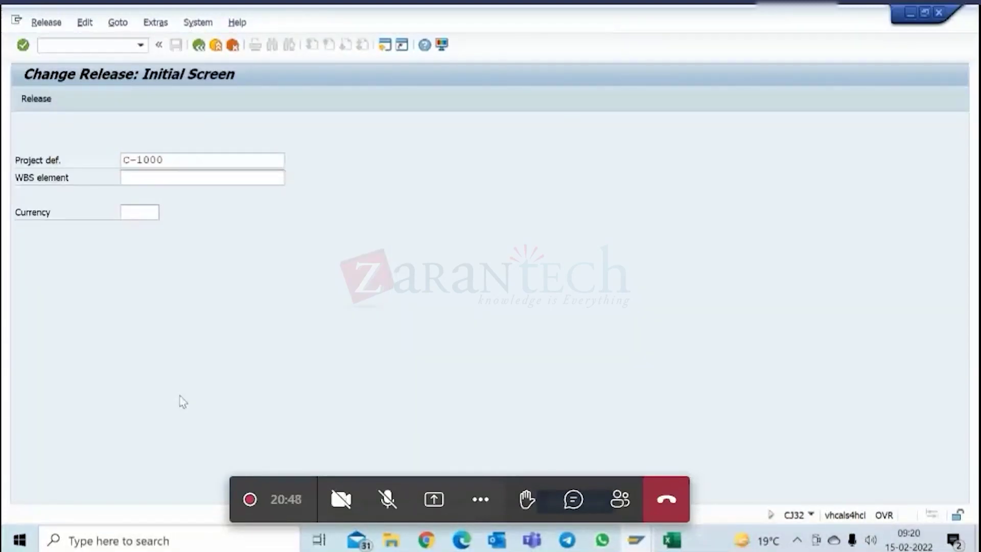
key(Return)
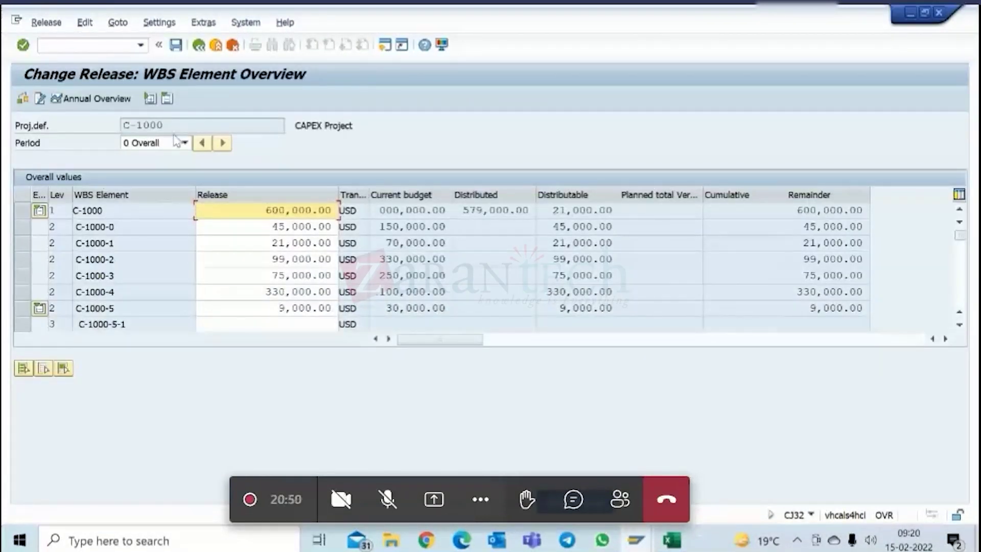
click(184, 142)
click(154, 219)
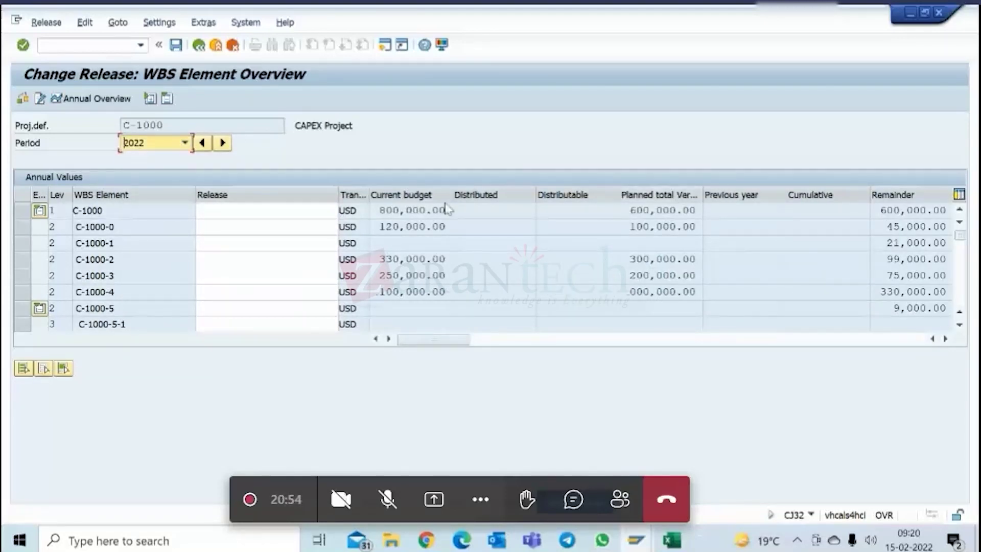
drag(451, 192, 478, 192)
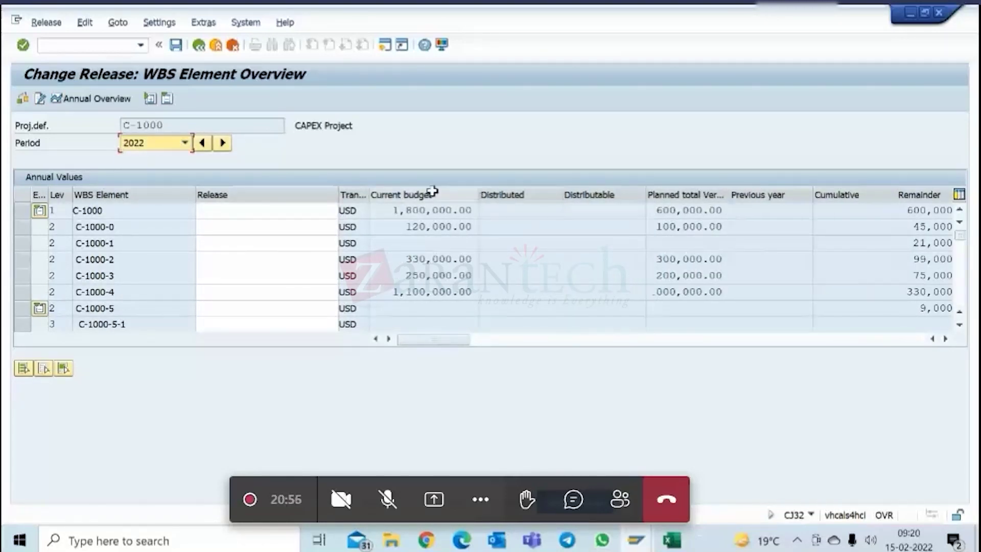
- Try overwriting the 2022 release values of all WBS elements with 25 percent of the current budget, and leave without saving
click(432, 193)
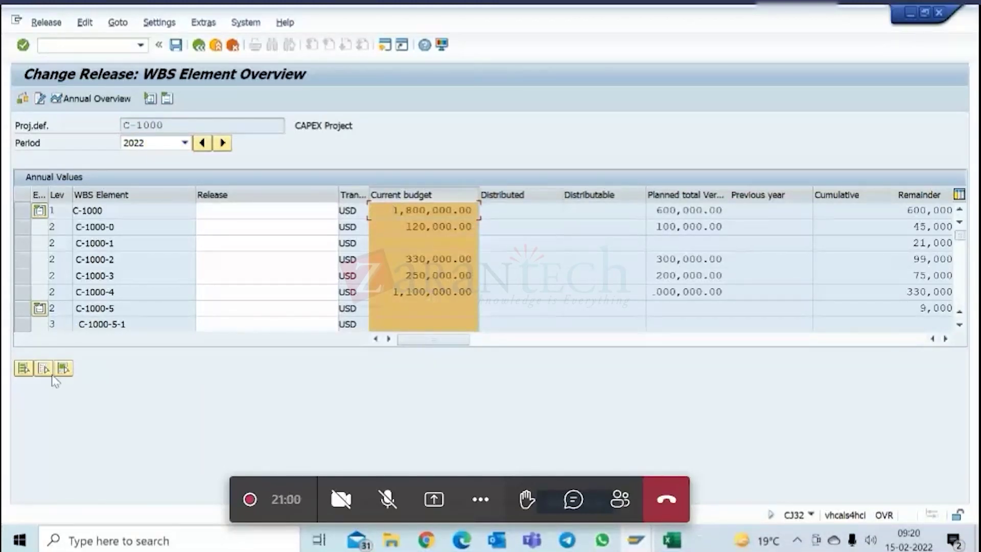
click(26, 371)
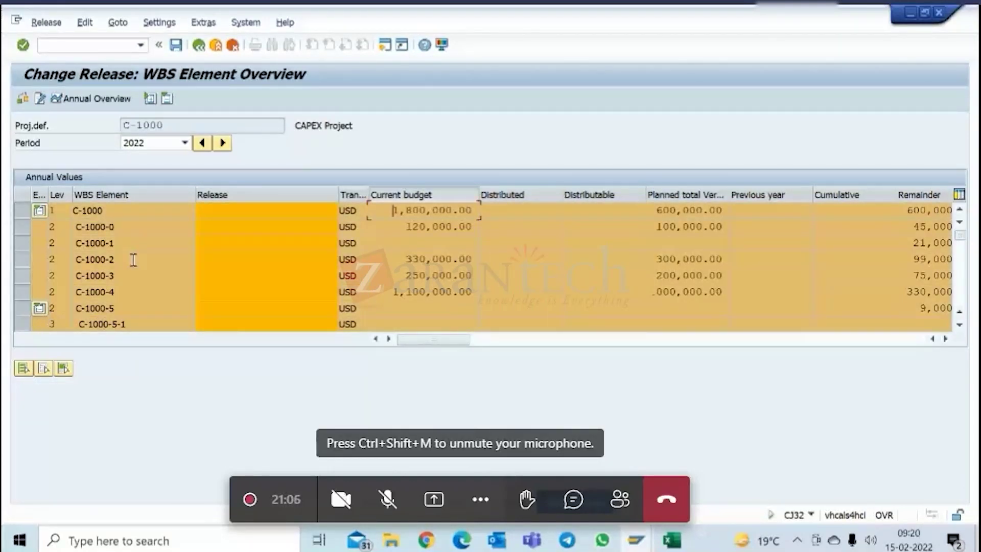
click(85, 22)
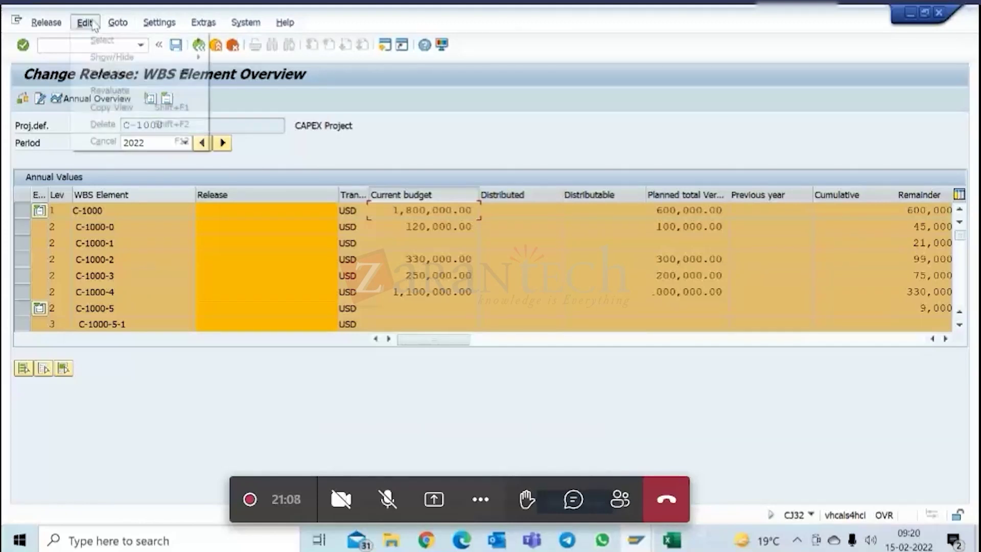
click(111, 107)
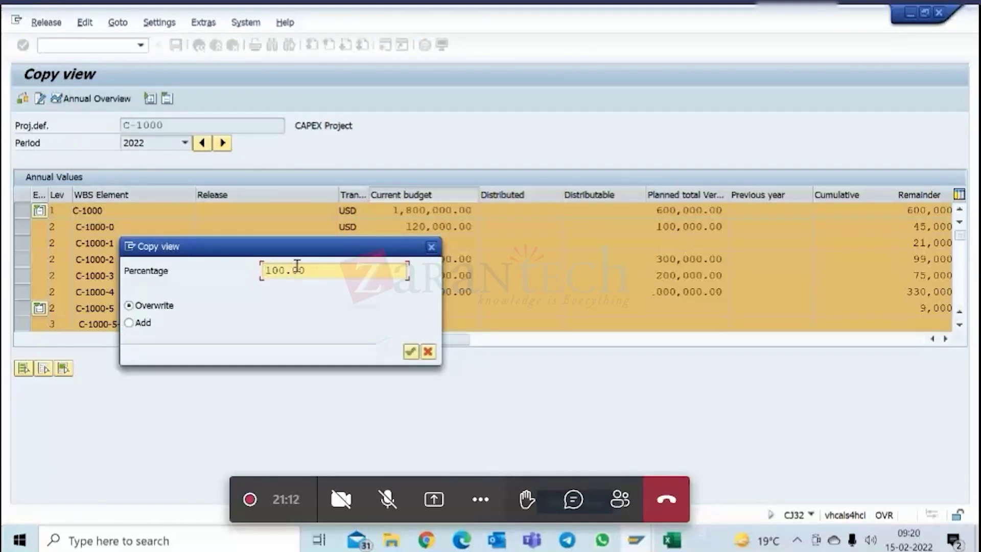
key(Delete)
key(Delete)
key(Delete)
key(Delete)
key(Delete)
key(Delete)
text(25)
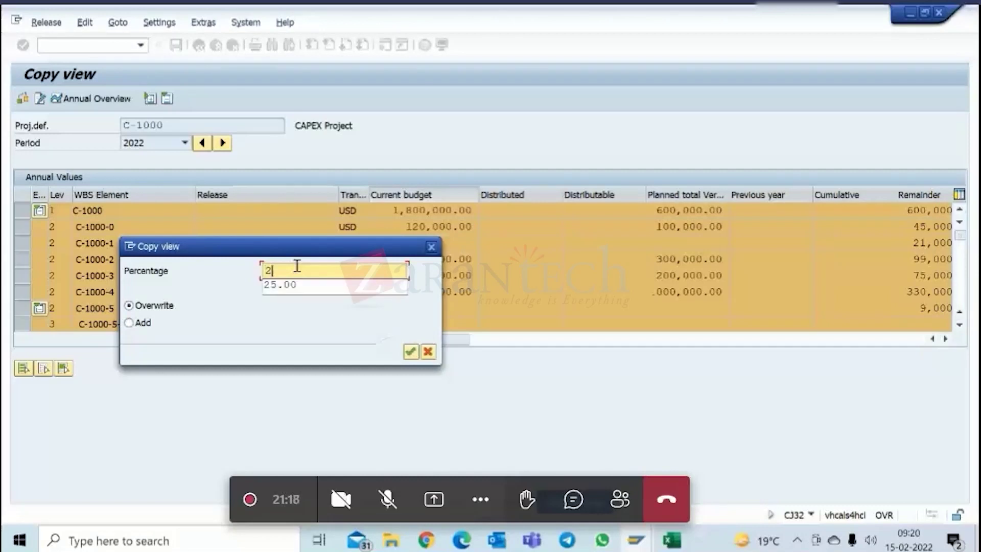
click(300, 279)
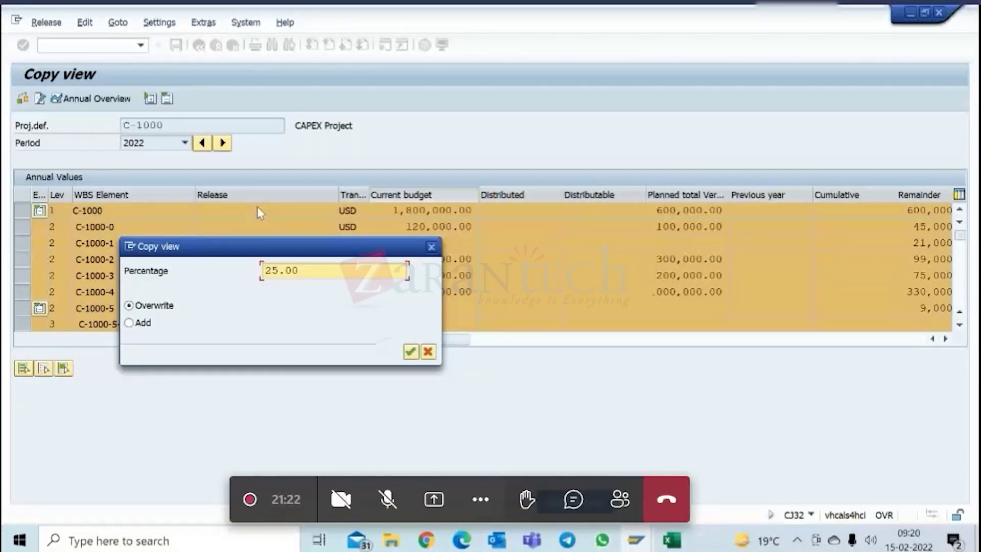
click(410, 352)
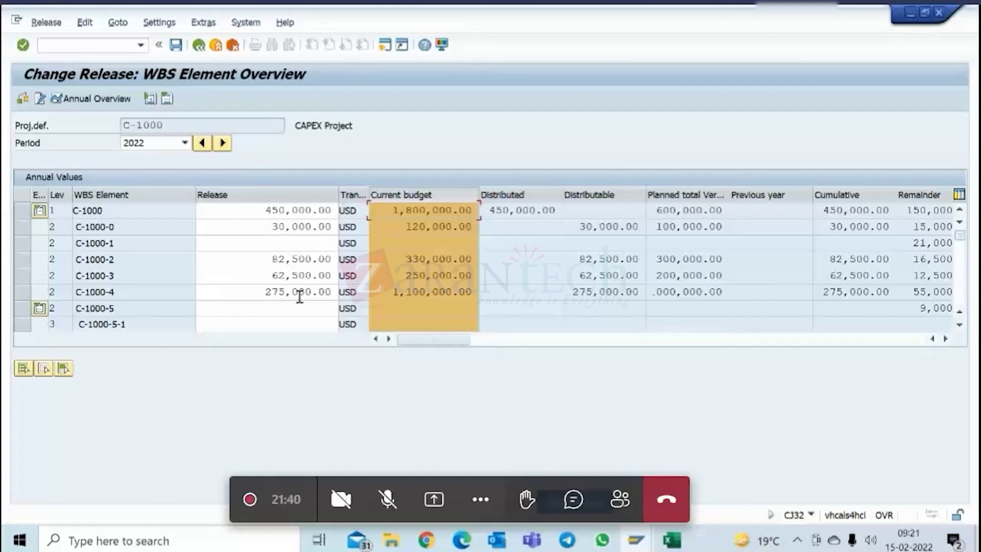
click(202, 52)
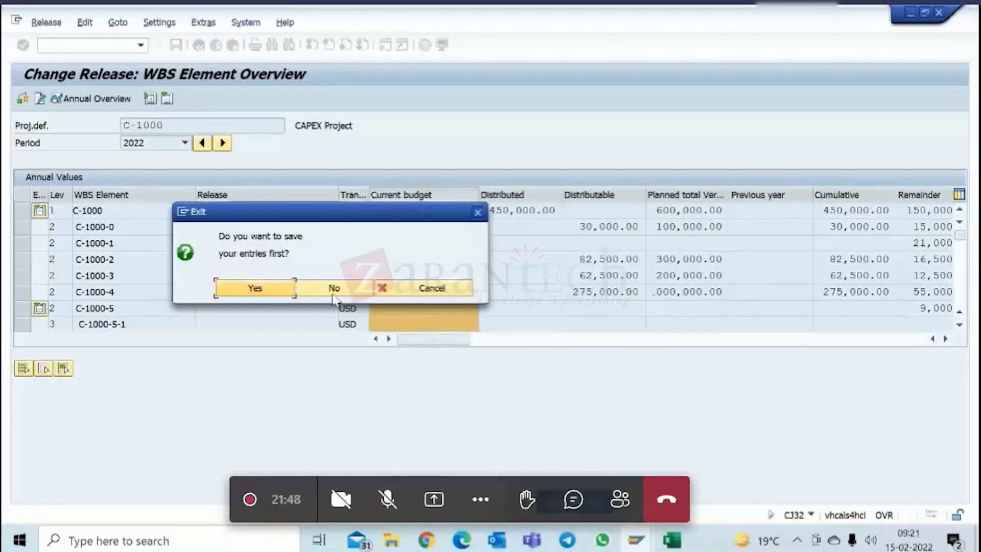
click(334, 292)
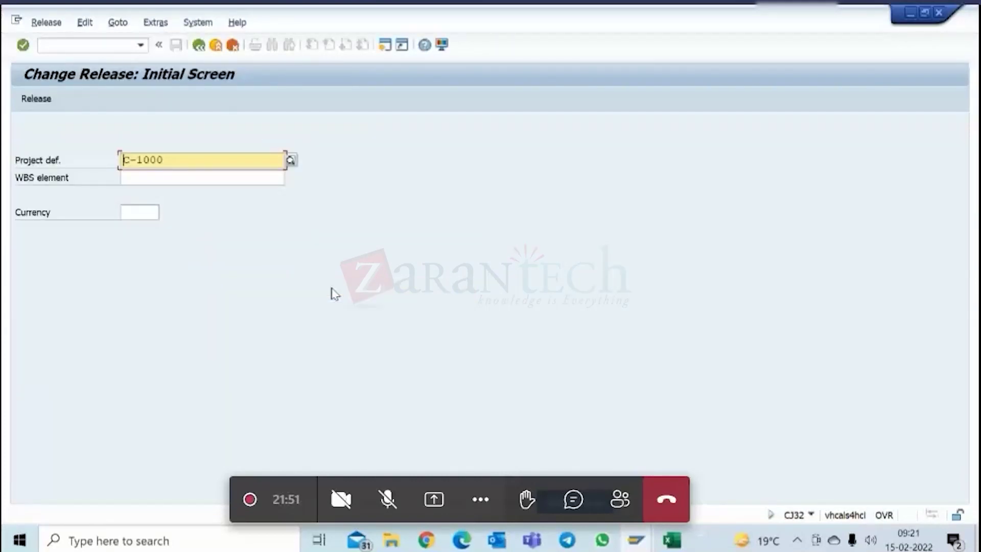
- Reopen the budget release of project C-1000 for period 2022 and widen the Current budget column
click(43, 102)
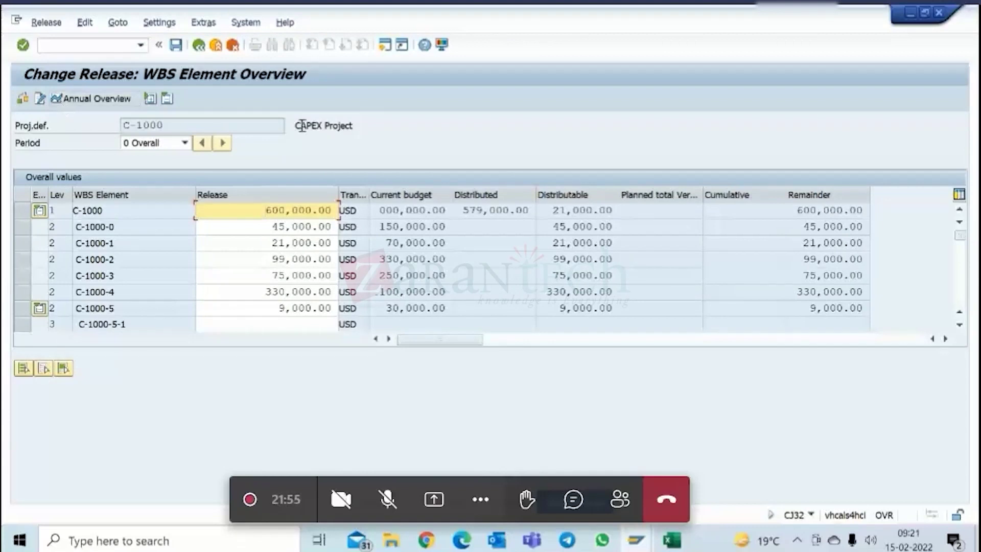
click(185, 142)
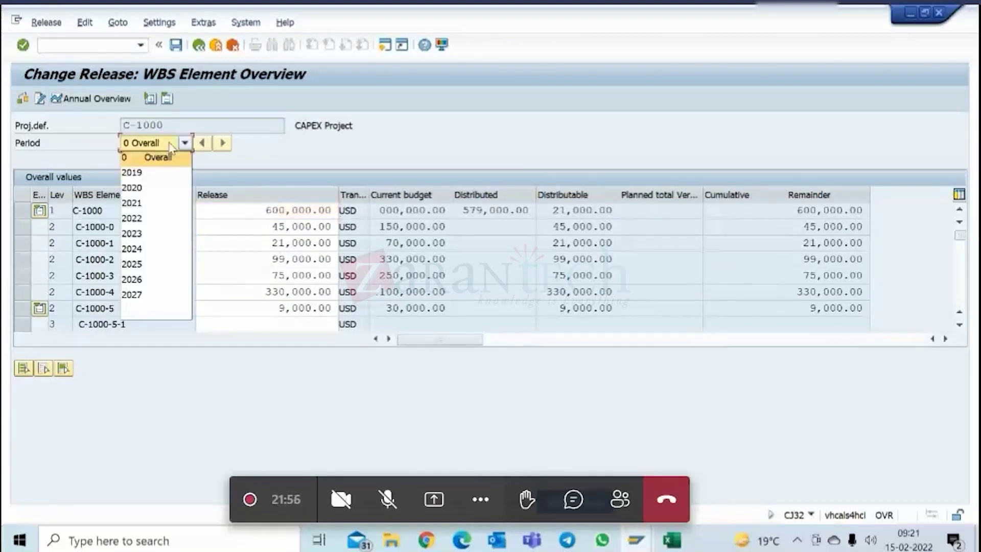
click(138, 219)
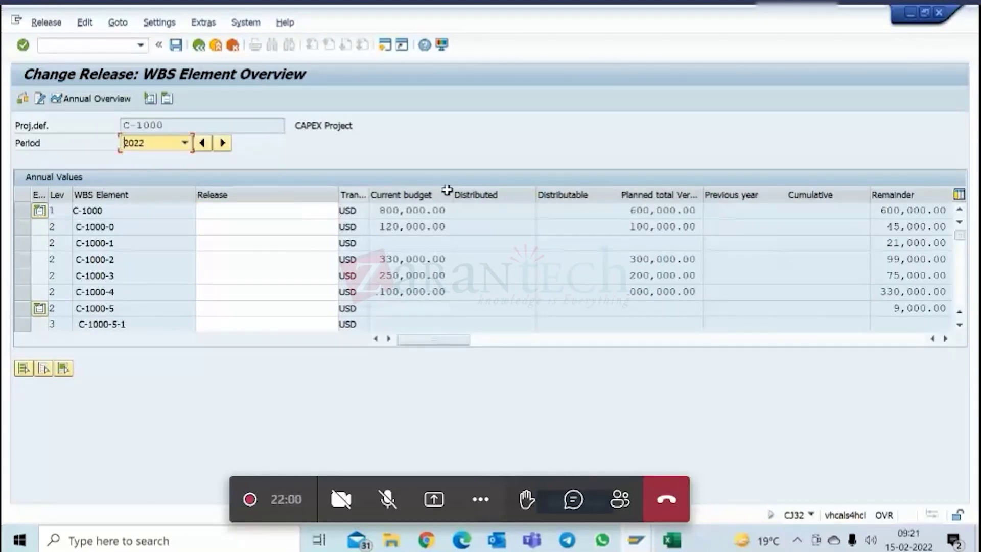
drag(451, 190, 511, 192)
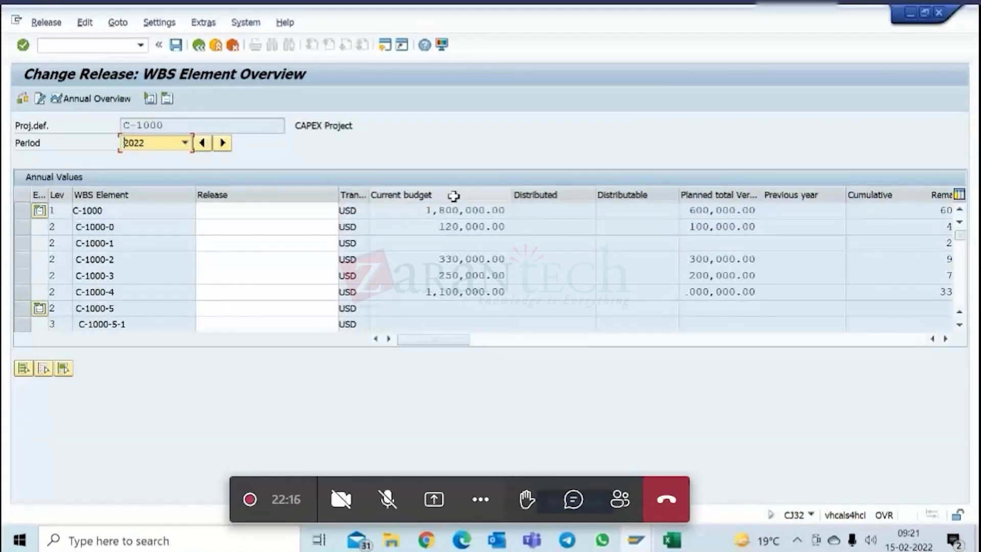
- Copy 25 percent of the Current budget column into the 2022 release of all WBS elements, using the Overwrite option
click(452, 195)
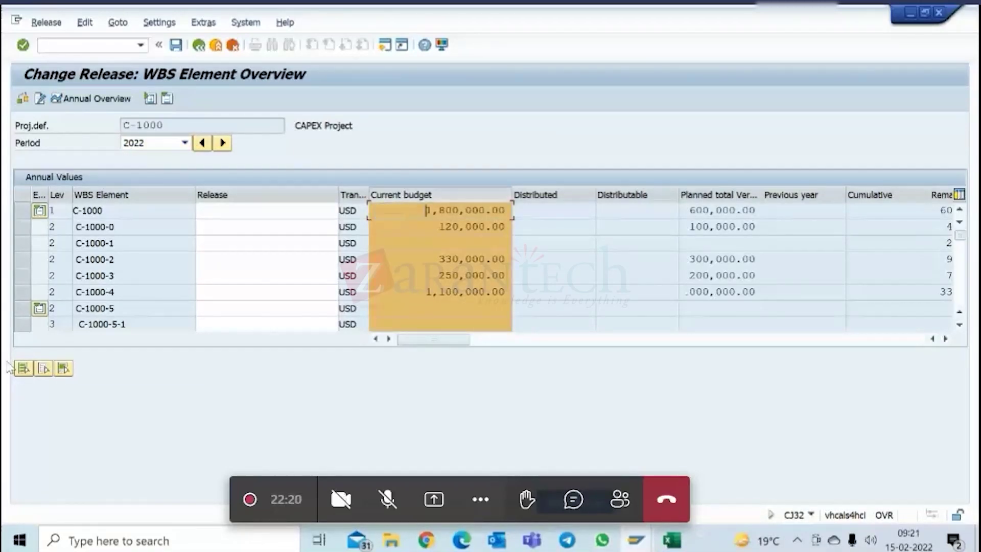
click(24, 368)
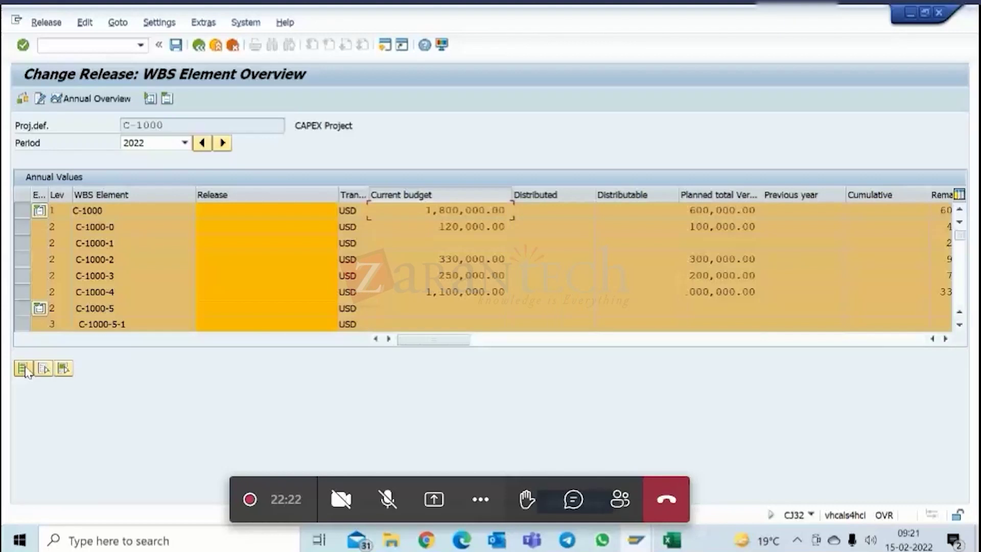
click(89, 24)
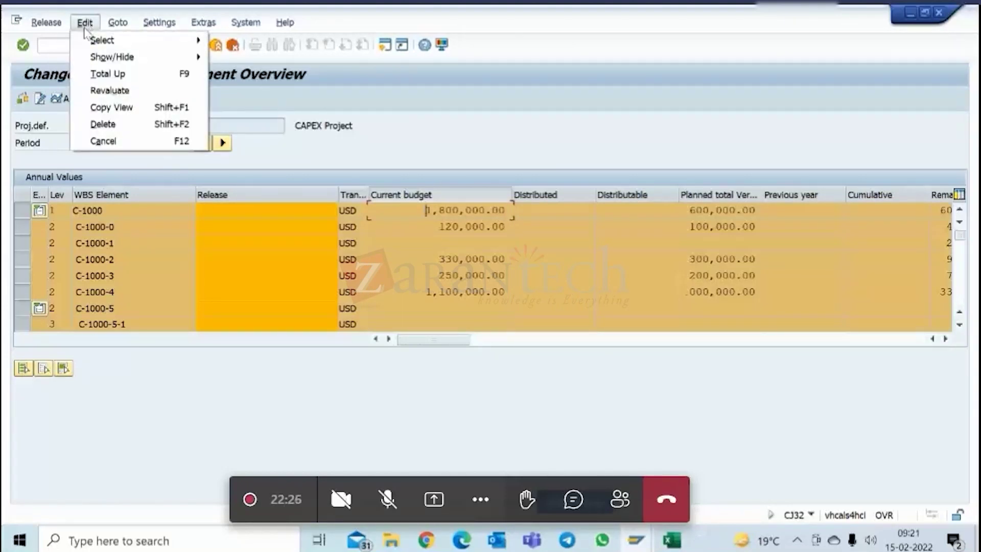
click(117, 111)
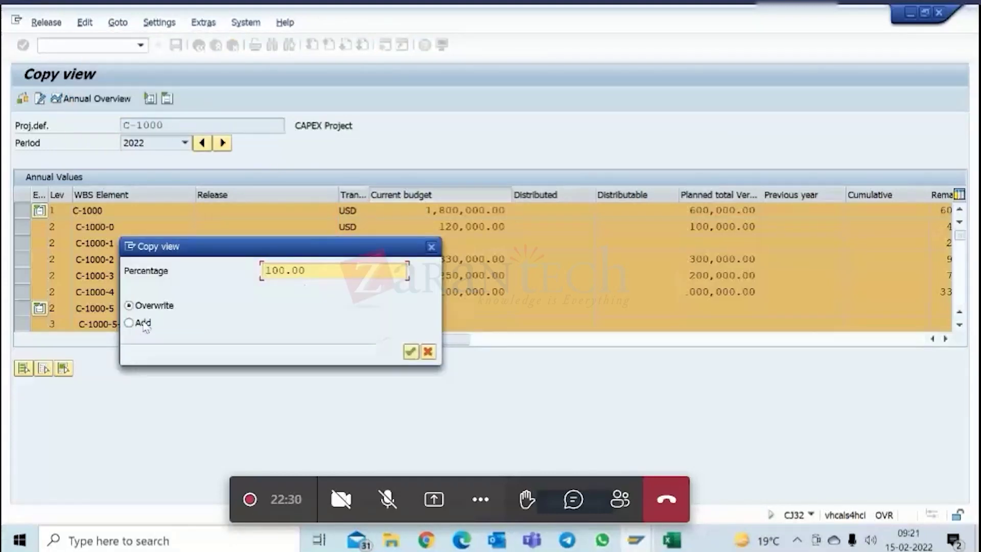
drag(309, 272, 217, 277)
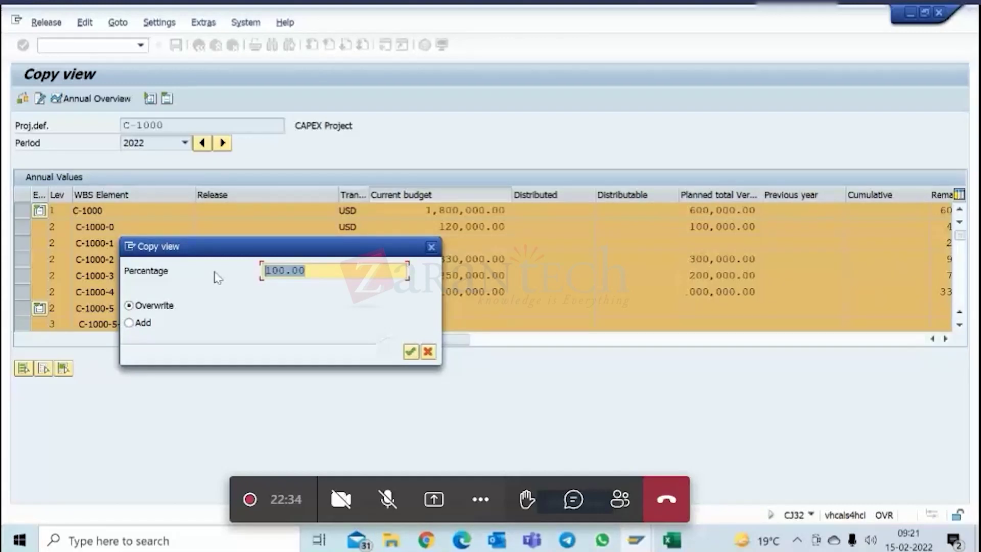
text(2)
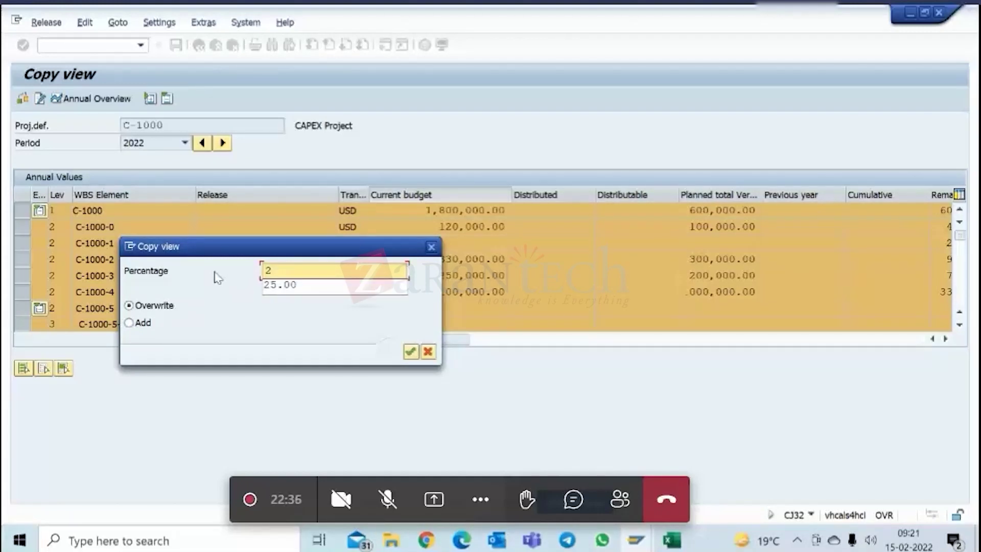
text(5)
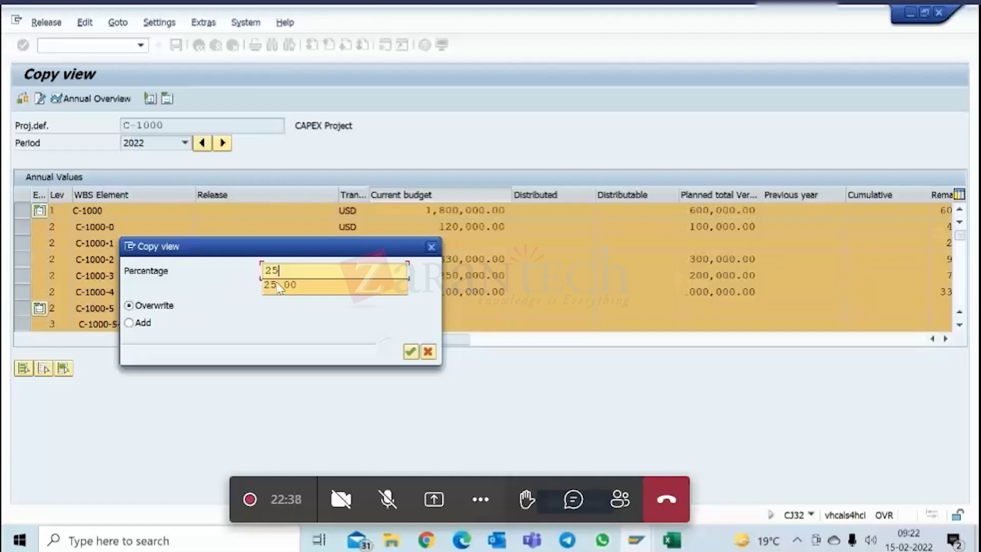
click(295, 287)
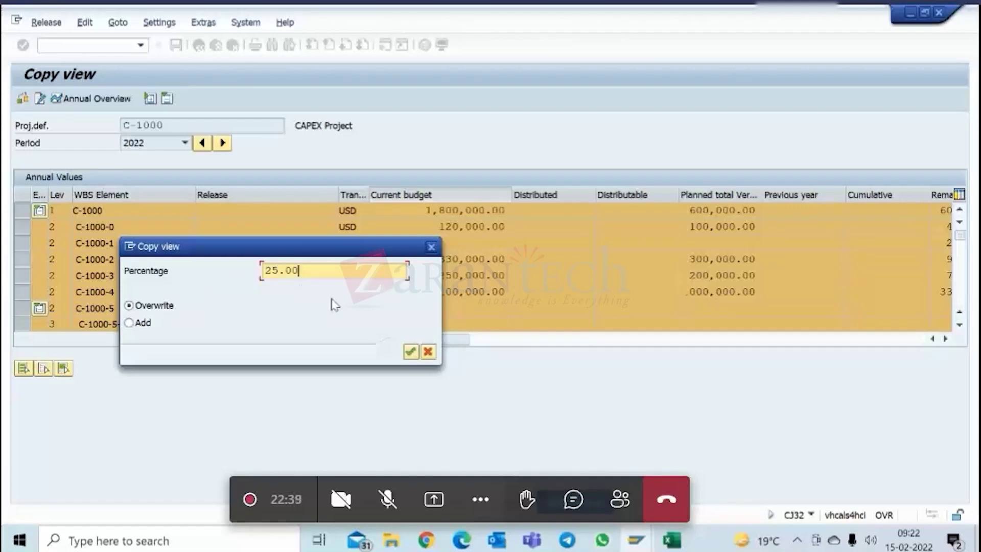
click(410, 351)
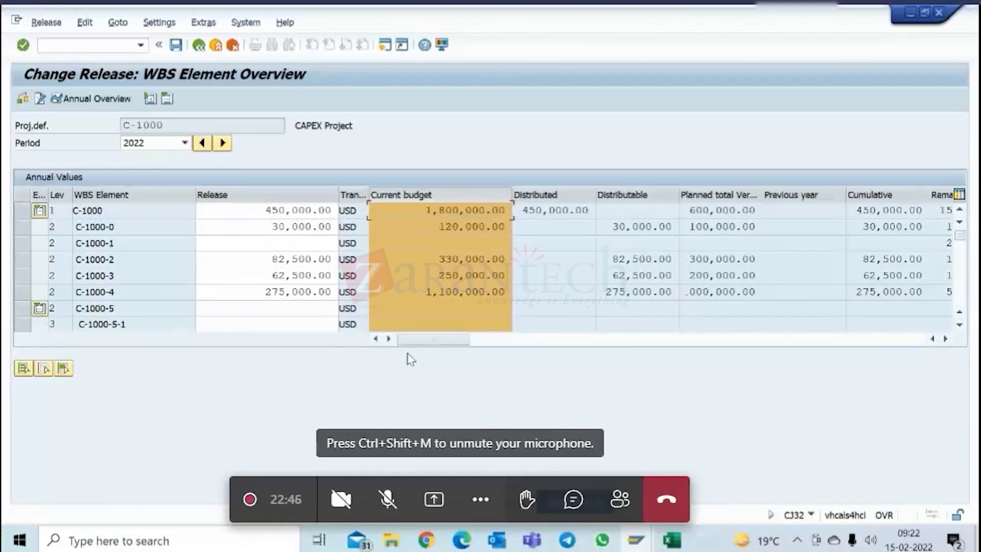
- Compare the 2022 release of C-1000 with its original budget in the other session, widening the Distributed and Planned total columns there
drag(427, 211, 505, 211)
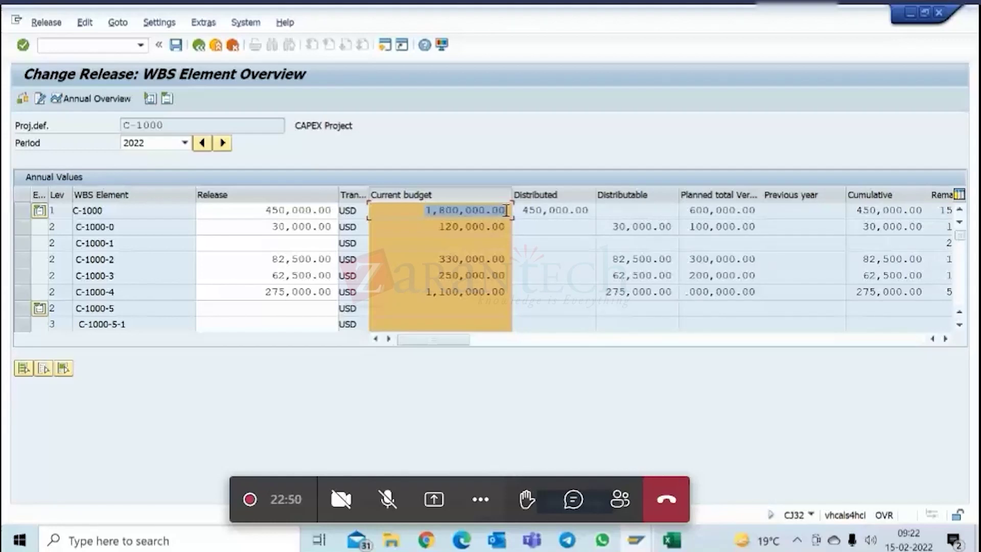
click(266, 212)
drag(266, 212, 332, 212)
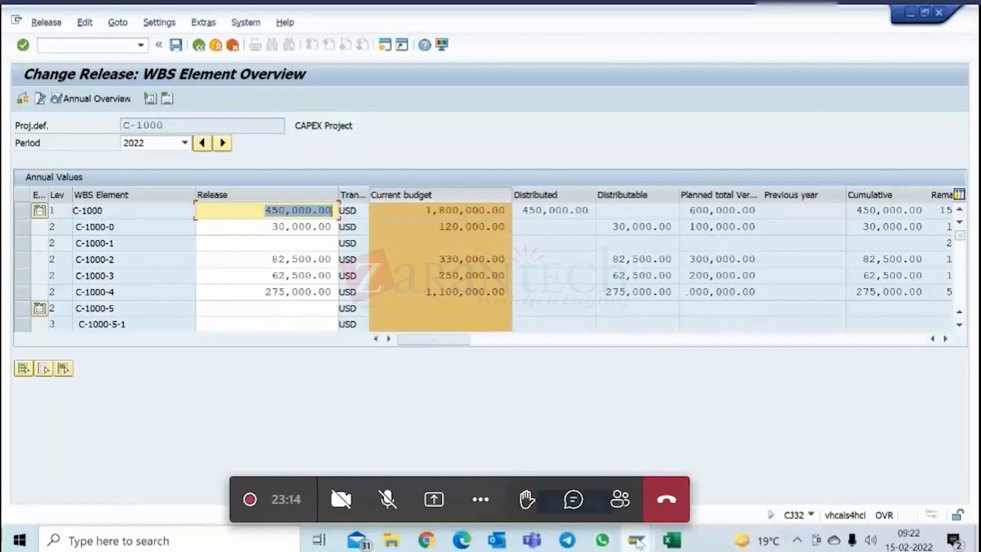
mouse_move(636, 540)
click(758, 470)
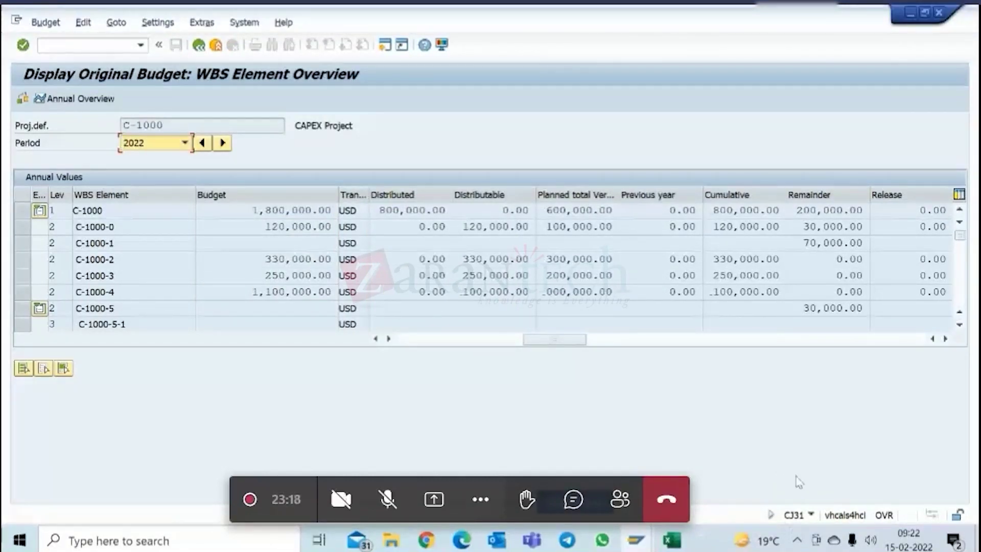
drag(247, 211, 299, 210)
drag(451, 195, 472, 195)
drag(639, 194, 651, 195)
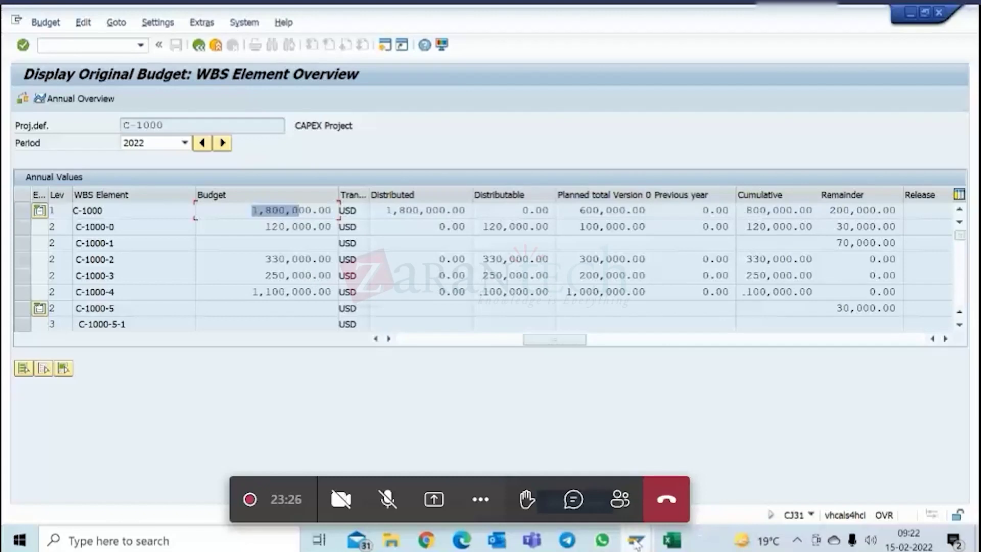
- Return to the budget release session, widen the Distributed column and examine the Current budget, Distributed and Distributable values of C-1000
mouse_move(636, 540)
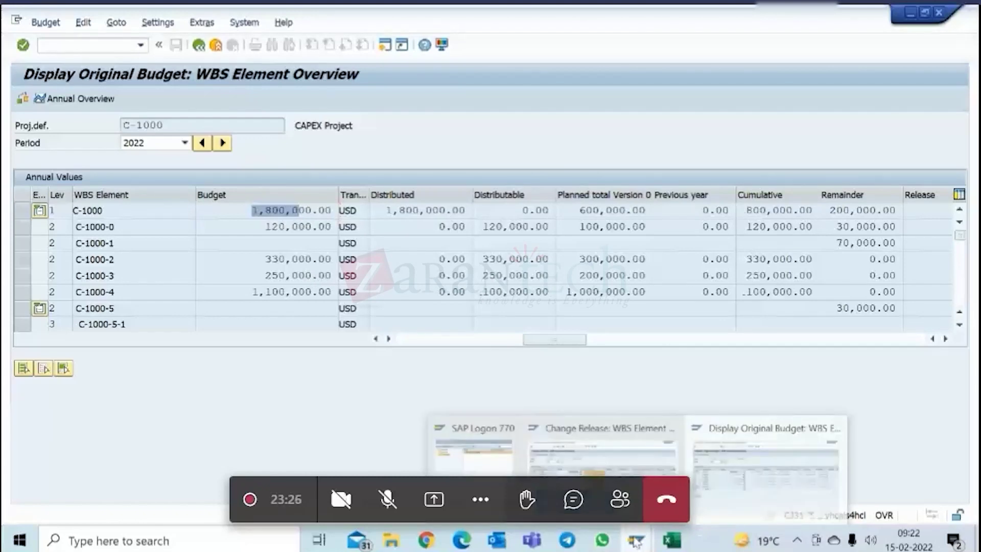
click(641, 468)
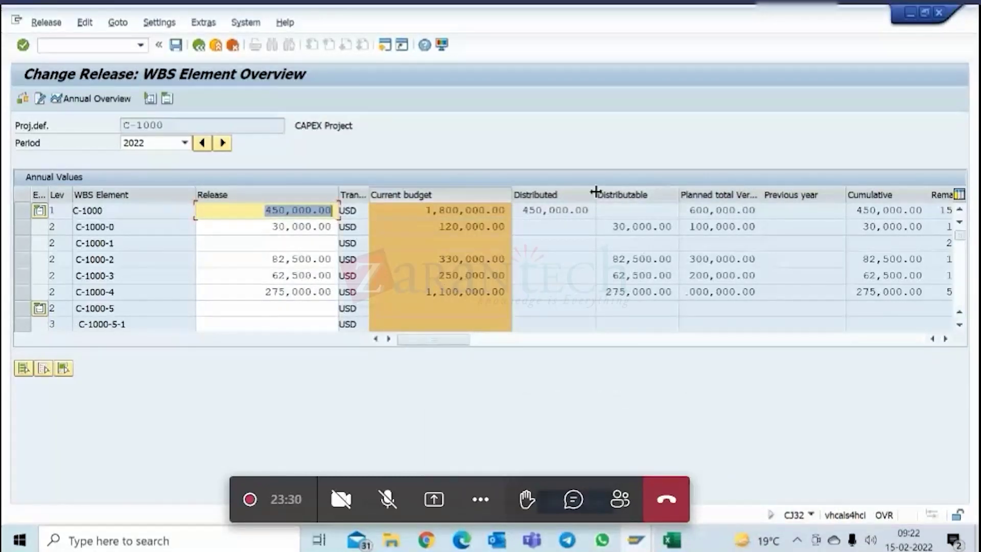
drag(596, 195, 609, 194)
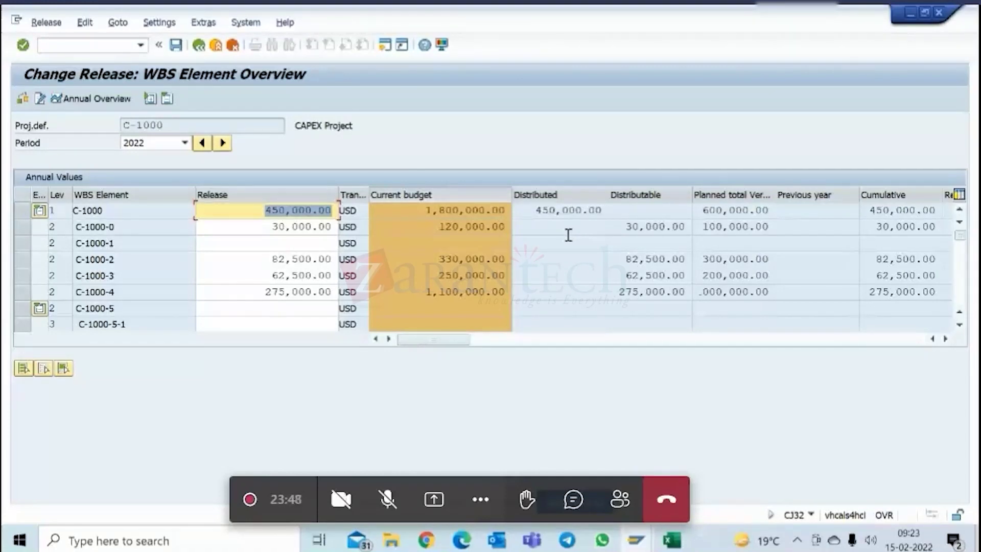
click(619, 209)
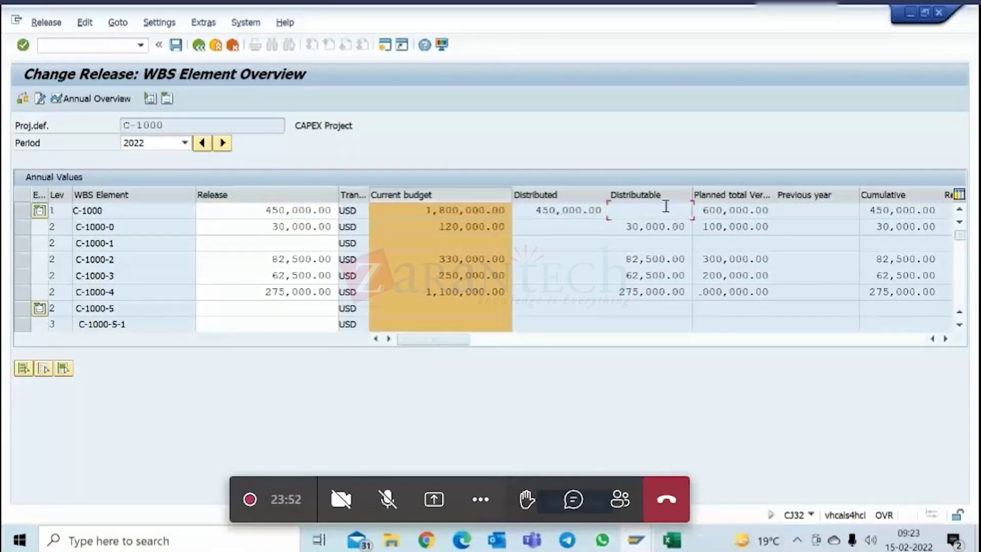
double_click(445, 210)
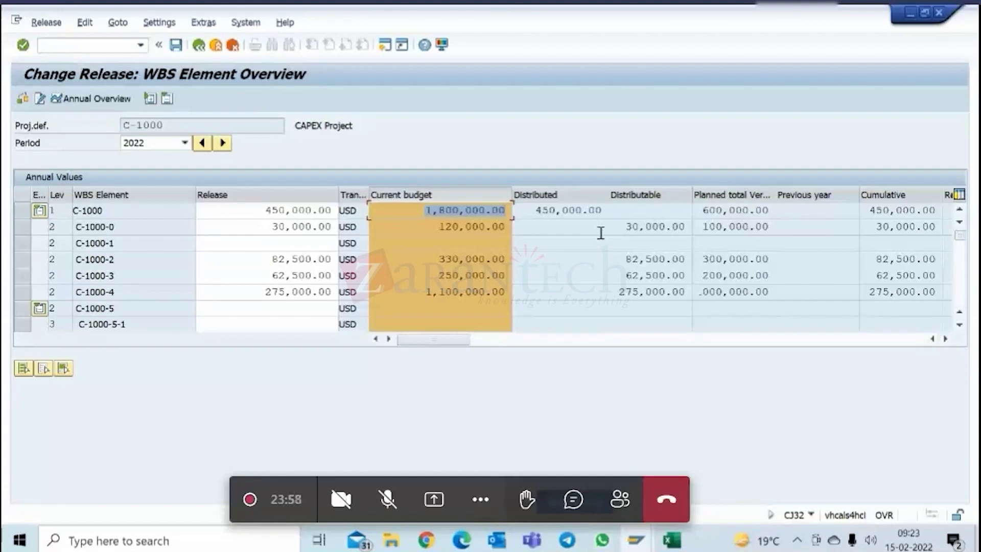
drag(535, 210, 610, 213)
click(646, 211)
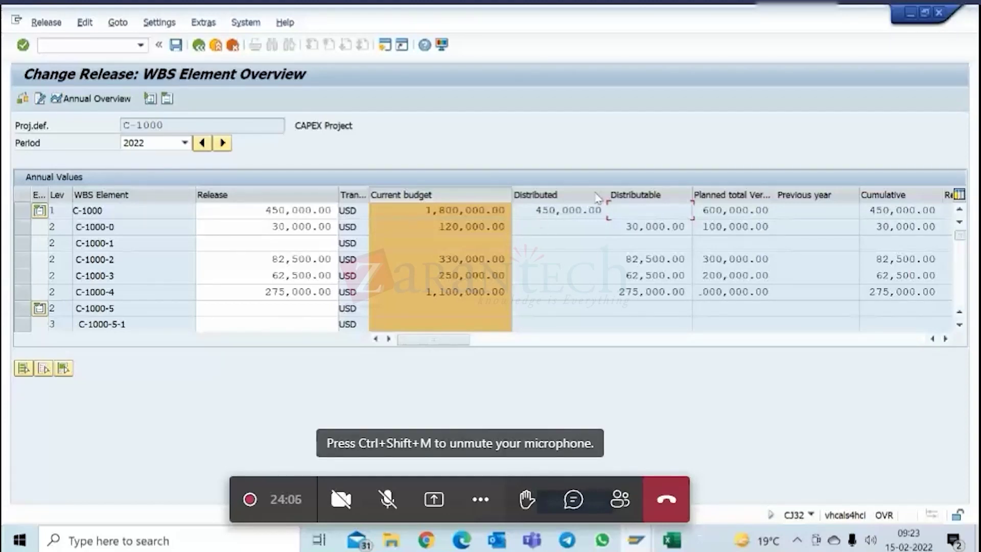
click(582, 194)
click(649, 195)
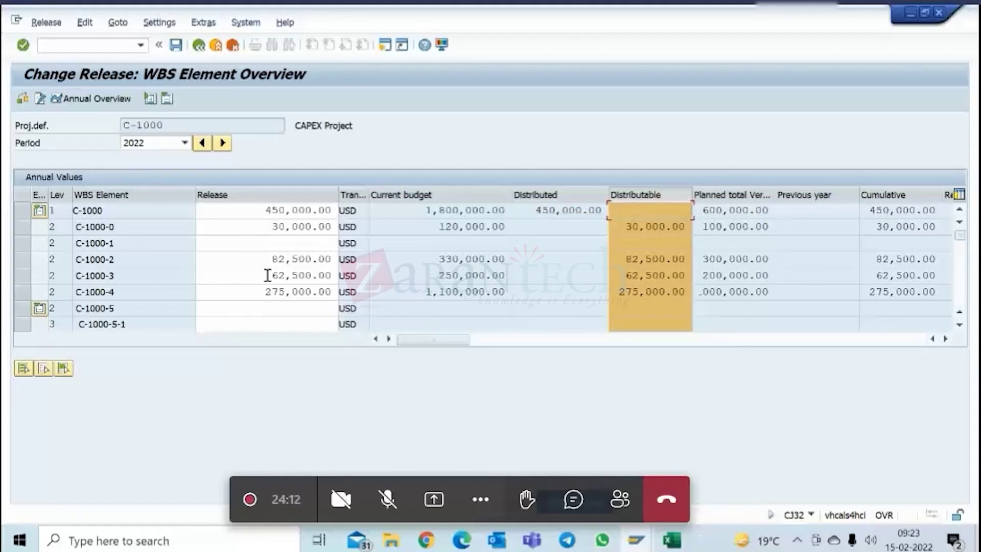
click(440, 194)
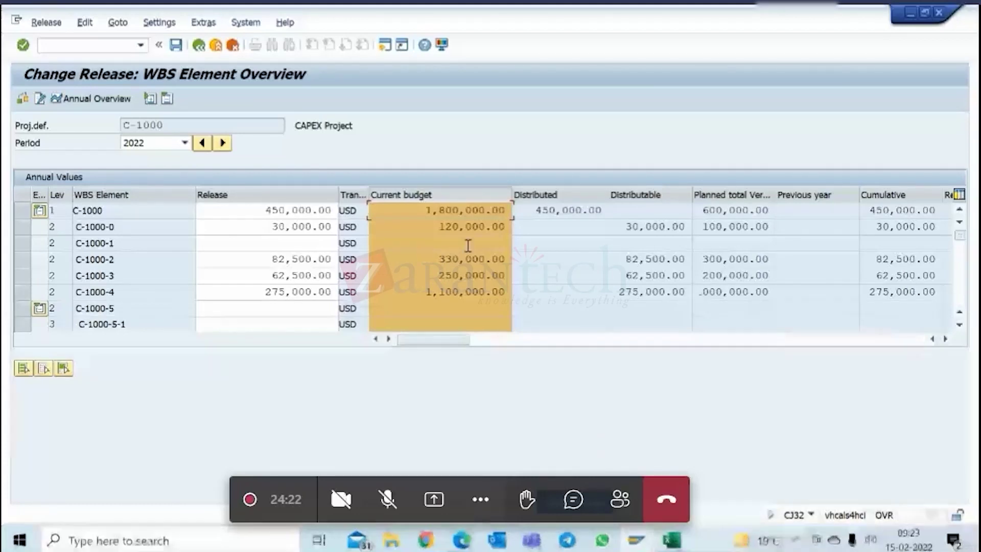
drag(535, 210, 599, 209)
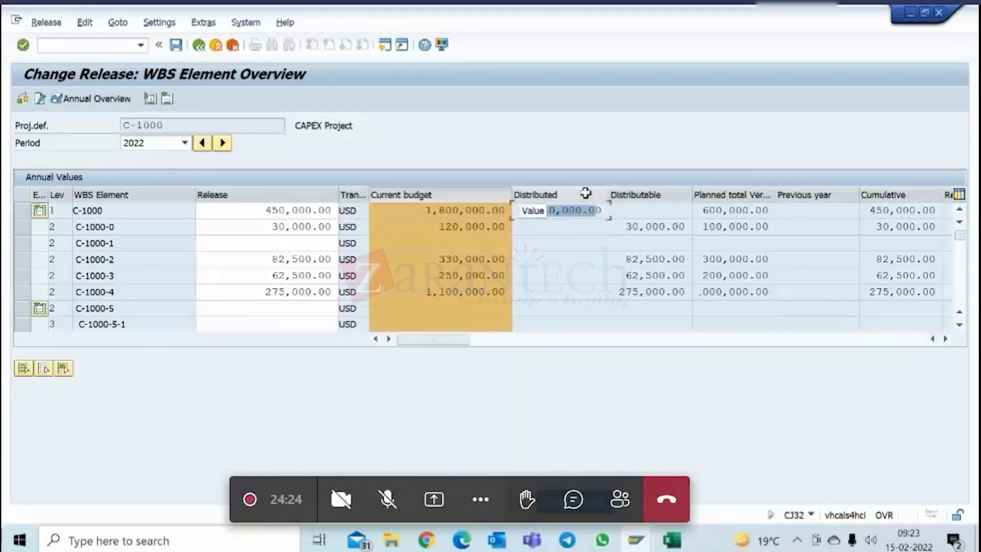
click(587, 194)
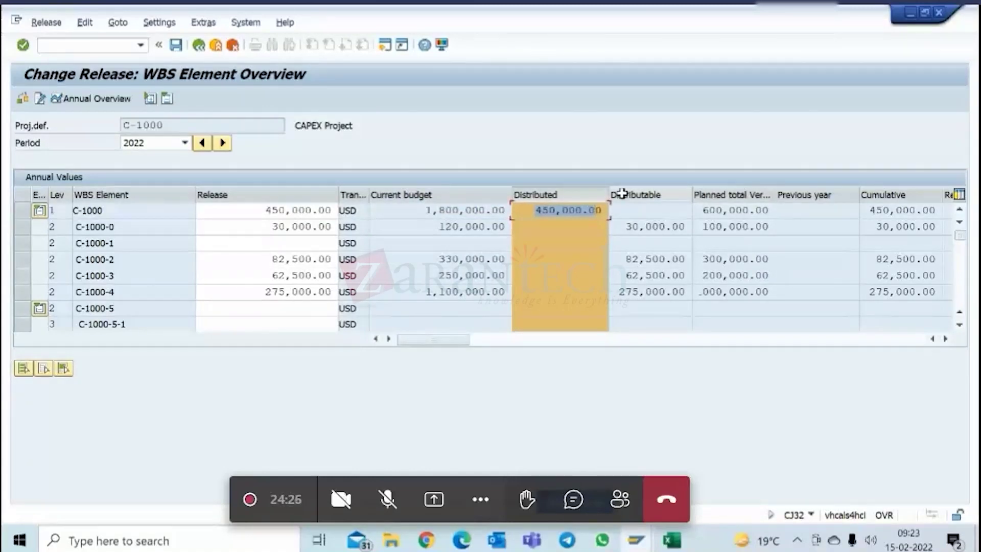
- Check the release values of C-1000 and its level 2 WBS elements against the Distributed and Distributable values of C-1000
click(266, 212)
drag(266, 212, 332, 210)
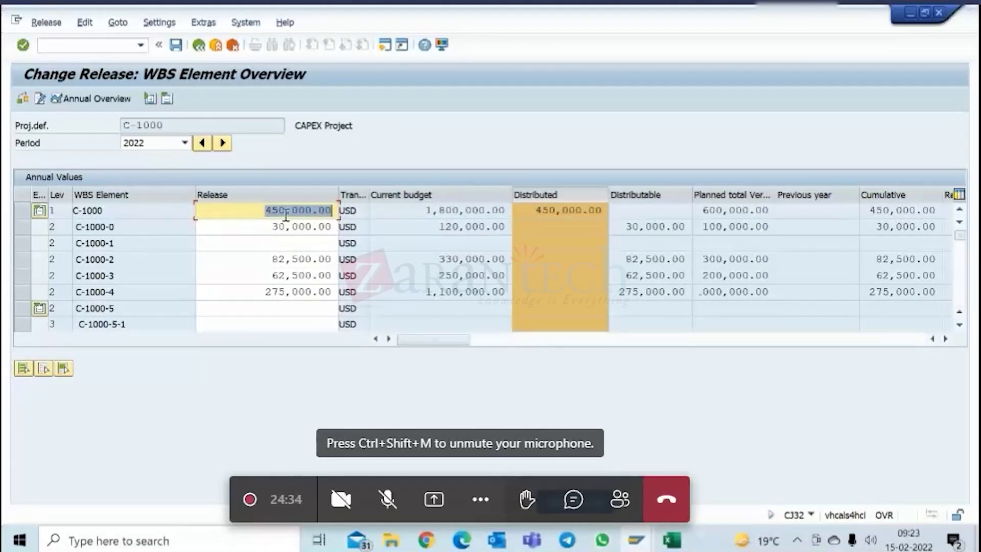
drag(534, 210, 610, 210)
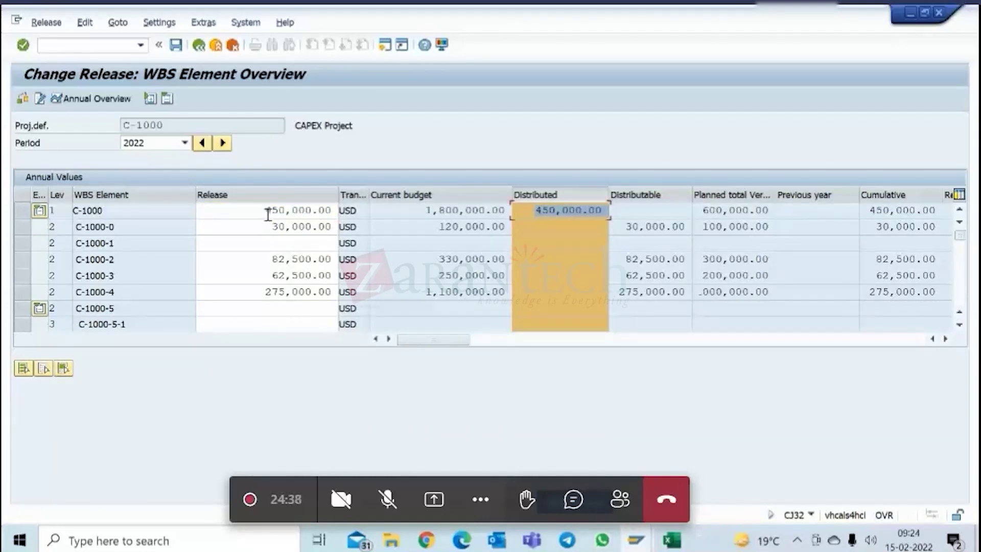
click(530, 213)
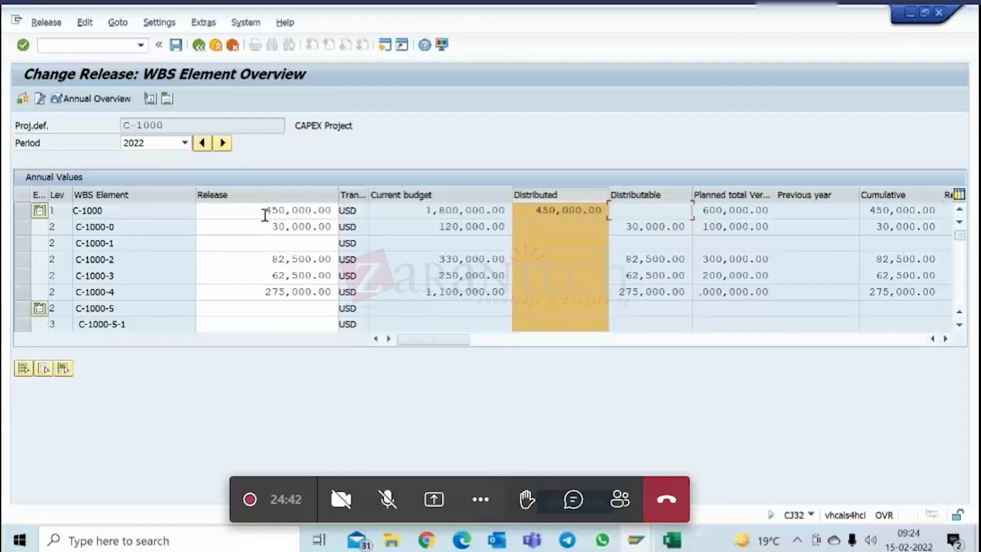
click(279, 226)
click(281, 259)
click(282, 275)
click(285, 291)
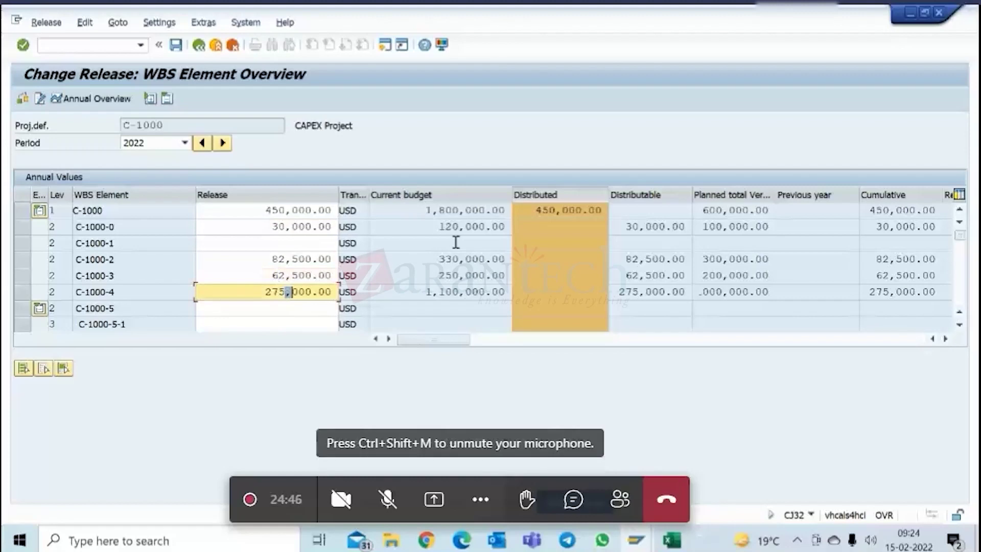
click(543, 215)
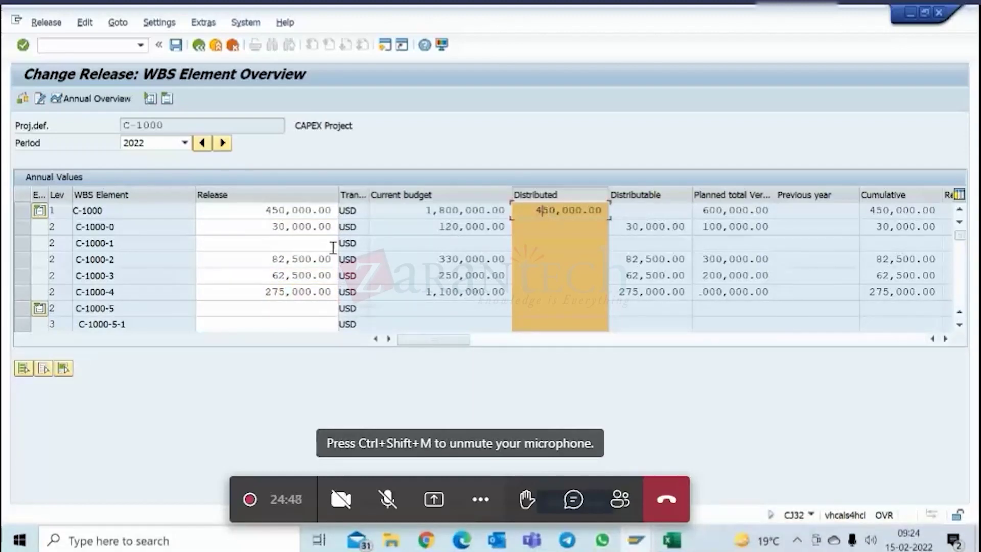
click(285, 225)
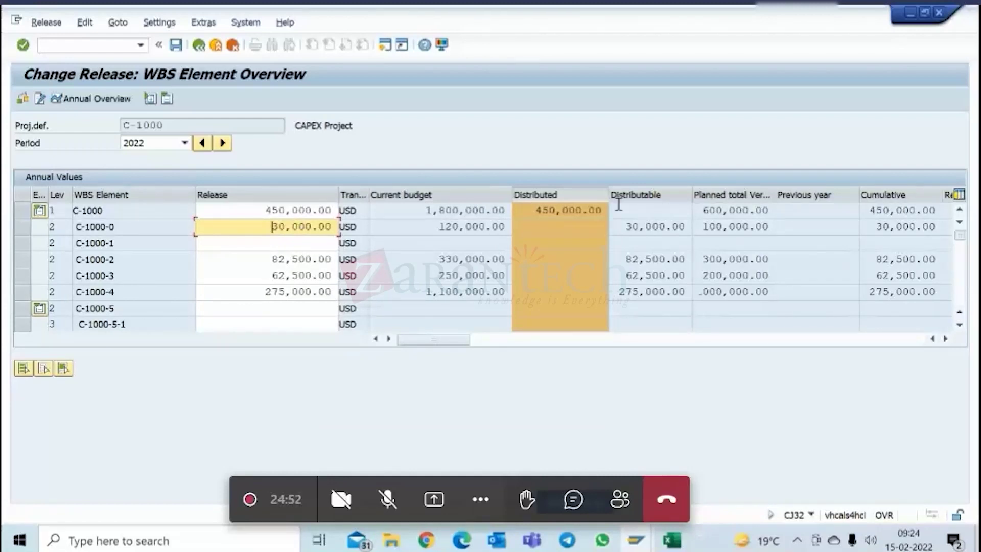
click(684, 213)
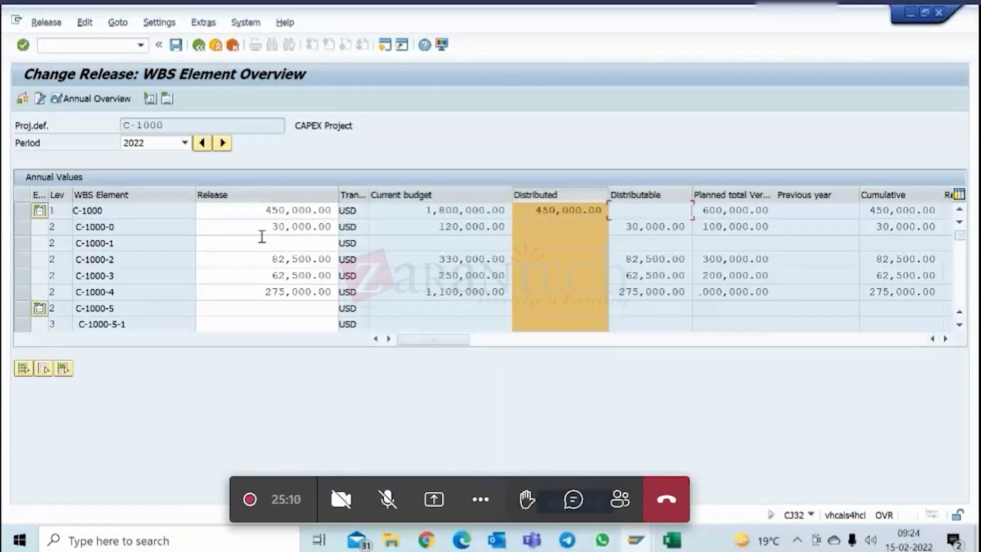
click(282, 194)
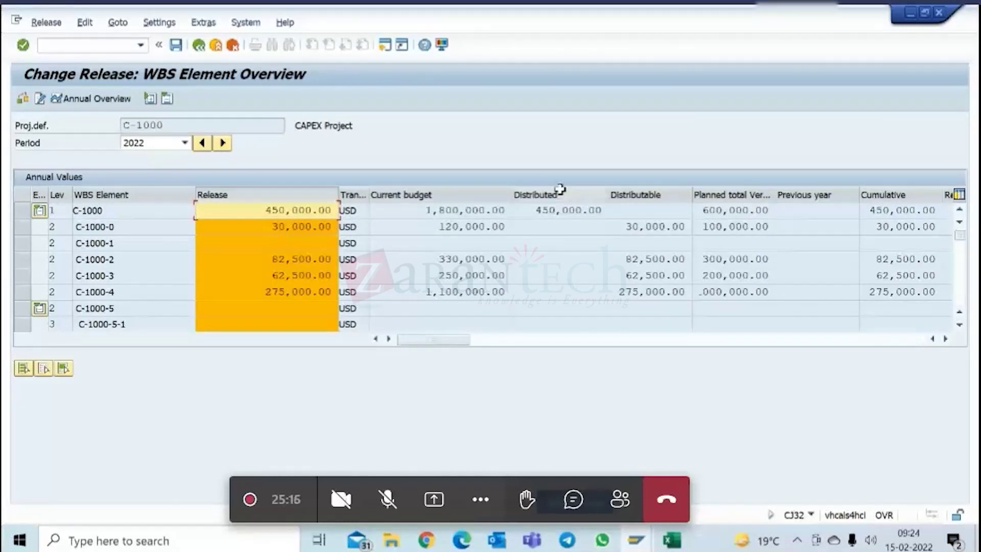
- Switch to the original budget display session and compare the 2022 Budget of C-1000 and C-1000-0 with the Distributed value of C-1000
click(542, 210)
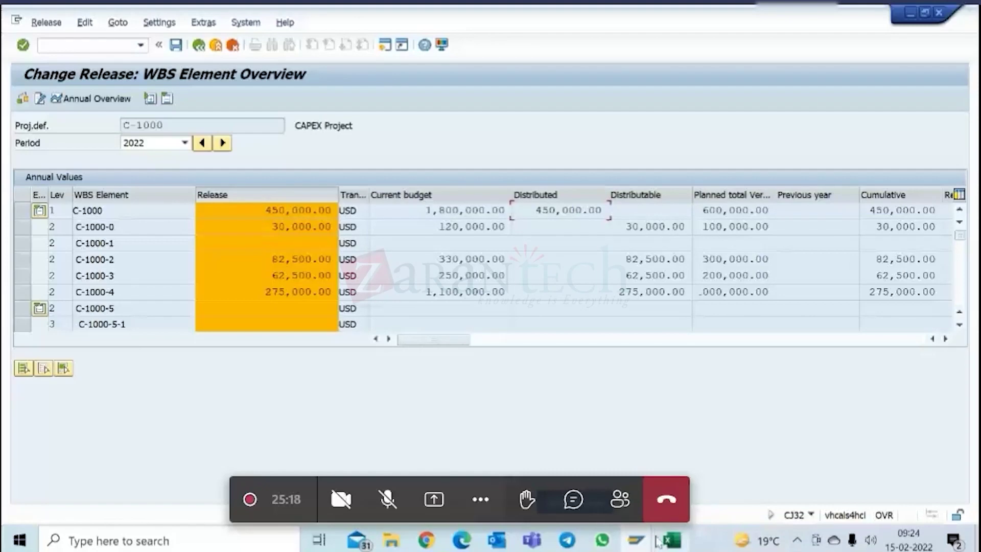
mouse_move(635, 541)
click(756, 457)
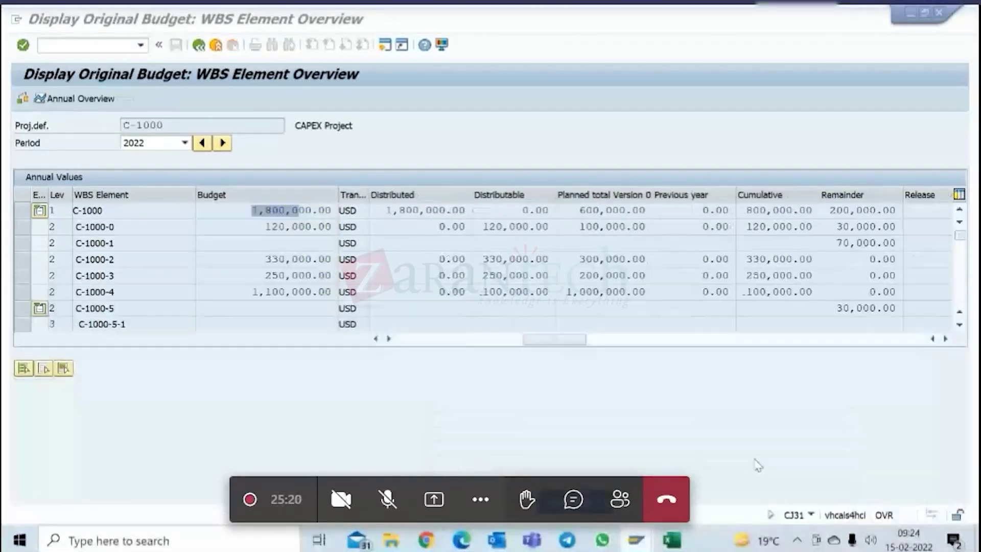
click(275, 194)
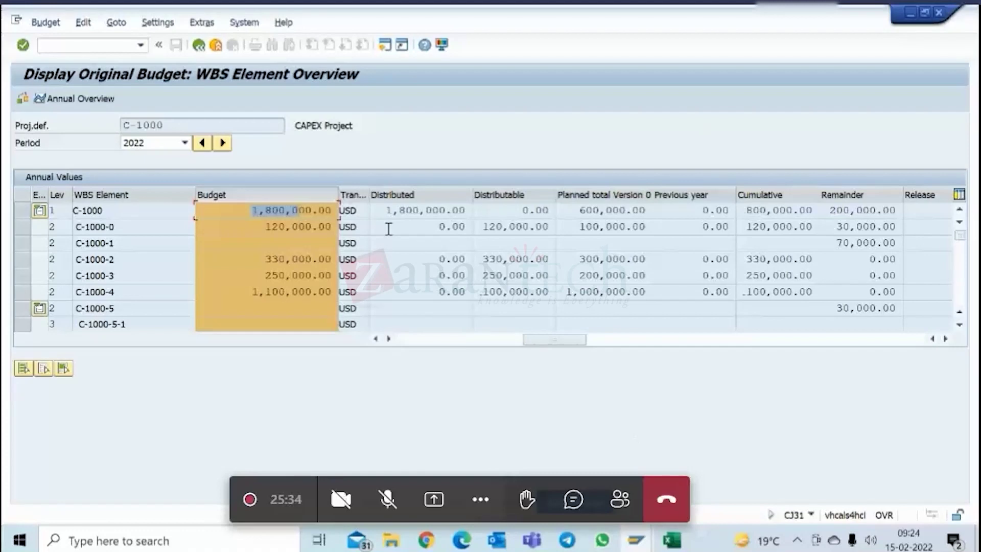
click(400, 211)
click(250, 212)
drag(250, 212, 538, 210)
click(289, 210)
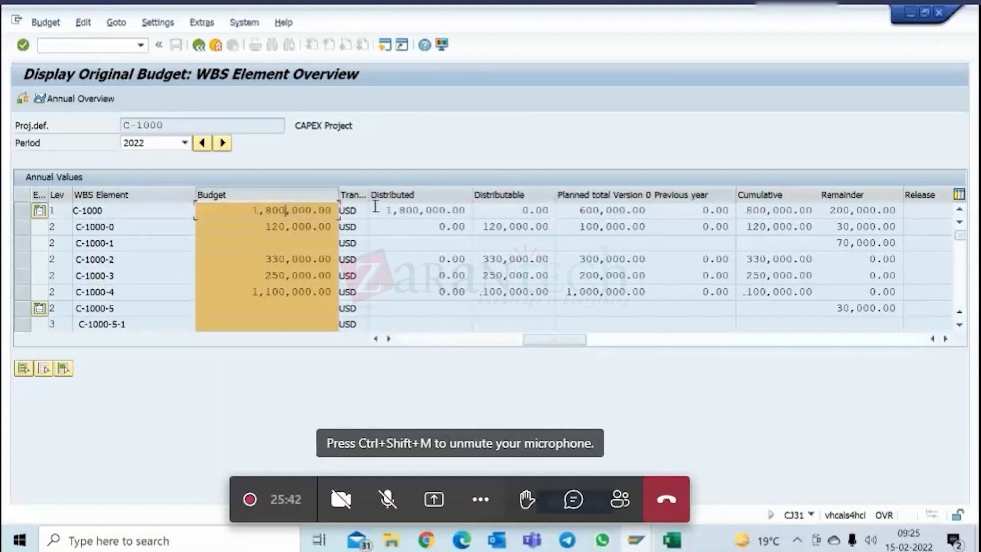
click(272, 226)
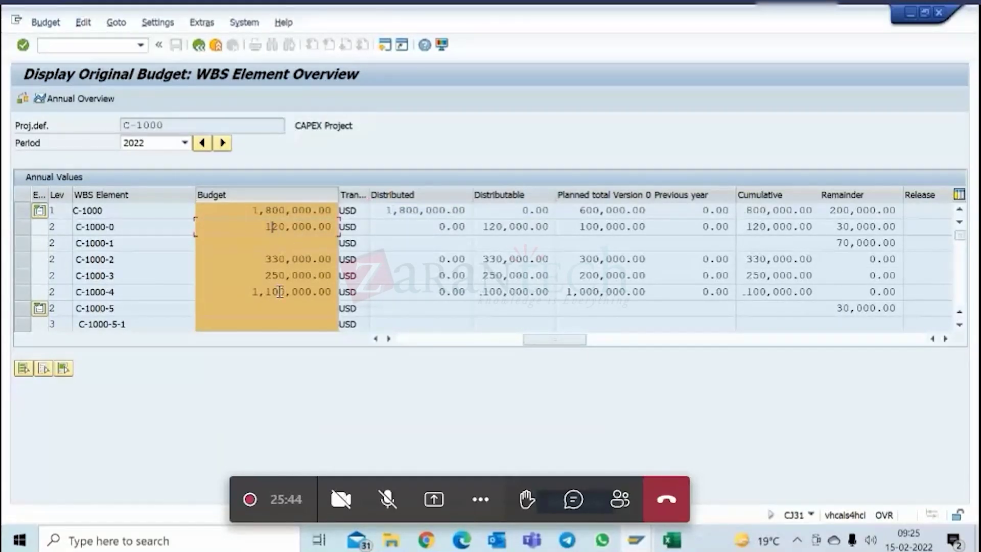
click(410, 215)
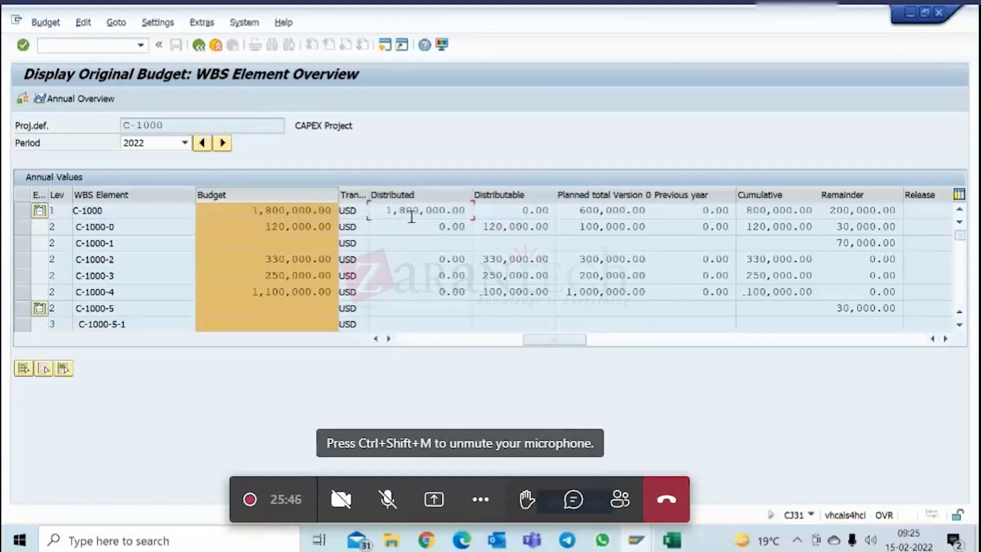
click(294, 228)
- Return to the budget release session and compare the level 2 release values with the Release and Distributed values of C-1000
mouse_move(635, 538)
click(592, 467)
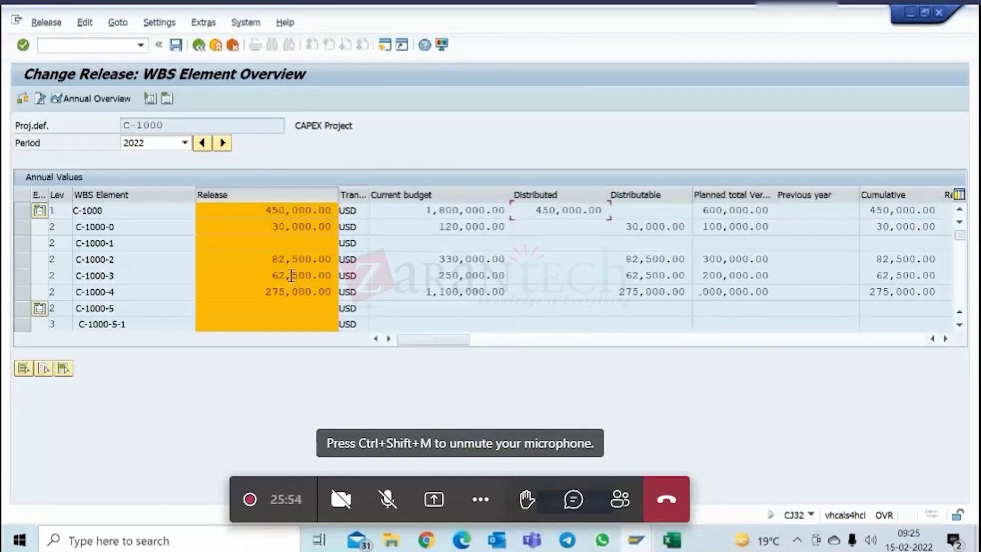
click(266, 295)
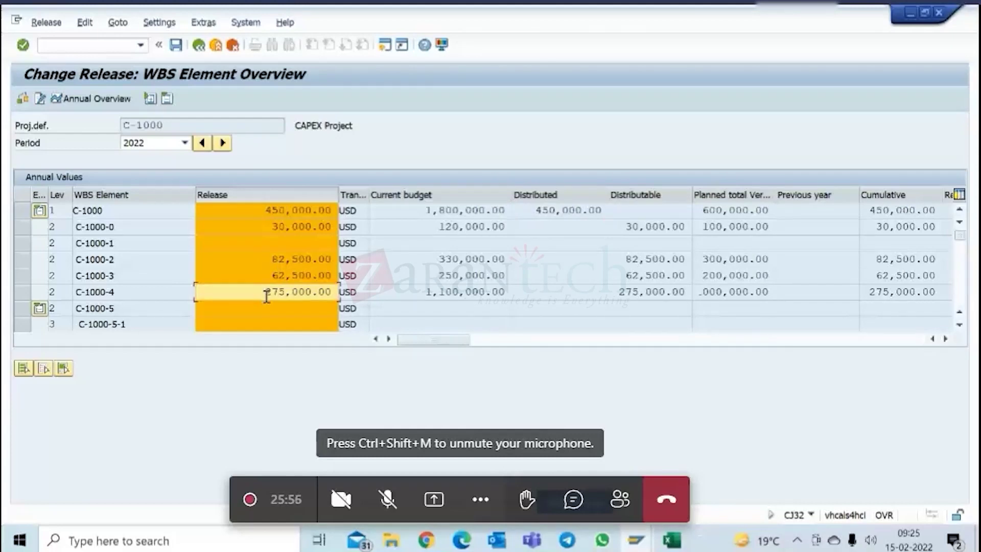
drag(270, 226, 320, 225)
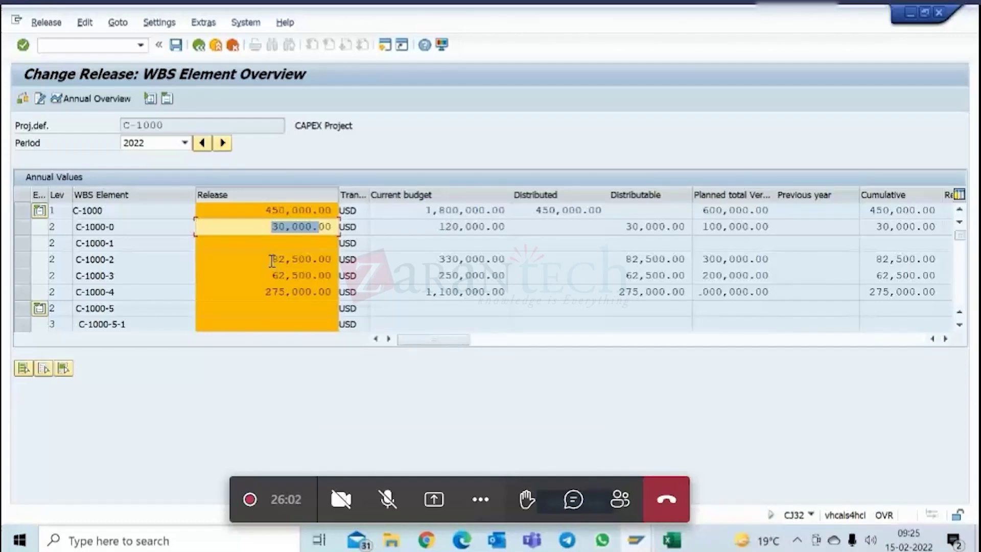
drag(272, 259, 330, 258)
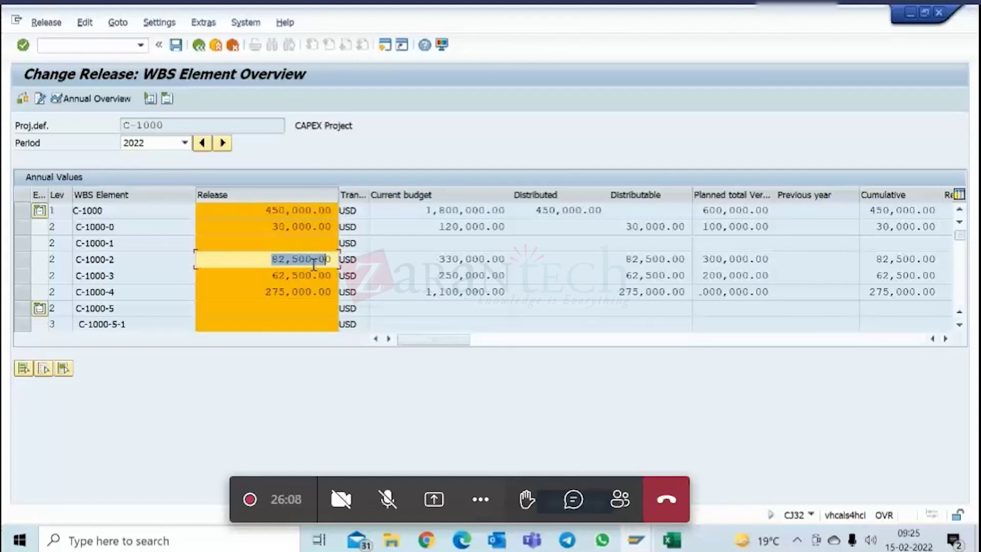
click(271, 275)
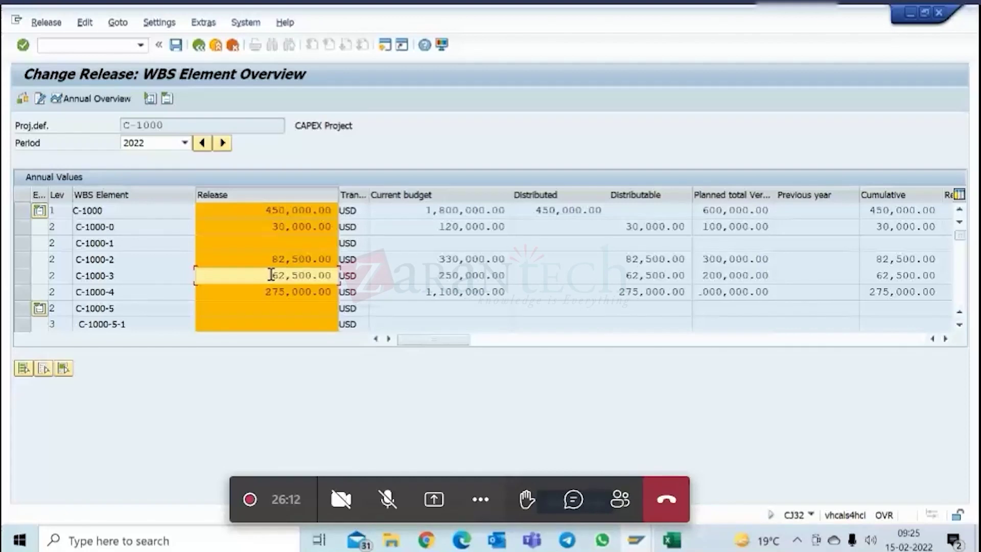
click(282, 259)
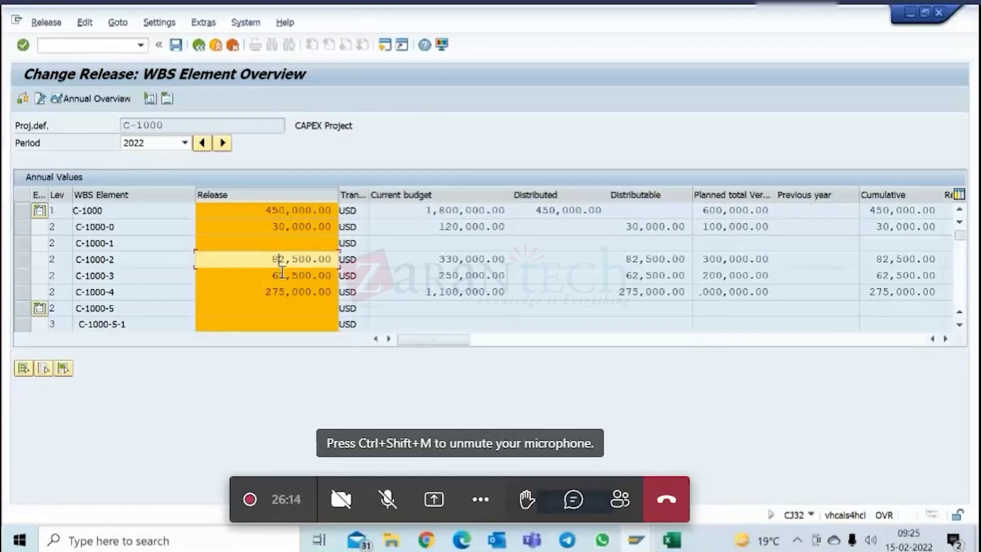
double_click(307, 210)
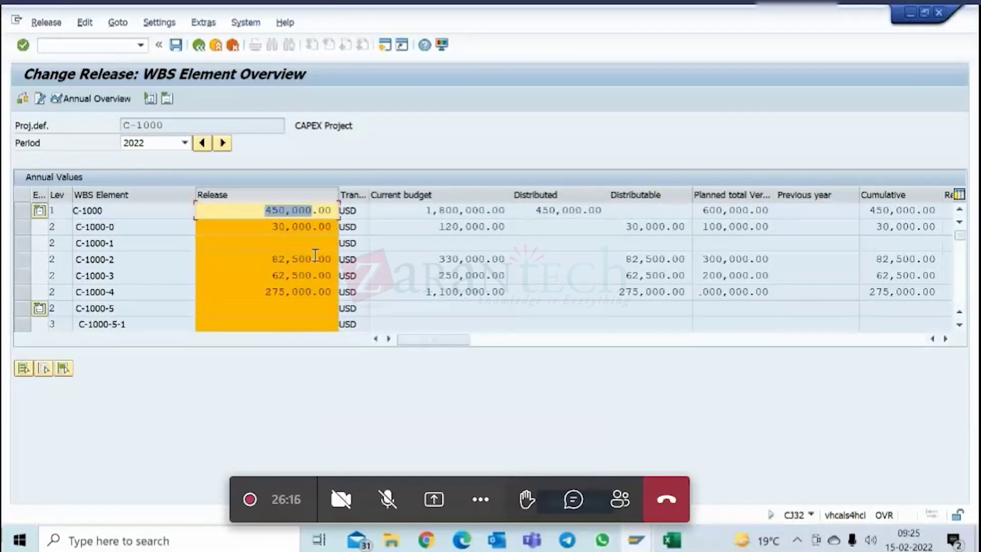
drag(536, 210, 600, 211)
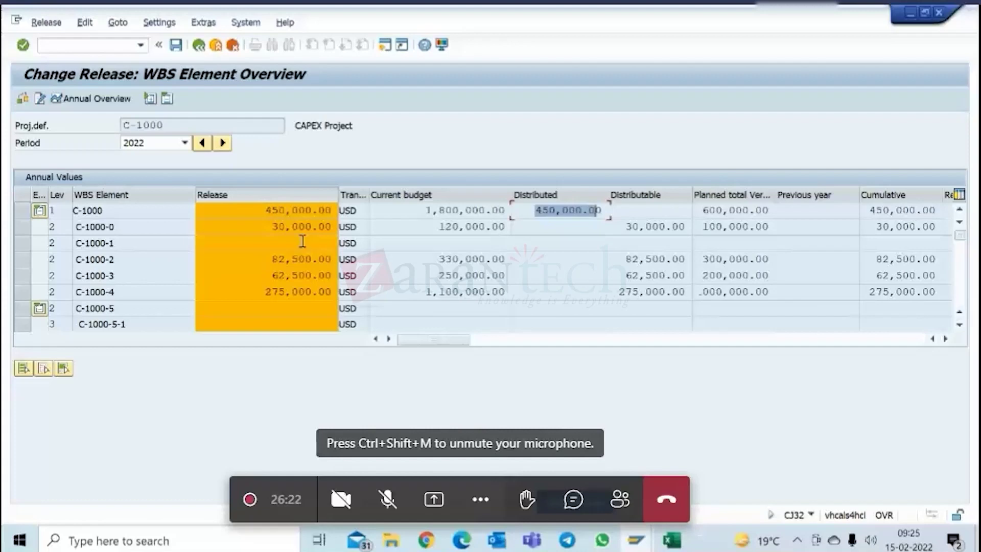
- Examine the Release and Distributable values of C-1000-0 in the 2022 release overview
click(294, 227)
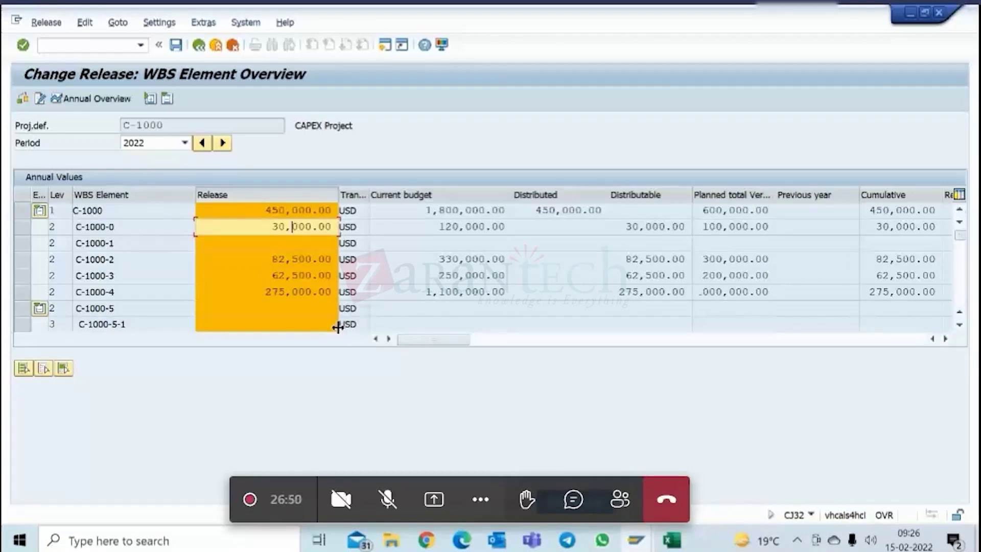
click(23, 243)
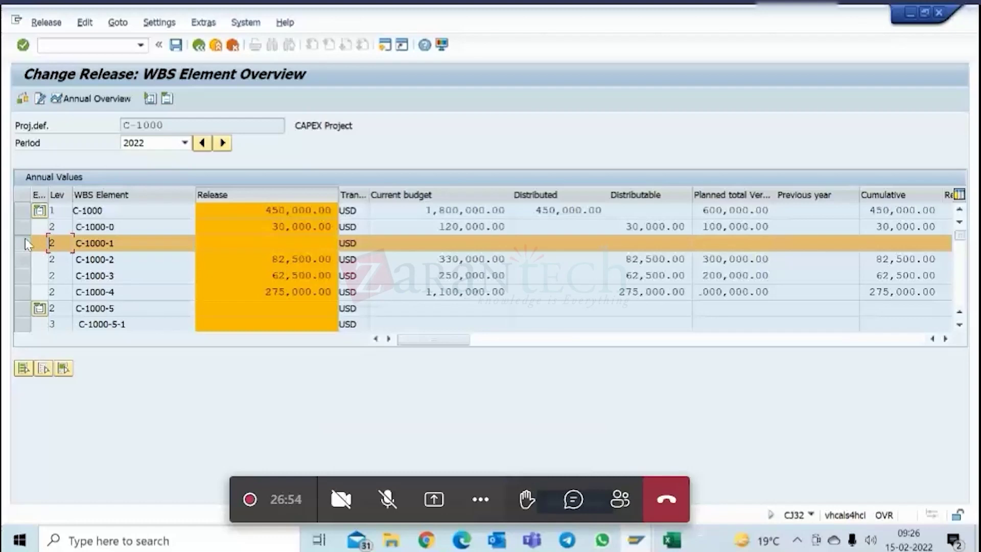
click(148, 228)
drag(616, 227, 677, 233)
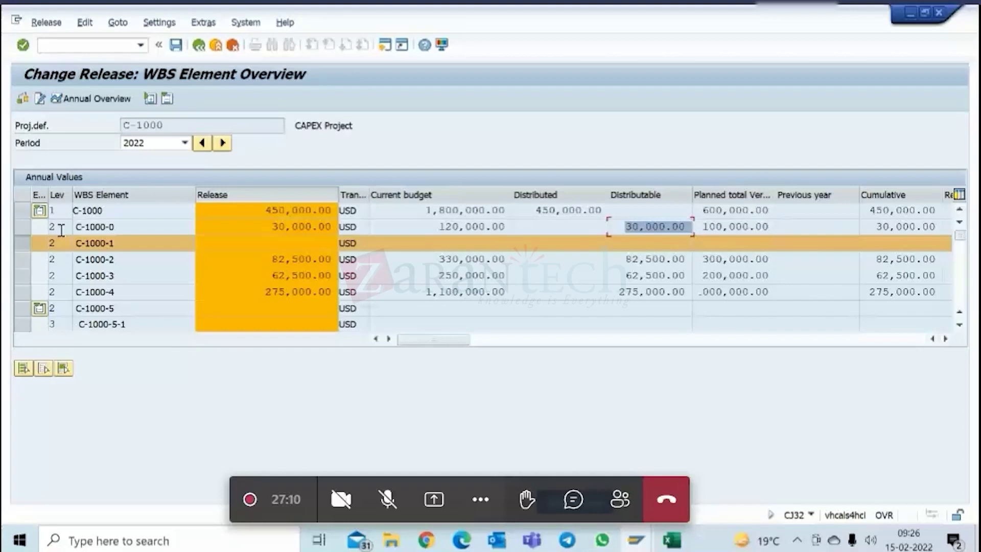
click(23, 241)
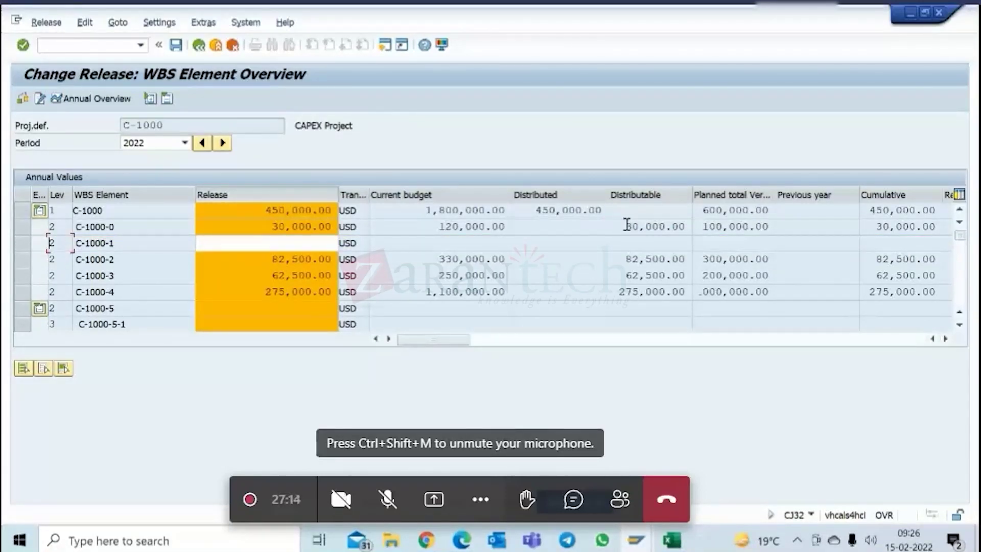
drag(625, 226, 685, 226)
click(687, 226)
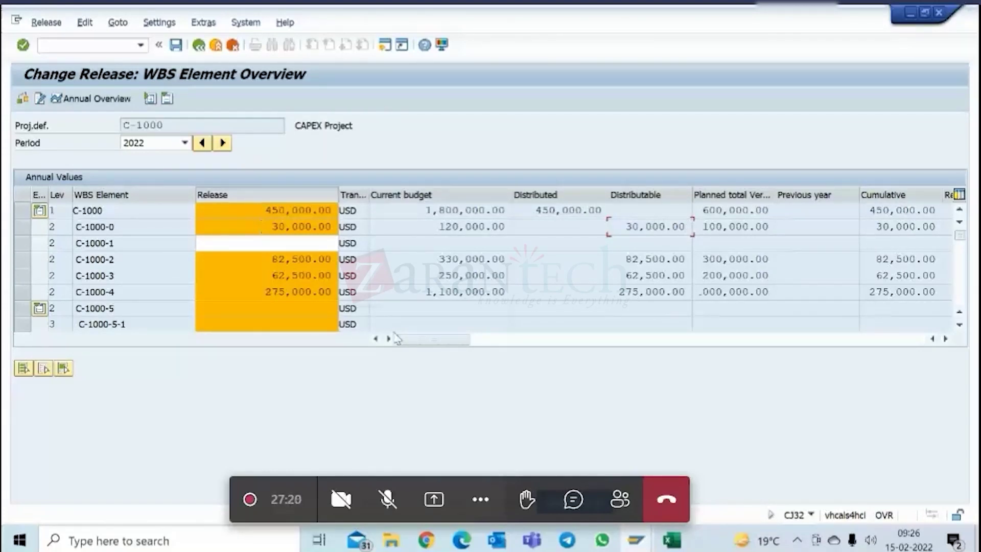
- Switch to the original budget display session and check the Release column of the WBS elements
click(645, 540)
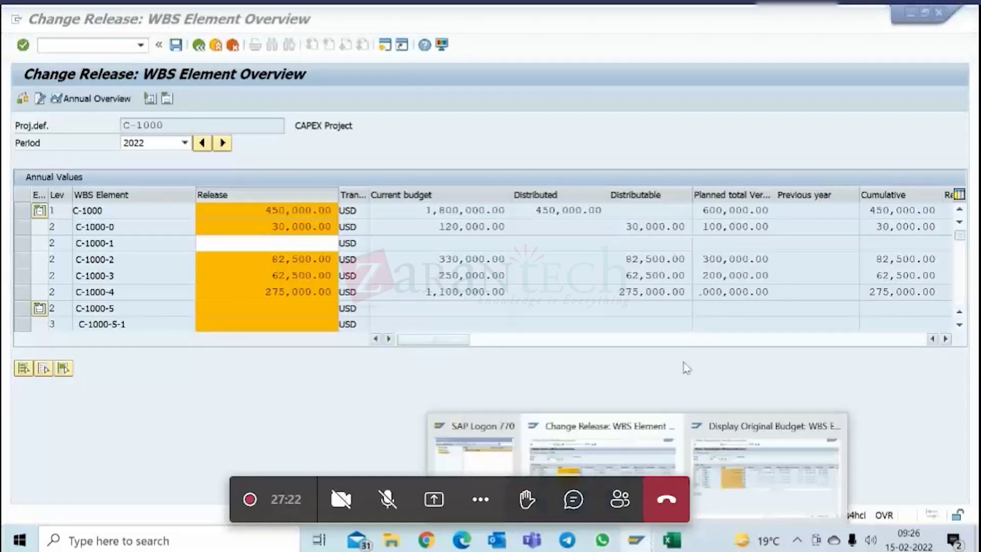
click(743, 462)
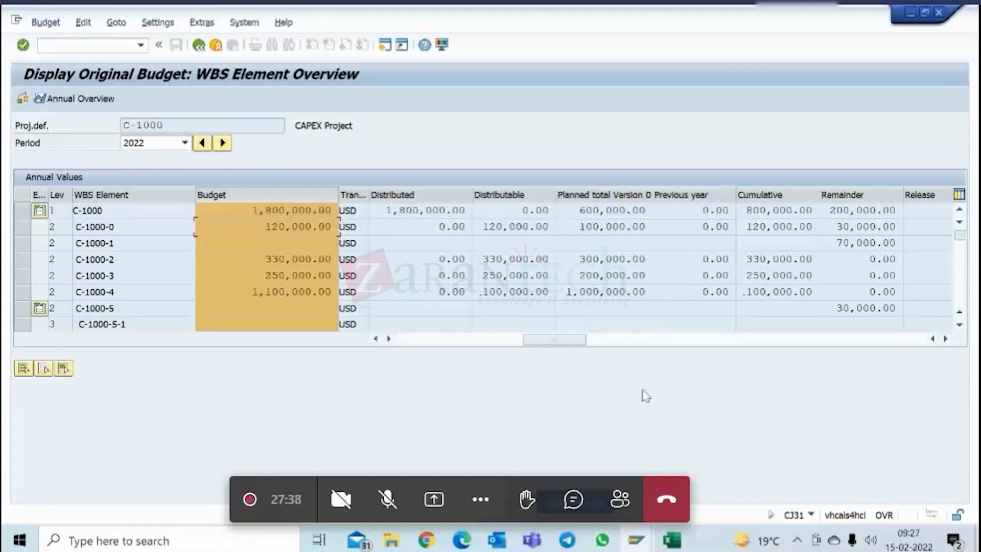
mouse_move(642, 546)
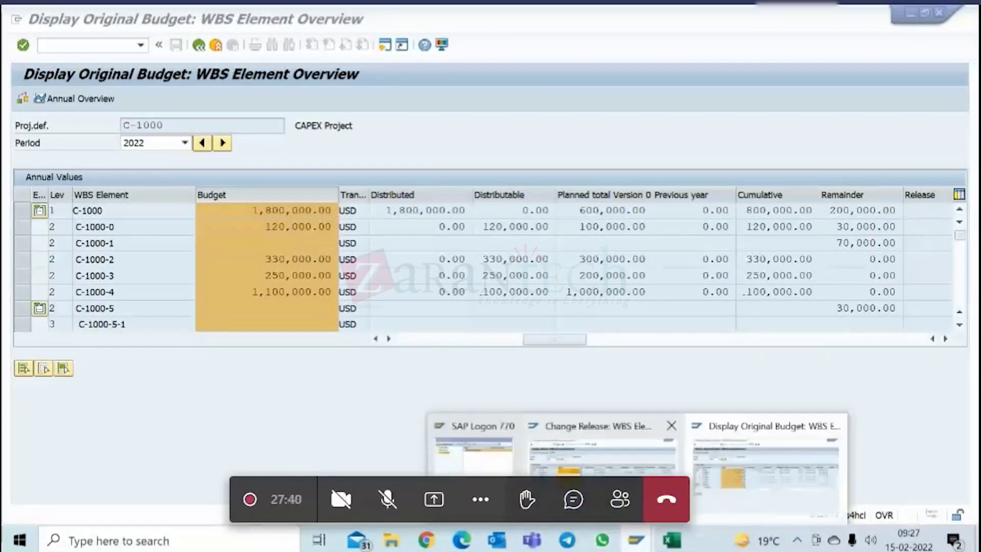
click(613, 455)
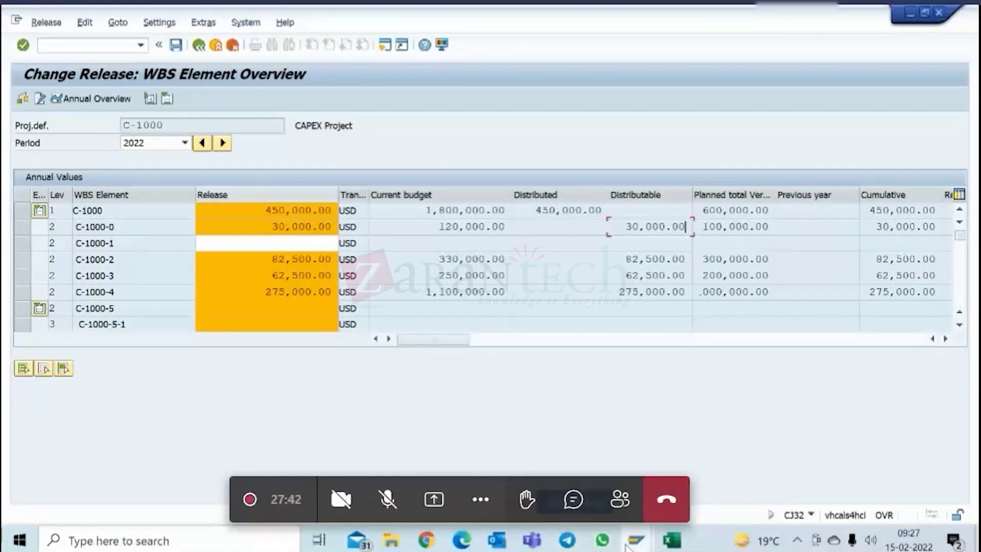
mouse_move(636, 541)
click(805, 429)
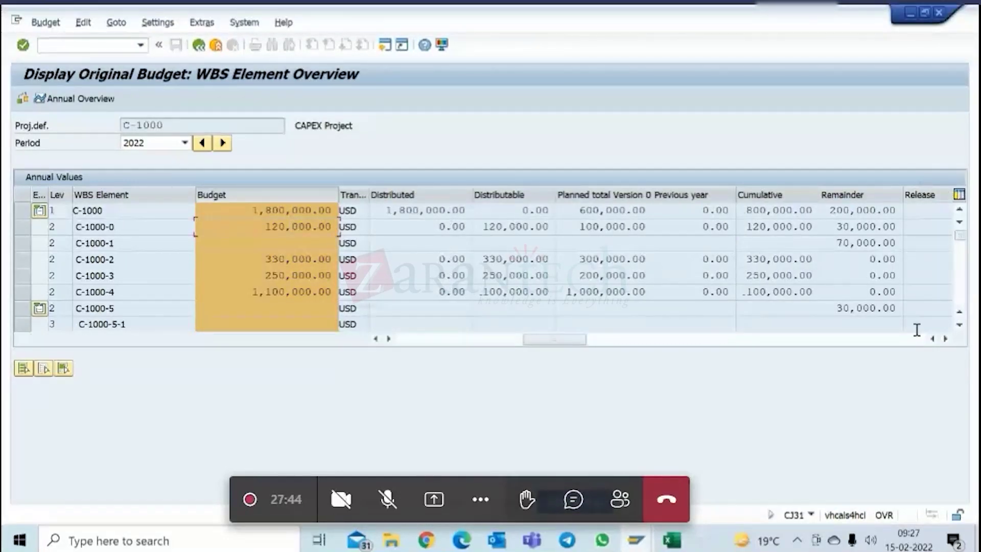
click(945, 339)
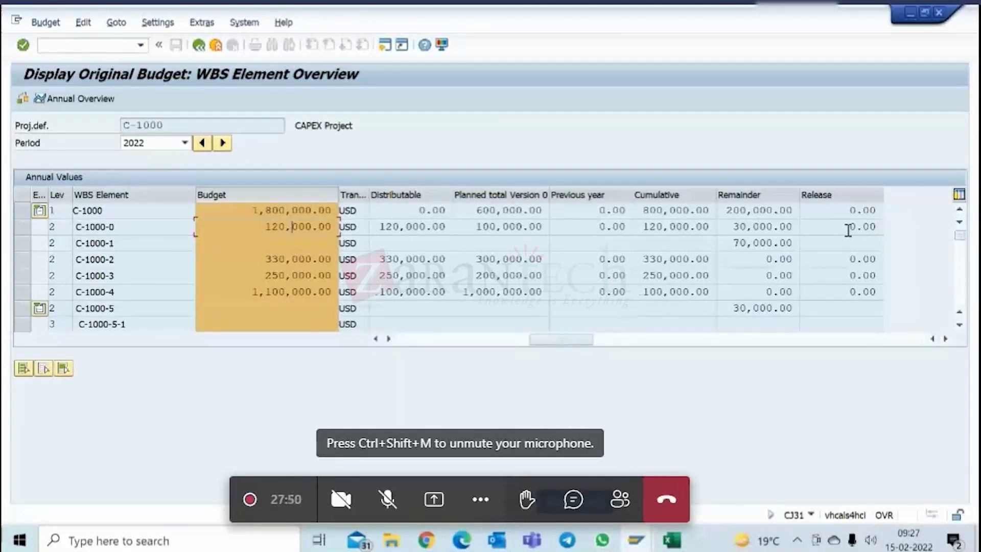
- Examine the Distributed and Distributable columns of the 2022 original budget
drag(539, 339, 406, 344)
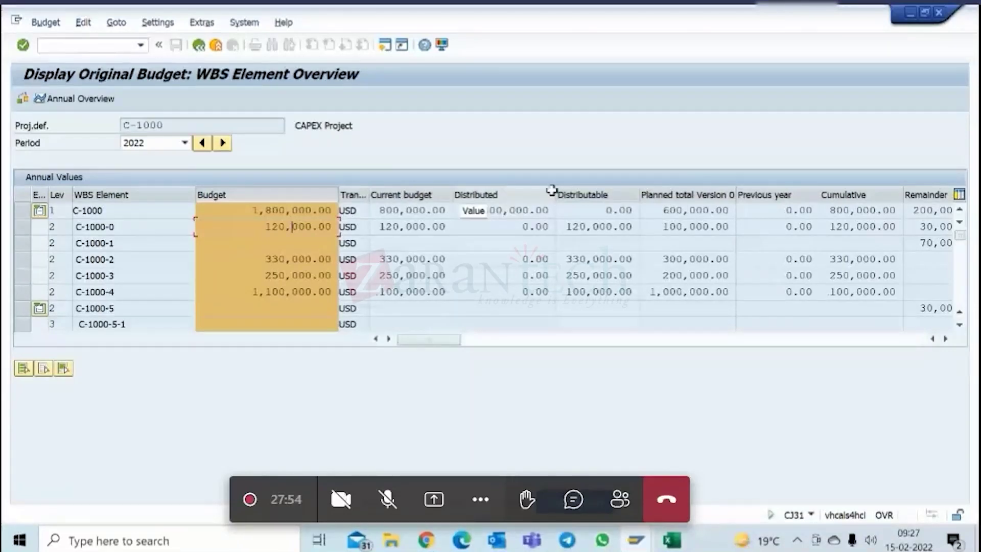
click(547, 210)
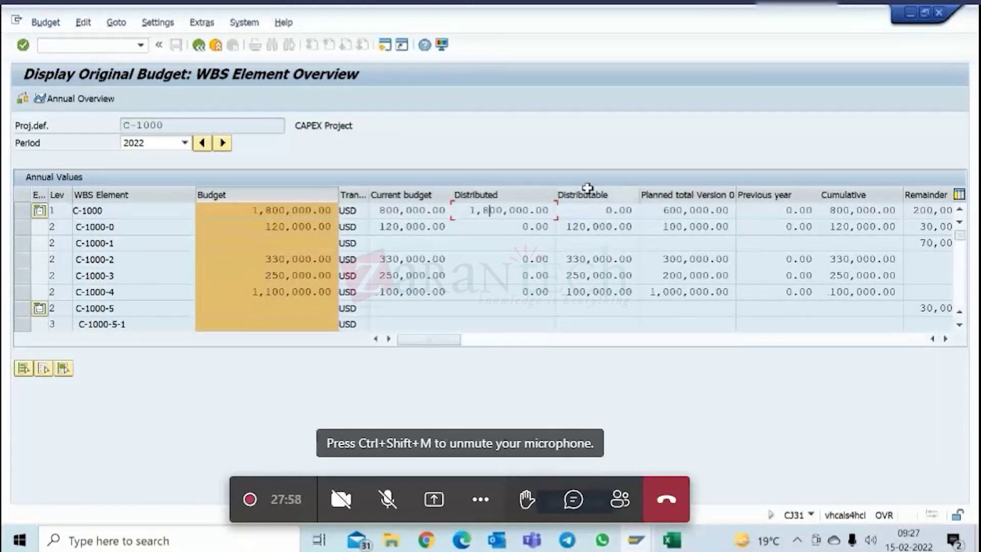
click(513, 190)
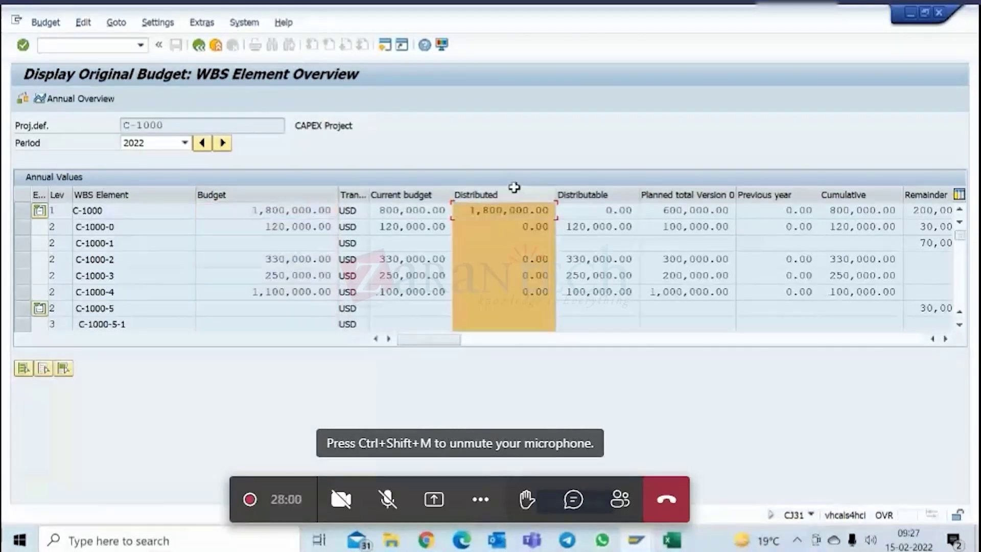
click(592, 191)
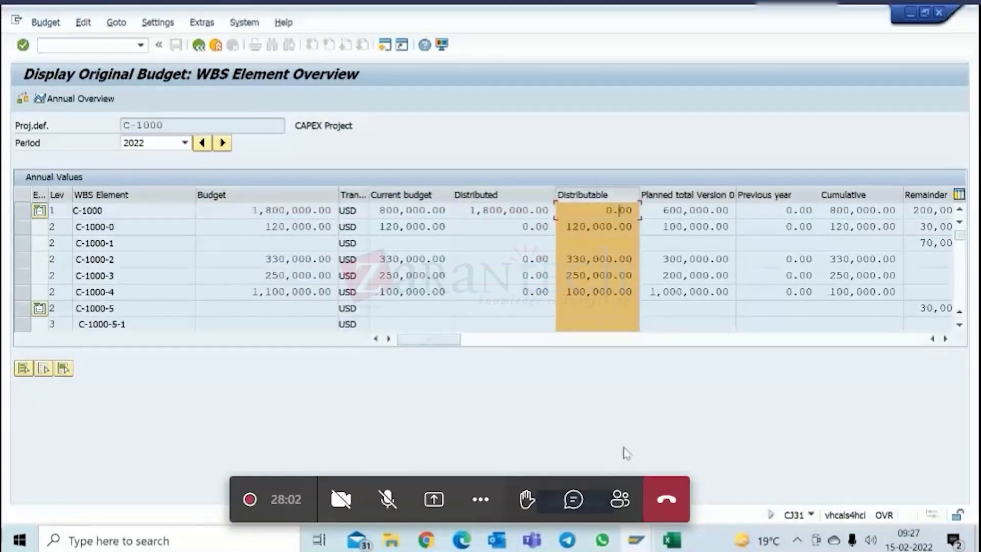
- Compare the C-1000-0 row of the original budget, through its Release column, with the budget release session, ending in the release session
mouse_move(636, 540)
click(596, 440)
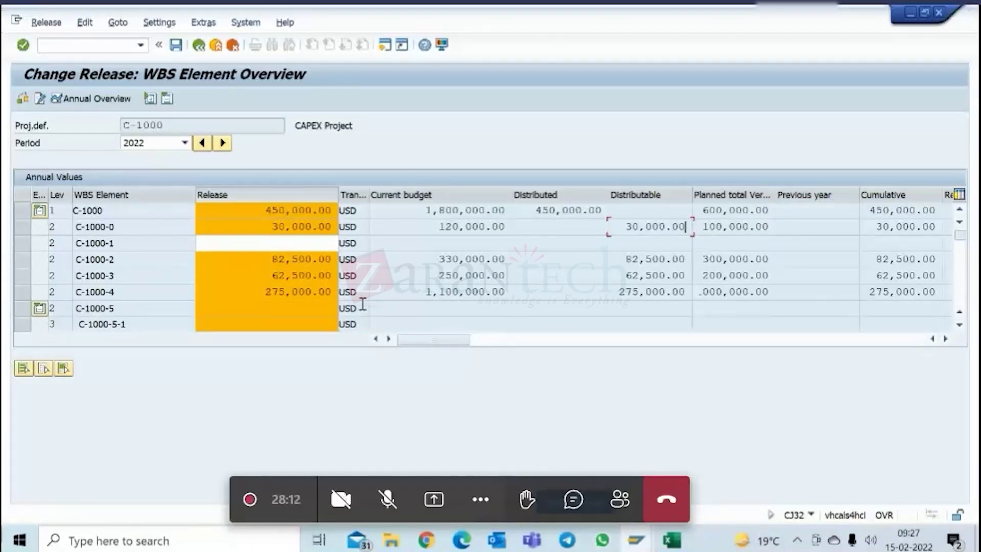
mouse_move(636, 540)
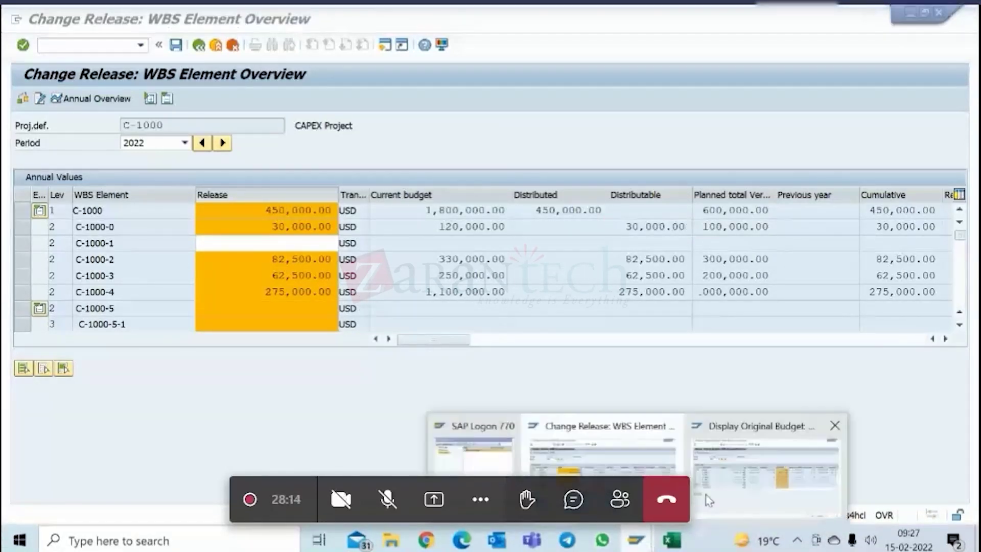
click(699, 446)
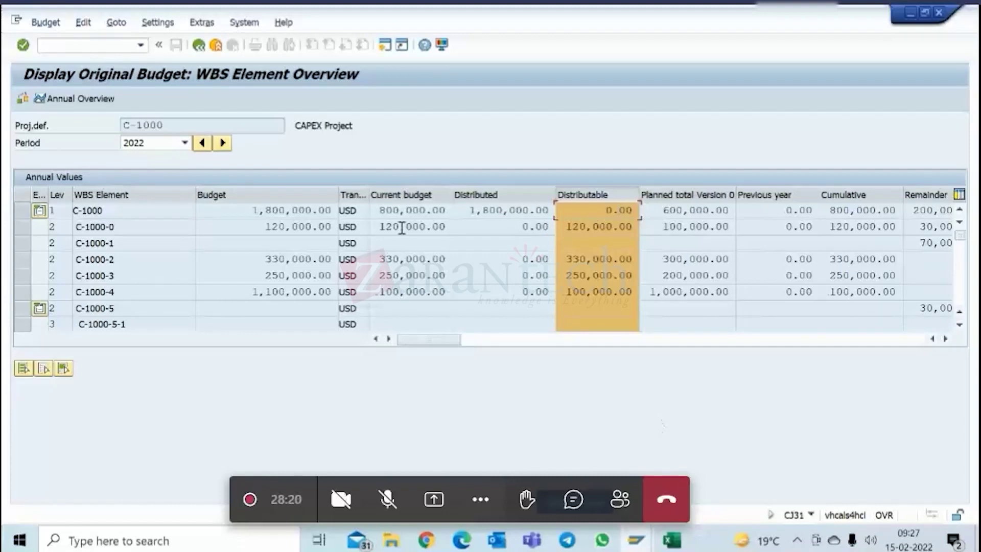
click(18, 226)
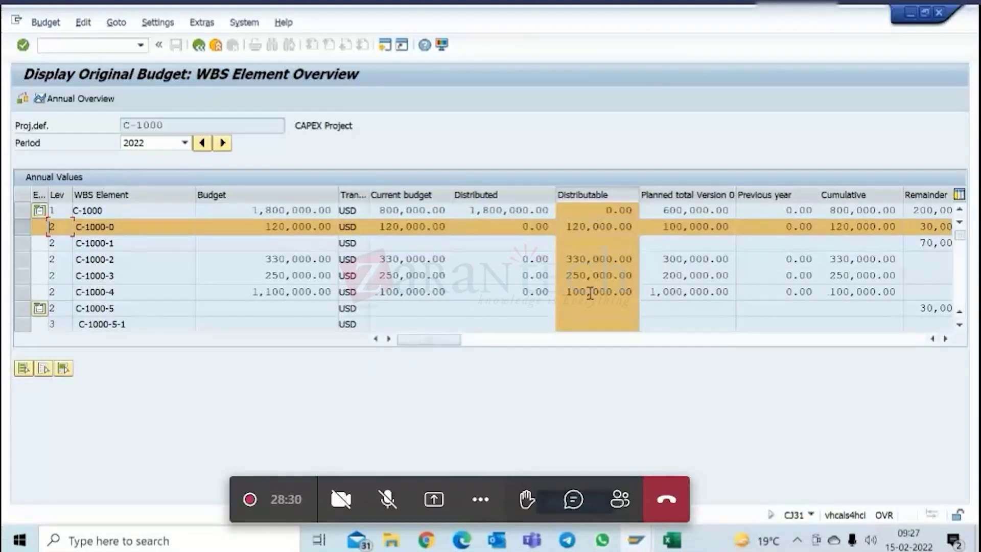
click(945, 338)
click(945, 338)
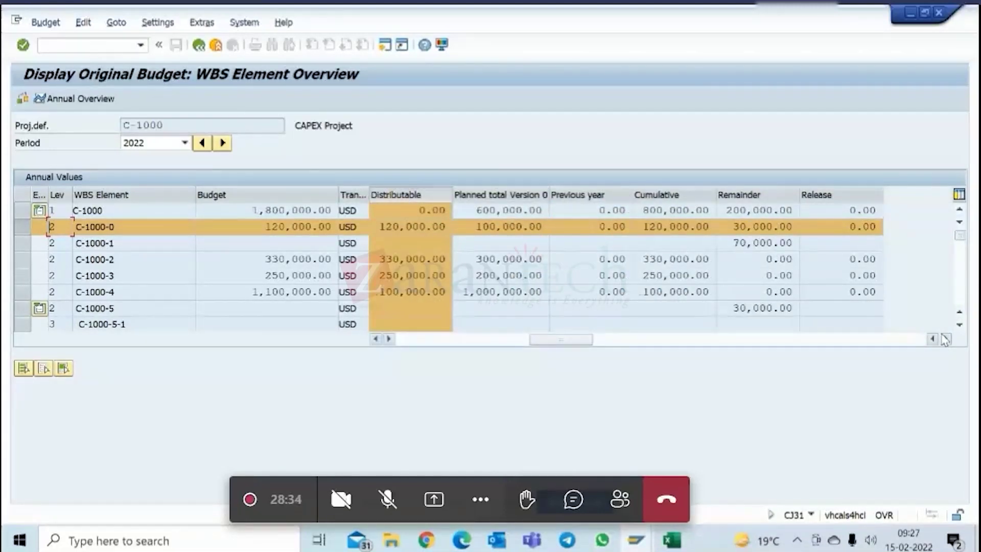
mouse_move(644, 543)
click(608, 449)
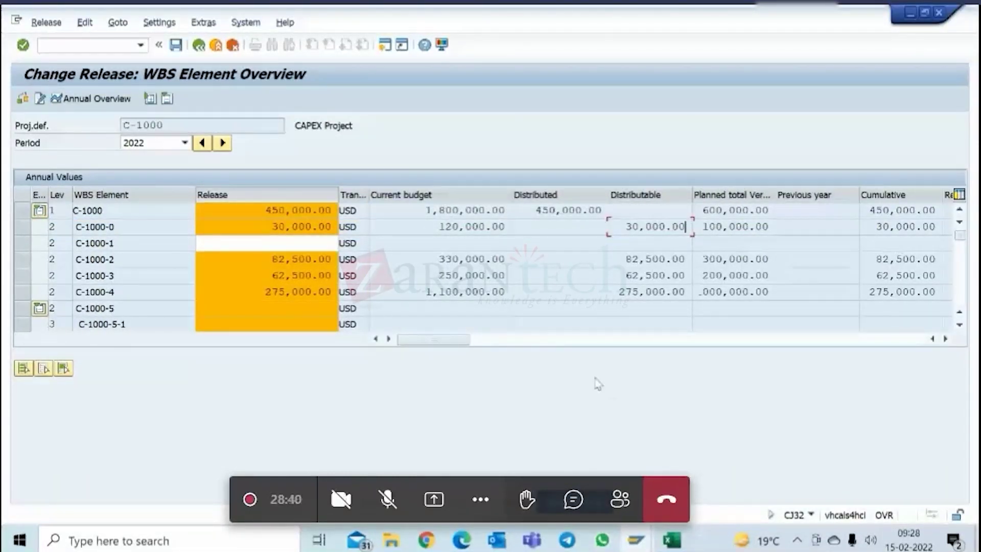
- Examine the Release and Current budget values of C-1000-0, then the Distributed column of the 2022 original budget
click(268, 232)
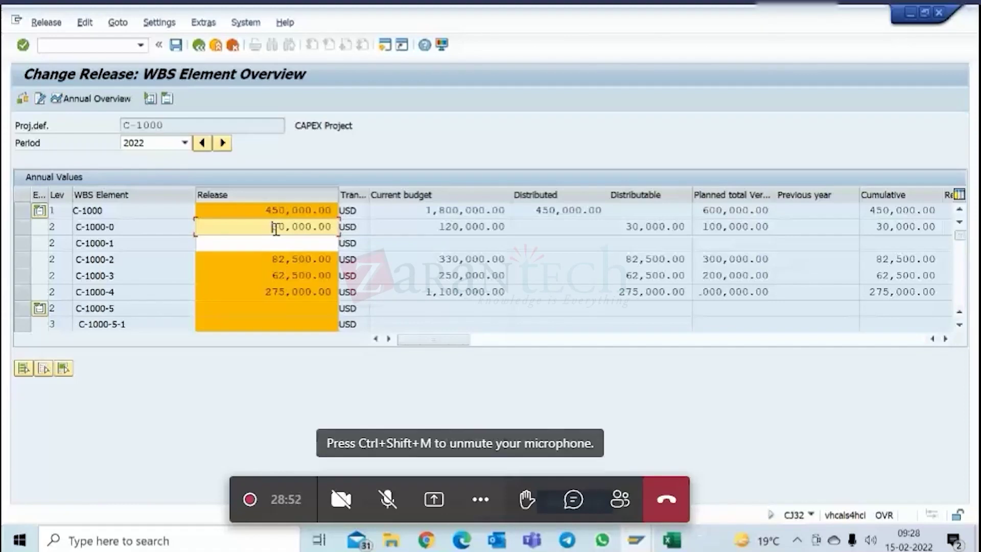
drag(270, 225, 327, 226)
click(447, 224)
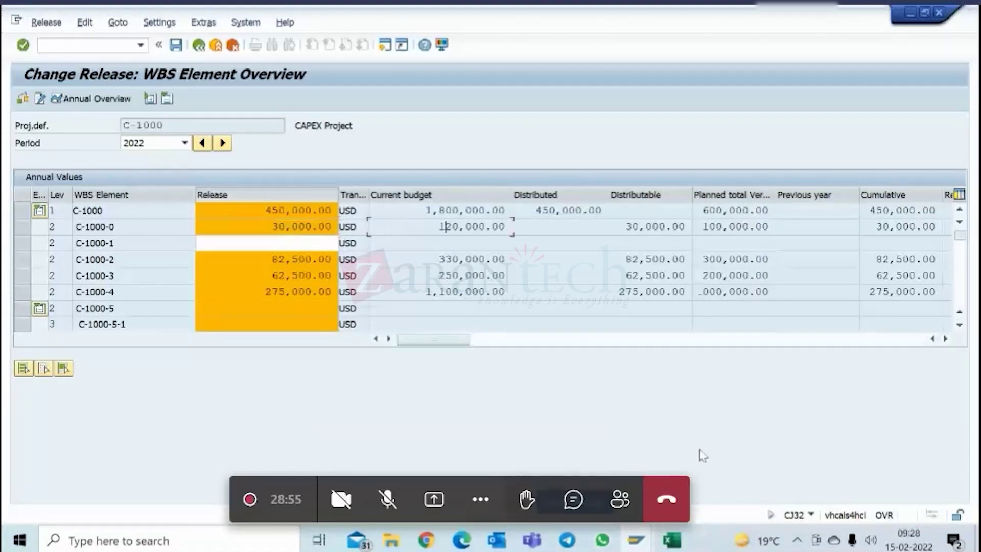
click(641, 540)
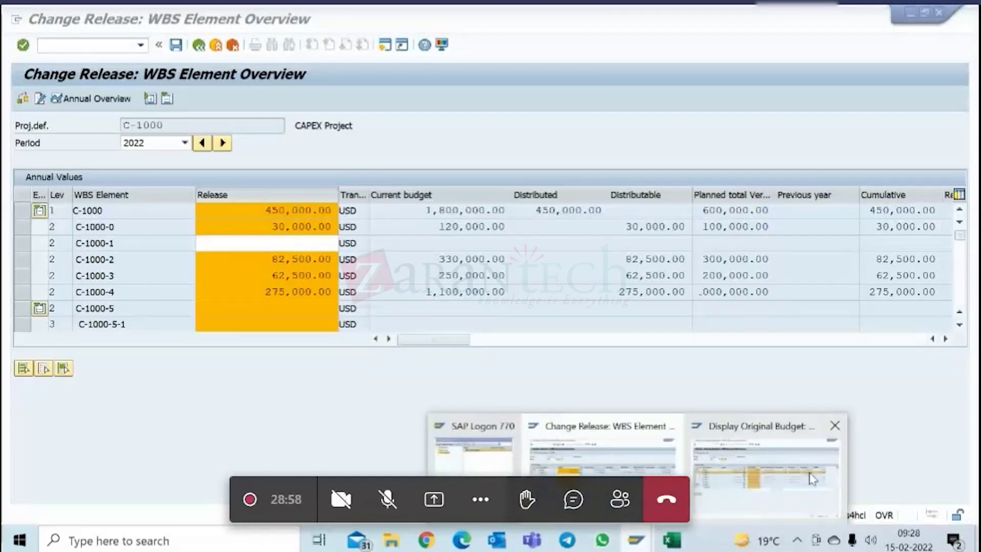
click(764, 464)
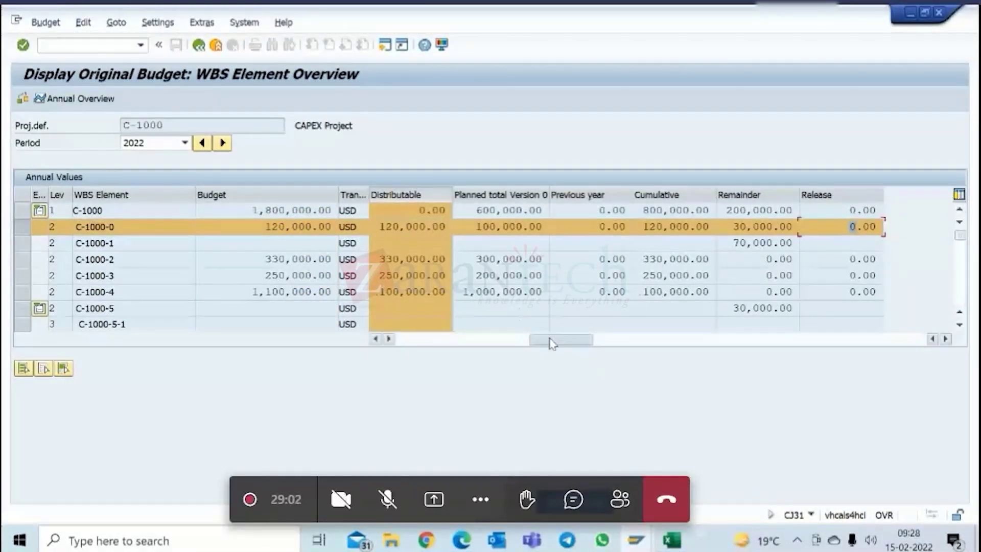
drag(562, 339, 432, 339)
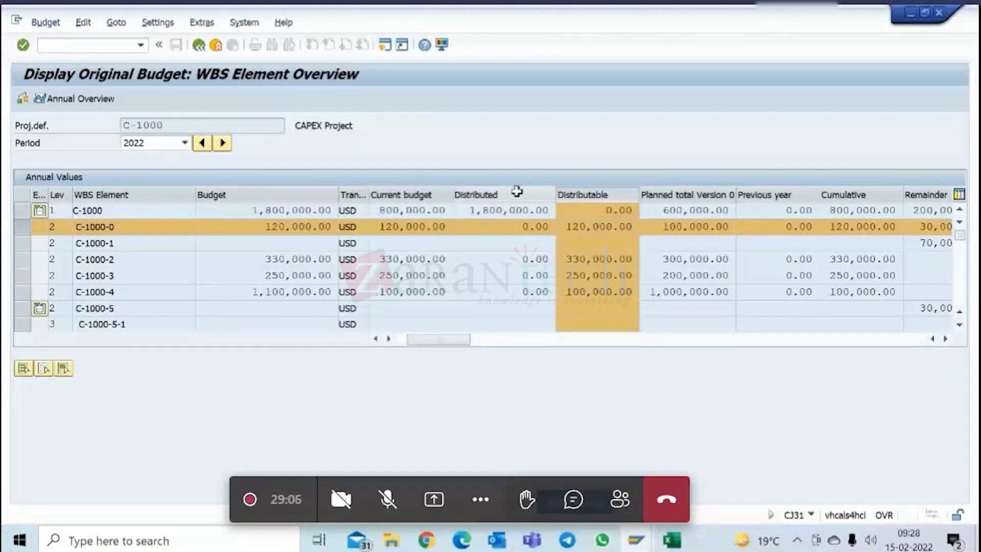
click(534, 194)
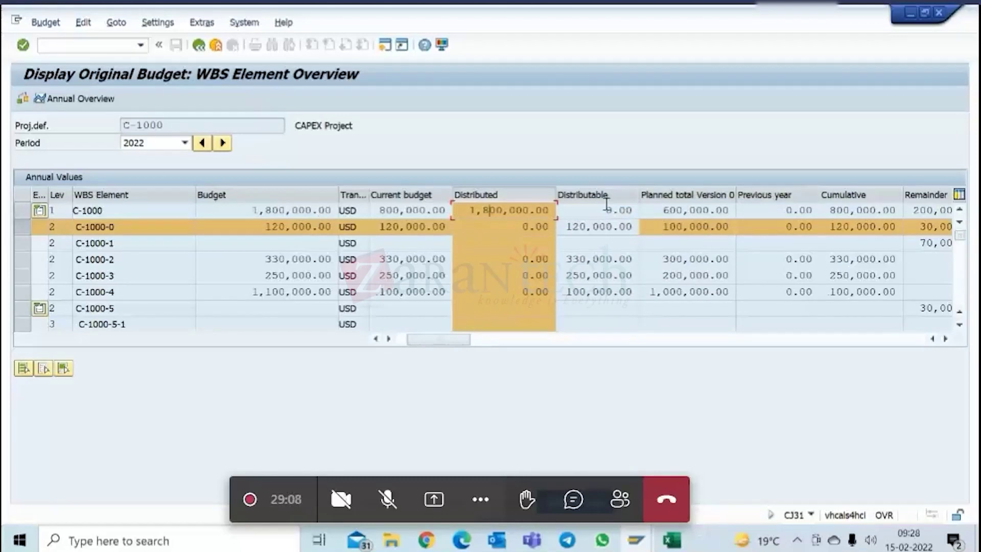
- Return to the release session and save the 2022 budget release of project C-1000
click(636, 540)
click(603, 457)
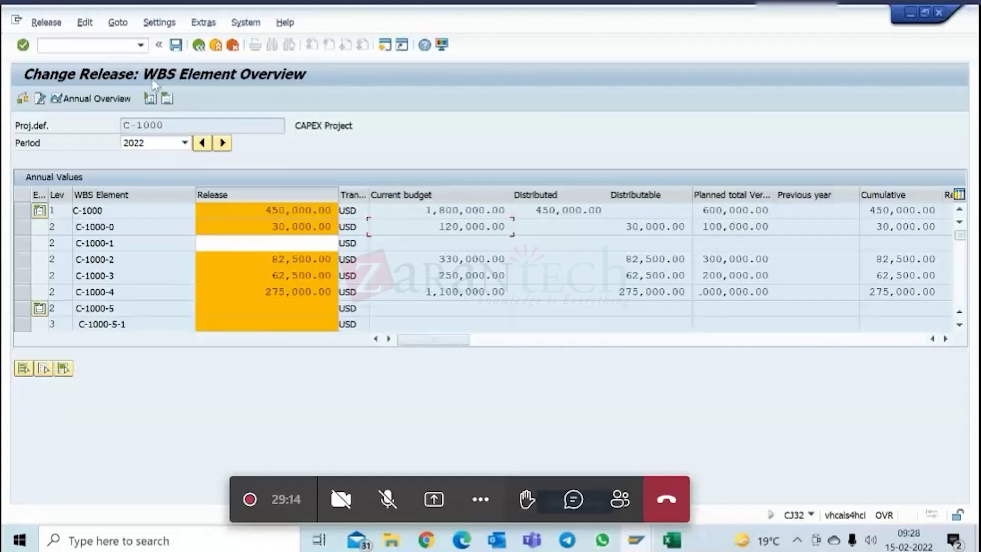
click(176, 46)
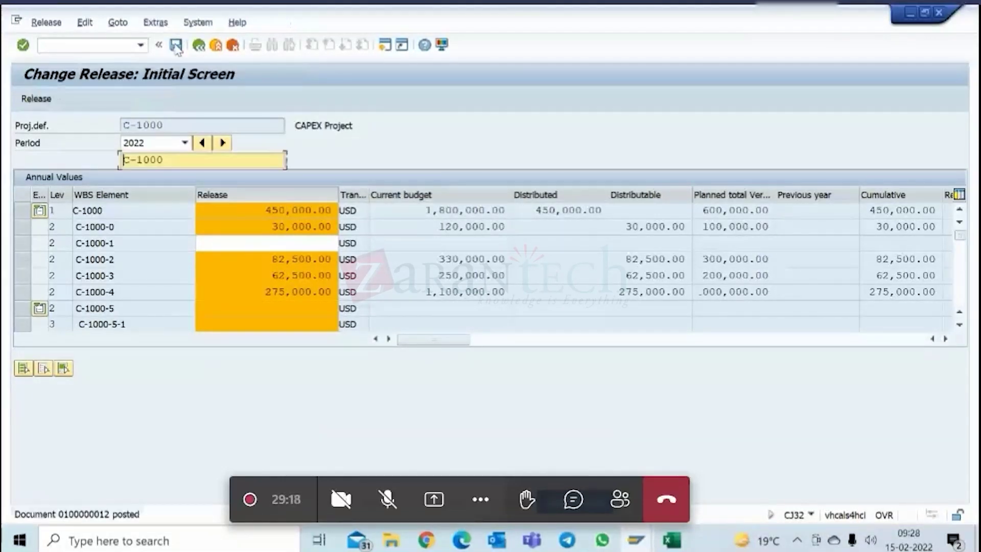
- Open an additional session from the original budget display and run CJ31 for project C-1000
click(635, 540)
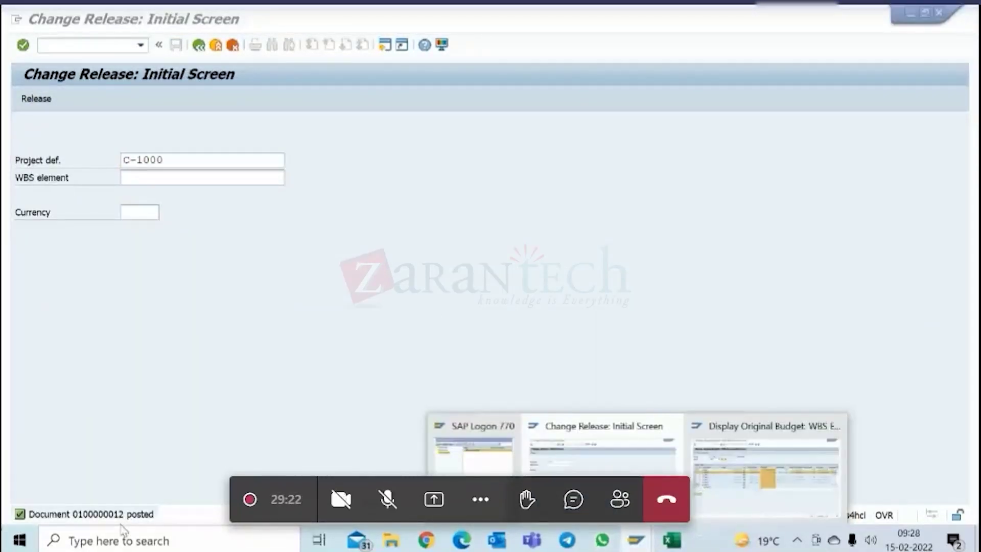
click(764, 459)
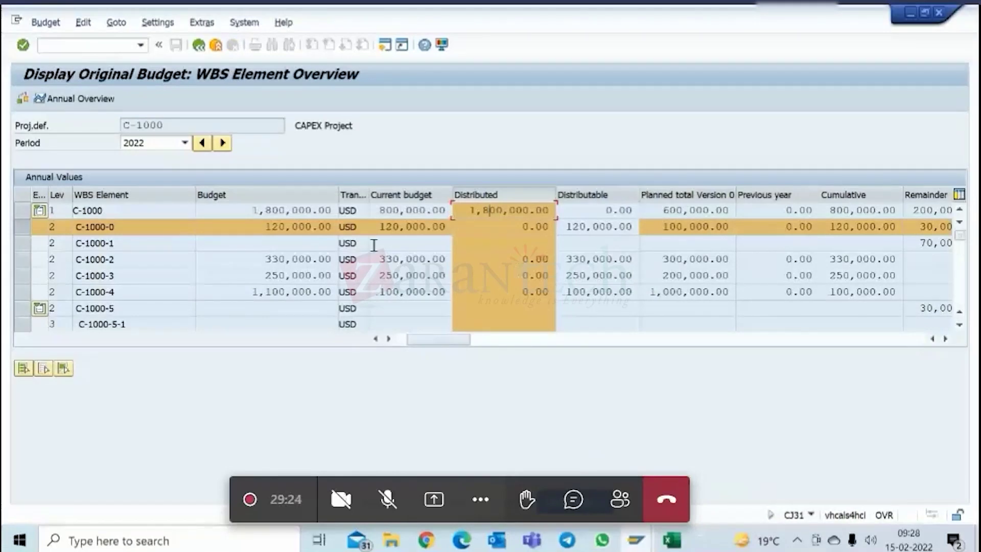
click(384, 46)
text(cj31)
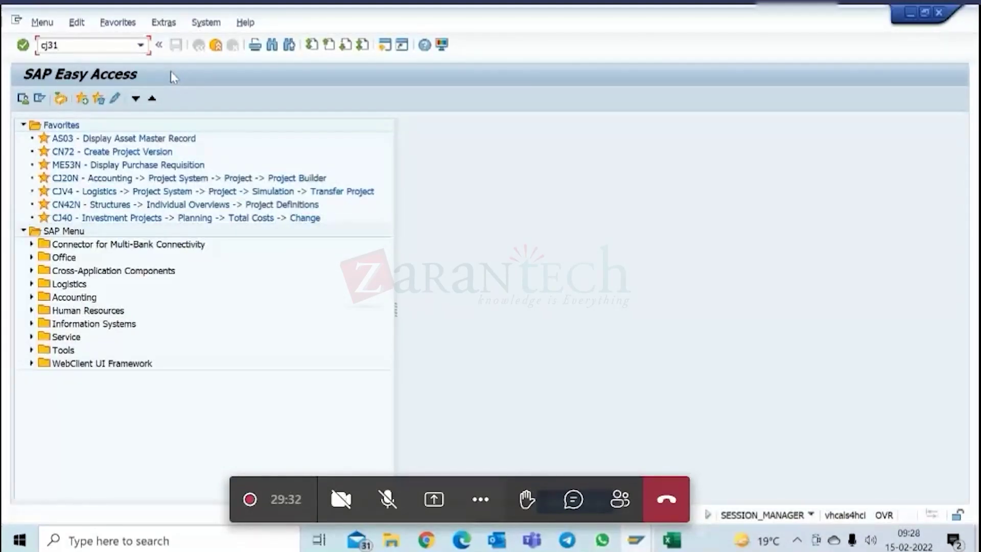
key(Return)
key(Return)
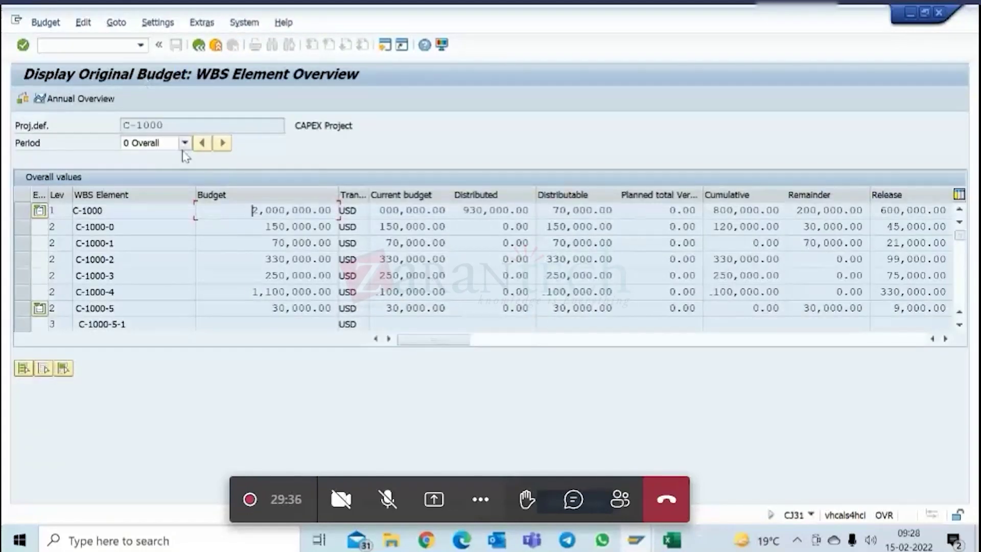
- Show the 2022 annual values through the Release column and widen the Distributed column
click(184, 143)
click(143, 218)
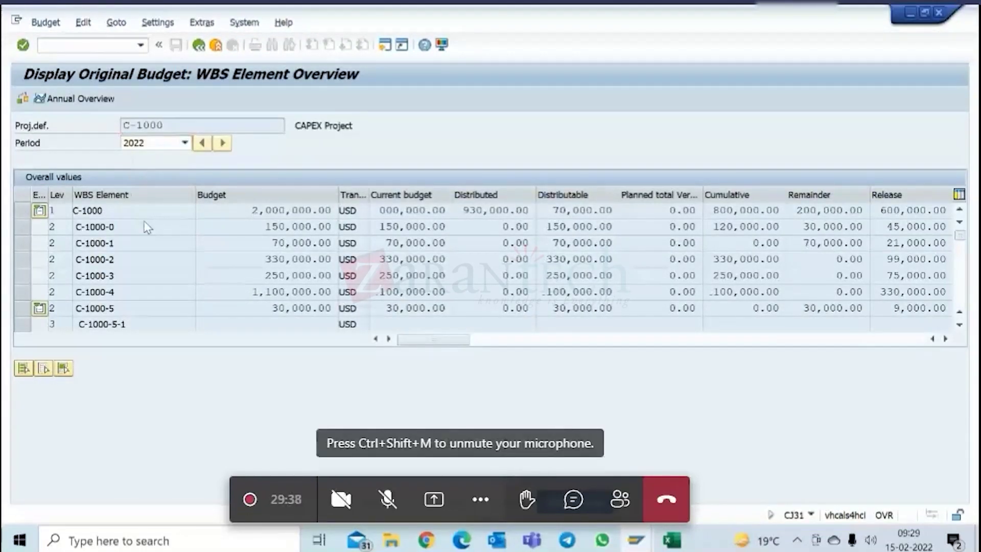
drag(439, 340, 690, 341)
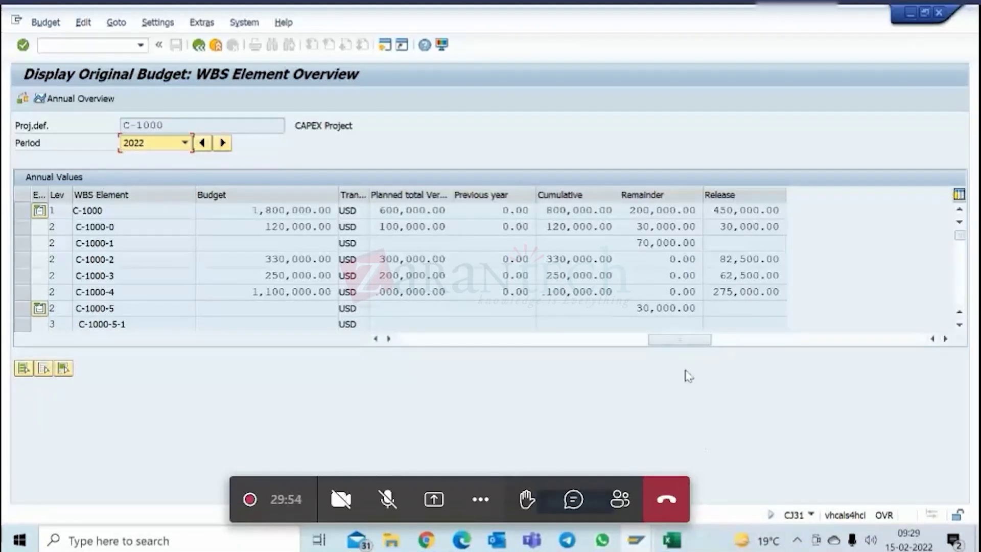
drag(688, 346, 409, 342)
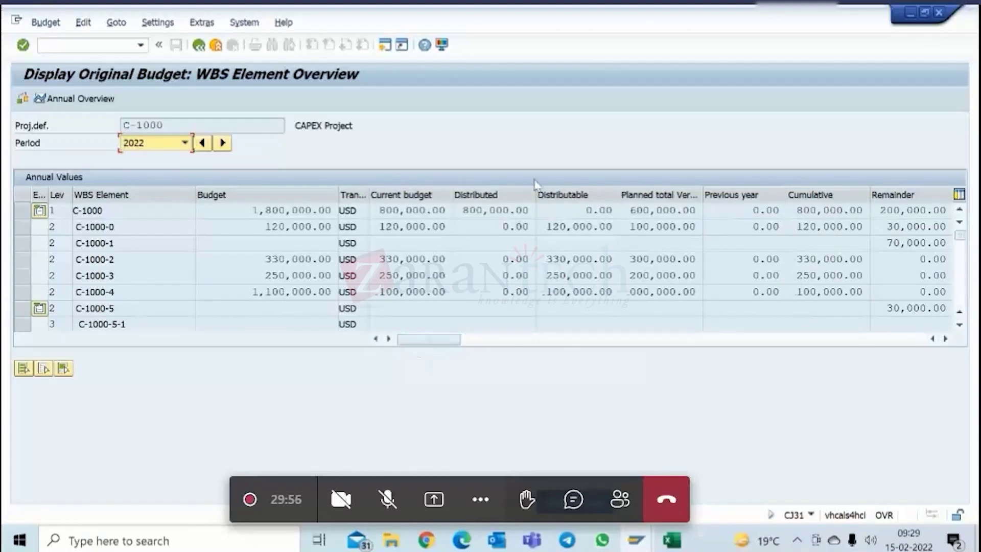
drag(538, 188, 559, 190)
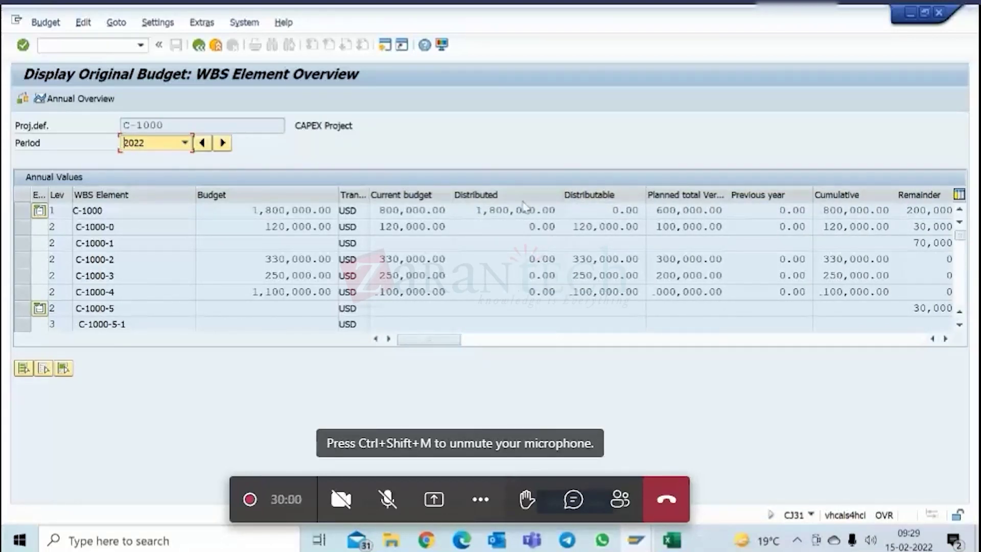
- Switch to the earlier original budget session and examine its Distributed and Budget columns for 2022
click(636, 539)
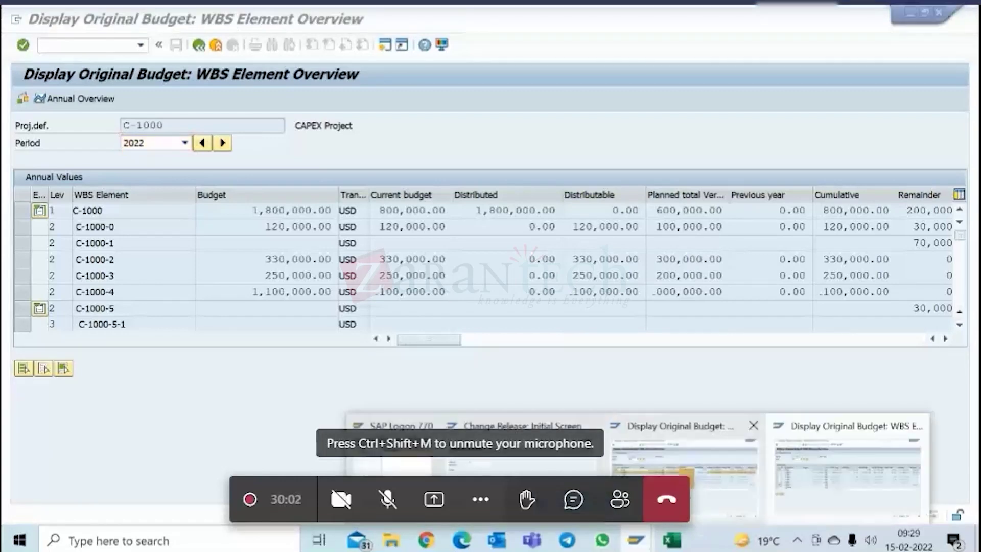
click(712, 478)
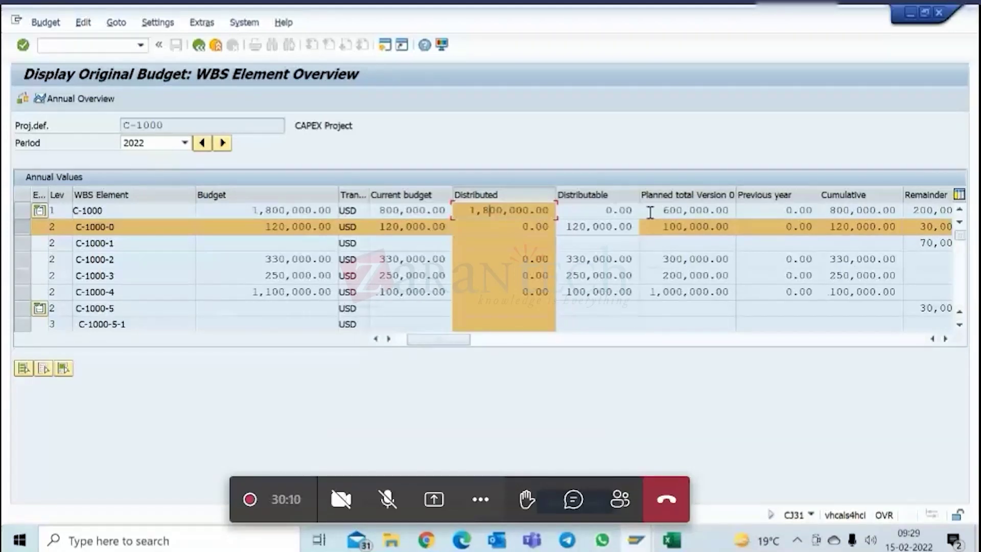
click(566, 227)
click(495, 193)
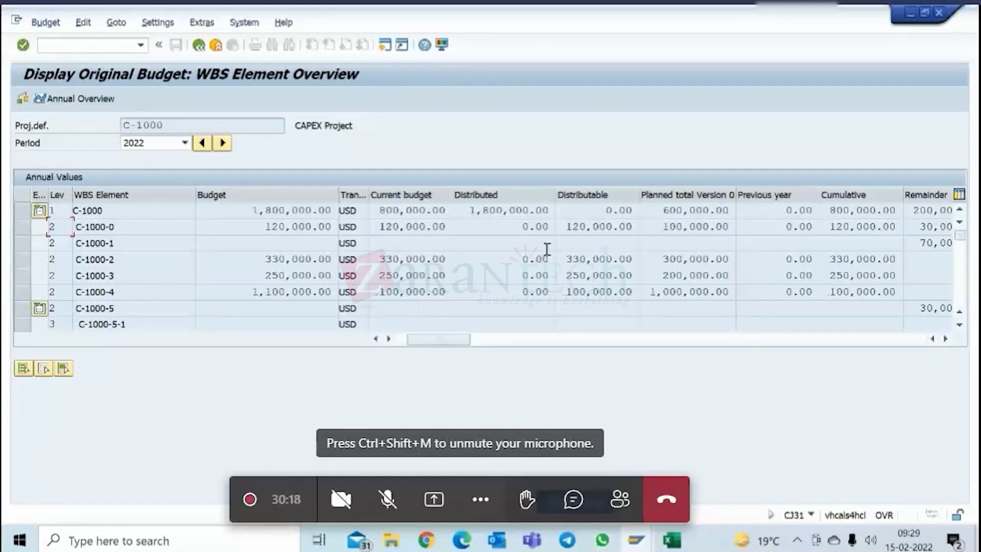
click(502, 211)
click(500, 194)
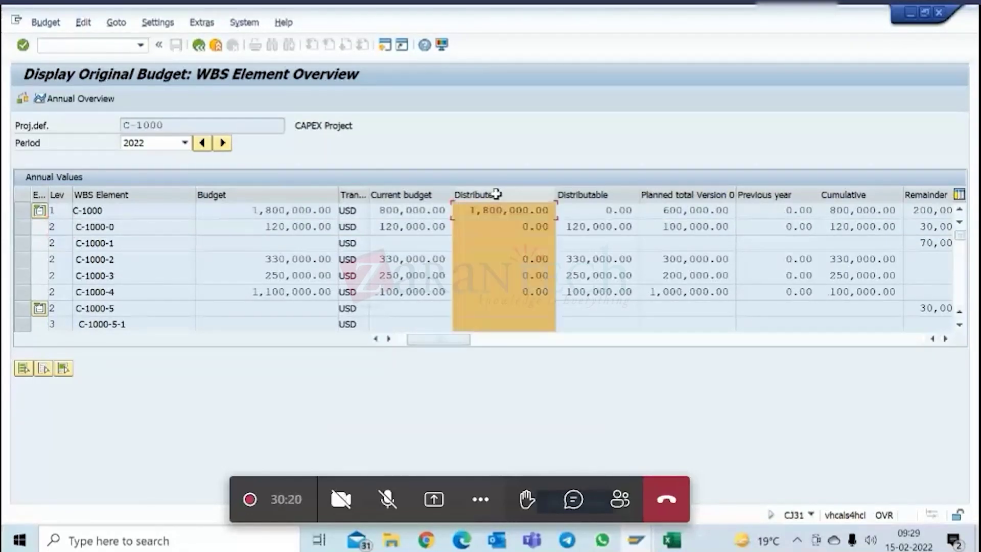
click(284, 195)
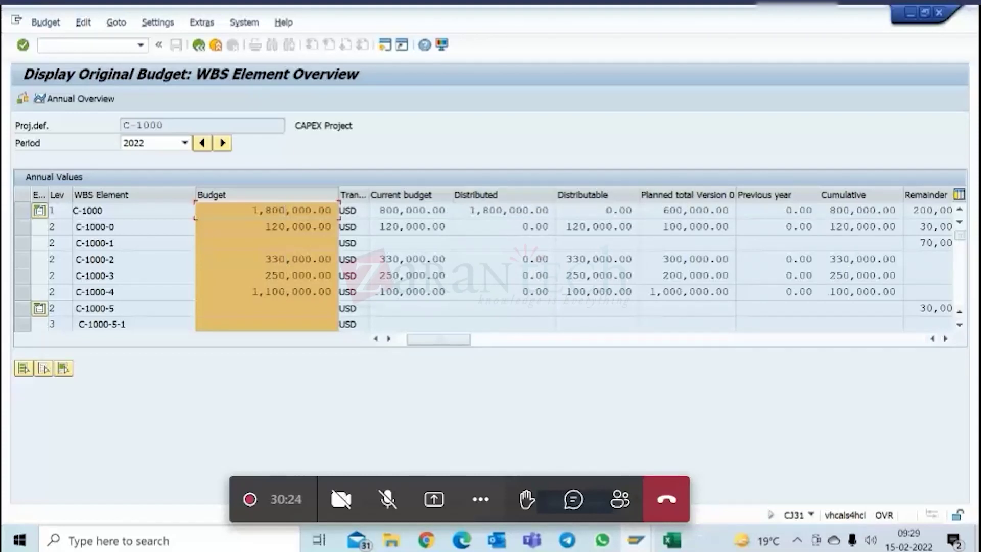
mouse_move(642, 545)
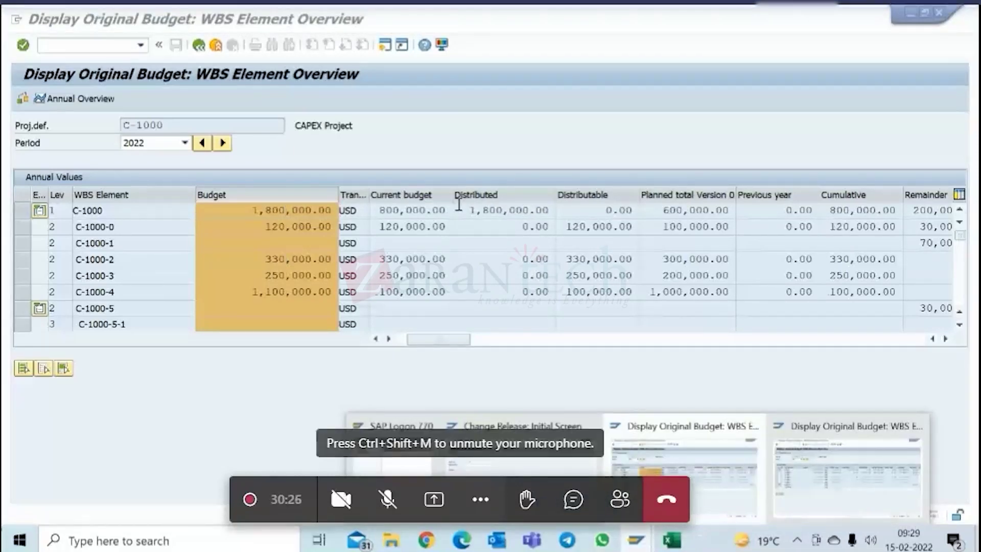
click(685, 463)
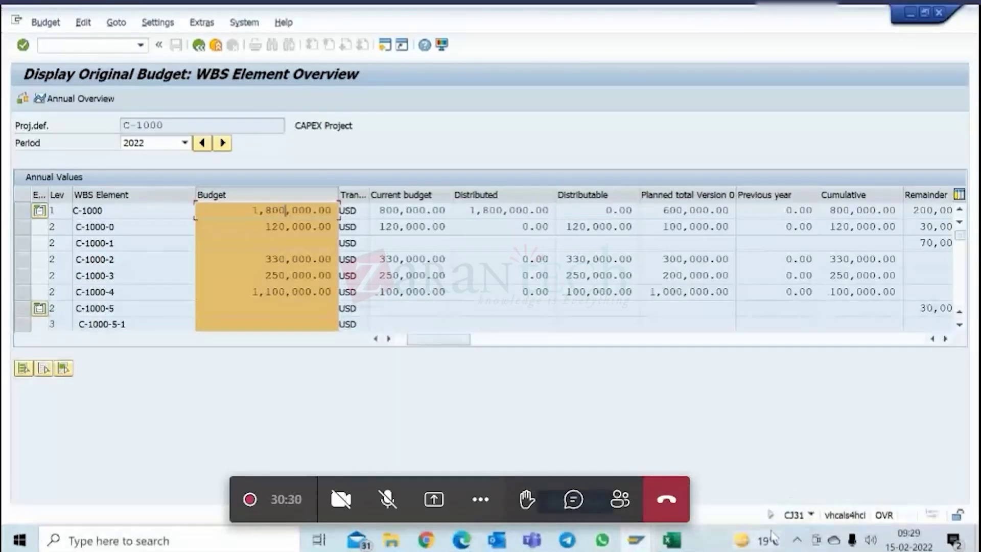
- Reopen the overall release values of project C-1000 in the release session and widen the Current budget column
mouse_move(635, 540)
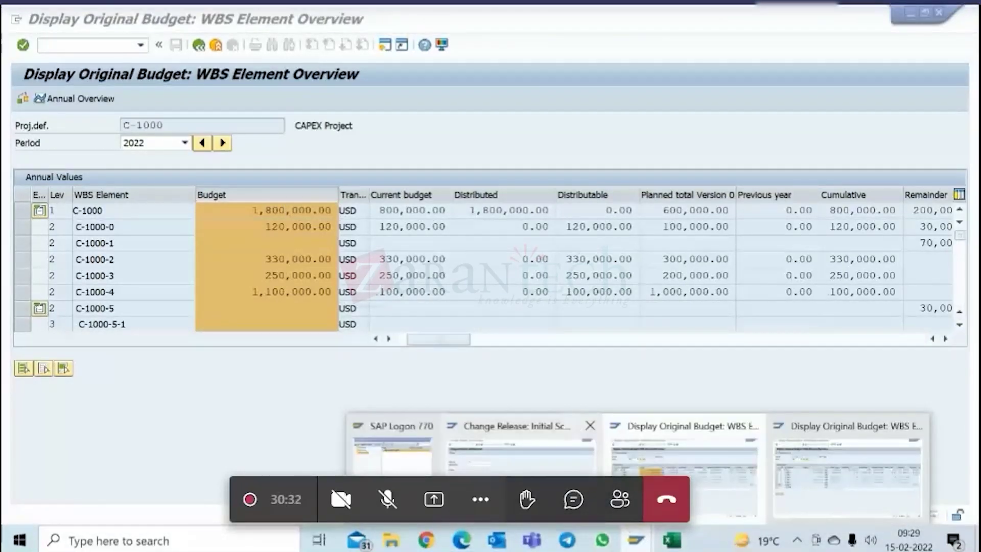
click(536, 450)
key(Return)
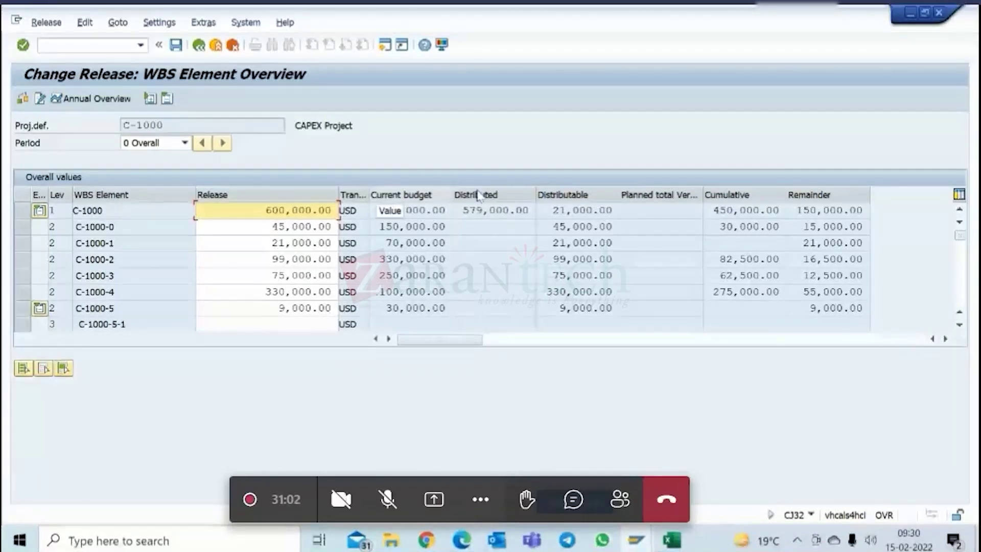
drag(453, 194, 473, 195)
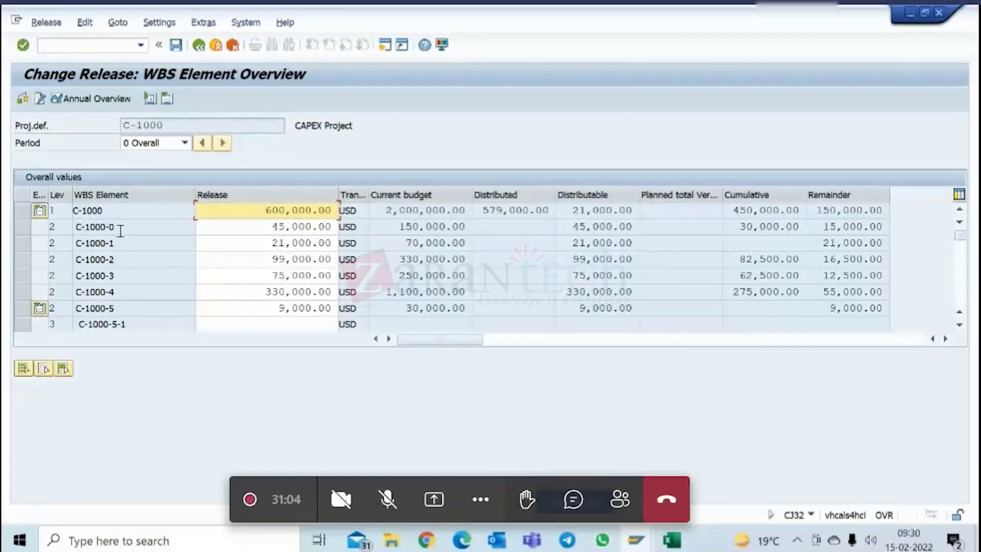
drag(176, 126, 118, 125)
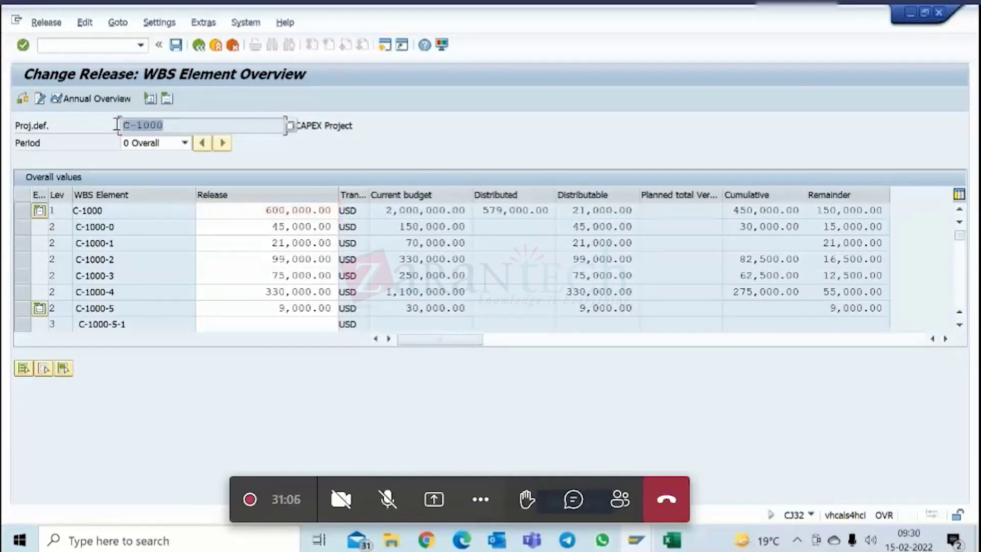
- Compare the 2022 original budget of C-1000-0 with the overall values in the release session
click(636, 540)
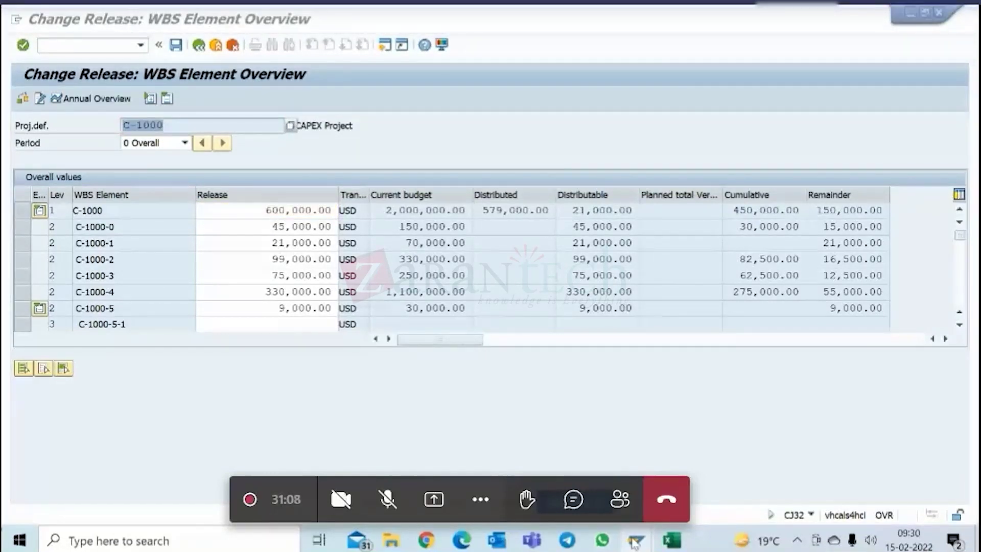
click(698, 457)
drag(186, 125, 121, 124)
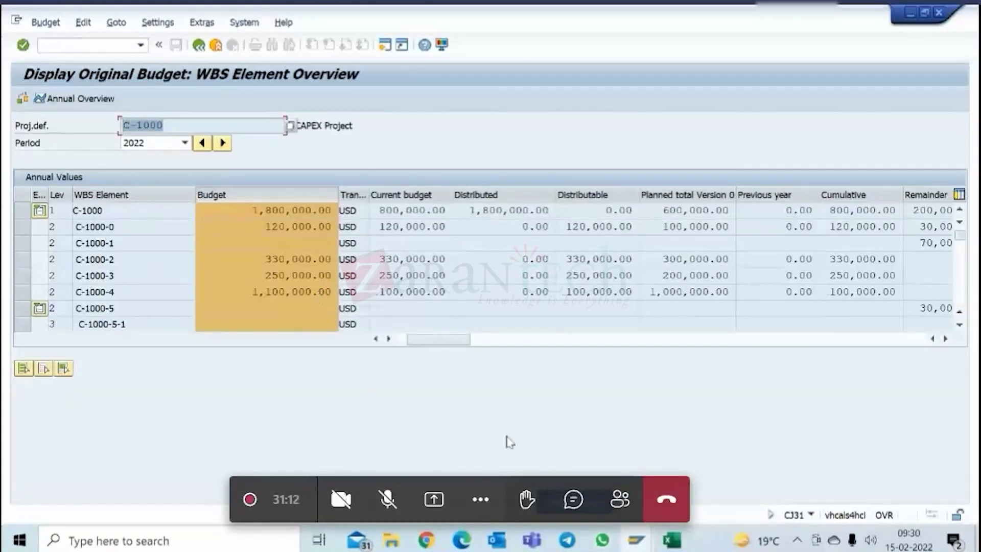
click(257, 226)
drag(256, 226, 364, 229)
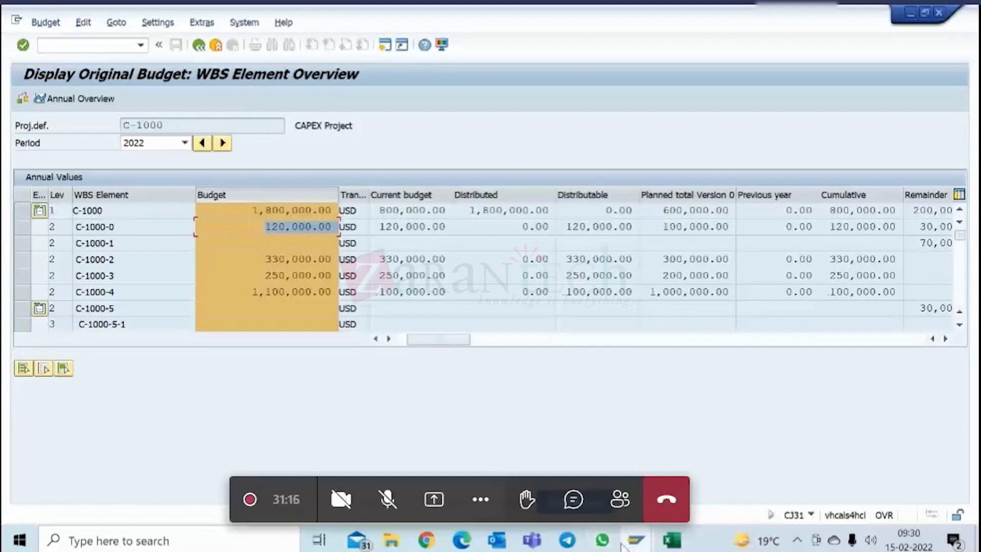
mouse_move(629, 543)
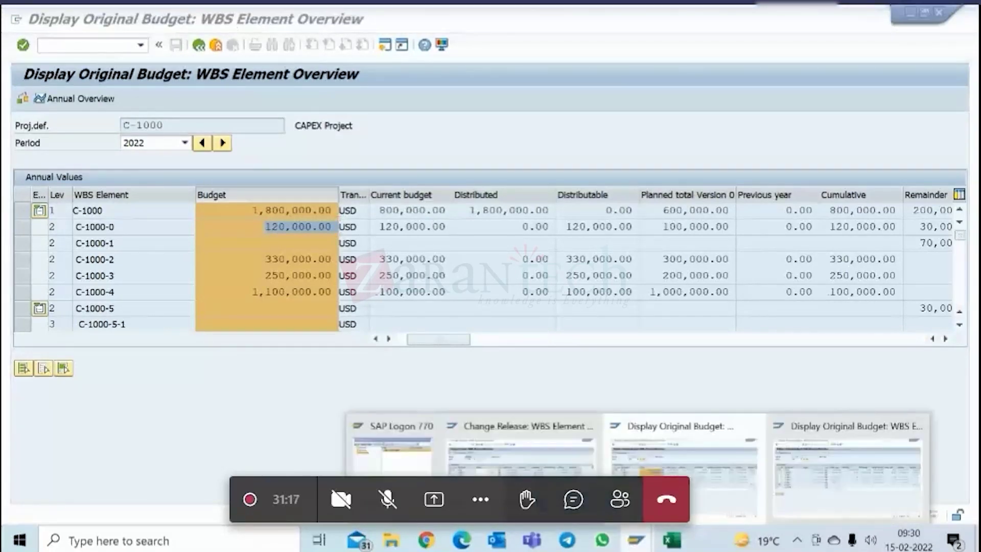
click(516, 467)
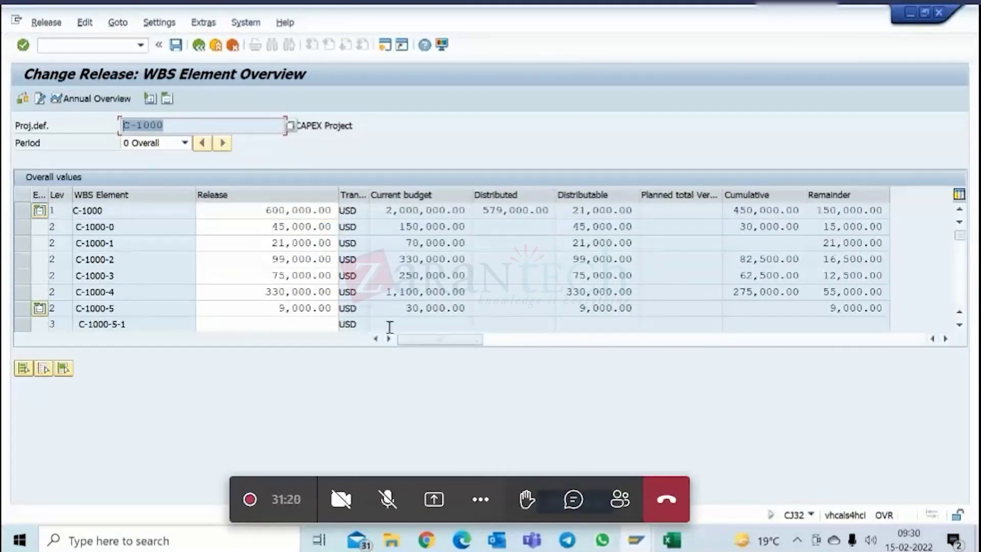
- Switch back to the earlier original budget session and widen its Current budget column
mouse_move(635, 541)
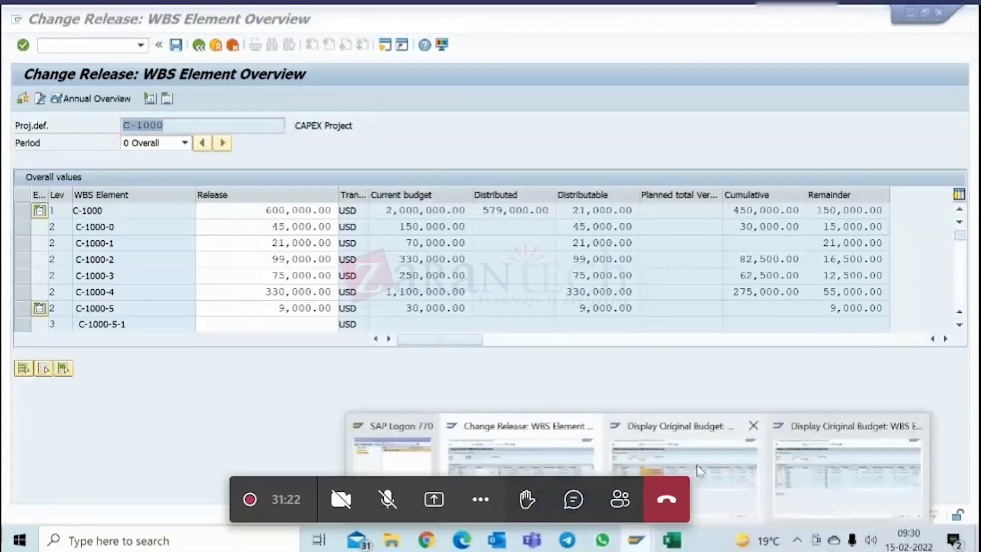
click(700, 471)
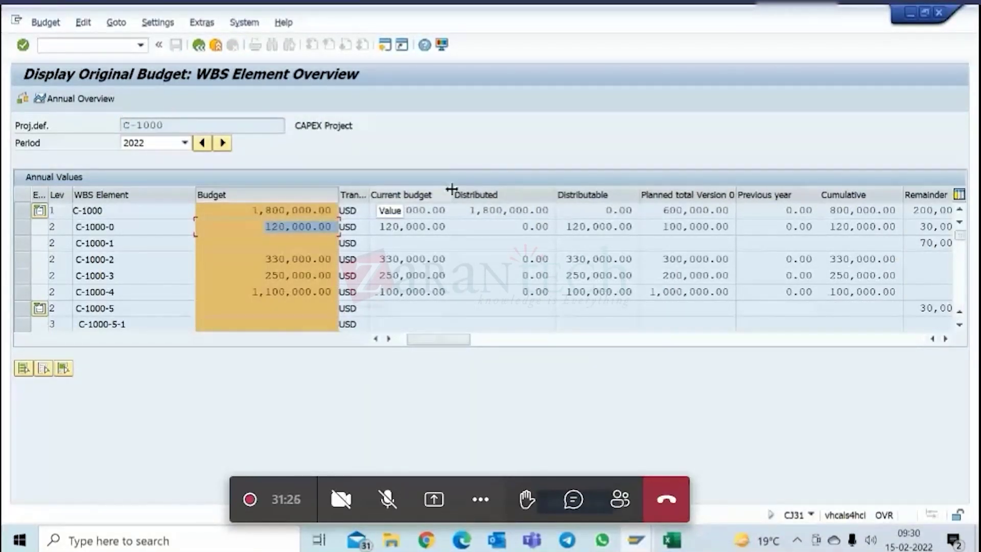
drag(452, 189, 471, 192)
drag(459, 342, 374, 341)
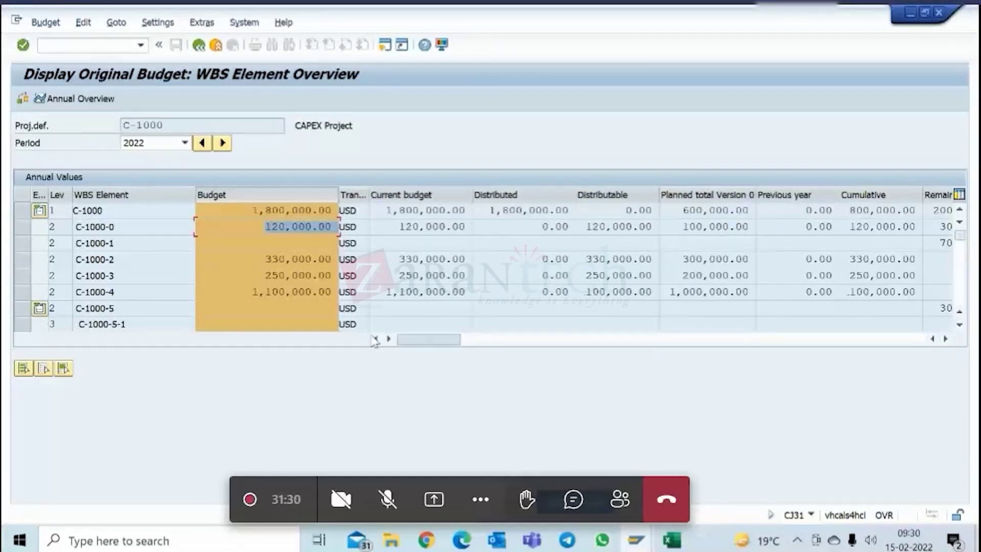
- Examine the 2022 Release column of the original budget overview for WBS element C-1000-0
click(831, 474)
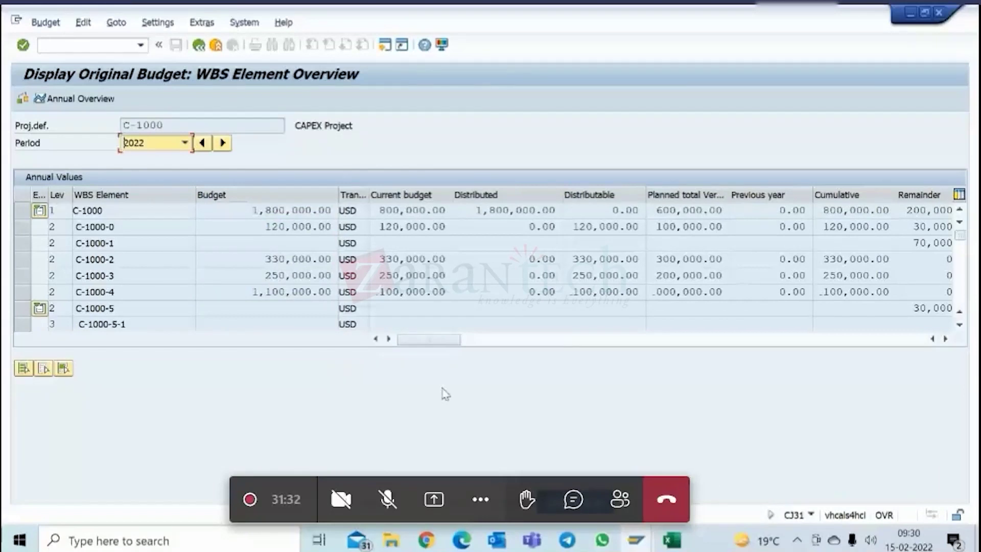
drag(438, 339, 568, 340)
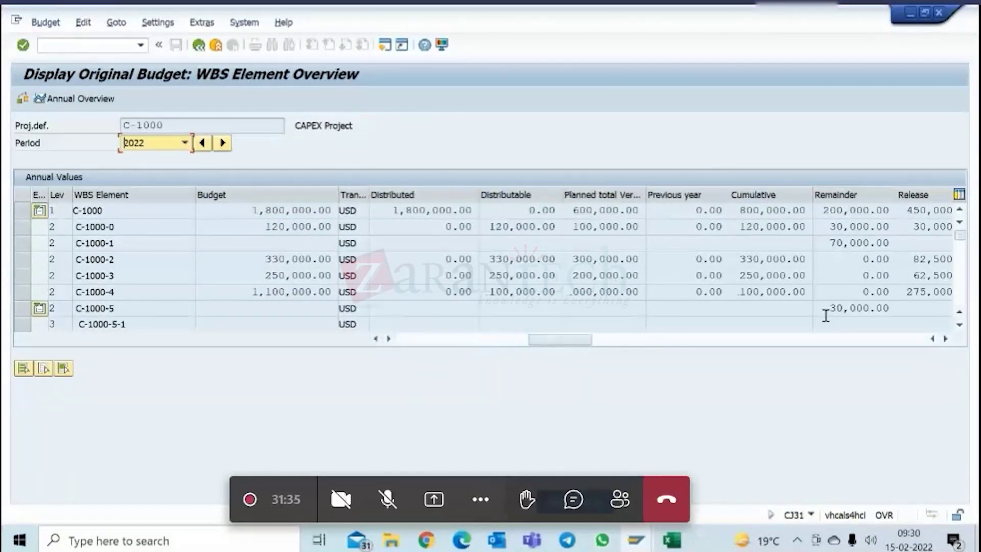
click(927, 226)
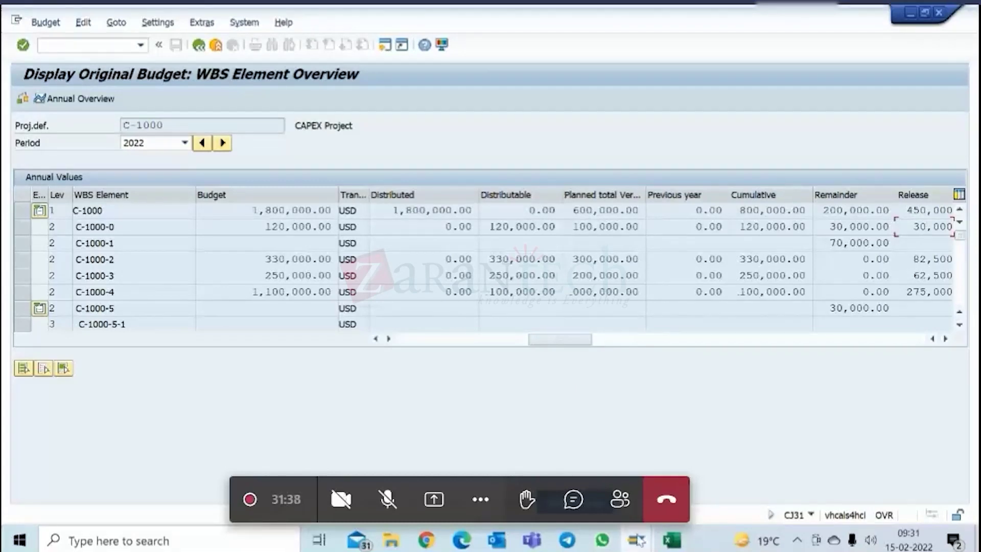
- Switch to the Change Release session of project C-1000 and display its annual values for 2022
mouse_move(638, 540)
click(526, 404)
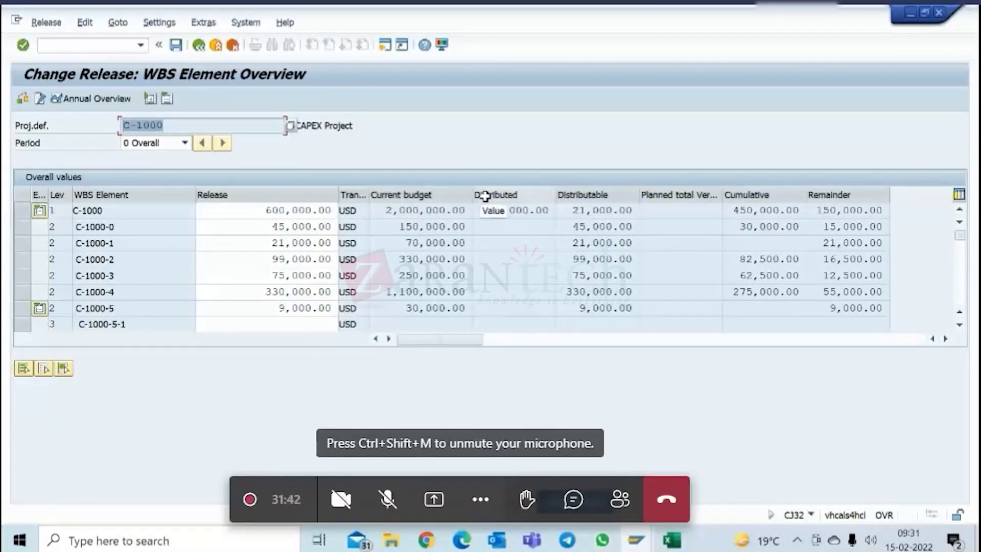
click(184, 143)
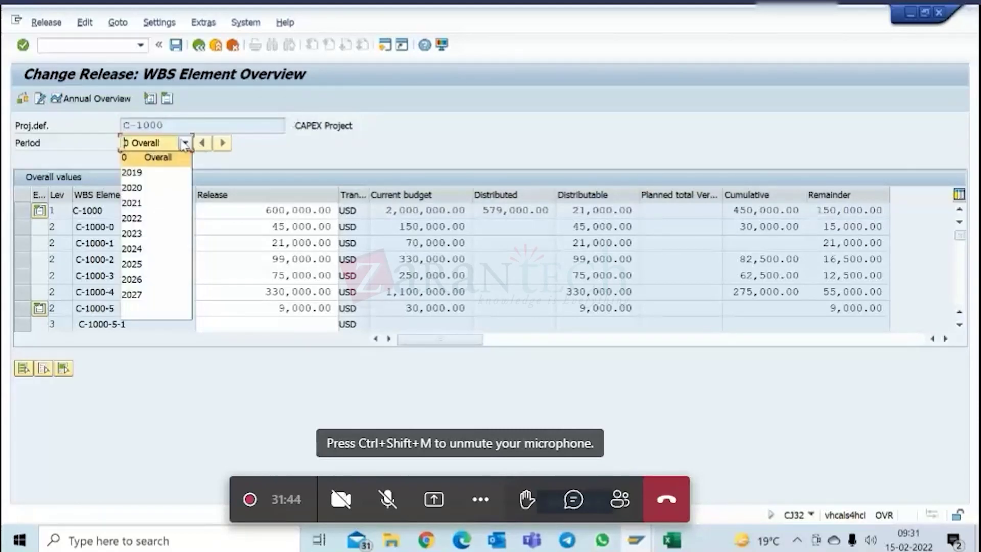
click(145, 218)
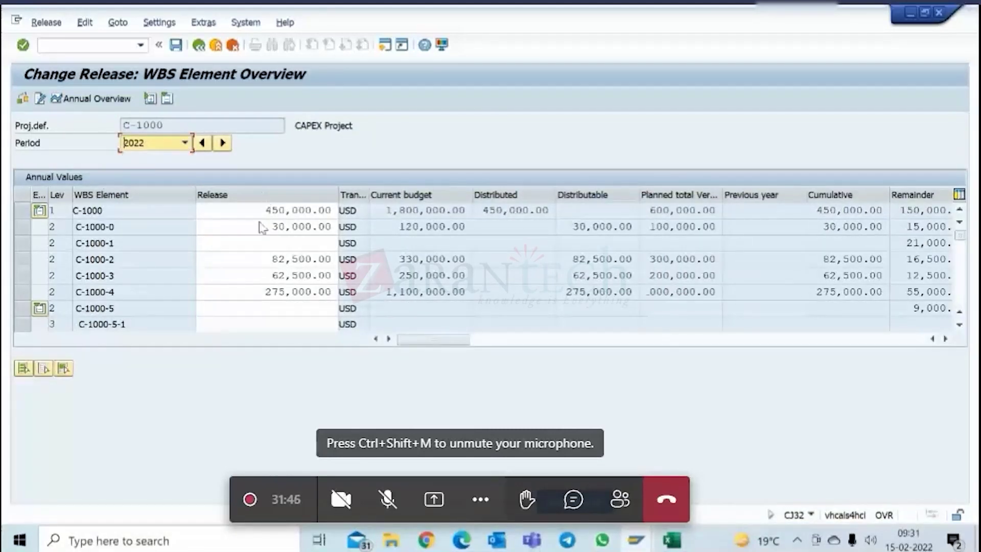
- Compare the 2022 current budget and release of C-1000-0, and check the current budget of C-1000
click(426, 226)
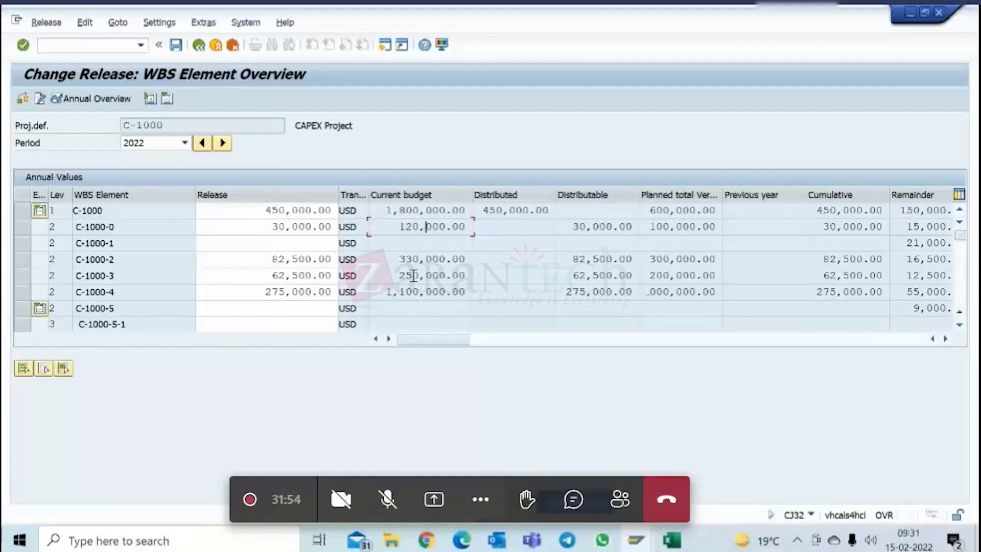
drag(272, 227, 346, 225)
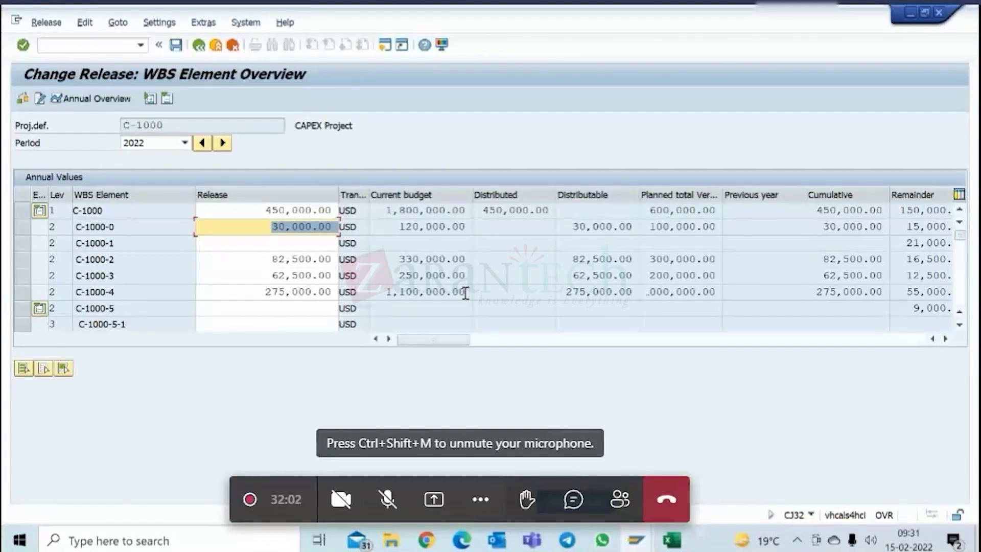
click(435, 228)
click(406, 210)
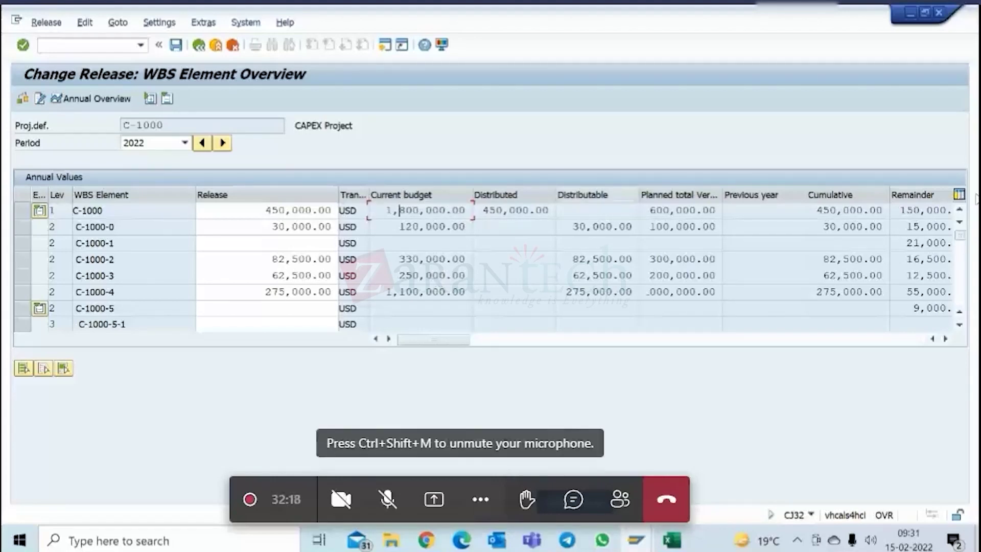
- Examine the Remainder and Cumulative columns of the 2022 release values, focusing on C-1000-0
click(917, 196)
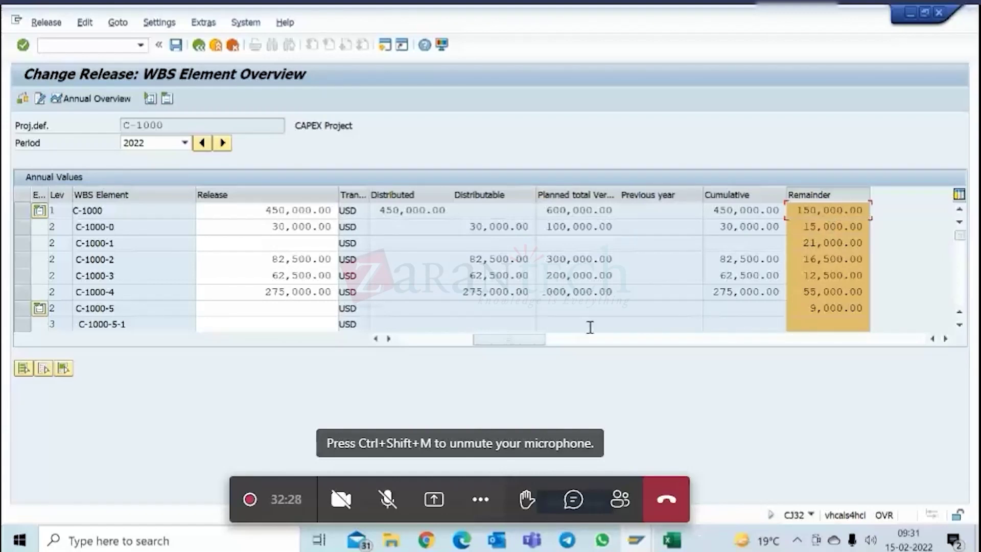
click(822, 195)
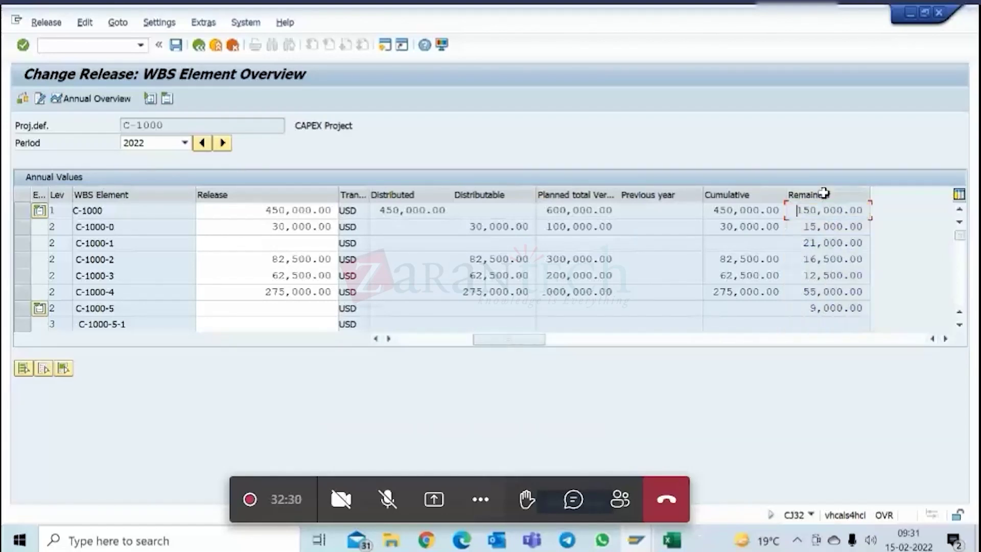
drag(508, 339, 431, 347)
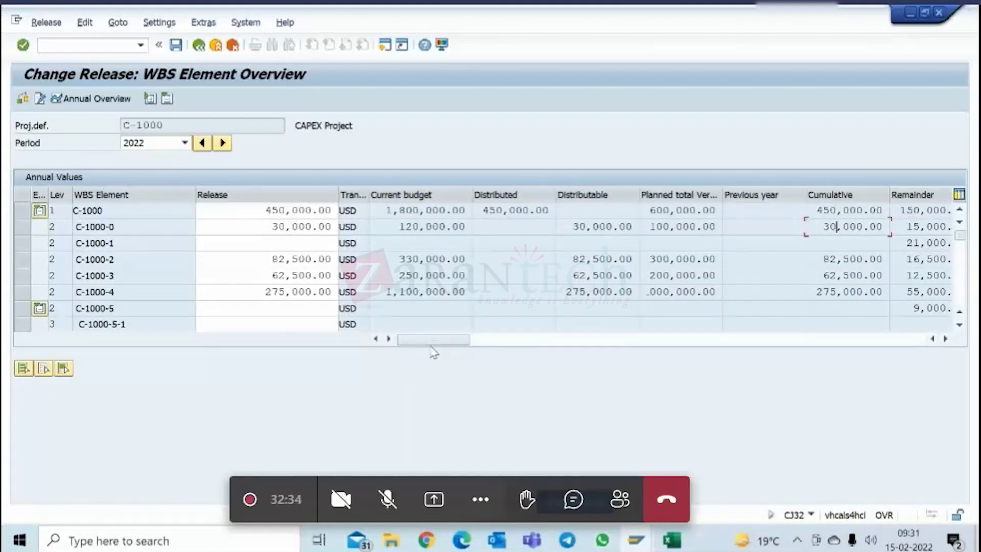
click(836, 226)
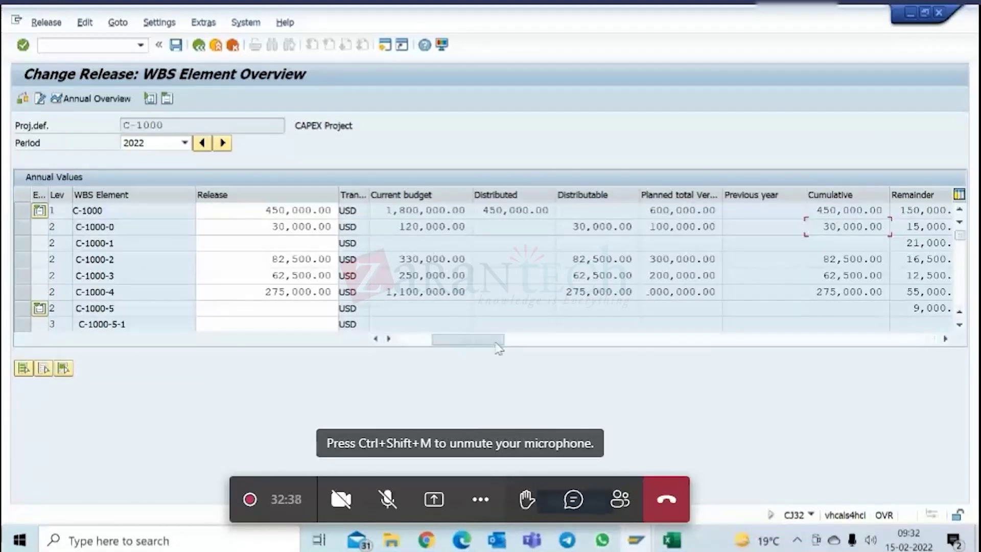
drag(434, 339, 607, 344)
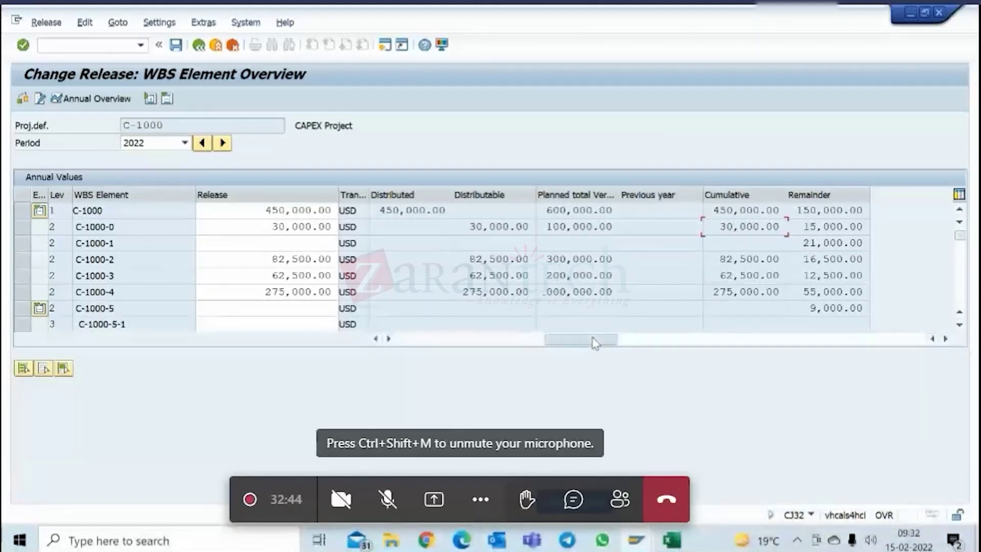
drag(594, 343, 463, 341)
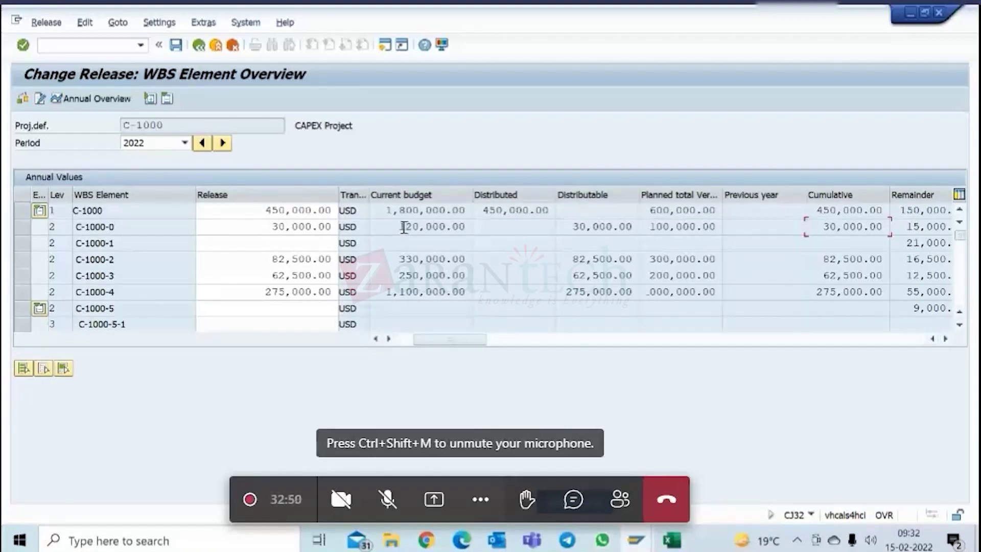
- Recheck the 2022 release of C-1000-0 against its current budget
drag(399, 227, 464, 226)
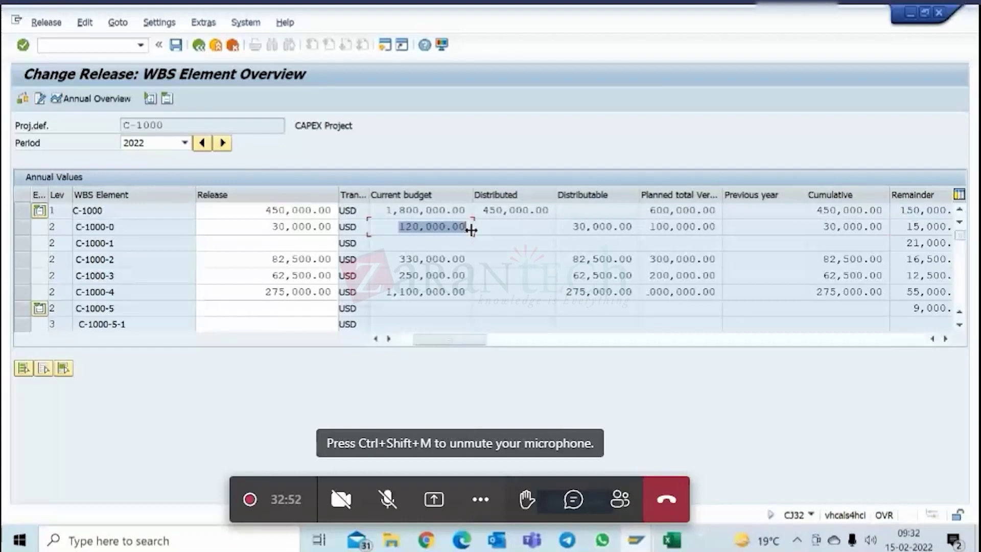
drag(275, 226, 361, 225)
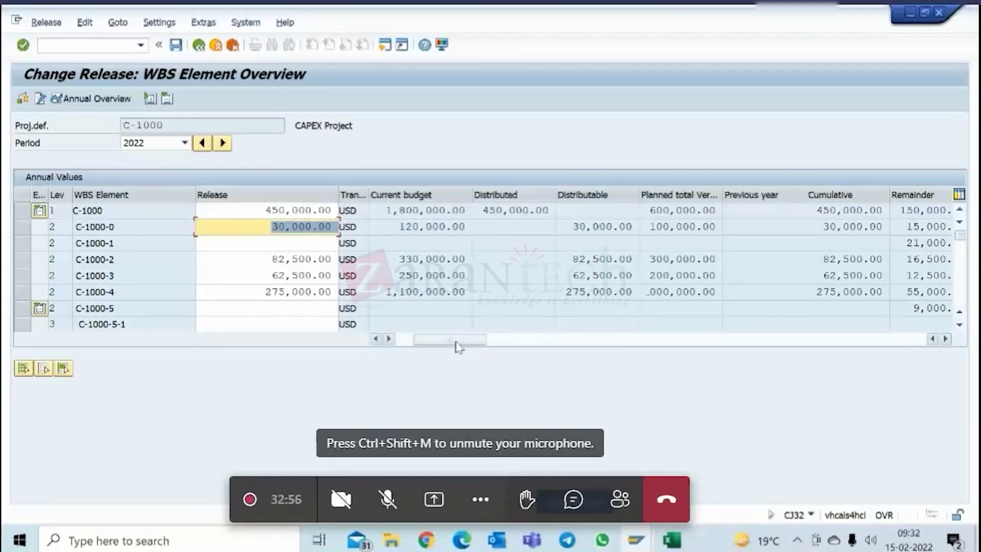
mouse_move(460, 347)
mouse_down()
mouse_move(618, 338)
mouse_move(470, 336)
mouse_up()
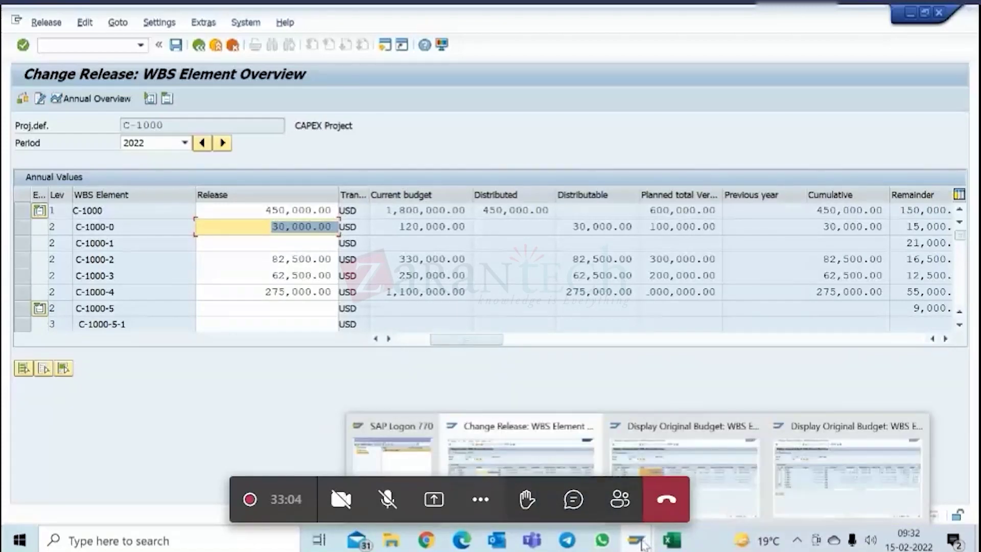
click(460, 224)
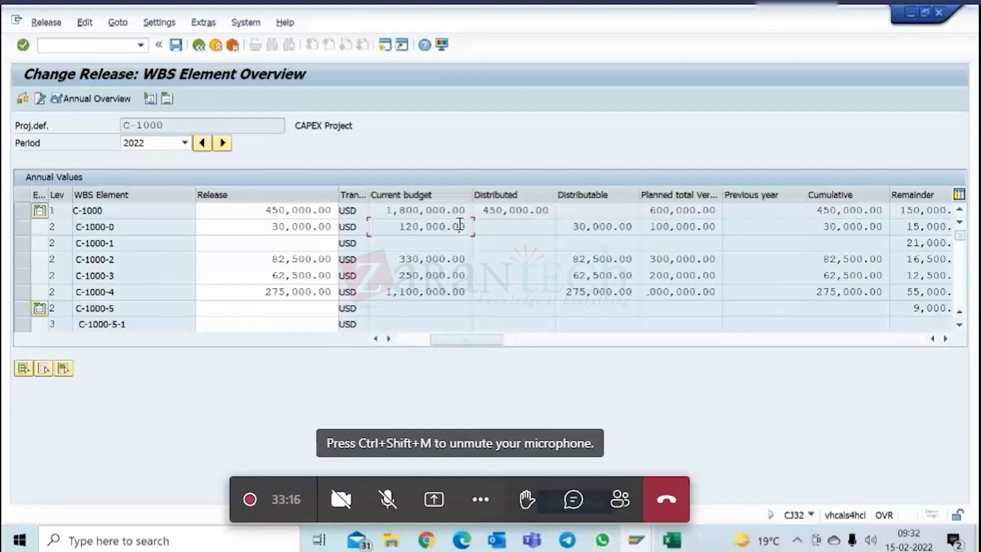
- Review the remaining release amounts for 2022 alongside the Current budget column
click(526, 340)
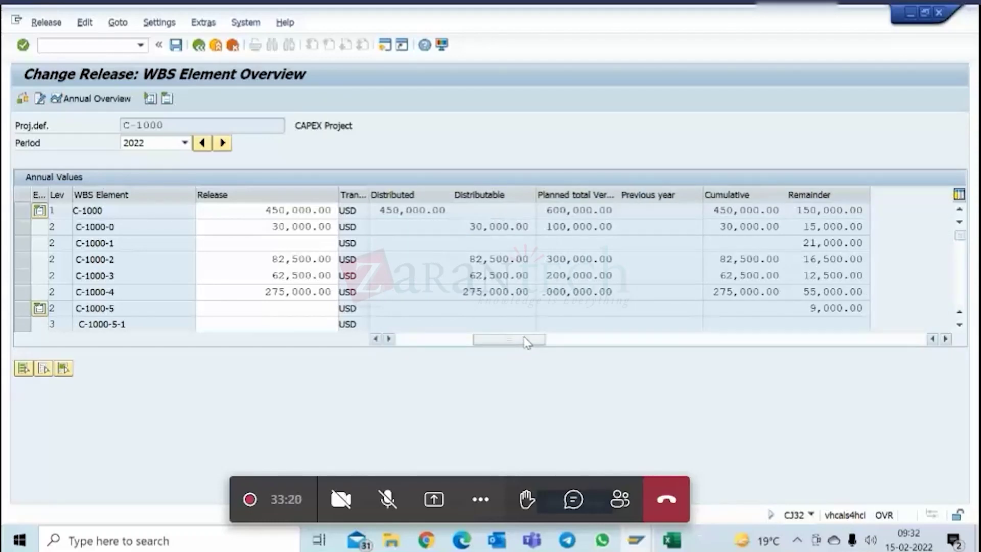
drag(500, 341, 404, 342)
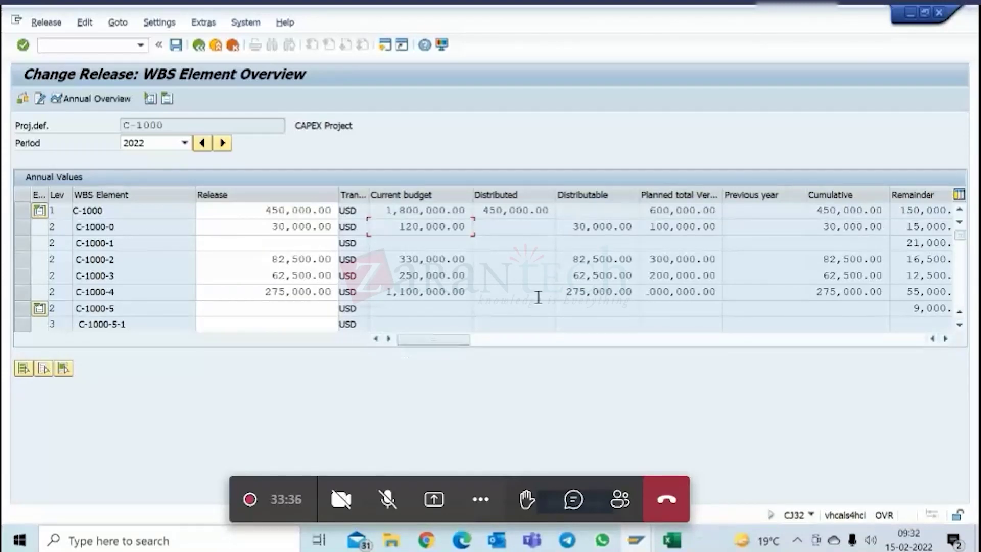
drag(449, 341, 564, 343)
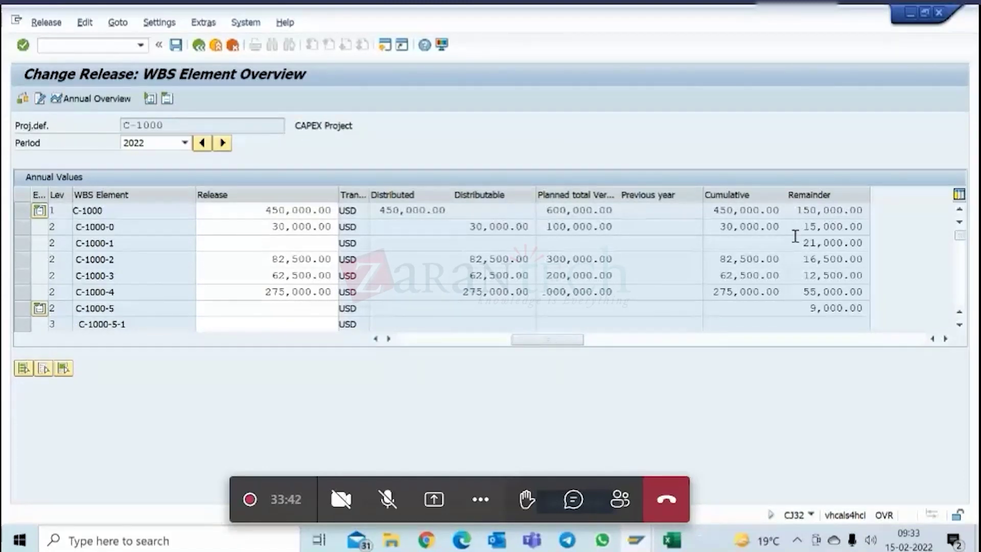
drag(547, 341, 435, 345)
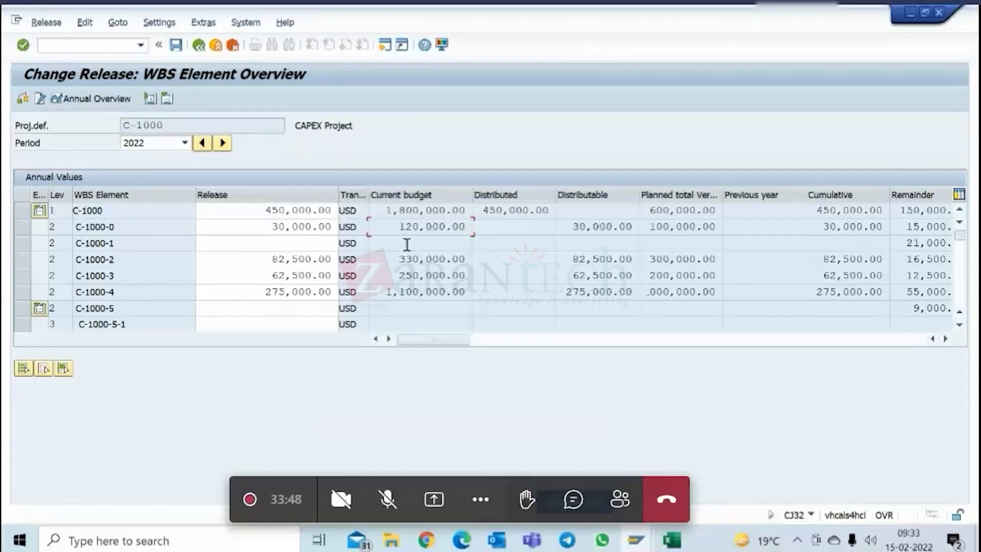
- Go through the 2022 release values of C-1000, C-1000-0, C-1000-2 and C-1000-3
click(260, 206)
drag(259, 206, 334, 211)
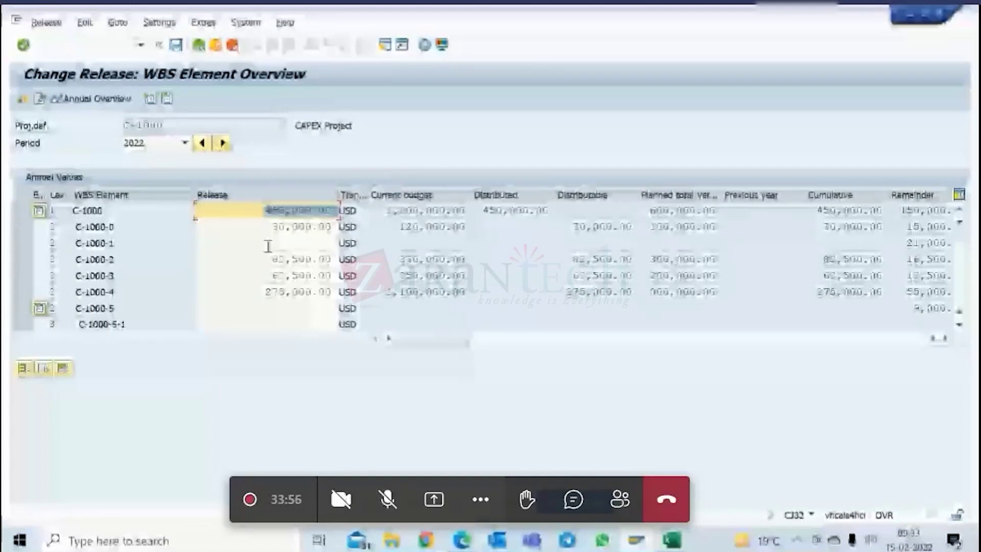
click(299, 226)
drag(299, 226, 333, 228)
click(278, 259)
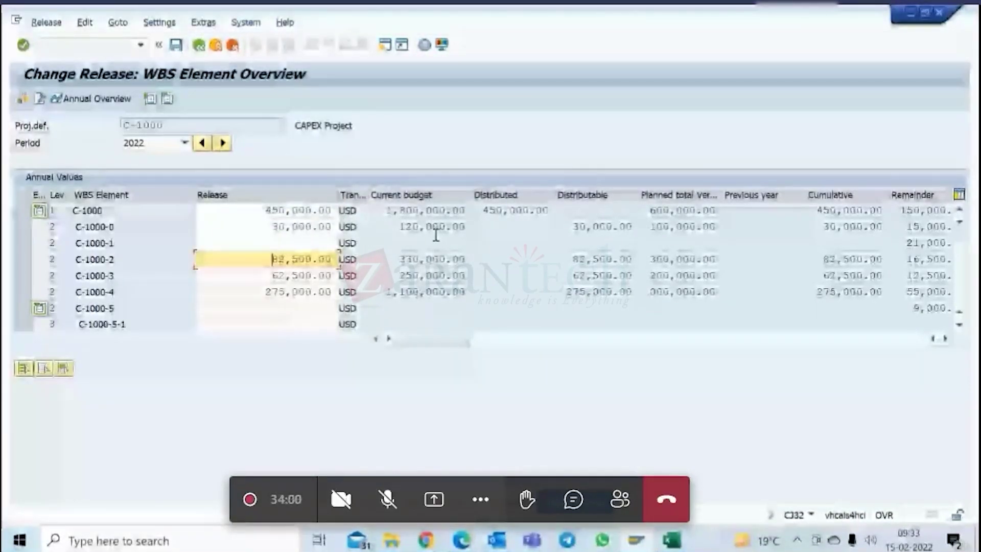
click(272, 275)
drag(318, 276, 279, 276)
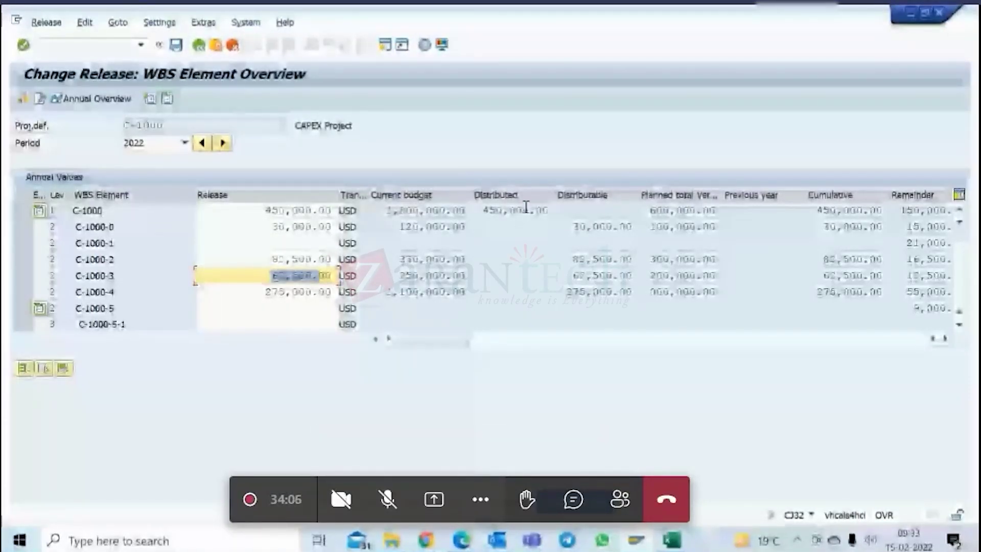
- Compare the 2022 current budget and release of top-level element C-1000, and bring up the open SAP sessions
double_click(408, 210)
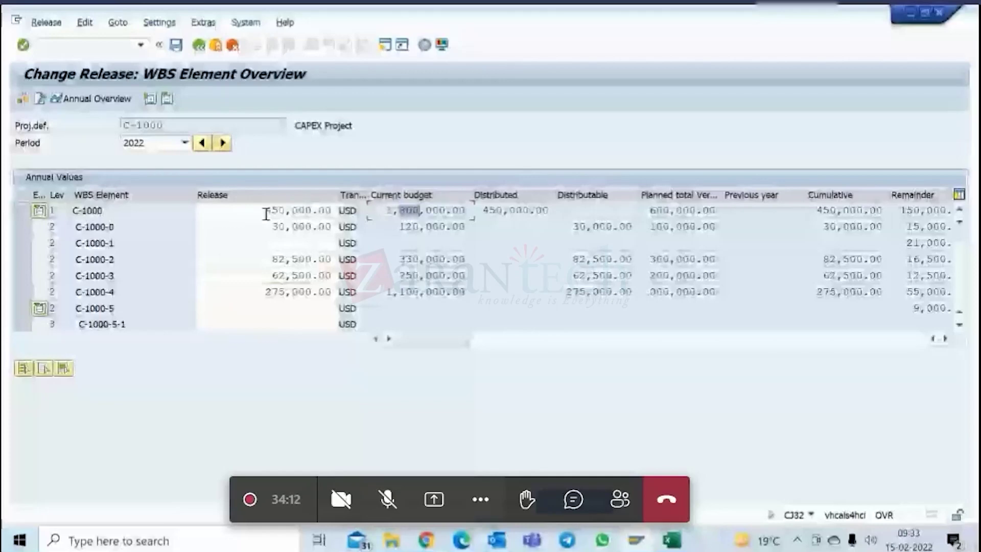
drag(266, 213, 325, 212)
click(636, 540)
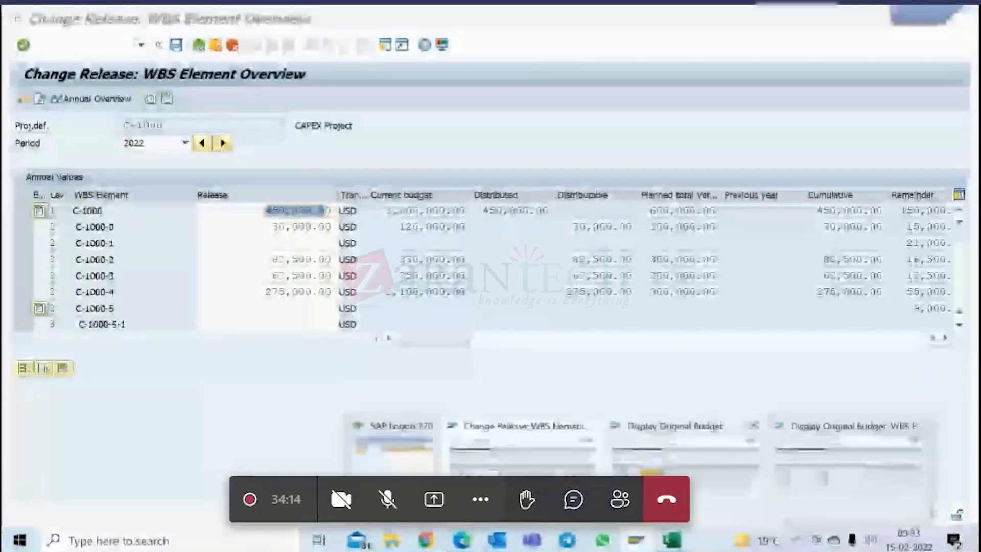
- Bring up the Change Release overview of project C-1000 and exit it to the SAP Easy Access menu
click(707, 447)
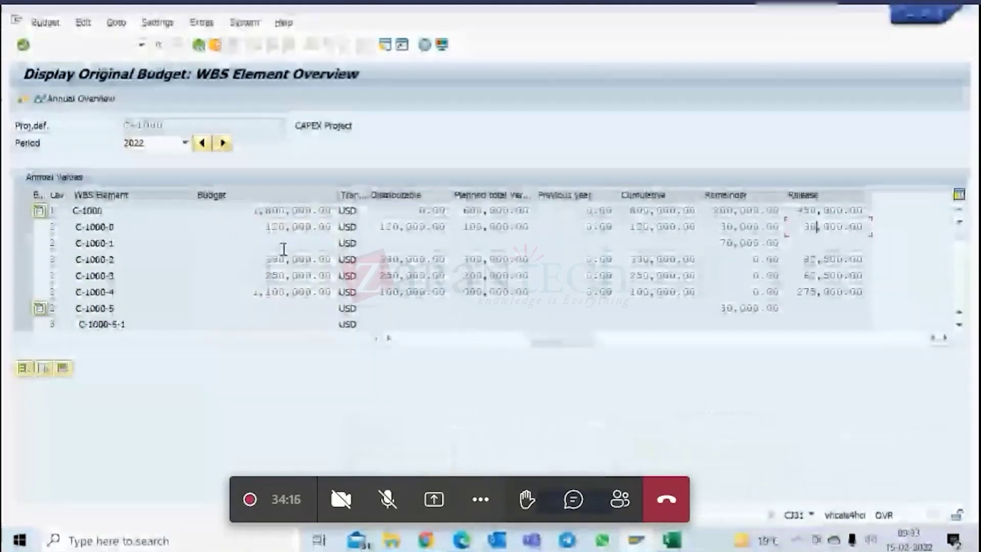
click(636, 540)
click(526, 447)
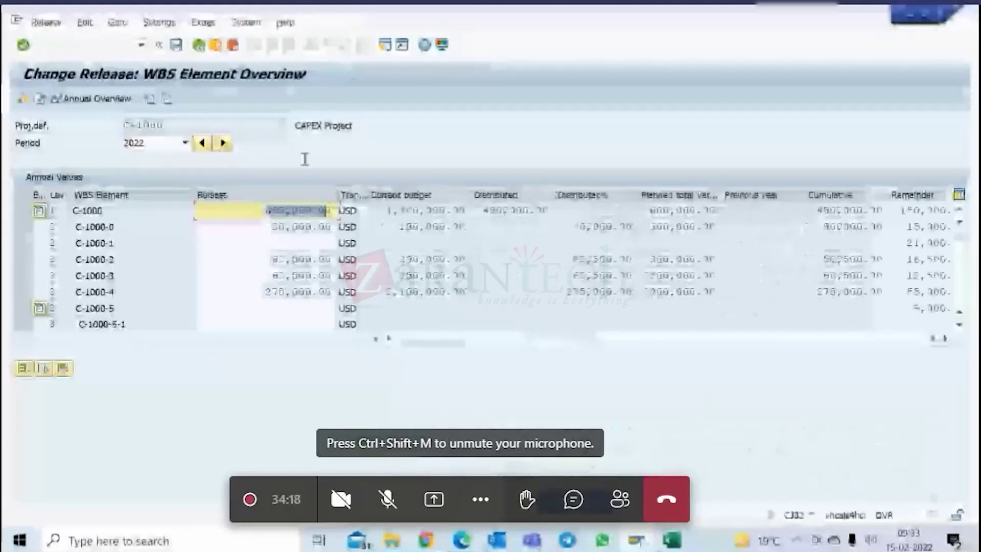
click(198, 45)
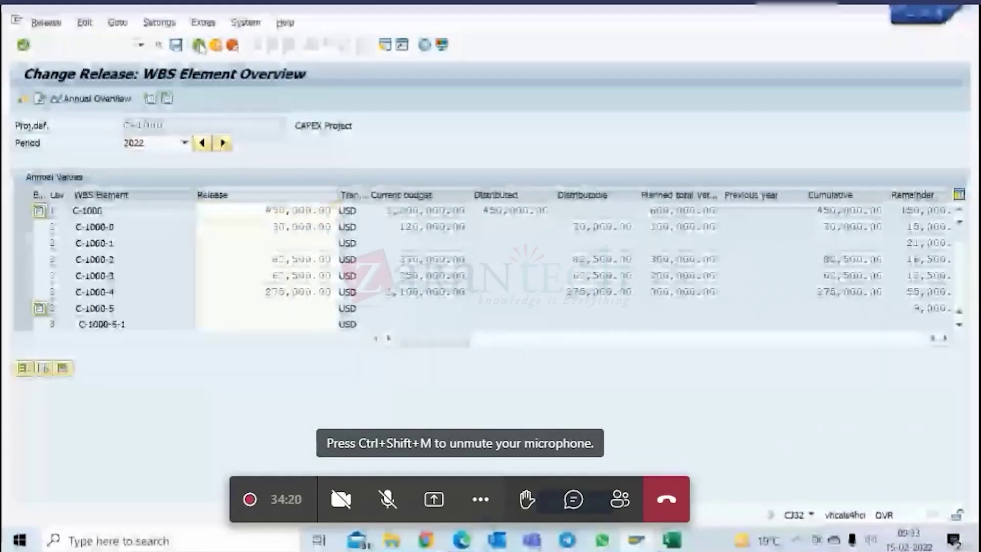
click(199, 45)
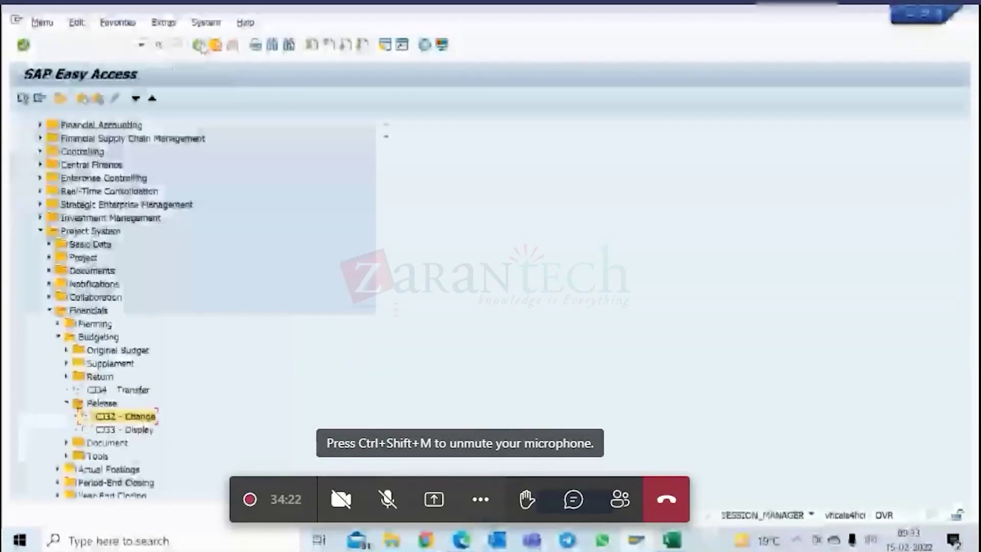
- Switch to the Display Original Budget session of project C-1000 and check the Remainder value of C-1000-0
click(636, 540)
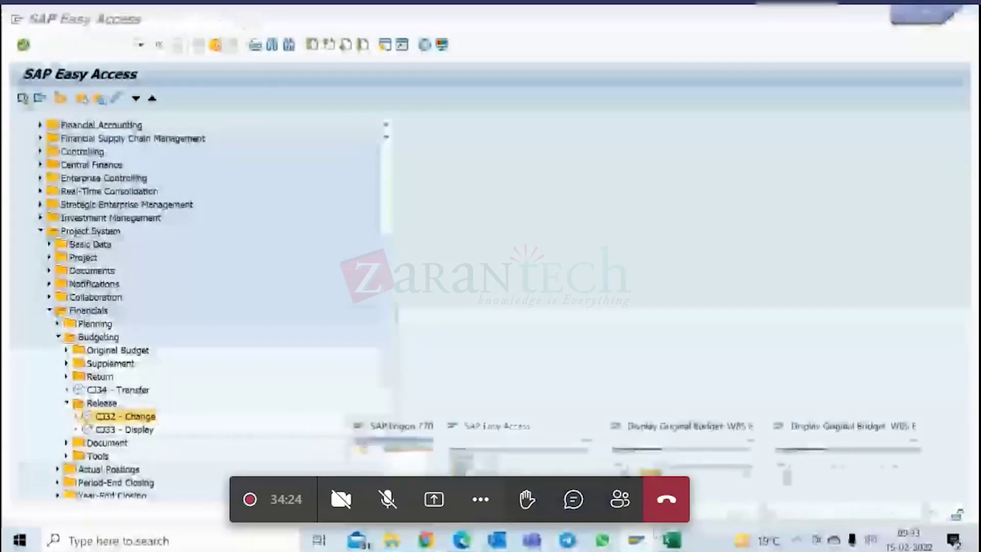
click(830, 460)
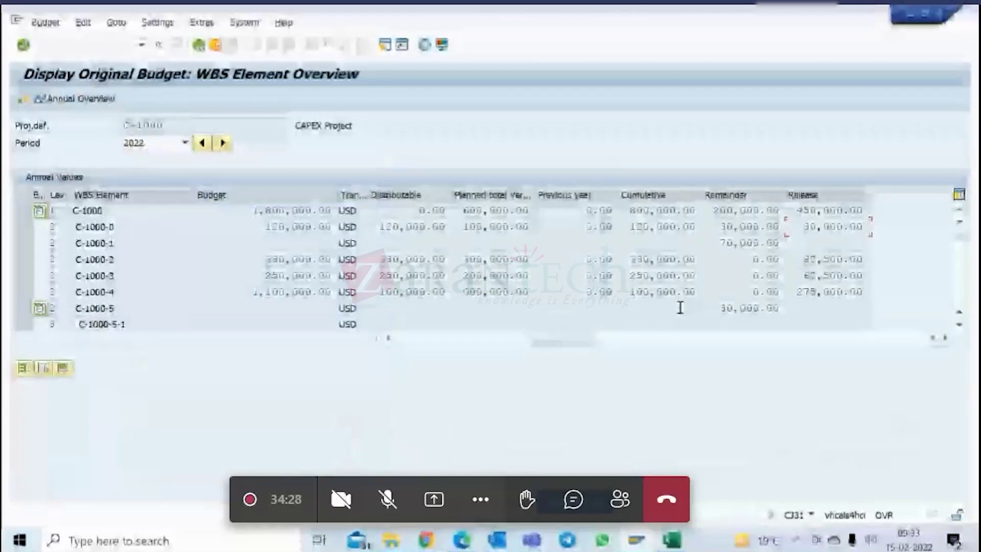
click(744, 226)
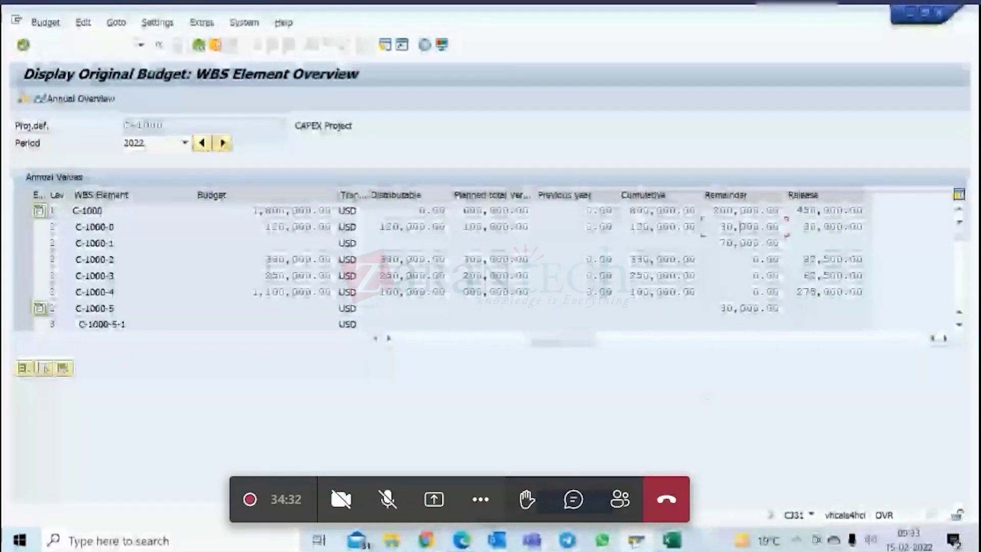
click(635, 540)
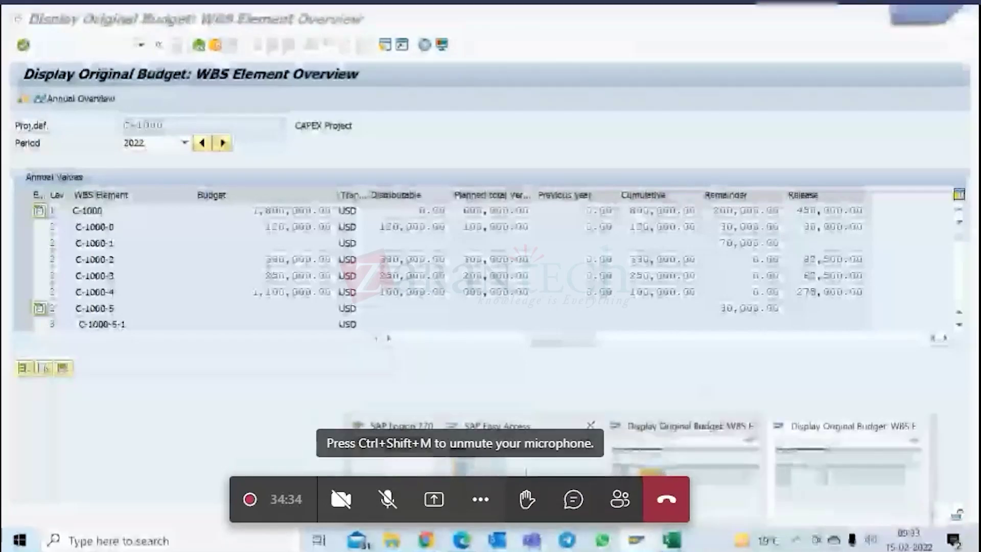
click(490, 425)
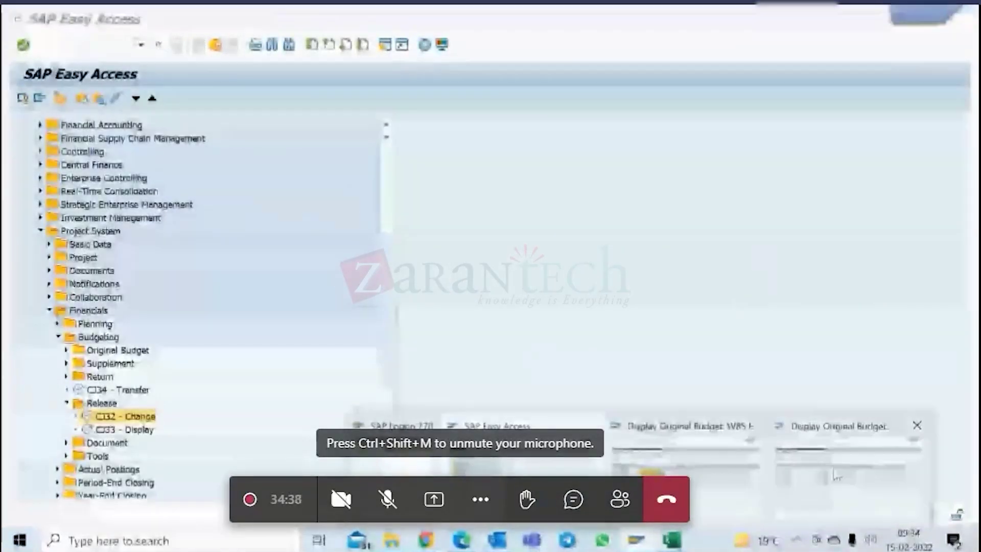
click(684, 465)
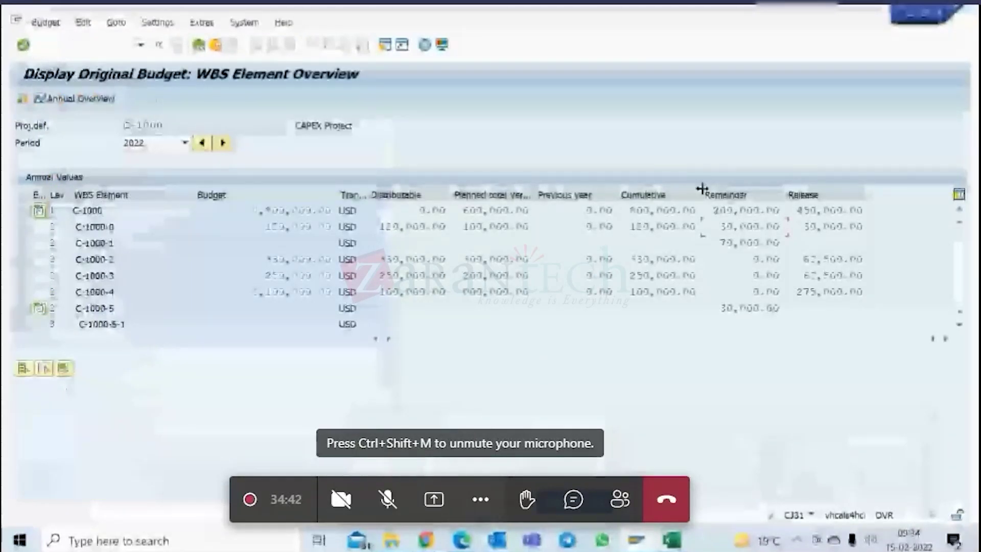
- Widen the Cumulative and Planned total Version 0 columns and select the C-1000-0 row
drag(702, 189, 715, 189)
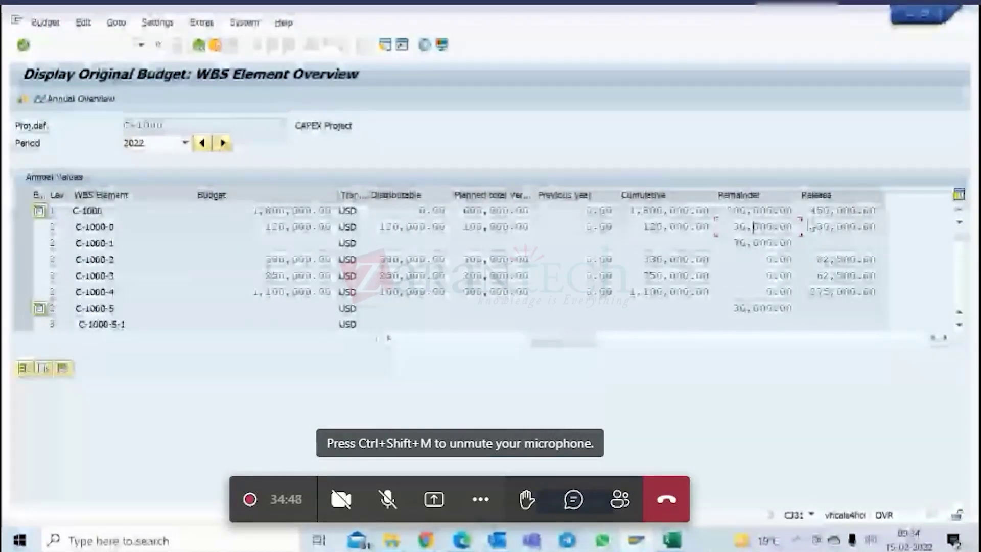
double_click(535, 191)
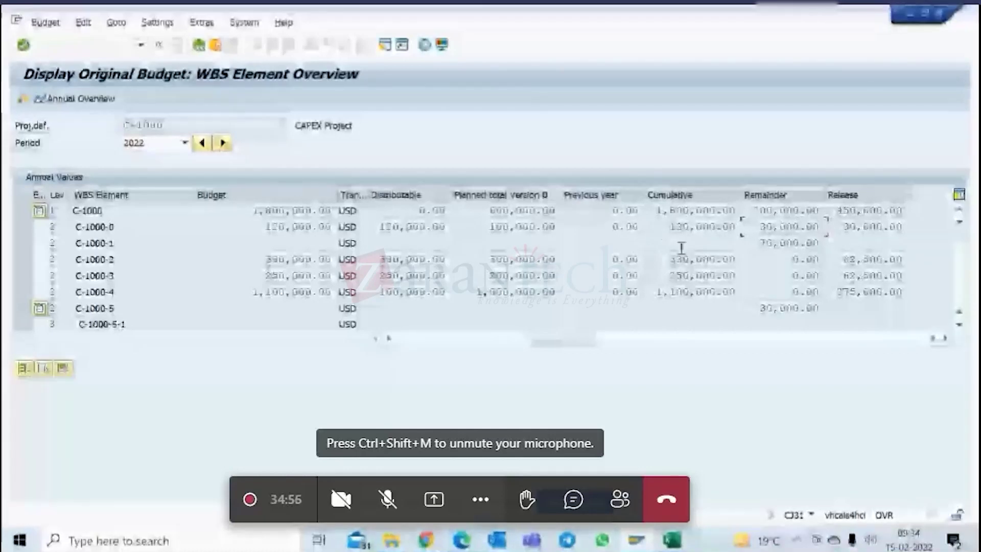
double_click(761, 232)
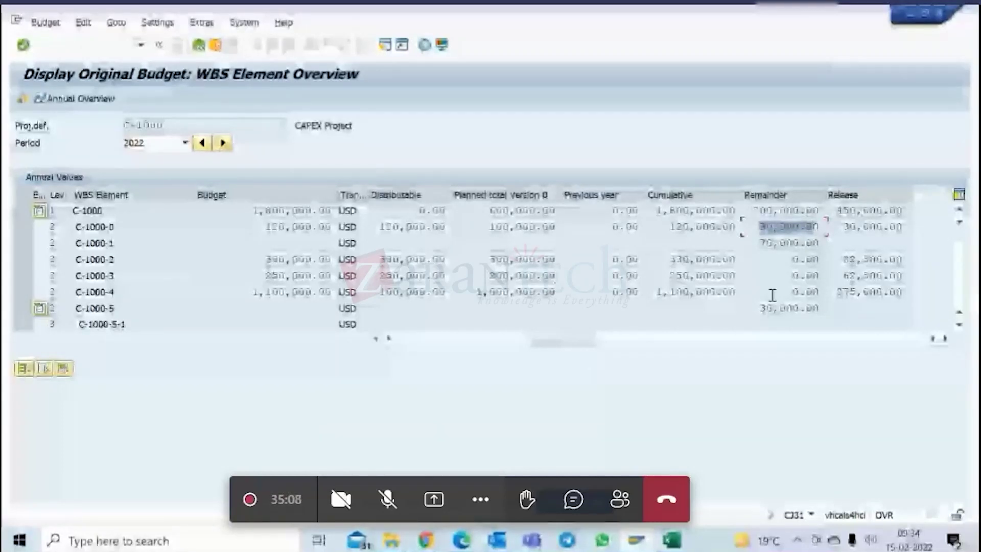
click(19, 234)
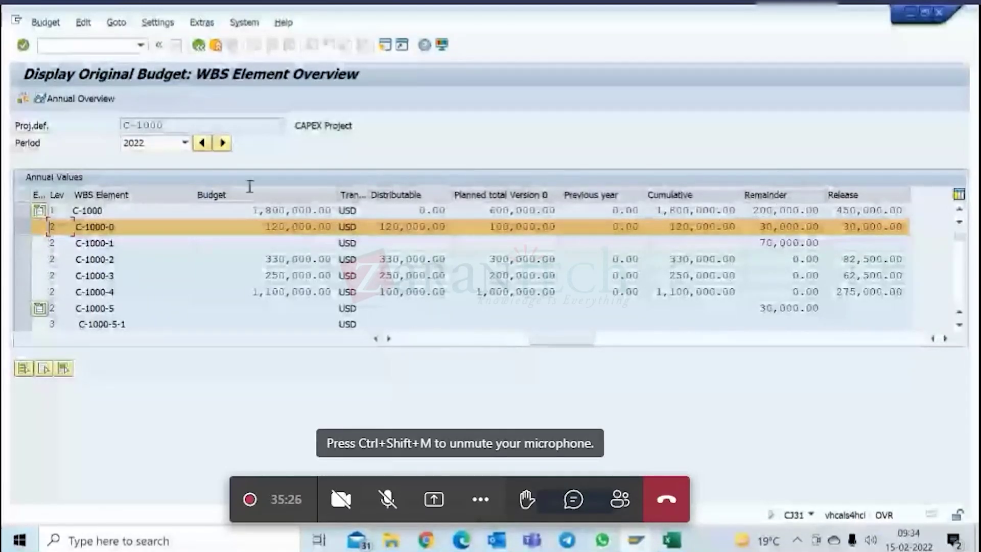
- Set the budget display's period to 0 Overall
click(185, 143)
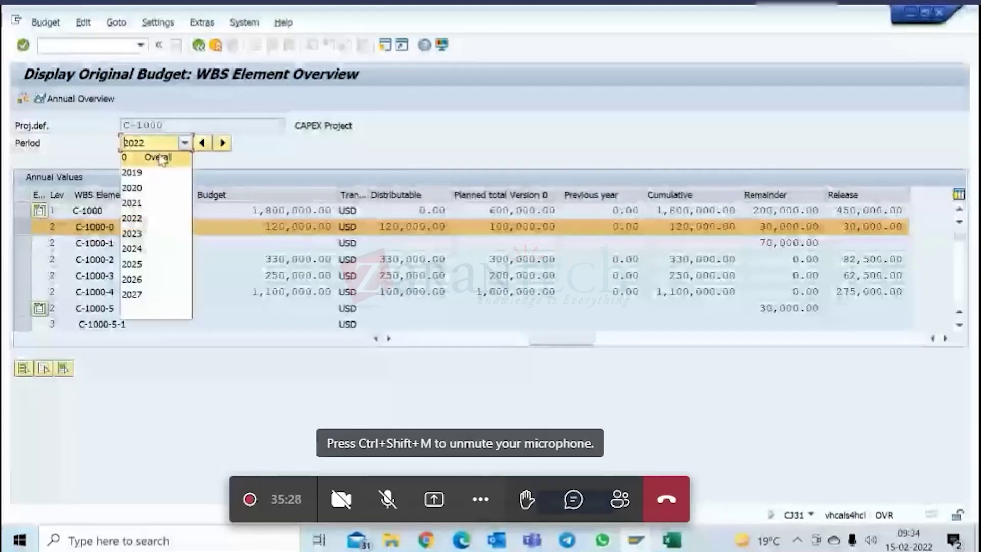
click(160, 155)
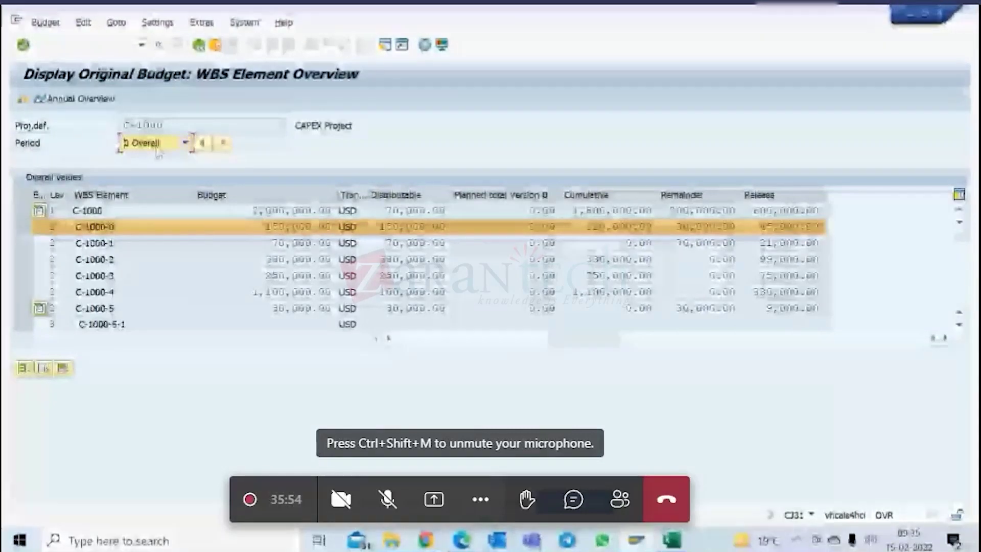
click(186, 142)
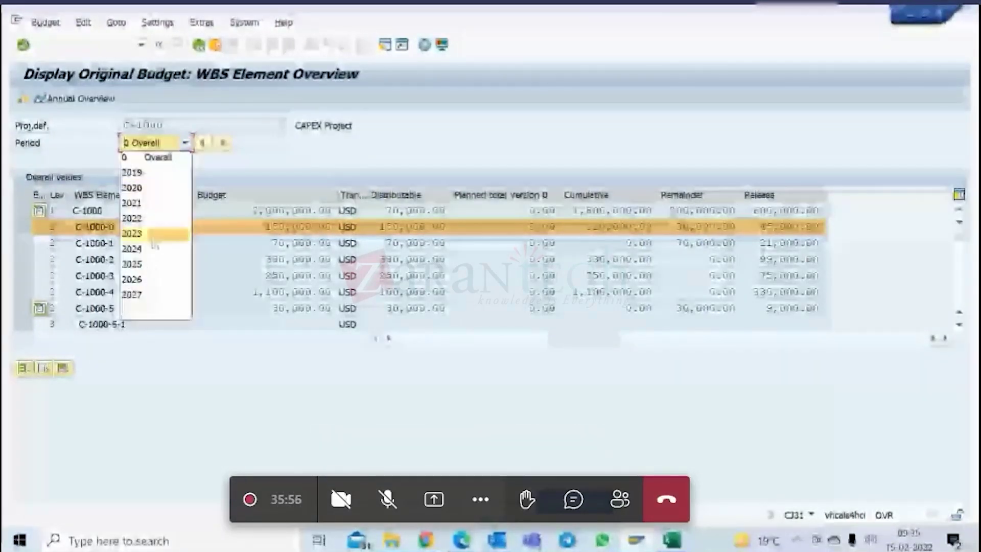
click(151, 161)
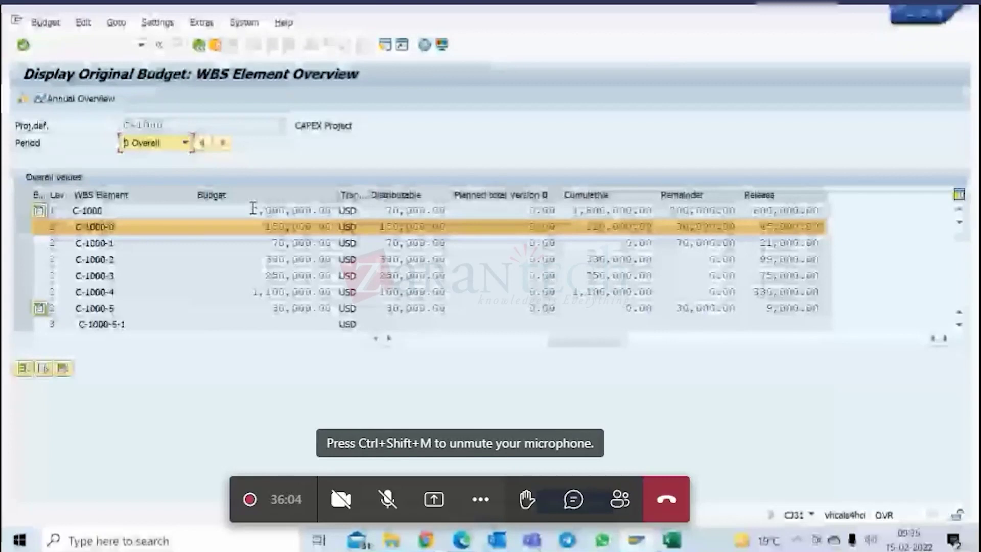
- Highlight the overall Budget value of C-1000 and deselect the C-1000-0 row
drag(251, 210, 333, 210)
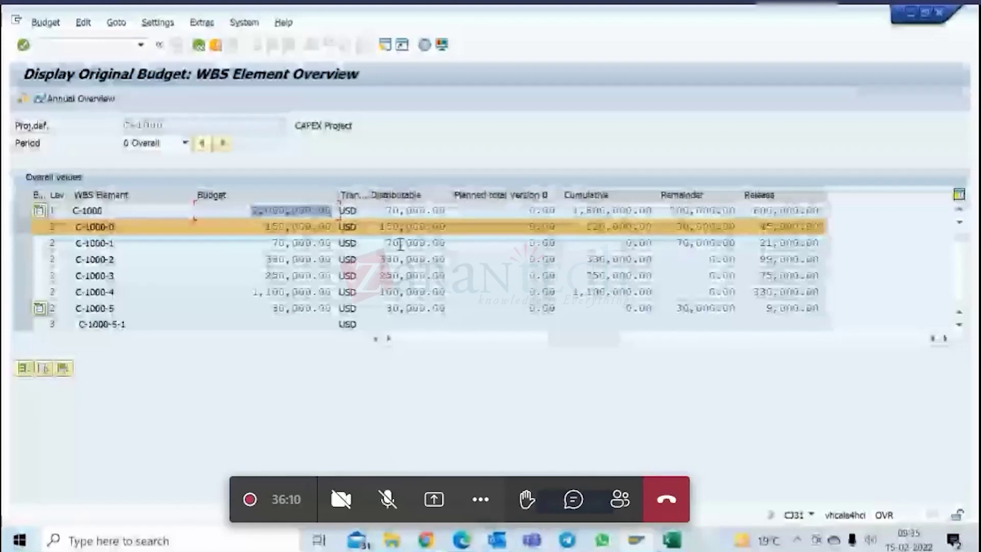
click(41, 230)
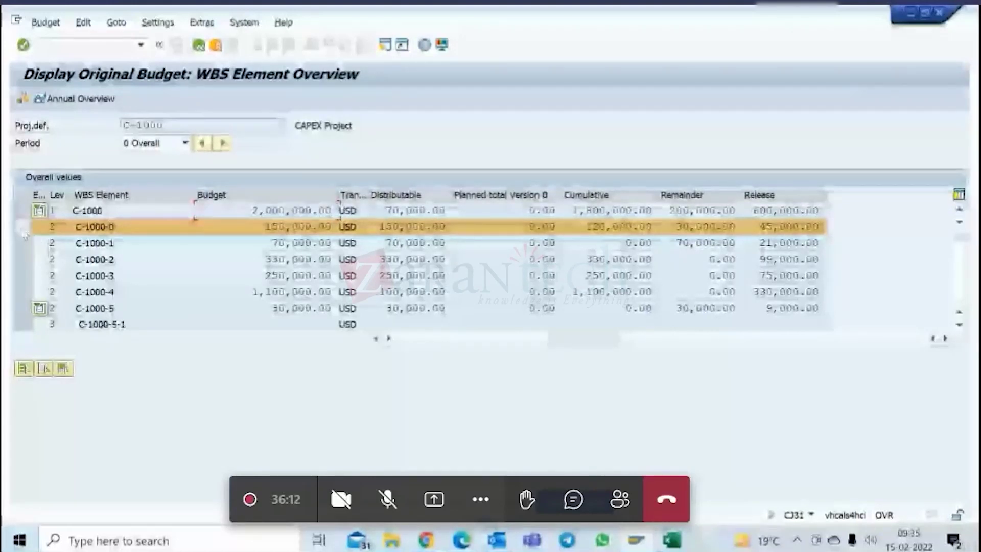
click(112, 210)
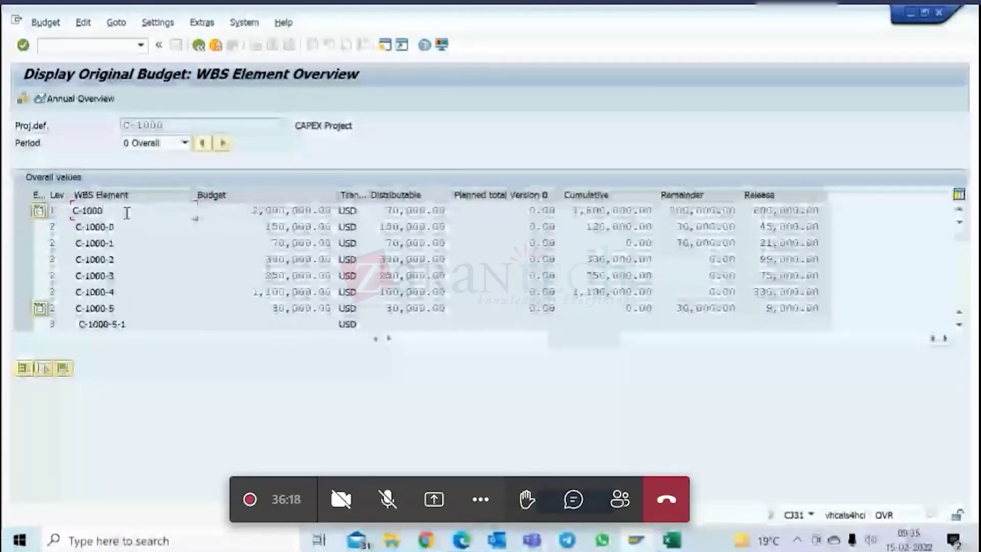
click(19, 214)
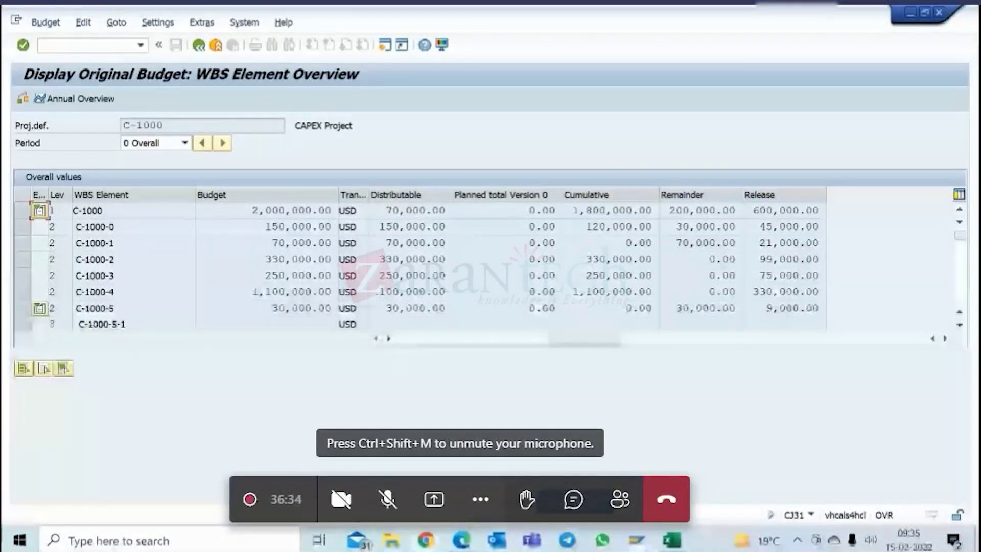
click(425, 540)
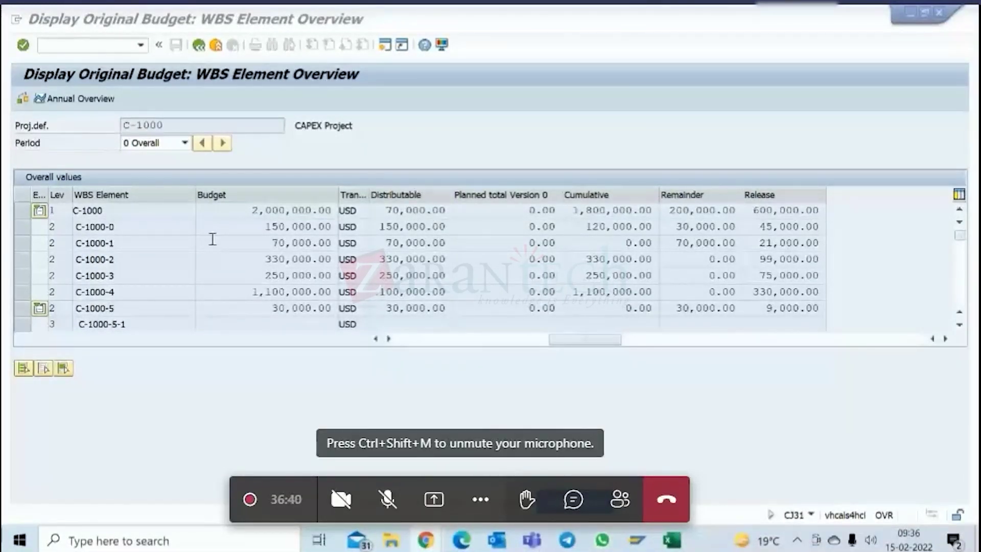
click(232, 218)
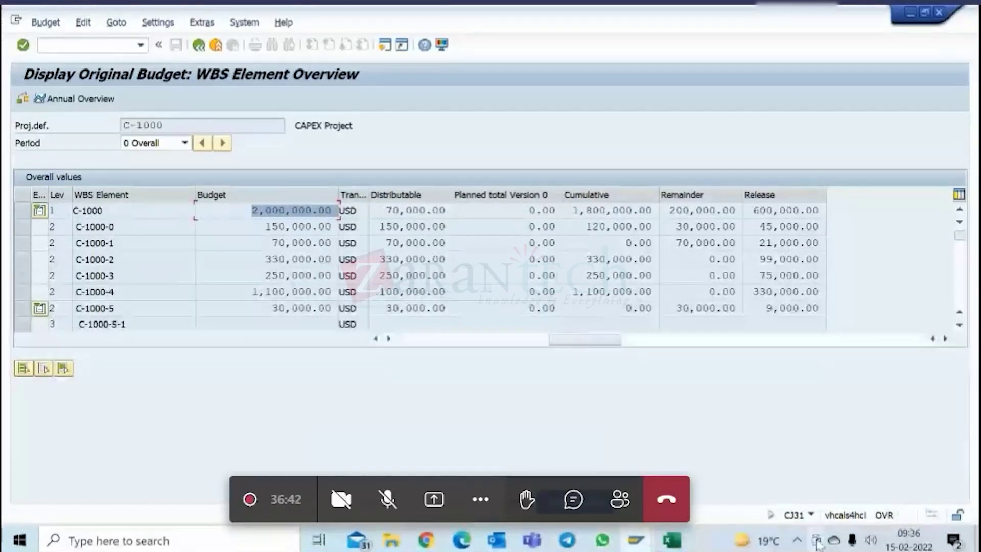
click(797, 542)
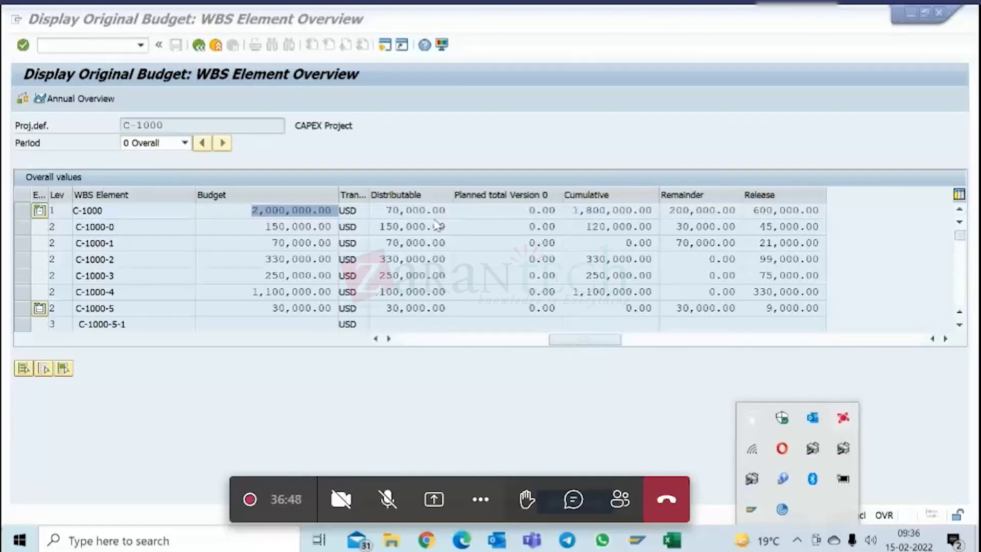
click(633, 420)
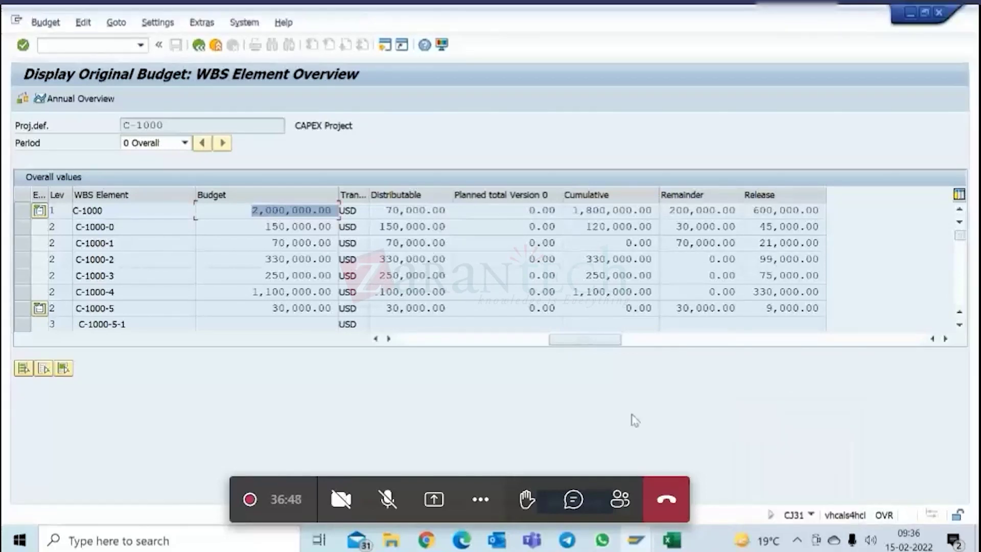
click(797, 541)
click(753, 450)
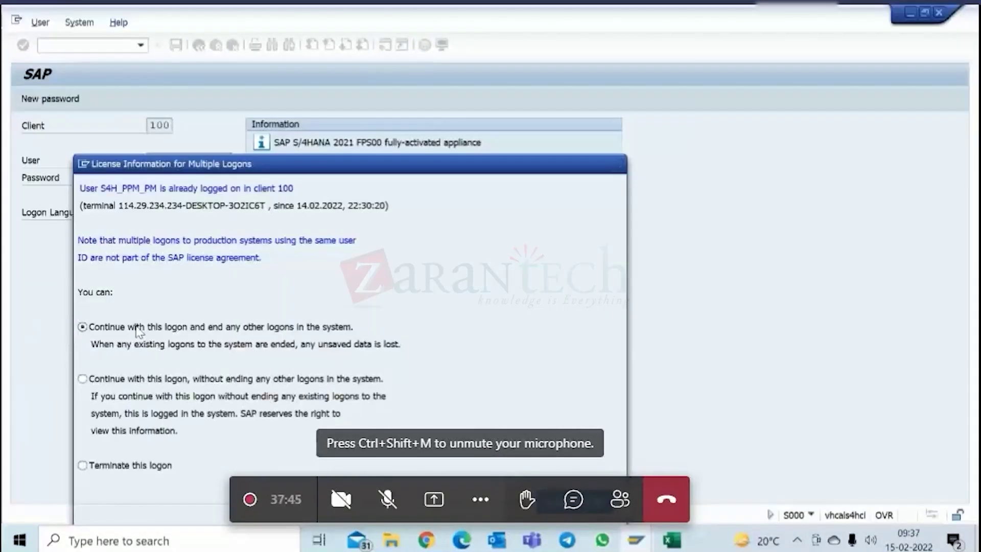
- Continue with this logon while ending any other logons, and open transaction CJ31
key(Return)
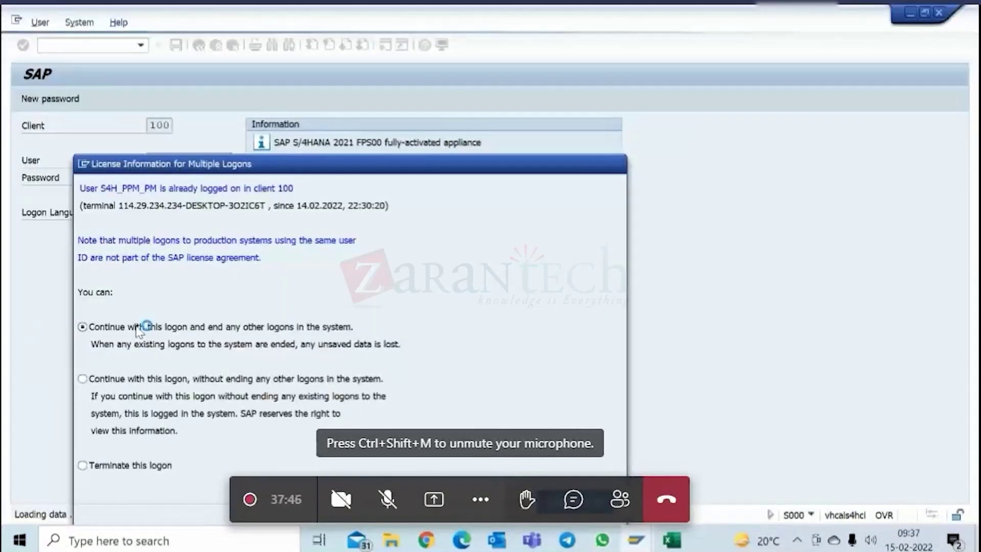
text(c)
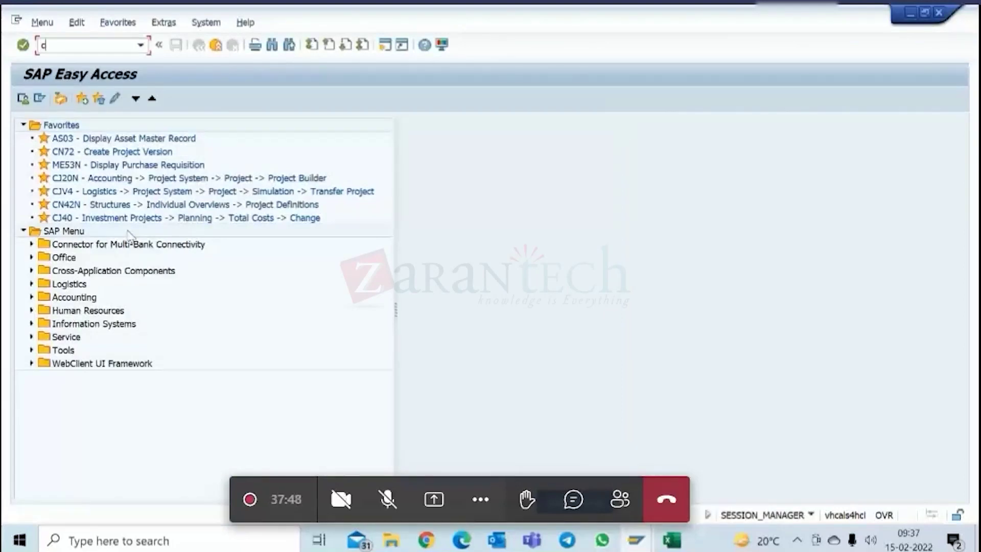
text(j31)
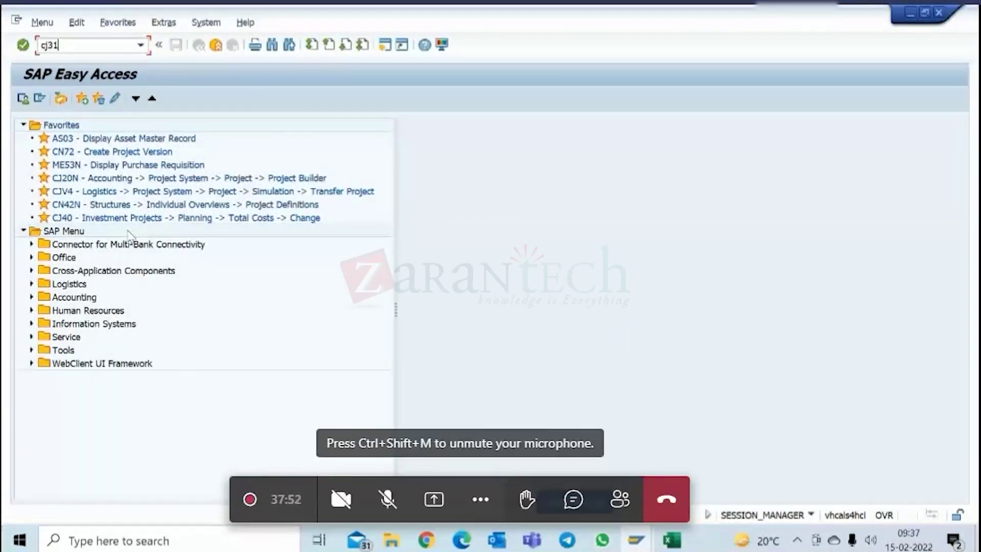
key(Return)
- Try to display the original budget for project definition C-1000
click(148, 161)
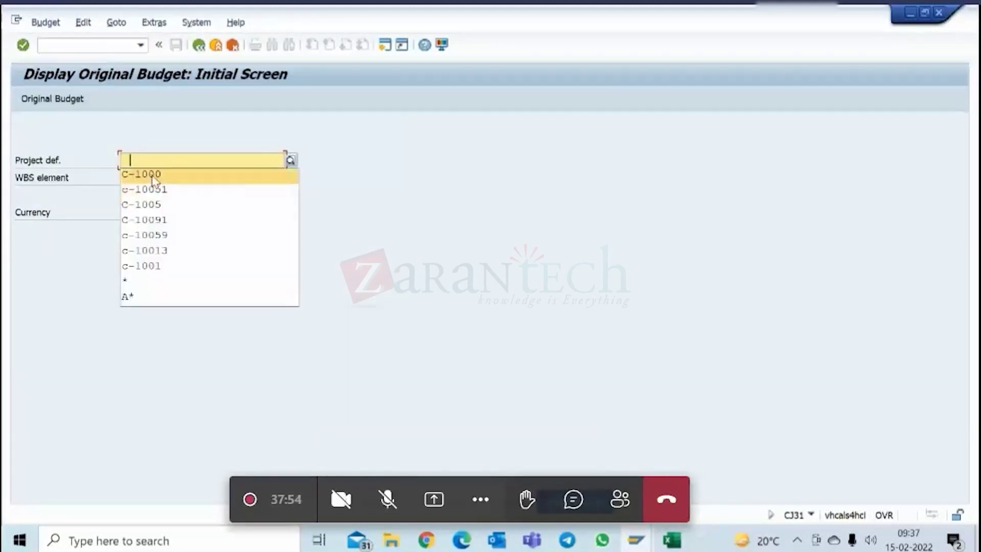
click(152, 173)
key(Return)
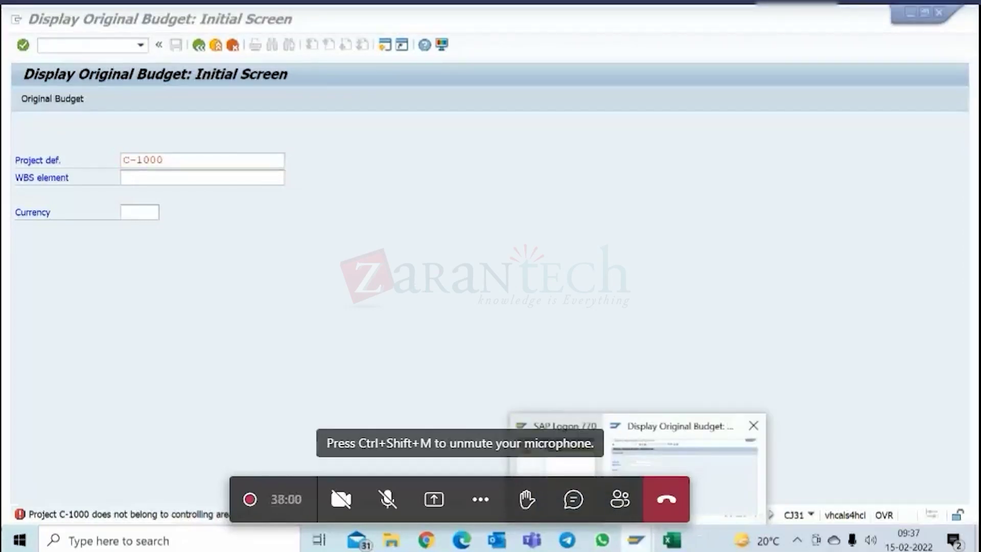
- Replace the project definition with C-10051 and display its original budget
drag(181, 166, 106, 170)
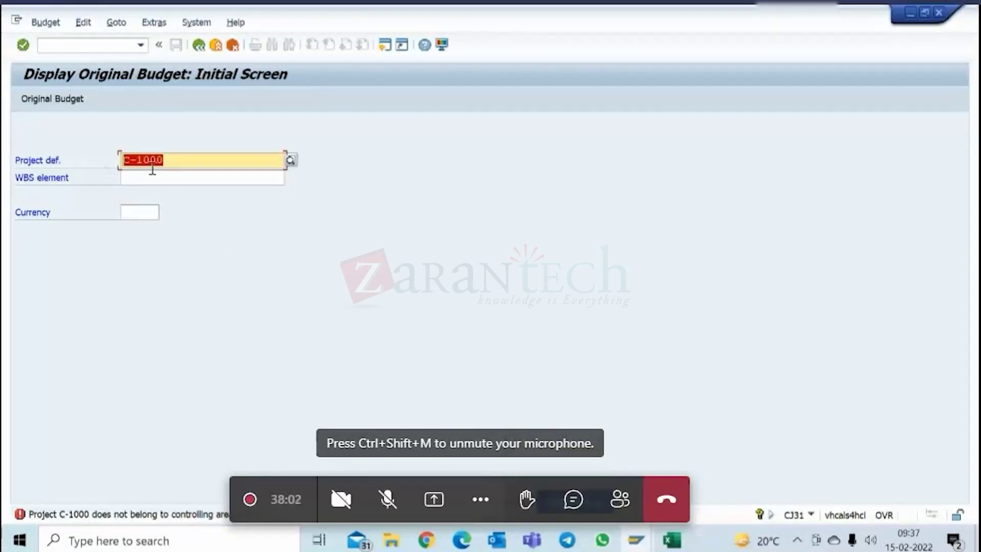
key(Delete)
click(189, 160)
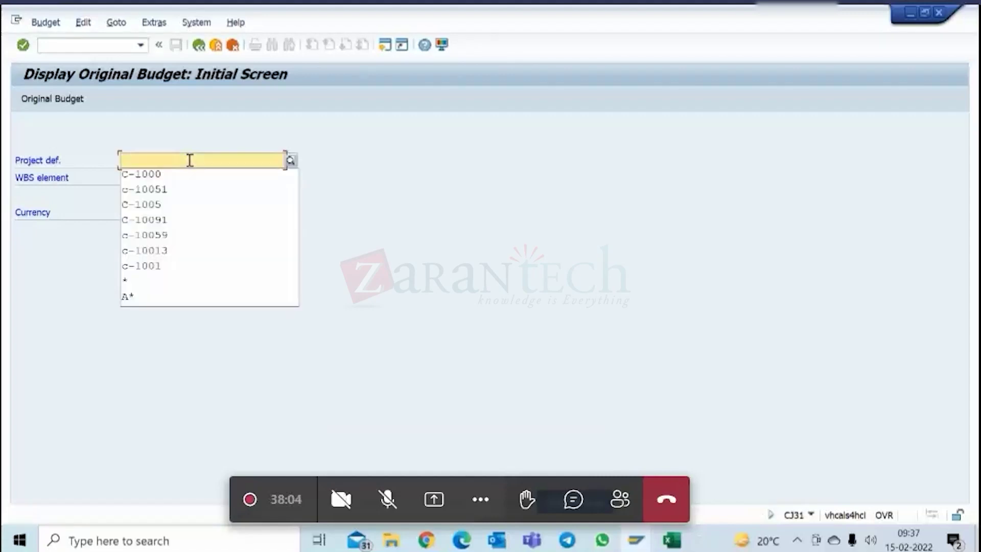
click(177, 190)
key(Return)
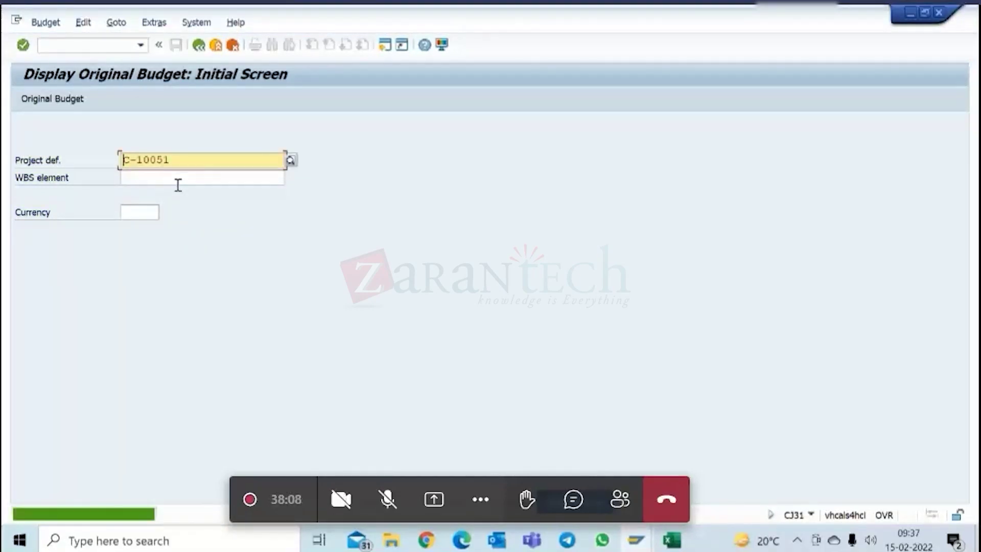
- Replace the project definition with C-1000 and try to display its original budget
click(169, 161)
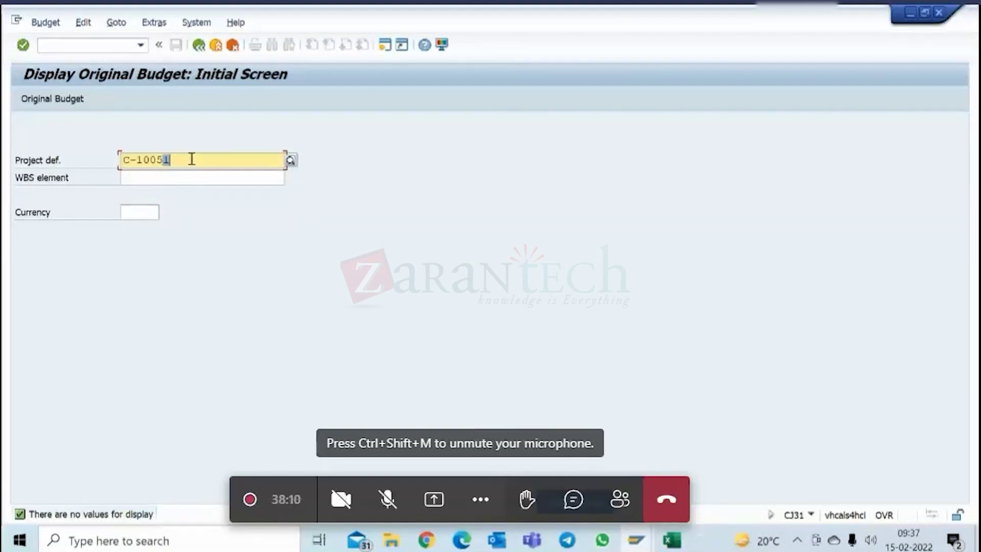
key(BackSpace)
key(BackSpace)
key(BackSpace)
key(BackSpace)
key(BackSpace)
key(BackSpace)
key(BackSpace)
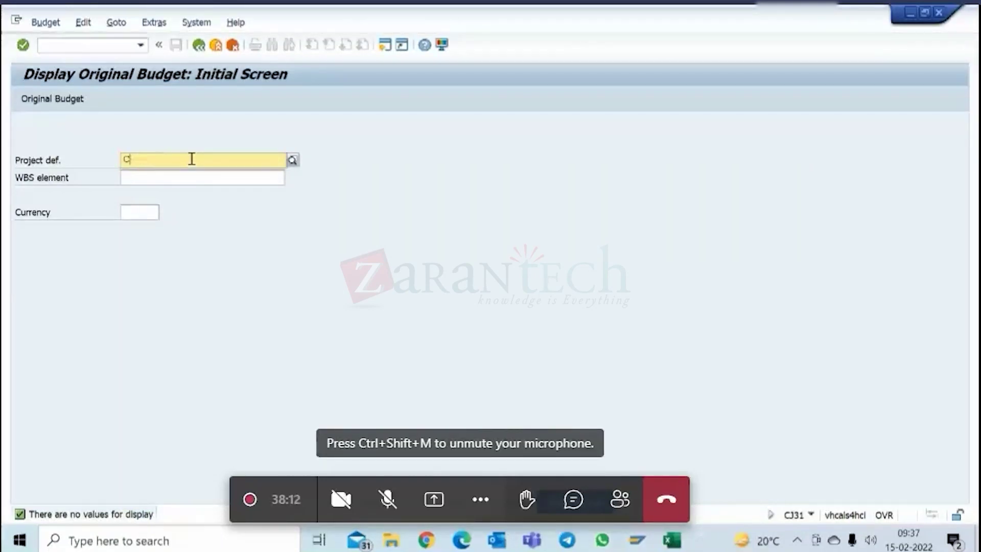
key(BackSpace)
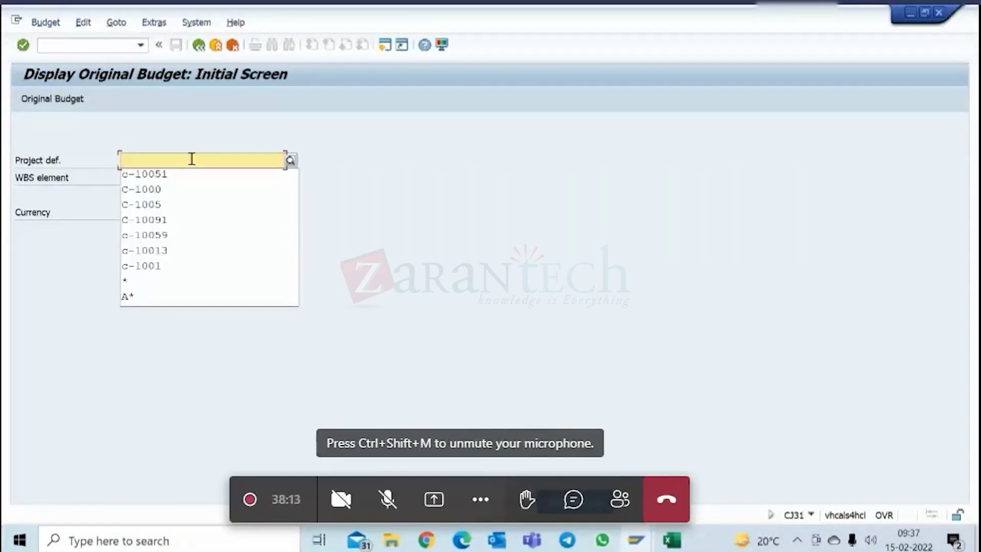
click(171, 189)
key(Return)
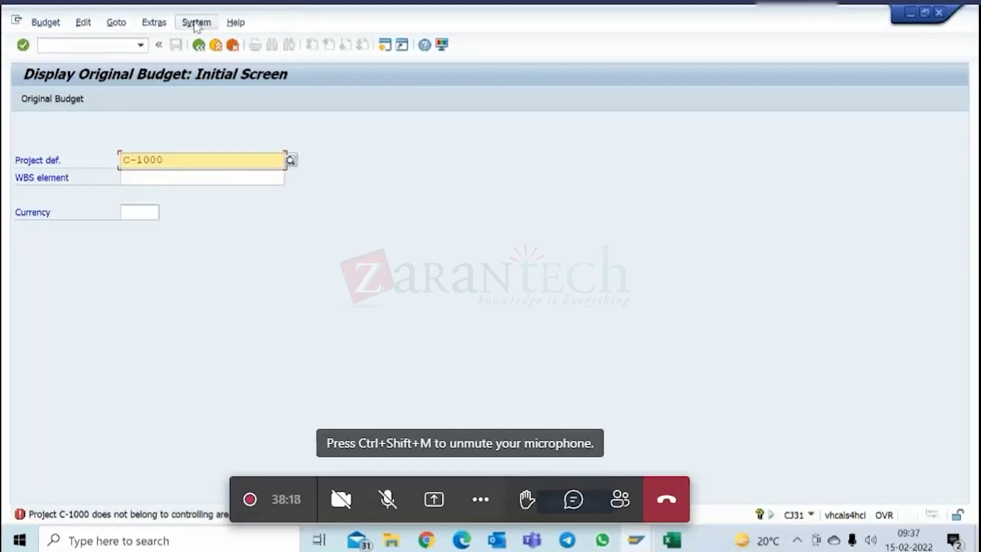
click(156, 25)
click(187, 57)
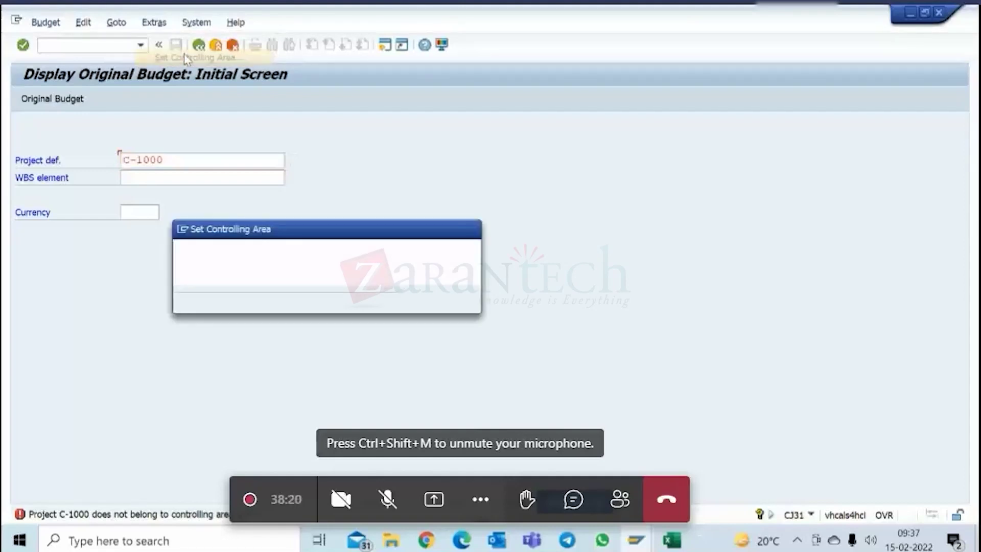
click(467, 299)
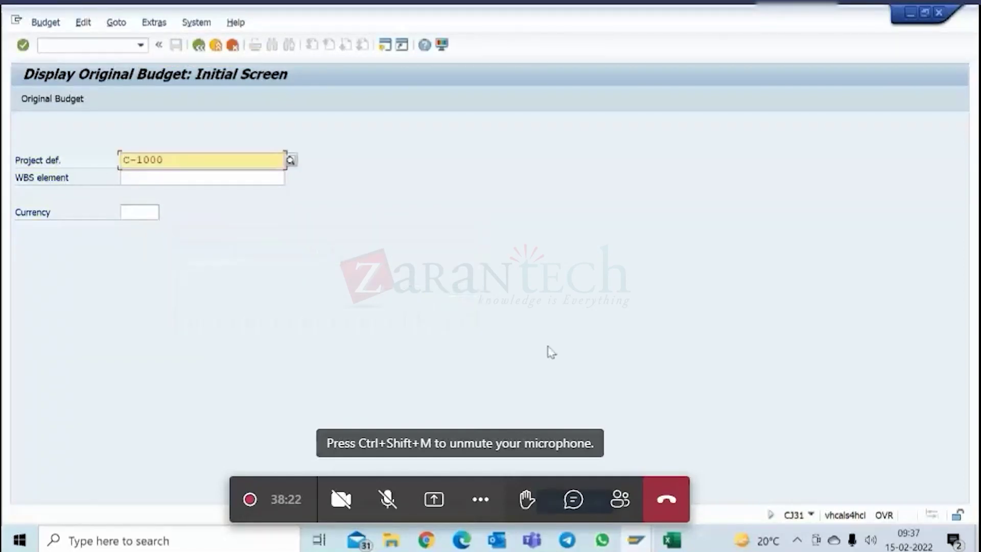
- In a new session, open CAPEX Project C-1000 in Project Builder (CJ20N) to check its controlling area, then leave the project
mouse_move(636, 540)
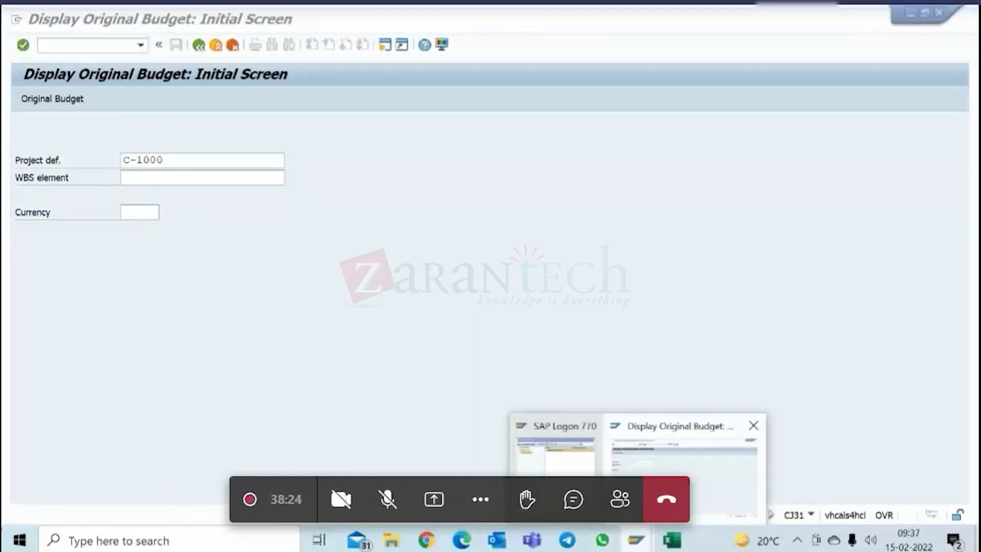
click(684, 456)
click(386, 46)
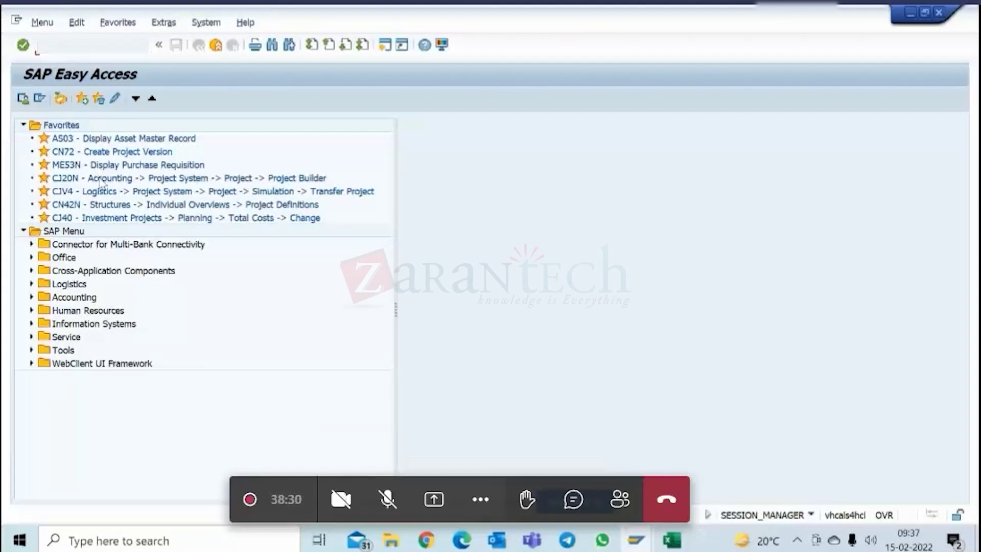
double_click(103, 179)
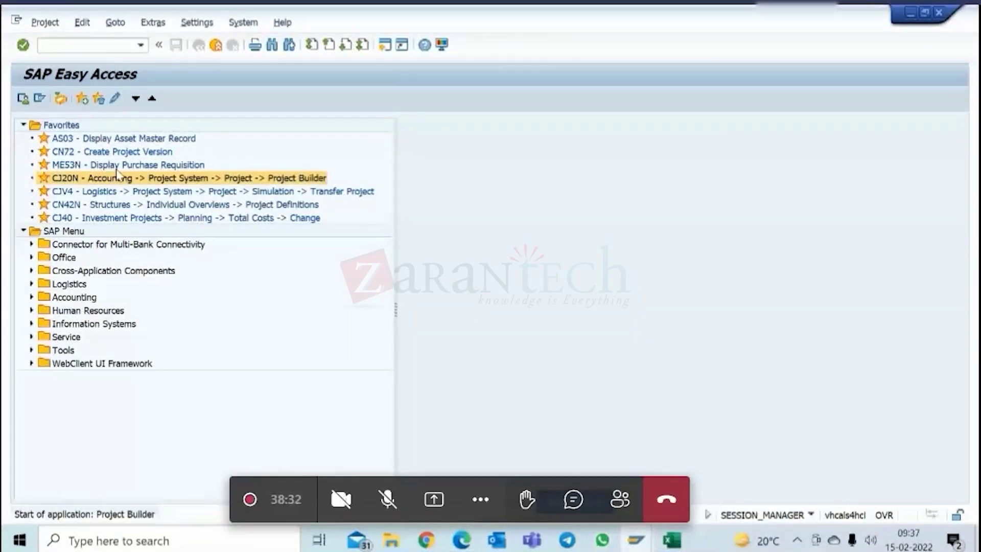
double_click(104, 317)
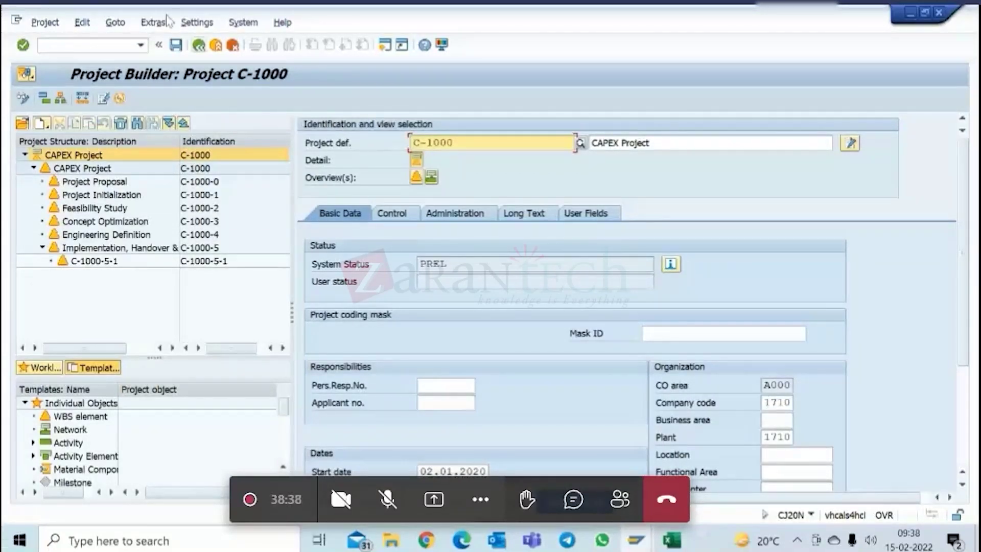
click(199, 47)
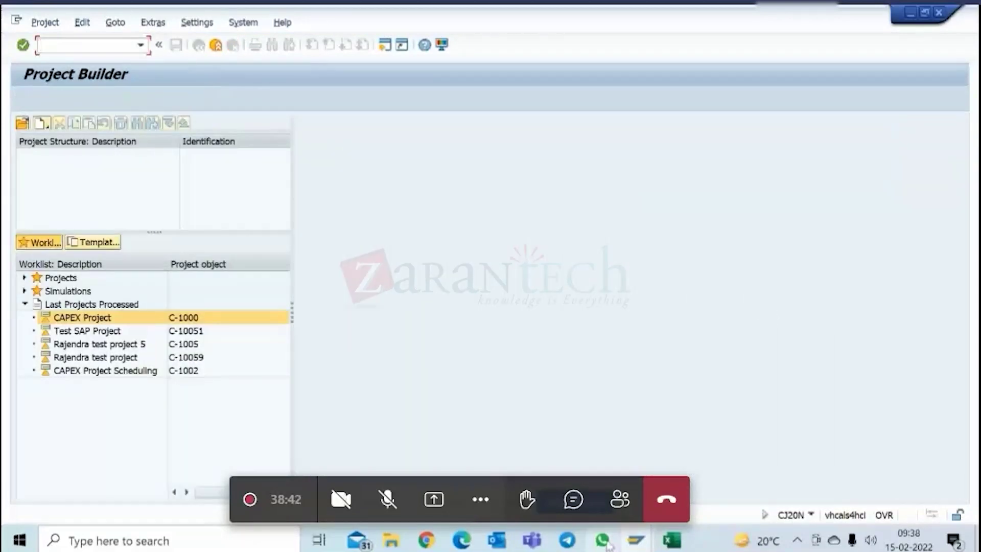
- Return to the CJ31 session, save A000 as the controlling area and display the original budget of C-1000
click(636, 539)
click(597, 460)
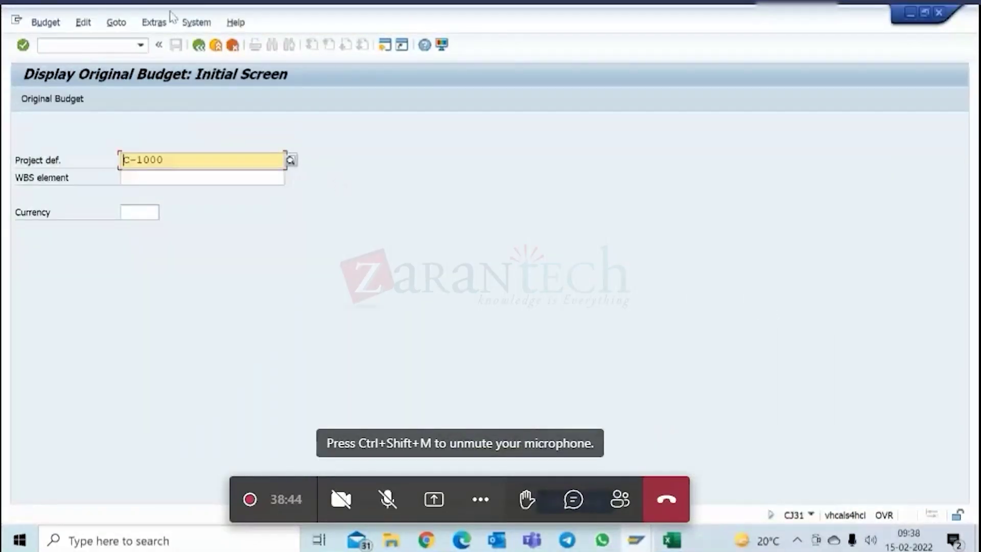
click(179, 23)
click(154, 23)
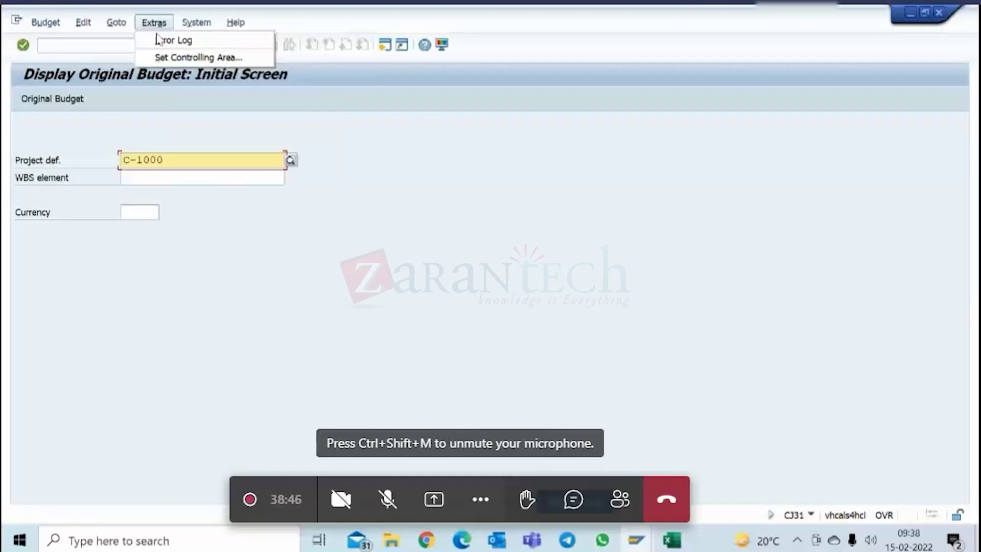
click(169, 57)
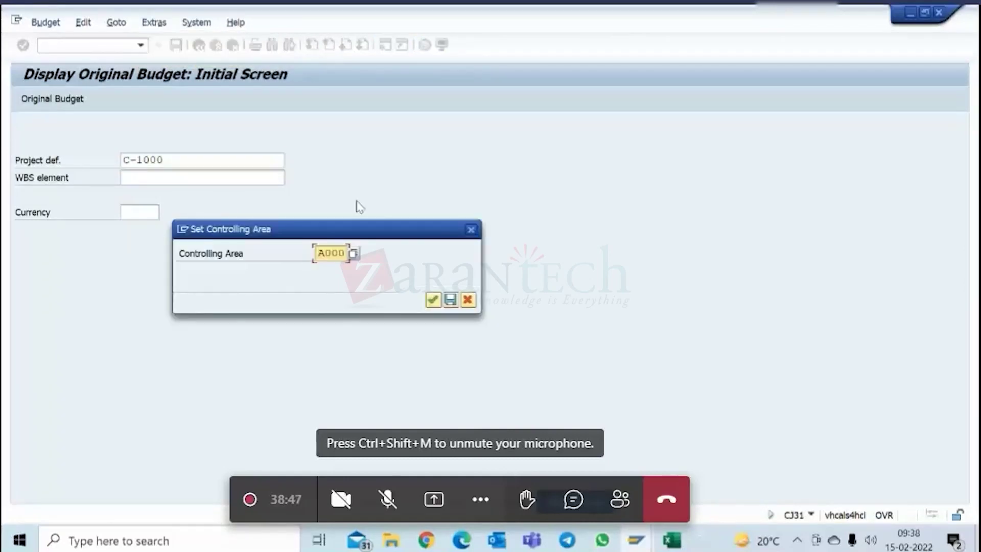
click(450, 300)
key(Return)
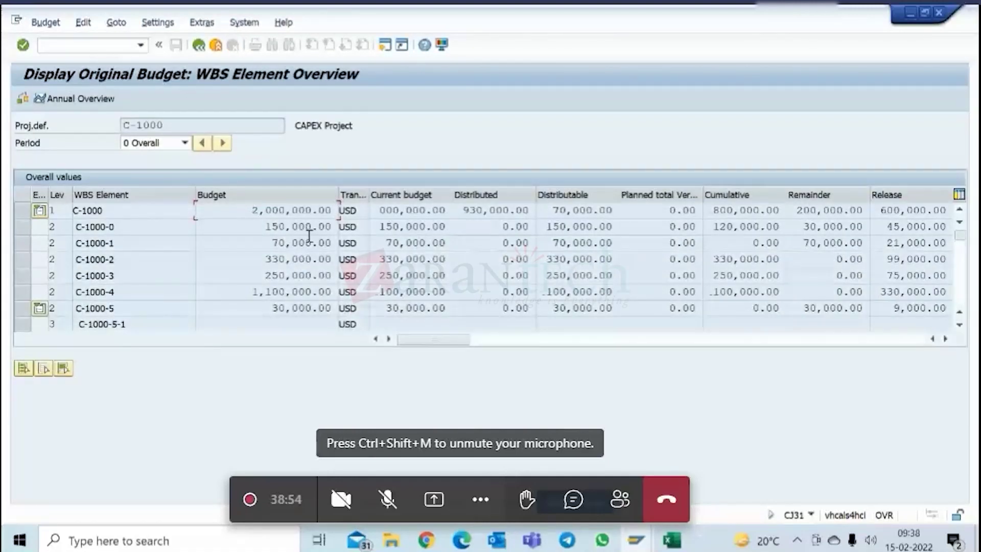
- Widen the Cumulative column and highlight the overall Budget and Cumulative values of WBS element C-1000
drag(190, 130, 112, 128)
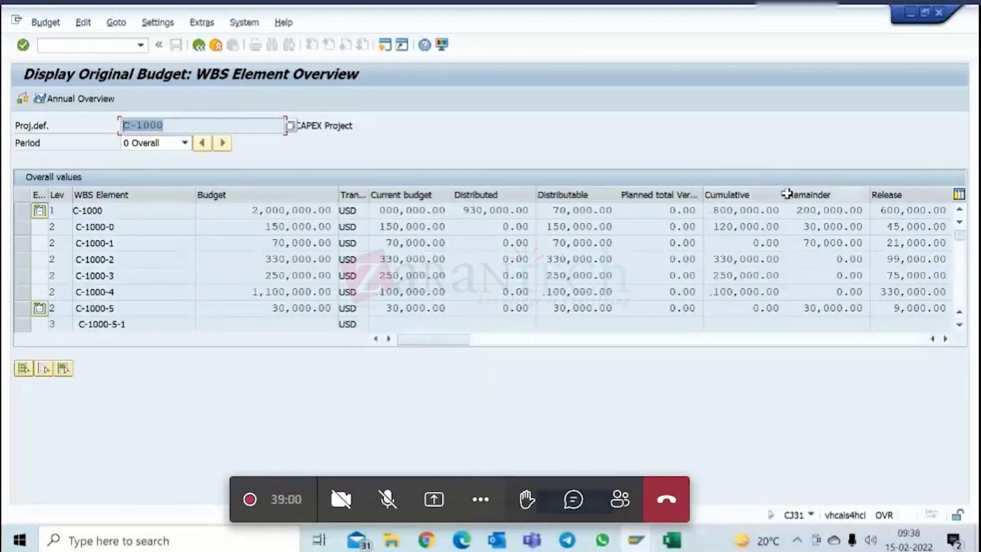
drag(786, 193, 801, 189)
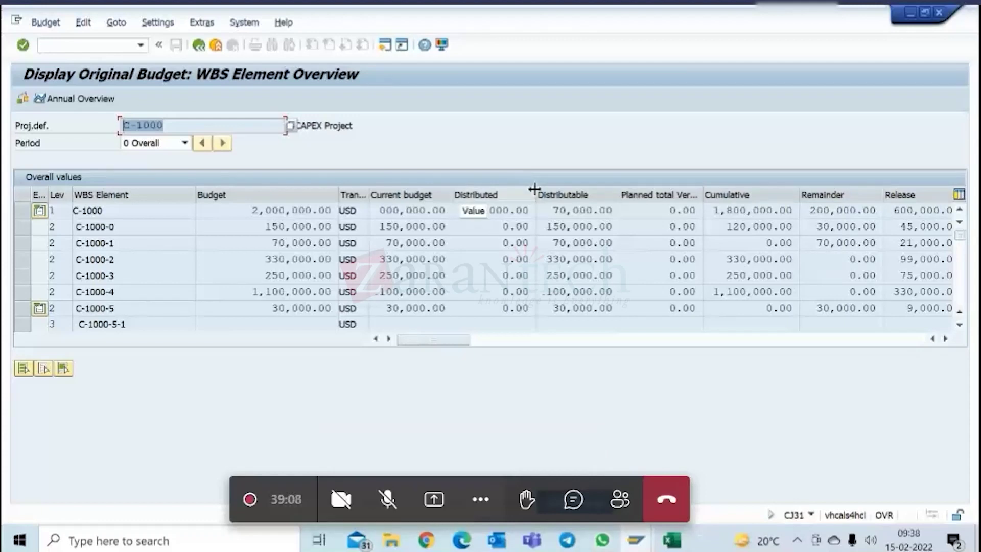
drag(534, 190, 541, 189)
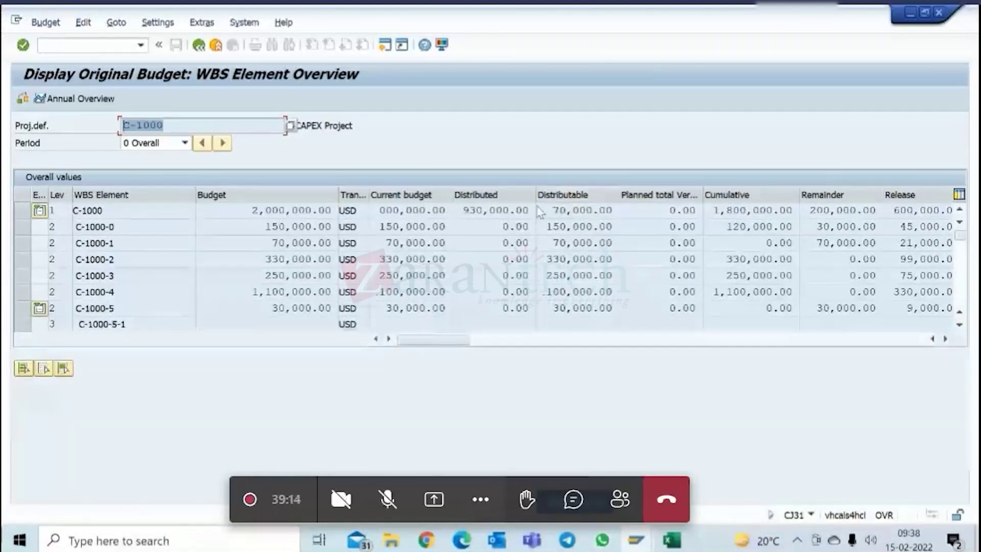
drag(251, 210, 333, 211)
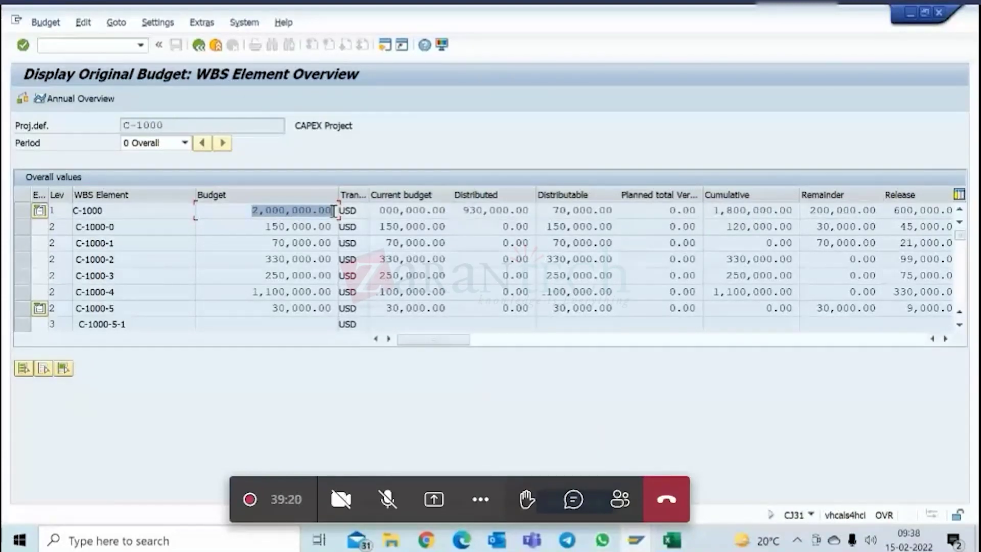
drag(711, 210, 795, 210)
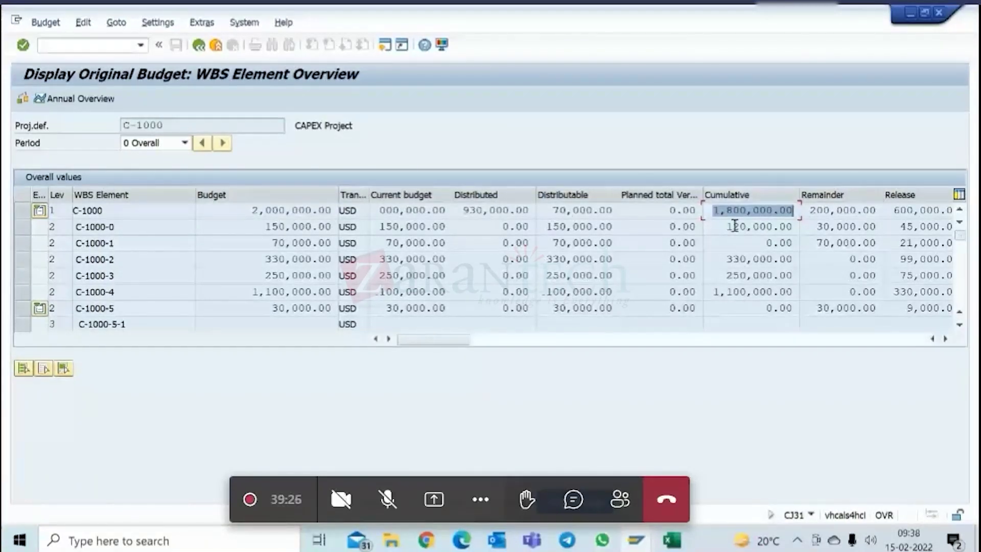
- Switch the budget overview's period from overall to 2021 to view that year's annual values
click(177, 145)
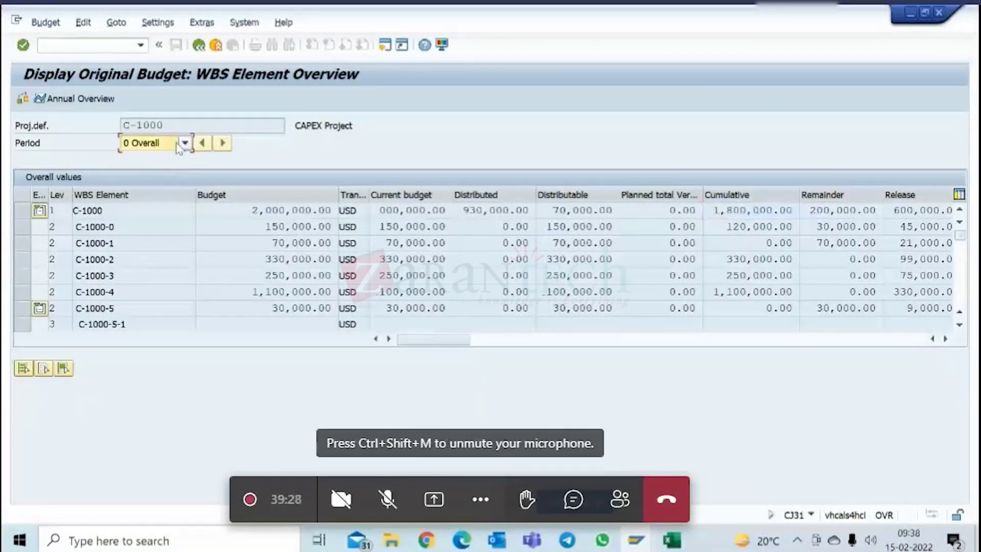
click(180, 145)
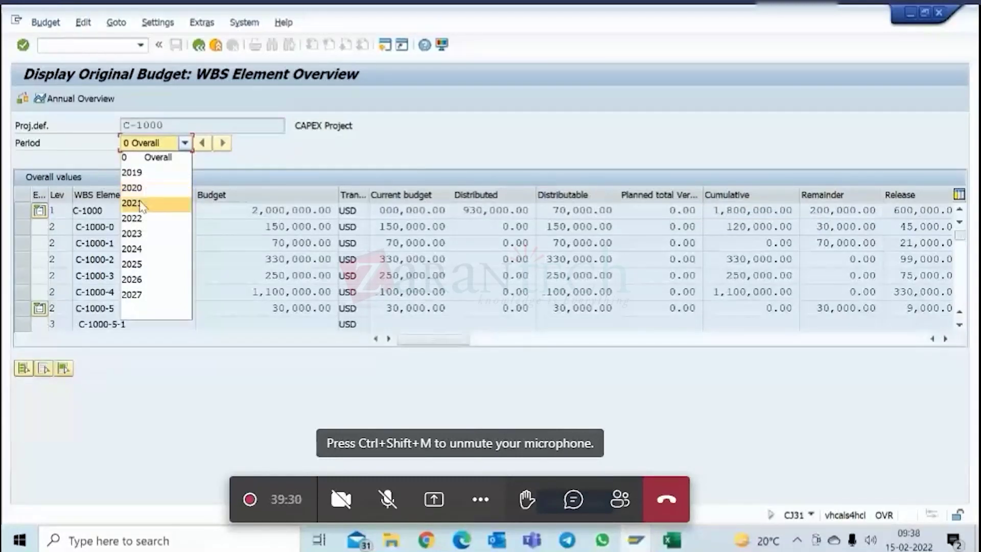
click(144, 203)
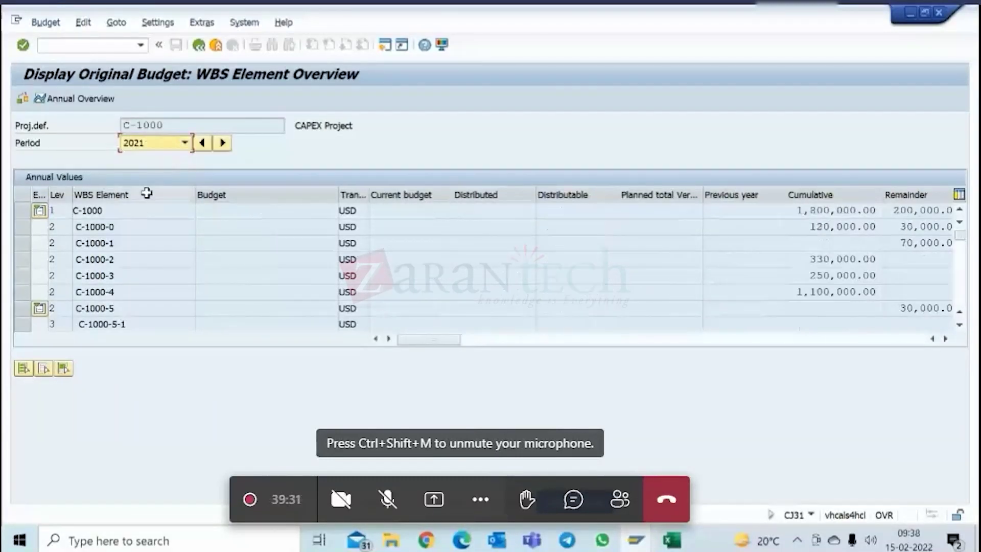
- Show the annual values for 2022, widen the Planned total Version 0 column and highlight the Budget of C-1000
click(156, 144)
click(145, 217)
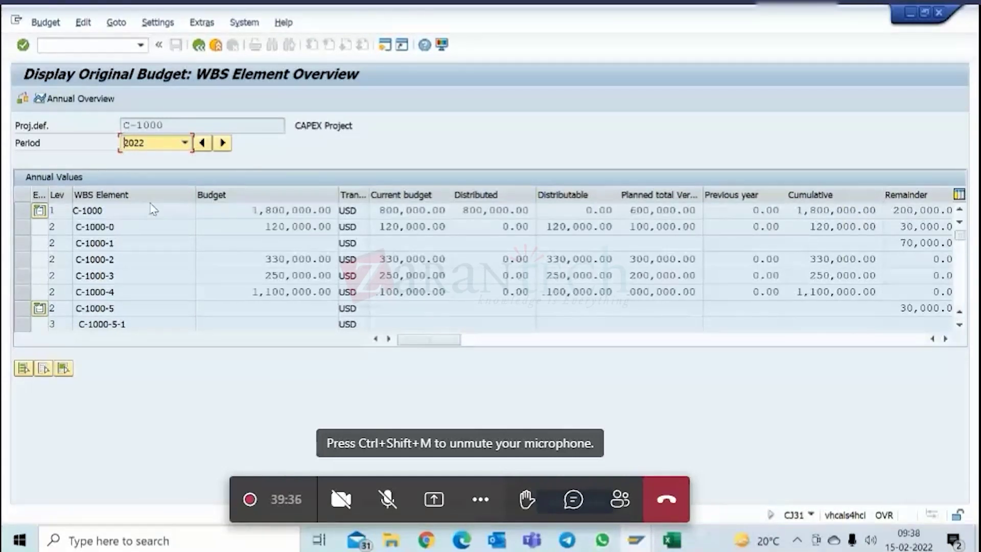
drag(703, 190, 731, 190)
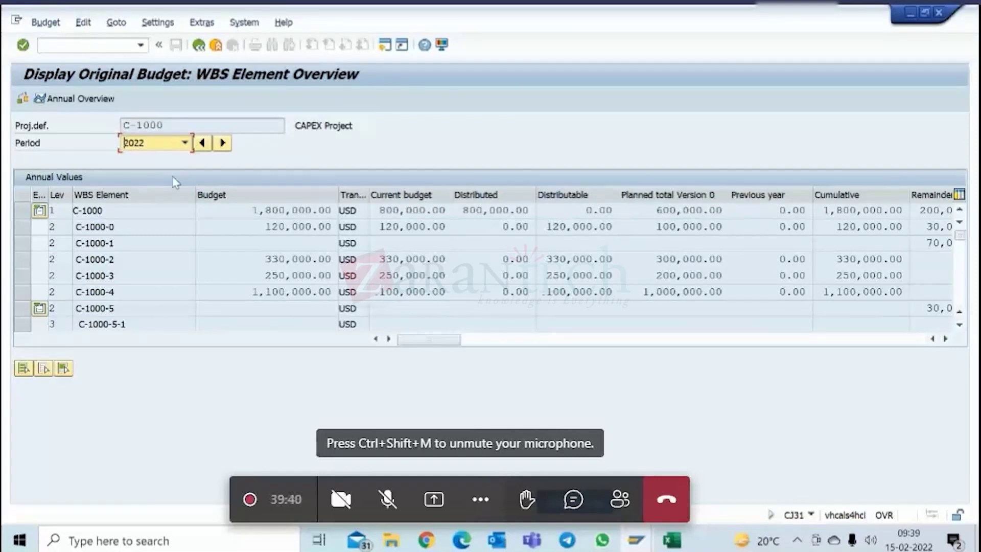
drag(253, 211, 358, 210)
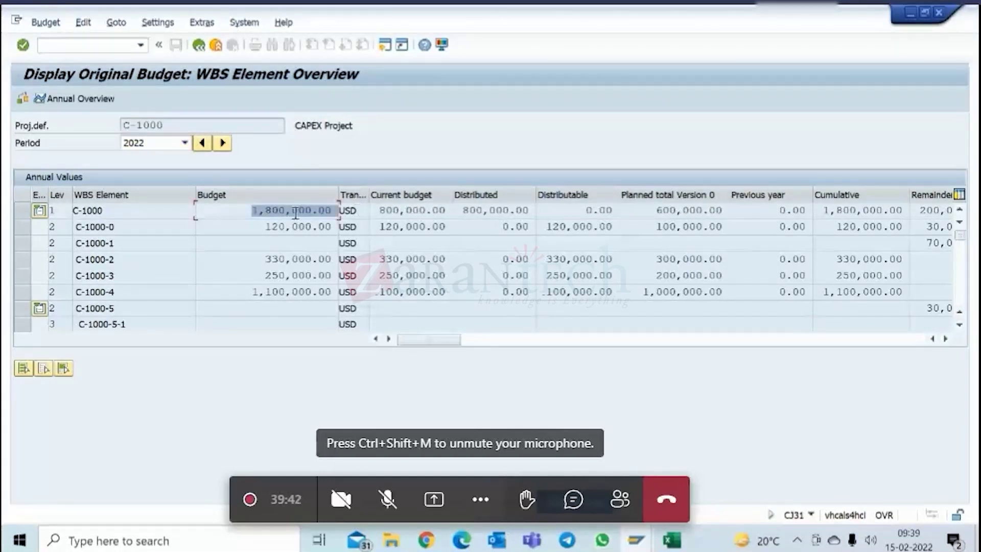
- Show the annual values for 2023 and select the Cumulative column
click(184, 142)
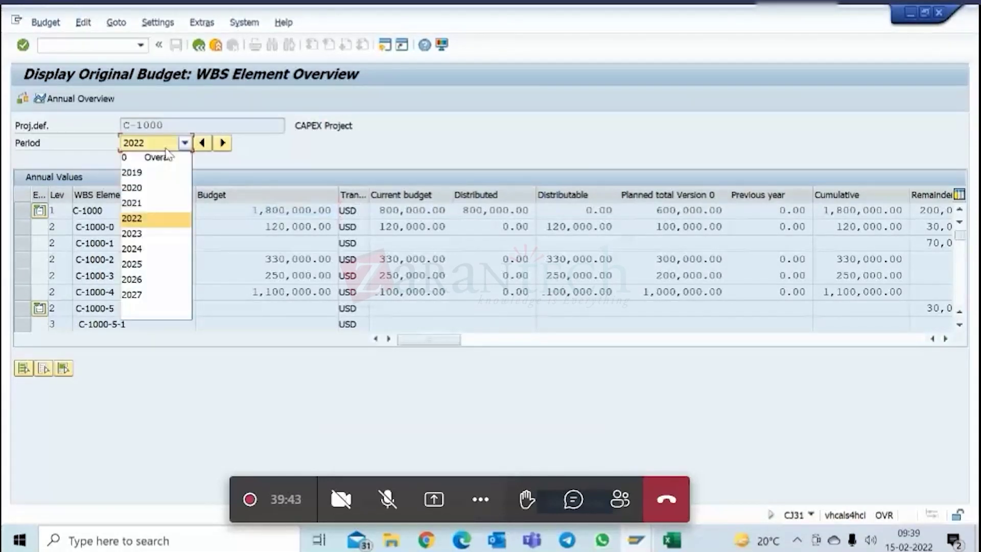
click(145, 233)
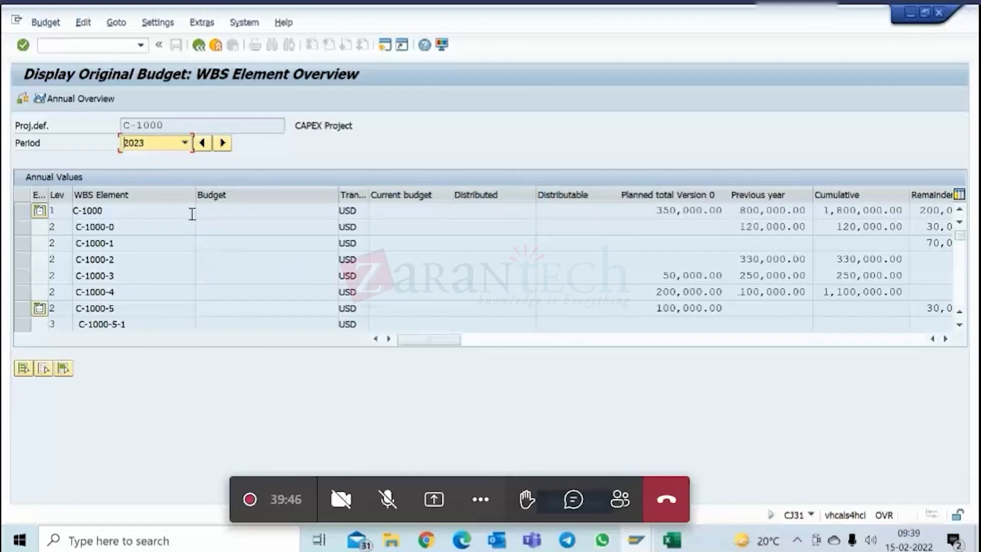
click(184, 144)
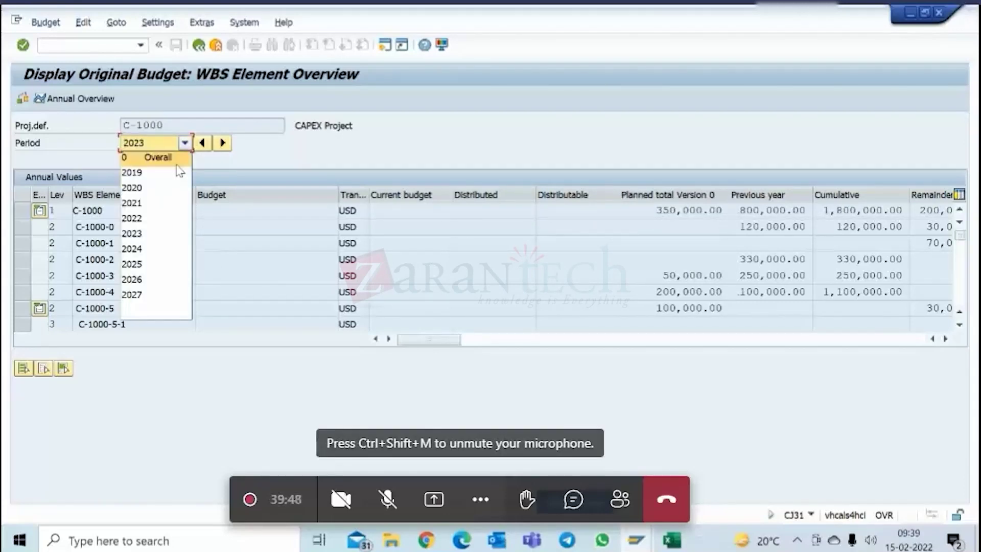
click(296, 223)
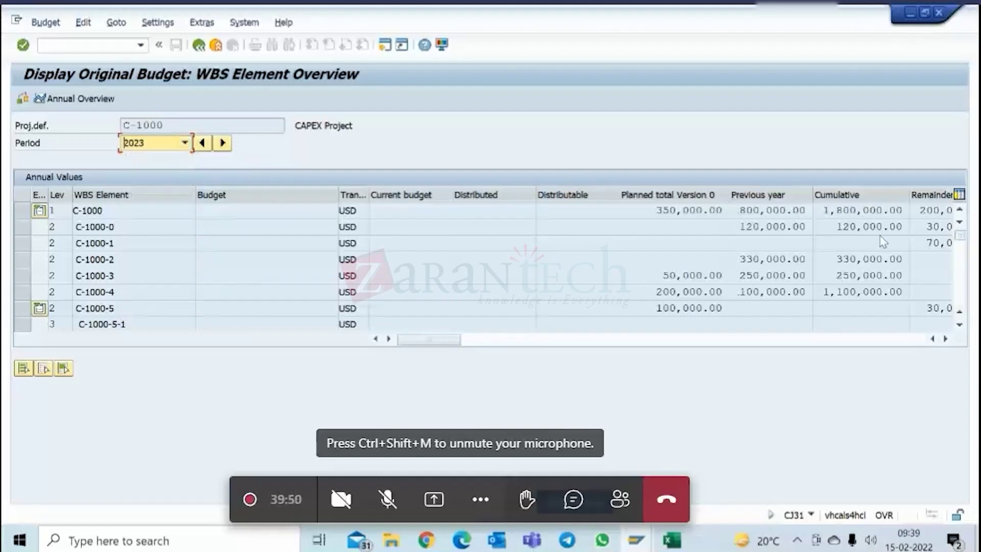
click(848, 192)
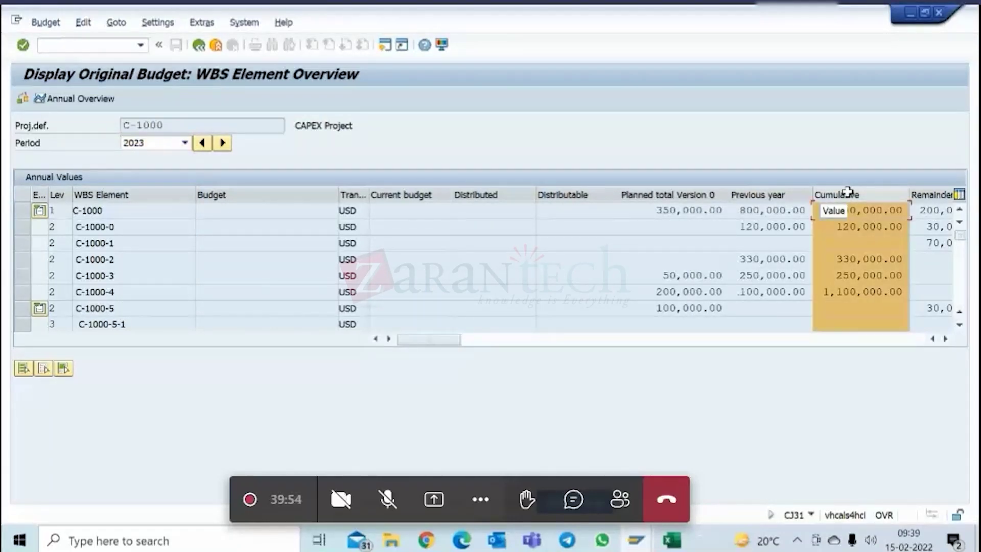
- Set the period back to 0 Overall and select the Remainder column, then the Cumulative column for review
click(184, 143)
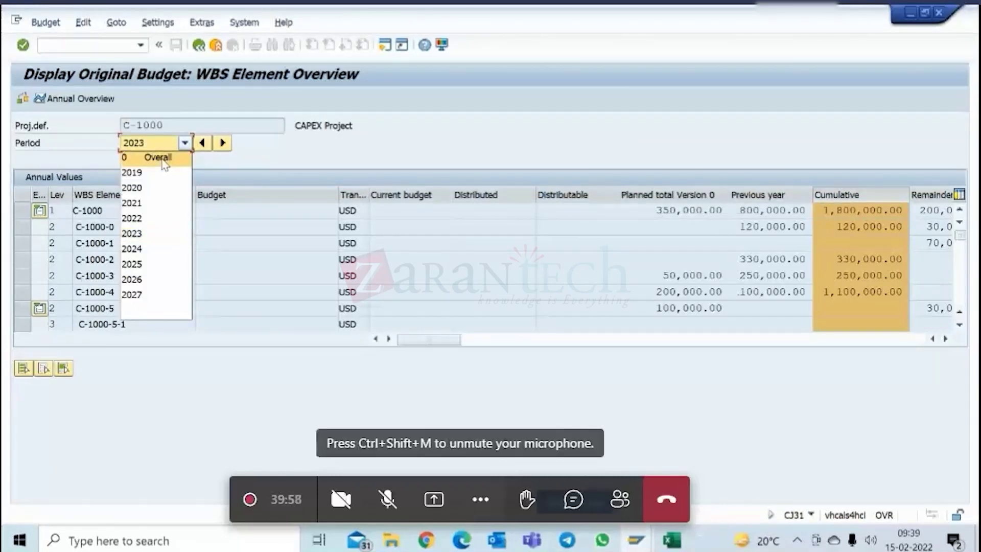
click(157, 157)
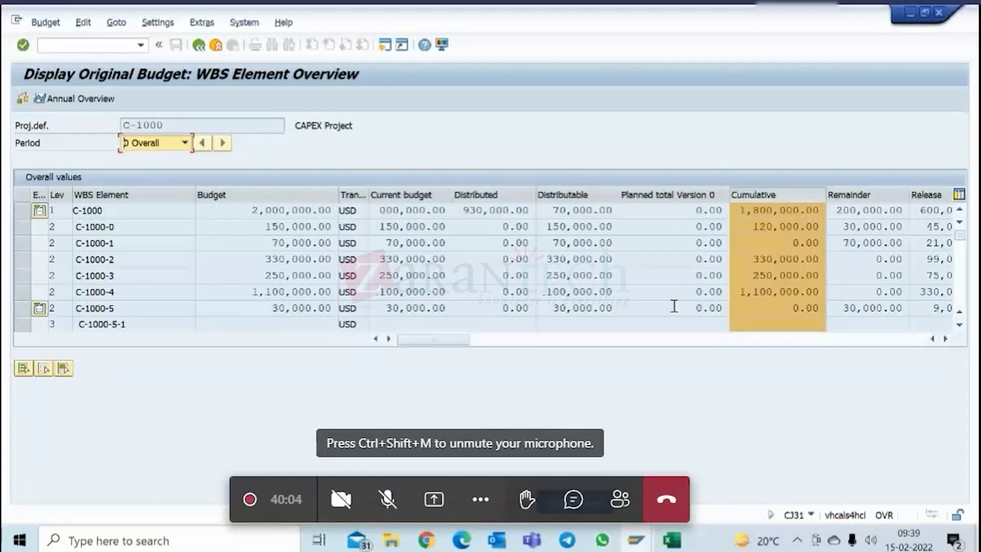
click(875, 194)
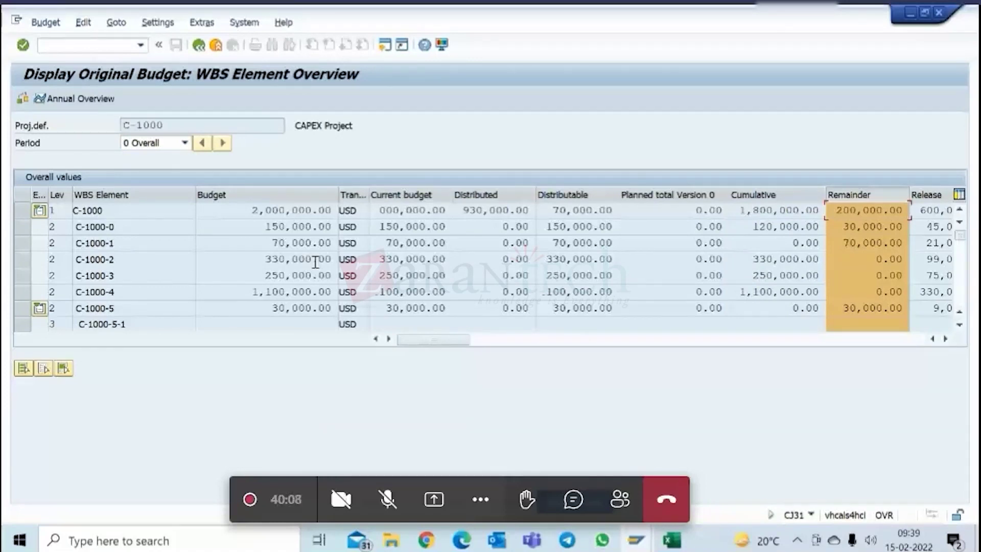
click(777, 195)
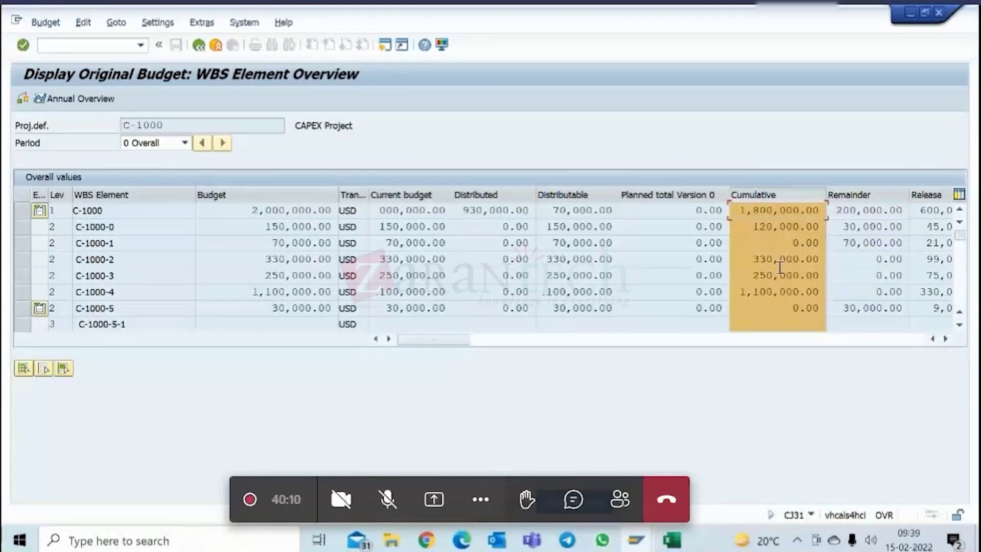
- Compare the overall Budget and Remainder values of C-1000, C-1000-0 and C-1000-1 by highlighting them in turn
click(868, 210)
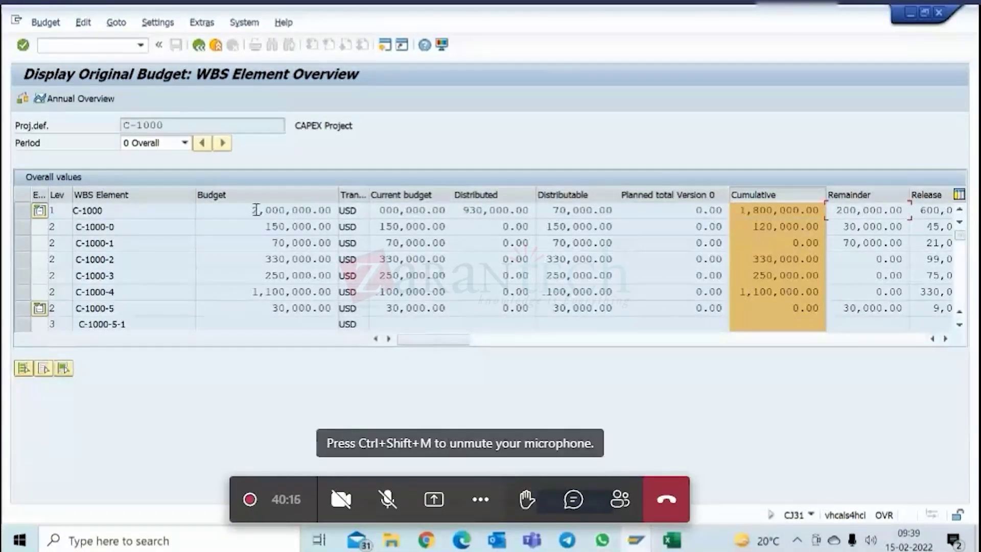
drag(254, 210, 295, 212)
drag(876, 210, 901, 214)
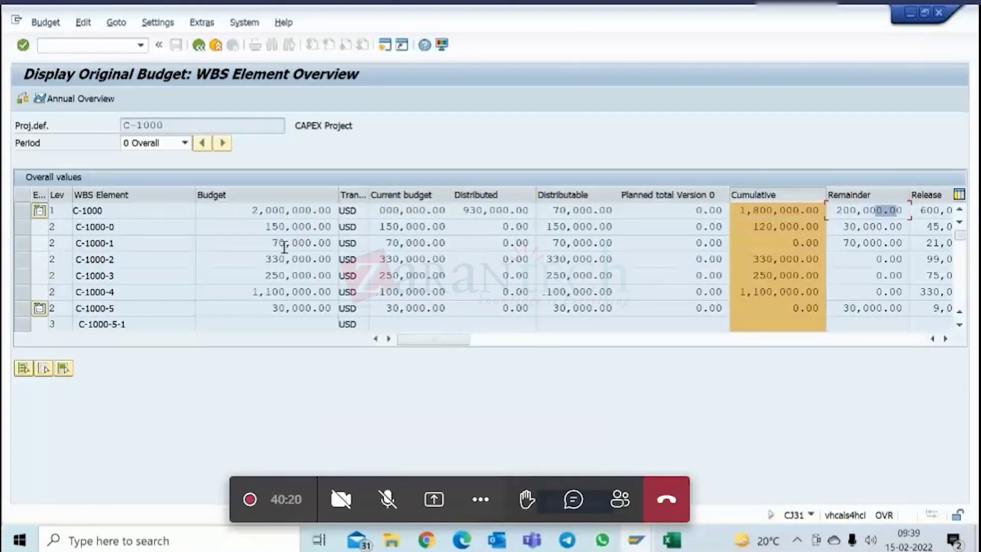
drag(263, 226, 330, 226)
drag(752, 226, 913, 231)
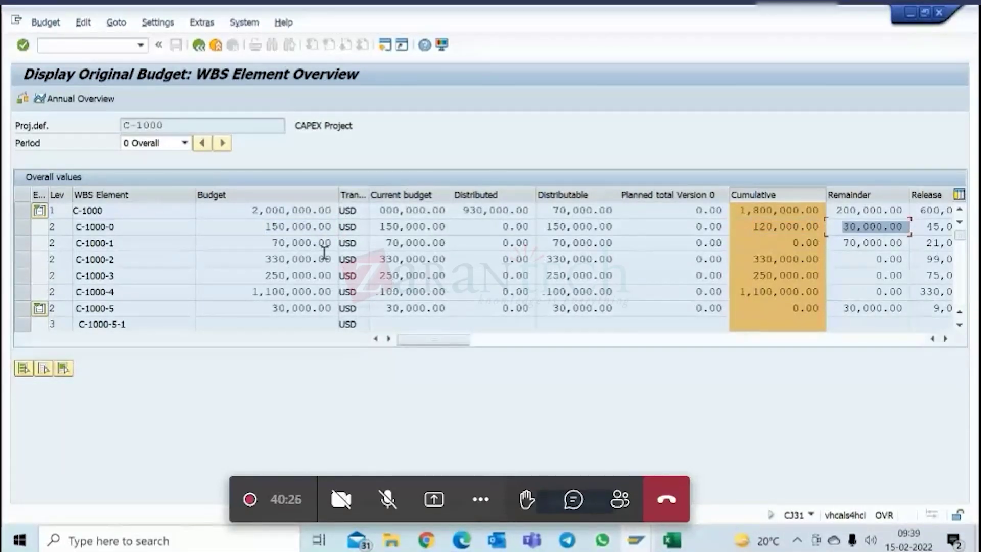
drag(271, 241, 342, 244)
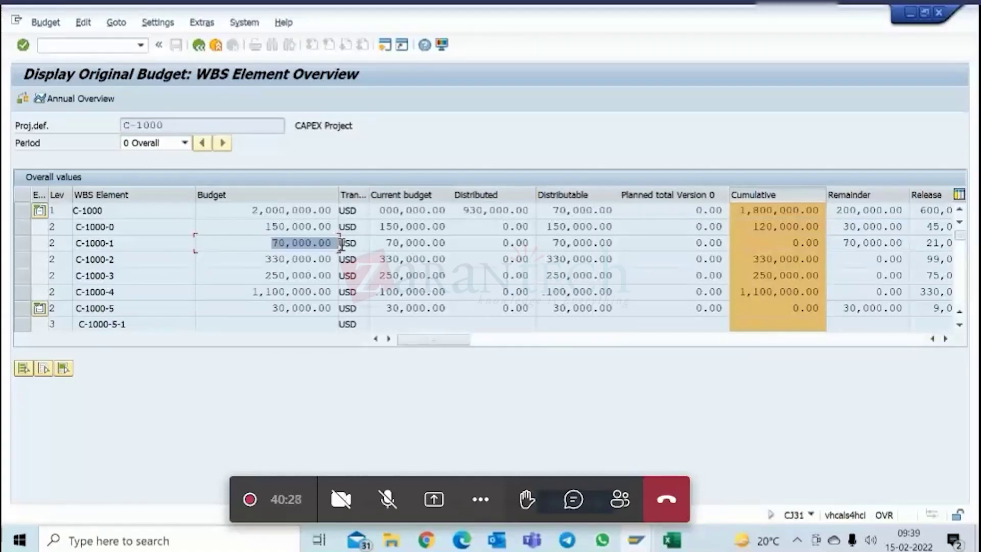
click(895, 241)
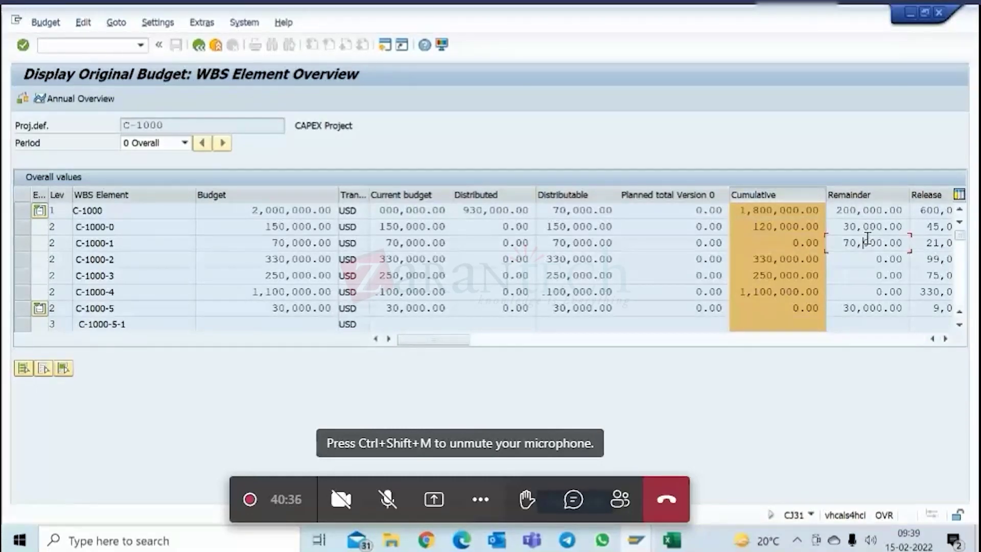
- Show the annual values for 2022, check the Remainder of C-1000-0 and deselect the Cumulative column
click(184, 143)
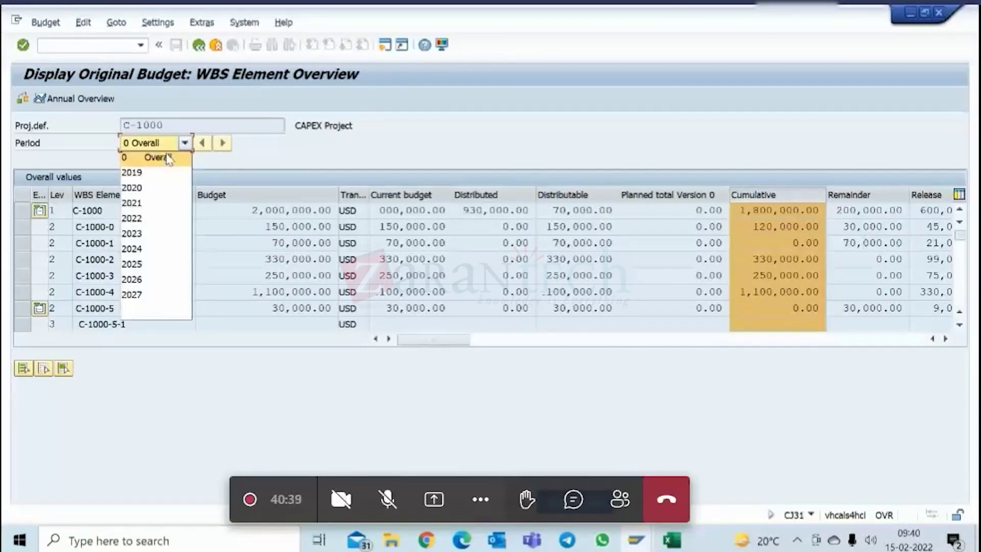
click(146, 218)
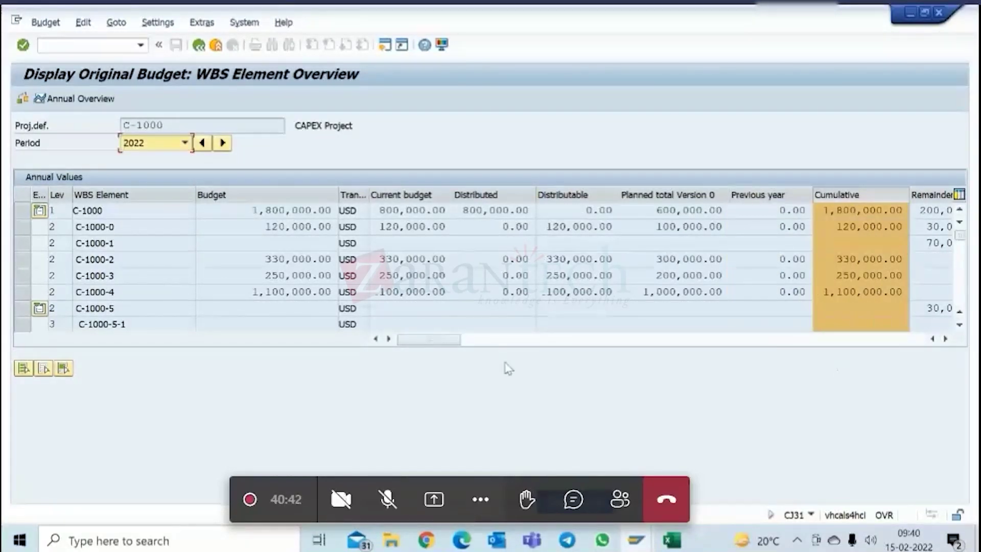
drag(431, 343, 511, 346)
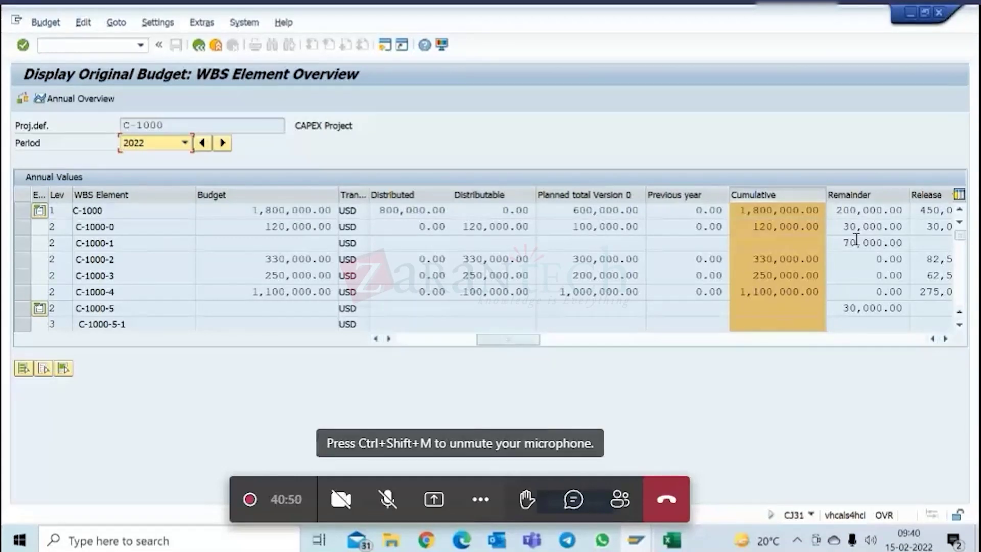
click(876, 229)
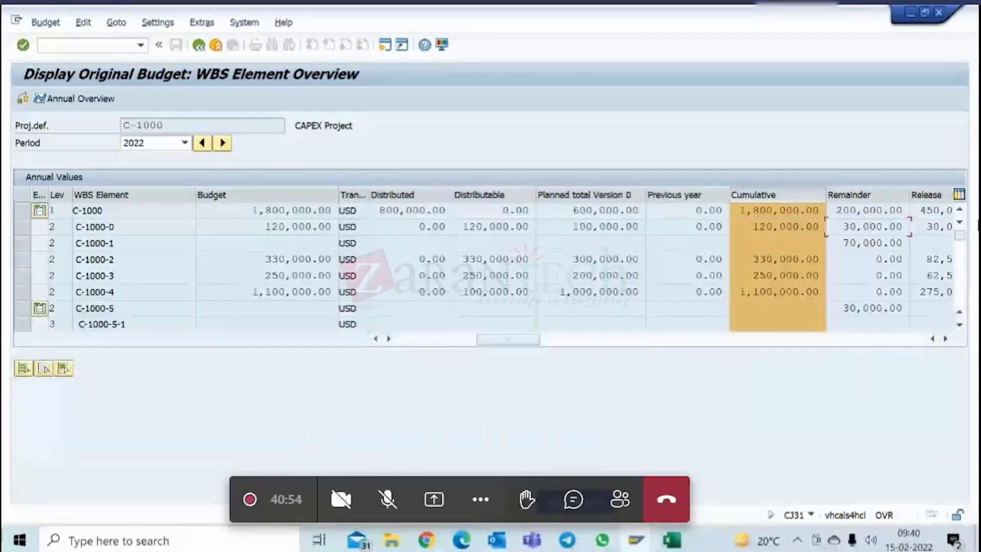
click(782, 191)
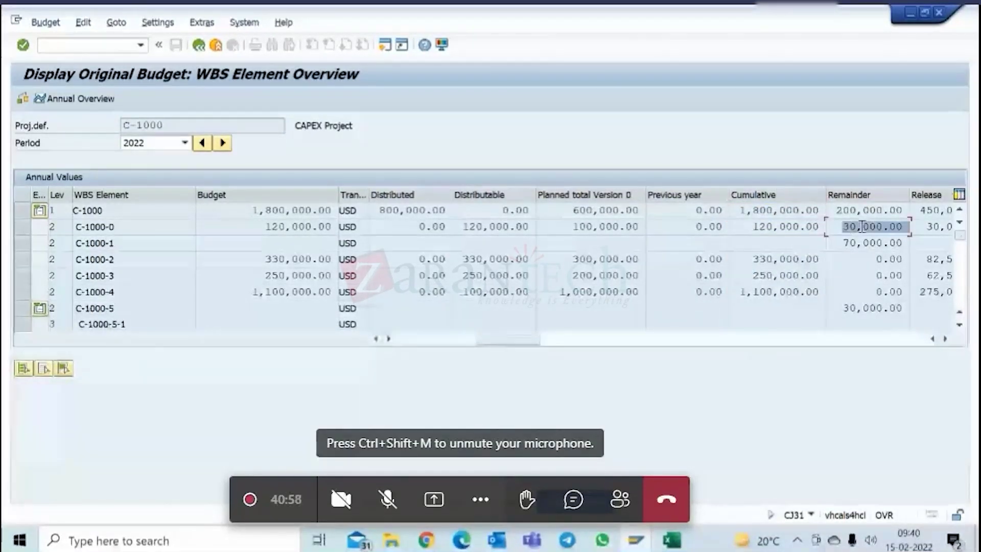
- Return the period to 0 Overall and highlight the Budget of C-1000-0
click(185, 142)
click(157, 161)
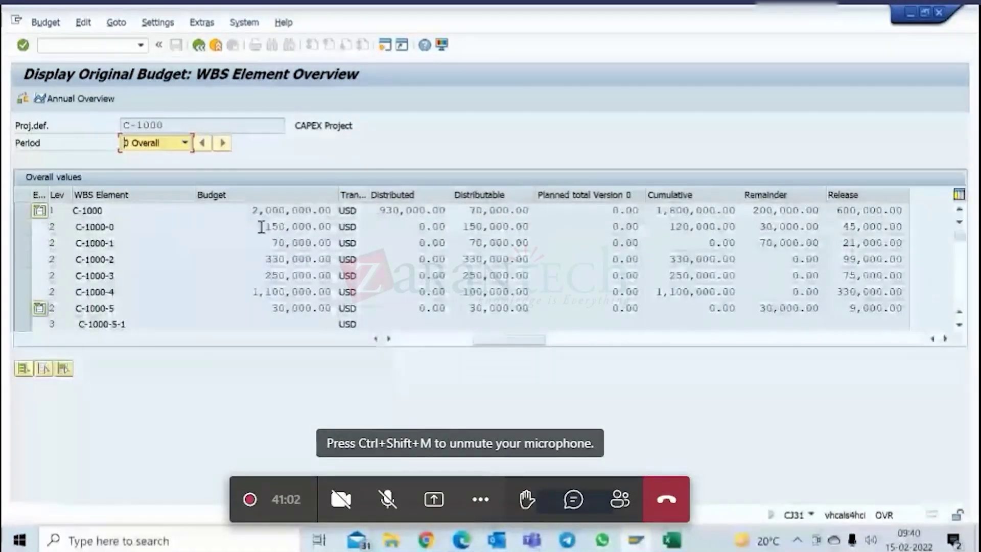
drag(261, 226, 362, 225)
- Set the period to 2022 and highlight the annual Budget and Remainder of C-1000-0 for comparison
click(185, 142)
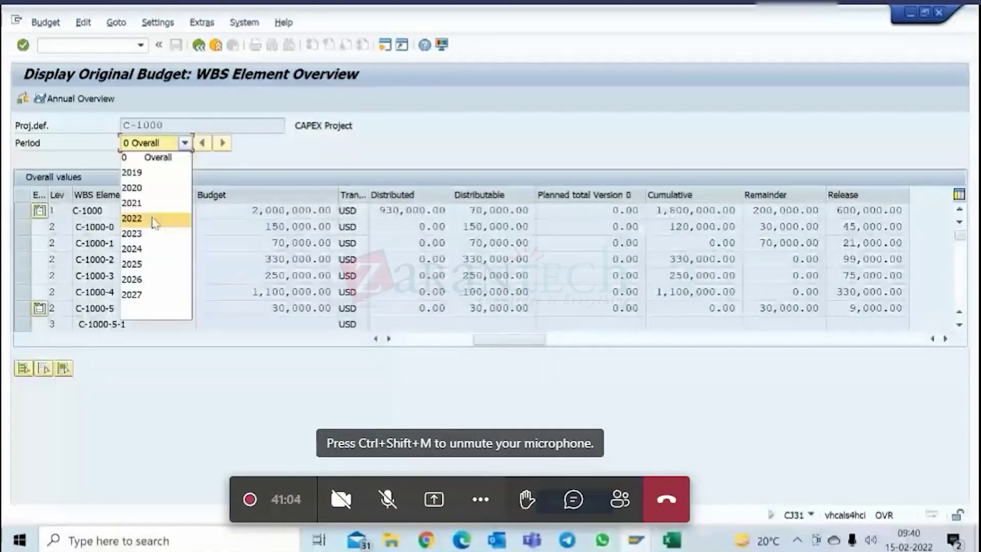
click(146, 218)
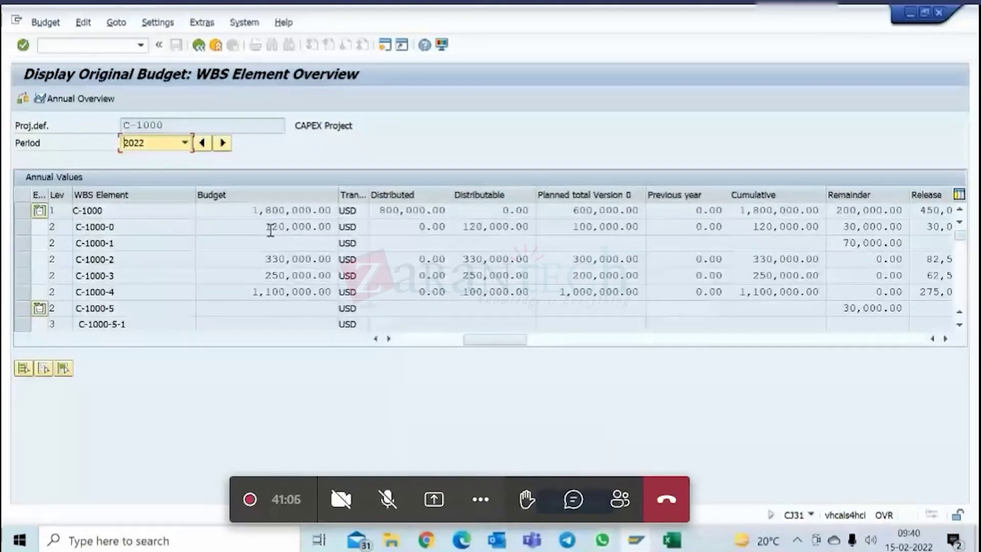
drag(271, 228, 337, 224)
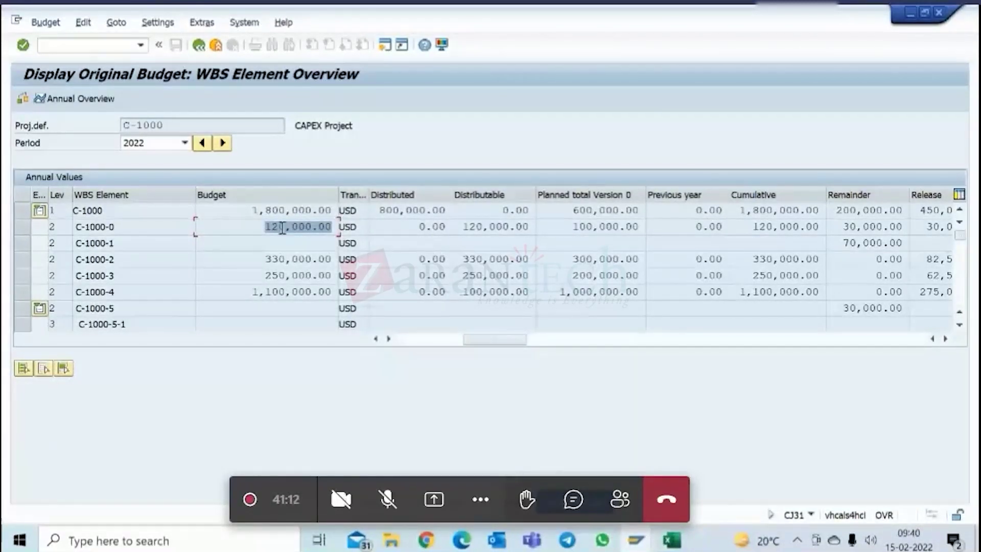
drag(841, 227, 891, 226)
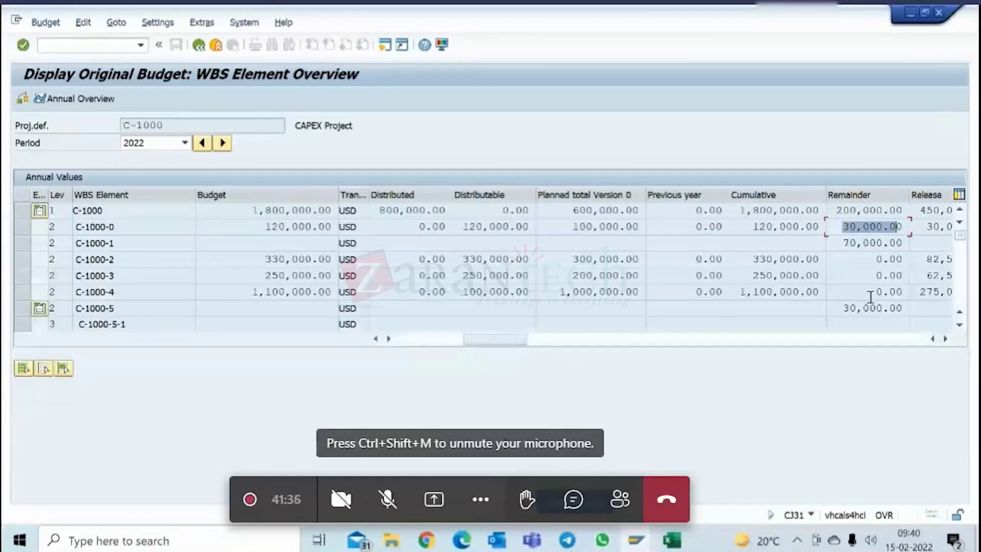
- Select the 2022 Remainder column, highlight part of the C-1000 Remainder beside its Release value, then deselect the column
click(862, 194)
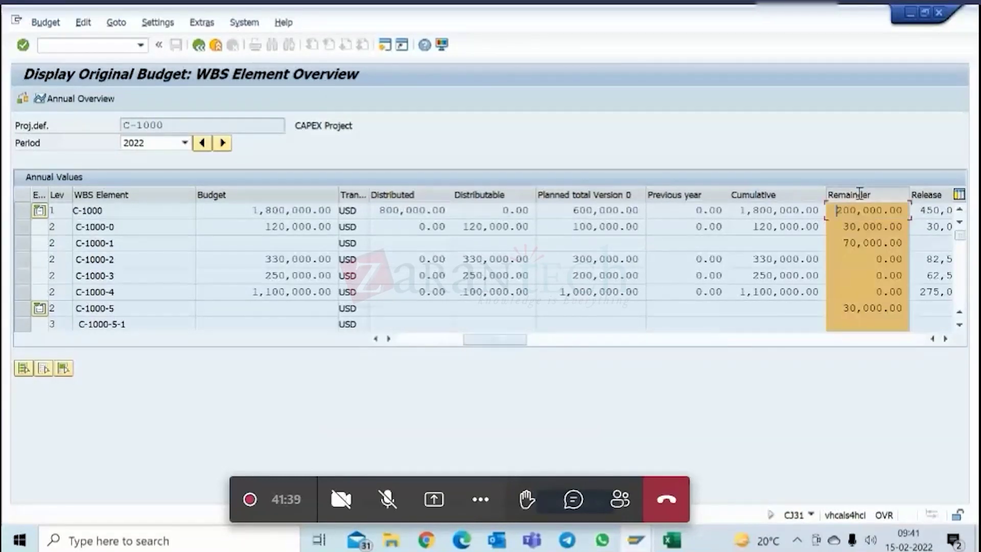
click(944, 338)
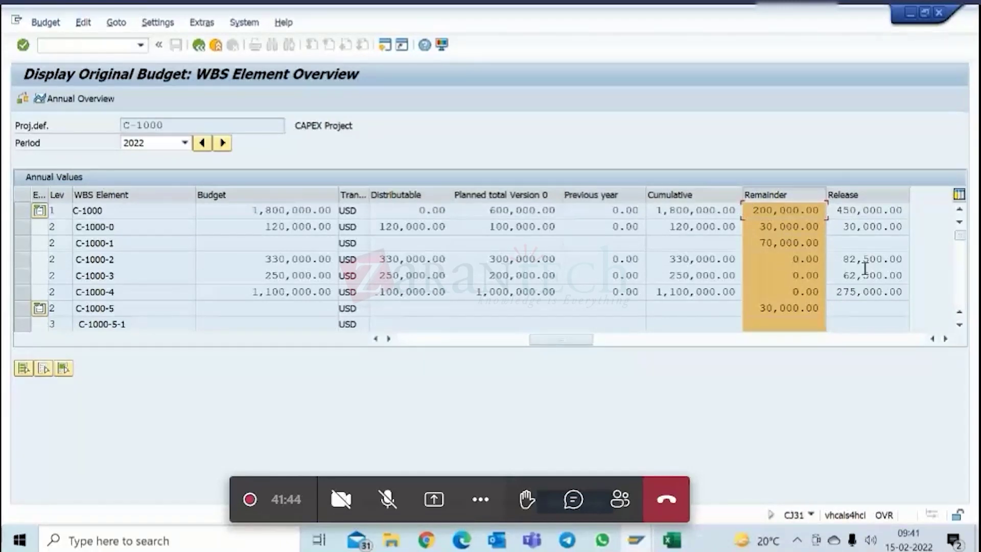
drag(753, 209, 760, 208)
click(782, 194)
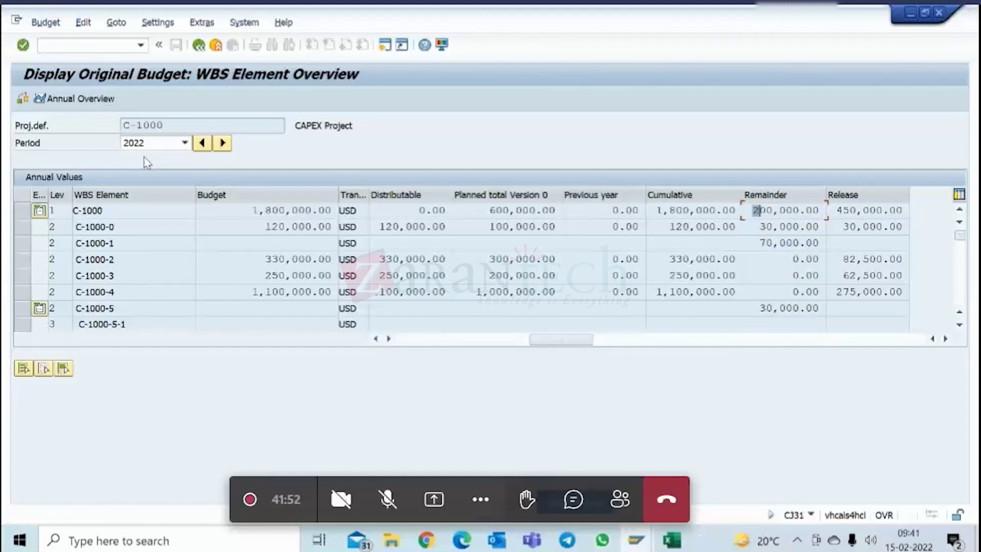
- Change the period to 0 Overall and check the Cumulative and Remainder values of C-1000
click(171, 147)
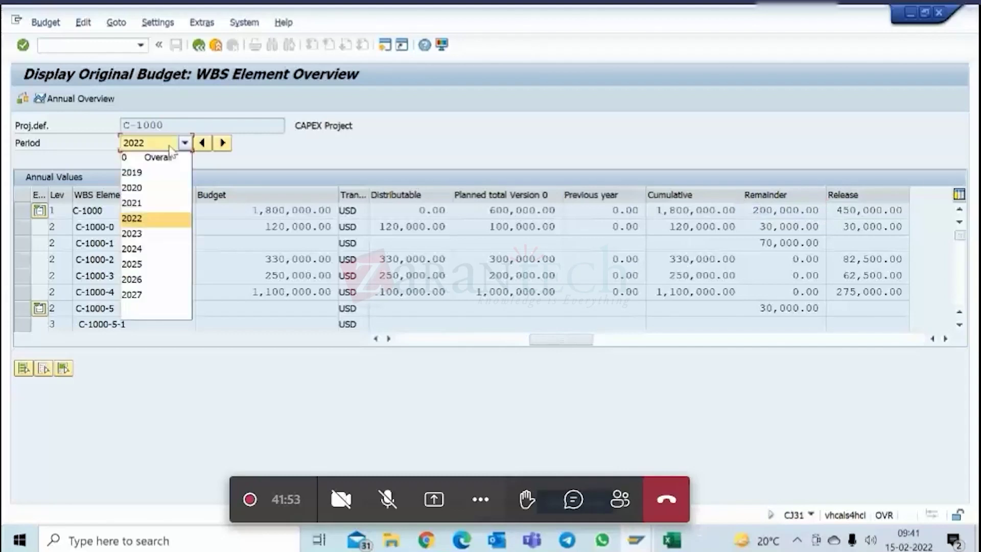
click(145, 160)
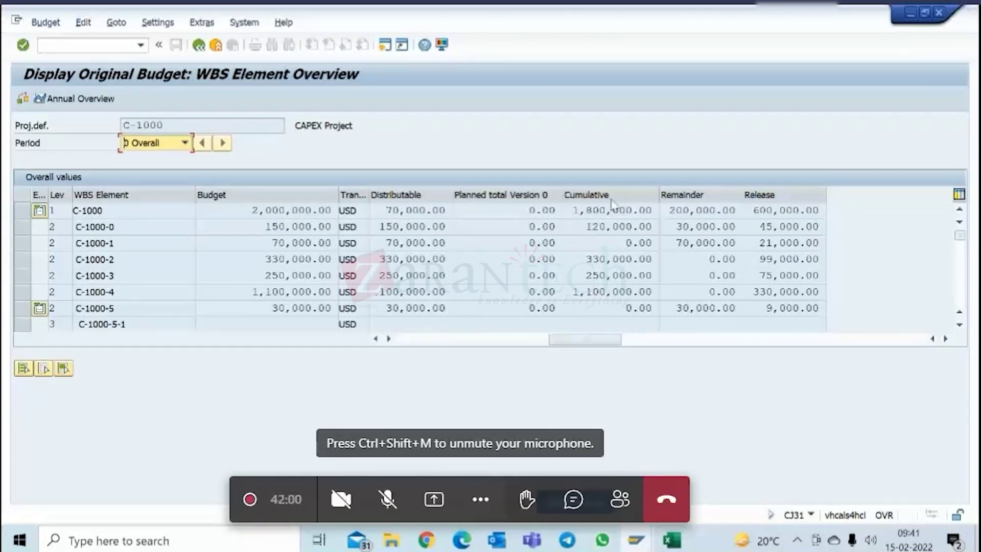
drag(600, 211, 648, 210)
click(712, 210)
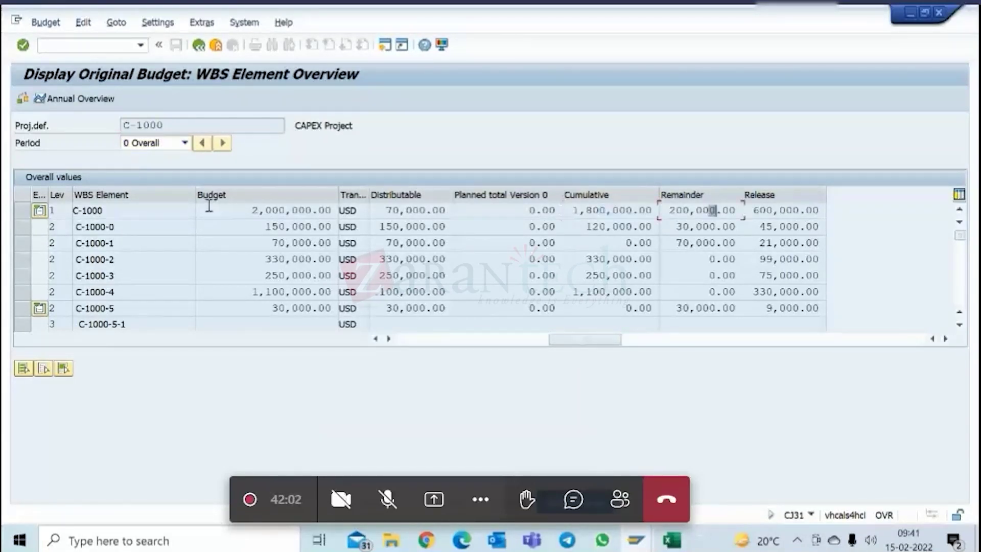
- Show the 2022 values, review the Budget of C-1000-0 and C-1000-2 plus the latter's Release and Remainder, and select the Remainder column
click(185, 143)
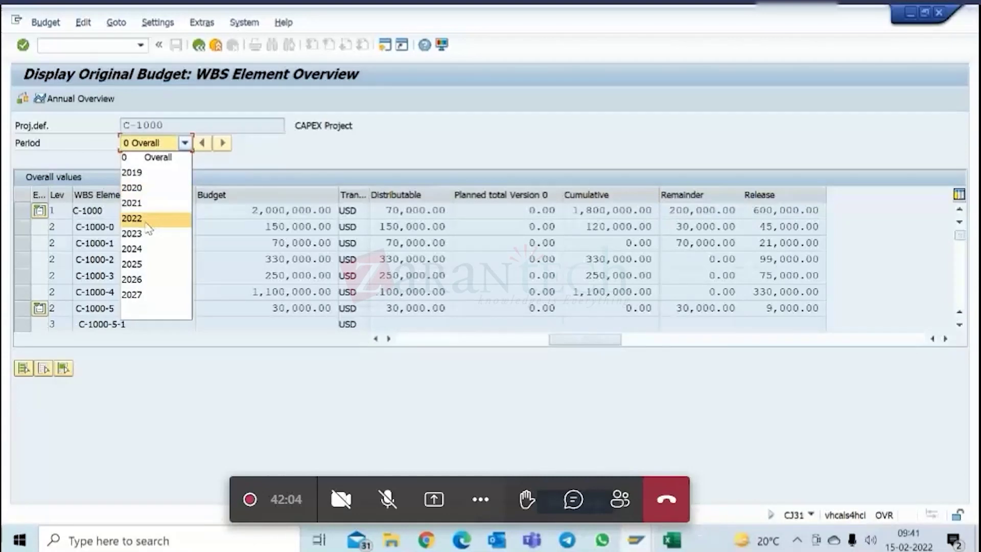
click(159, 217)
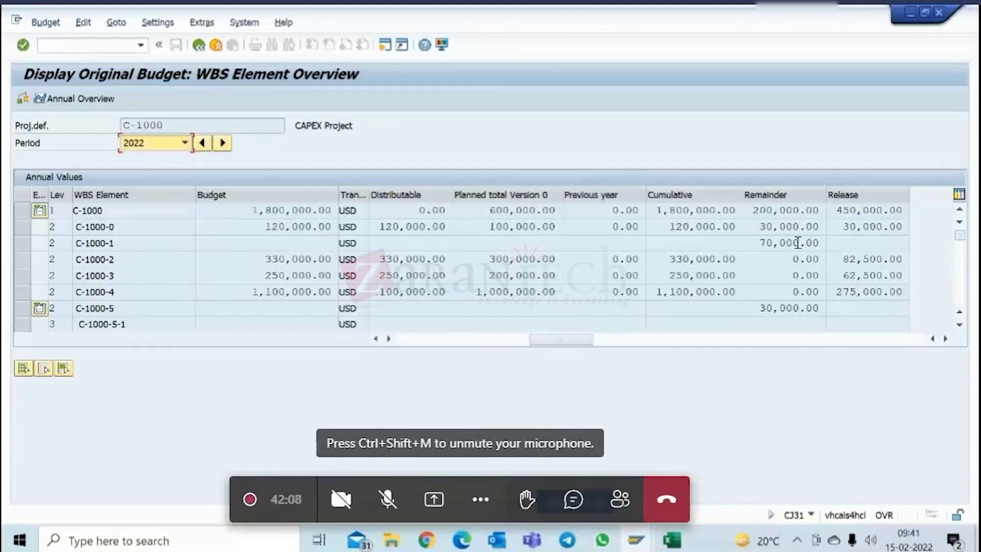
drag(260, 227, 339, 228)
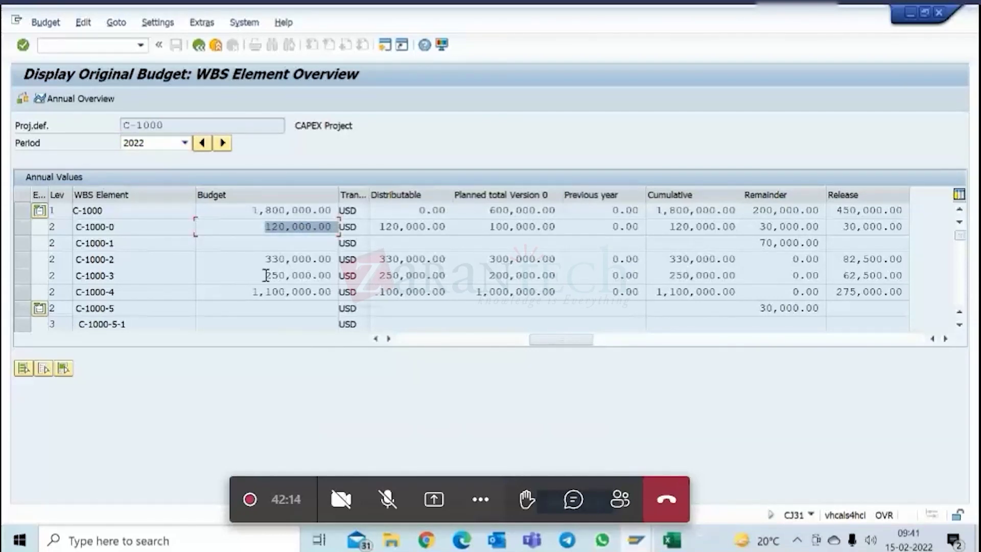
drag(266, 261, 331, 259)
drag(838, 259, 909, 259)
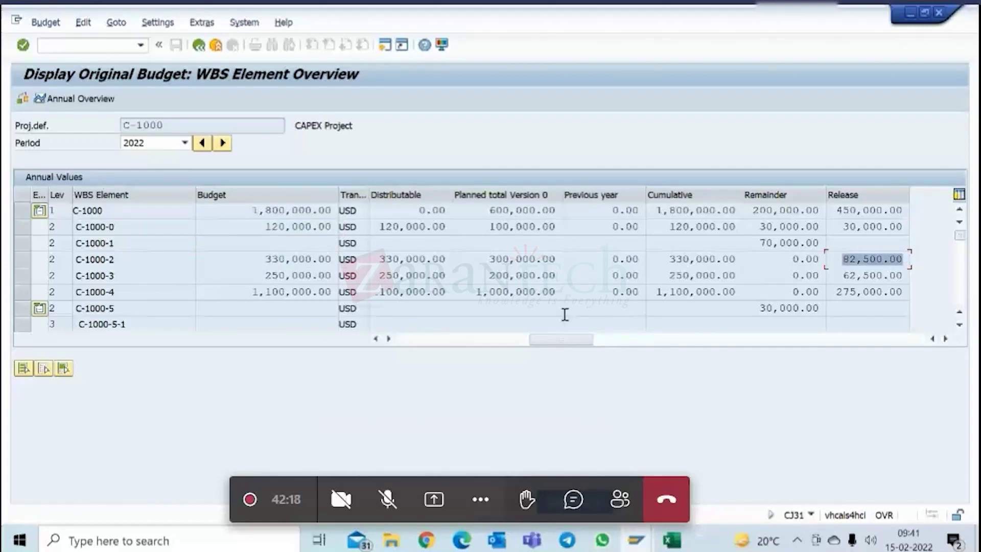
drag(743, 258, 827, 260)
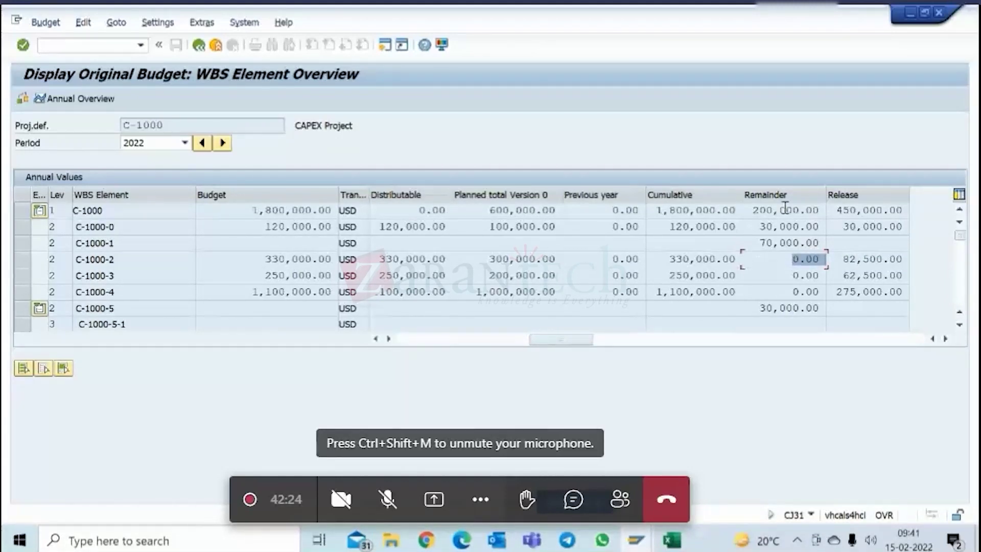
click(775, 193)
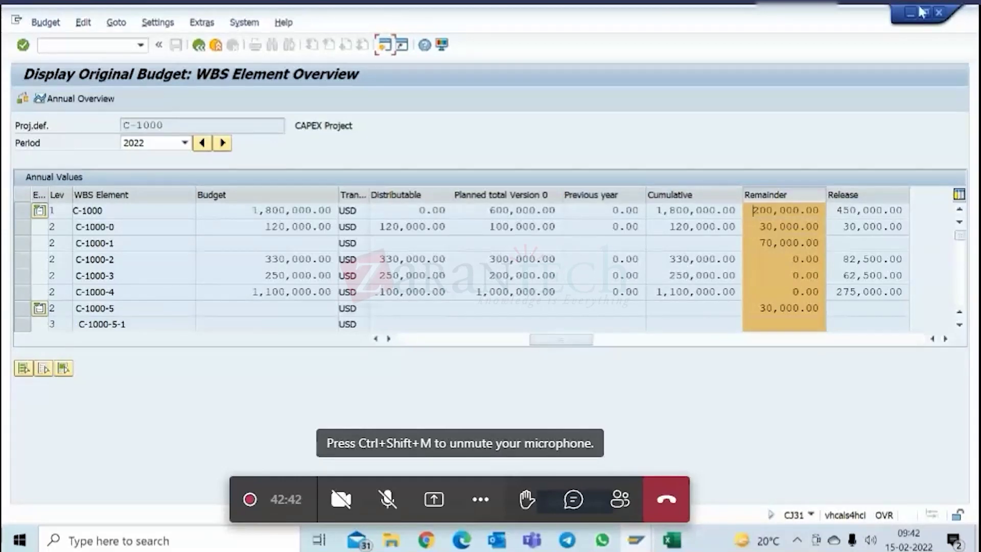
- Switch to the Project Builder session, leave it, open the C-1000 original budget overview with transaction CJ31 and widen the Cumulative column
click(651, 542)
click(734, 468)
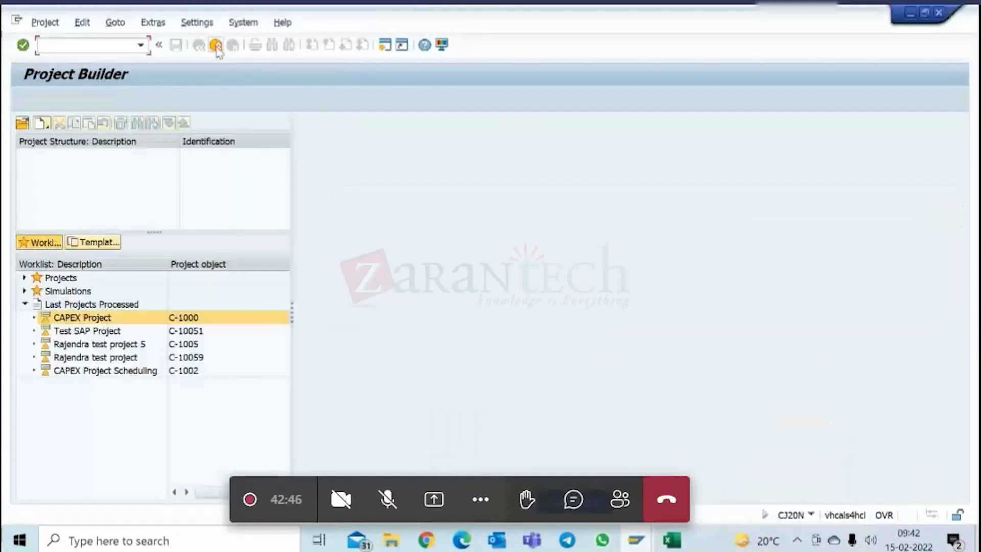
click(199, 45)
text(cj31)
key(Return)
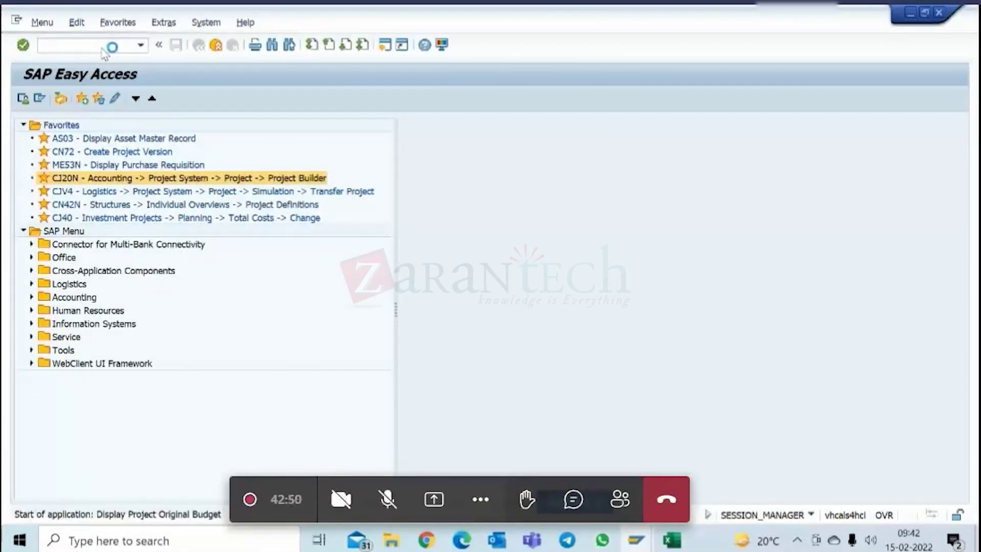
key(Return)
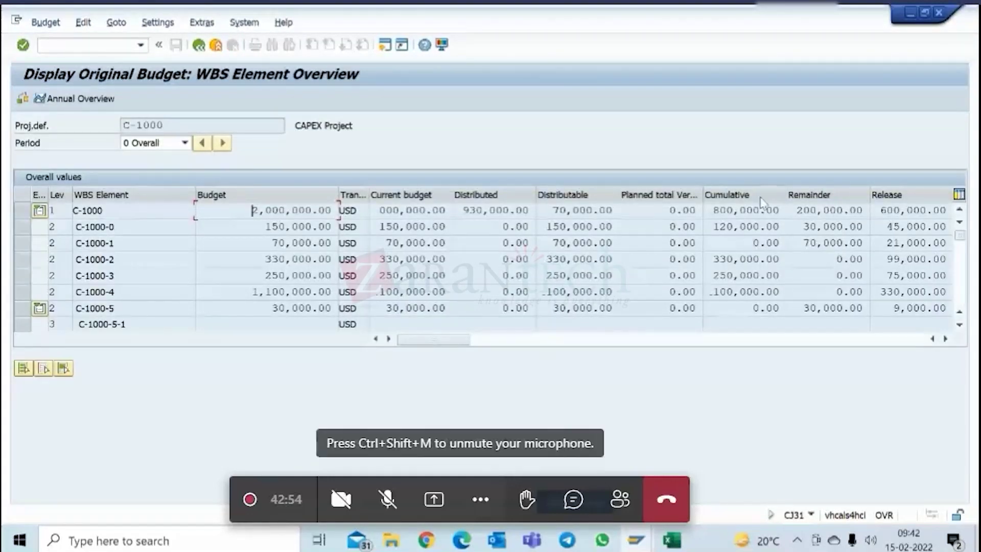
drag(785, 195, 799, 195)
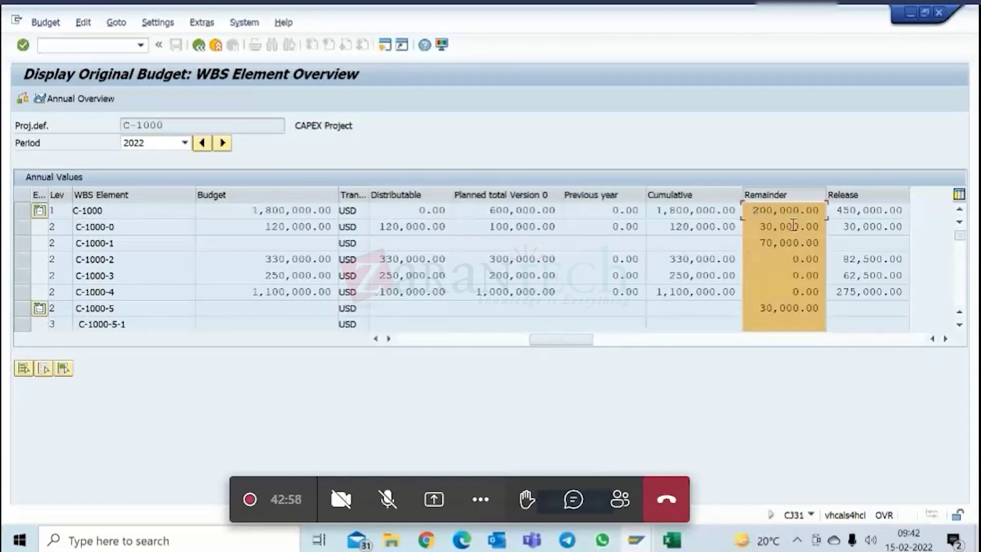
- In the session showing 2022, deselect the Remainder column and compare the Release and Remainder values of C-1000-2
click(790, 190)
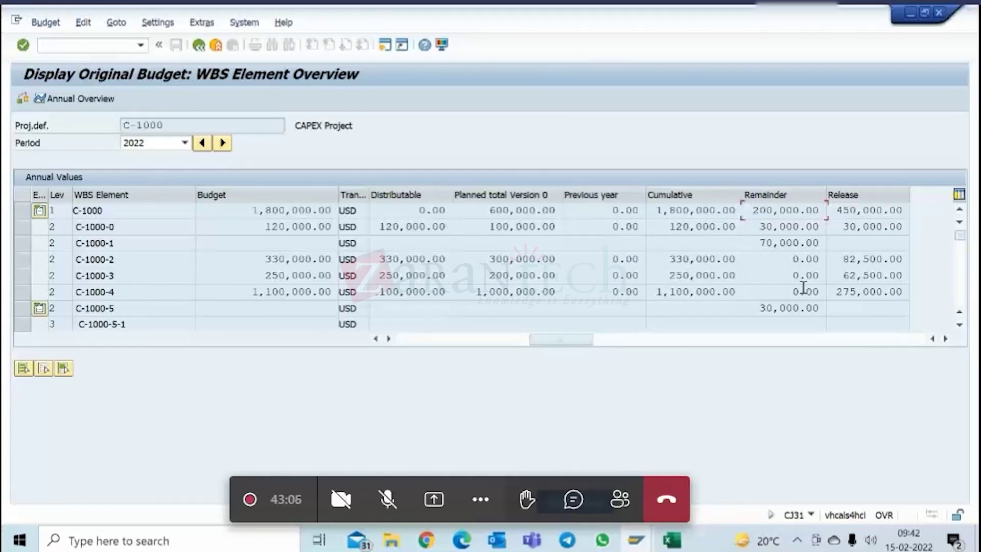
drag(843, 259, 902, 259)
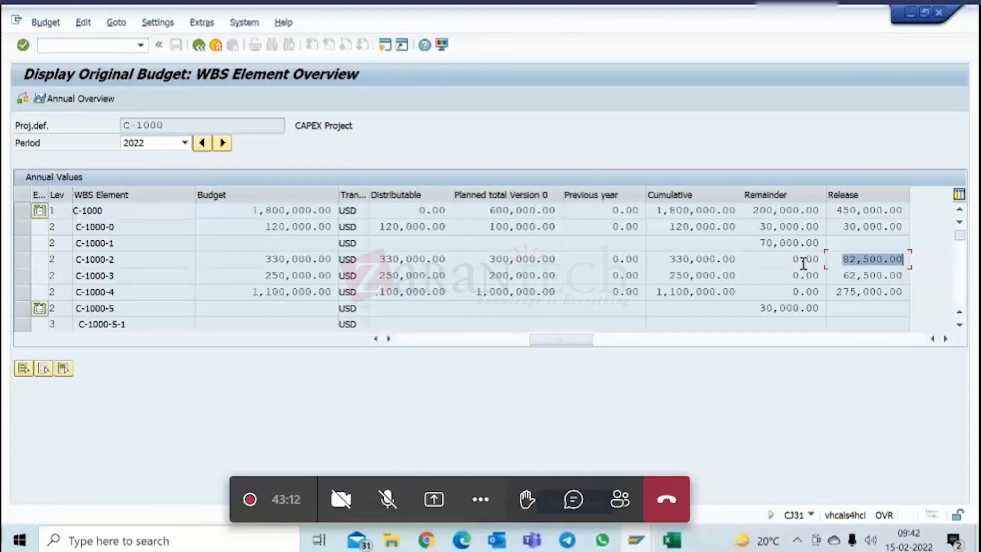
drag(791, 259, 817, 259)
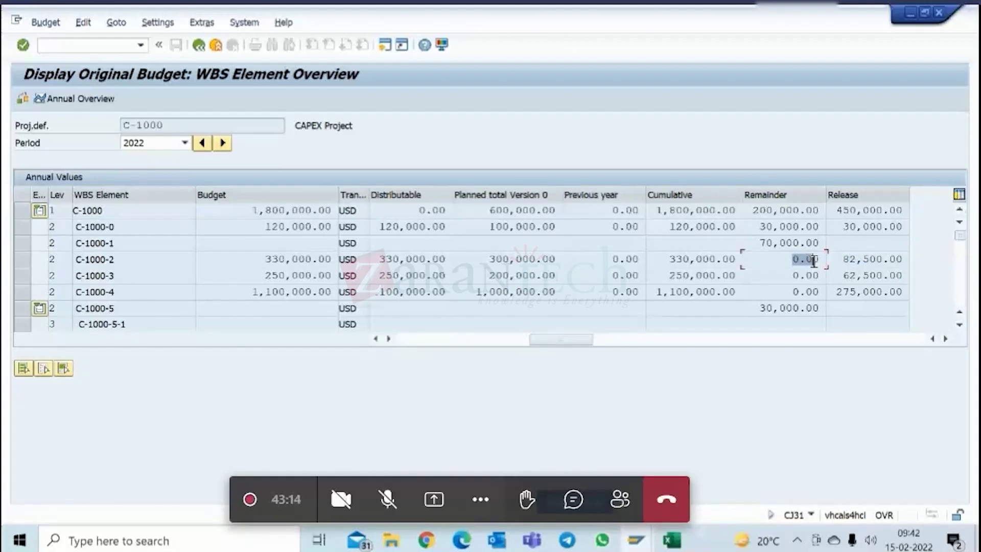
click(847, 260)
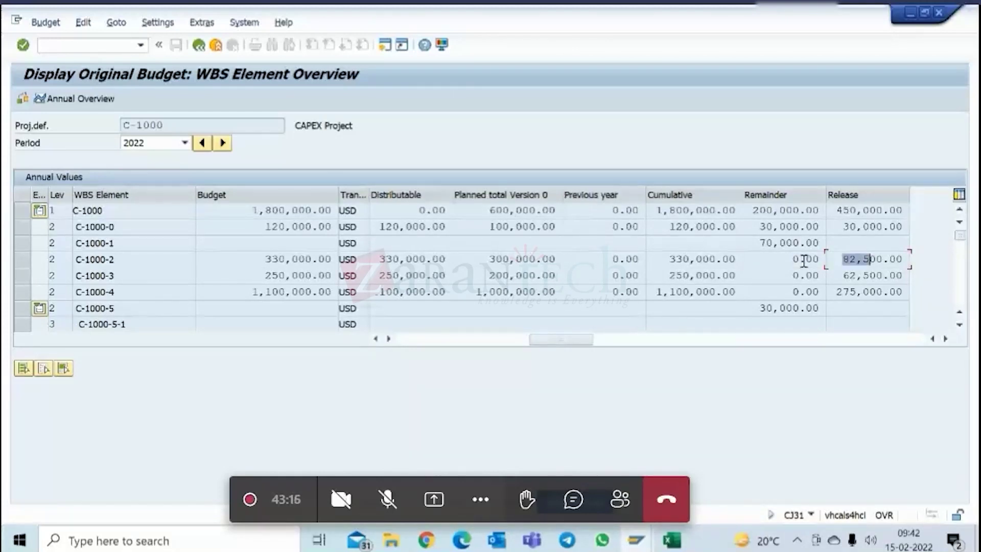
- Select the Remainder column in the 2022 session and compare its values with the Remainder values in the overall session
click(777, 195)
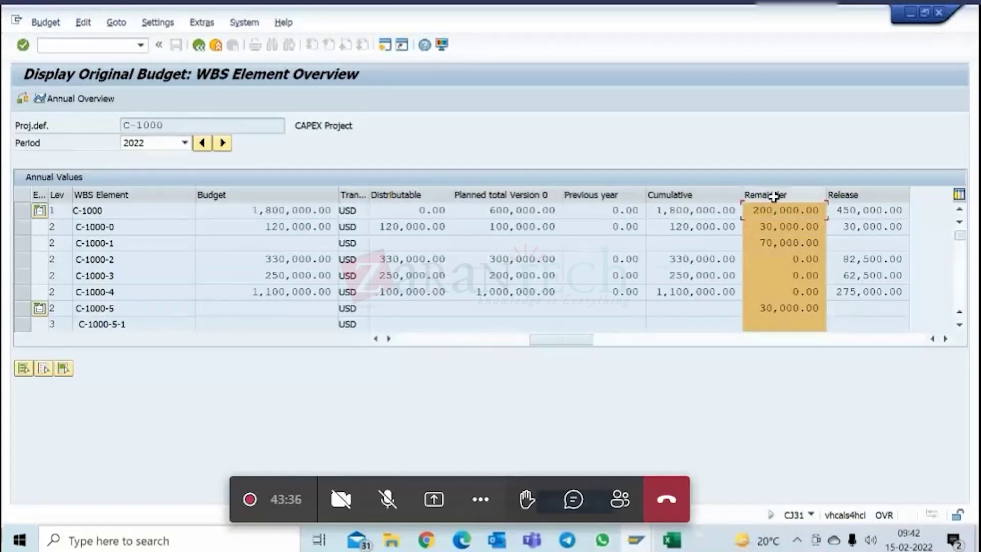
key(F3)
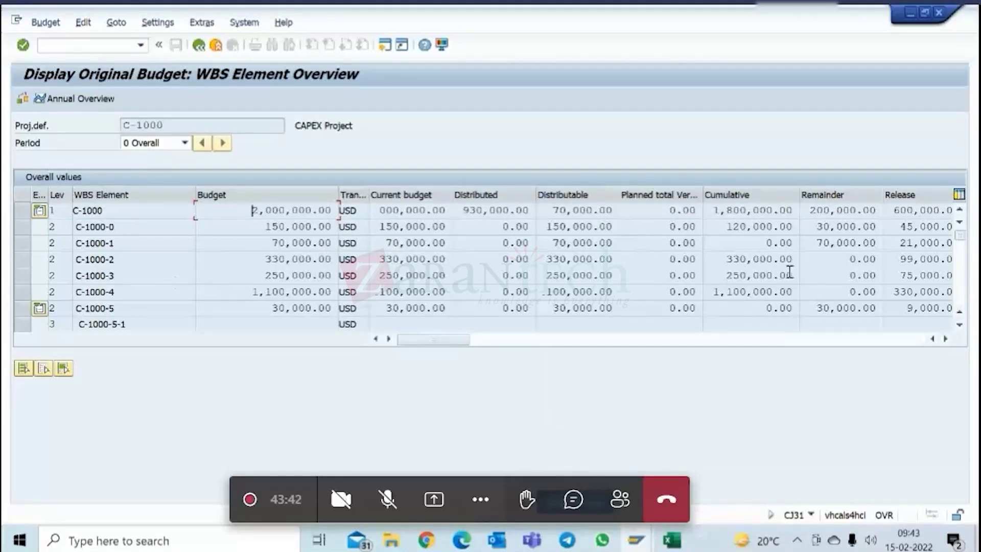
key(alt+Tab)
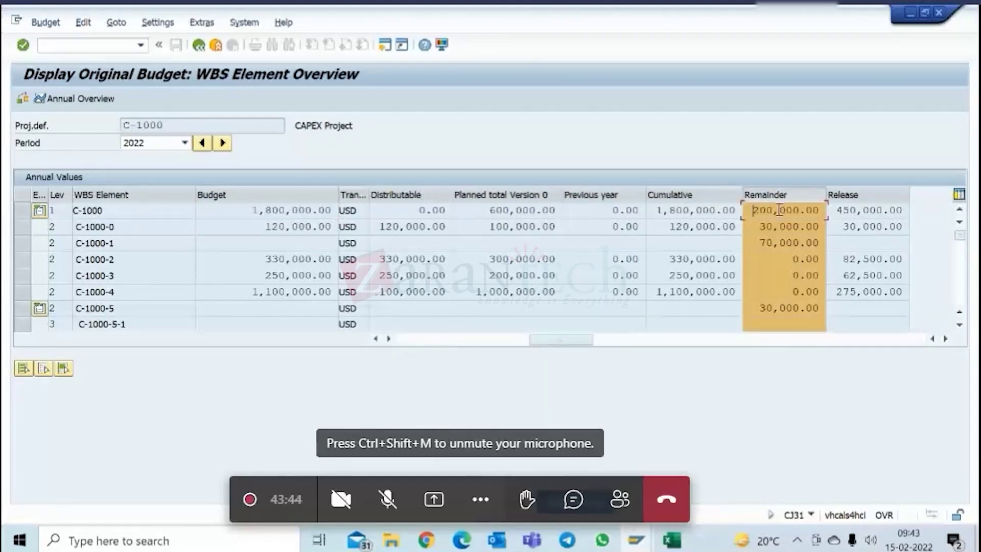
key(alt+Tab)
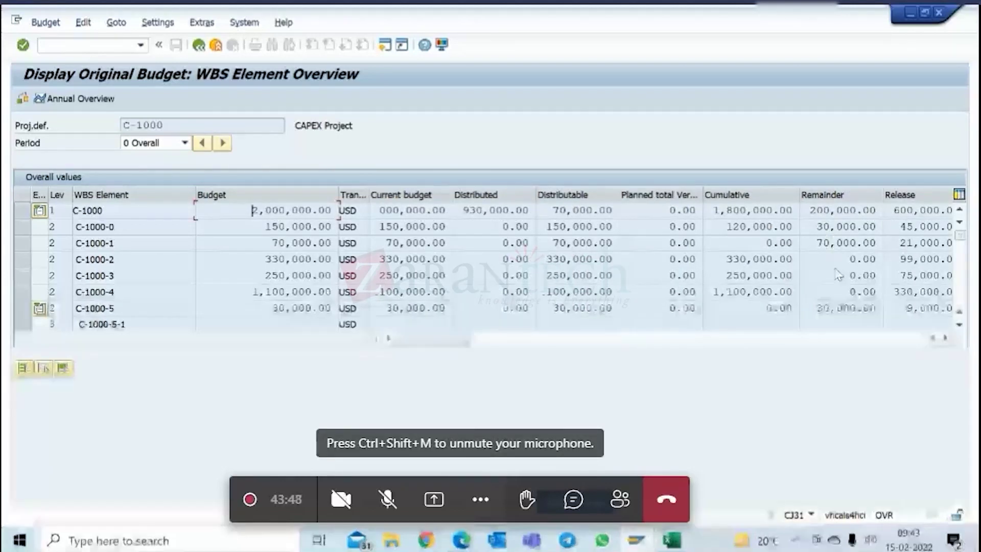
key(alt+Tab)
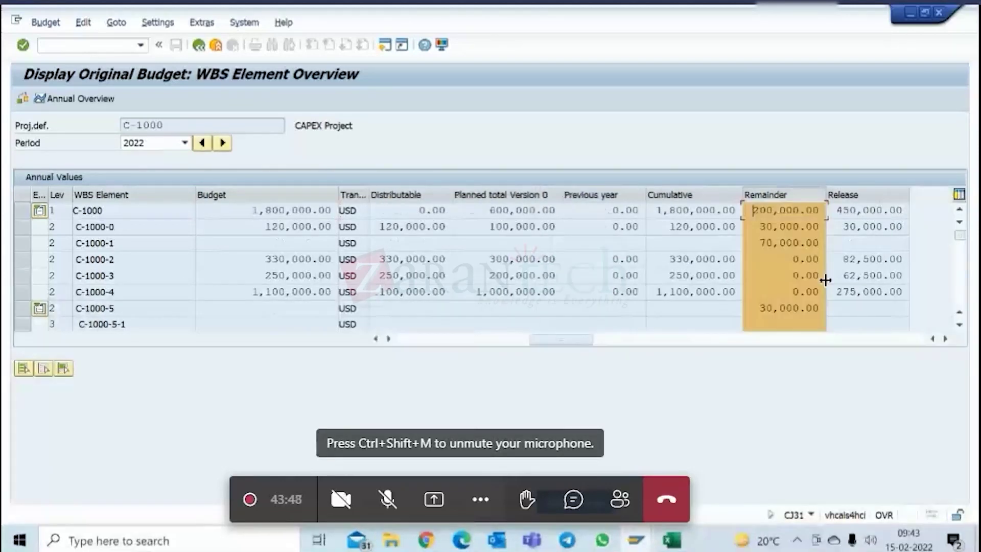
right_click(788, 316)
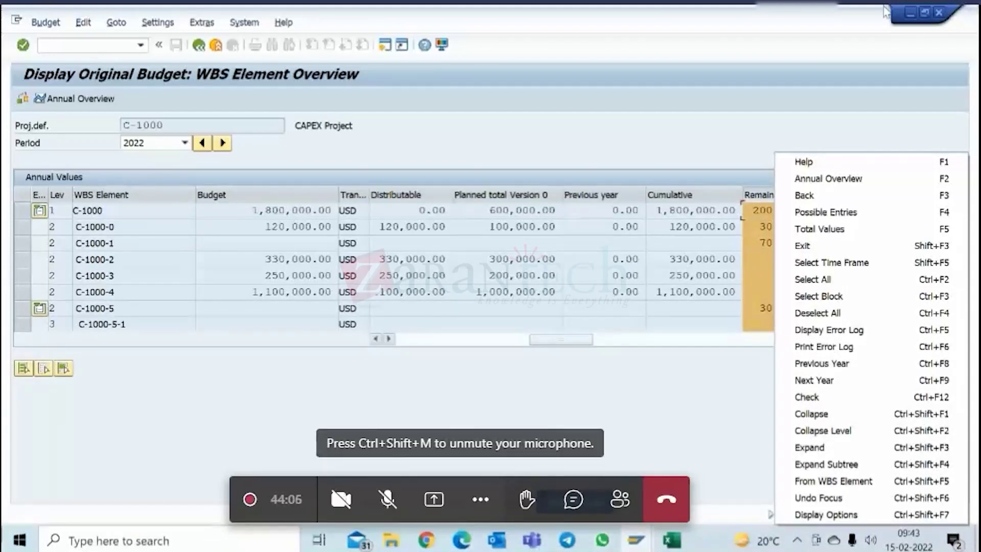
click(620, 226)
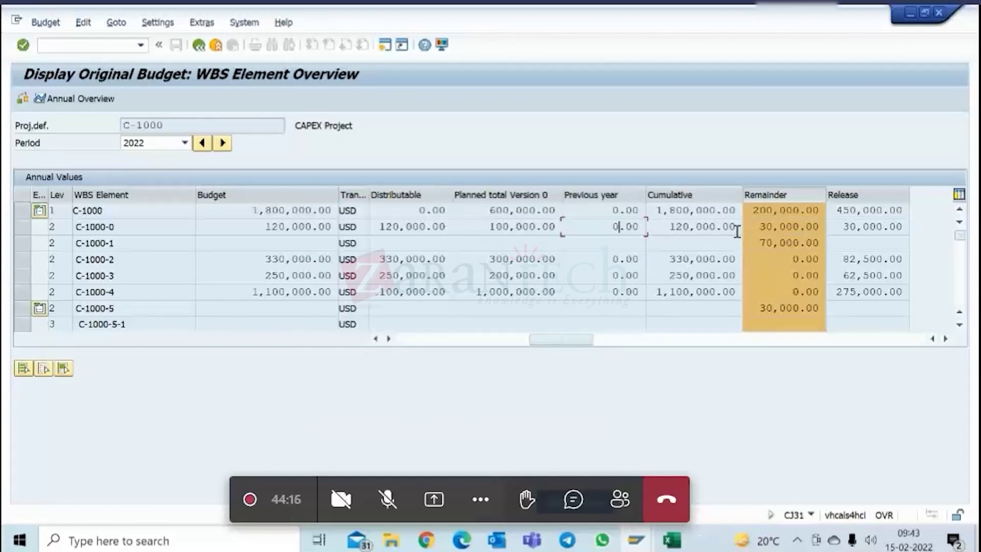
- In the overall session, check the Budget and Remainder of C-1000, and compare the Cumulative value of C-1000-0 with its 2022 Budget
key(alt+Tab)
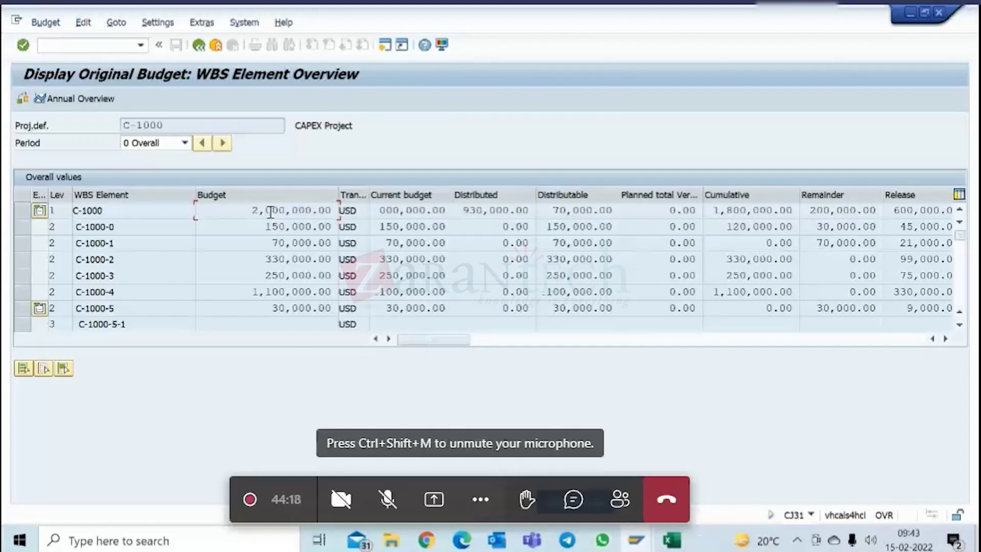
double_click(271, 210)
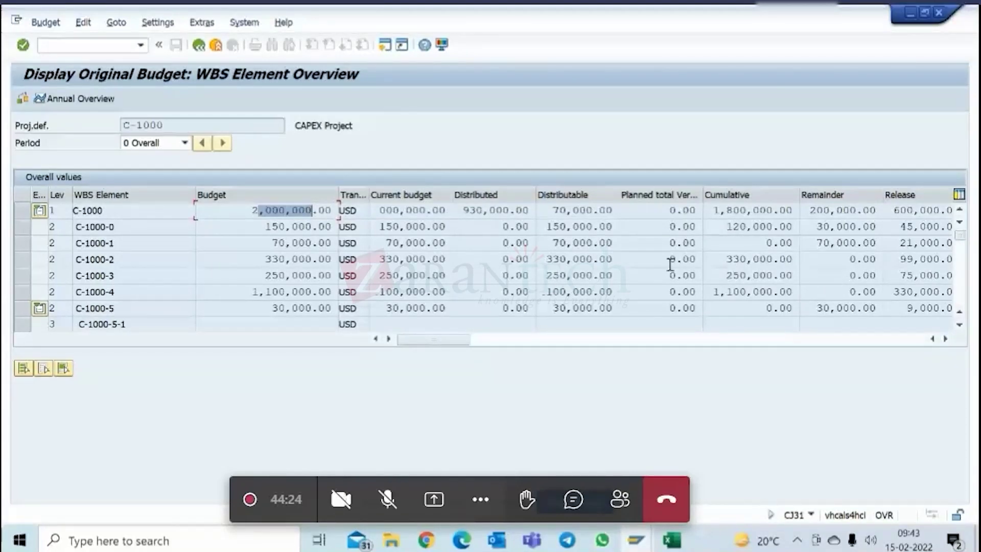
click(834, 209)
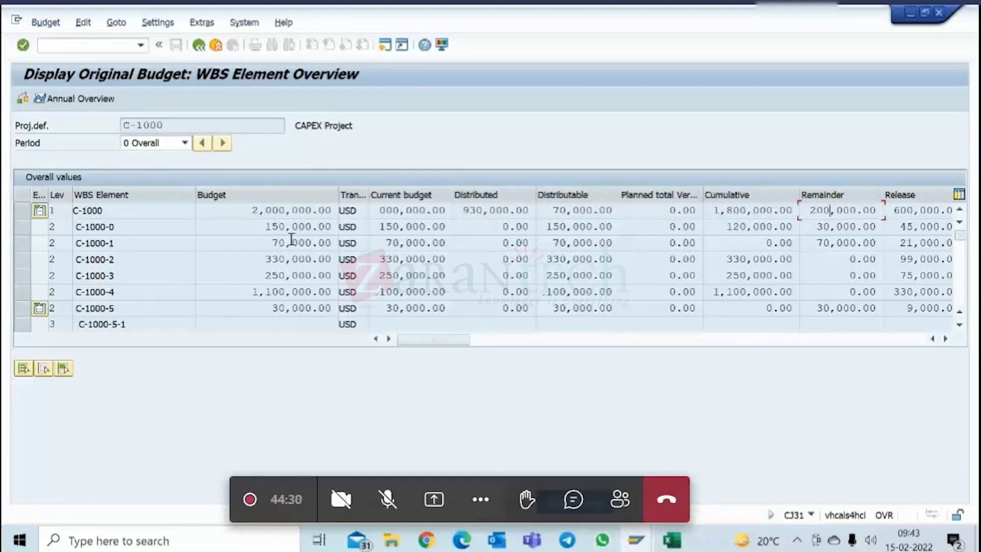
click(727, 227)
key(alt+Tab)
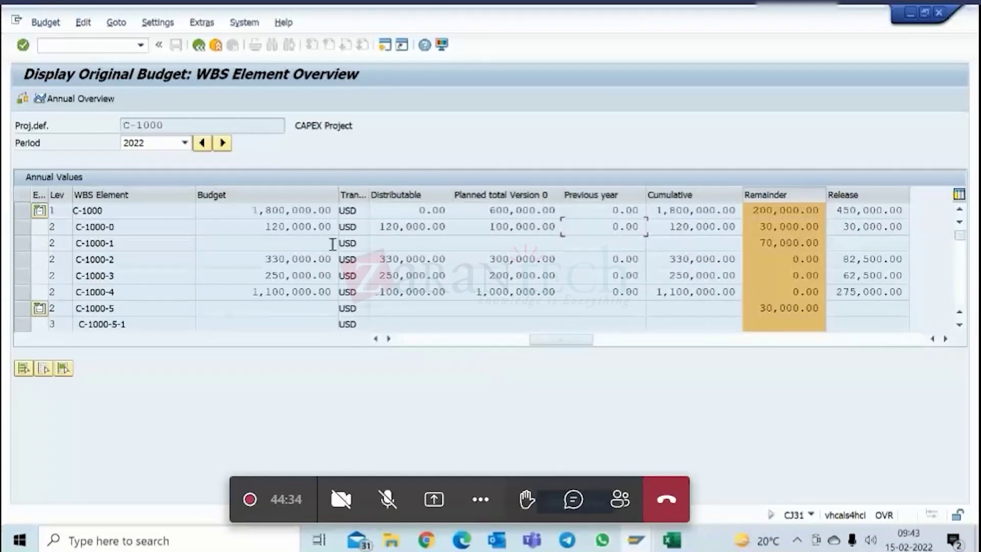
drag(259, 227, 320, 226)
- Check the Cumulative and Remainder values for periods 2023 and 2024, and return the period to 2022
click(184, 143)
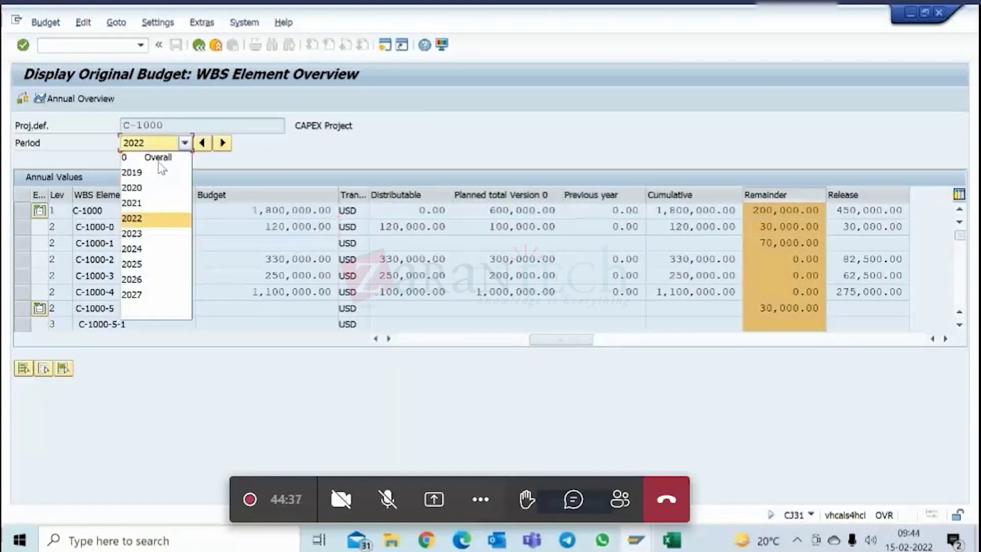
click(140, 234)
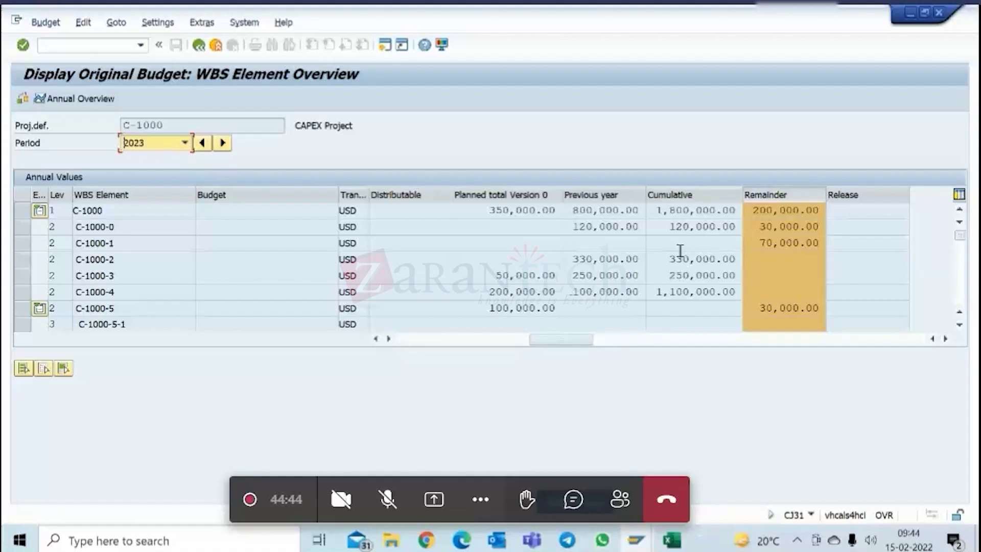
click(185, 143)
click(146, 251)
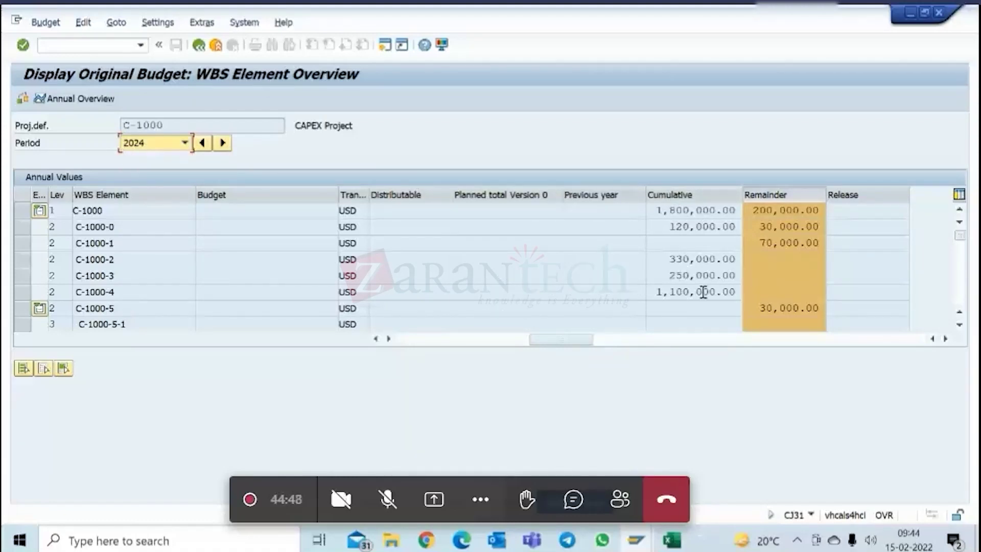
click(184, 143)
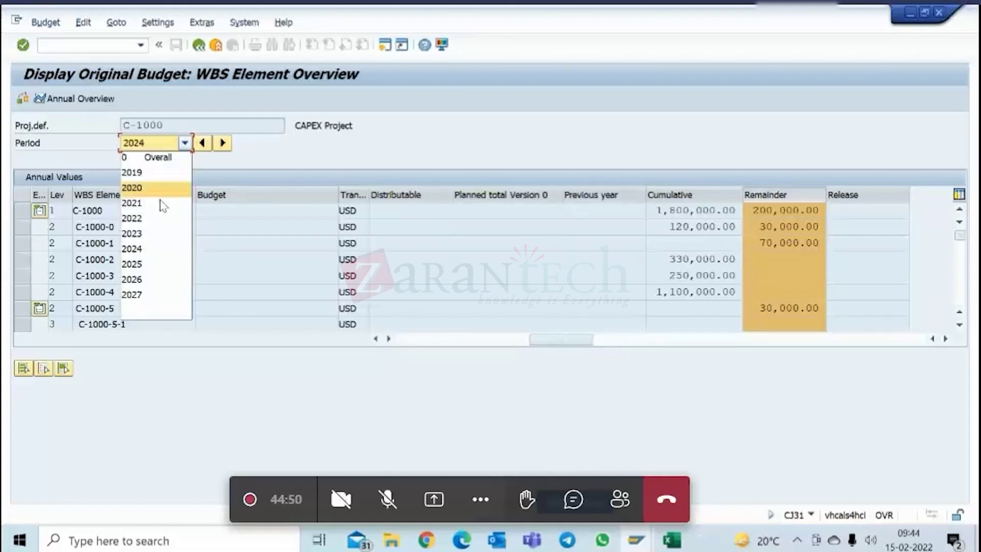
click(151, 219)
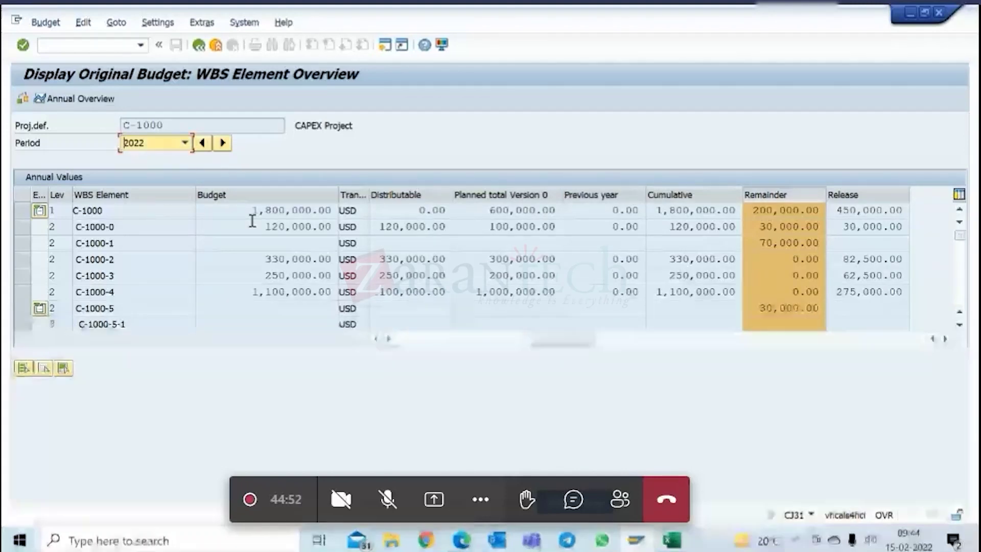
- Compare the overall Budget and Cumulative values of C-1000-0 with its 2022 Budget across the two sessions
key(alt+Tab)
drag(266, 226, 325, 228)
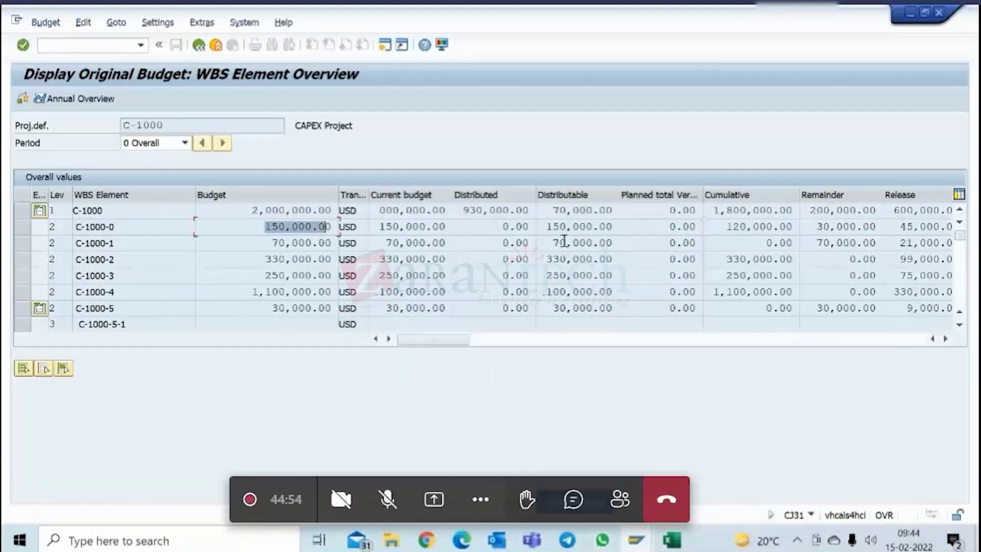
drag(726, 227, 766, 228)
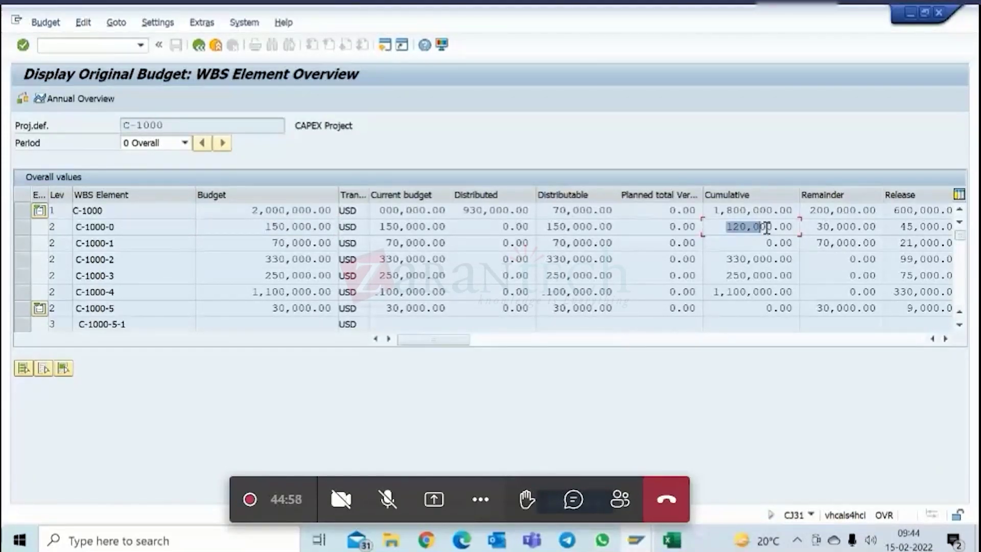
key(alt+Tab)
drag(264, 228, 316, 227)
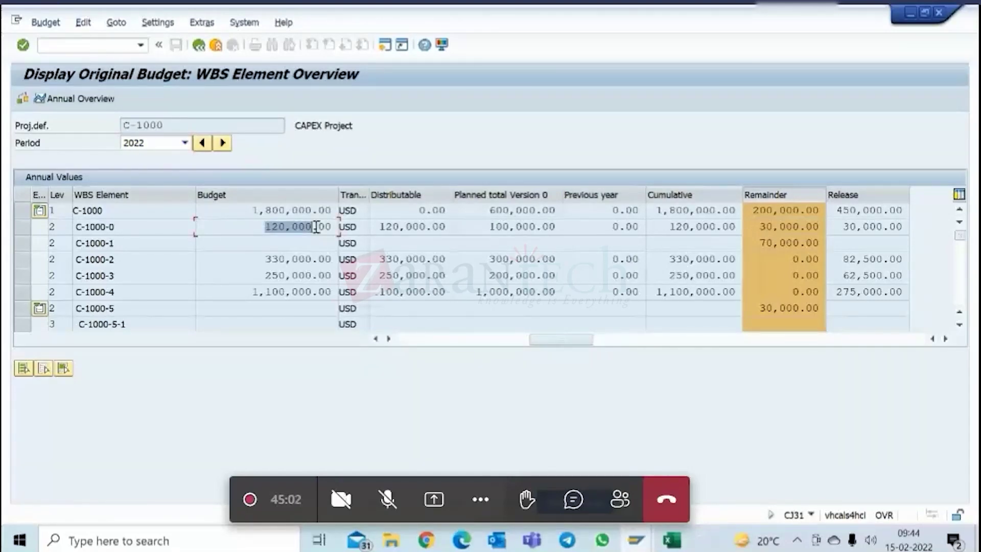
key(alt+Tab)
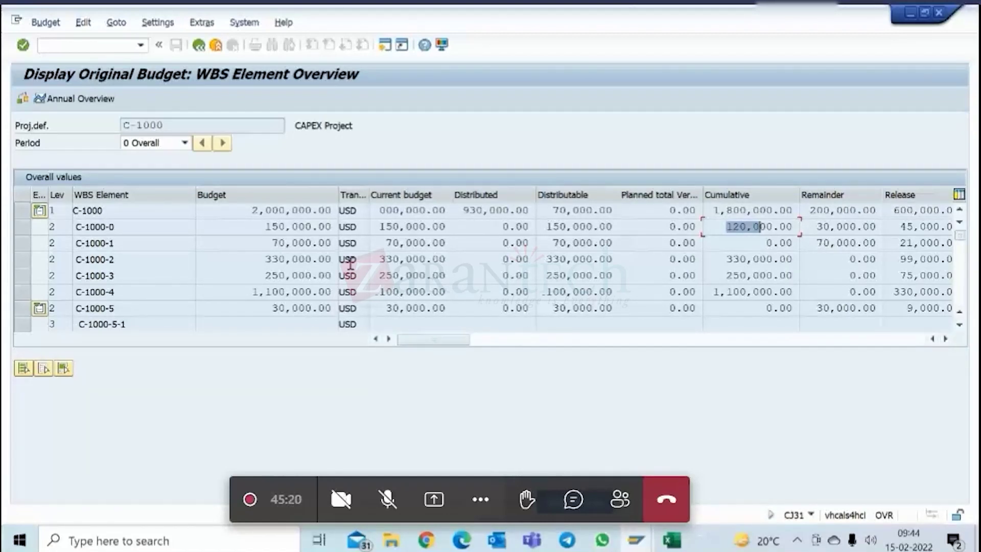
drag(265, 226, 309, 230)
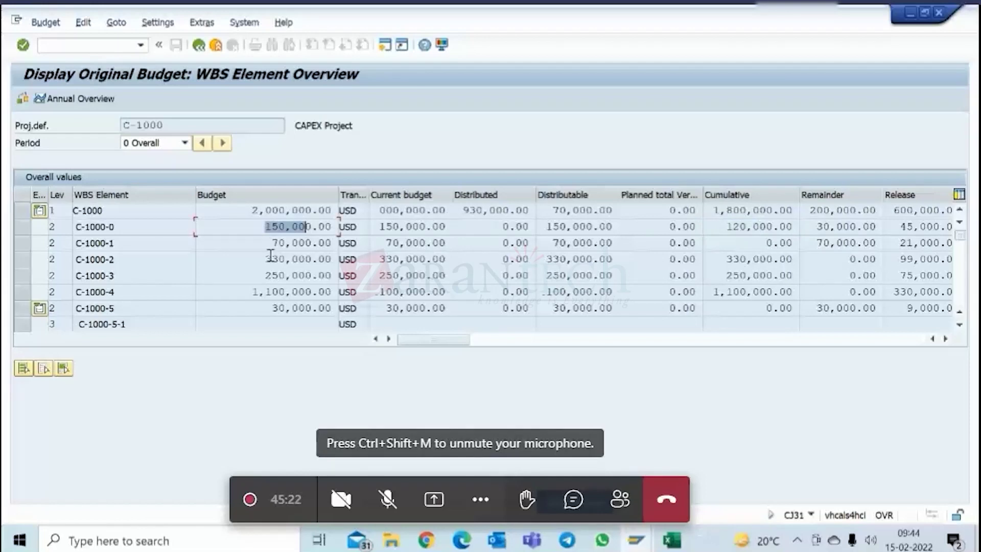
- Compare the overall Budget of C-1000-1 with its 2022 Budget and Cumulative fields, and check its overall Remainder
drag(271, 244, 328, 243)
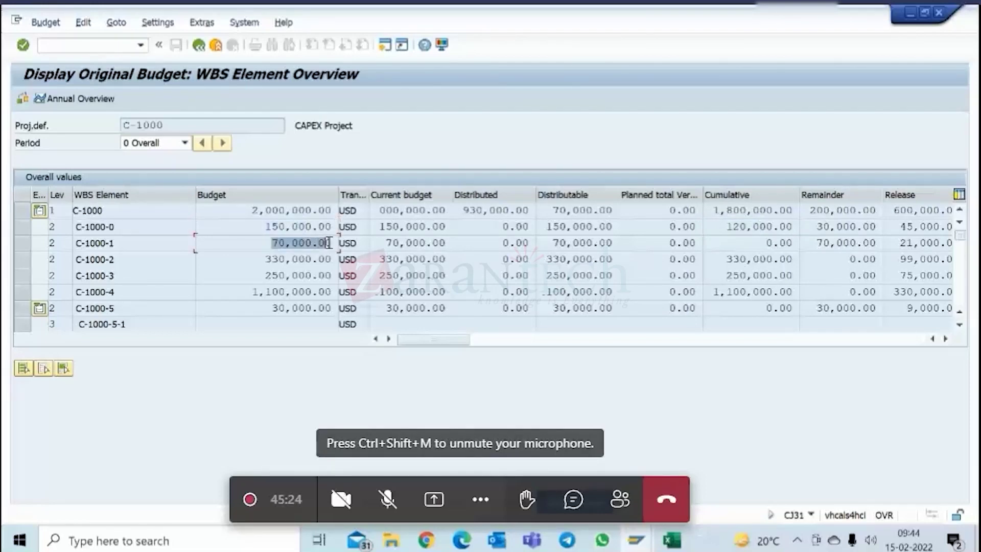
click(108, 244)
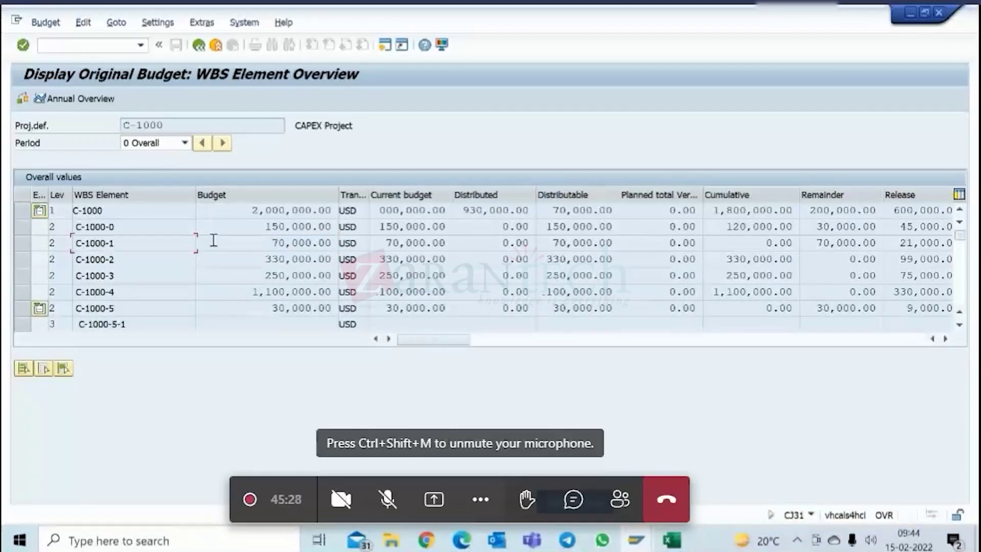
key(alt+Tab)
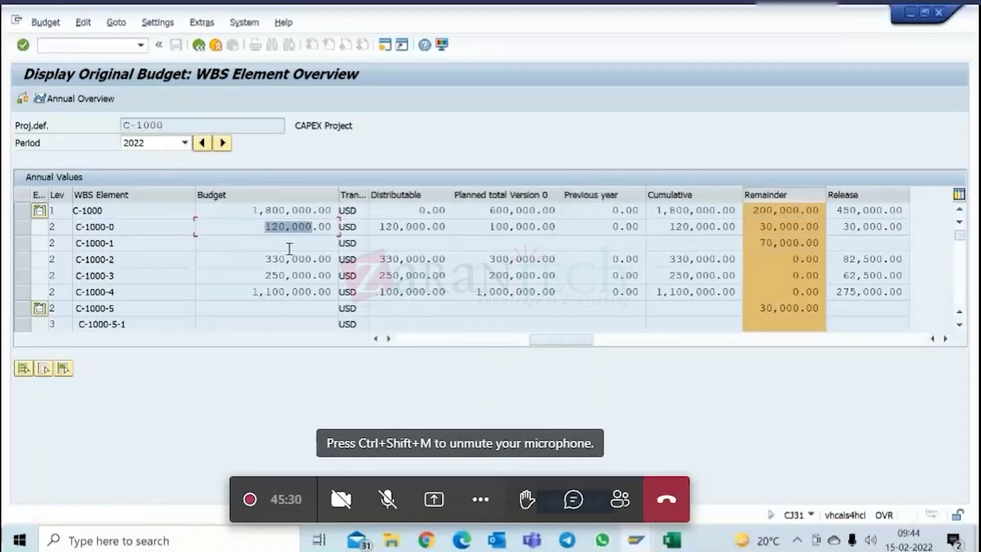
click(287, 247)
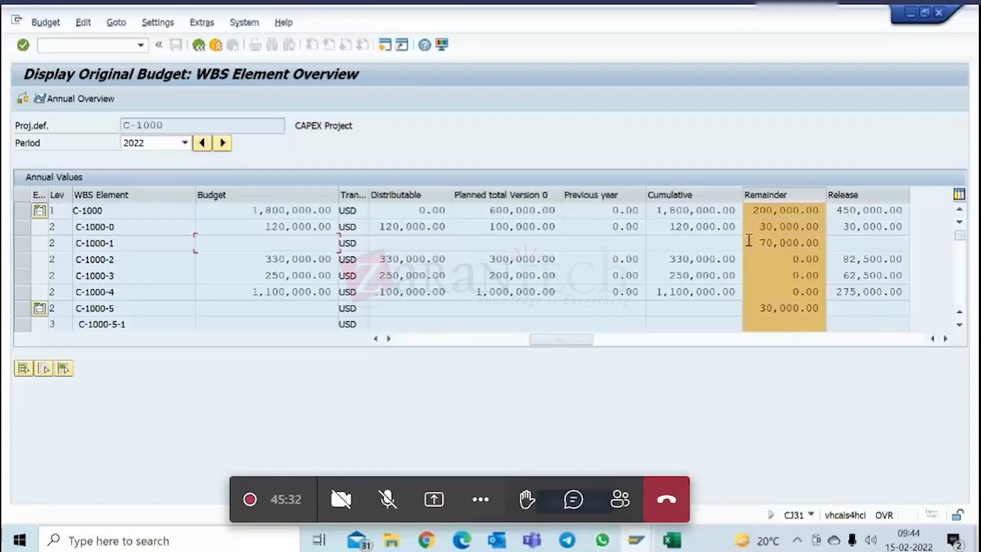
click(666, 245)
click(288, 247)
click(203, 143)
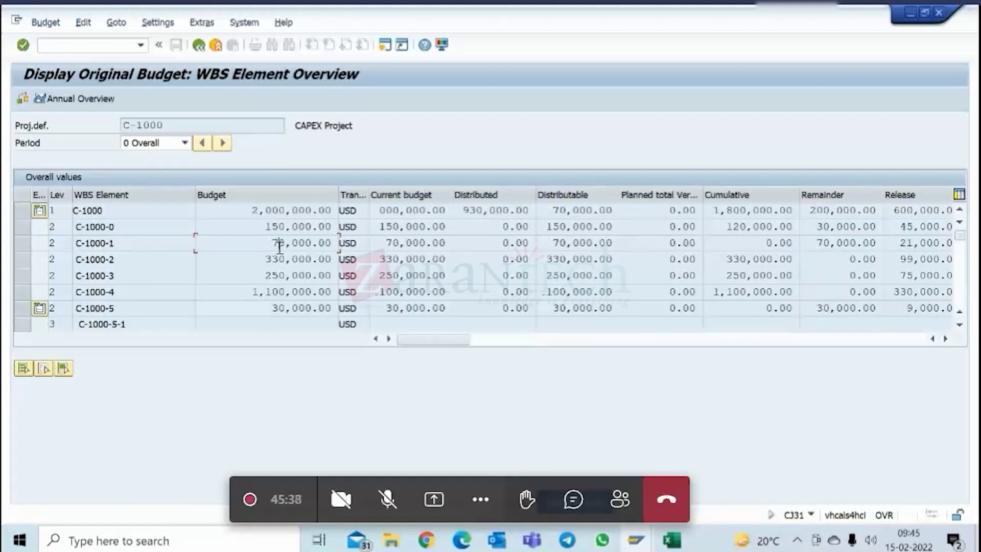
drag(816, 243, 877, 242)
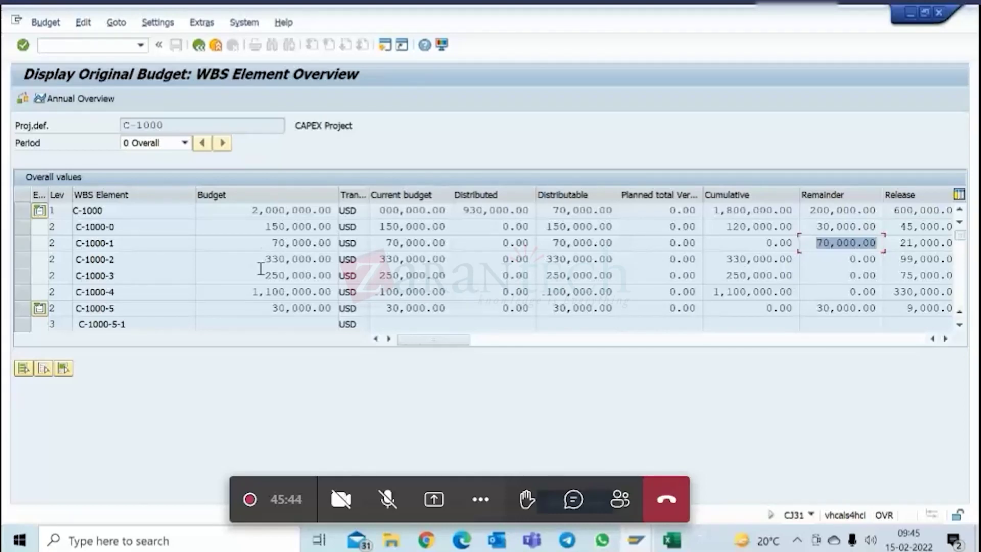
- Compare the overall Budget of C-1000-2 with its 2022 Budget and Remainder, and check the 2022 Budget and Cumulative of C-1000-3
drag(267, 259, 328, 261)
key(alt+Tab)
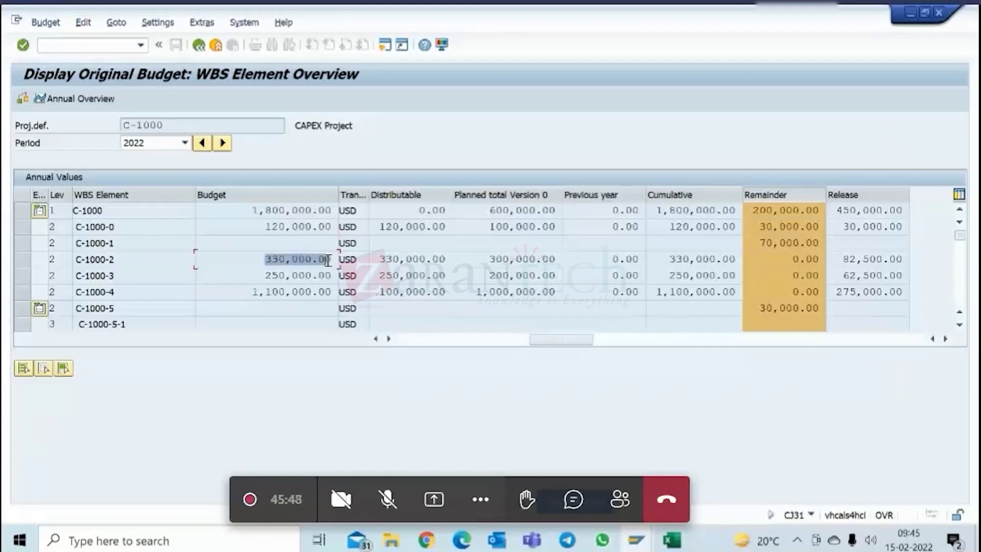
click(805, 259)
drag(270, 275, 306, 275)
drag(676, 275, 722, 275)
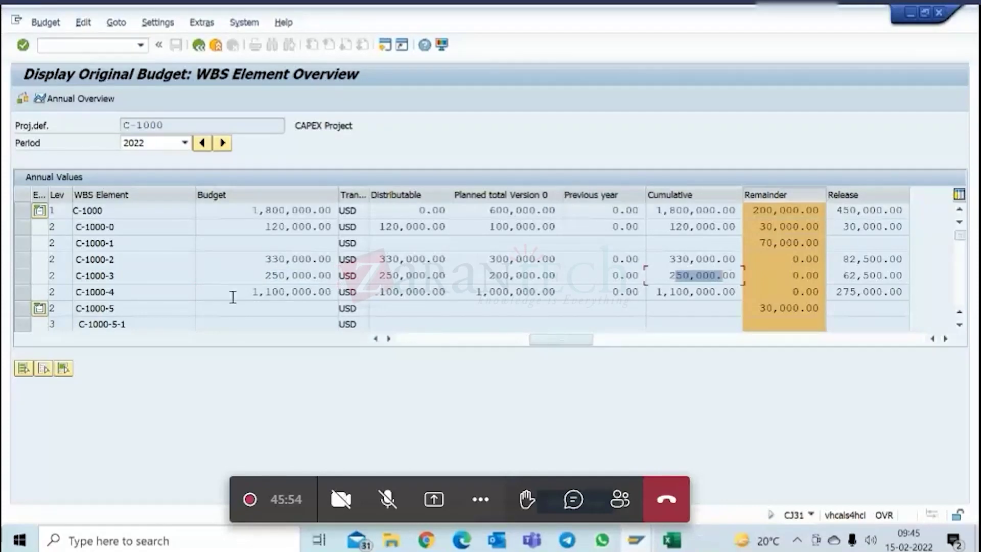
- Check the 2022 Budget and Cumulative values of C-1000-4 and compare them with its overall Budget
drag(253, 291, 339, 292)
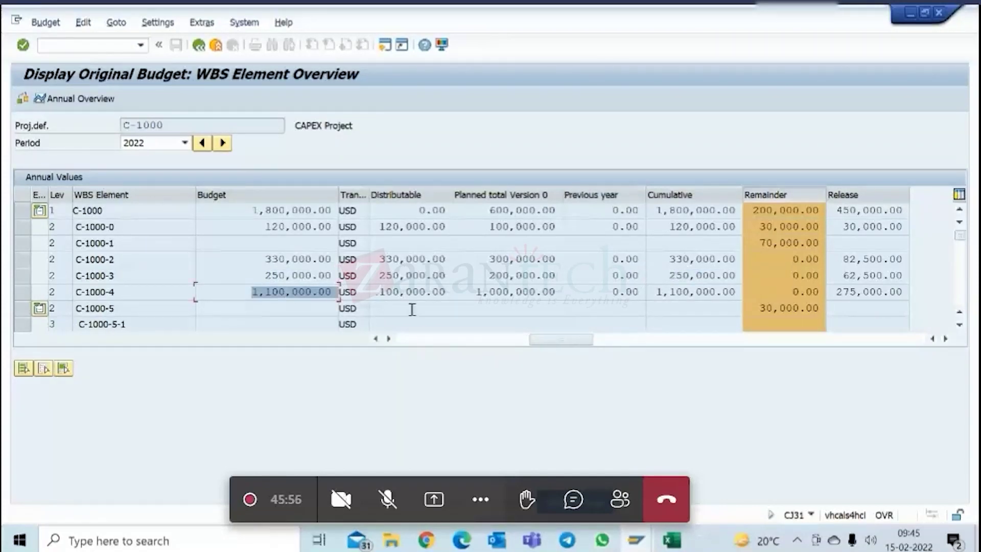
drag(656, 292, 736, 291)
key(alt+Tab)
drag(253, 292, 340, 292)
key(alt+Tab)
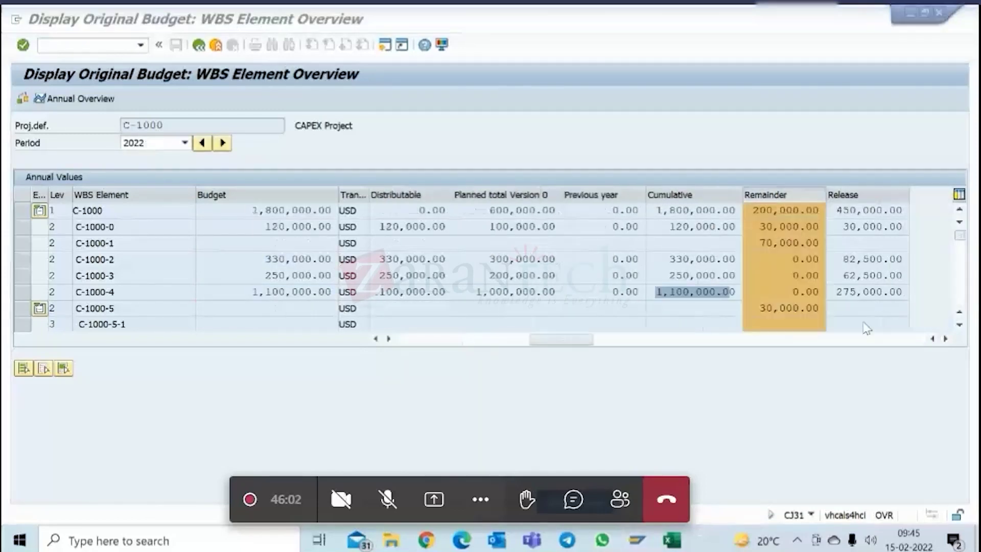
key(alt+Tab)
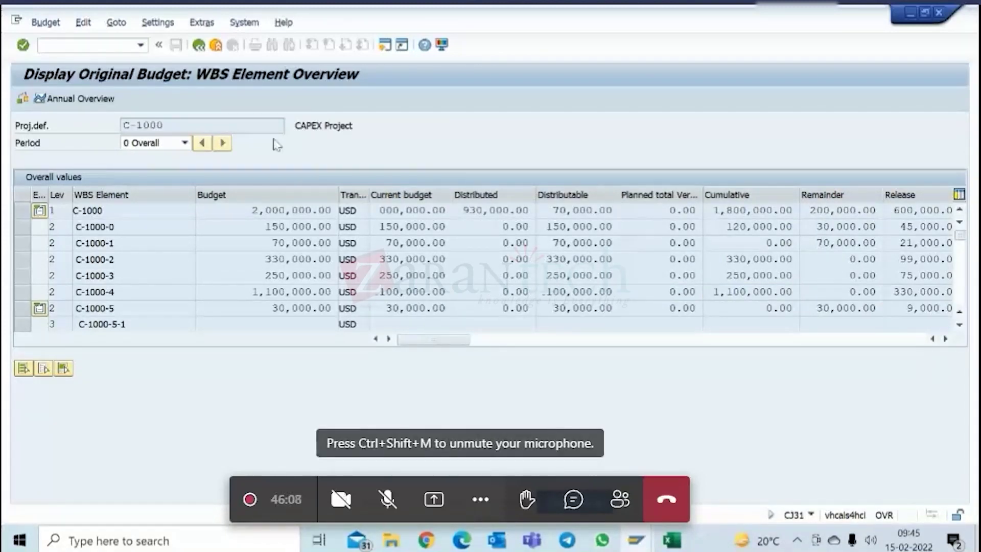
key(alt+Tab)
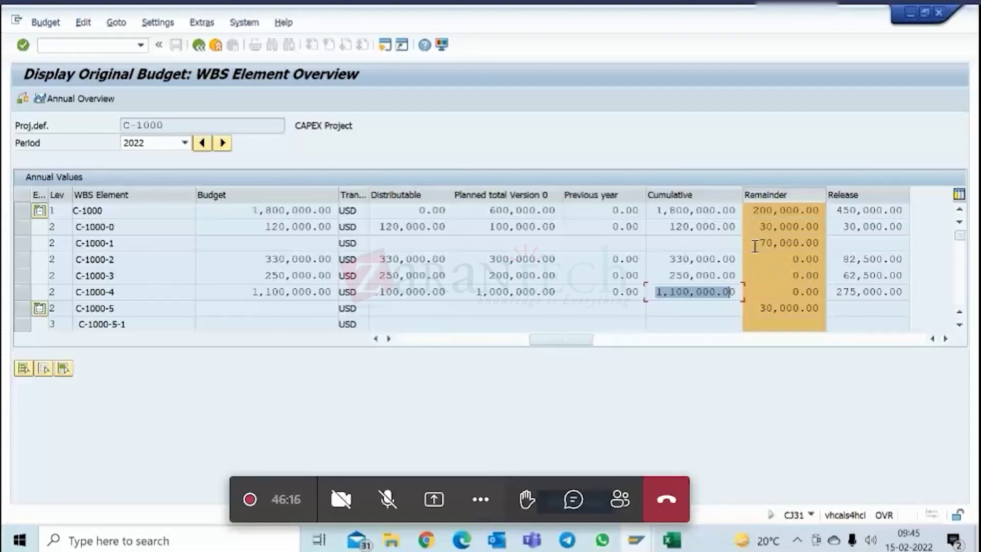
- Compare the overall Budget, Cumulative and Remainder values of C-1000-5 with its 2022 Budget and Remainder across the two sessions
key(alt+Tab)
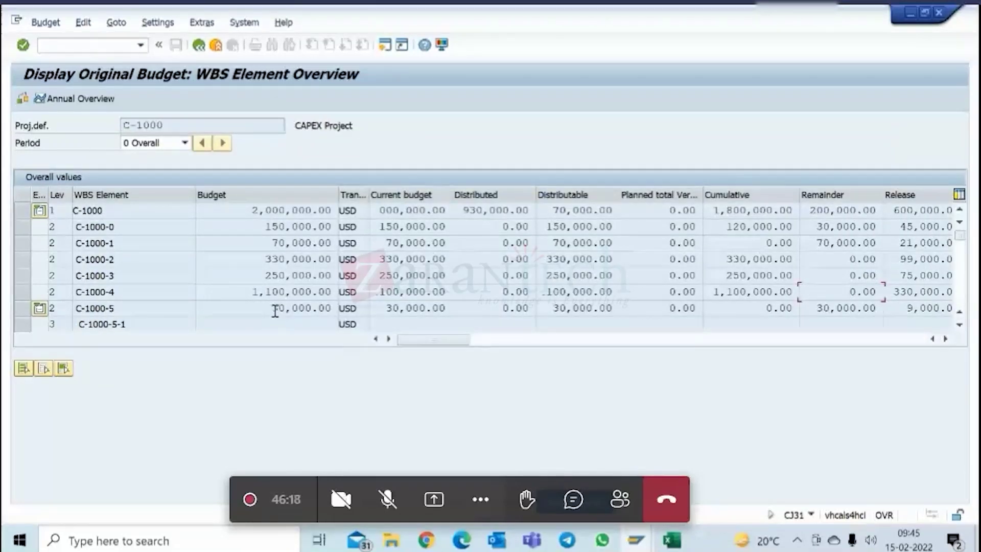
drag(274, 310, 343, 306)
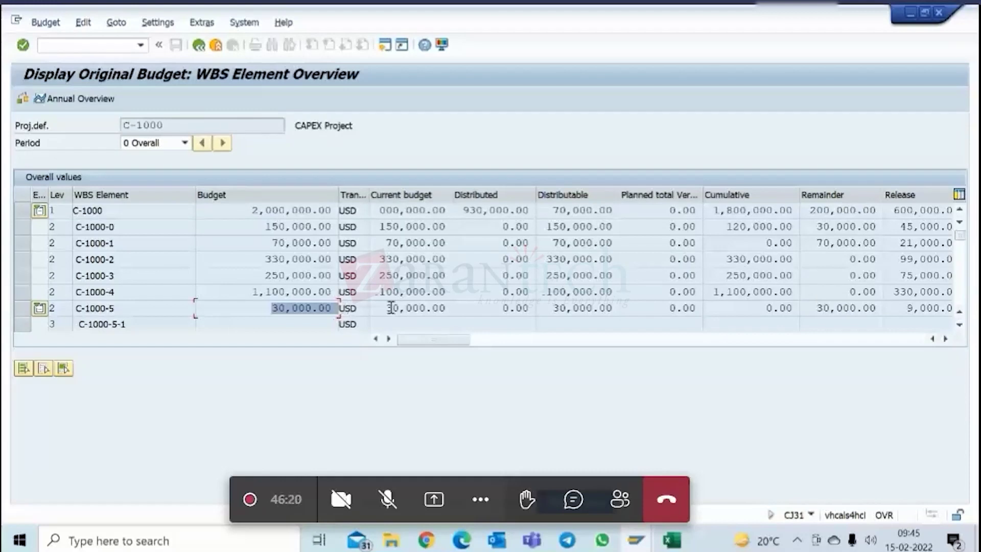
drag(756, 309, 789, 308)
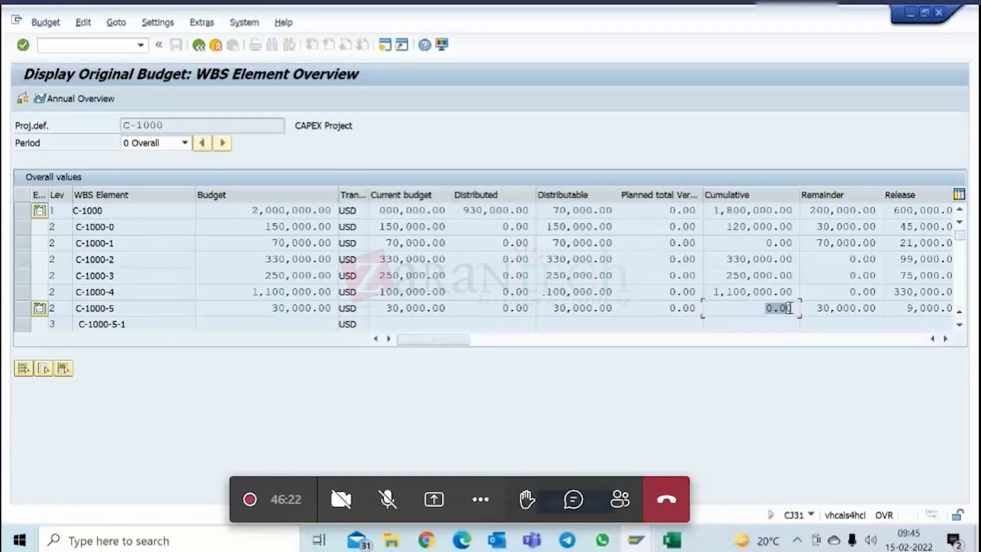
key(alt+Tab)
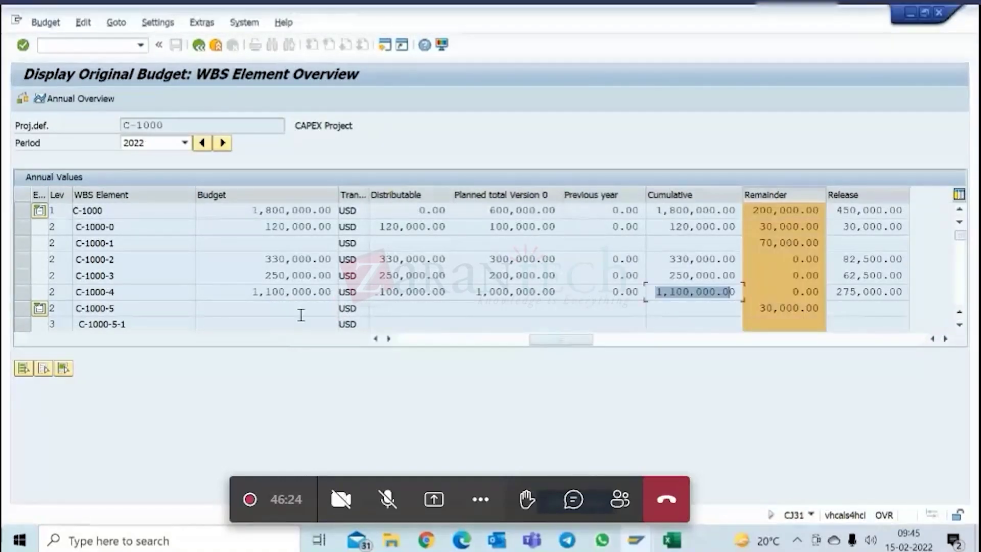
click(303, 307)
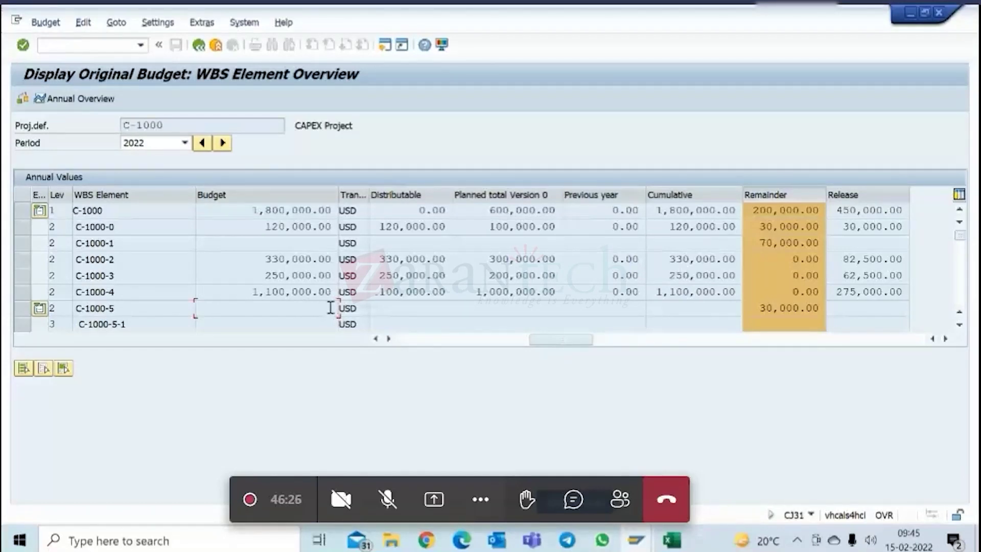
drag(759, 308, 870, 310)
key(alt+Tab)
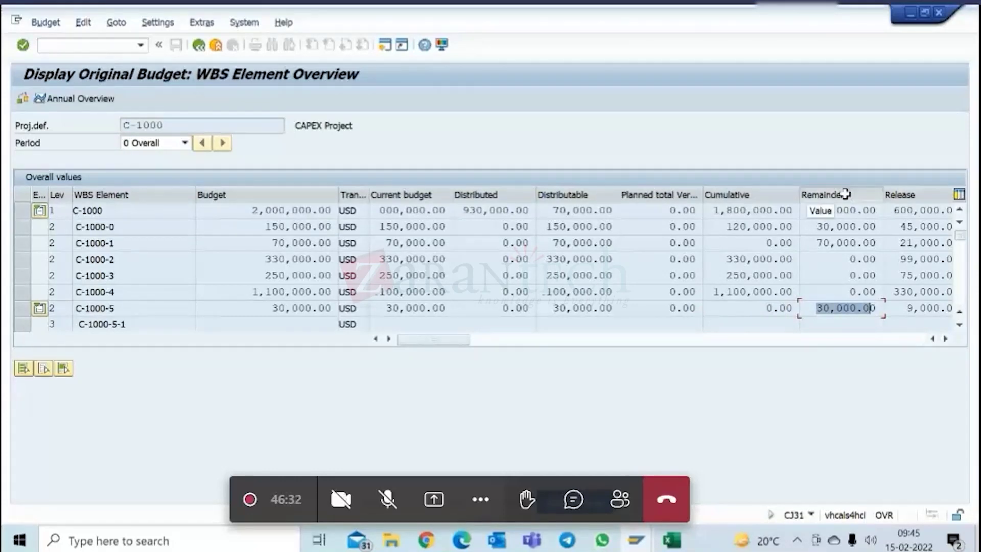
- Examine the overall Remainder column as a whole and look through the selectable budget periods
click(845, 194)
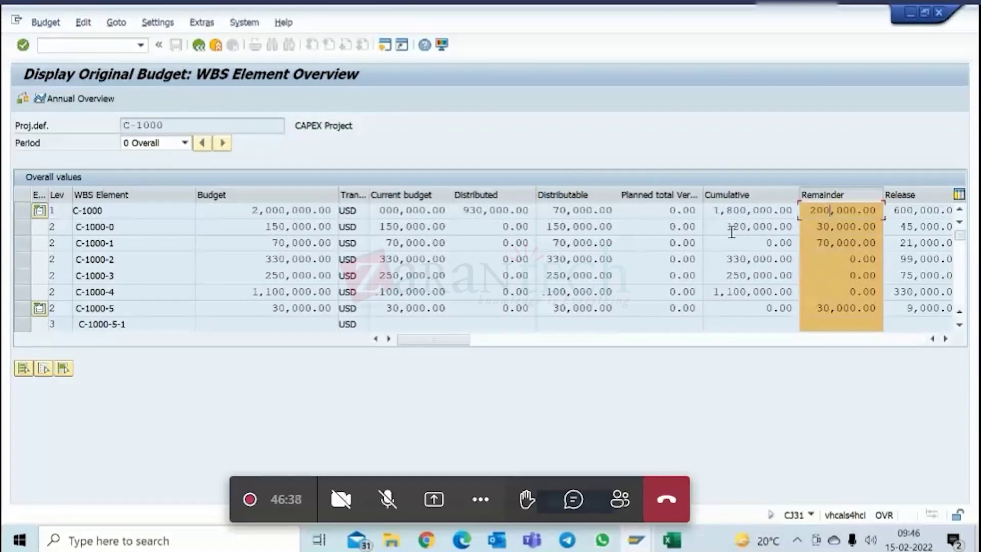
click(153, 142)
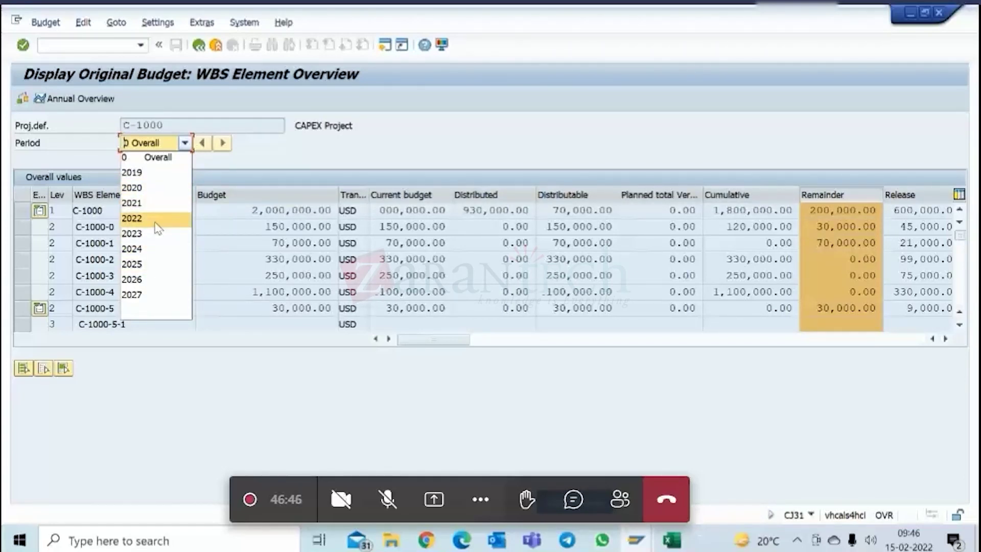
click(470, 216)
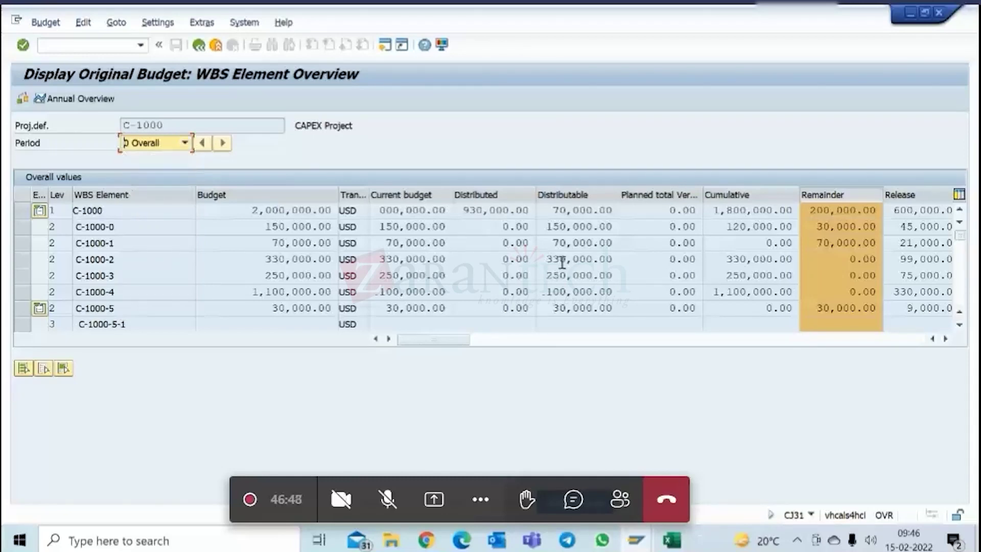
- In the other session, leave the budget display and locate the budget-related cost reports of the Project System information system
mouse_move(635, 539)
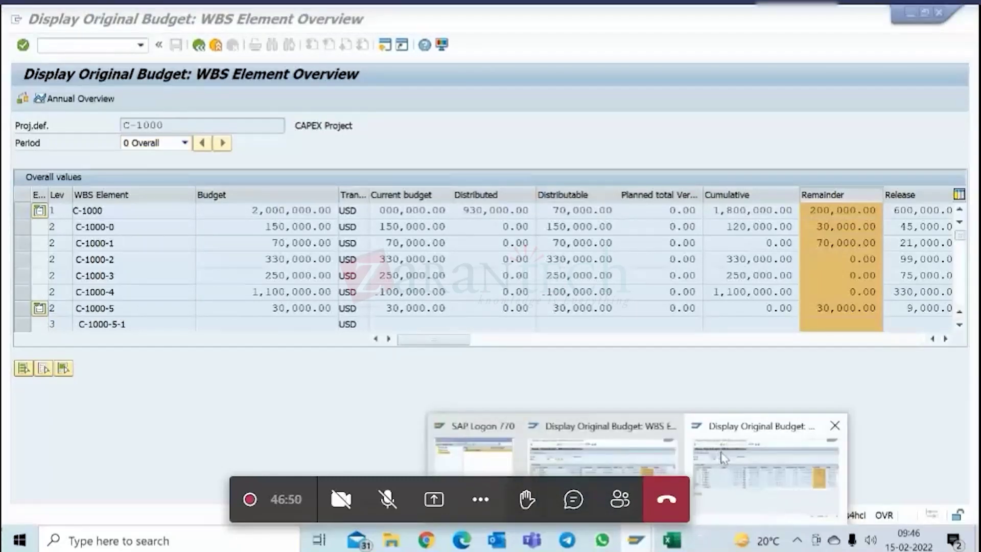
click(722, 456)
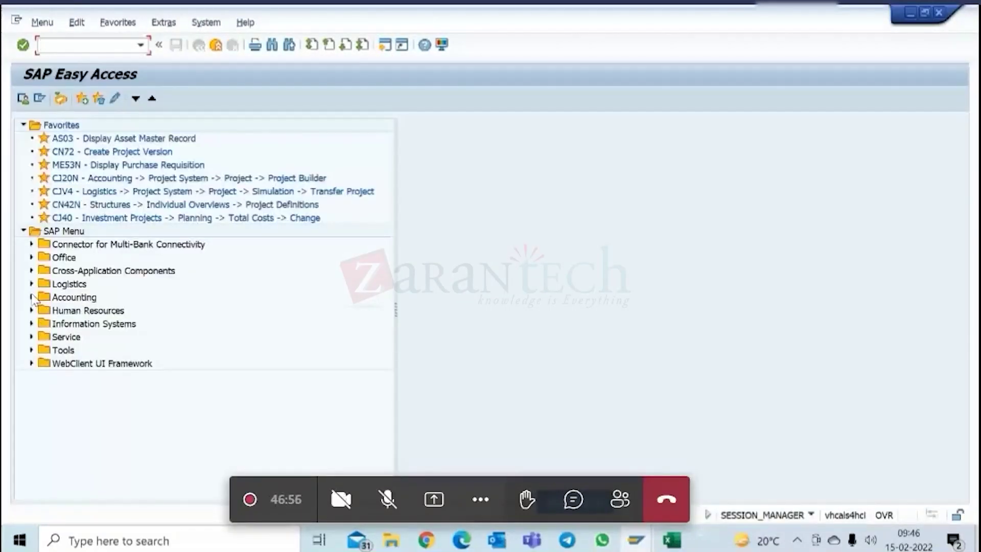
click(40, 298)
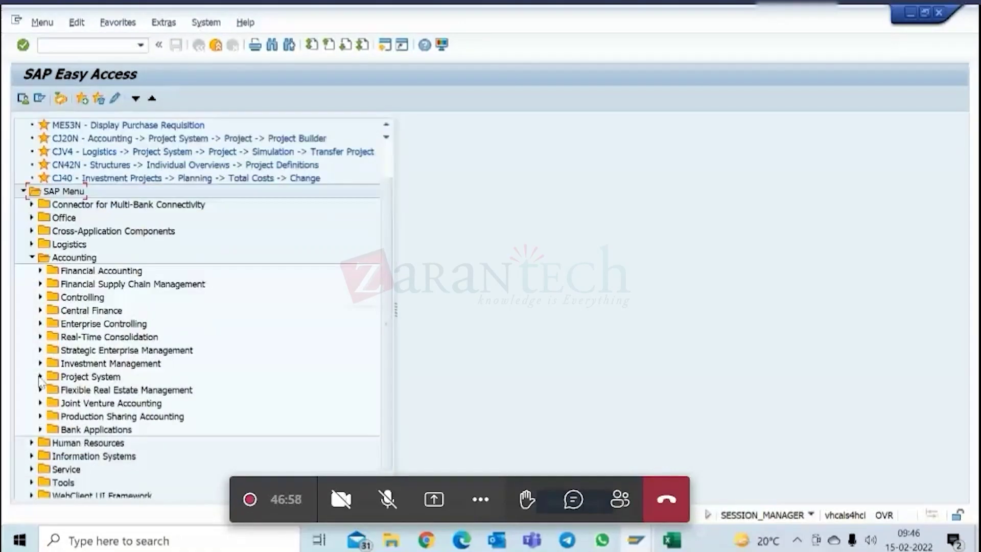
click(40, 378)
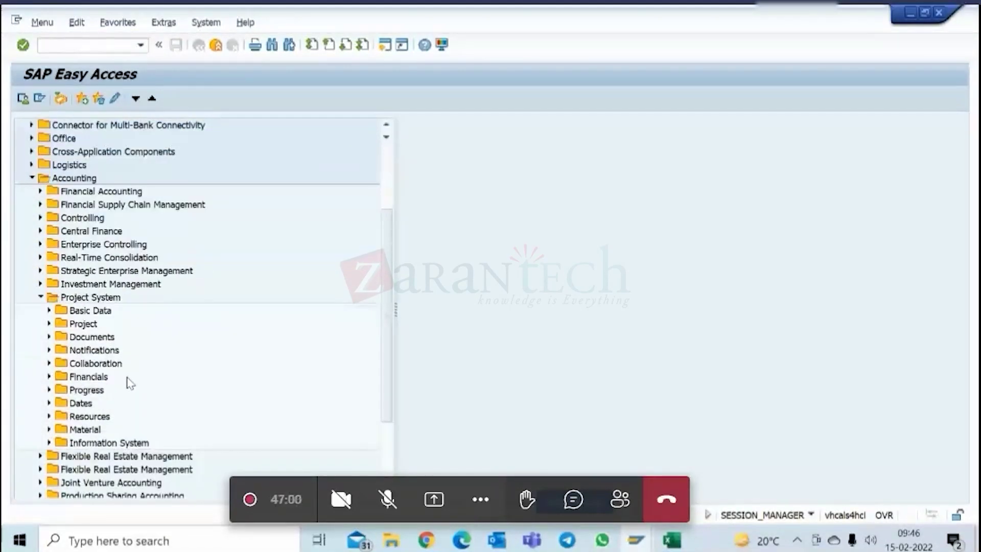
click(50, 403)
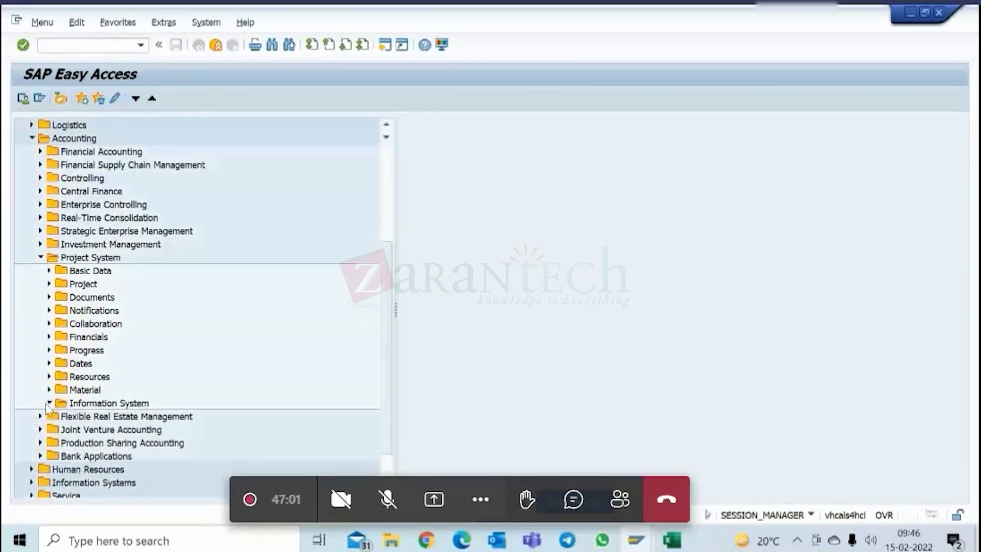
click(58, 376)
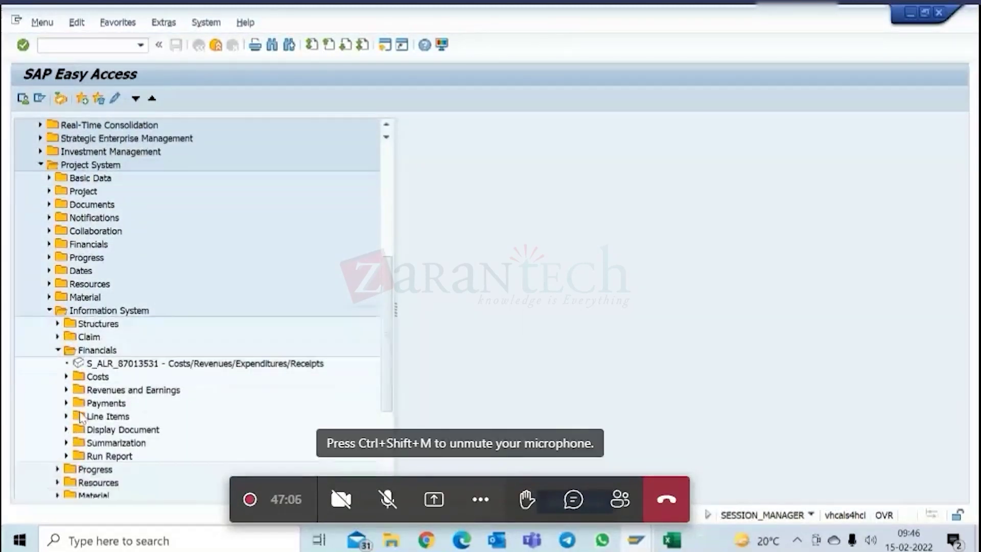
click(67, 377)
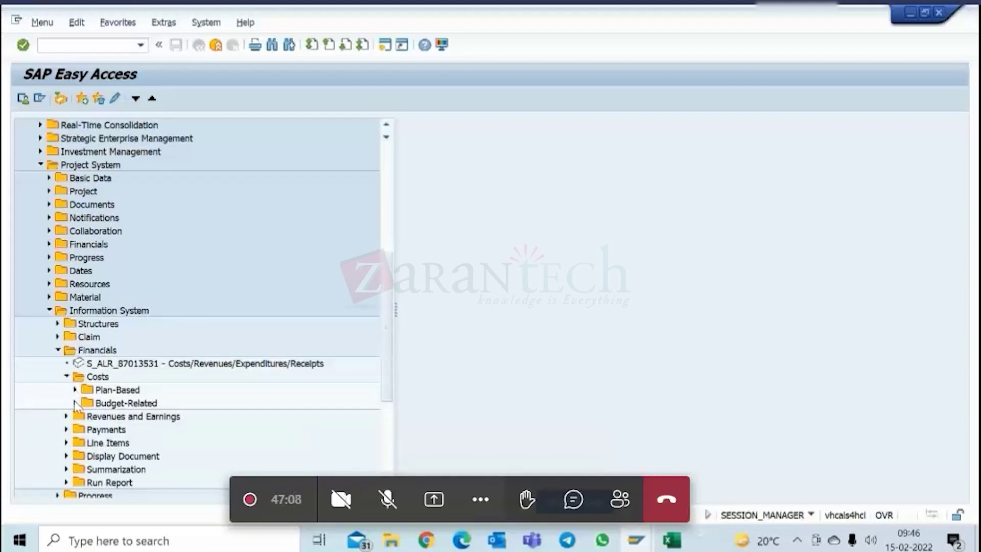
click(75, 403)
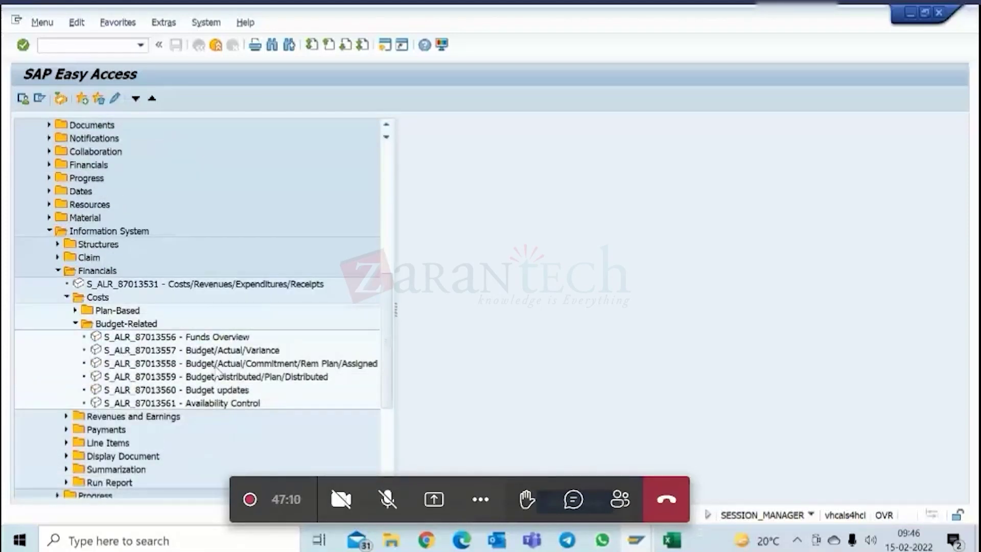
double_click(210, 338)
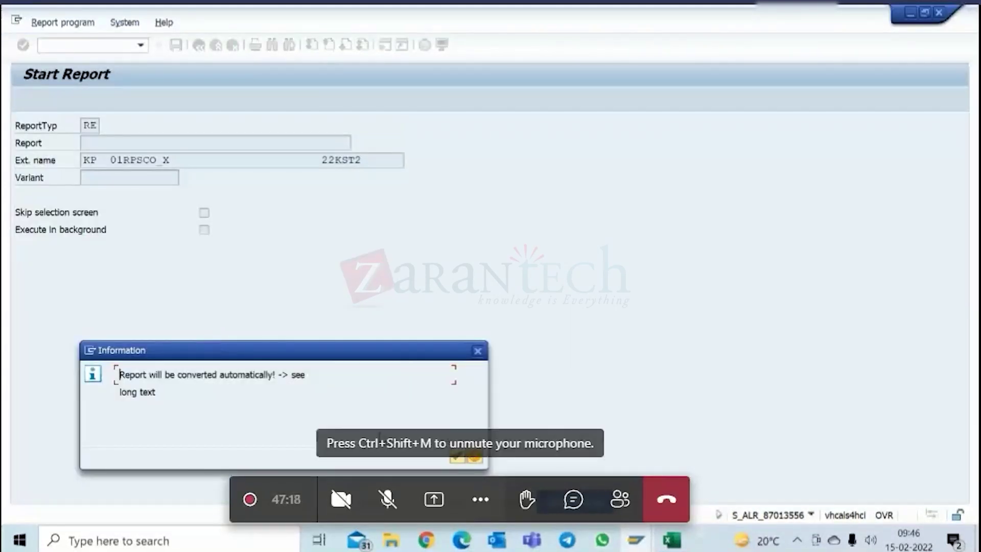
click(456, 458)
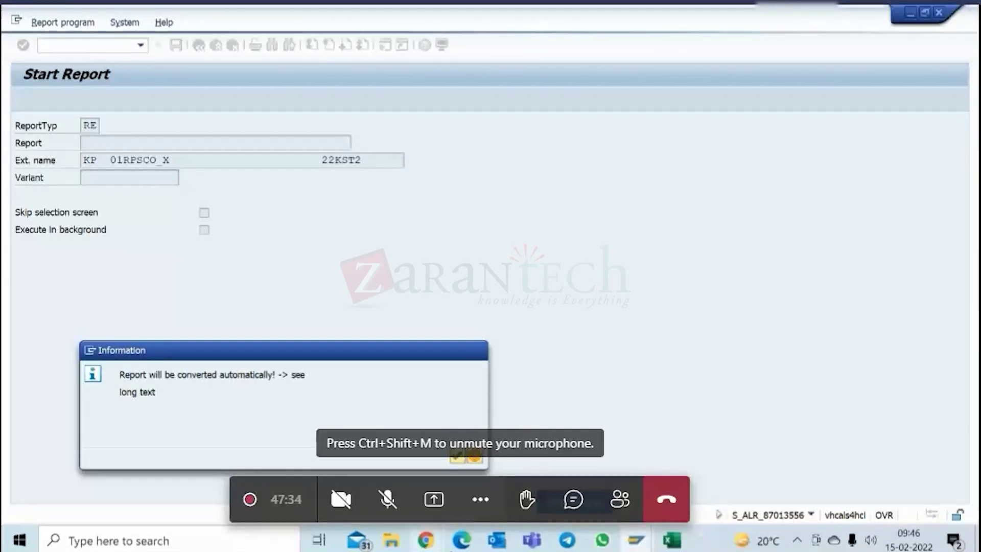
key(Return)
click(528, 219)
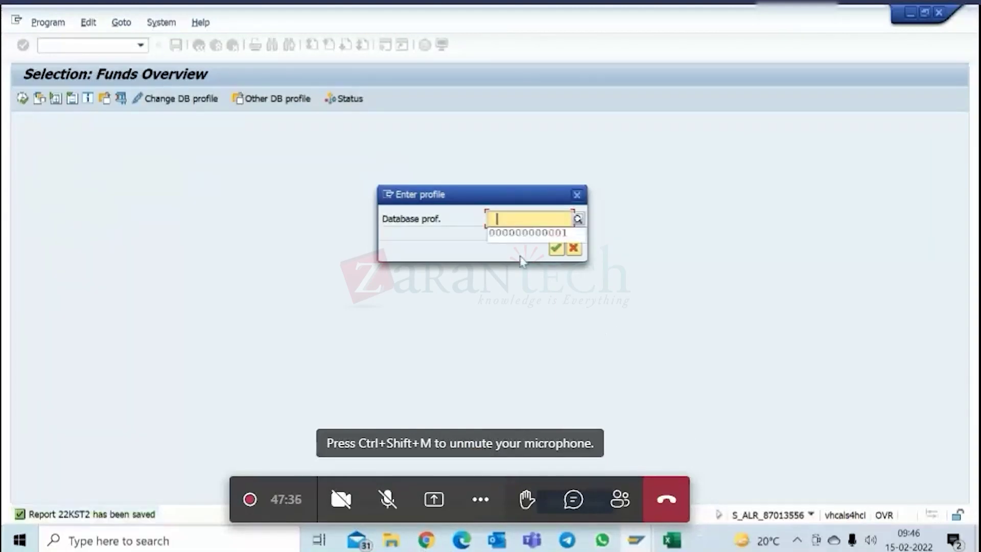
click(521, 233)
click(556, 248)
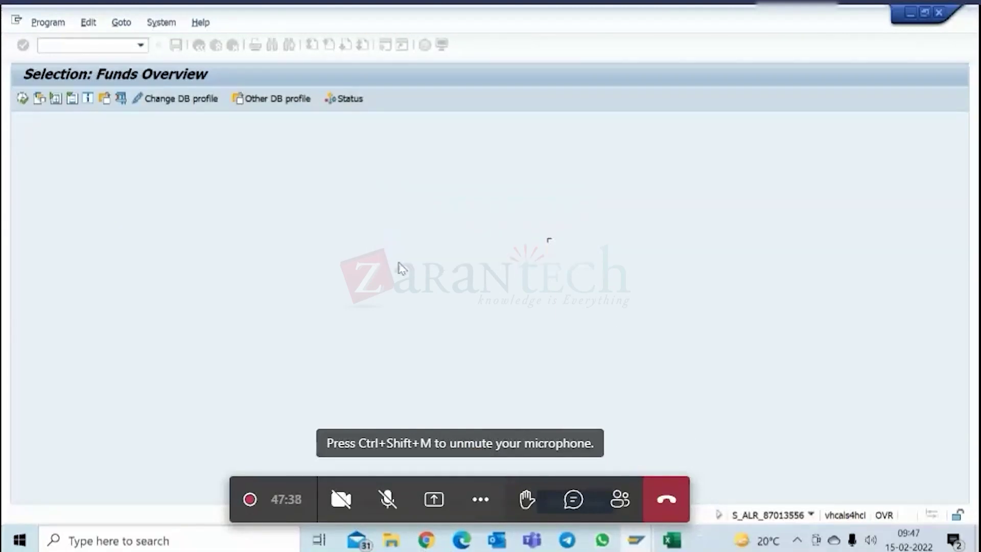
click(23, 98)
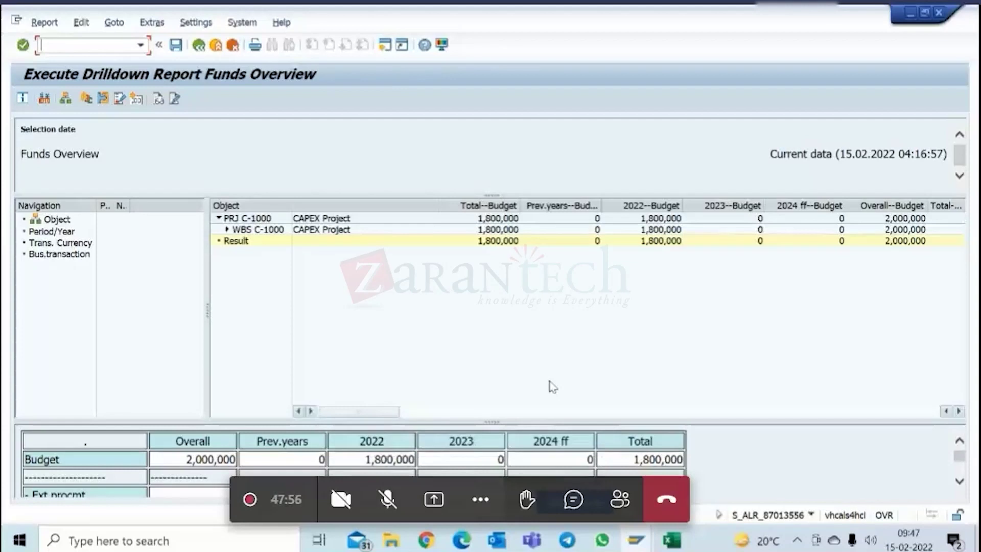
- Expand WBS C-1000, widen the Object column to show full element numbers, and review the budget and available-funds columns
click(227, 229)
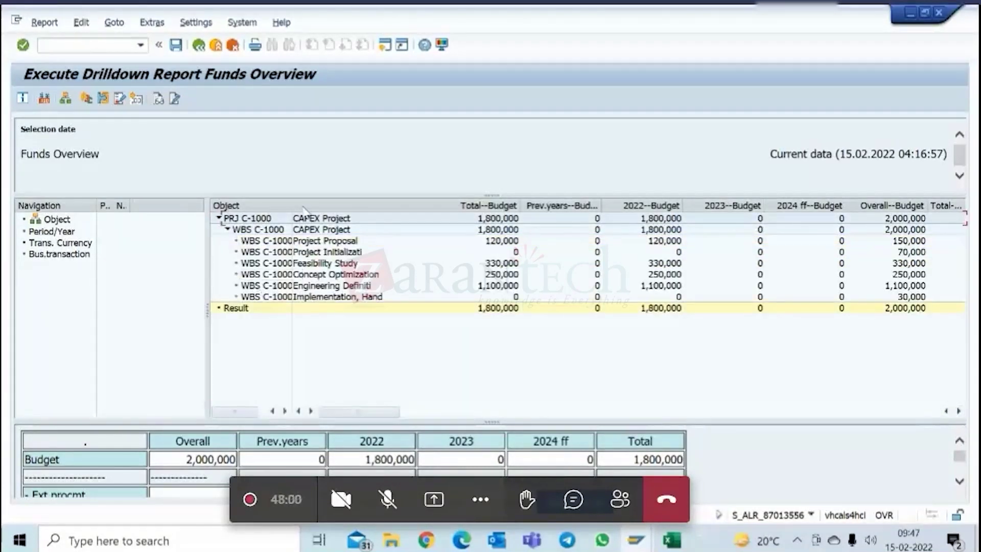
drag(291, 200, 303, 200)
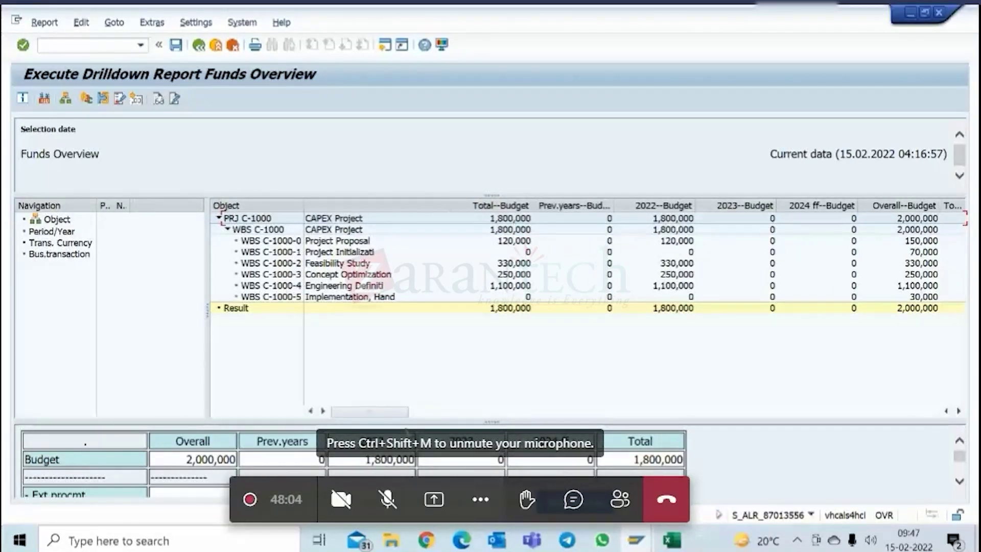
drag(387, 413, 404, 415)
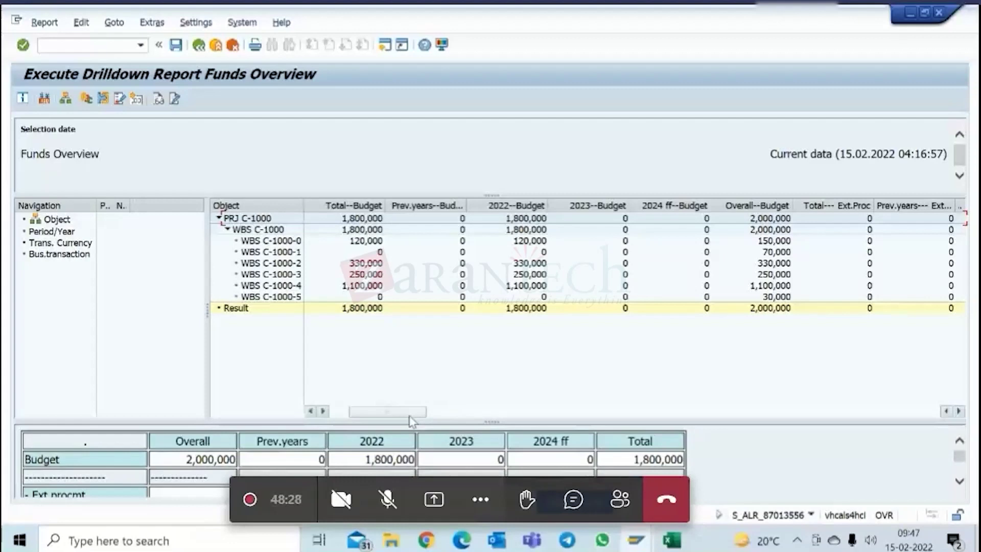
drag(409, 417, 923, 425)
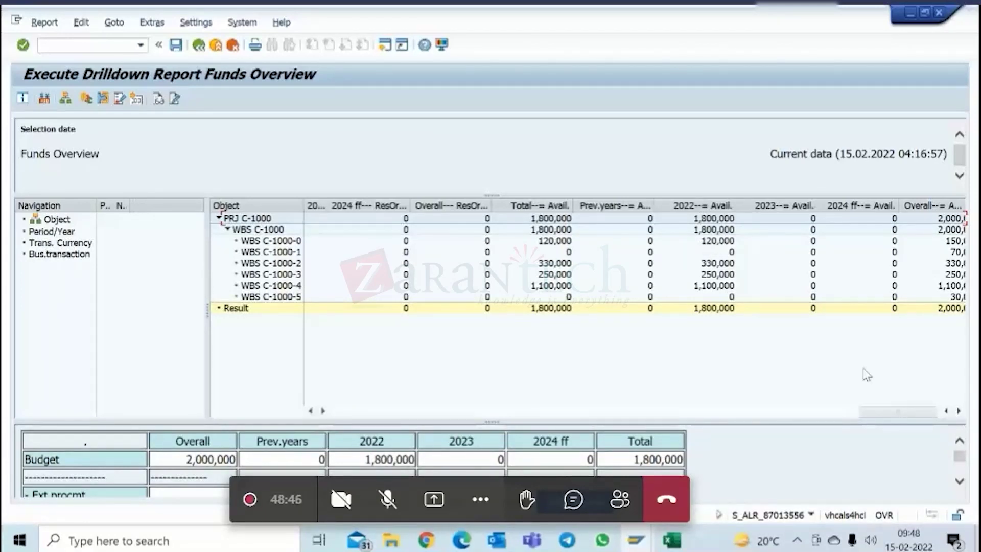
drag(917, 415, 379, 421)
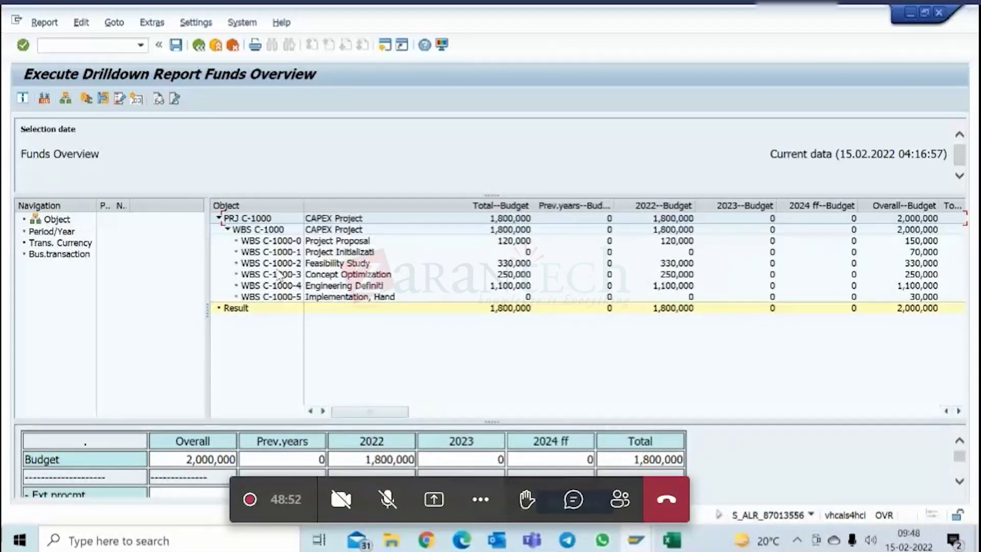
- Exit the Funds Overview report and return to the SAP Easy Access menu
click(198, 45)
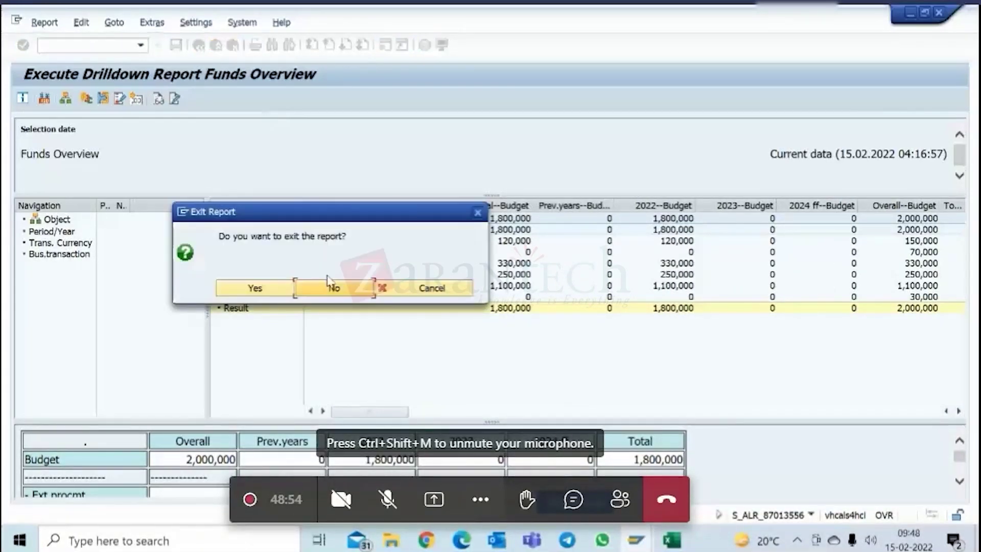
click(334, 288)
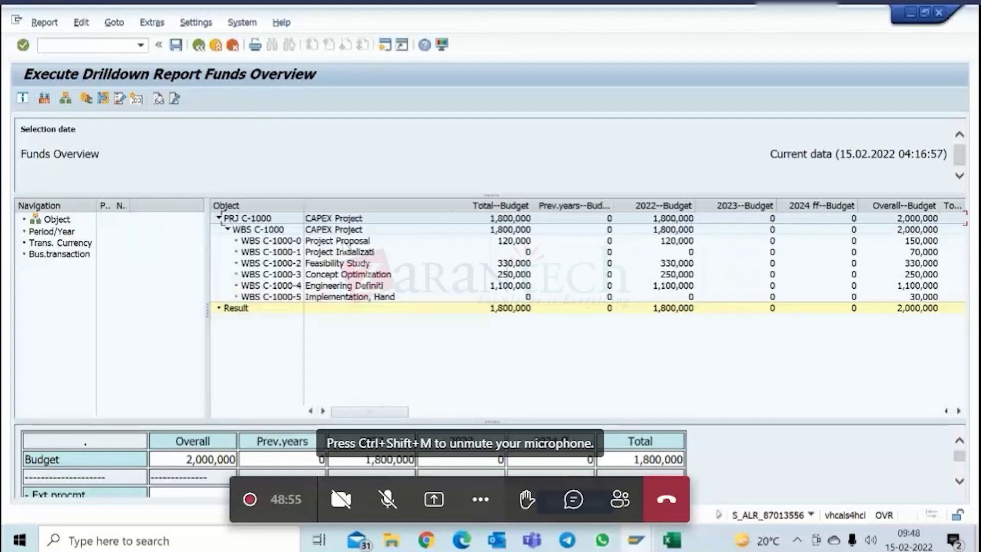
click(211, 46)
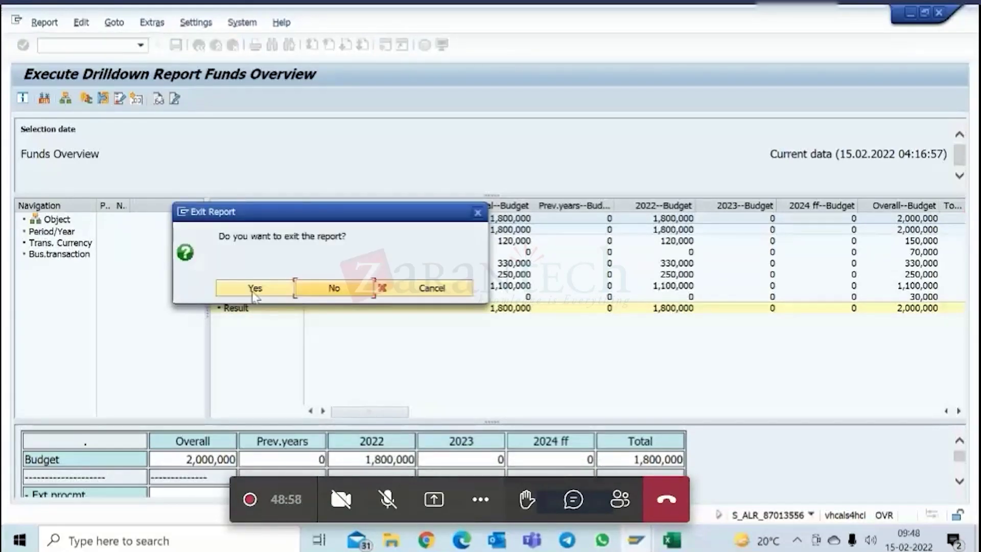
click(254, 289)
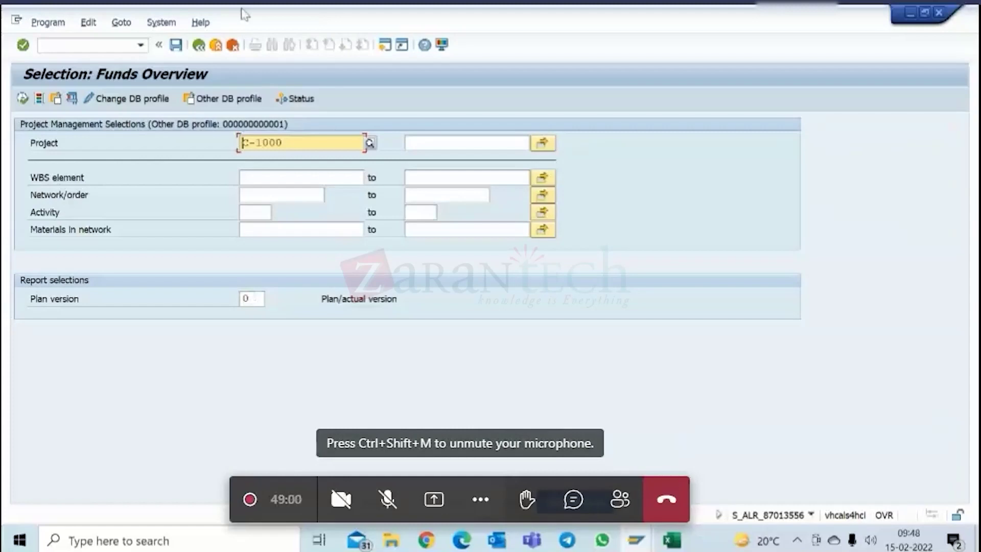
click(199, 45)
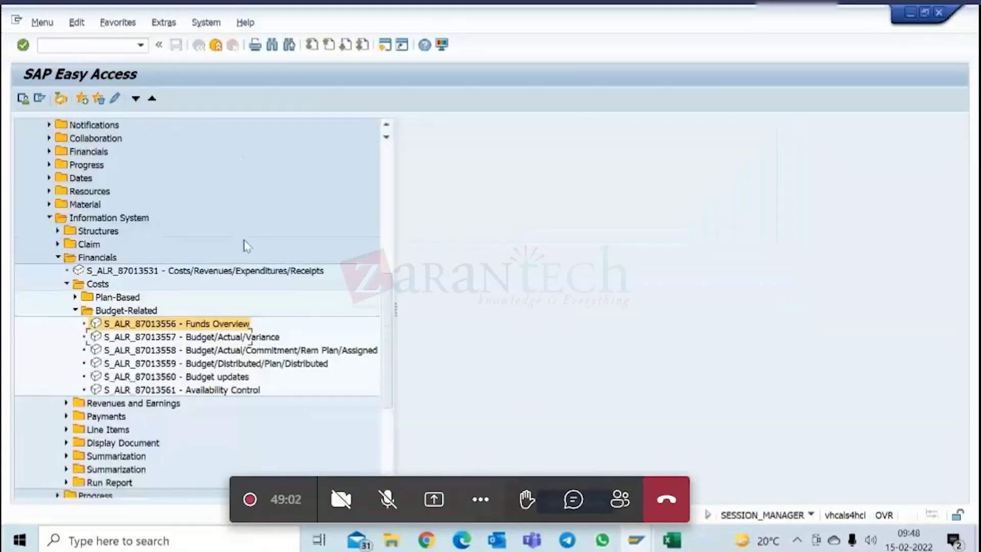
- Look at the selection screen of the Availability Control report S_ALR_87013561 and return to the SAP menu
scroll(245, 248, down, 1)
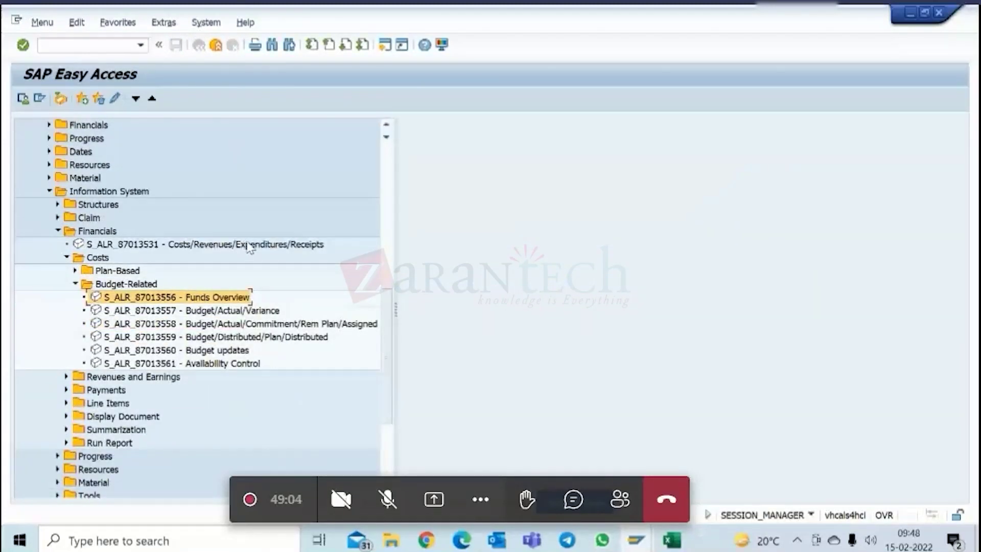
double_click(168, 364)
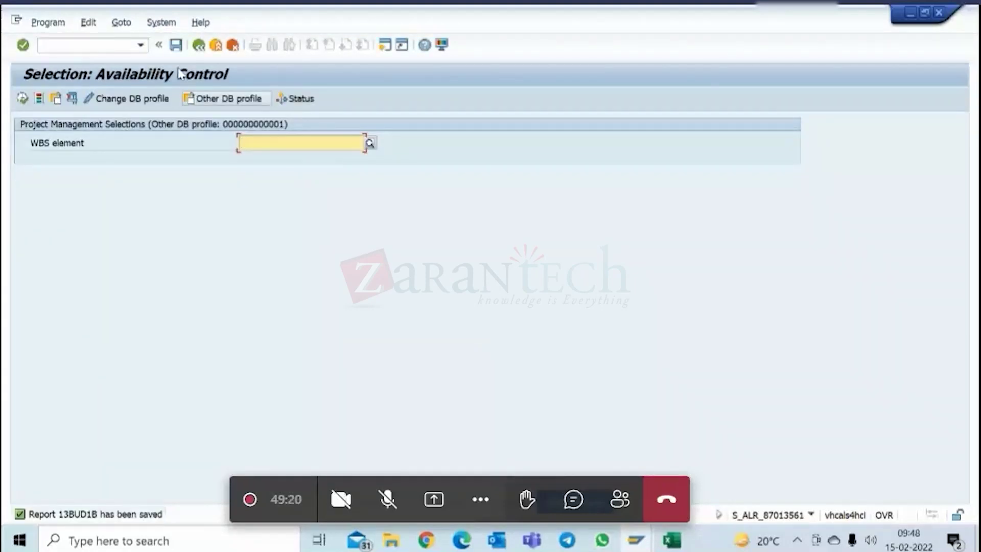
click(198, 47)
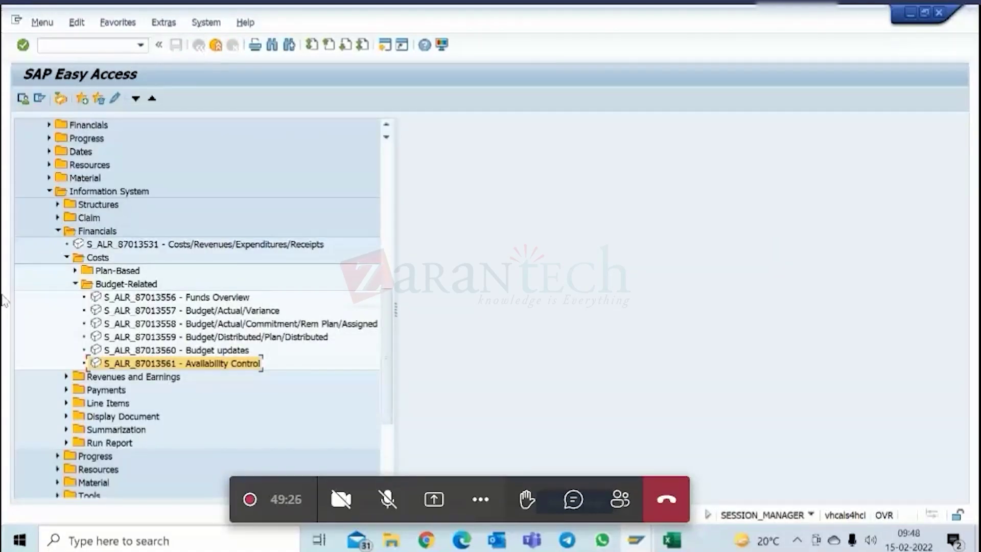
- Expand the Run Report folder under Financials reporting and start the Hierarchy Report transaction CJE0
scroll(53, 424, down, 1)
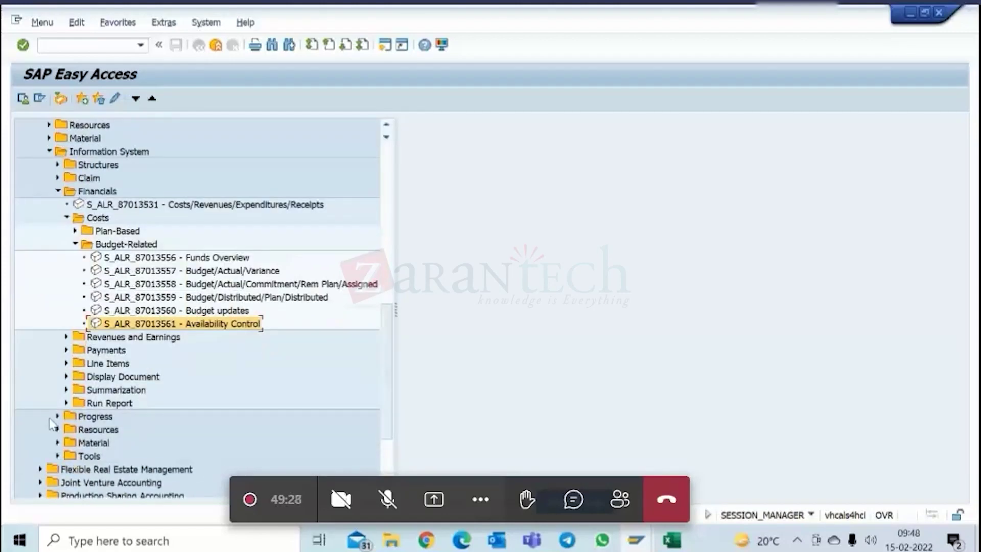
click(66, 403)
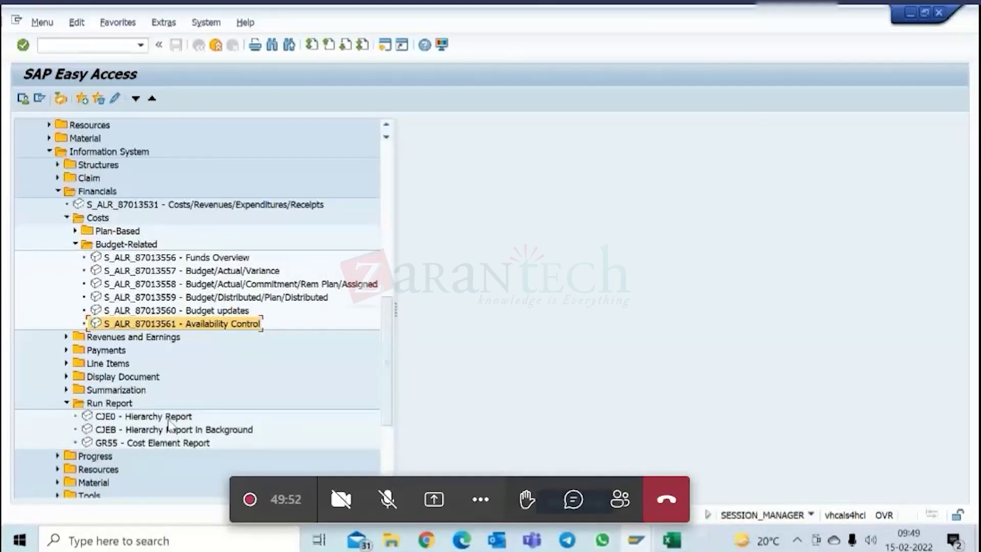
click(146, 417)
double_click(147, 418)
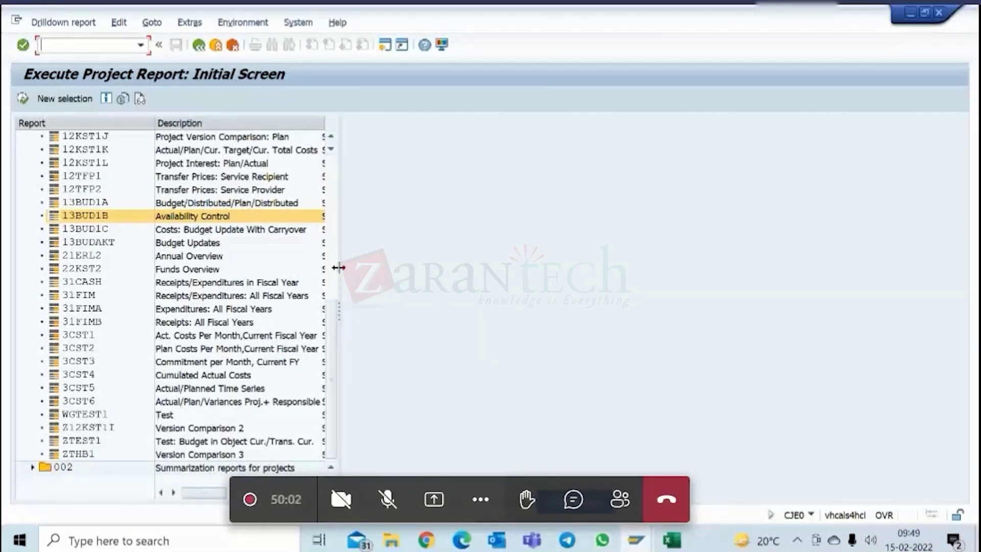
- Widen the report list to show the user name column and run report 13BUDAKT Budget Updates for project C-1000
drag(339, 268, 370, 270)
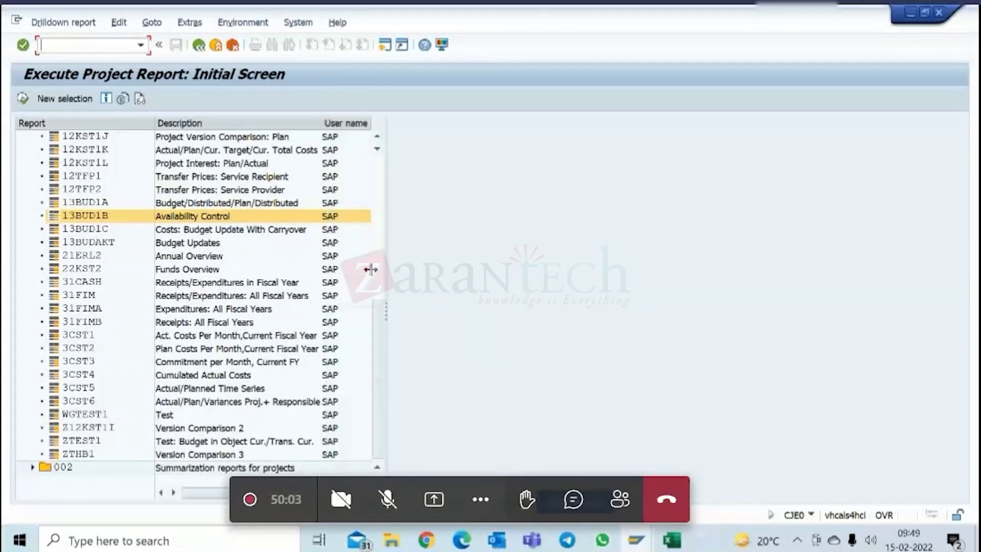
click(101, 229)
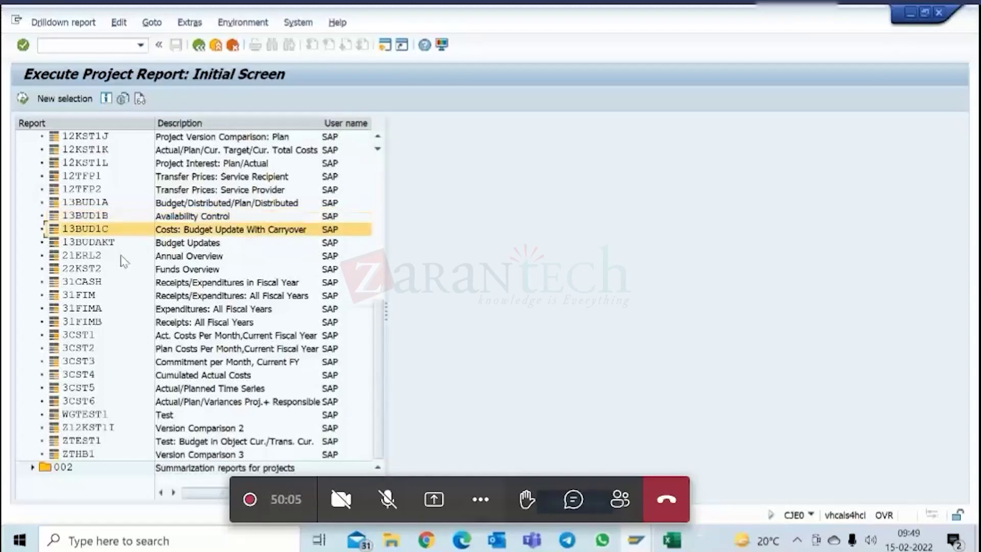
double_click(97, 243)
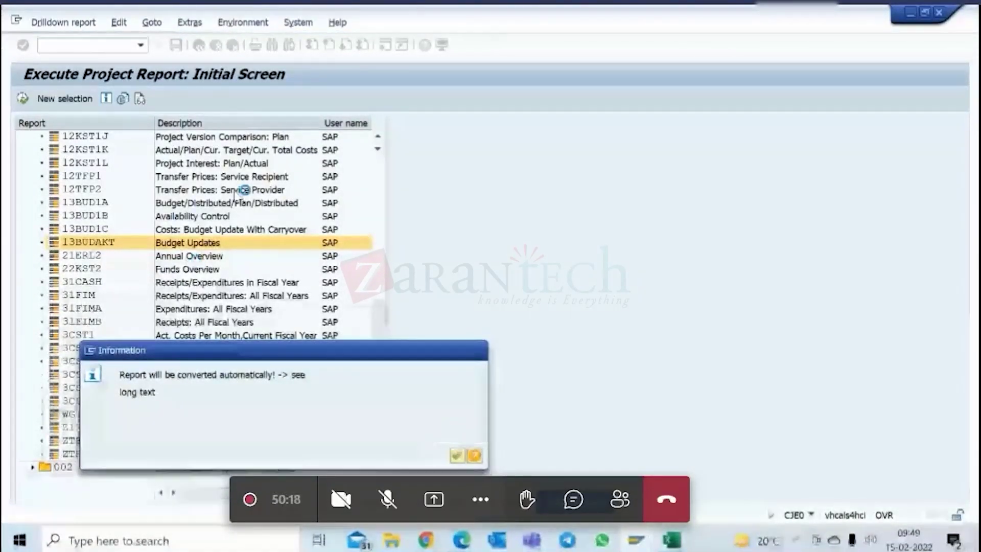
key(Return)
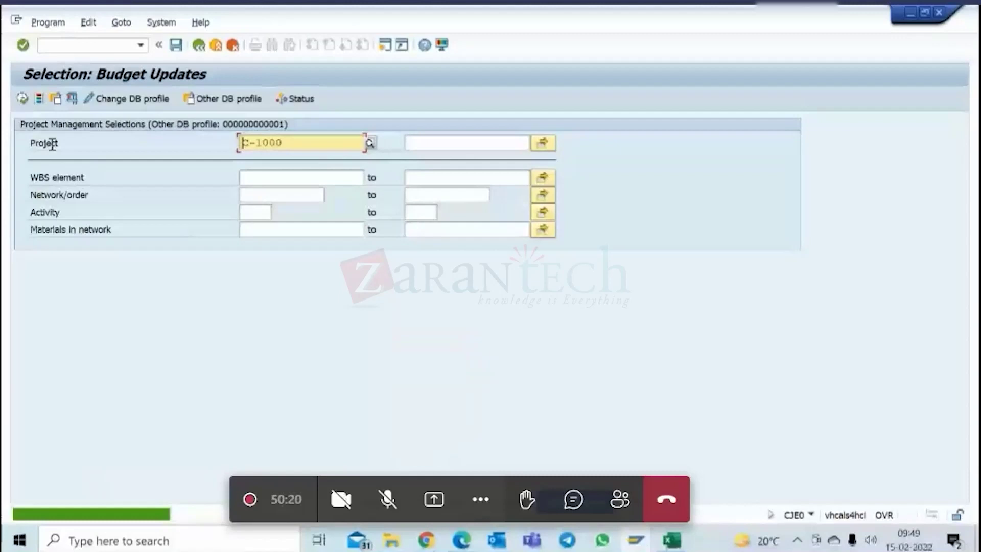
click(29, 100)
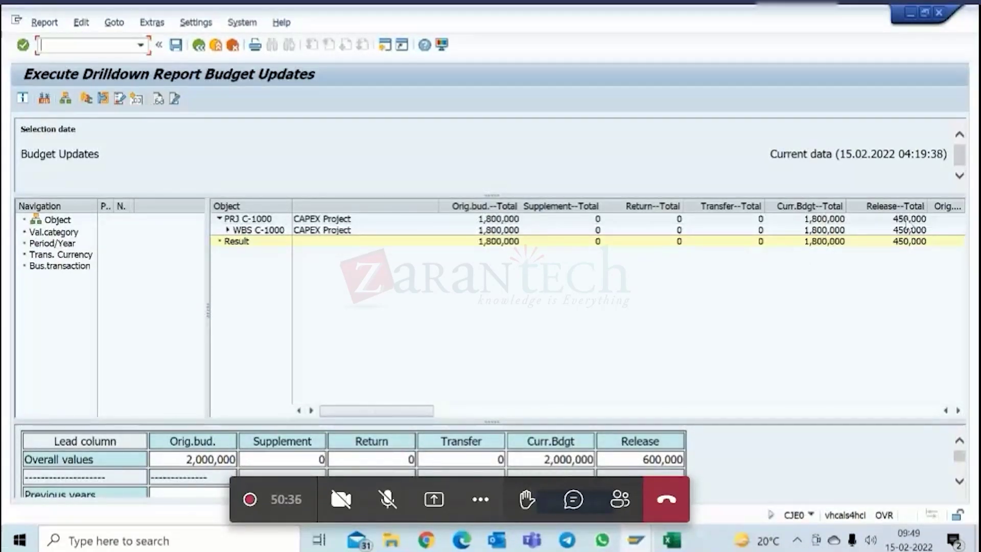
- Expand WBS C-1000 and review its current budget and release columns across the yearly and overall values
click(228, 230)
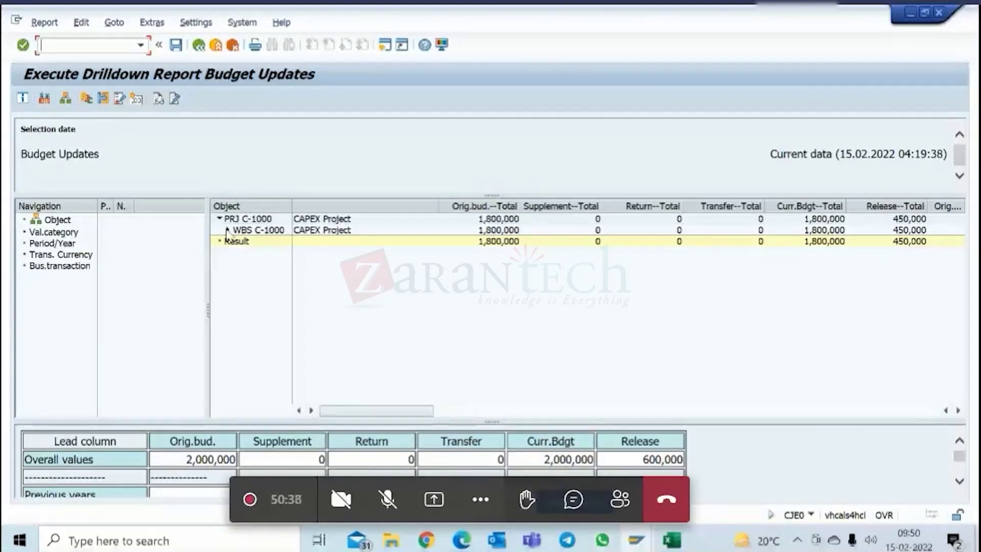
drag(424, 415, 648, 411)
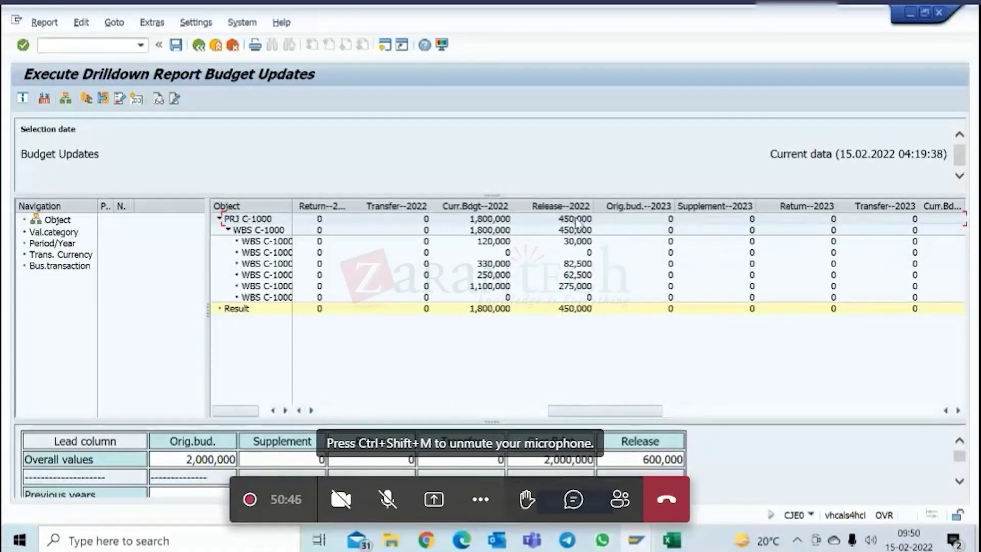
drag(626, 414, 930, 402)
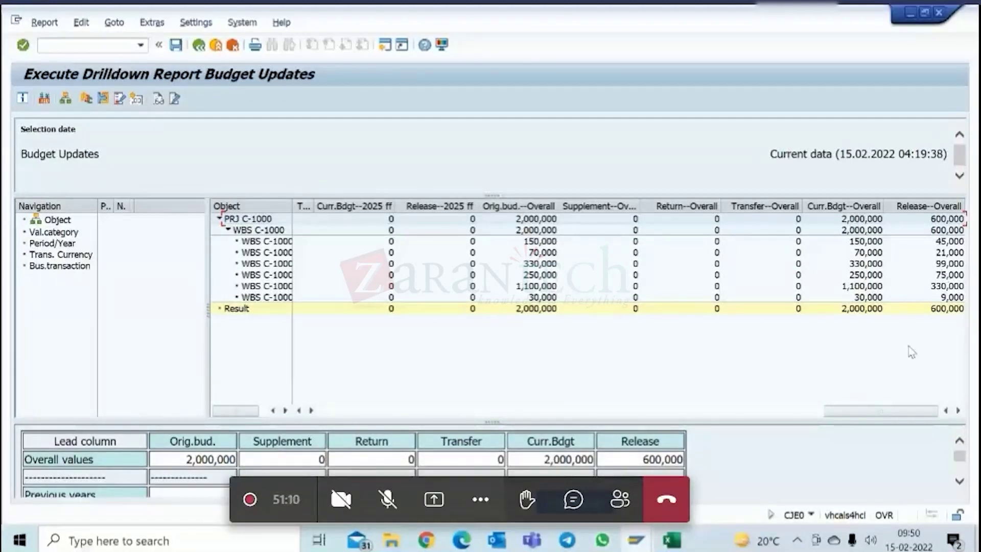
drag(888, 409, 827, 418)
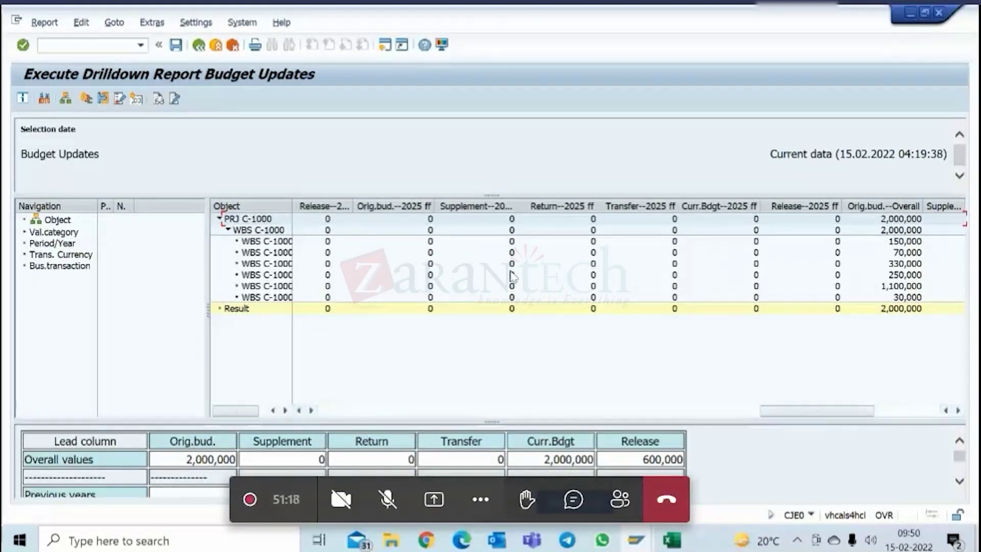
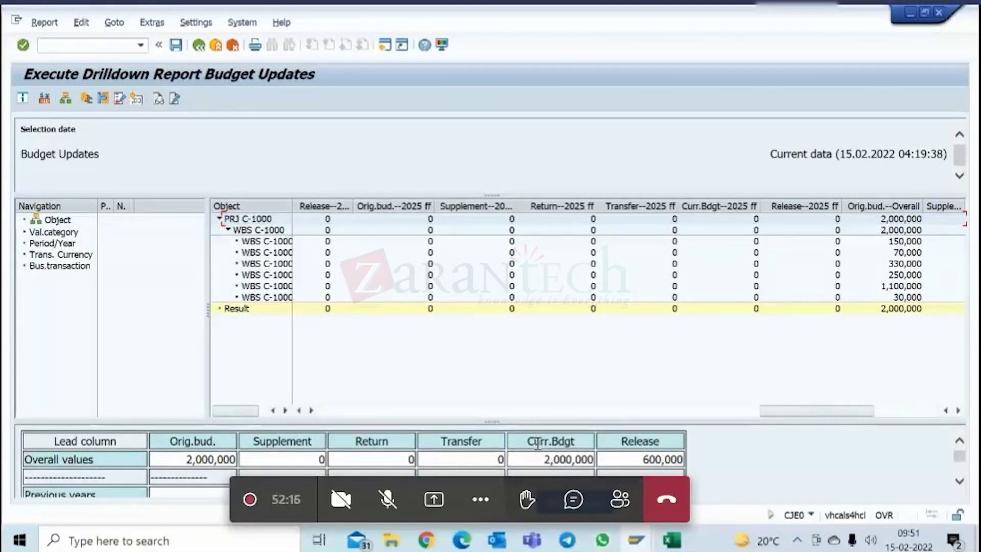
- Examine the original, supplement, return, transfer, current budget and release figures in the overall values row, and compare them with the total columns
double_click(560, 440)
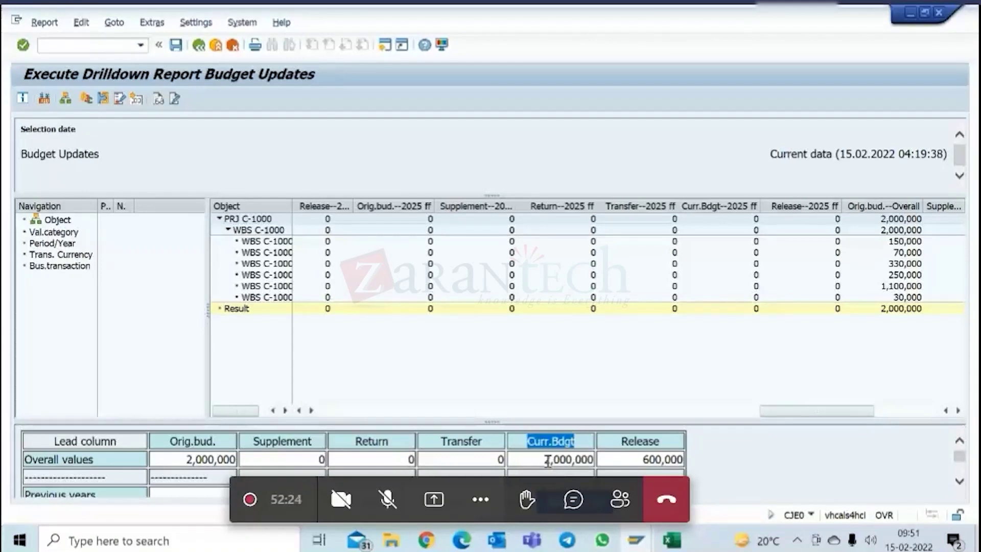
drag(193, 459, 287, 442)
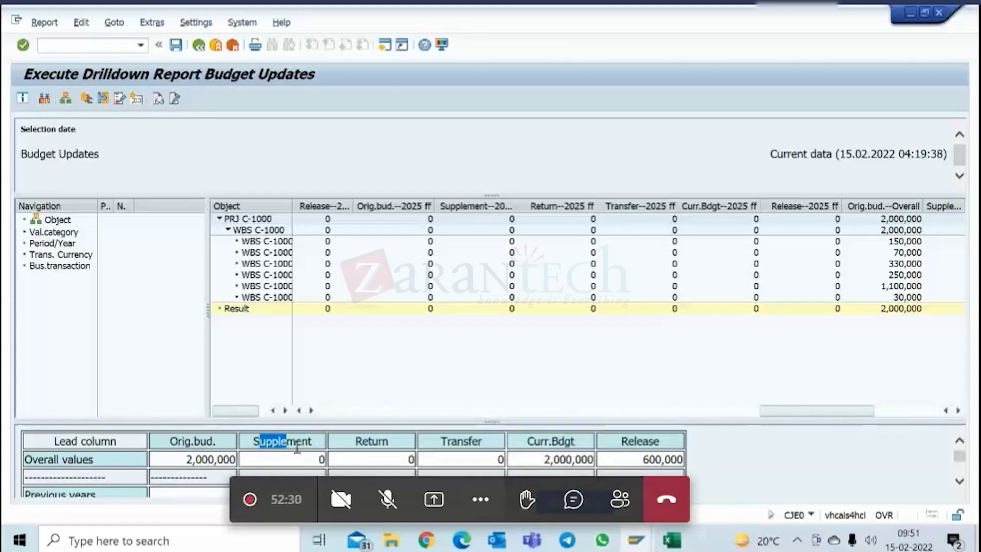
double_click(389, 448)
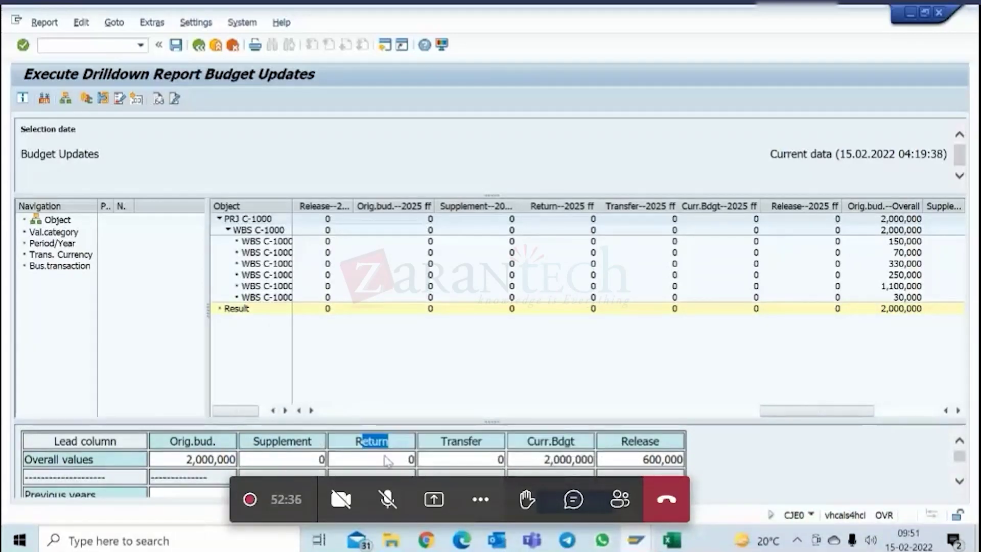
click(472, 439)
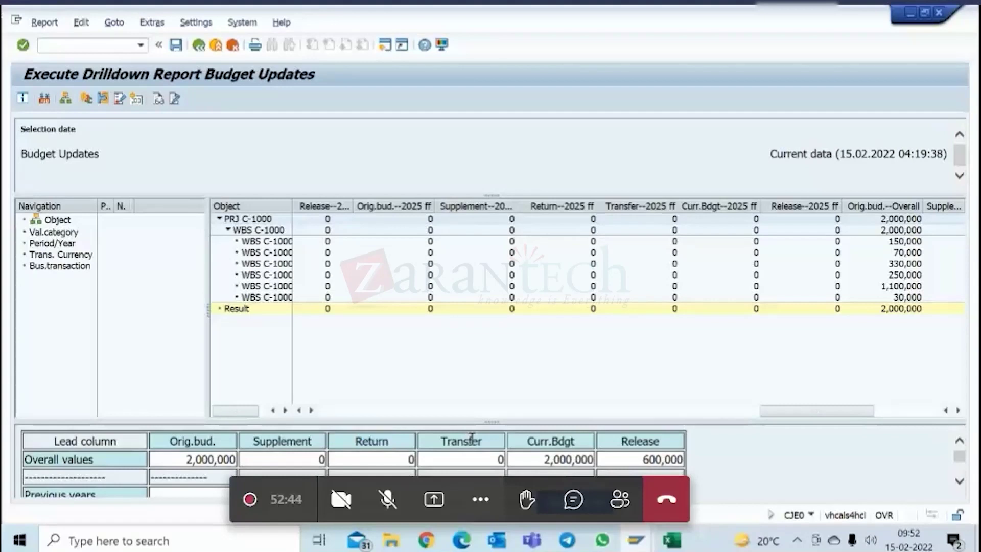
double_click(541, 440)
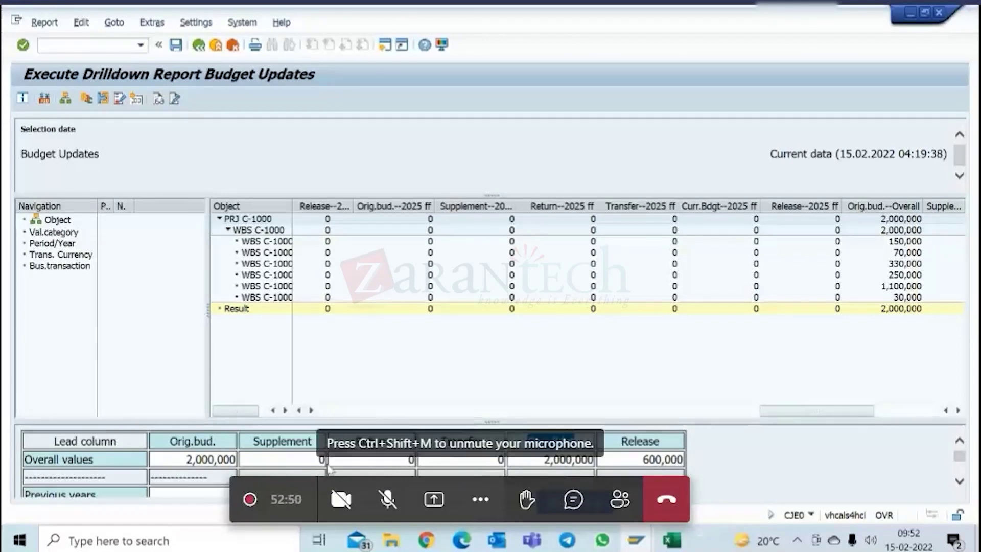
click(217, 461)
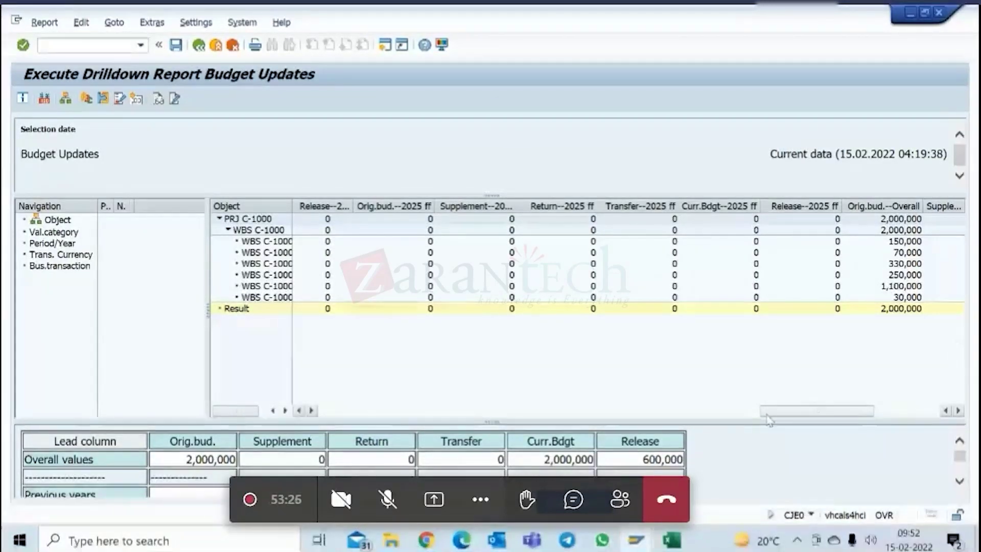
drag(767, 413, 320, 415)
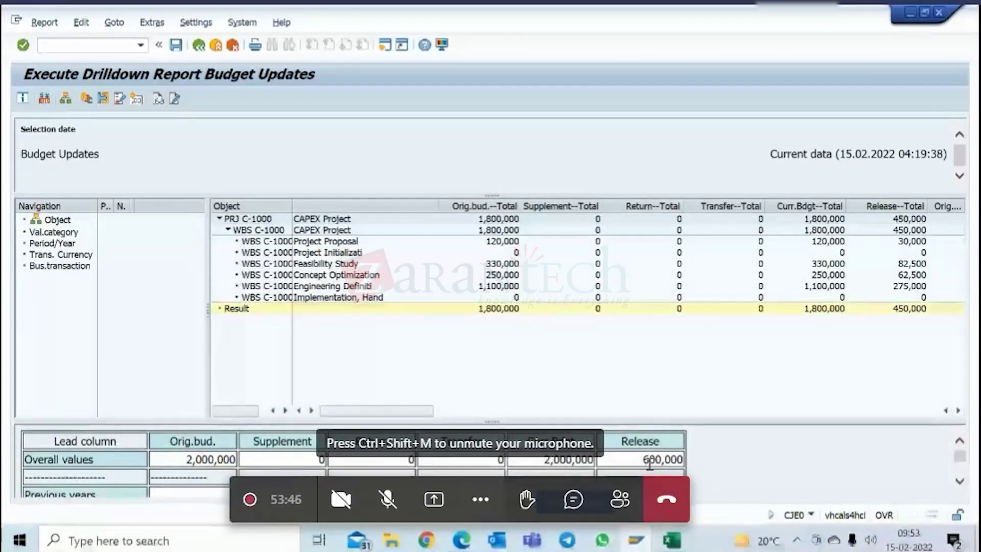
drag(644, 459, 679, 461)
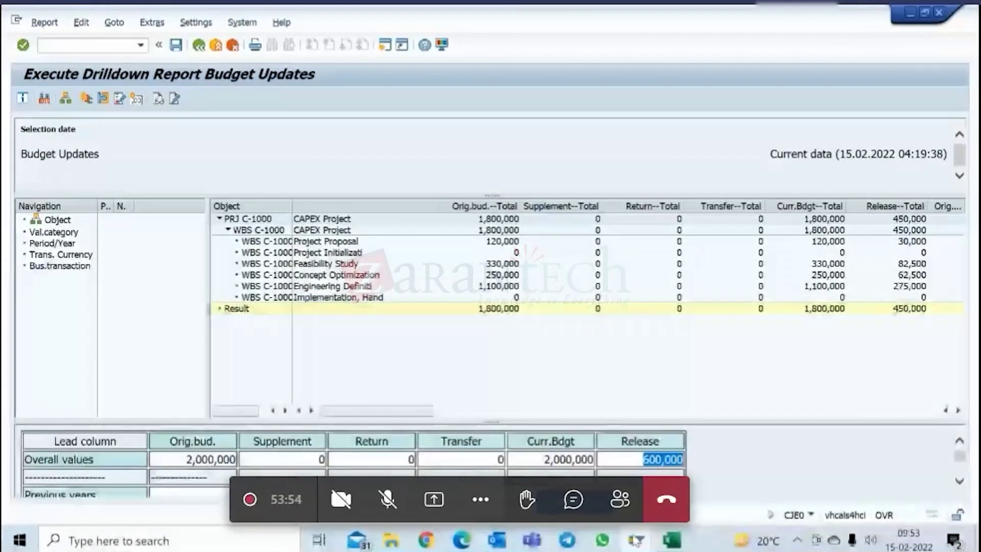
- Switch to a session displaying the original budget of C-1000 and exit it to the SAP Easy Access menu
mouse_move(634, 539)
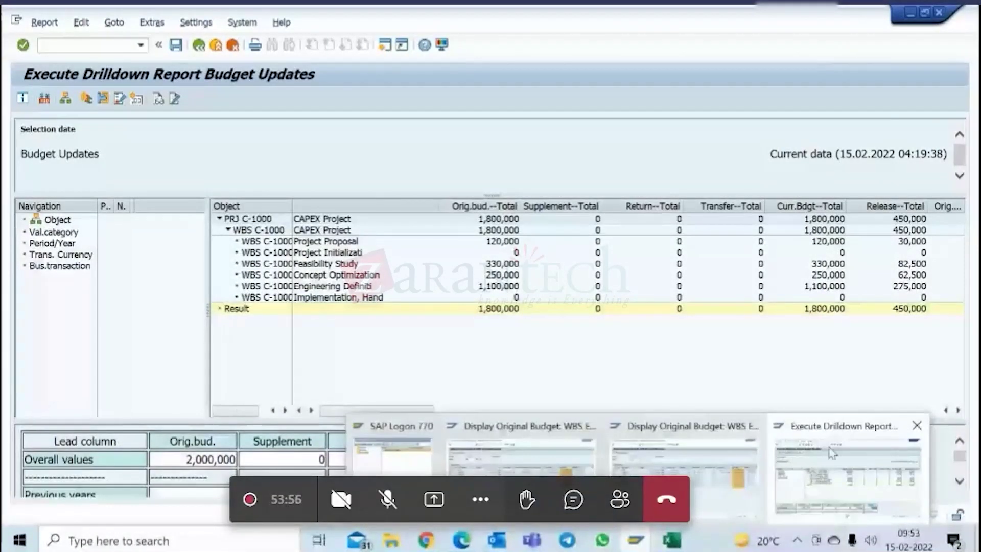
click(701, 479)
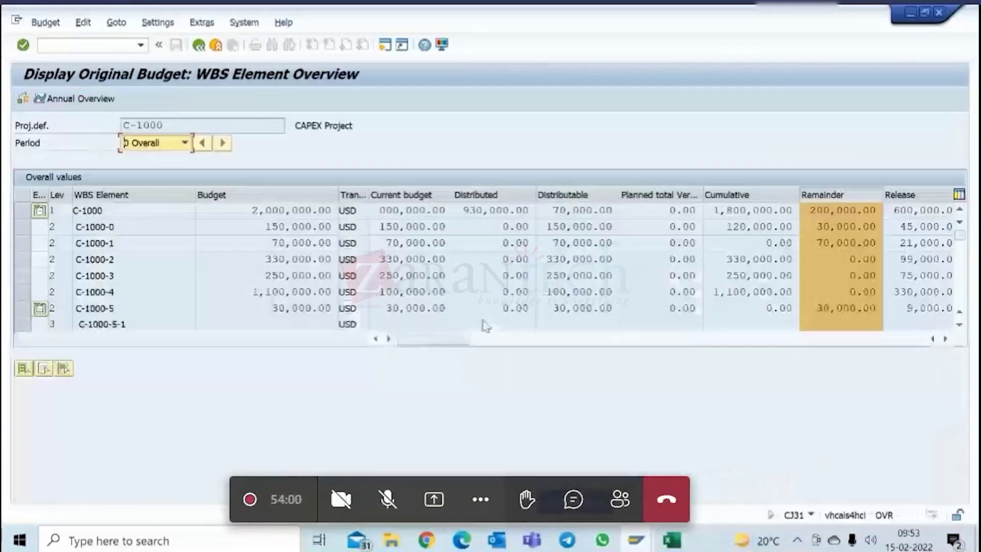
click(199, 49)
click(200, 50)
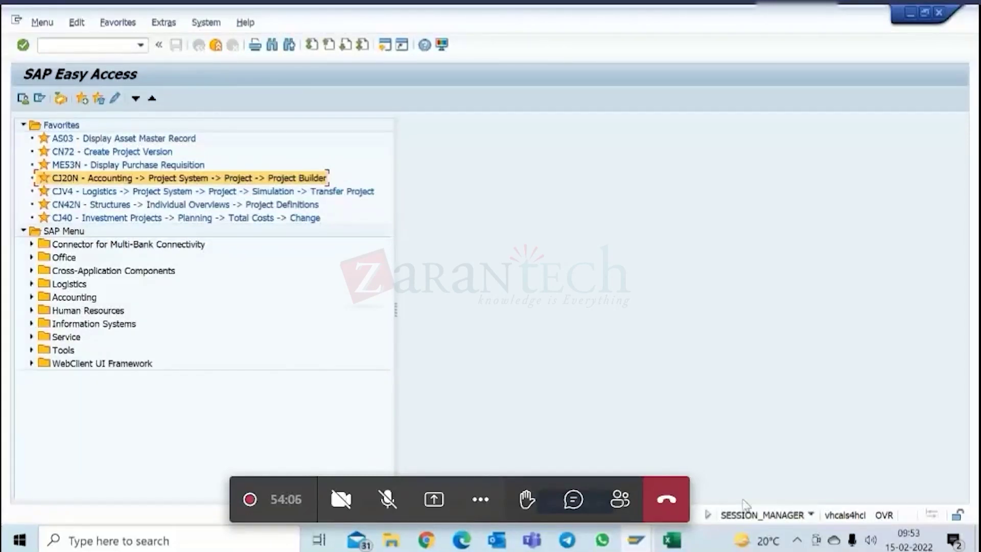
- Look at the Budget Updates report session again and return to the SAP Easy Access session
mouse_move(635, 539)
click(818, 449)
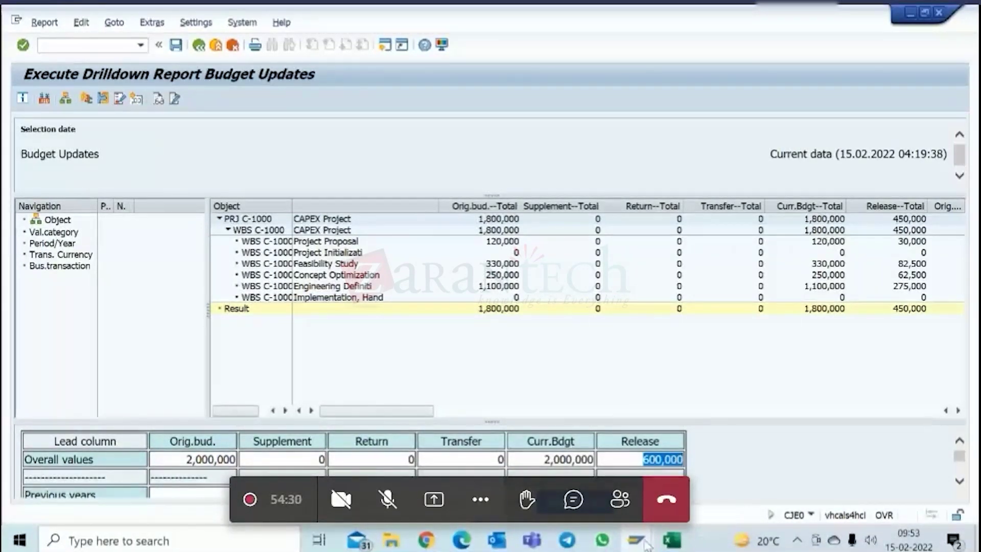
mouse_move(639, 543)
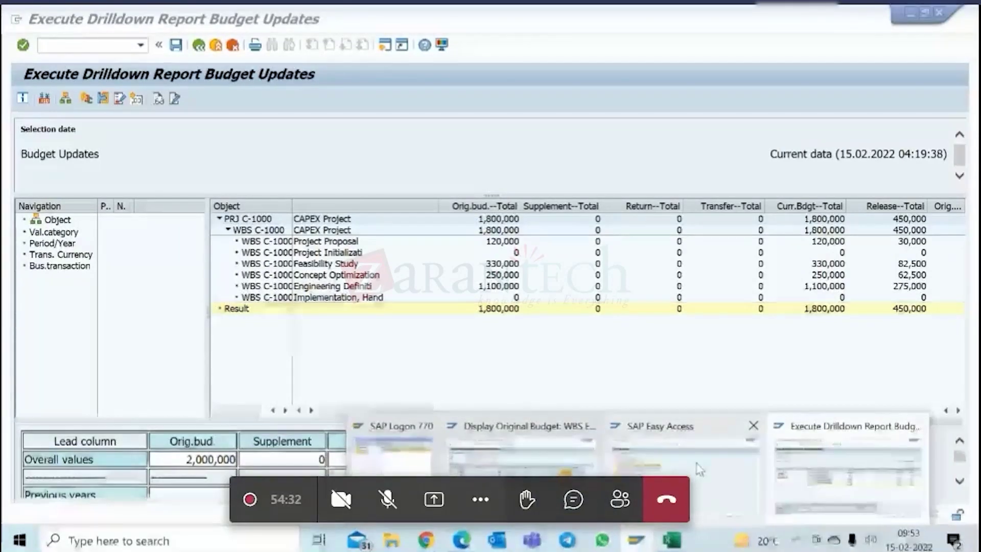
click(674, 449)
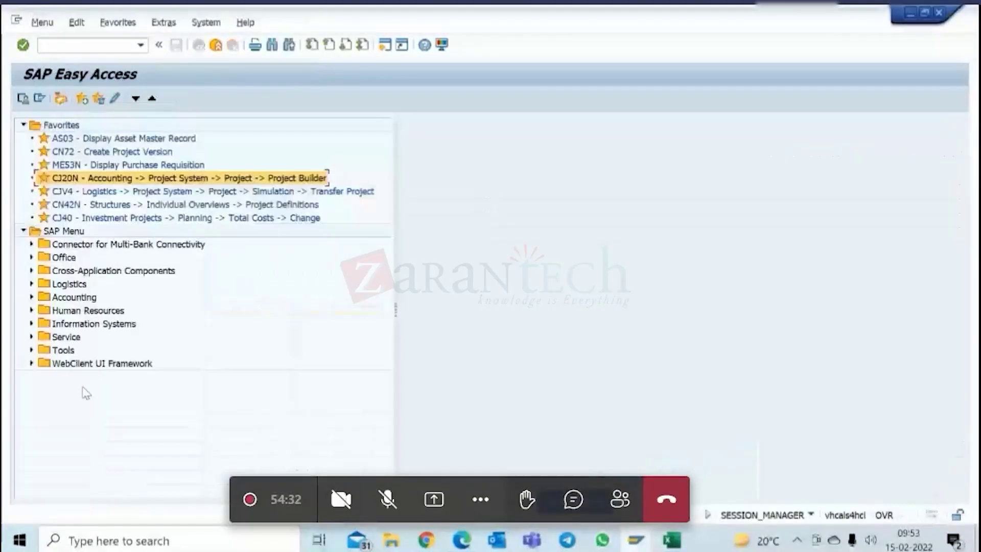
- Expand Accounting, Project System, Financials and Budgeting to show the Release transactions CJ32 and CJ33
click(31, 297)
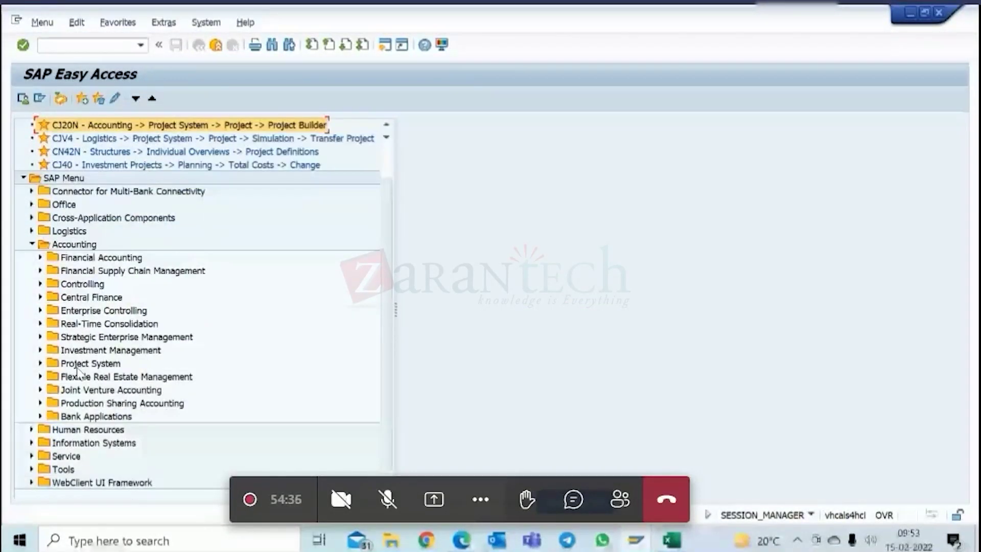
click(41, 363)
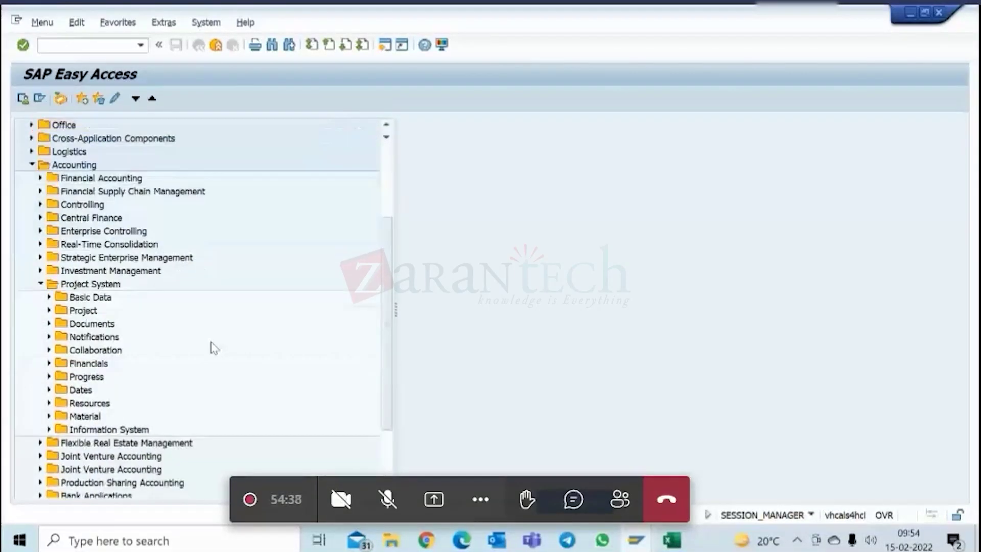
double_click(89, 363)
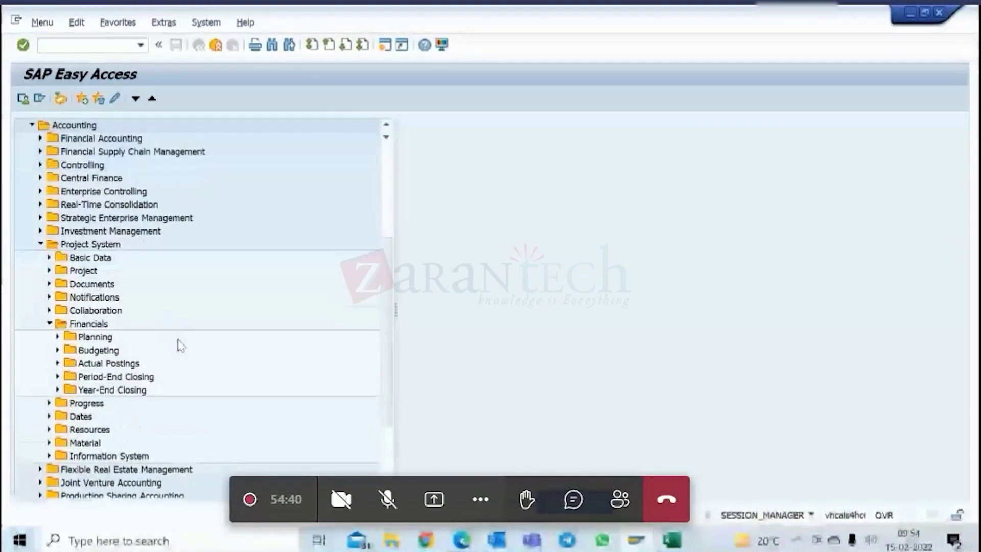
click(58, 311)
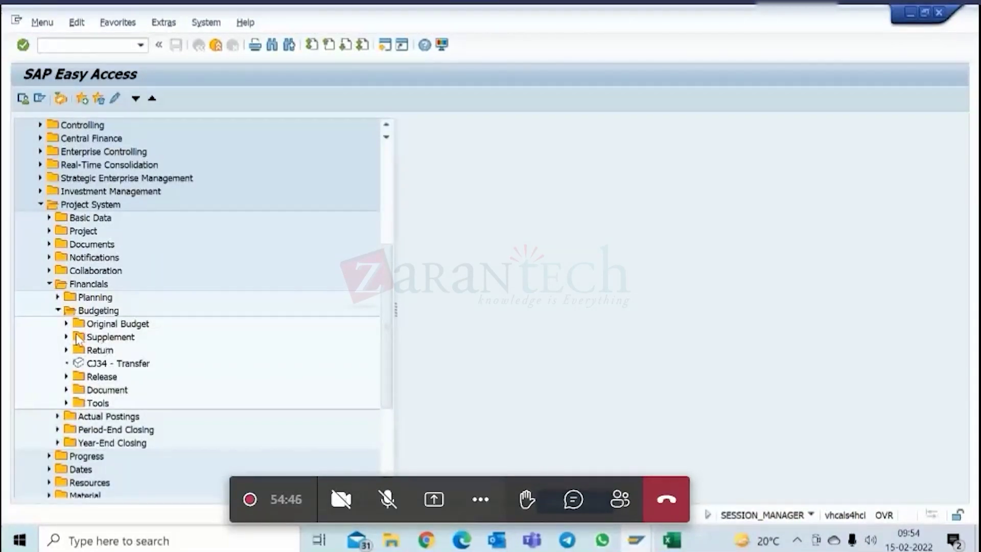
click(67, 376)
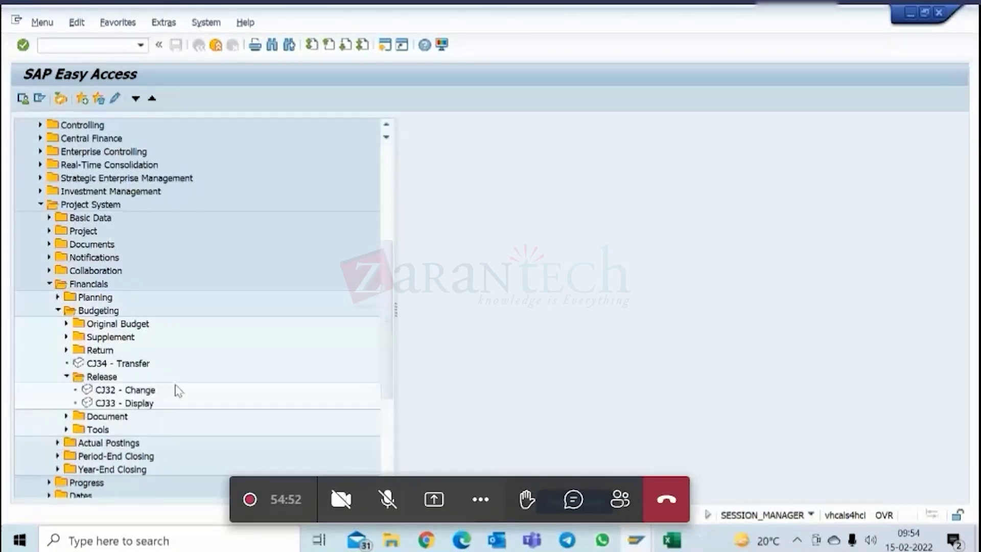
- Expand the Tools and Document folders under Budgeting and open the budget document change transaction CJ3A
scroll(177, 389, down, 2)
click(66, 363)
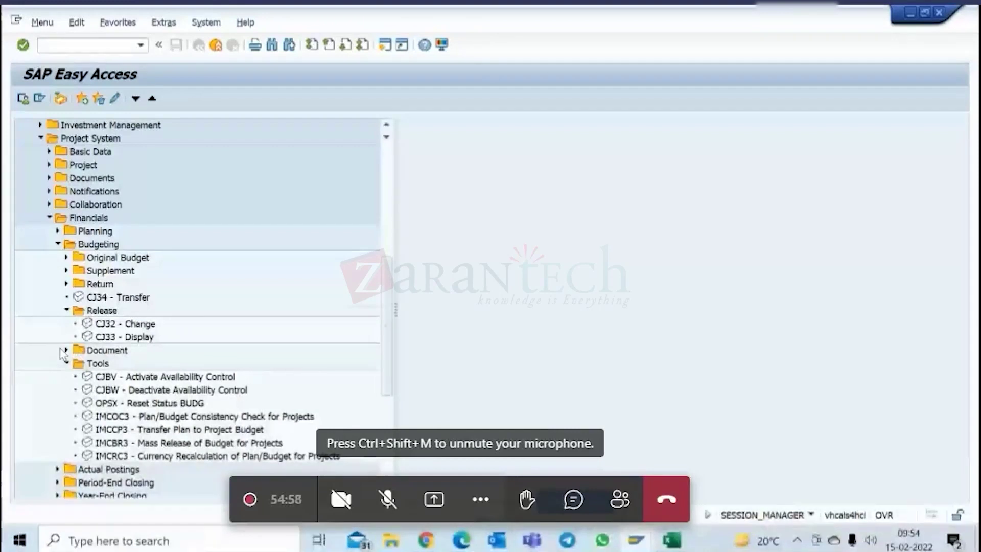
click(66, 351)
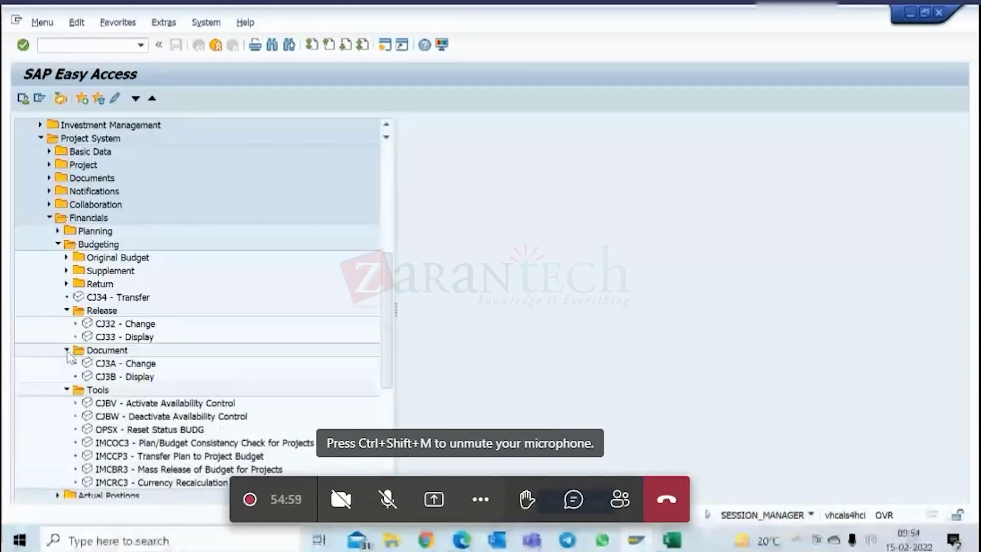
double_click(134, 367)
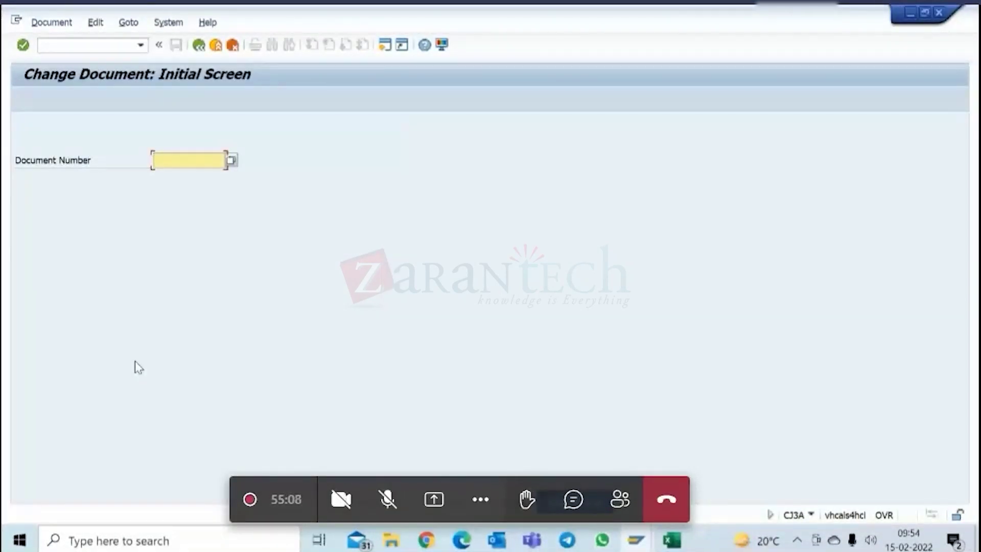
- Find the budget documents and open released-objects document 100000012 to view its line items, then return to the document selection
click(232, 161)
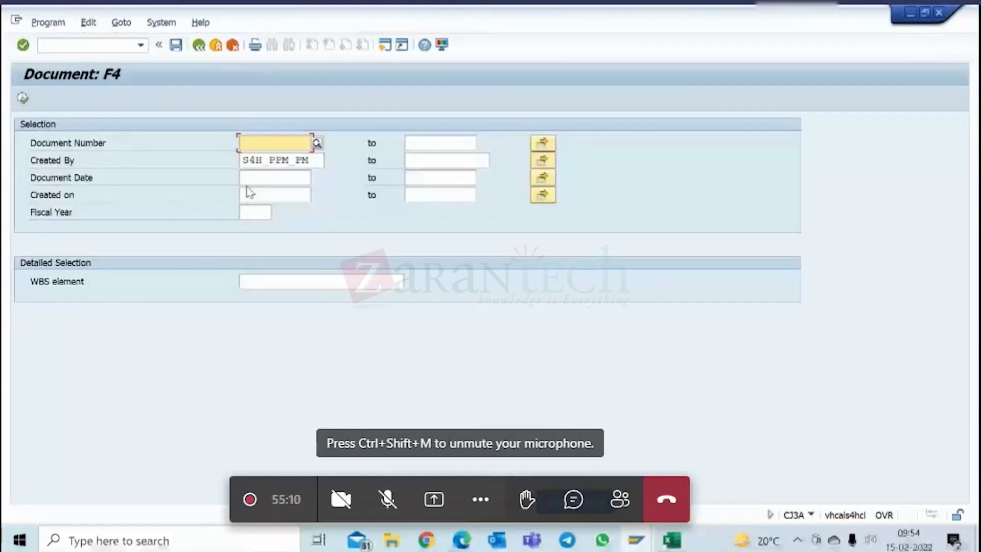
click(22, 102)
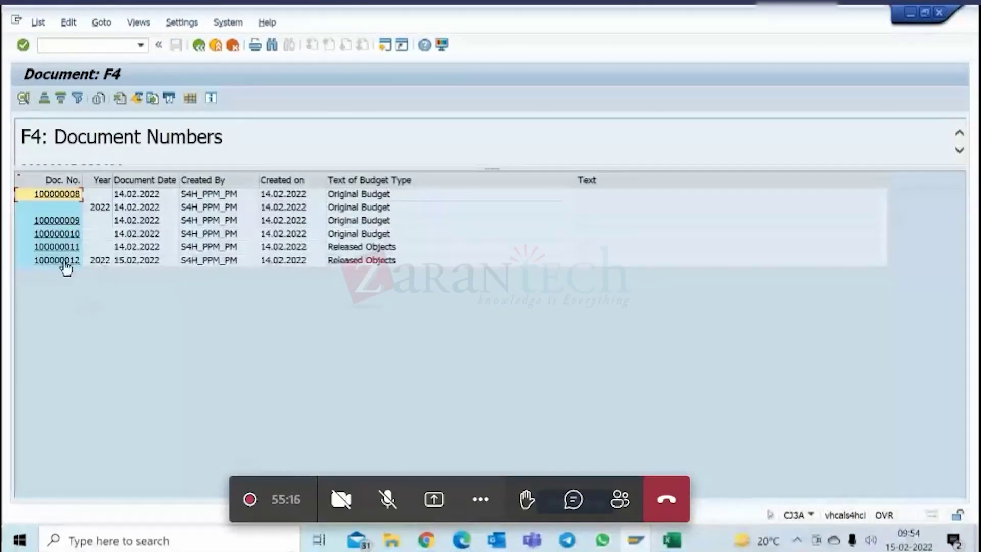
click(58, 261)
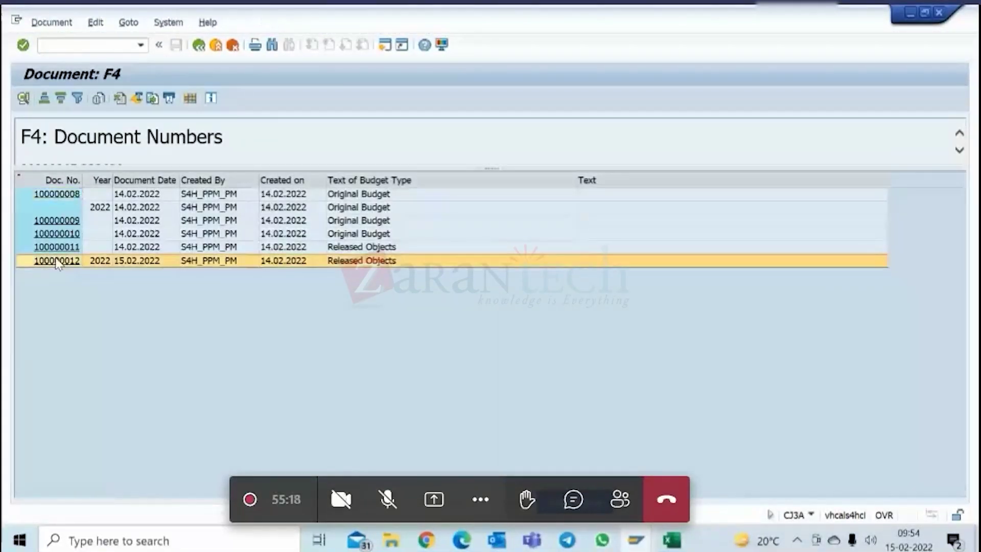
key(Return)
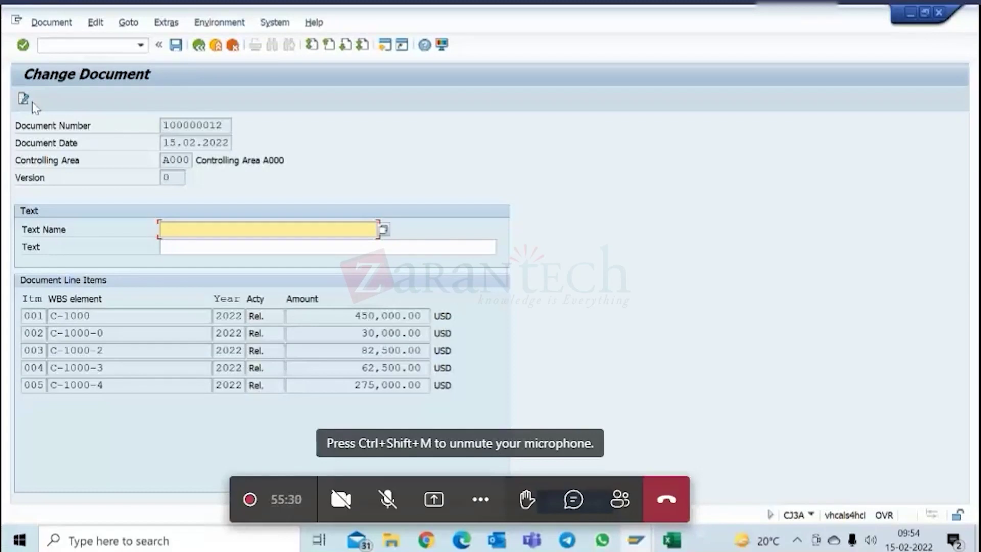
click(199, 50)
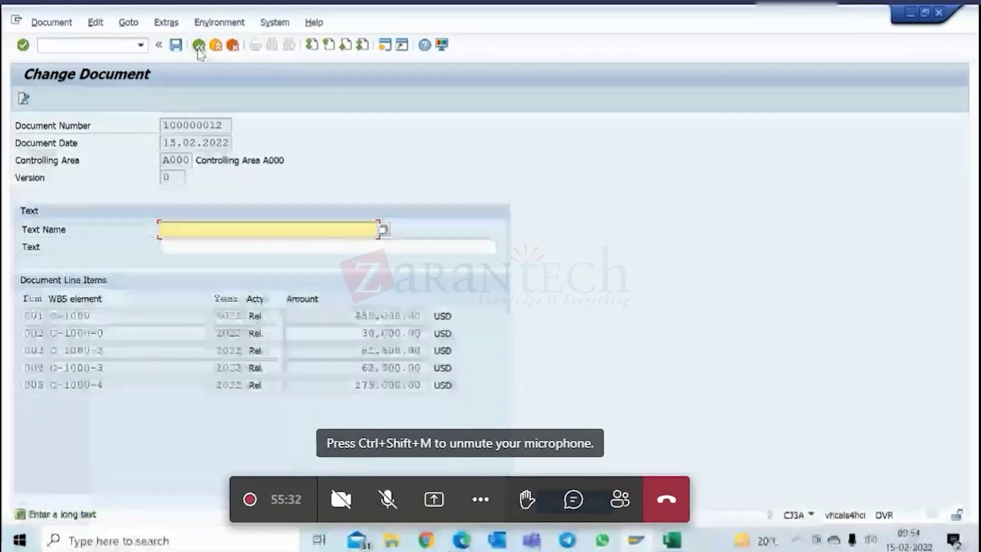
click(198, 47)
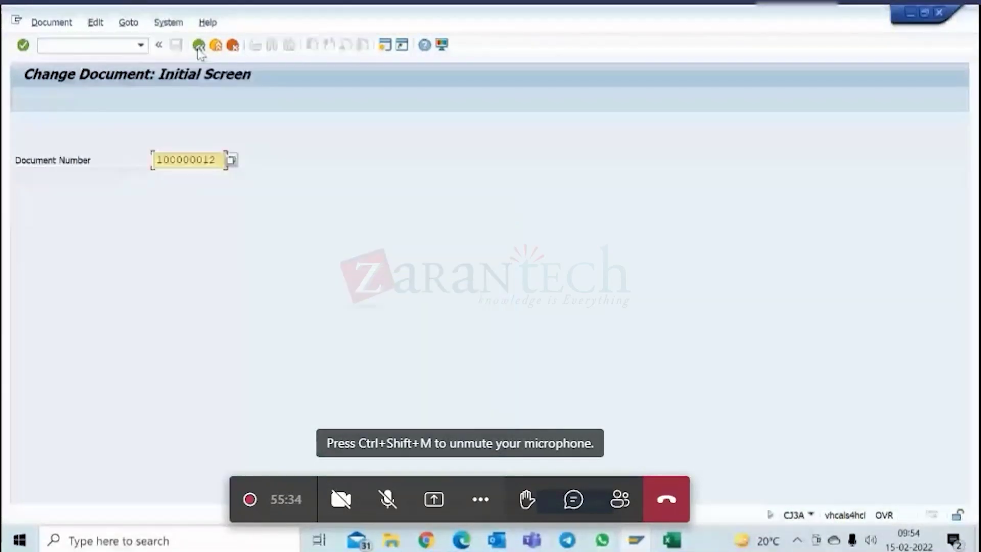
- Look up and open released-objects budget document 100000011, view its overall release line items, and return to the SAP Easy Access menu
click(233, 160)
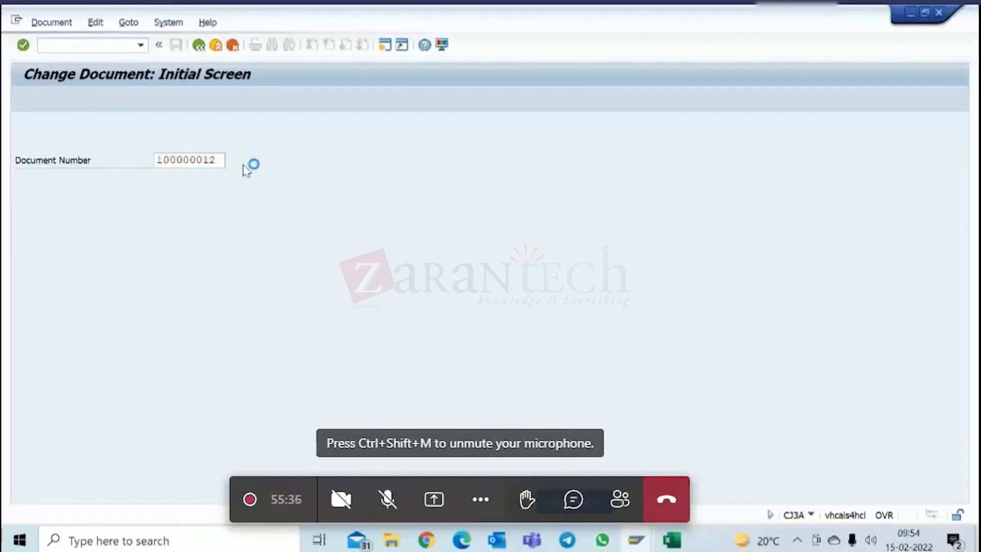
click(23, 98)
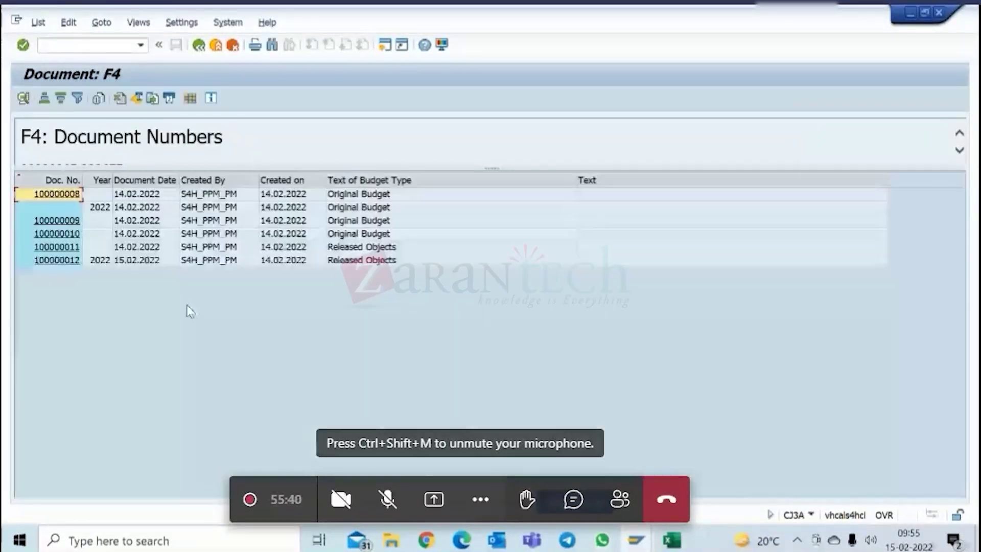
click(64, 248)
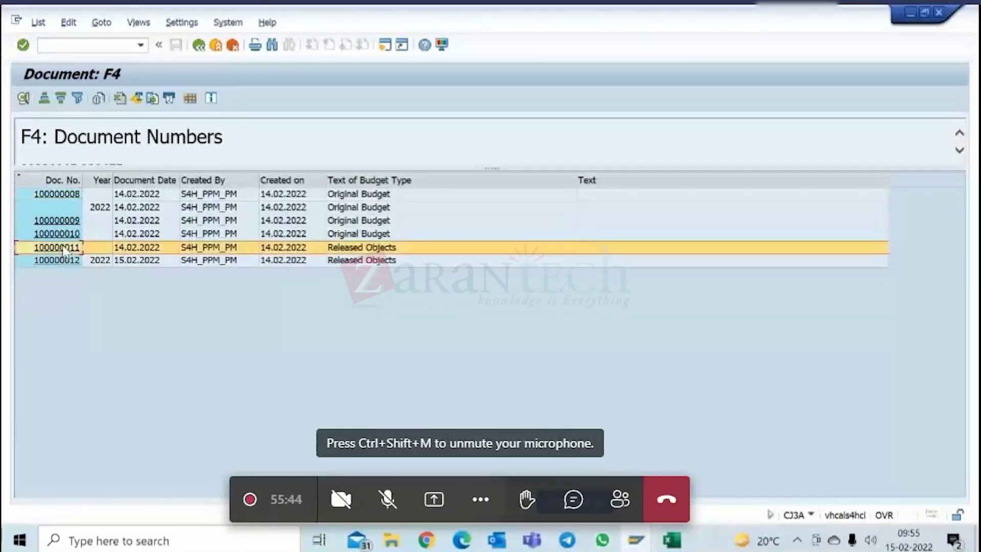
double_click(64, 248)
key(Return)
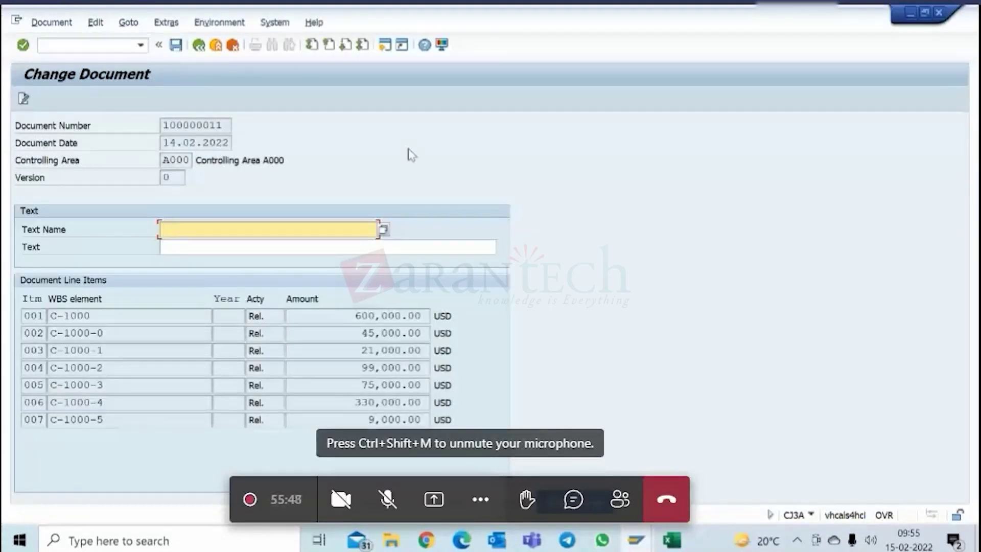
click(200, 46)
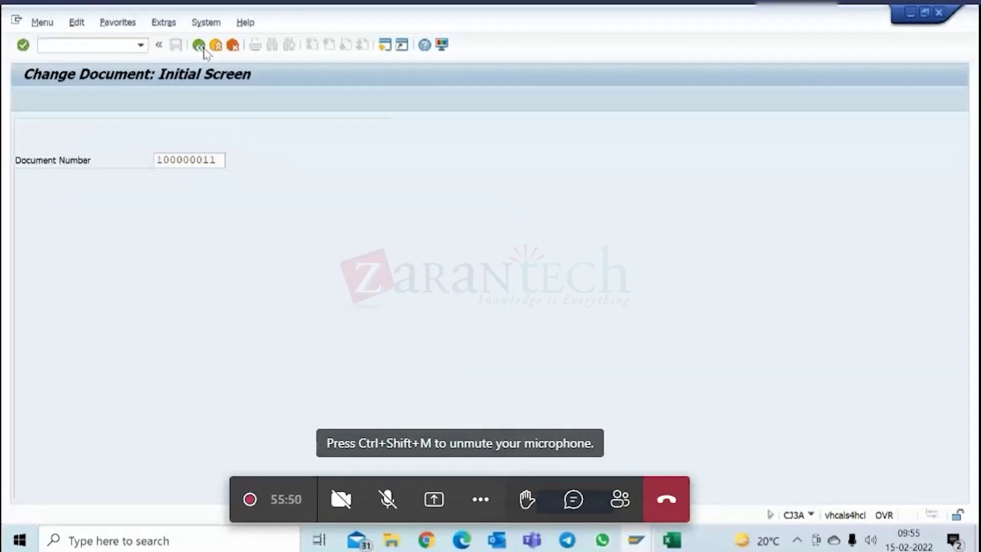
click(200, 46)
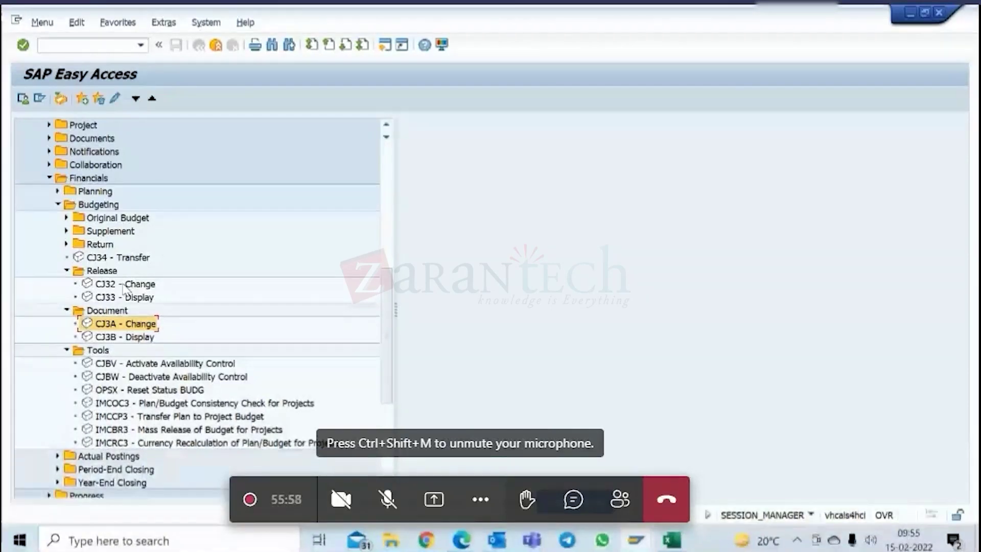
- Open the overall release values of project C-1000 in transaction CJ32 and widen the Current budget column
double_click(140, 287)
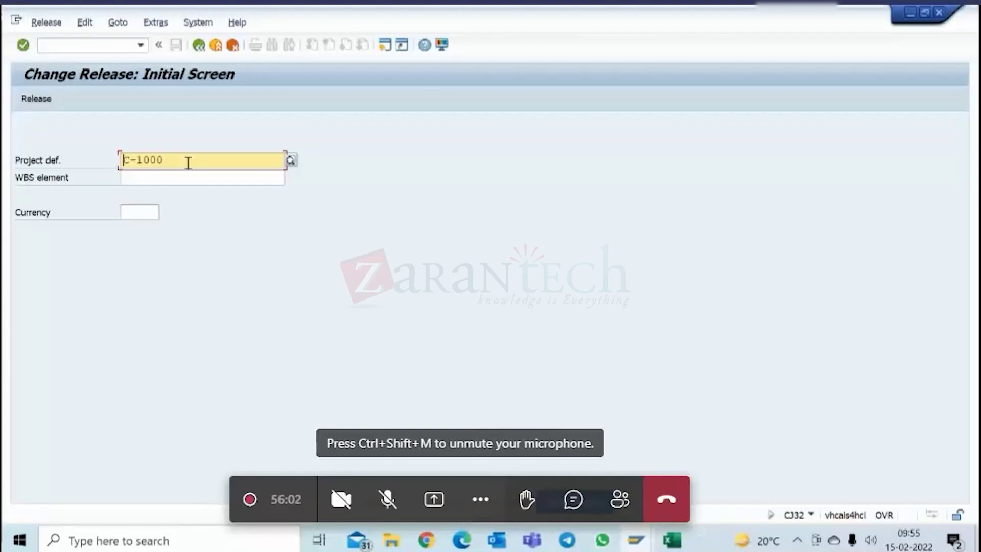
key(Return)
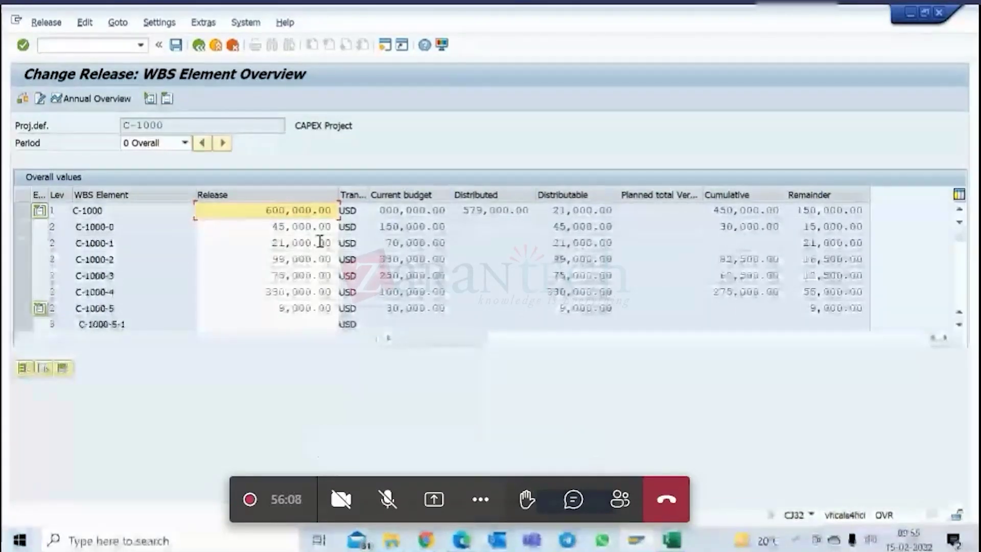
drag(451, 190, 484, 191)
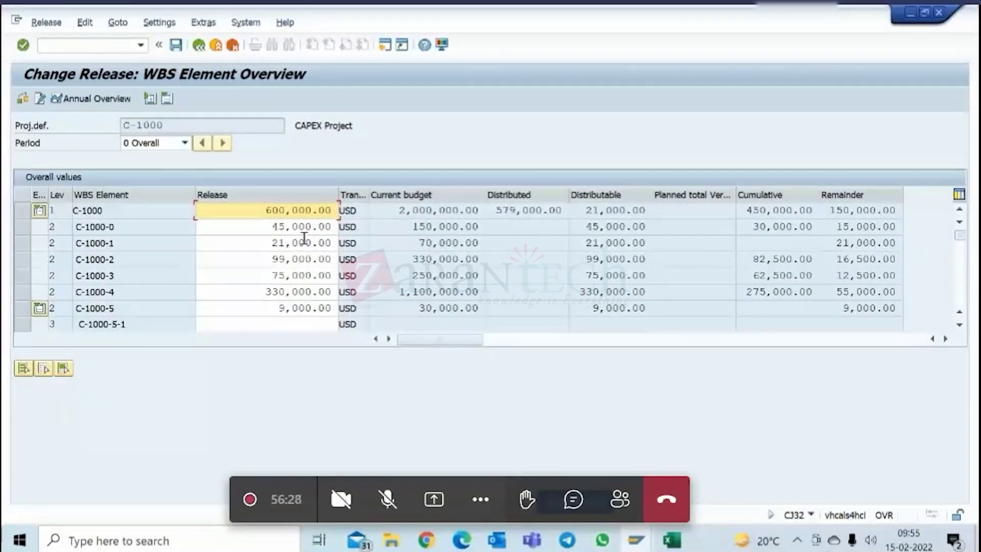
click(422, 197)
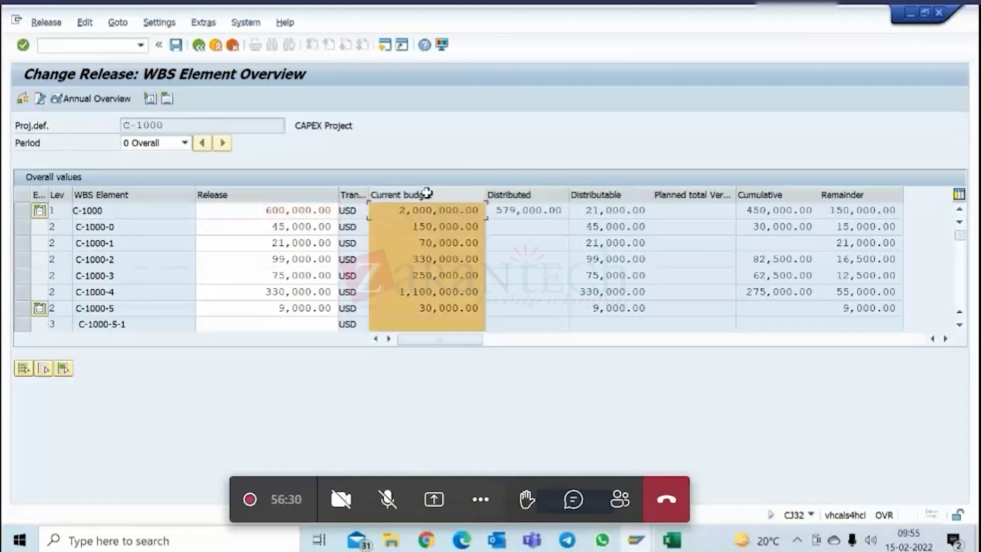
click(23, 368)
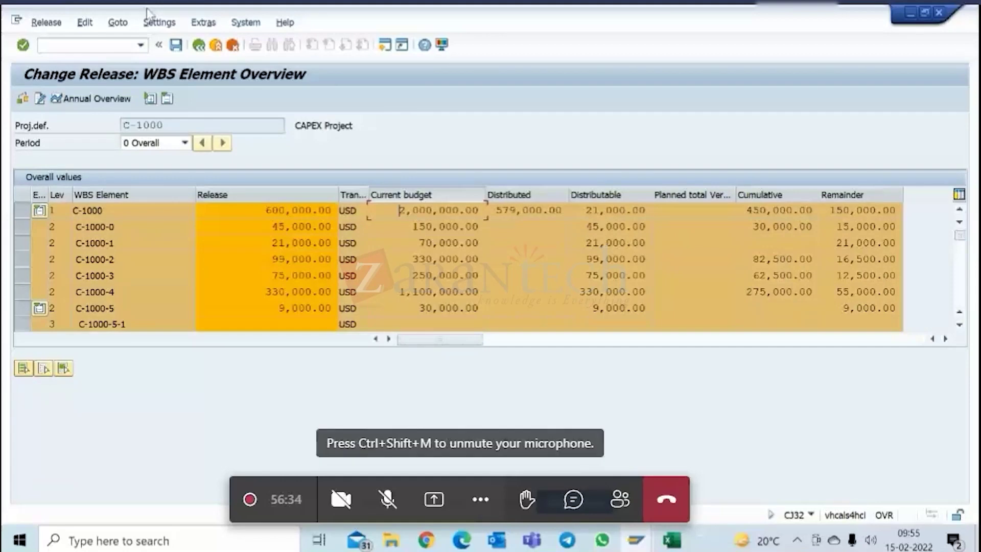
click(84, 23)
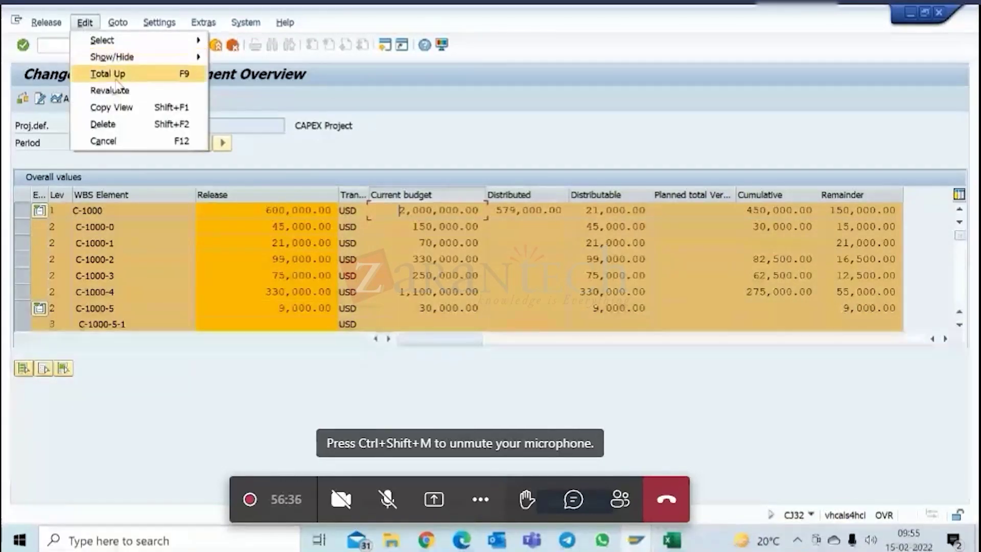
click(123, 108)
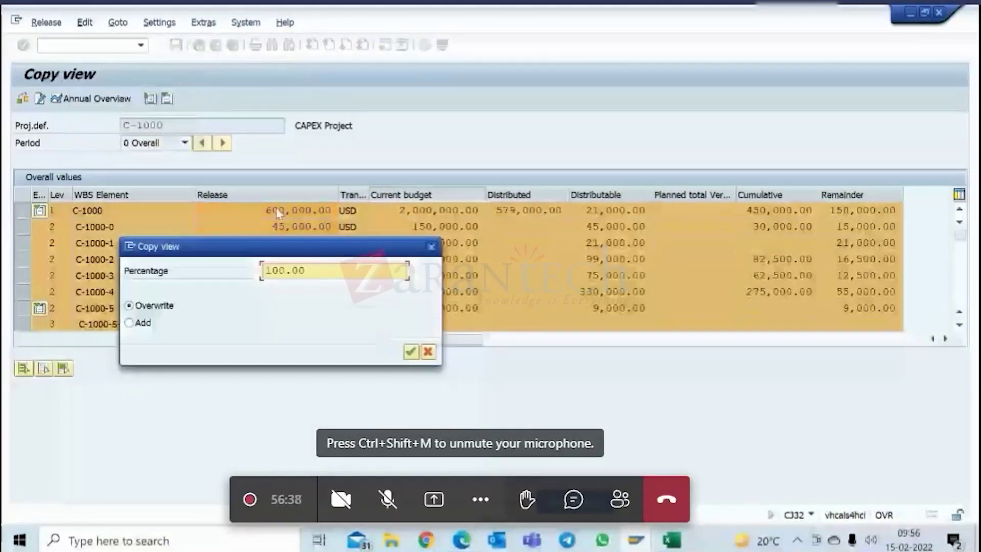
drag(313, 271, 207, 271)
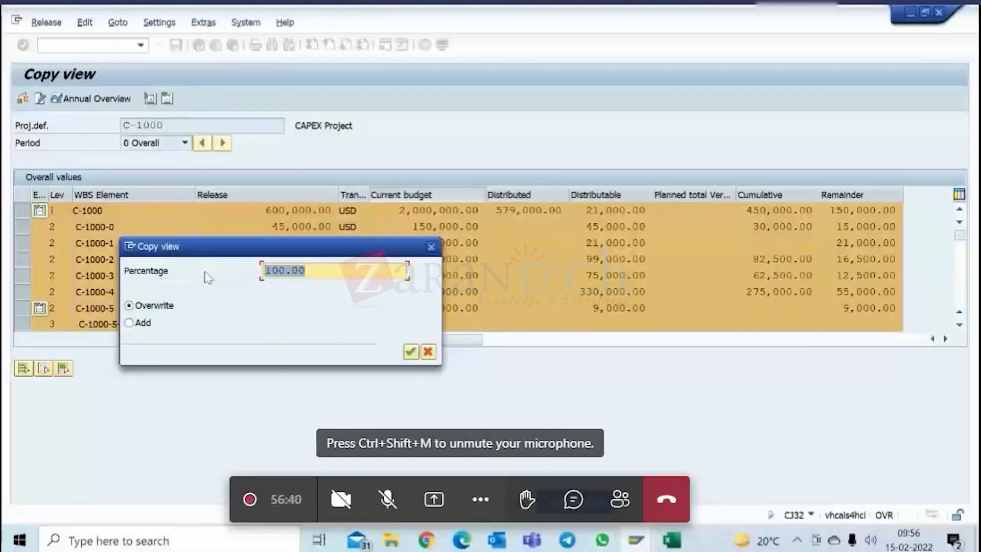
text(10)
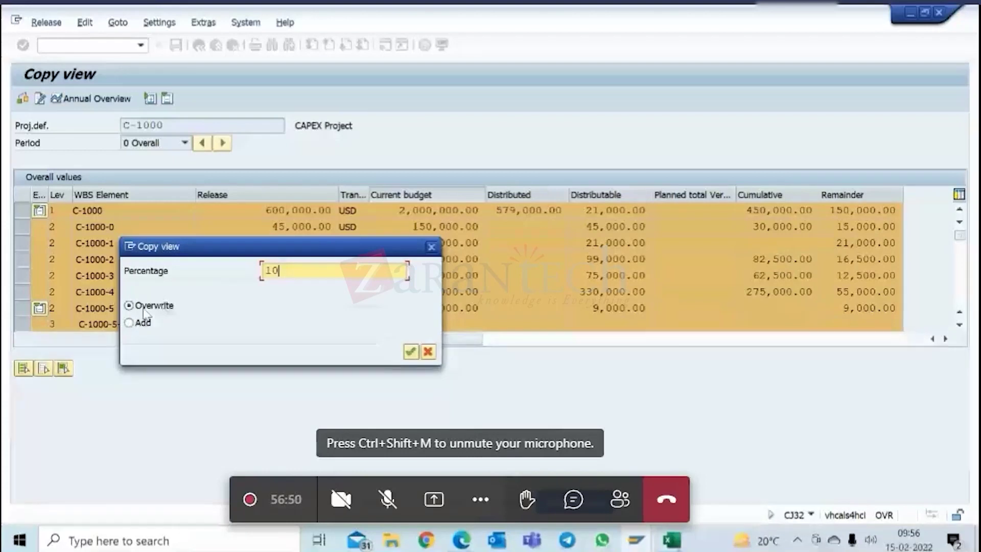
click(428, 351)
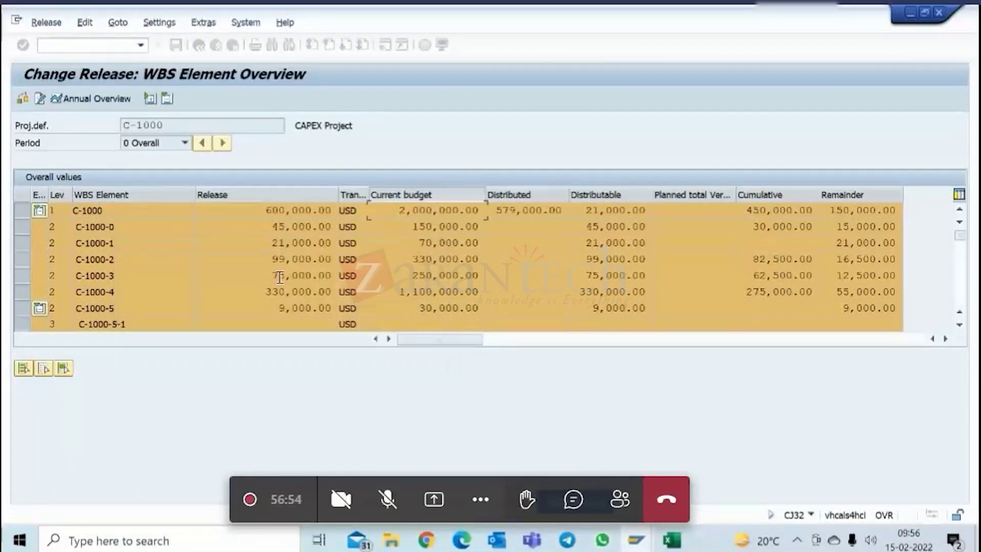
- Show the 2022 annual release values of C-1000 and exit to the SAP Easy Access menu
click(184, 142)
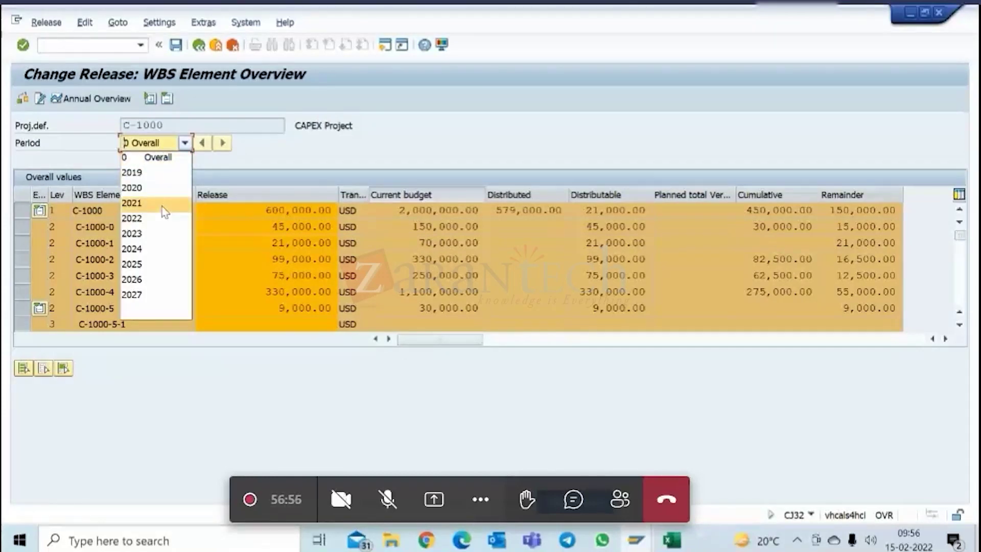
click(157, 218)
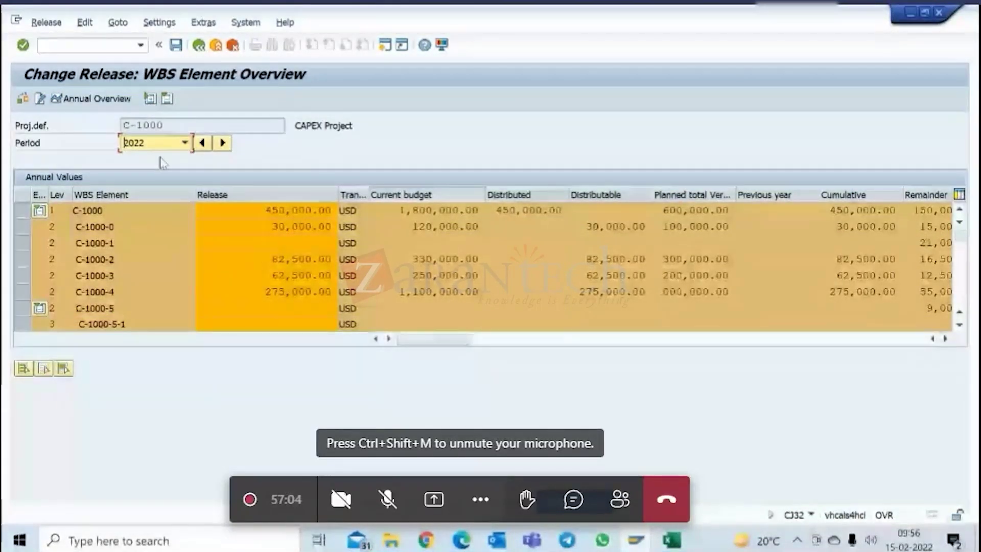
click(218, 50)
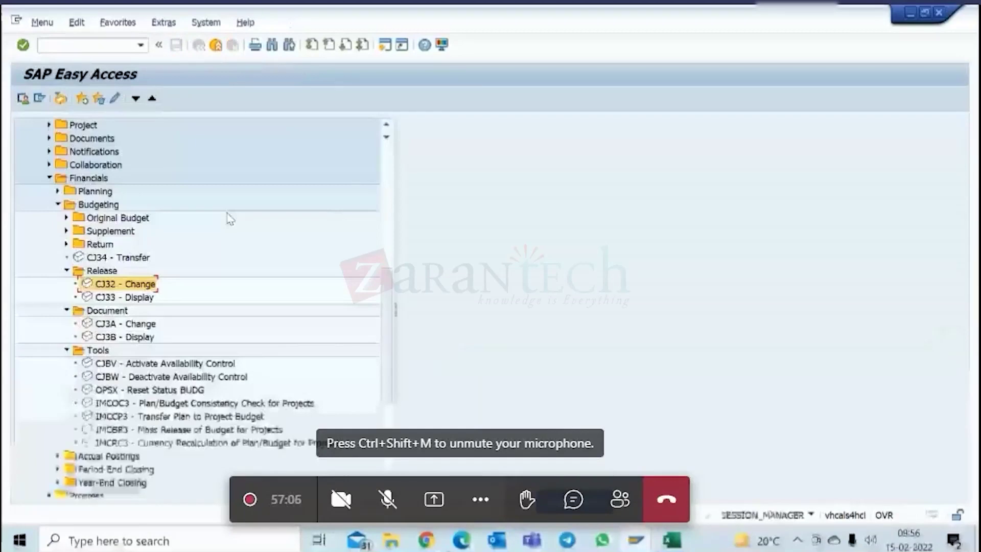
- Reopen project C-1000 in transaction CJ32, set the period to 2022 and widen the Current budget column
double_click(137, 283)
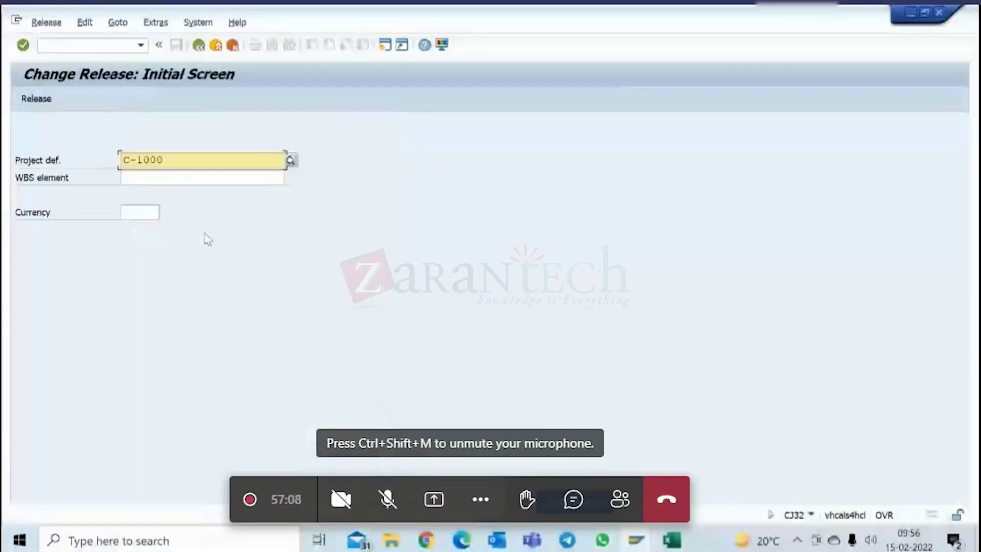
key(Return)
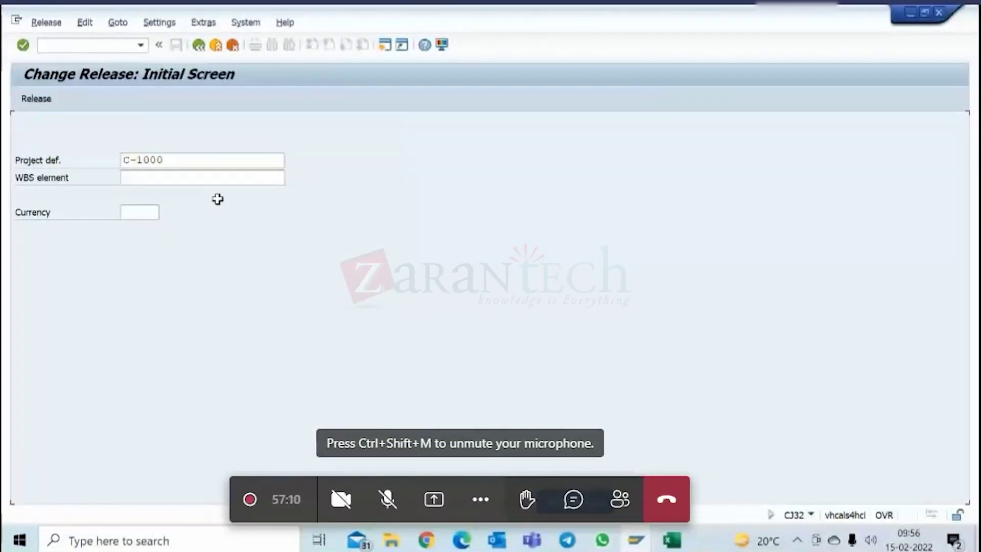
click(184, 143)
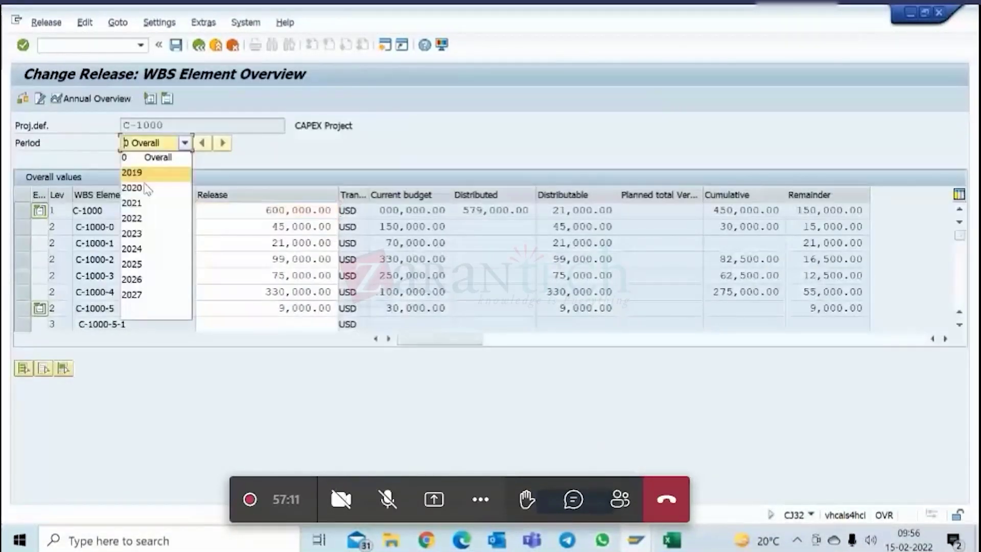
click(133, 218)
drag(451, 195, 485, 194)
- Copy 10 percent of the 2022 current budget into the Release column for all WBS elements, overwriting the existing values
click(401, 195)
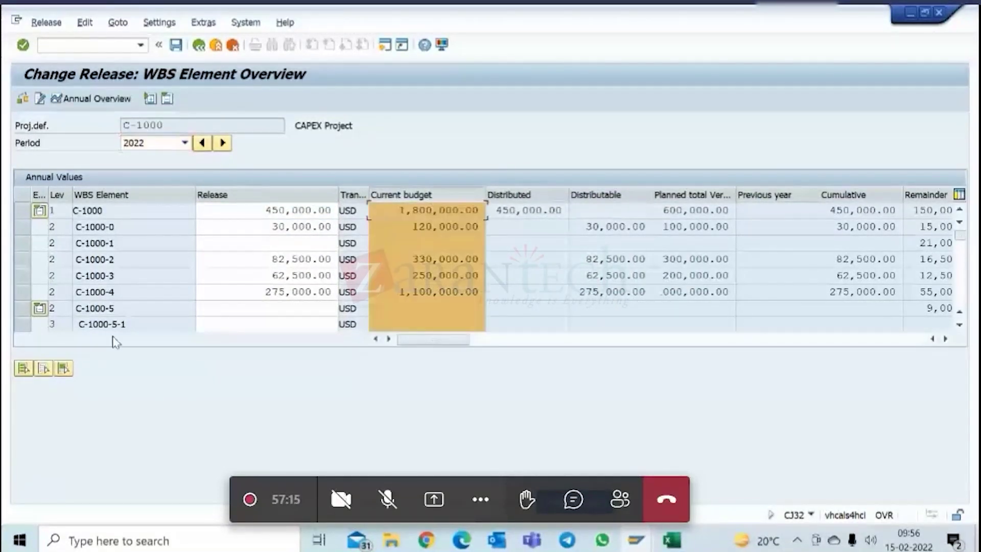
click(24, 368)
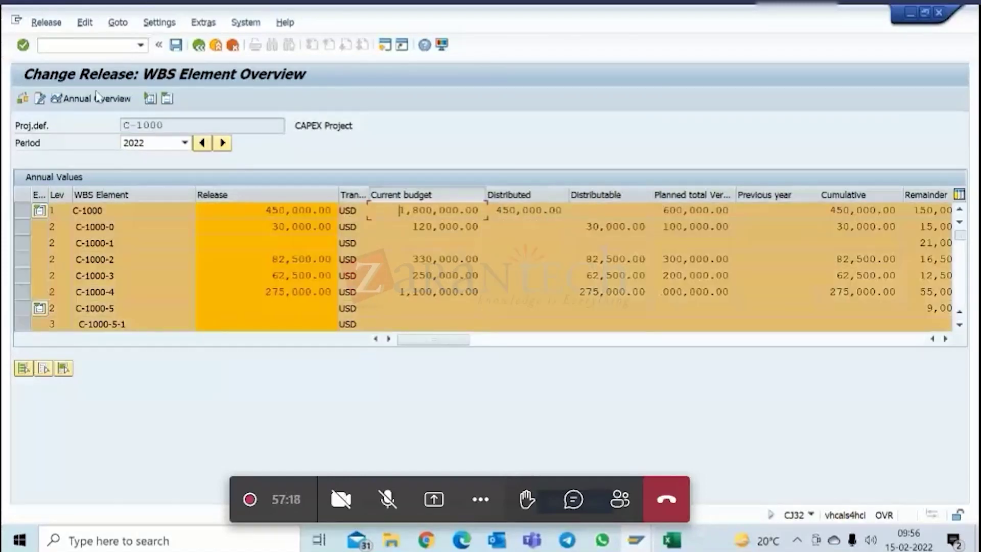
click(84, 22)
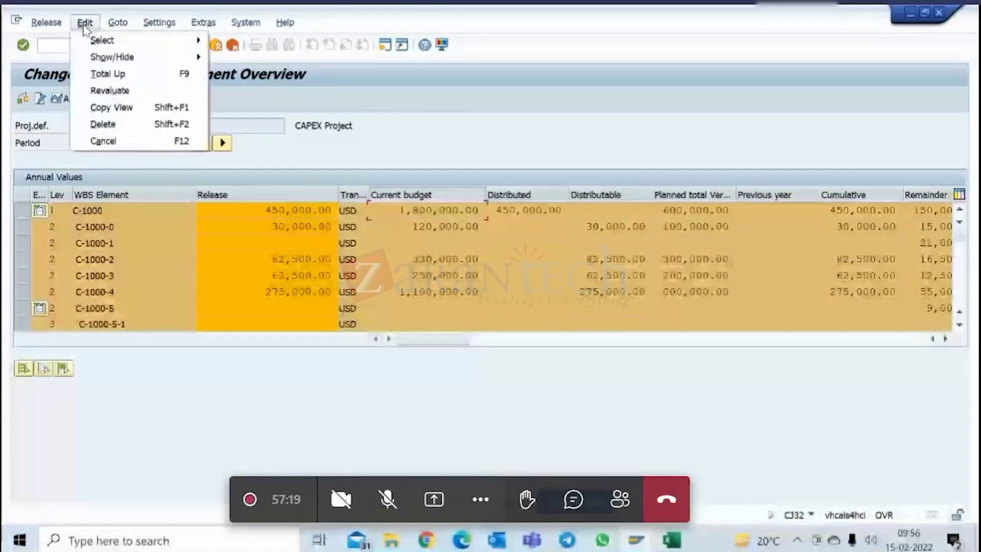
click(109, 109)
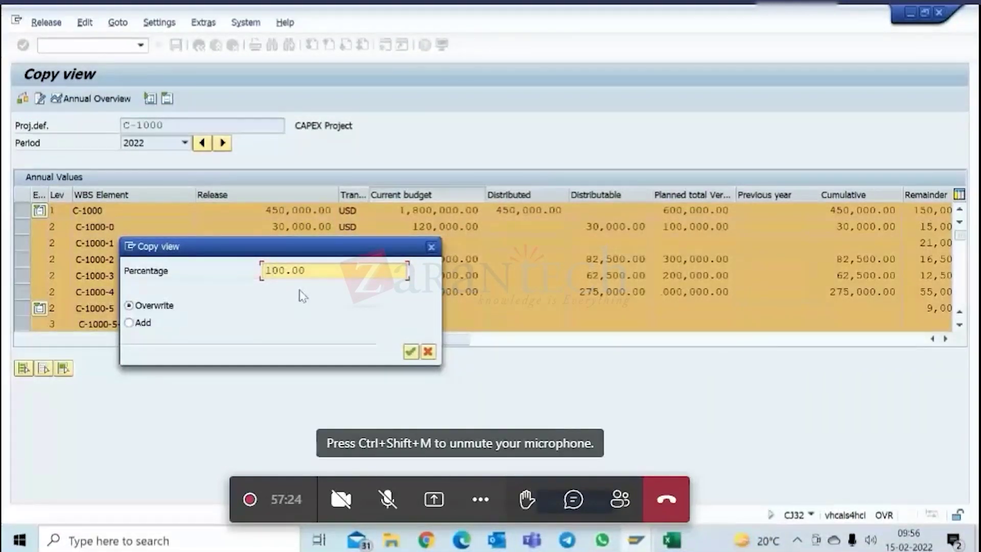
key(Delete)
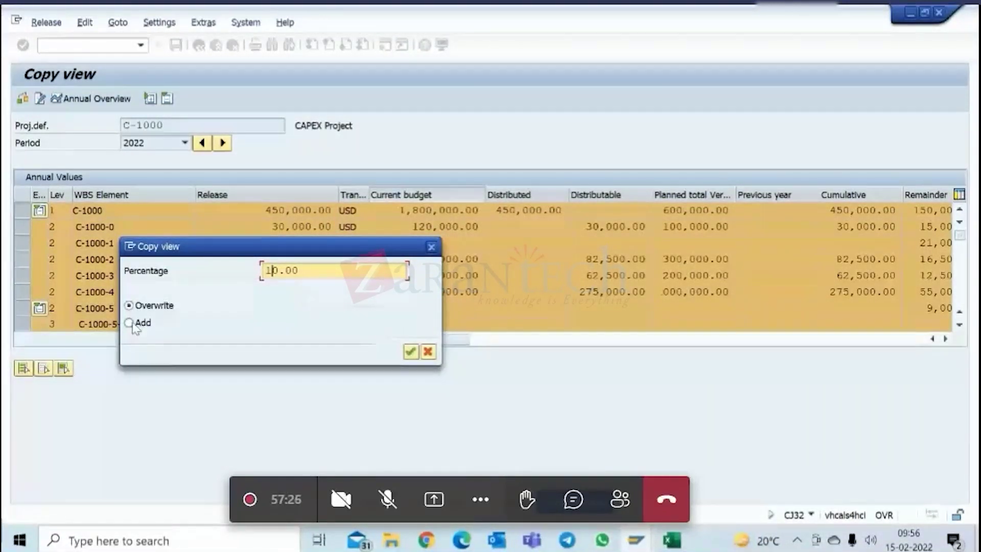
click(409, 352)
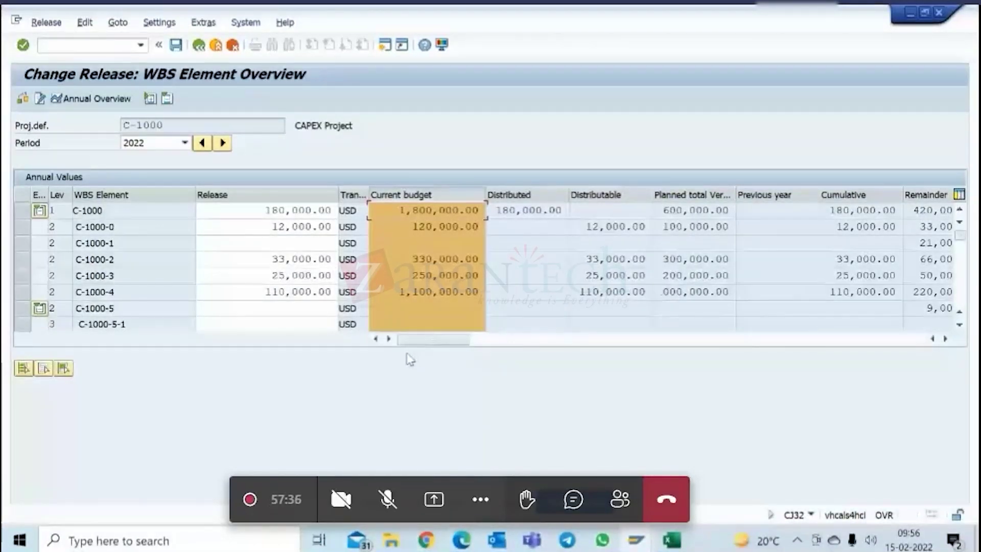
click(945, 338)
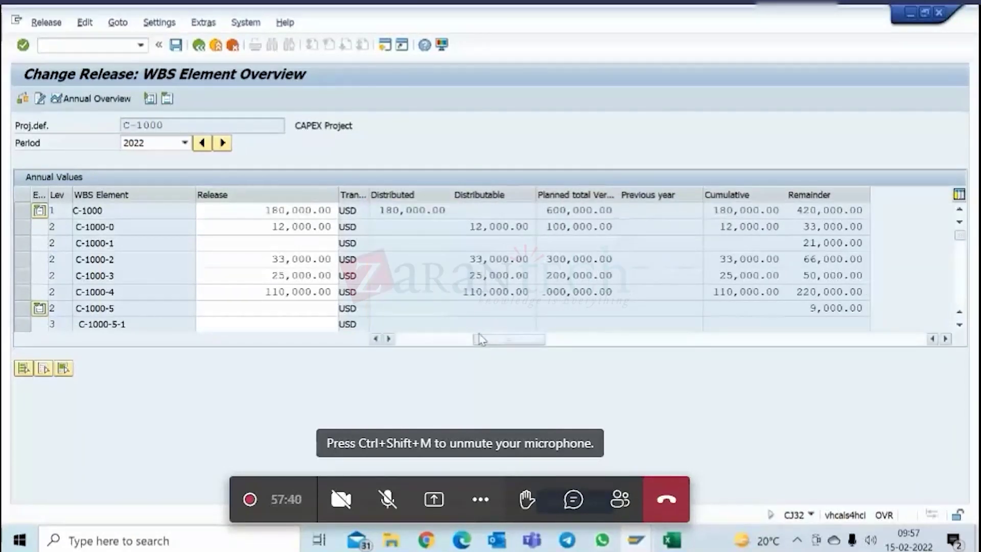
- Post the 2022 release values of project C-1000 and switch to the Budget Updates drilldown report session
drag(481, 339, 469, 338)
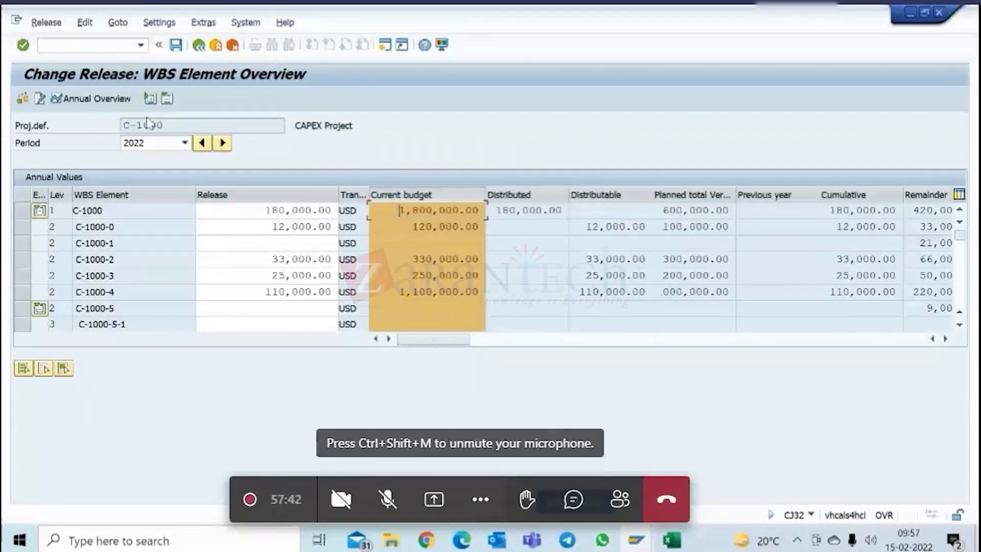
click(176, 46)
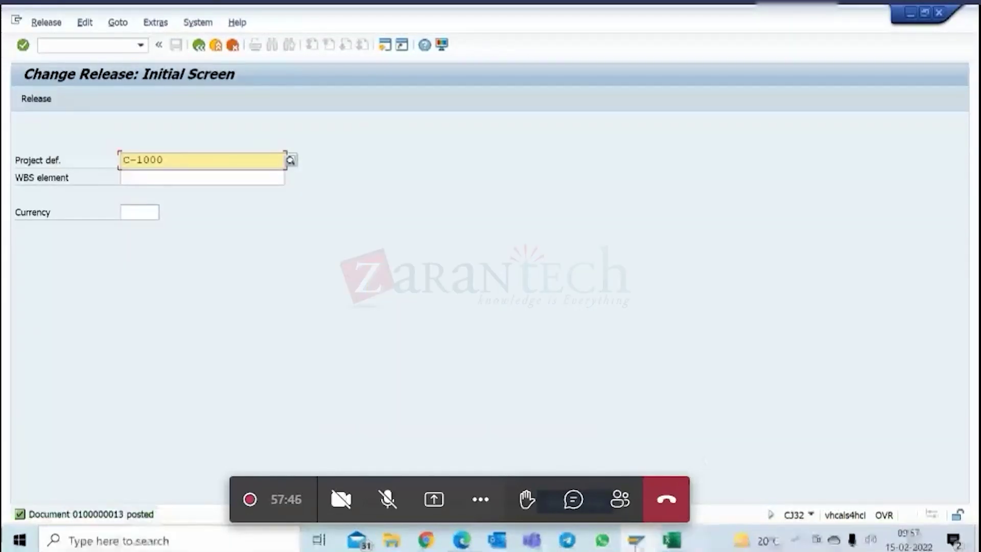
click(635, 539)
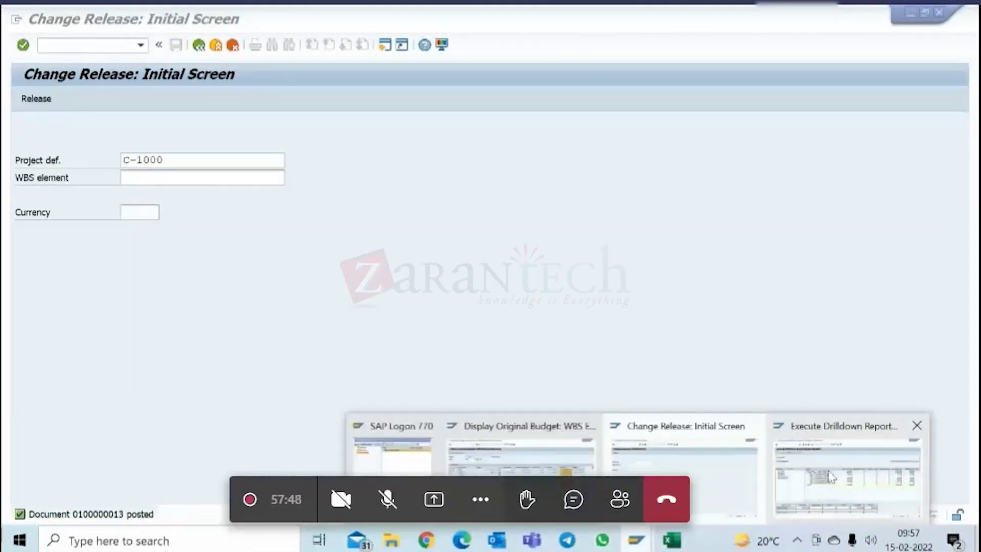
click(831, 477)
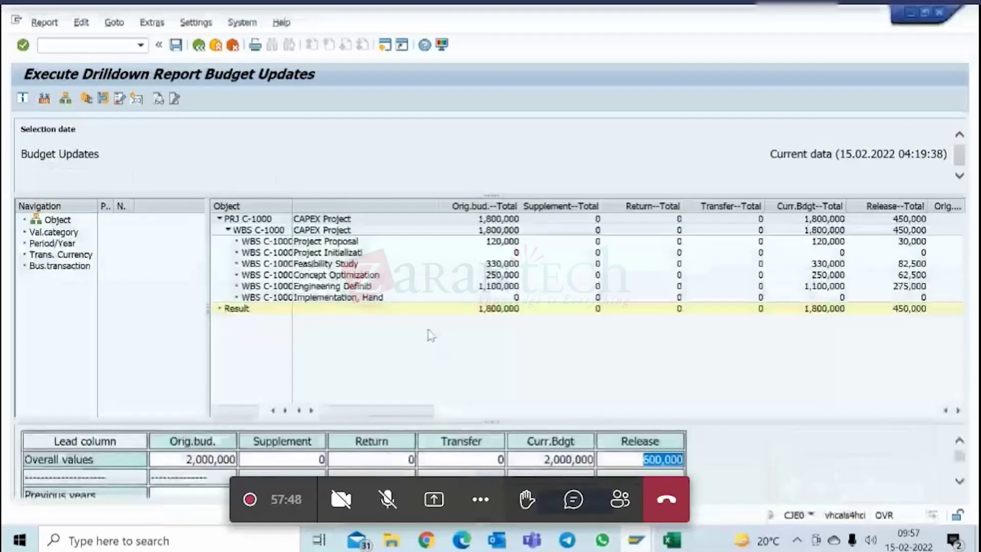
- Rerun the 13BUDAKT Budget Updates report for project C-1000 and expand WBS element C-1000
click(199, 46)
click(285, 289)
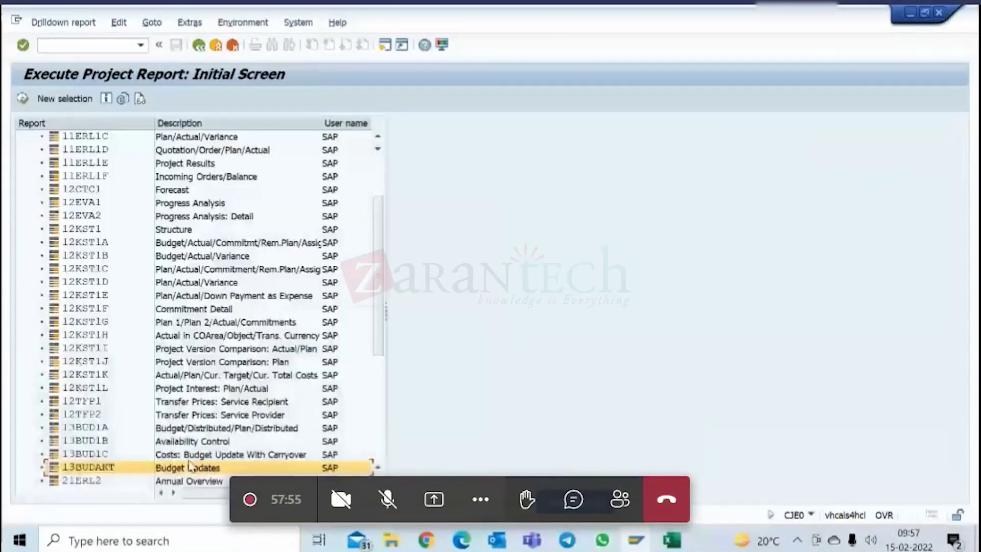
double_click(143, 469)
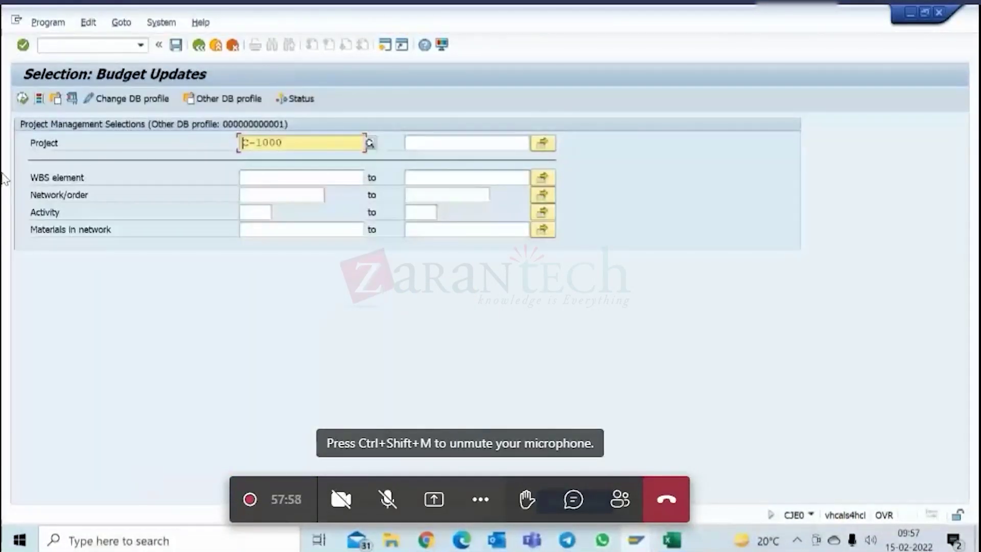
click(35, 100)
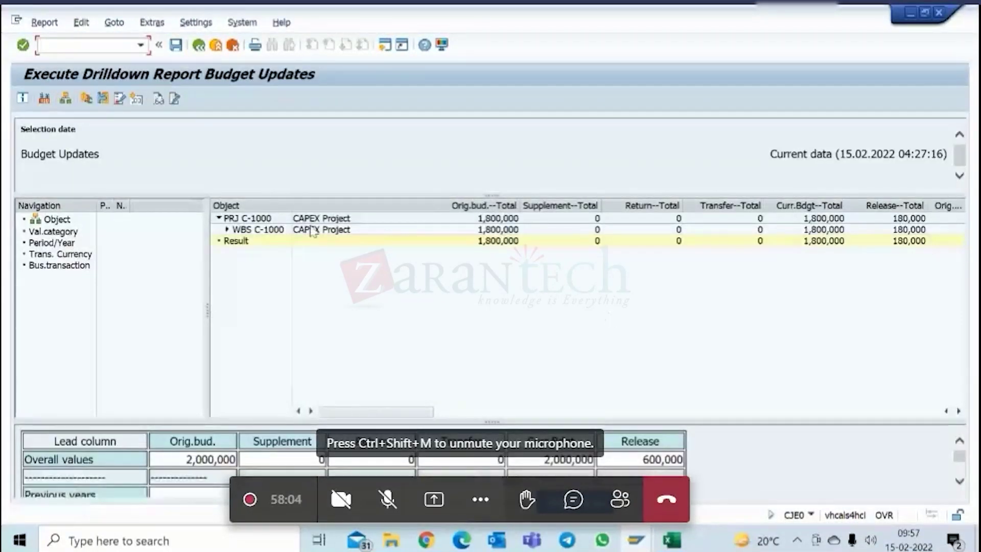
click(227, 230)
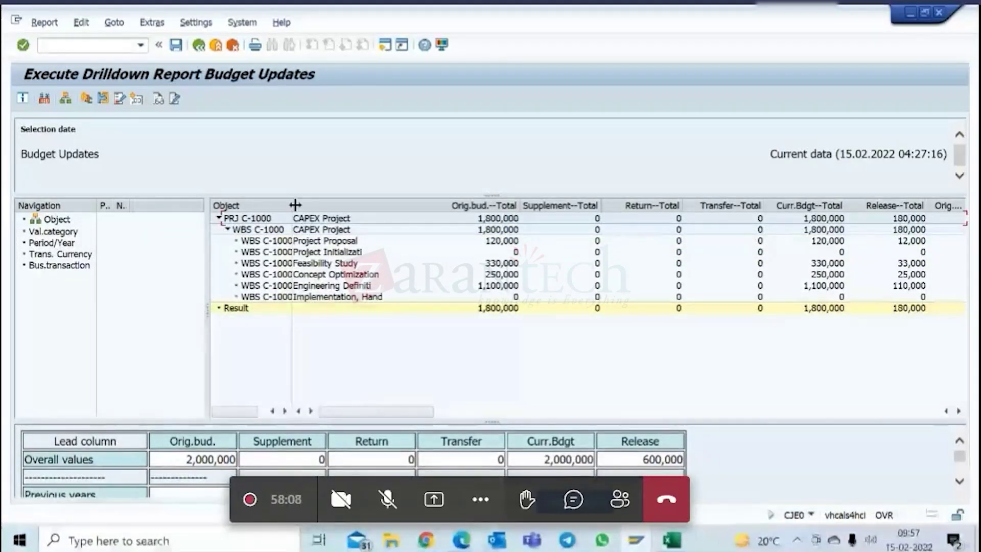
- Widen the report's Object column to show full WBS numbers and bring the widened 2022 Release column into view
drag(293, 204, 338, 204)
drag(438, 415, 670, 405)
drag(493, 205, 515, 205)
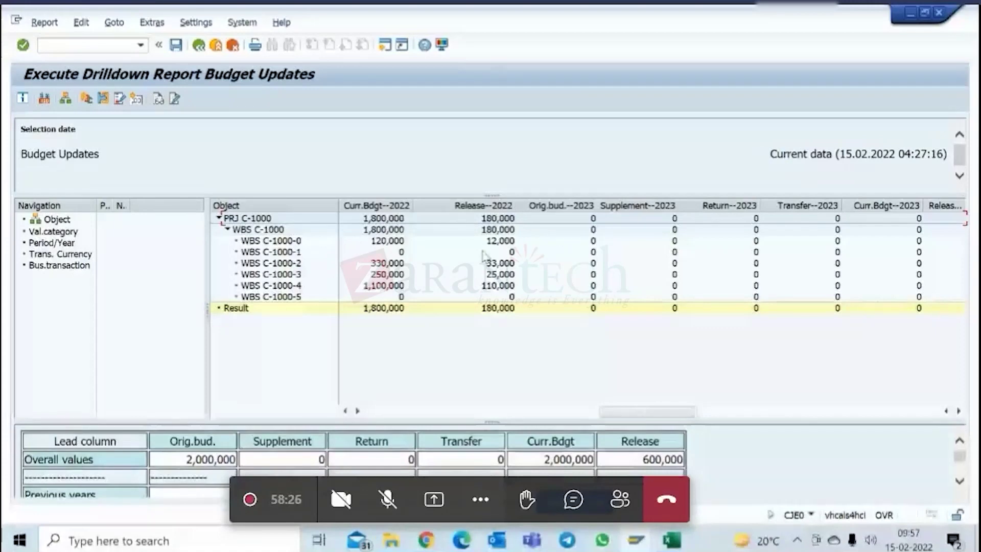
- Check the Display Original Budget session, and exit the Change Release session to the SAP Easy Access menu
click(638, 540)
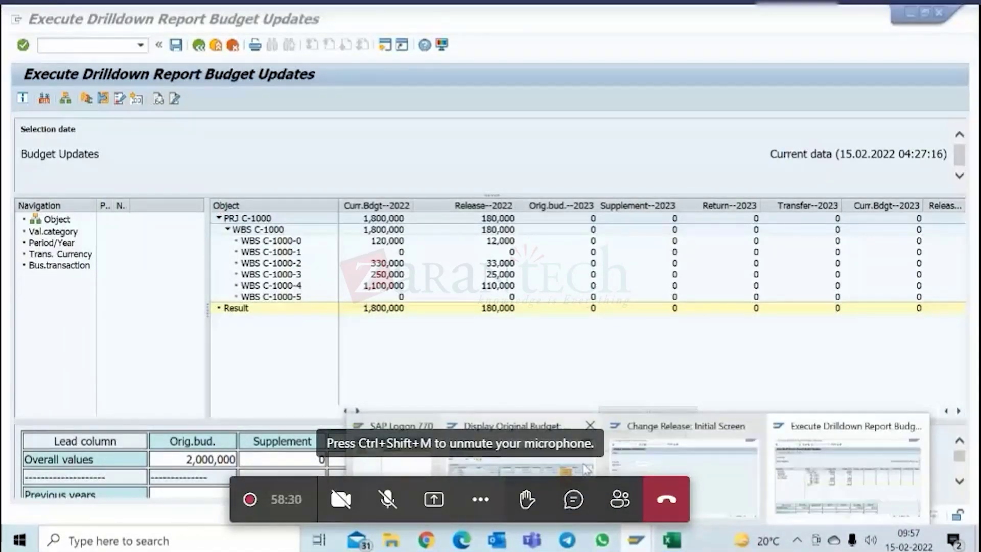
click(589, 469)
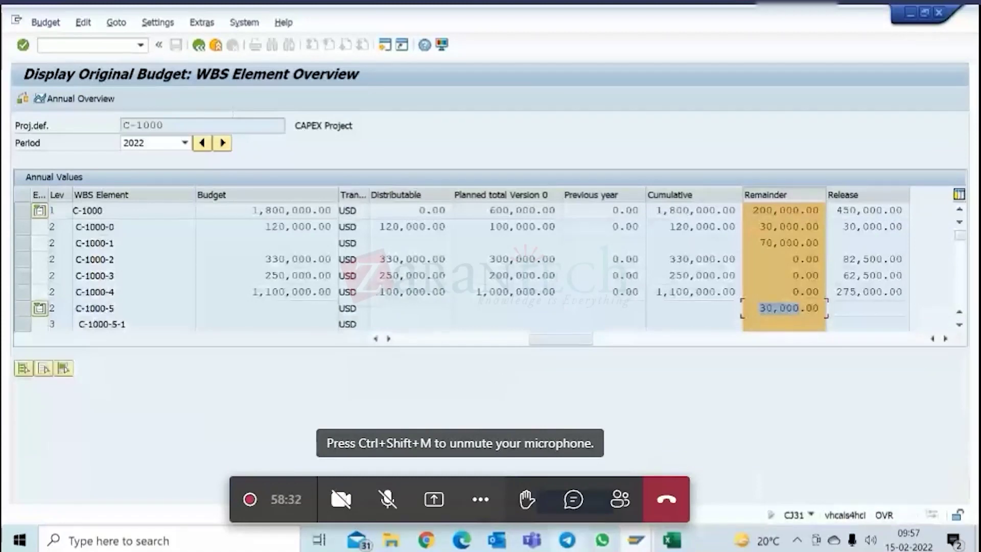
click(636, 540)
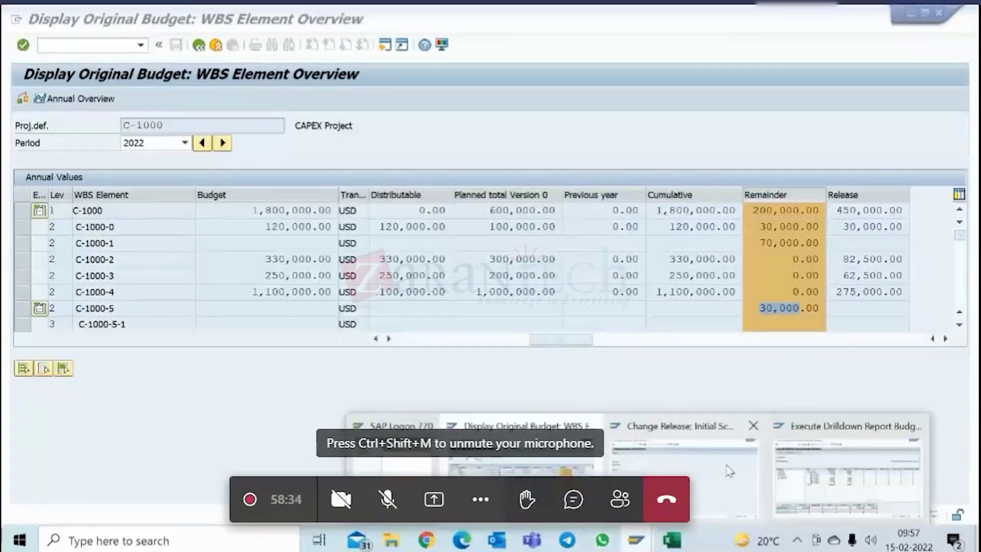
click(751, 473)
click(199, 45)
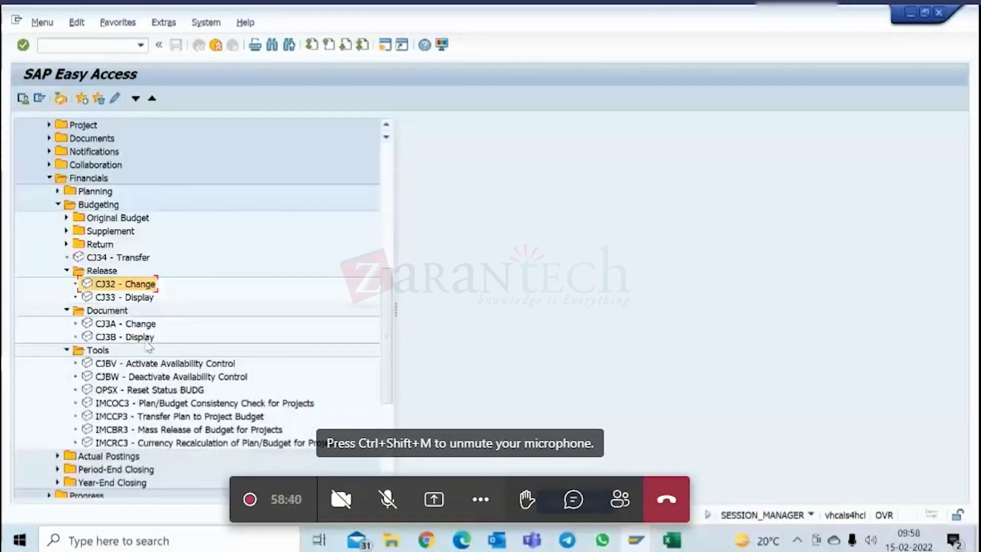
- Look up the budget documents in transaction CJ3B and display released-objects document 100000013
scroll(191, 339, down, 1)
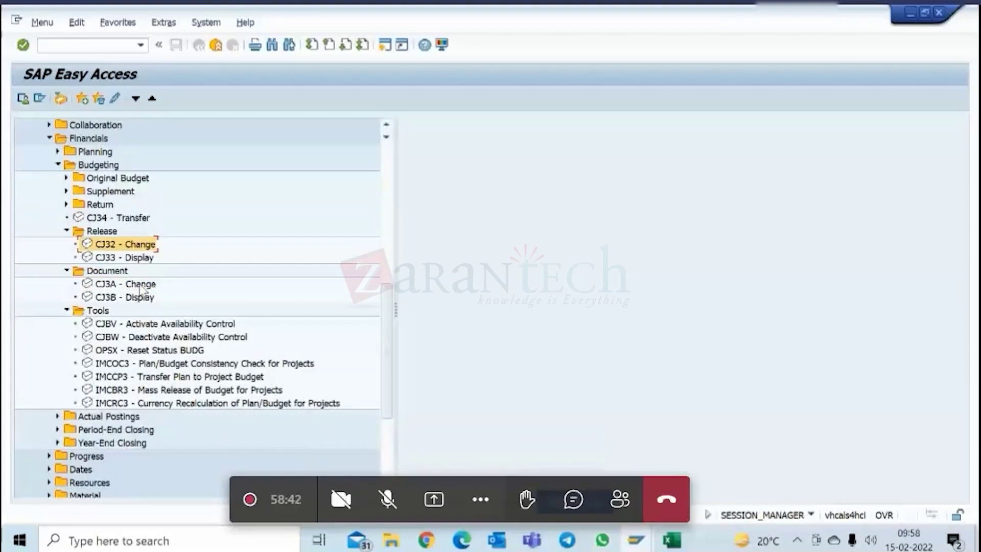
click(123, 297)
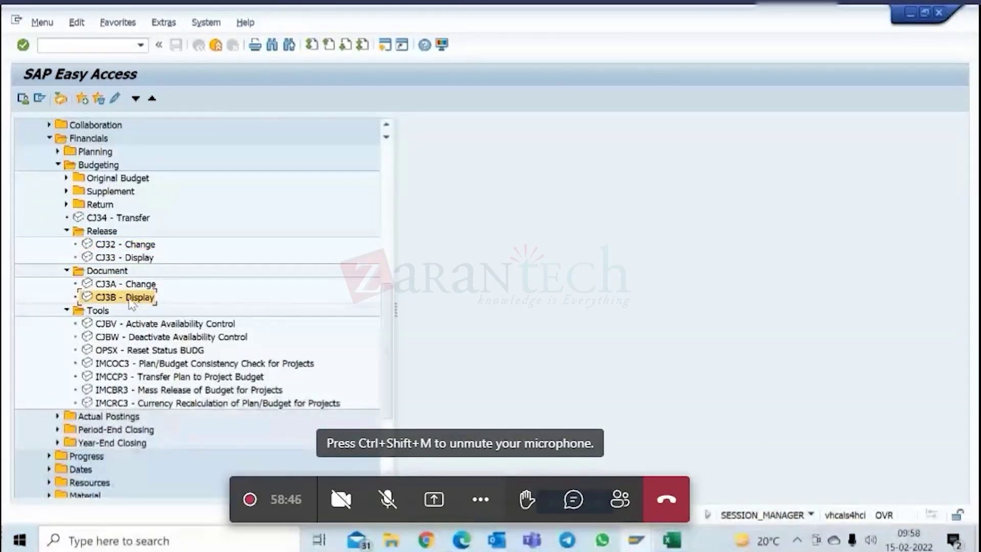
double_click(130, 301)
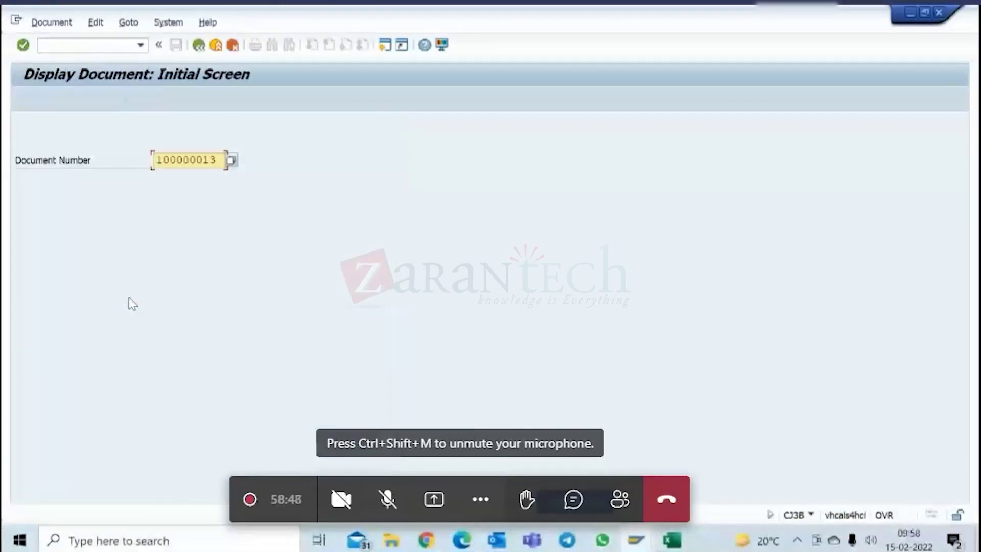
key(Return)
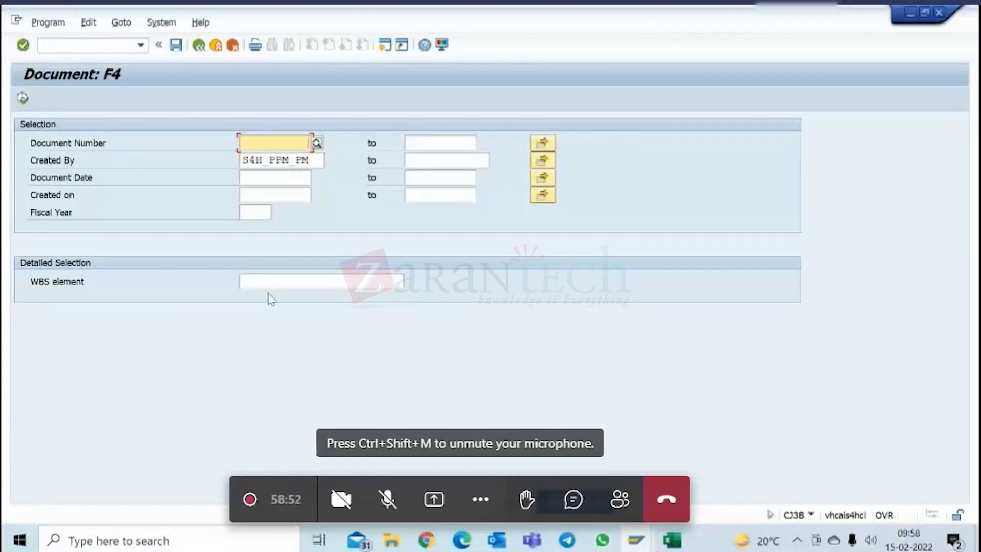
click(23, 98)
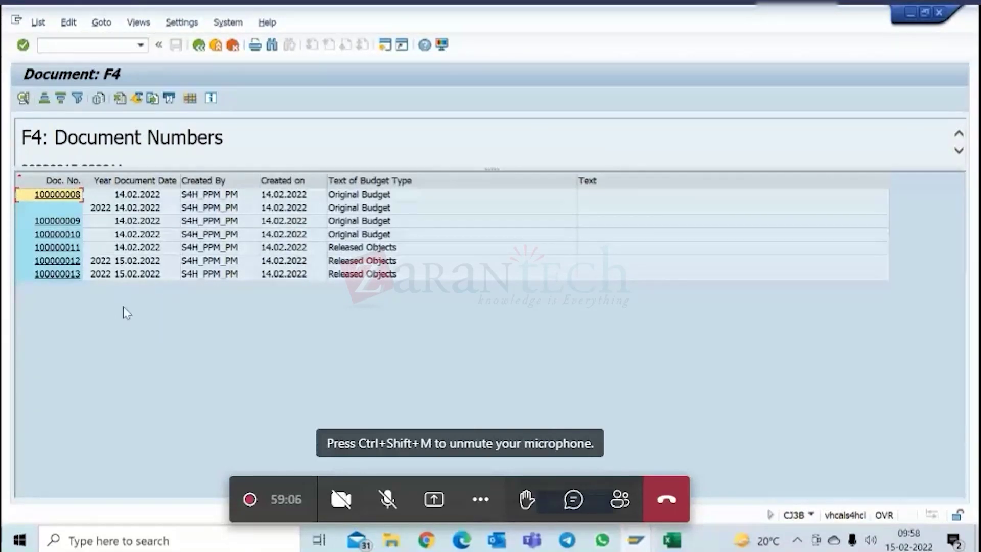
click(63, 276)
key(Return)
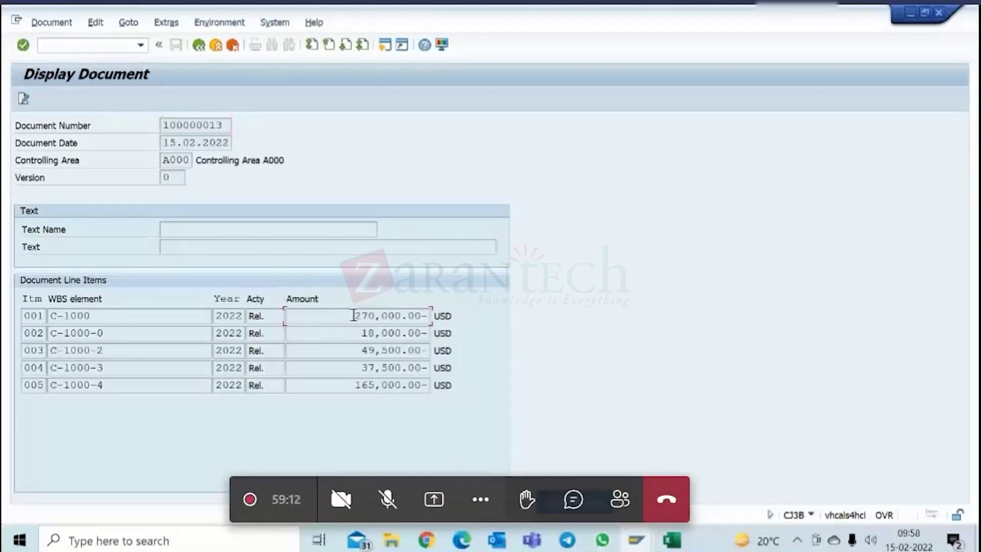
- Compare the document's line item release amounts with the 2022 release values in the Budget Updates report
drag(353, 316, 451, 317)
drag(361, 333, 431, 335)
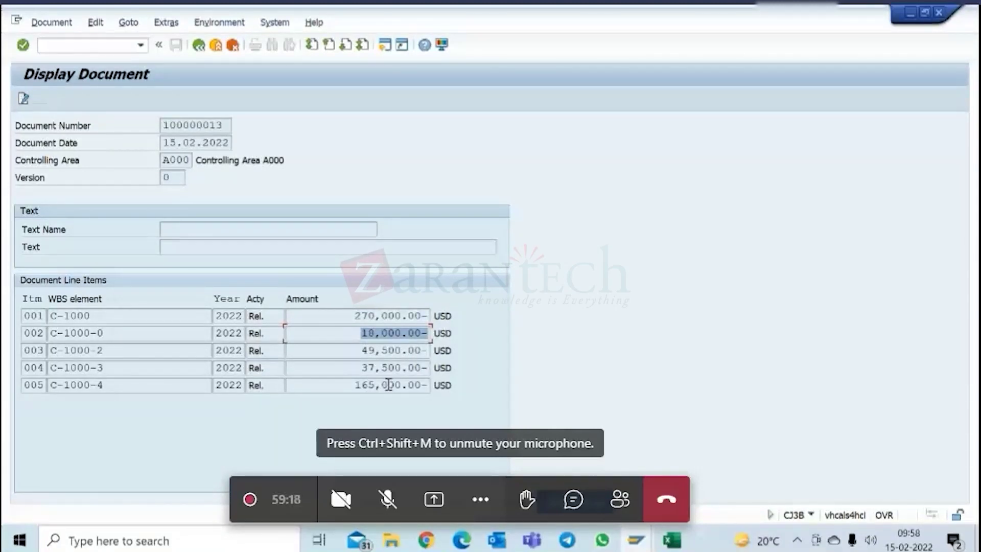
drag(367, 384, 402, 384)
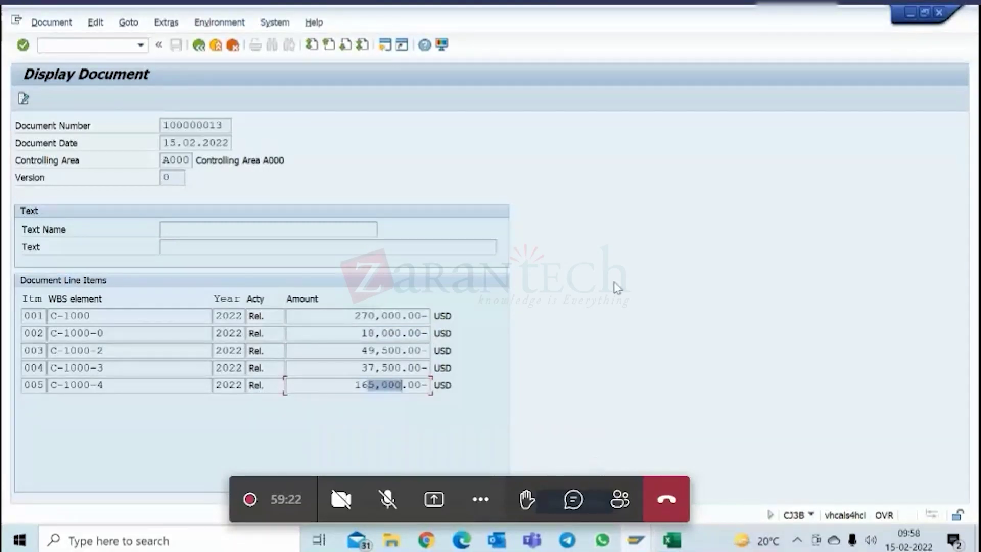
click(636, 540)
click(845, 462)
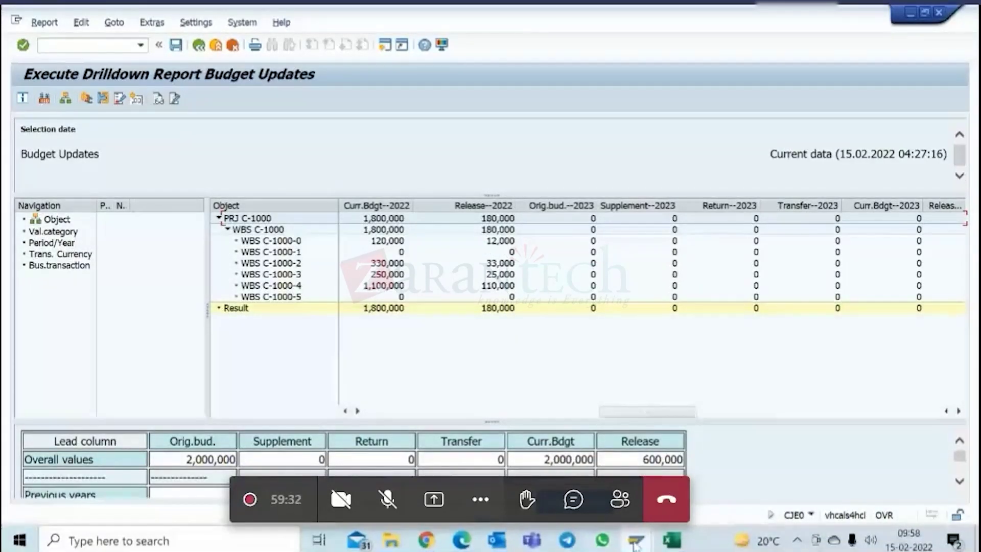
mouse_move(633, 544)
click(628, 444)
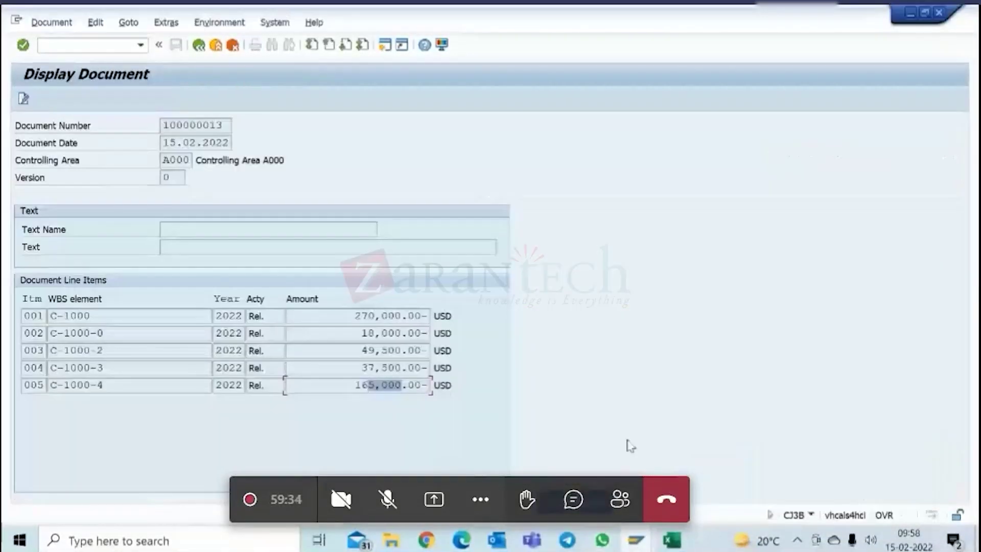
drag(359, 331, 466, 333)
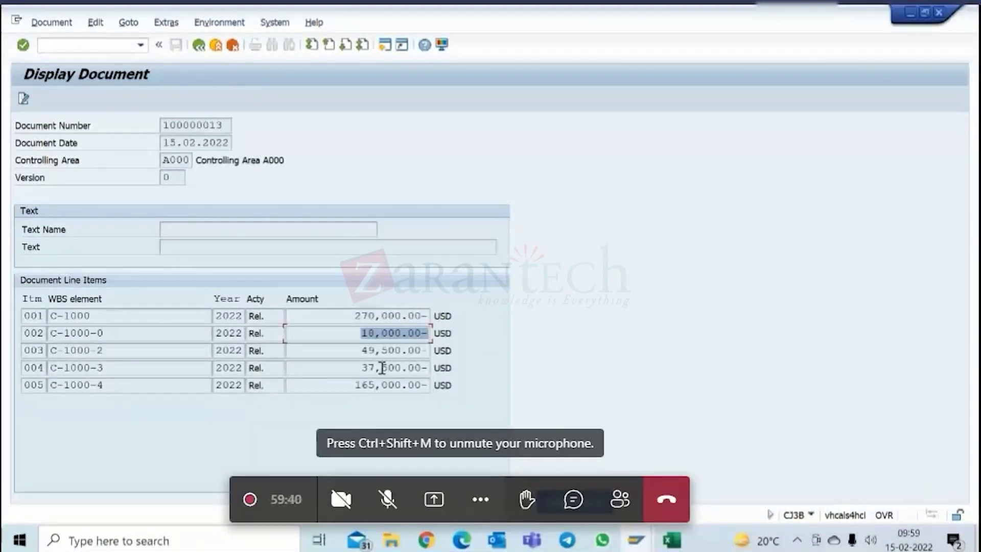
- Exit both the document display and the Display Original Budget session to the SAP Easy Access menu
click(198, 45)
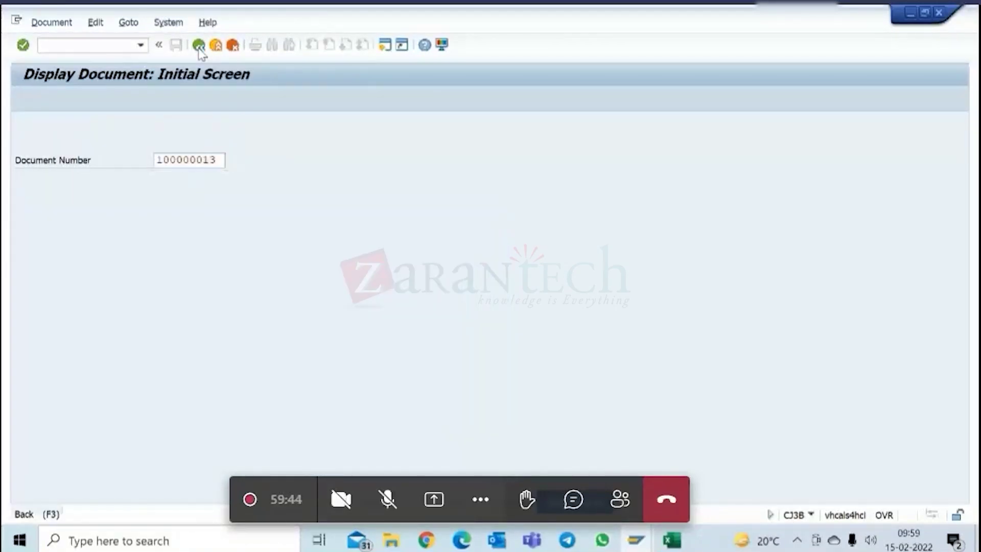
click(199, 50)
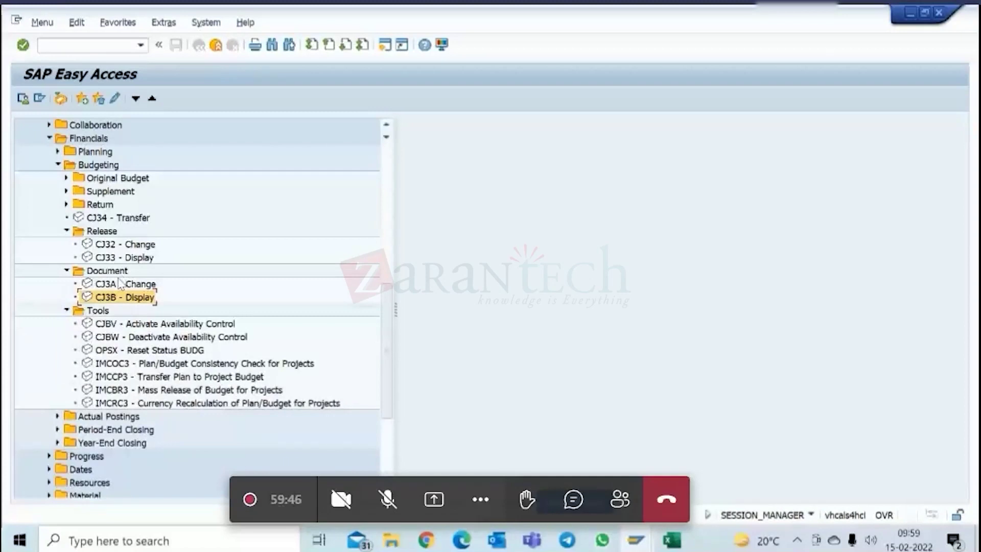
scroll(184, 288, down, 1)
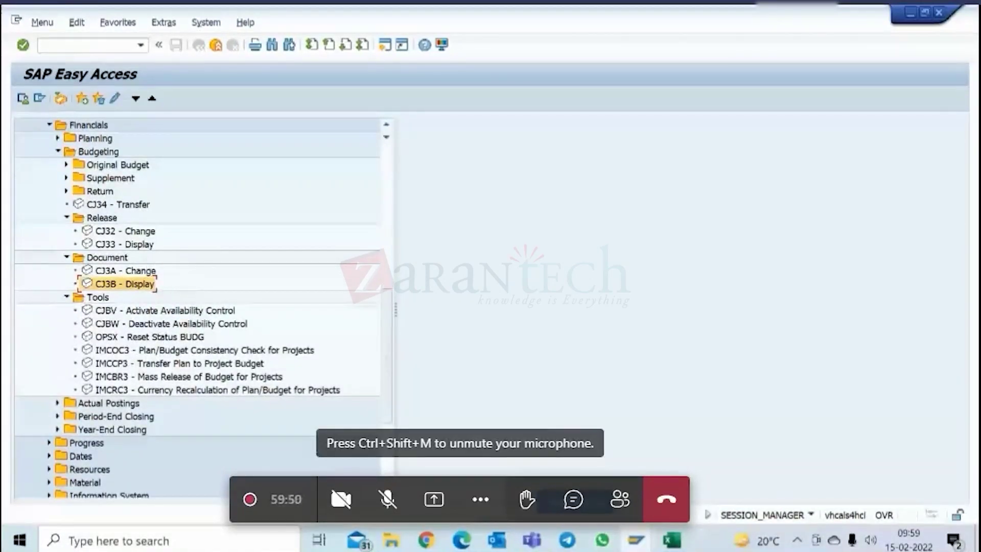
click(642, 544)
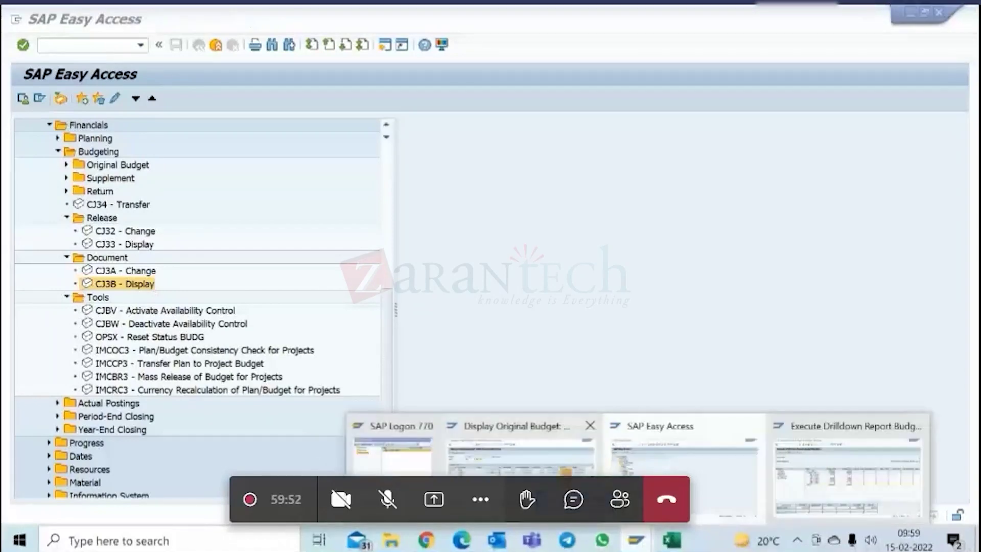
click(518, 459)
click(199, 45)
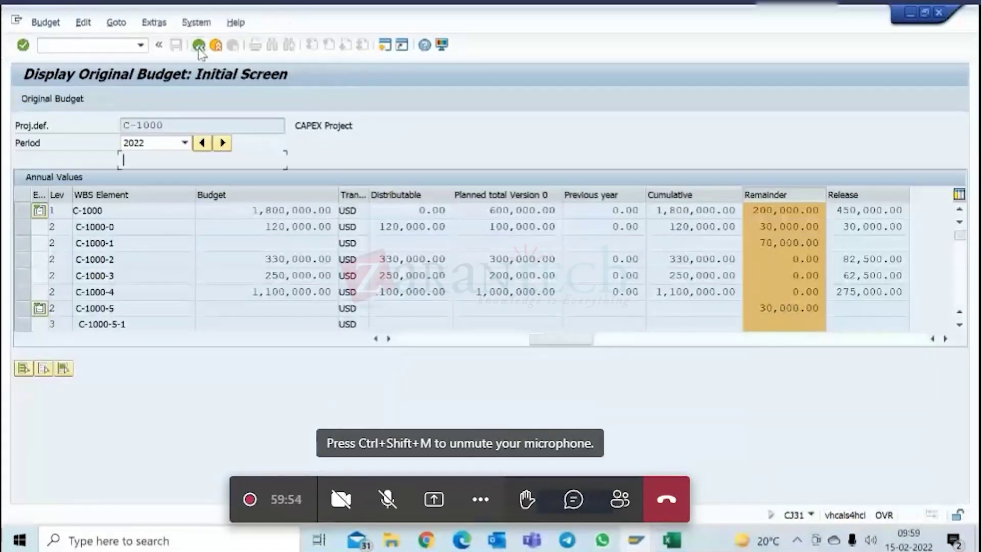
click(199, 45)
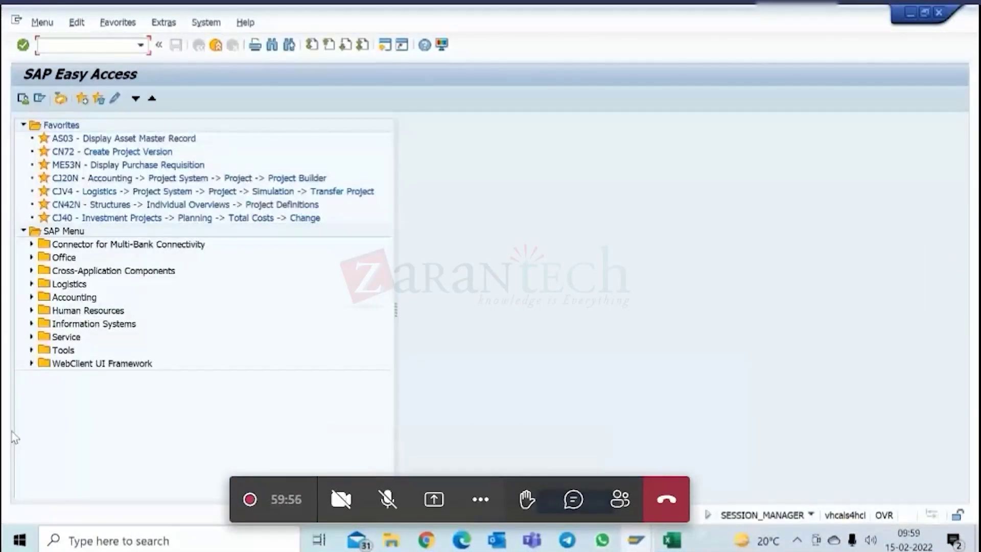
- Expand the SAP Easy Access tree through Accounting, Project System and Financials down to the Budgeting folder
click(31, 296)
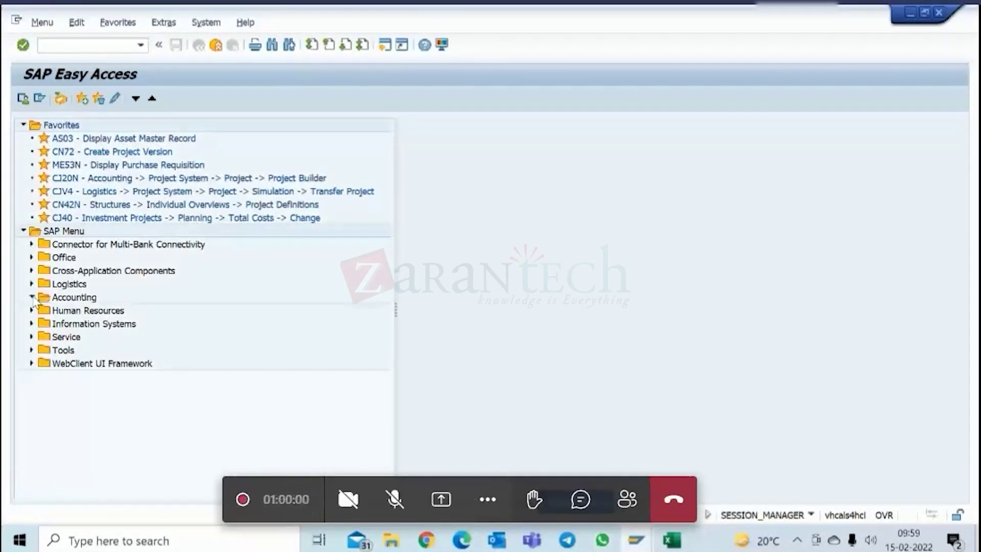
scroll(43, 380, down, 1)
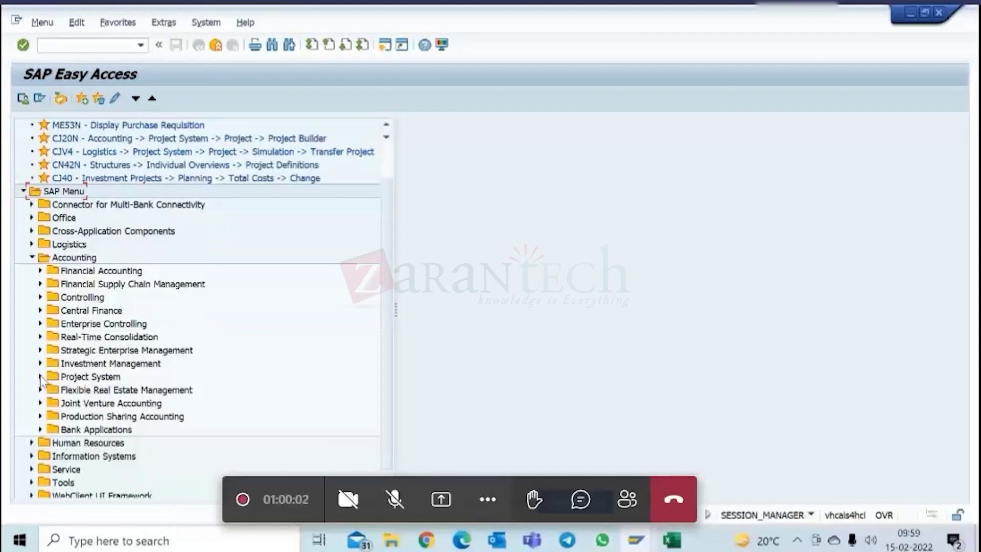
click(41, 378)
scroll(143, 355, down, 2)
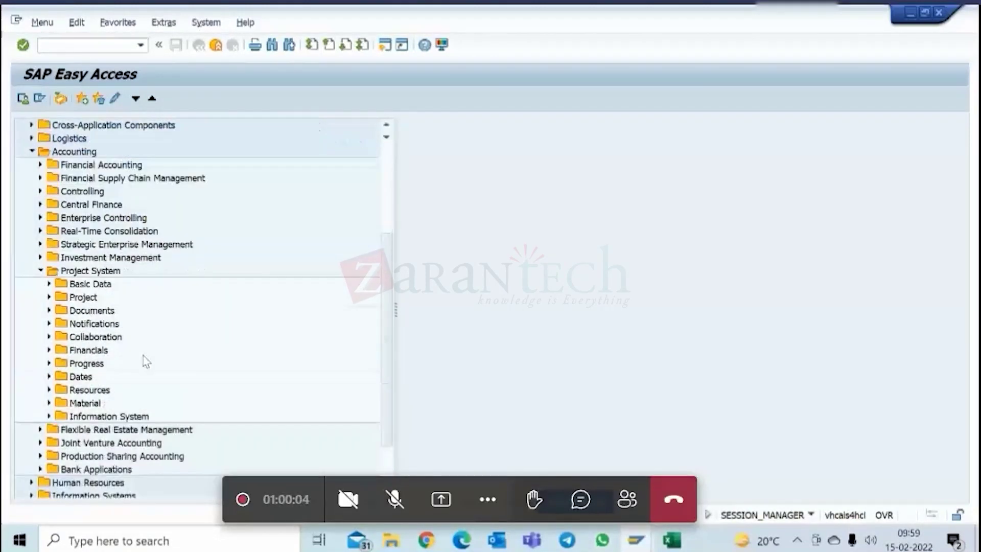
click(49, 350)
scroll(62, 334, down, 2)
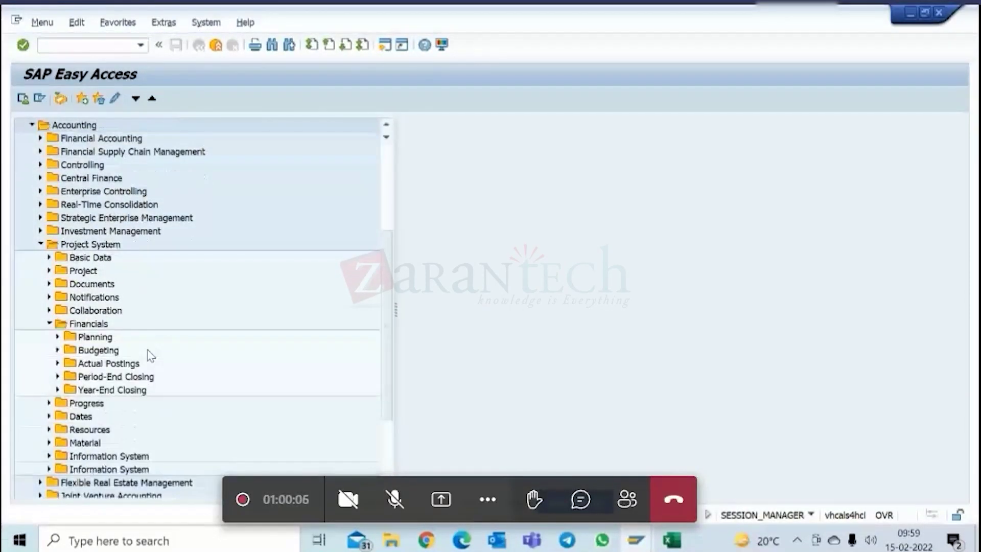
click(58, 323)
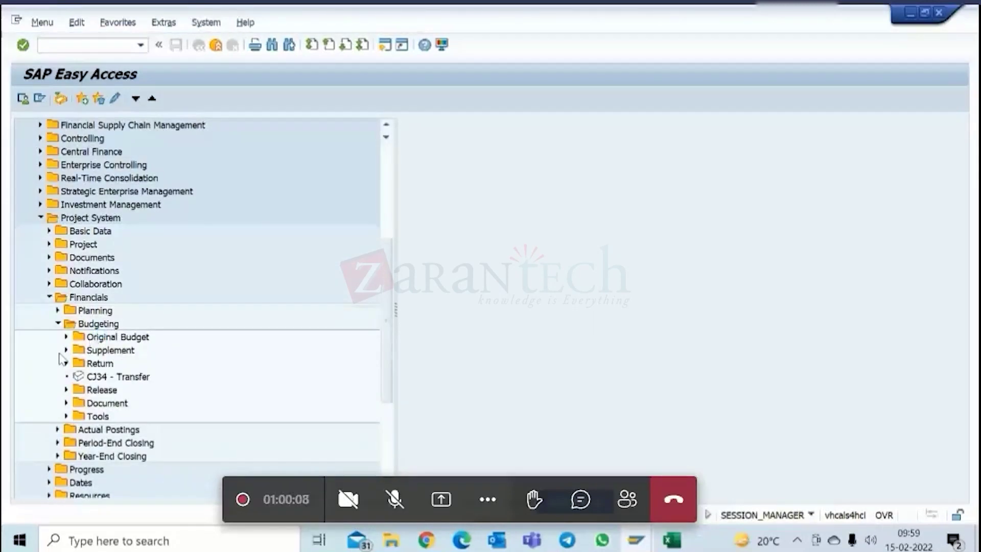
- Open the budget release of project C-1000 in transaction CJ32 and widen the Release column
click(66, 390)
double_click(127, 403)
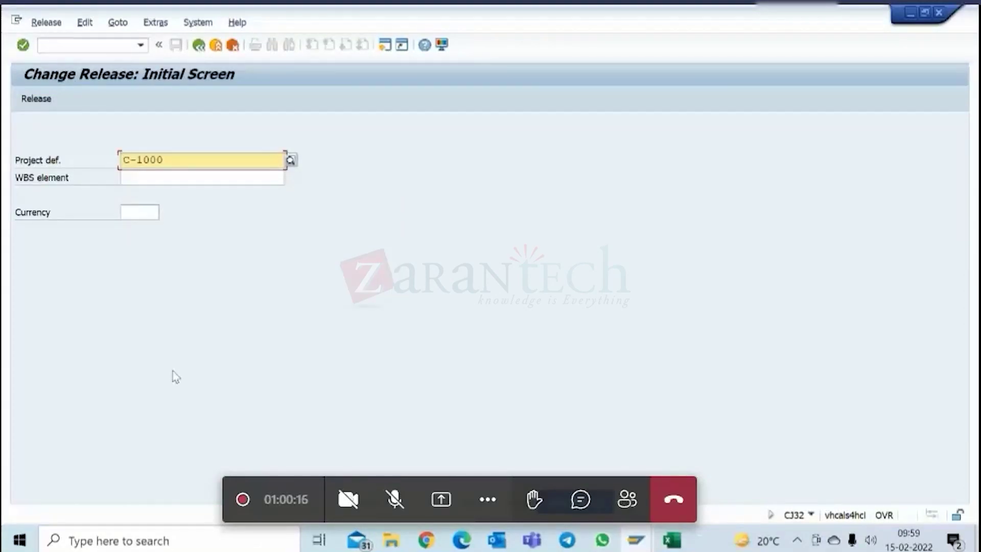
key(Return)
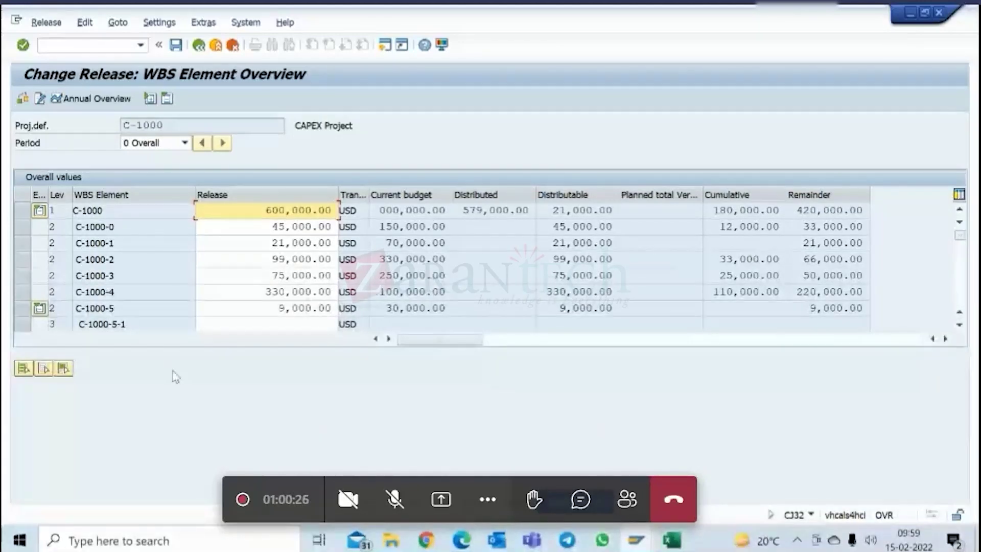
drag(339, 193, 359, 193)
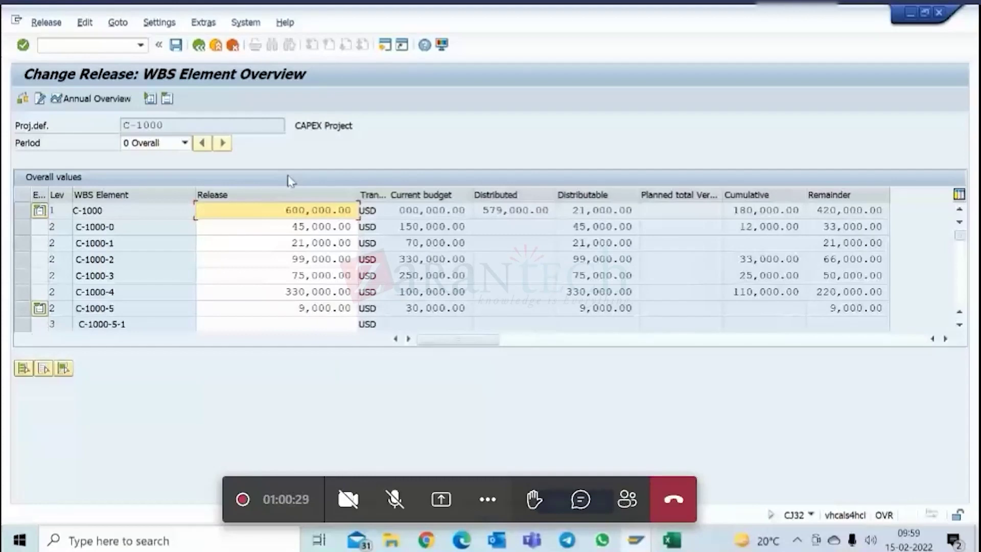
- Display the annual release values for 2022 and widen the Current budget column to review them
click(162, 147)
click(157, 219)
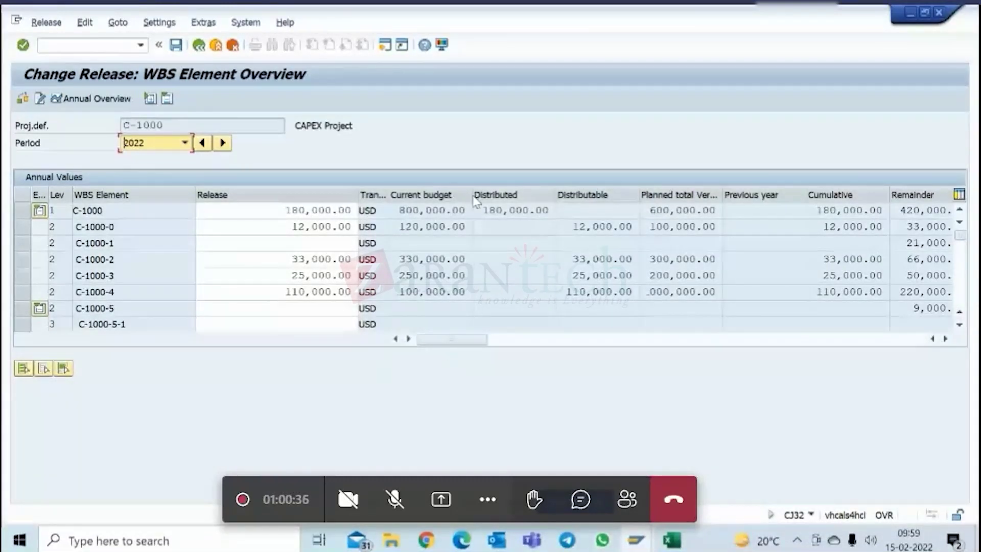
drag(473, 193, 492, 193)
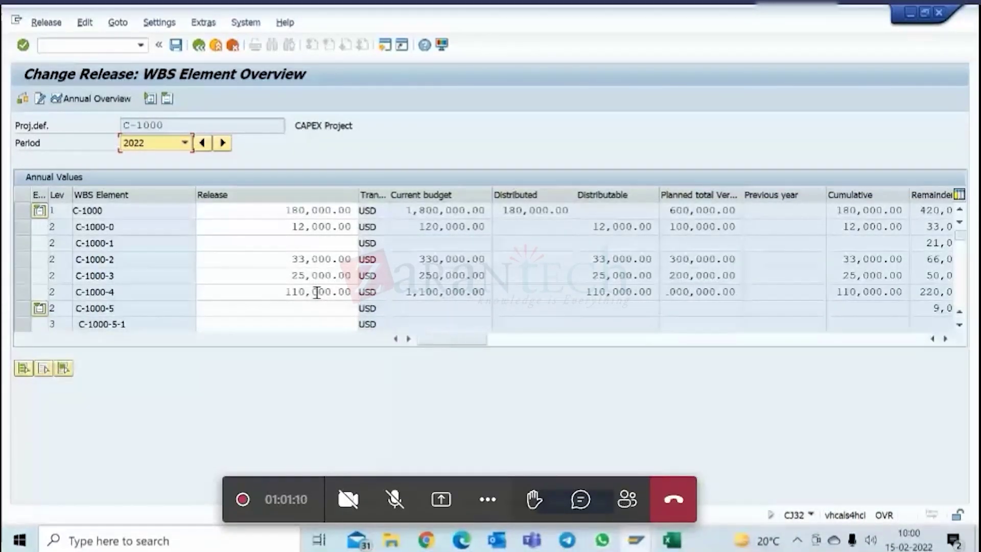
- Switch to the Budget Updates report session, exit the report and display the SAP Customizing Implementation Guide through transaction SPRO
click(636, 540)
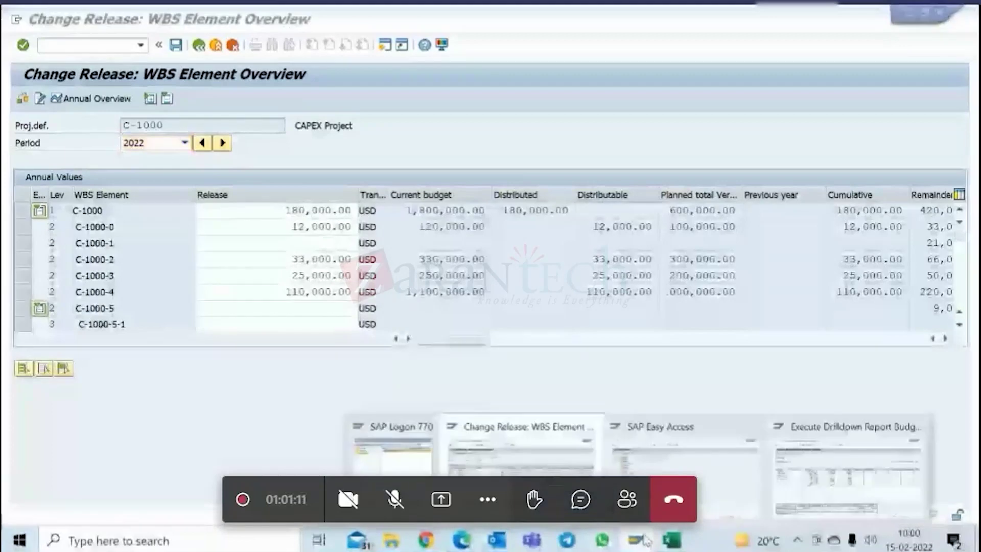
click(723, 474)
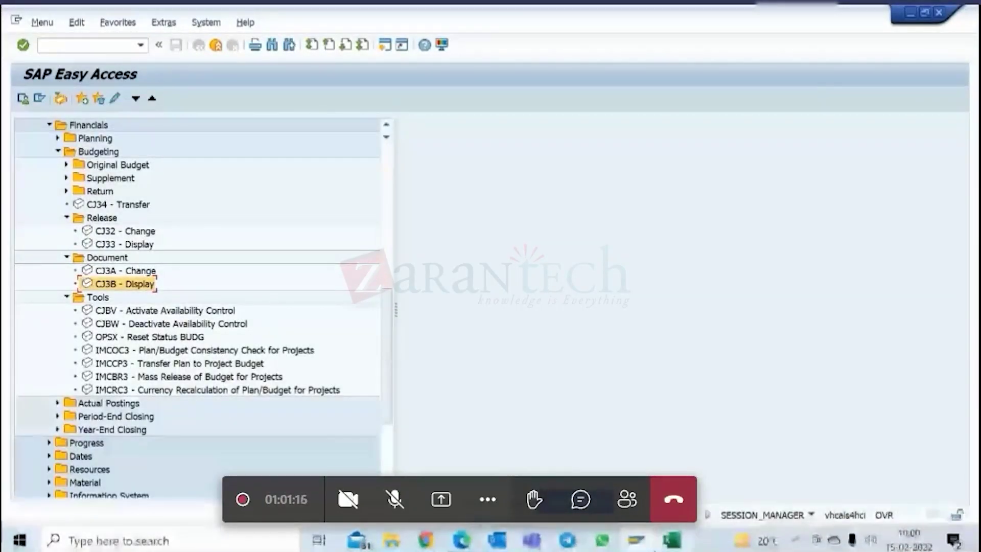
click(636, 539)
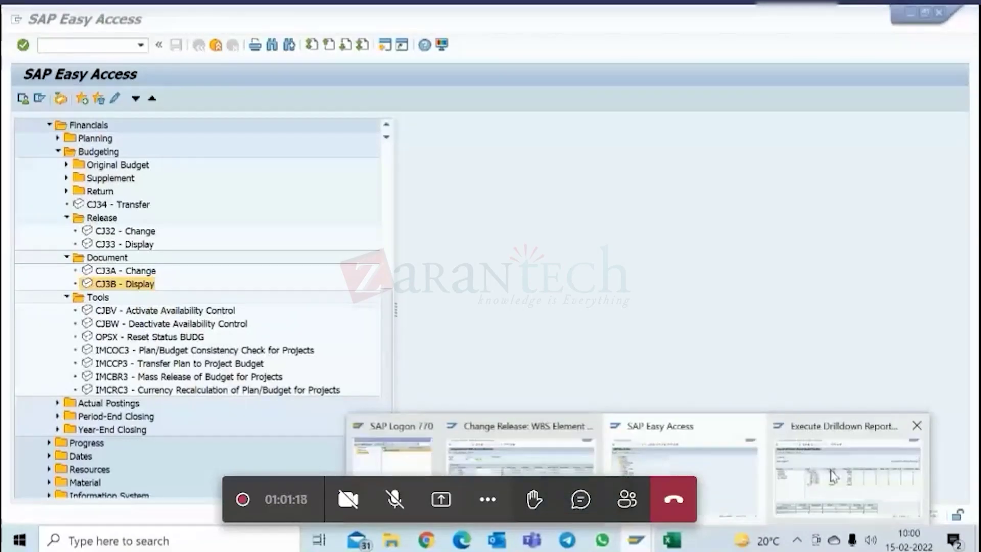
click(833, 474)
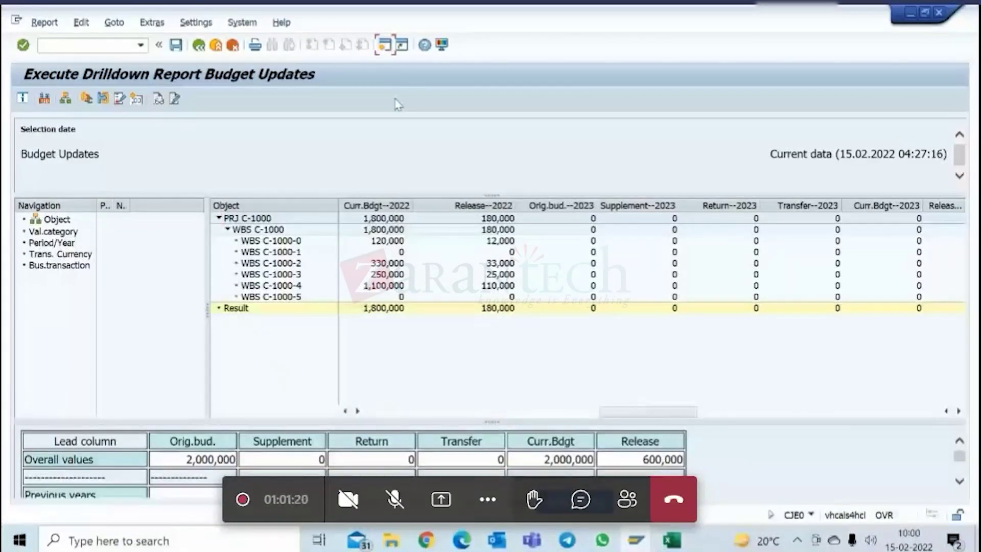
key(F3)
text(s)
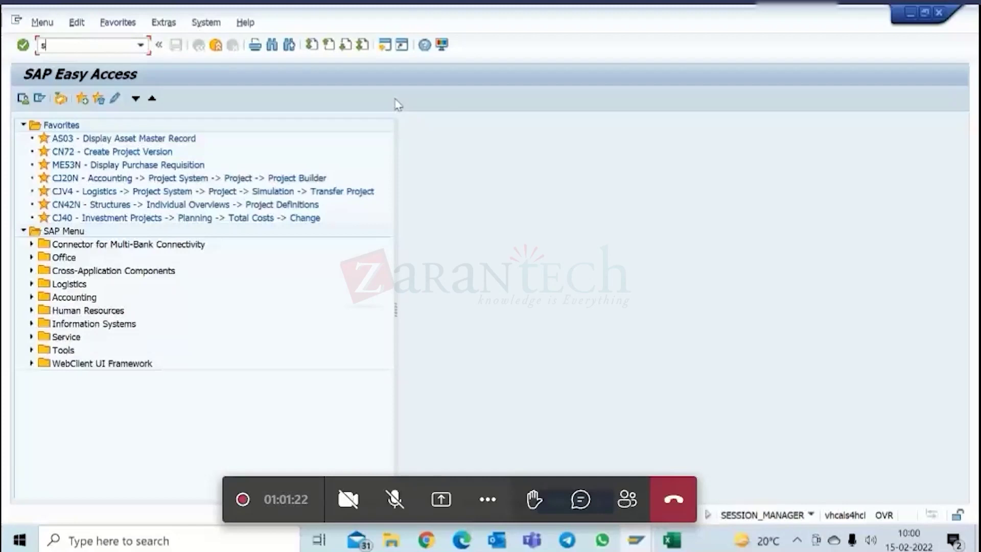
text(pro)
key(Return)
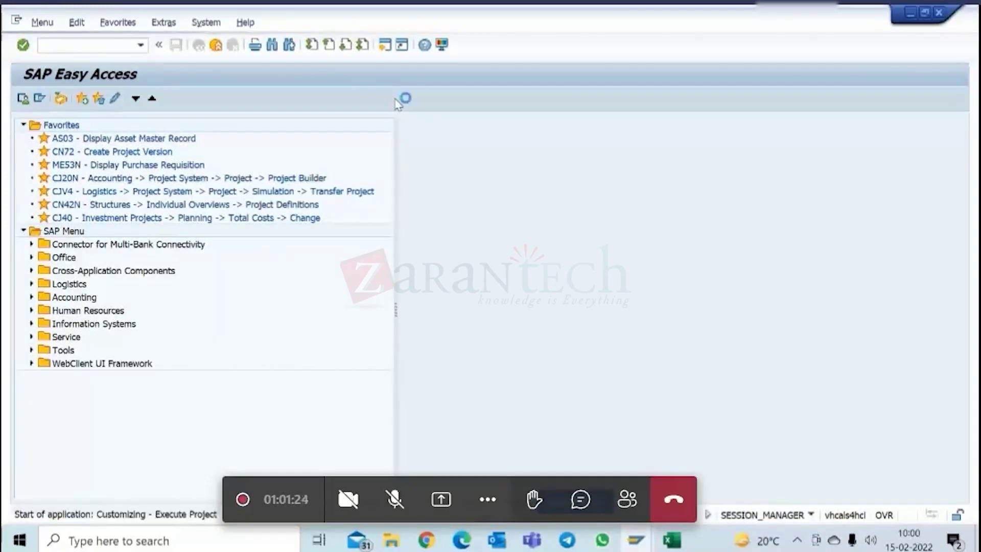
click(20, 99)
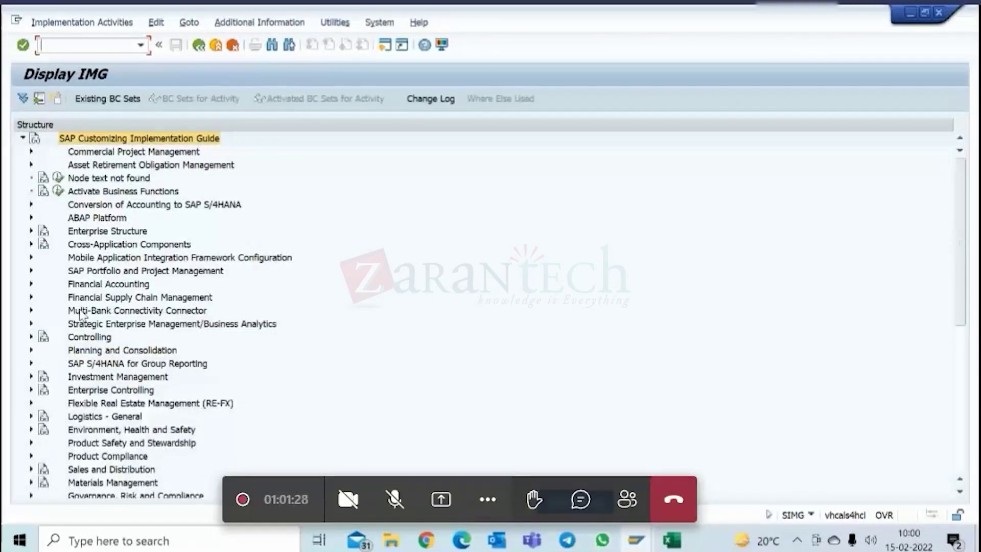
- Expand the implementation guide through Project System and Costs down to the Budget activities
scroll(94, 279, down, 1)
scroll(93, 279, down, 3)
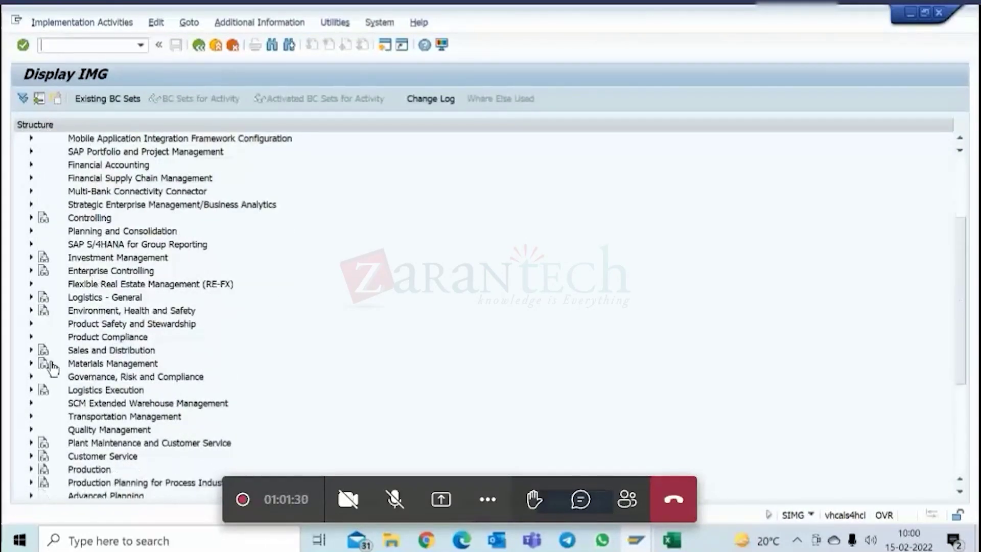
scroll(122, 334, down, 1)
scroll(122, 335, down, 4)
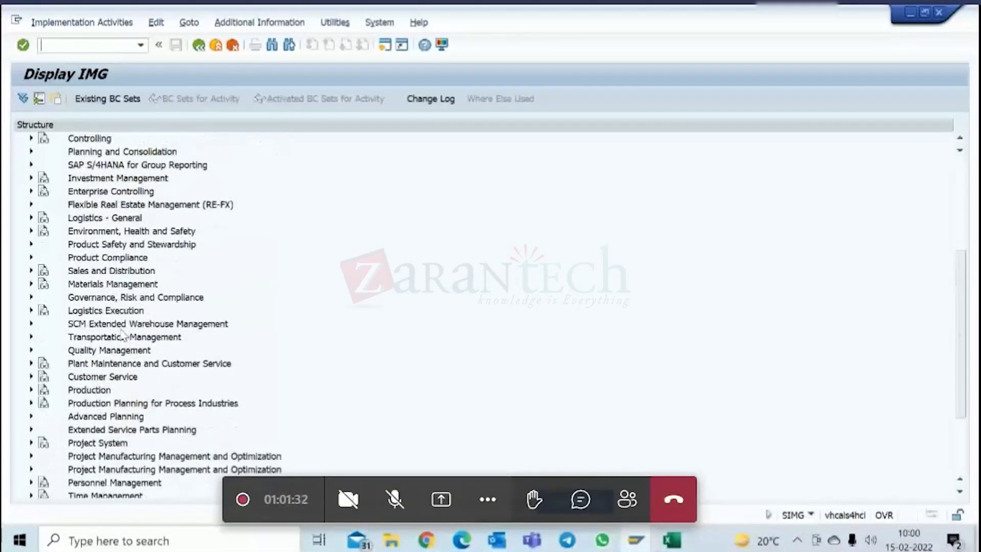
click(31, 390)
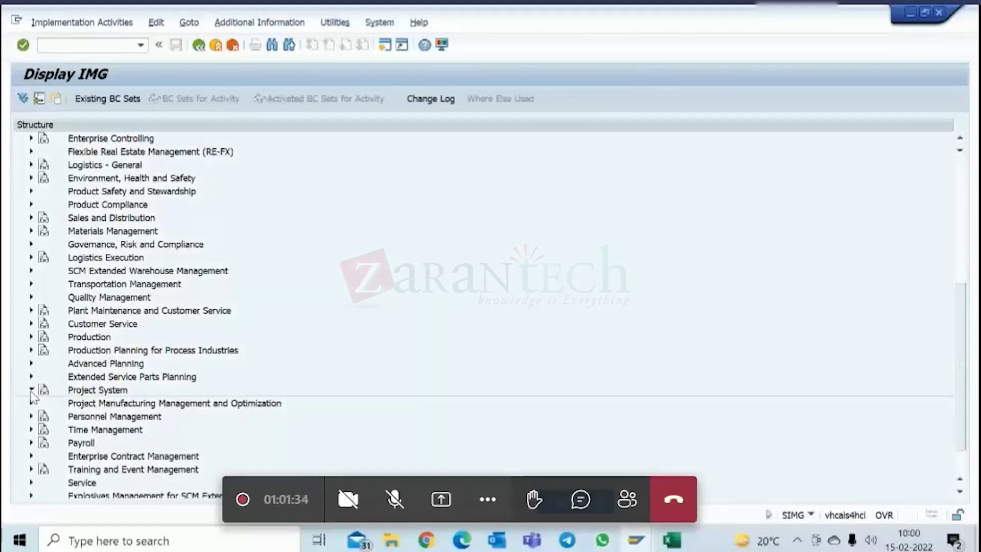
scroll(398, 241, down, 1)
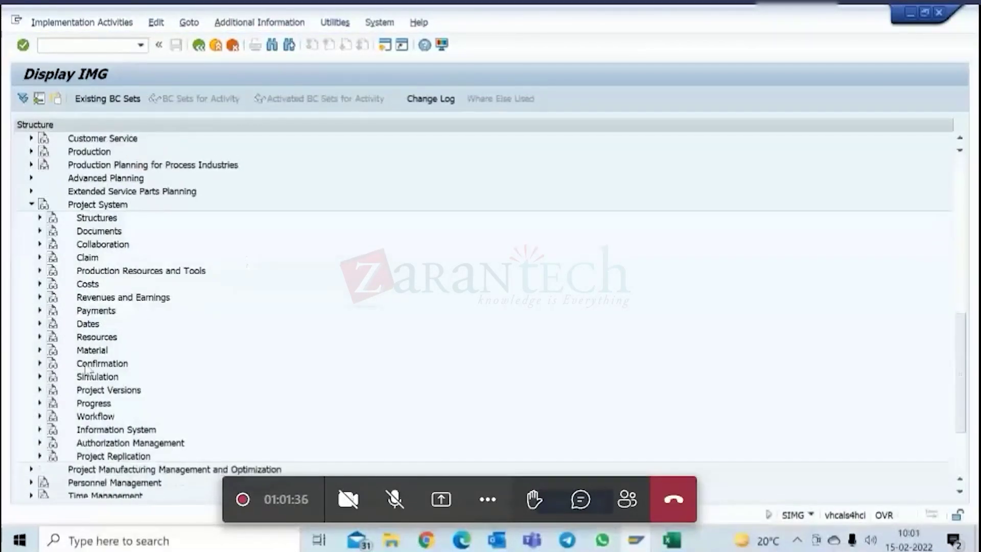
click(41, 283)
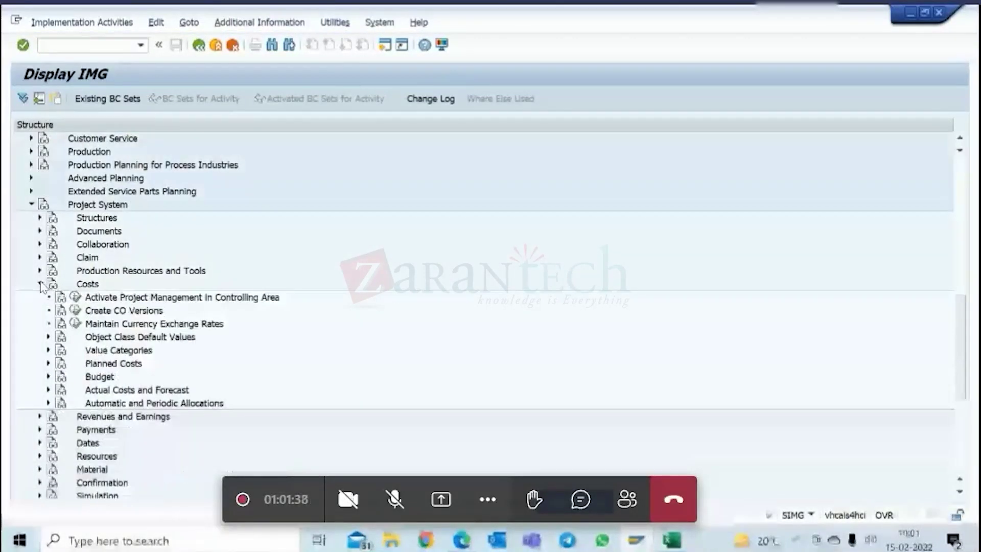
scroll(55, 335, down, 1)
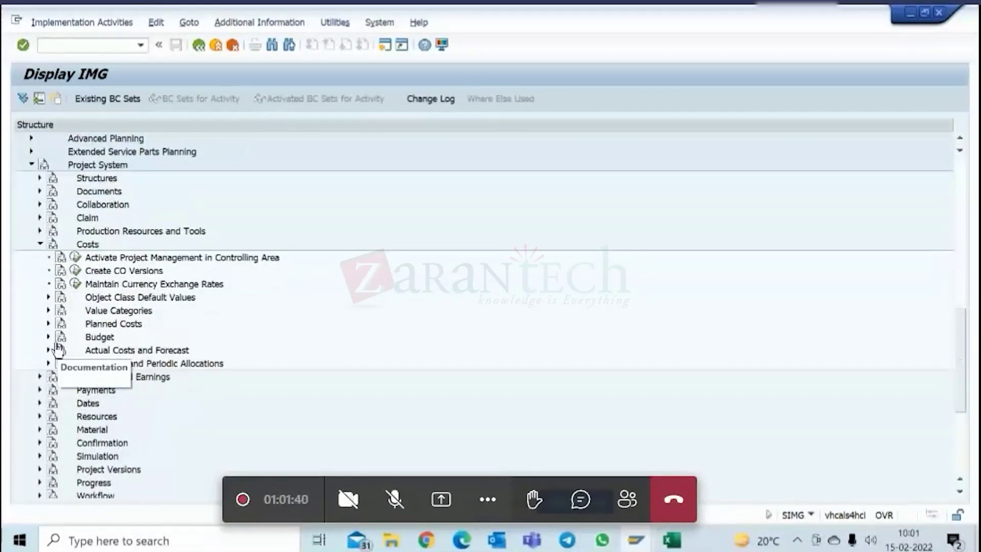
click(49, 336)
scroll(274, 329, down, 2)
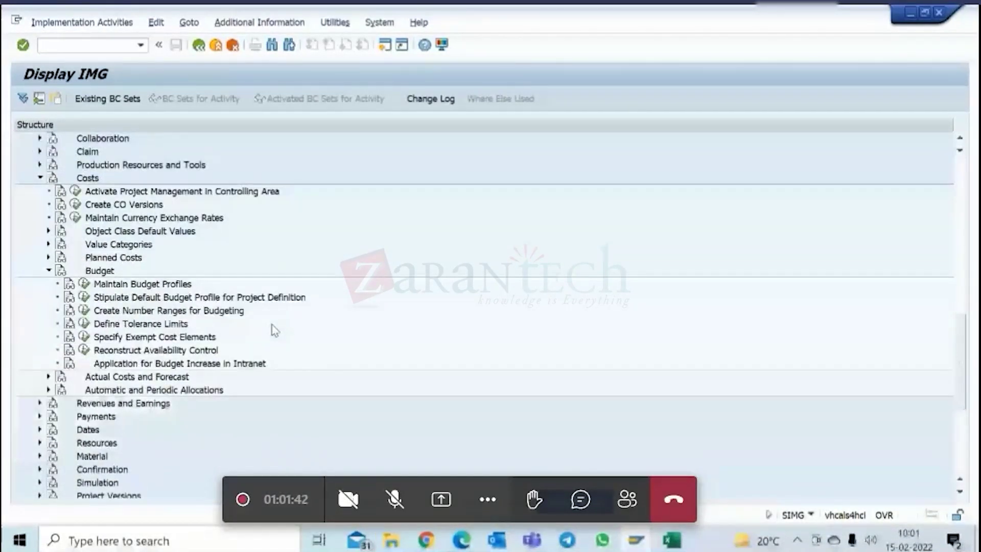
scroll(274, 329, down, 1)
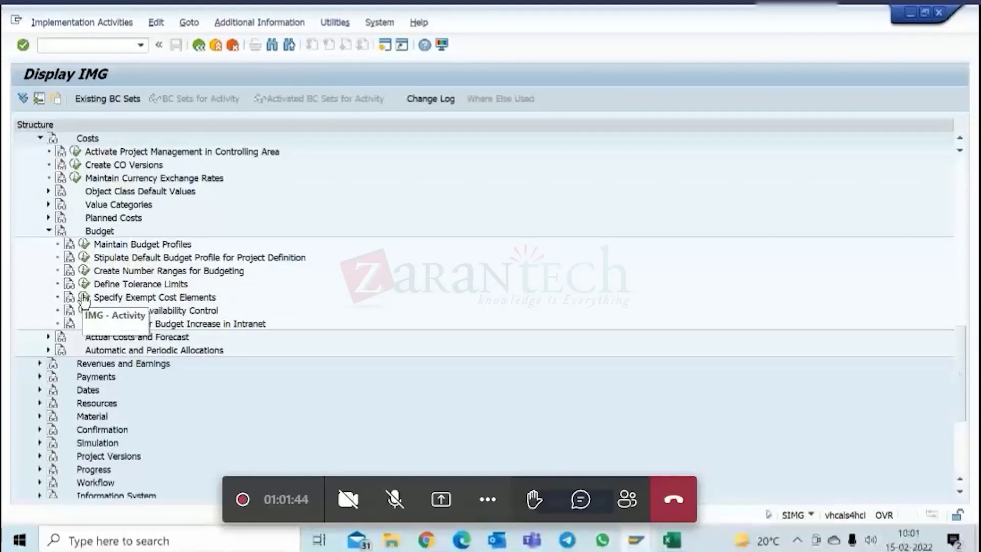
- Open the budget profile 000001 details, review the possible availability control activation types, and return to the guide without changes
double_click(101, 248)
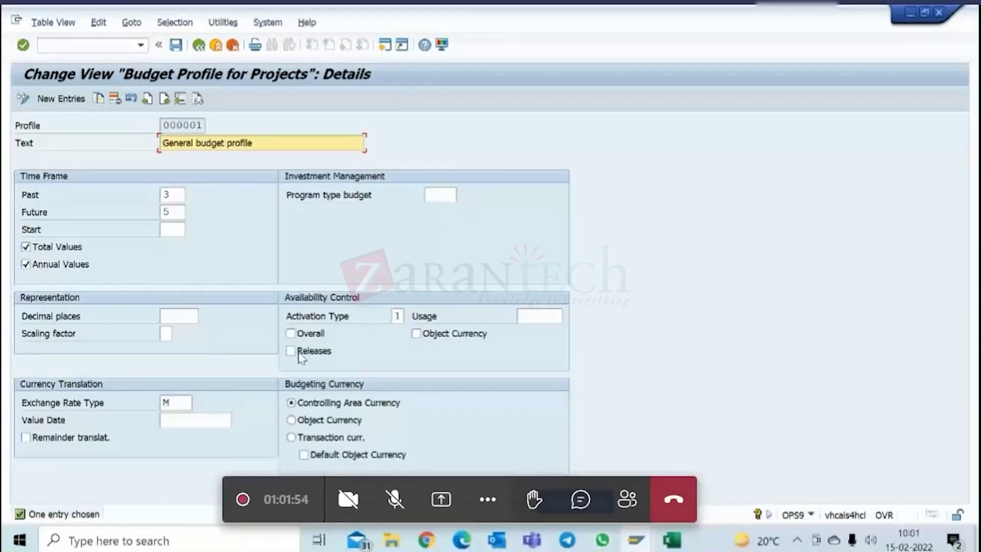
click(402, 316)
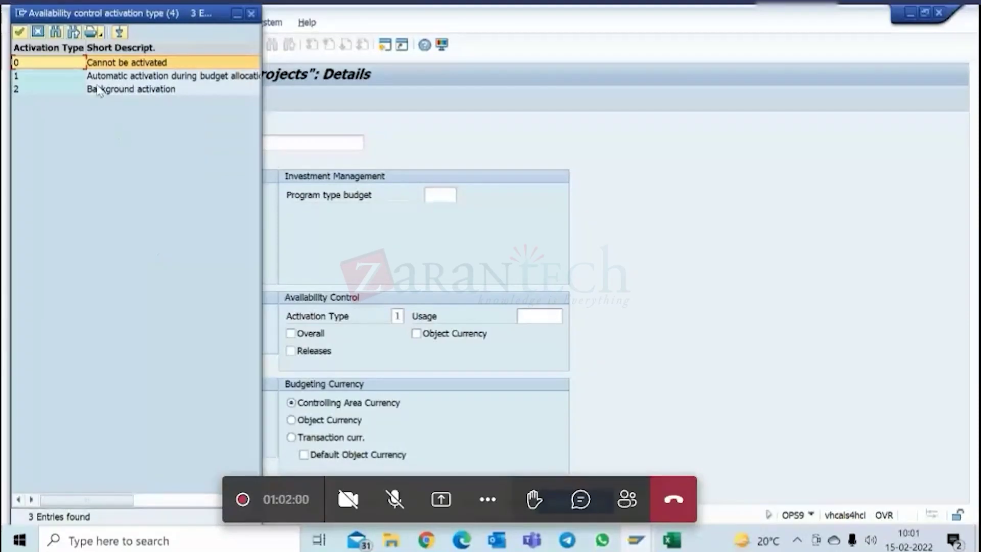
click(96, 78)
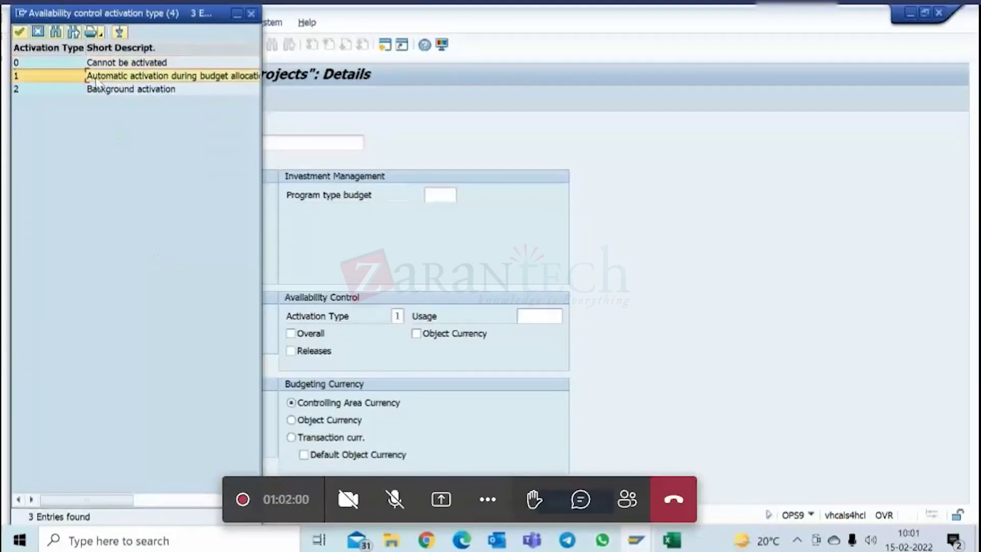
click(38, 34)
click(198, 48)
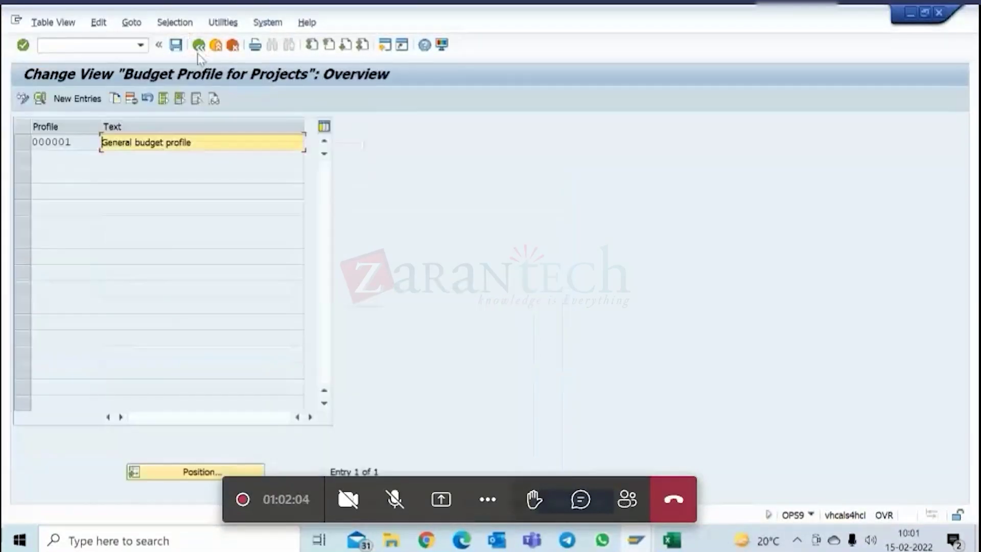
click(199, 46)
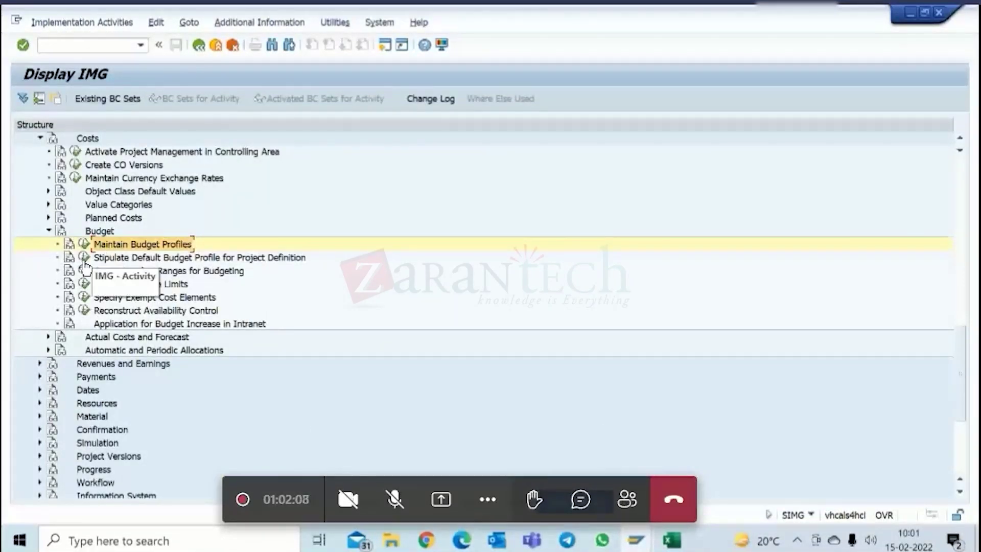
- Check the default budget profile assigned to the CAPEX projects profile and return to the guide
click(88, 258)
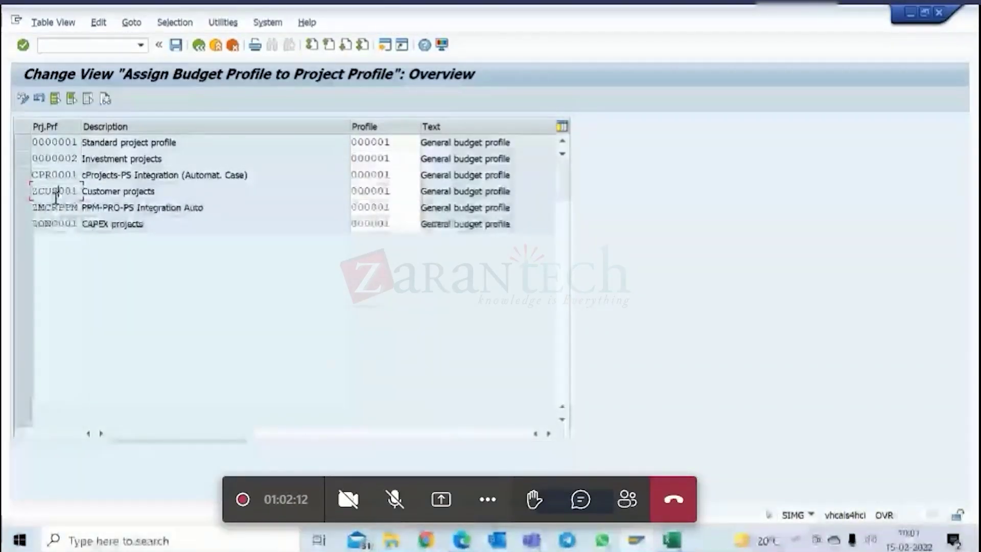
click(392, 224)
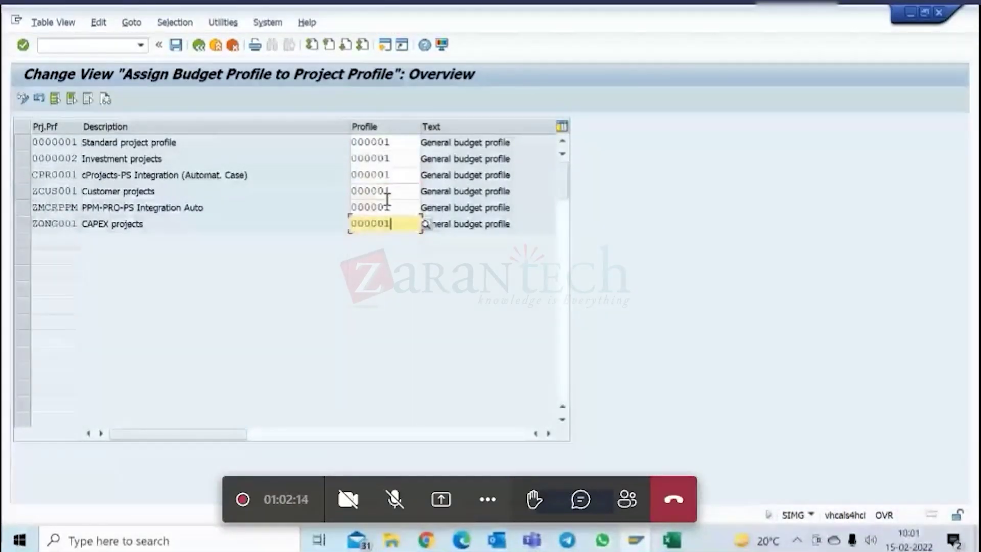
click(199, 45)
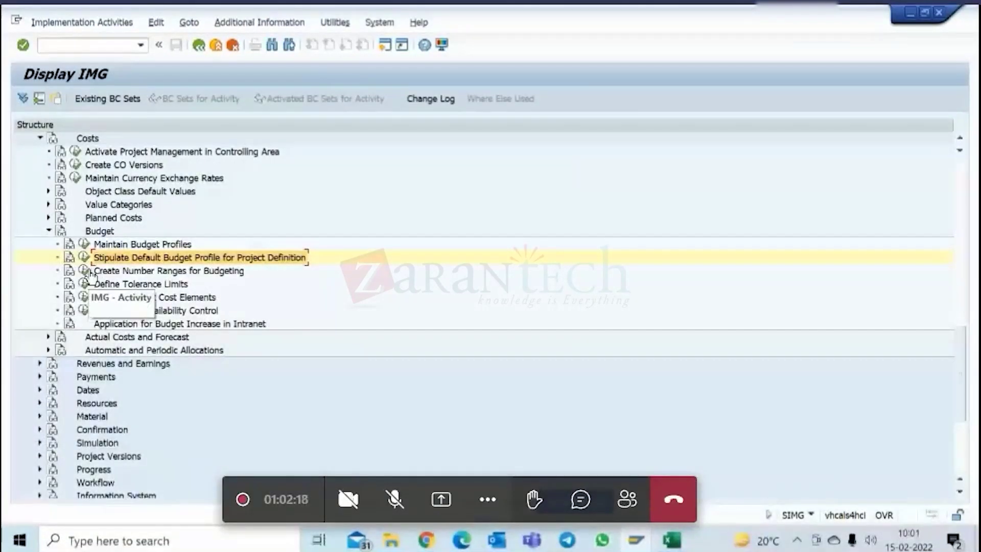
- Review the availability control tolerance limits and the exempt cost elements, returning to the guide after each
click(217, 273)
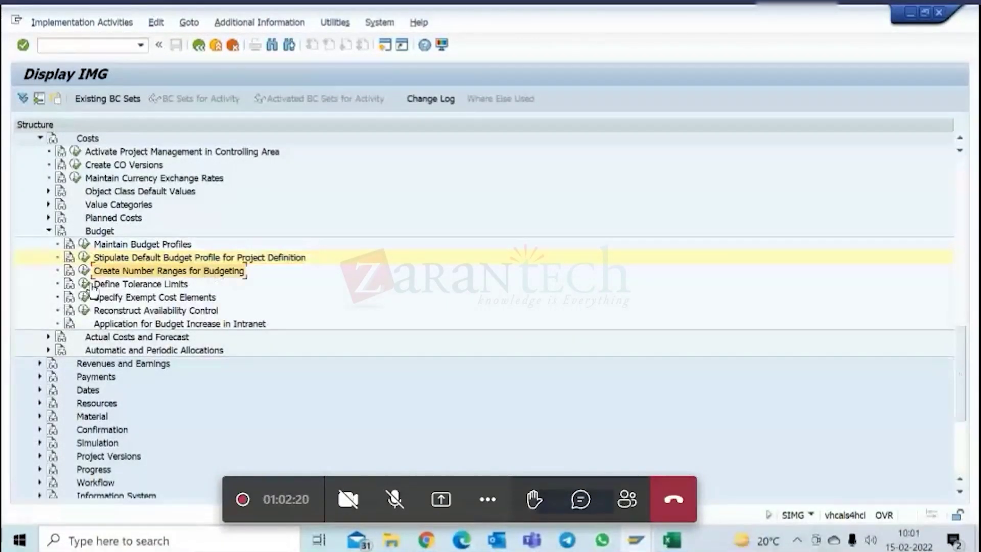
click(83, 285)
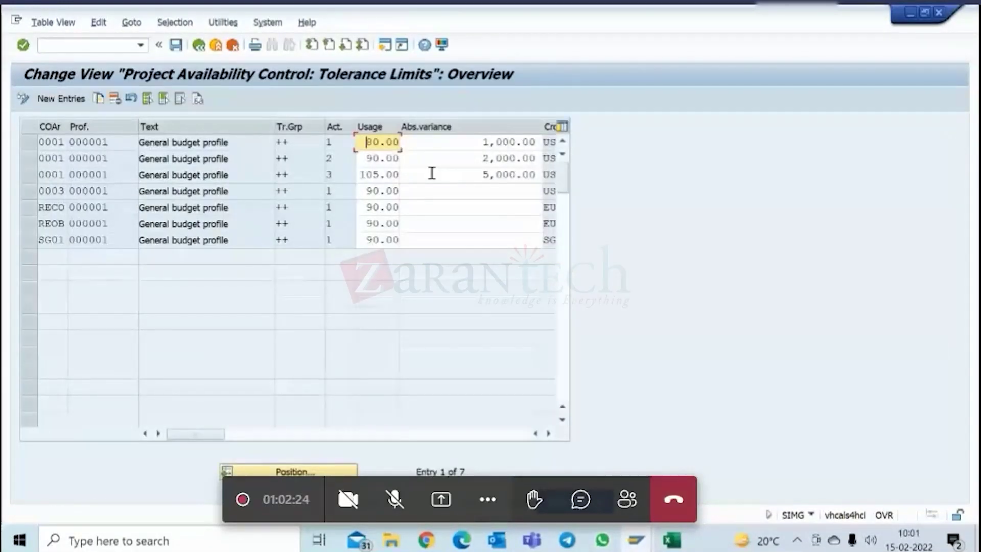
click(199, 45)
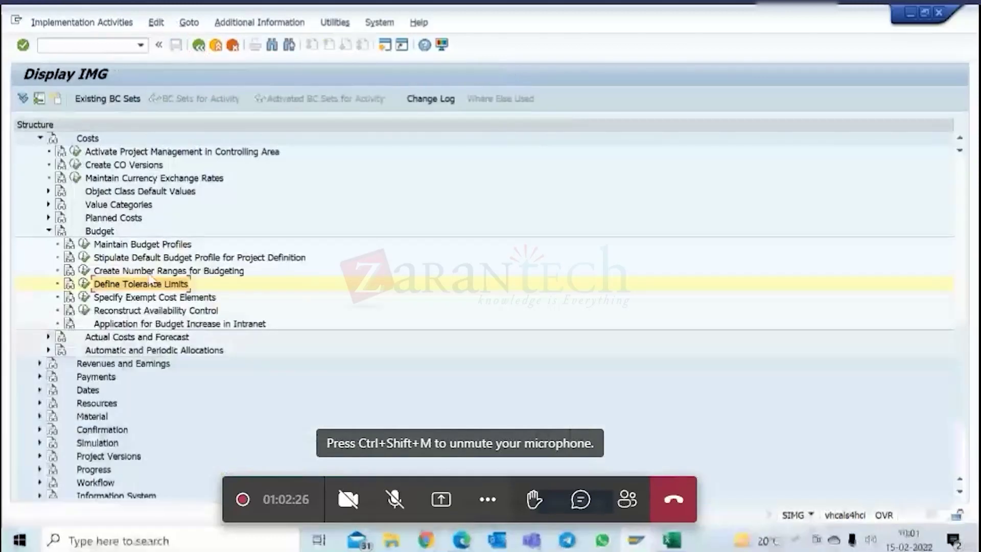
click(85, 296)
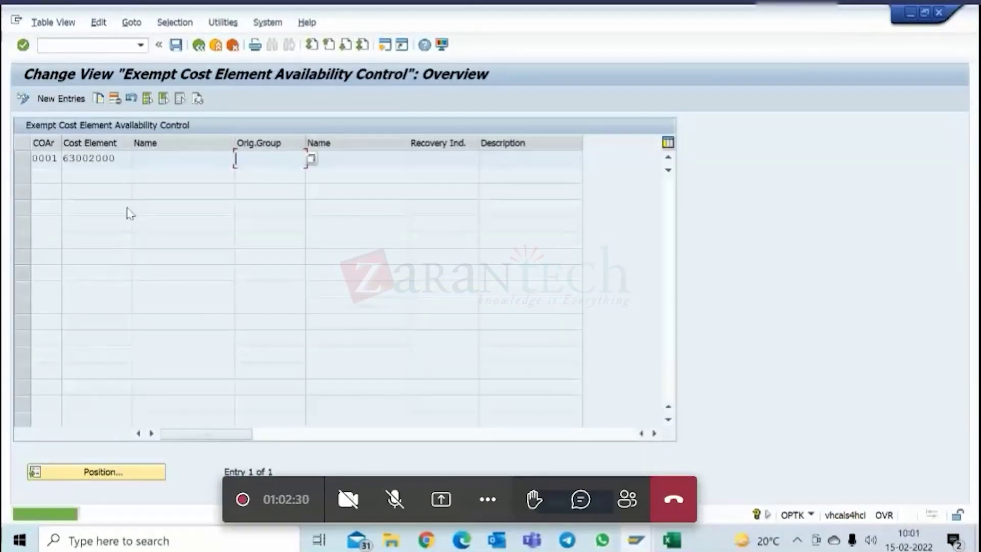
click(199, 46)
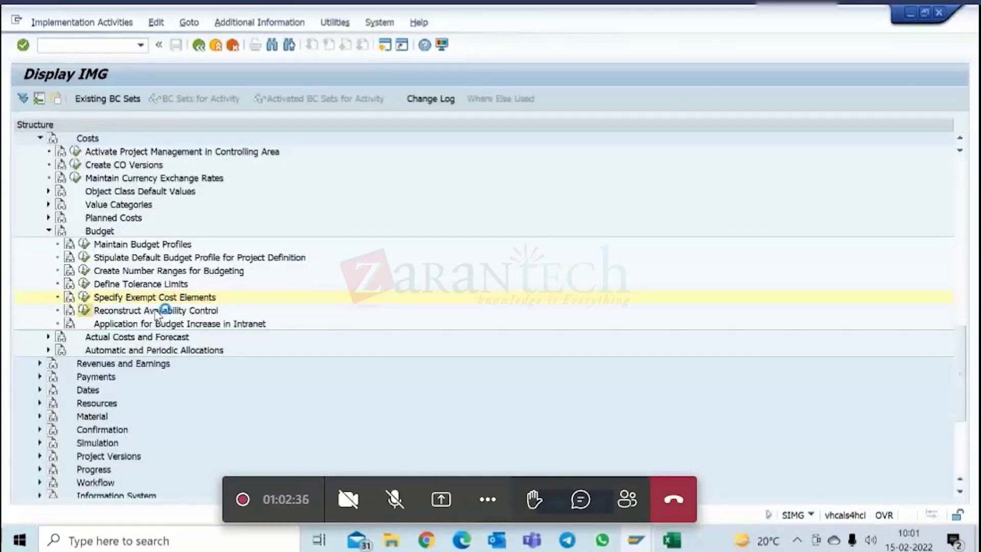
- Open the Reconstruct Availability Control activity, check its selection fields and transaction code, and return to the guide
double_click(159, 311)
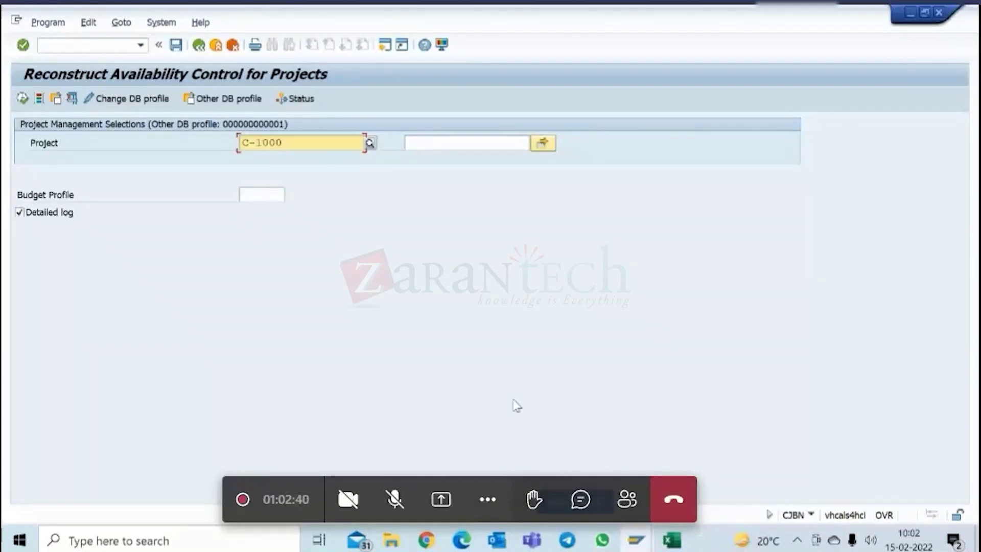
click(282, 194)
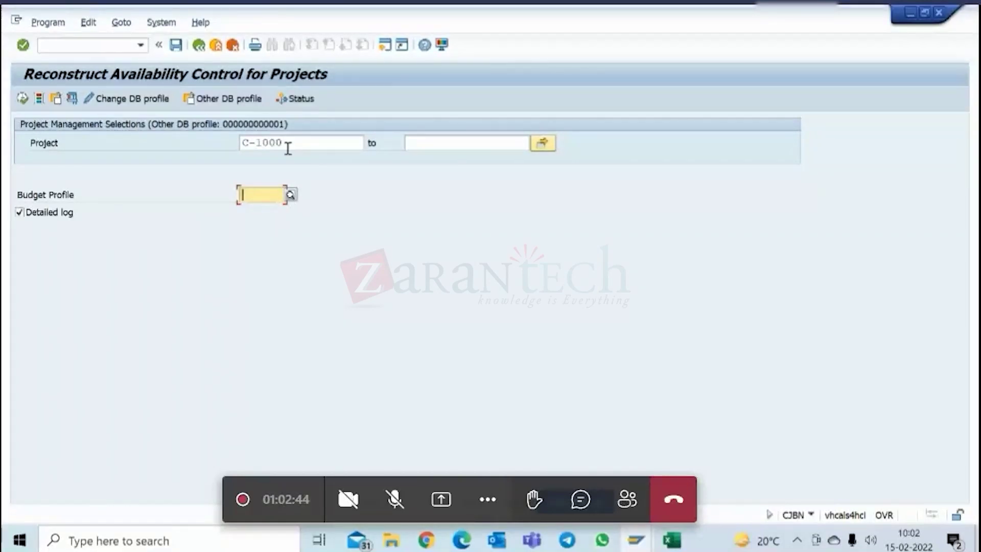
click(810, 515)
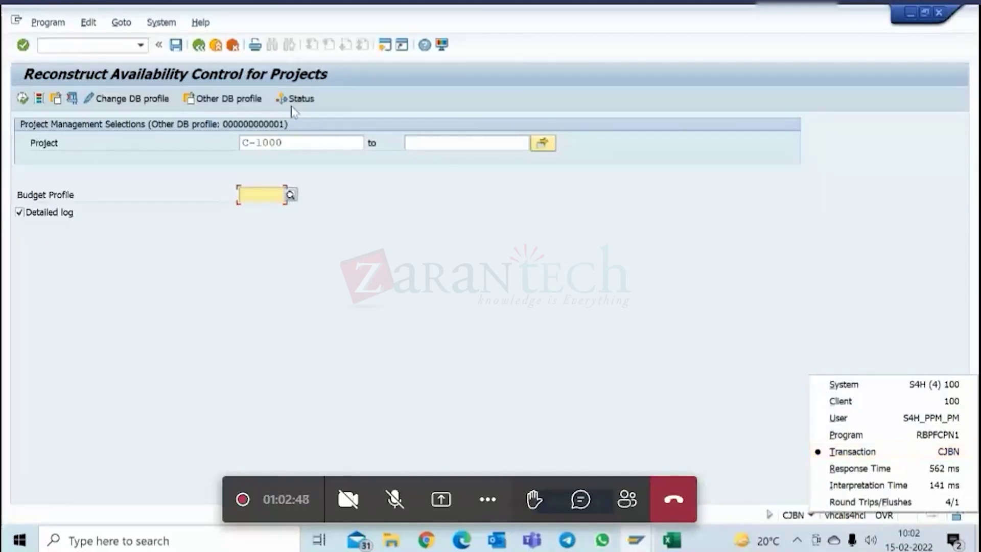
click(199, 46)
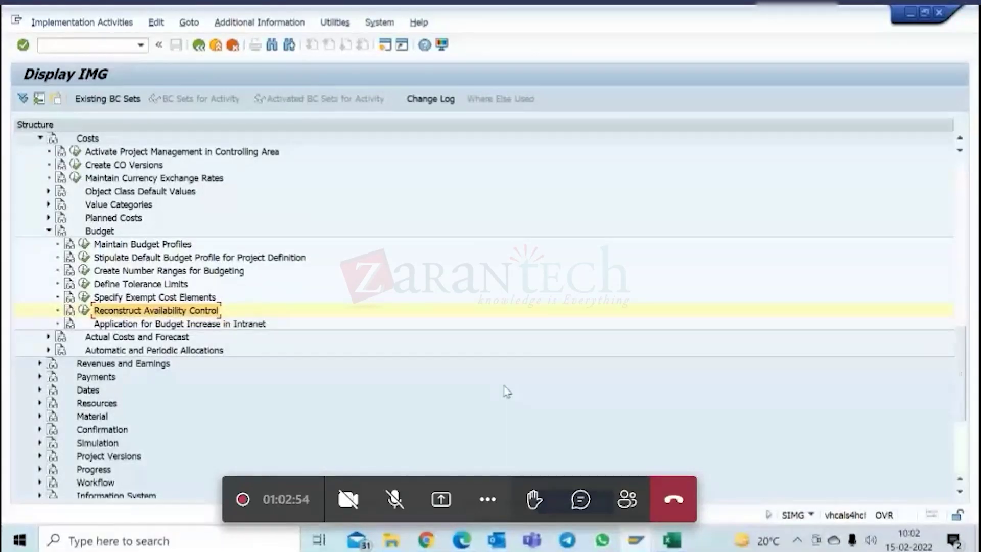
- Reopen Reconstruct Availability Control and try to run it for project C-1000
scroll(505, 391, up, 1)
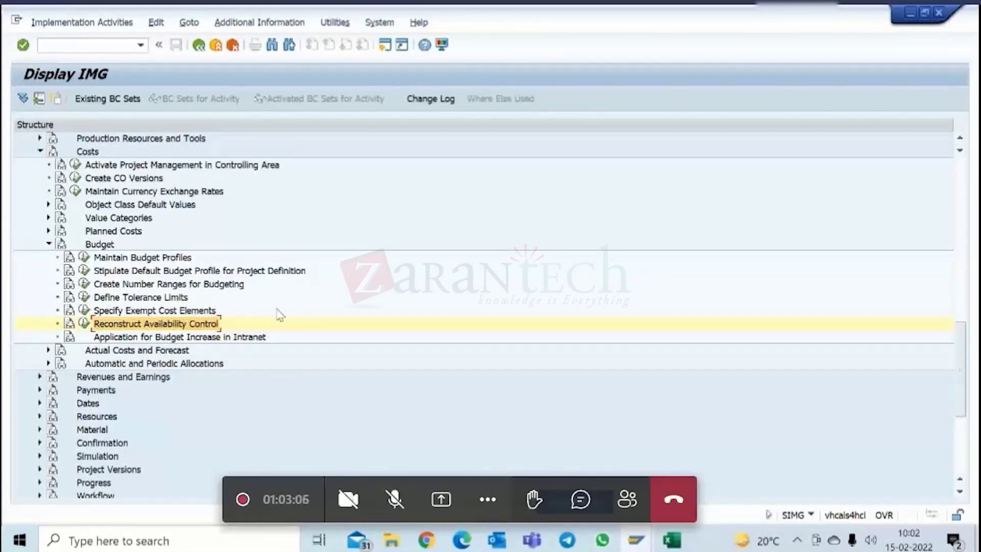
click(84, 325)
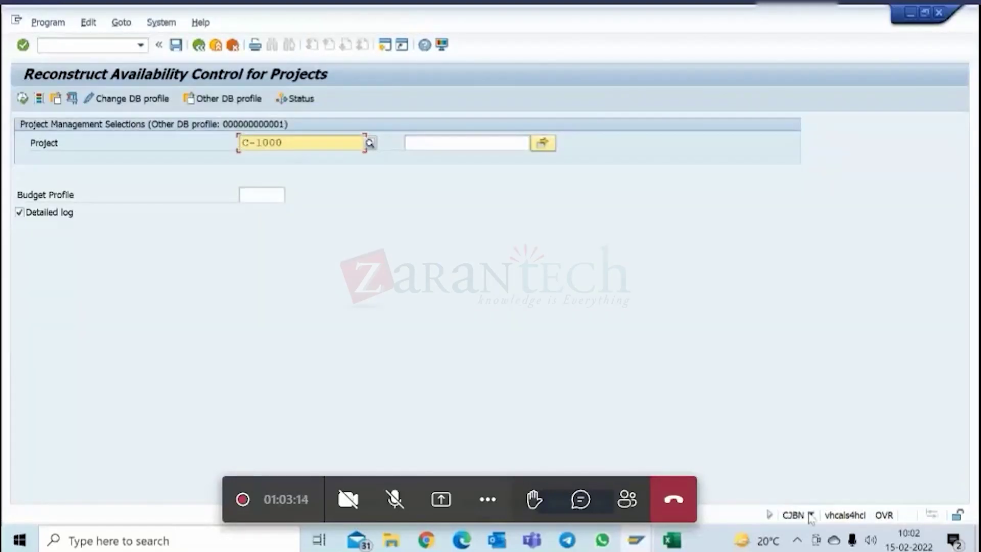
drag(289, 142, 81, 140)
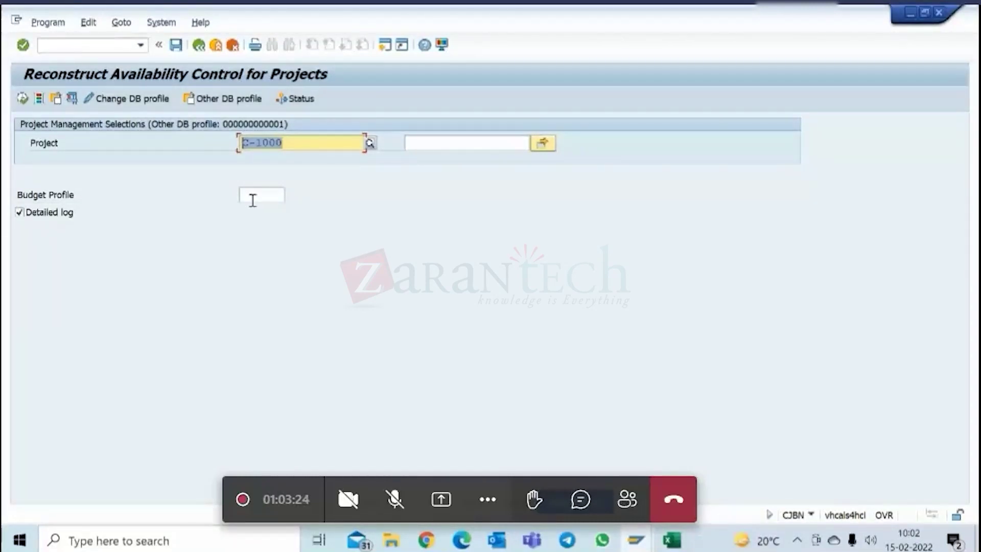
click(22, 98)
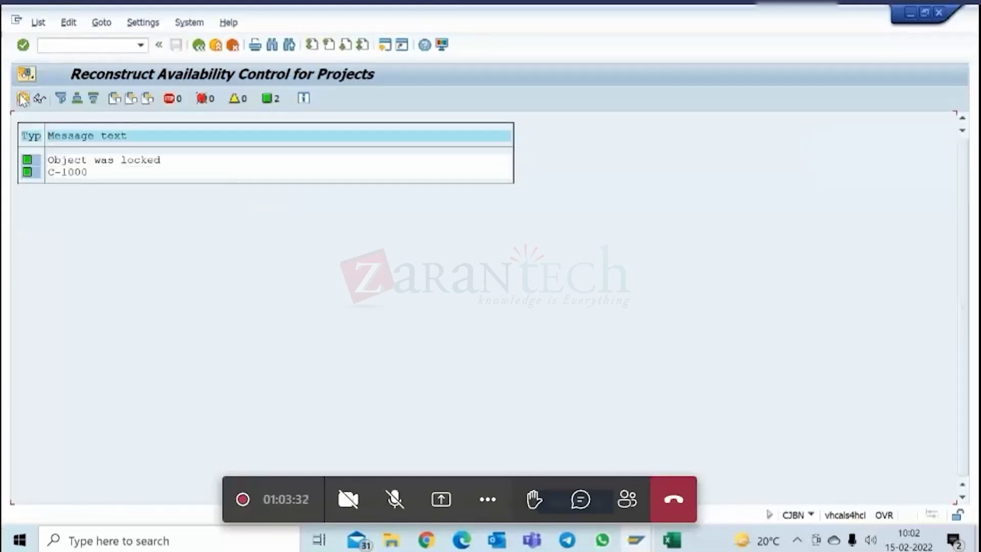
- Close project C-1000's release overview in the CJ32 session to unlock it, and return to the reconstruction log
click(636, 540)
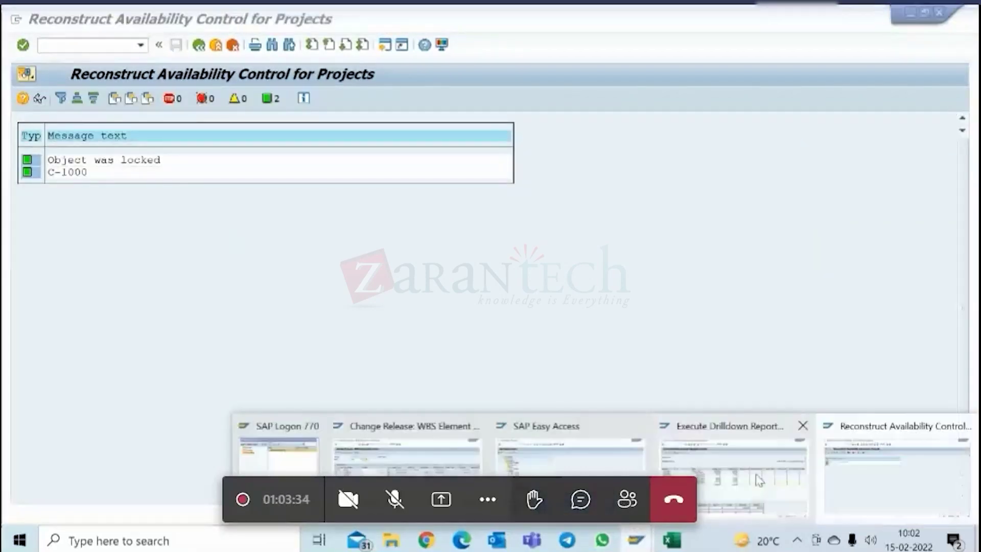
click(409, 444)
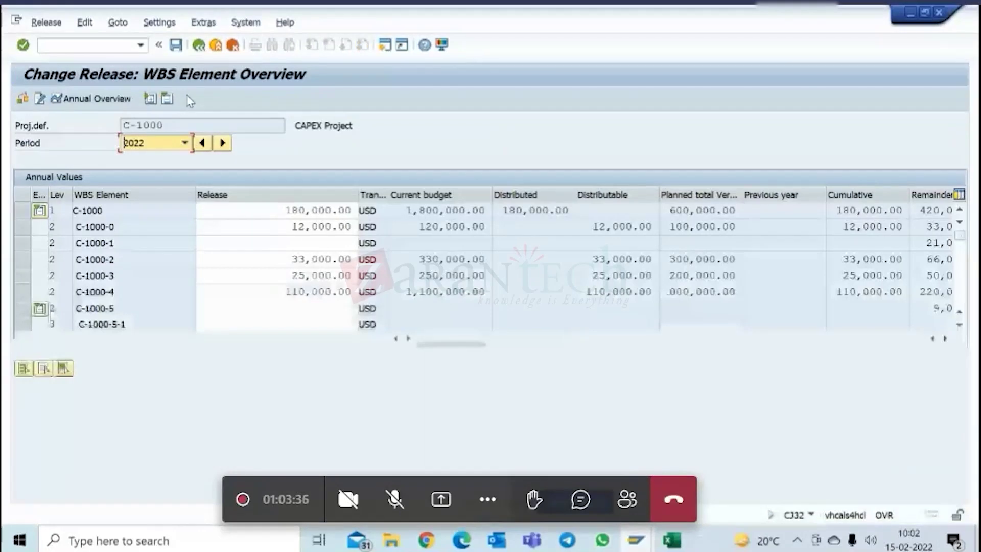
click(199, 46)
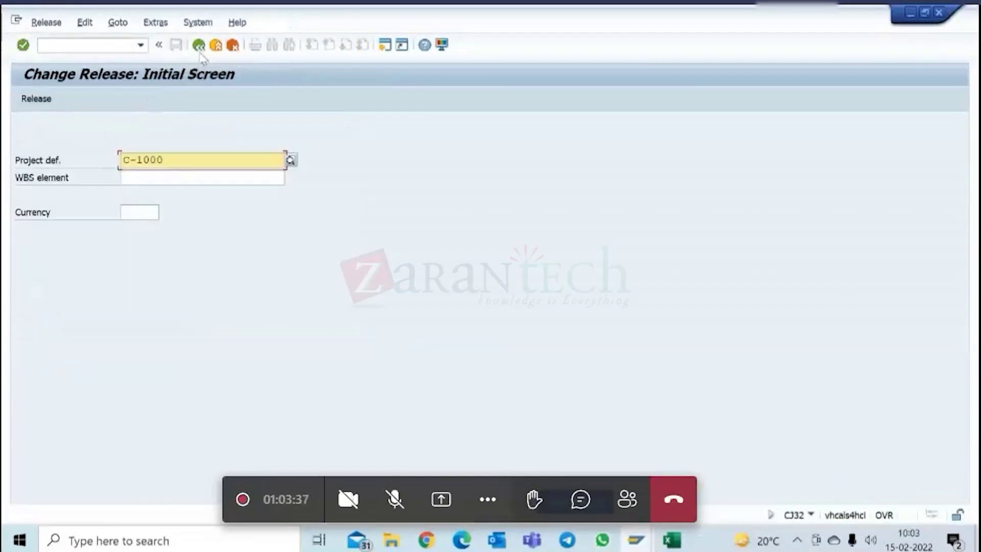
click(646, 541)
click(909, 442)
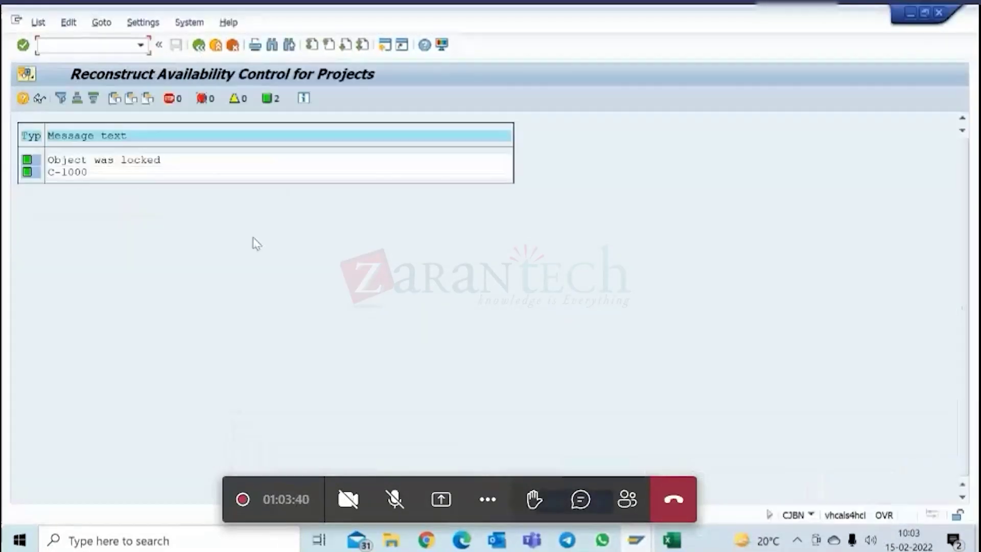
- Run the availability control reconstruction for C-1000 again without a budget profile, review the log and return to the selection screen
click(199, 46)
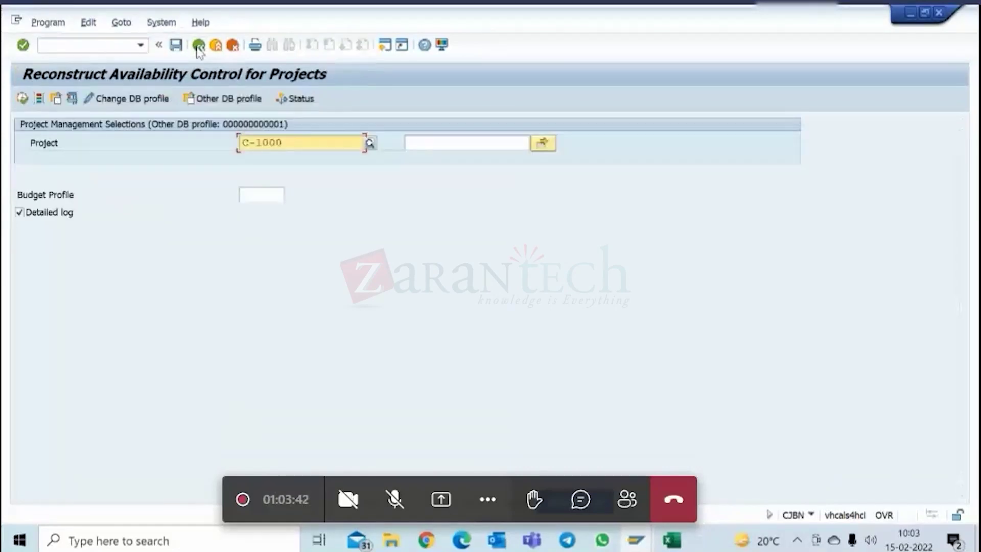
key(F8)
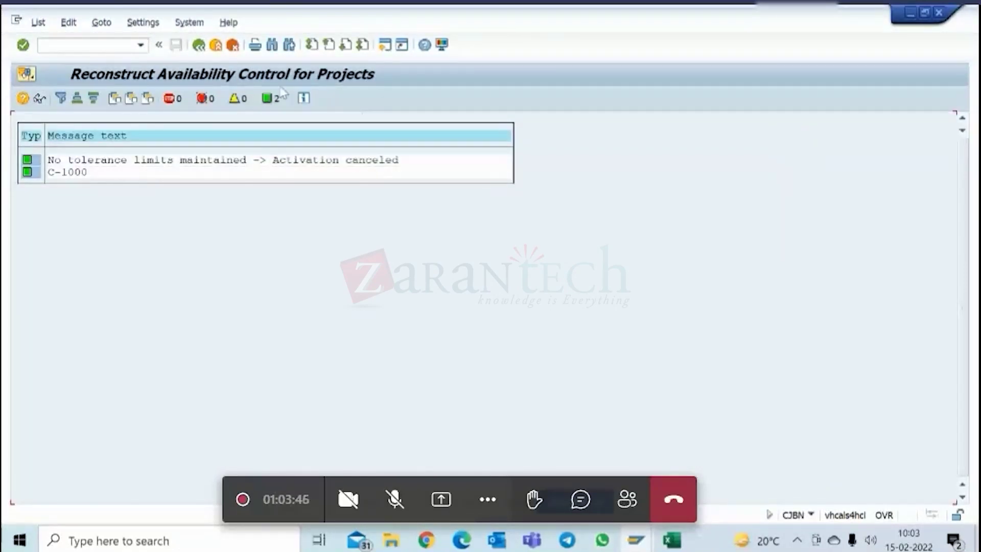
click(200, 46)
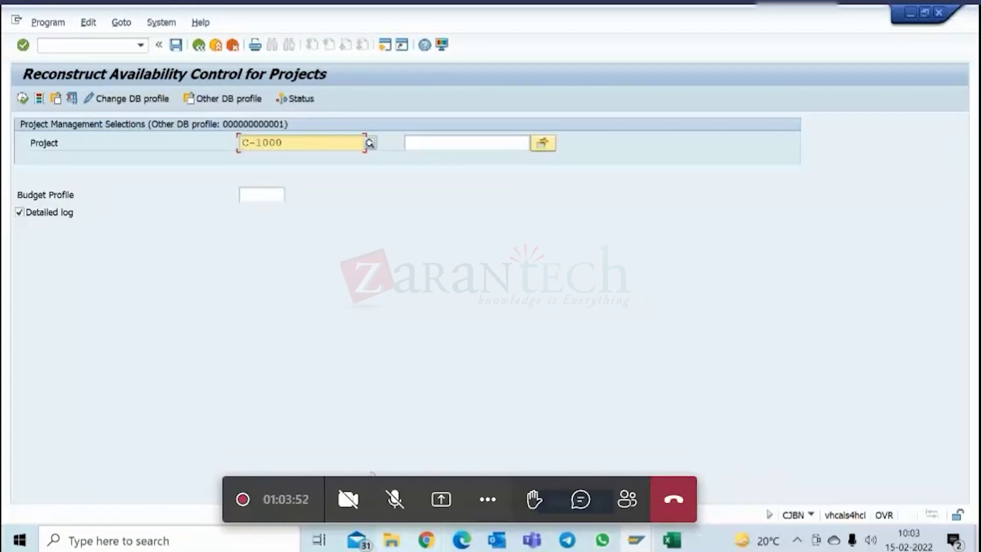
- Choose budget profile 000001 and run the availability control reconstruction for project C-1000
click(268, 197)
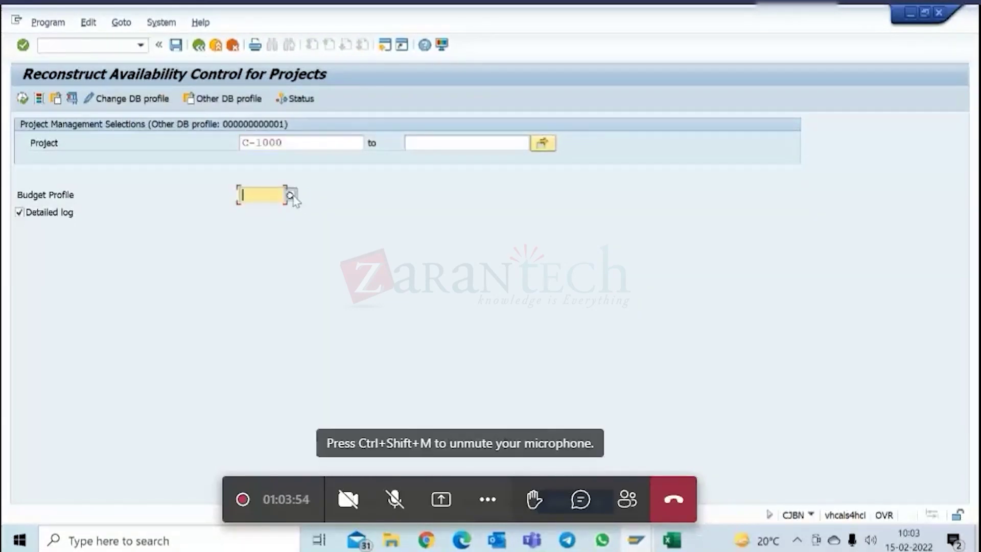
click(290, 196)
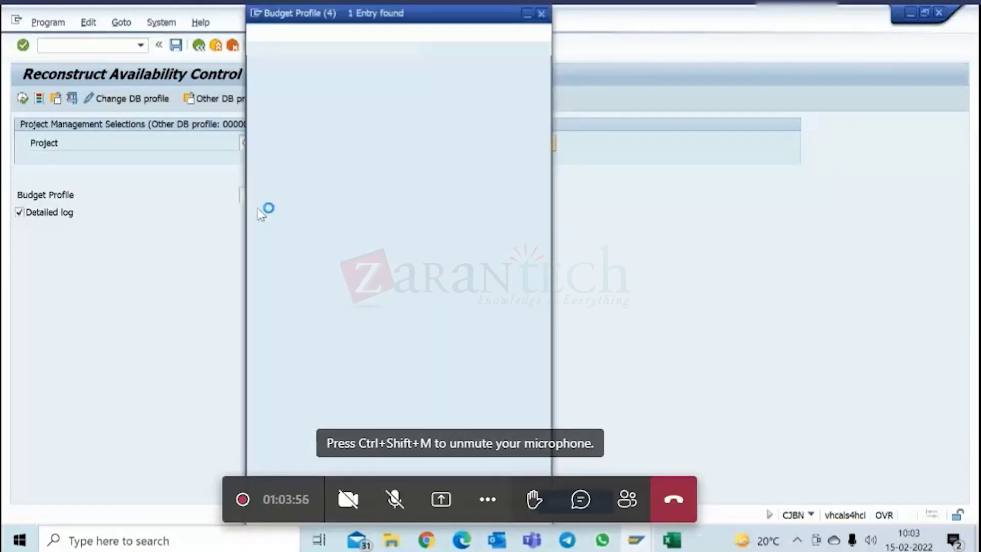
double_click(270, 96)
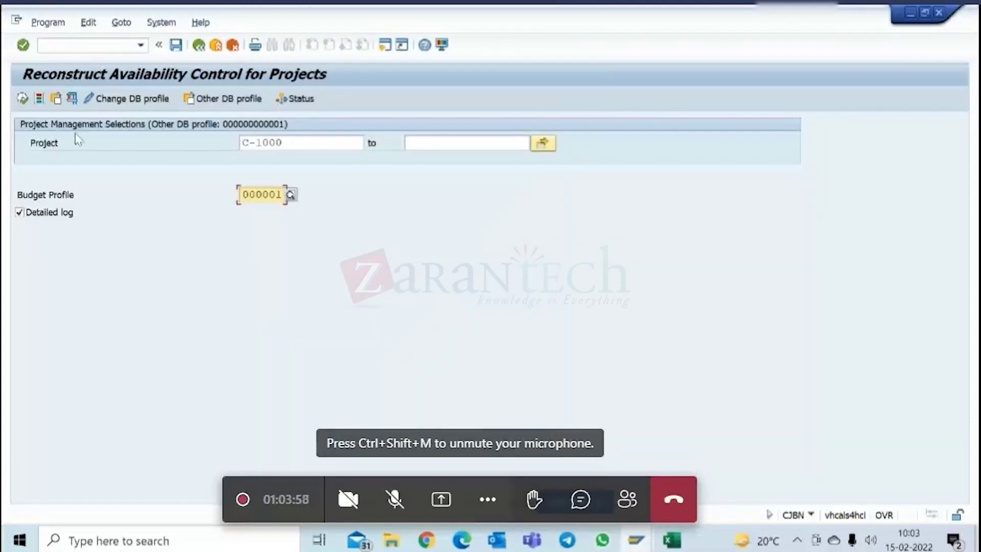
click(23, 99)
click(23, 99)
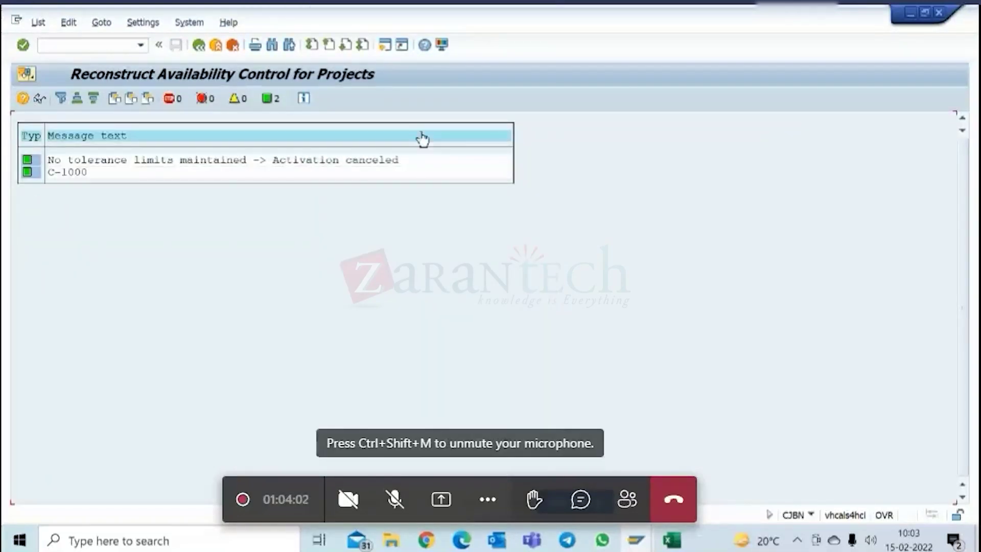
- Return to the implementation guide and select the Application for Budget Increase in Intranet activity
click(198, 47)
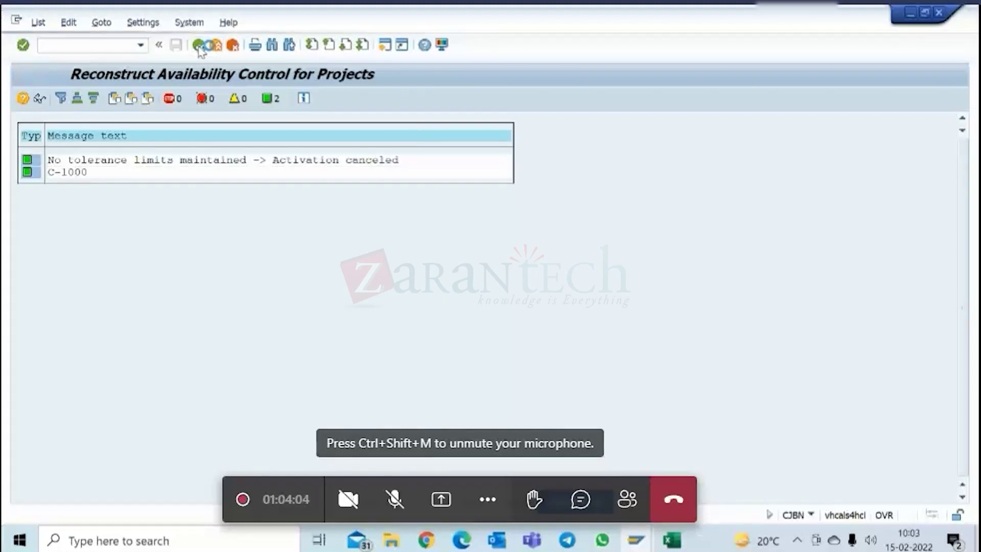
click(198, 47)
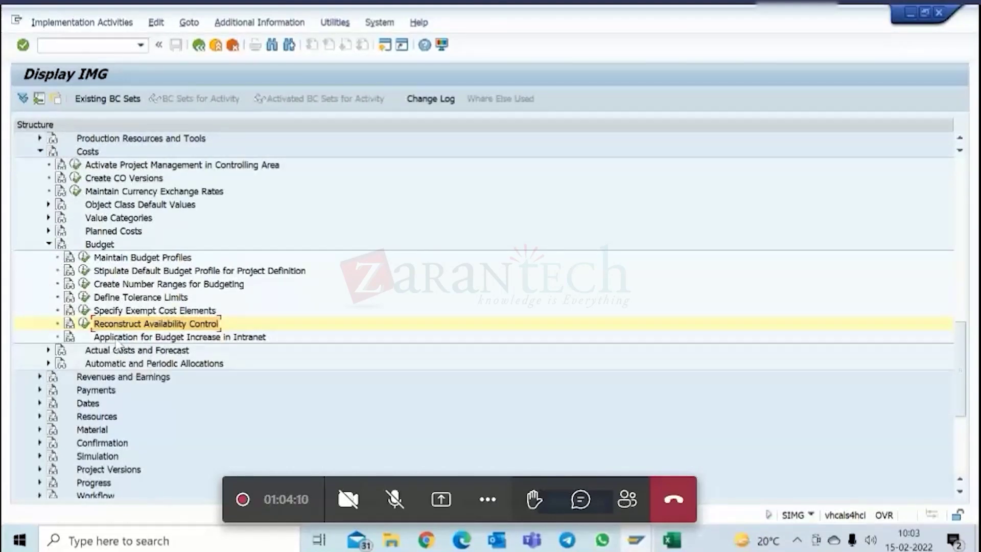
click(137, 340)
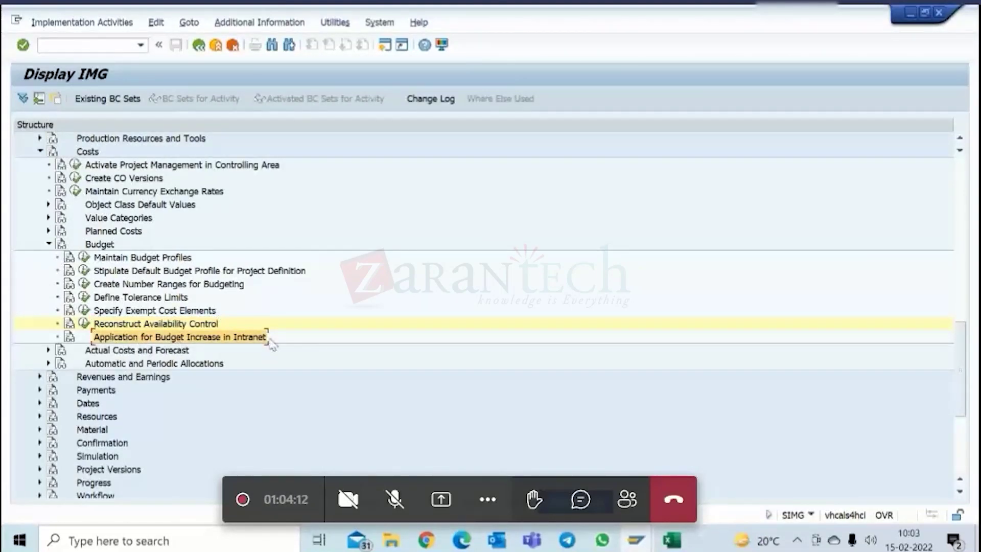
- Read the documentation for the Application for Budget Increase in Intranet activity and close it
click(71, 336)
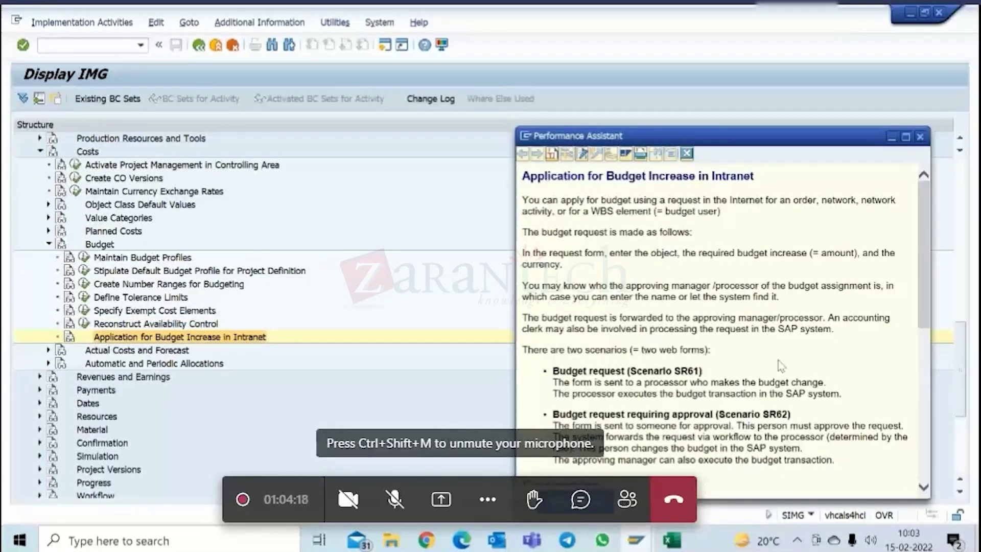
click(686, 153)
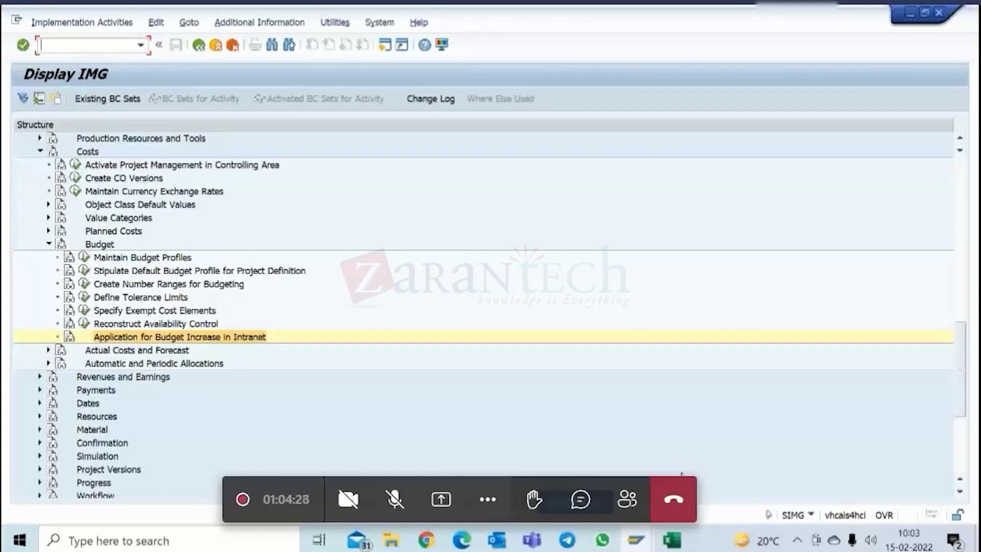
- Examine the 2022 budget release values of project C-1000 in the Change Release session with the Current budget column widened, and exit to SAP Easy Access
mouse_move(645, 539)
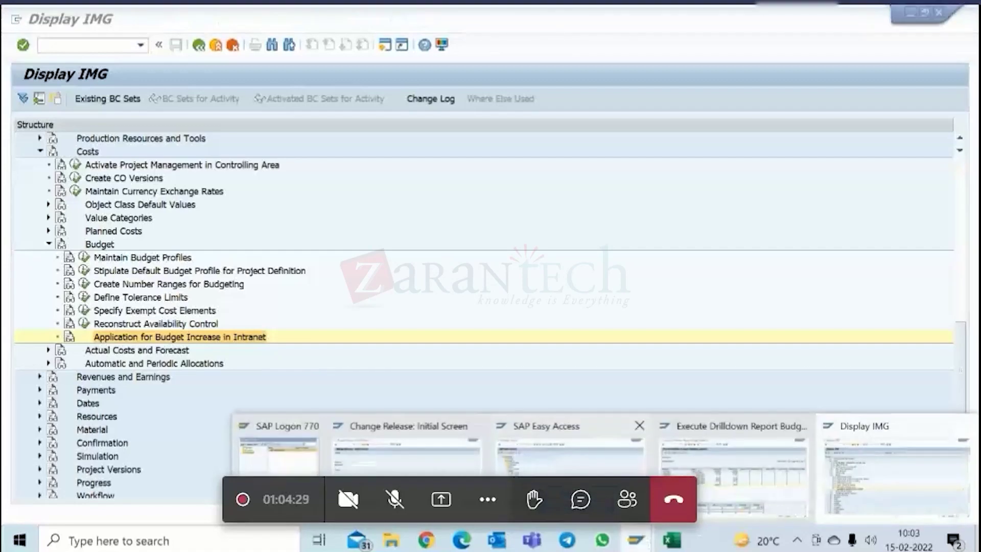
click(457, 468)
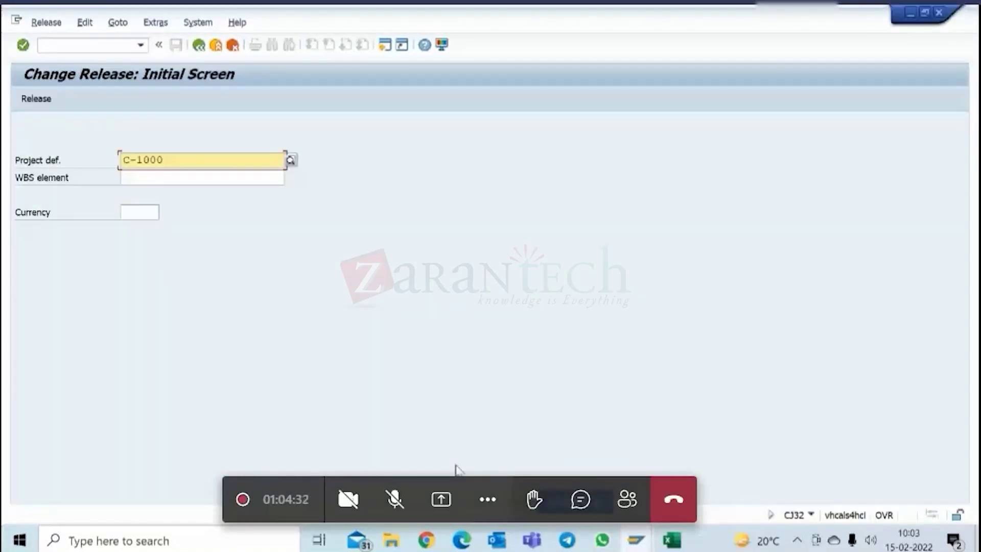
key(Return)
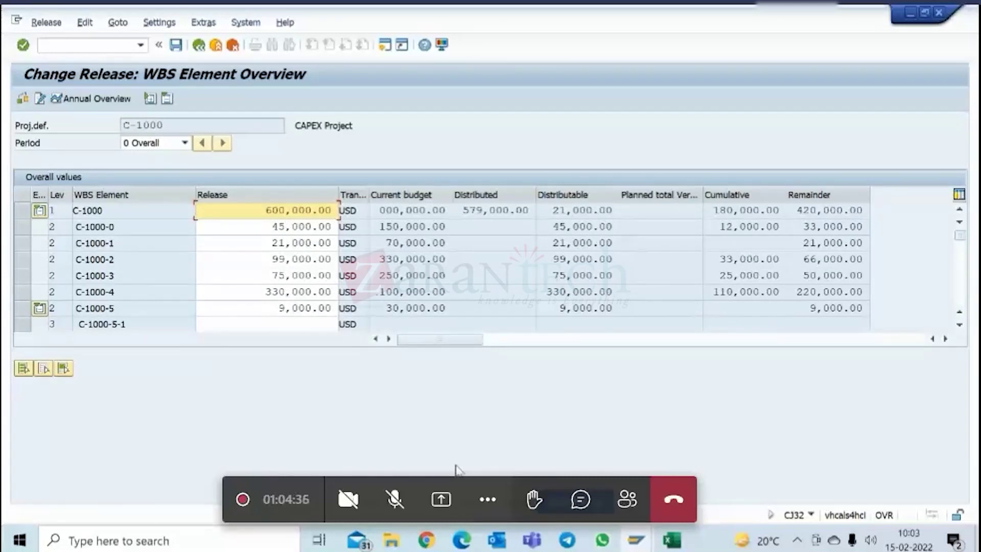
click(181, 143)
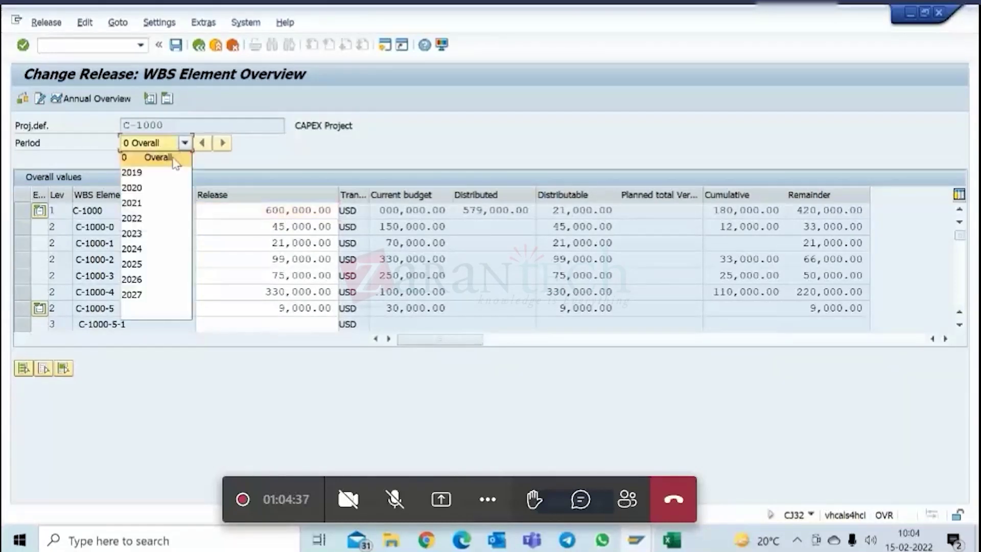
click(159, 220)
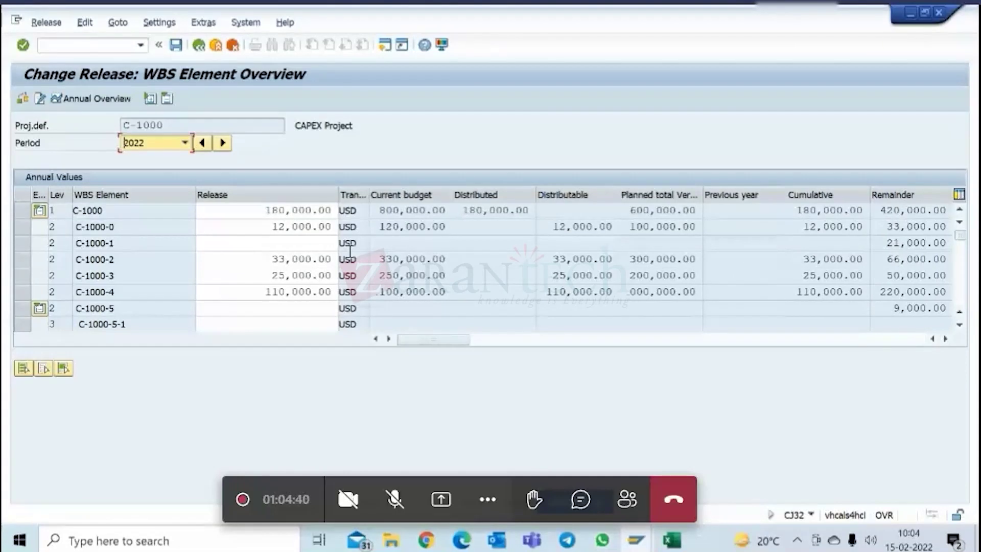
drag(450, 194, 486, 196)
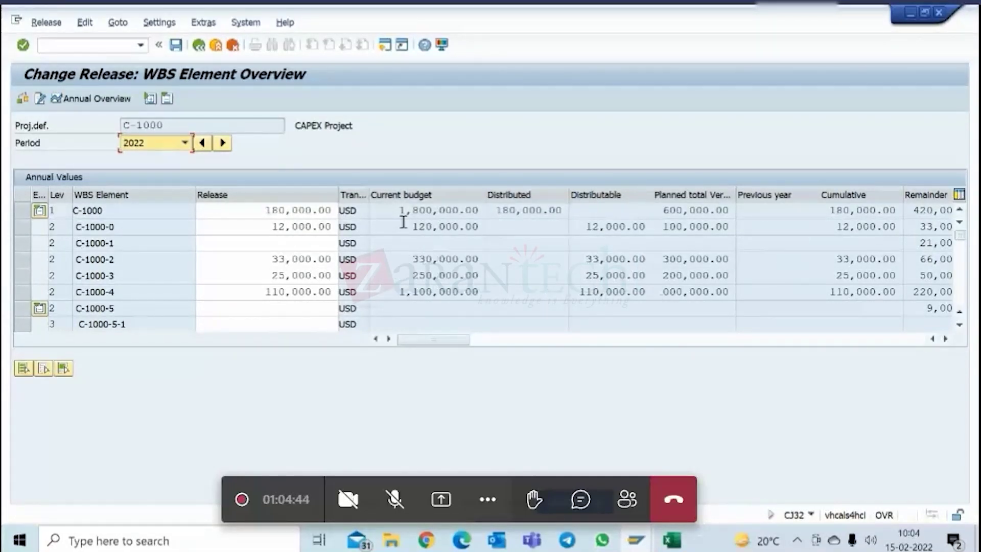
drag(409, 226, 489, 221)
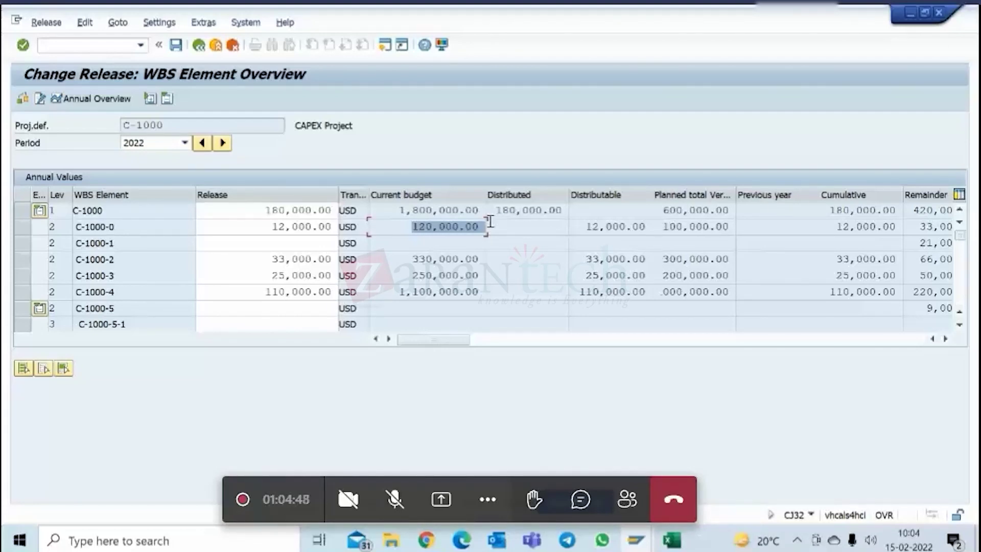
click(201, 49)
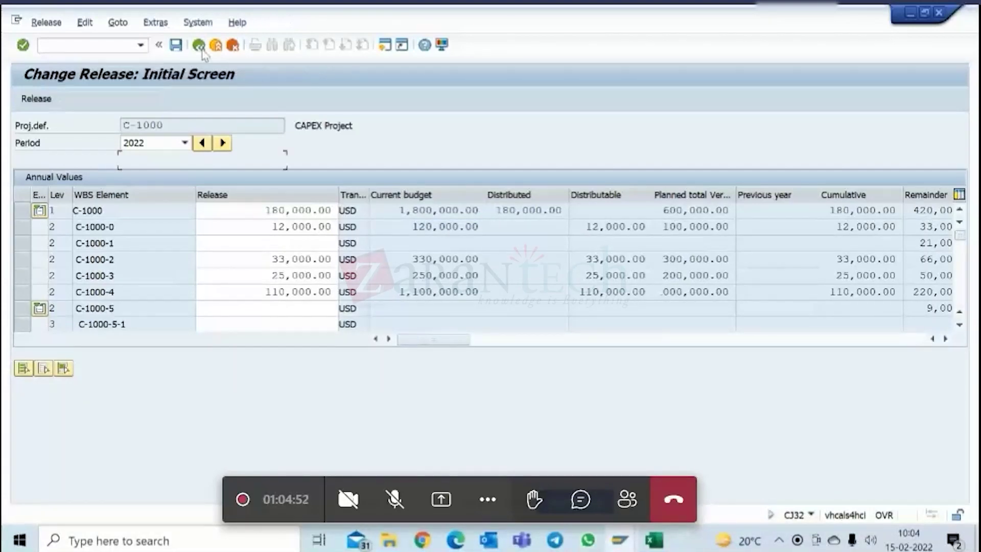
click(199, 45)
click(199, 45)
- Open the in-project budget supplement (CJ37) for project C-1000, showing period 2022 with a wider Current budget column
scroll(142, 398, down, 1)
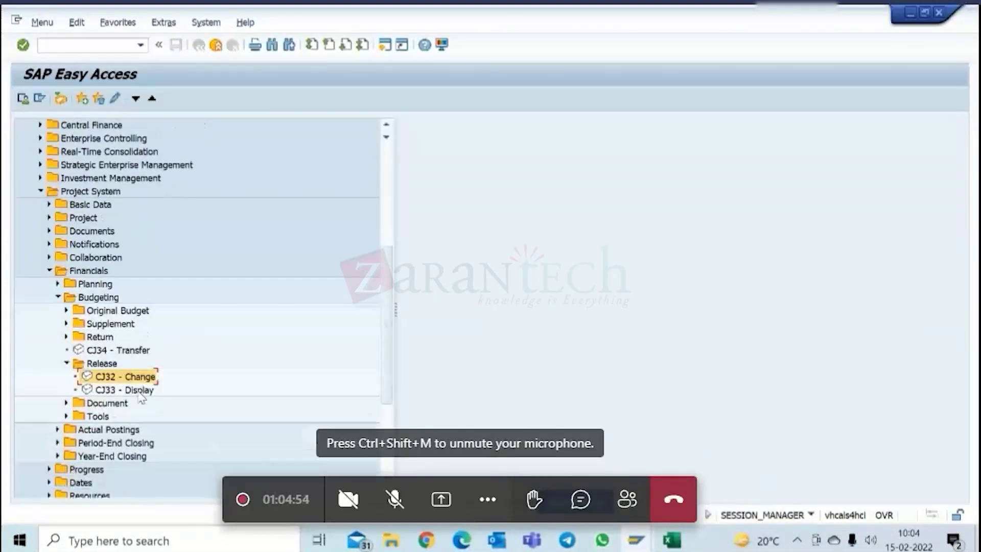
click(66, 323)
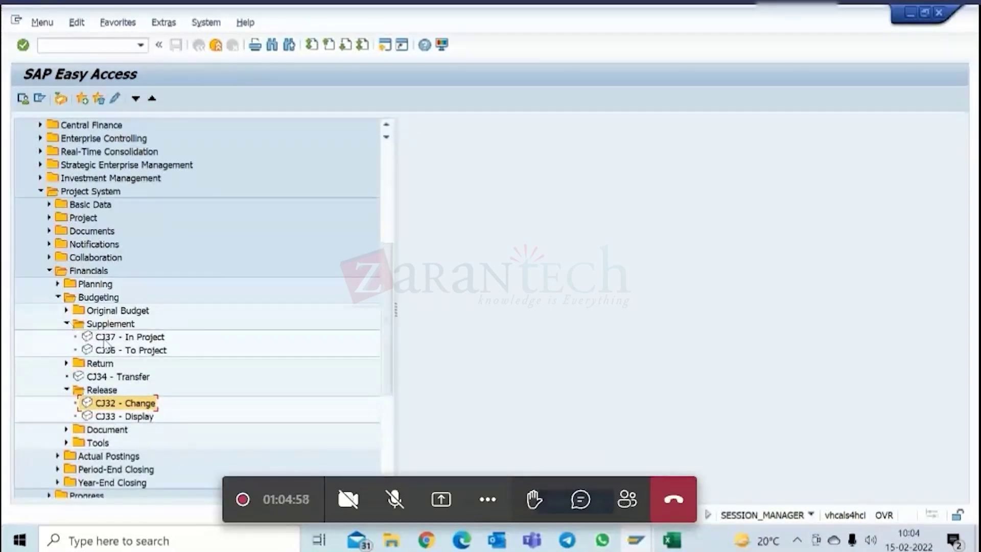
double_click(118, 339)
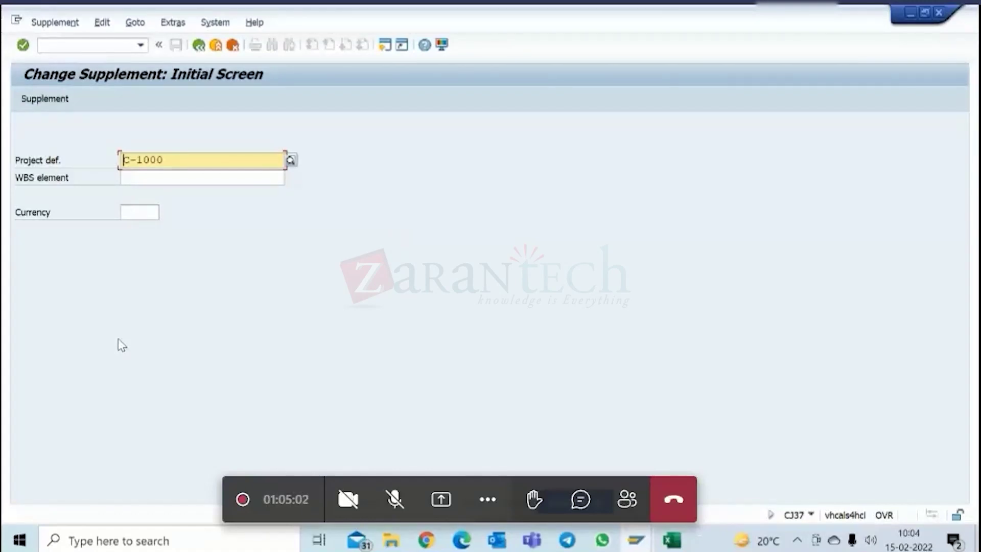
key(Return)
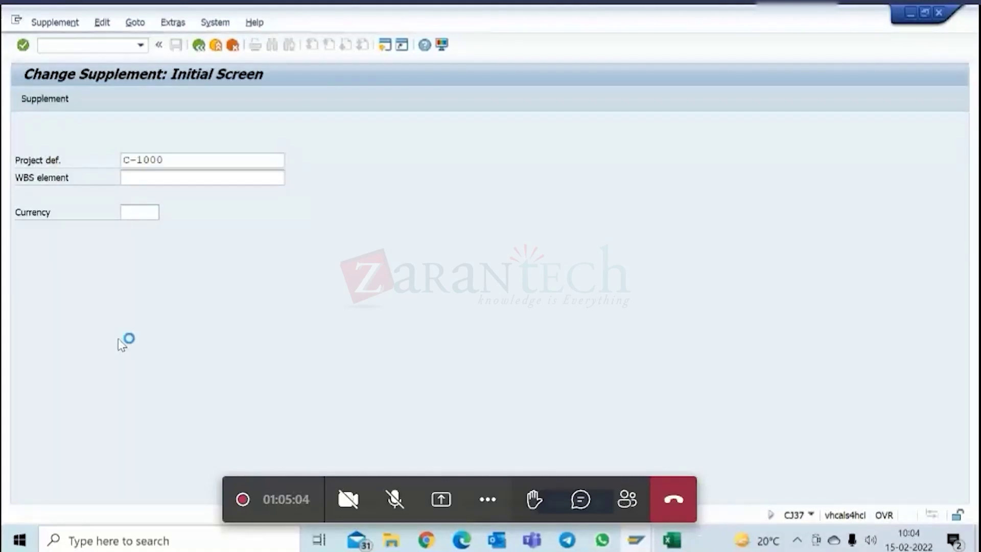
click(145, 146)
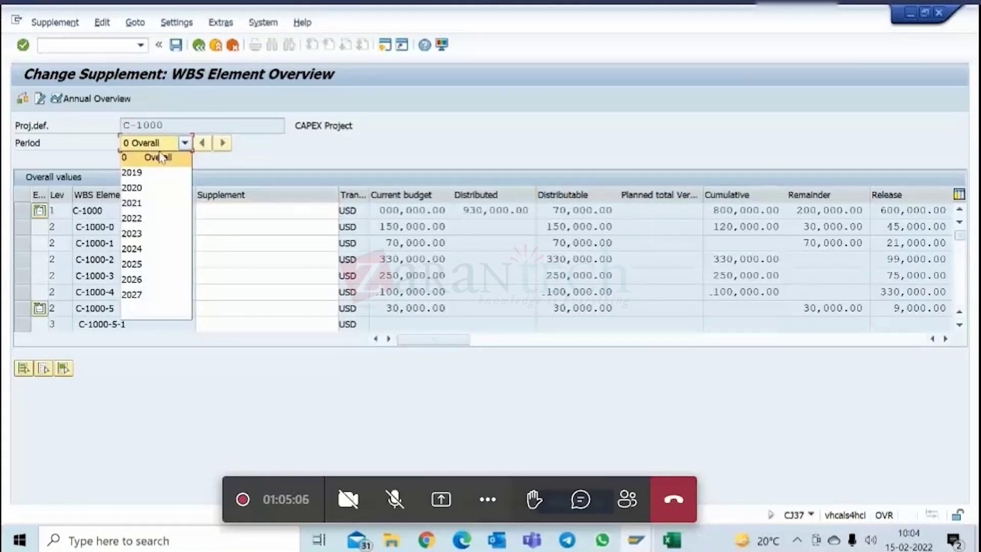
click(148, 220)
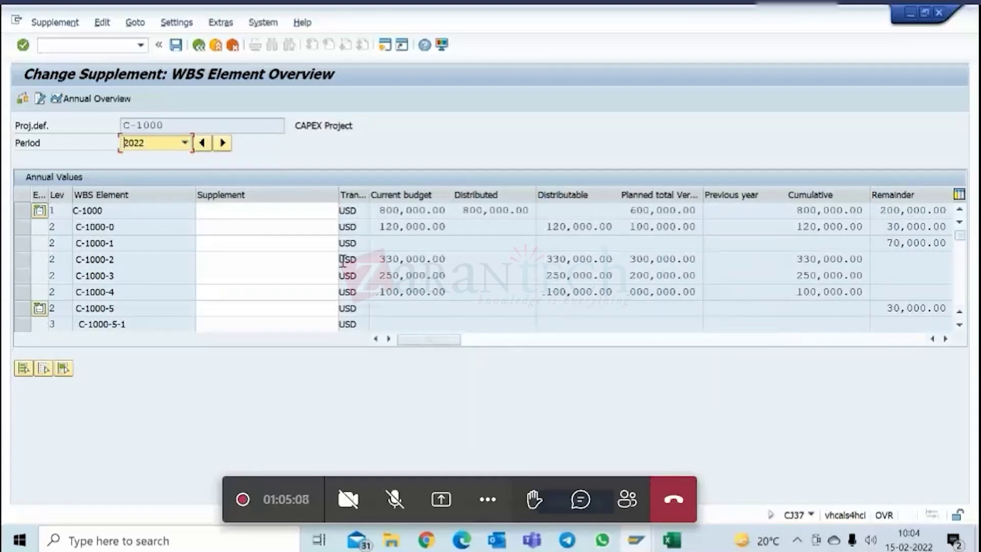
drag(449, 195, 506, 202)
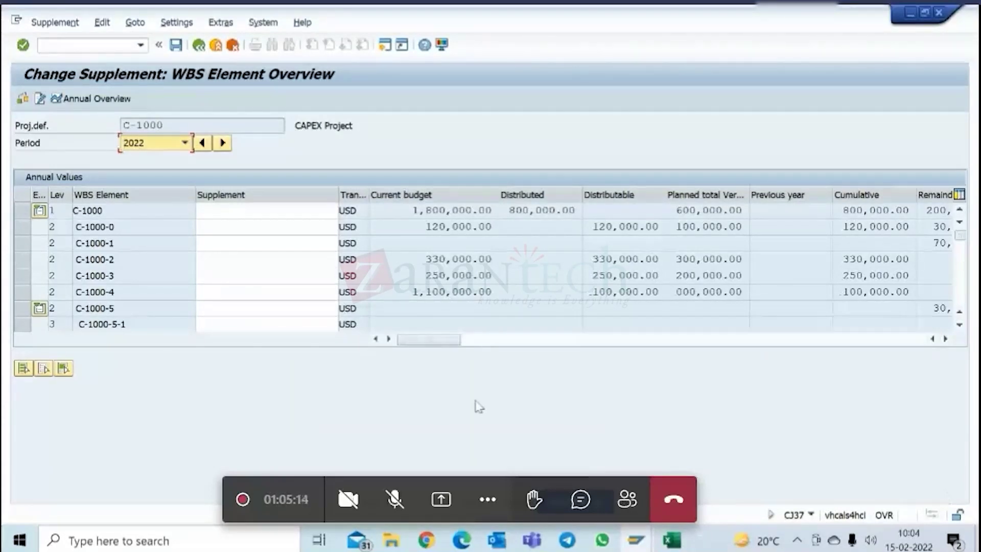
- Enter 2022 supplements of 30,000 USD for WBS element C-1000-0 and 50,000 USD for C-1000-3
click(262, 229)
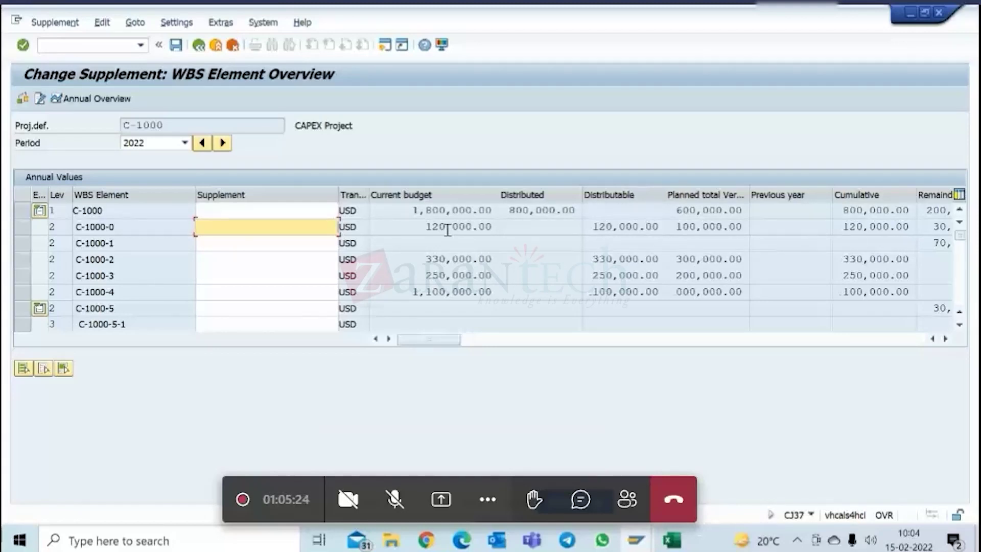
text(3000)
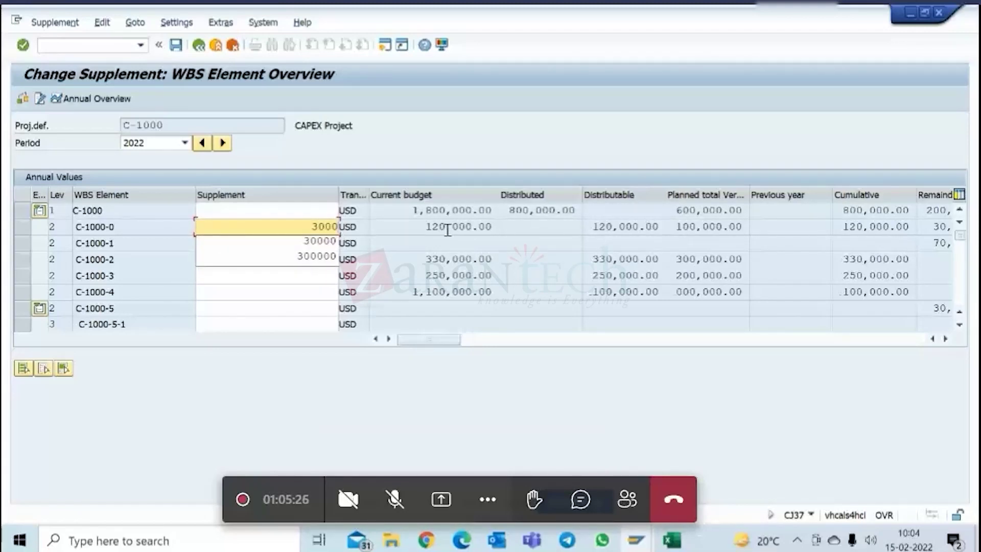
text(0)
click(447, 228)
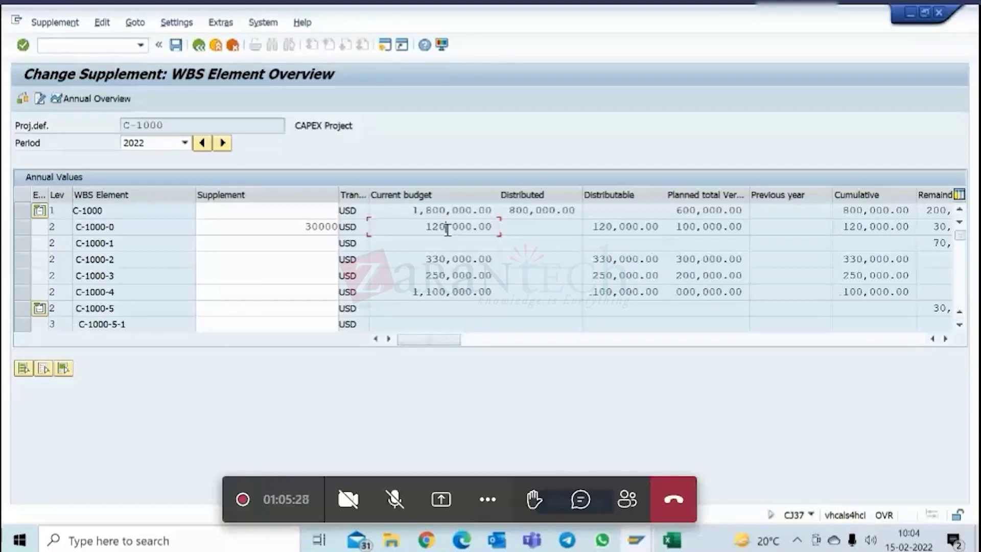
click(306, 277)
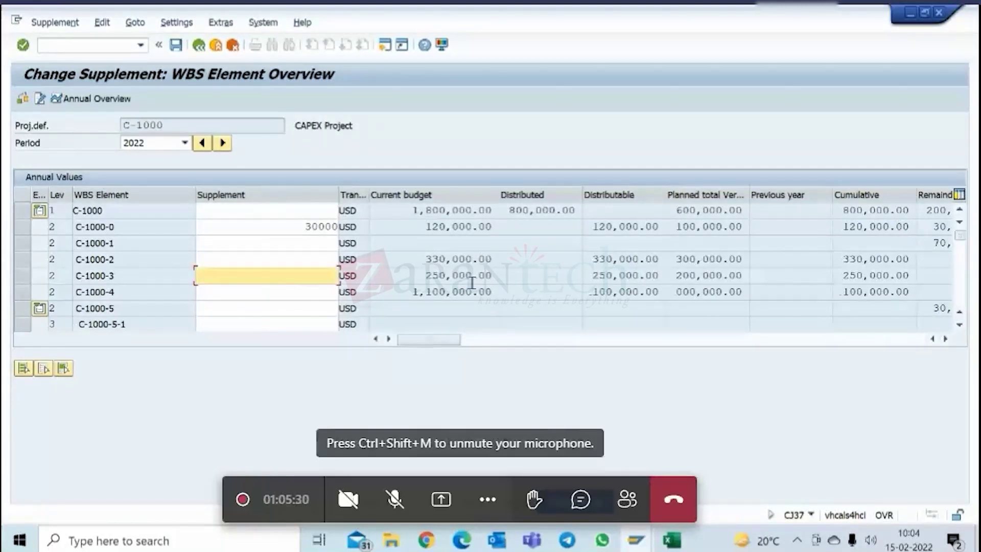
text(50000)
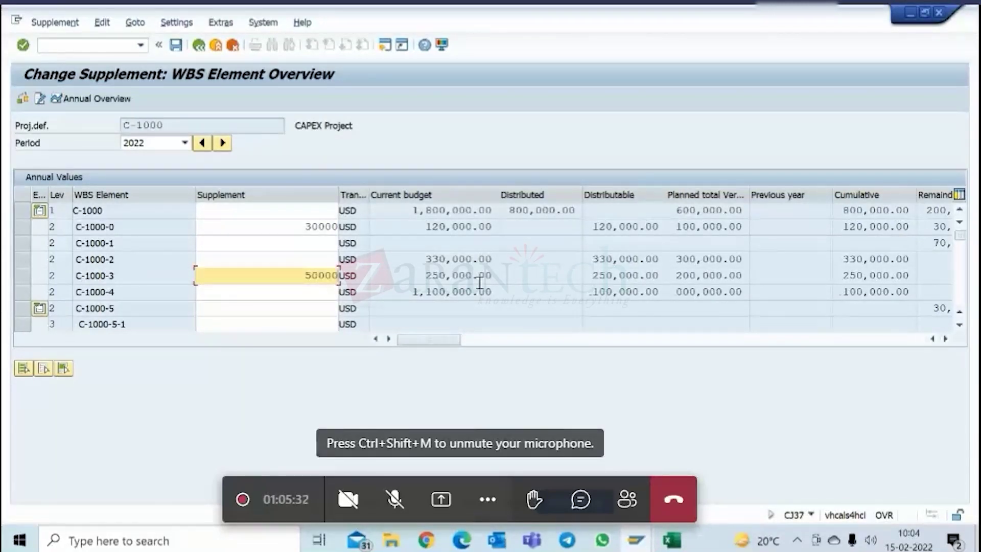
key(Return)
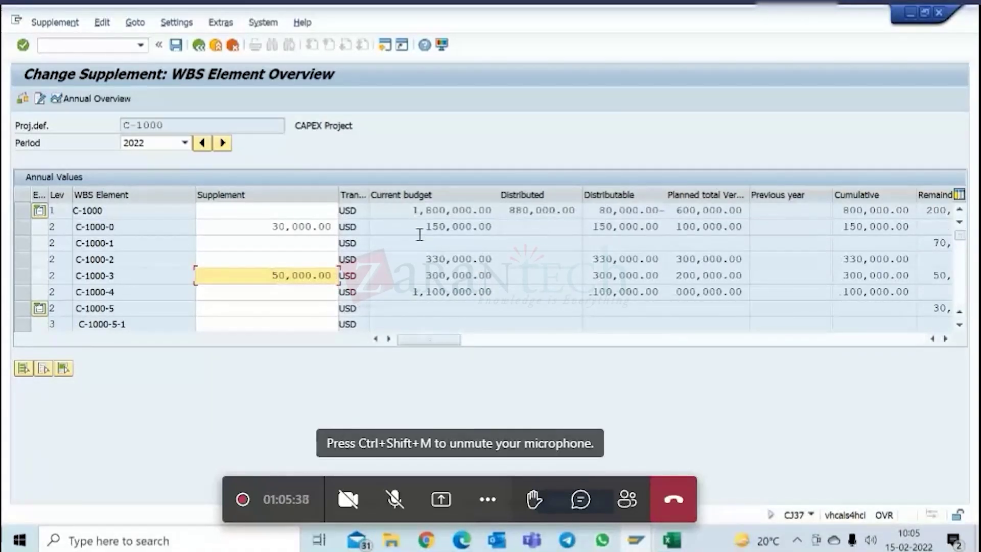
- Review the 2022 amounts of C-1000-0 and C-1000-3 and total up the supplements to the top-level WBS element C-1000
drag(427, 227, 495, 227)
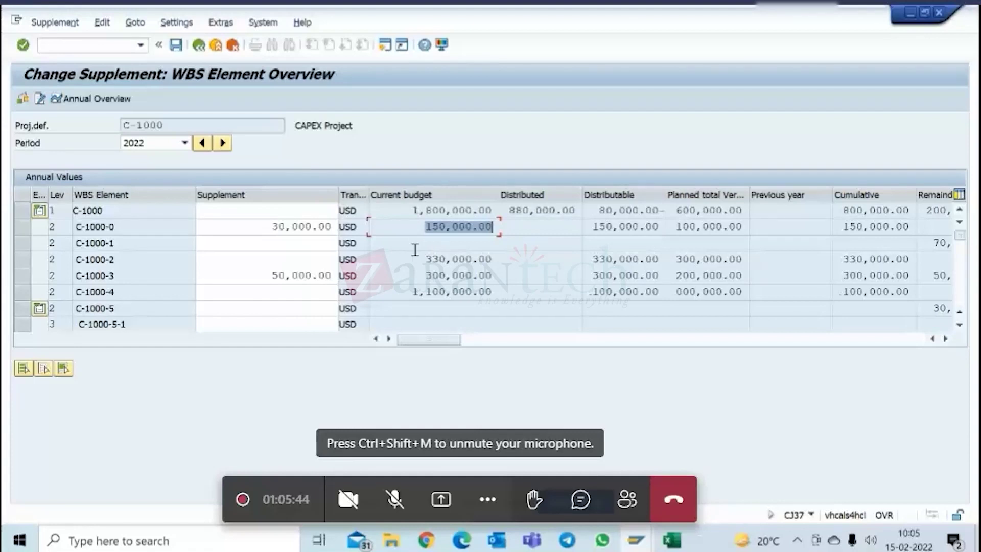
click(274, 227)
click(280, 274)
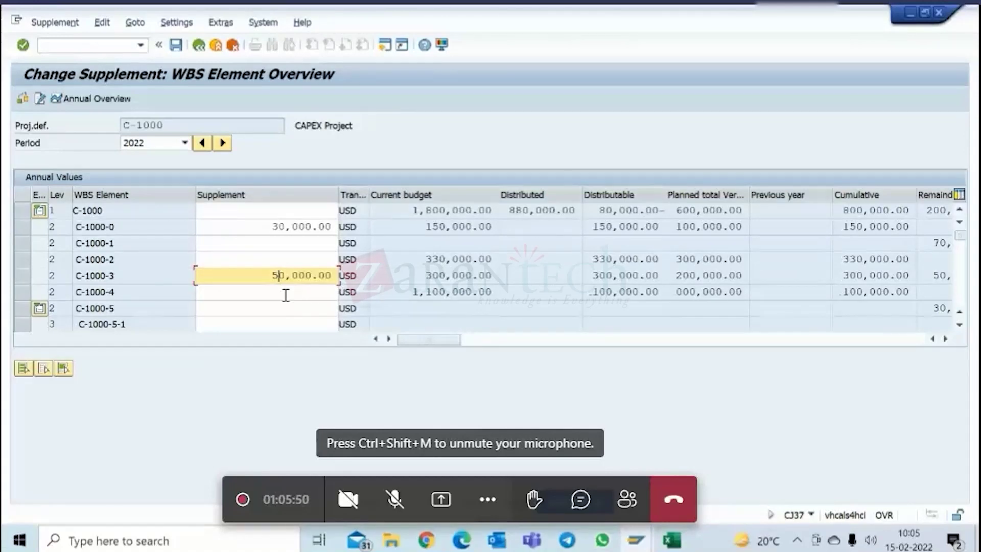
click(108, 29)
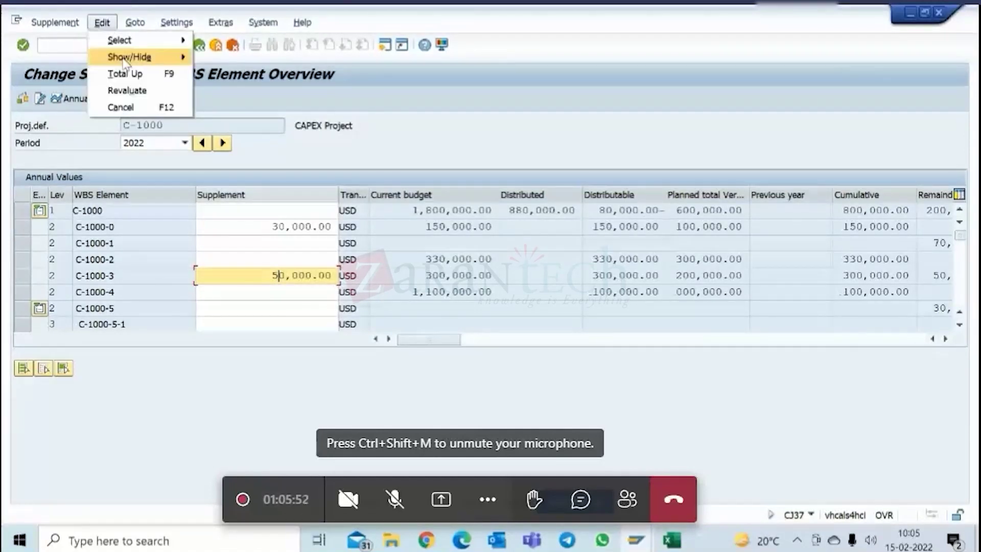
click(130, 72)
click(391, 352)
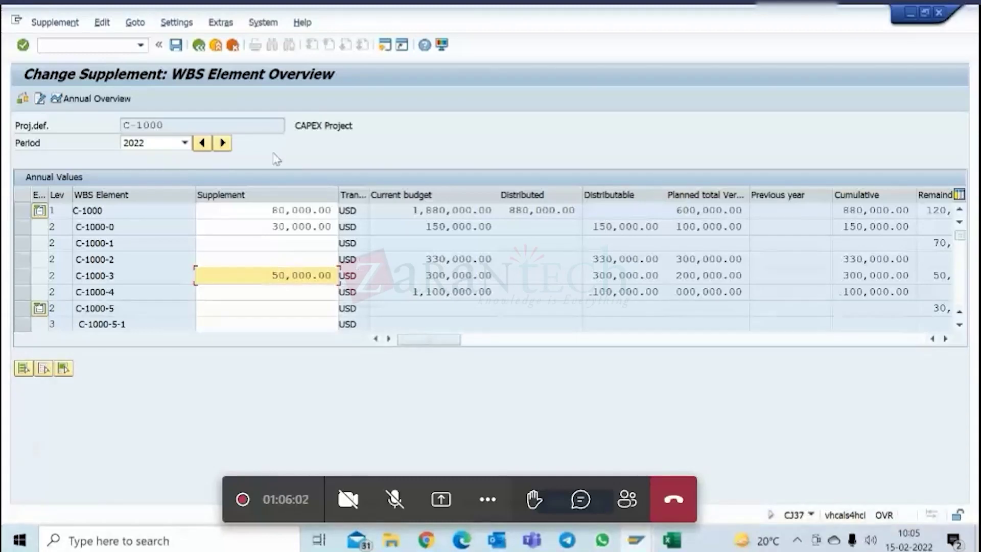
- Switch the supplement overview to the Overall period, run the budget check and close its message list
click(184, 143)
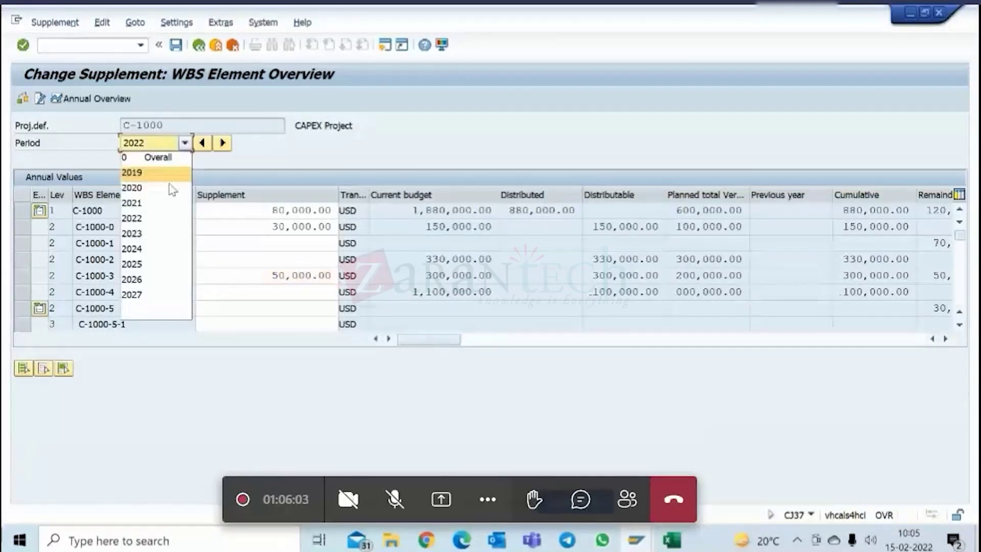
click(152, 159)
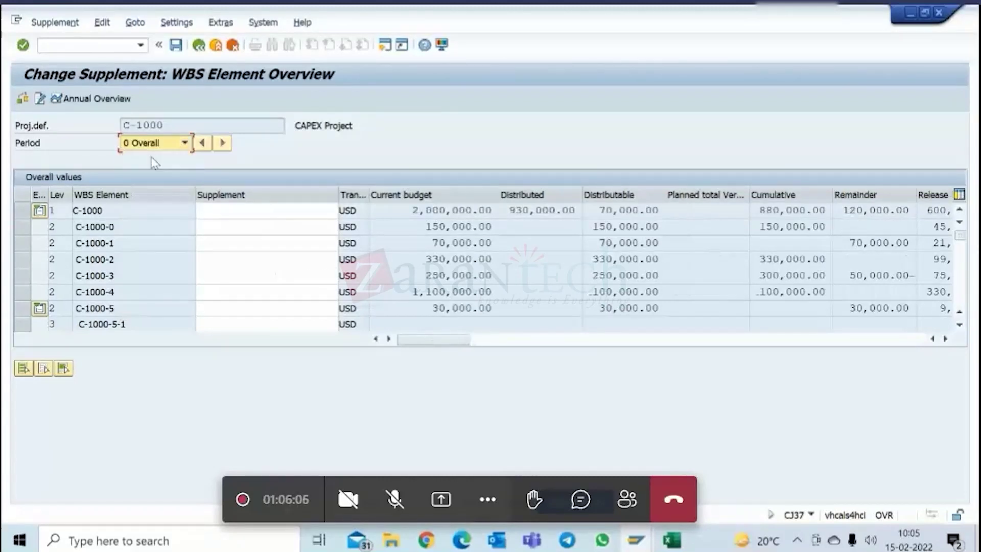
click(23, 98)
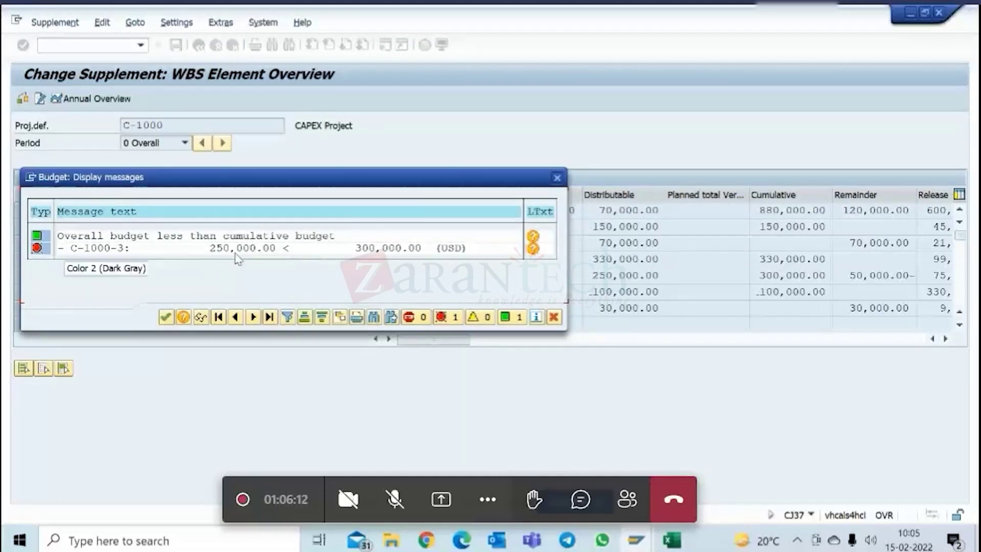
click(554, 316)
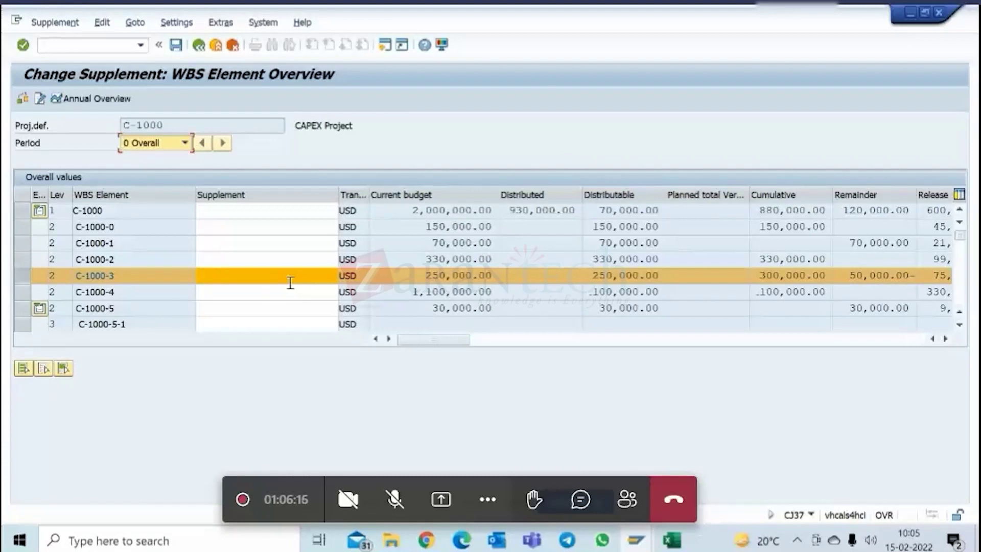
- Enter an overall supplement of 50,000 USD for WBS element C-1000-3 and check the budget again
click(290, 276)
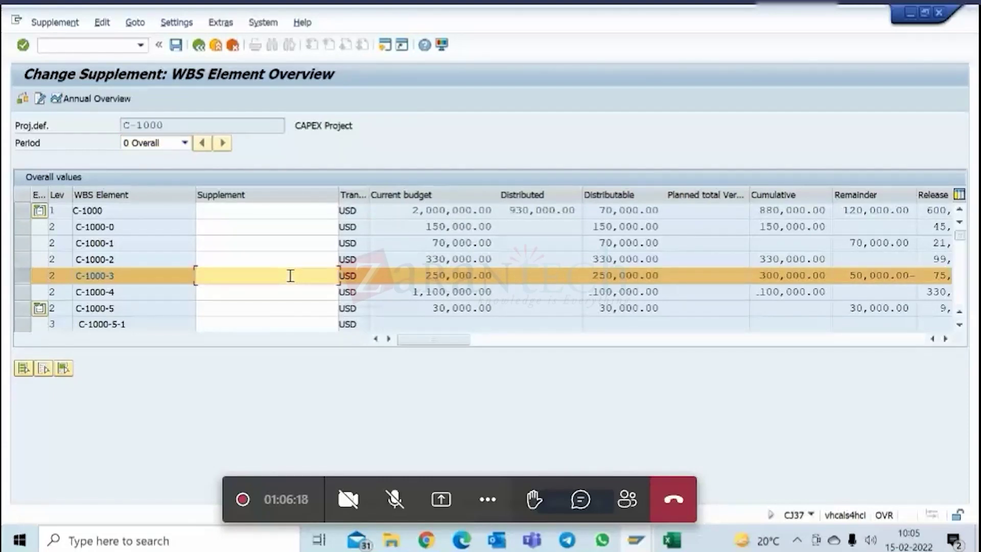
text(50000)
key(Return)
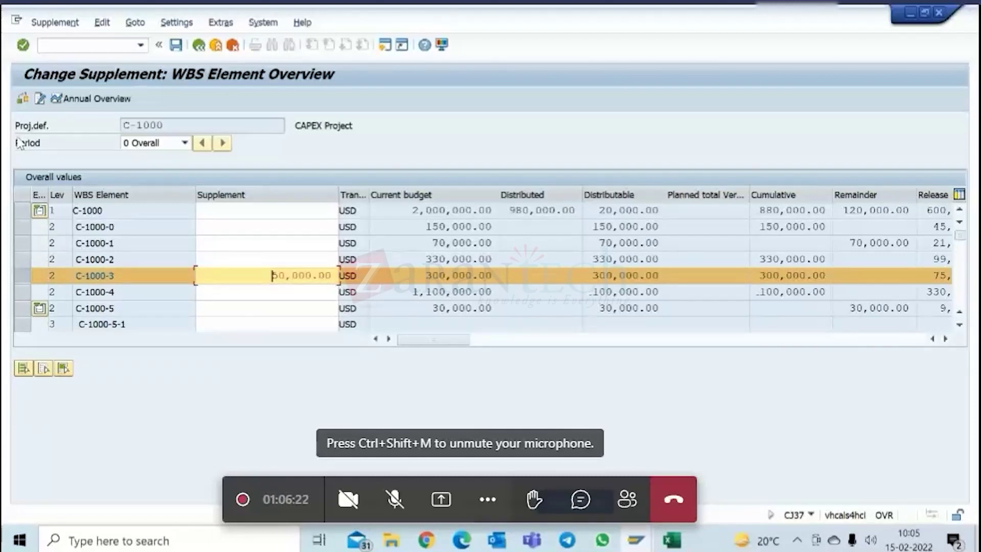
click(23, 100)
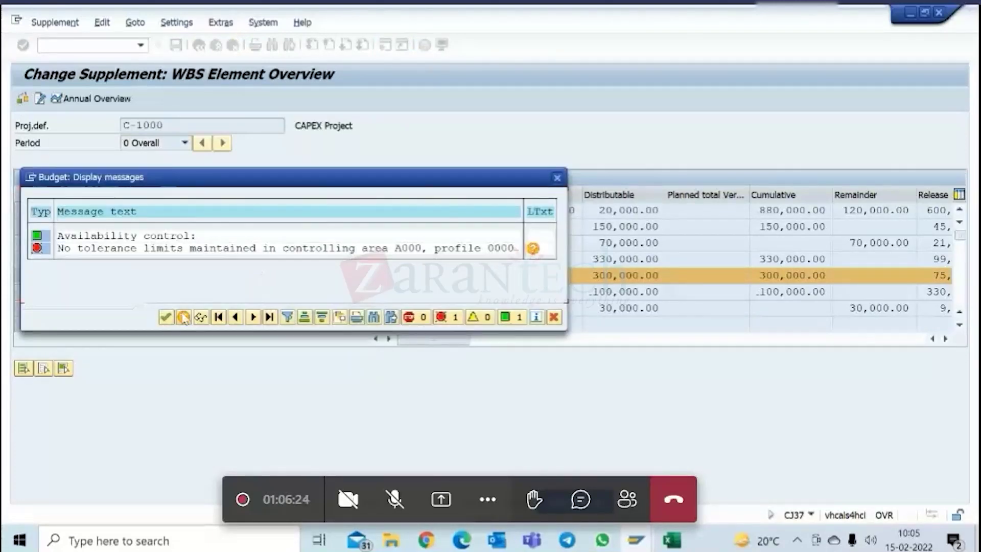
click(165, 317)
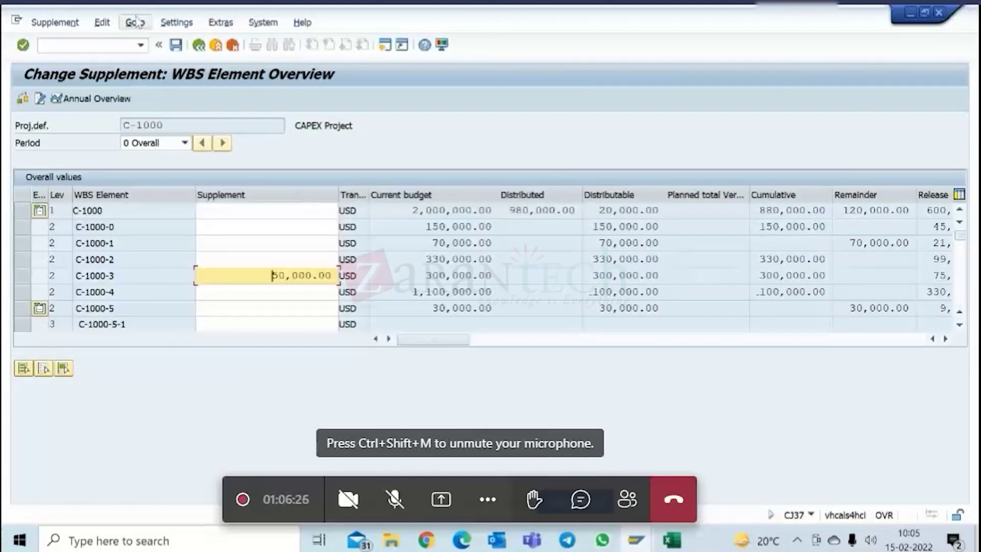
- Total up the overall supplements to the top-level WBS element C-1000
click(102, 23)
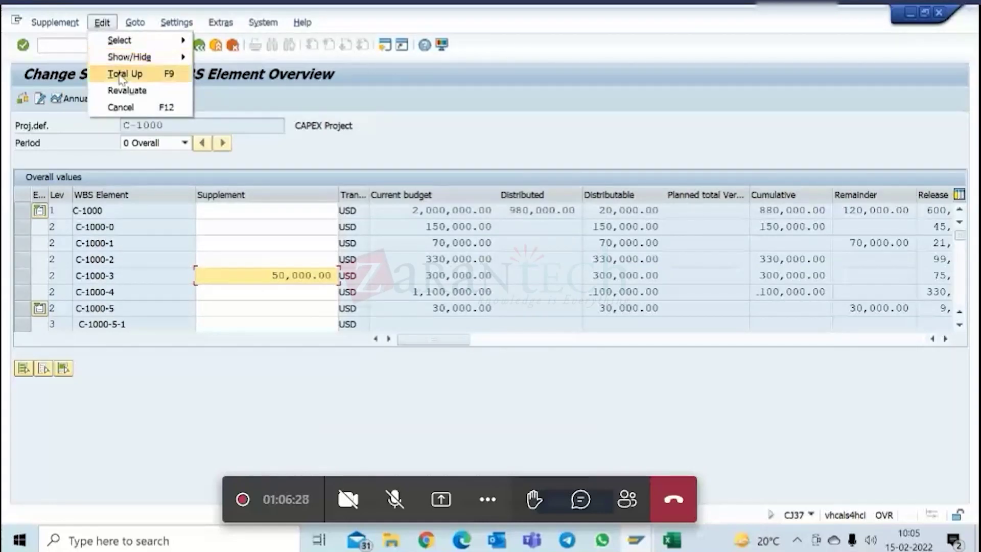
click(129, 72)
key(Return)
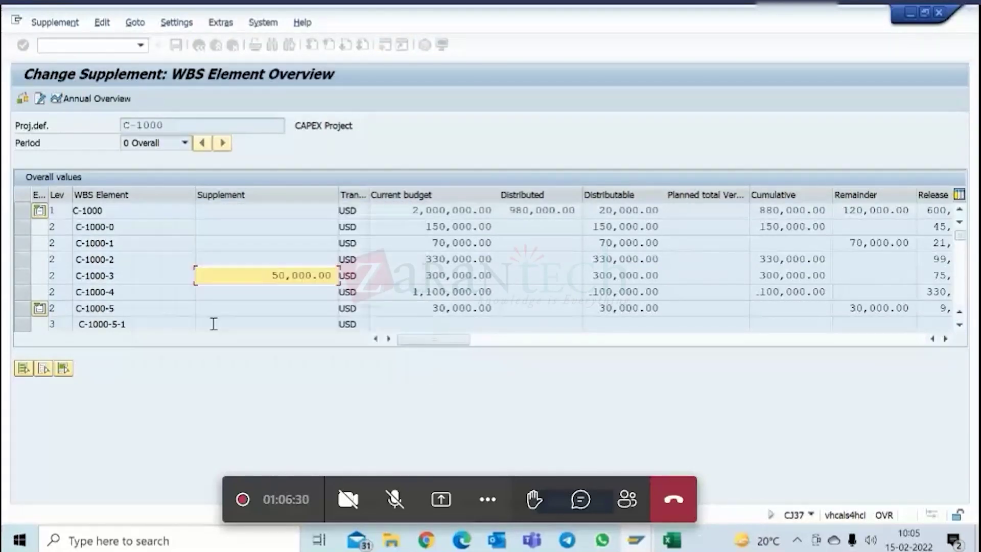
- Run the budget check on the overall supplements and try to save them, closing the message list each time
click(22, 98)
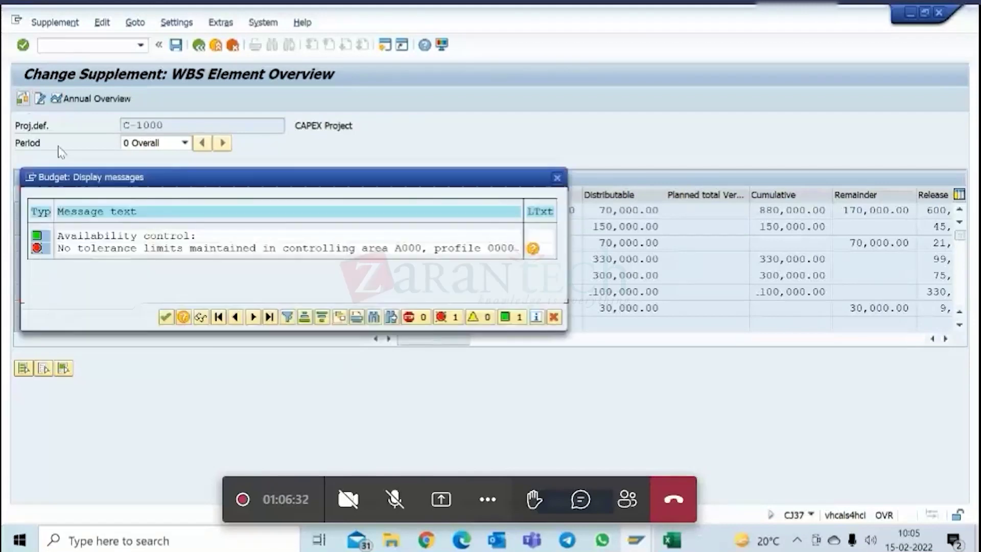
click(165, 318)
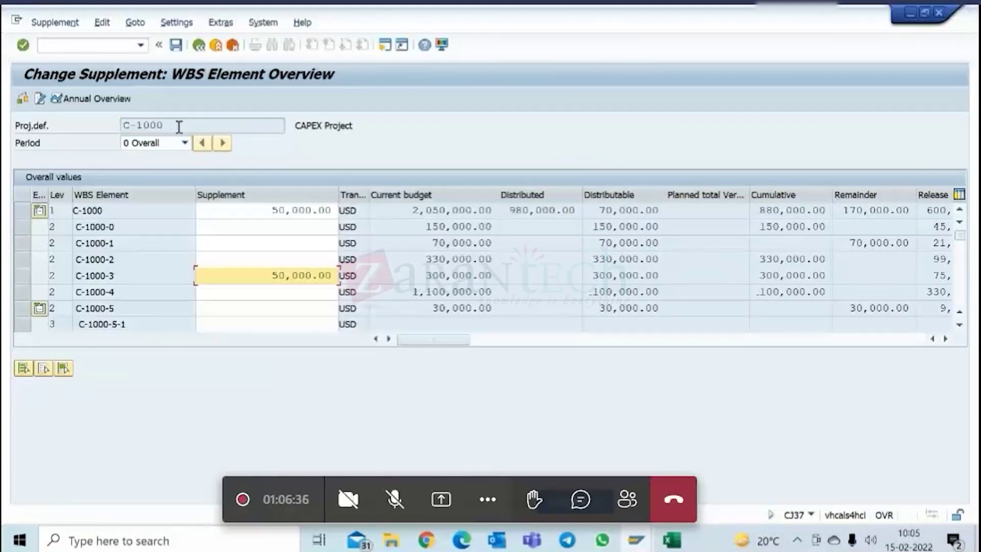
click(176, 46)
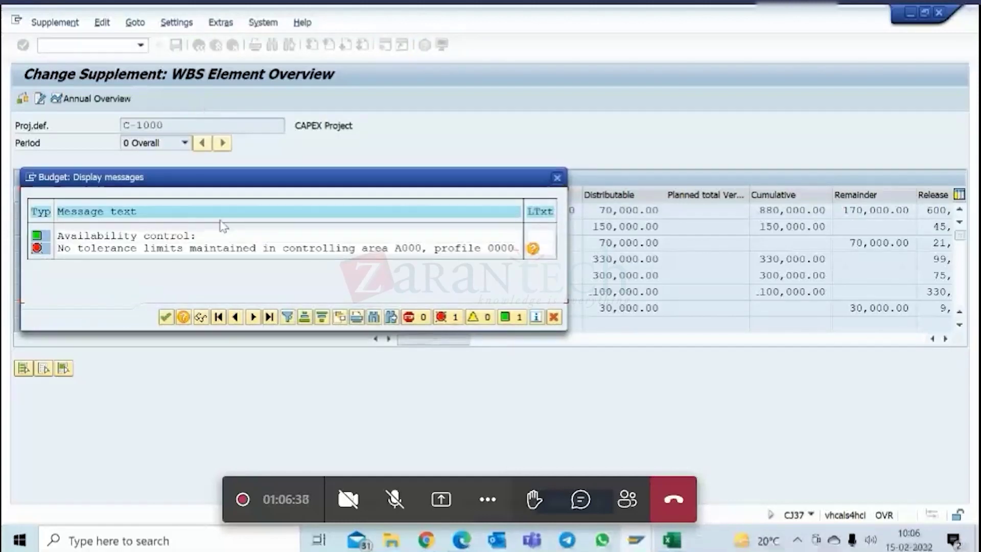
click(164, 318)
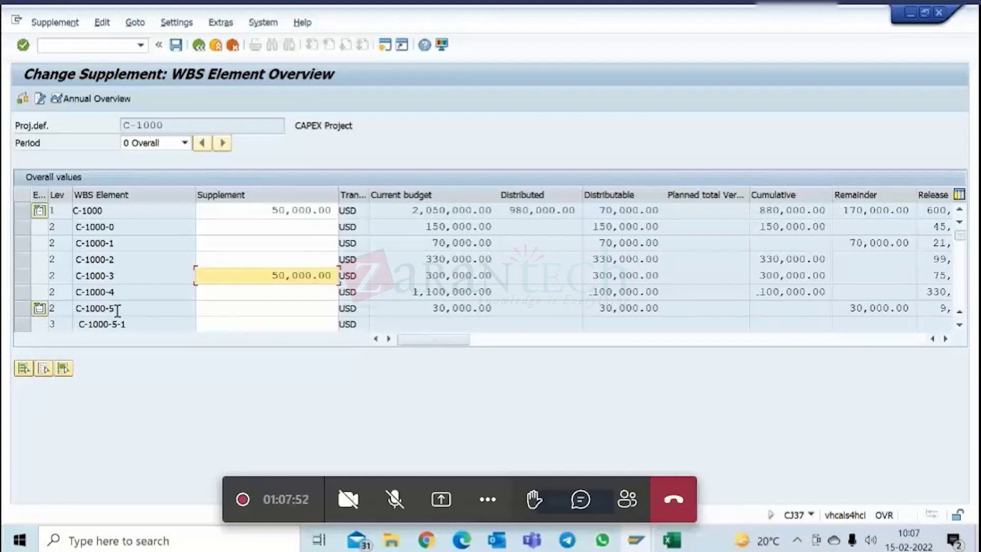
- Switch the supplement overview to period 2022 and remove the supplement of WBS element C-1000-0
click(184, 143)
click(132, 218)
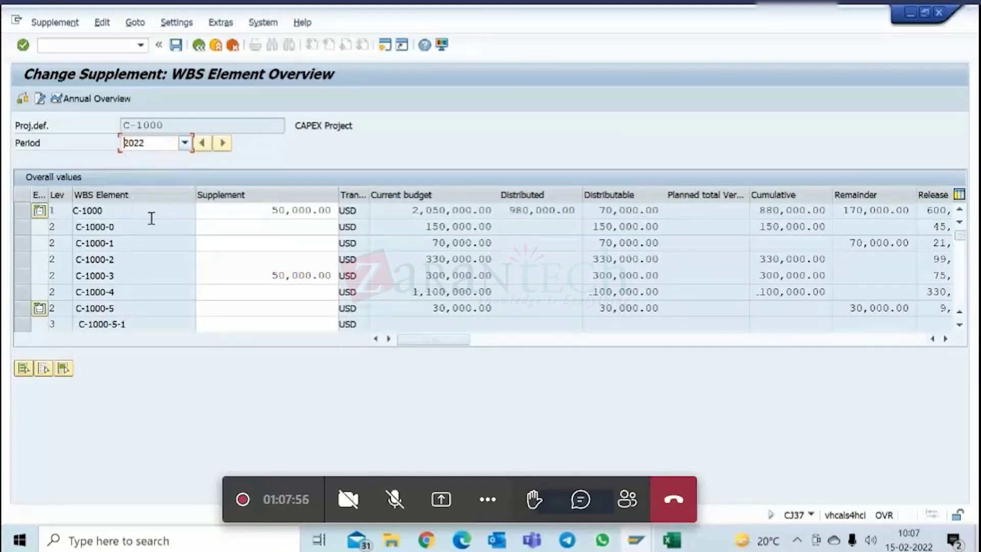
click(17, 276)
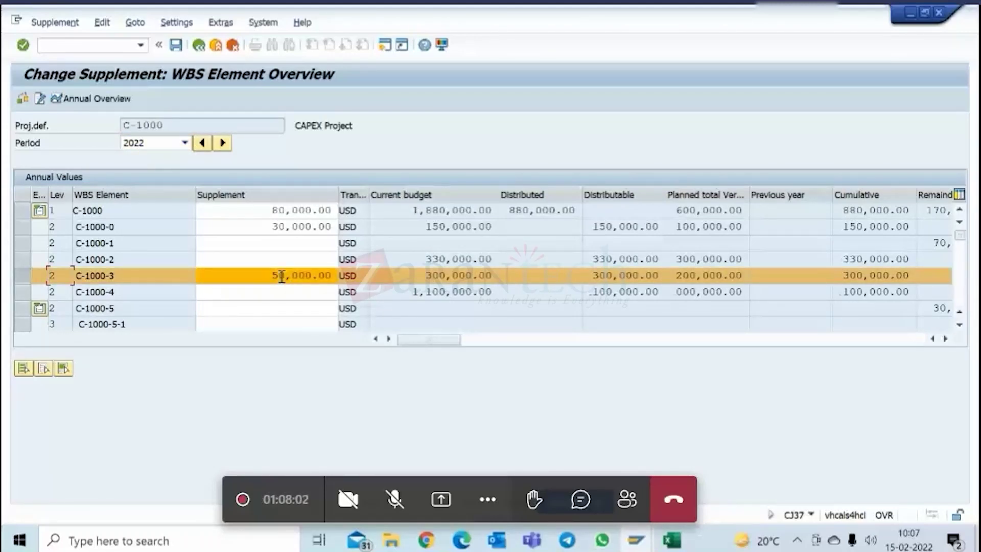
drag(268, 226, 381, 223)
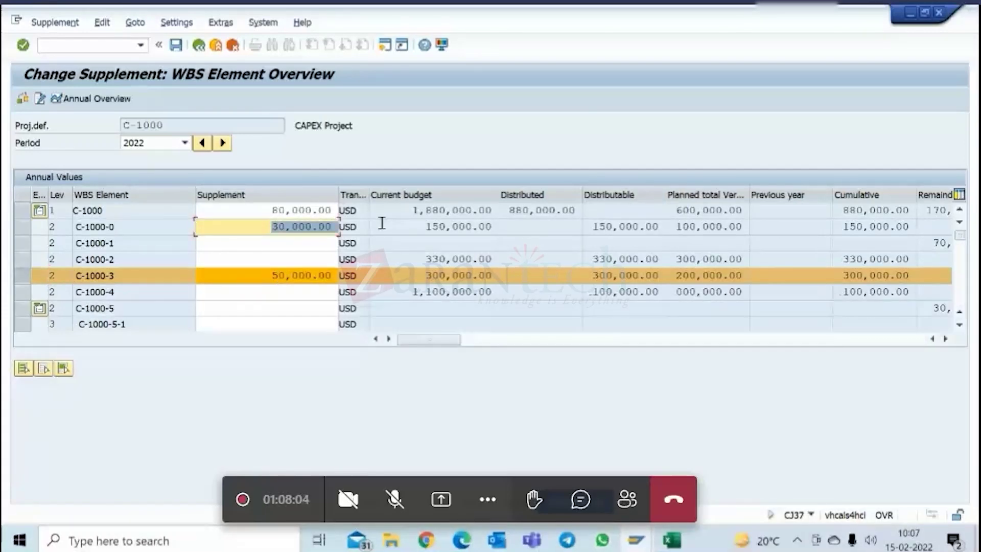
key(Delete)
key(Return)
- Total up the annual supplement values from 2019 to 2027 to the top-level WBS element C-1000
click(101, 23)
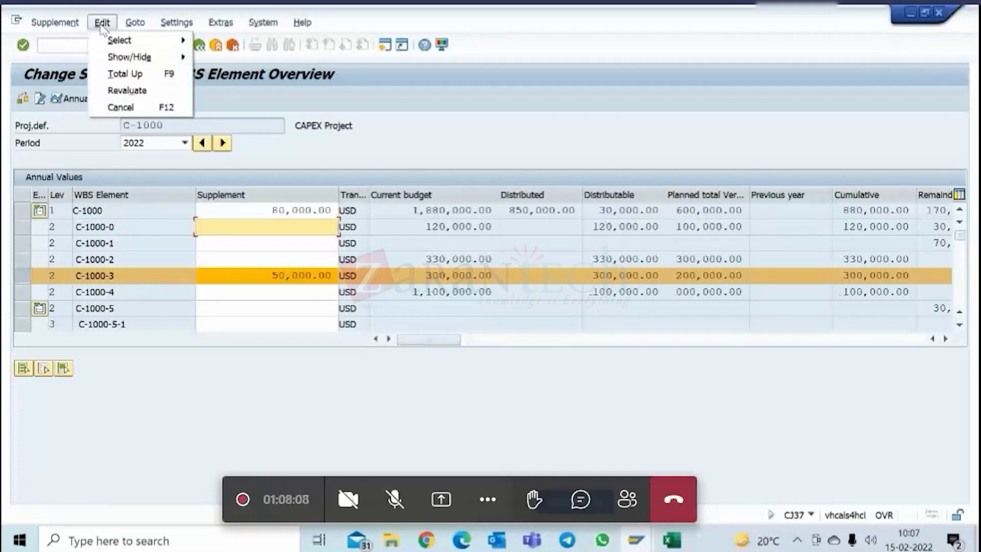
click(133, 73)
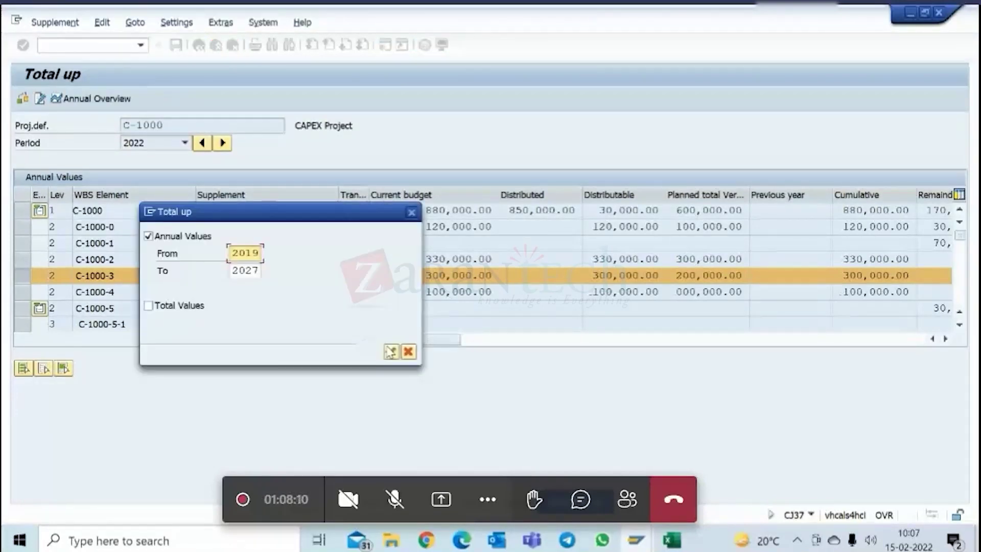
click(390, 351)
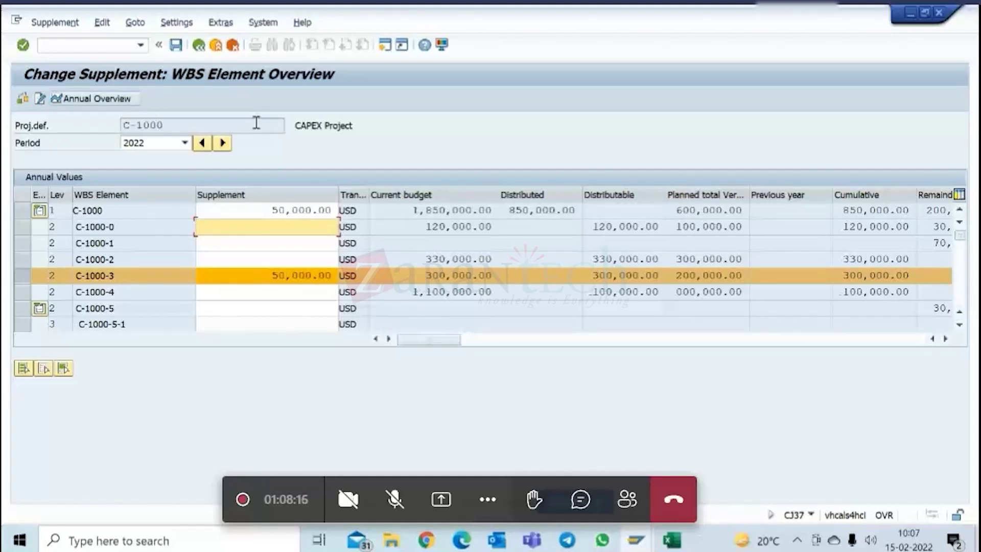
- Widen the Distributed column and total up the annual supplement values once more
double_click(275, 276)
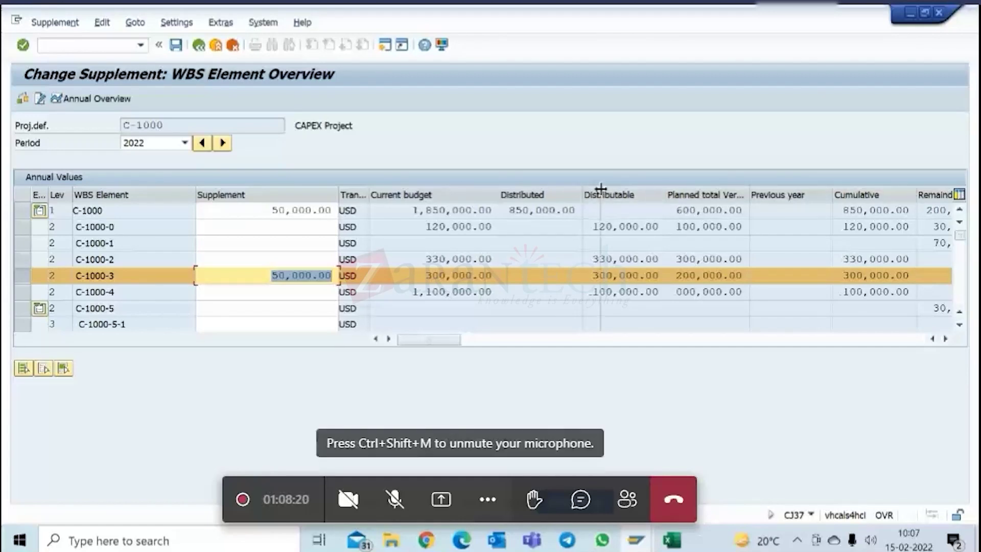
drag(600, 189, 597, 189)
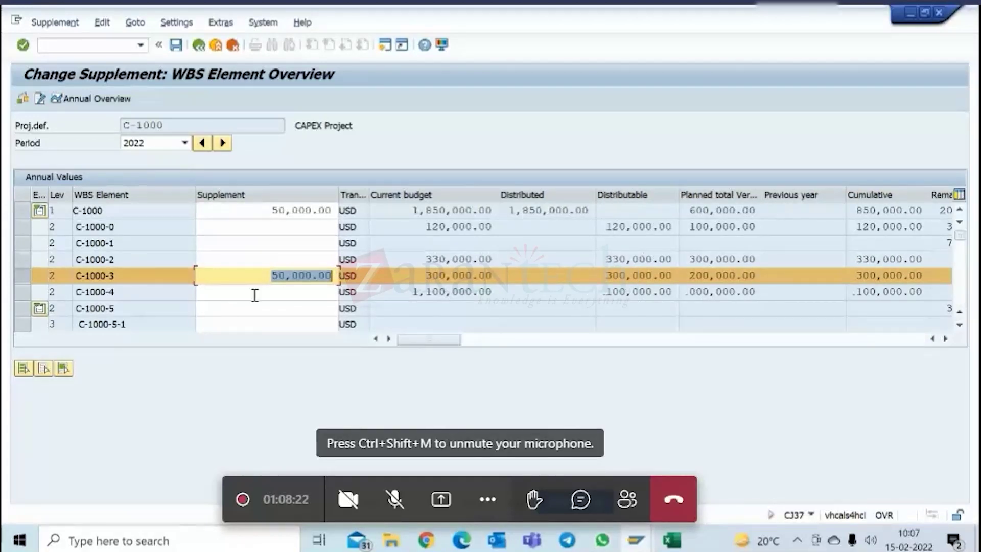
click(102, 22)
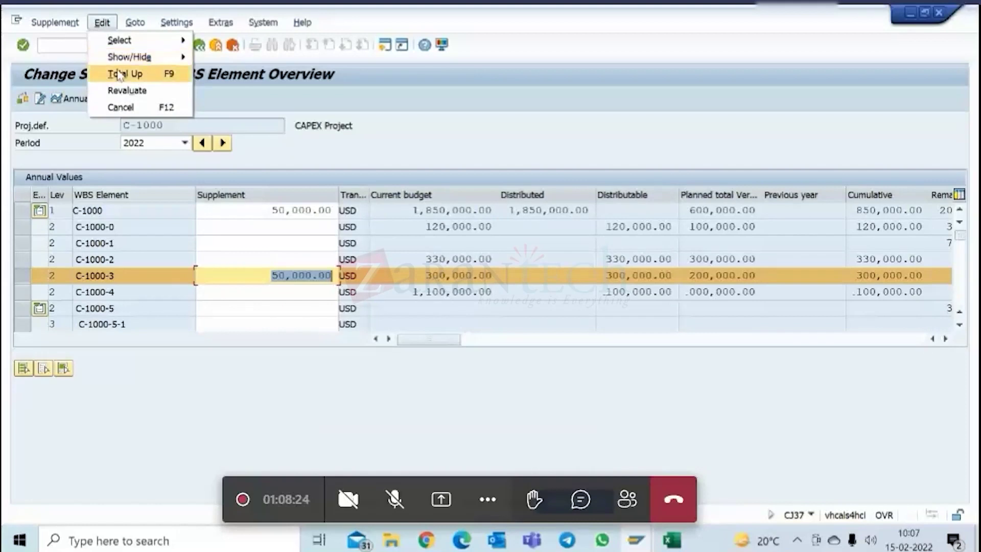
click(118, 75)
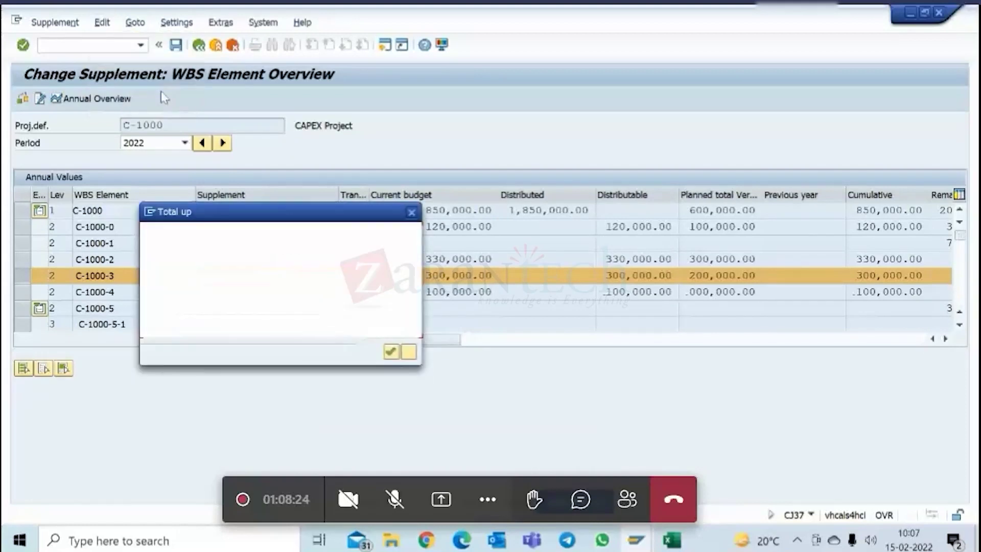
click(391, 352)
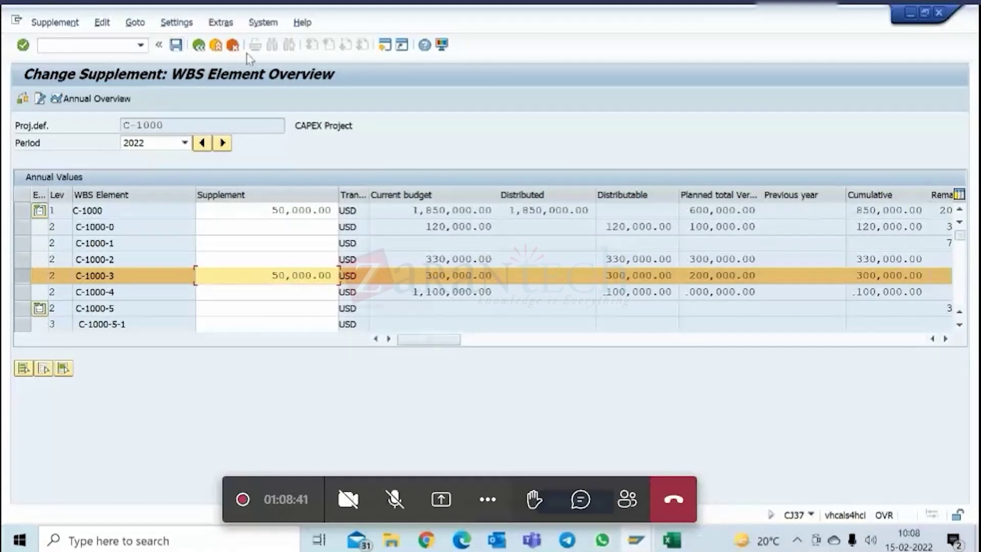
- Try to save the 2022 supplements, and examine the current budget of C-1000-3 with the Distributable column widened
click(176, 46)
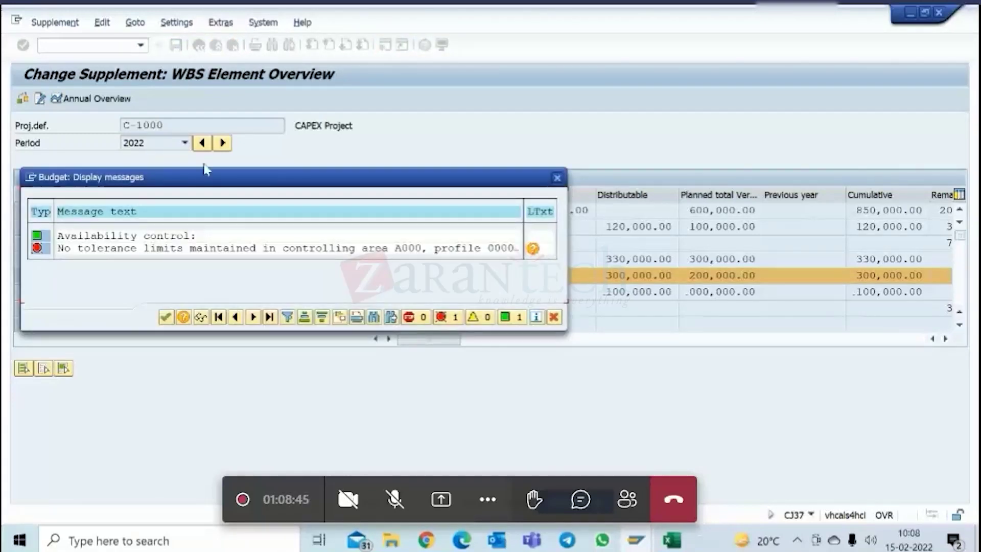
click(165, 317)
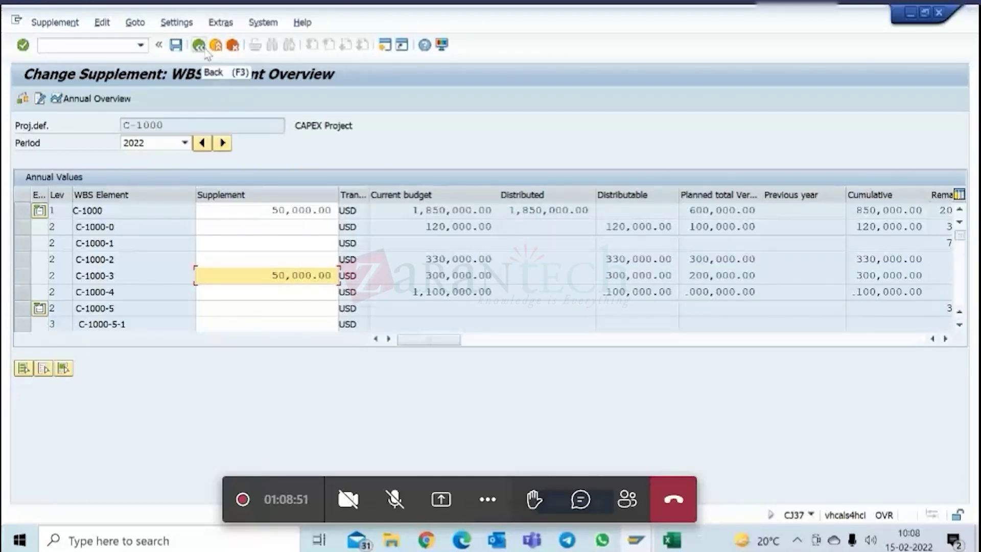
click(423, 275)
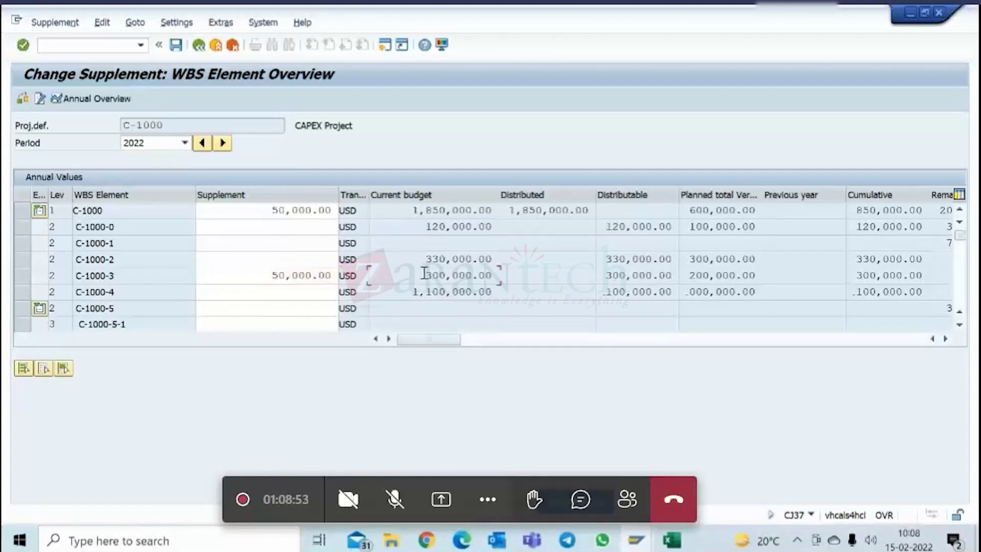
drag(424, 274, 506, 265)
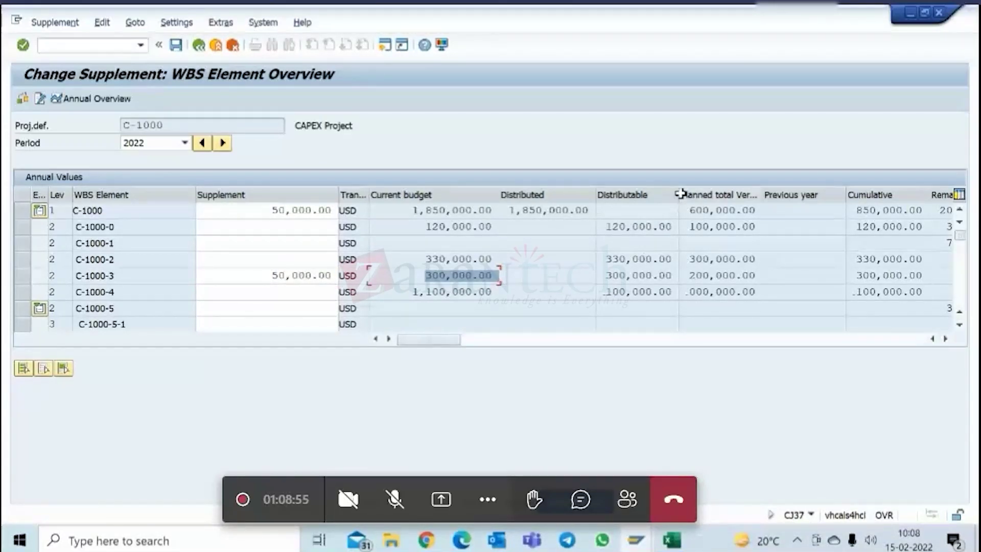
drag(679, 195, 692, 195)
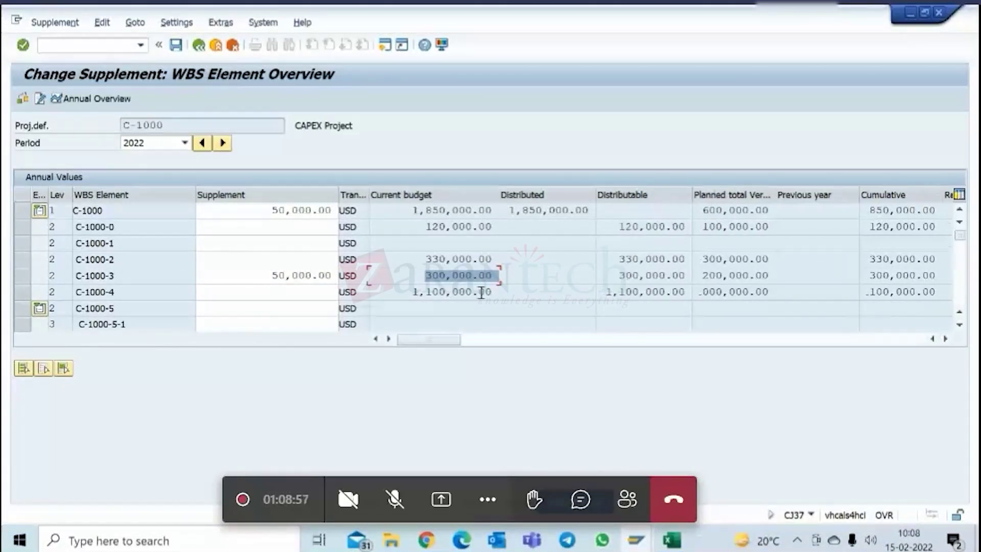
mouse_move(440, 276)
mouse_down()
mouse_move(425, 275)
mouse_move(452, 275)
mouse_up()
- Try saving the supplements again and read the long text of the tolerance limits error
click(176, 48)
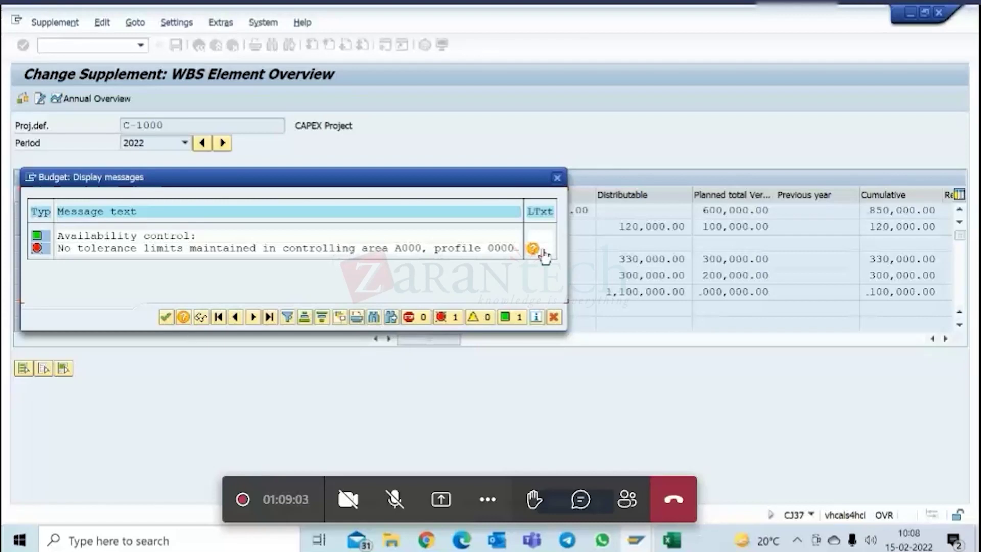
click(533, 249)
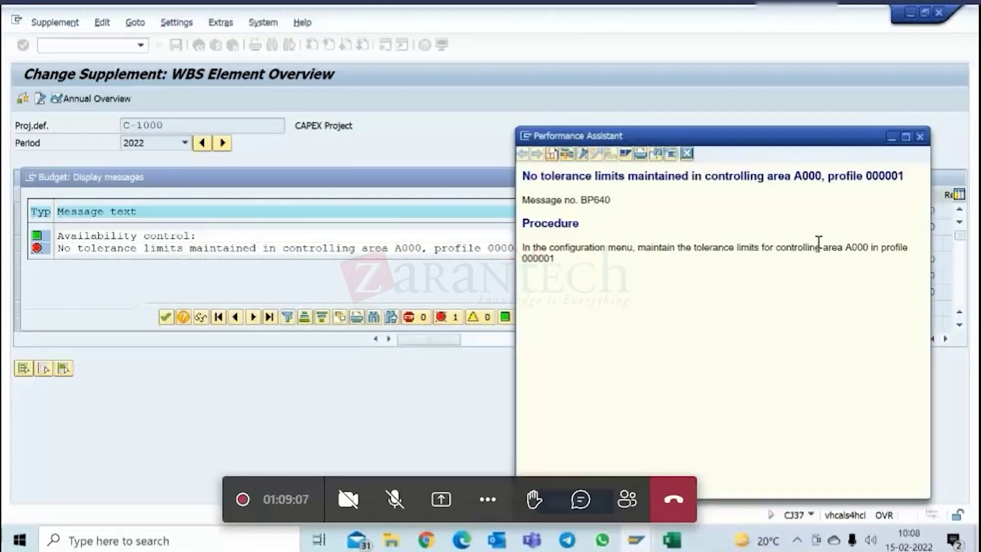
click(686, 153)
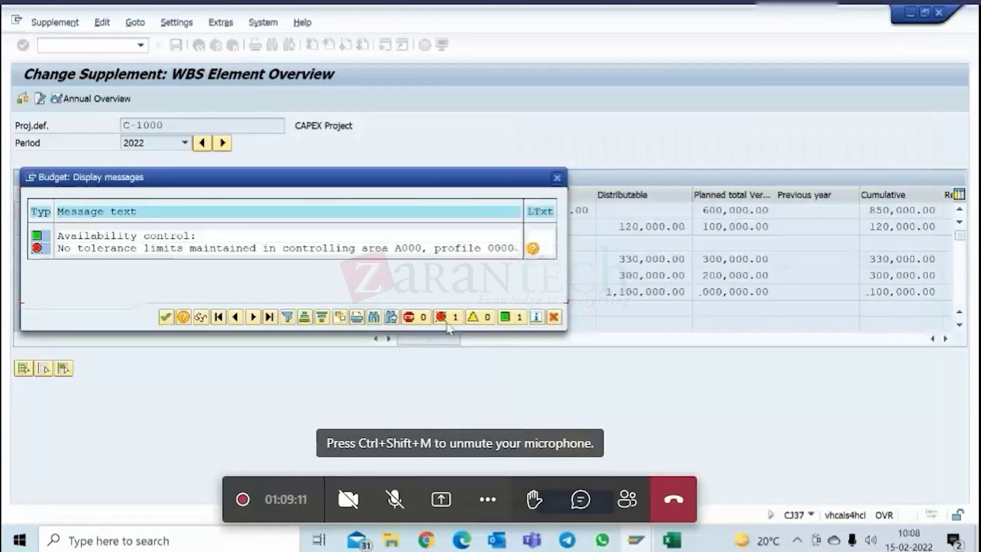
click(166, 317)
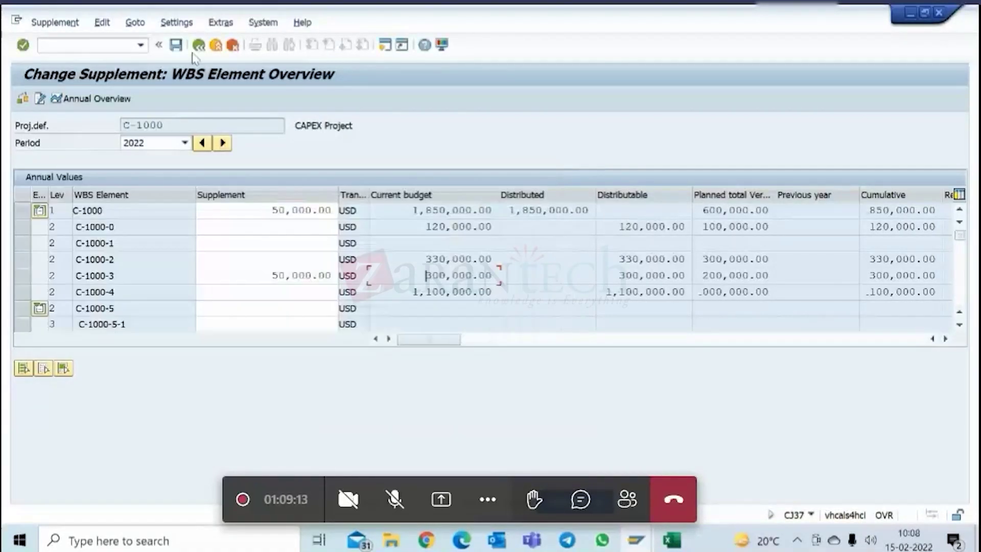
- Make one more attempt to save, and leave the supplement overview of C-1000 without saving the entries
click(175, 45)
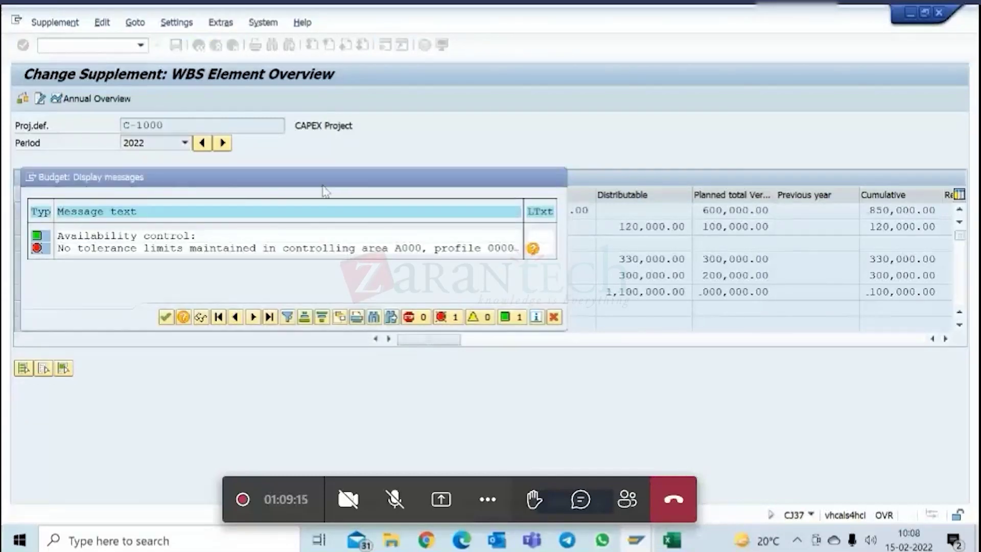
key(Return)
click(214, 45)
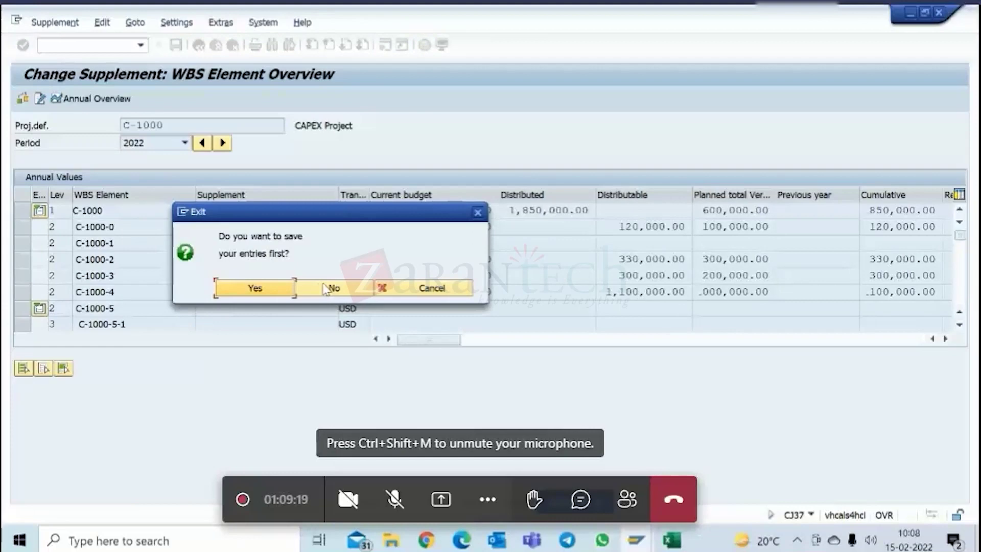
click(330, 288)
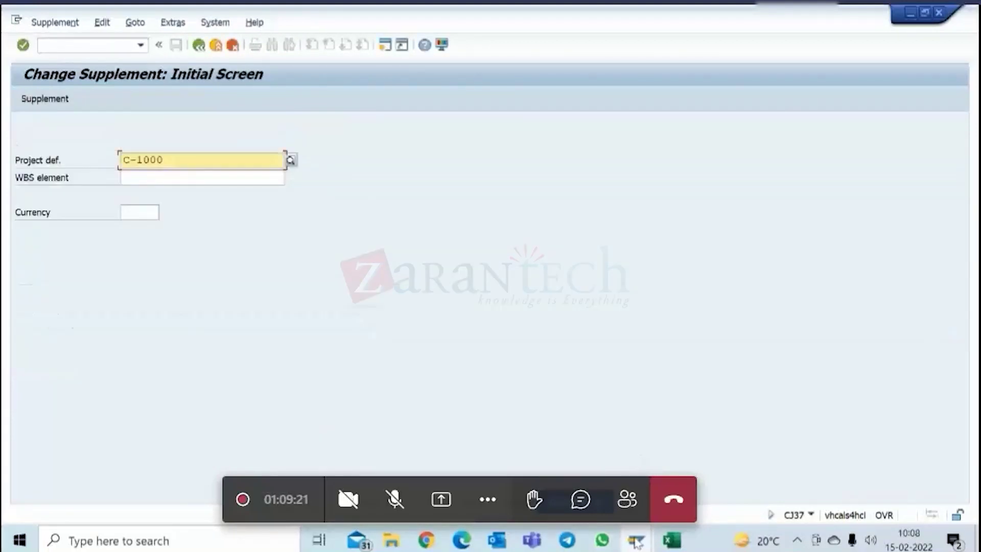
- Switch to the Display IMG session and review the general budget profile 000001 under Maintain Budget Profiles
mouse_move(636, 543)
click(888, 459)
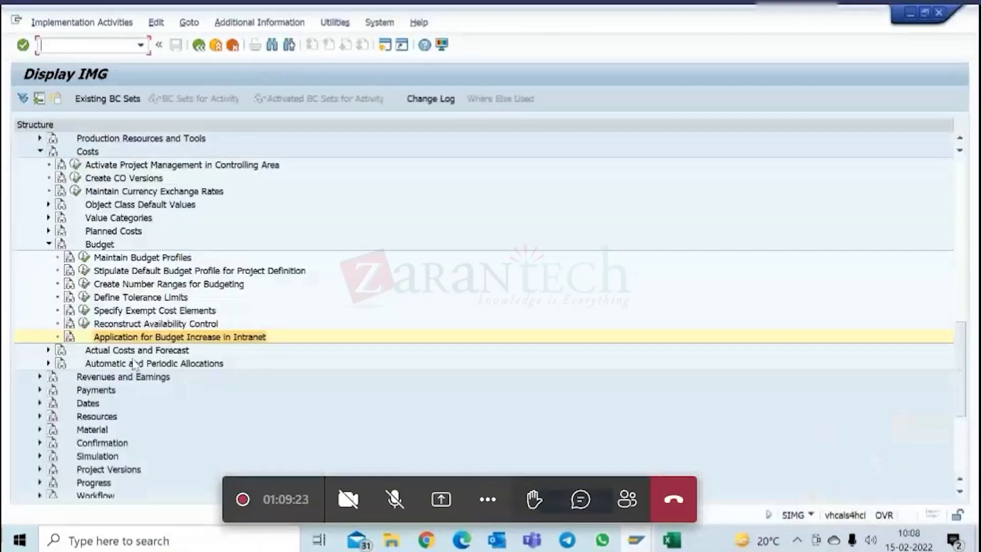
click(84, 257)
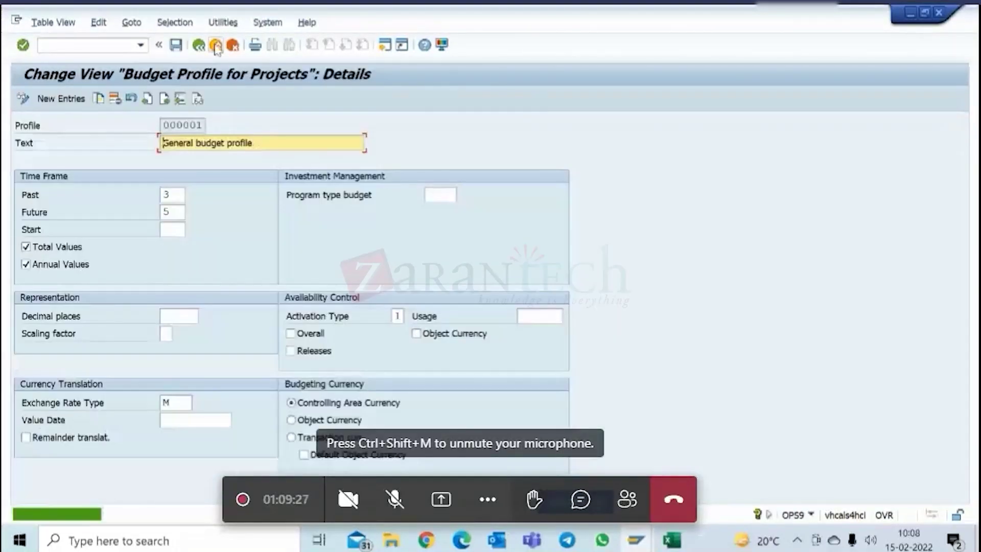
click(198, 46)
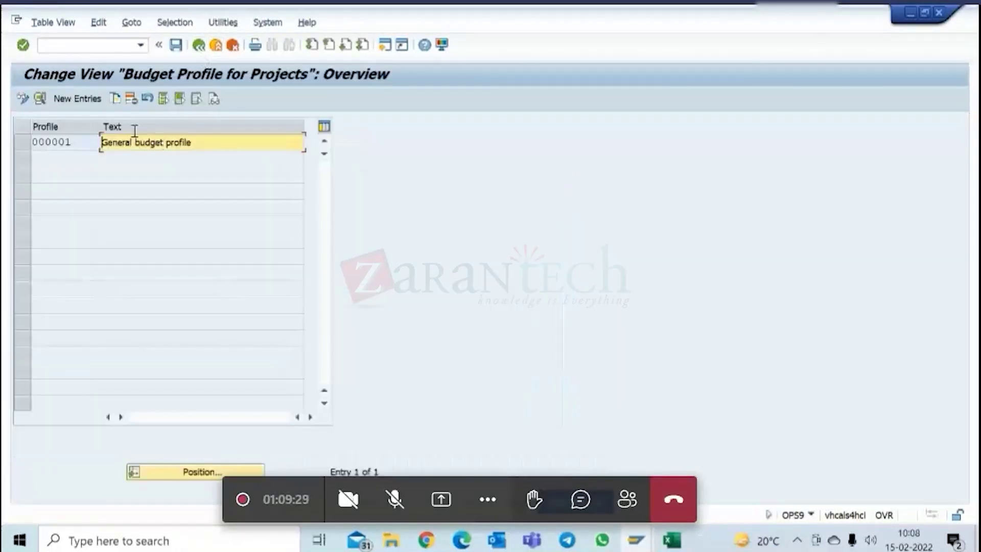
click(199, 46)
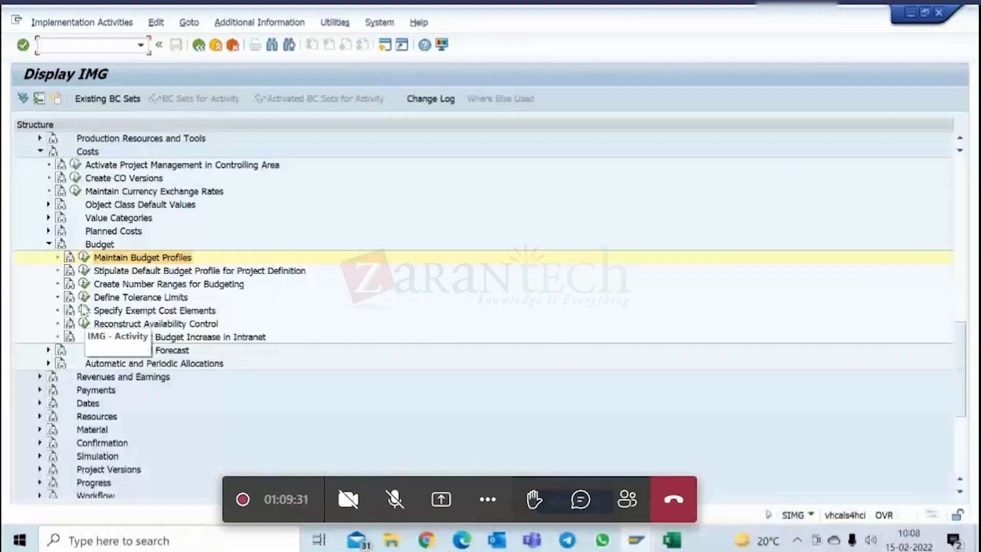
- Under Define Tolerance Limits, copy the controlling area 0001 entry with action 1 and 80.00 usage to controlling area A000, and save it
click(84, 298)
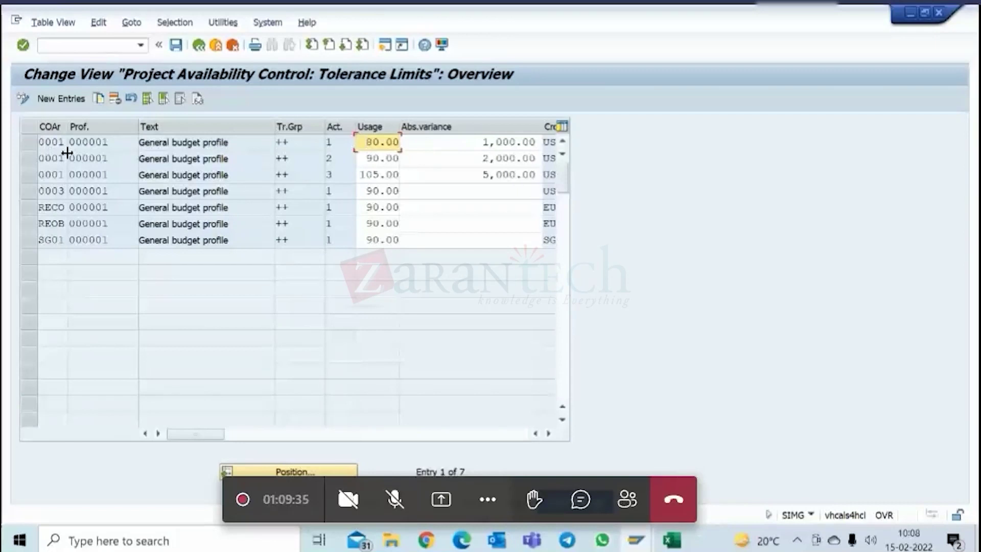
click(25, 143)
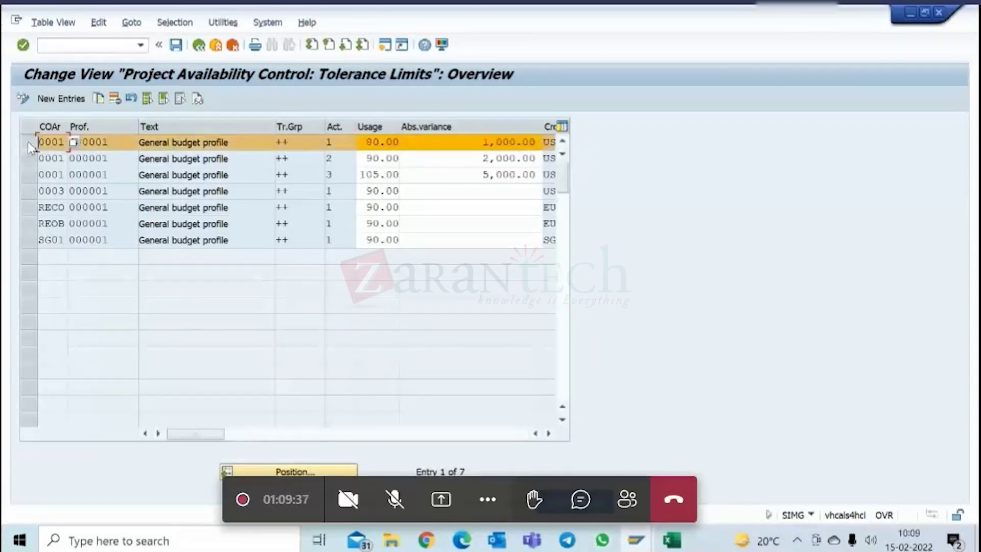
click(102, 103)
click(55, 142)
text(a)
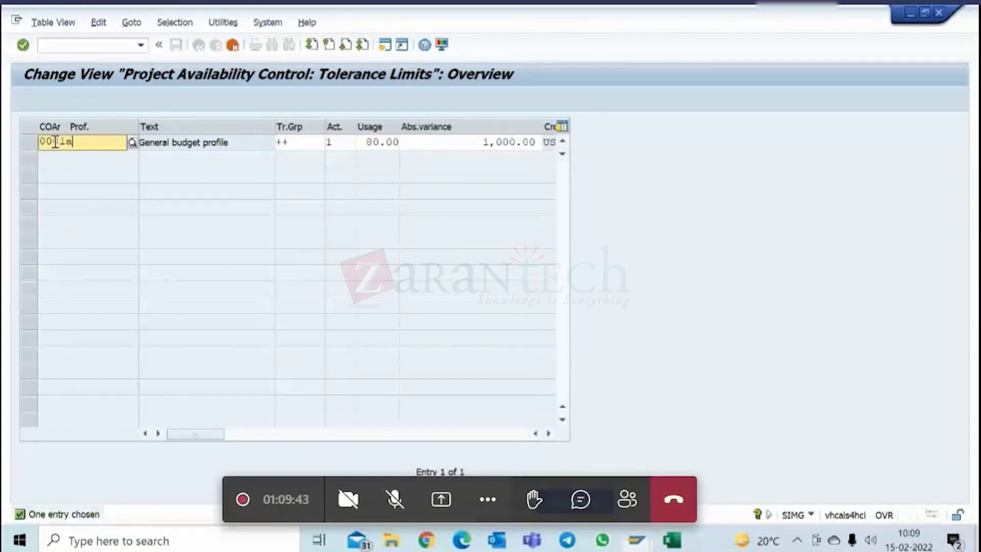
key(BackSpace)
key(BackSpace)
key(BackSpace)
key(Escape)
key(BackSpace)
key(BackSpace)
text(a00)
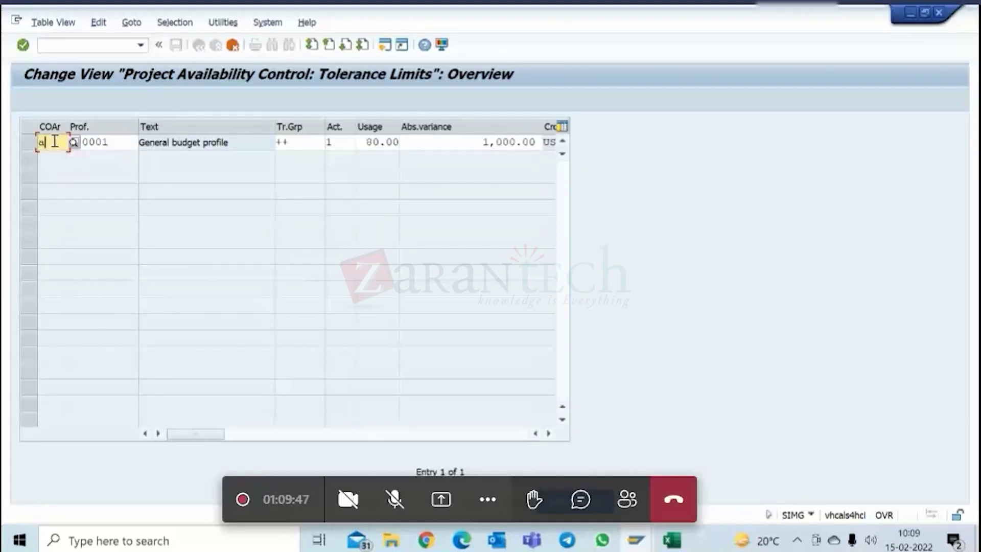
text(0)
key(Return)
text(0001)
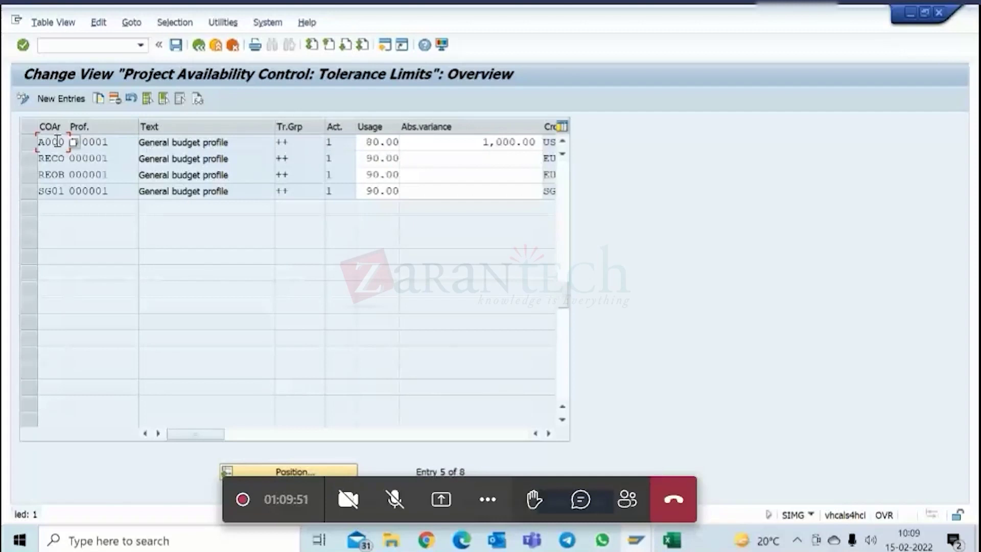
key(Return)
click(177, 50)
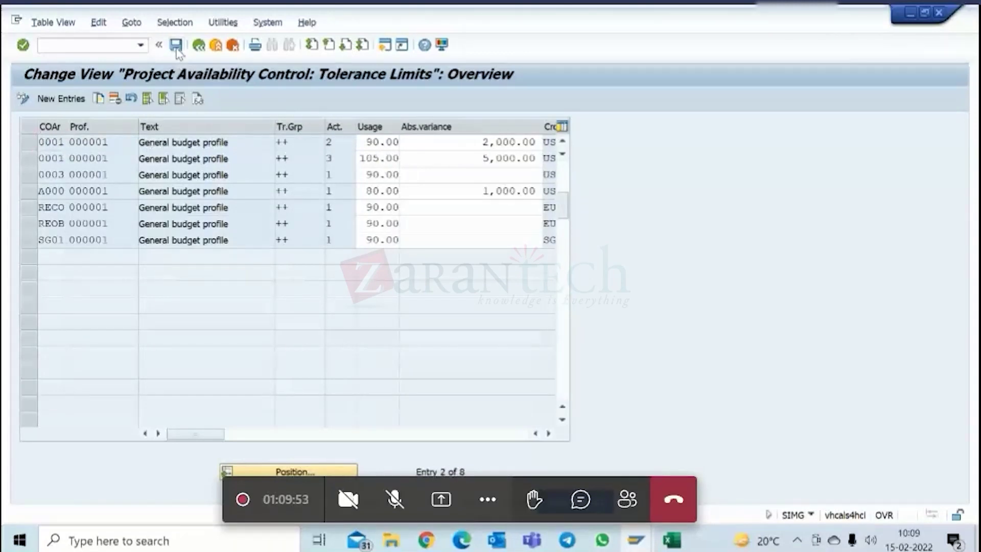
click(322, 265)
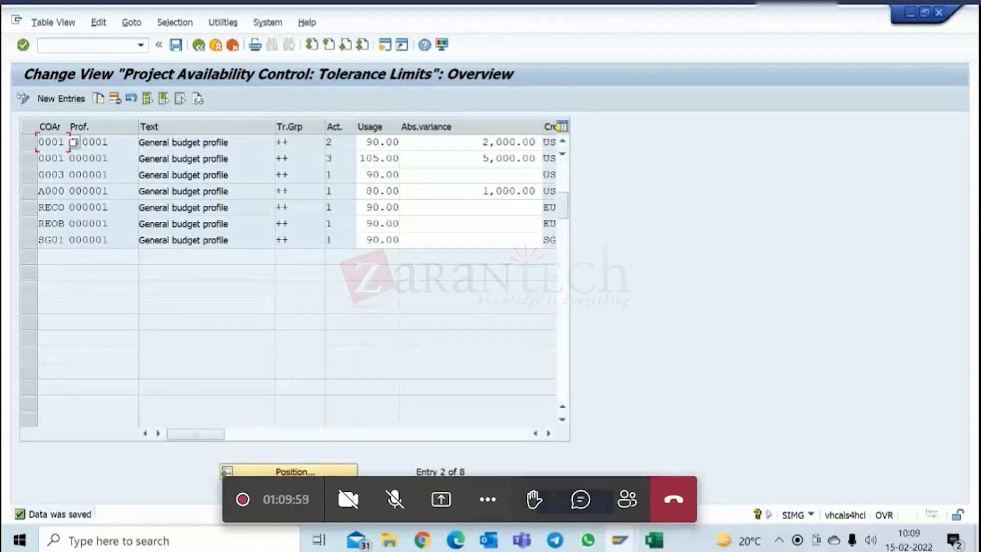
- Switch to the Change Supplement session and open the WBS element overview for project C-1000
click(620, 540)
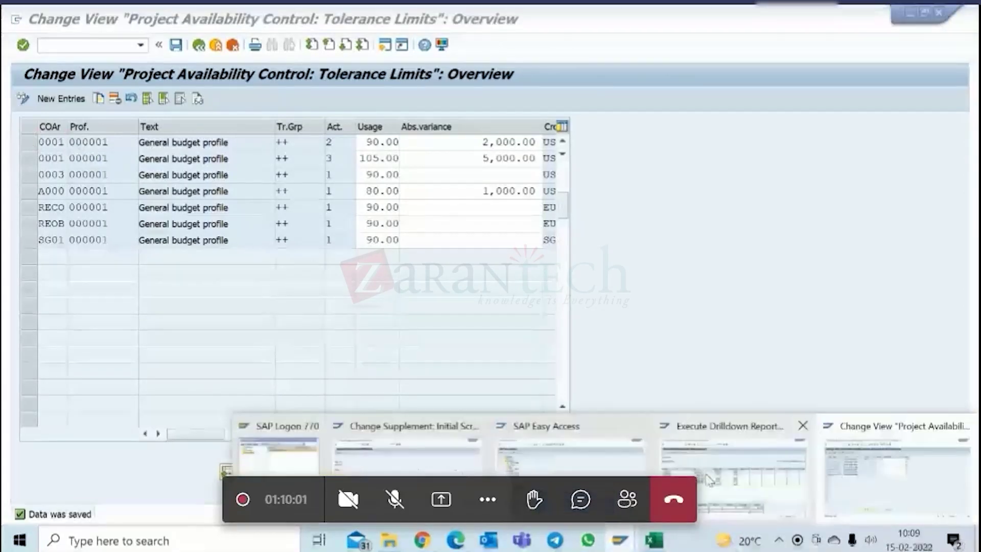
click(403, 452)
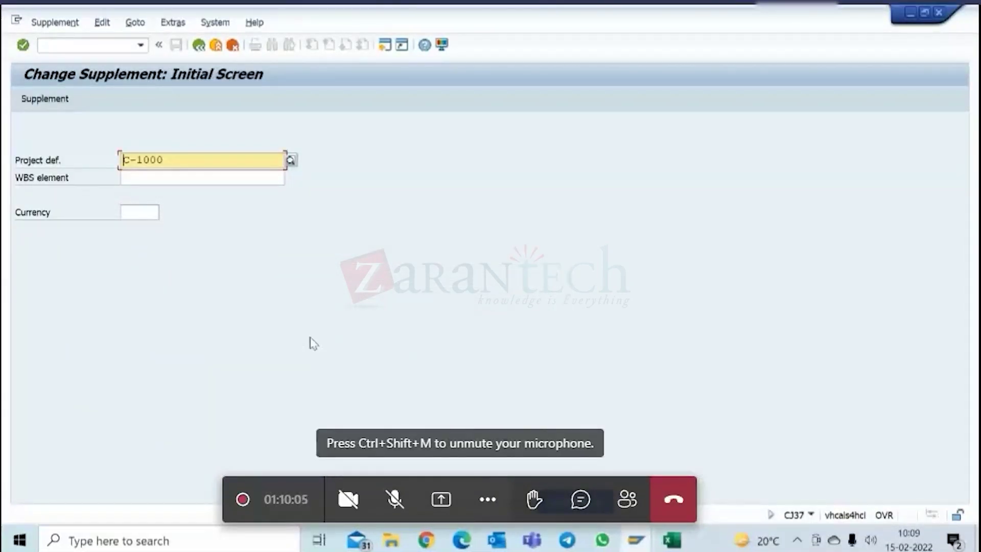
click(619, 539)
click(166, 171)
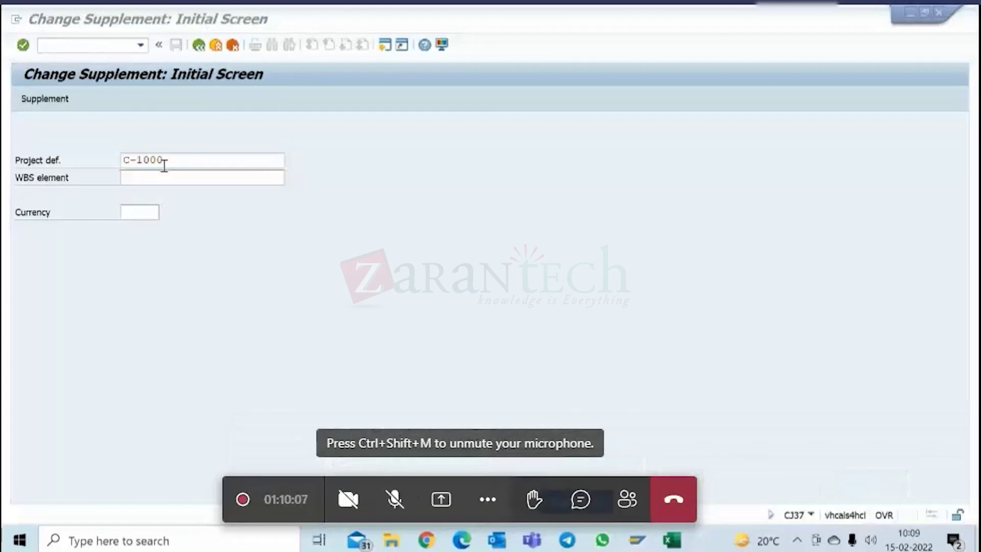
key(Return)
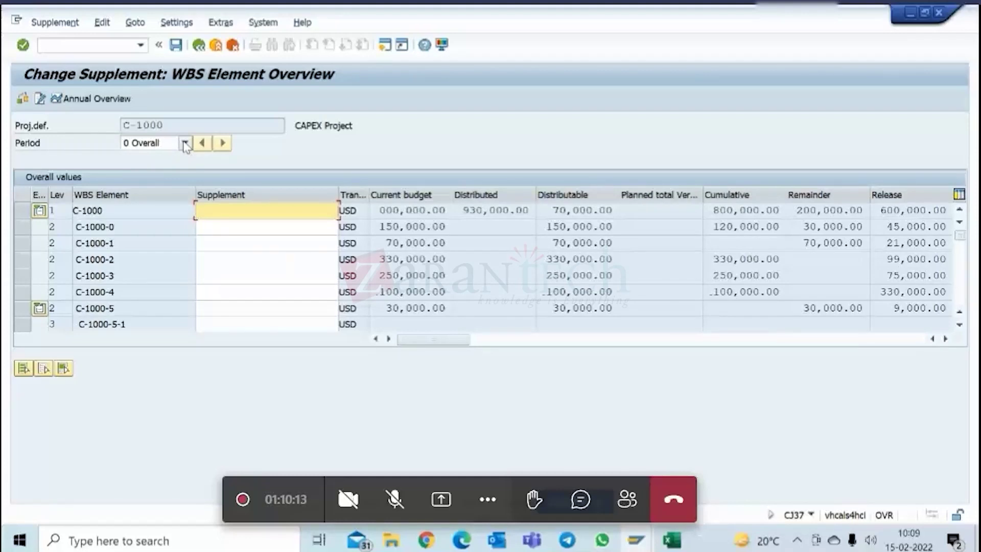
- Widen the Current budget column and enter an overall supplement of 50,000 USD for C-1000-3
drag(452, 192, 505, 192)
click(314, 274)
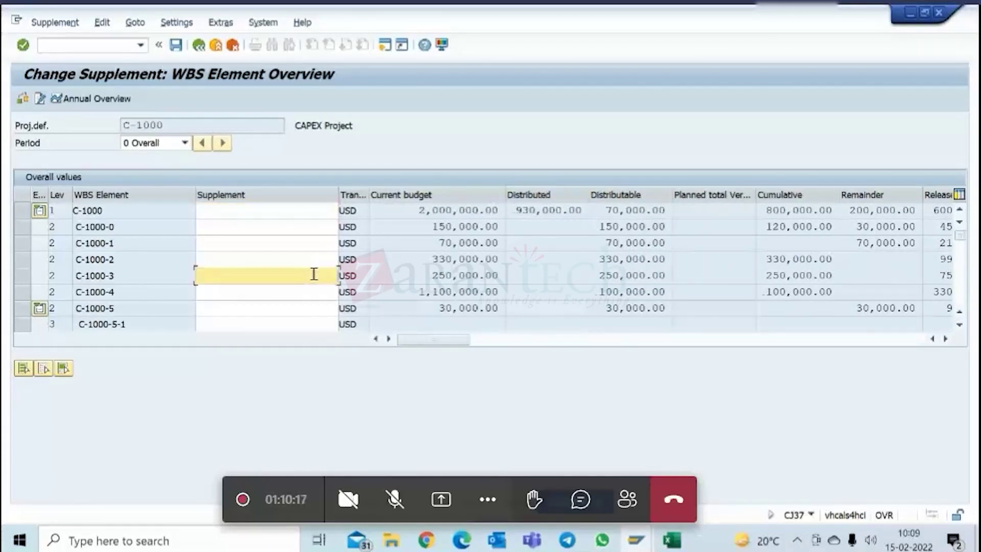
click(314, 275)
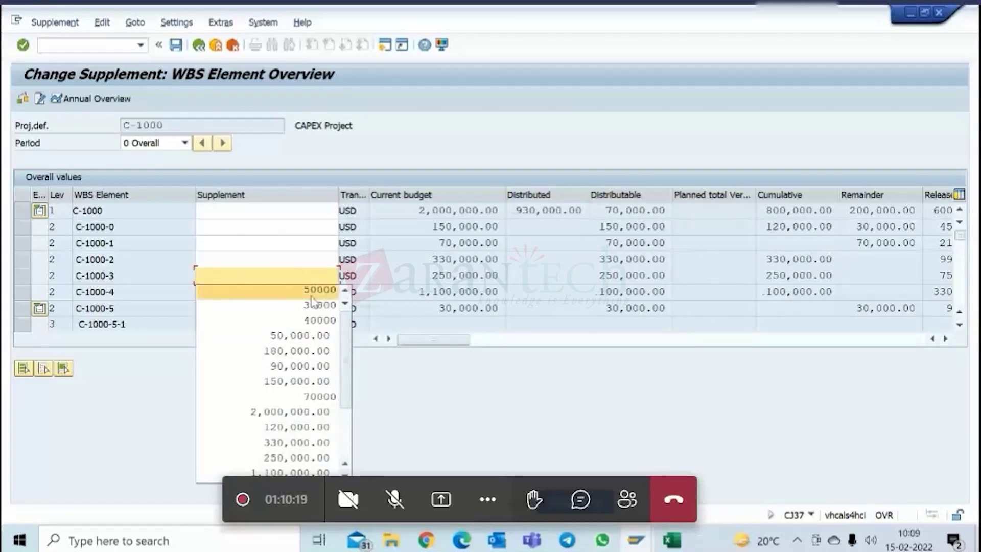
click(311, 292)
key(Return)
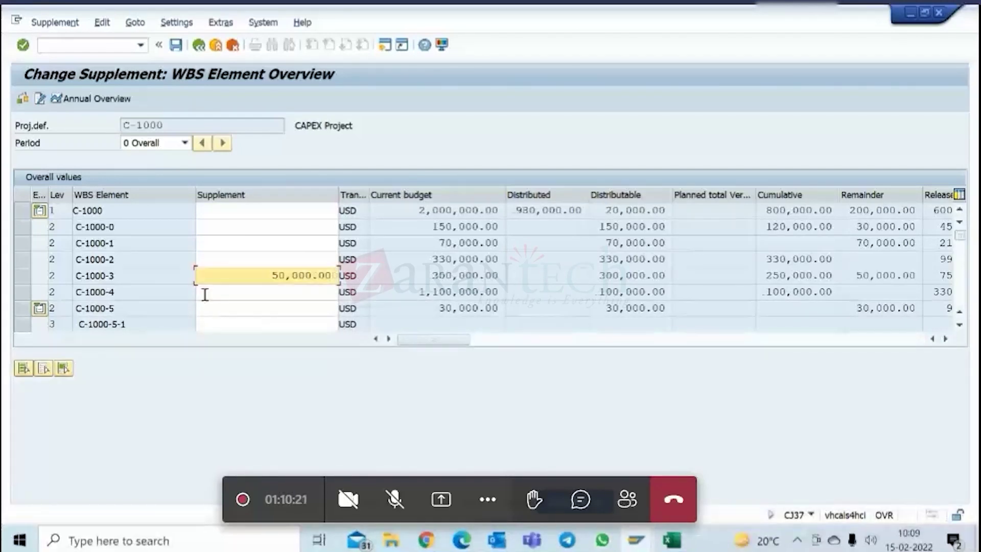
- Set the period to 2022 and enter an annual supplement of 50,000 USD for C-1000-3
click(157, 147)
click(145, 221)
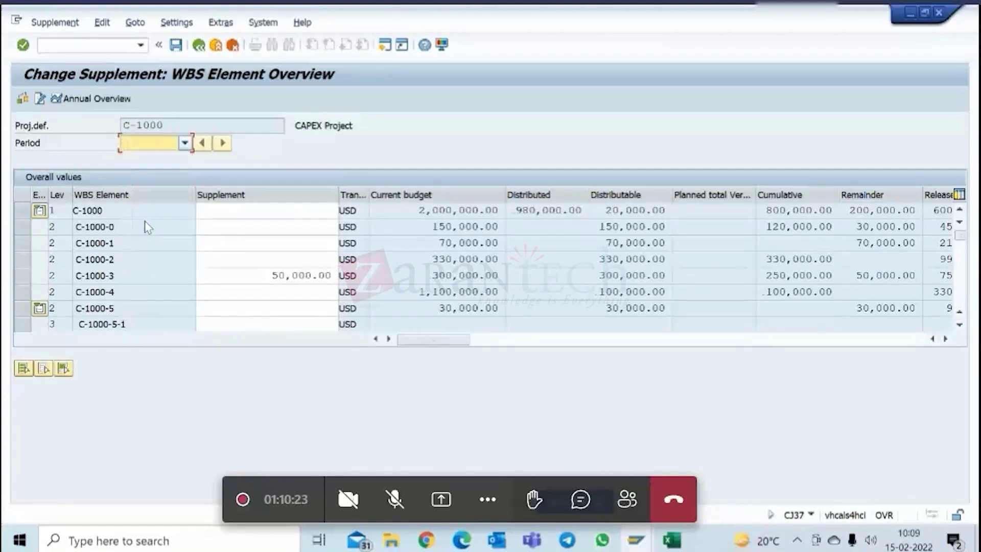
click(265, 273)
click(274, 291)
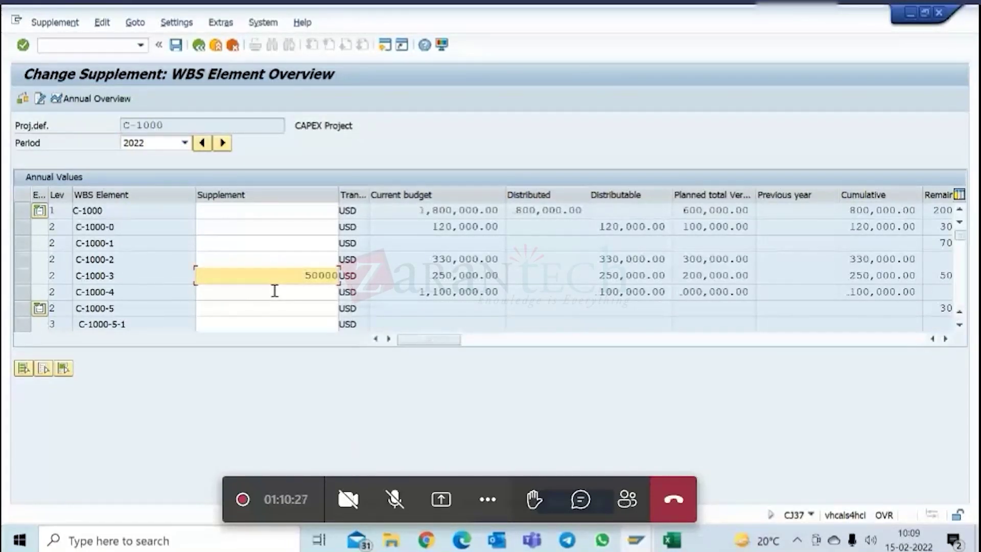
key(Return)
- Total up the annual values from 2019 to 2027 and the total values, and check and save the supplements
click(113, 24)
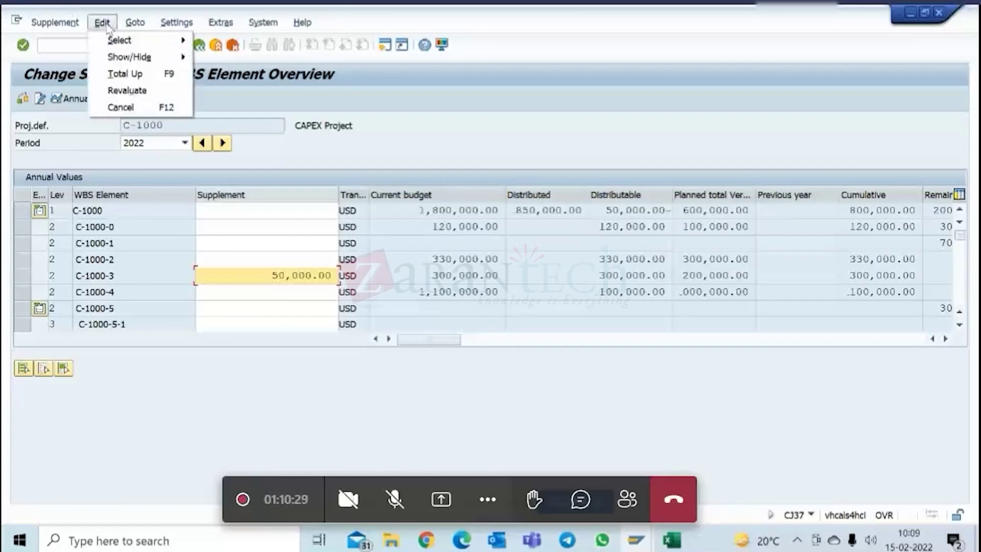
click(123, 75)
click(223, 313)
click(391, 352)
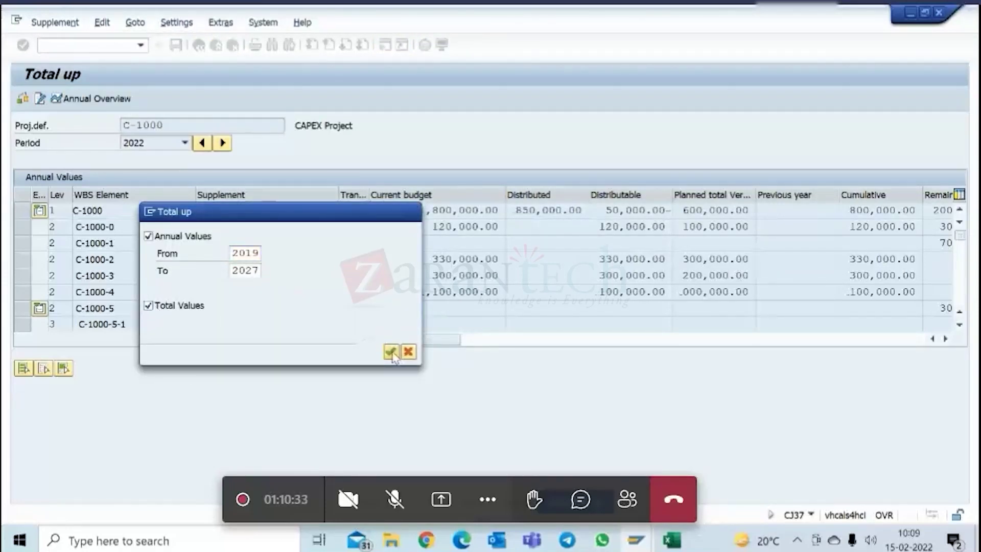
click(22, 100)
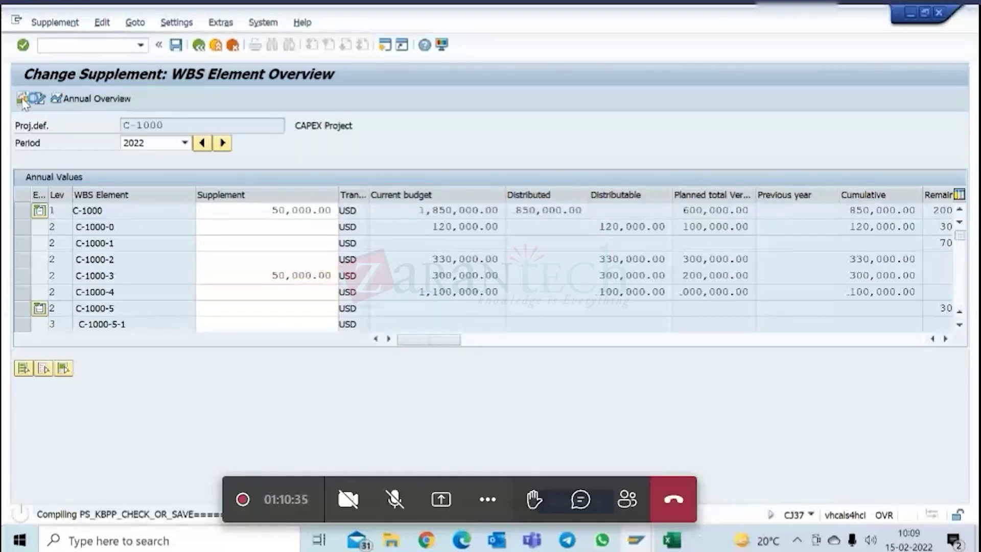
click(178, 47)
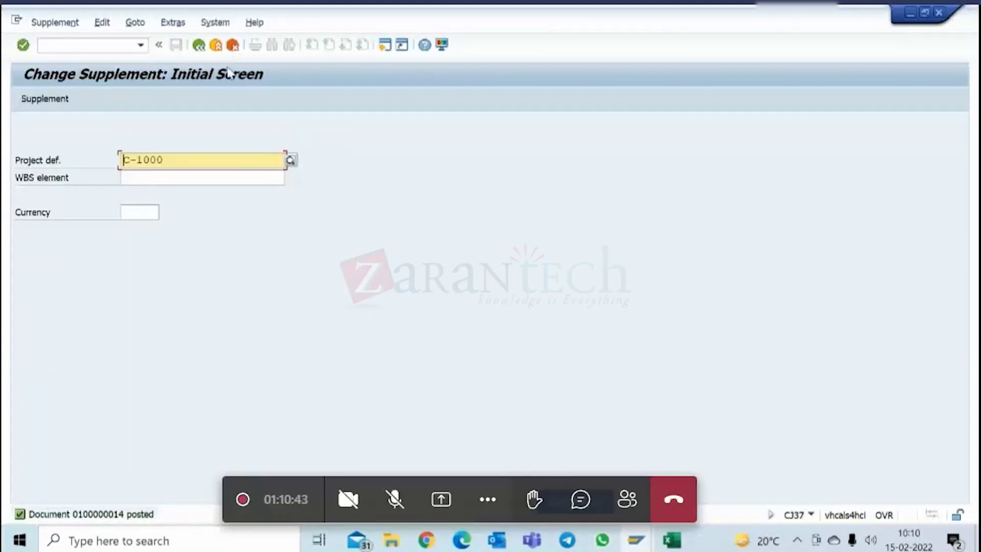
- Switch to the Budget Updates report session, leave the outdated output, and run report 13BUDAKT again
click(636, 540)
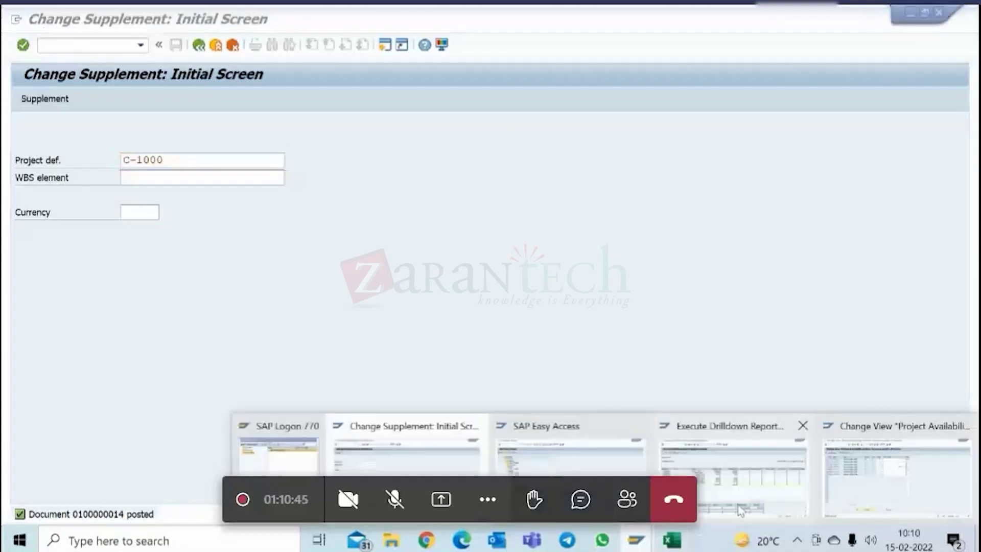
click(780, 471)
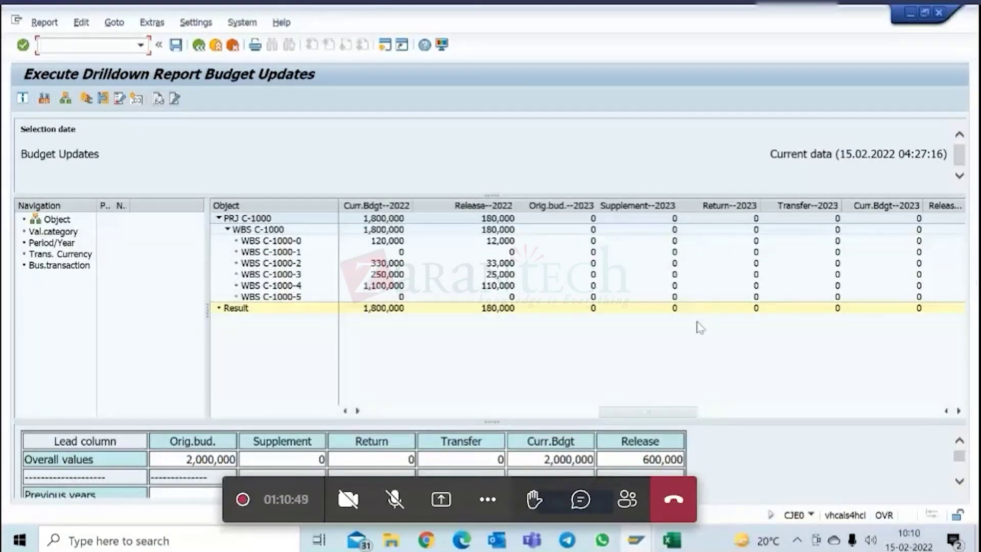
drag(657, 411, 568, 419)
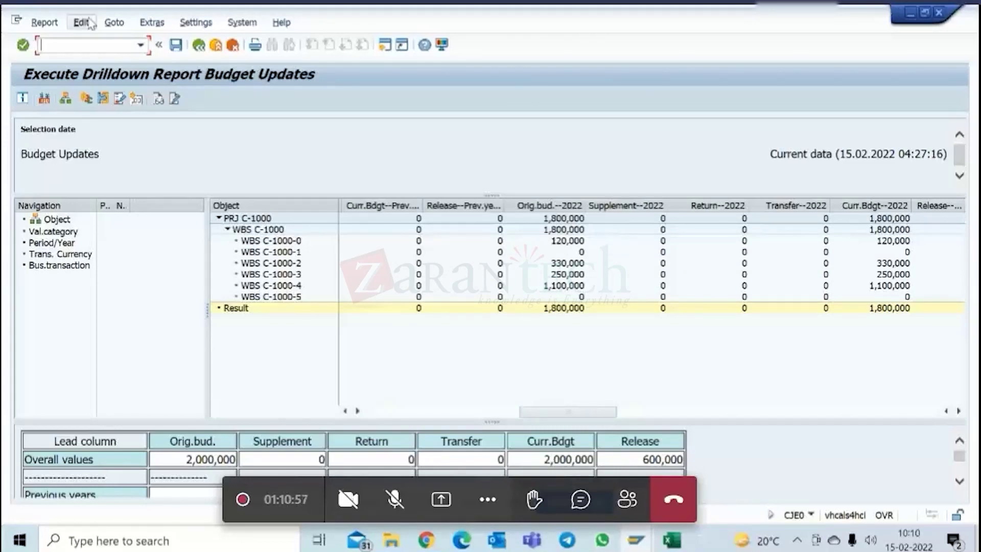
click(199, 45)
click(278, 295)
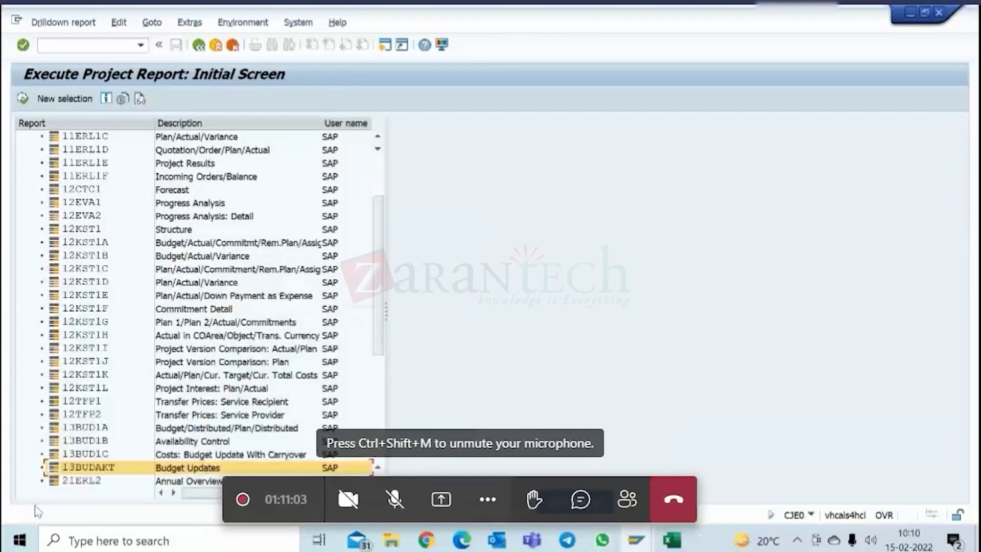
double_click(124, 469)
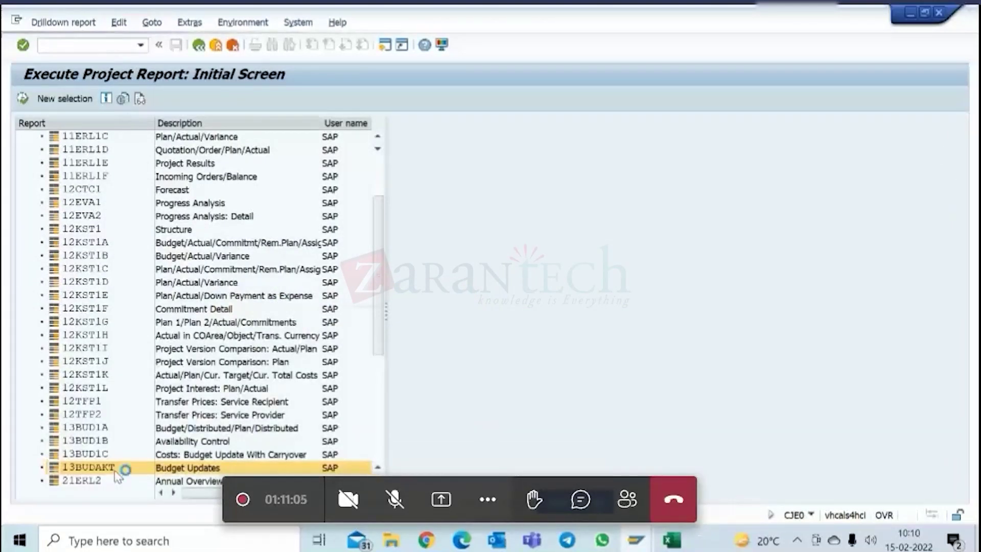
key(F8)
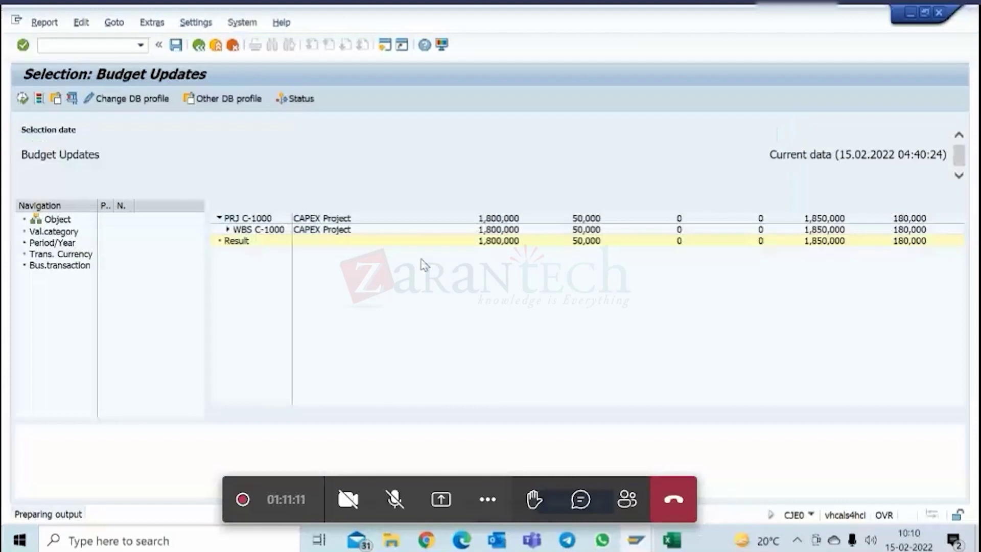
- Expand WBS C-1000, check the overall supplement, and compare the 2022 original budget, supplement and current budget of the Concept Optimization element
click(227, 229)
double_click(299, 459)
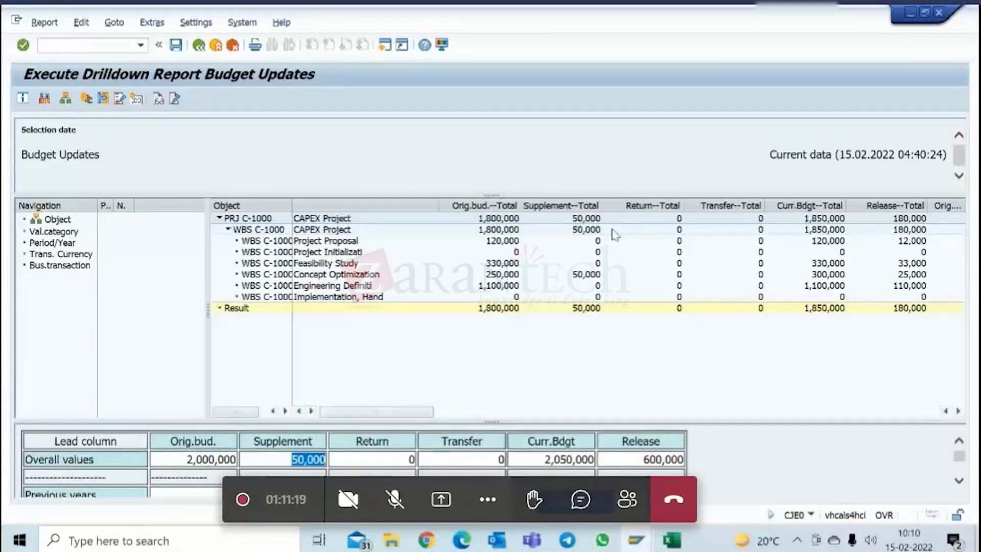
drag(407, 411, 566, 416)
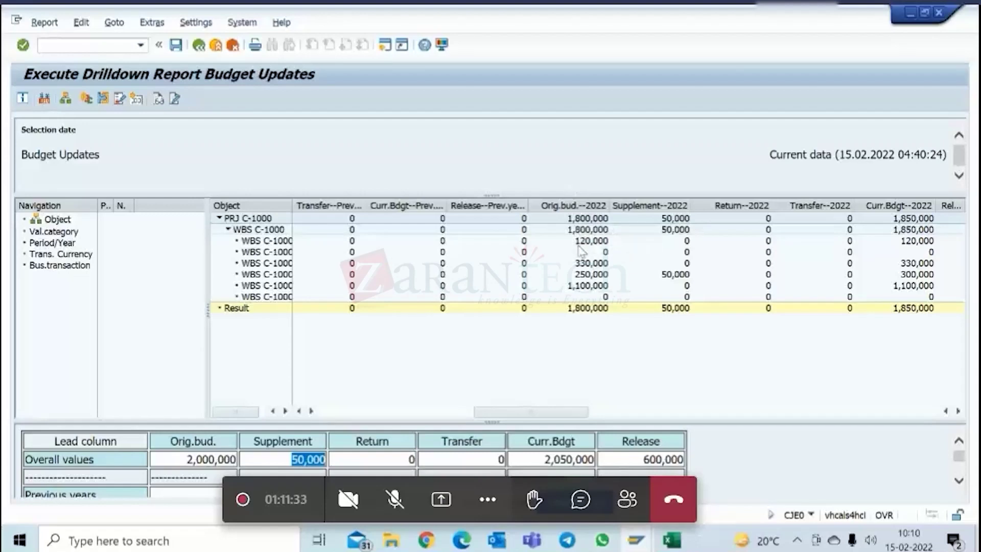
click(577, 276)
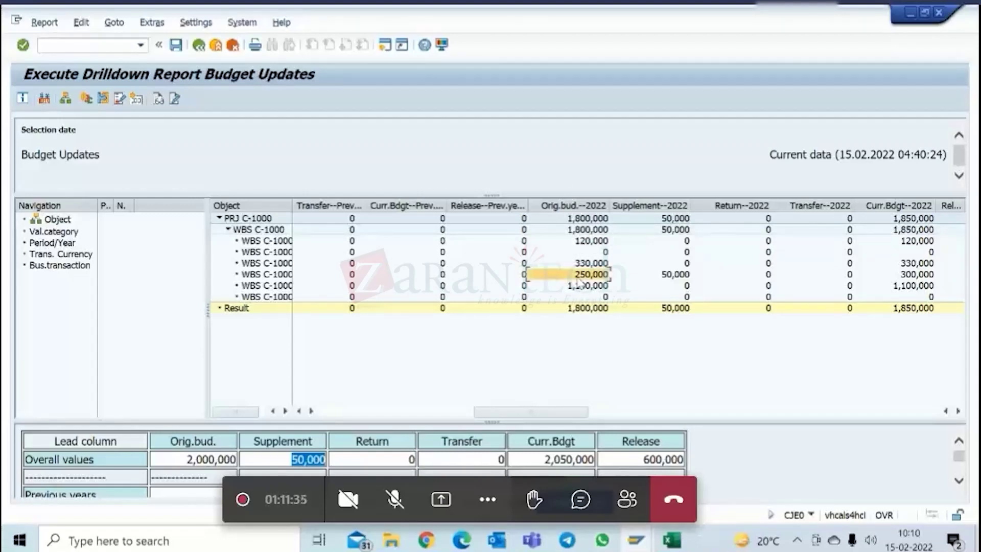
click(683, 278)
click(914, 278)
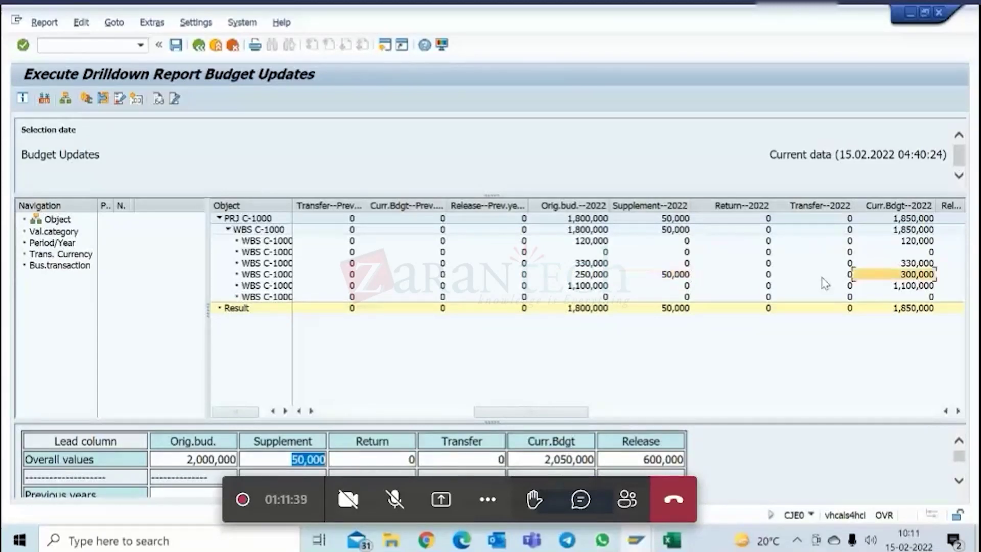
click(596, 278)
click(682, 277)
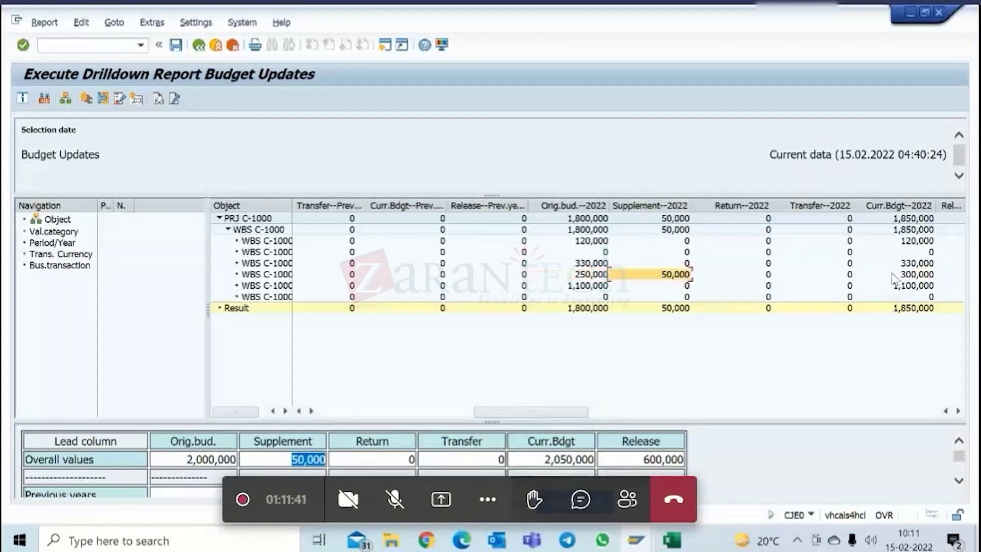
click(907, 277)
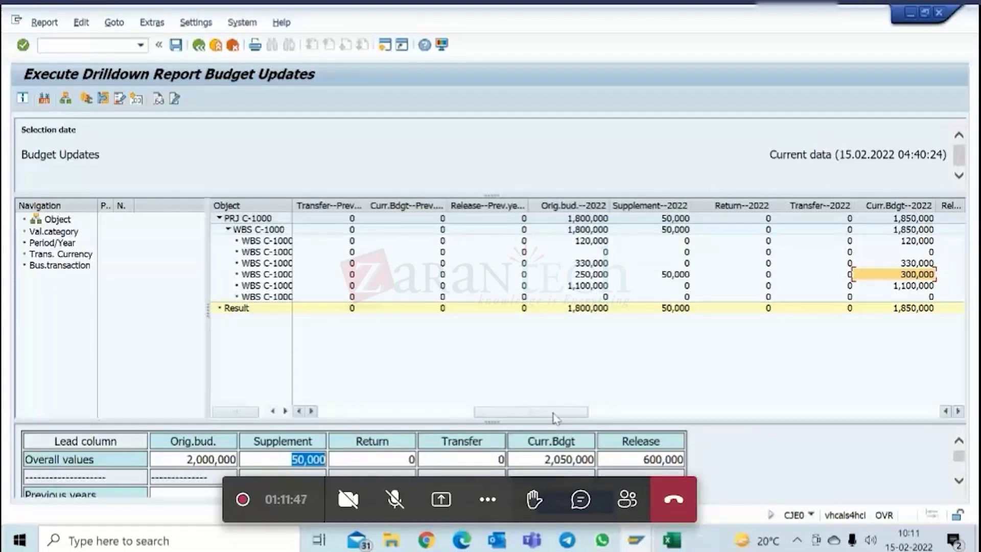
- Examine the total current budget of project C-1000 in the report, and return to the Change Supplement session
drag(557, 412, 439, 417)
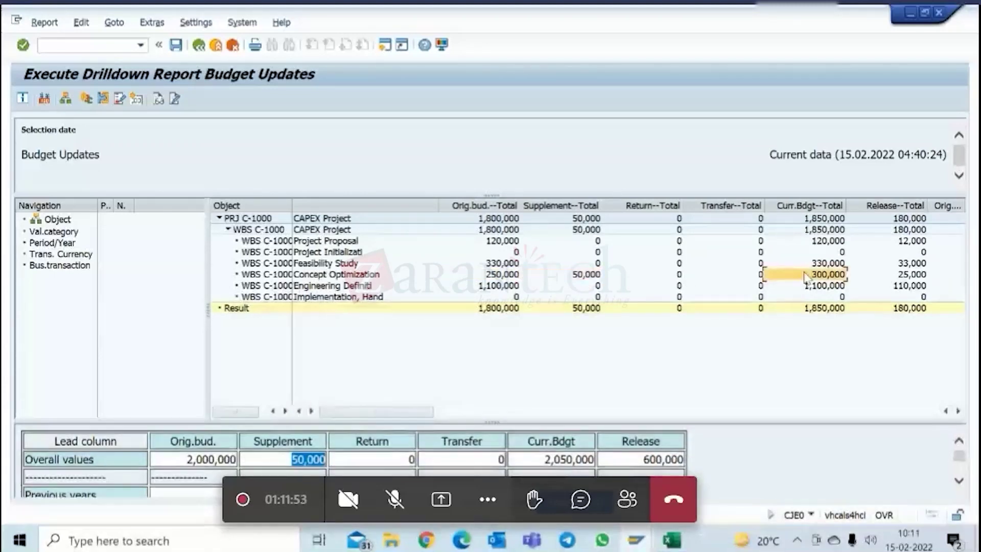
click(823, 219)
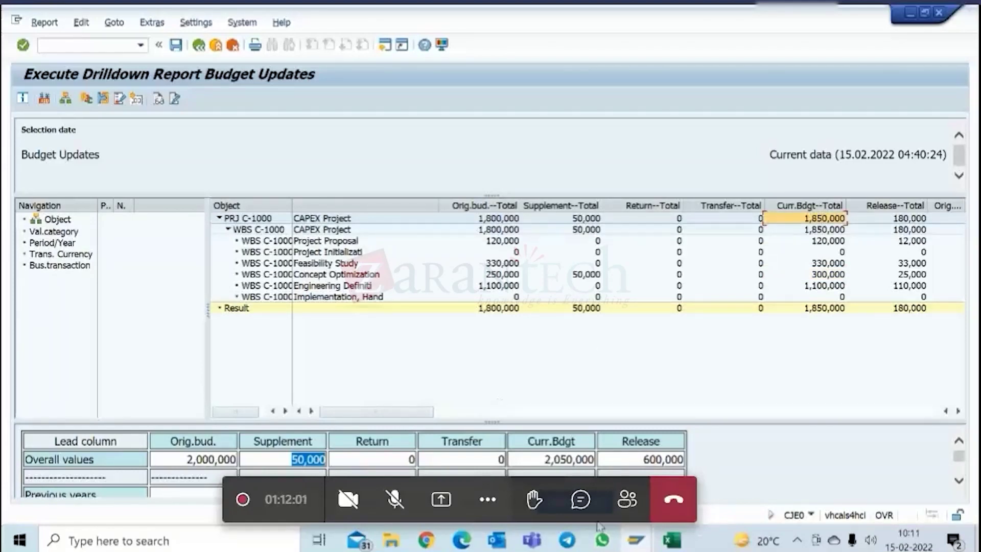
mouse_move(635, 540)
click(403, 488)
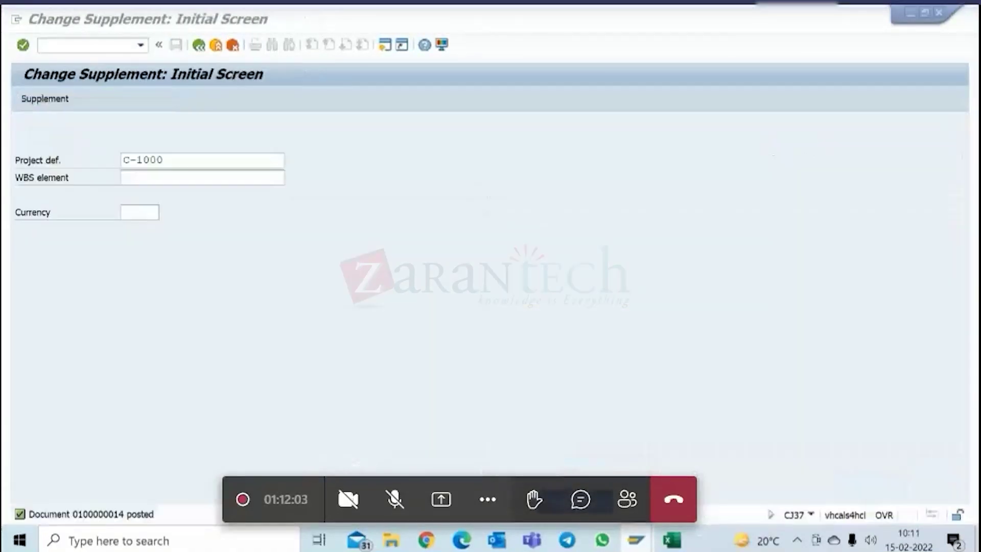
- Open the supplement overview for project C-1000, widen the Distributed and Current budget columns to read them, and leave the overview
key(Return)
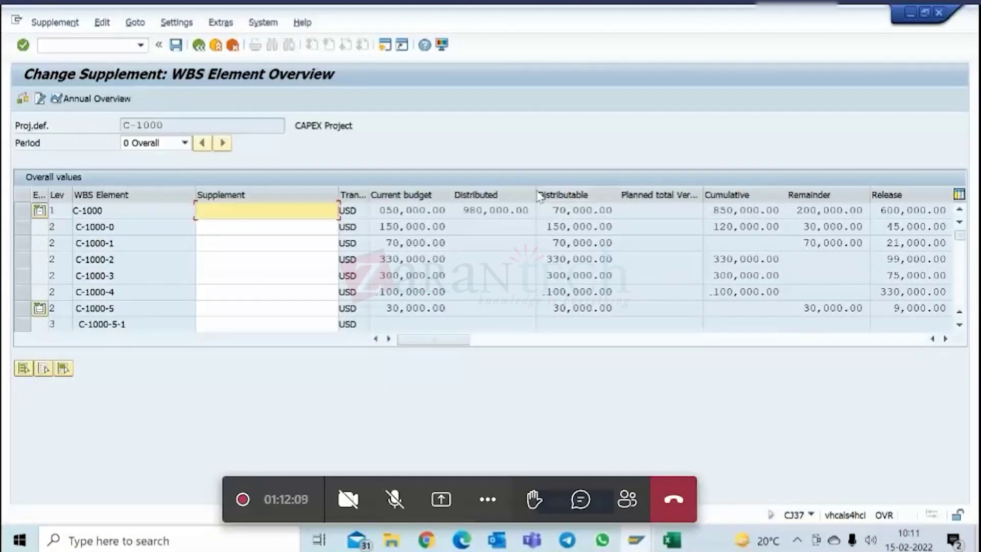
drag(535, 190, 569, 186)
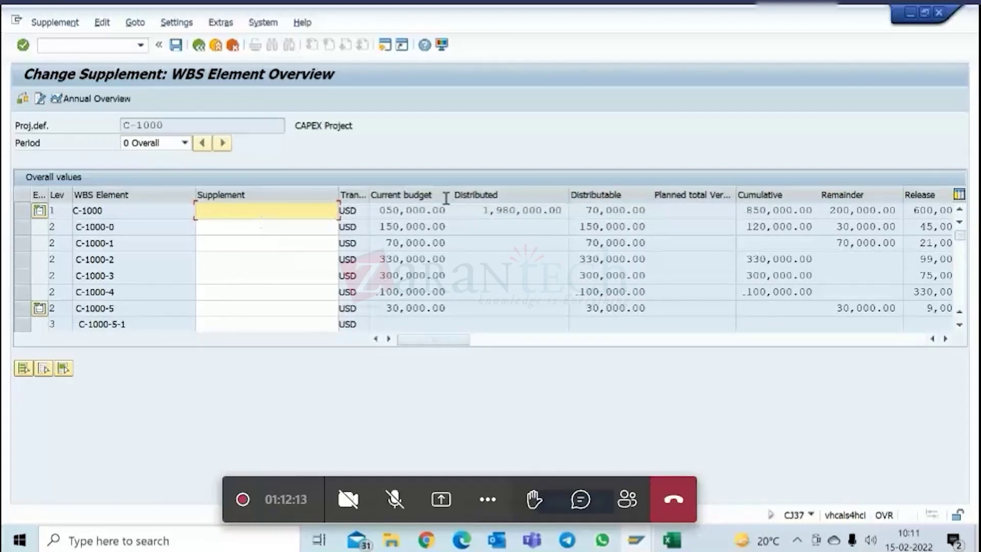
drag(452, 189, 468, 187)
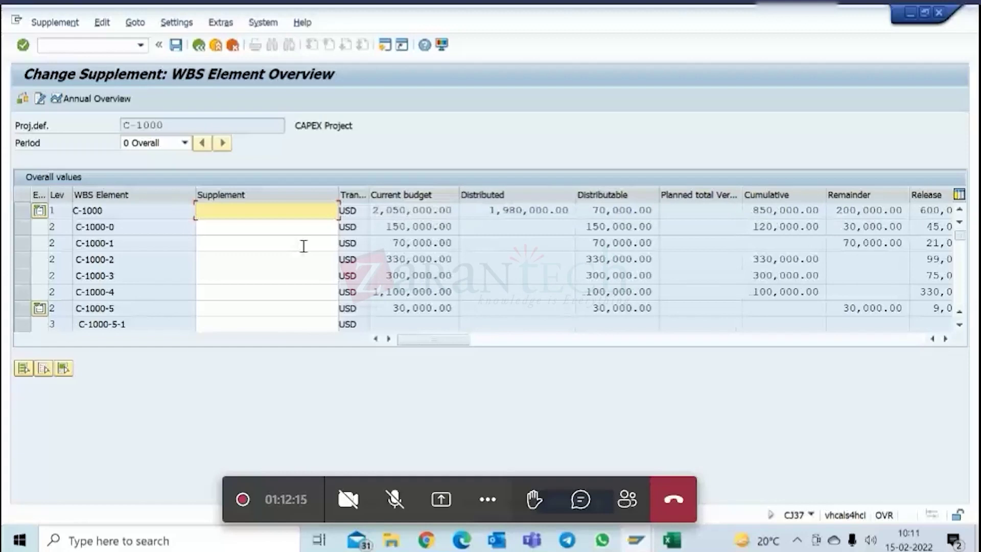
click(215, 46)
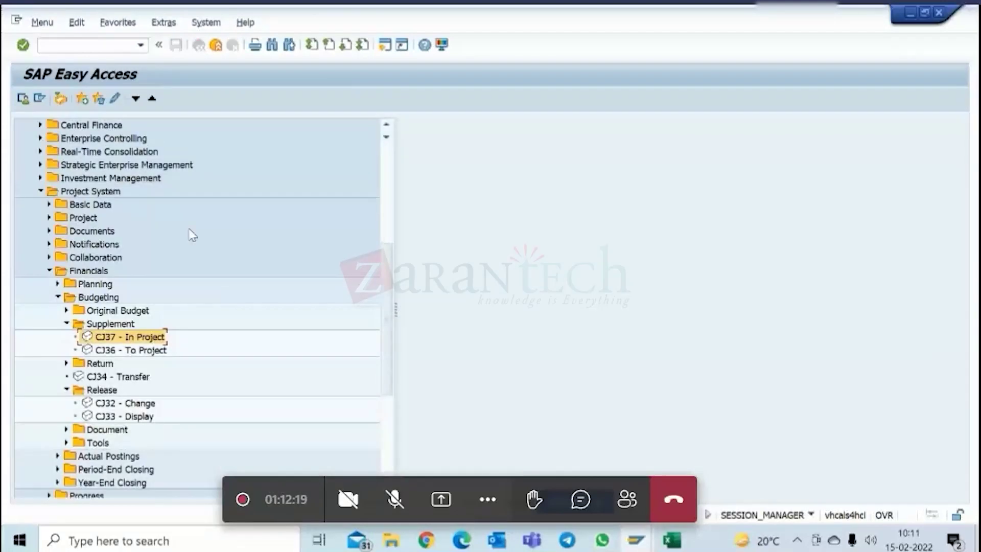
- Open the In Project budget return (CJ38) for project C-1000 and widen the Current budget column
click(67, 364)
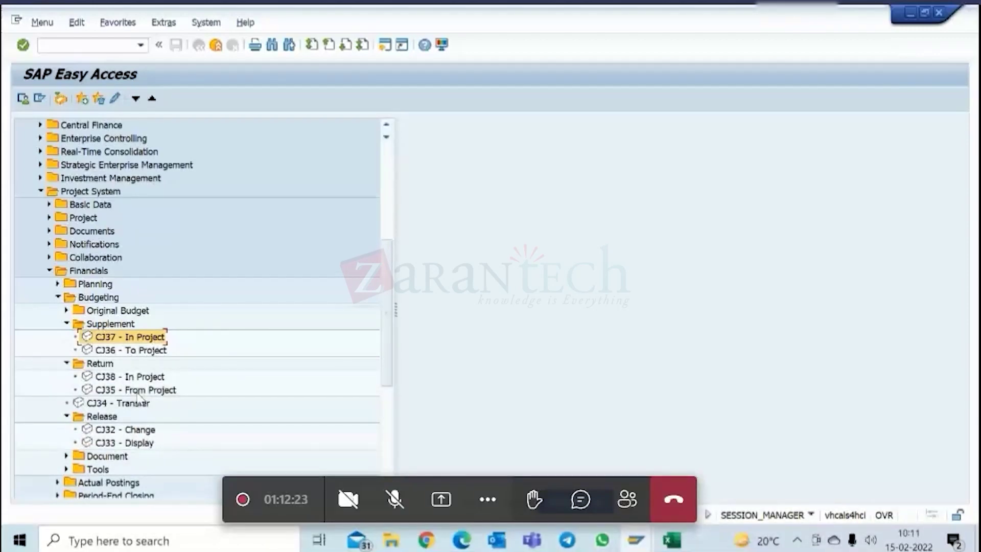
double_click(140, 376)
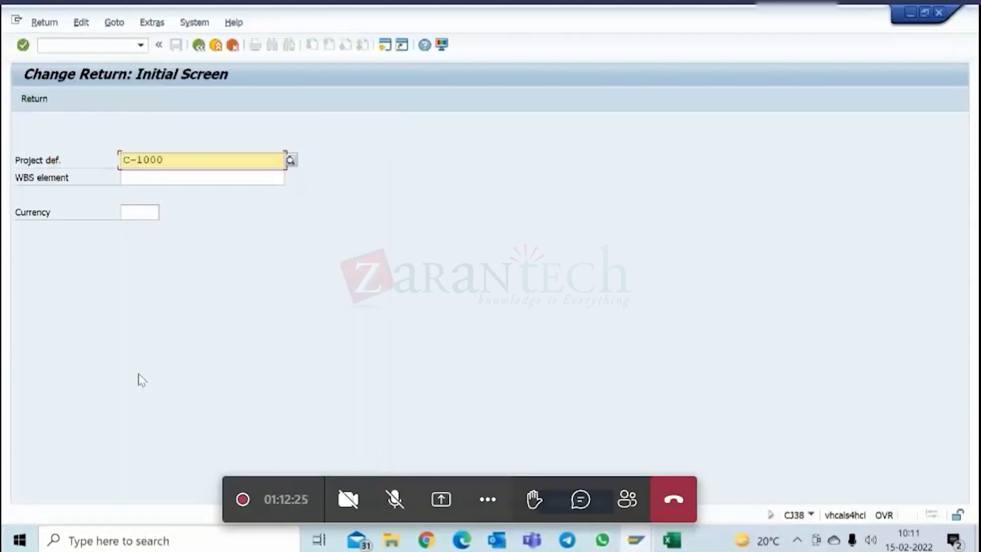
key(Return)
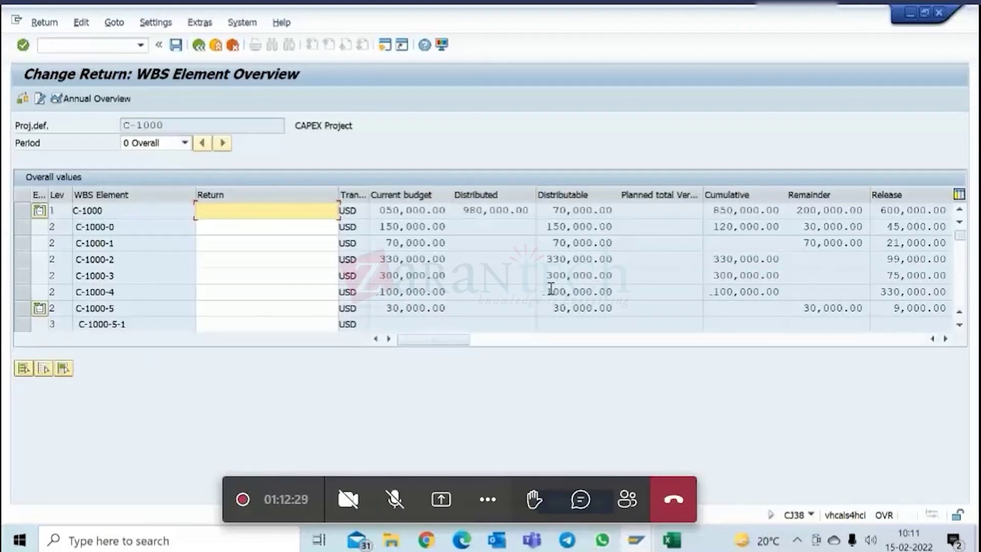
click(621, 190)
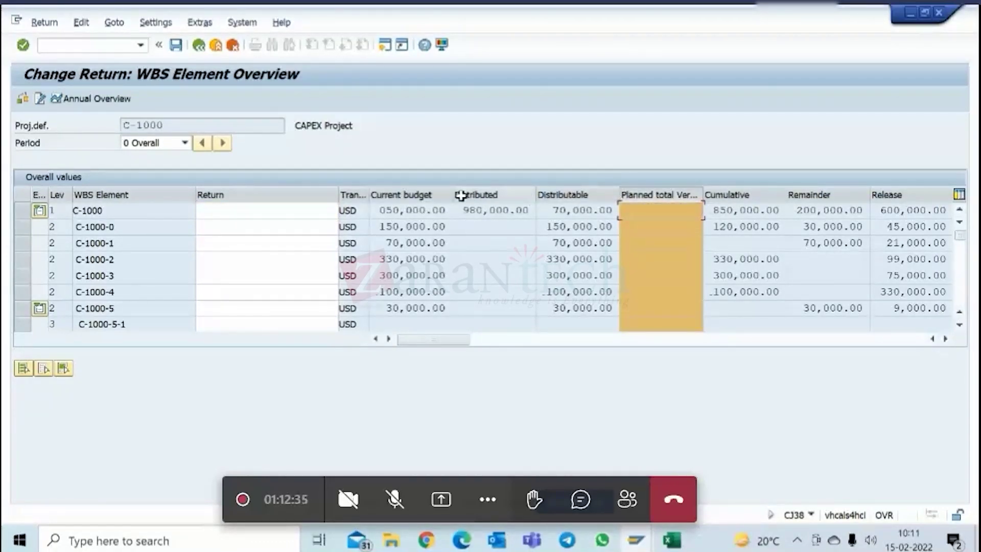
drag(460, 195, 480, 195)
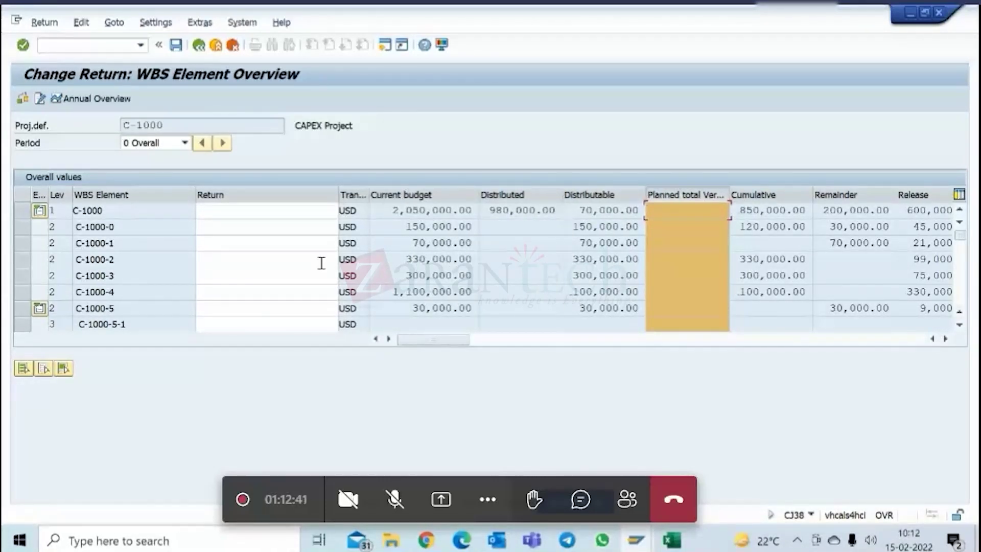
- Enter an overall return of 330,000.00 USD for WBS element C-1000-2
click(322, 261)
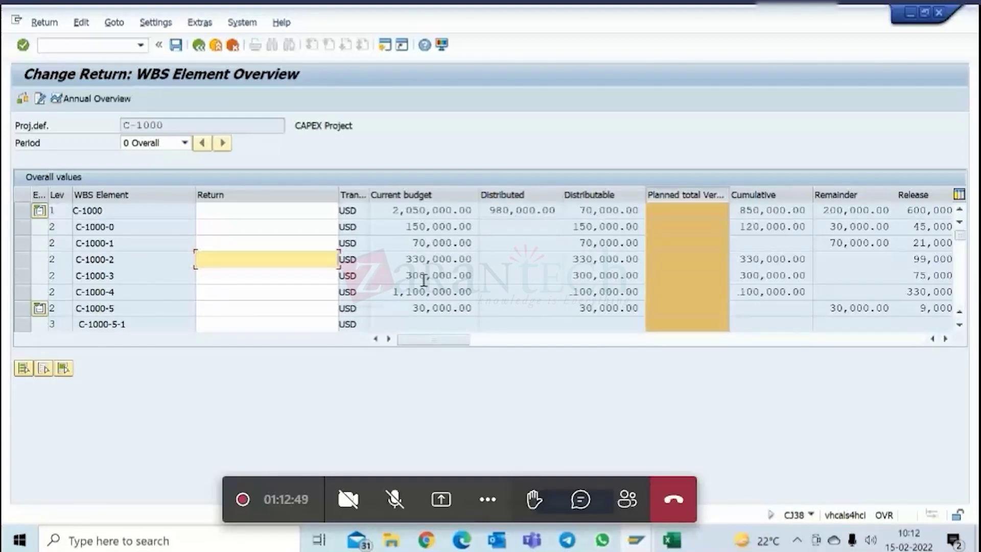
text(33)
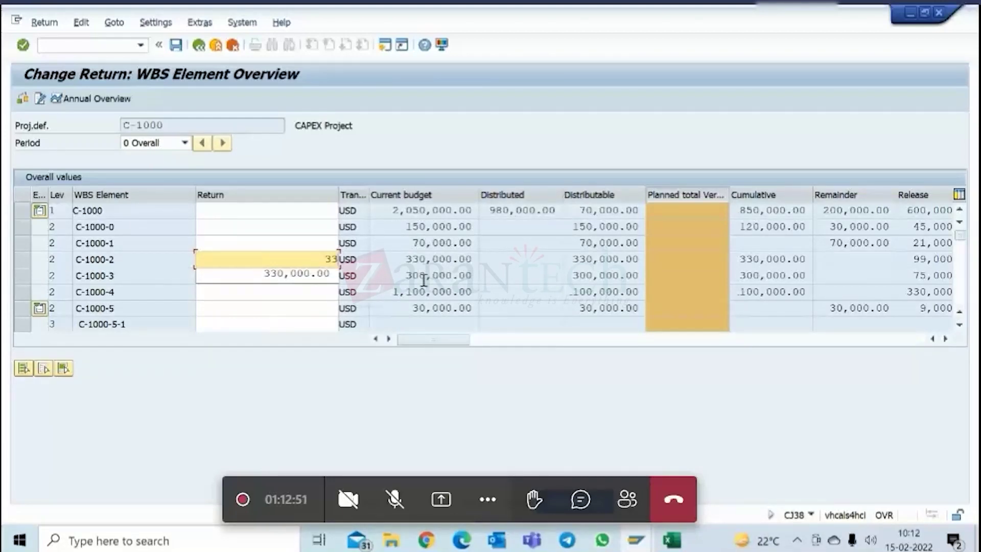
text(0)
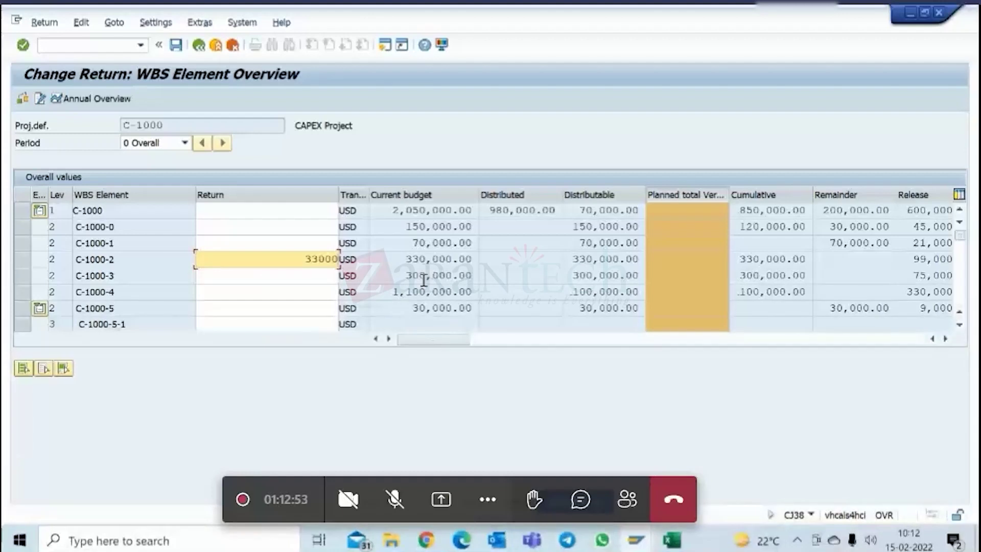
text(,000)
key(Return)
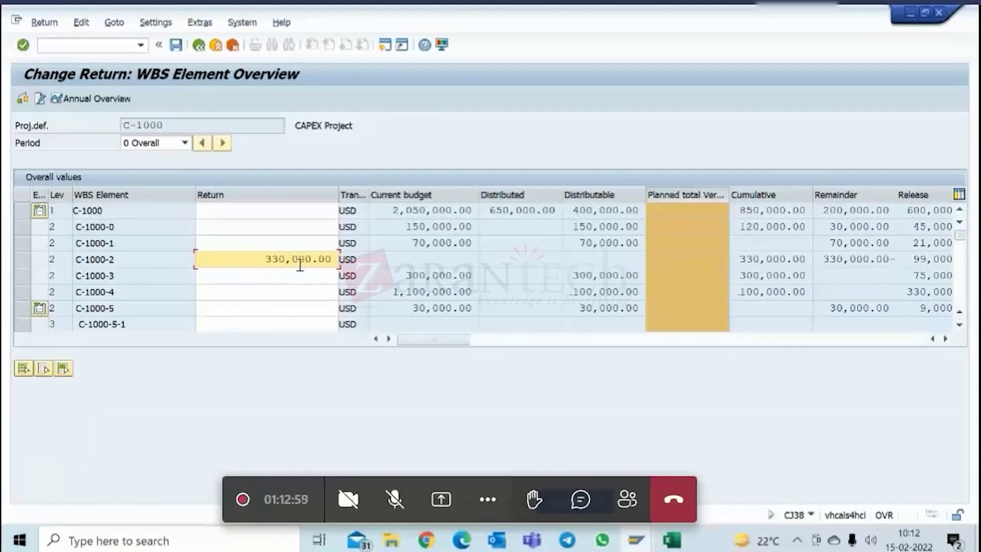
drag(263, 259, 338, 260)
click(337, 260)
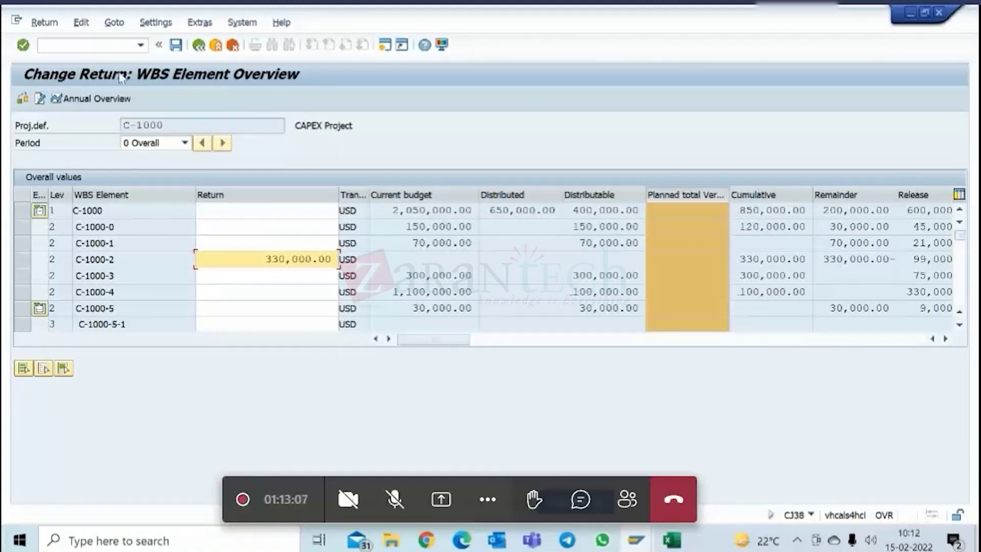
- Switch the period to 2022 and enter a return of 330,000.00 USD for WBS element C-1000-2
click(184, 142)
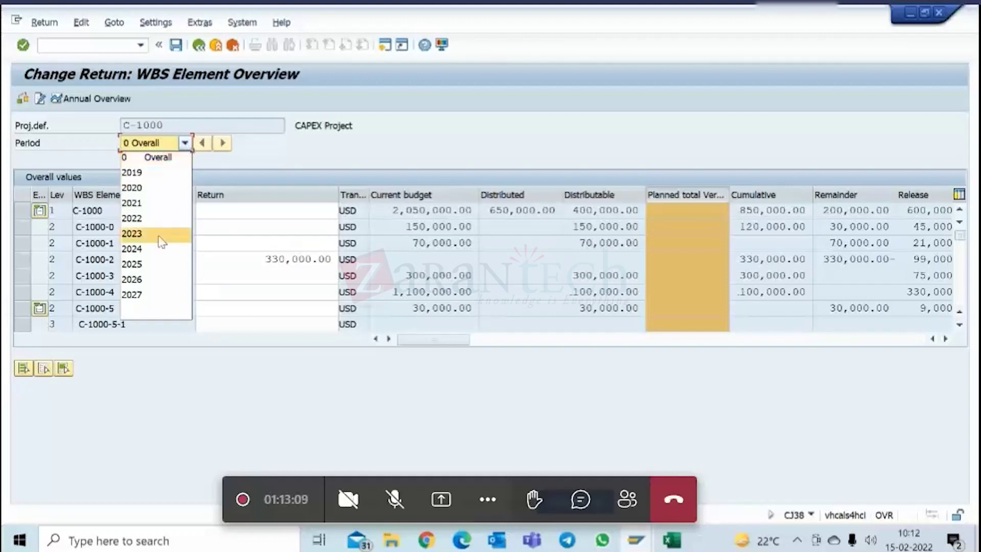
click(154, 220)
click(280, 258)
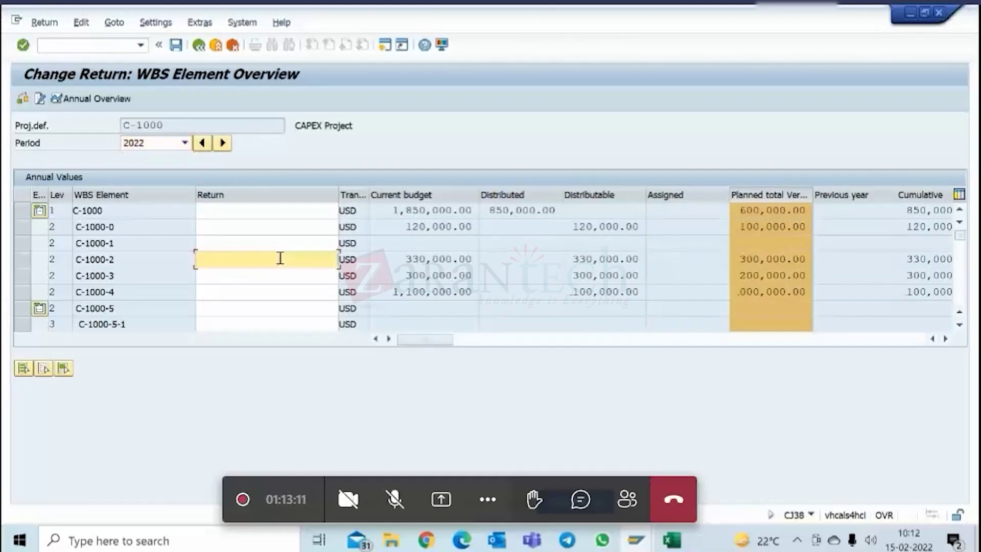
text(3300000.00)
- Total up the returns for the annual values from 2019 to 2027, including the total values
click(81, 23)
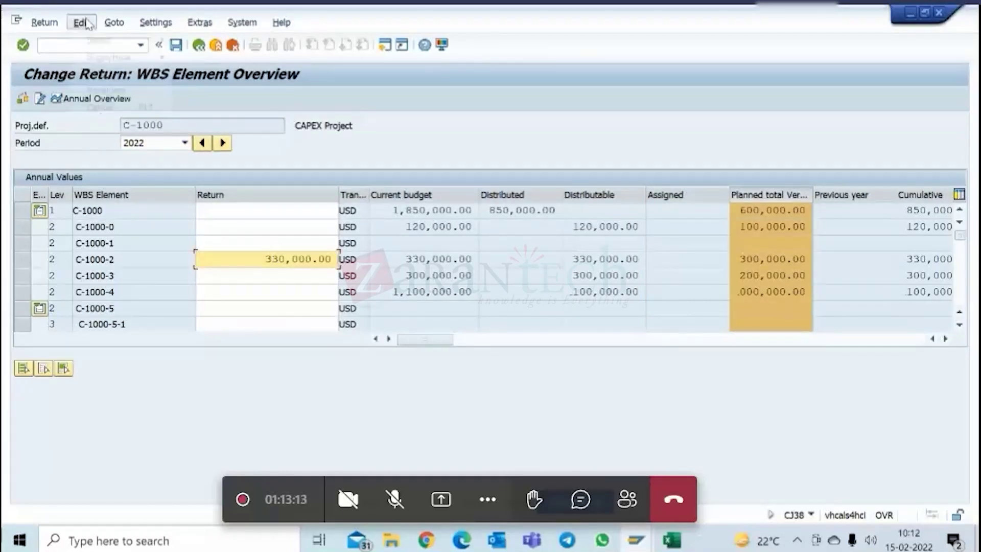
click(93, 76)
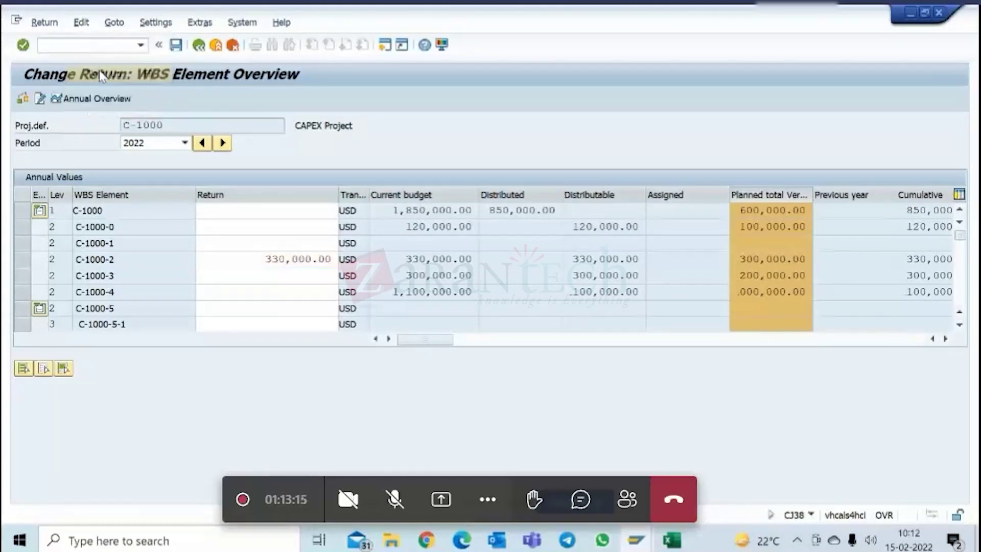
click(148, 305)
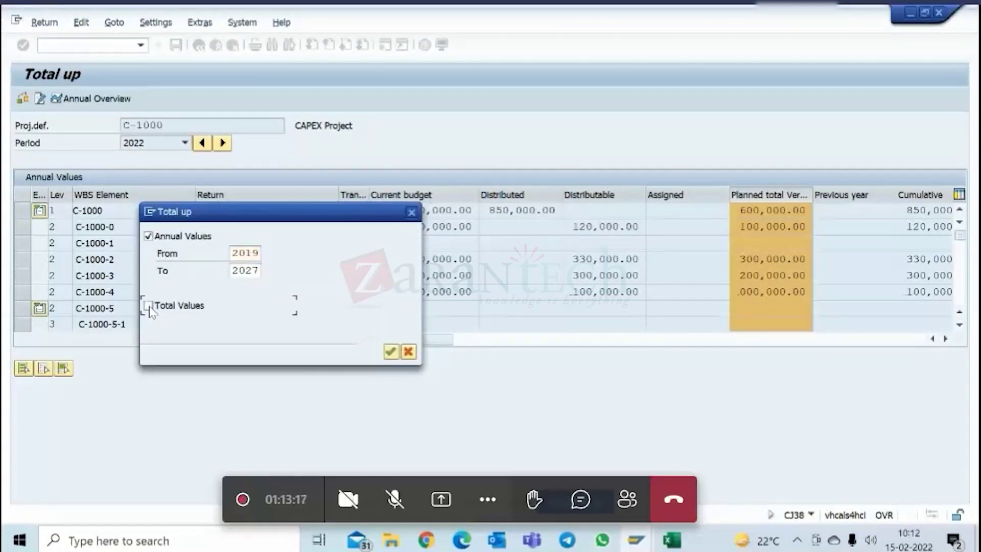
drag(266, 216, 423, 206)
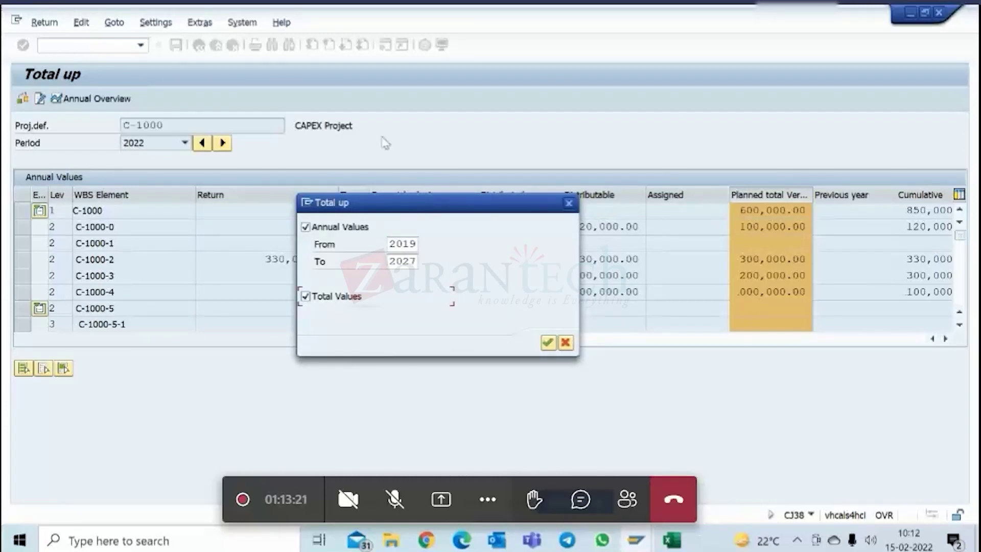
click(547, 343)
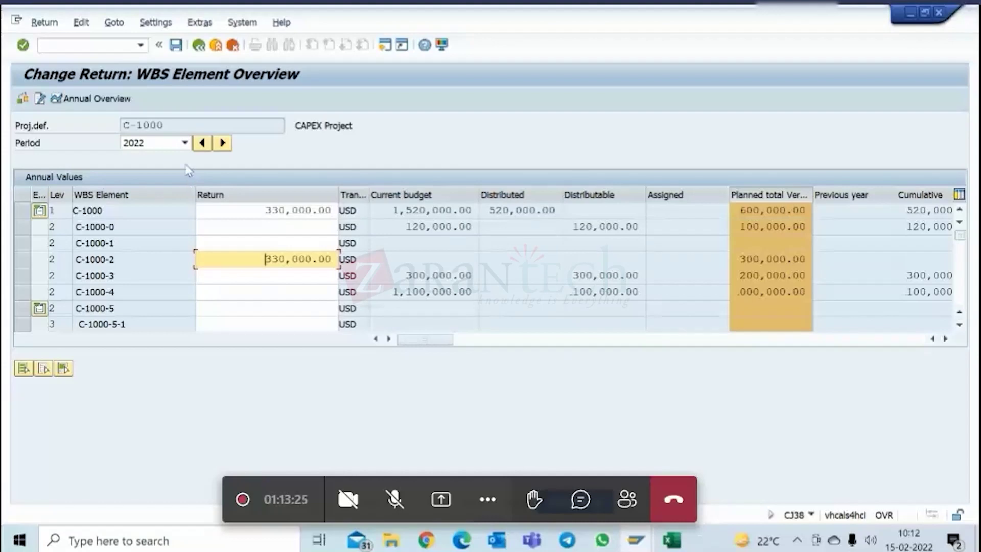
- Switch the period to Overall and clear the return amounts of C-1000-2 and C-1000
click(185, 143)
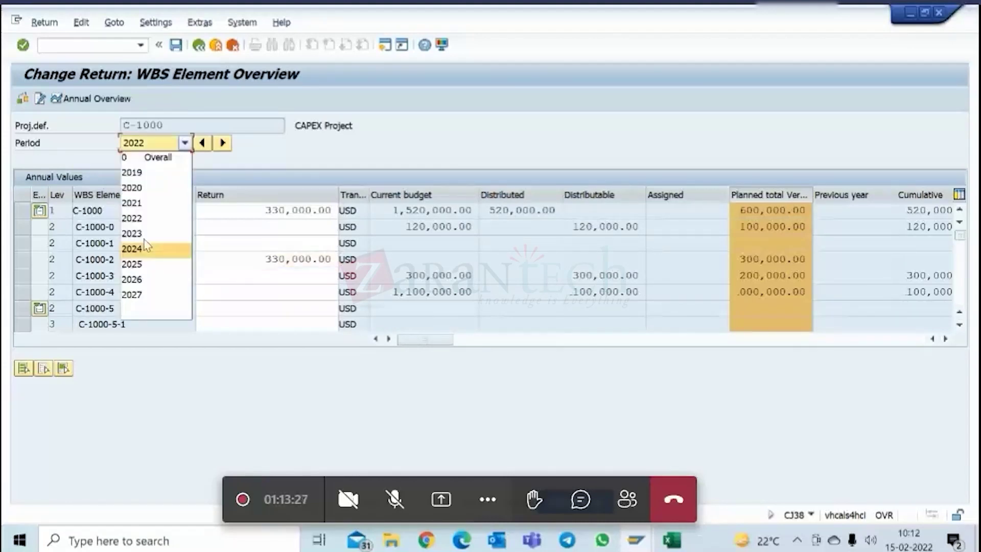
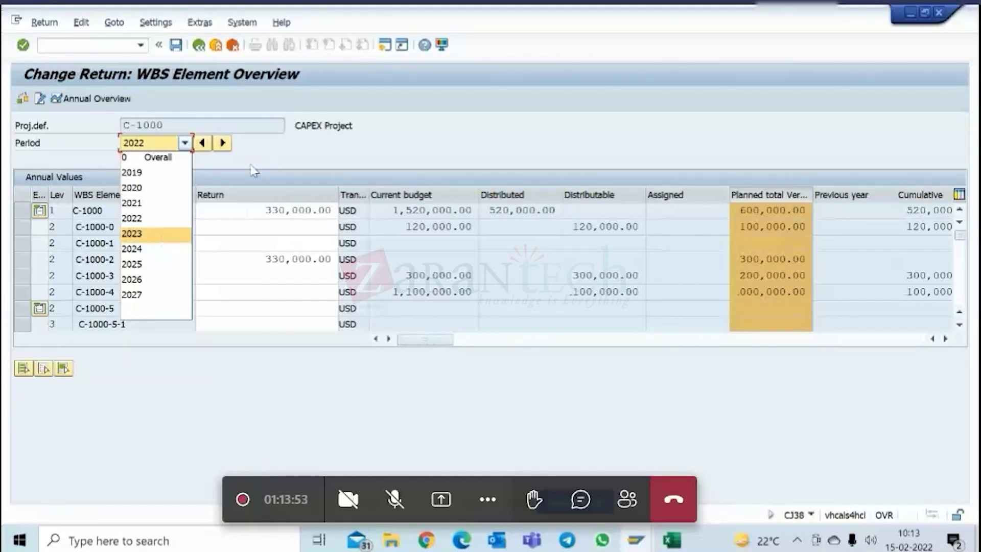
click(262, 261)
click(181, 144)
click(155, 157)
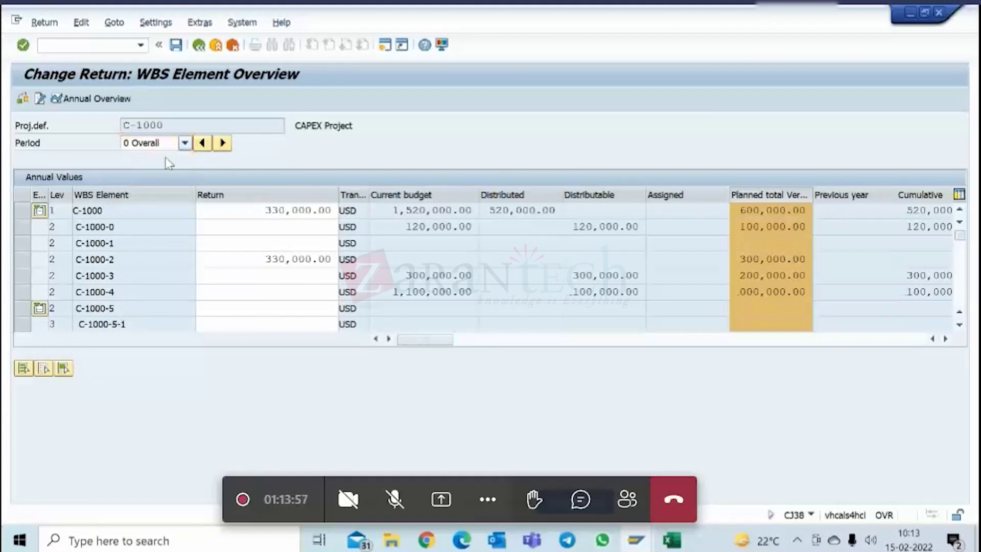
key(Delete)
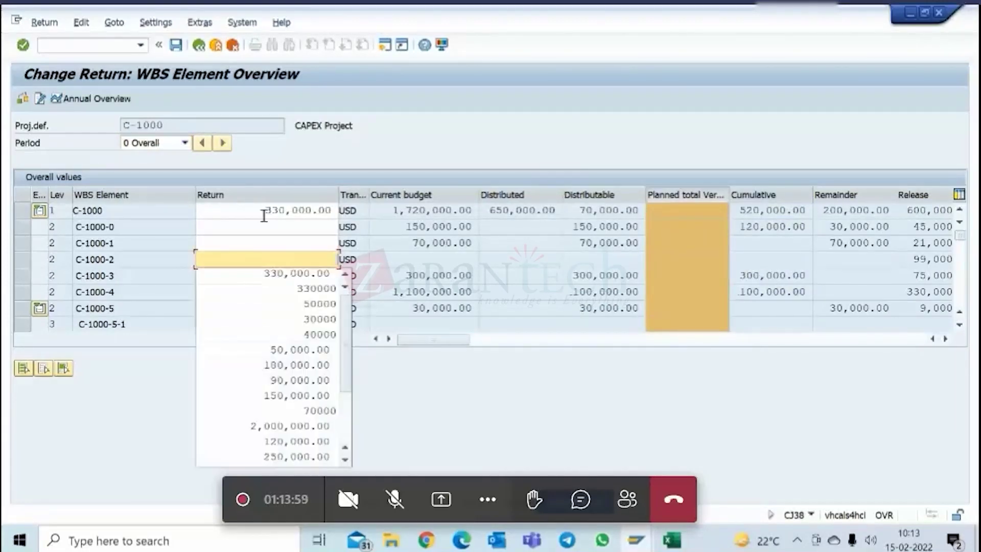
click(263, 211)
key(Delete)
key(Return)
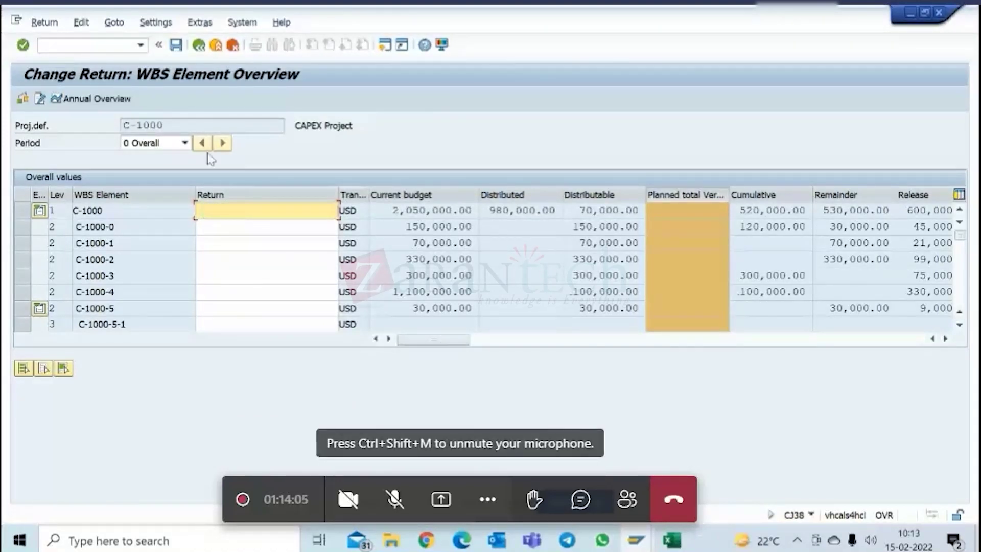
- Compare the returns and current budgets of the WBS elements between the 2022 and Overall periods
click(185, 143)
click(153, 219)
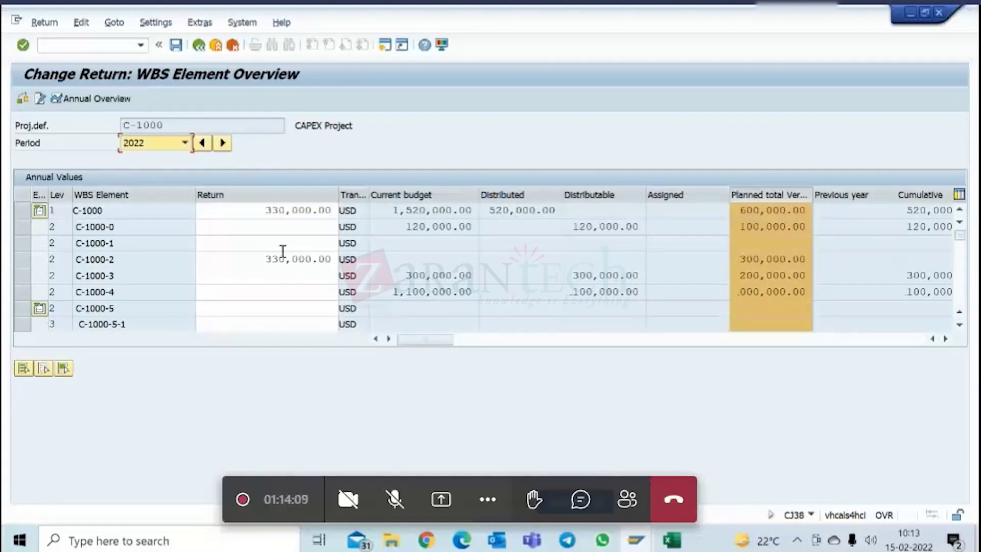
click(184, 142)
click(153, 154)
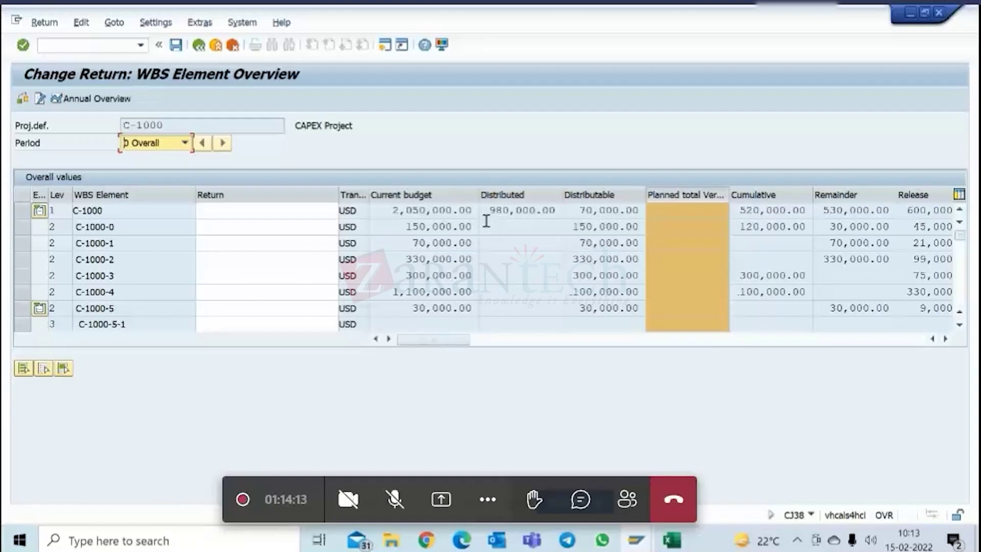
click(175, 148)
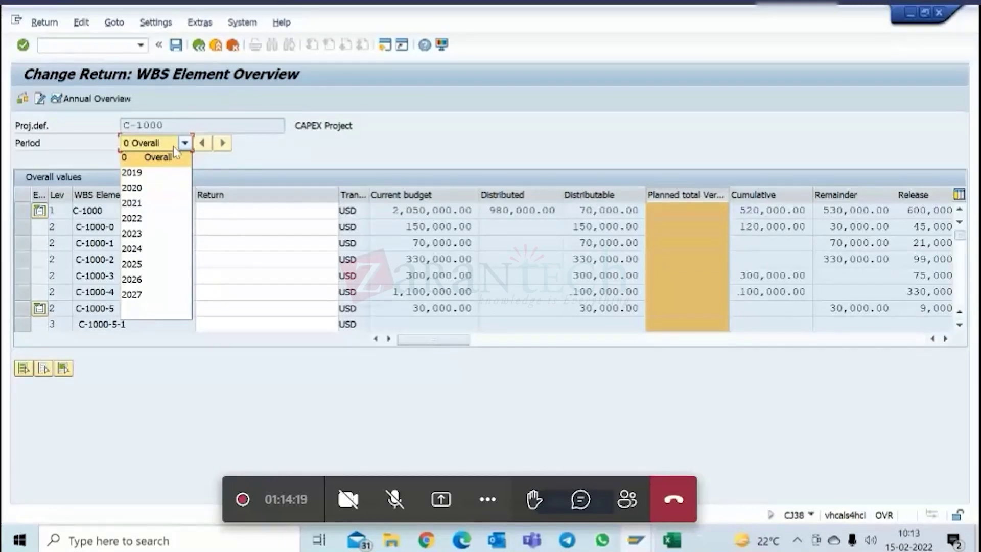
click(153, 218)
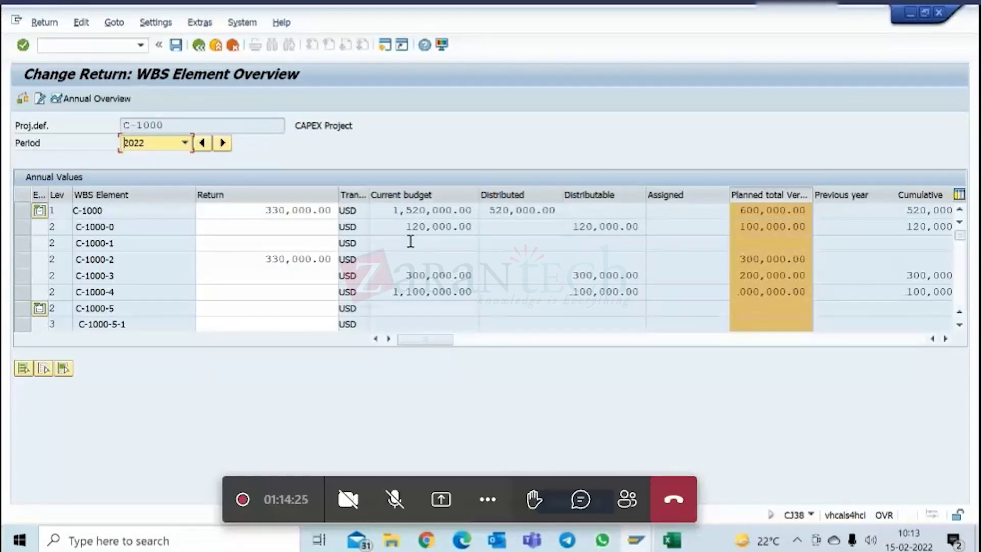
- Total up only the annual return values from 2019 to 2027, leaving the total values out
click(81, 23)
click(105, 72)
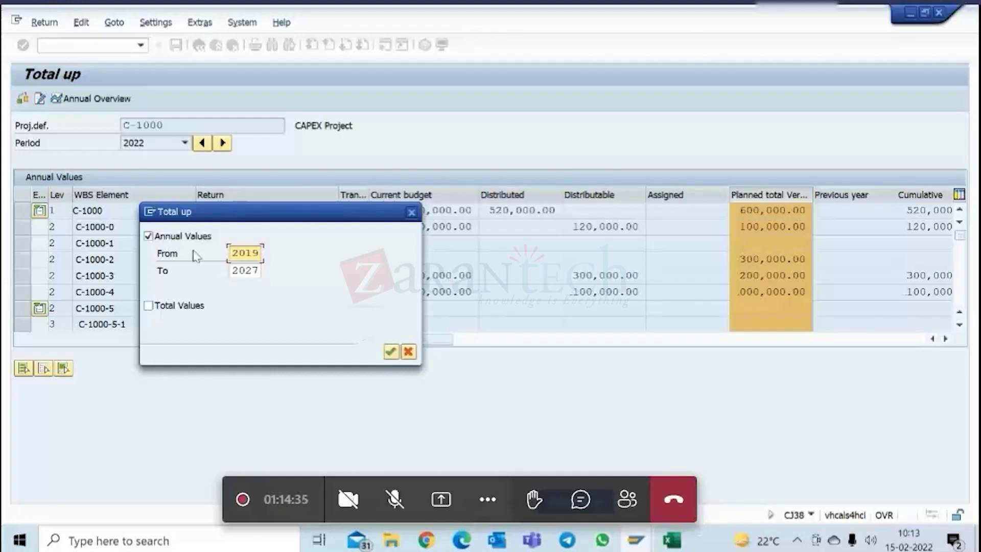
click(391, 351)
- Check the current budget of C-1000-2 in the Overall period and compare it with its 2022 budget
click(184, 143)
click(151, 154)
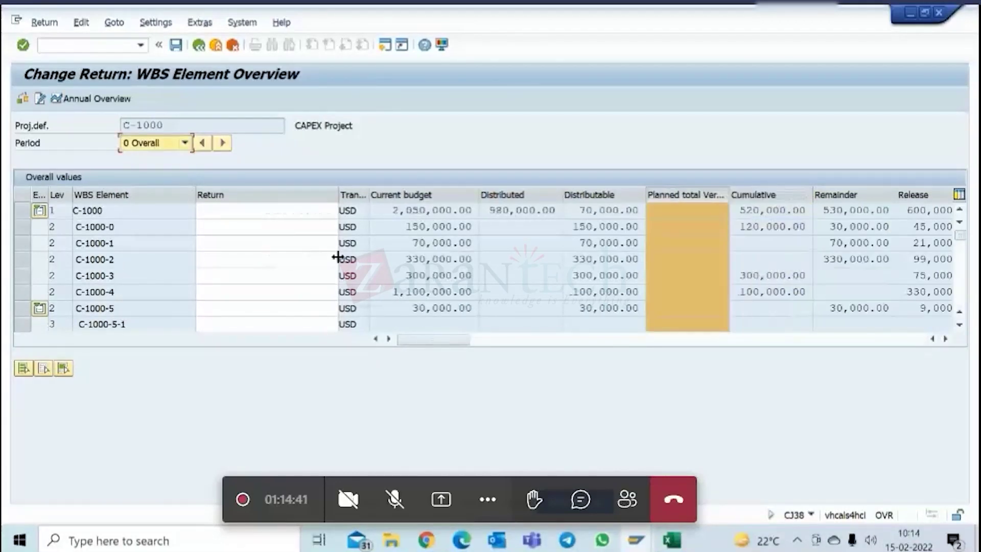
drag(406, 258, 478, 259)
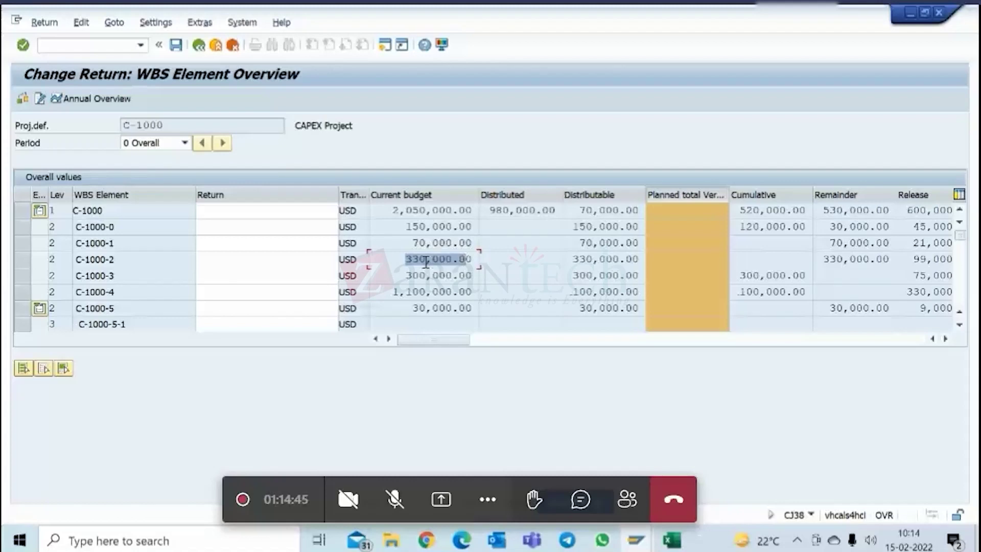
click(406, 259)
drag(406, 258, 482, 257)
click(163, 144)
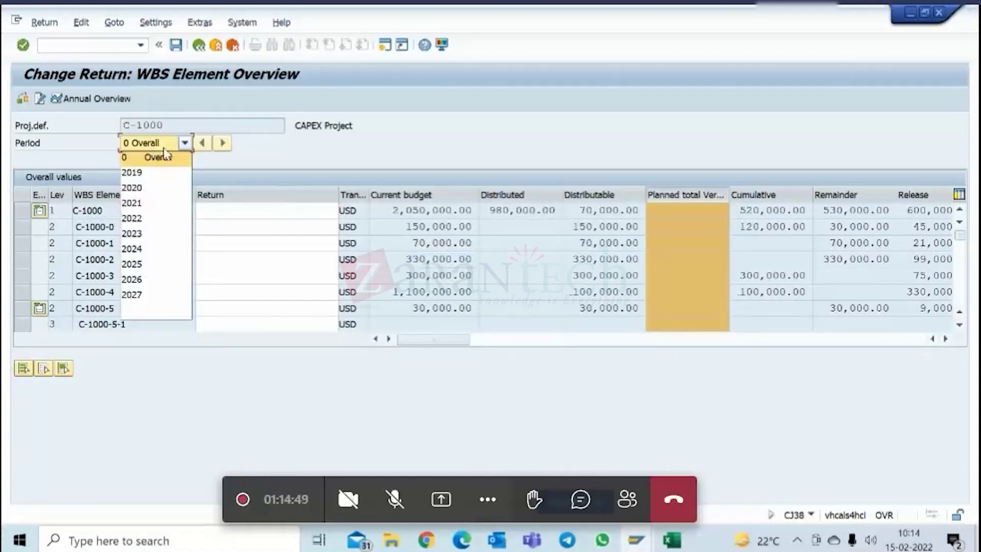
click(148, 218)
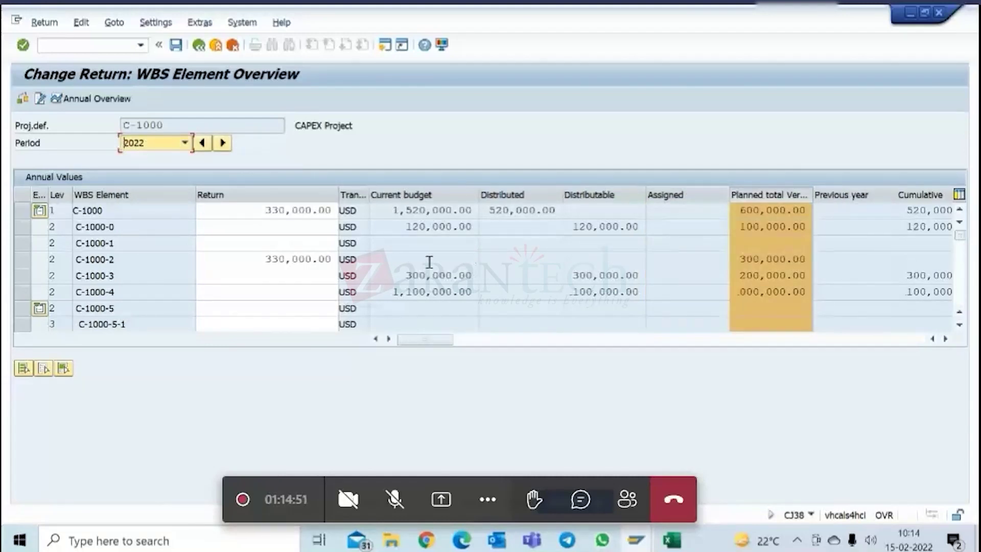
- Compare the current budget of C-1000-2 in 2022 with its current budget in the Overall period
click(460, 259)
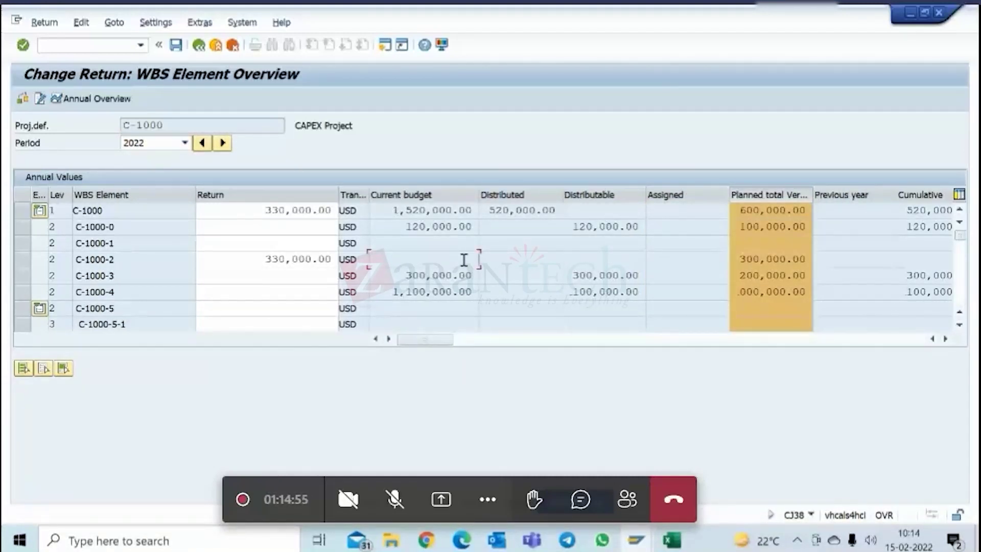
click(184, 142)
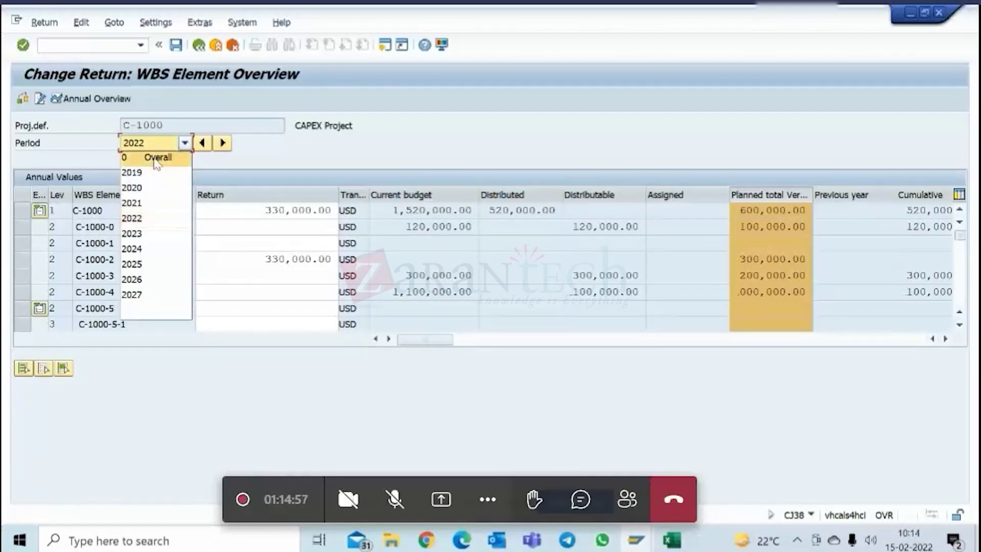
click(153, 155)
drag(405, 259, 467, 257)
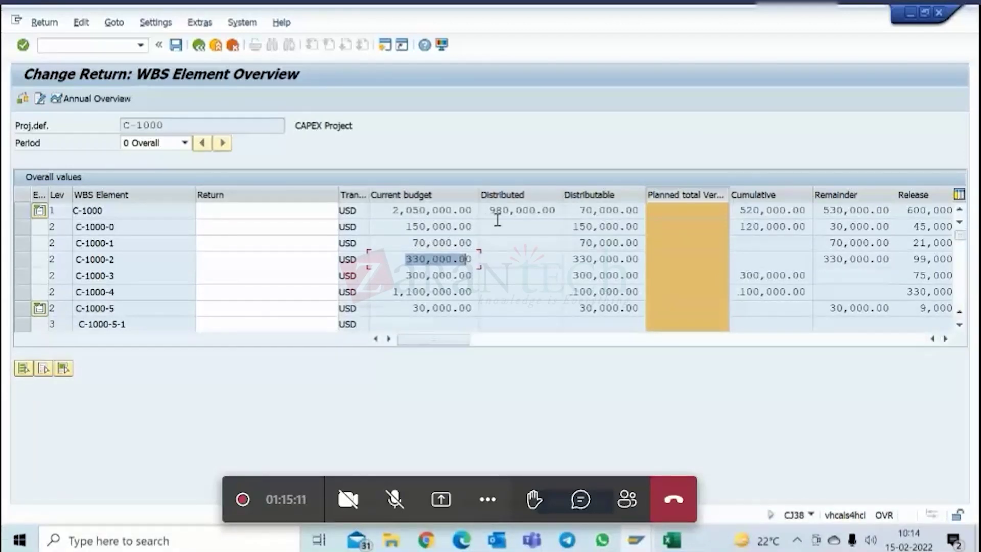
- Enter an overall return of 330,000.00 for C-1000-2
click(318, 261)
key(space)
click(316, 277)
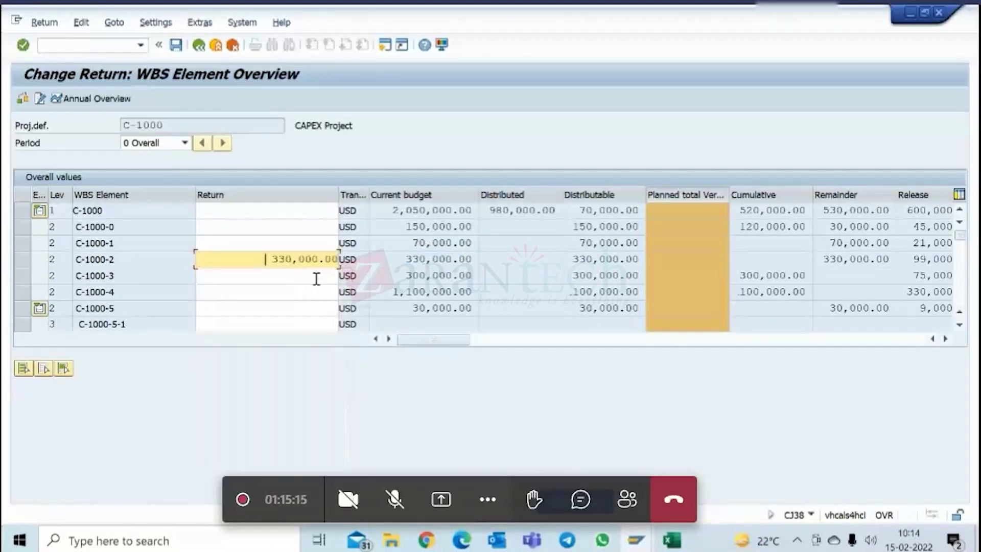
key(Return)
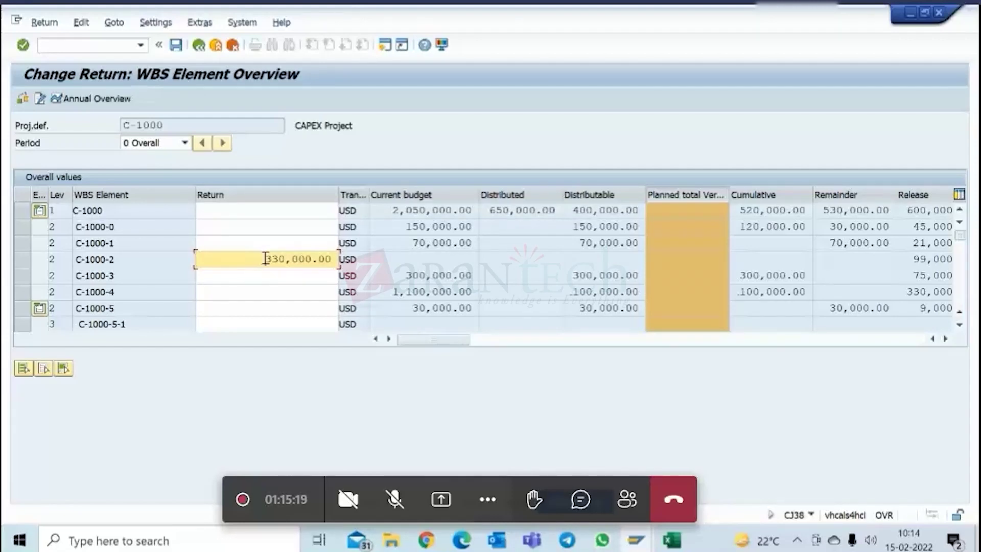
- Clear the overall return amount of C-1000-2
drag(265, 259, 373, 258)
key(Delete)
key(Return)
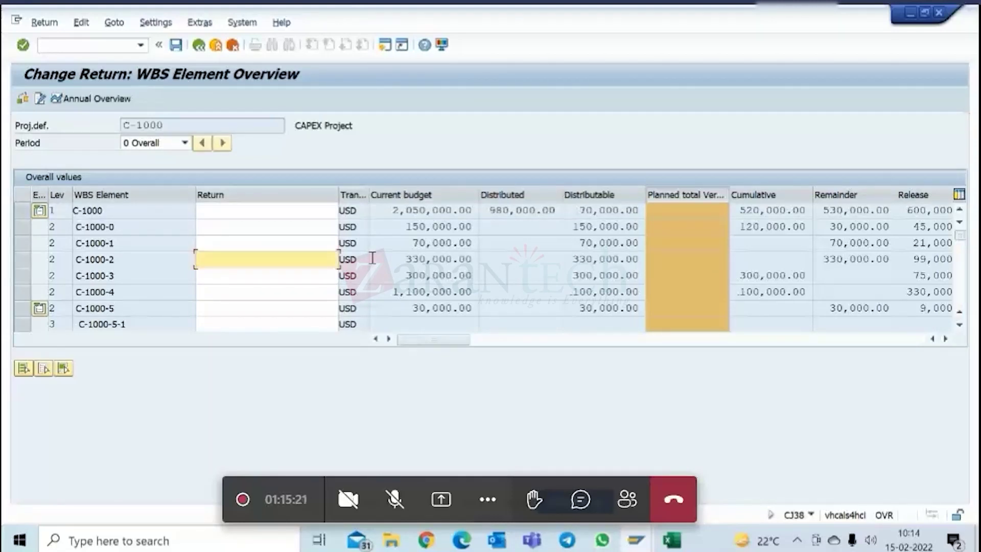
- Switch the period to 2022 and widen the Distributed column to show its full amounts
click(184, 143)
click(155, 218)
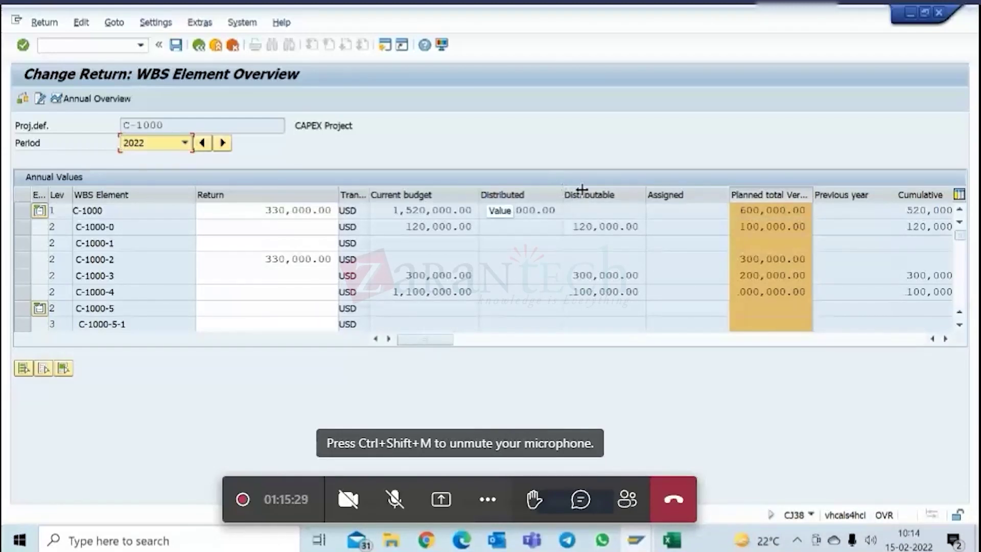
drag(582, 189, 582, 192)
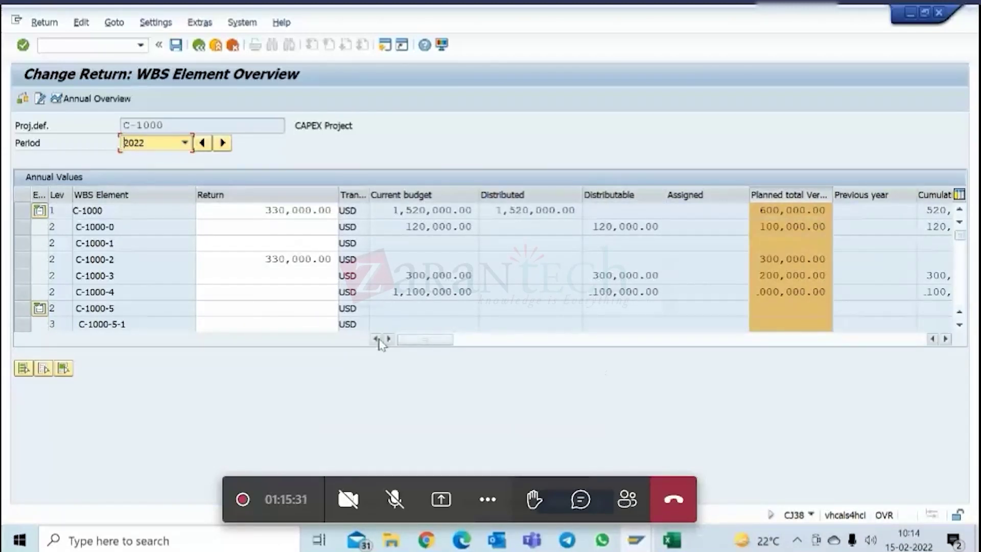
drag(431, 340, 512, 346)
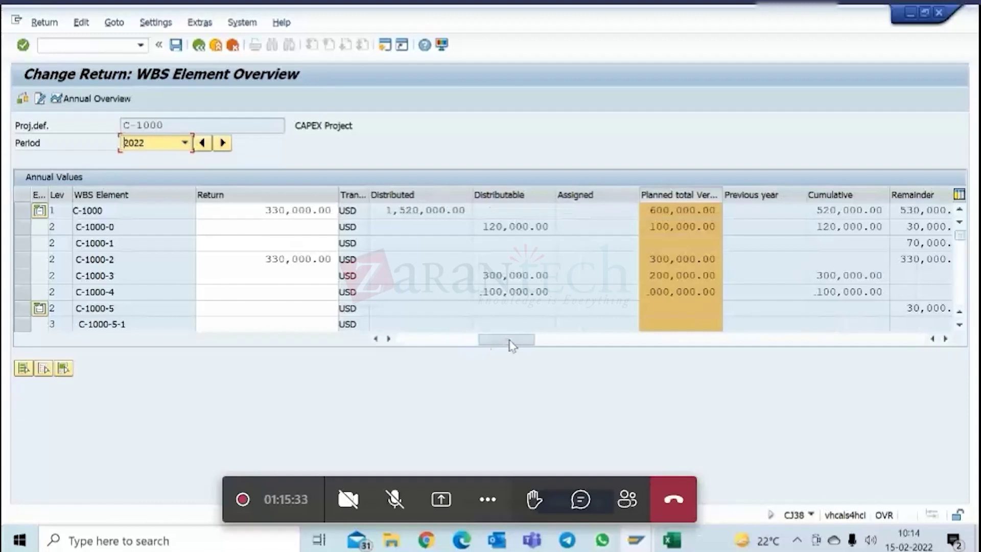
drag(512, 346, 431, 339)
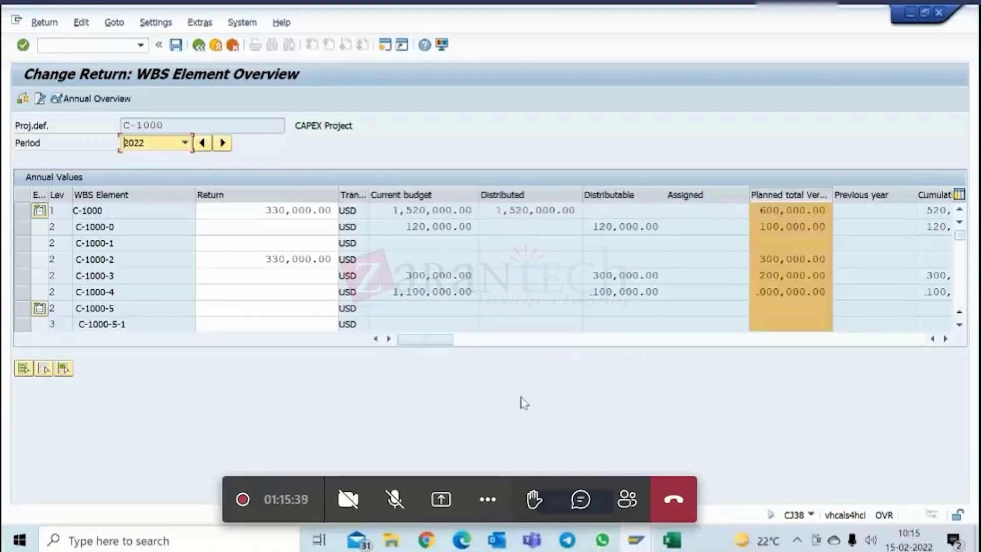
- Examine the 2022 columns of the Budget Updates report and compare them with the current budget of C-1000 in the return overview
mouse_move(636, 544)
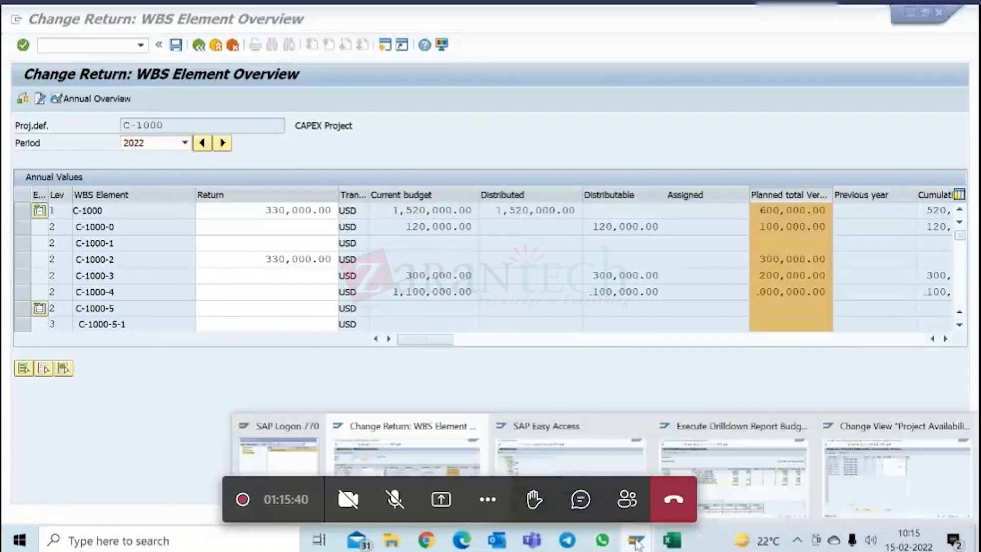
click(775, 462)
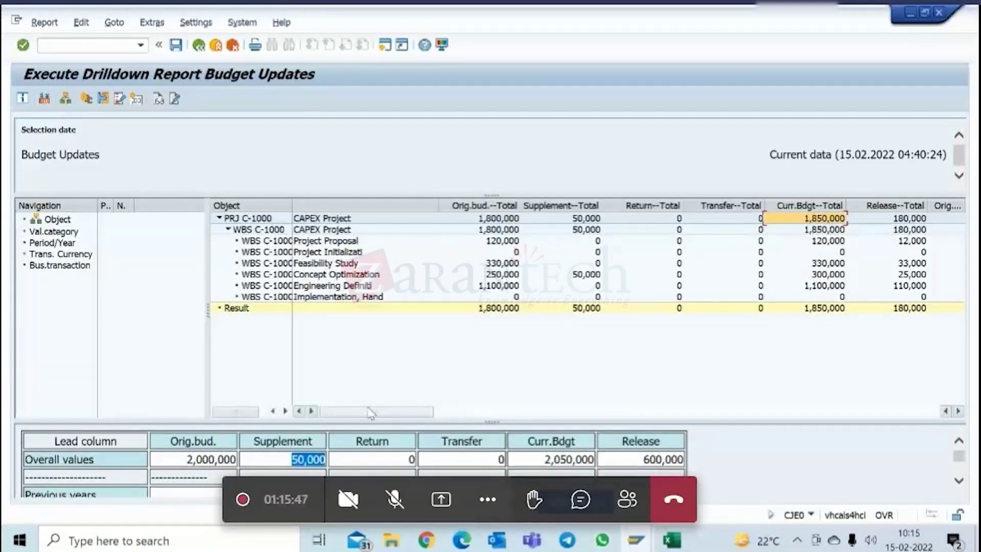
drag(378, 416, 548, 411)
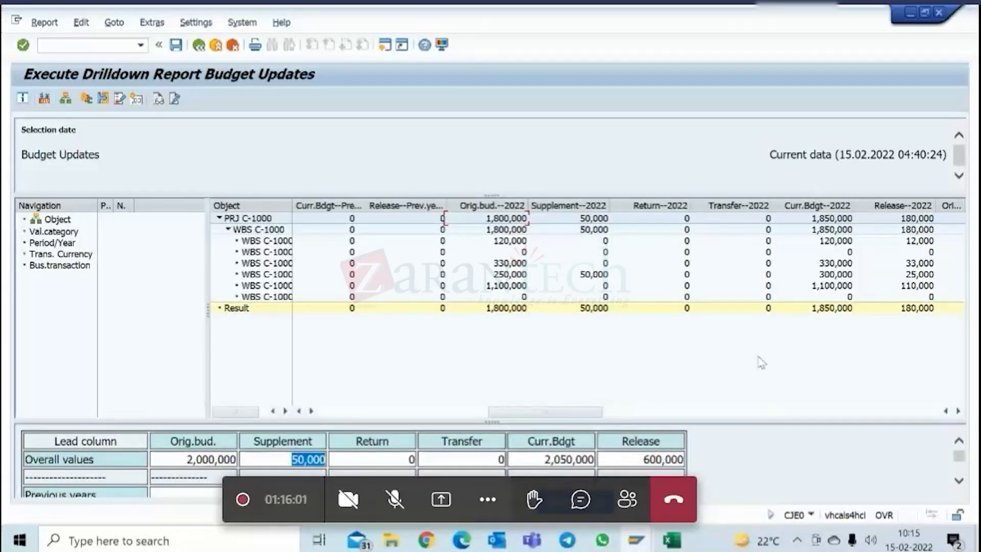
click(632, 534)
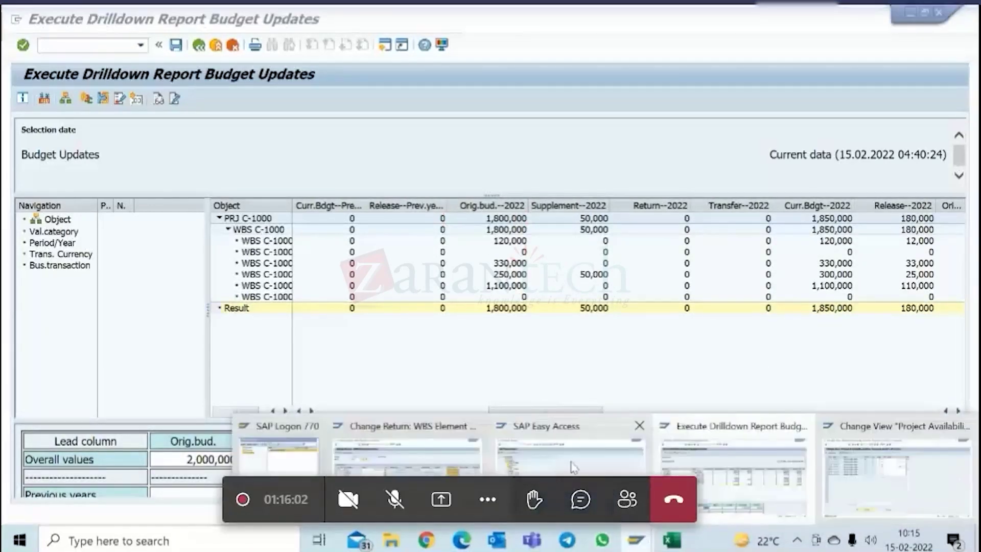
click(456, 469)
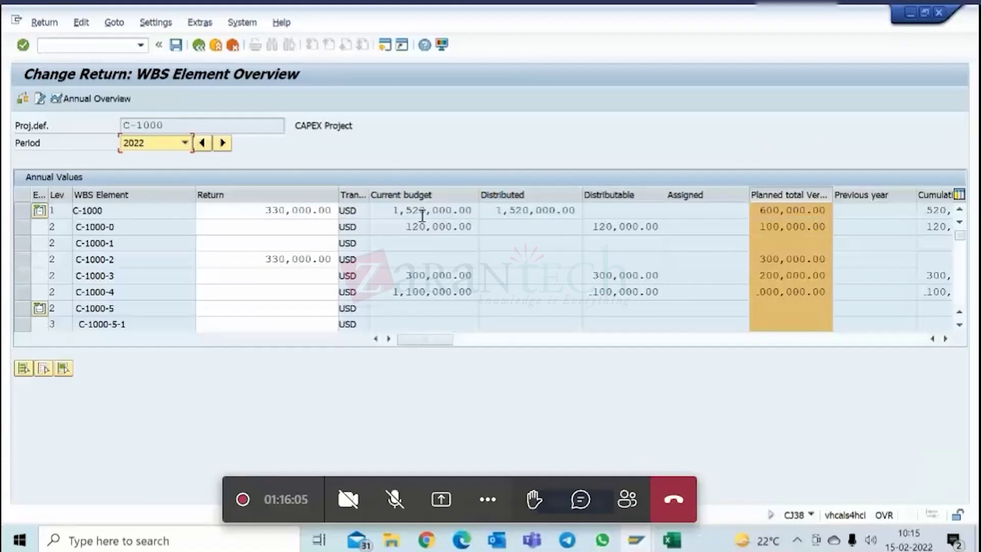
click(394, 211)
drag(394, 211, 490, 296)
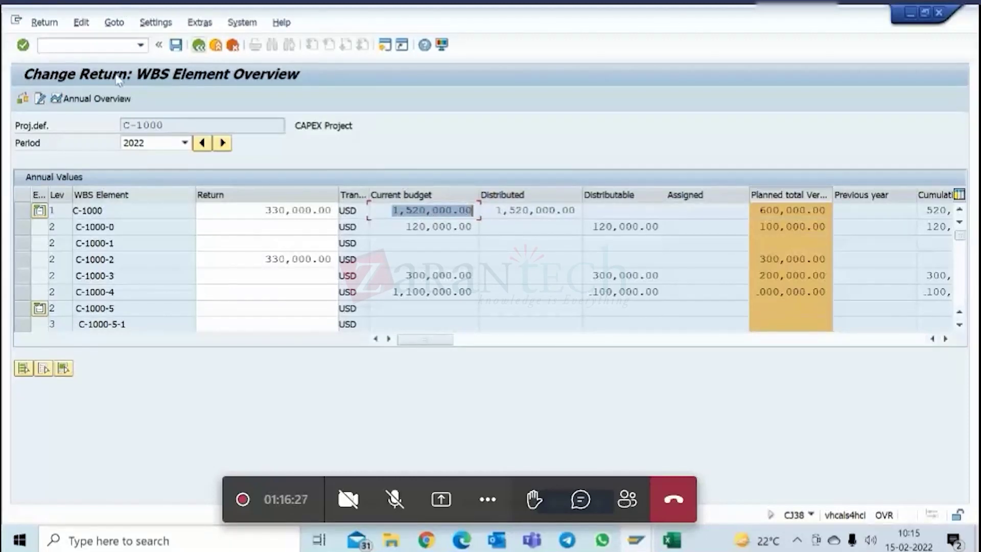
- Switch the period to Overall and enter a return of 330,000.00 for C-1000-2
click(170, 146)
click(156, 159)
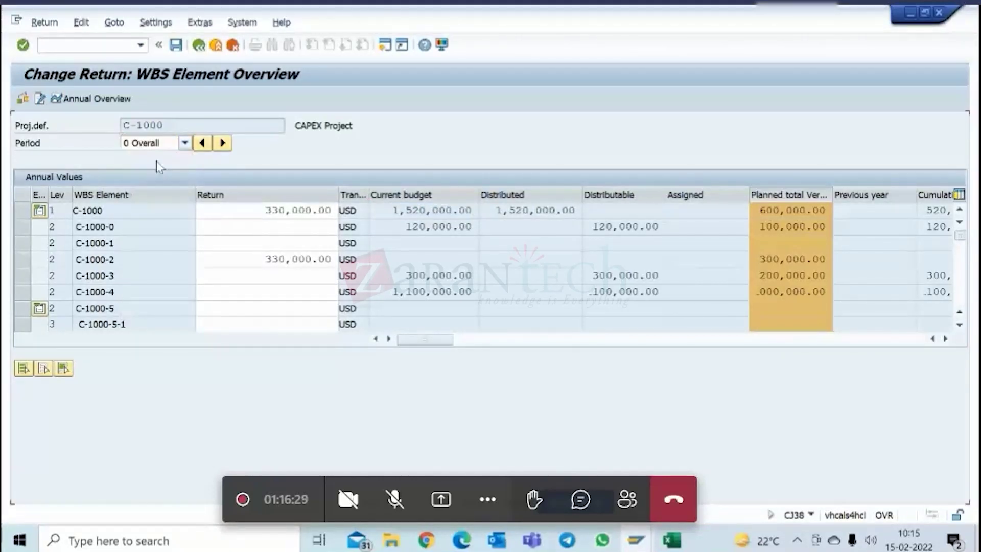
click(260, 256)
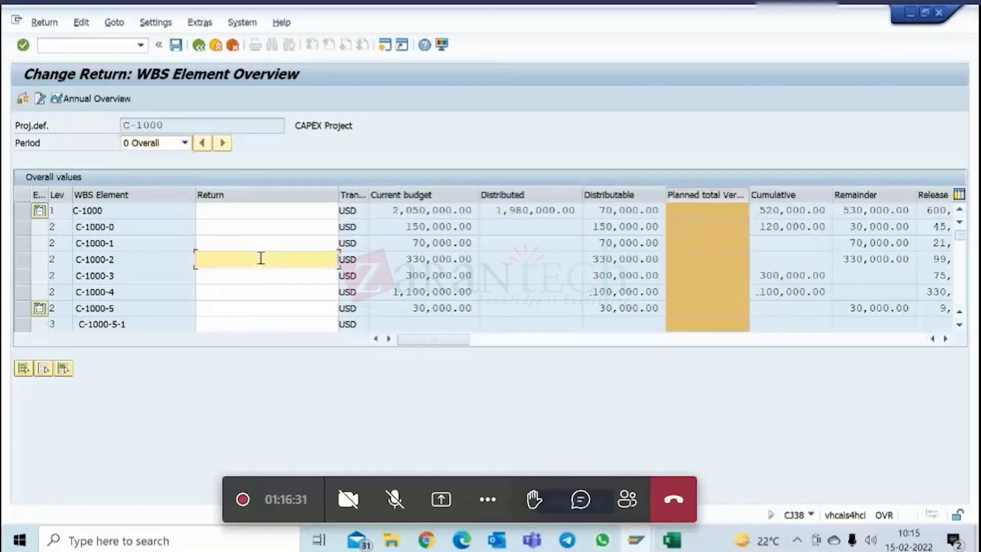
click(278, 262)
click(289, 273)
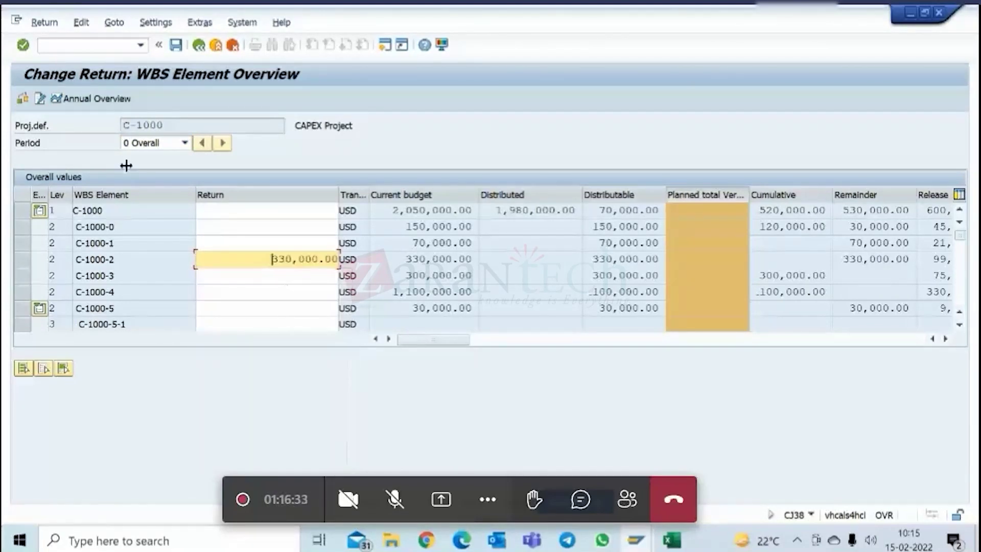
- Total up only the total return values without annual values, then check the budget and close the messages
click(81, 23)
click(104, 75)
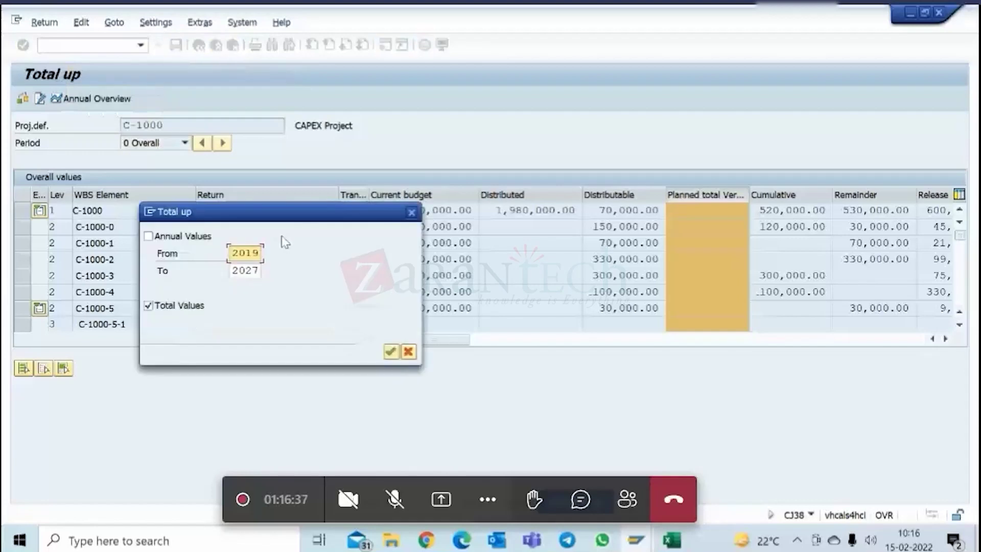
click(391, 351)
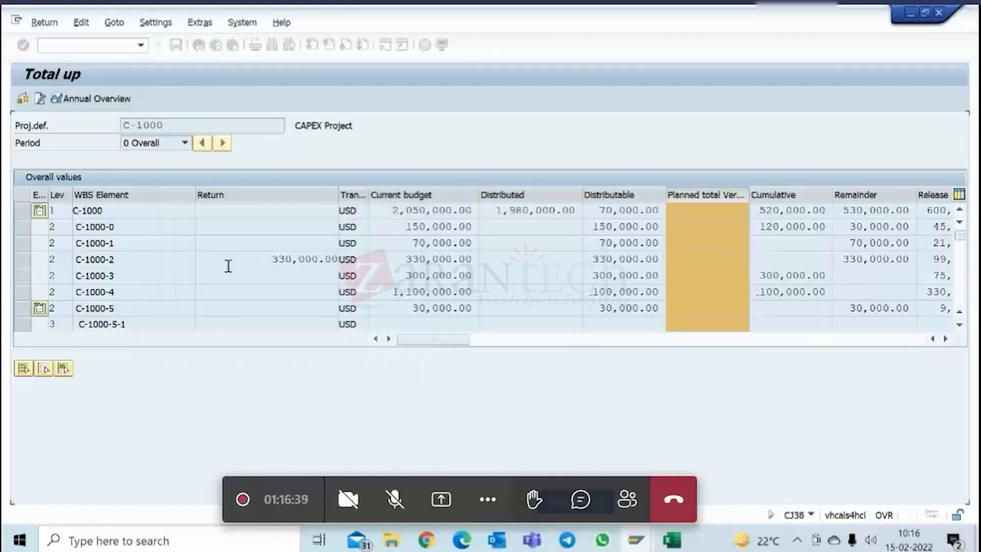
click(24, 99)
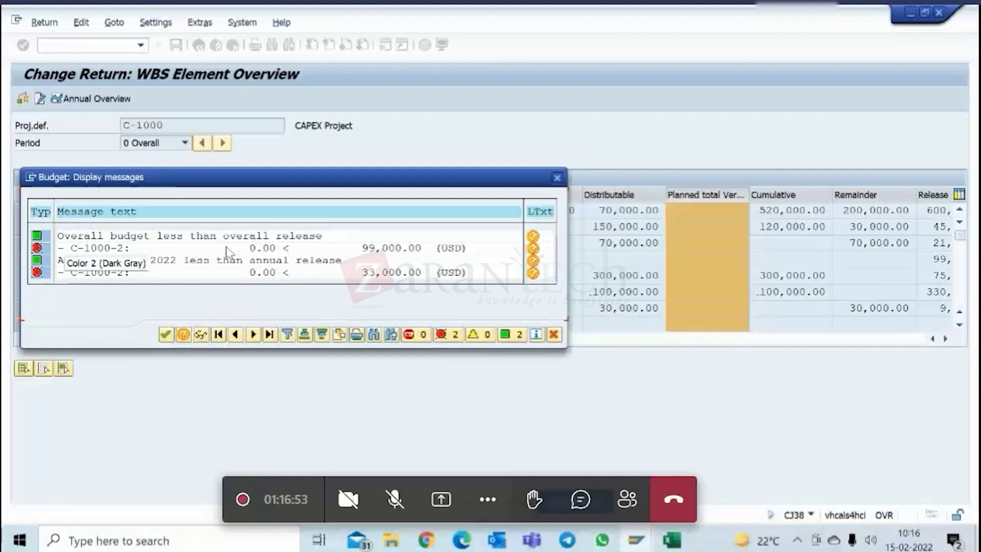
click(554, 334)
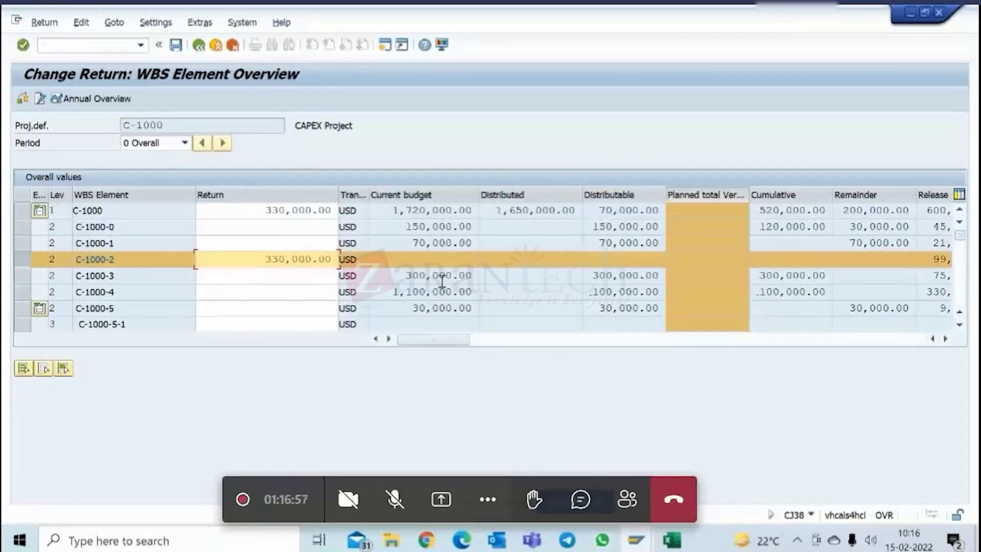
- Compare the release amounts of C-1000-2 in the Overall and 2022 periods with its return
drag(461, 339, 619, 340)
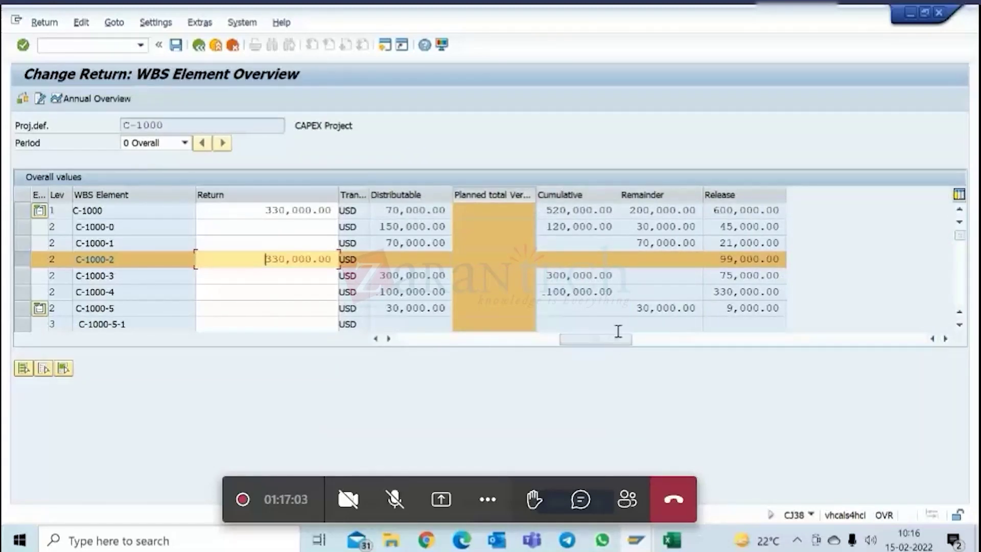
key(Tab)
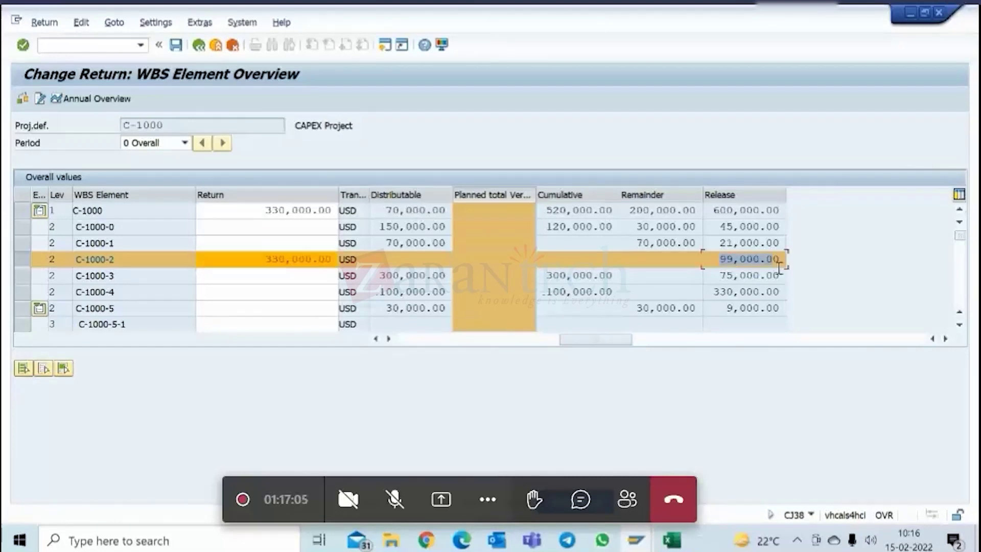
click(185, 142)
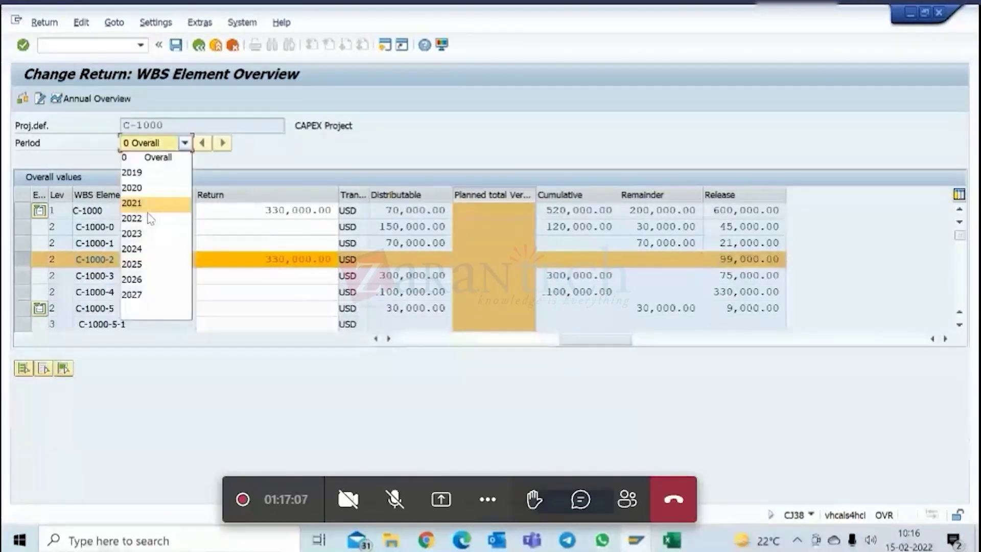
click(135, 216)
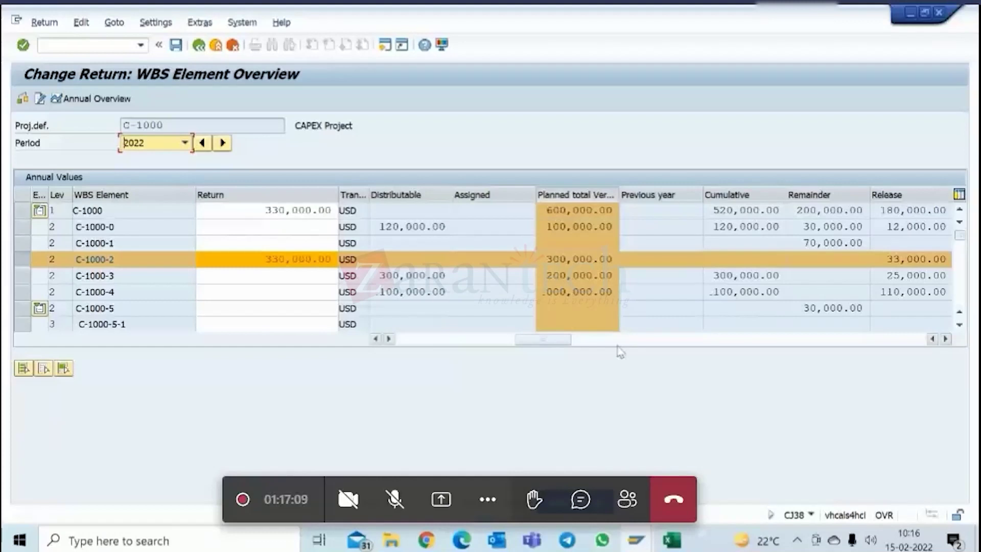
drag(553, 341, 578, 344)
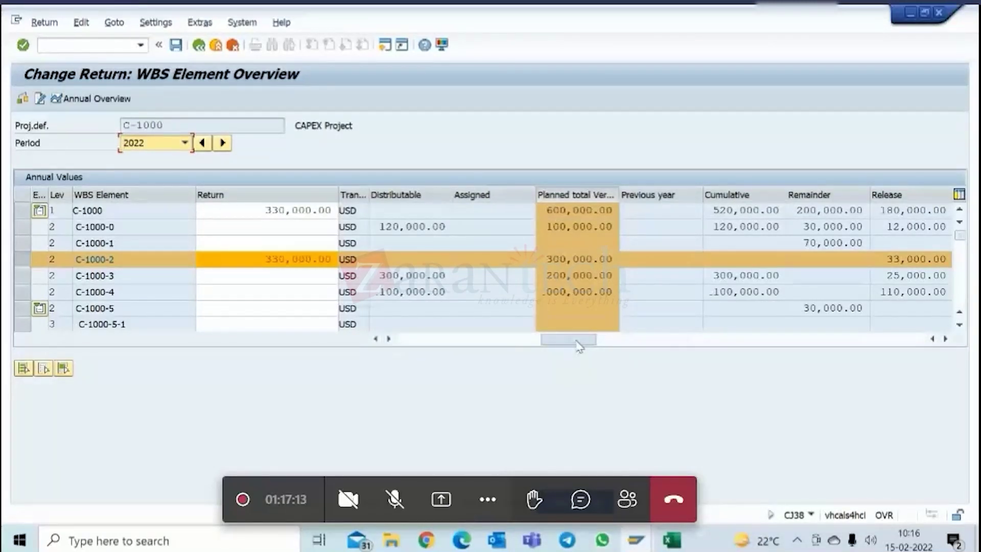
drag(885, 261, 928, 262)
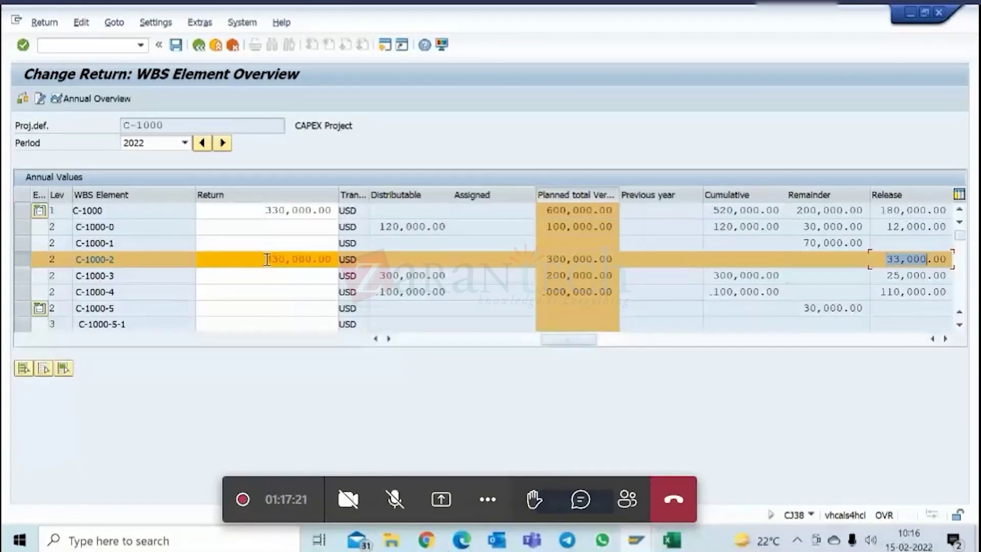
drag(266, 259, 330, 258)
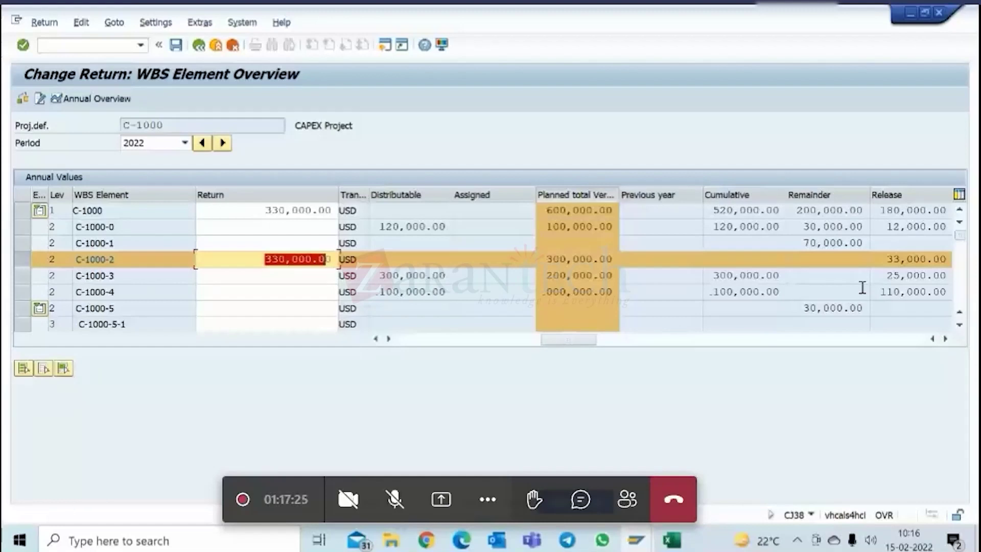
drag(875, 259, 970, 266)
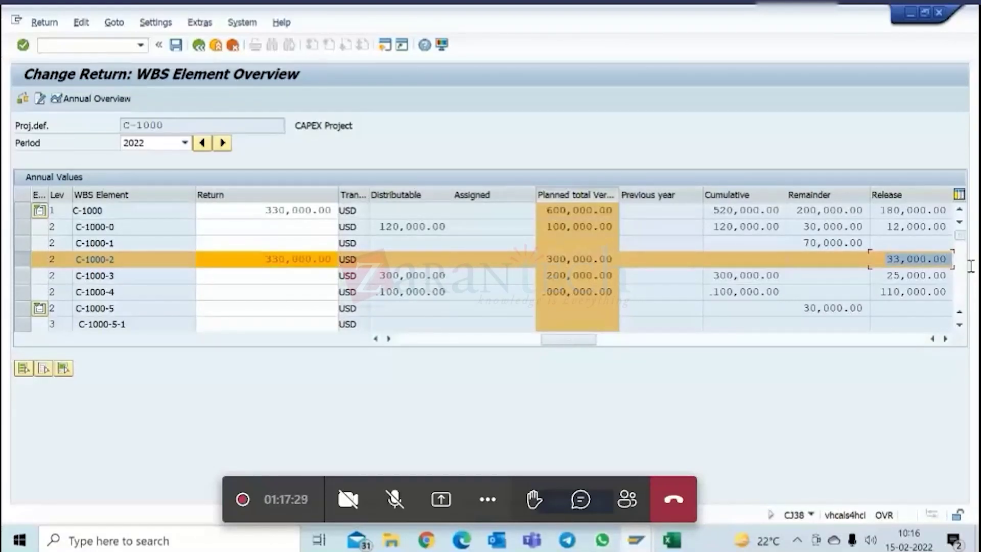
- Switch the period to Overall and examine the overall release amount of C-1000-2
click(184, 142)
click(148, 158)
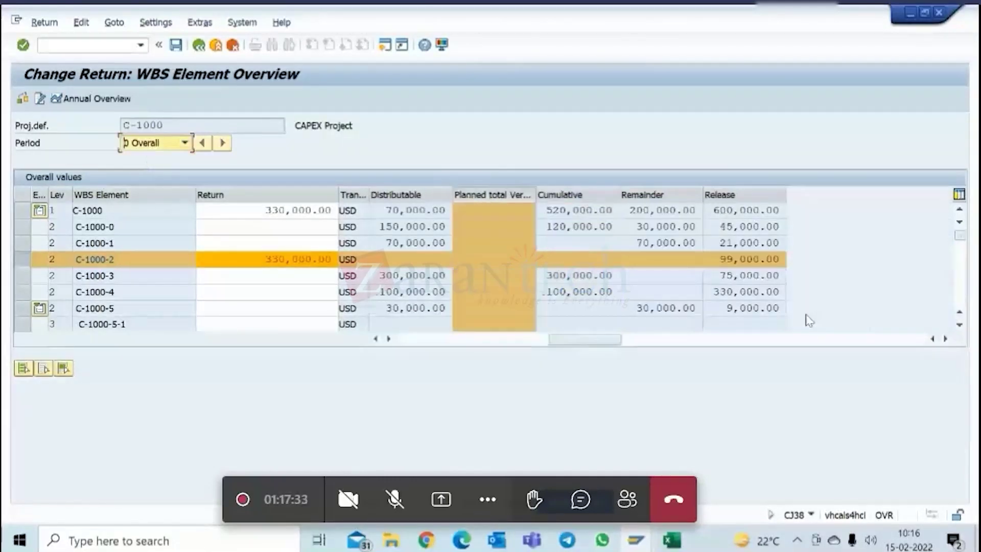
double_click(749, 259)
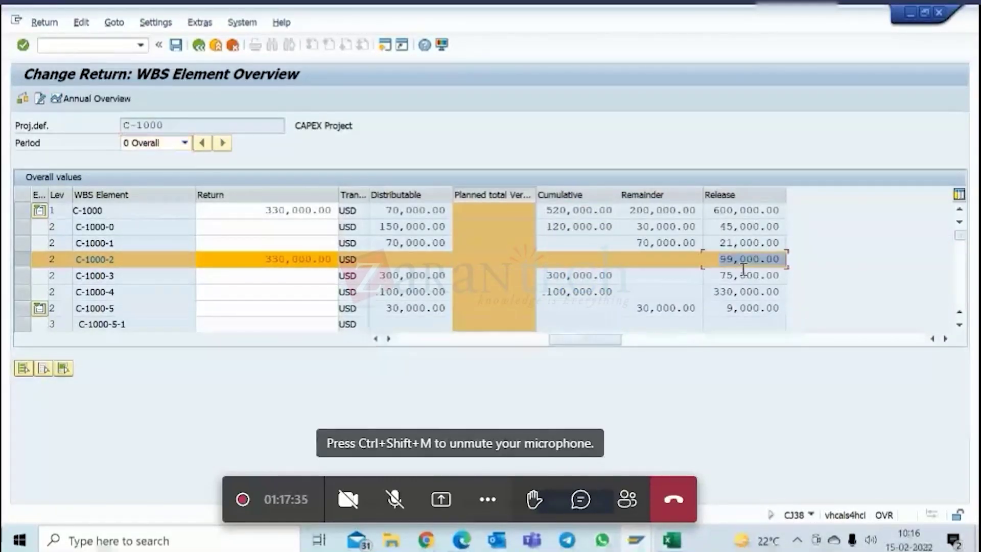
mouse_move(591, 342)
mouse_down()
mouse_move(405, 339)
mouse_move(608, 339)
mouse_up()
drag(719, 260, 744, 261)
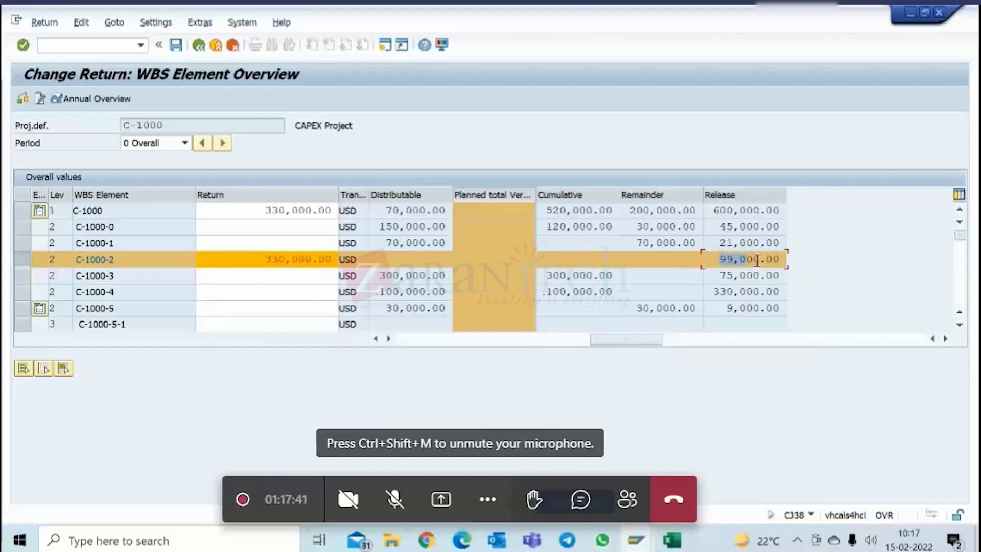
- Set the 2022 return of C-1000-2 to 200,000.00 and total up the 2022 return to C-1000
click(185, 142)
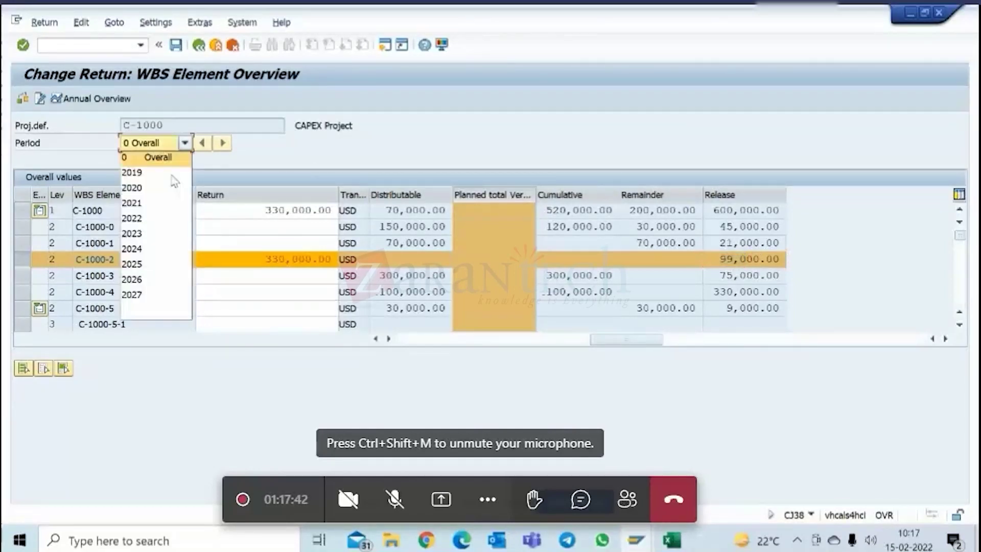
click(134, 222)
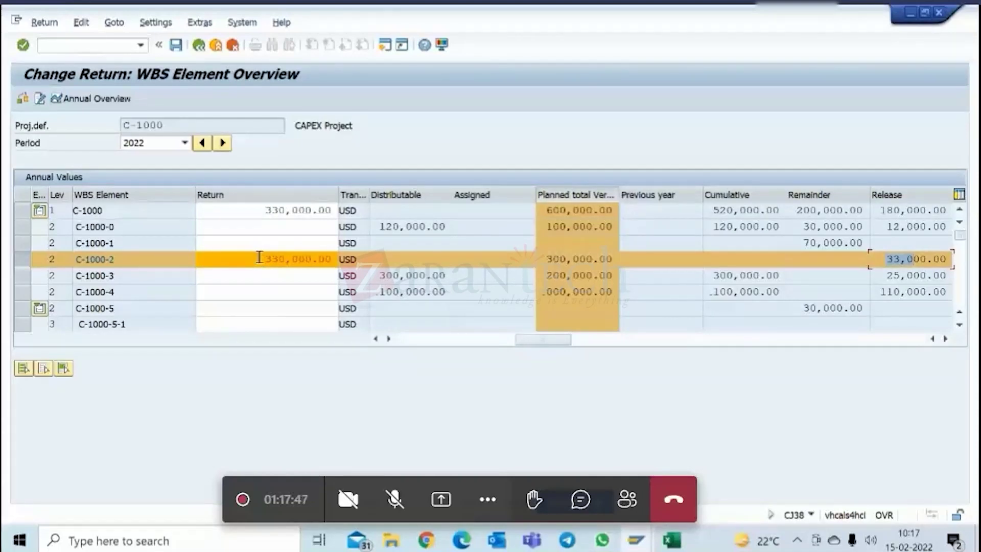
double_click(288, 260)
drag(289, 261, 338, 261)
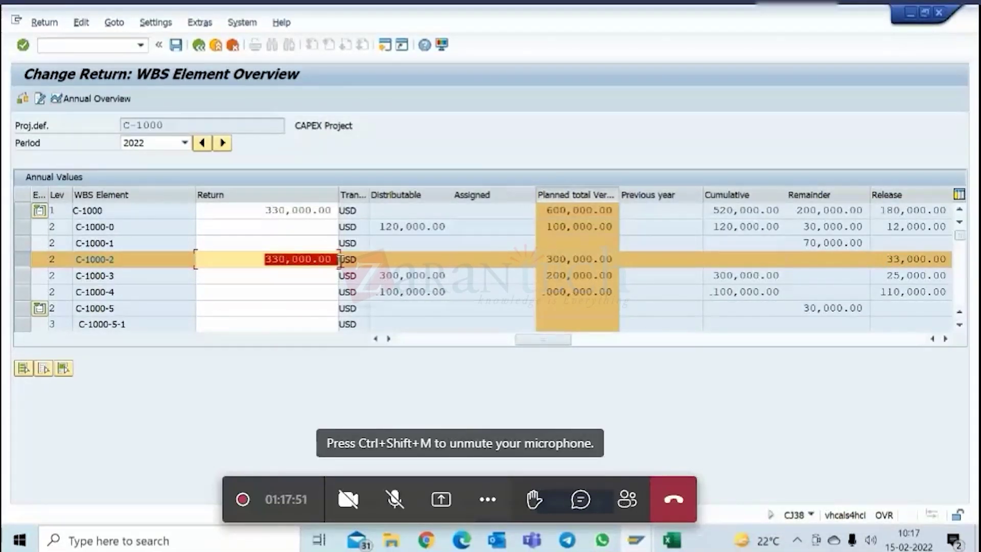
text(20)
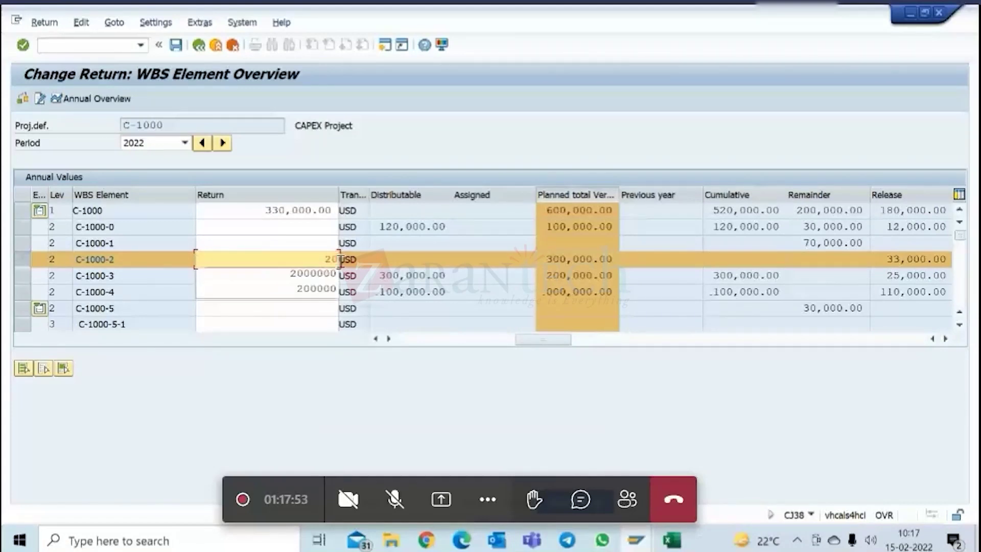
text(0000)
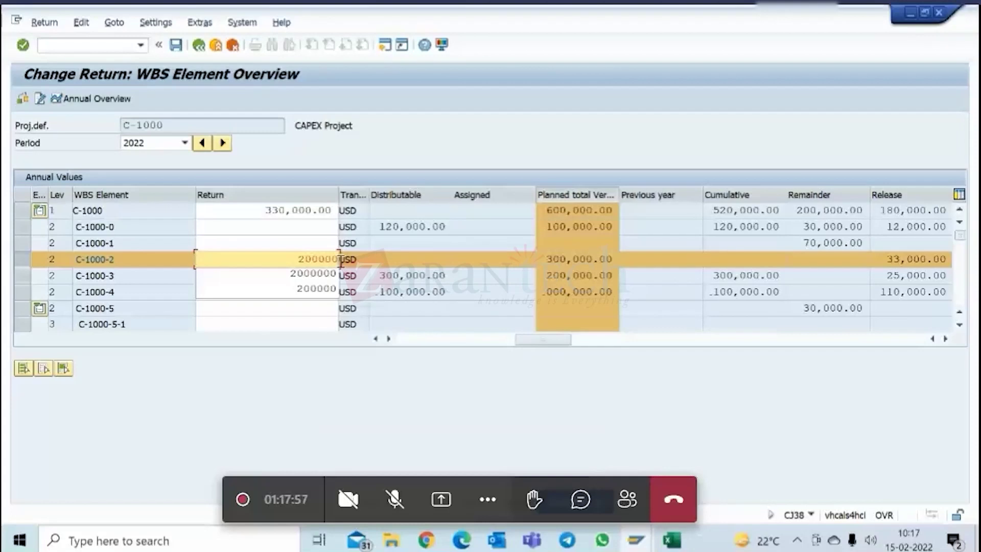
key(Return)
click(81, 22)
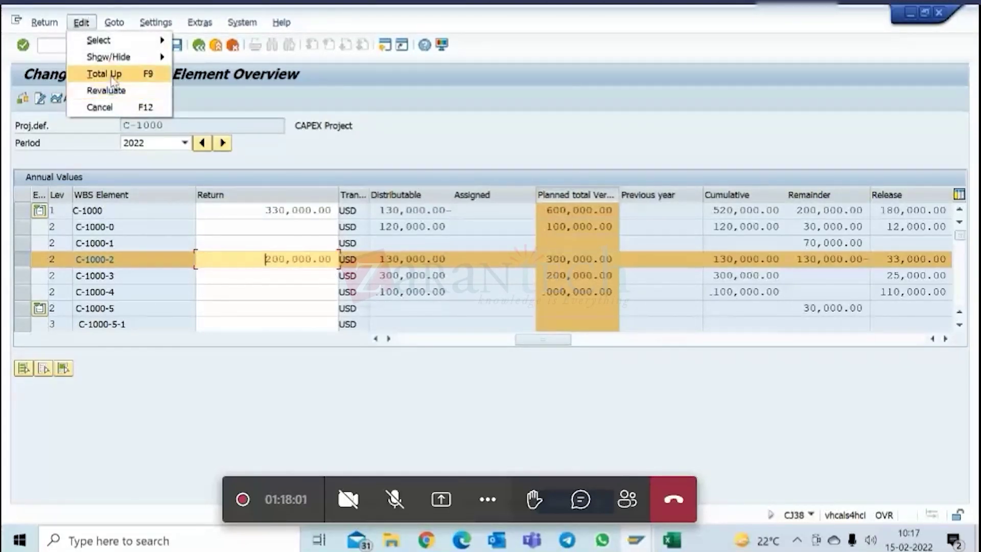
click(104, 73)
click(390, 351)
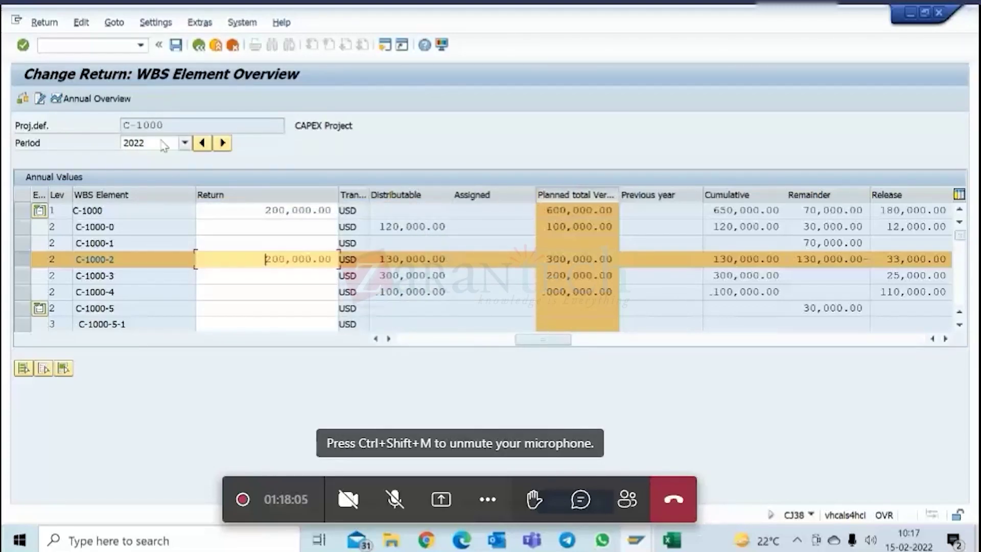
- Set the Overall return of C-1000-2 to 200,000.00 and total up only the total values, without annual values
click(184, 142)
click(161, 163)
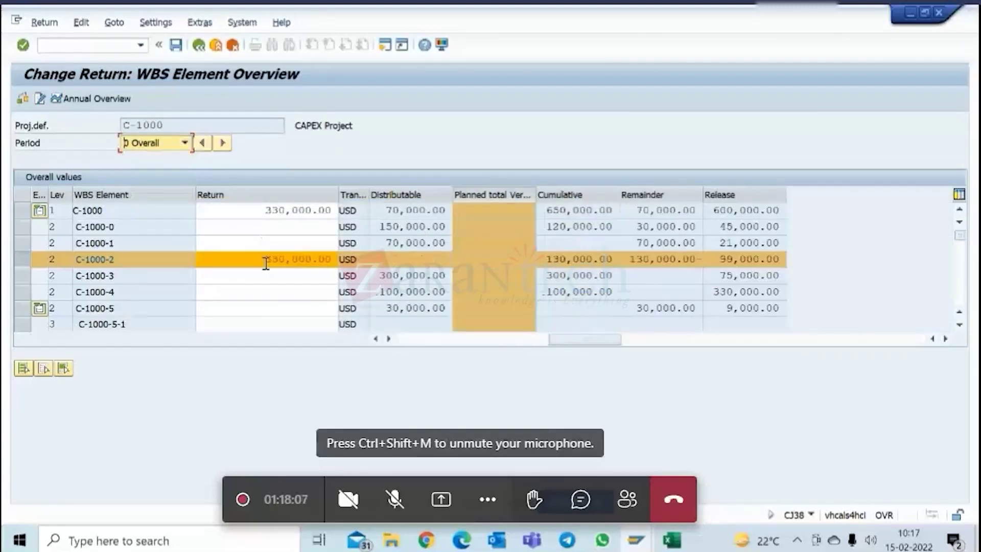
click(265, 259)
text(20)
key(Return)
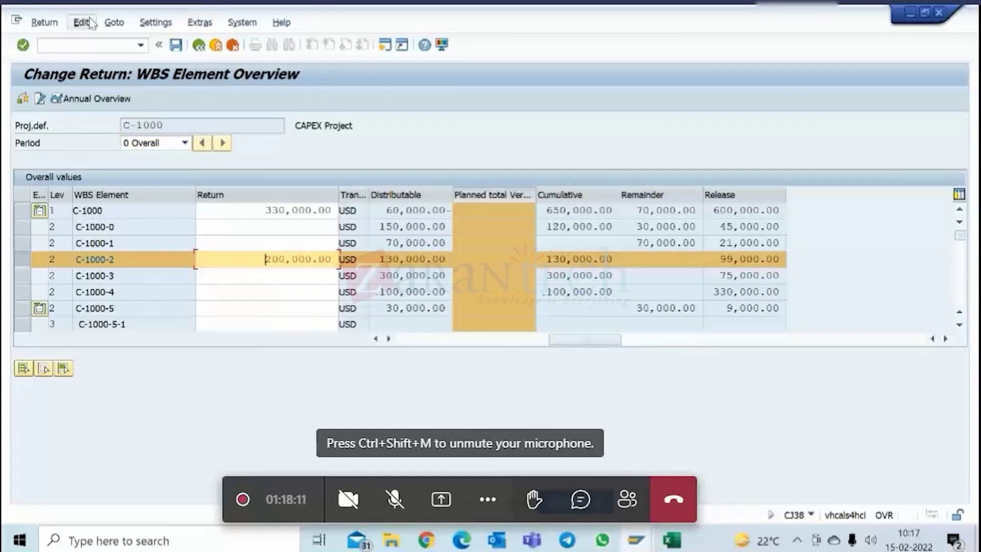
click(90, 24)
click(110, 72)
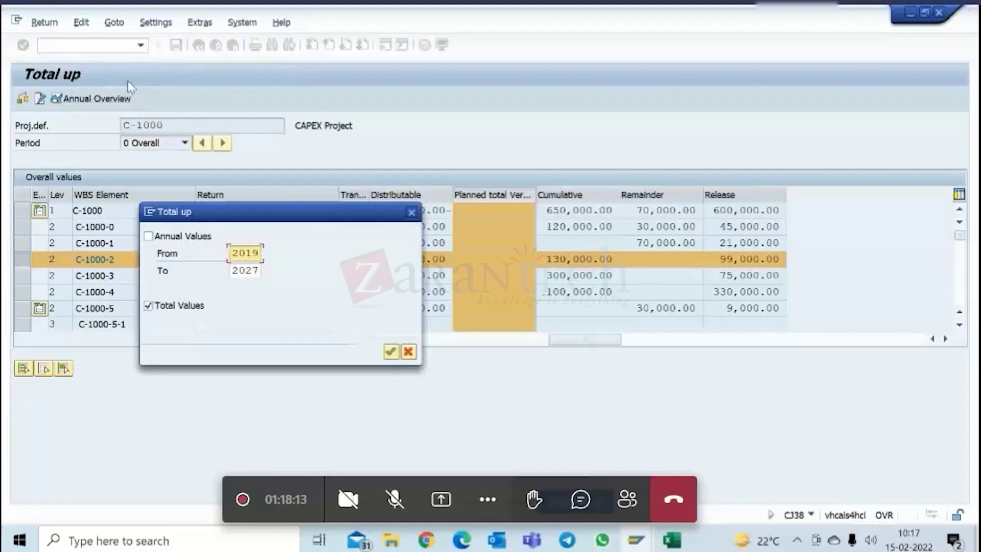
key(Return)
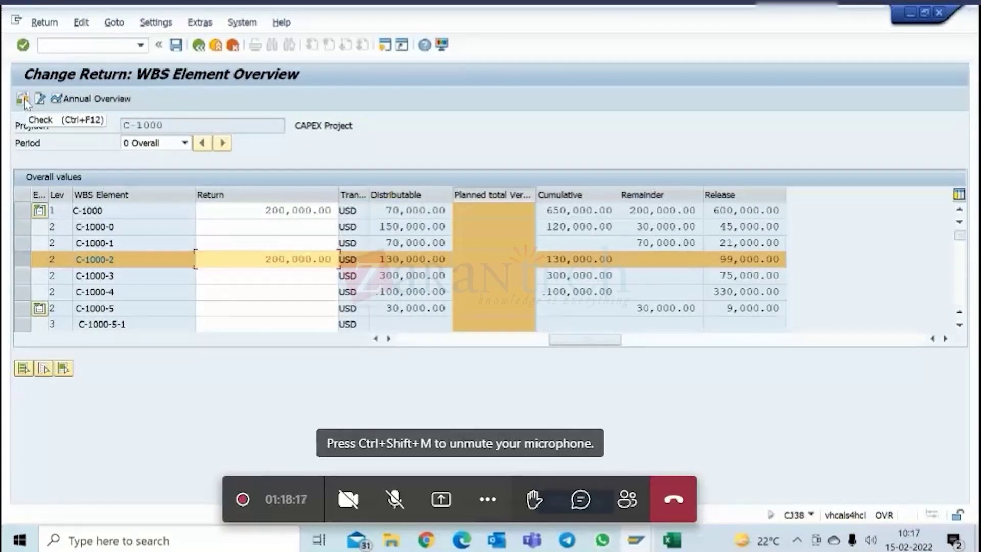
- Check the budget return of C-1000 for errors and save it
drag(610, 340, 347, 344)
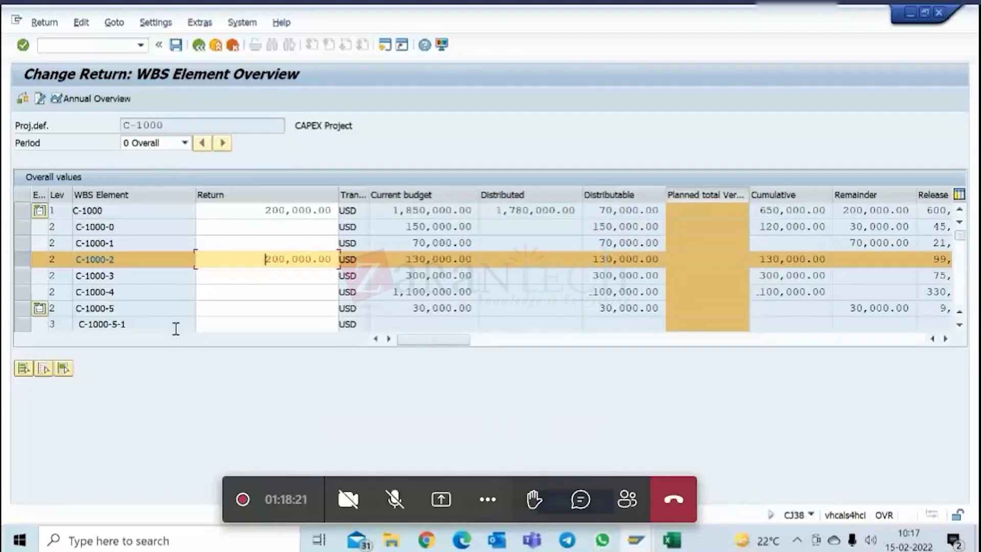
click(21, 100)
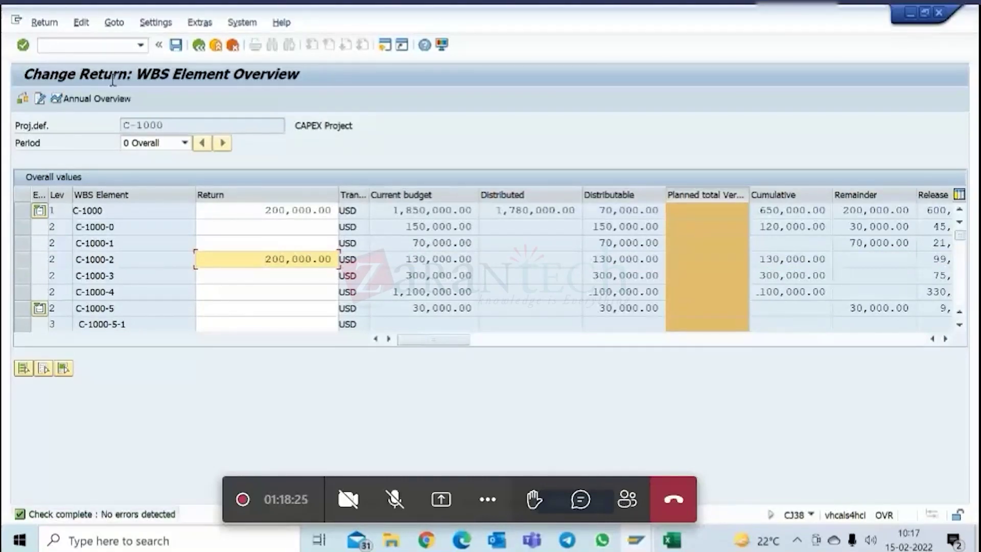
click(176, 46)
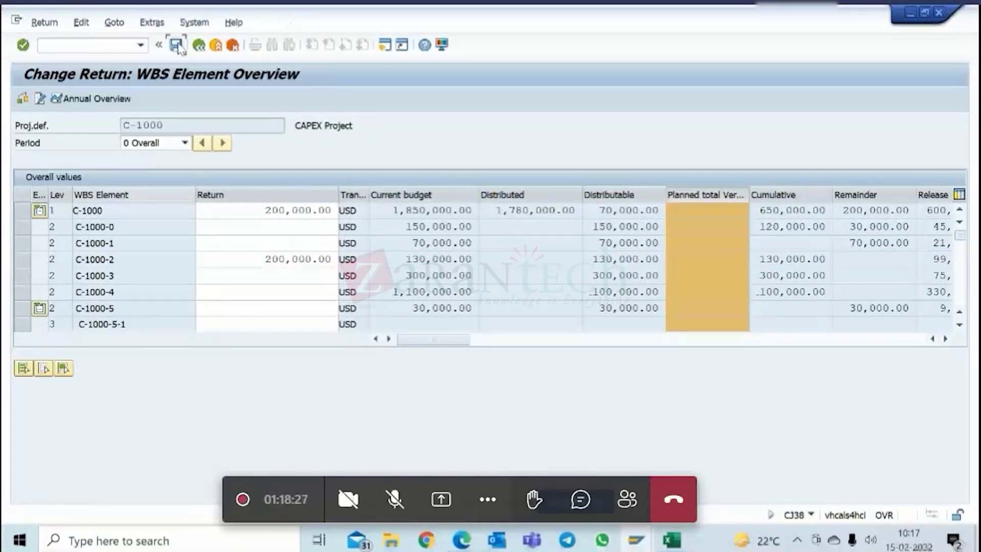
- Go back to the Budget Updates report window, exit the outdated report and execute 13BUDAKT again for project C-1000
click(636, 539)
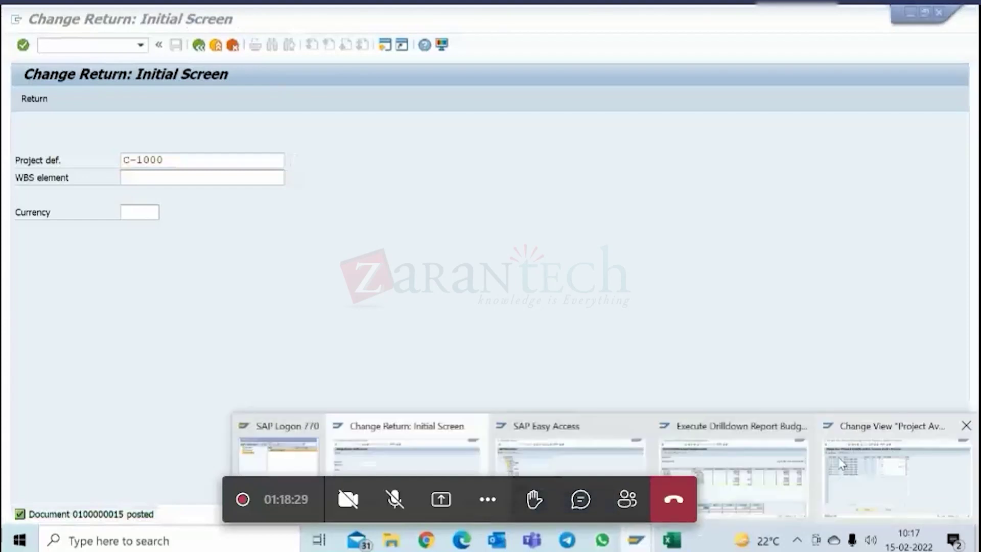
click(736, 460)
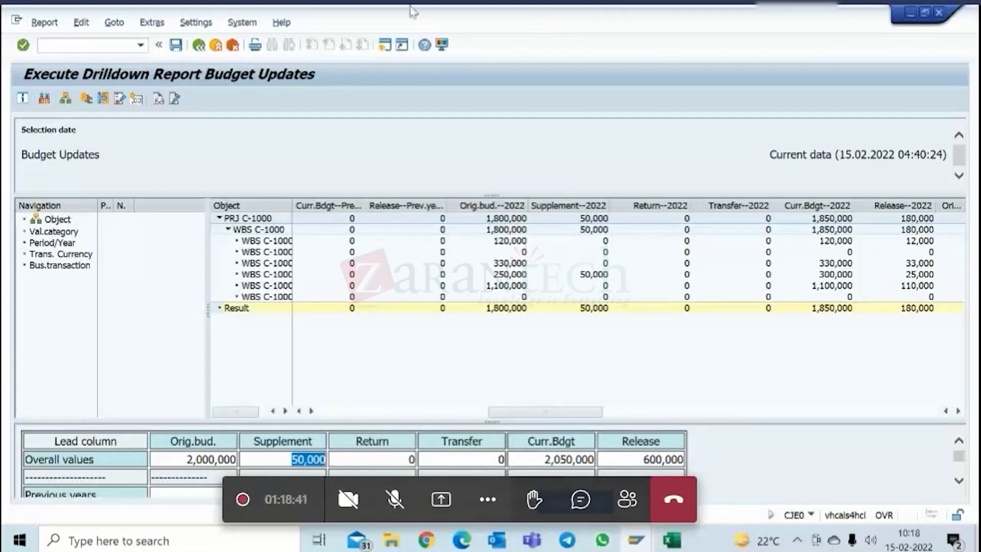
click(204, 52)
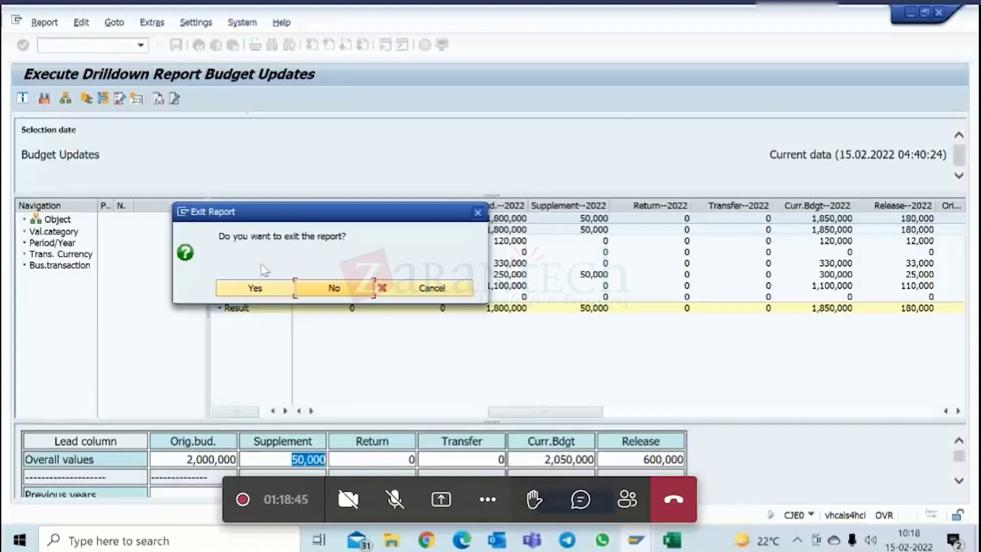
click(256, 290)
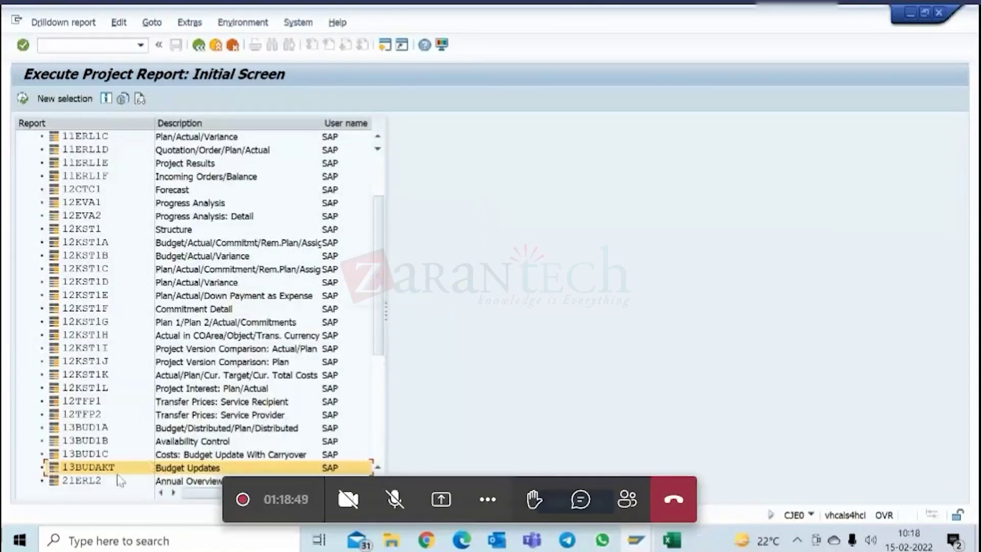
double_click(121, 467)
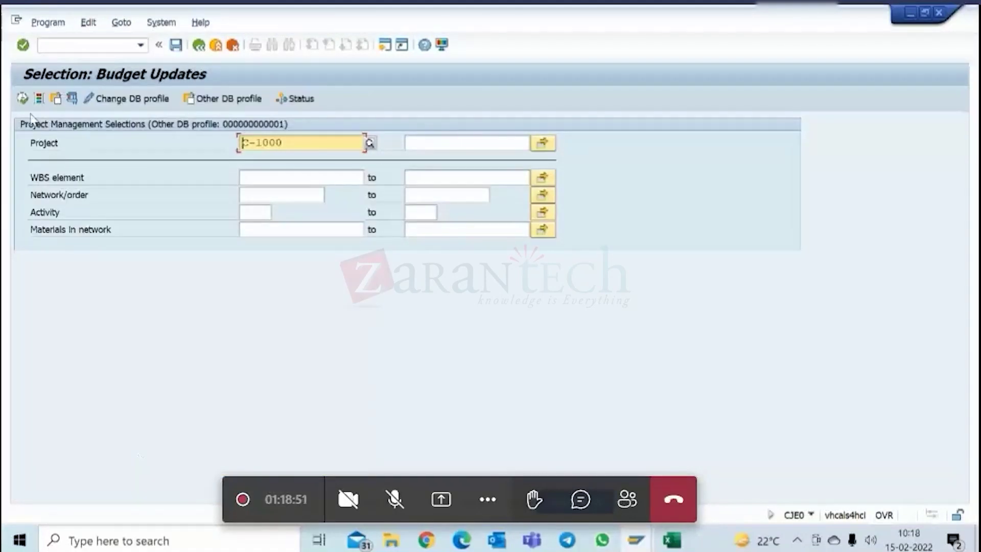
click(22, 98)
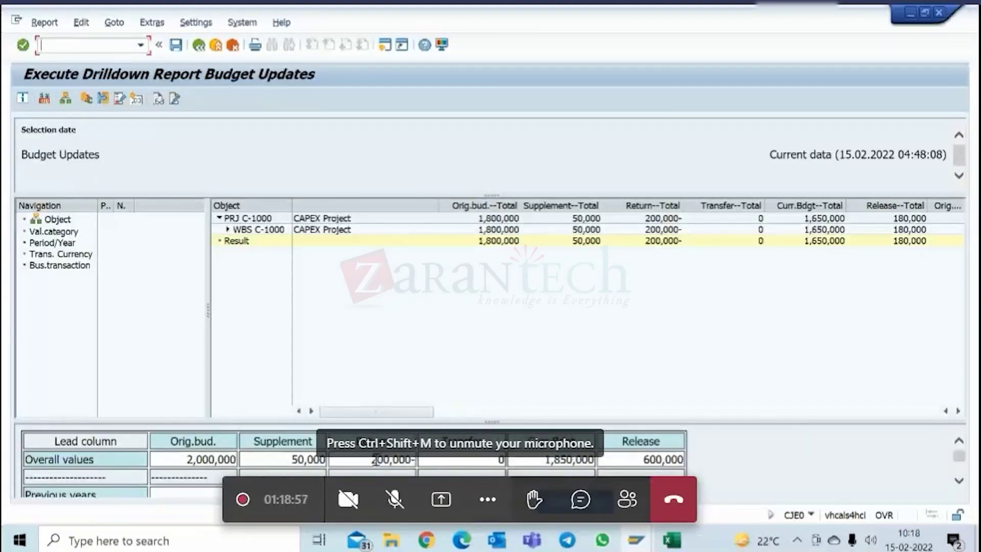
- Examine the overall values of the original budget, return and current budget of C-1000 in the report
drag(375, 460, 410, 459)
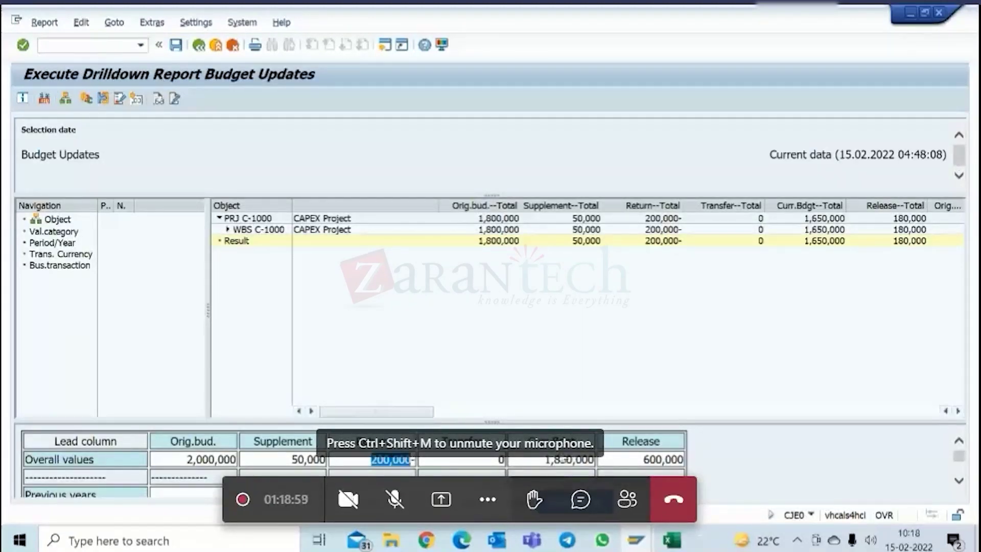
click(563, 459)
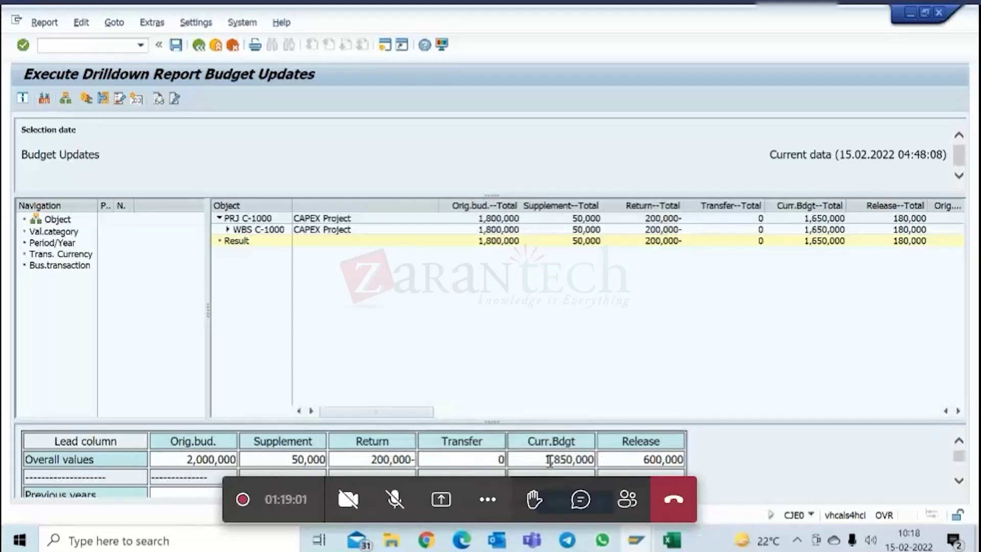
drag(548, 459, 593, 459)
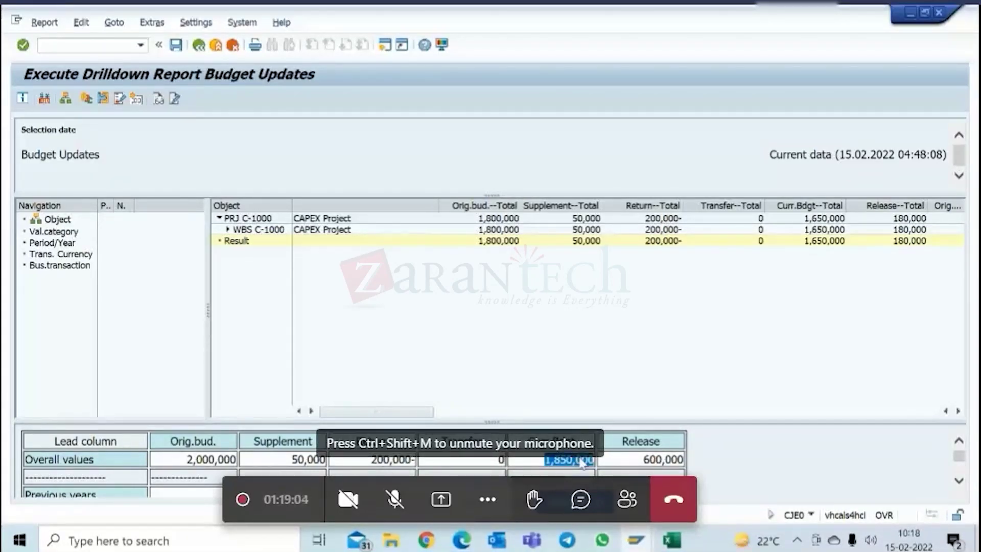
click(207, 459)
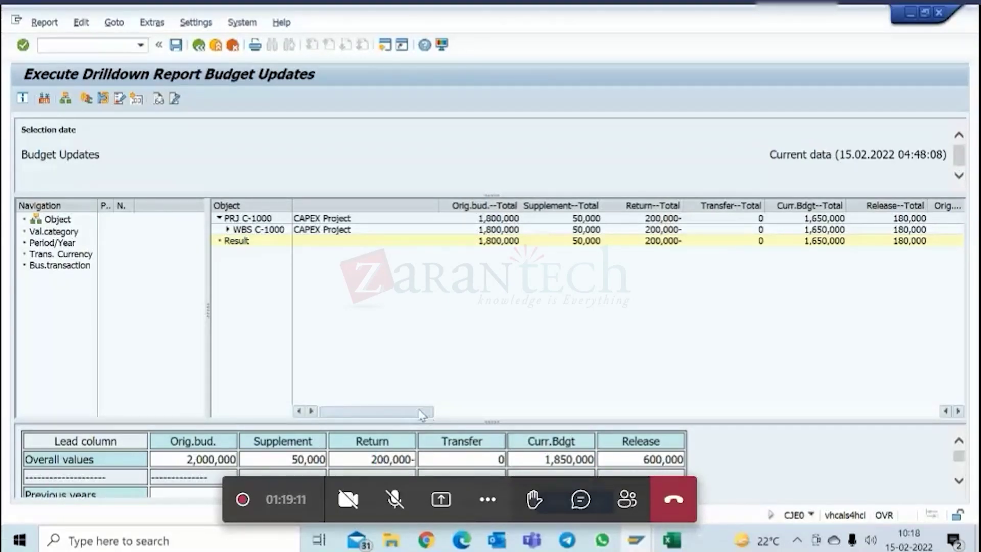
- Expand WBS C-1000 and examine the 2022 return, current budget and release columns of its elements
drag(421, 412, 477, 412)
click(227, 229)
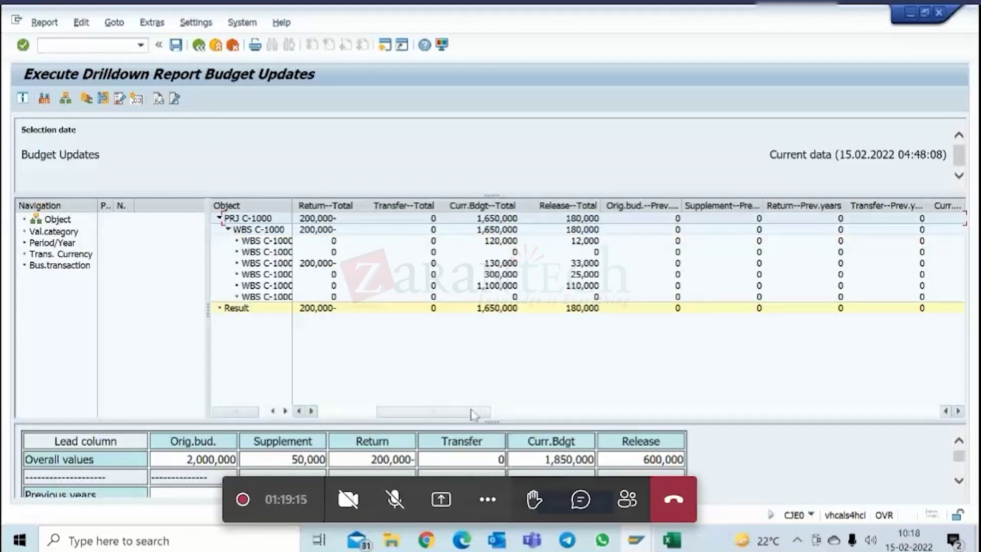
drag(464, 412, 587, 416)
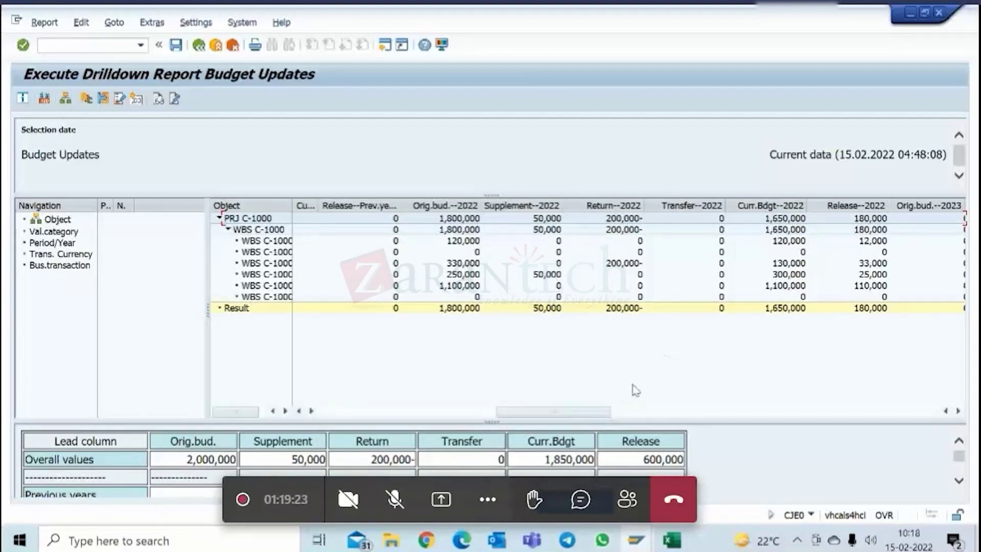
- Enlarge the lead column table and compare its 2022 row with the 2022 return of C-1000-2
drag(434, 422, 374, 354)
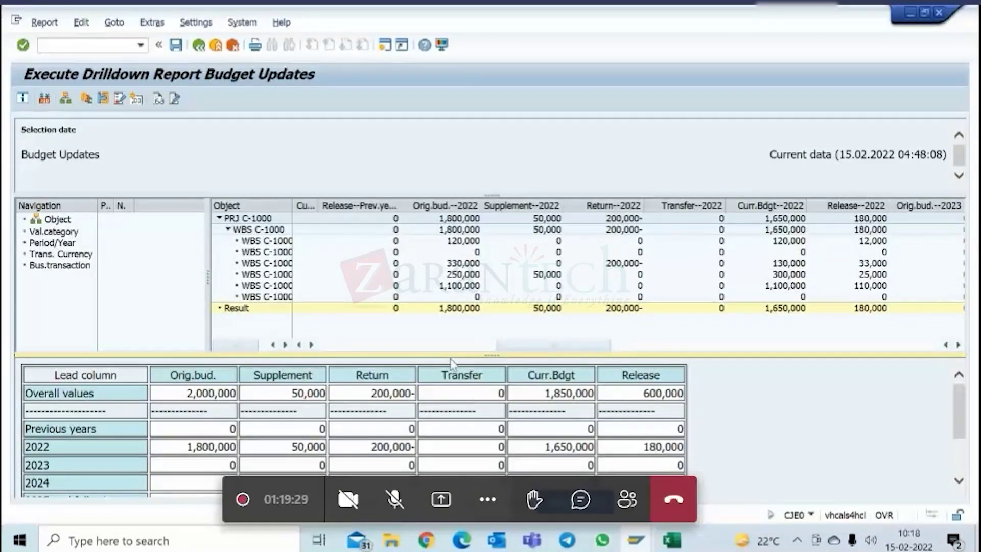
drag(456, 355, 456, 319)
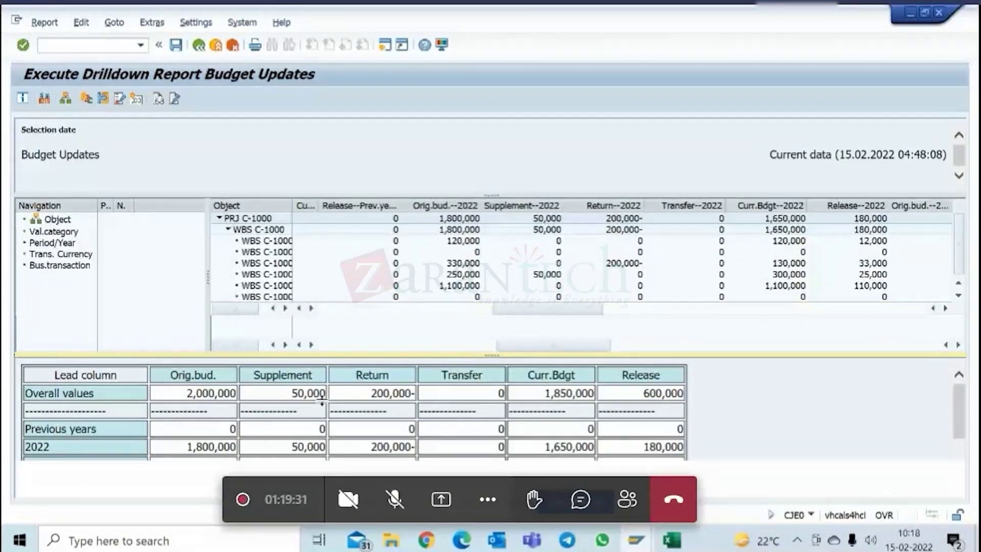
drag(190, 410, 461, 412)
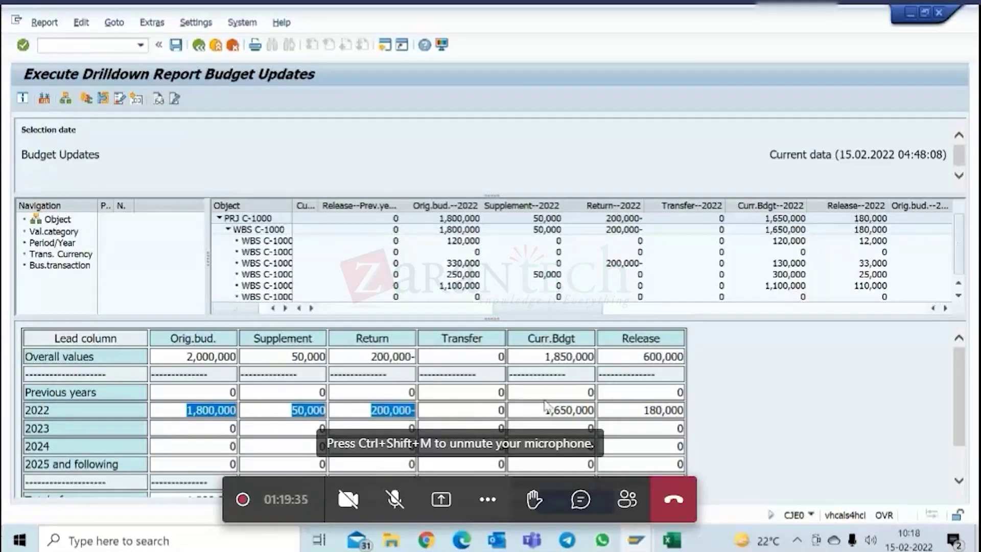
drag(545, 409, 595, 410)
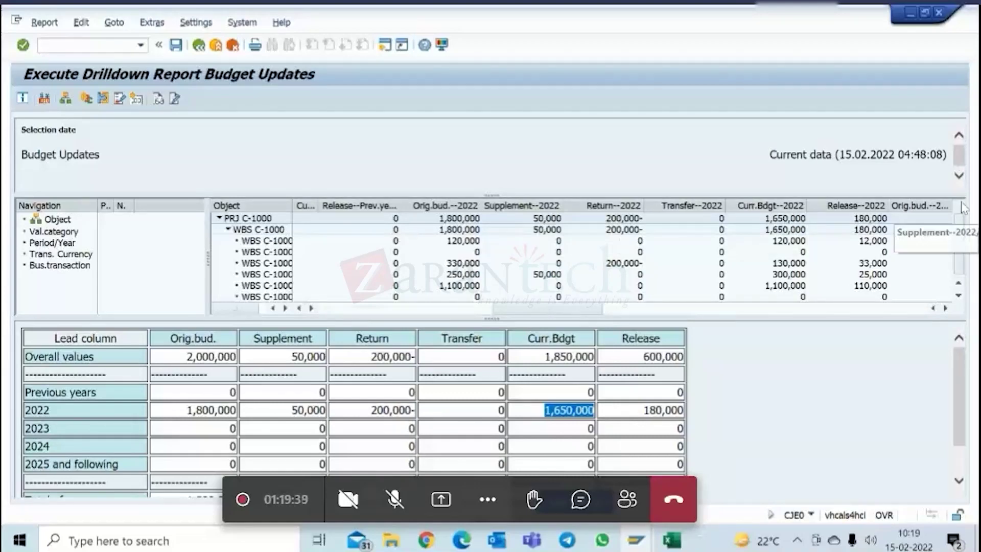
drag(582, 310, 569, 311)
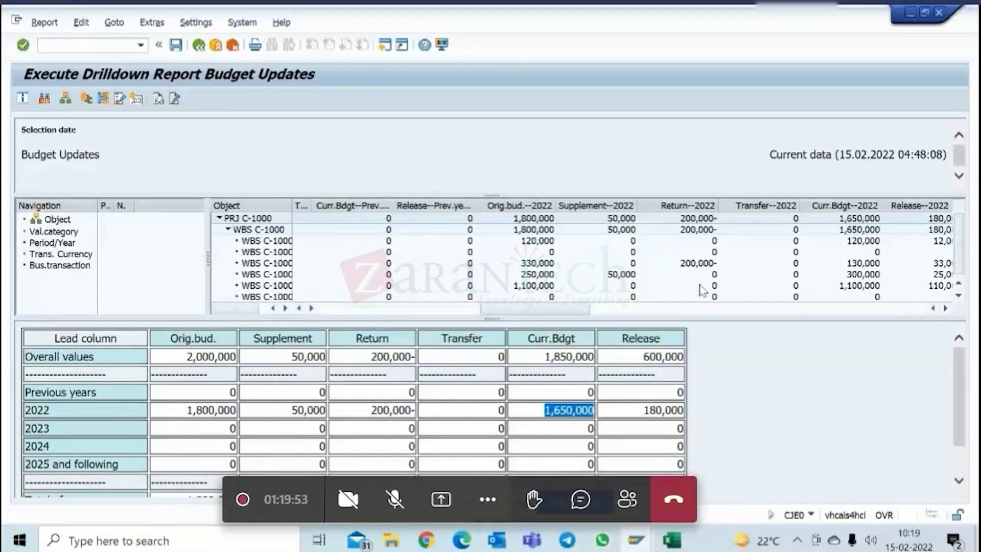
click(695, 265)
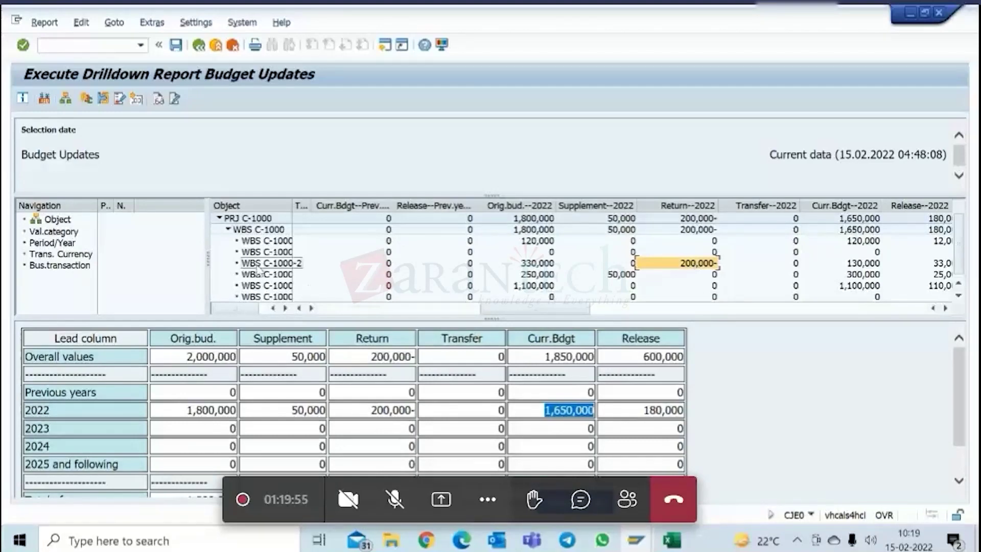
- Compare the 2022 original budget, return and current budget of C-1000-2 in the report
click(534, 265)
click(701, 267)
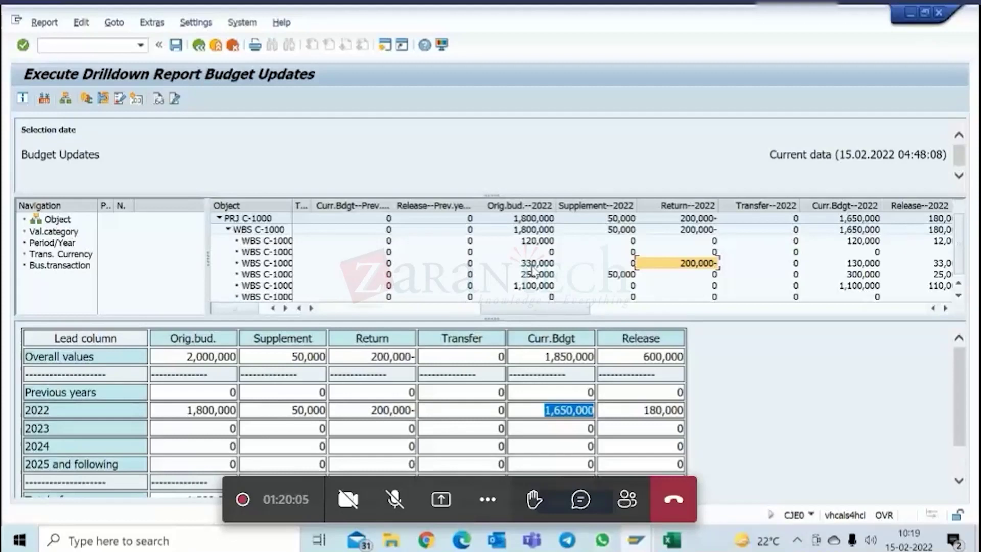
click(854, 266)
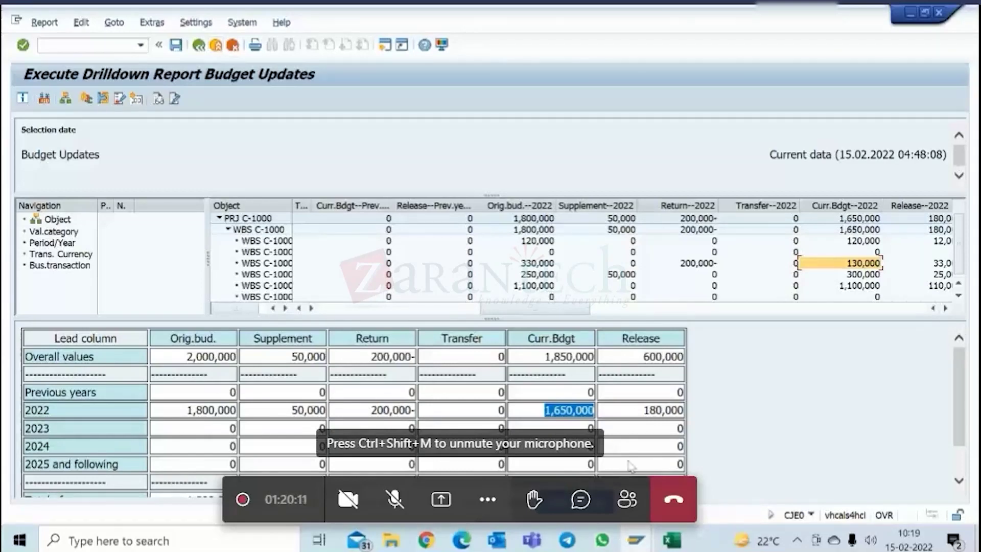
- Switch to the Change Return window, leave it for the SAP Easy Access menu and locate the CJ37 and CJ38 in-project transactions
click(644, 545)
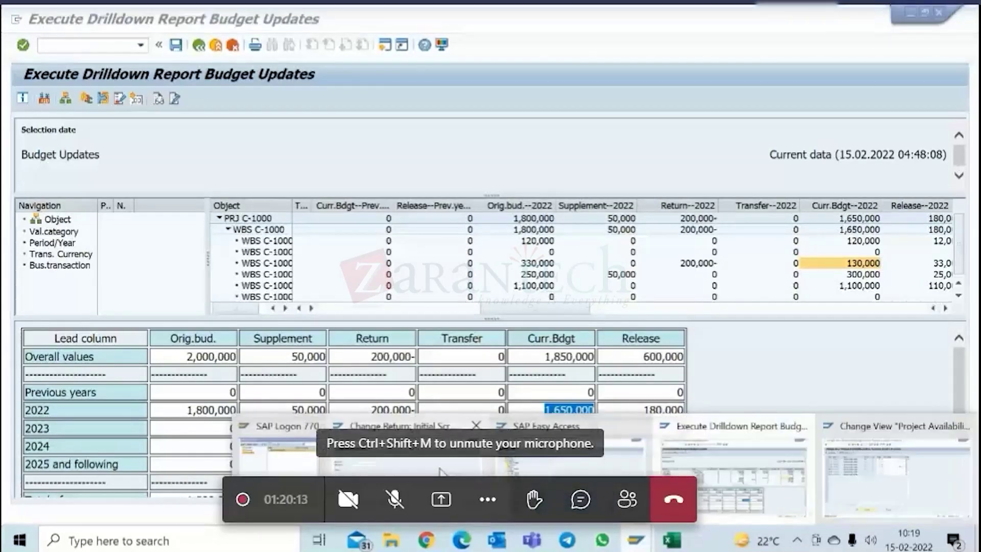
click(397, 462)
click(201, 45)
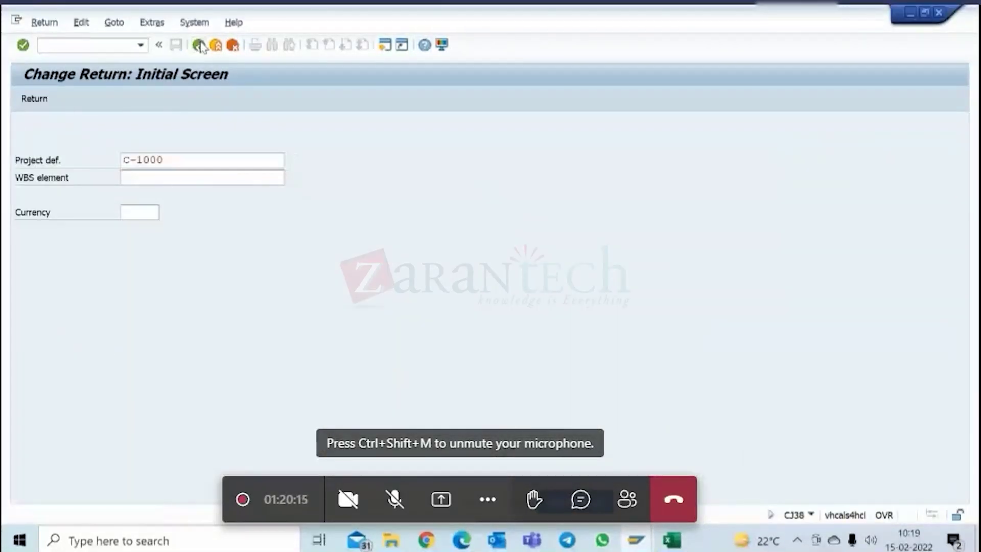
click(100, 337)
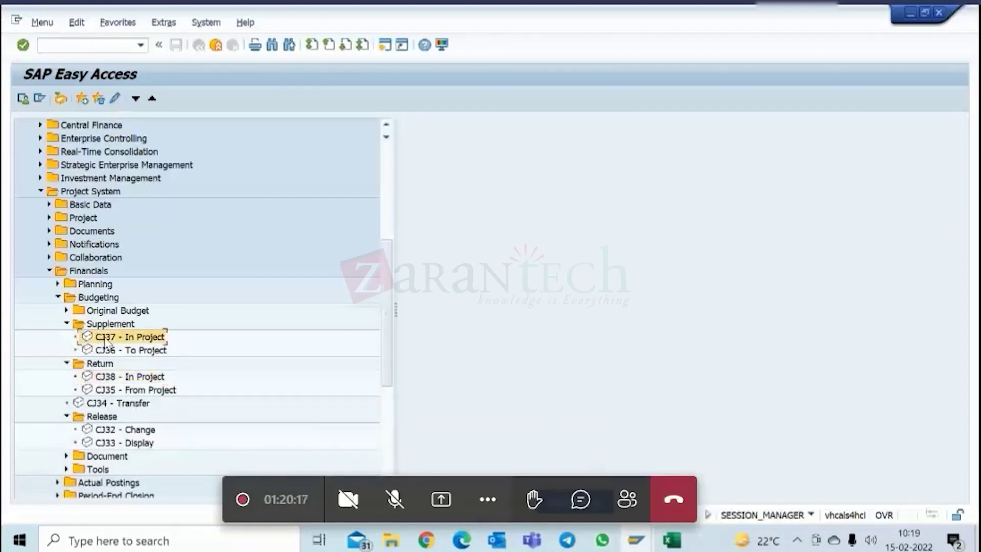
click(137, 380)
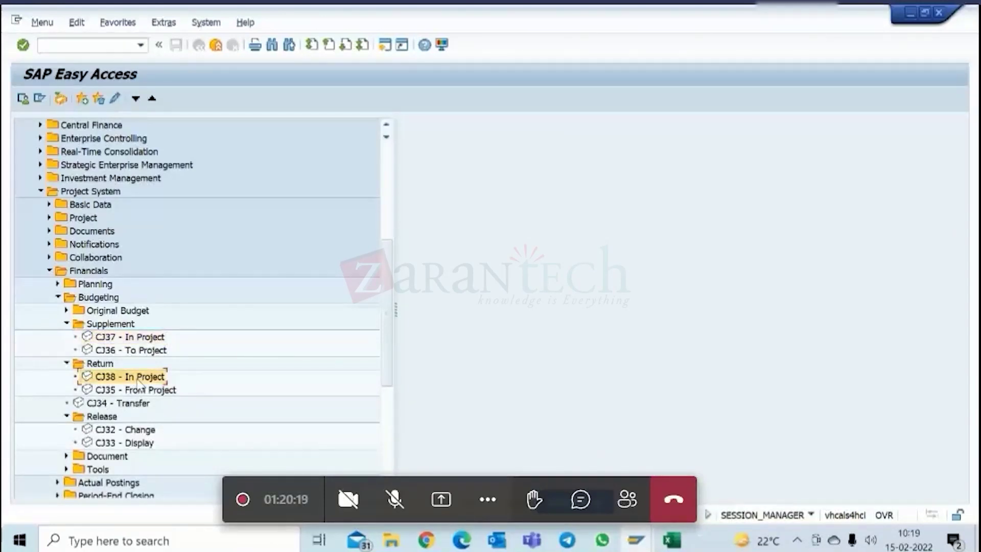
- View the initial screen of CJ36 (supplement to project) and return to CJ37 in the menu for comparison
click(124, 352)
double_click(126, 353)
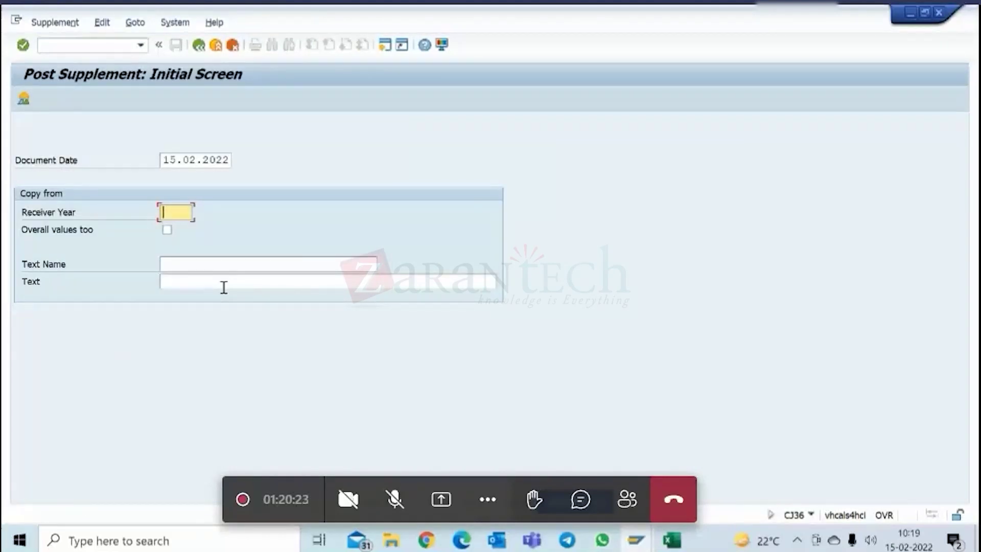
click(198, 45)
click(142, 339)
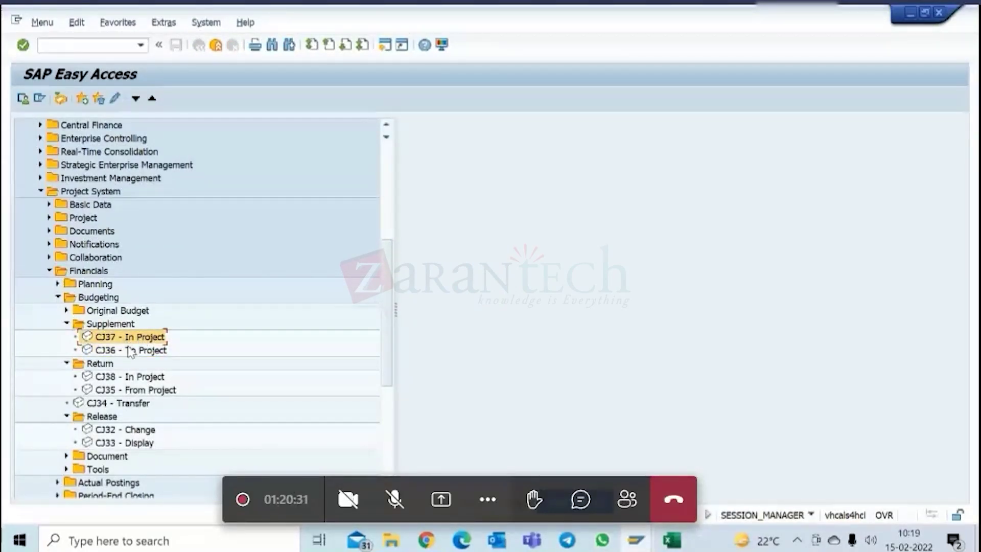
- Start CJ36 with receiver year 2022 and overall values included, and open its supplement list screen
click(121, 352)
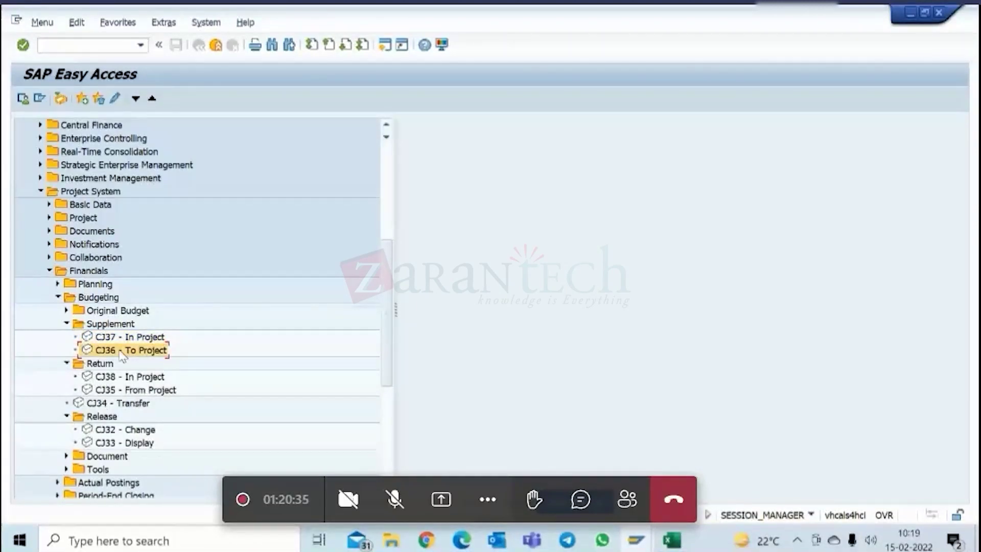
double_click(121, 352)
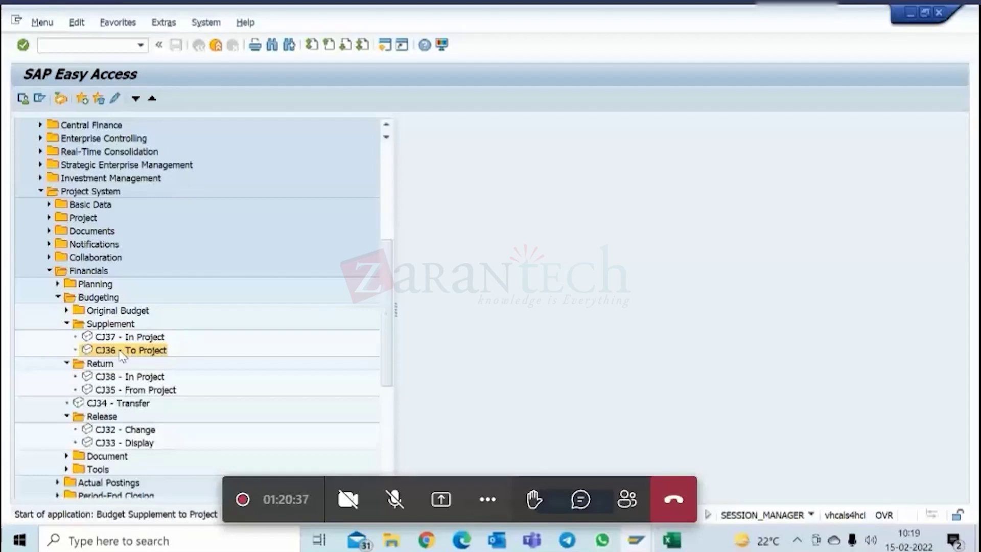
text(2022)
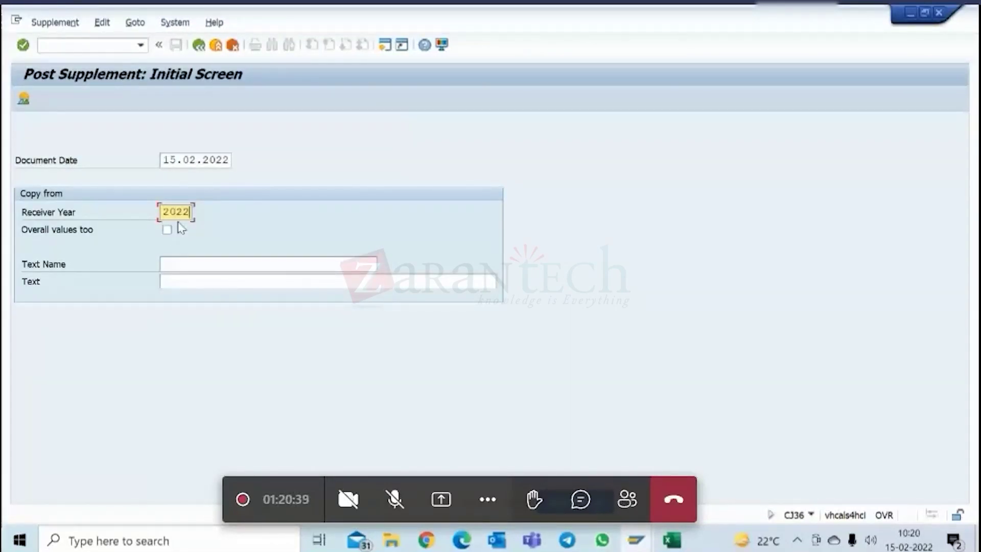
click(167, 230)
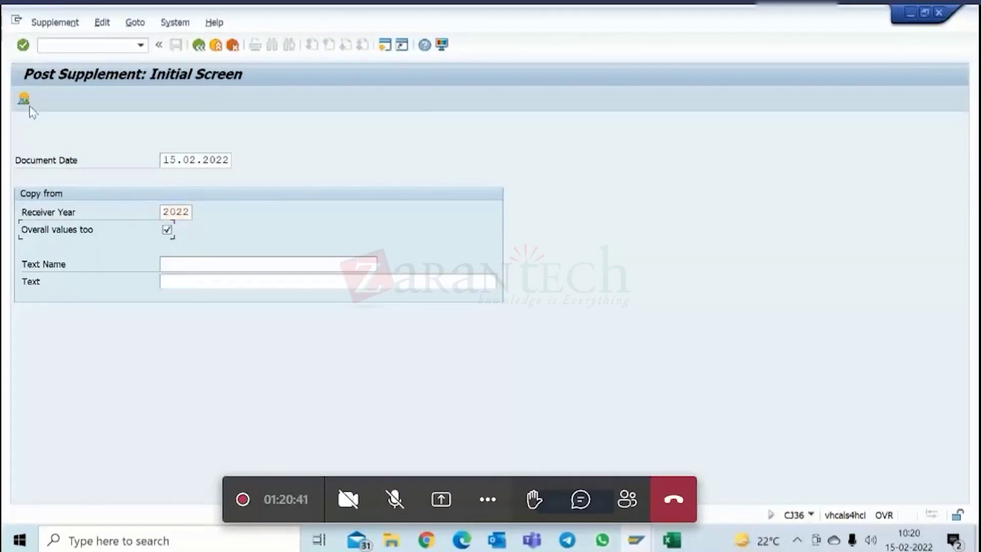
click(24, 100)
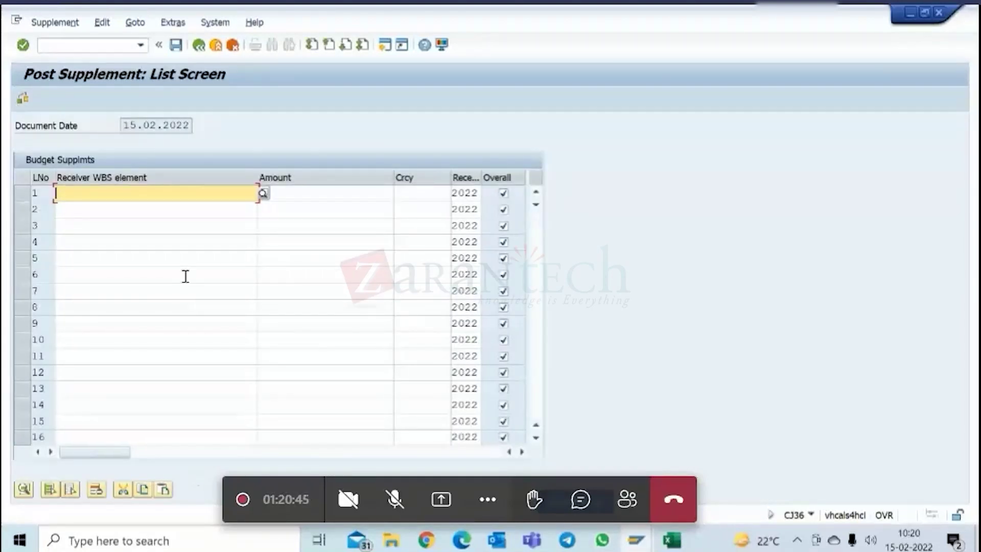
- Examine the receiver WBS element rows of the supplement list and leave CJ36 without entries
click(143, 186)
click(158, 211)
click(172, 295)
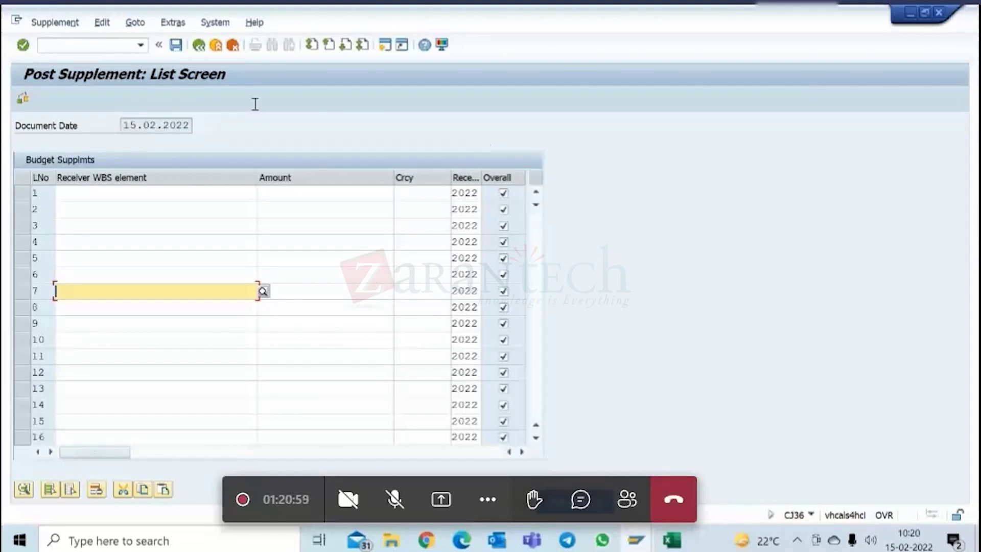
click(199, 45)
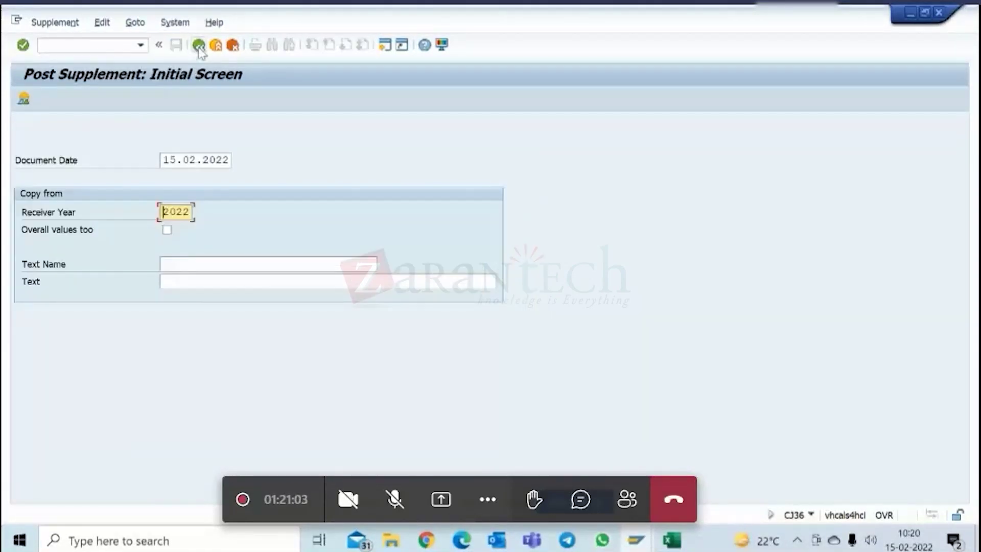
click(199, 45)
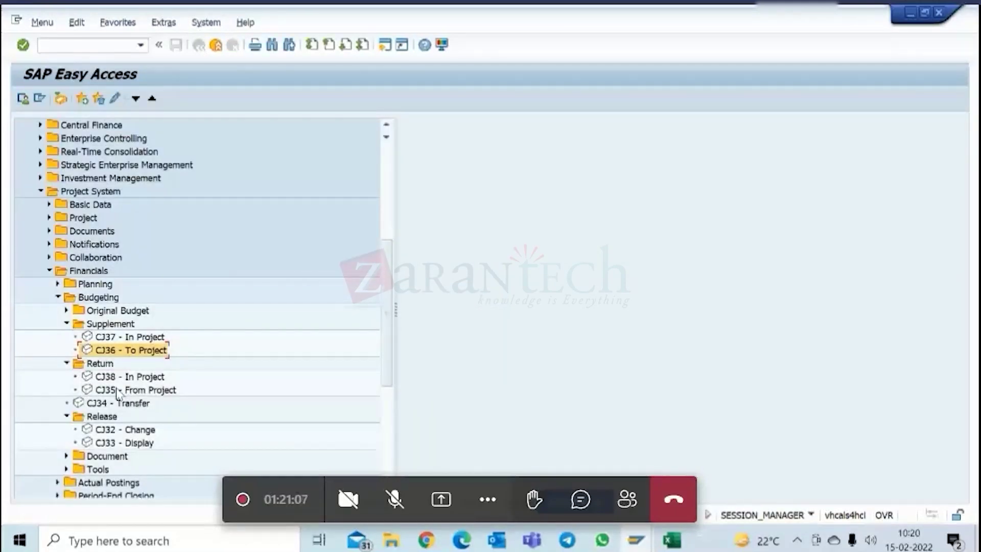
- Start CJ35 (return from project) with sender year 2022 and overall values included, and open its return list screen
double_click(117, 390)
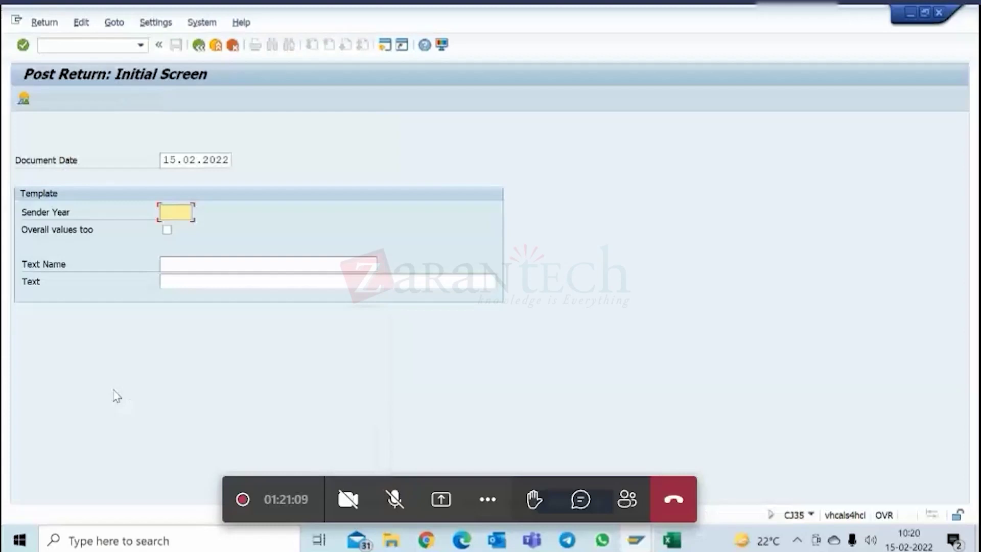
text(2)
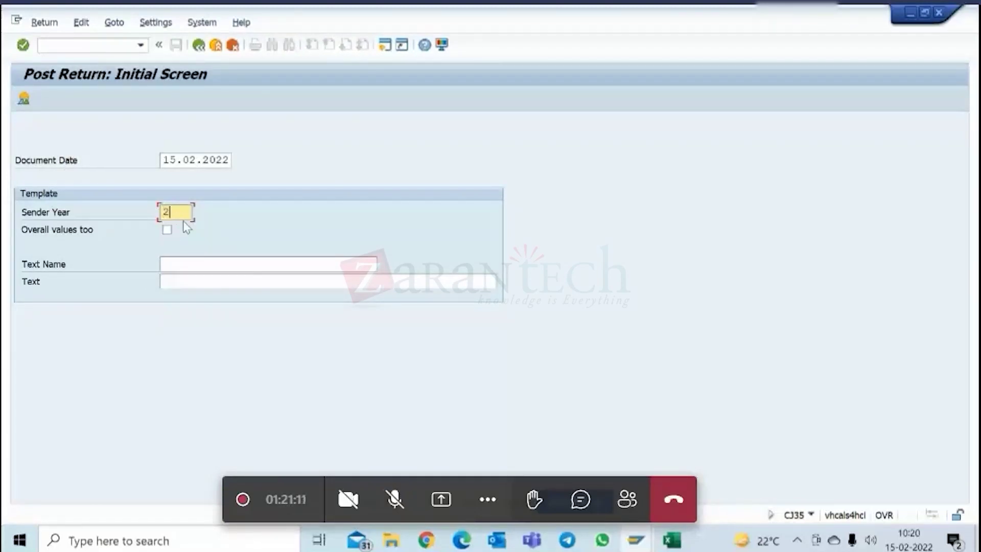
text(022)
click(167, 231)
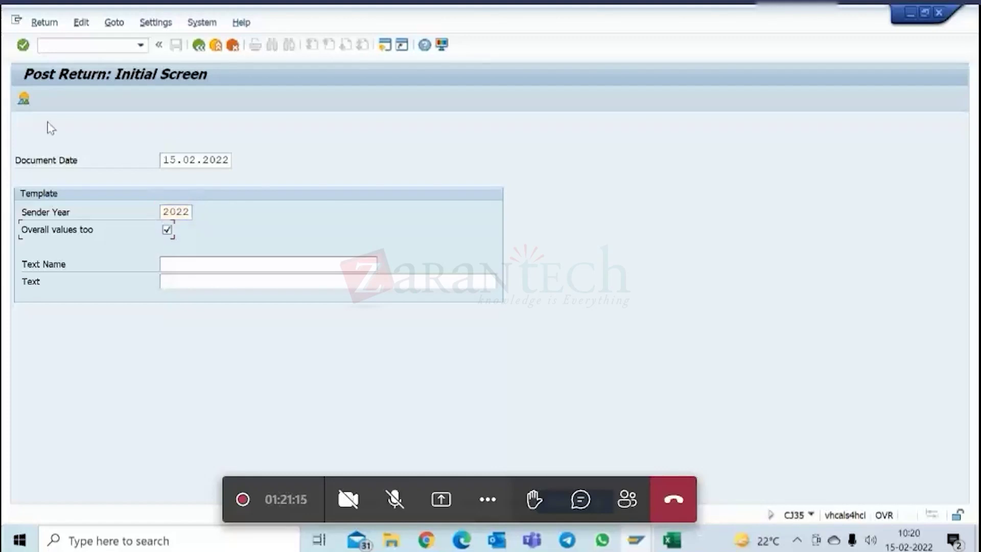
click(24, 98)
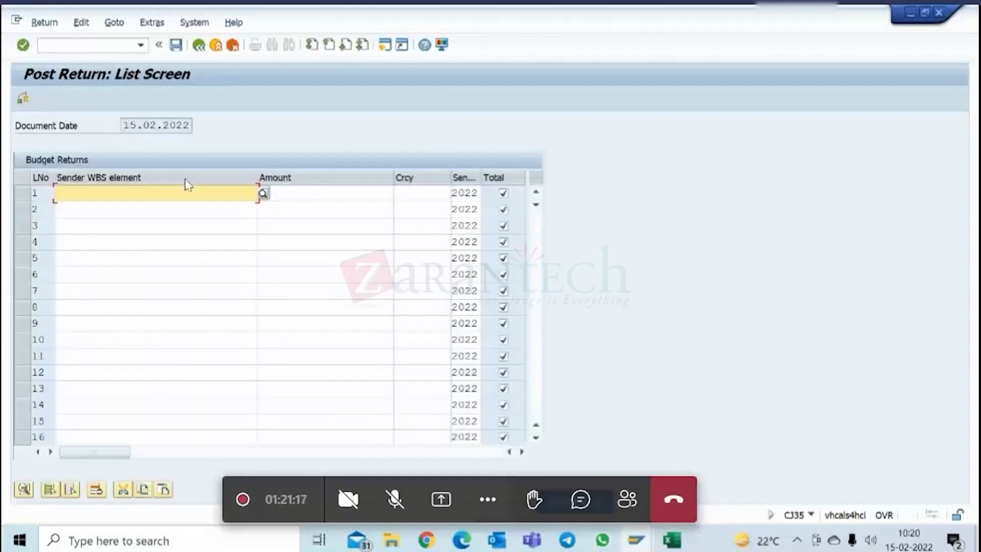
click(263, 194)
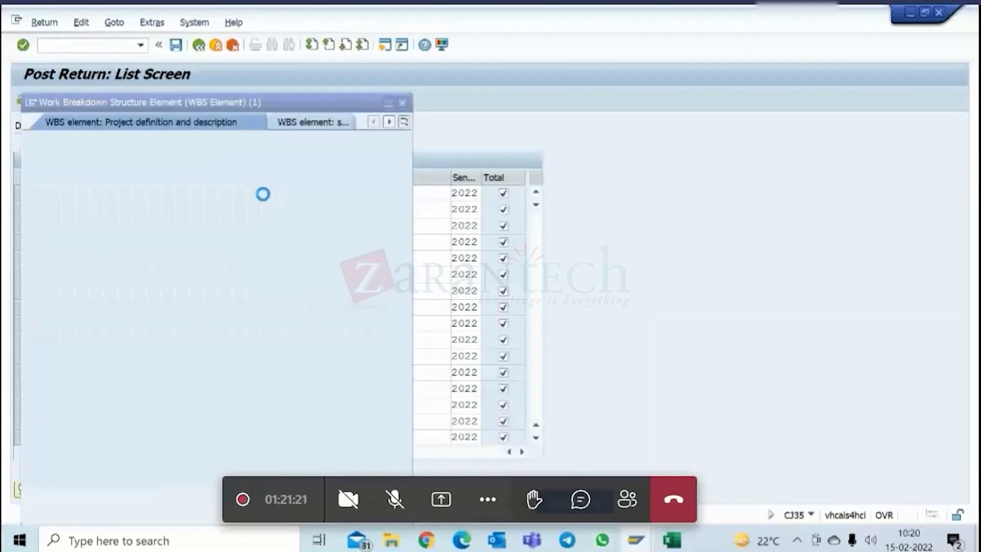
key(Return)
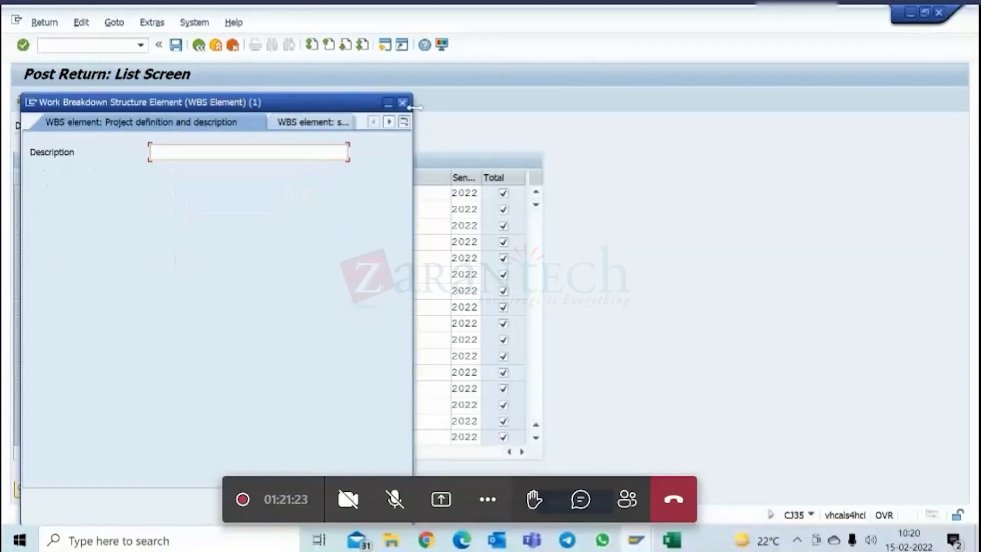
click(402, 103)
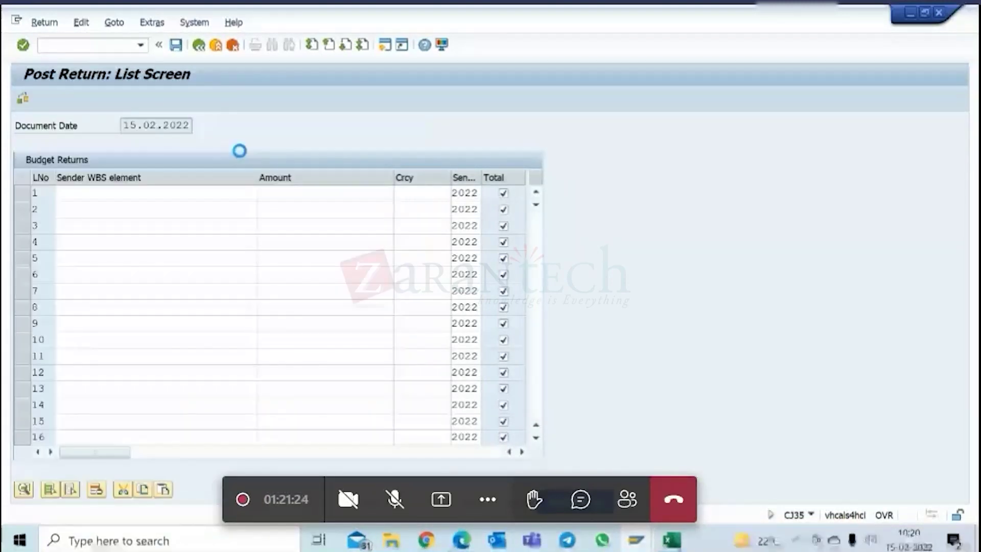
- Enter C-10051-01 and C-10091-03 as sender WBS elements in the first two rows of the budget returns list
click(123, 194)
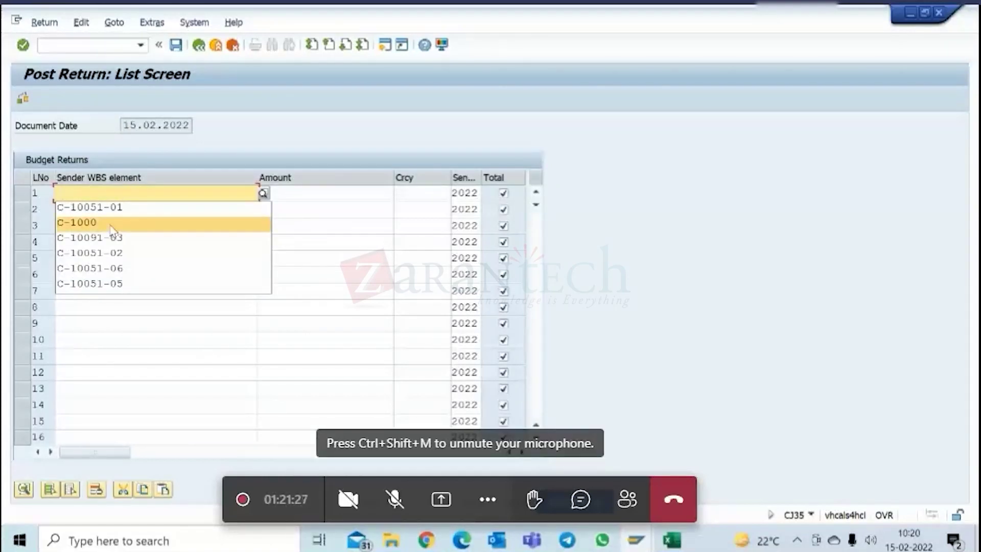
click(105, 210)
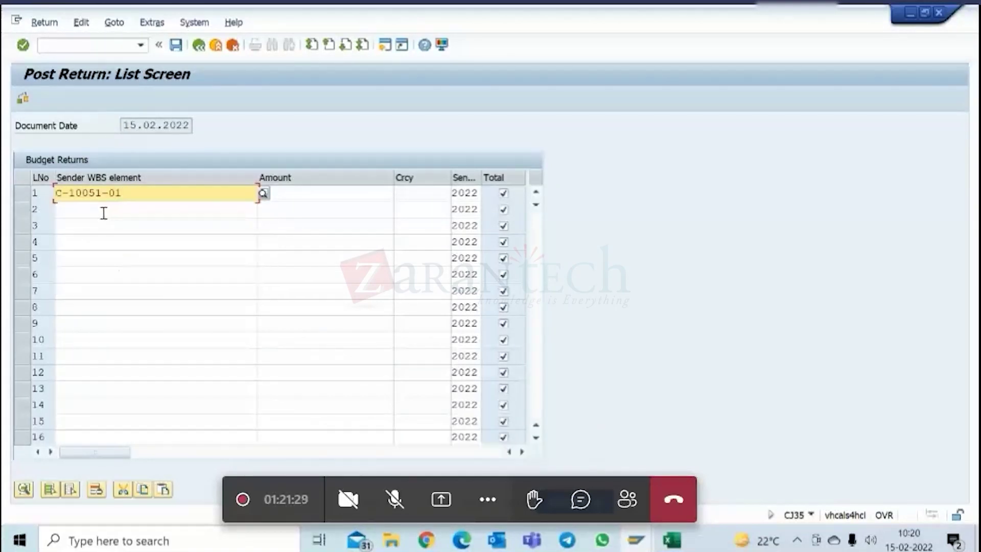
click(103, 213)
click(103, 213)
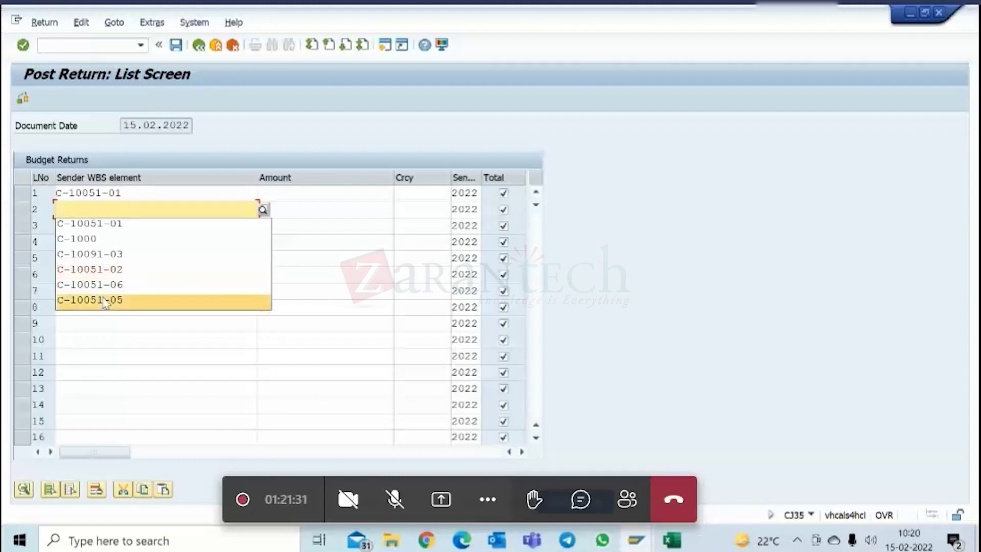
click(92, 254)
- Enter return amounts of 20,000.00 for C-10051-01 and 50,000.00 for C-10091-03 and validate the rows
click(292, 196)
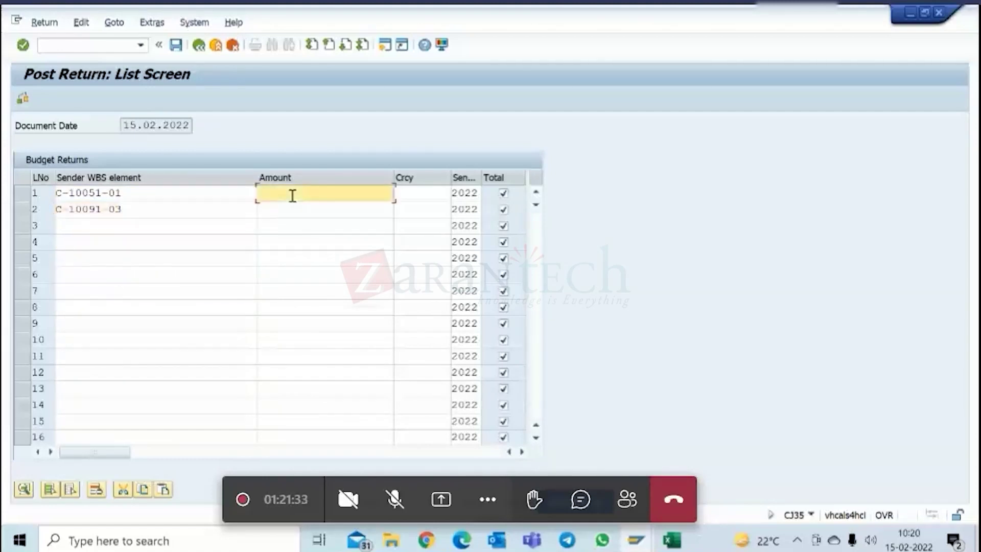
text(200)
click(330, 208)
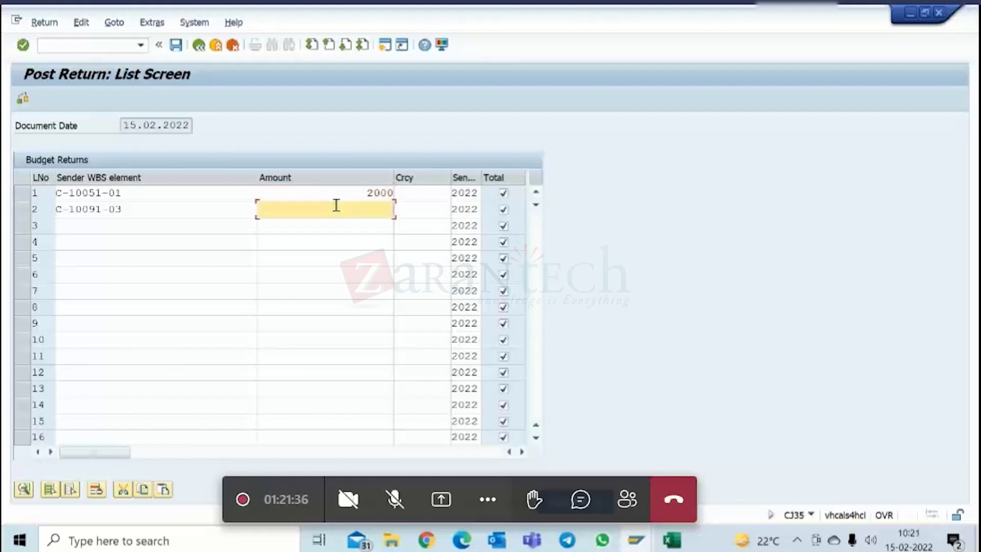
click(382, 192)
text(0)
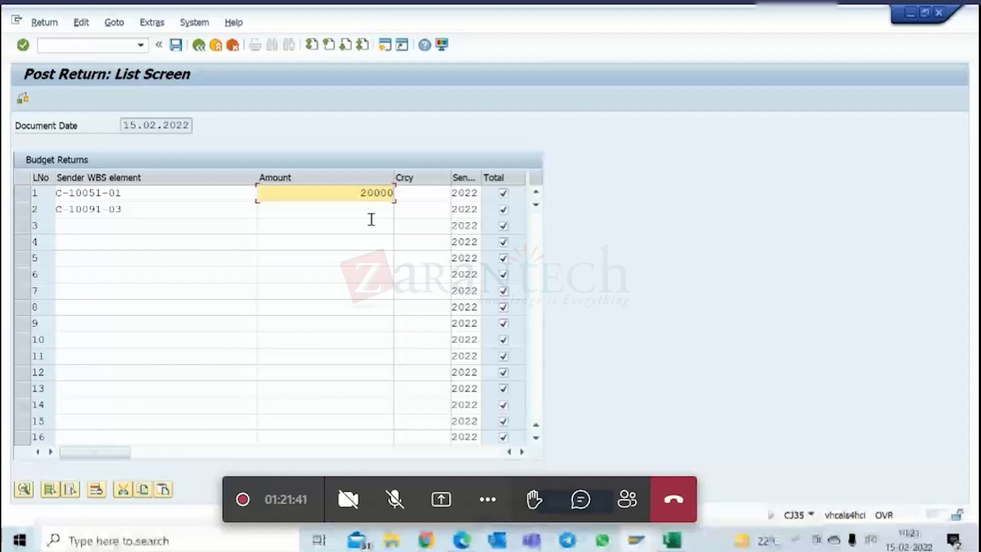
click(367, 208)
text(5000)
key(Return)
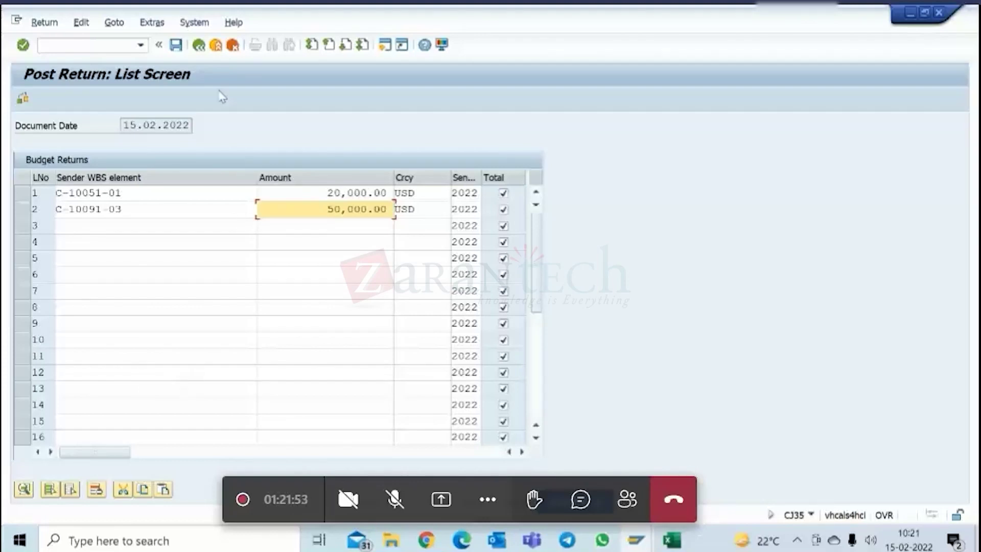
- Leave the return list screen and discard the unsaved budget return entries
click(198, 47)
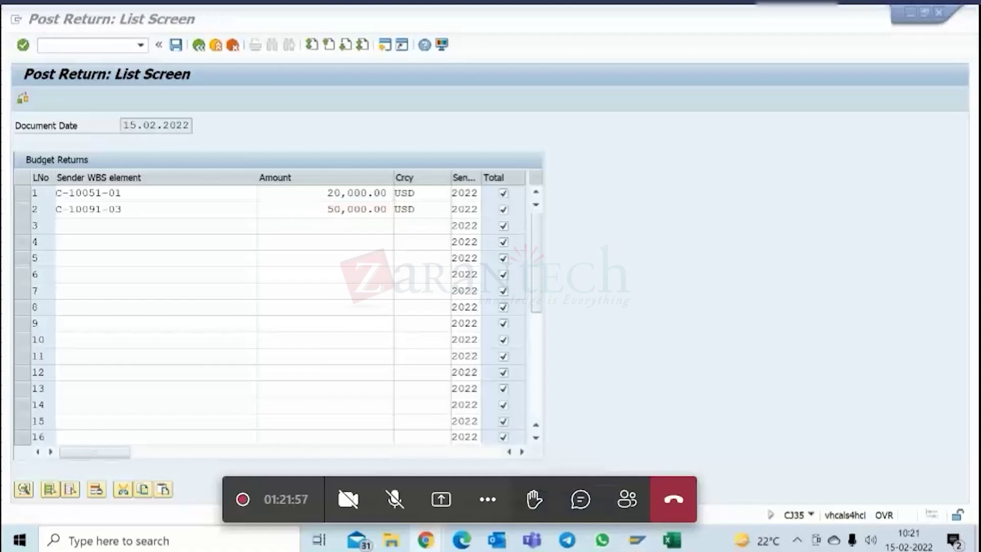
click(199, 47)
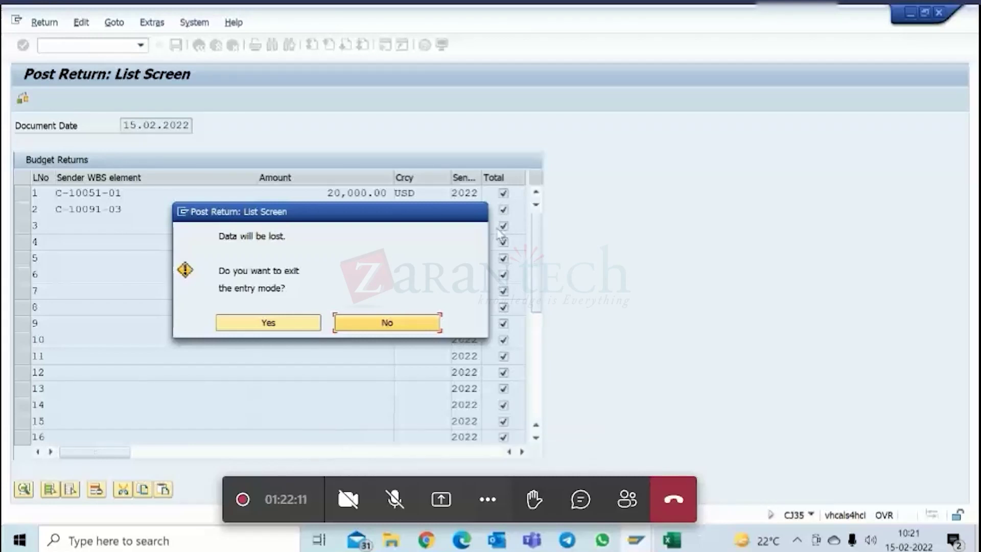
click(384, 322)
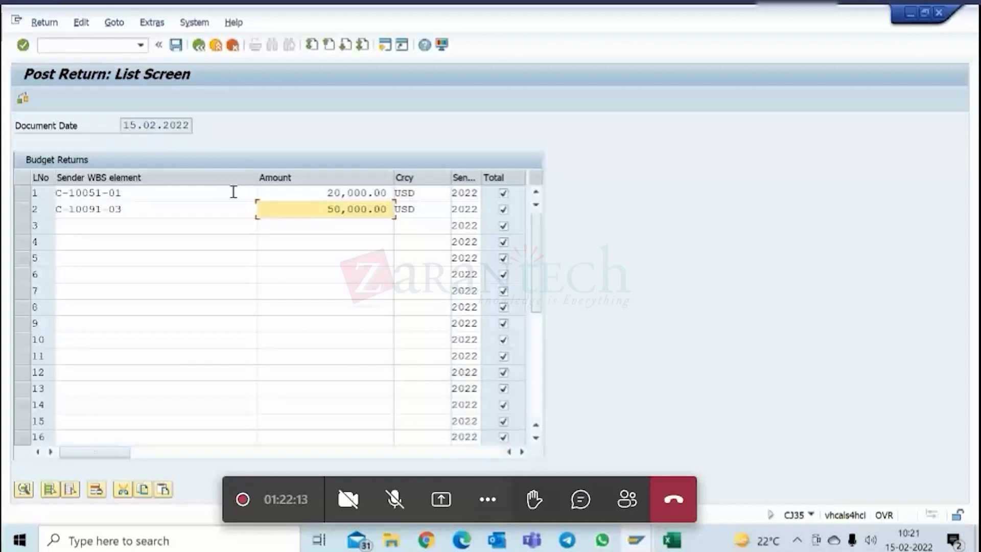
click(198, 45)
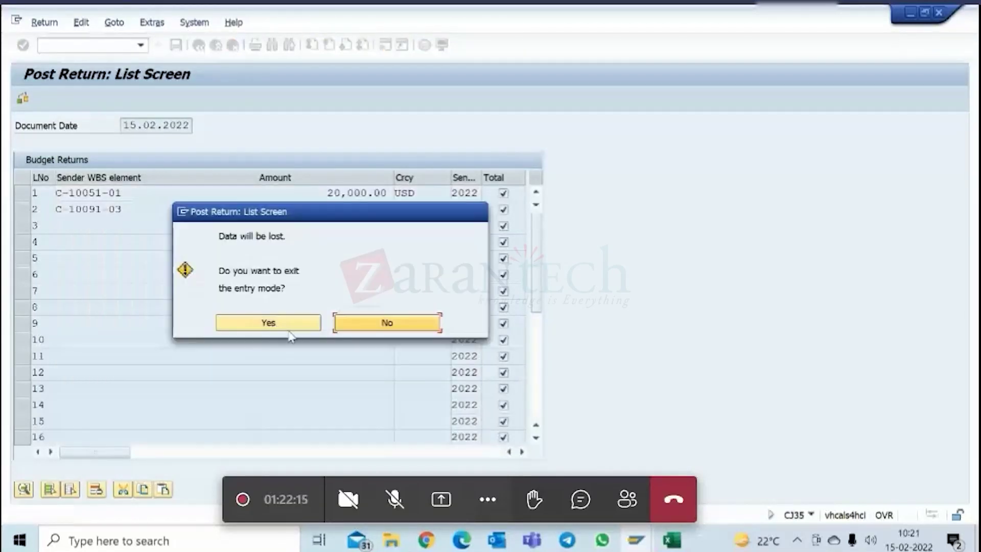
click(289, 327)
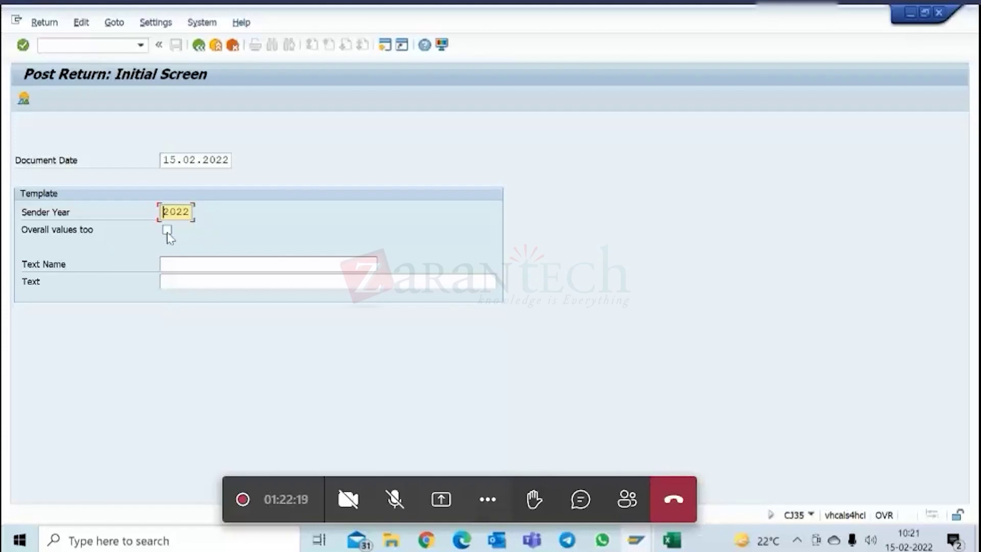
click(168, 230)
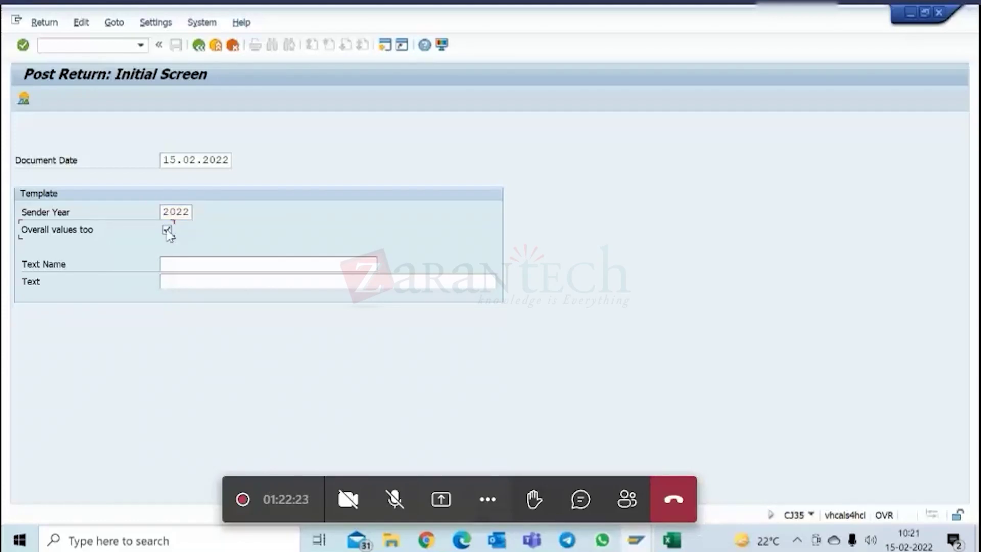
click(168, 230)
click(24, 99)
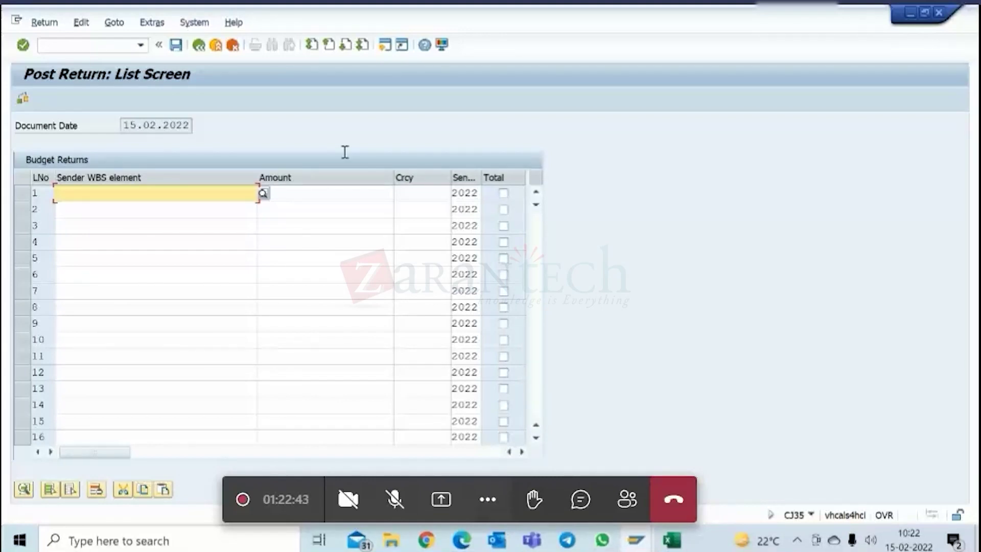
click(216, 47)
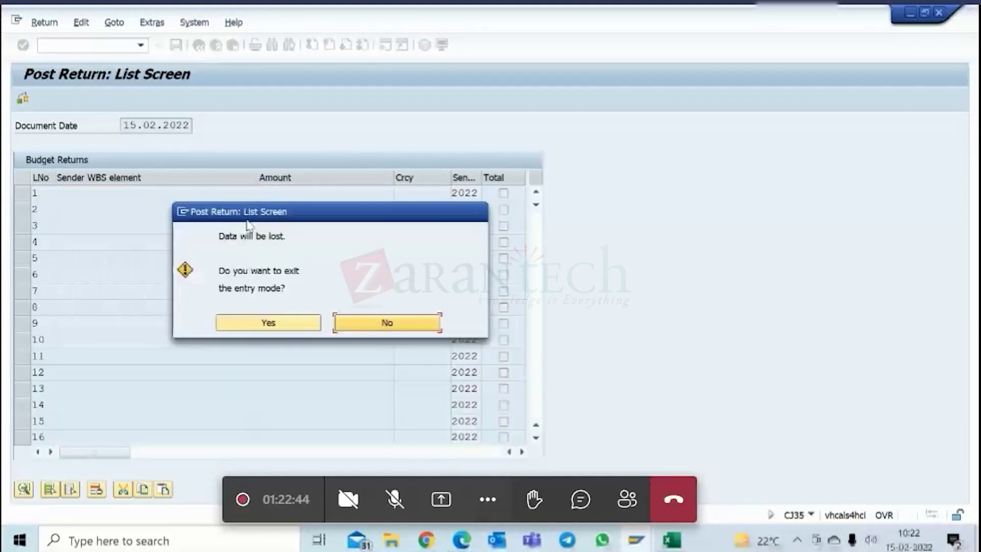
click(382, 327)
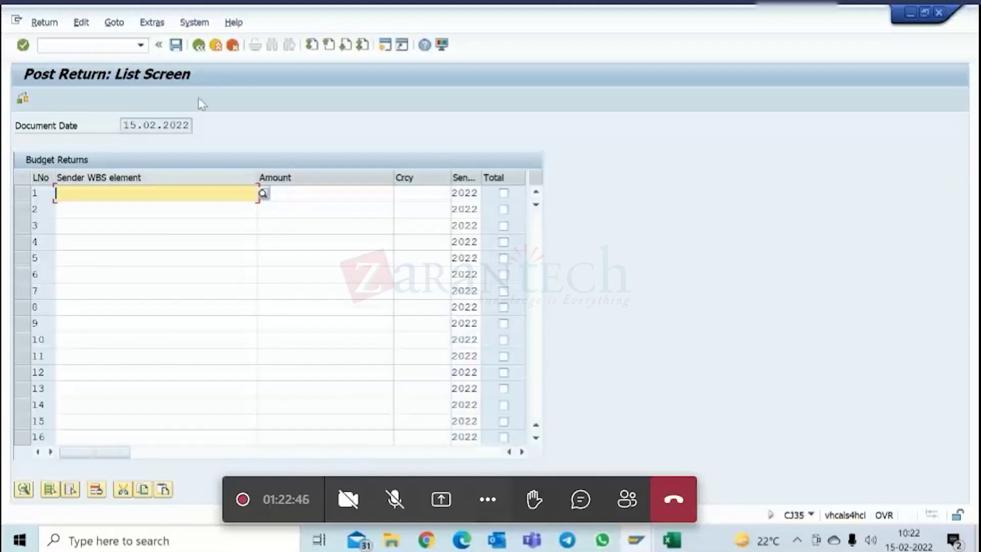
click(199, 46)
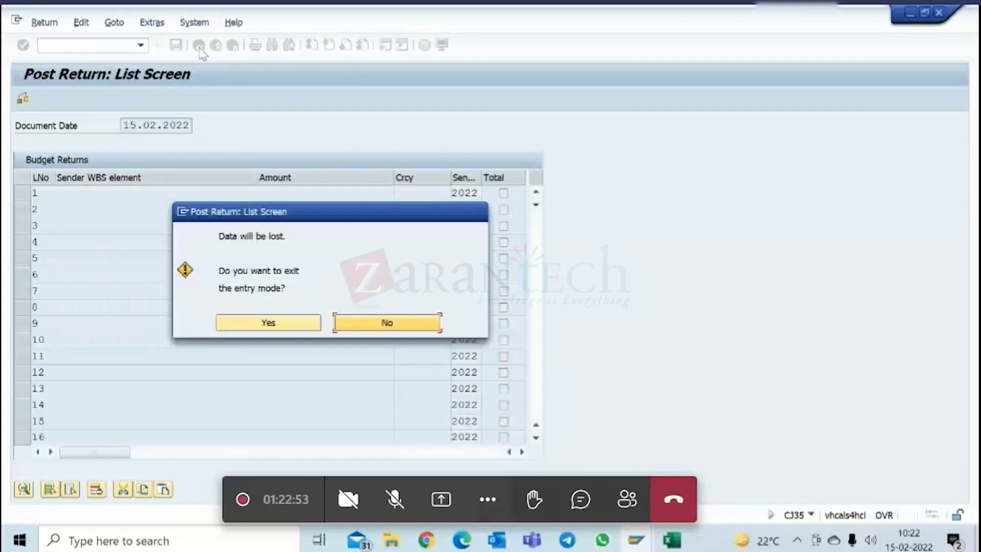
click(249, 324)
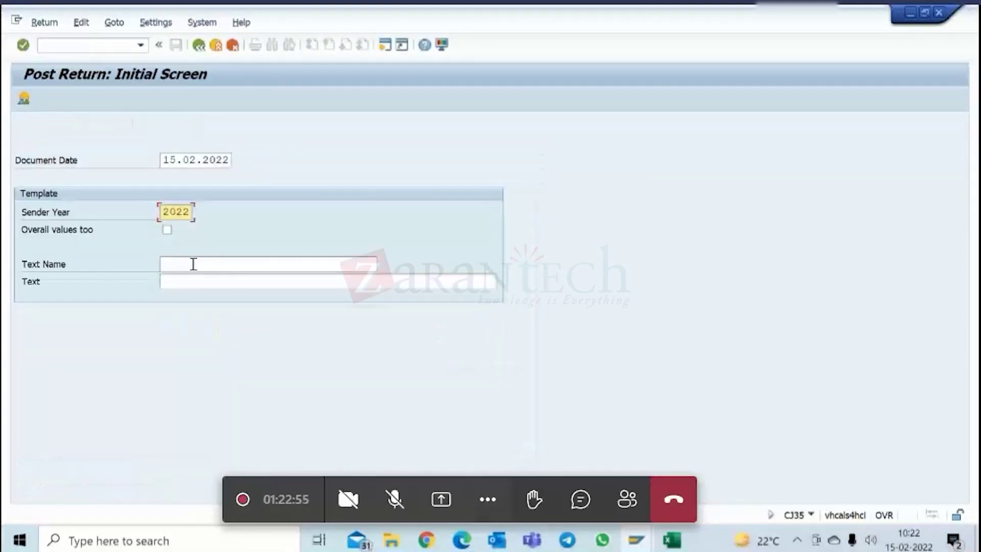
- Include overall values for sender year 2022 and open the return list screen
click(167, 230)
click(24, 98)
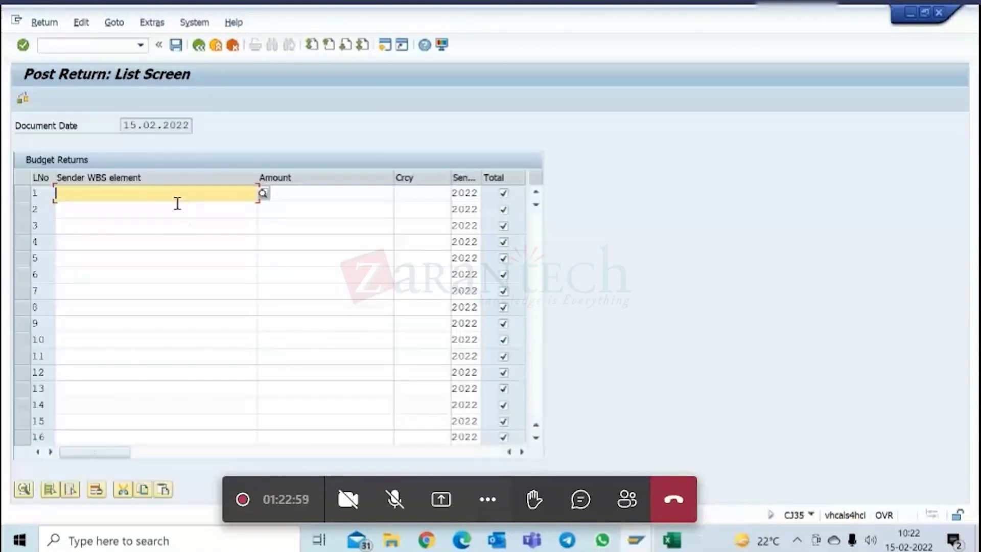
- Check the WBS elements of C-1000 in the Budget Updates report, widening the Object column to show their full IDs
click(632, 545)
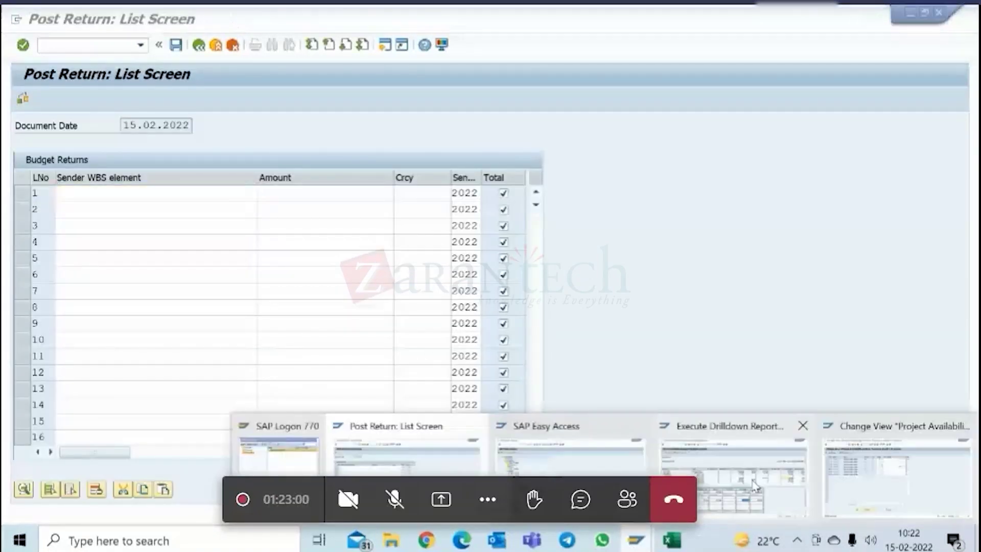
click(883, 453)
click(632, 546)
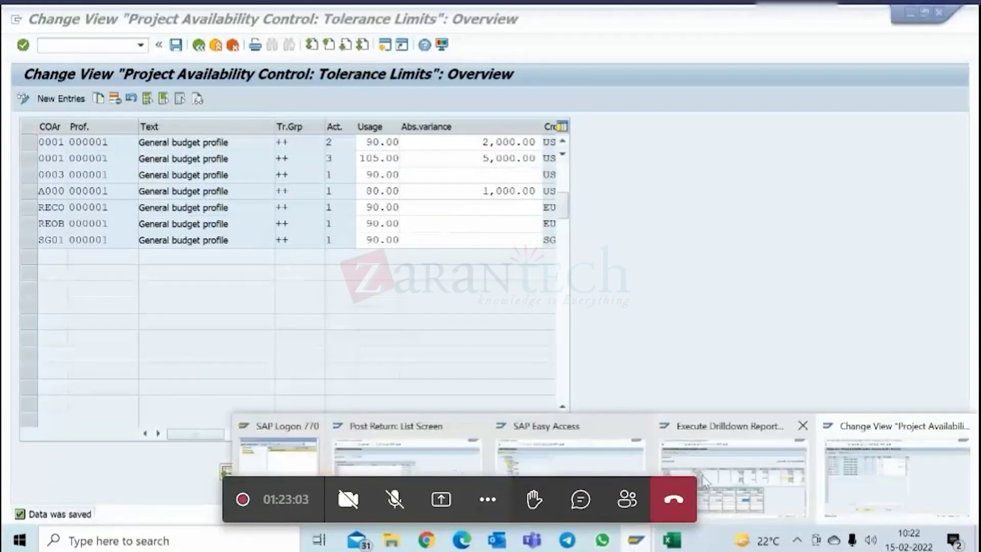
click(704, 480)
drag(292, 205, 333, 206)
scroll(529, 265, down, 1)
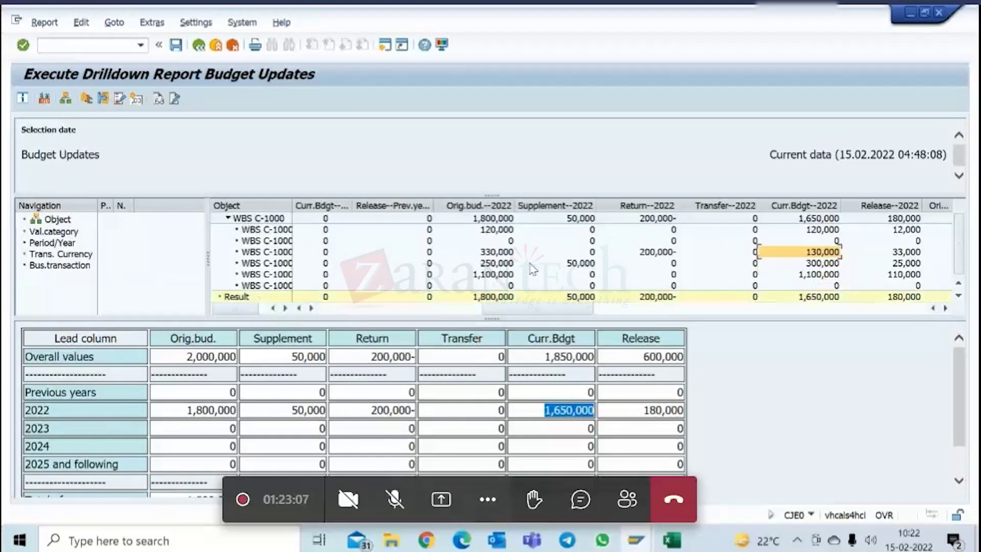
drag(290, 202, 322, 201)
click(280, 287)
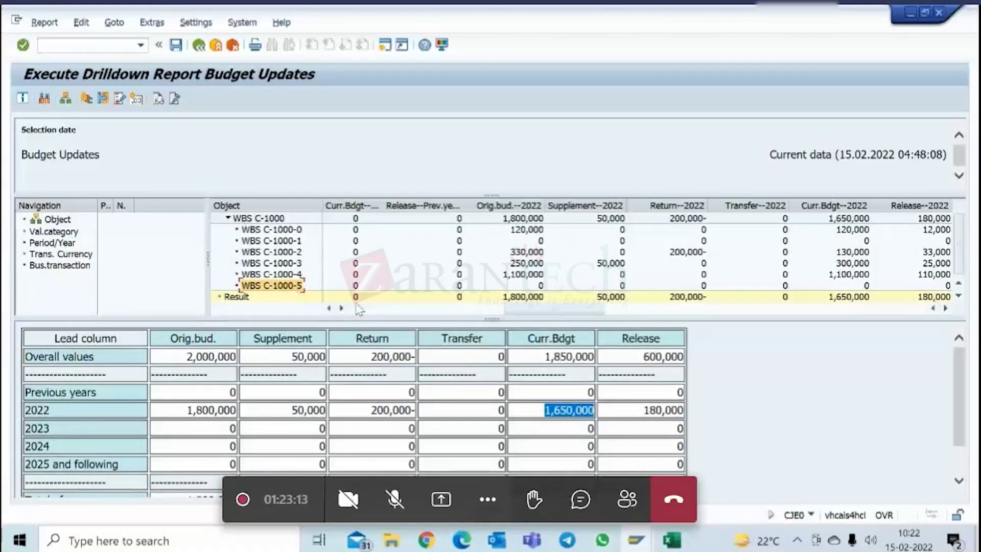
- Return to the CJ35 list screen and enter C-1000-5 as the sender WBS element in the first row
click(636, 540)
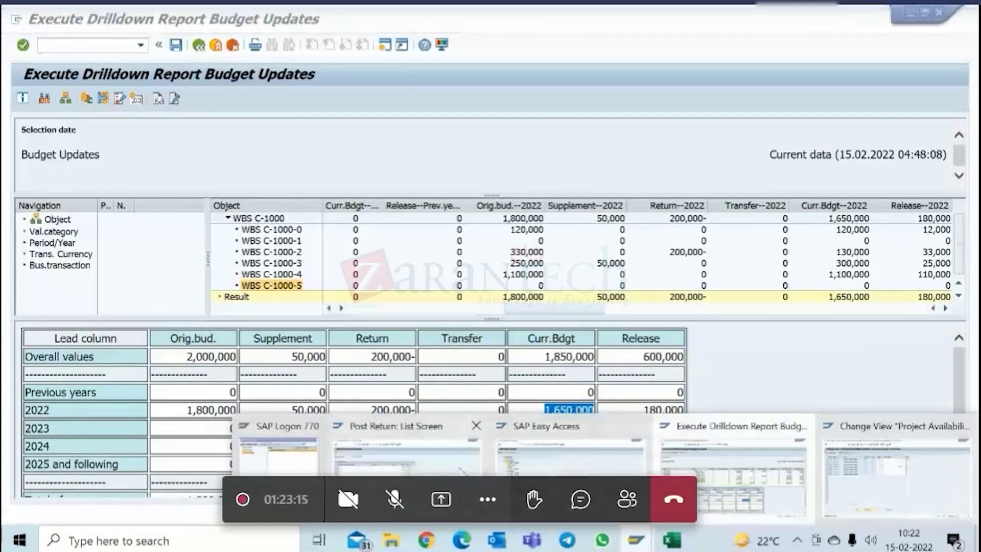
click(459, 467)
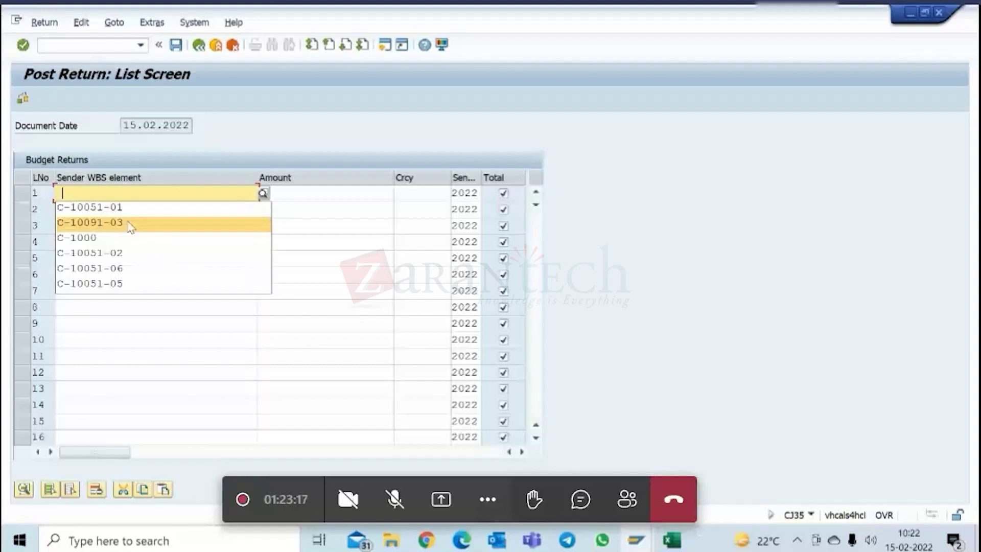
click(131, 237)
text(-1000-)
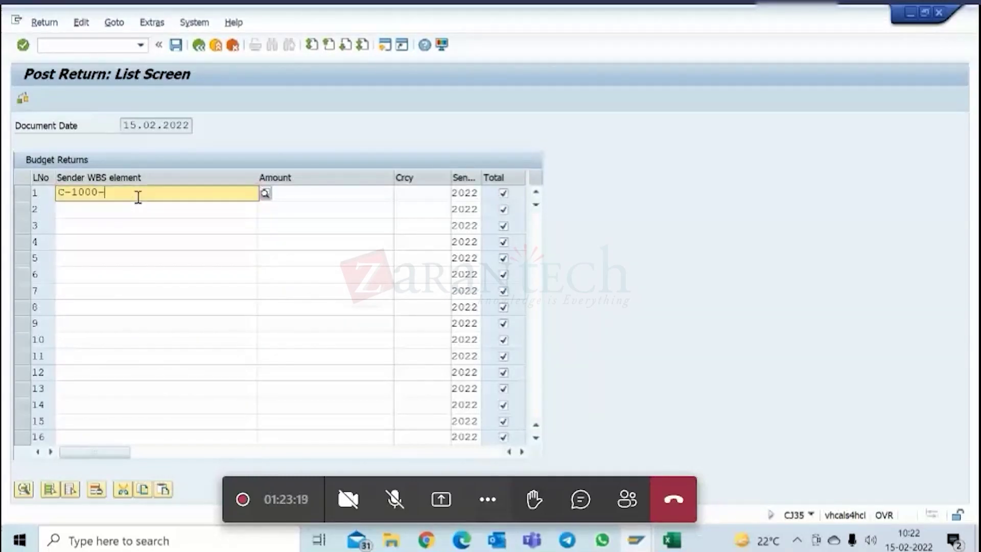
text(5)
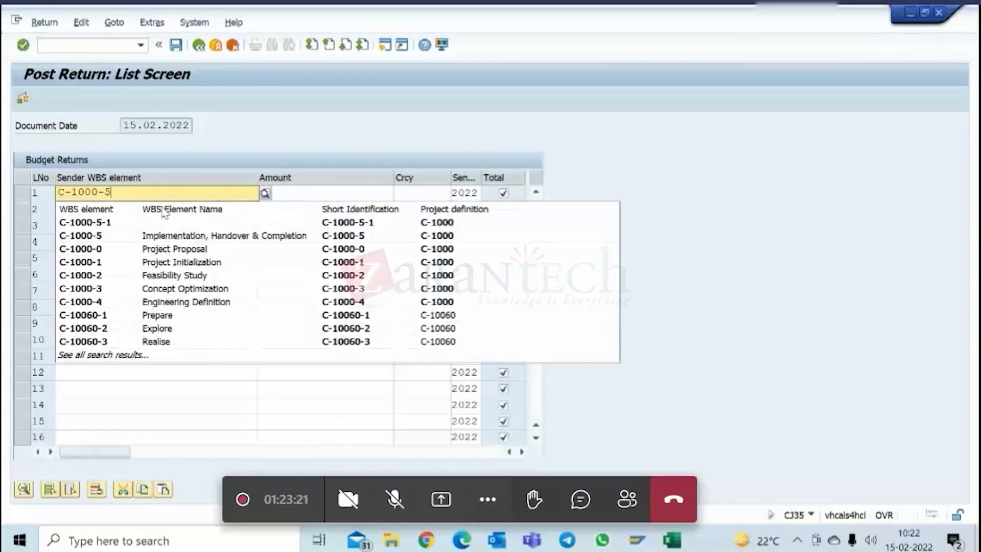
click(225, 235)
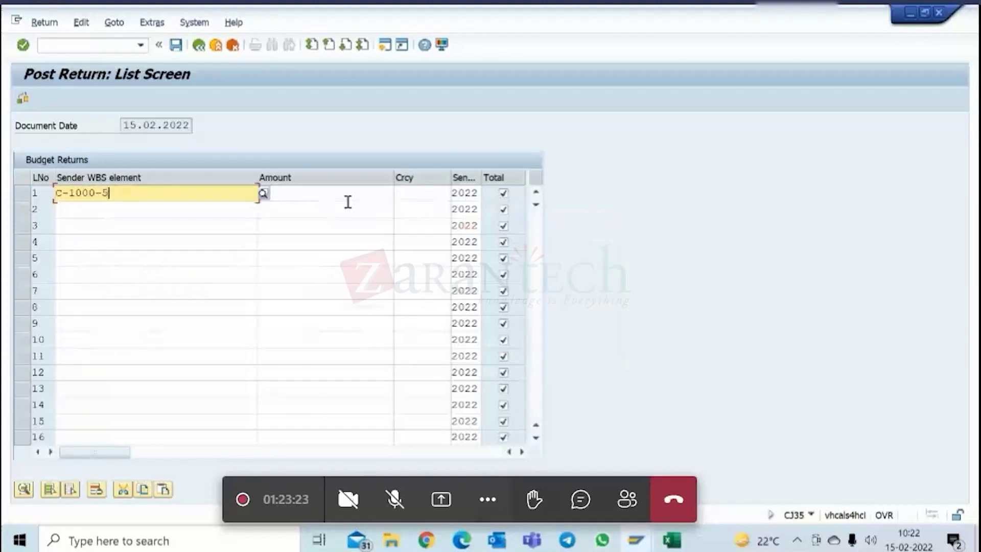
click(347, 195)
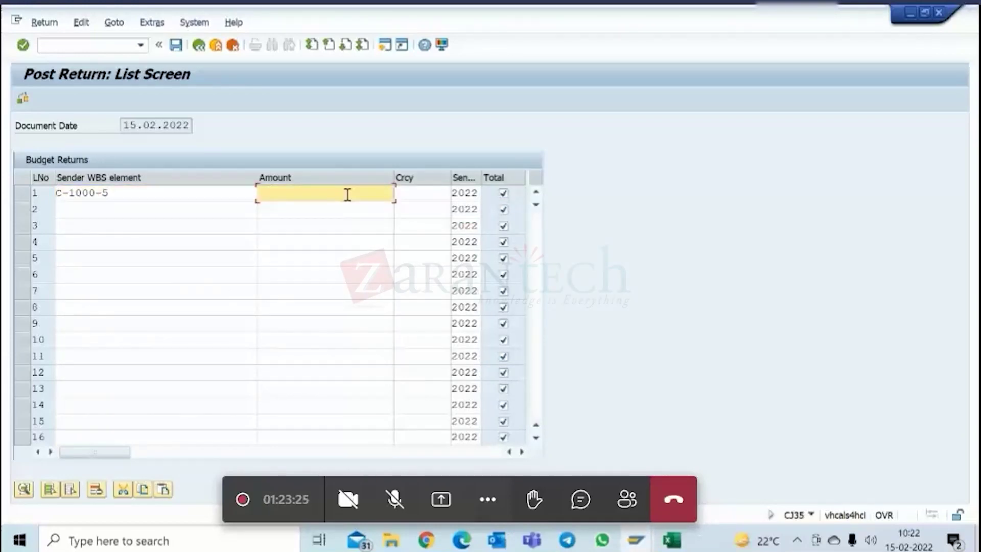
- Compare the total budgets of the C-1000 WBS elements in the Budget Updates report and select C-1000-4
key(alt+Tab)
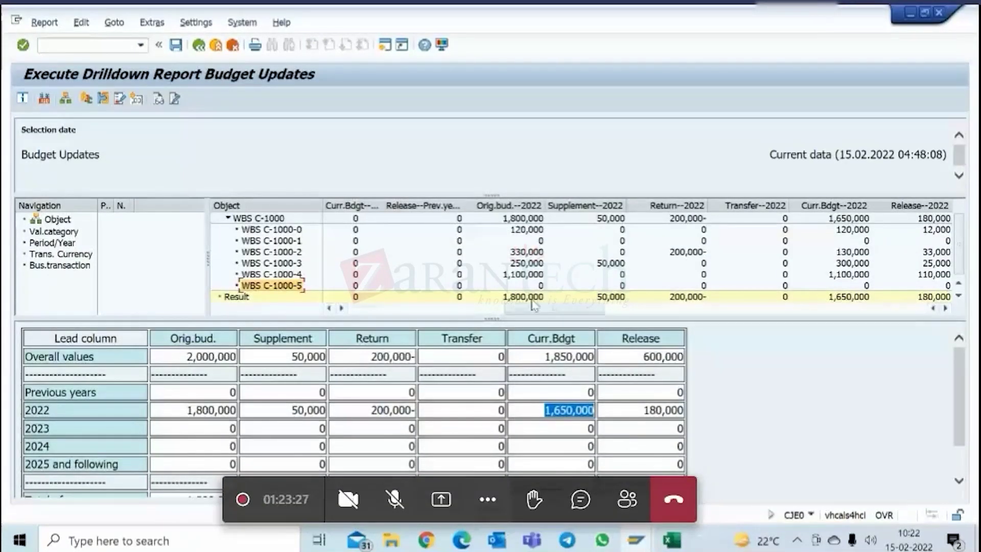
drag(544, 310, 352, 311)
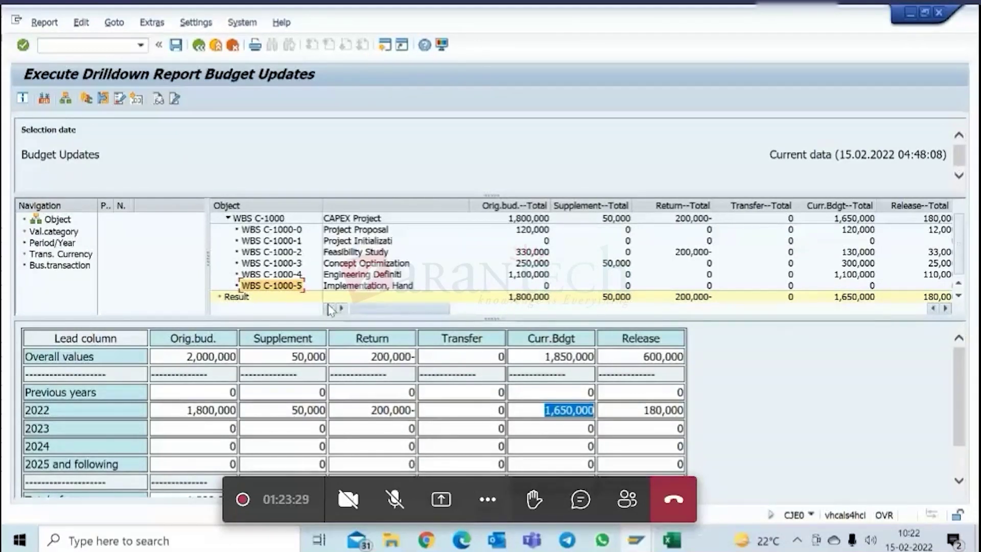
mouse_move(352, 313)
mouse_down()
mouse_move(478, 317)
mouse_move(337, 317)
mouse_up()
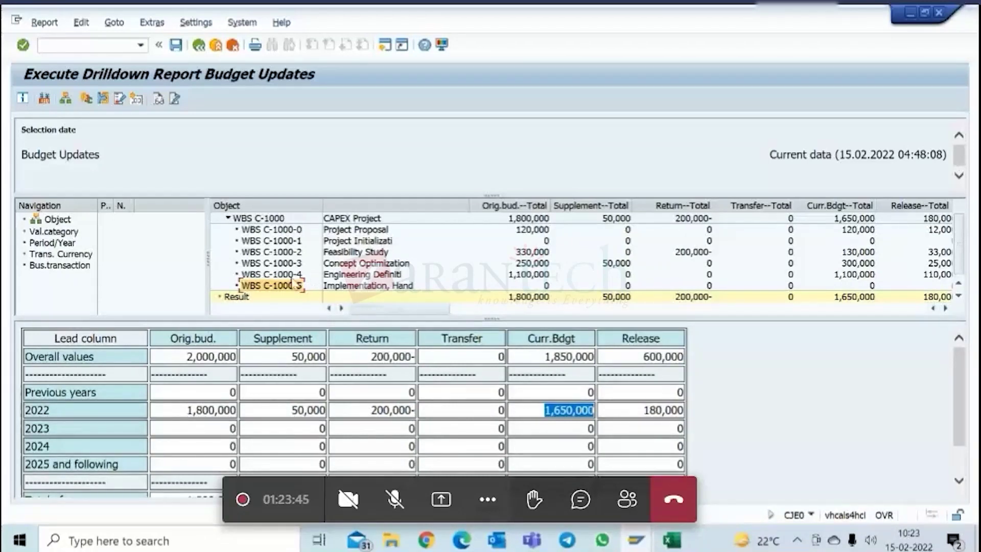
click(268, 267)
click(270, 276)
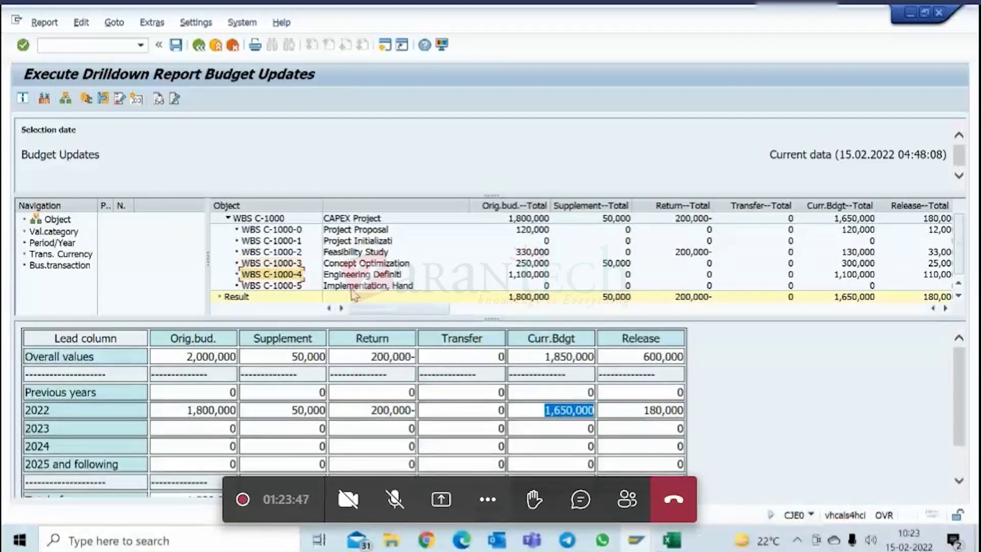
- Back in the budget returns list, replace the first row's sender WBS element with C-1000-4
key(alt+Tab)
click(104, 193)
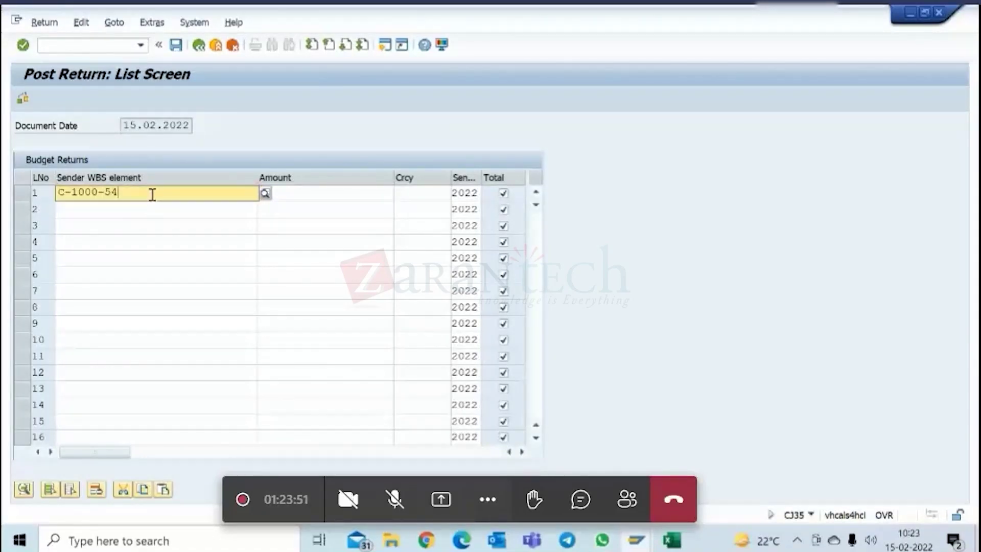
key(Delete)
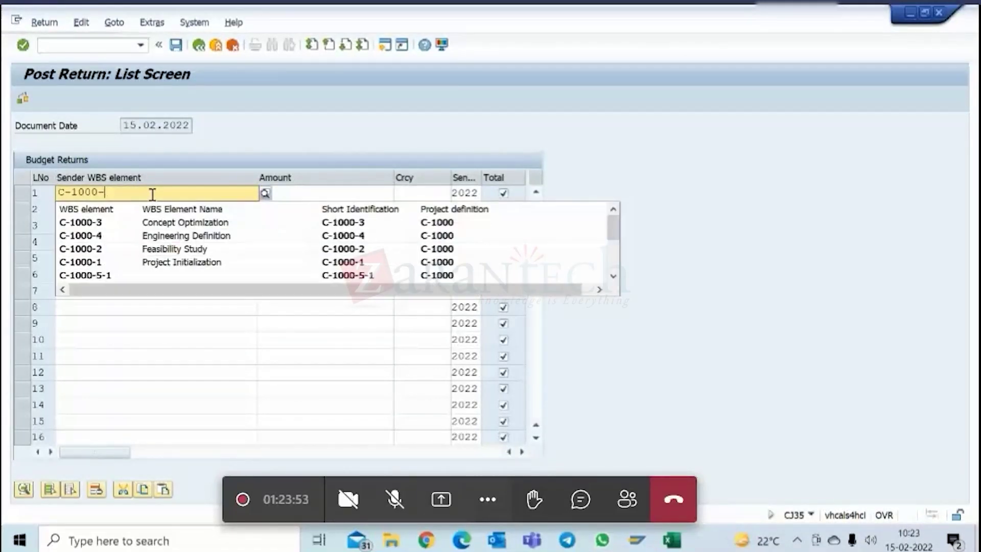
text(4)
click(155, 226)
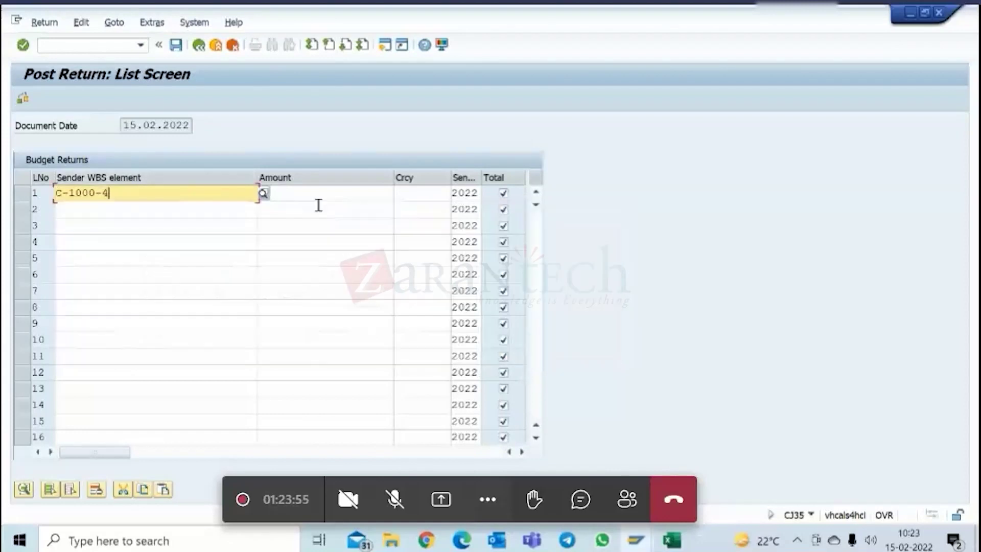
- Enter a return amount of 10,000 for C-1000-4 and post the budget return
click(328, 190)
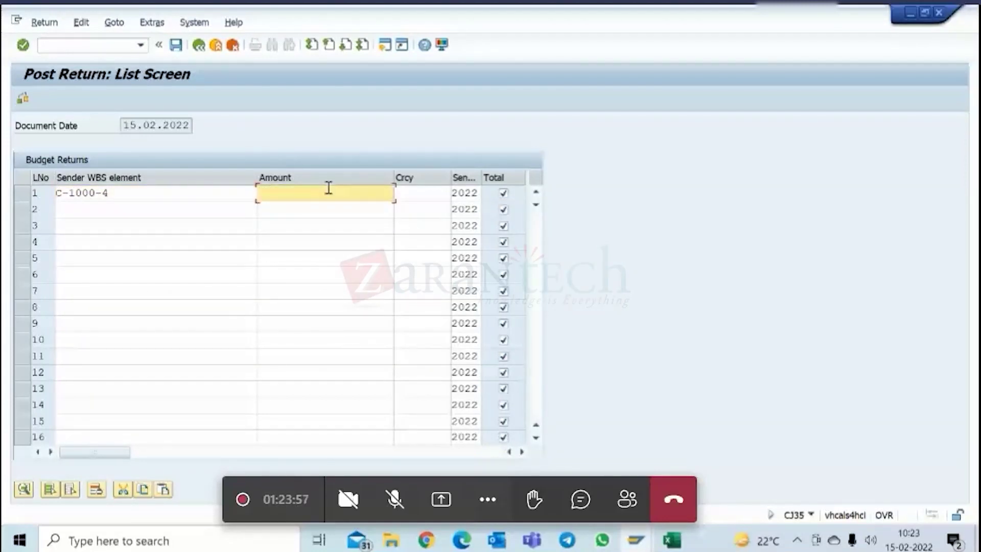
text(10,000)
key(Return)
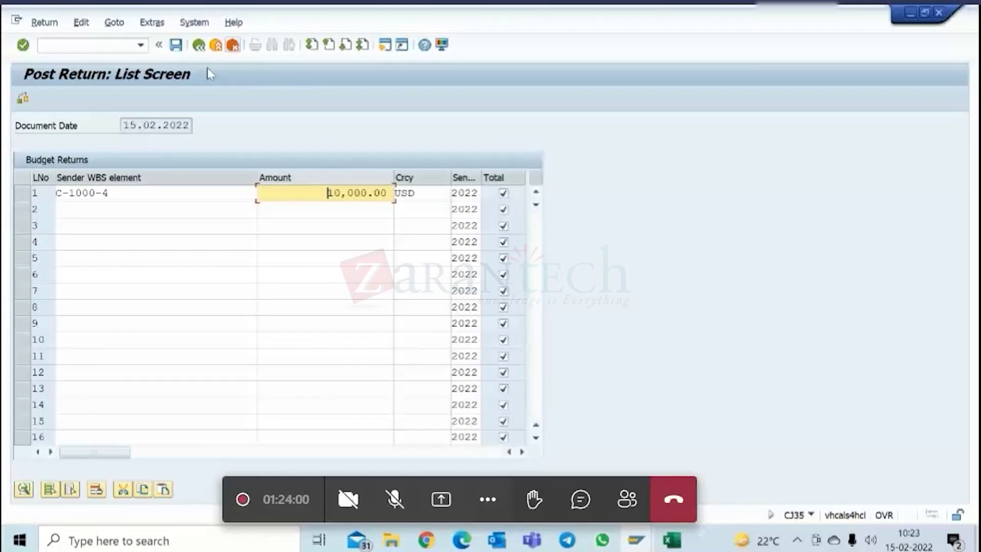
click(176, 45)
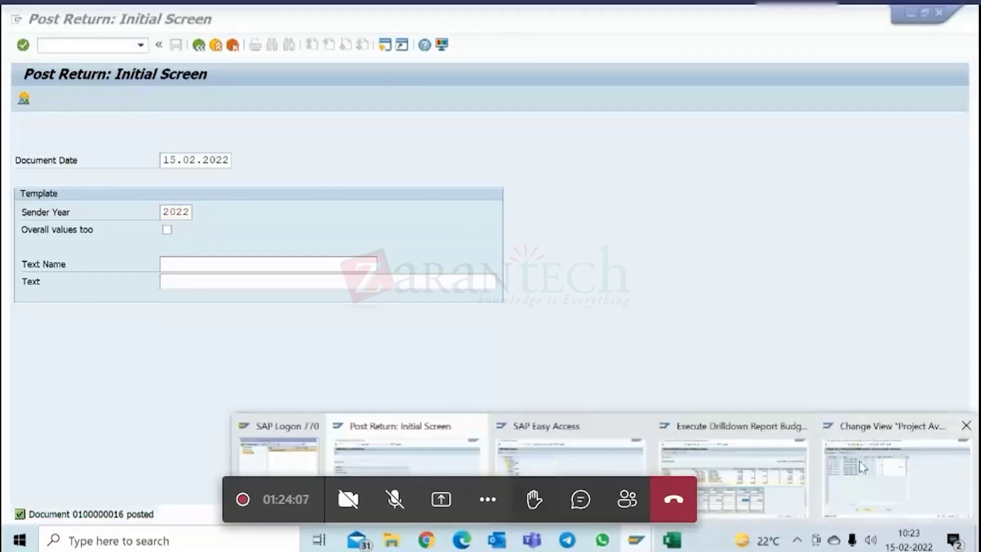
- Exit the open Budget Updates report and run it again for project C-1000
click(759, 461)
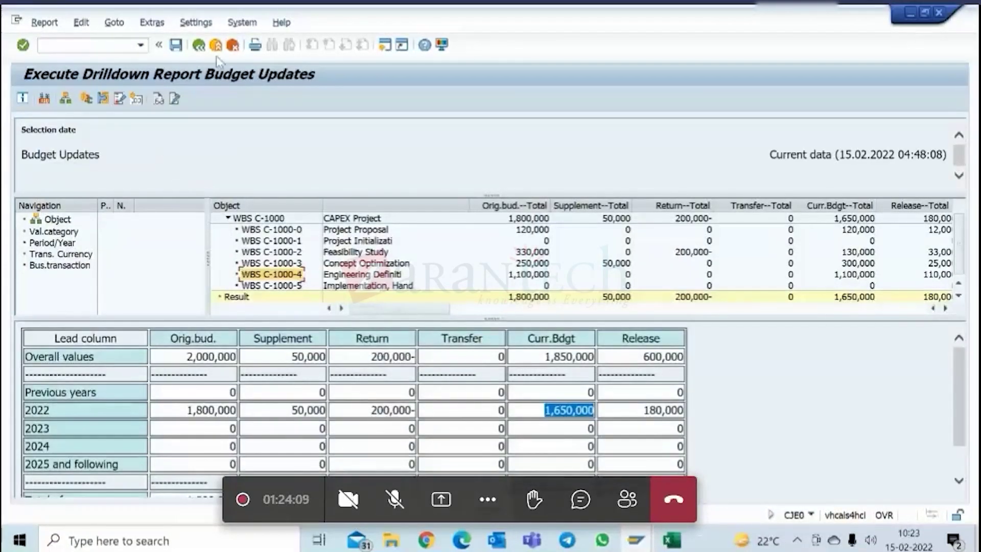
click(203, 46)
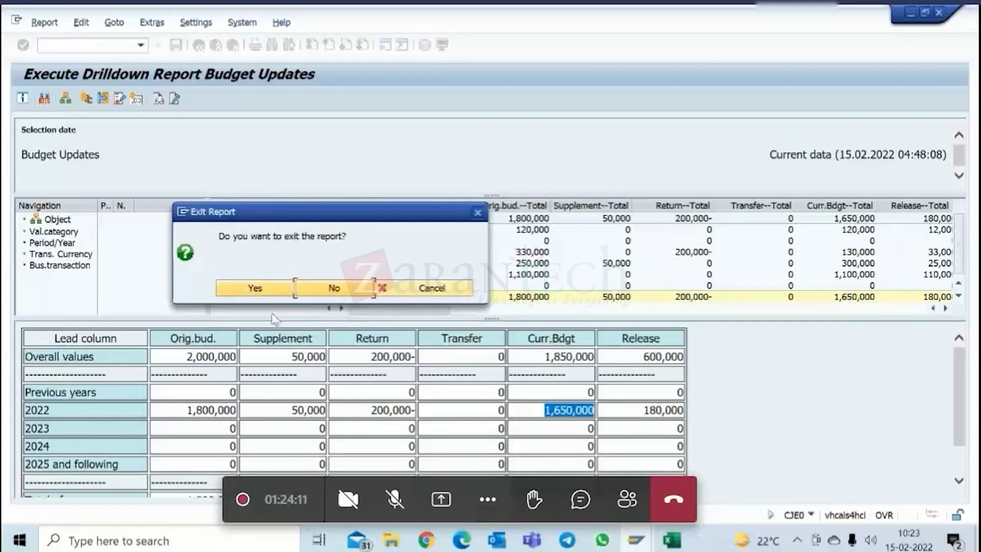
click(251, 287)
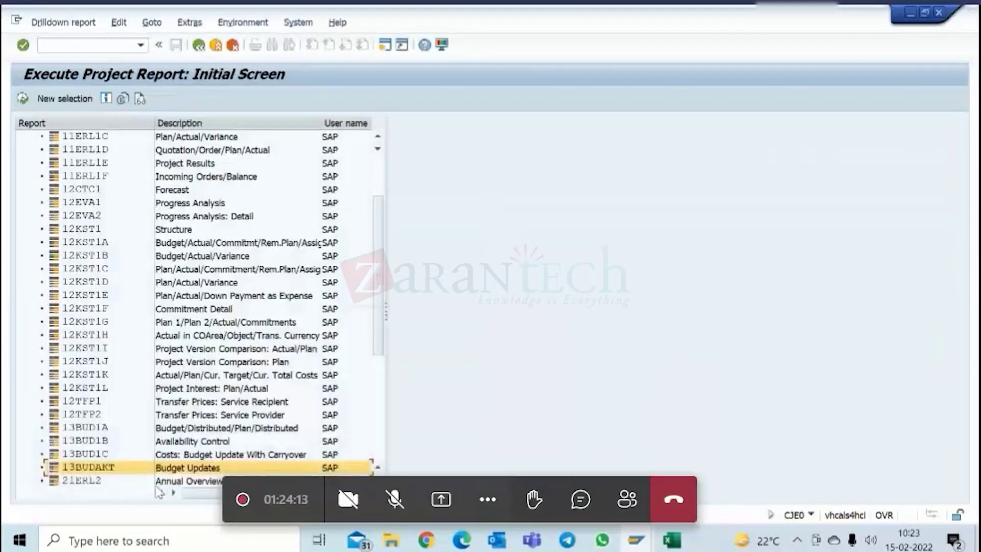
double_click(137, 474)
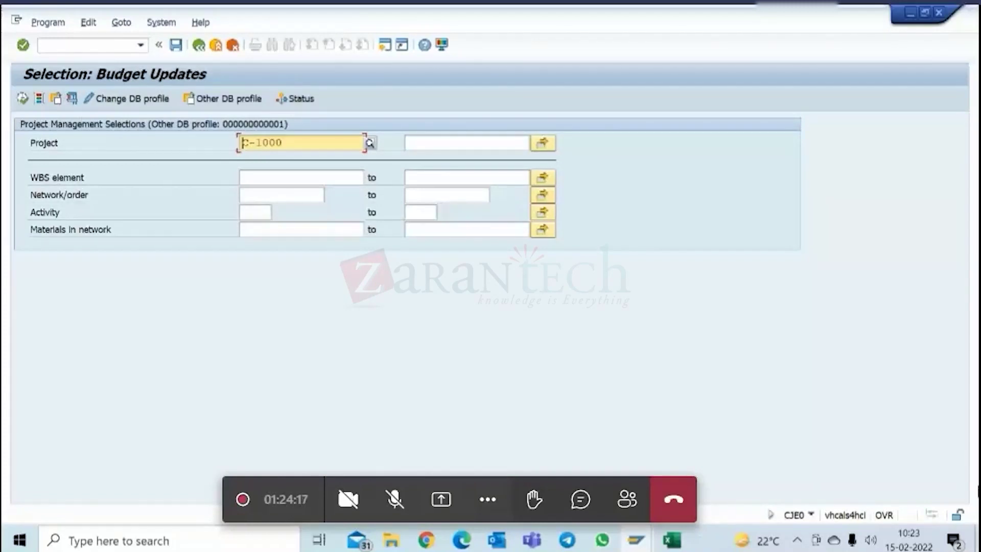
click(22, 97)
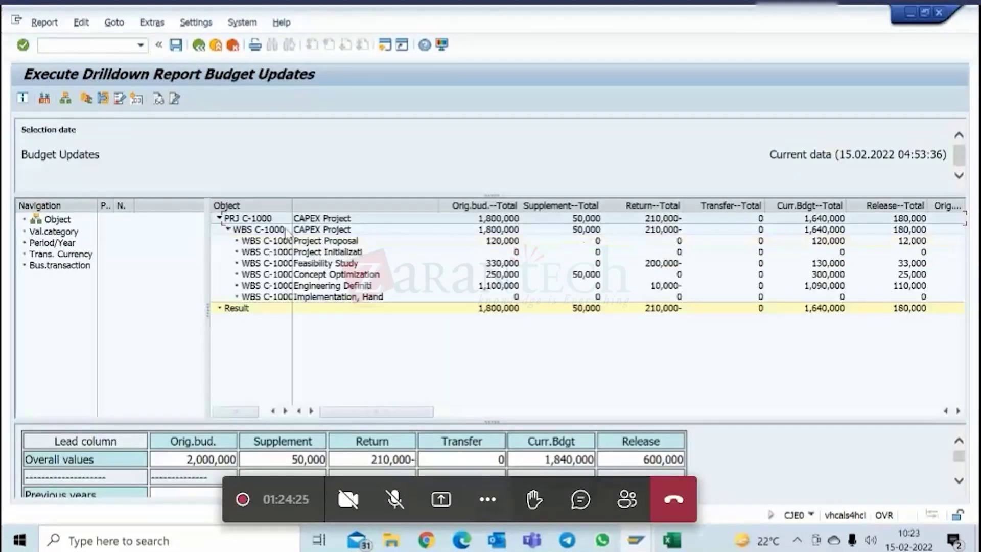
- Widen the report's Object column and examine the total and 2022 return and current budget values of WBS C-1000-4
drag(291, 202, 337, 202)
click(493, 286)
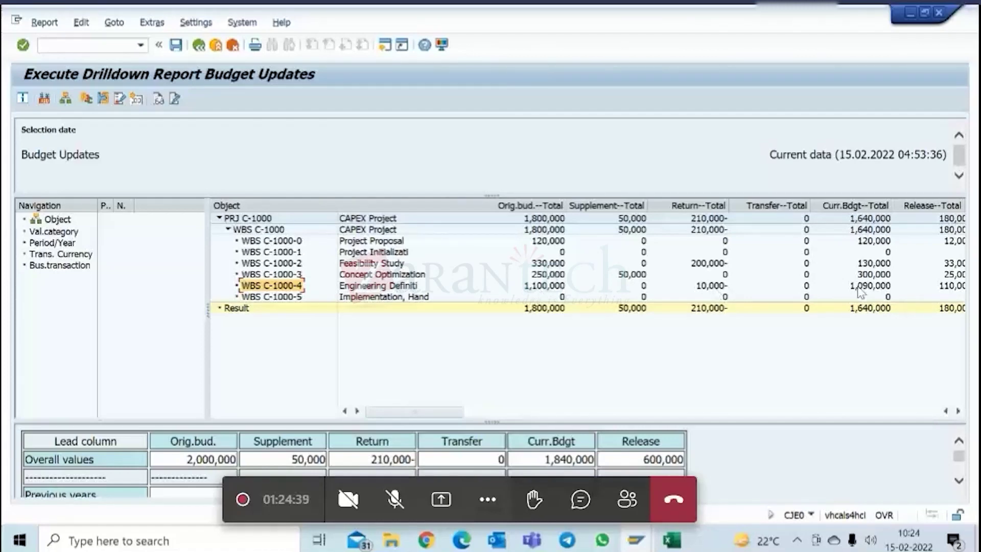
drag(445, 411, 576, 409)
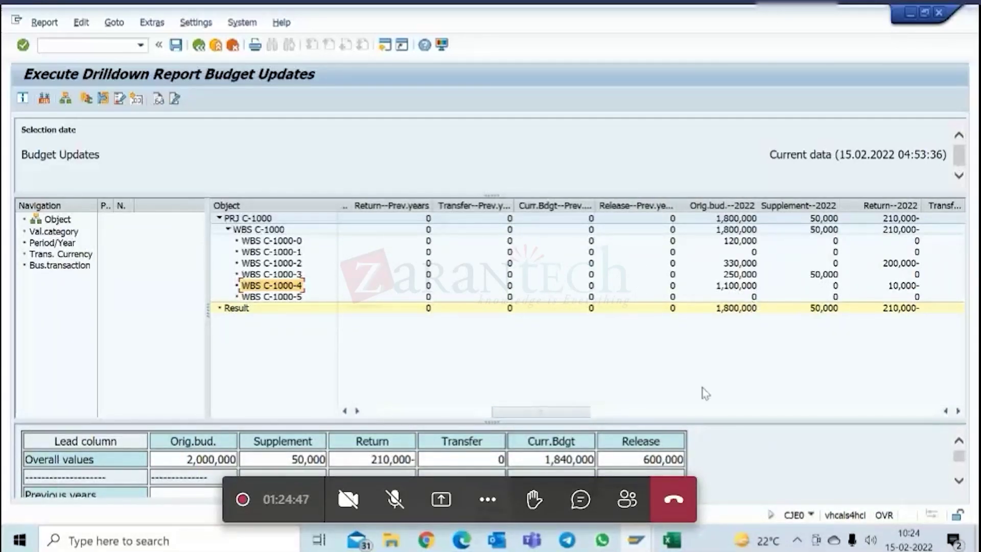
drag(562, 411, 610, 411)
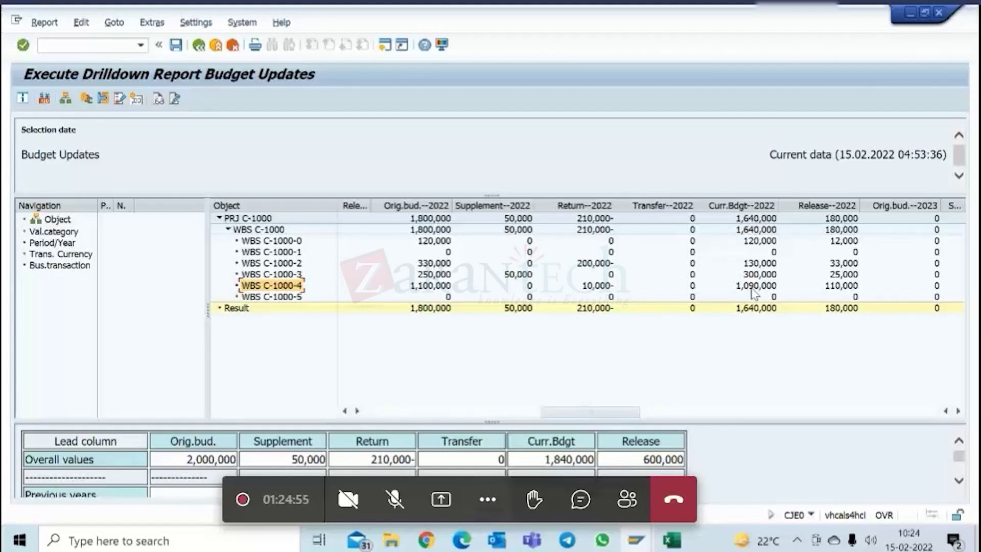
- Compare the 2022 original budget, return and current budget of WBS C-1000-4 in the Budget Updates report
click(753, 290)
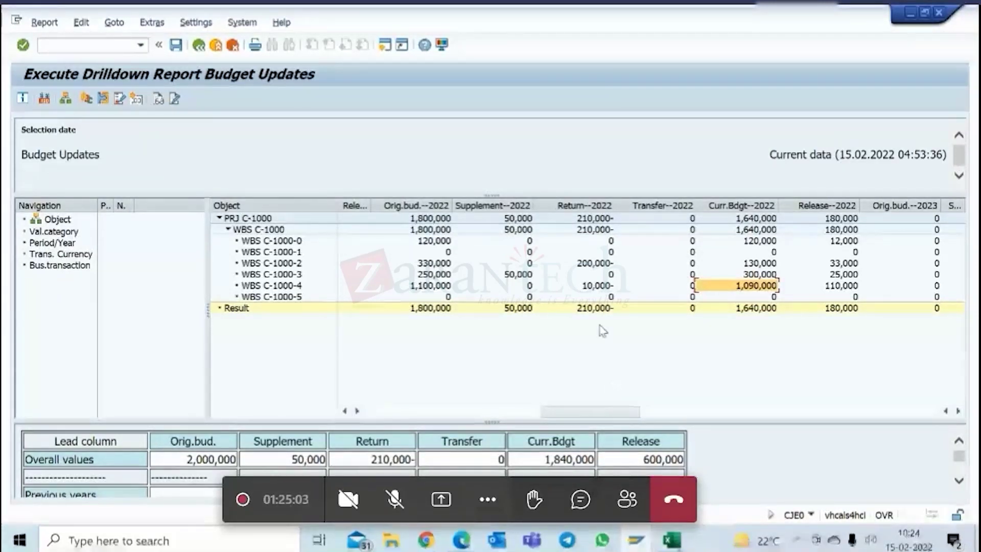
click(445, 286)
click(597, 287)
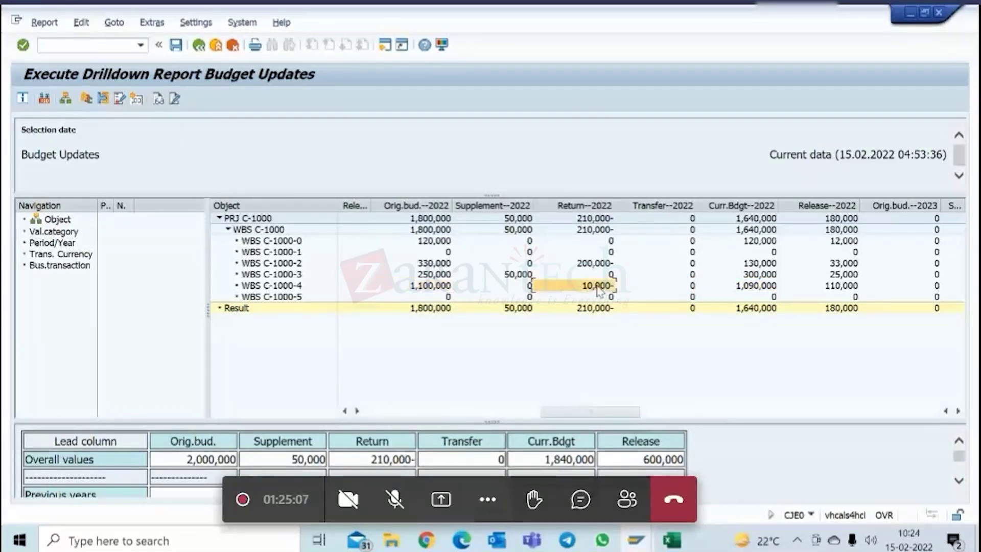
click(446, 287)
click(760, 287)
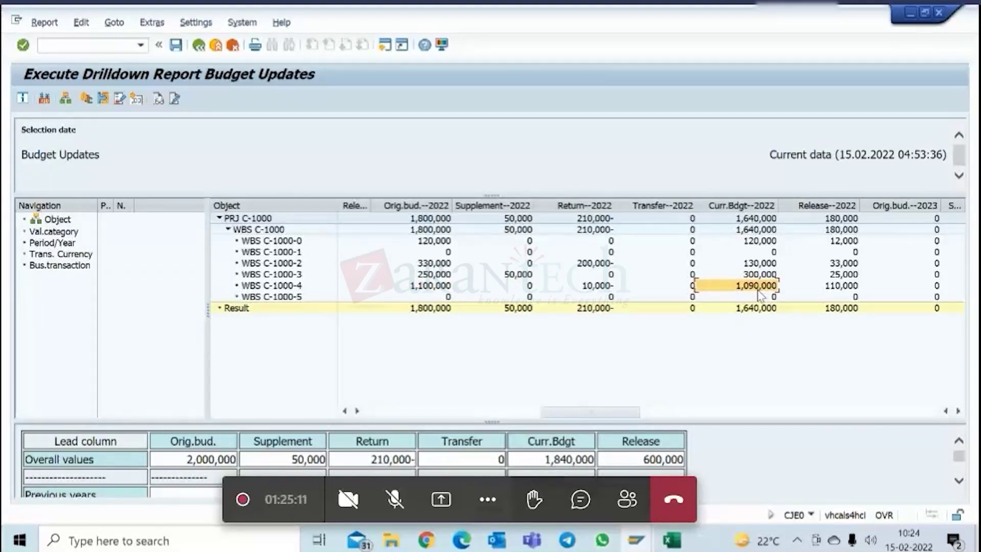
click(431, 287)
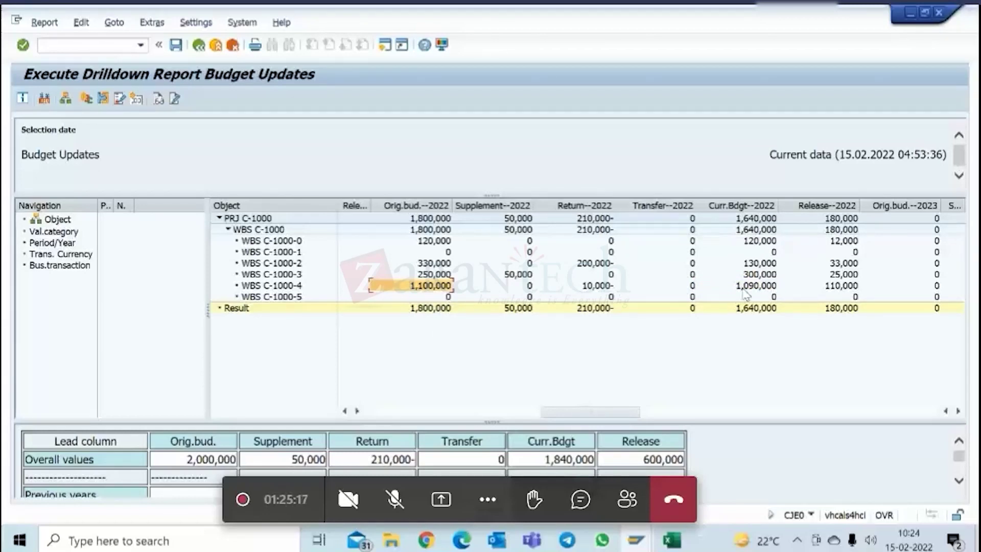
click(766, 288)
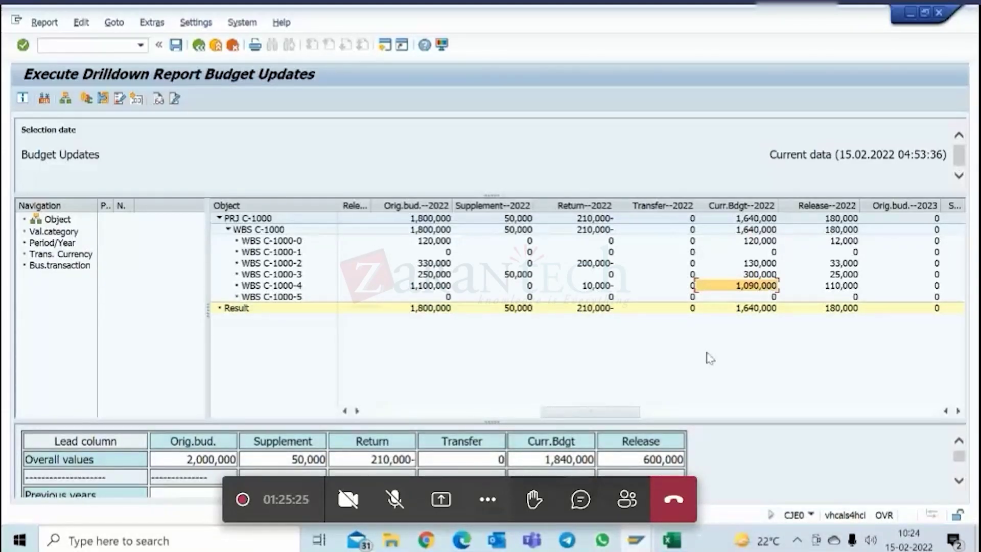
- Examine the 2022 original budget and the total original budget and return of the Feasibility Study element, WBS C-1000-2
drag(611, 410, 575, 412)
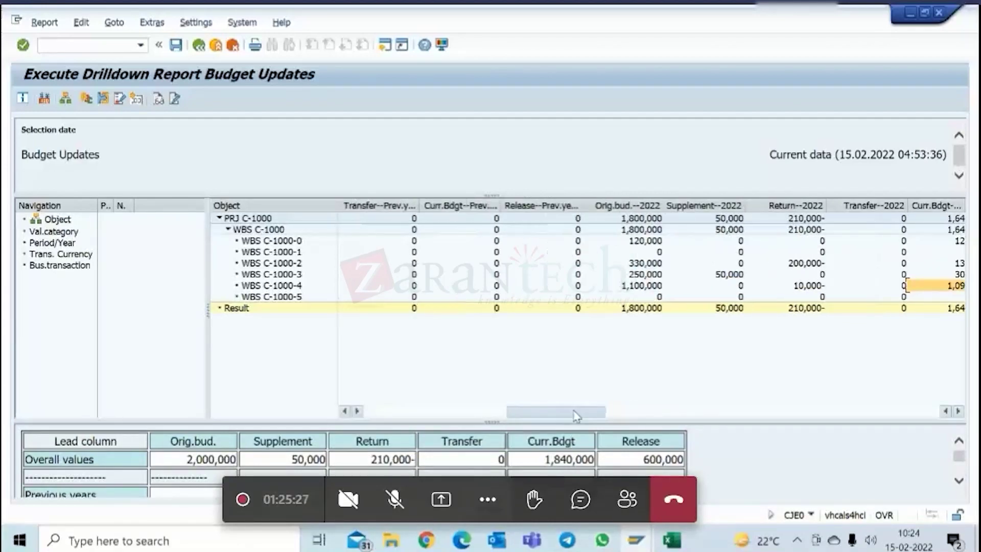
click(633, 263)
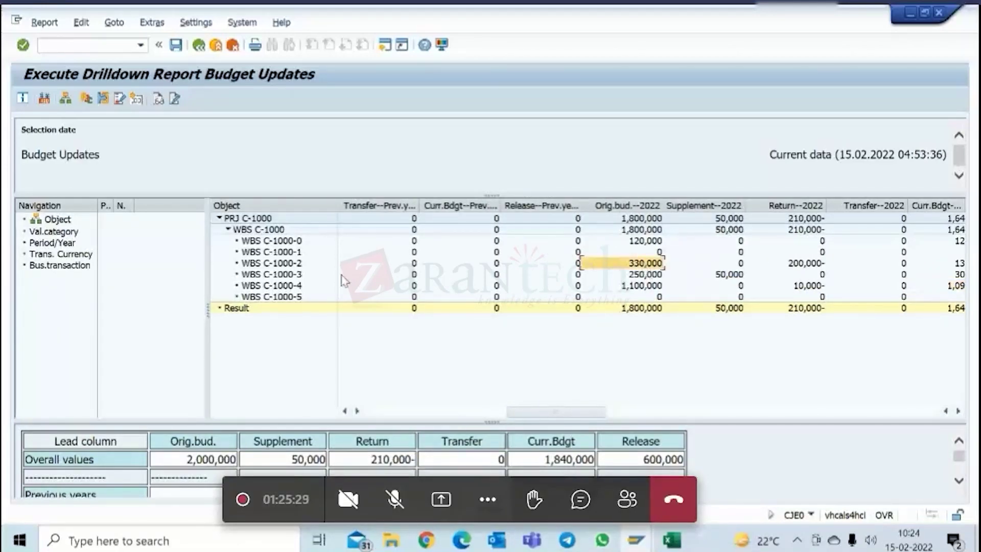
click(636, 540)
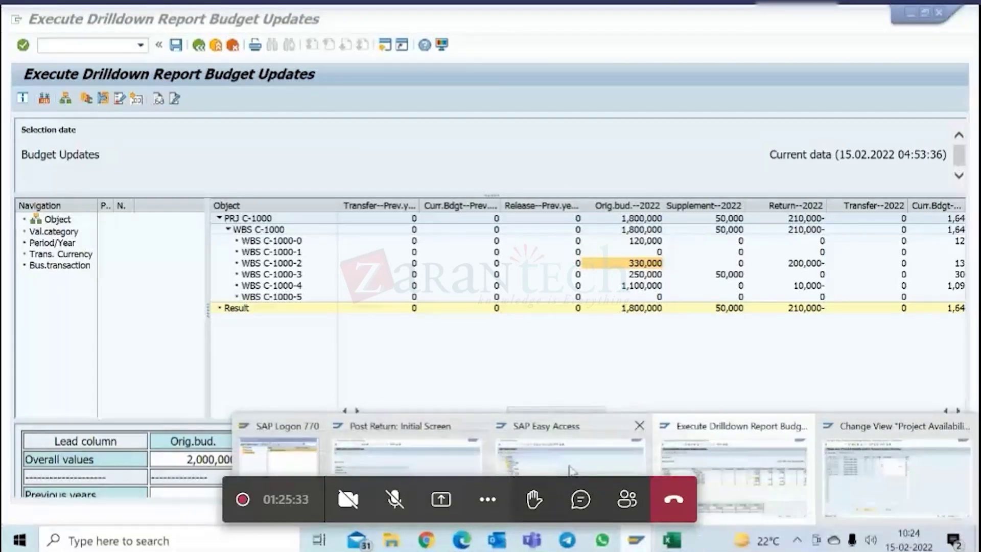
click(715, 480)
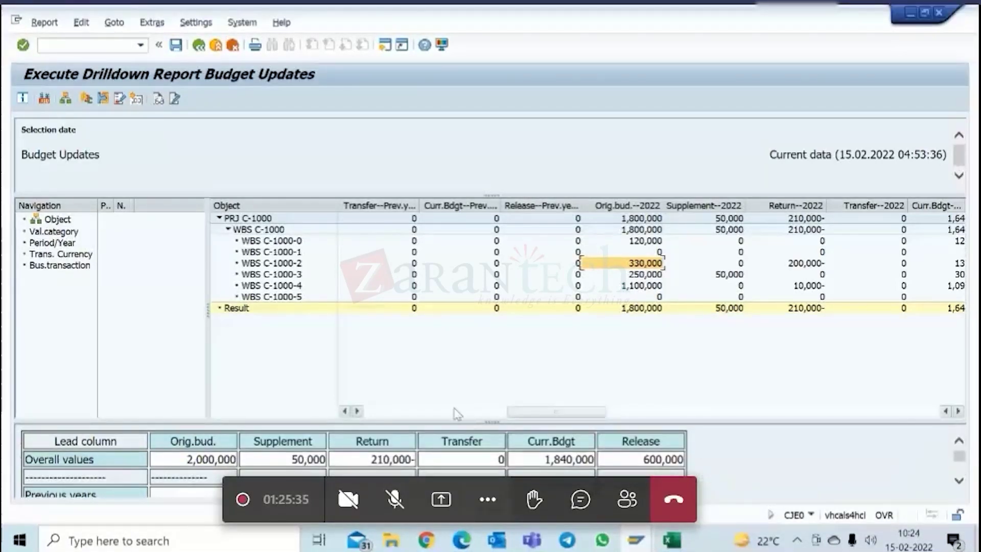
drag(545, 413, 380, 412)
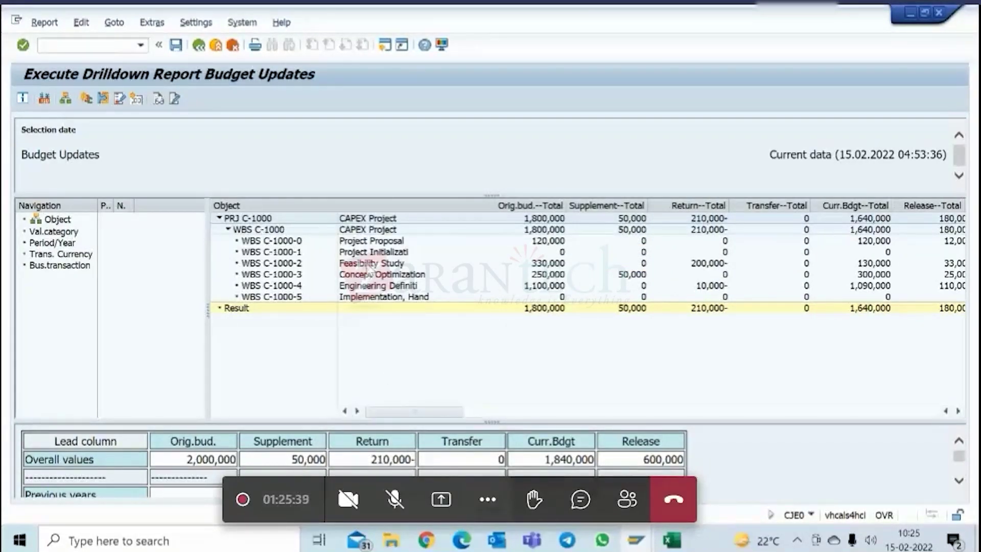
click(371, 263)
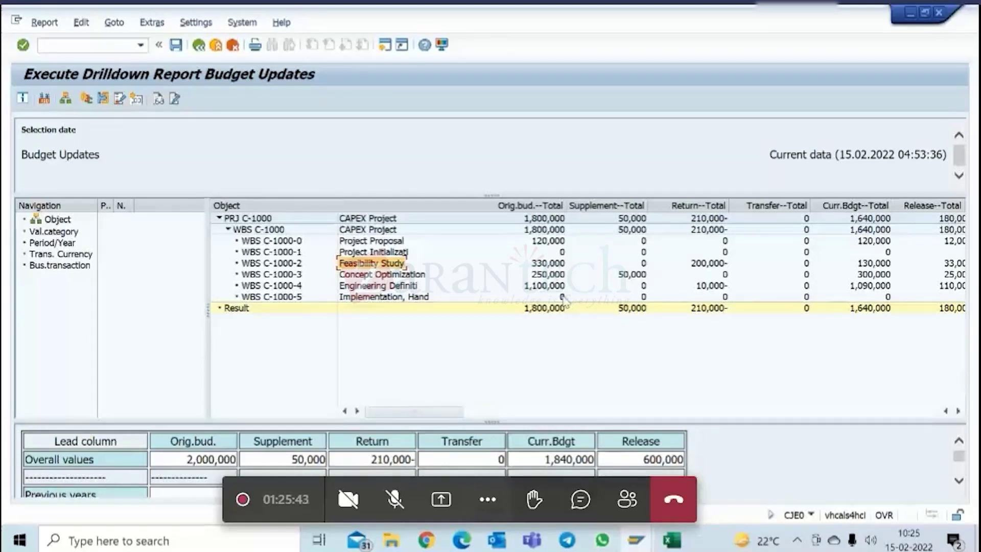
click(538, 265)
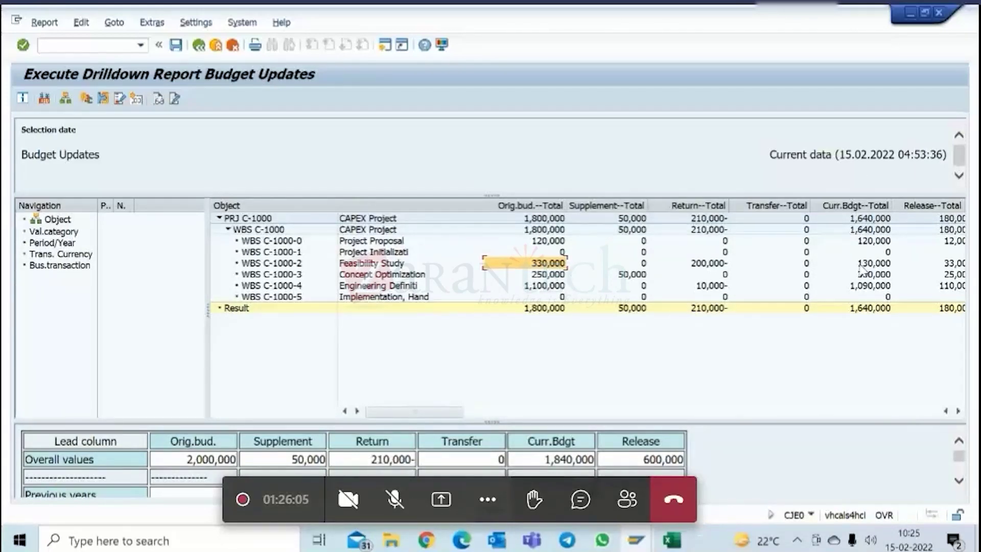
click(701, 263)
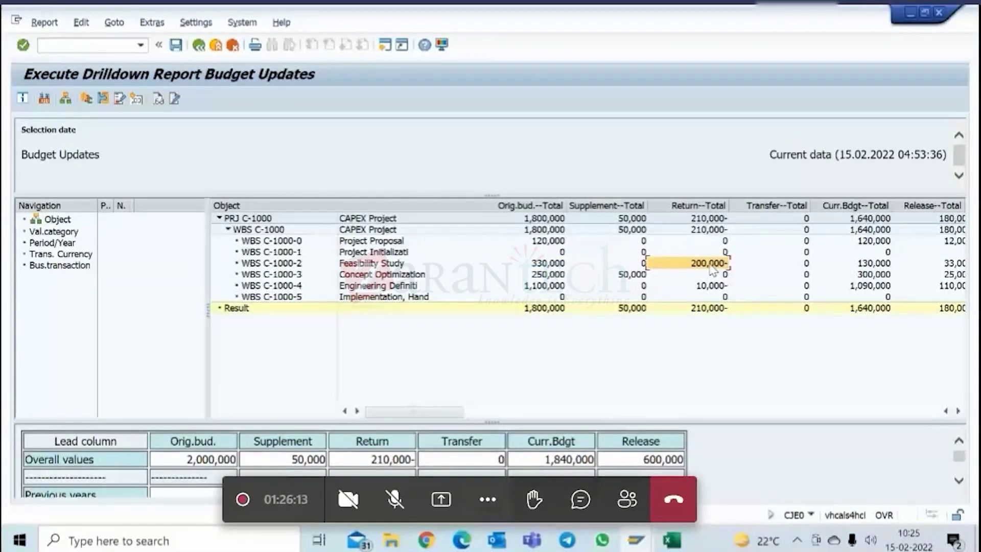
click(551, 263)
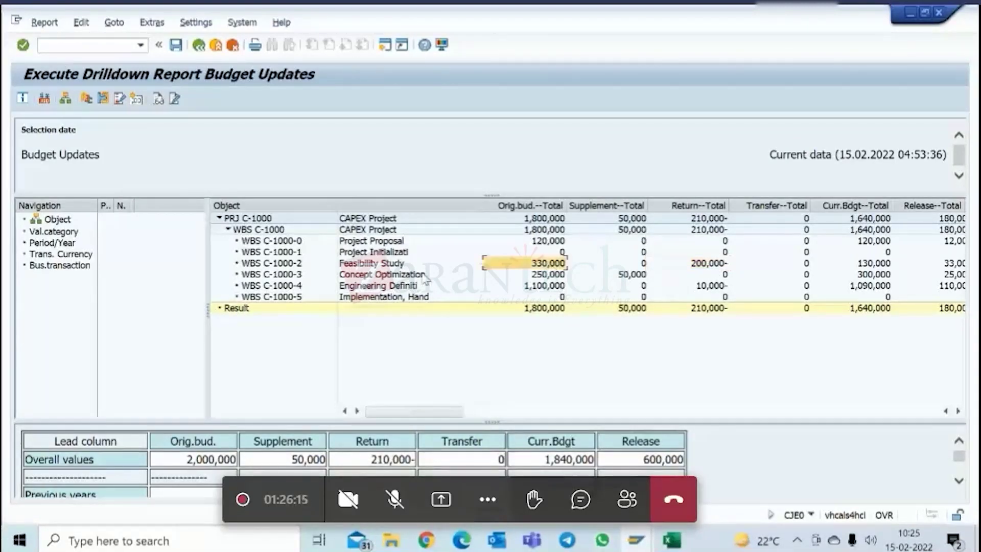
click(397, 265)
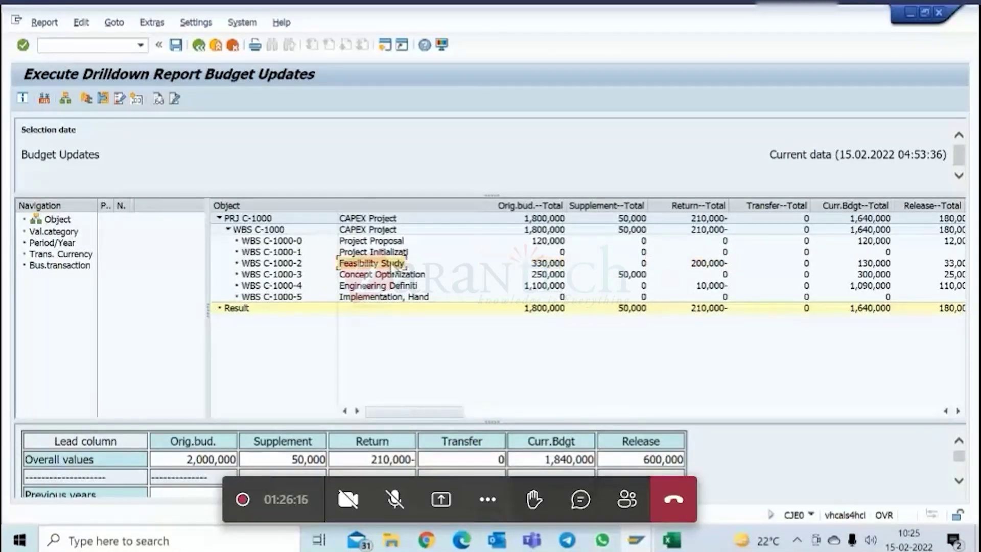
click(705, 264)
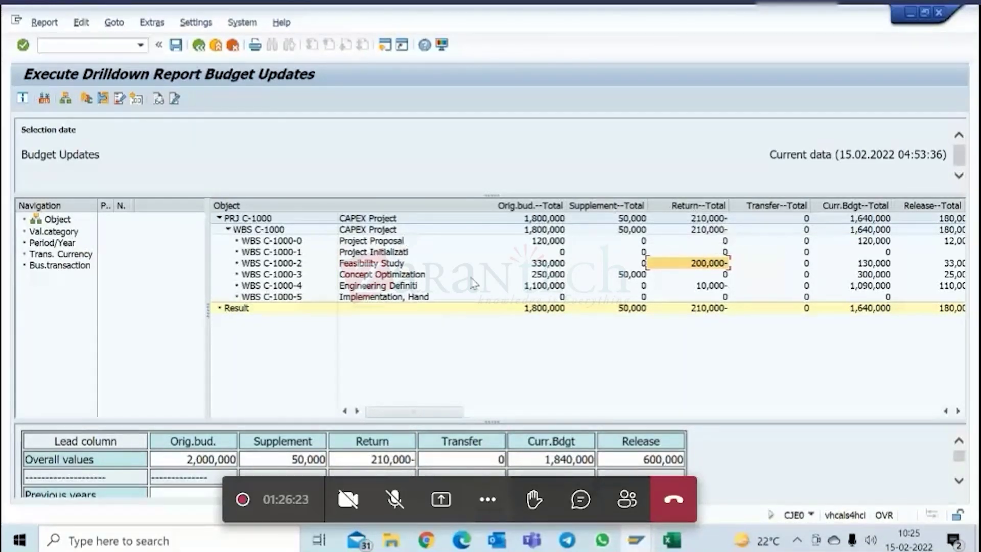
- Check the Concept Optimization and Implementation elements against the total return of the Feasibility Study element
click(388, 276)
click(388, 298)
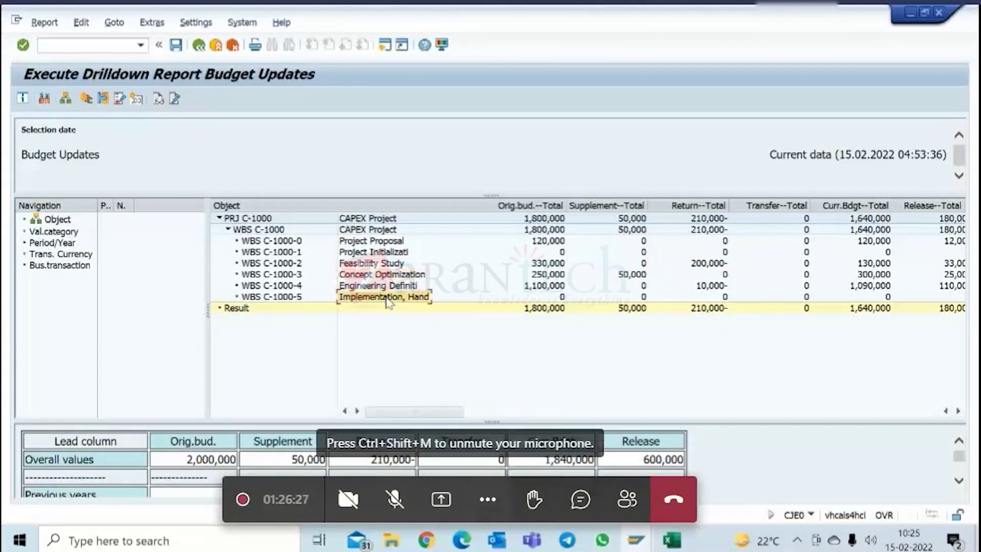
click(710, 266)
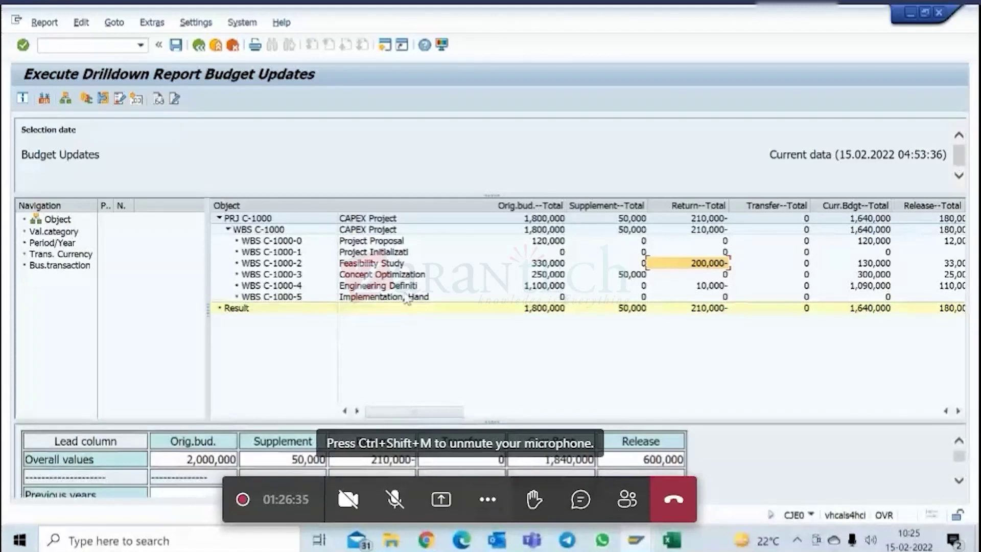
click(389, 266)
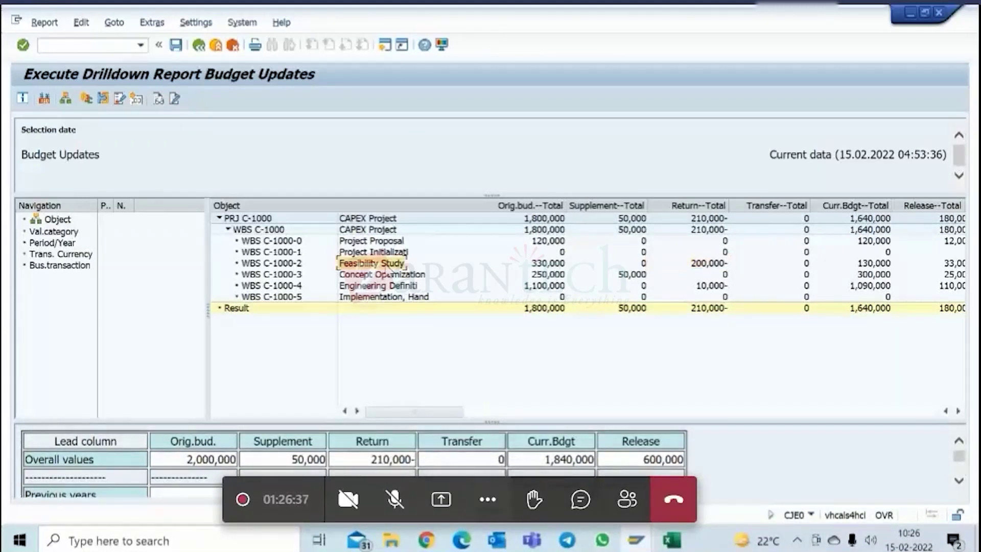
click(694, 263)
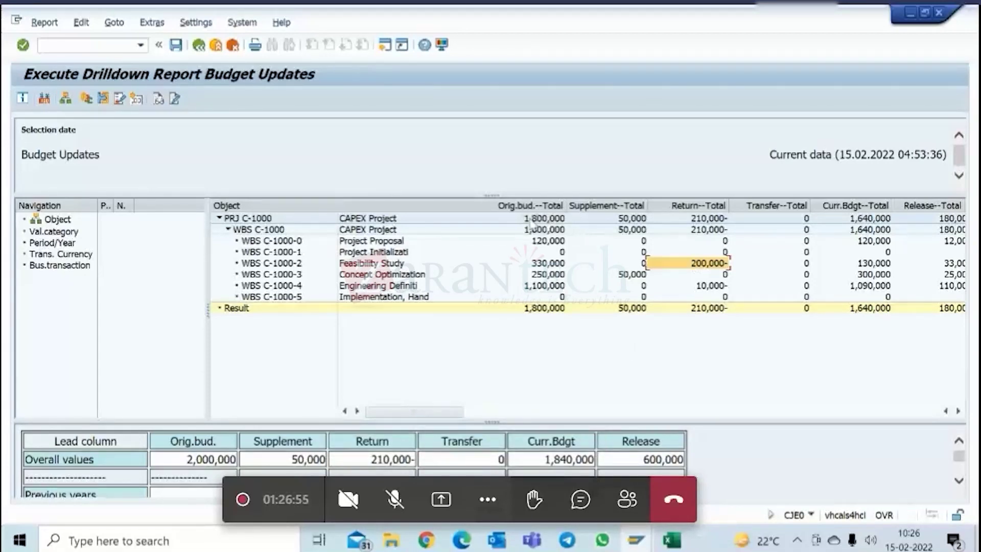
click(199, 47)
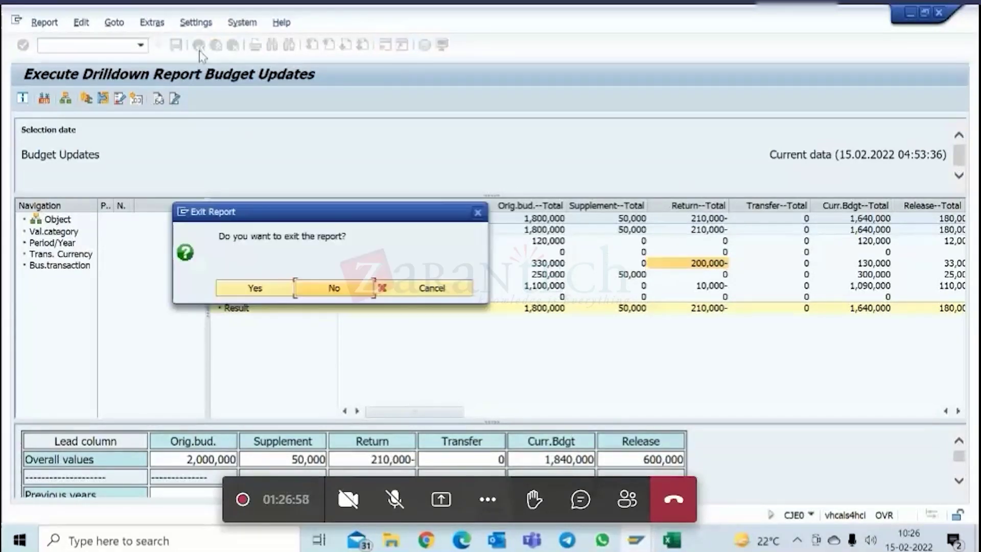
click(331, 292)
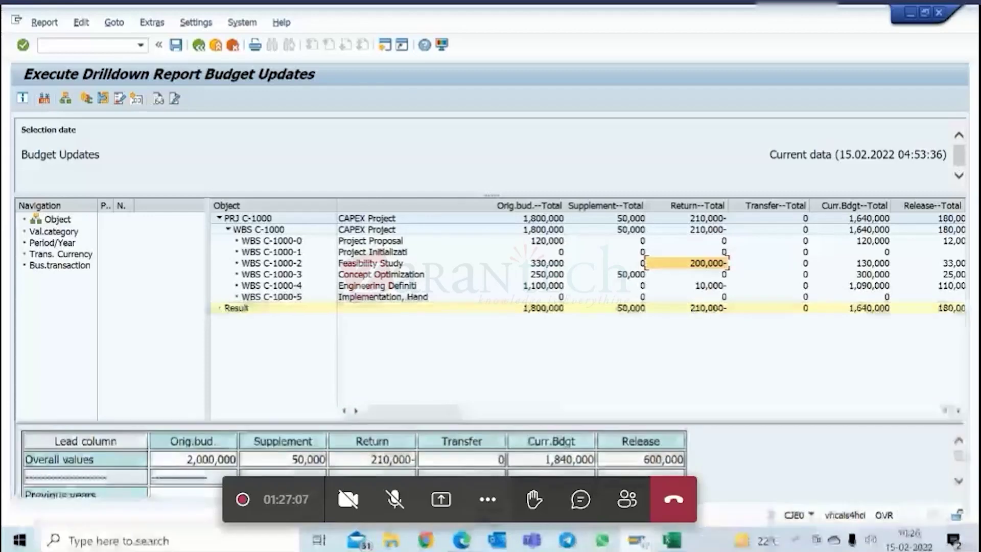
click(637, 540)
click(712, 301)
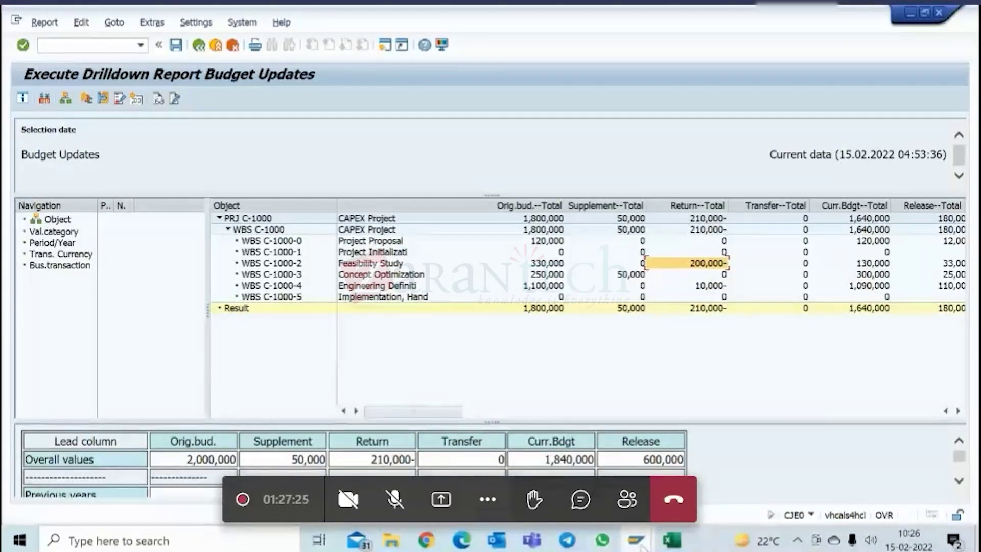
- Switch to the Post Return session, leave it and open the CJ34 budget transfer transaction
mouse_move(641, 545)
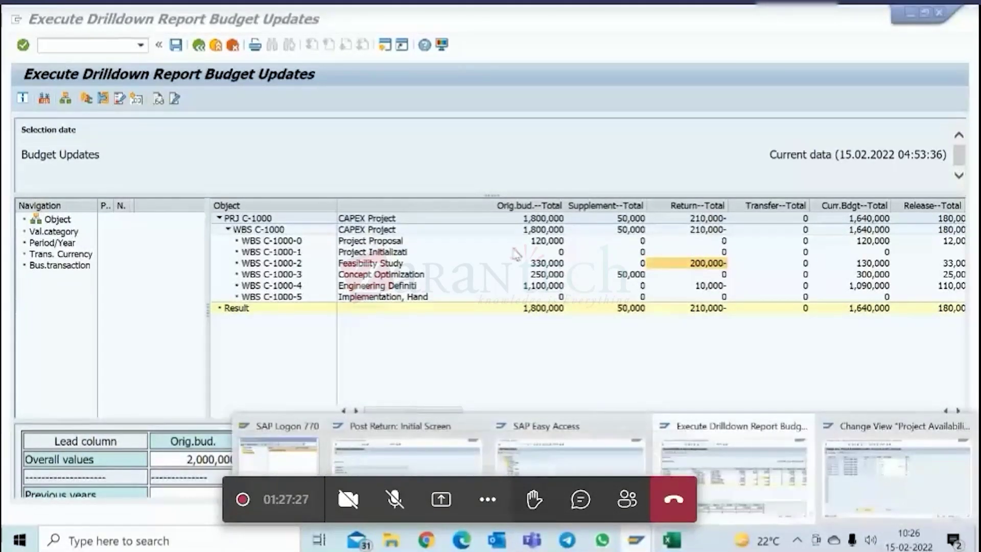
click(440, 443)
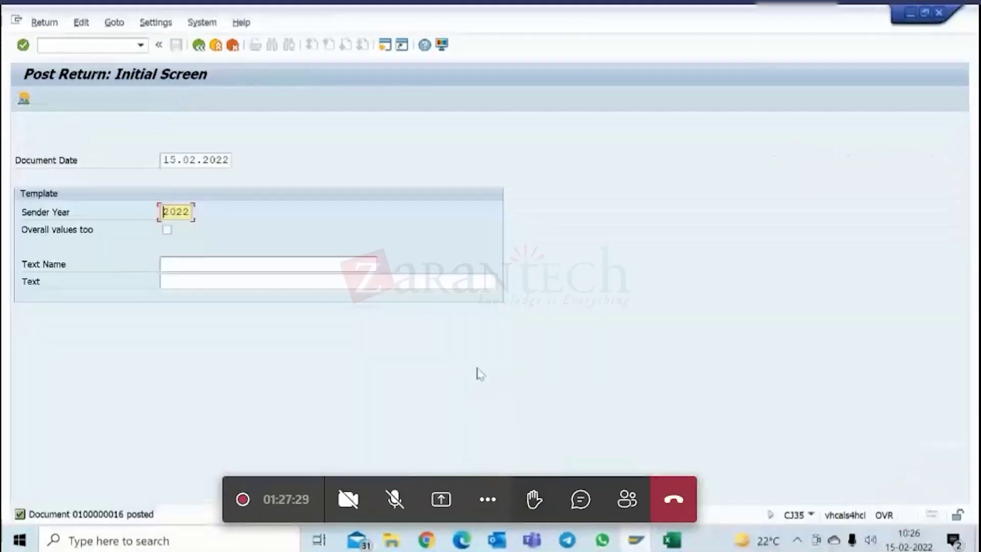
click(199, 45)
scroll(184, 322, down, 2)
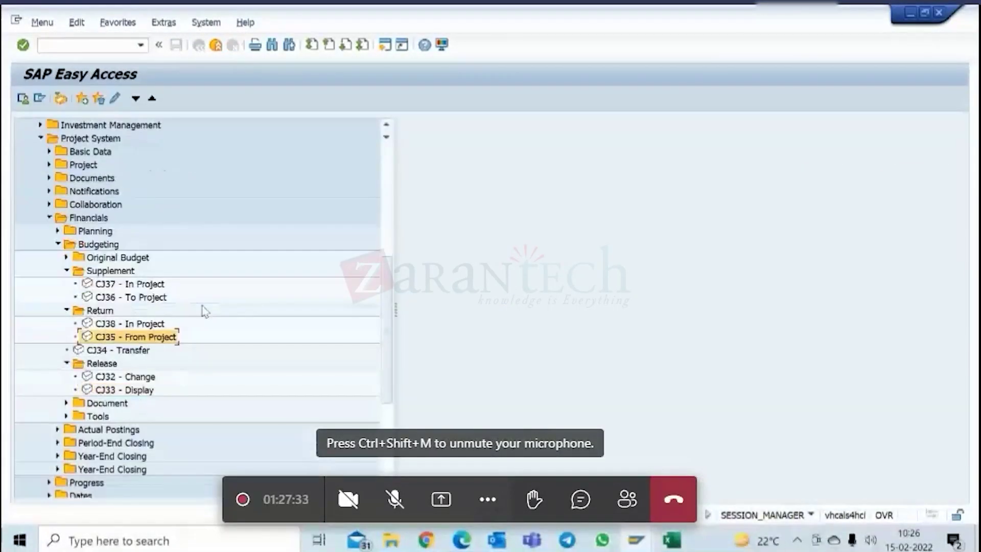
click(132, 351)
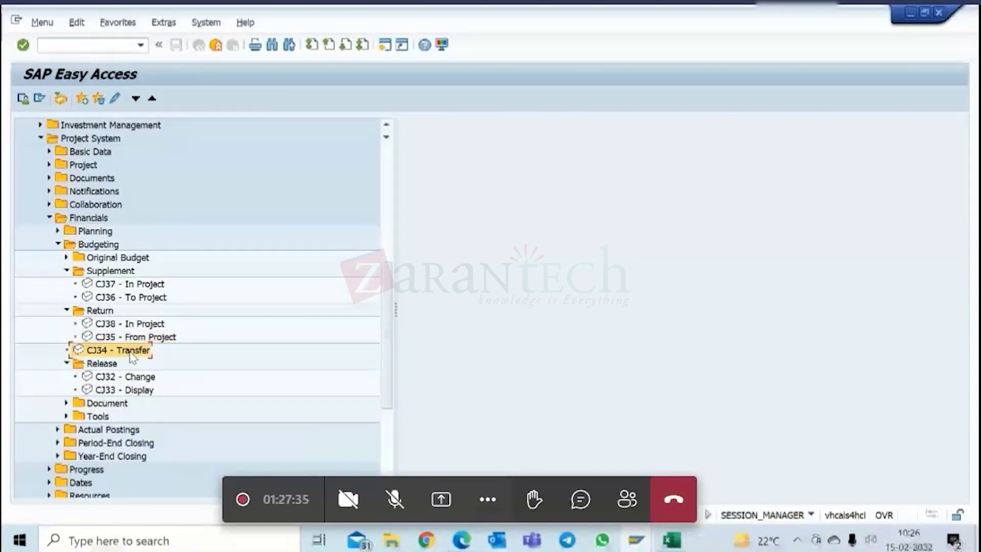
double_click(130, 351)
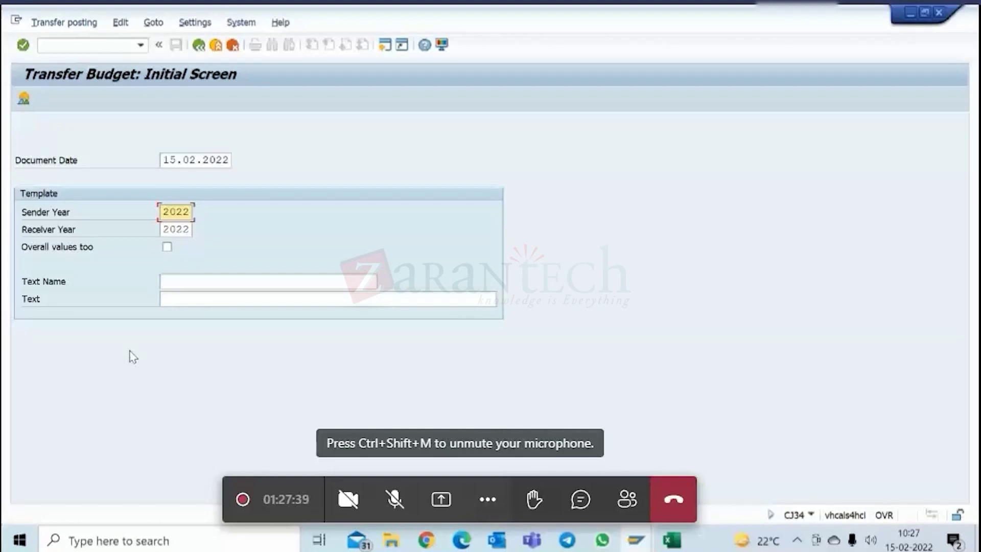
- Leave and reopen the CJ34 budget transfer, including overall values in the template
click(199, 45)
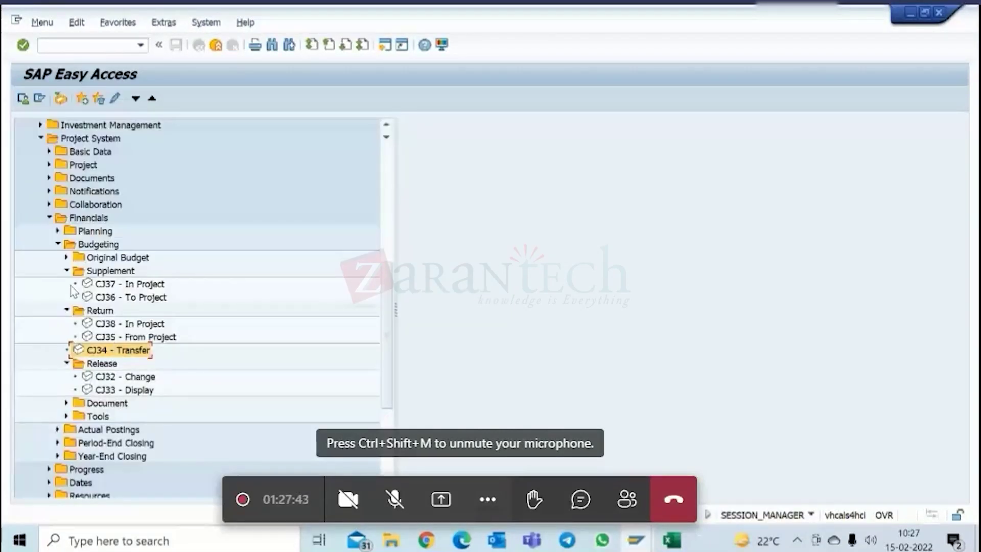
double_click(102, 353)
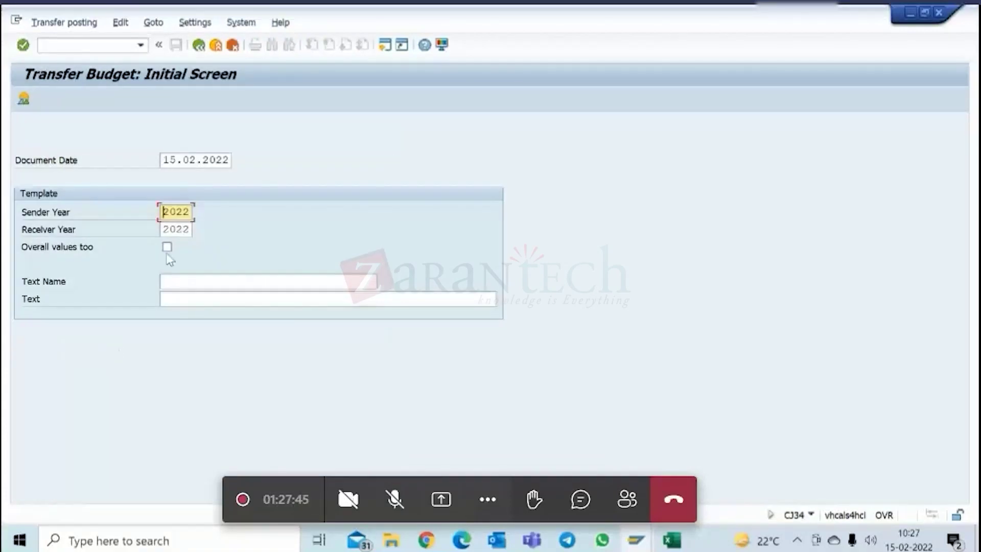
click(167, 247)
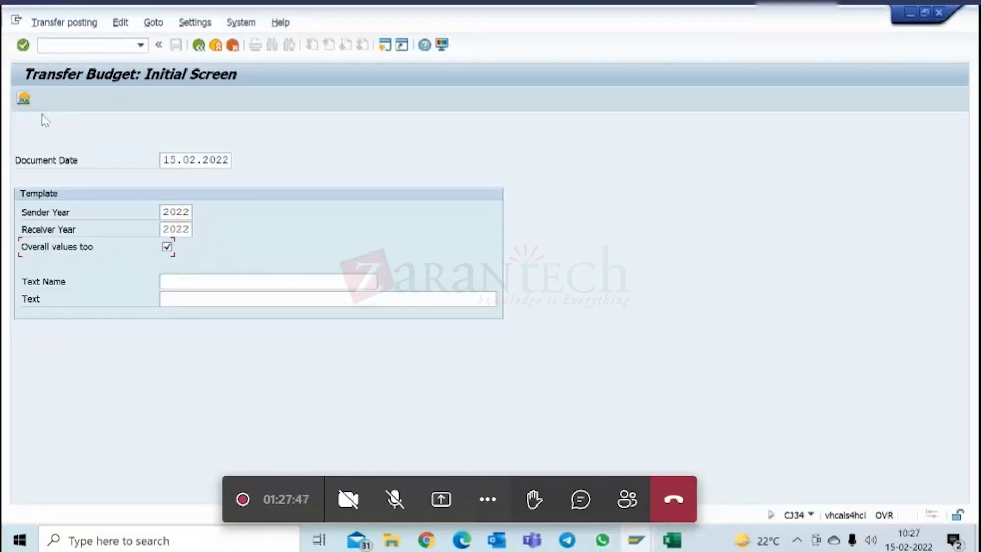
- Search the standard texts with text ID BPPT for the transfer's text name, returning to the initial screen's Text entry
click(191, 285)
click(201, 303)
click(267, 279)
click(383, 281)
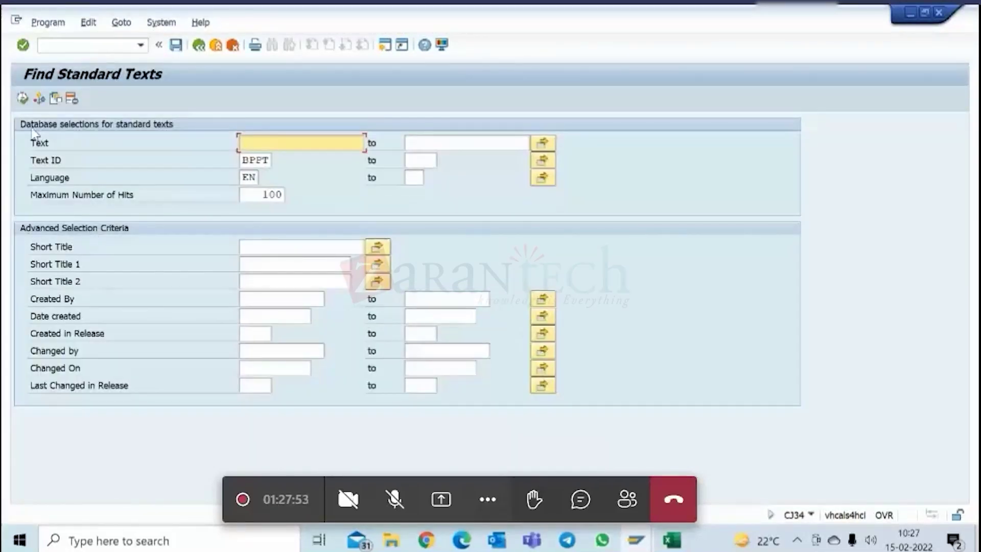
click(21, 98)
click(200, 46)
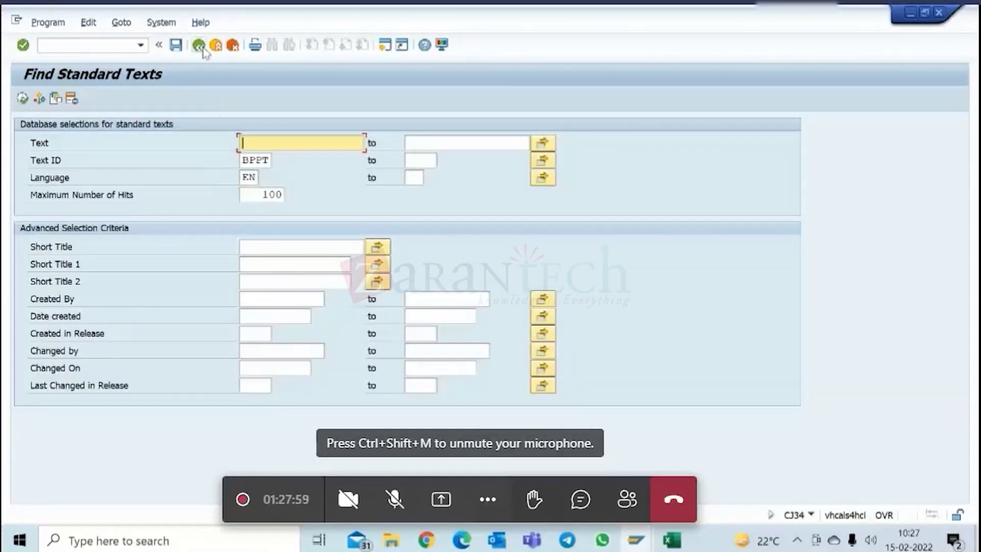
click(200, 47)
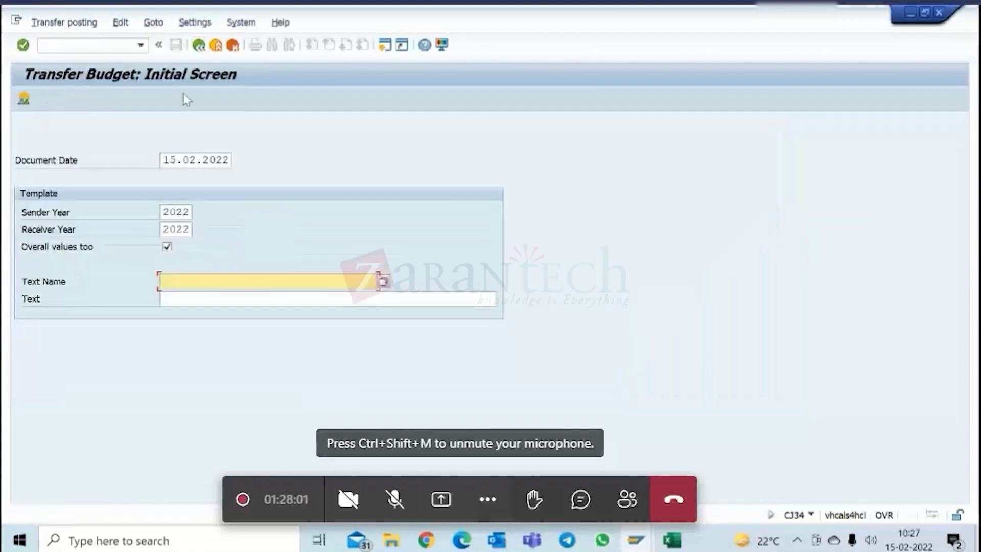
click(244, 296)
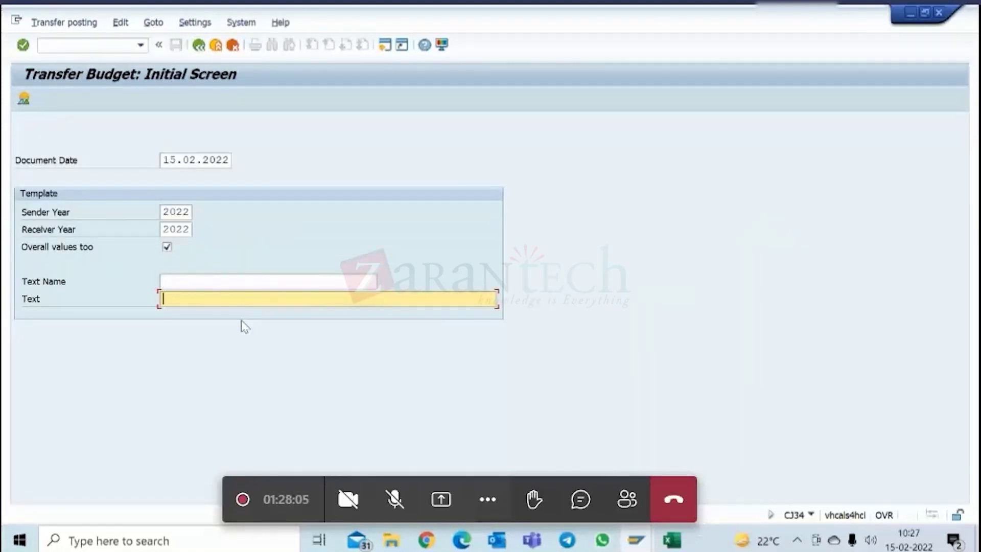
- Enter "budget adjustment" as the transfer text and continue to the budget transfer list
text(budget adjustment)
key(Return)
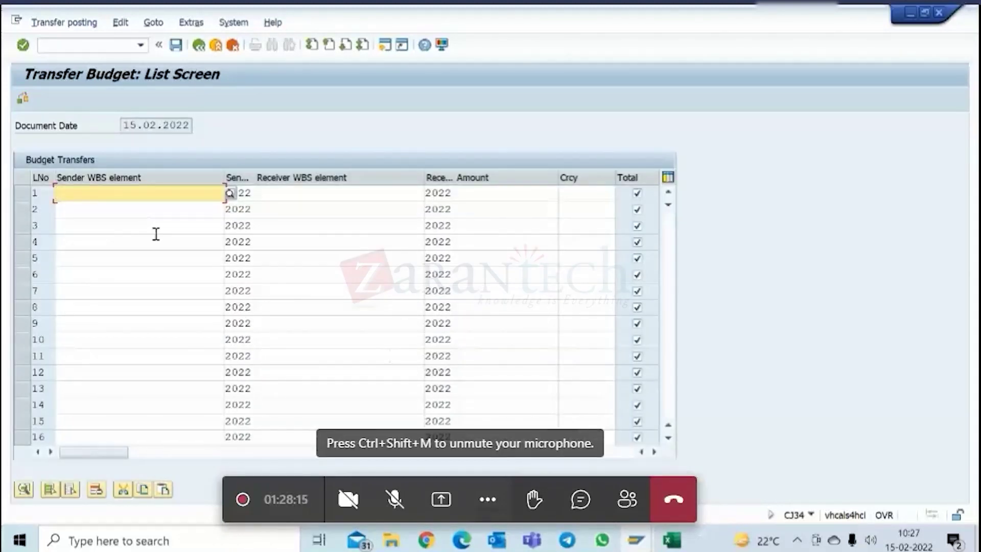
click(293, 193)
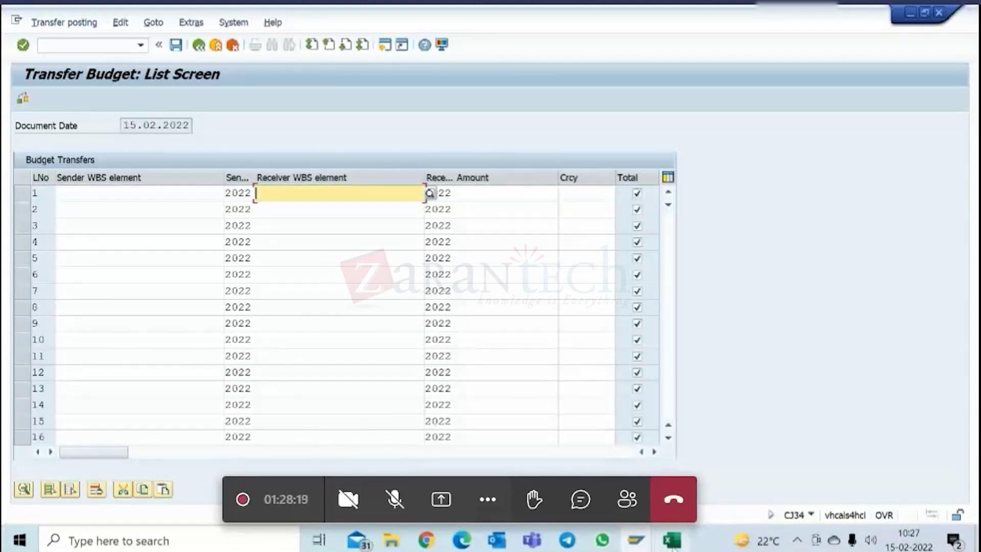
- Switch to the Budget Updates report and compare the original budgets of the C-1000-4 Engineering and C-1000-5 Implementation elements
click(635, 538)
click(735, 459)
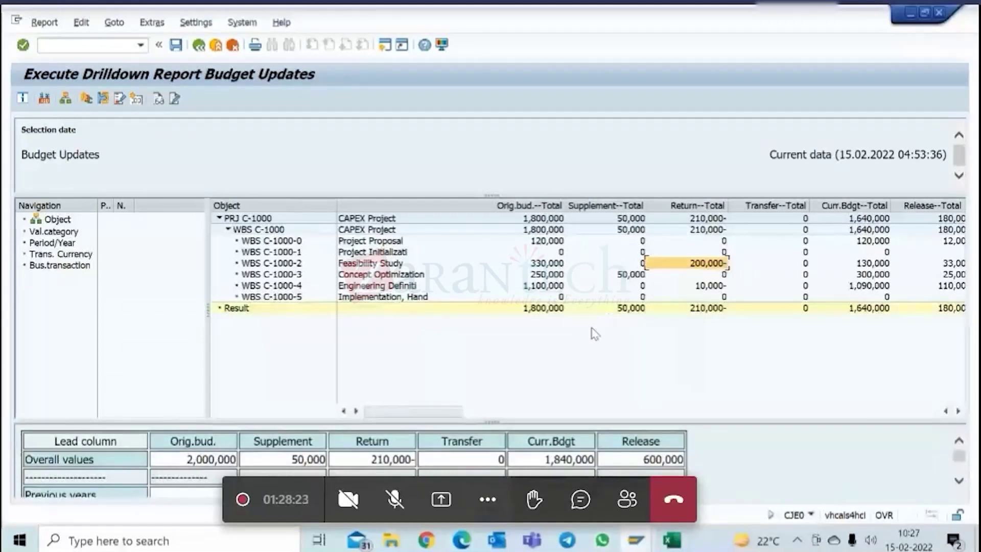
drag(428, 416, 295, 409)
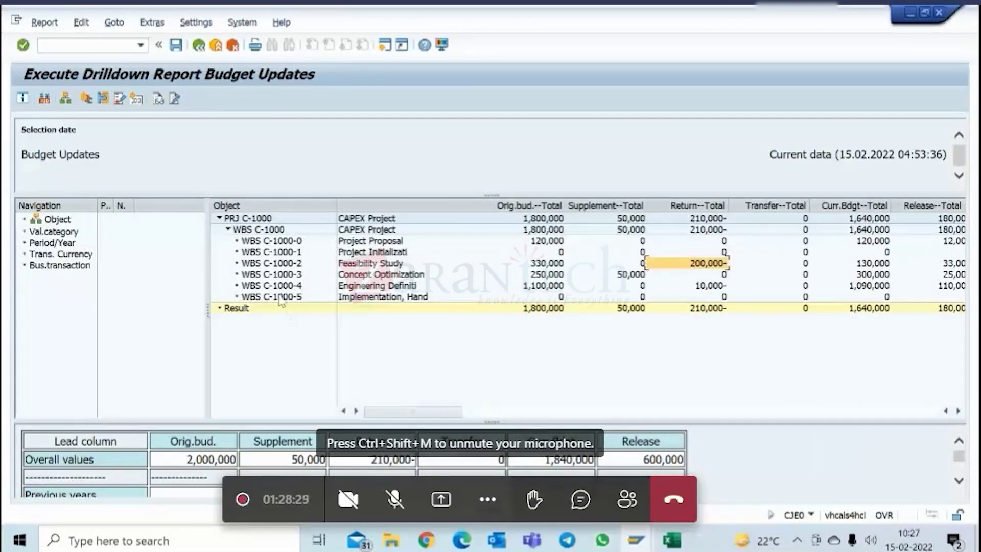
click(282, 298)
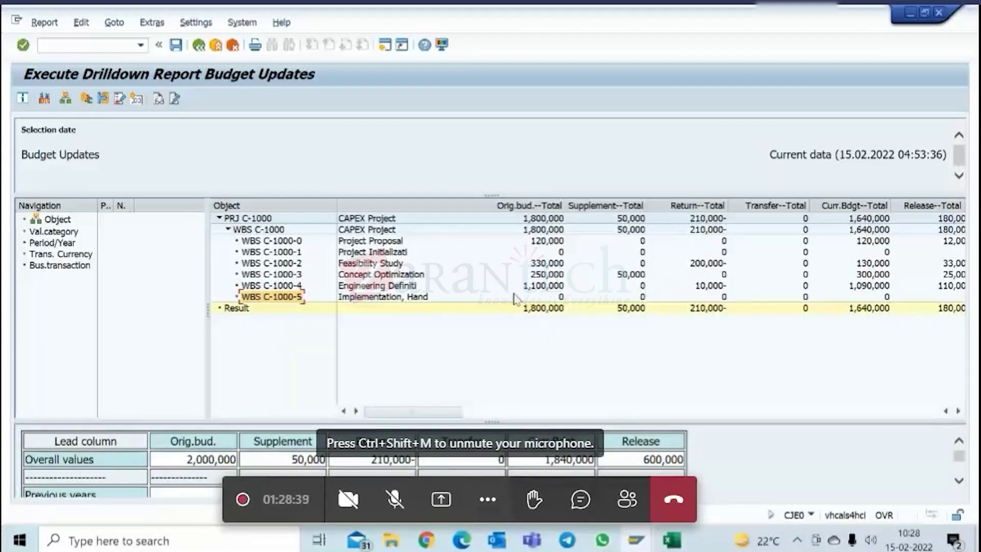
click(537, 286)
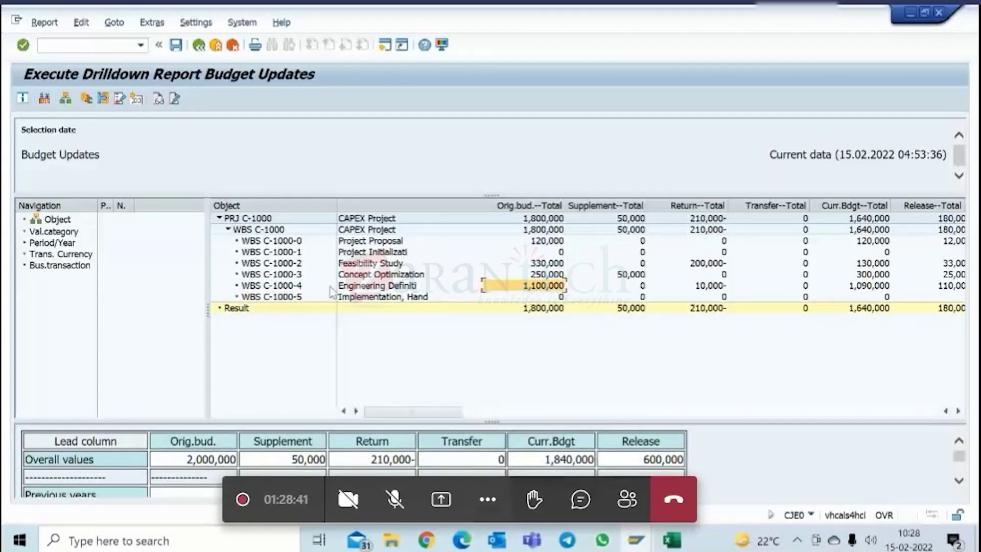
click(404, 288)
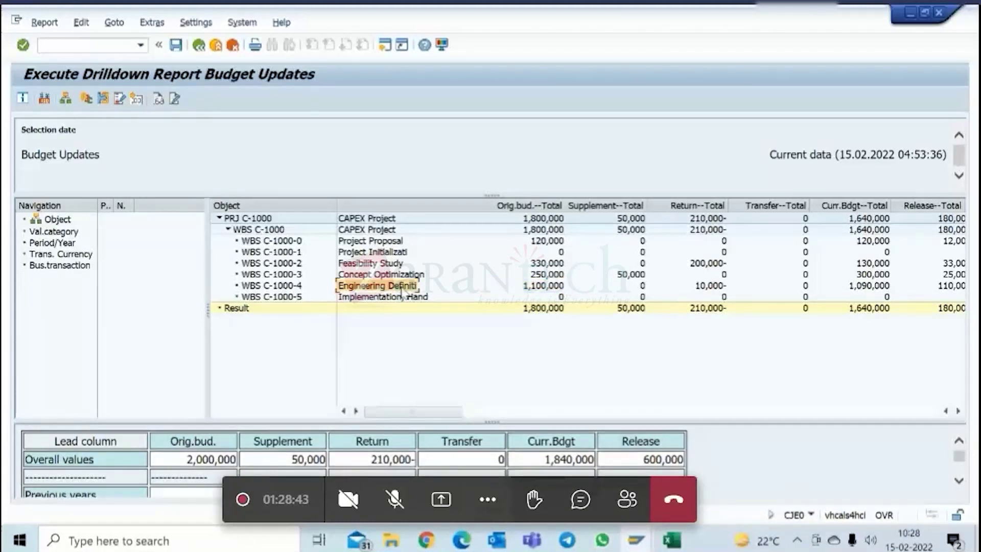
click(296, 288)
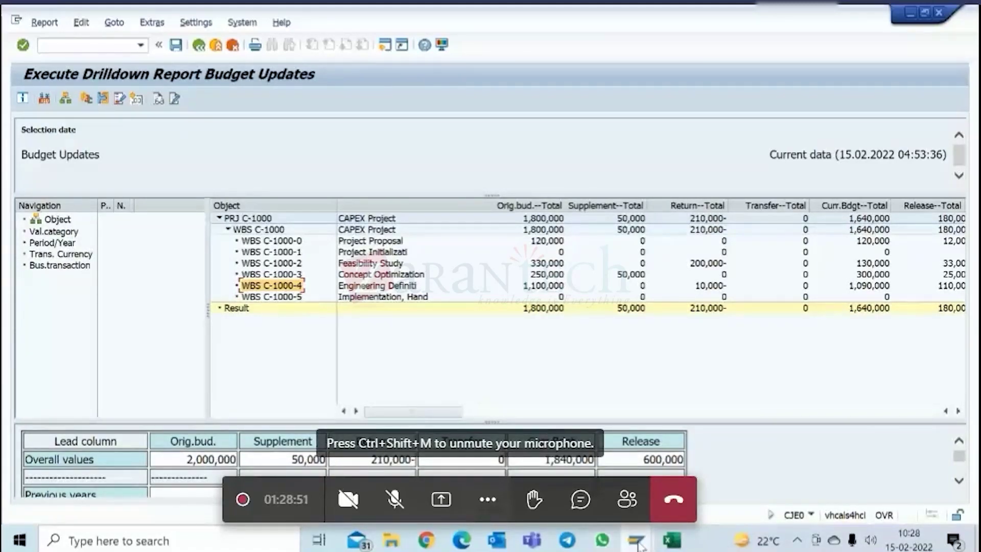
- Return to the budget transfer list and set the first line's sender WBS element to C-1000-4
mouse_move(645, 537)
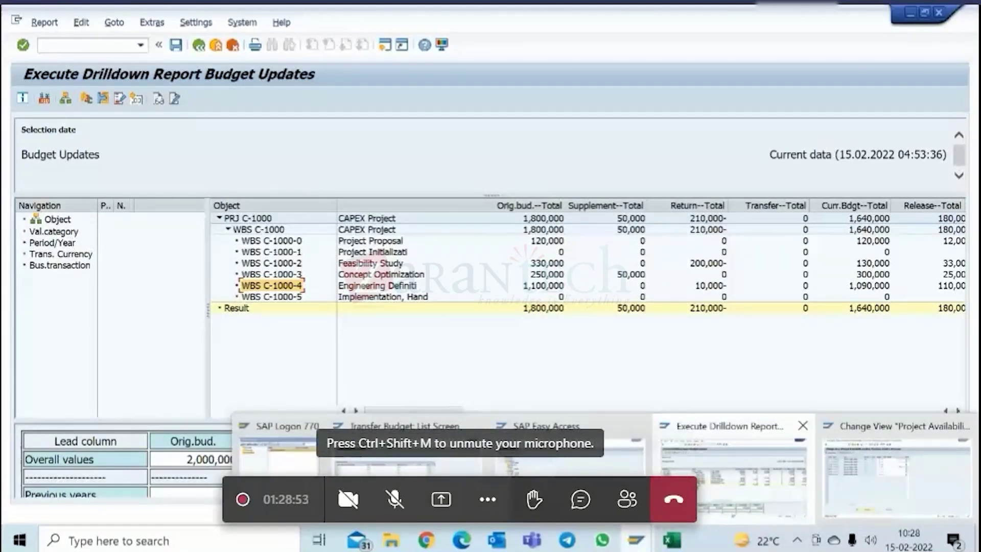
click(404, 449)
click(138, 200)
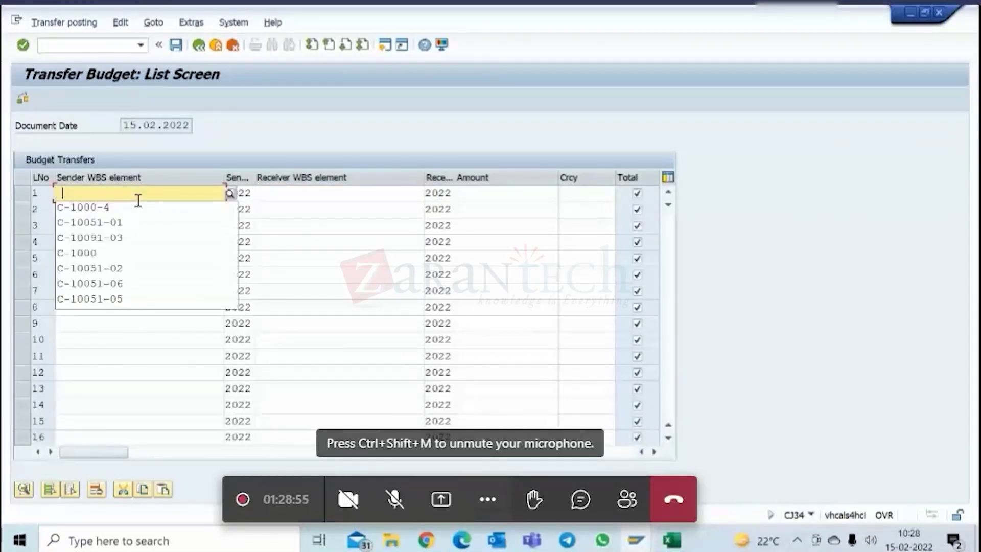
click(138, 207)
- Copy the sender element into the first line's receiver WBS element and change it to C-1000-5
click(281, 197)
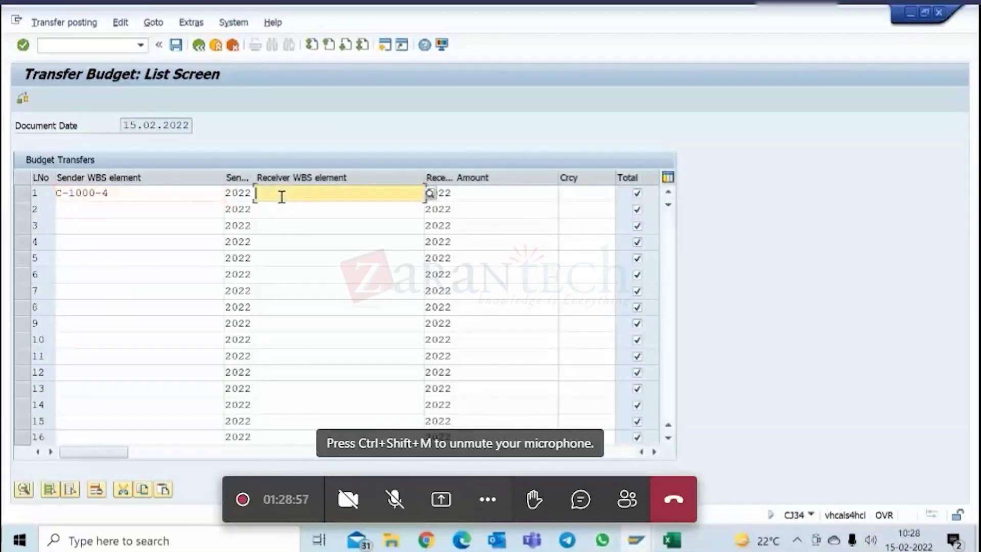
drag(210, 190, 54, 197)
key(ctrl+c)
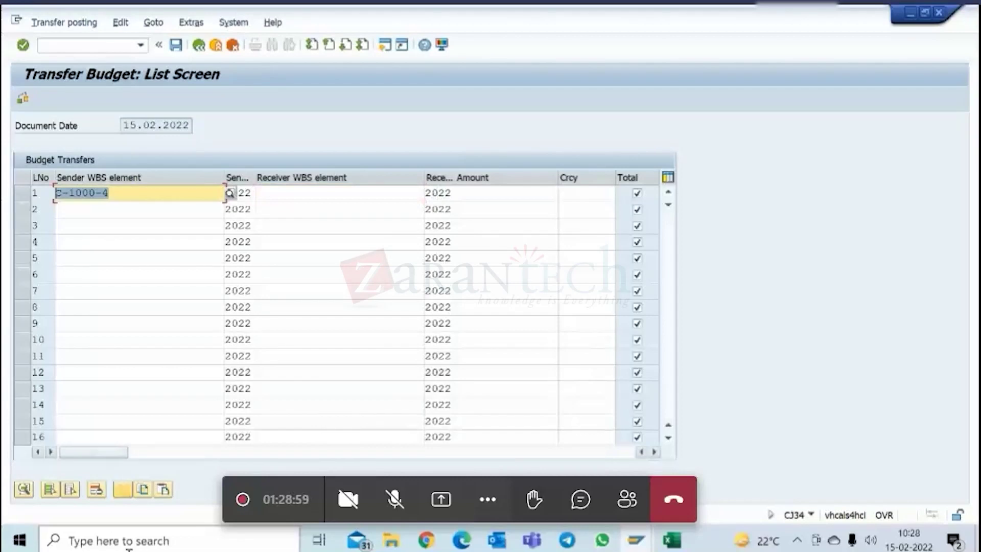
click(290, 204)
click(293, 192)
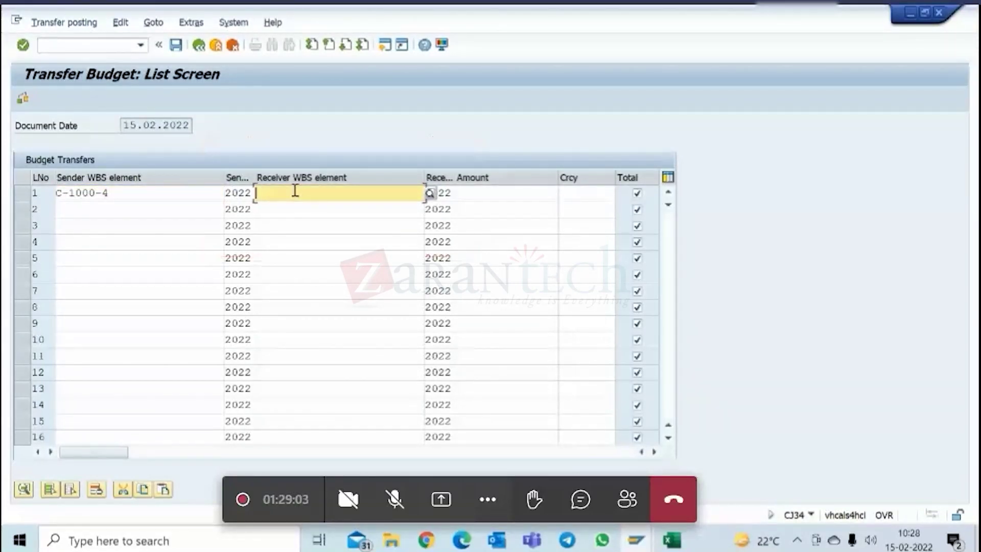
key(ctrl+v)
key(BackSpace)
text(5)
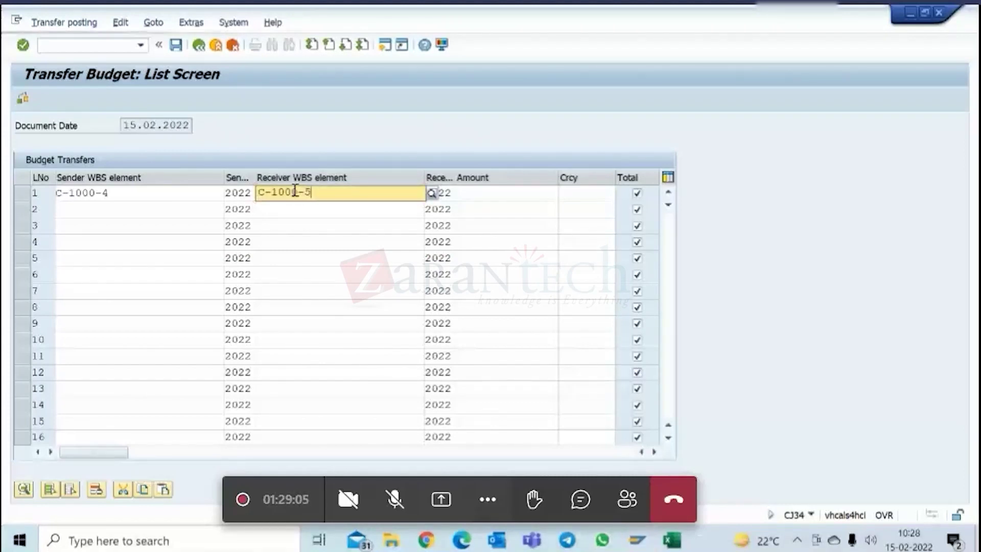
click(309, 236)
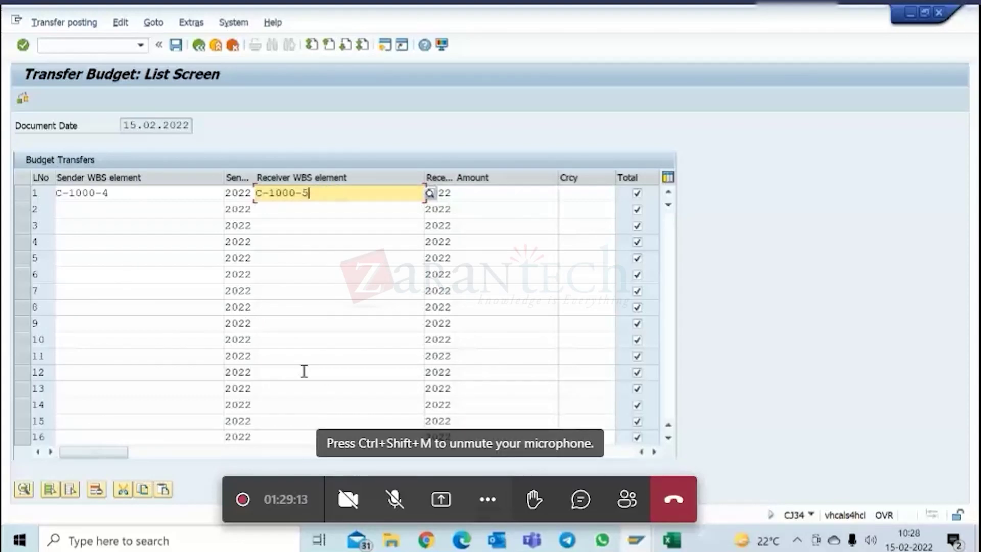
- Set the transfer amount from C-1000-4 to C-1000-5 to 100,000
click(522, 198)
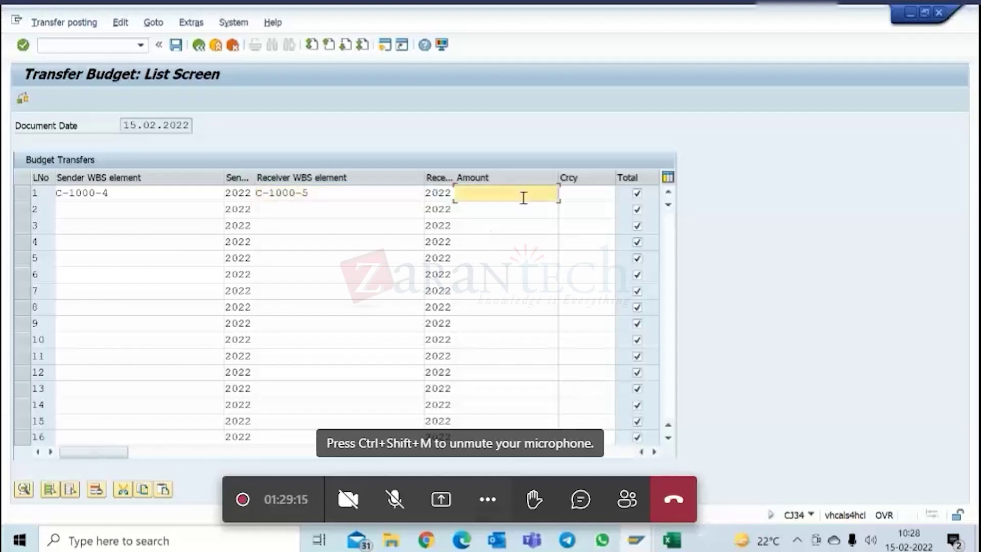
text(100000)
key(Return)
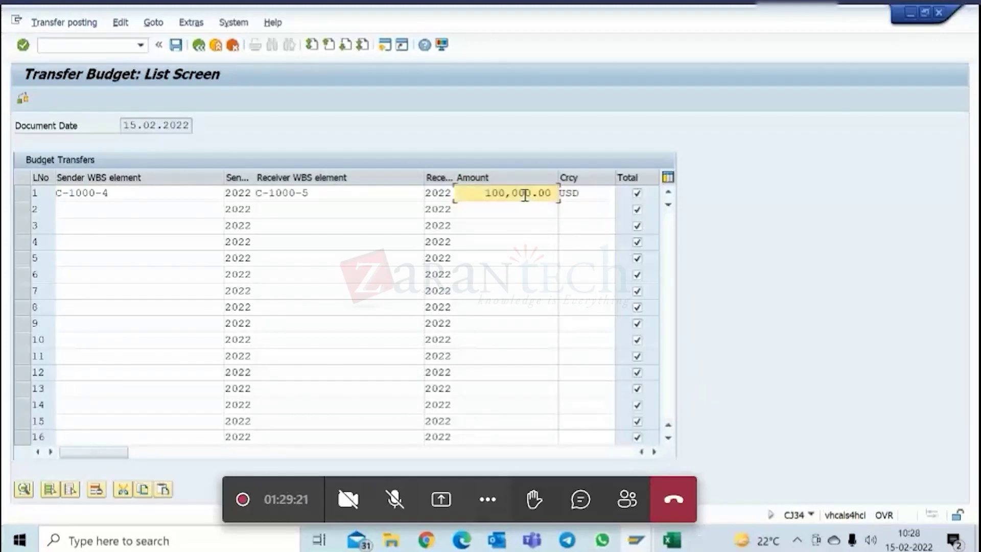
- Check the budget transfer for errors and post the document
click(102, 210)
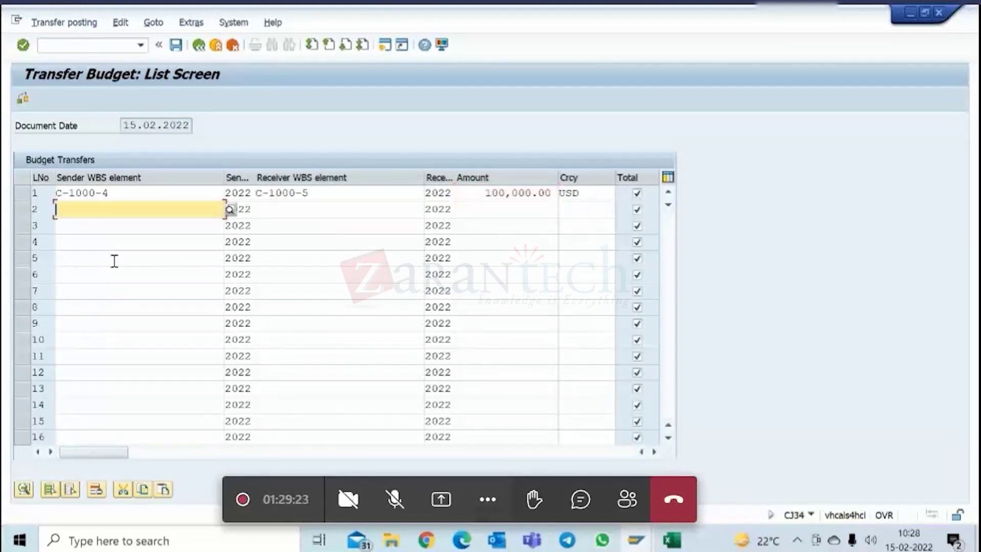
click(23, 99)
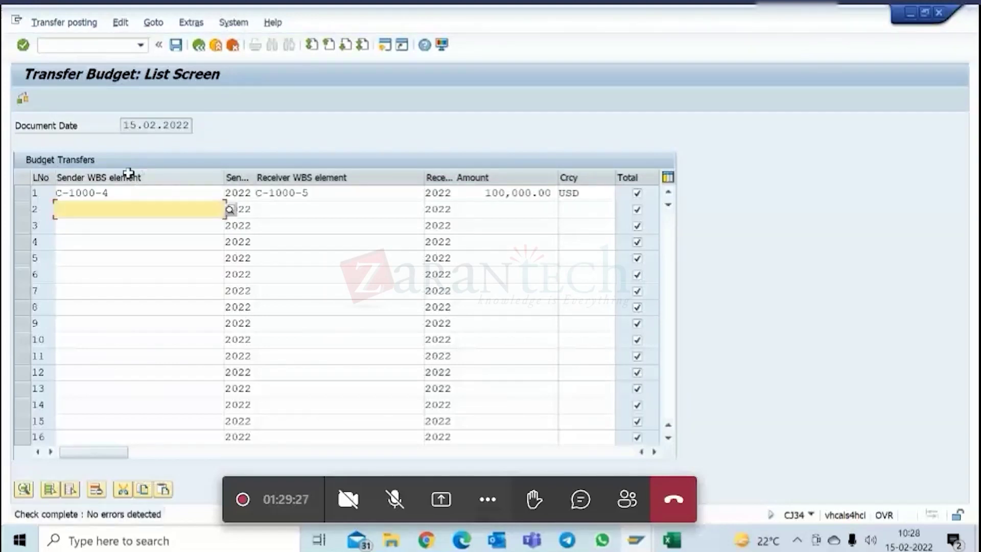
click(176, 47)
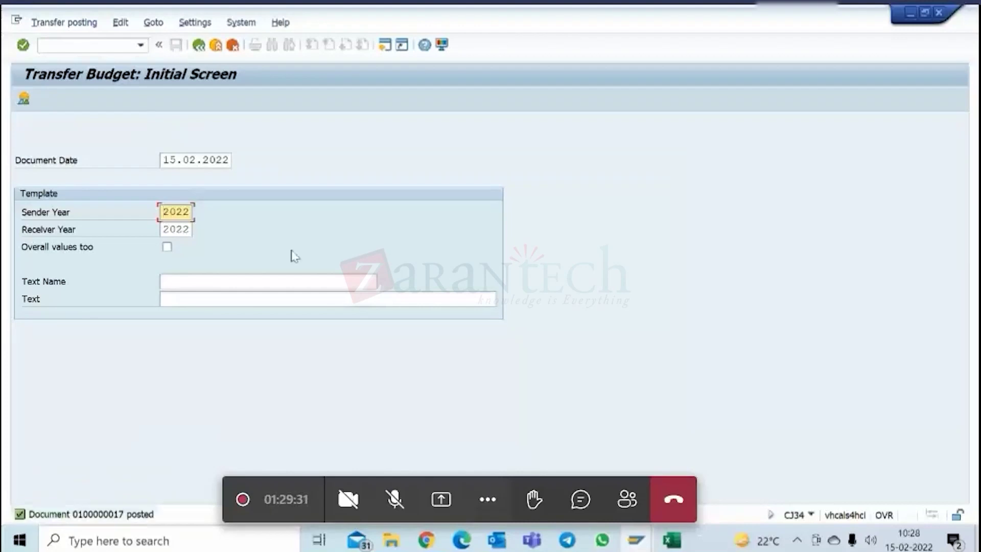
- Exit and rerun the Budget Updates report with current data, expanding WBS C-1000 to examine the transfer values per element
mouse_move(635, 542)
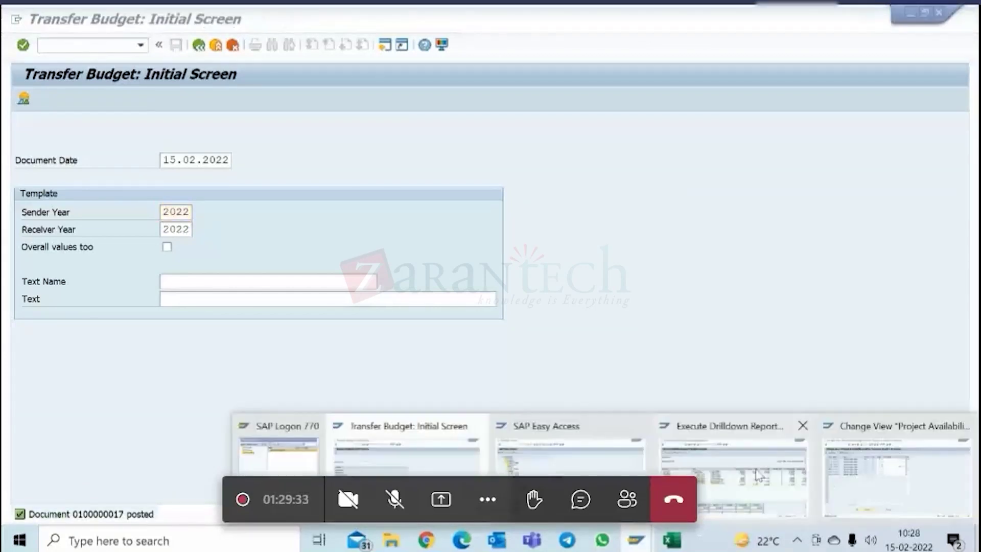
click(608, 452)
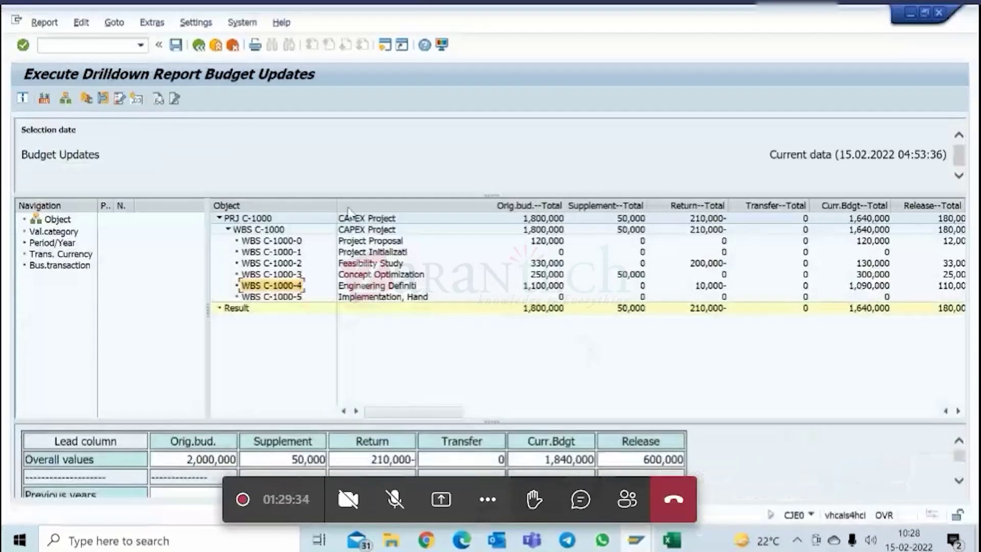
click(199, 45)
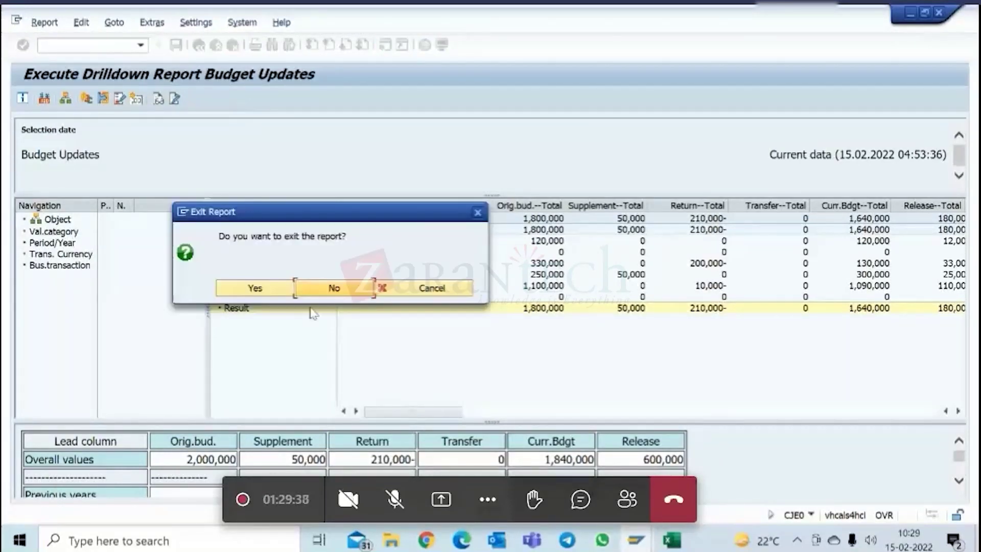
click(262, 289)
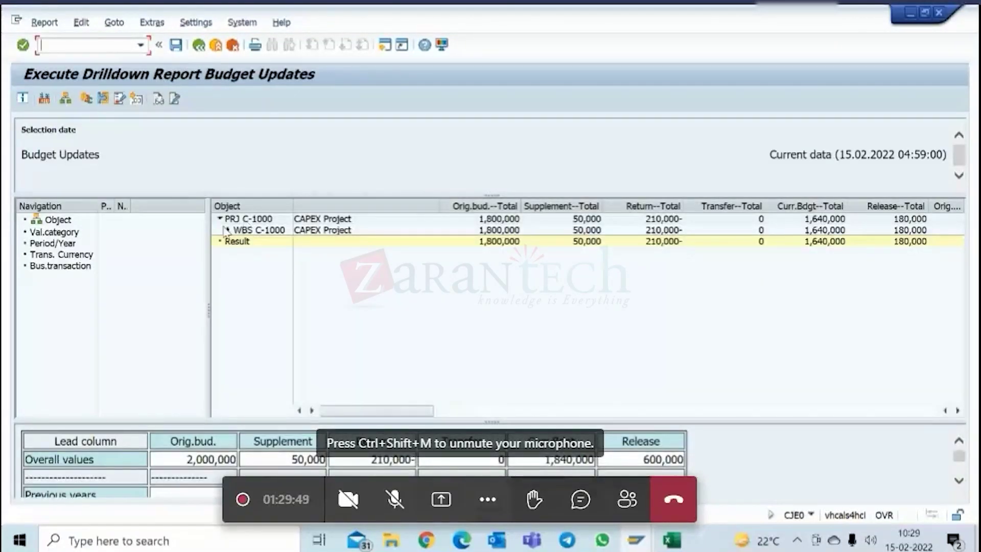
click(227, 230)
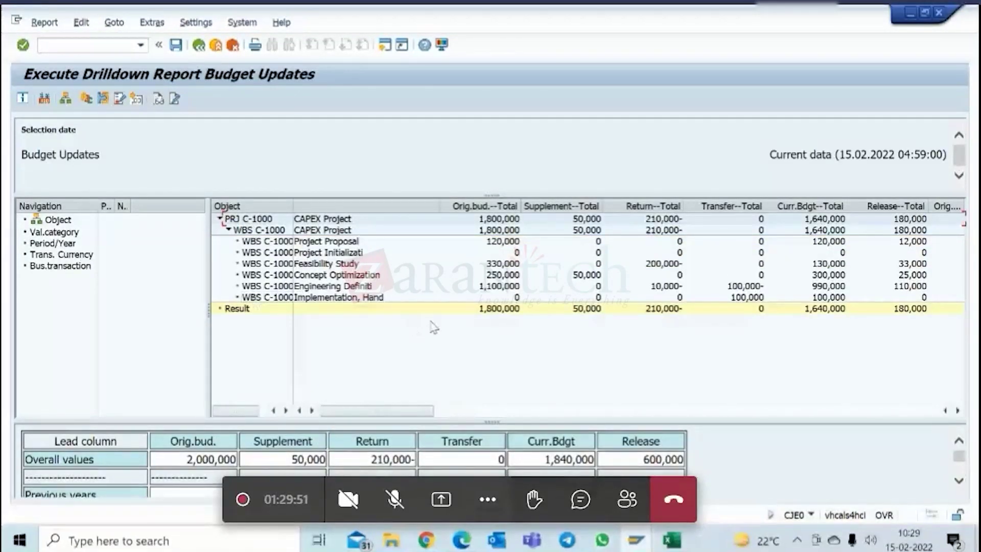
- Widen the Object column of the report to fit the full WBS numbers and look across the budget columns
drag(291, 205, 348, 202)
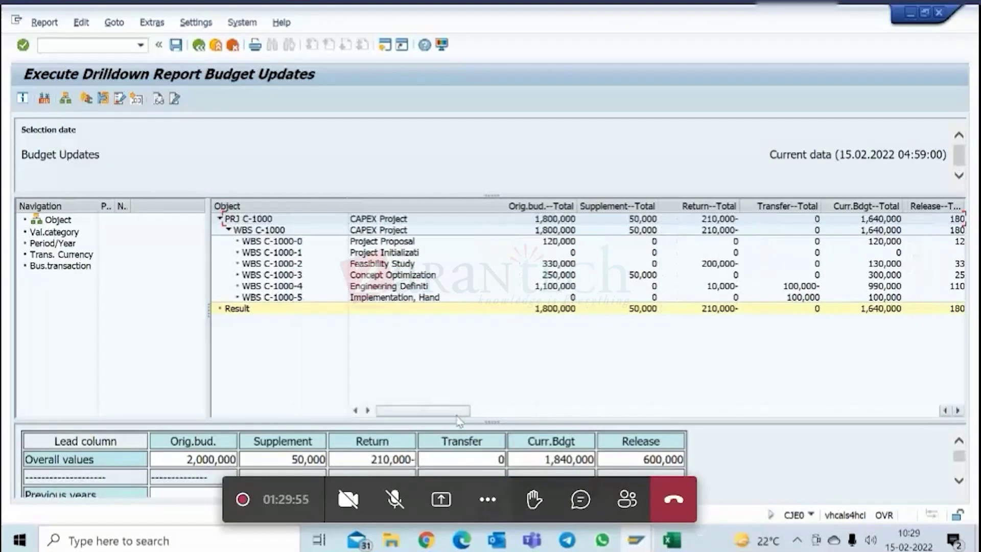
drag(466, 412, 490, 412)
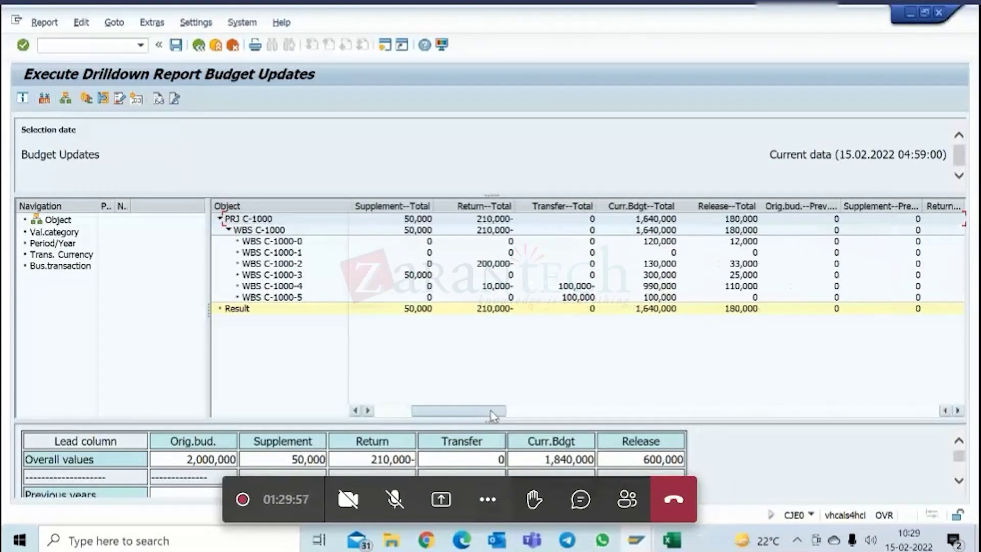
drag(491, 412, 427, 413)
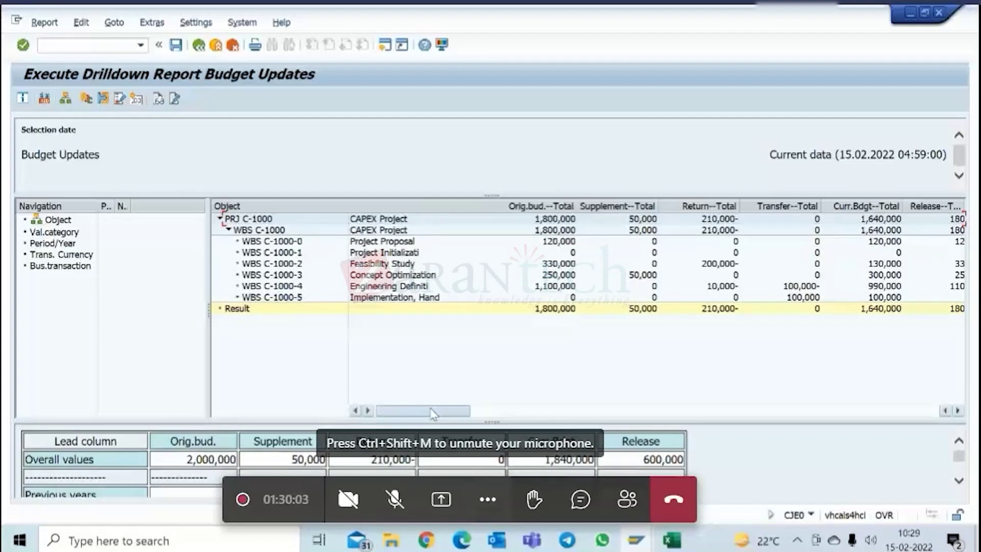
- Examine the total transfer and total current budget of WBS C-1000-4 and WBS C-1000-5
click(793, 289)
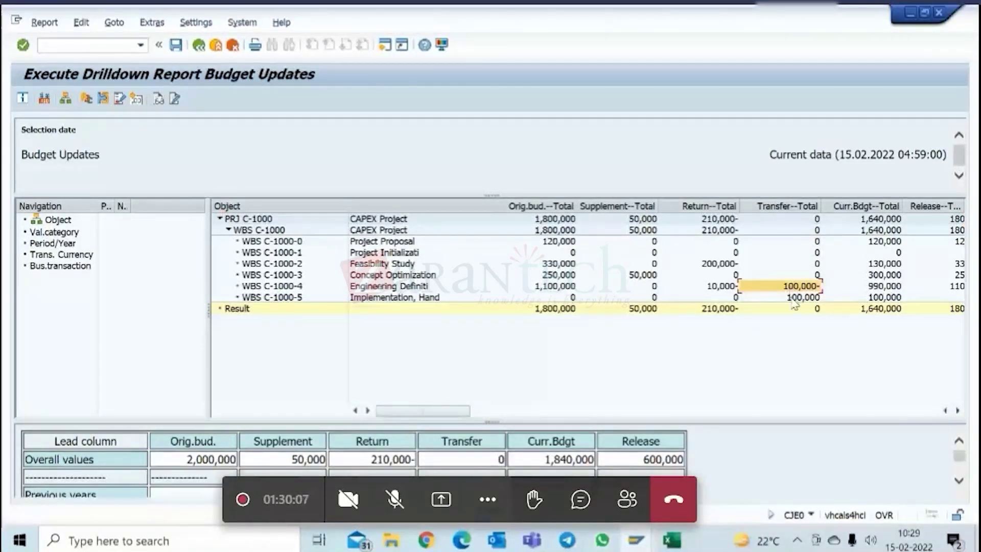
click(793, 296)
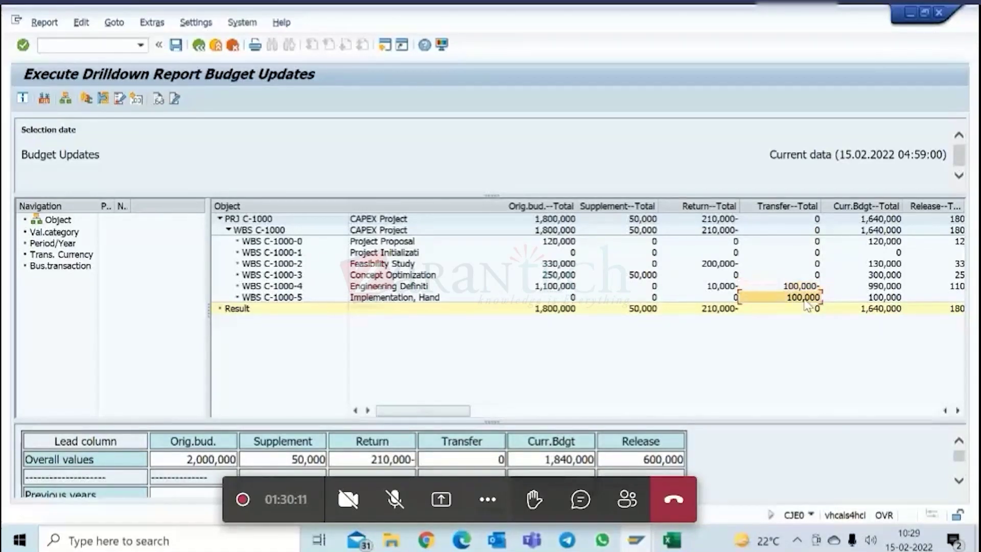
click(888, 287)
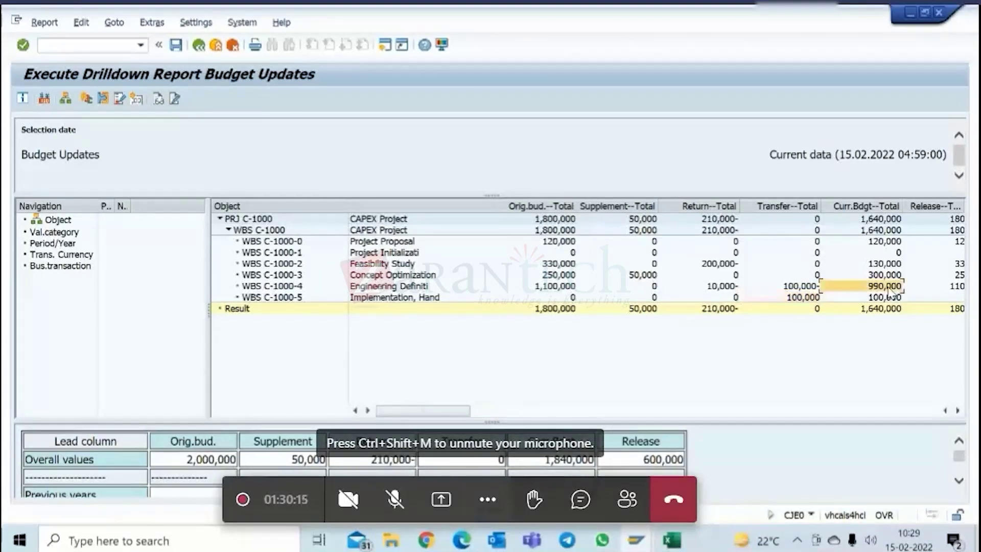
click(887, 297)
click(888, 288)
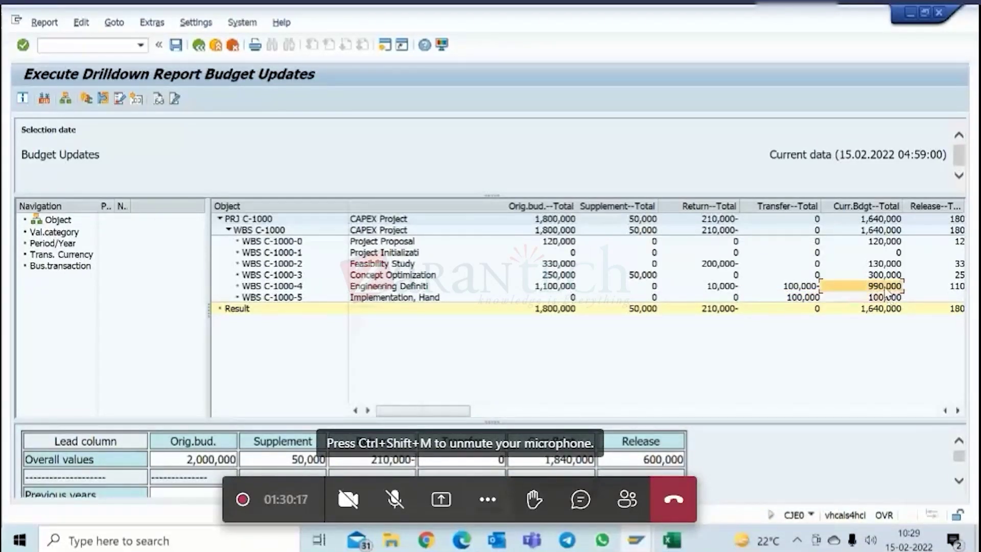
click(884, 297)
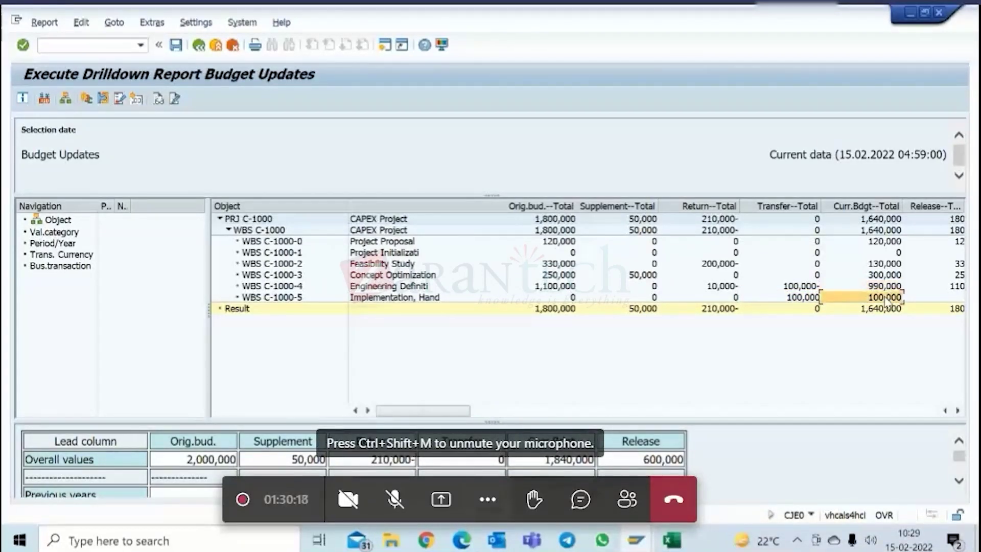
- Compare the original and current budget totals of WBS C-1000-5, checking its supplement, return and transfer totals
click(569, 298)
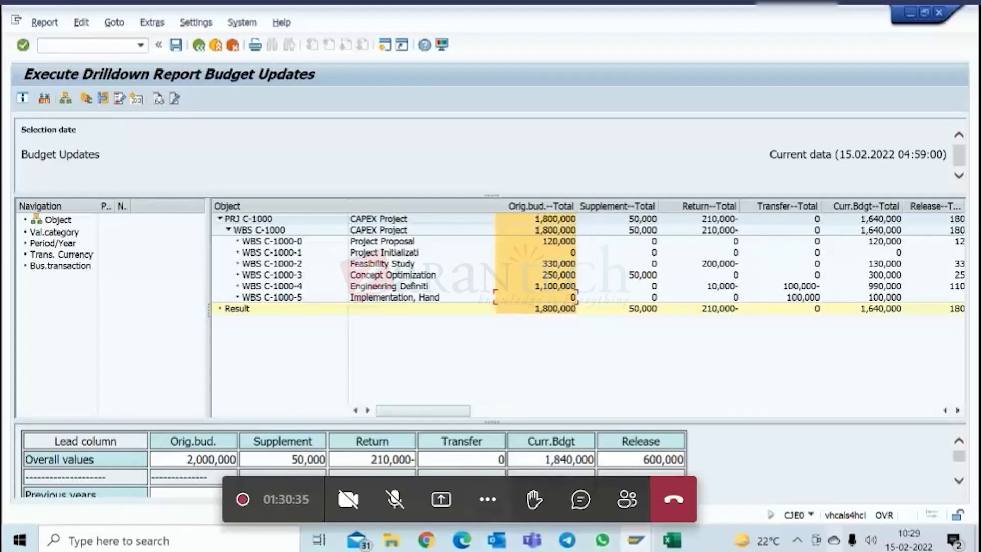
click(886, 296)
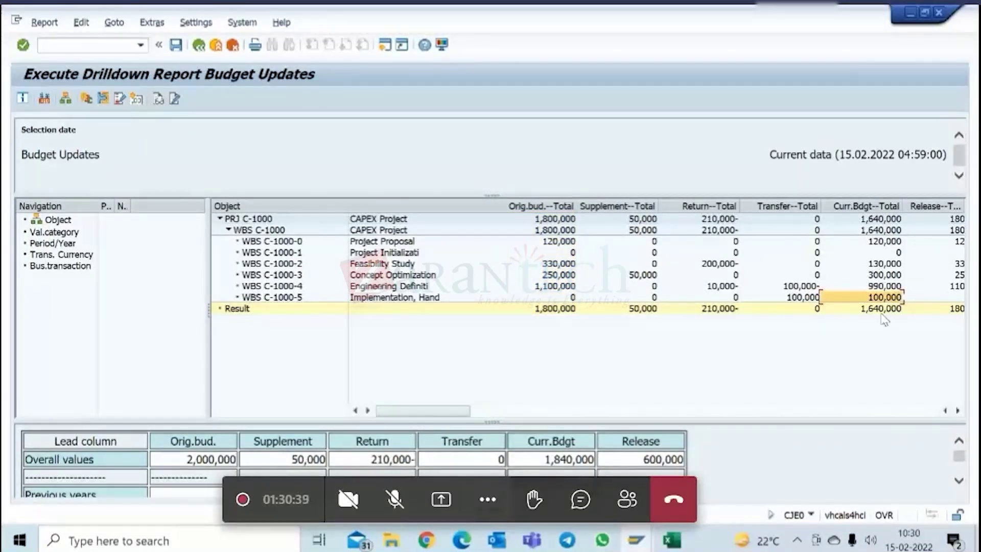
click(569, 298)
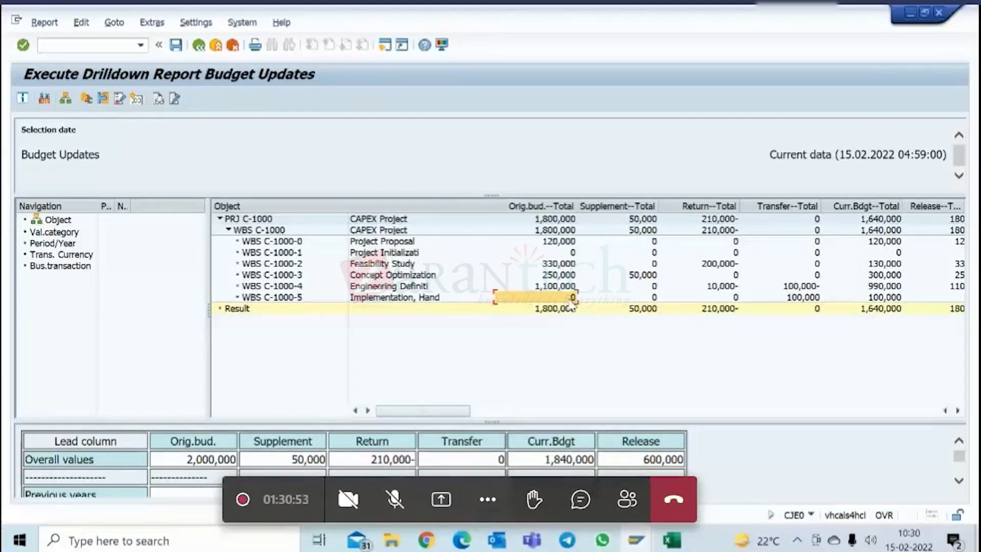
click(874, 205)
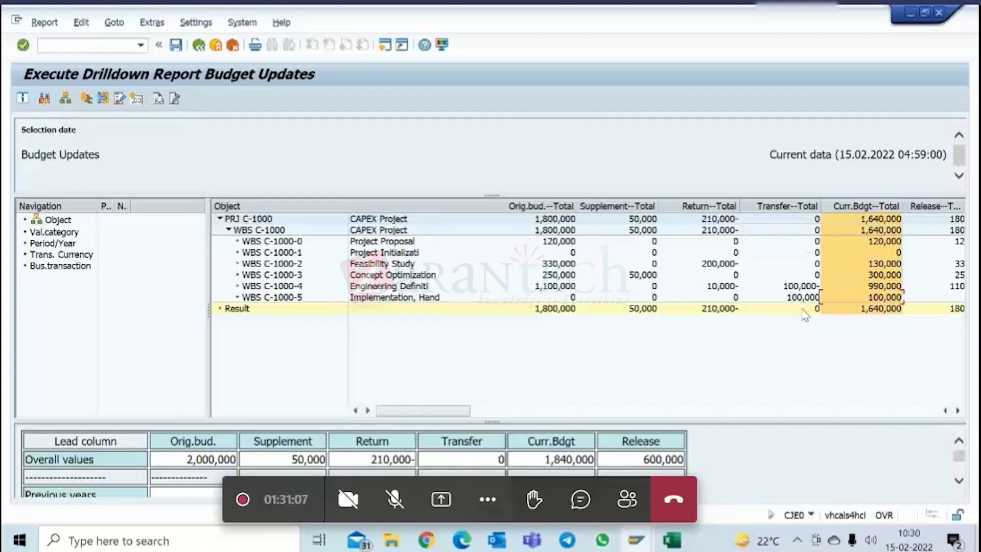
click(885, 300)
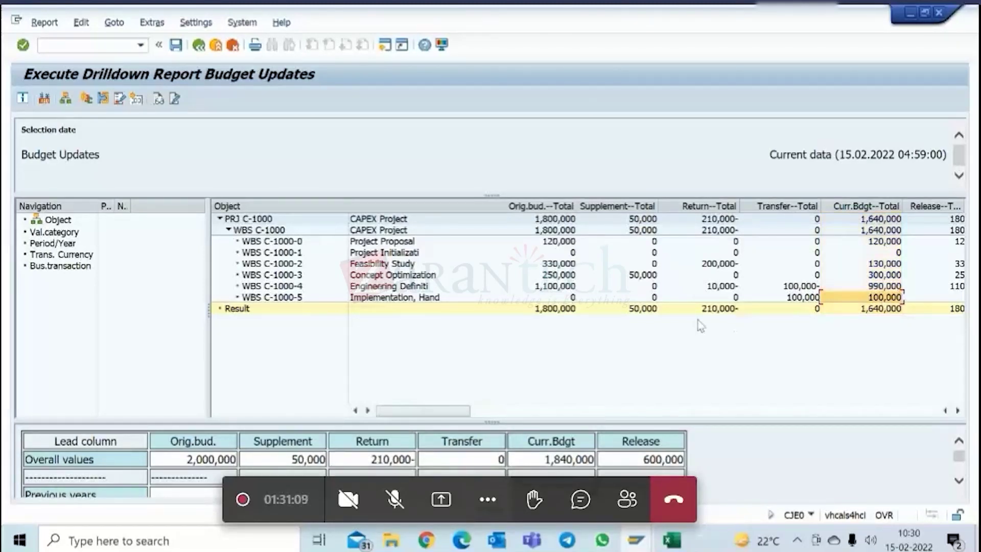
click(582, 299)
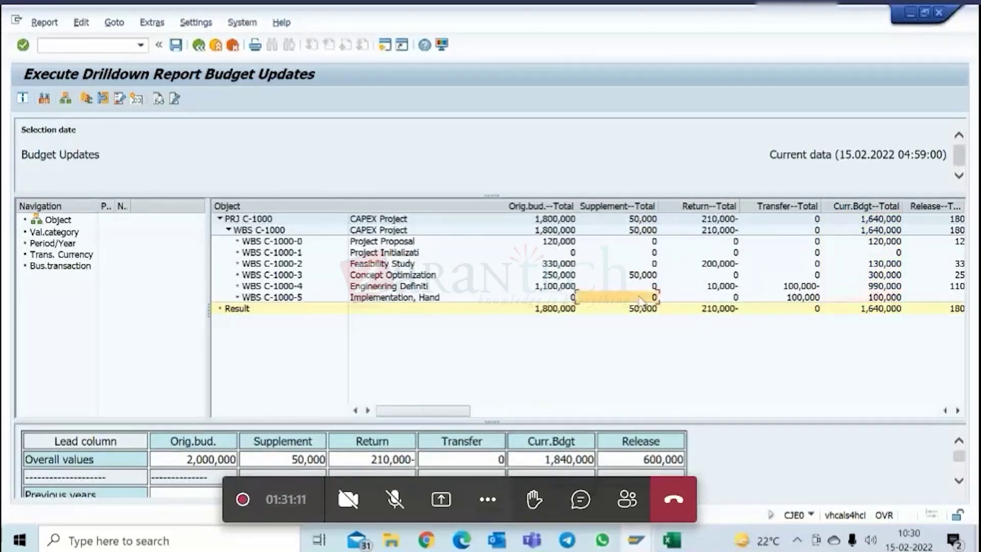
click(725, 299)
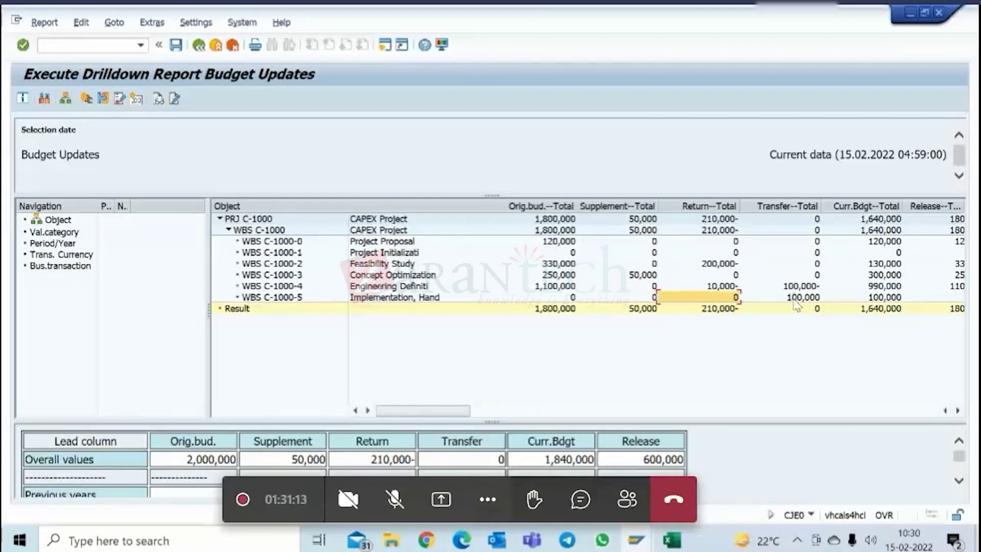
click(799, 299)
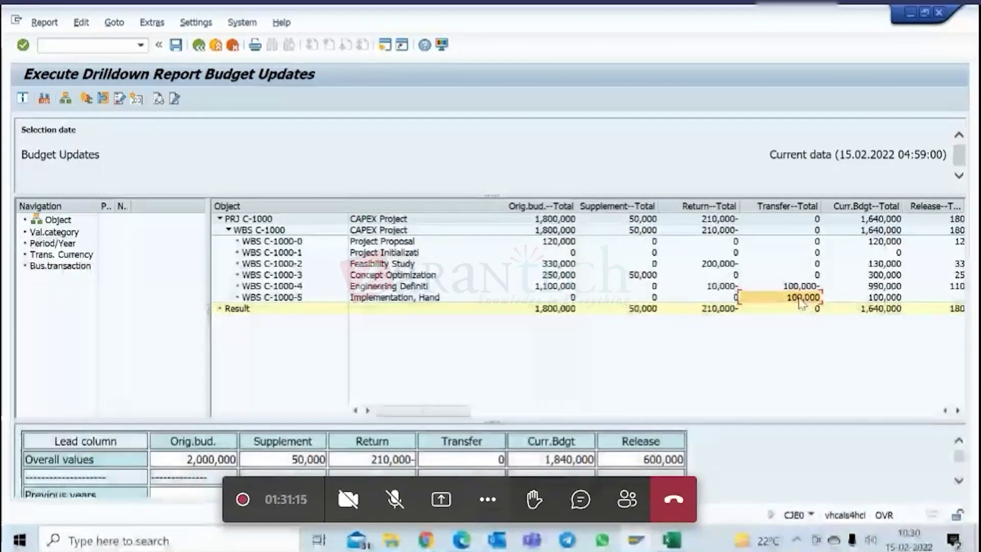
- Trace the current budget of WBS C-1000-4 through its original budget, supplement, return and transfer totals
click(880, 286)
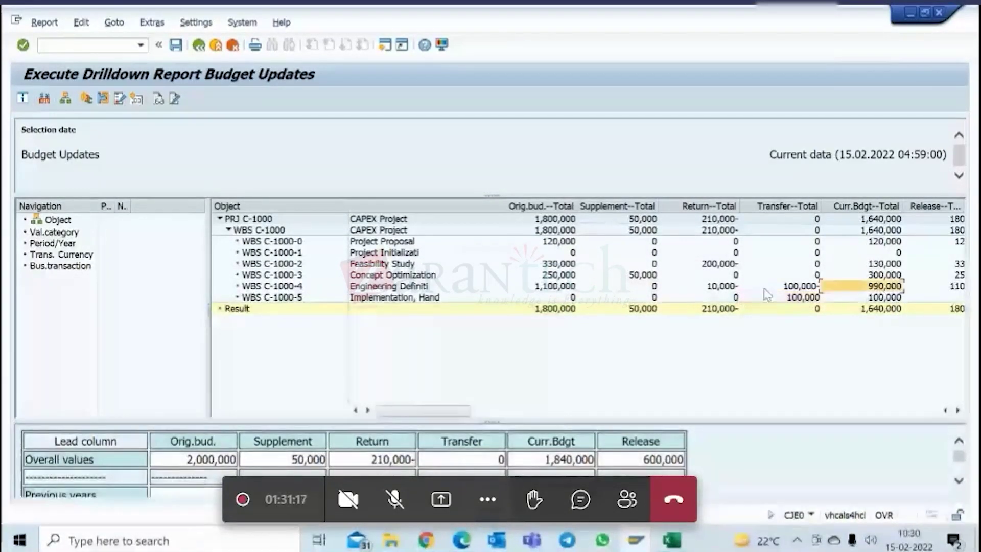
click(551, 289)
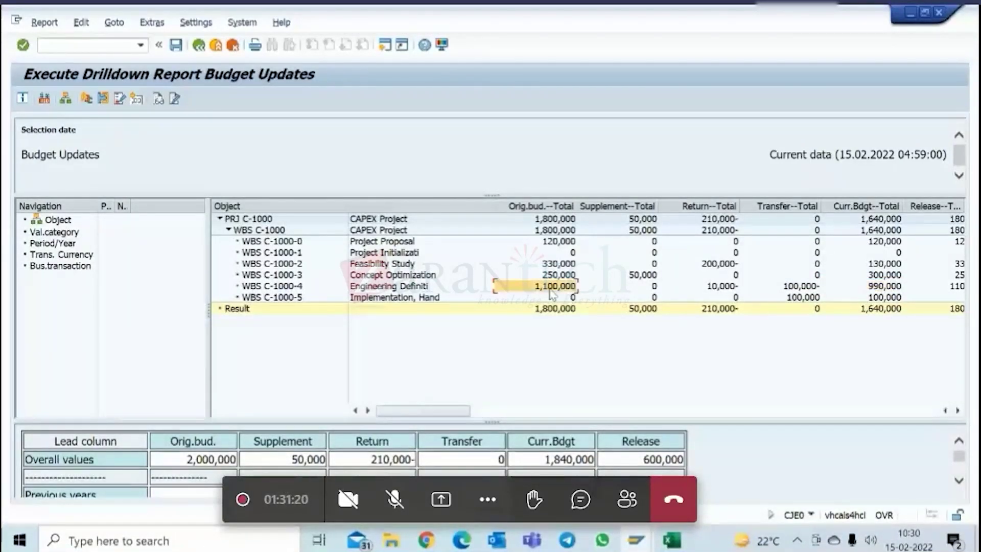
click(653, 290)
click(721, 289)
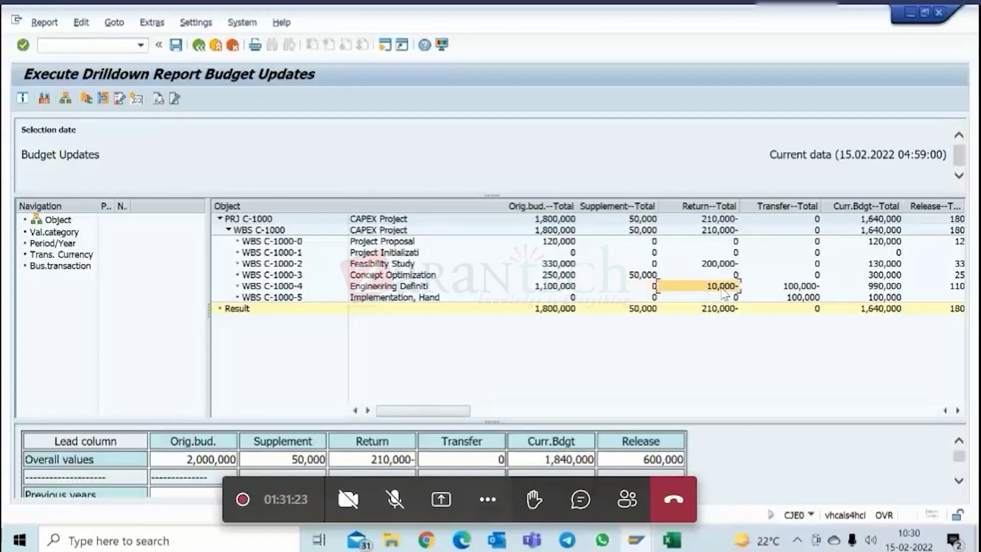
click(790, 289)
click(877, 287)
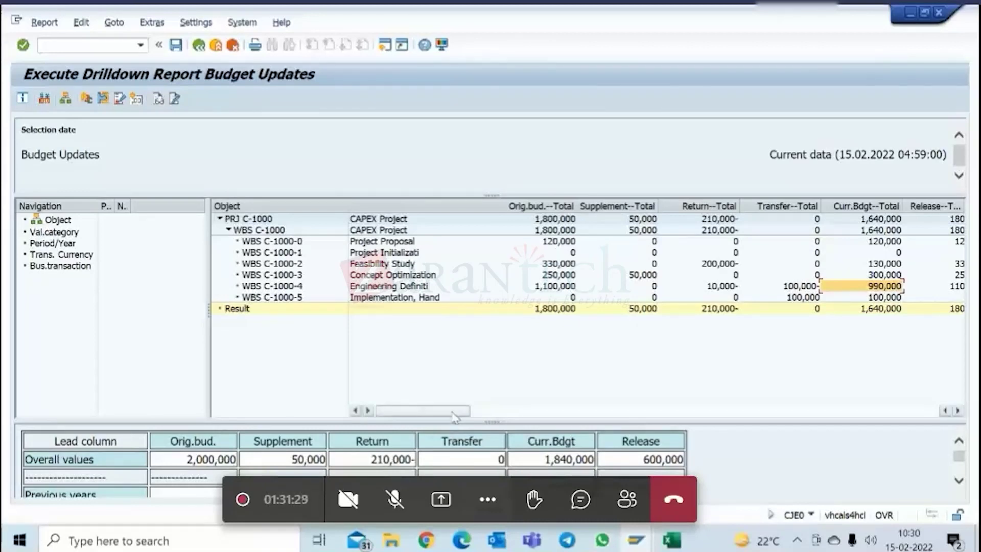
- Check the 2022 current budget for the overall result, WBS C-1000-5 and WBS C-1000-4
drag(456, 411, 616, 408)
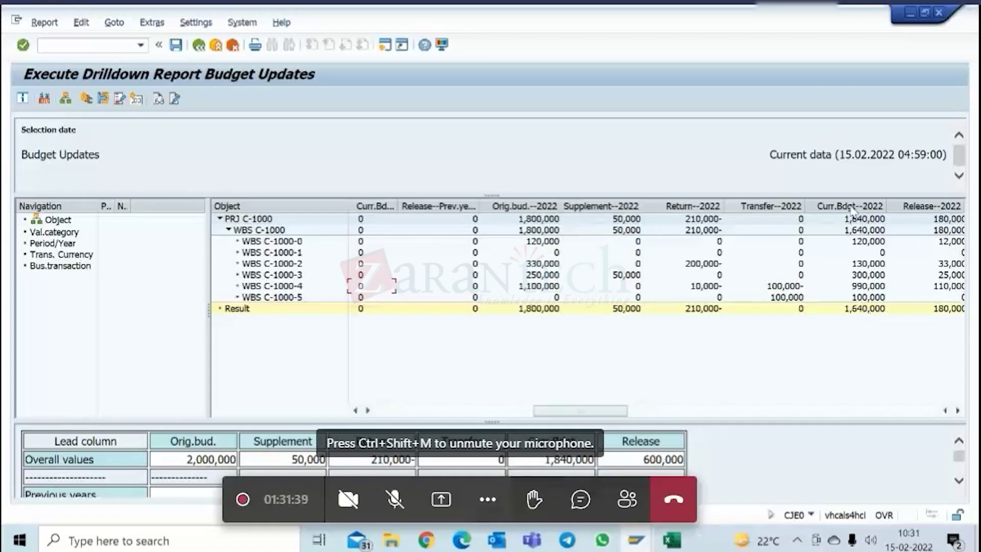
click(859, 310)
click(860, 301)
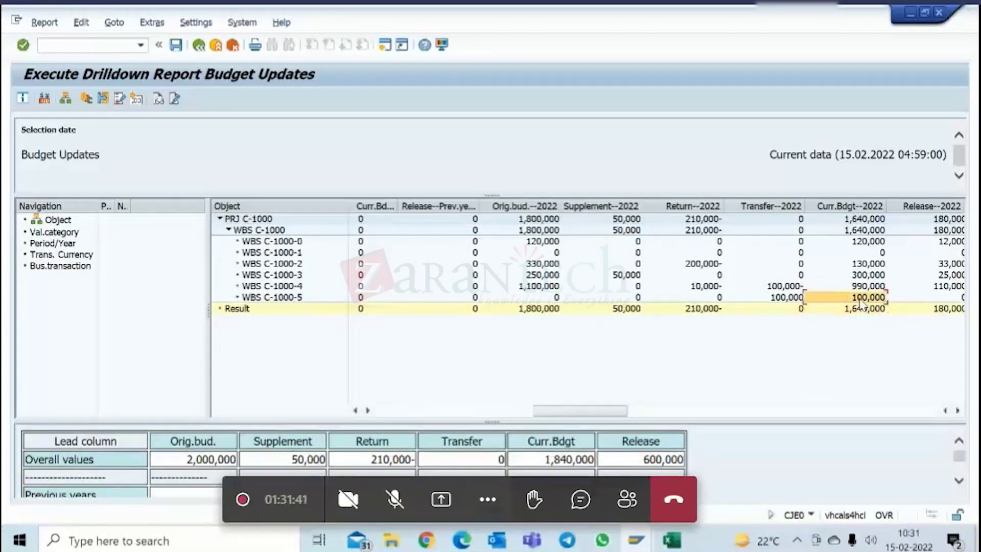
click(866, 286)
- Enlarge the summary table below the report and review its budget values by year, including the 2022 return
drag(729, 421, 729, 351)
scroll(529, 407, down, 1)
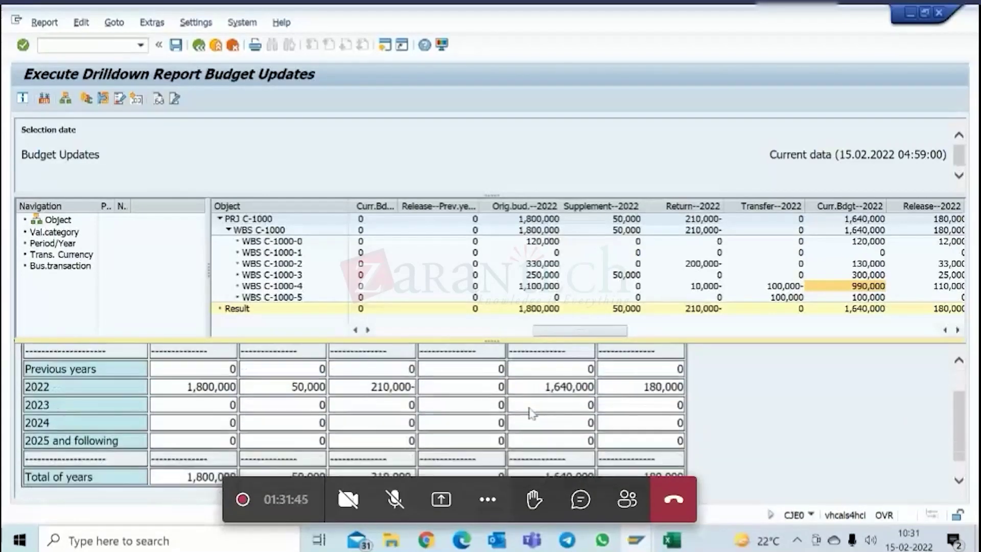
scroll(284, 400, up, 1)
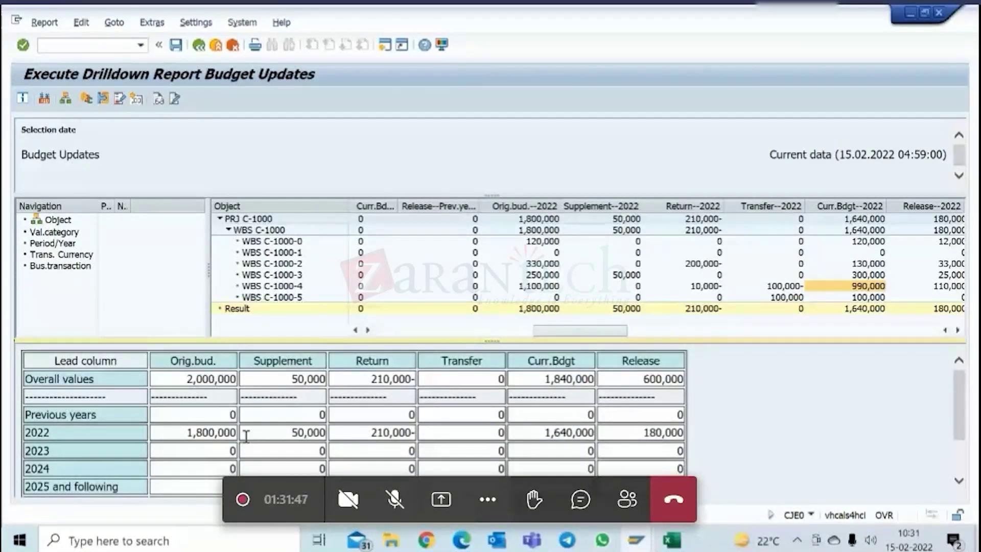
double_click(373, 432)
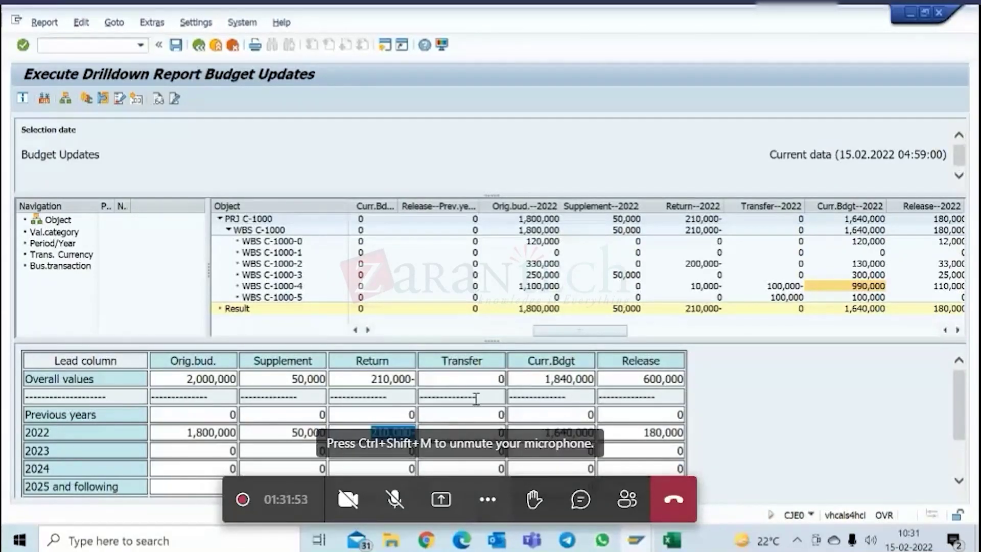
scroll(476, 398, down, 4)
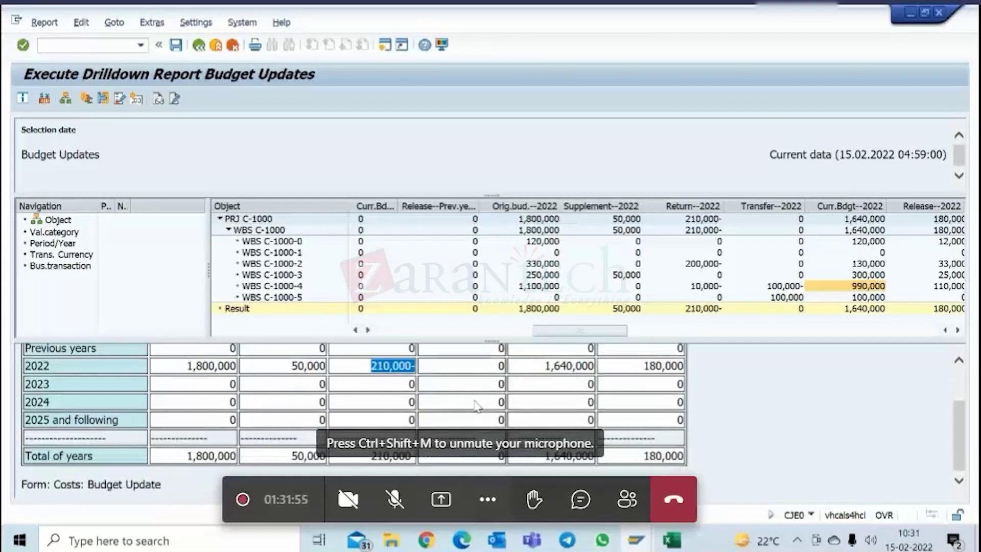
scroll(475, 401, up, 4)
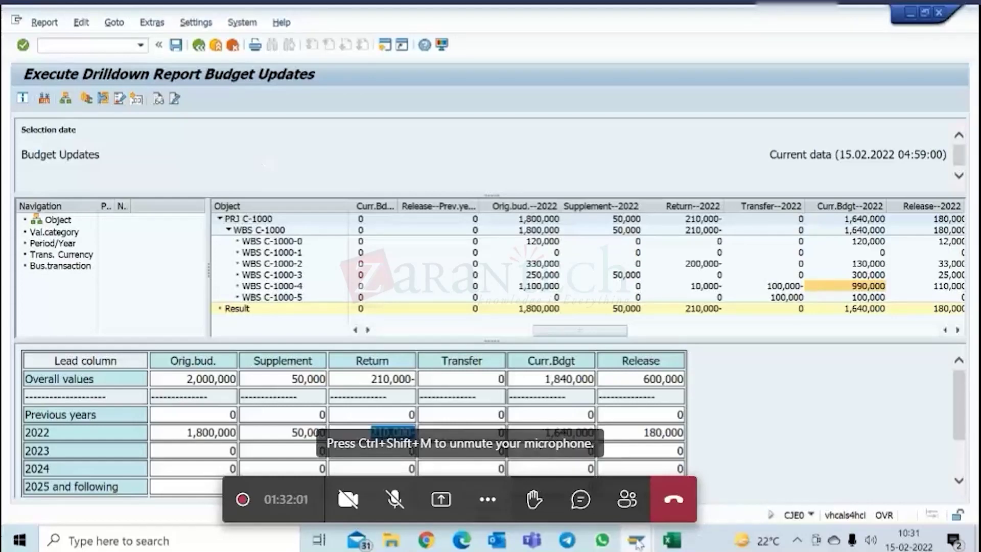
- Switch to the Transfer Budget window and leave the transaction to return to the SAP Easy Access menu
mouse_move(638, 544)
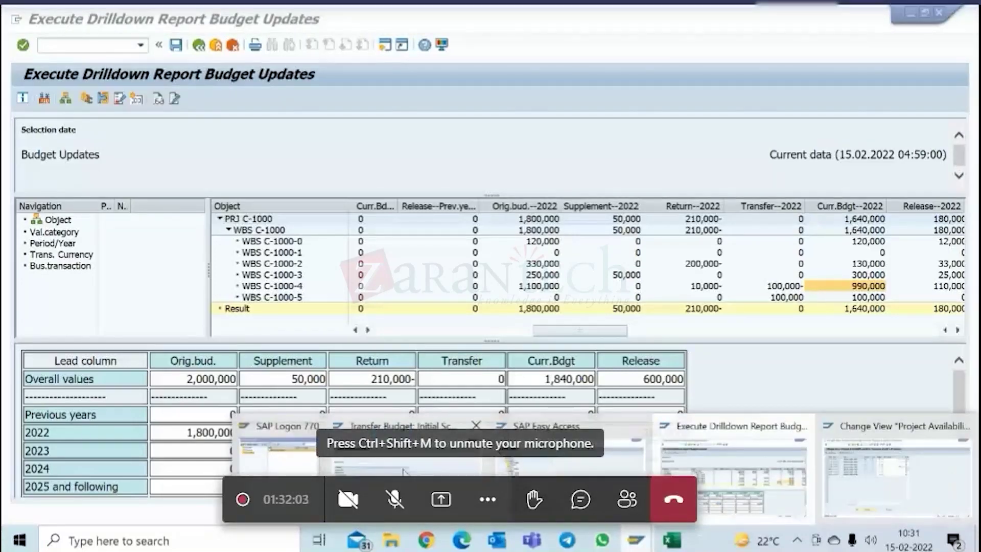
click(403, 469)
click(199, 45)
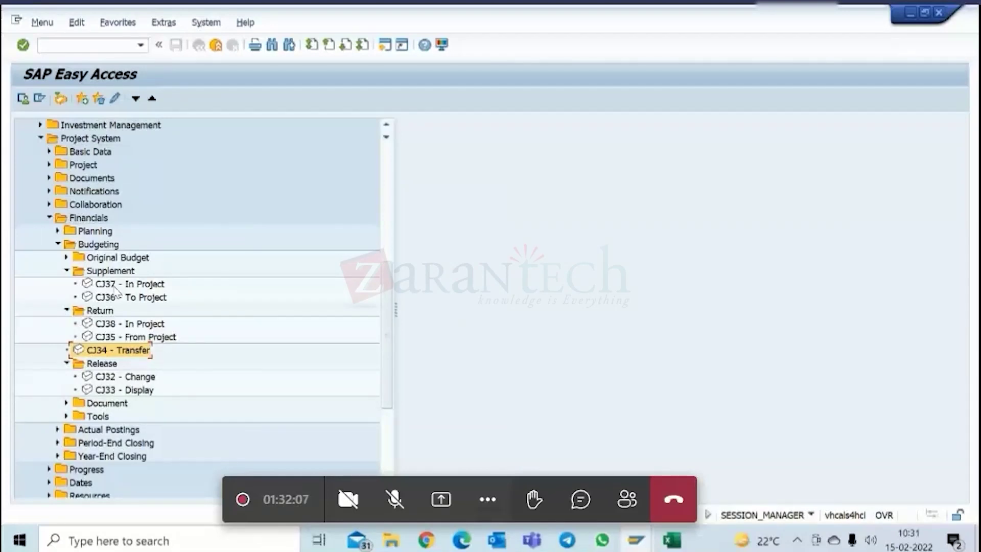
- Review the Original Budget, Supplement, Return and Transfer transactions in the Budgeting folder, including CJ30, CJ37, CJ38 and CJ34
double_click(108, 259)
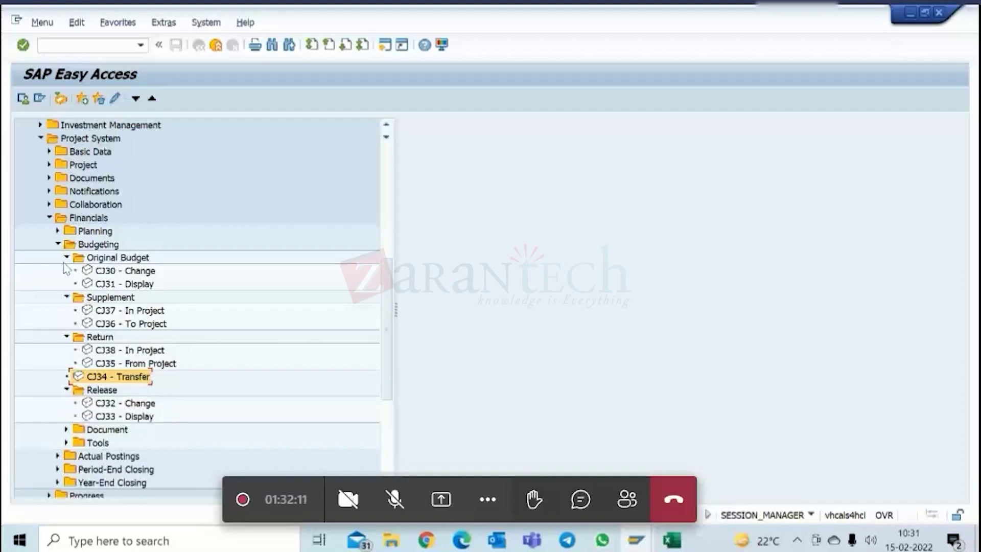
click(116, 258)
click(116, 271)
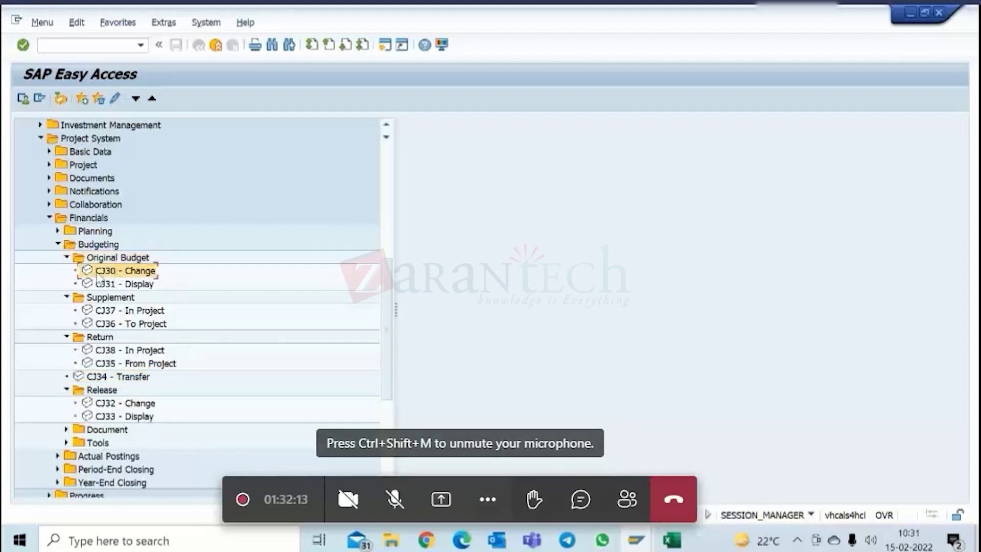
click(67, 257)
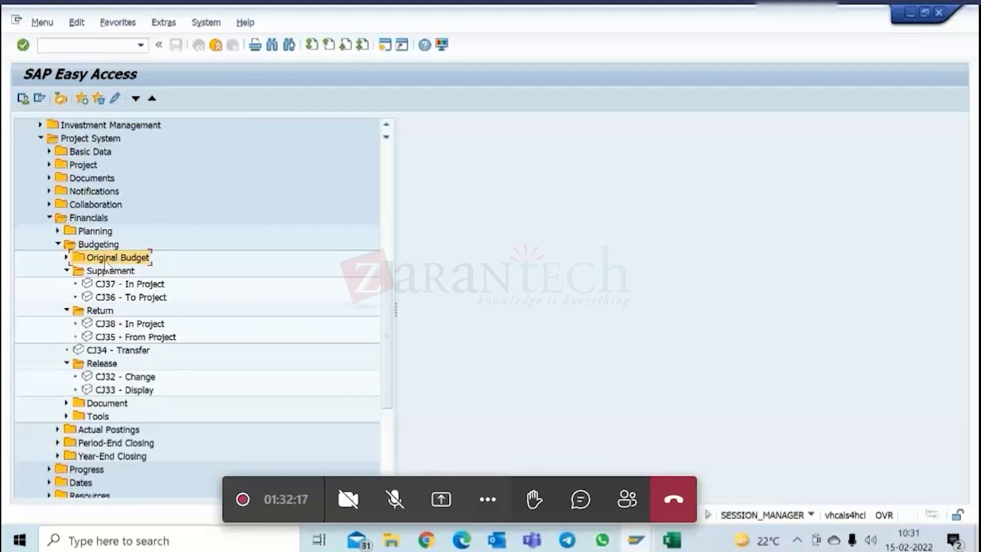
click(119, 285)
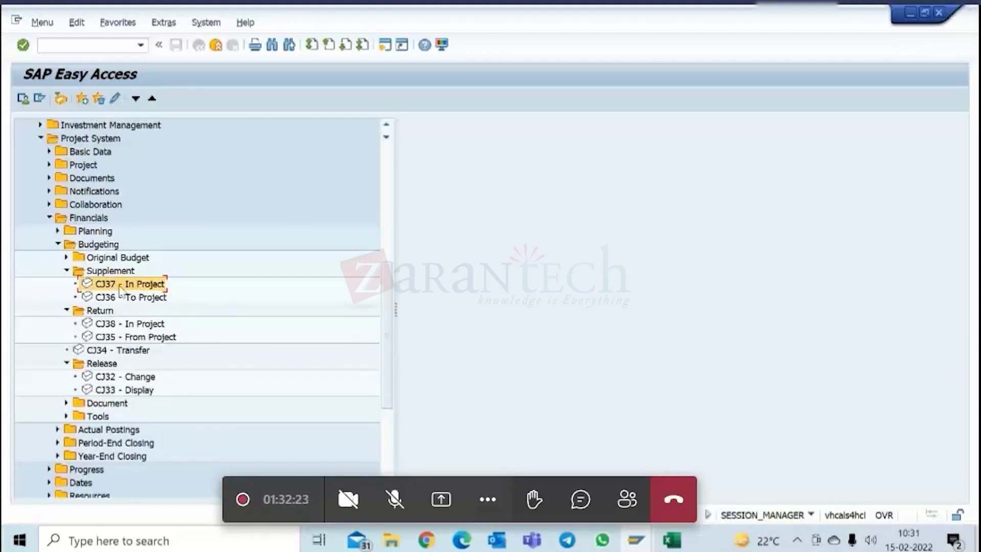
click(102, 328)
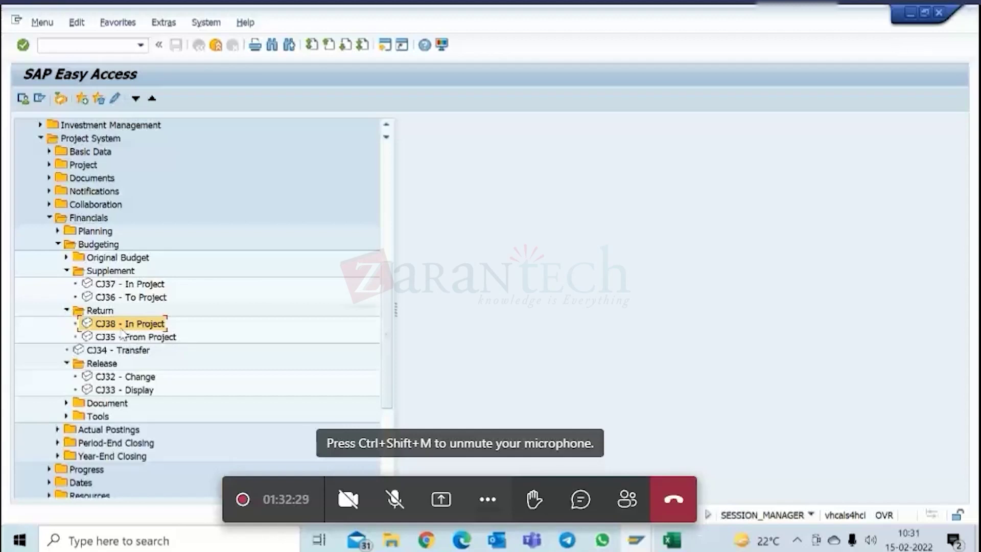
click(129, 353)
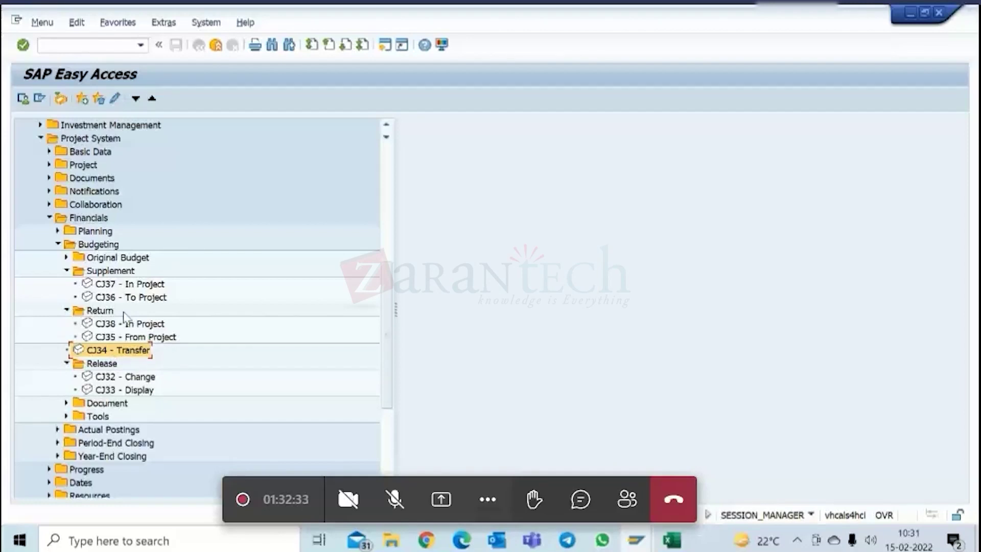
- Expand the Document and Tools folders under Budgeting to review their transactions, including CJ3A and CJ3B
scroll(123, 313, down, 1)
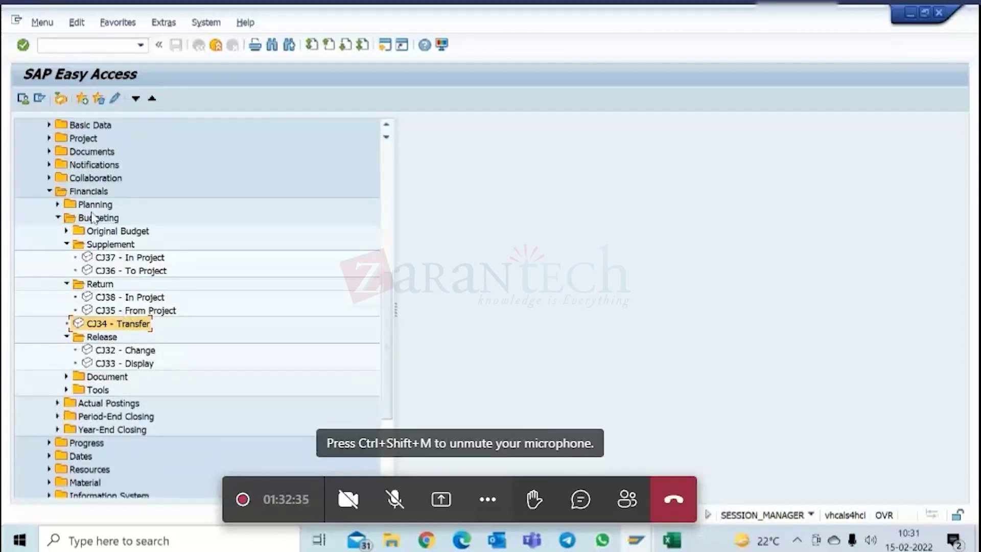
click(106, 233)
scroll(192, 286, down, 1)
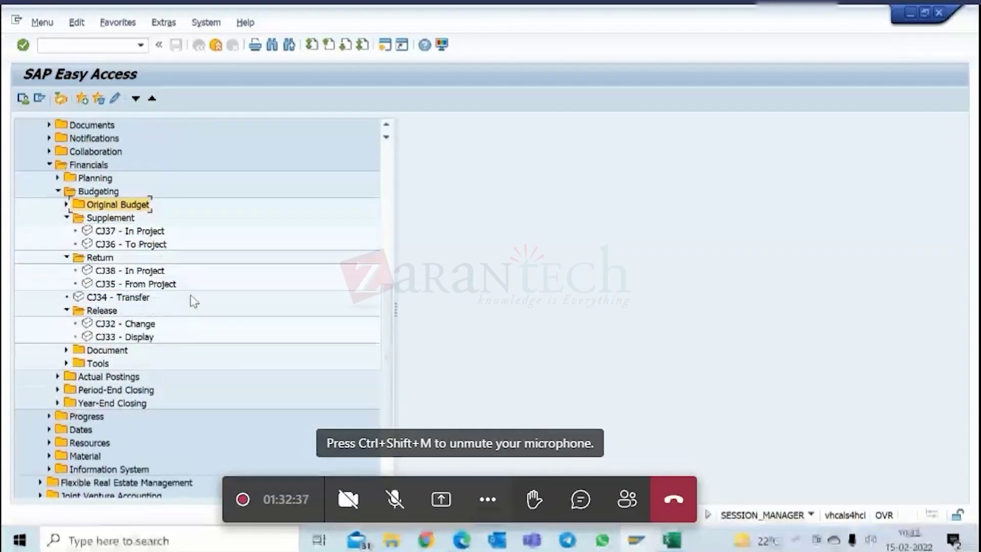
click(65, 350)
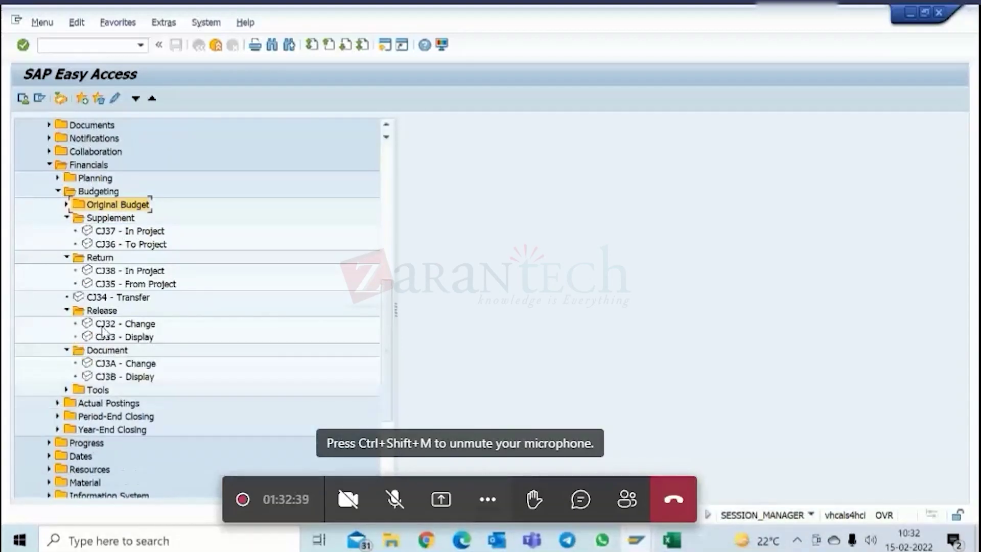
scroll(148, 306, down, 1)
scroll(148, 306, down, 1)
click(115, 350)
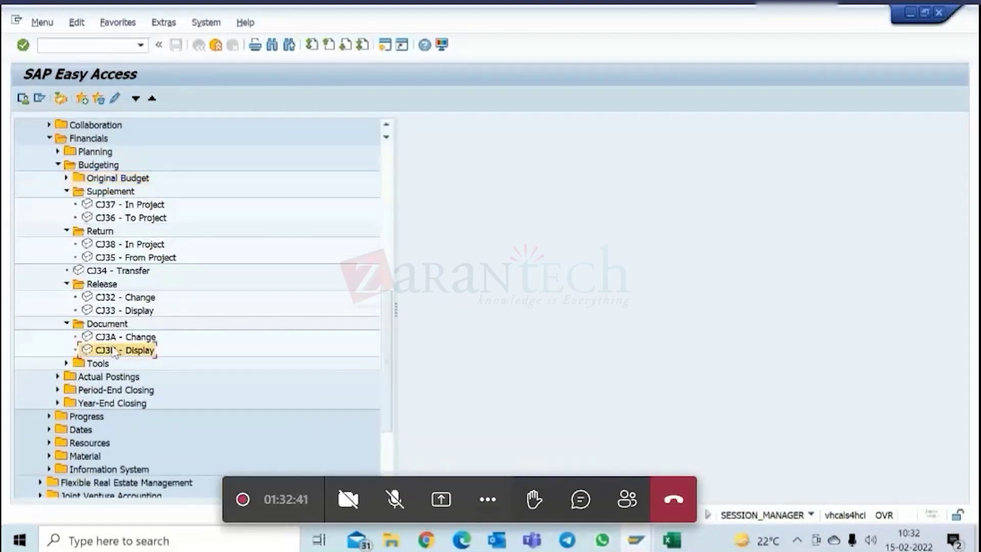
click(67, 363)
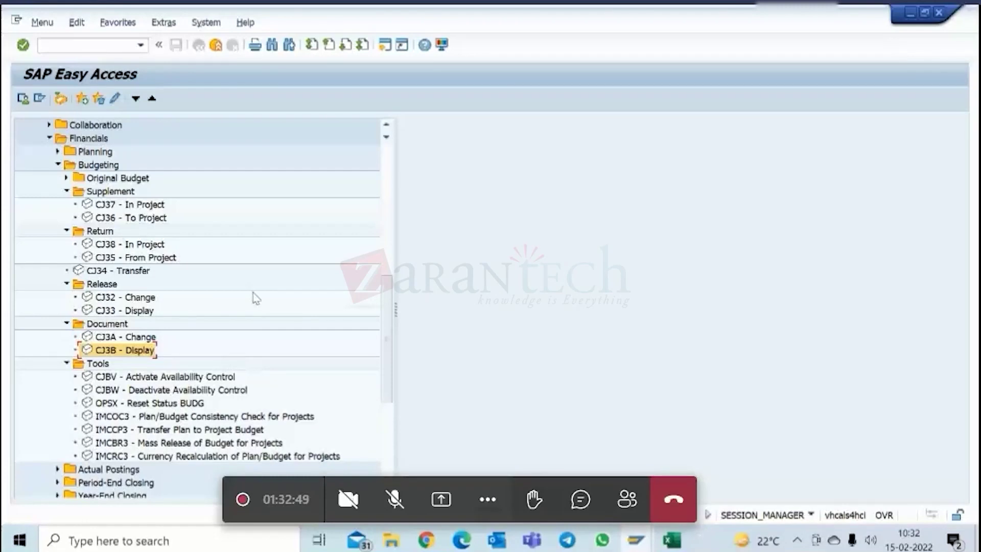
- Open CJ30 from the Original Budget folder for project C-1000, review the WBS budgets including C-1000-5, and return to the menu
click(66, 178)
click(123, 192)
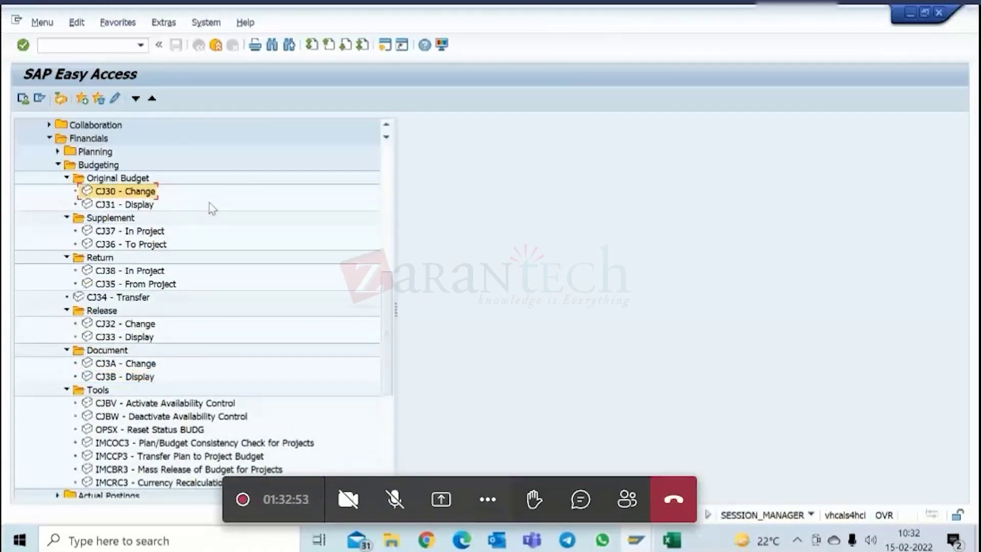
double_click(138, 196)
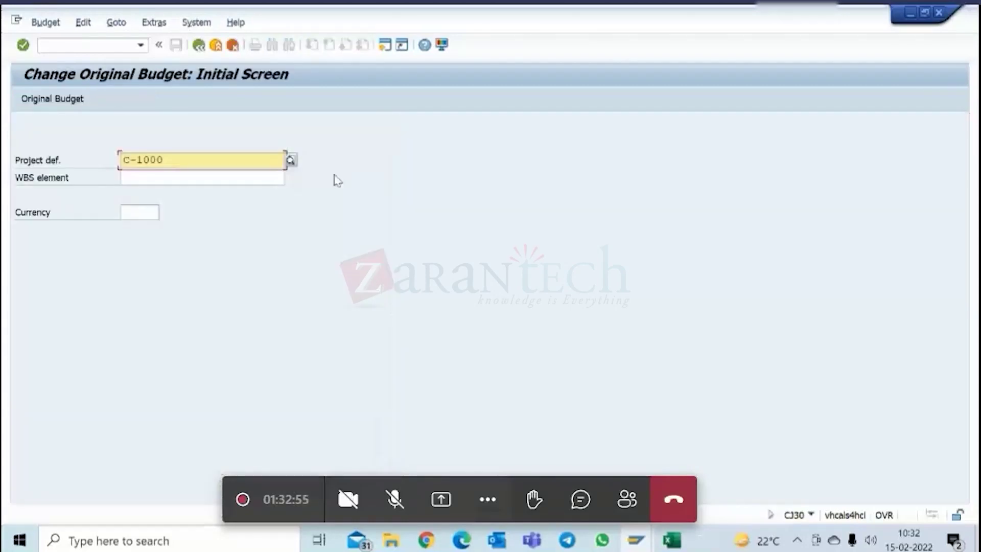
key(Return)
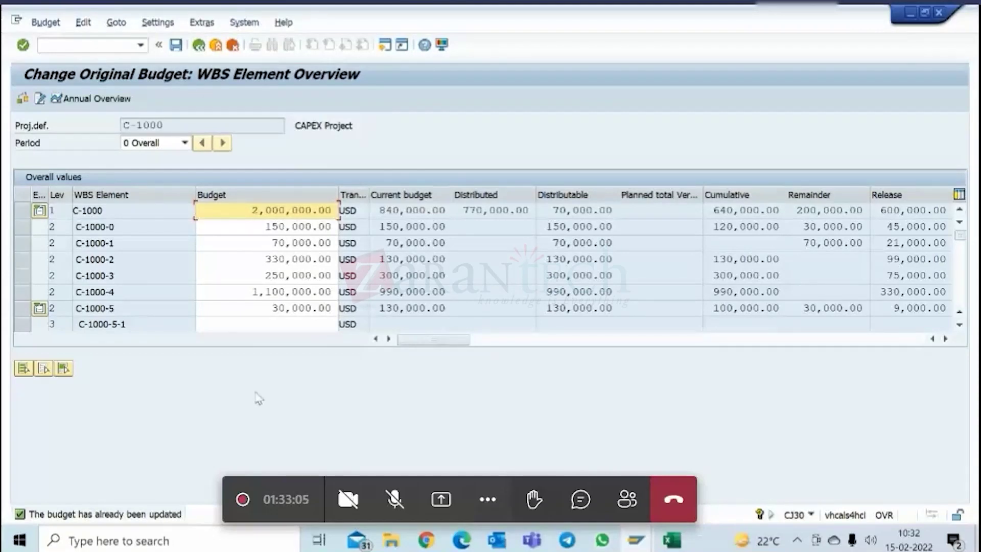
click(274, 307)
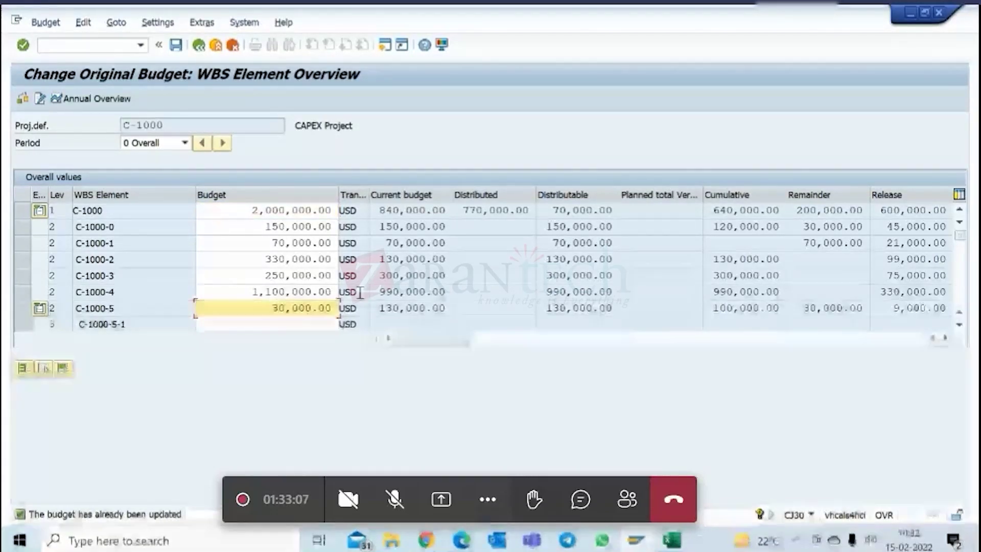
click(200, 50)
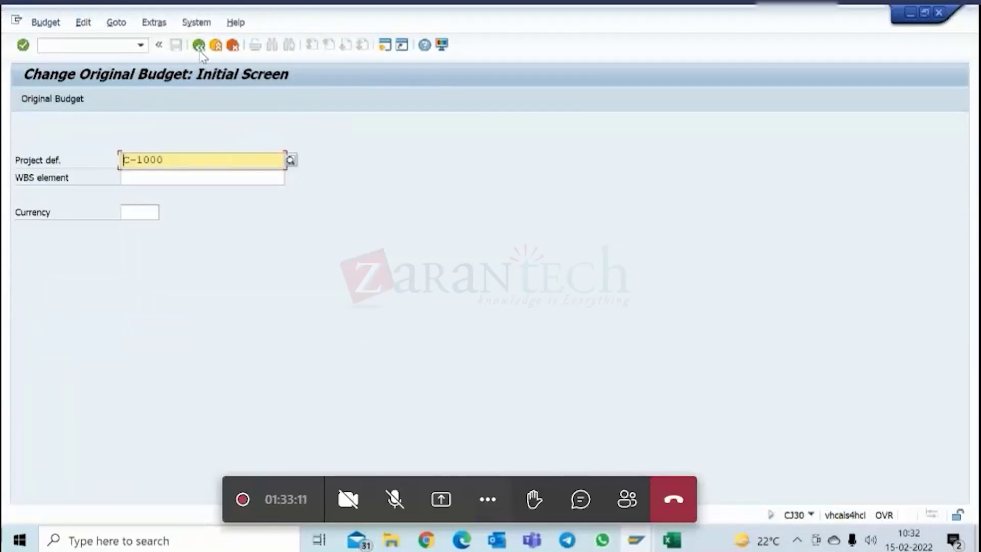
click(199, 47)
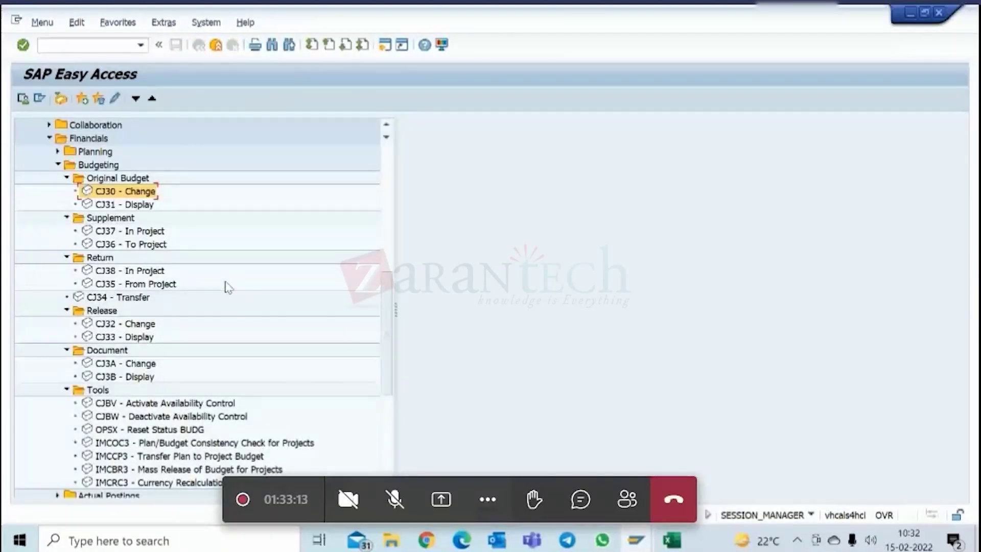
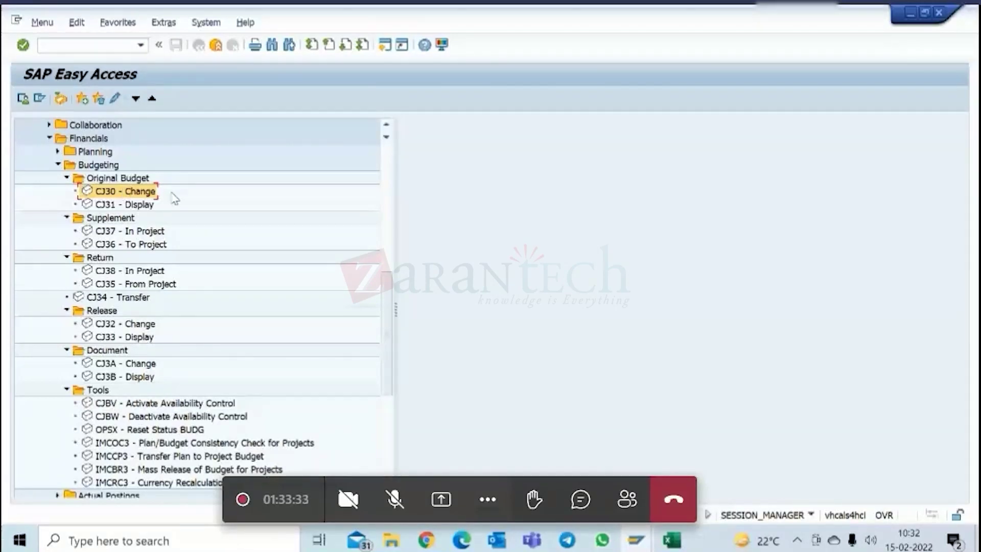
- Reopen the CJ30 original budget overview for project C-1000, check it again, and exit to SAP Easy Access
mouse_move(619, 534)
key(Return)
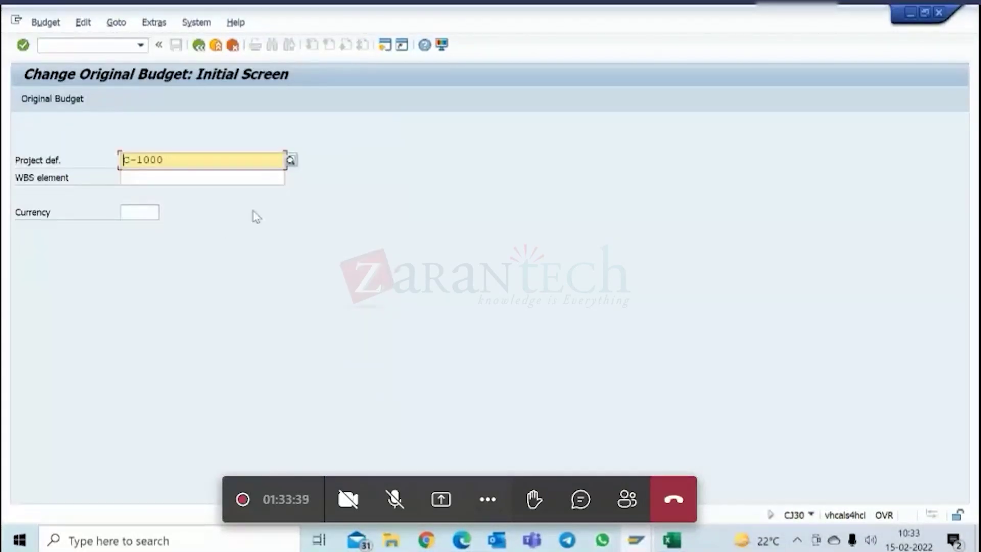
key(Return)
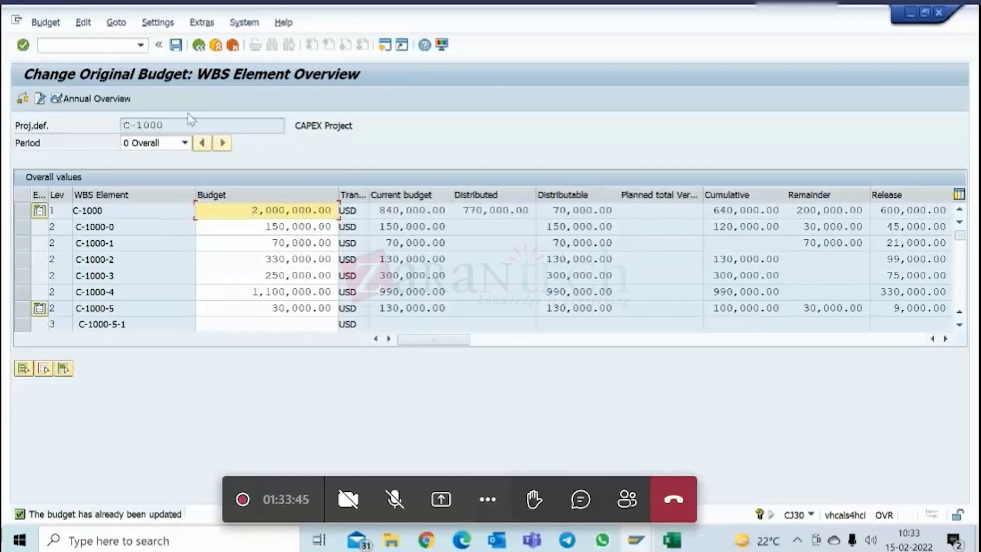
click(198, 45)
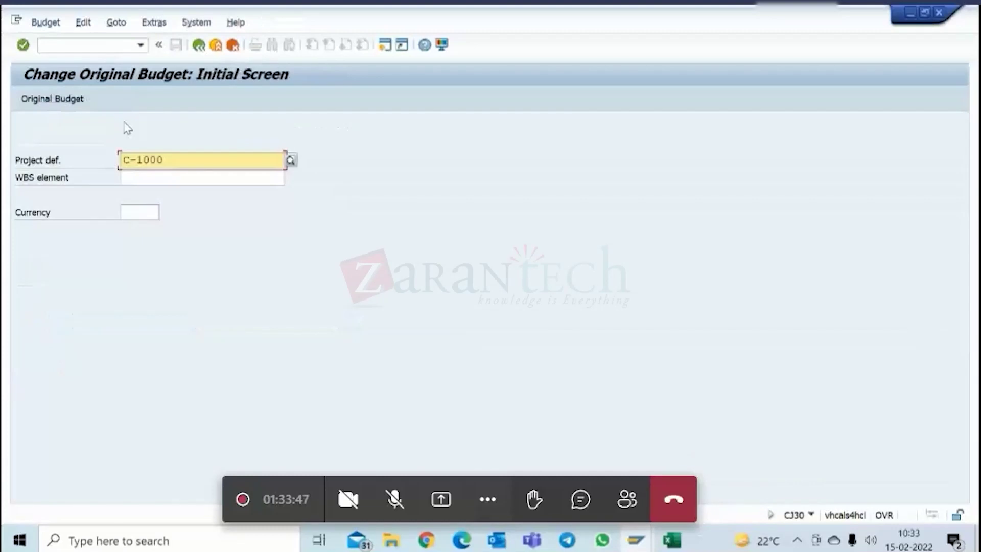
click(199, 45)
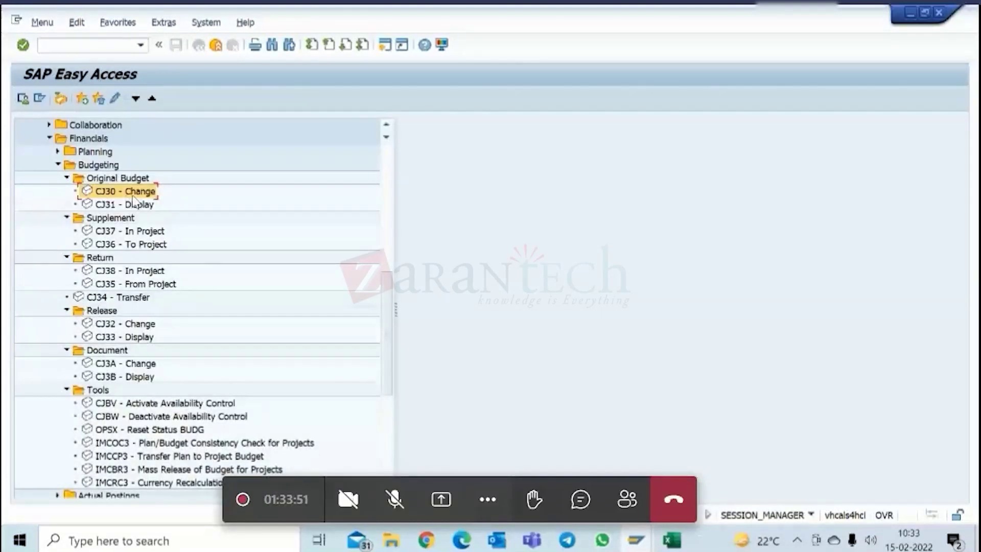
- Review the budgeting Tools transactions, from CJBV availability control activation to the IMCOC3 plan/budget consistency check, against the Original Budget entries
scroll(237, 339, down, 2)
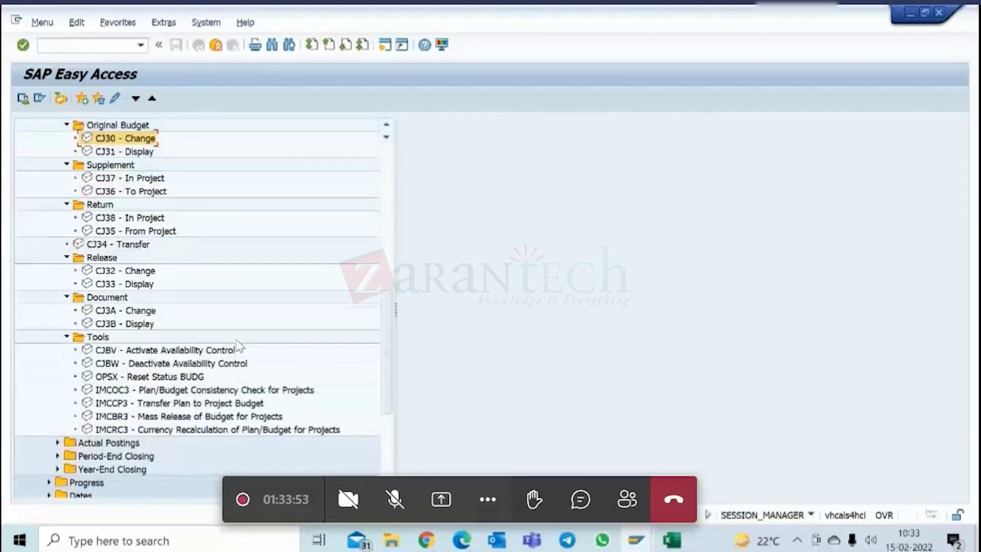
click(251, 351)
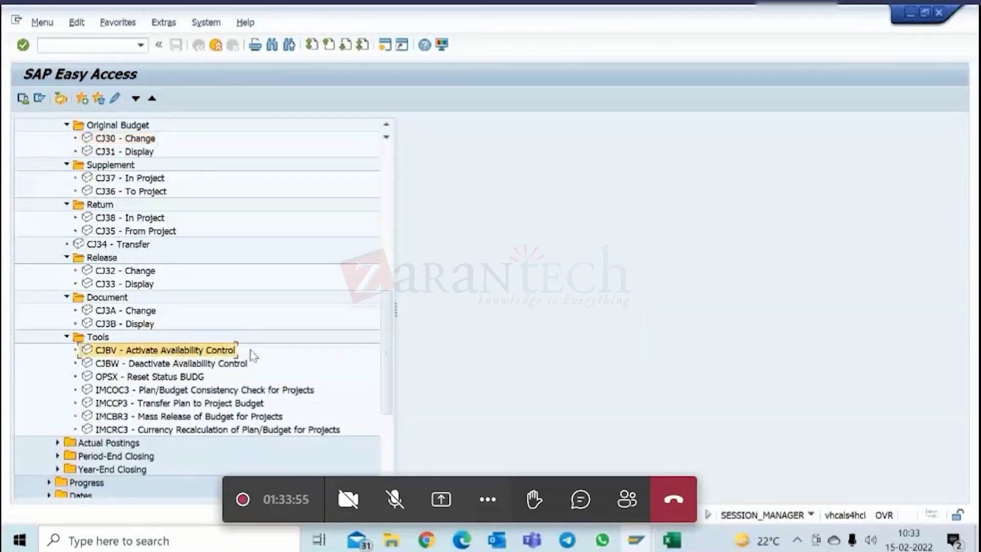
scroll(253, 355, down, 1)
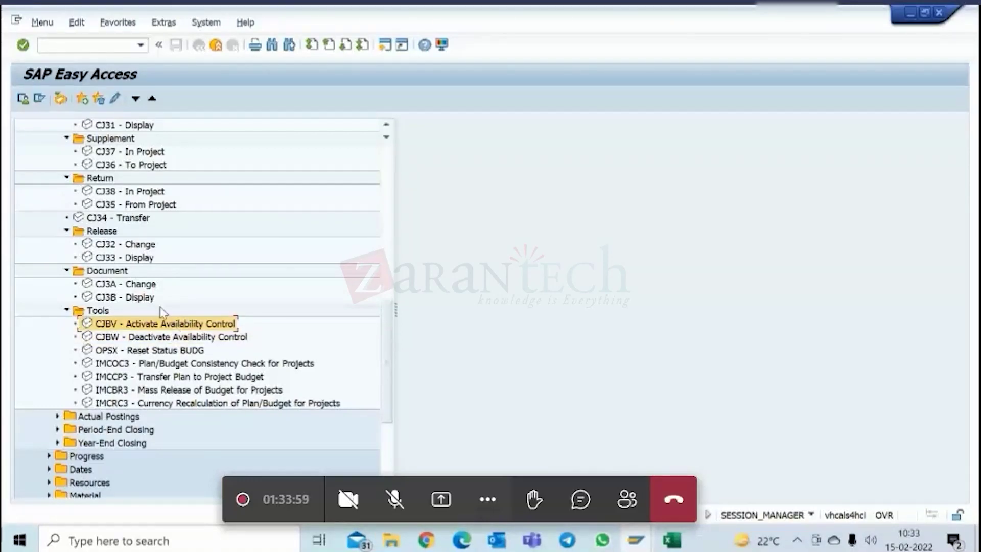
scroll(161, 307, up, 3)
click(128, 205)
scroll(158, 284, down, 4)
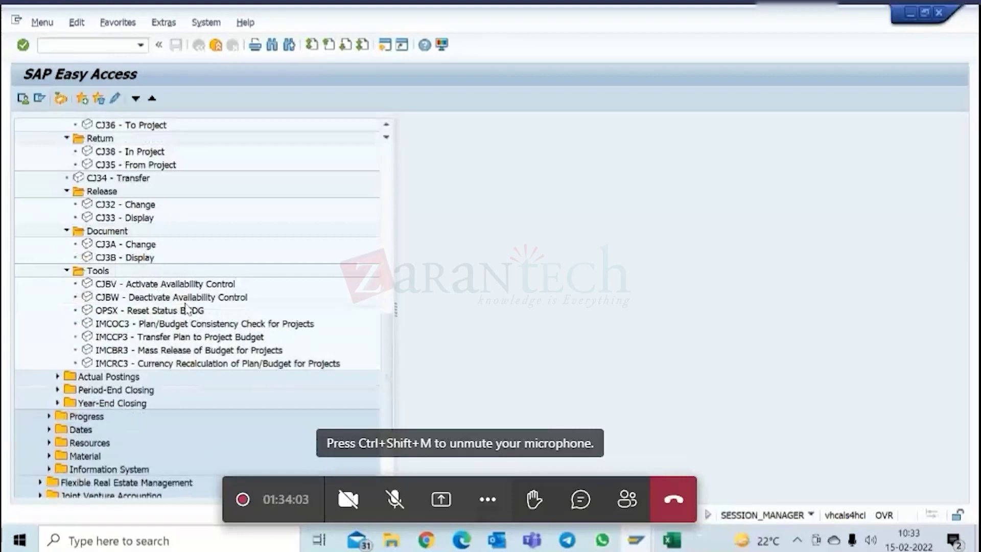
scroll(185, 309, down, 1)
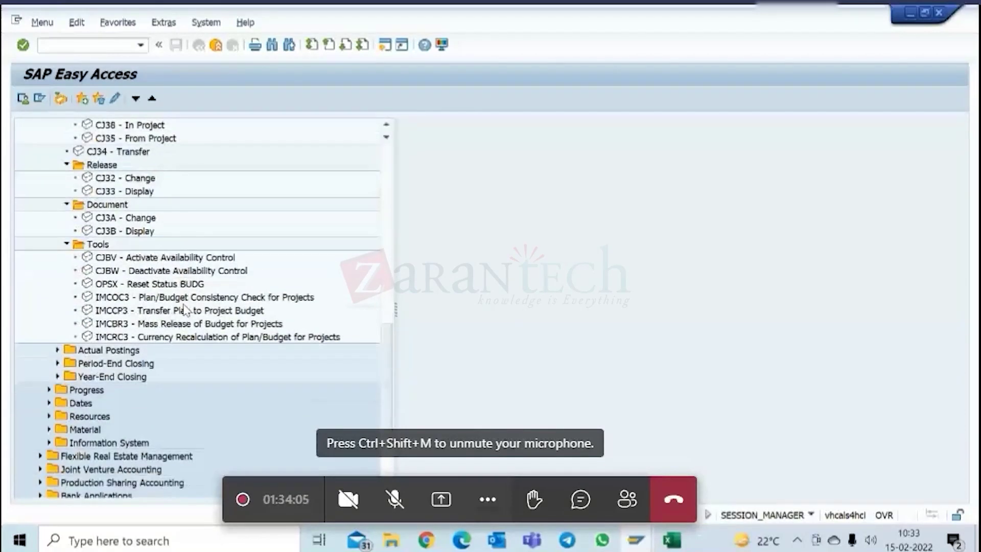
scroll(185, 310, down, 1)
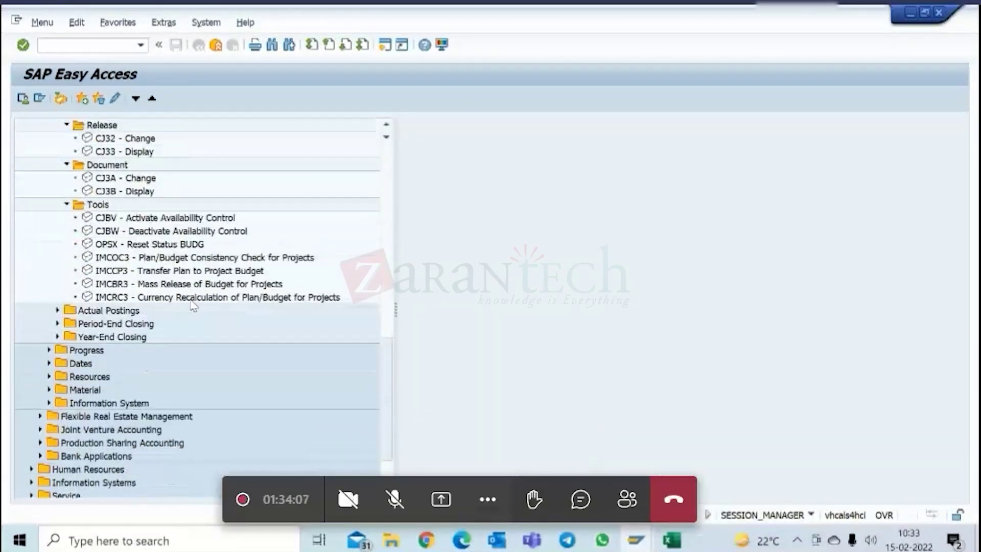
scroll(225, 284, down, 1)
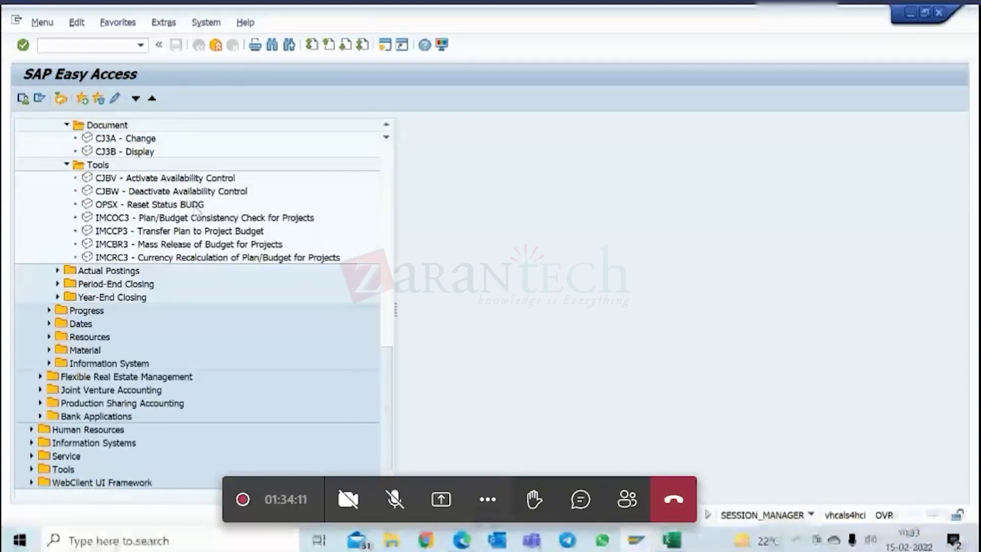
click(120, 219)
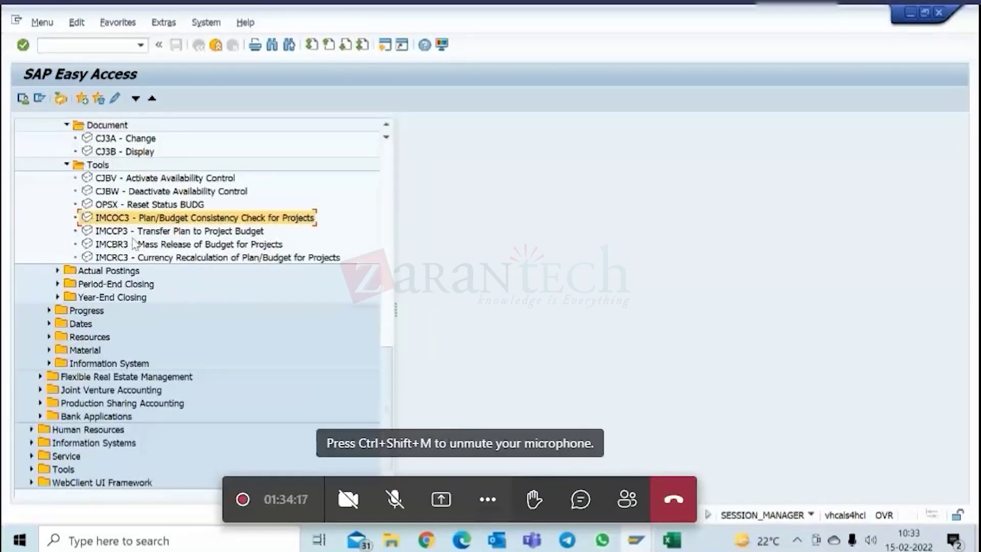
- Open IMCCP3 Transfer Plan to Project Budget, look over its selection screen, and return to the menu
click(123, 234)
double_click(123, 234)
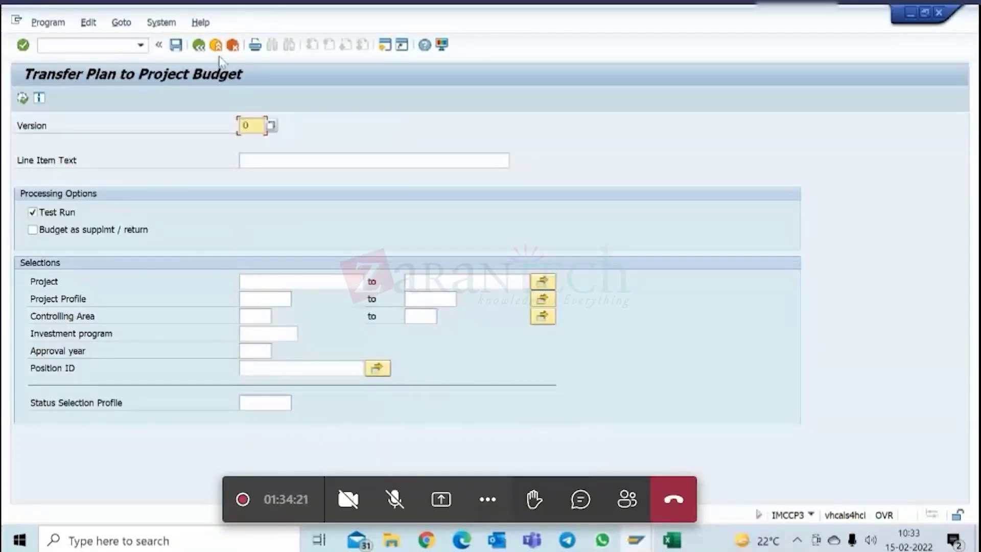
click(204, 47)
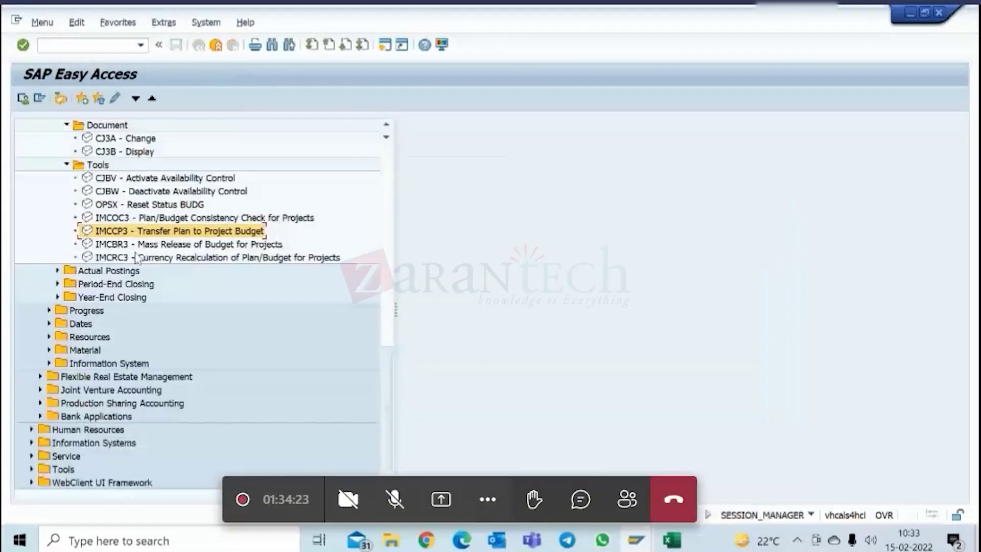
- Open IMCBR3 Mass Release of Budget for Projects, examine the Project and Project Profile range fields, and return to the menu
click(134, 246)
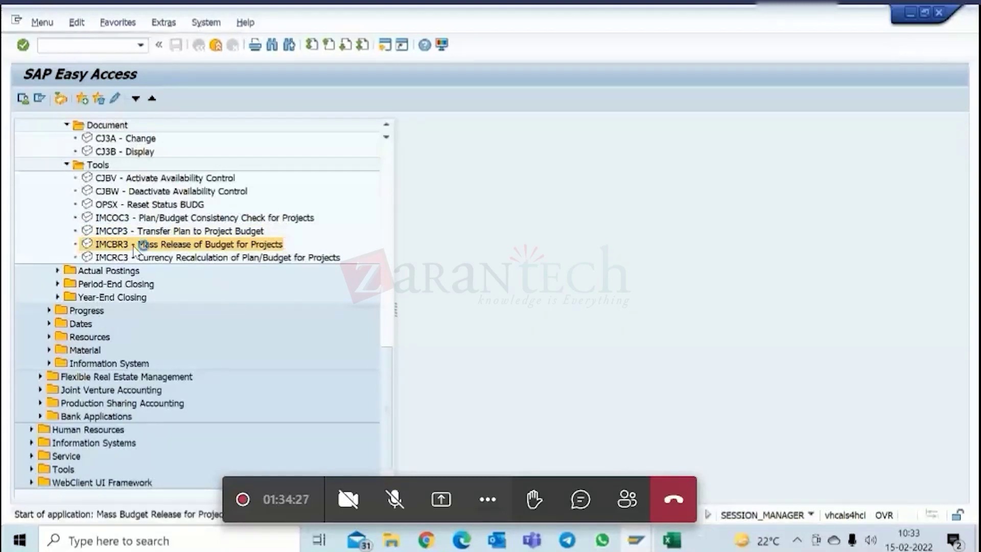
double_click(135, 246)
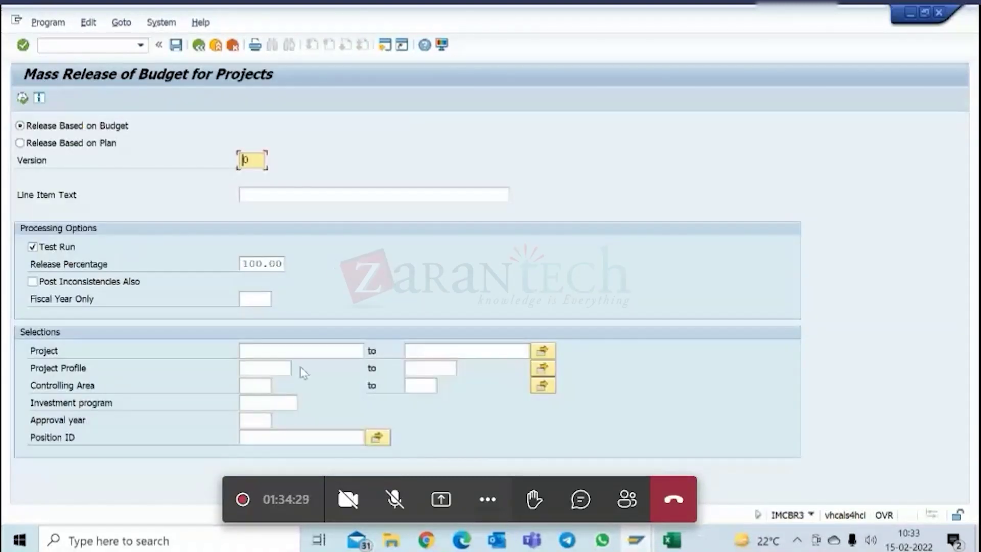
click(304, 350)
click(441, 365)
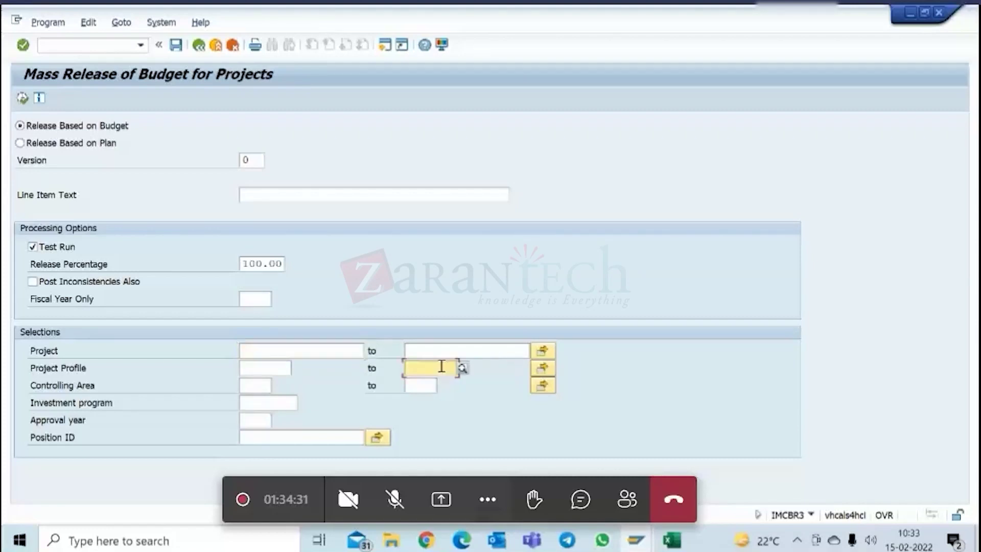
click(301, 355)
click(486, 351)
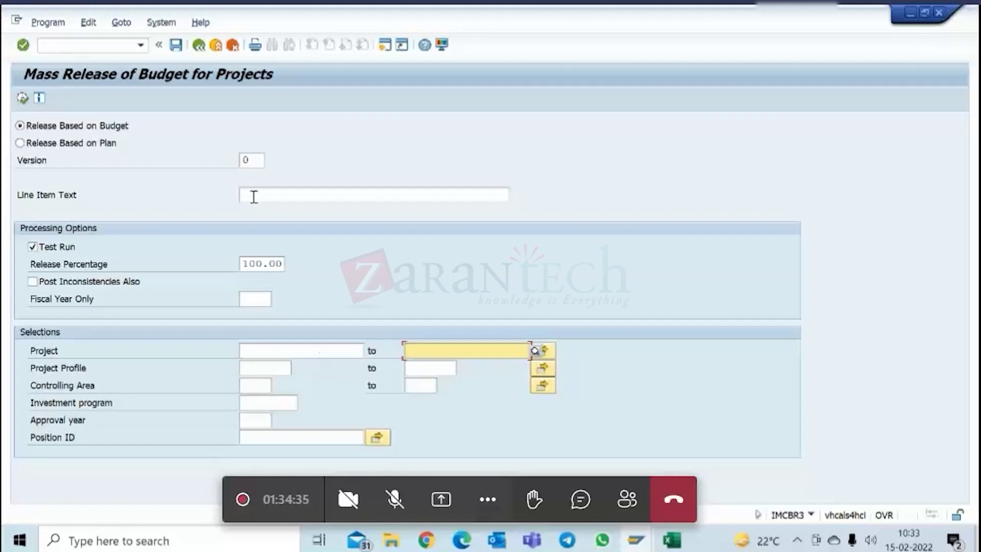
click(198, 46)
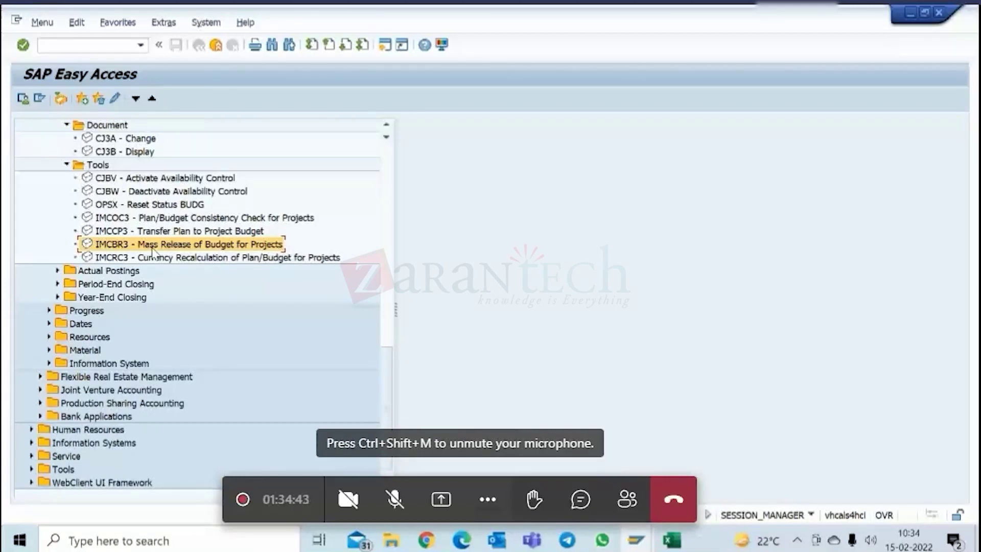
- Switch to Chrome, bring up the "Module 7 - Project Planning" presentation in Google Slides, and start its slideshow
mouse_move(425, 540)
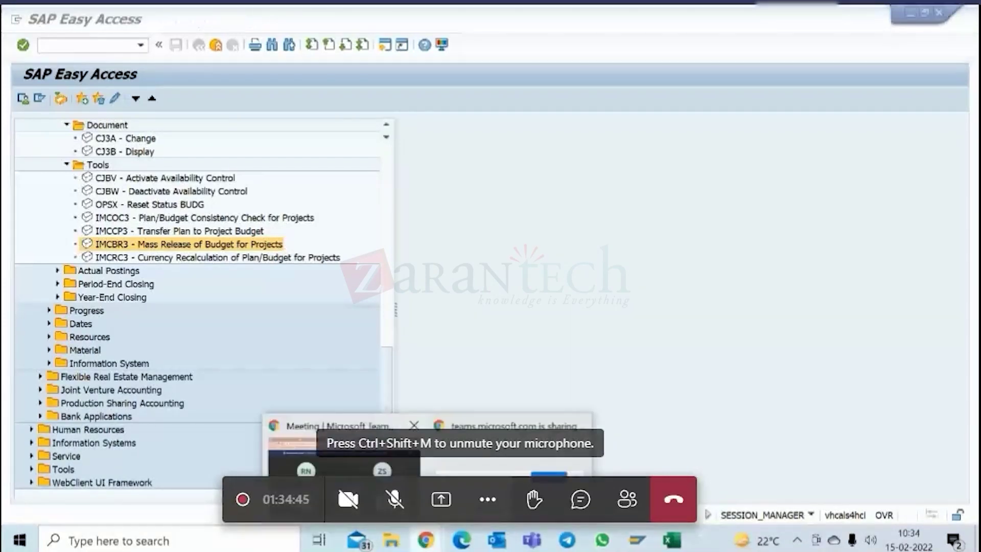
click(366, 486)
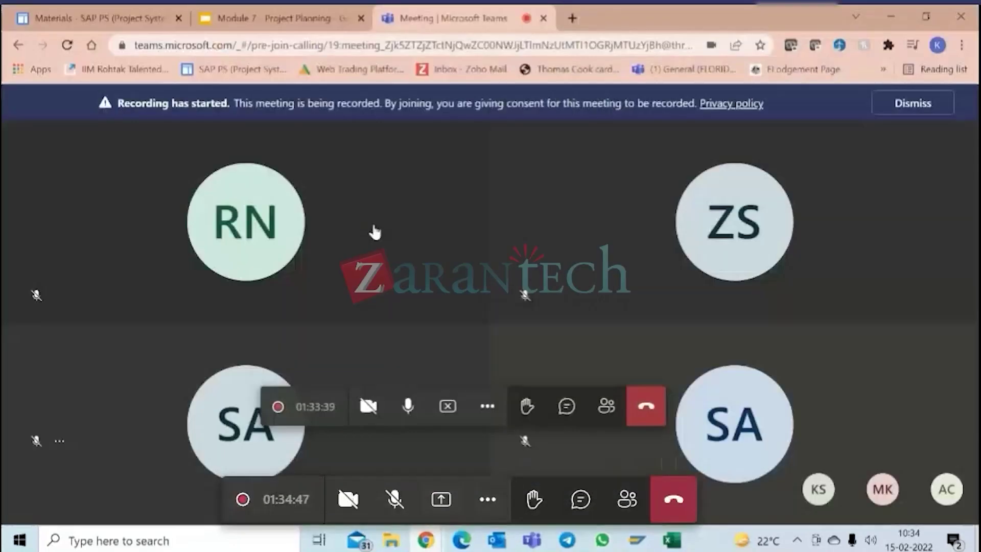
click(270, 21)
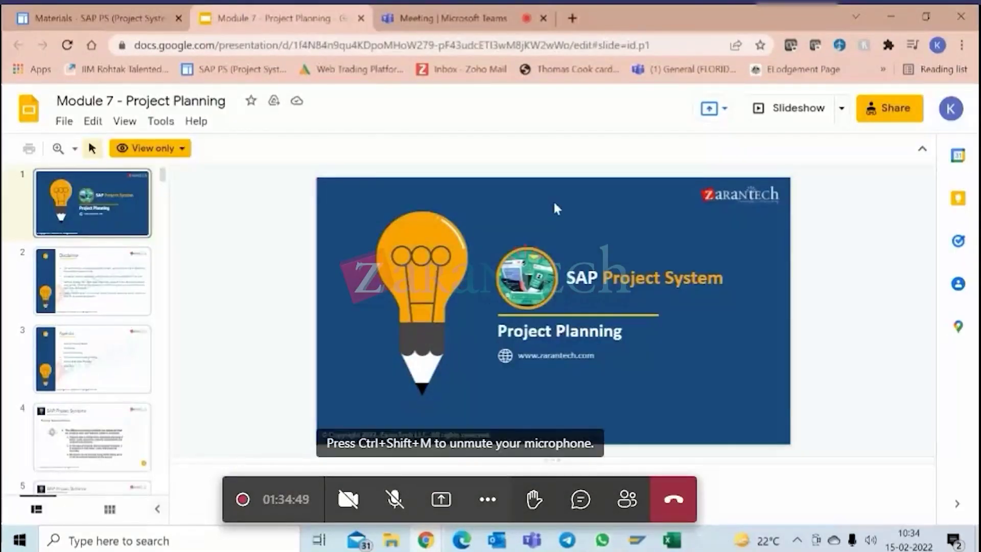
click(791, 121)
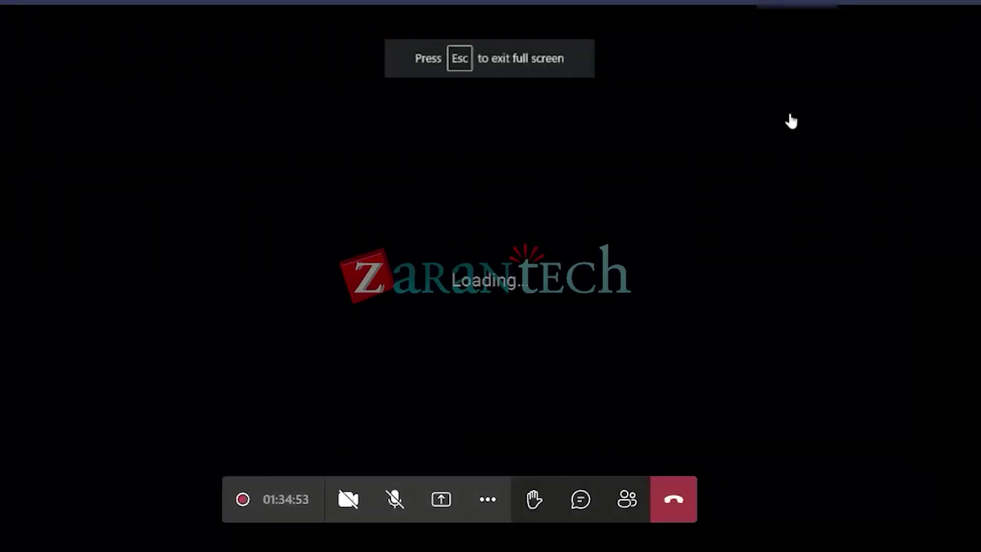
- Advance the slideshow through the Project Planning Board and Scheduling slides to the "Scheduling- Conclusion" slide
key(Right)
key(Right)
key(Right)
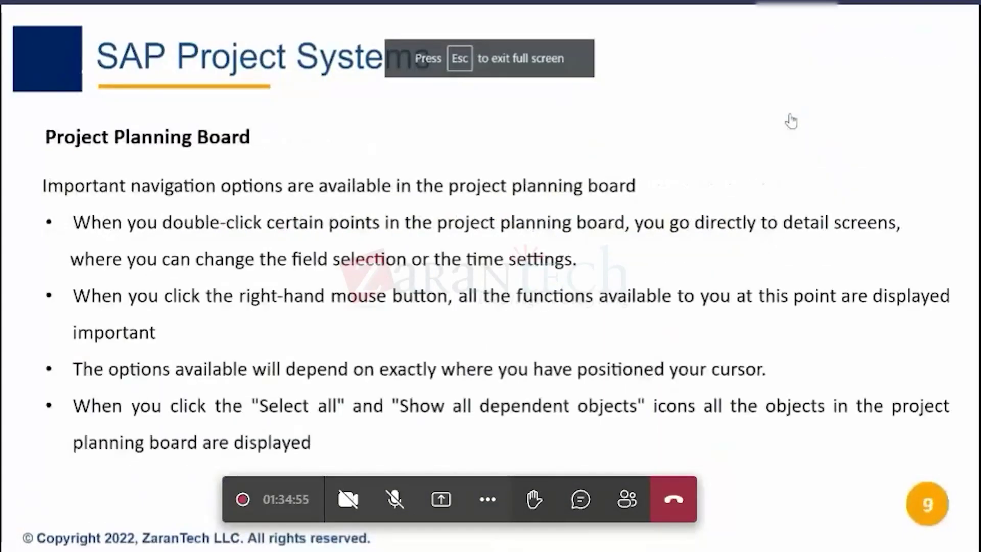
key(Right)
key(Right)
key(Right)
key(Right)
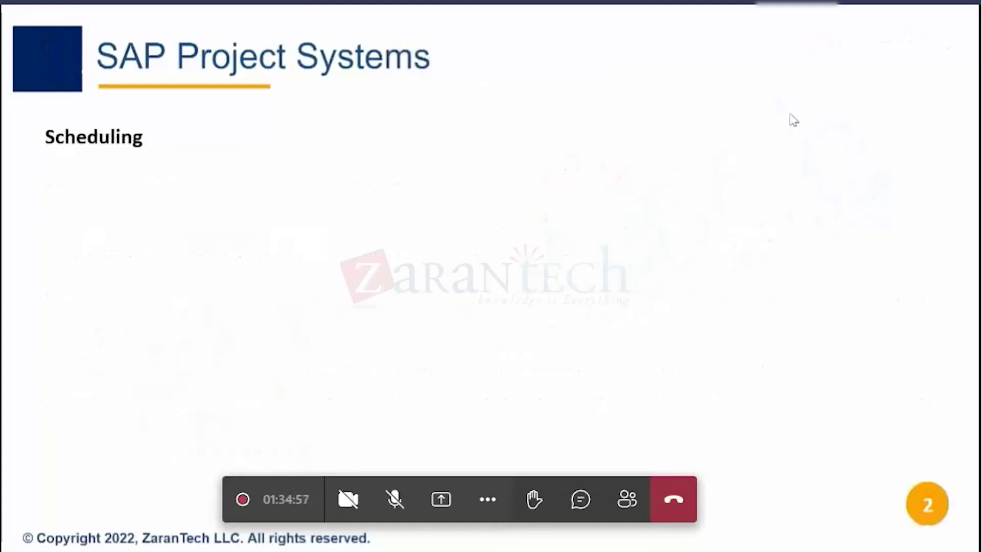
key(Right)
key(Right)
key(Right)
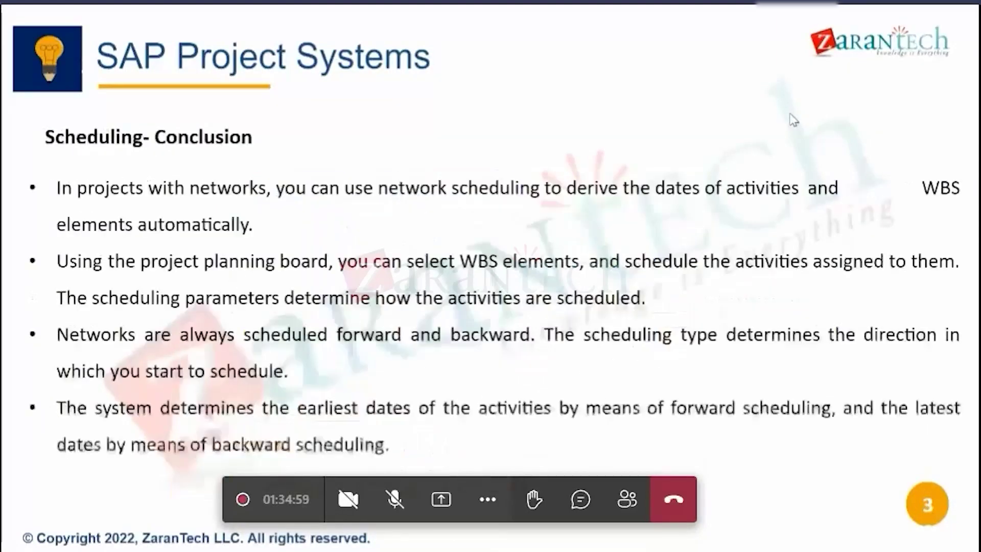
- Page through the budget distribution, availability control and customization settings slides to the closing Thank you slide
key(Right)
key(Right)
key(Right)
key(Right)
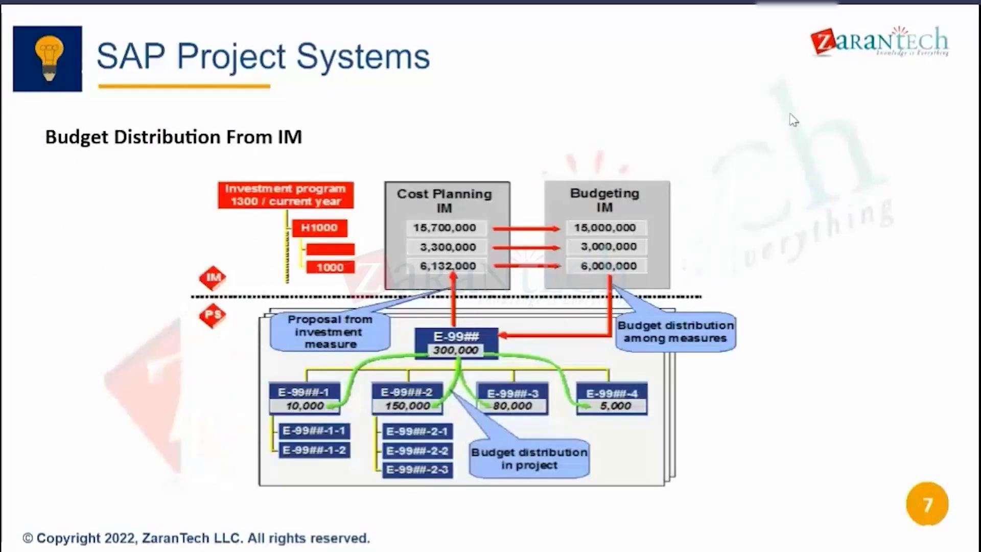
key(Right)
key(Right)
key(Right)
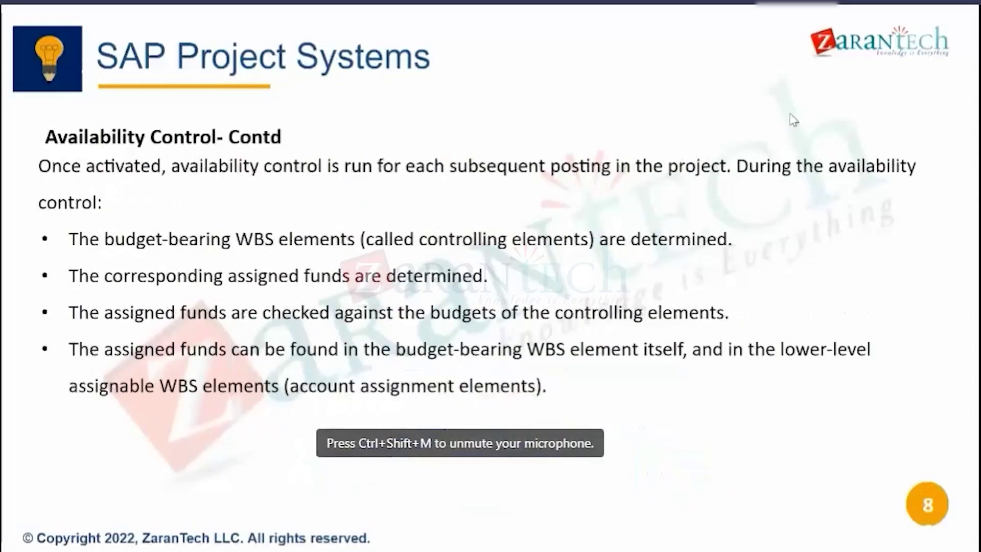
key(Right)
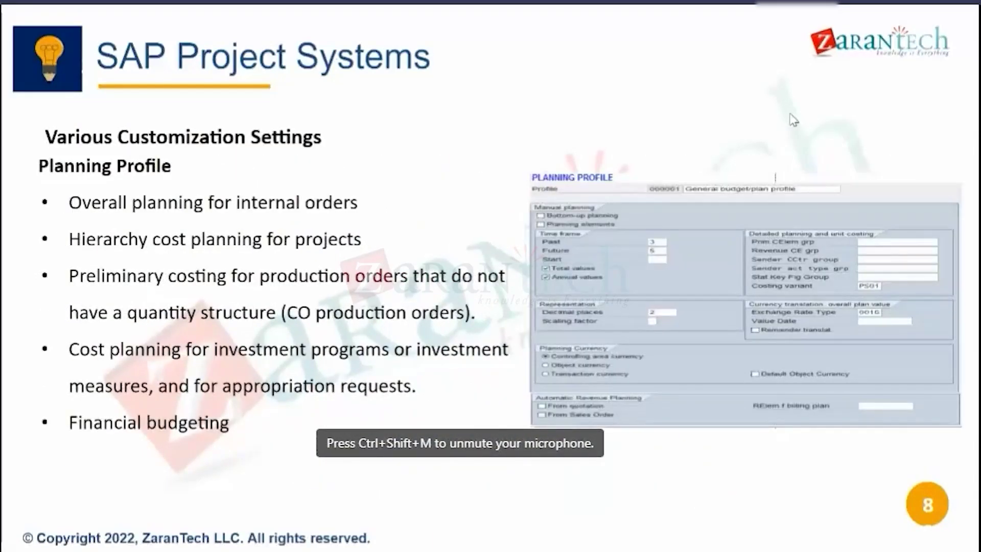
key(Right)
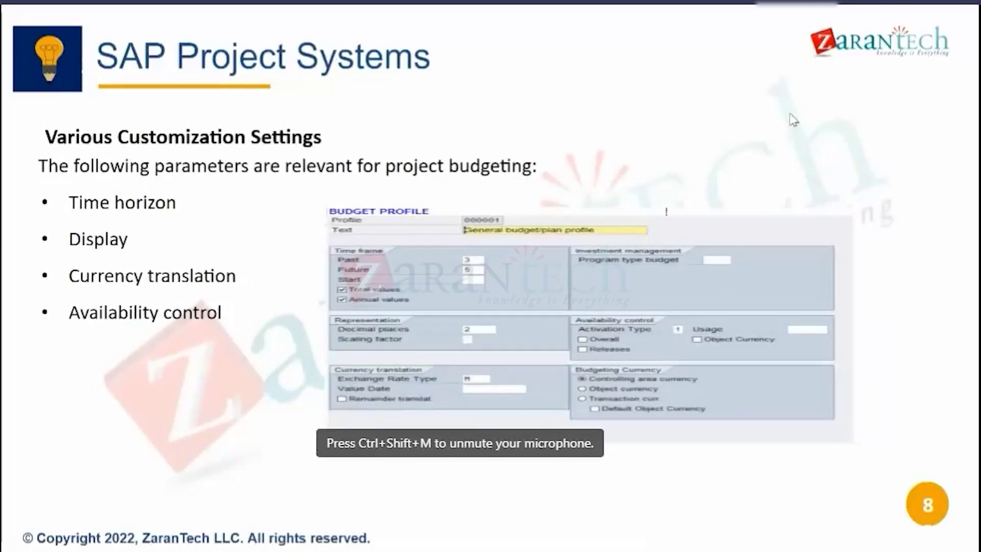
key(Right)
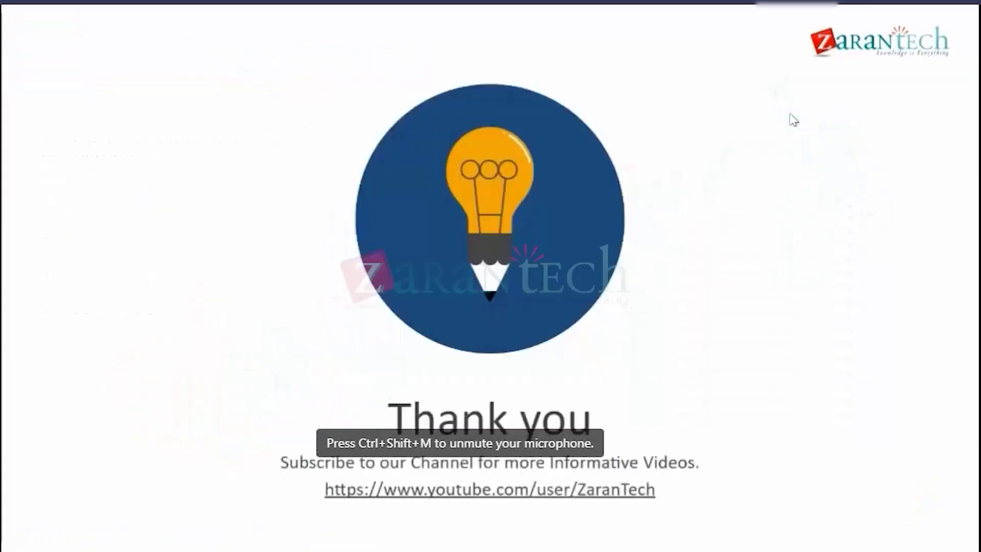
- Go back through the budgeting slides to "Planned Costs in Networks" and exit the slideshow
key(Left)
key(Left)
key(Left)
key(Left)
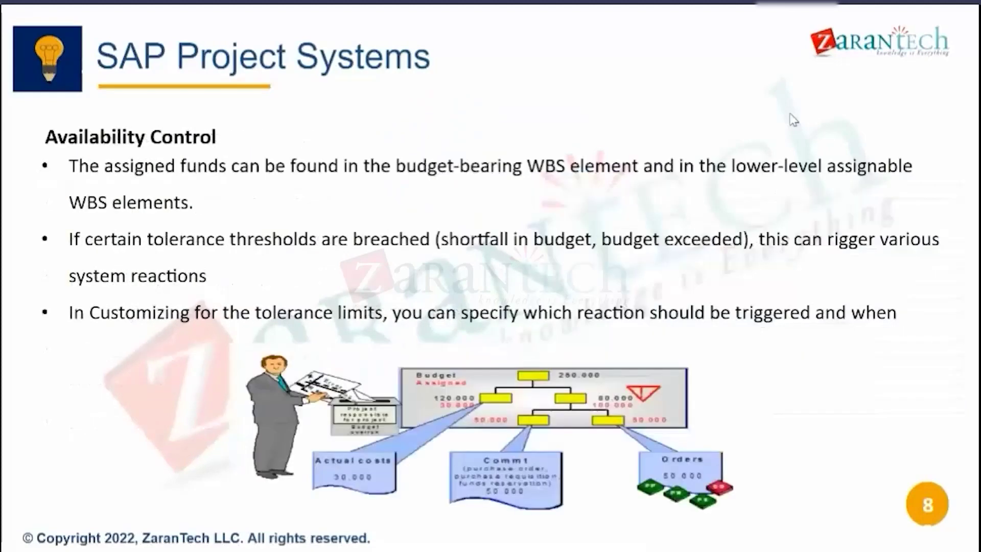
key(Left)
key(Left)
key(Left)
key(Left)
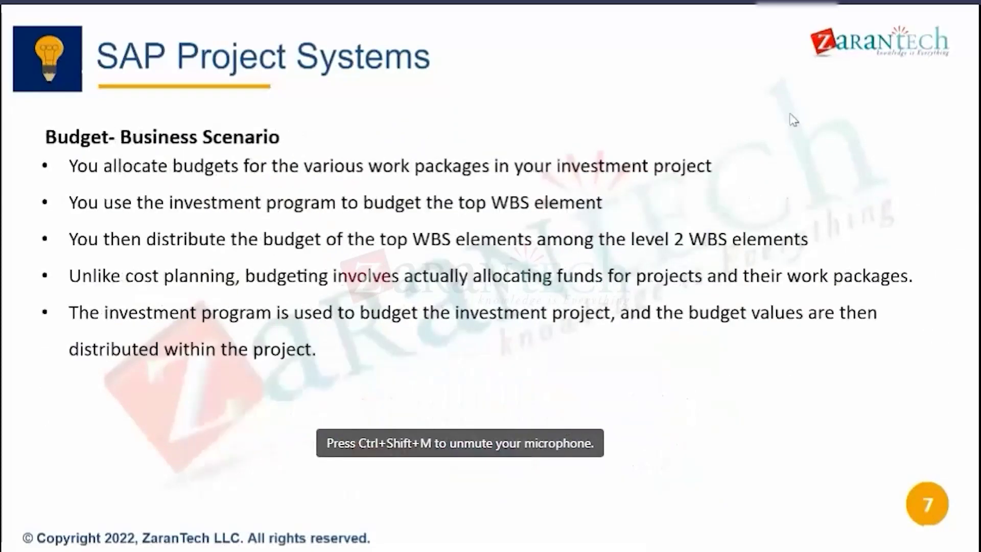
key(Left)
key(Left)
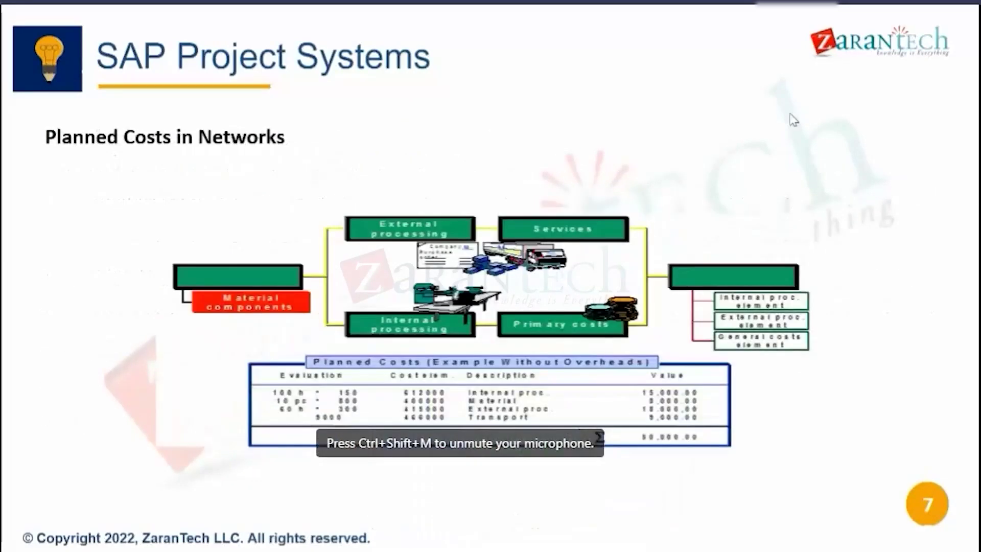
key(Escape)
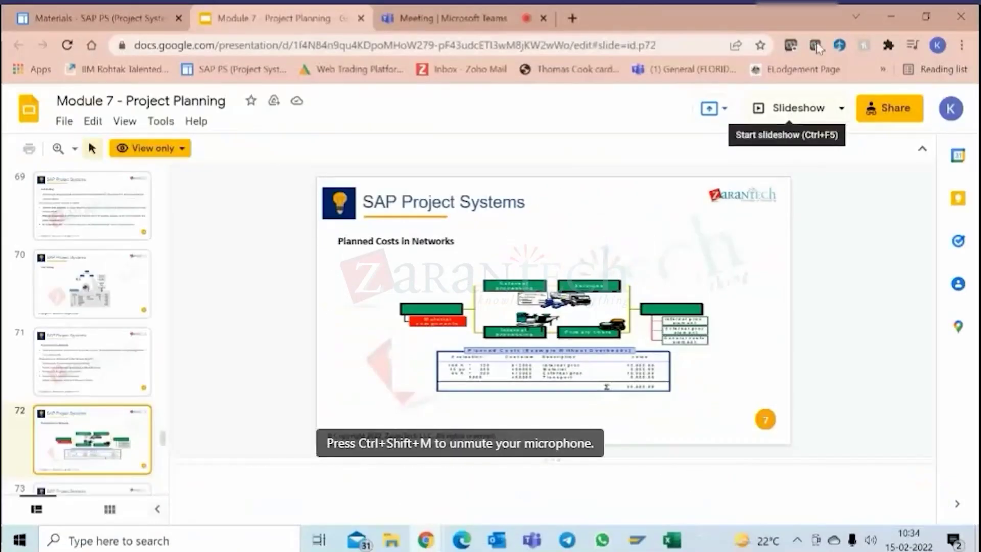
- Switch to the SAP PS Tcodes workbook in Excel and record Module 7 as completed "Yes" with 3 hours
click(671, 540)
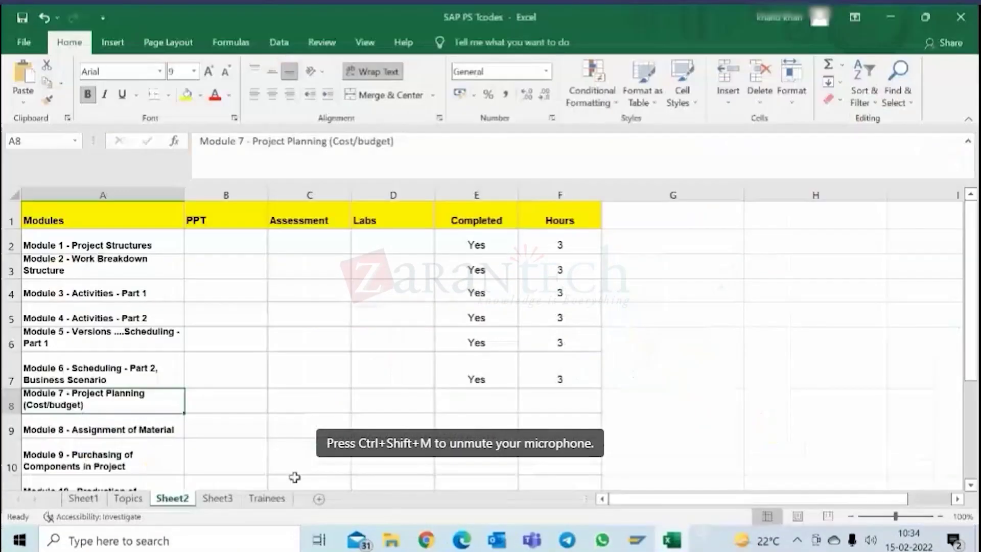
click(492, 397)
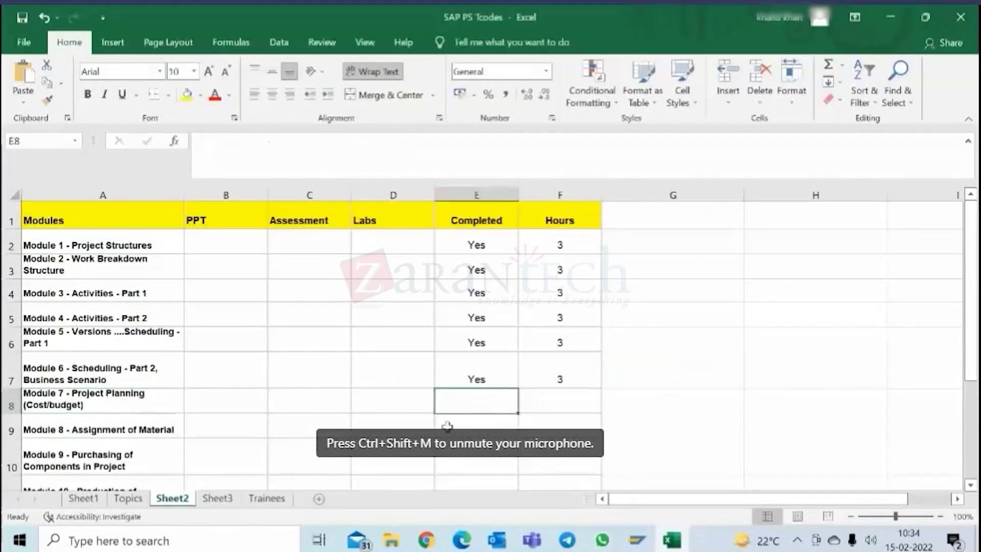
text(Yes)
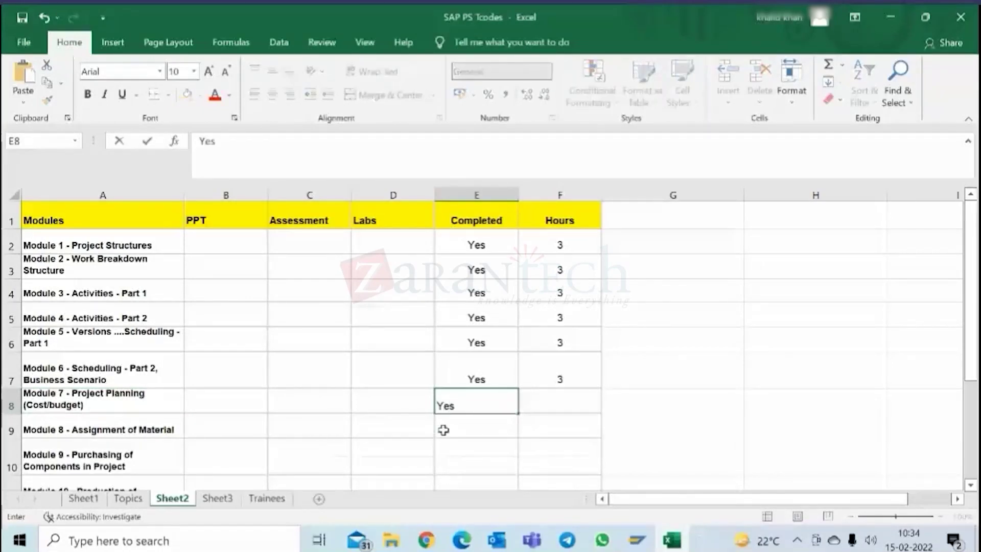
key(Tab)
text(3)
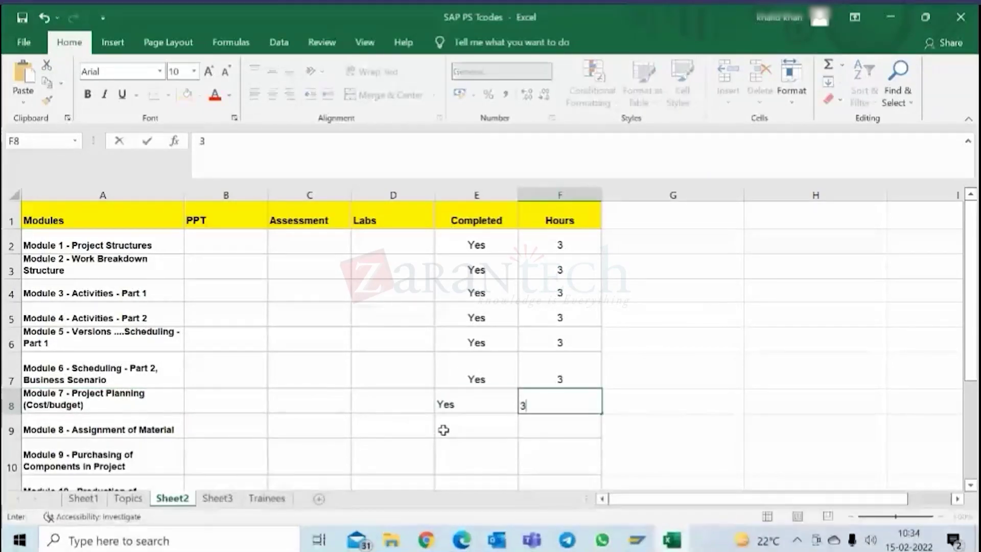
key(Return)
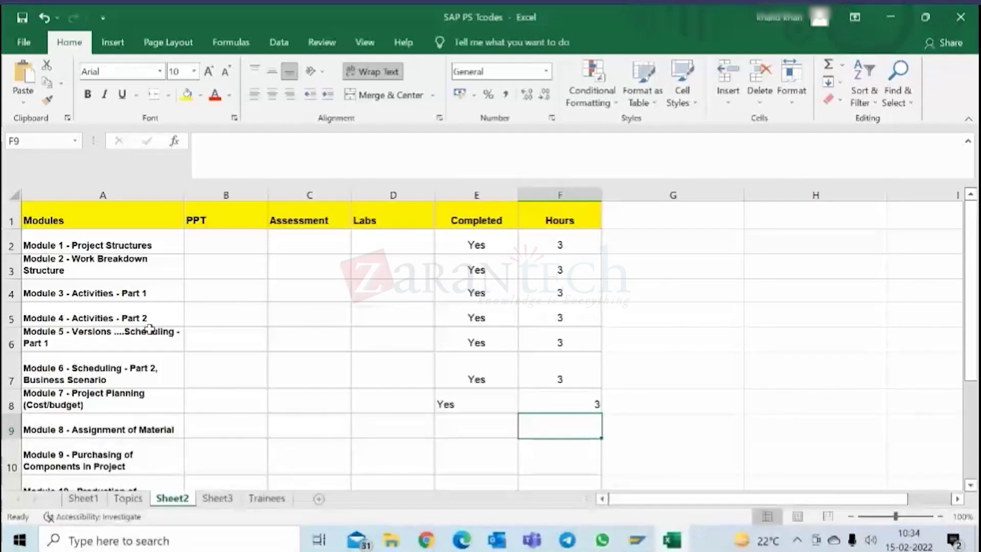
- Review the module list on Sheet2, from Module 2 - Work Breakdown Structure to Module 8 - Assignment of Material
click(116, 262)
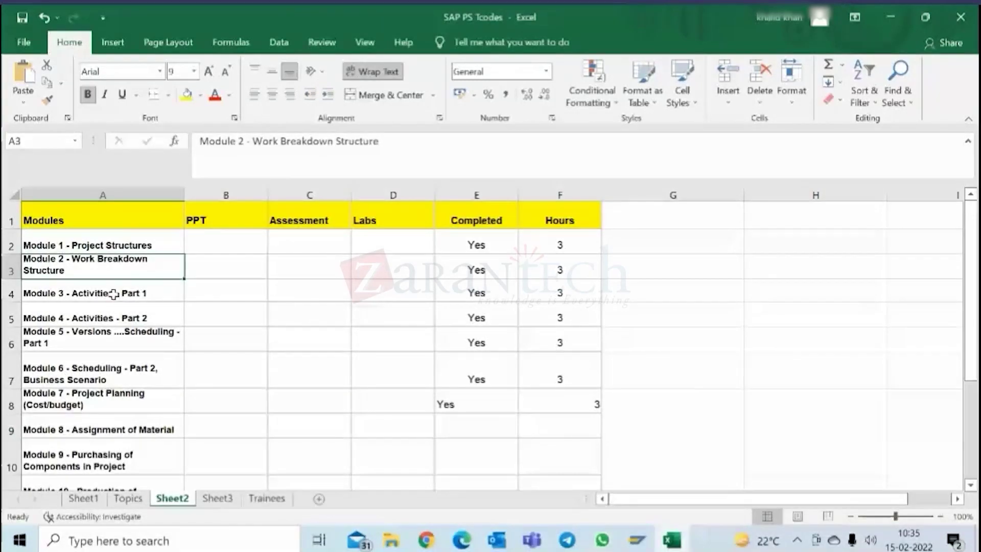
click(113, 289)
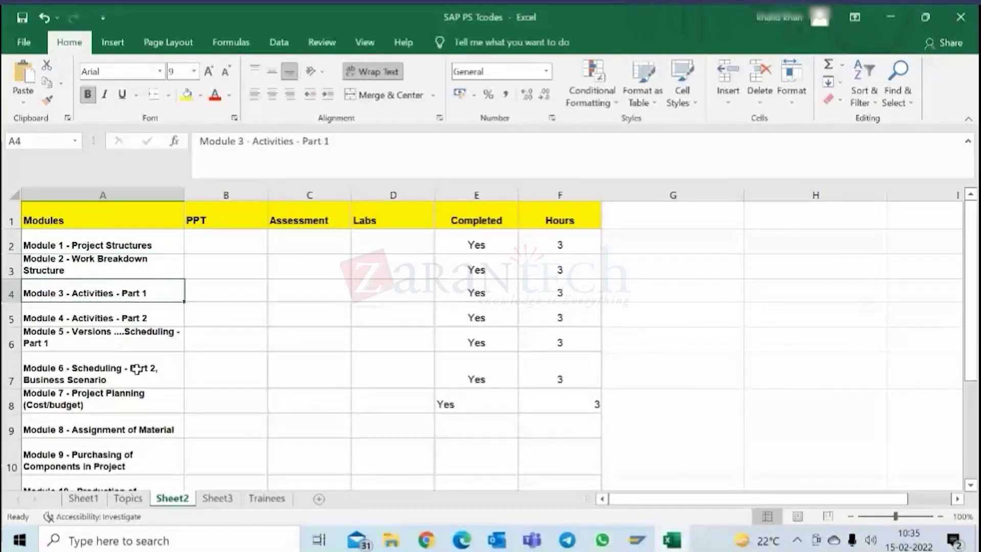
scroll(136, 369, down, 1)
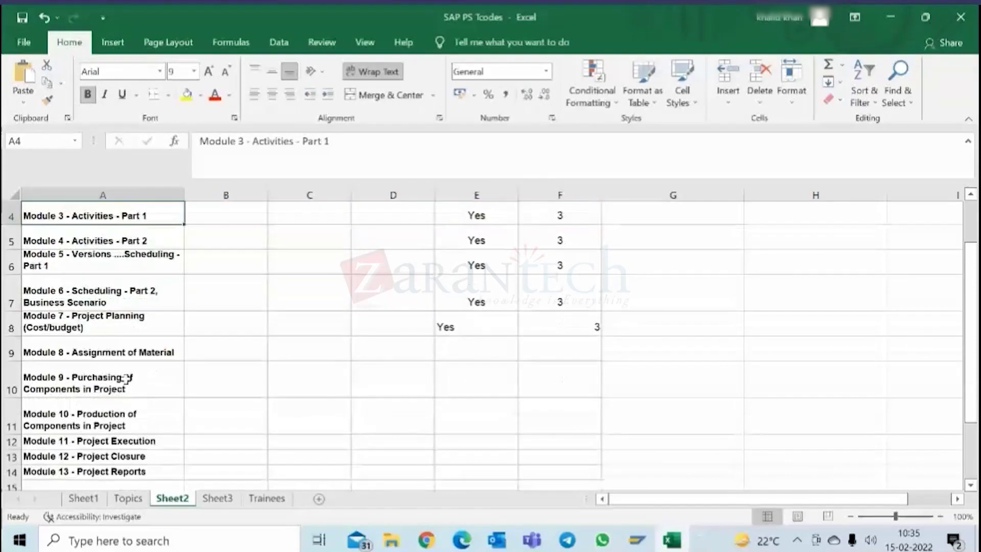
click(135, 349)
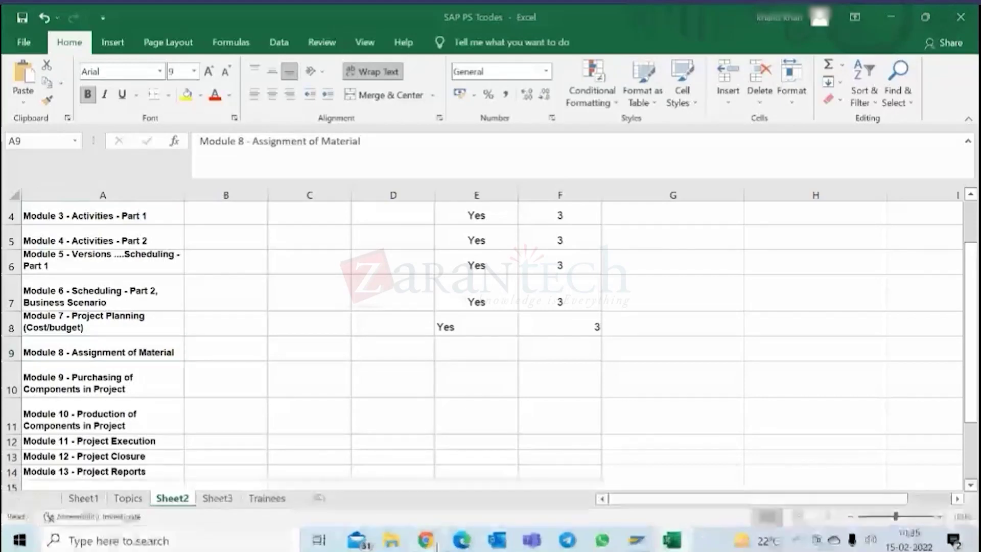
- Switch to Chrome, bring up the SAP PS course Materials page, and open the Lab Activity - 1 document
mouse_move(429, 542)
click(347, 473)
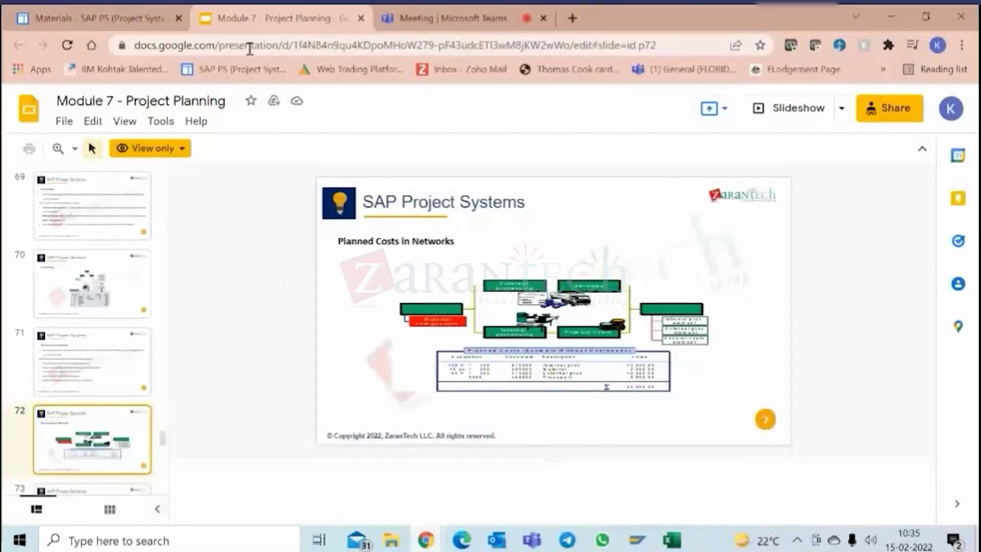
click(108, 19)
scroll(236, 202, up, 10)
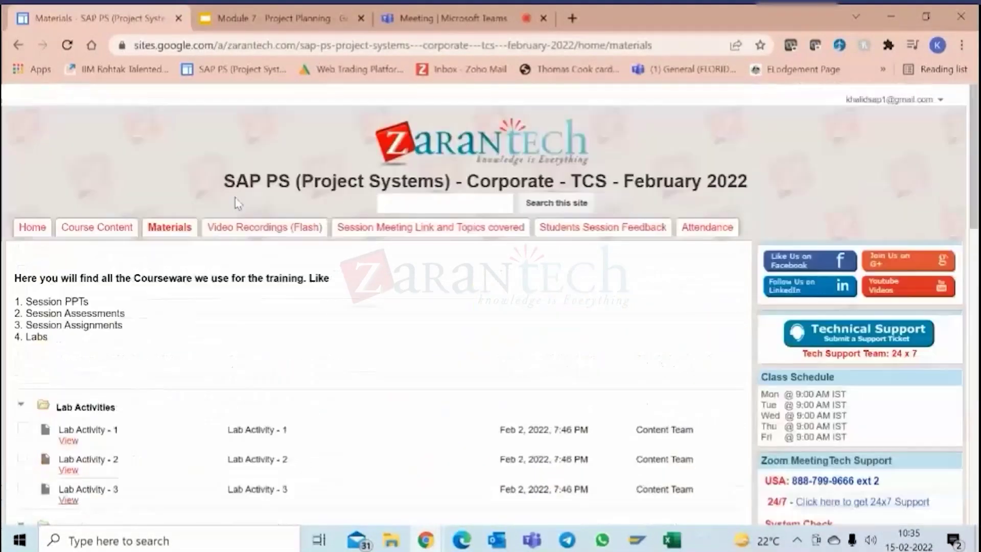
scroll(236, 202, down, 4)
scroll(237, 202, up, 1)
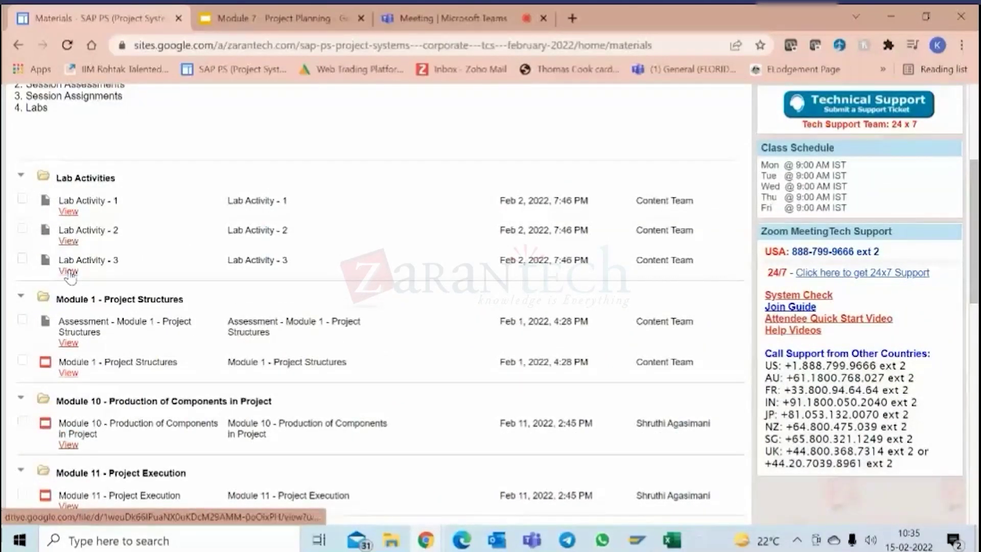
click(68, 212)
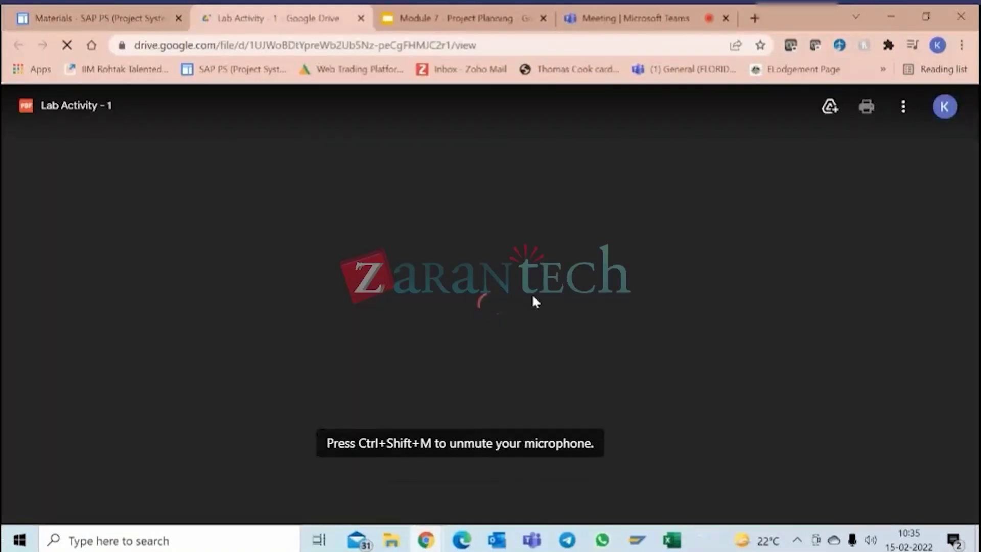
- Look through the Lab Activity - 1 exercises on standard WBS and standard network, and the exercise master data
scroll(564, 315, down, 15)
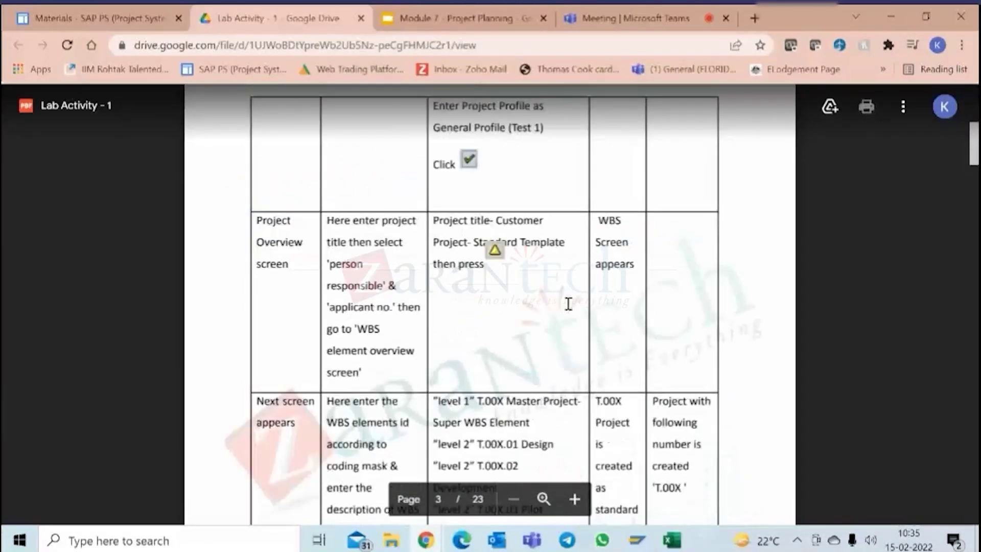
scroll(568, 304, down, 5)
scroll(593, 288, down, 9)
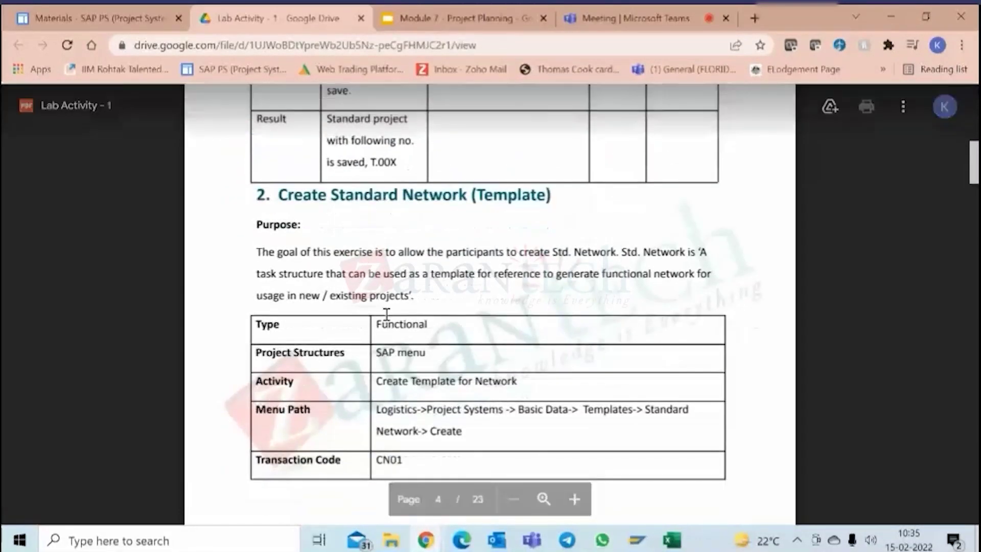
scroll(581, 301, down, 20)
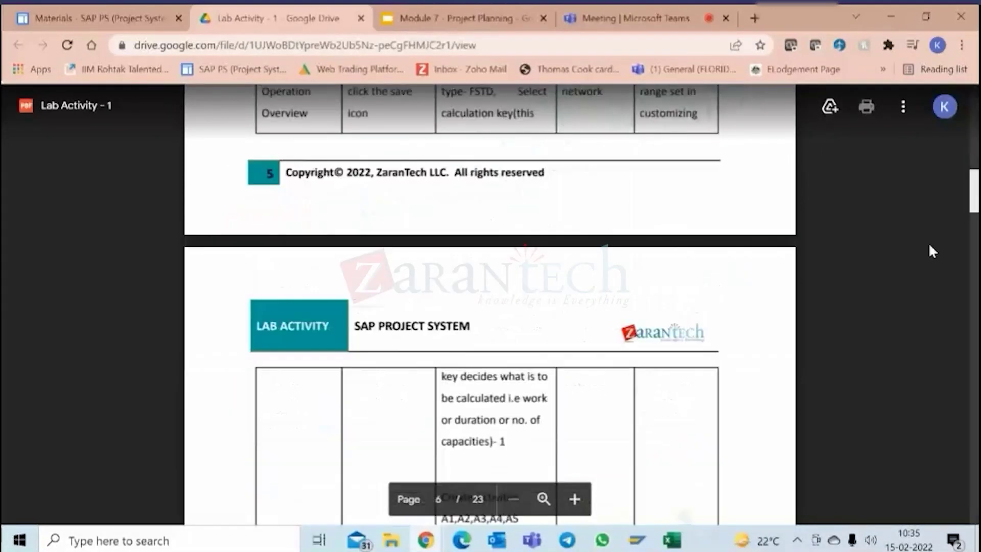
drag(973, 198, 970, 20)
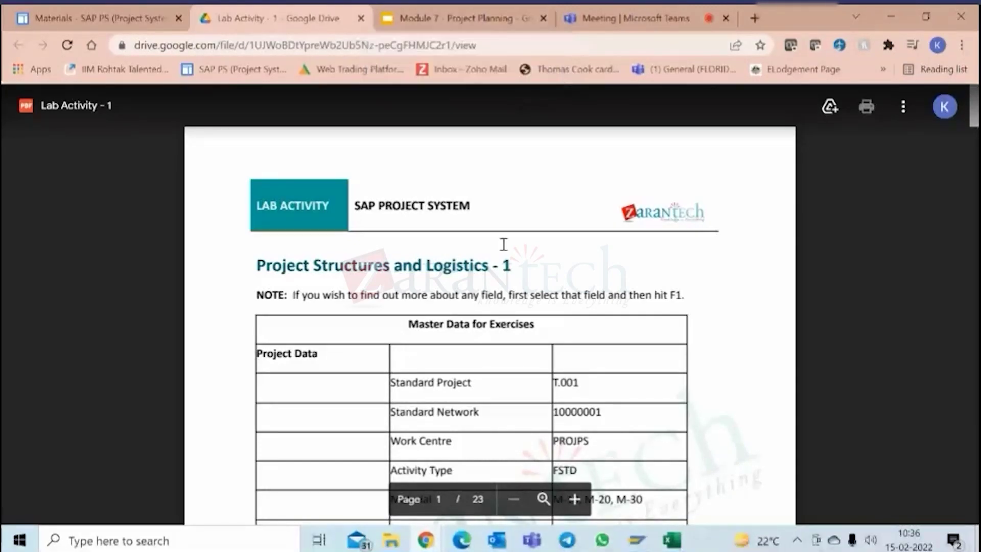
scroll(505, 253, down, 7)
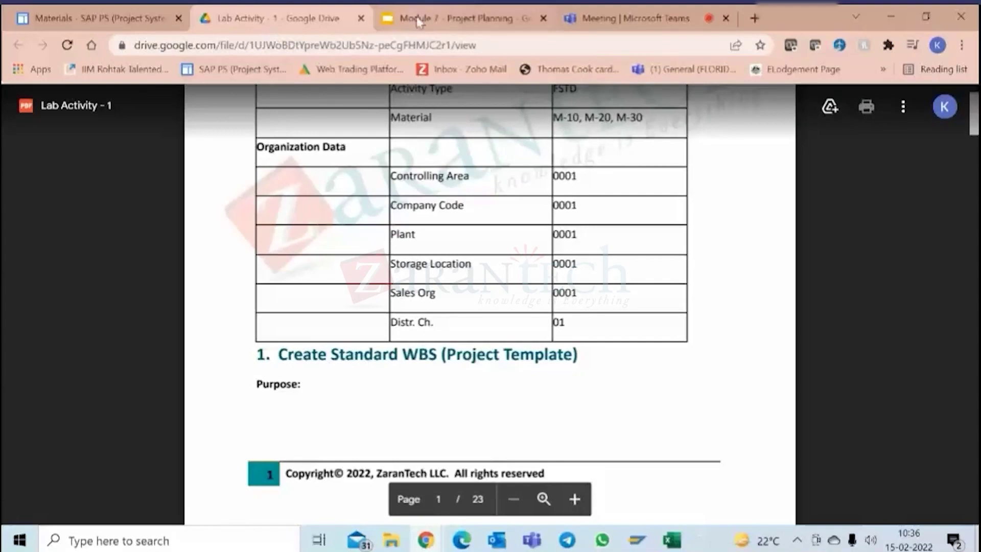
click(158, 27)
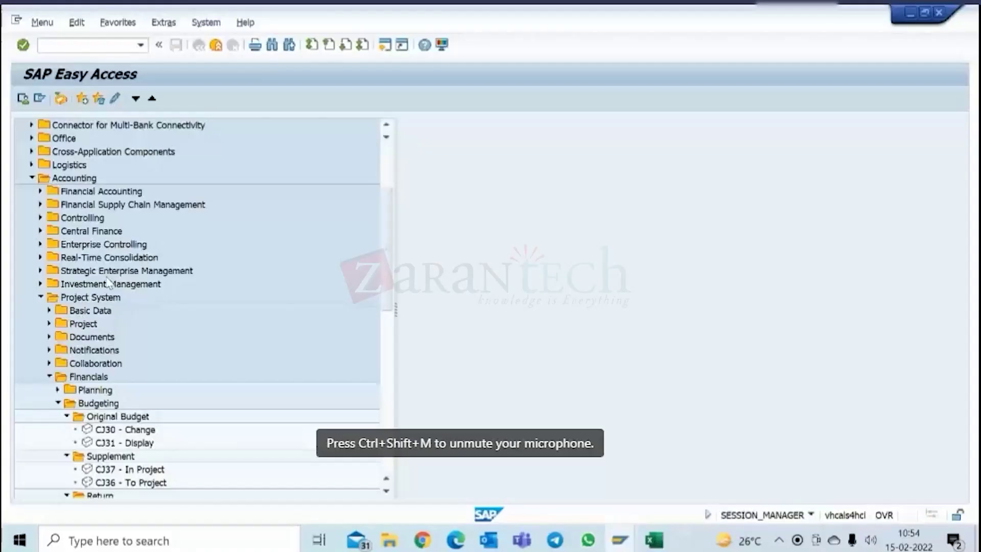
- In SAP, start transaction CJ20N, open CAPEX Project C-1000 to view its structure, and return to the Project Builder worklist
text(cj20n)
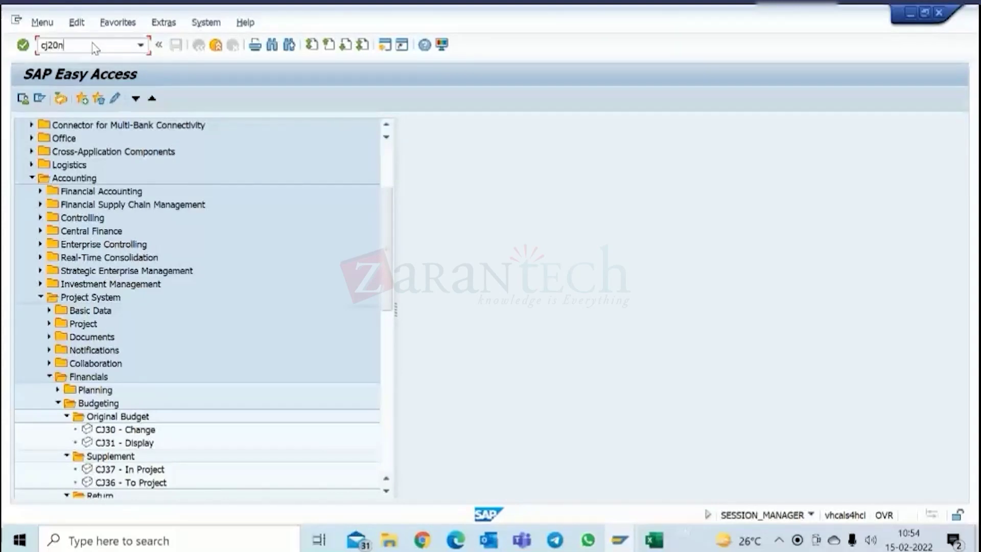
key(Return)
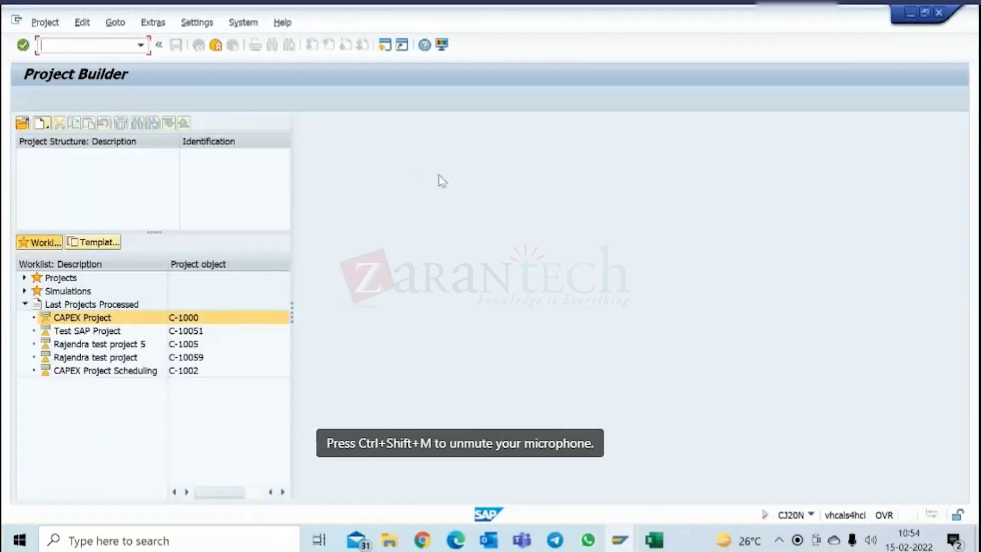
double_click(121, 321)
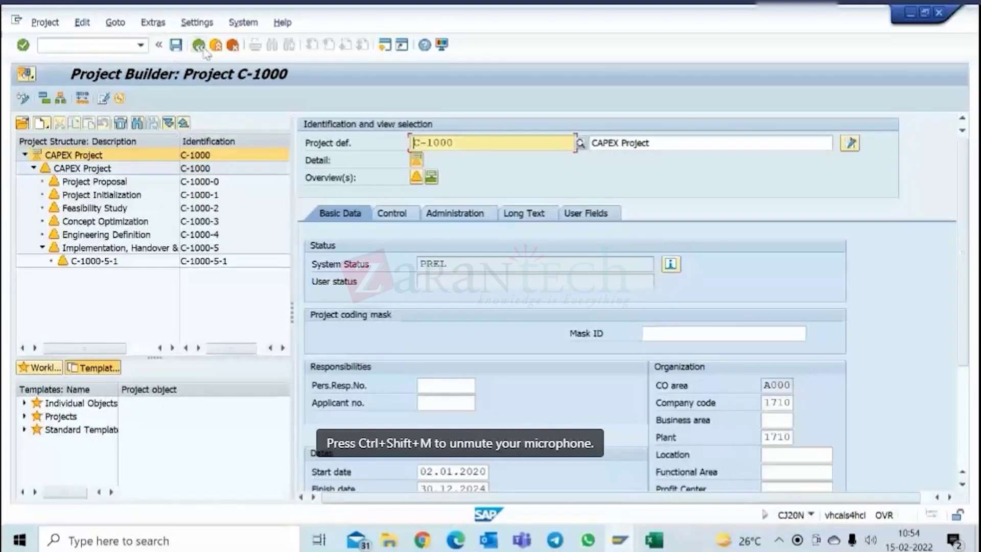
click(199, 46)
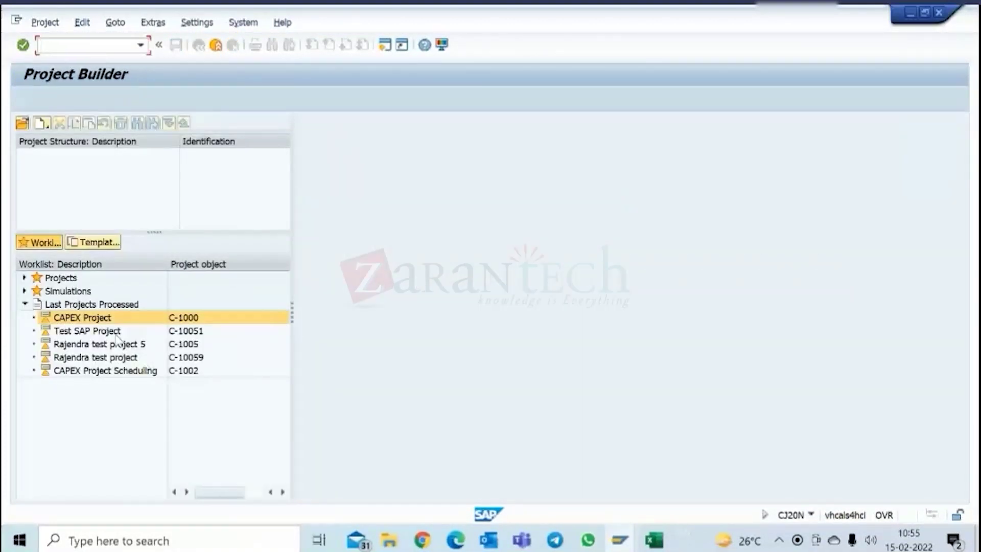
- Open Test SAP Project C-10051 from the last processed projects and display its High level project plan activity
click(117, 333)
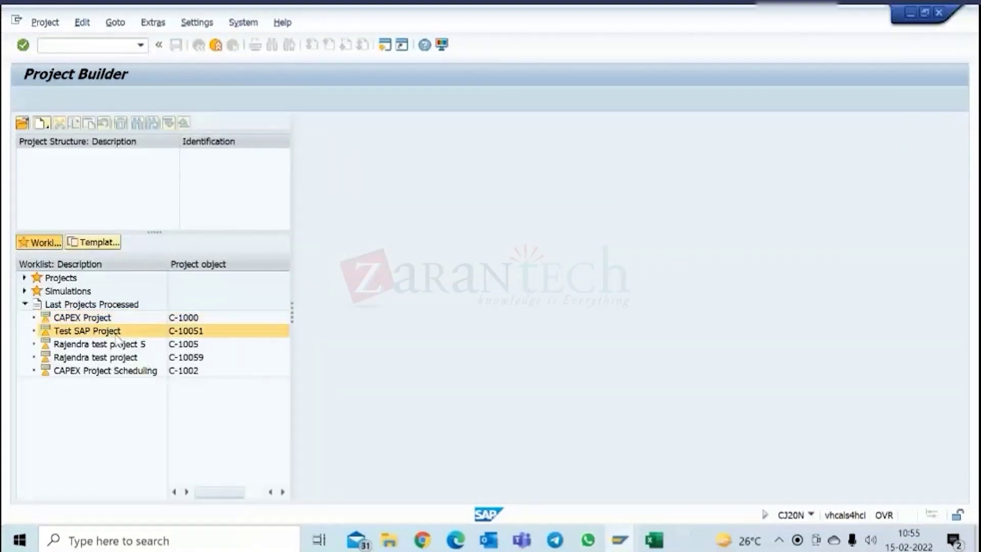
double_click(123, 331)
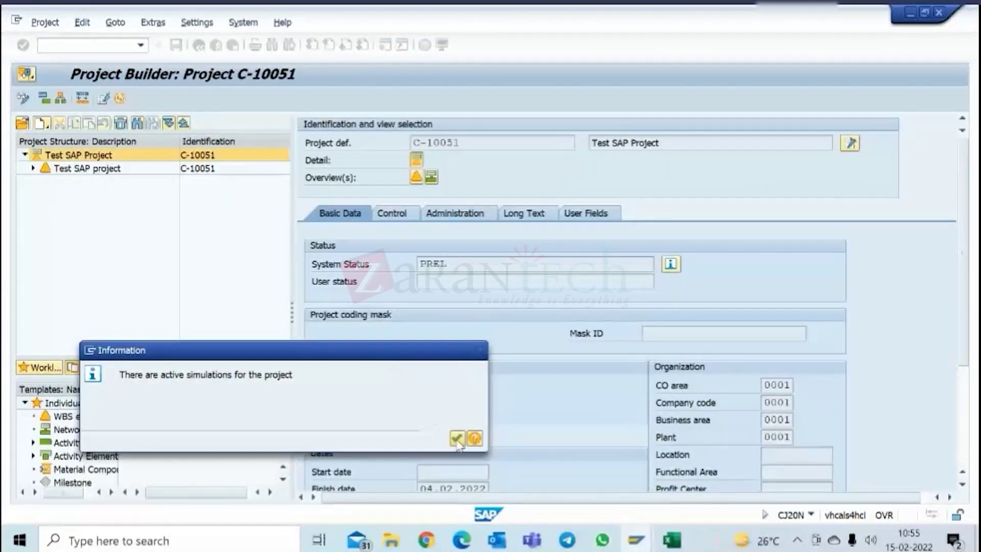
click(456, 439)
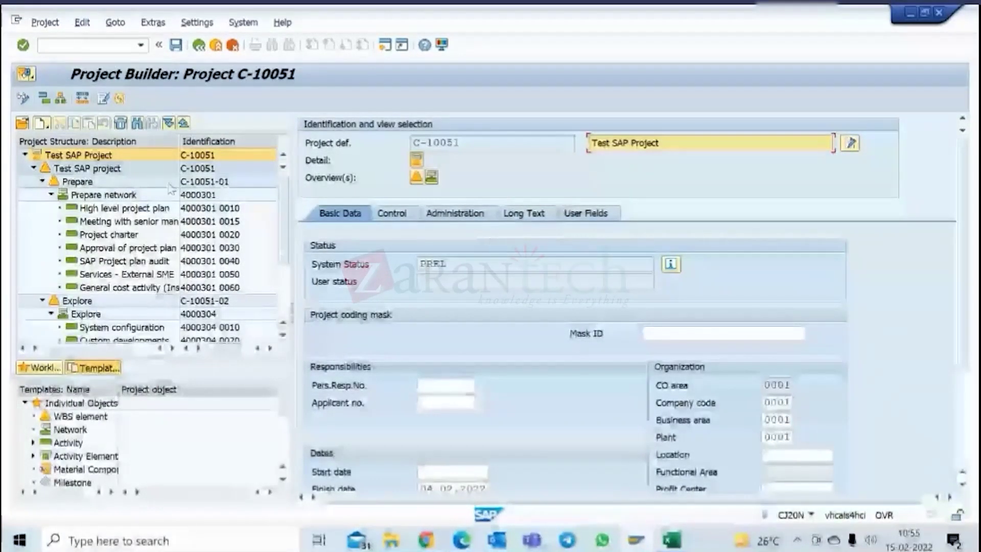
click(102, 169)
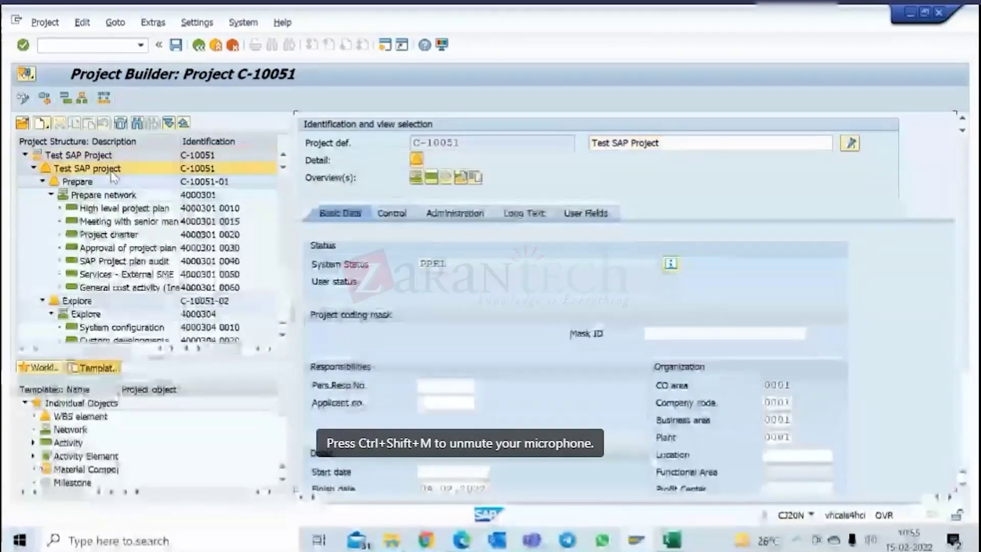
click(145, 155)
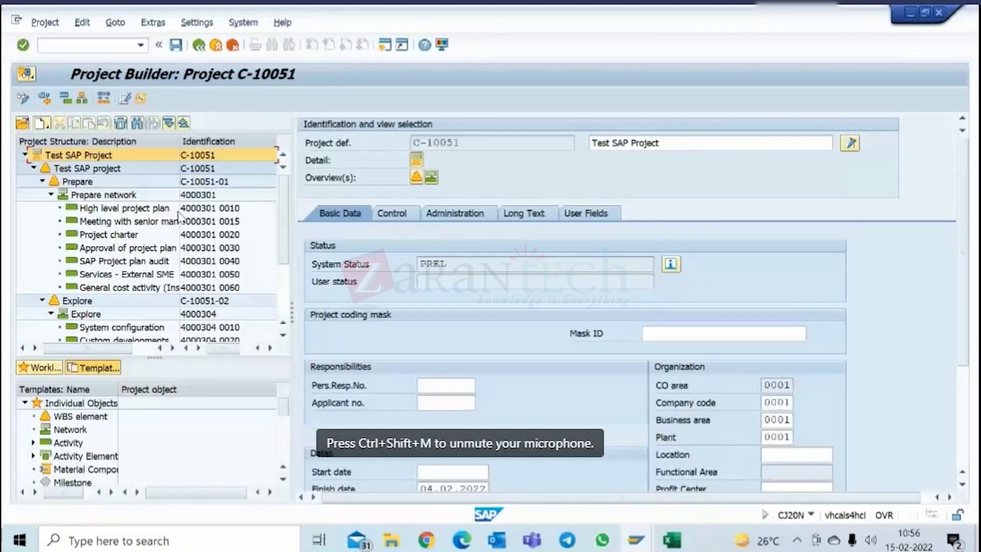
click(178, 211)
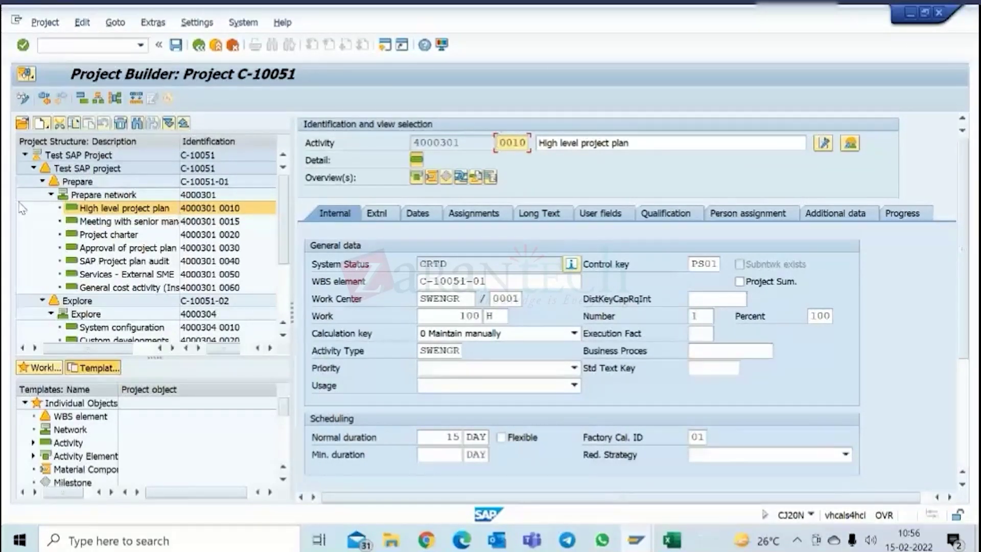
- Collapse the whole structure of project C-10051, then expand it only down to the phase-level WBS elements
click(42, 181)
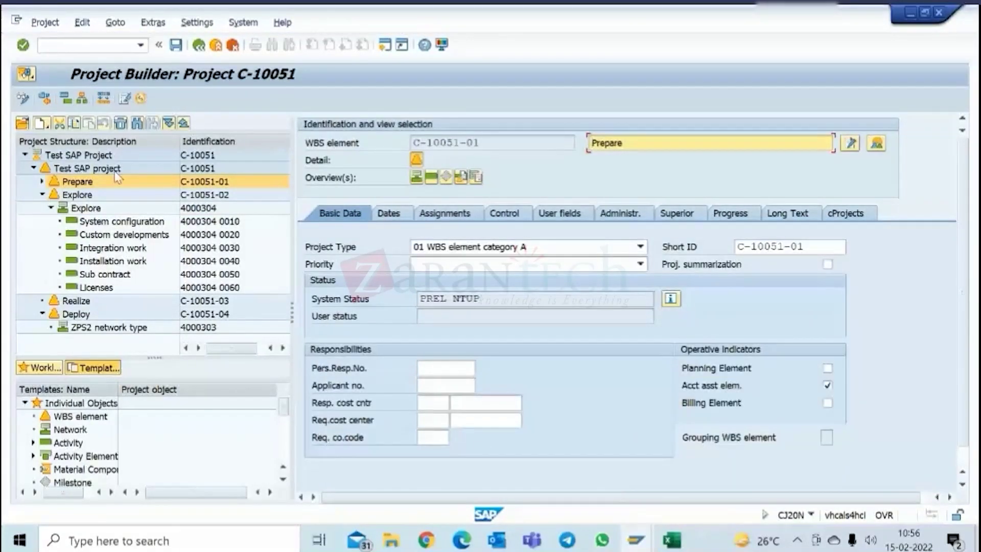
click(110, 156)
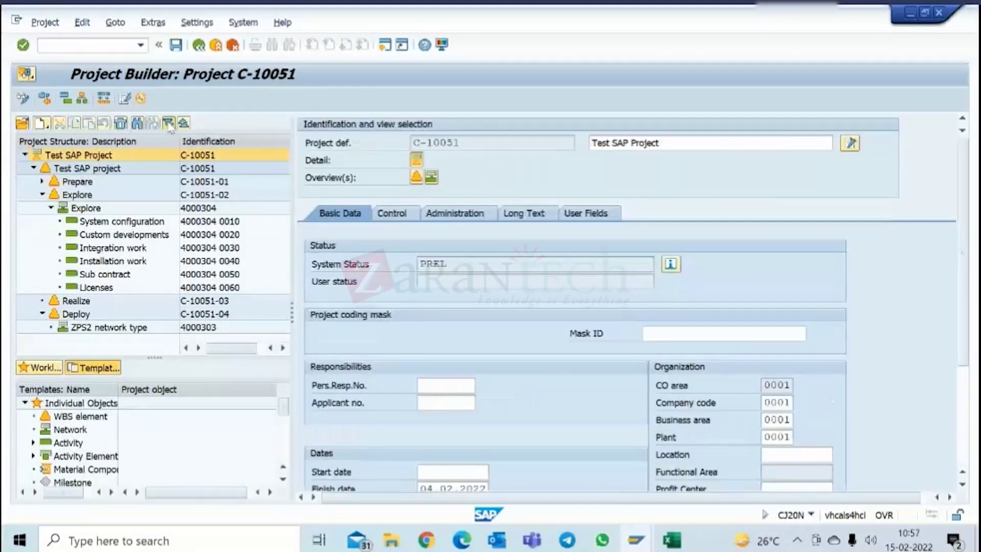
click(168, 122)
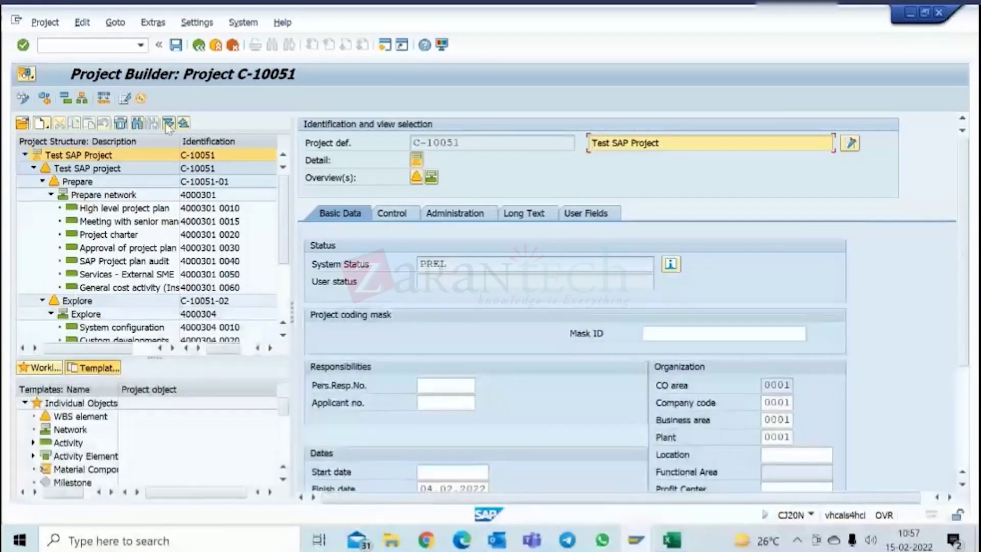
click(183, 123)
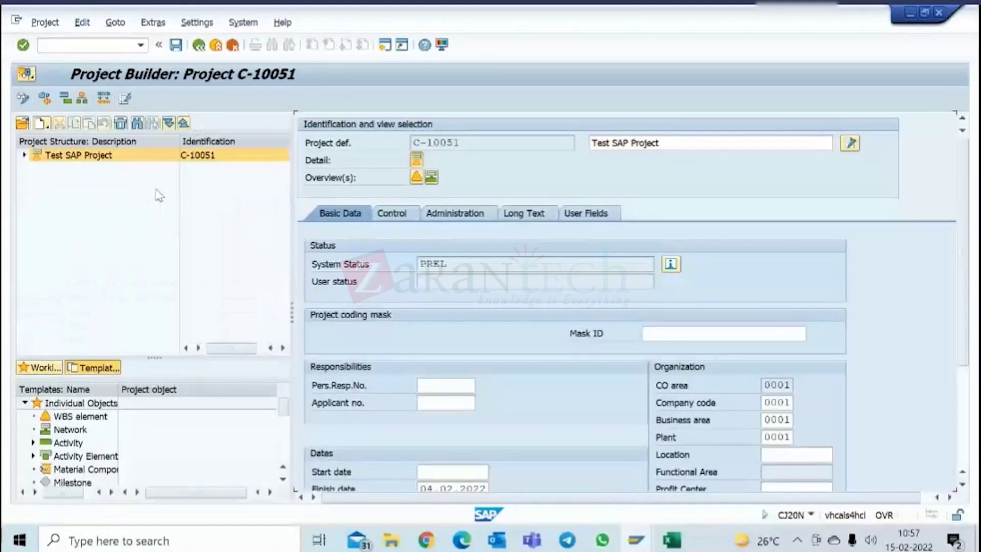
click(24, 155)
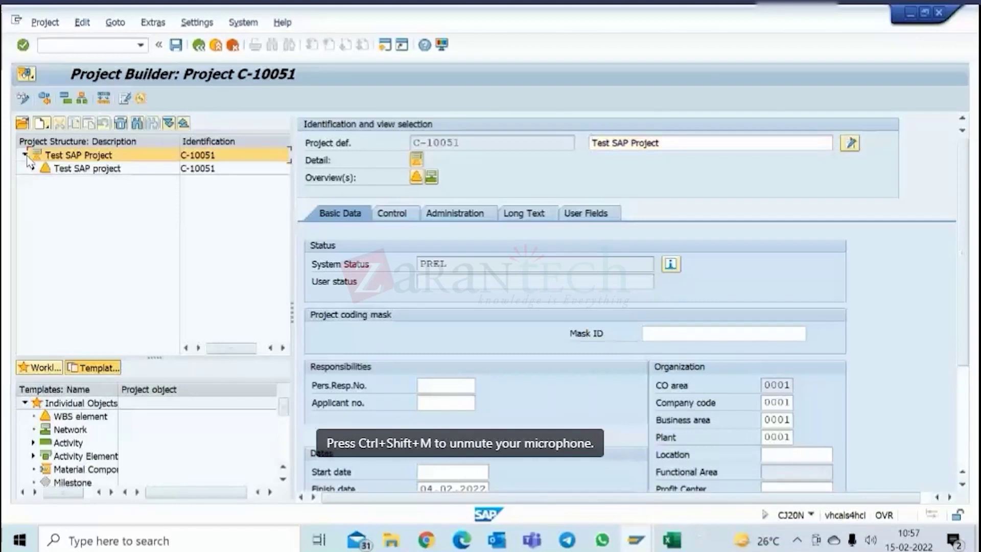
click(33, 168)
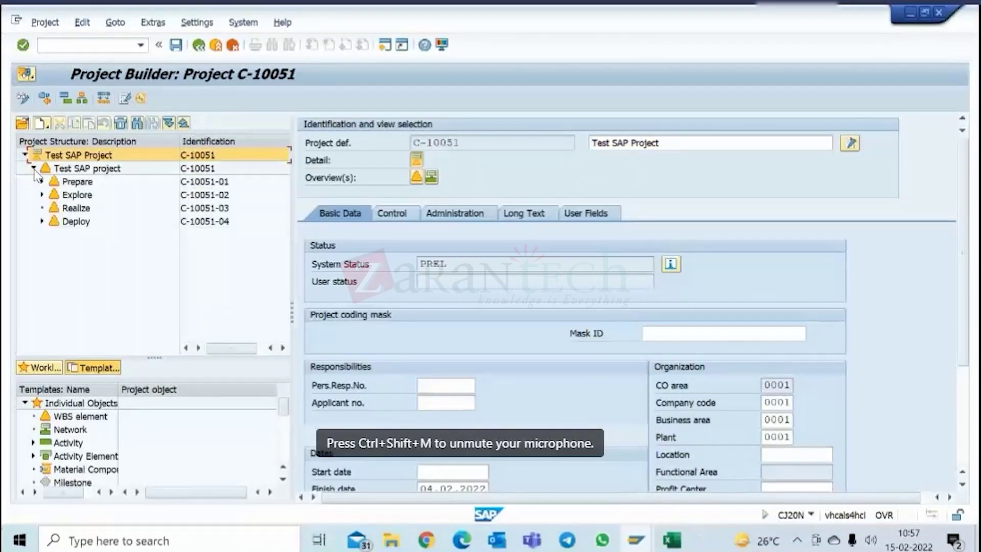
- View the basic data of the Prepare, Realize and Deploy WBS elements in turn
click(98, 183)
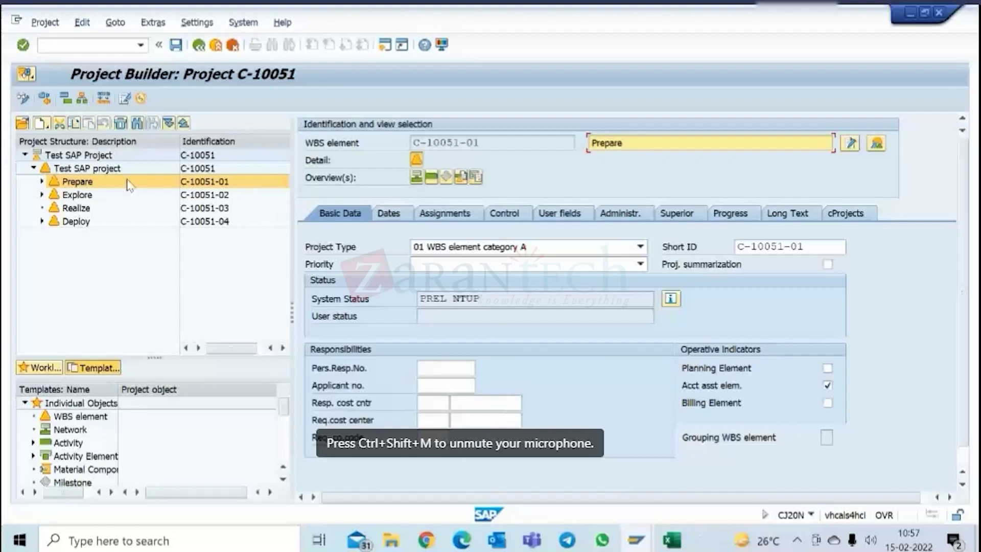
click(79, 207)
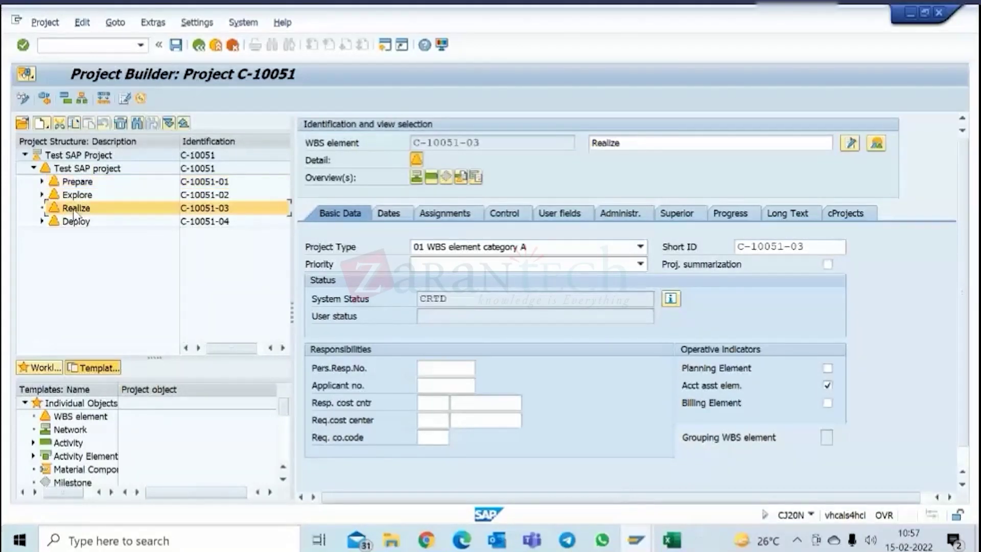
click(76, 222)
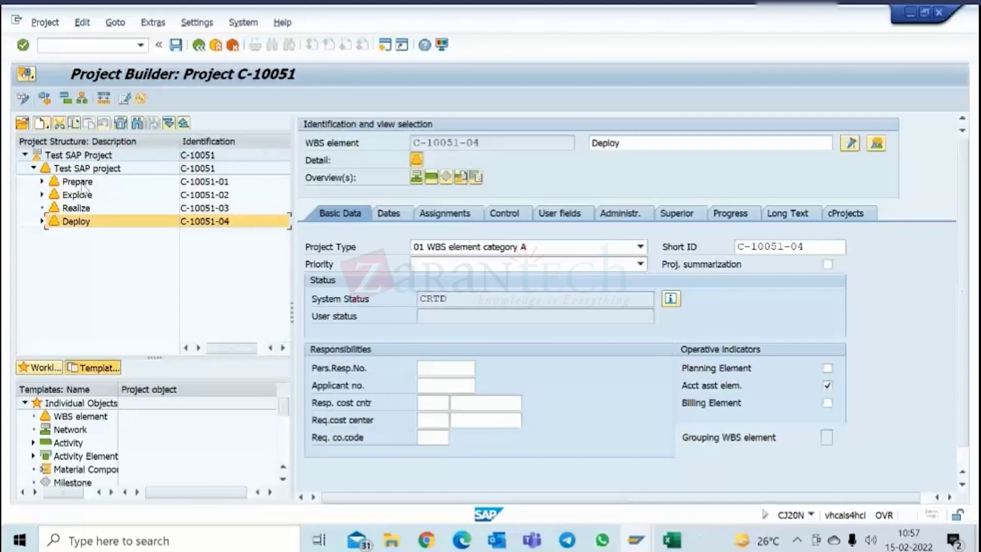
- Open the milestone overview for the Prepare WBS element C-10051-01
click(79, 182)
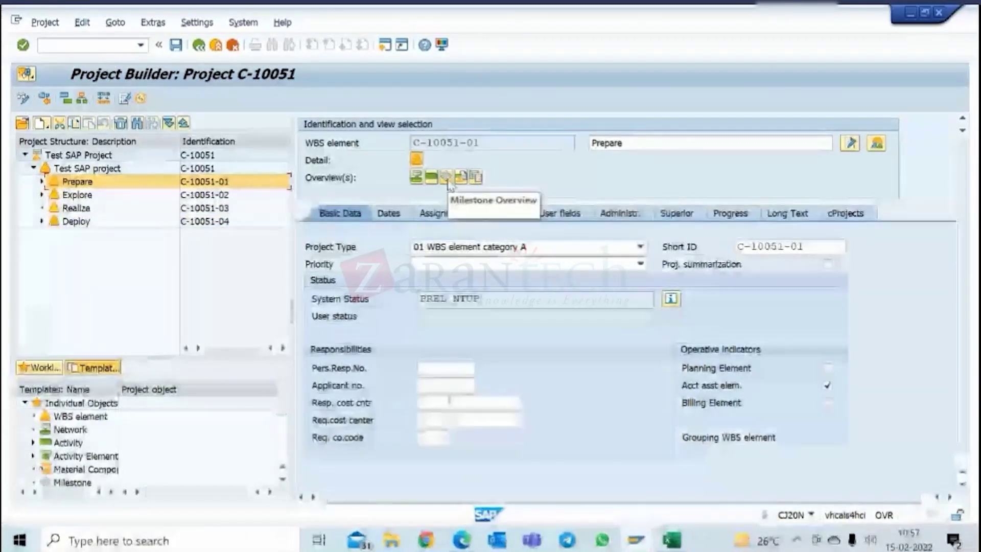
click(448, 183)
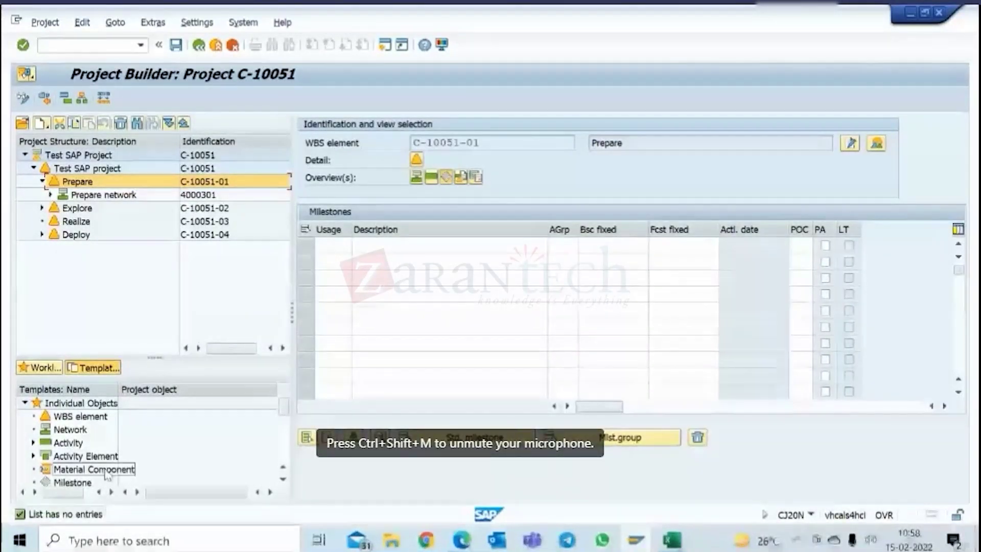
scroll(100, 439, down, 1)
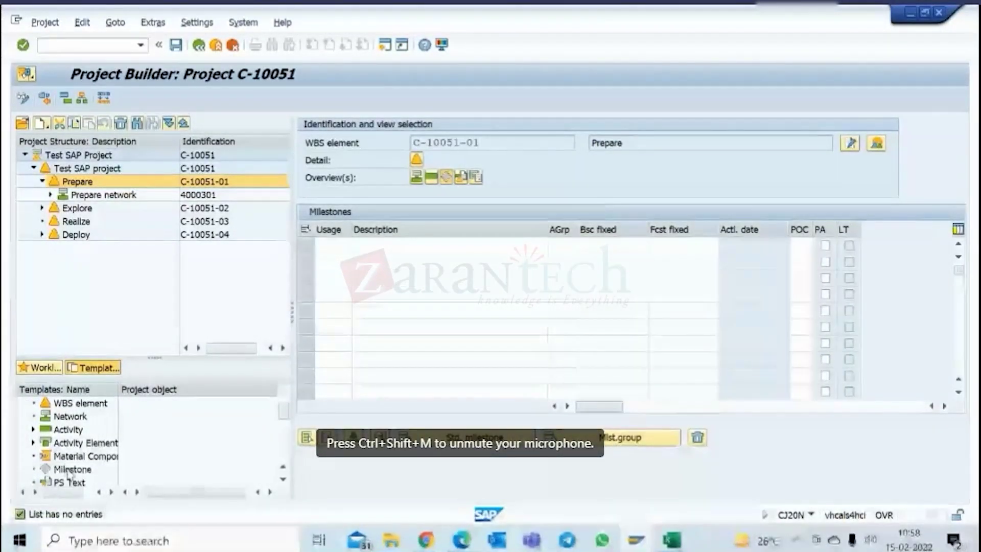
click(74, 183)
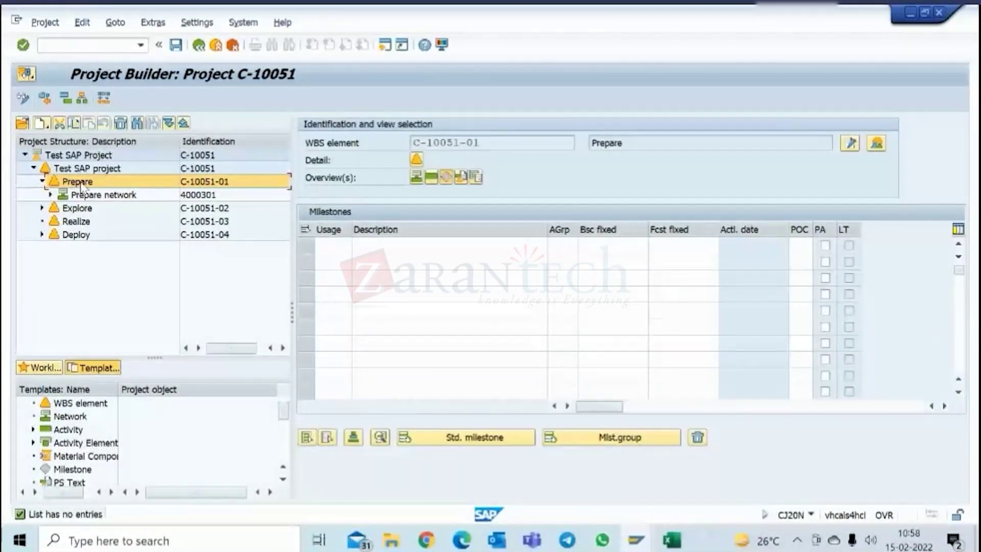
- Add a milestone to the Prepare WBS element with usage 00005 Finish execution and the description "Prepare phase Completion"
click(335, 246)
click(357, 247)
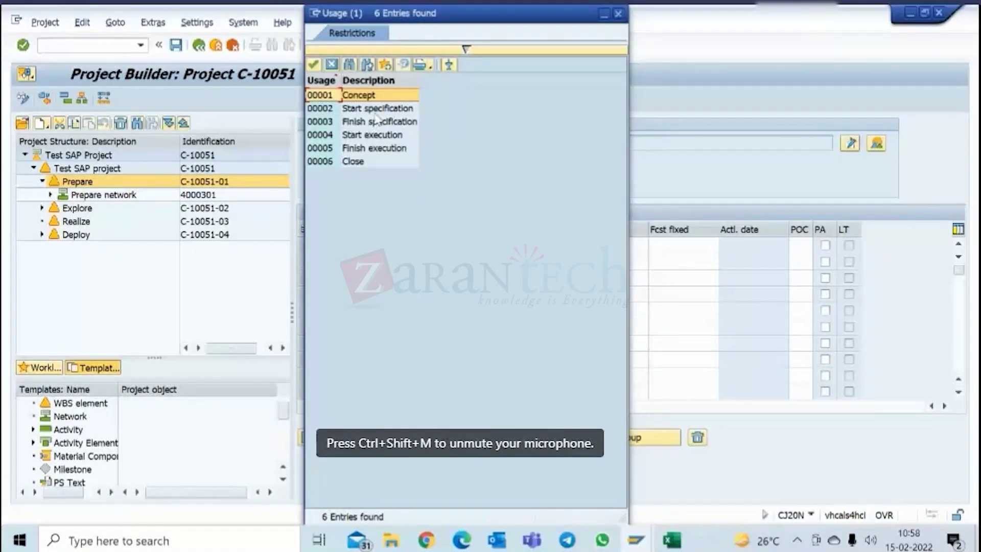
click(326, 151)
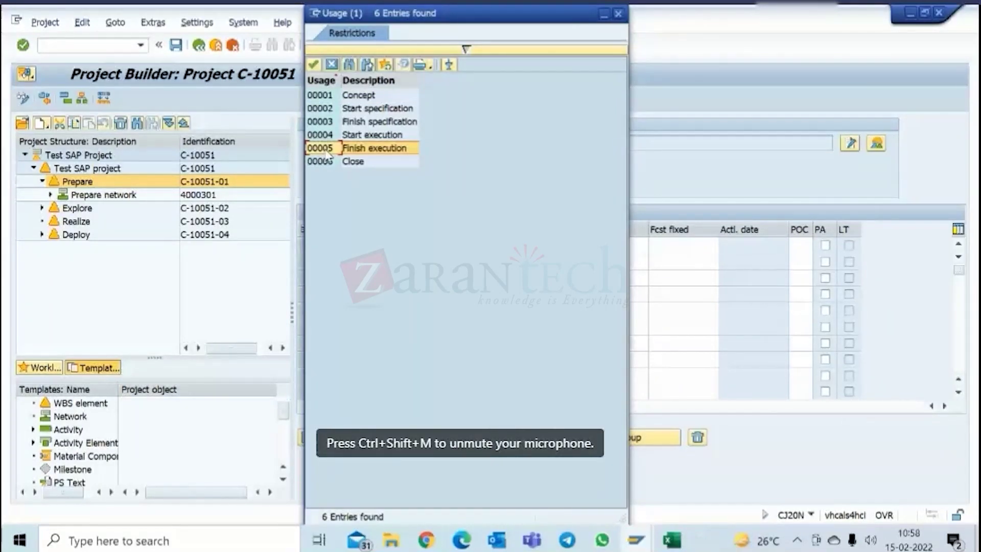
double_click(326, 154)
click(401, 247)
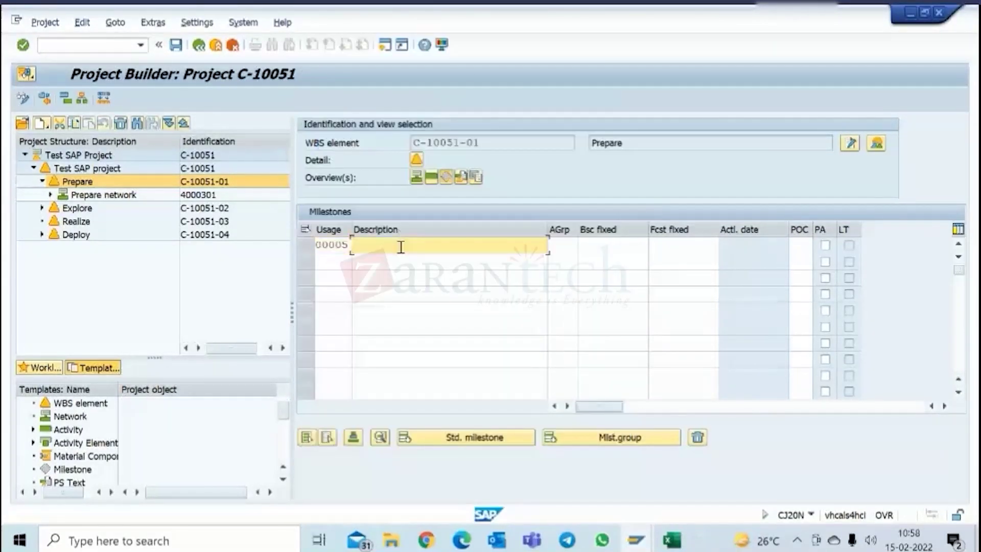
text(Prepare phase Completio)
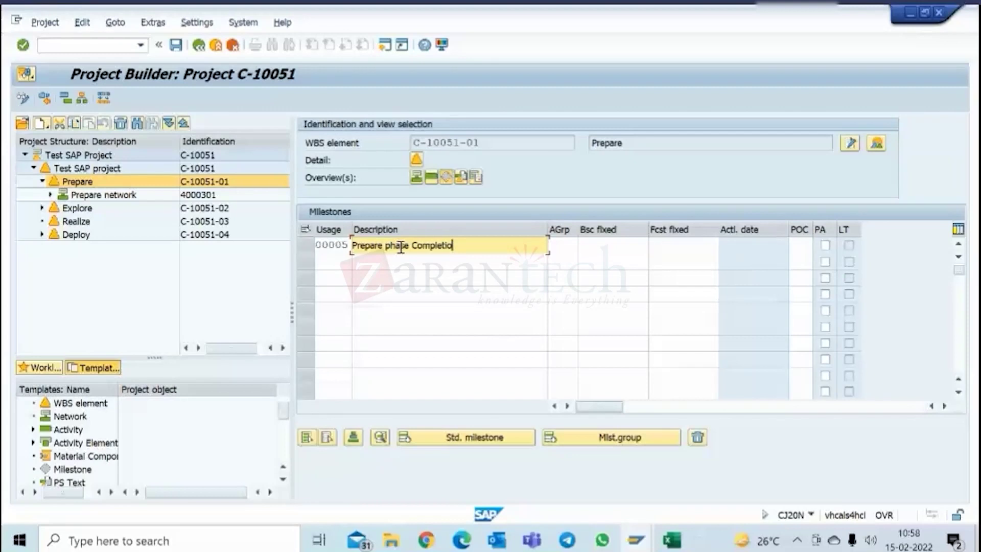
text(n)
key(Return)
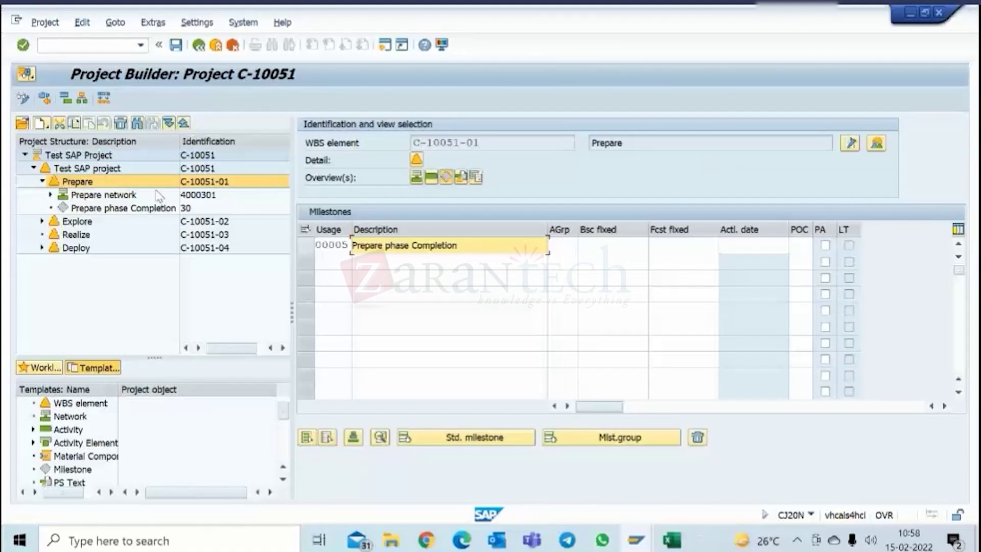
- Open the Prepare phase Completion milestone's details and set its percentage of completion to 20
click(98, 211)
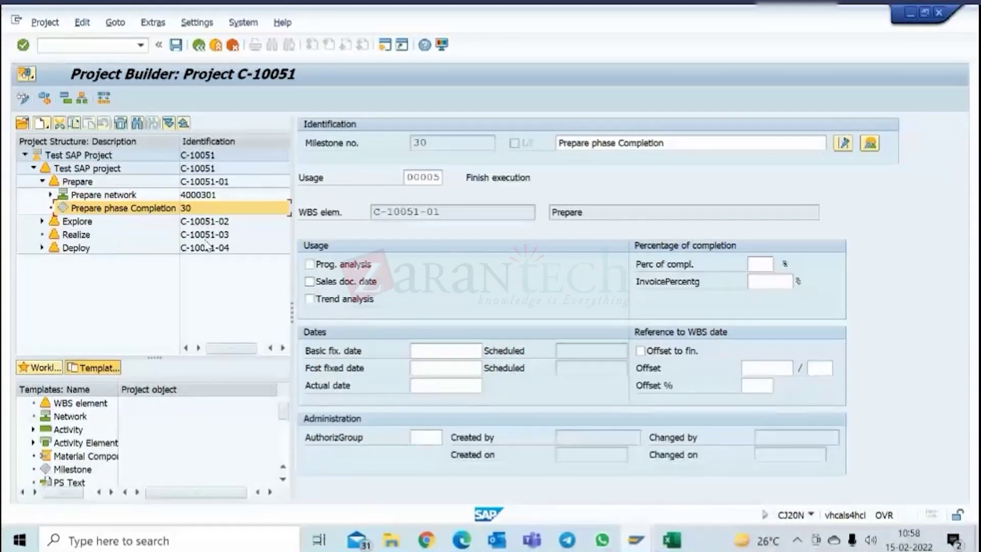
click(767, 263)
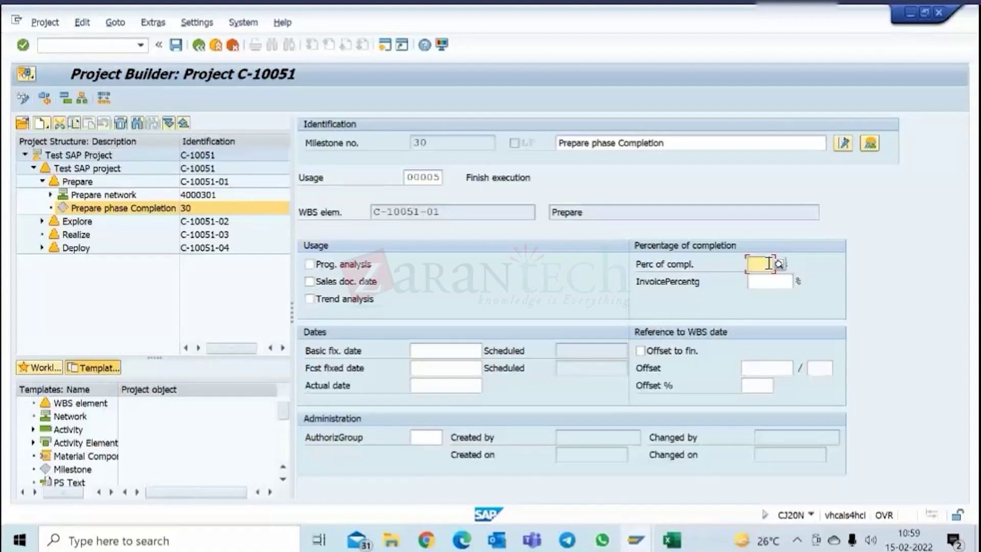
text(20)
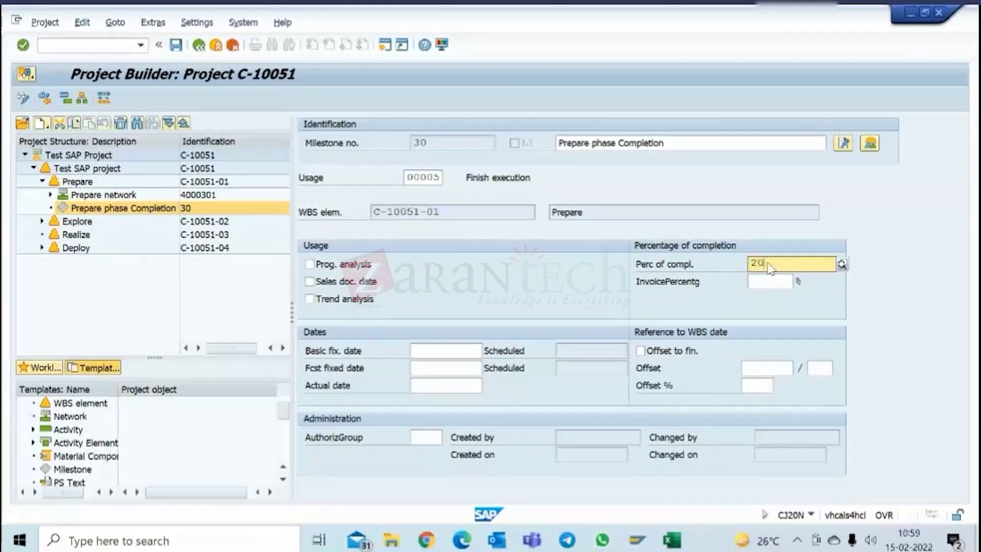
key(Return)
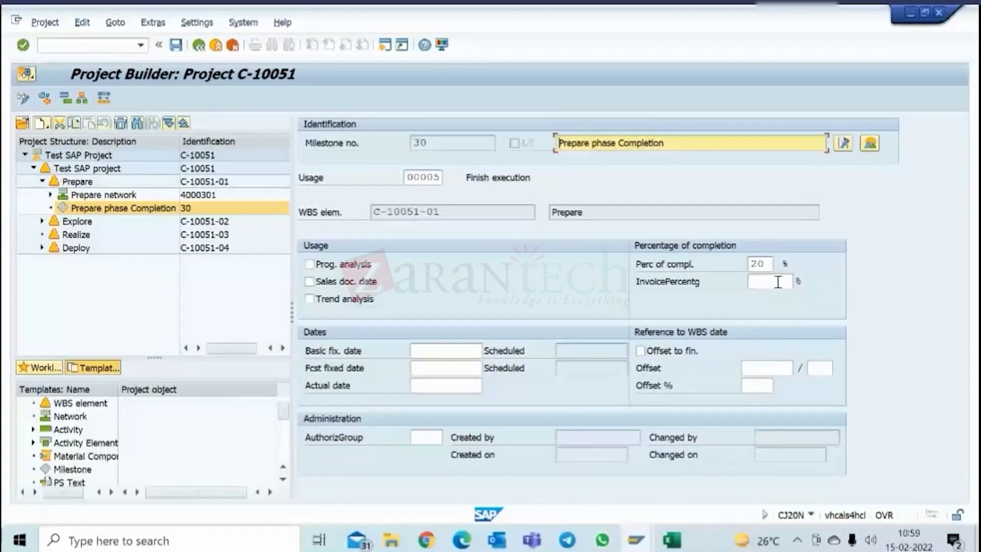
click(766, 264)
drag(766, 265, 738, 264)
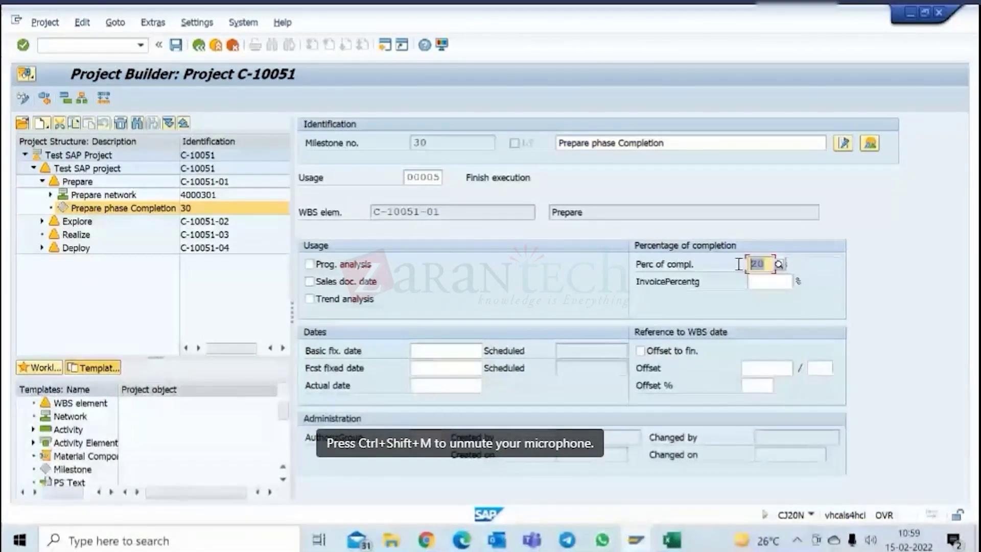
- Enable the sales document date usage for the Prepare phase Completion milestone and set its invoice percentage to 15
click(768, 282)
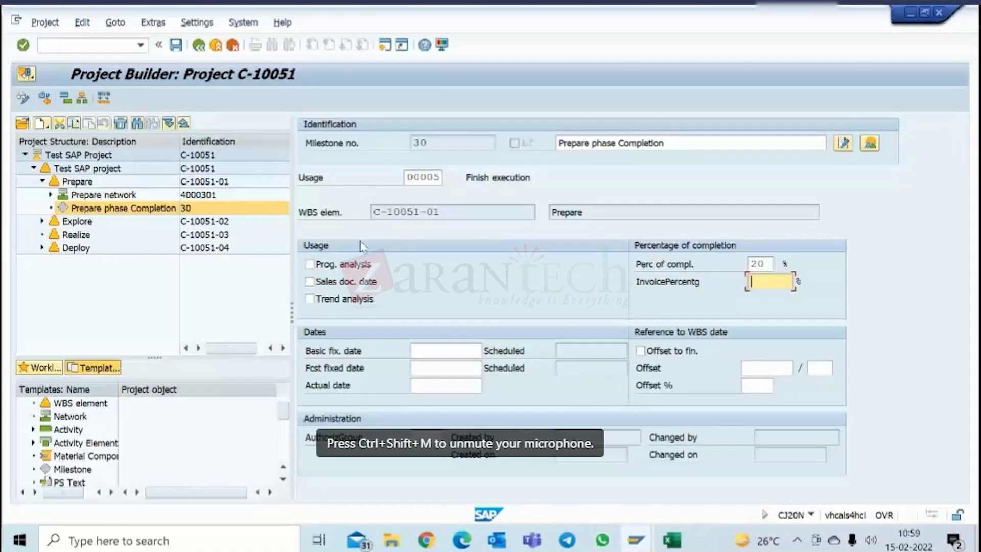
click(309, 282)
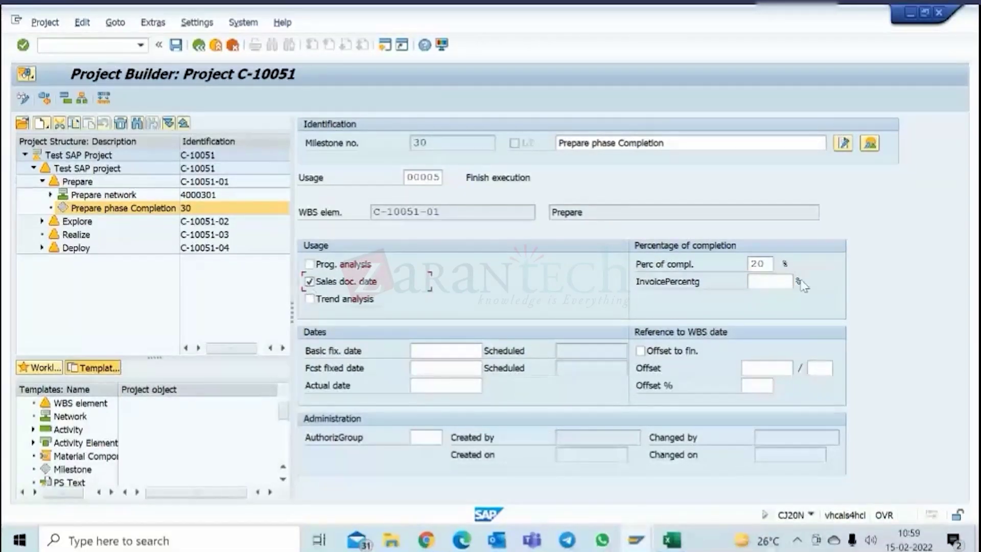
click(753, 281)
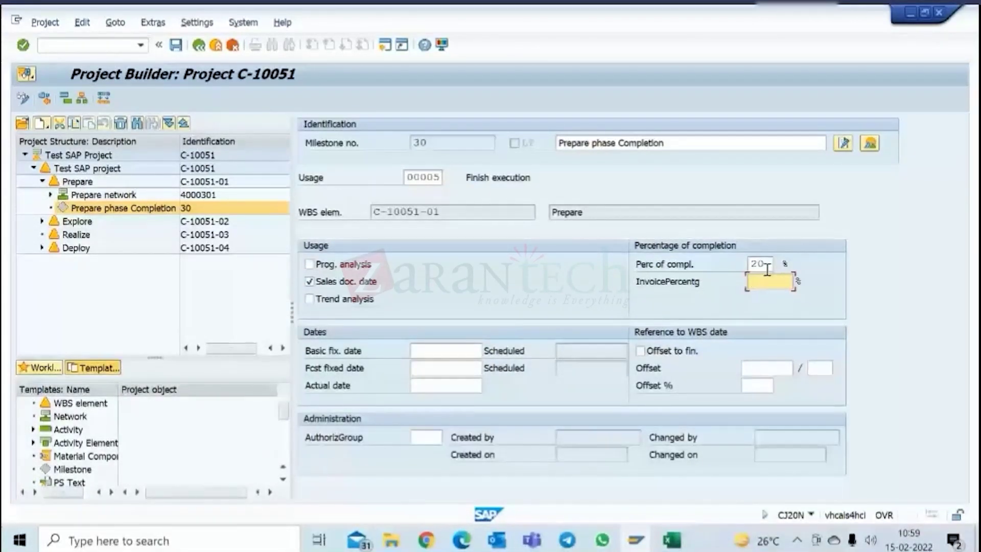
click(765, 265)
double_click(765, 265)
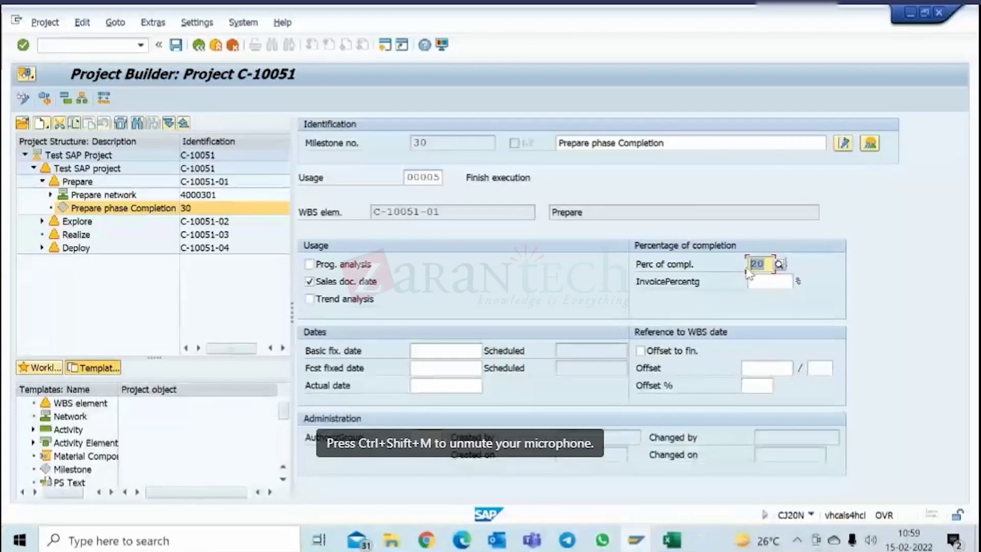
click(762, 279)
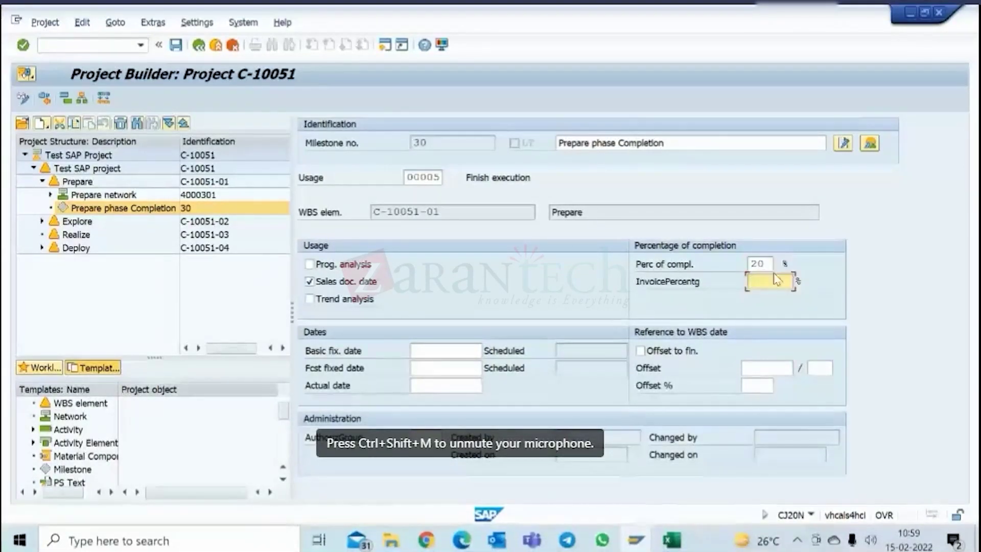
text(1)
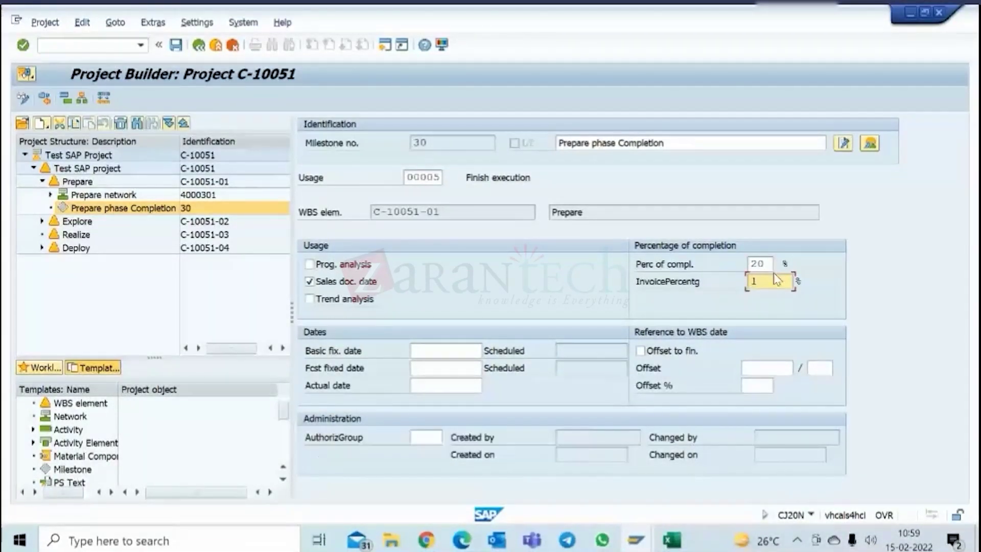
text(5)
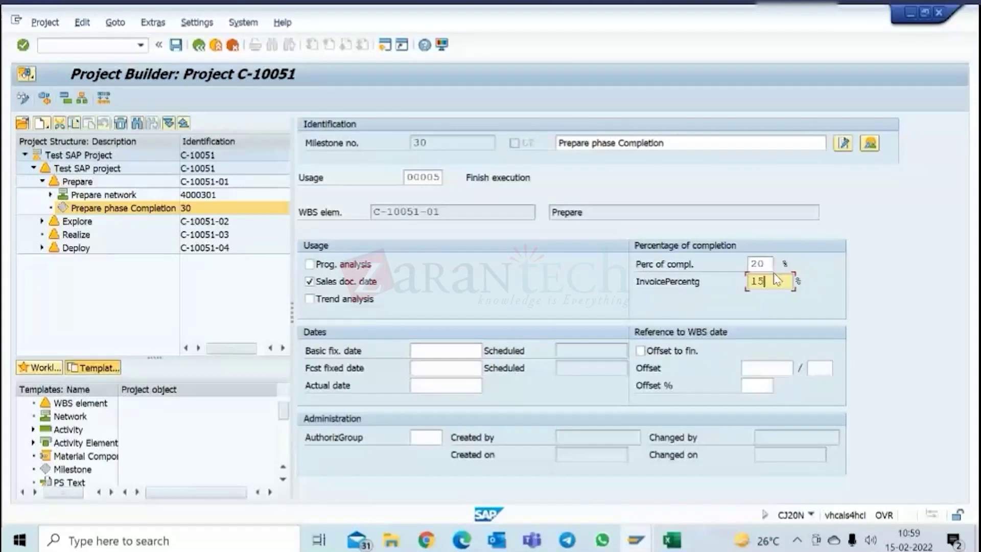
key(BackSpace)
key(BackSpace)
text(20)
key(BackSpace)
key(BackSpace)
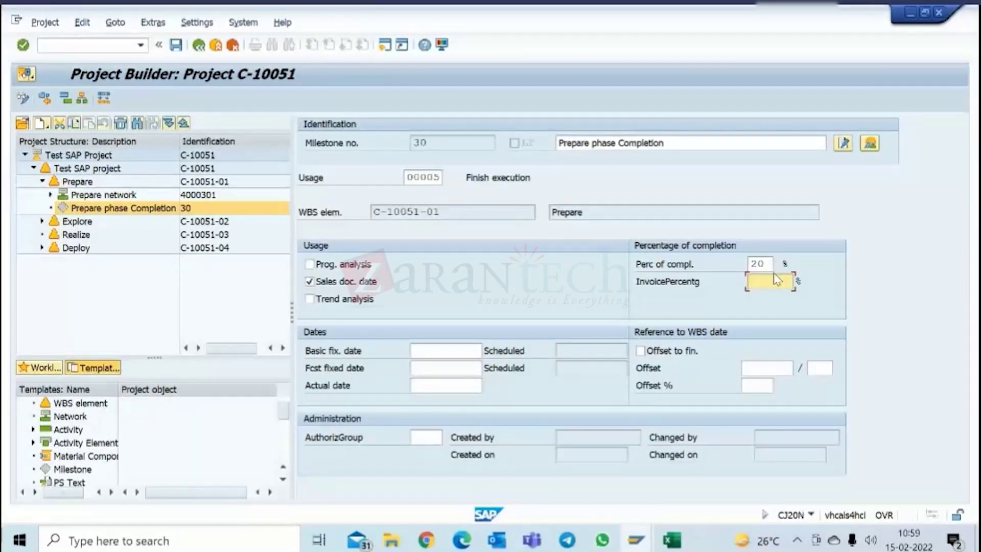
text(15)
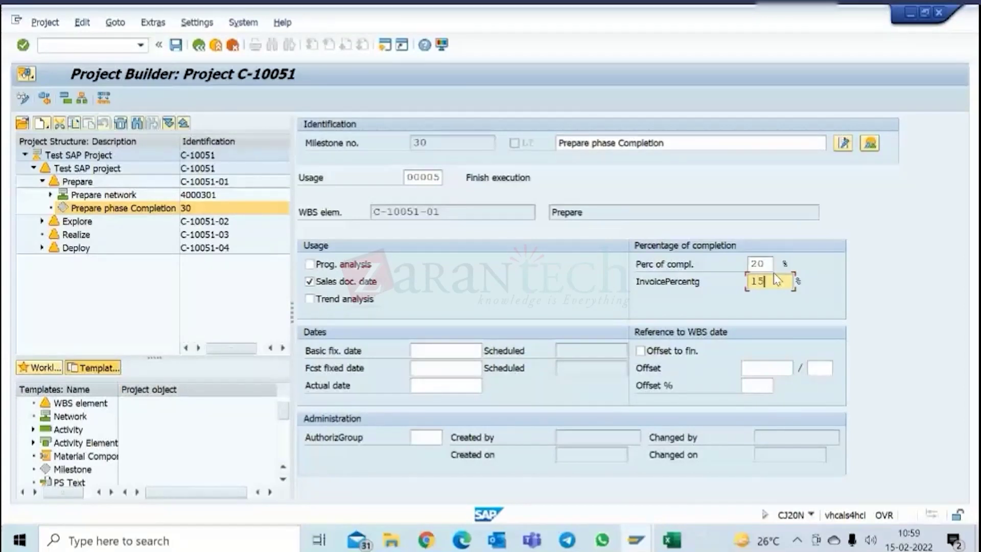
key(Return)
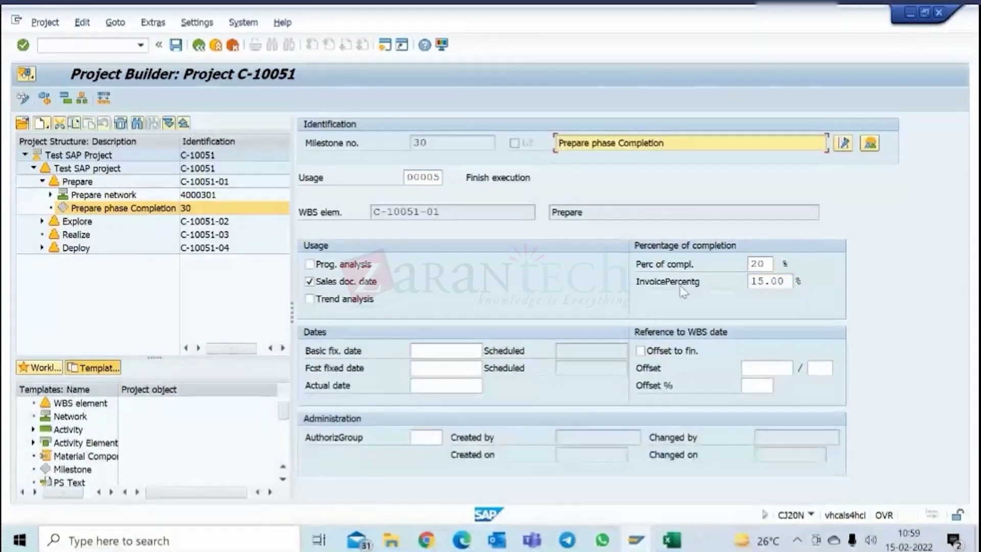
- Save the project and reopen Test SAP Project C-10051 from the last processed projects
click(764, 264)
click(765, 281)
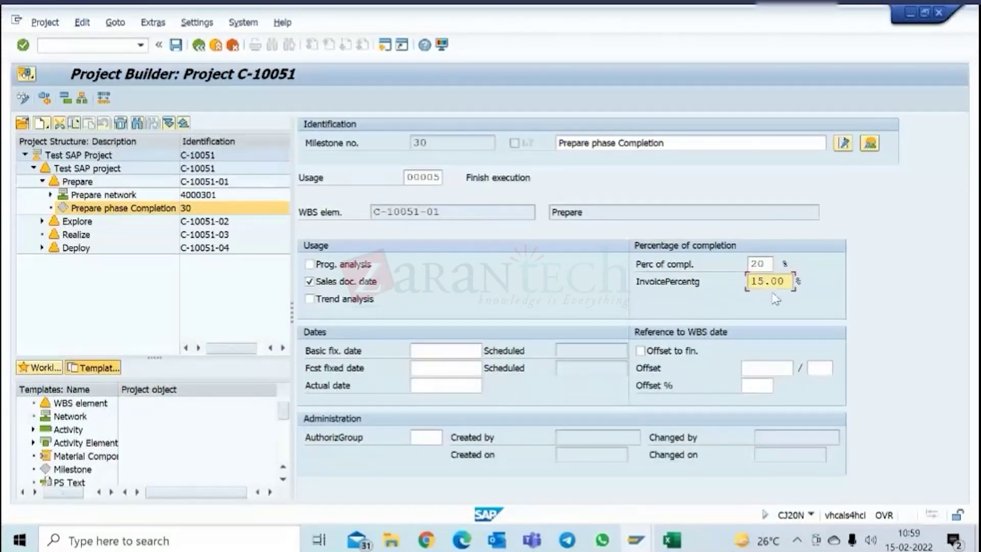
double_click(774, 280)
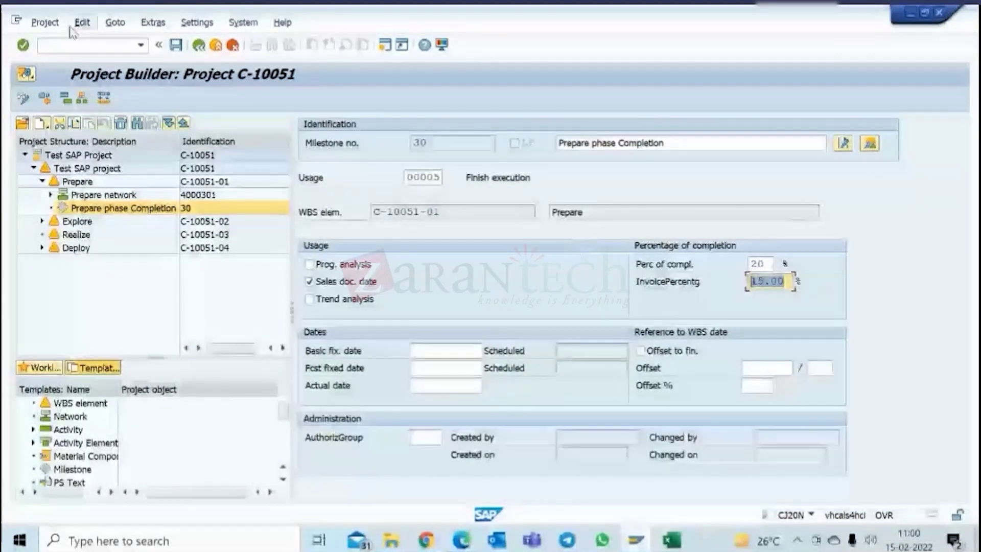
click(174, 46)
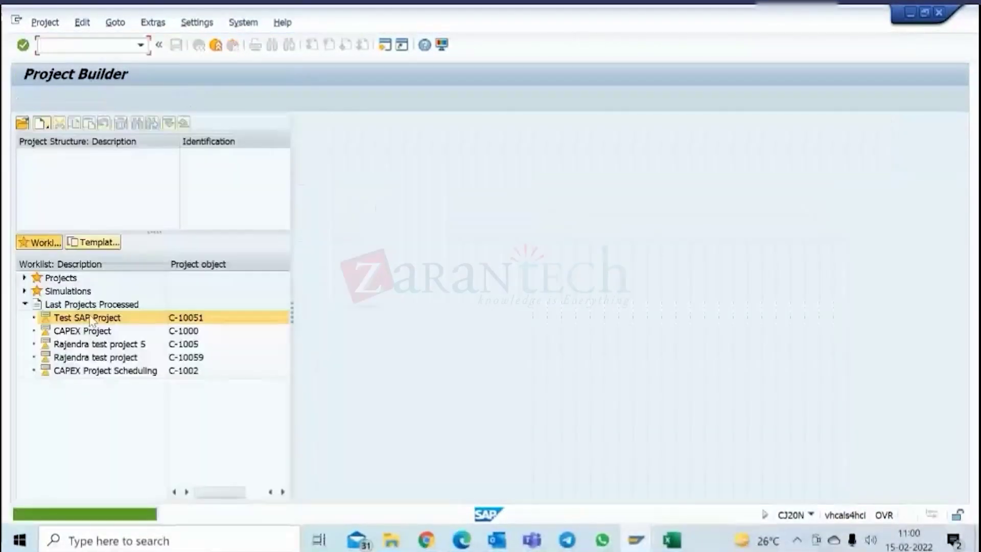
double_click(90, 319)
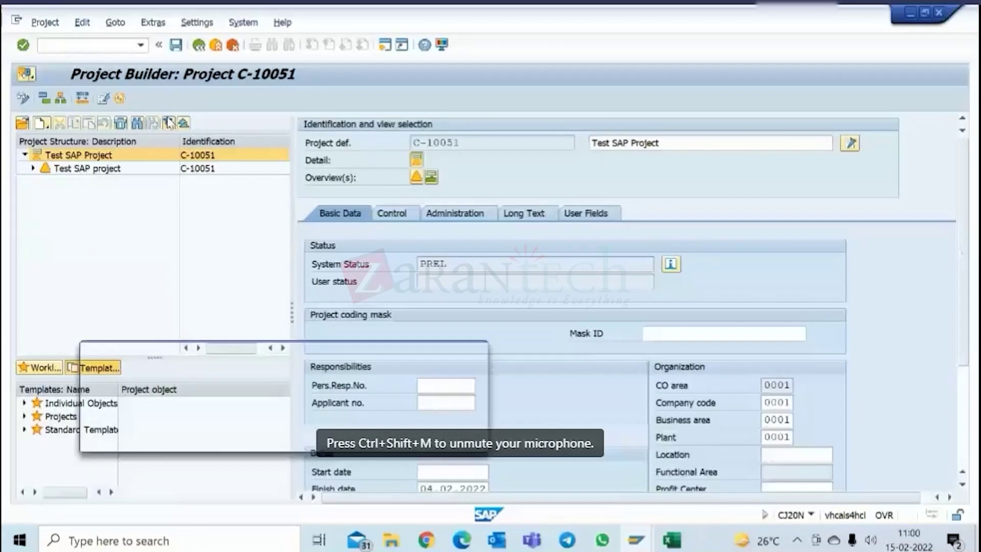
- Expand the whole project structure and review the saved completion and invoice percentages of the Prepare phase Completion milestone
key(Return)
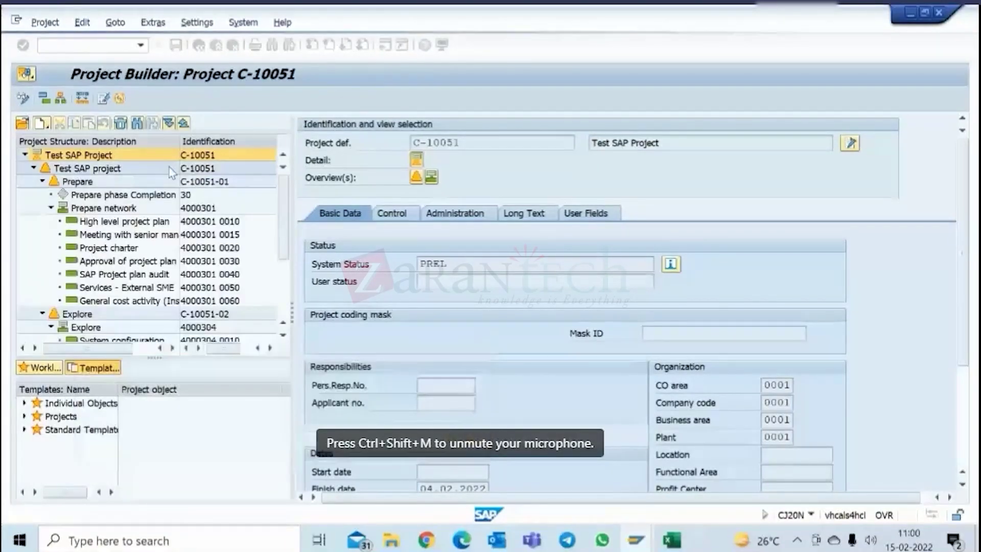
click(109, 195)
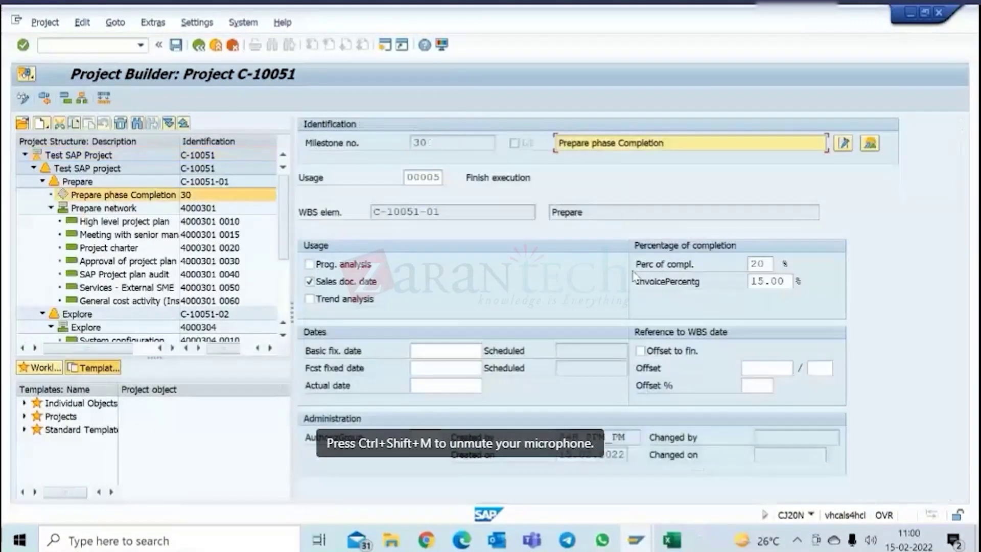
double_click(752, 265)
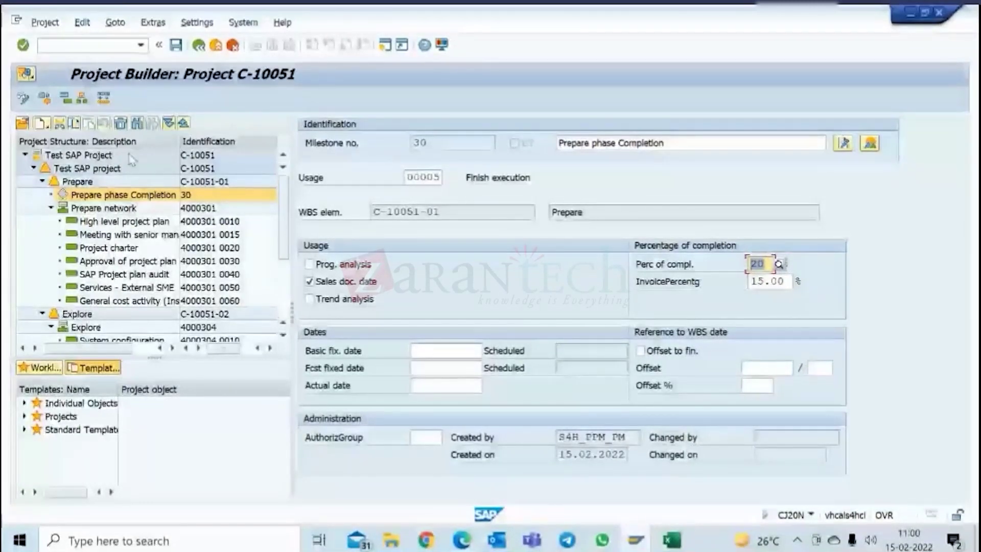
scroll(150, 220, down, 1)
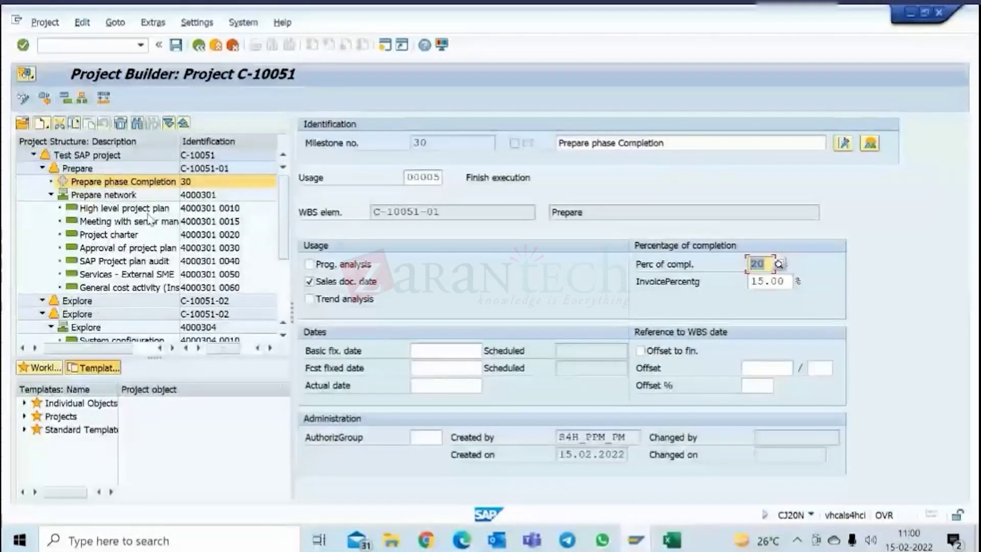
scroll(150, 220, down, 3)
scroll(153, 265, up, 1)
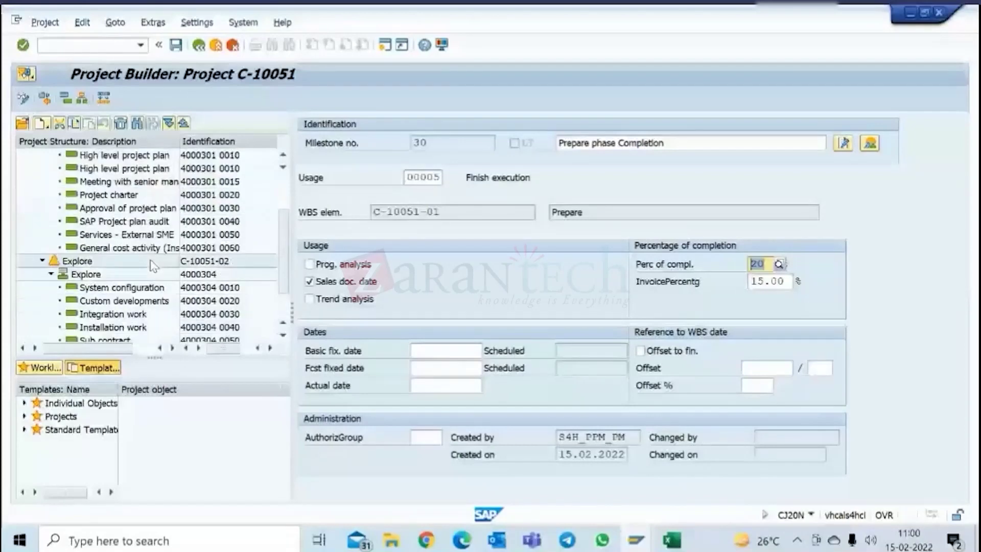
scroll(153, 266, up, 2)
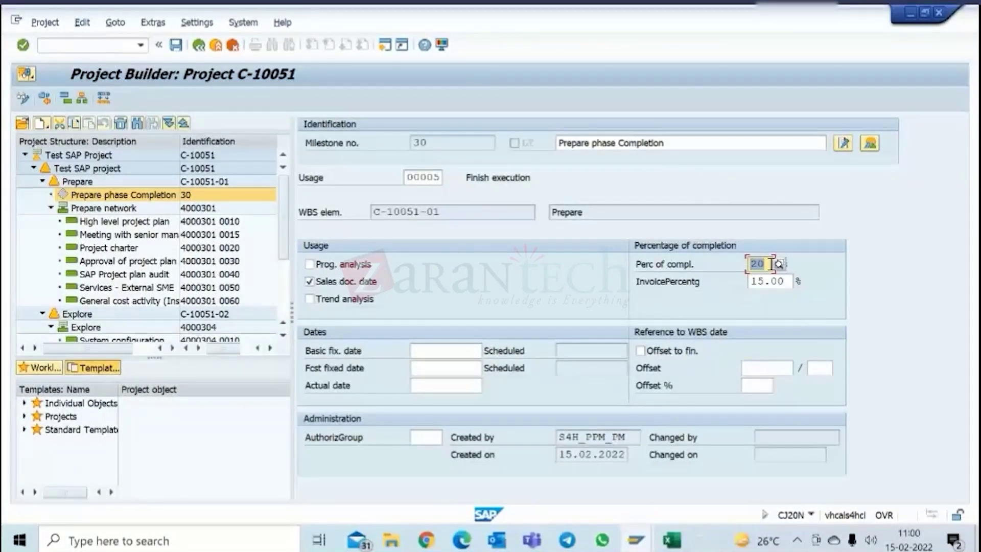
double_click(753, 263)
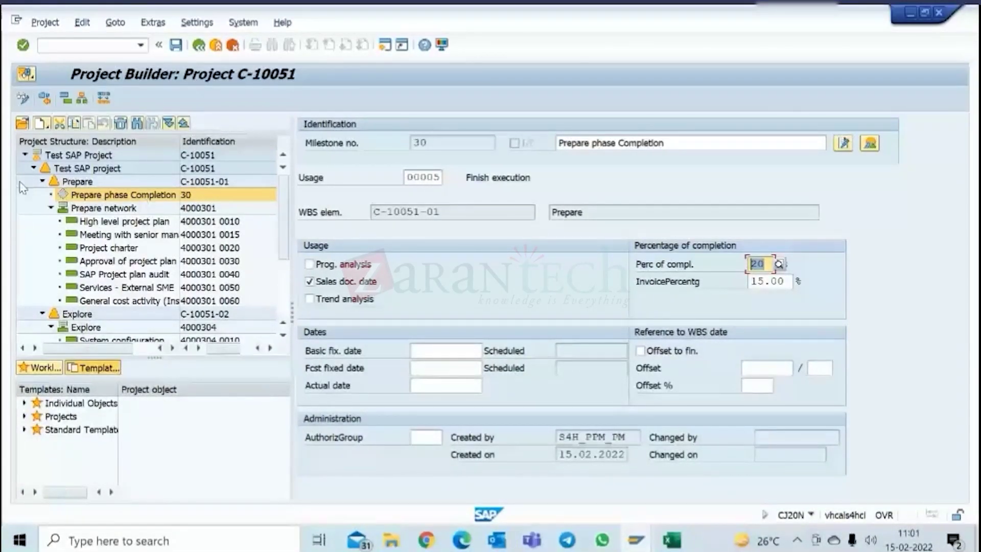
- Collapse the Prepare and Explore branches and view the basic data of the Realize, Prepare, Explore and Deploy WBS elements
click(42, 182)
click(42, 195)
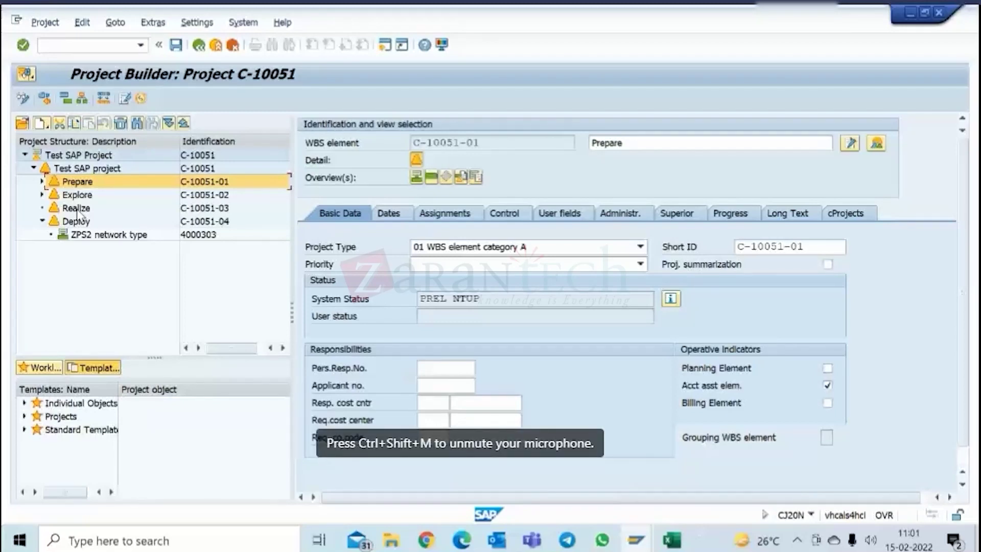
click(77, 209)
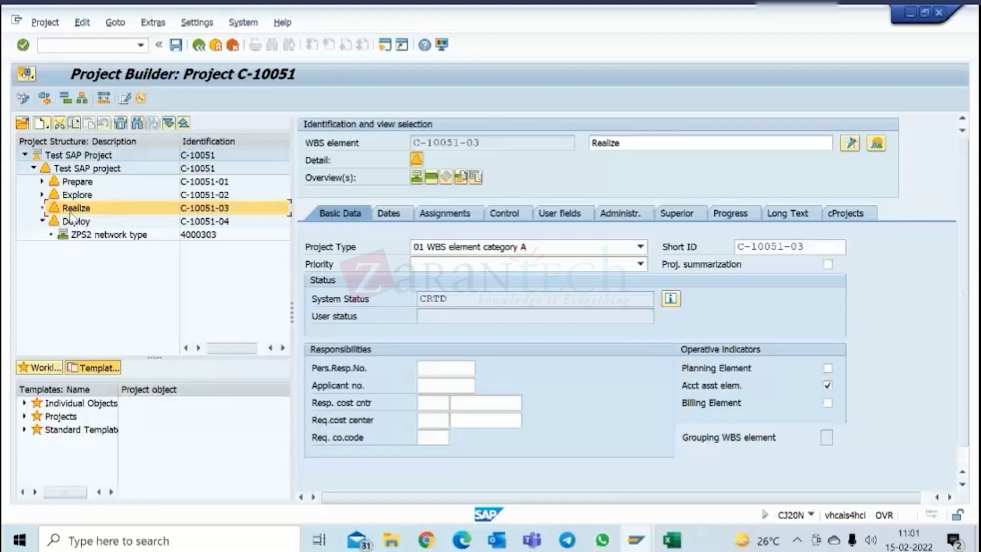
click(82, 183)
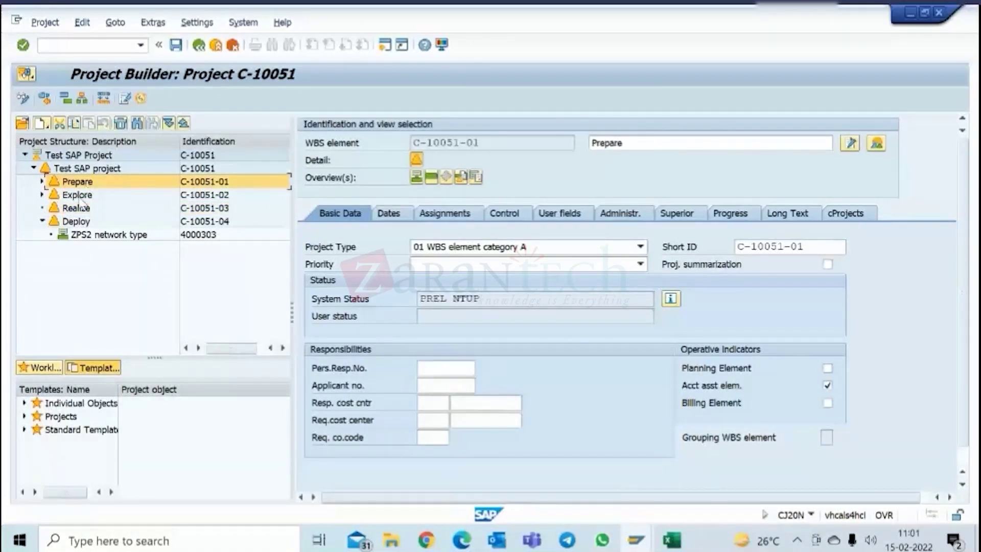
click(80, 199)
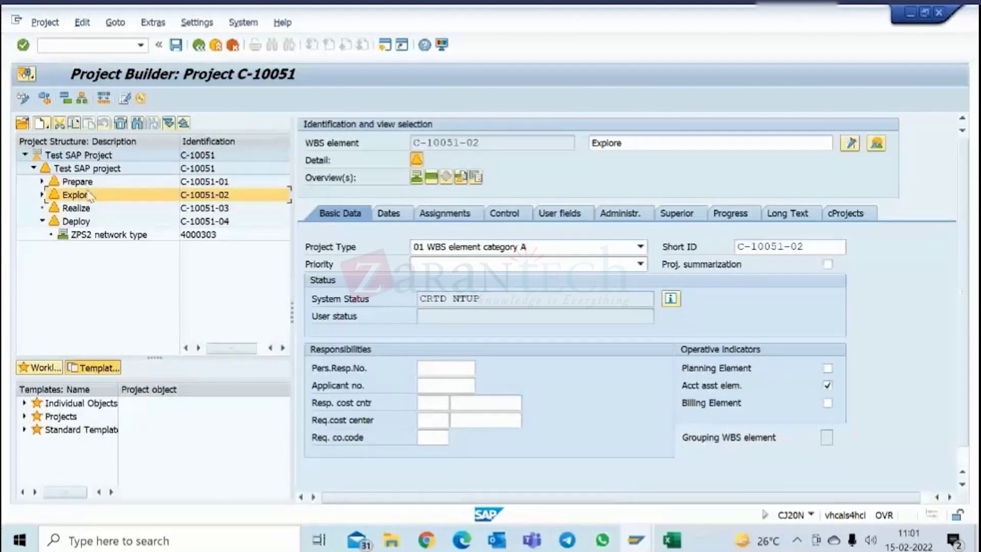
click(76, 223)
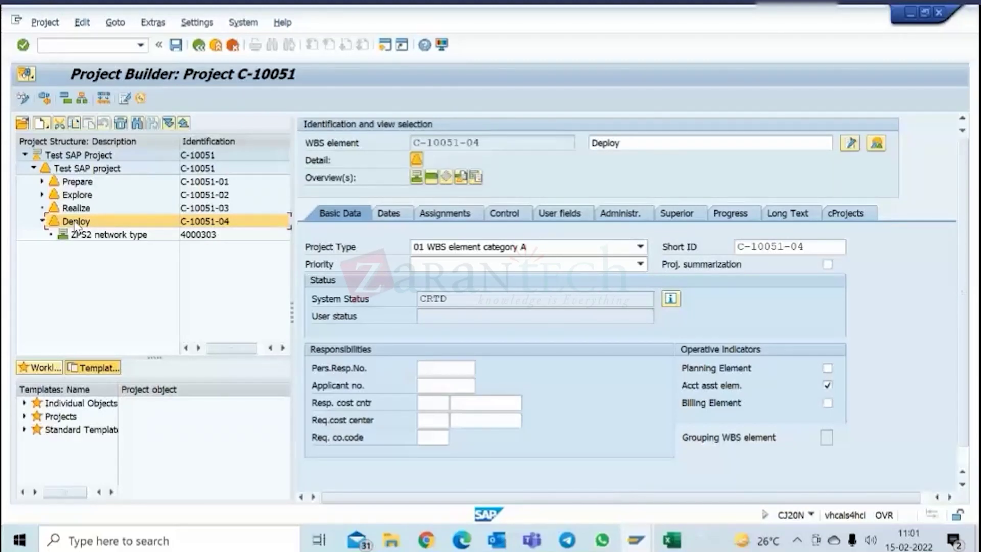
- Expand the Prepare WBS element, check its phase completion milestone, and view the element's dates
click(81, 182)
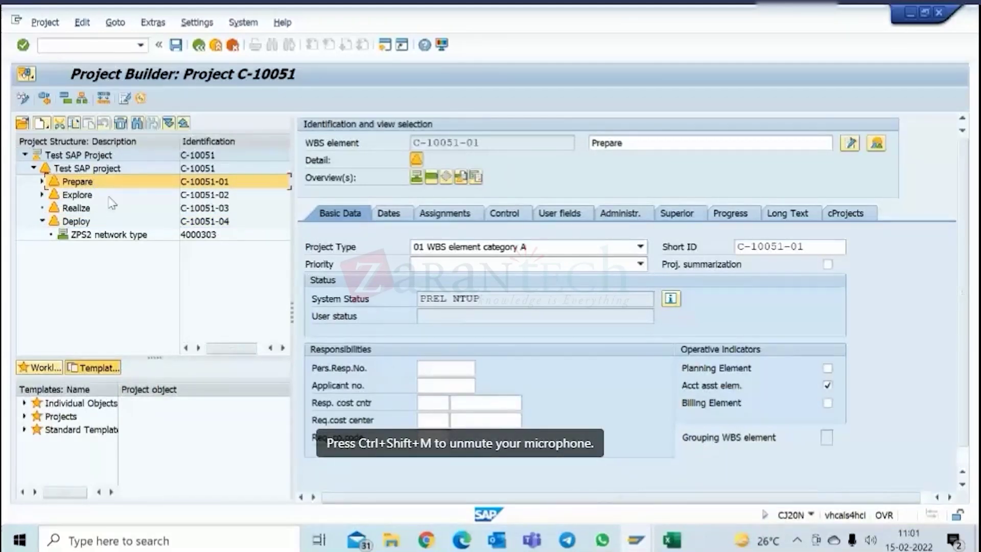
click(445, 177)
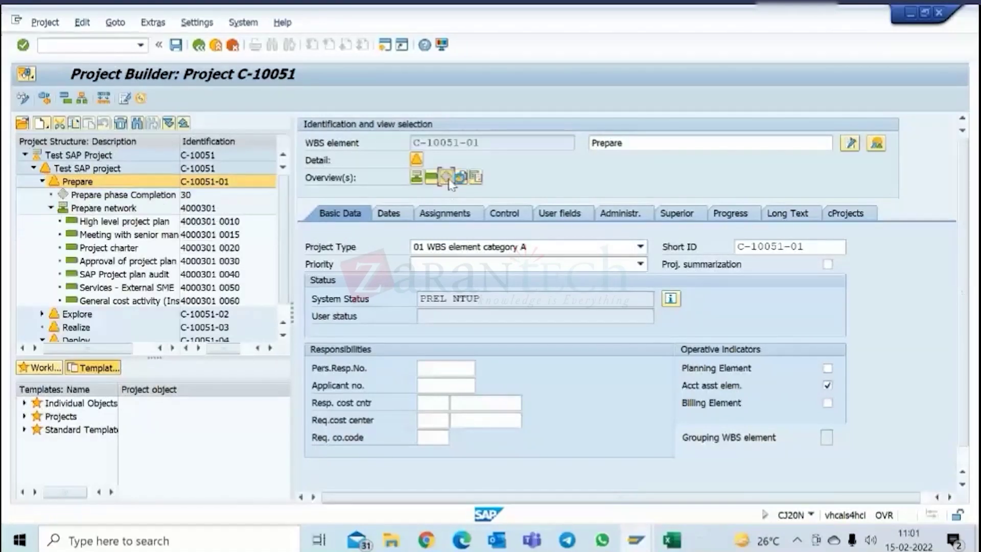
click(146, 195)
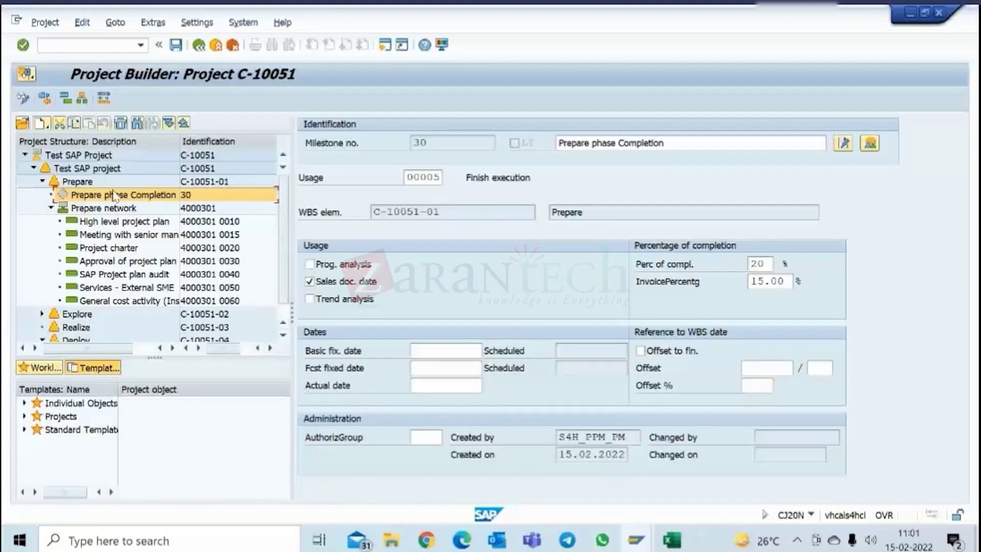
click(76, 181)
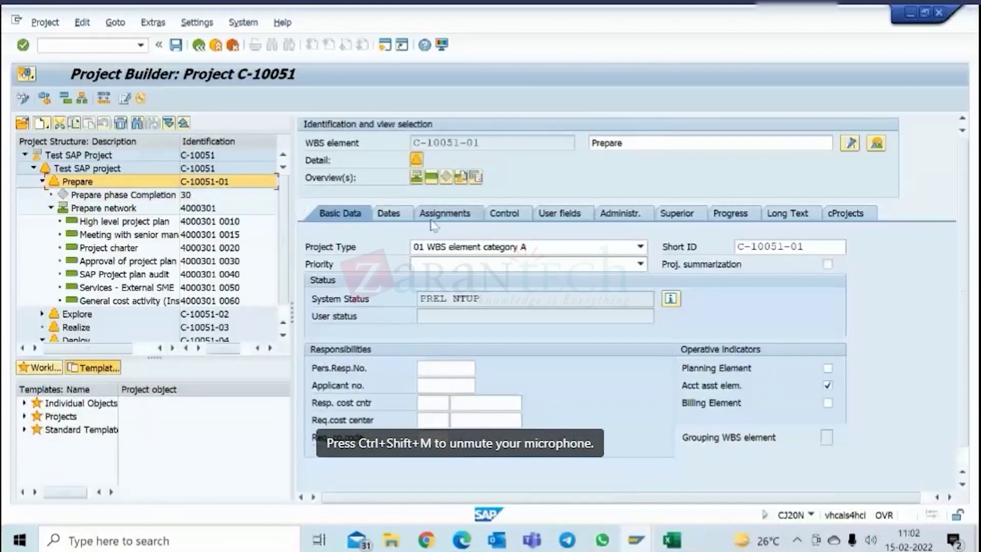
click(391, 214)
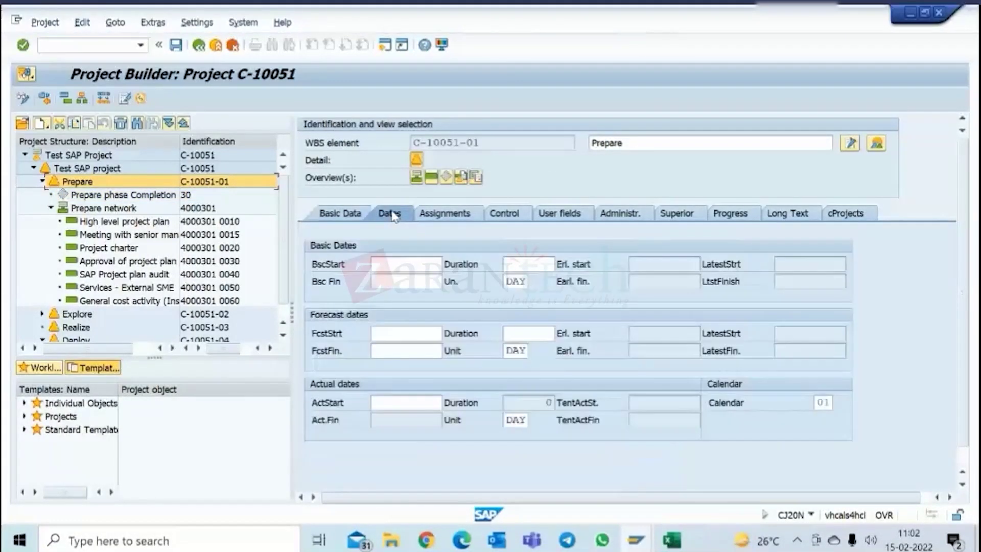
- Return to the Prepare phase Completion milestone's details and examine its completion percentage, WBS assignment and actual date field
click(136, 196)
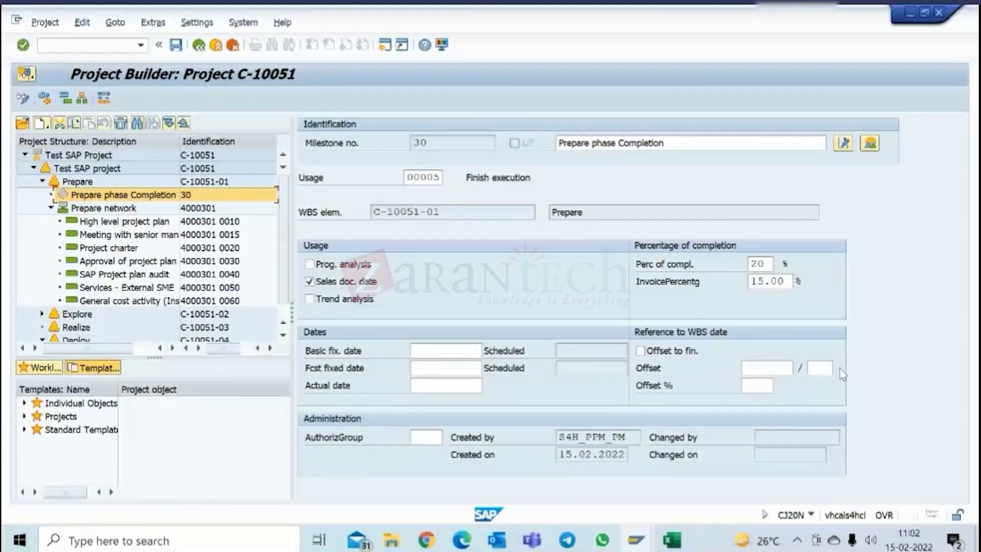
drag(766, 263, 746, 263)
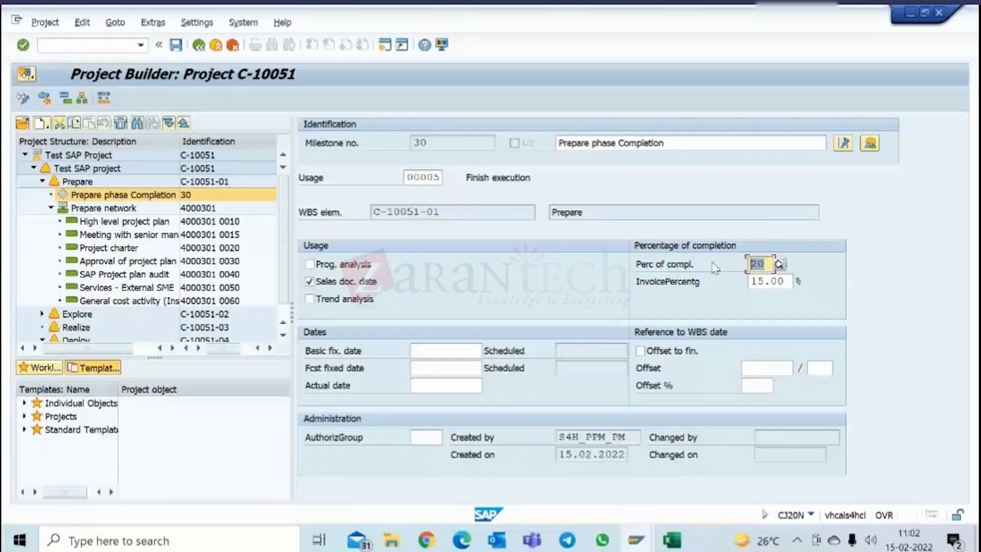
click(599, 209)
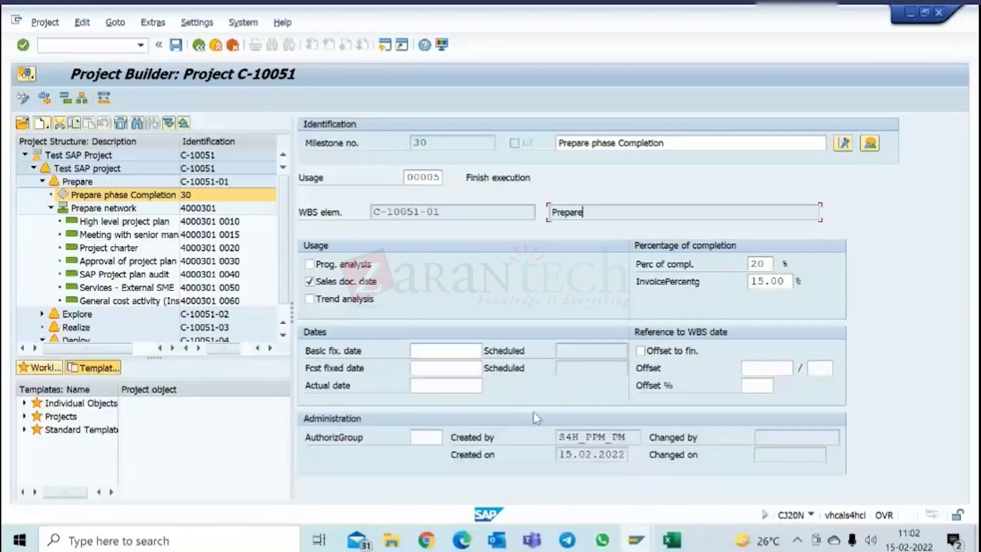
click(433, 385)
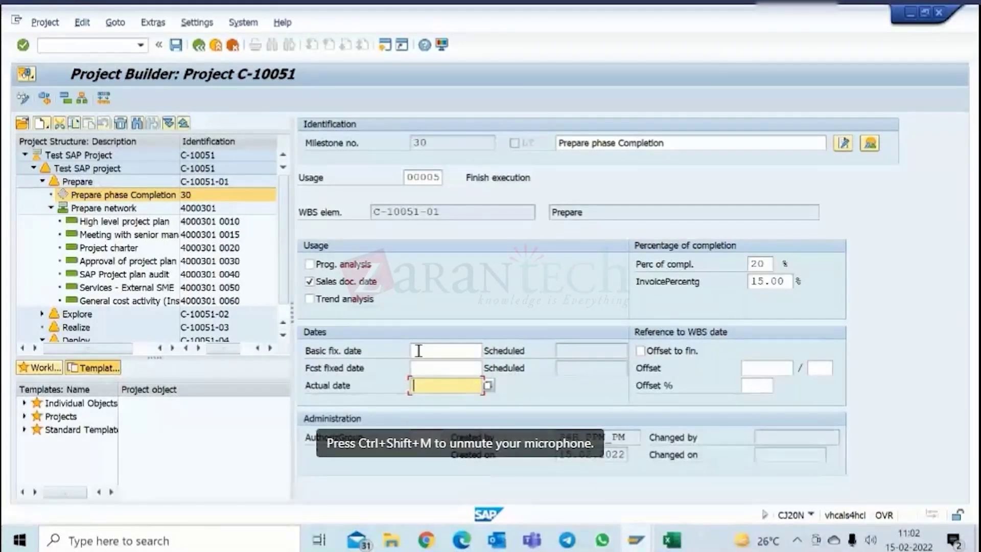
- Clear the Prepare phase Completion milestone's invoice percentage and set it to 20
click(758, 263)
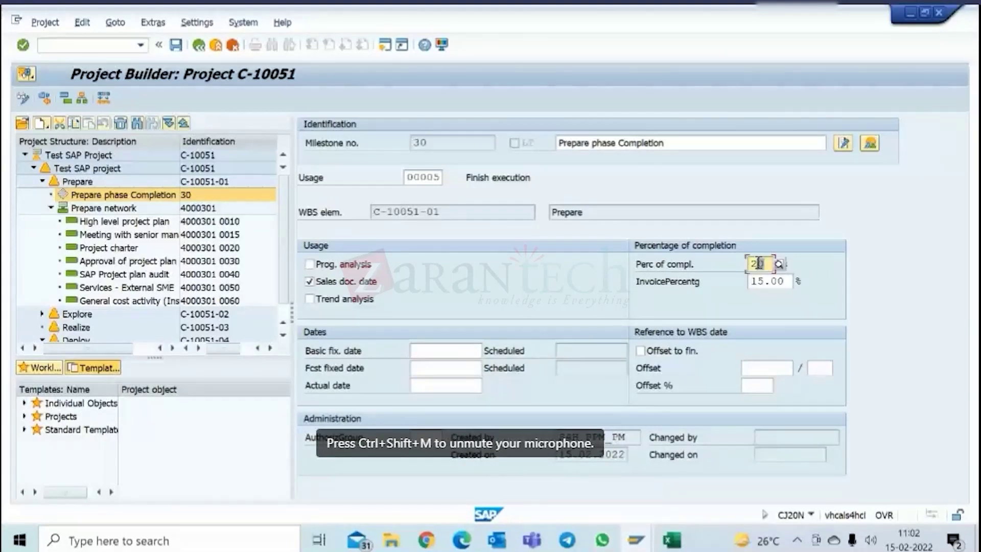
double_click(758, 263)
drag(753, 281, 796, 283)
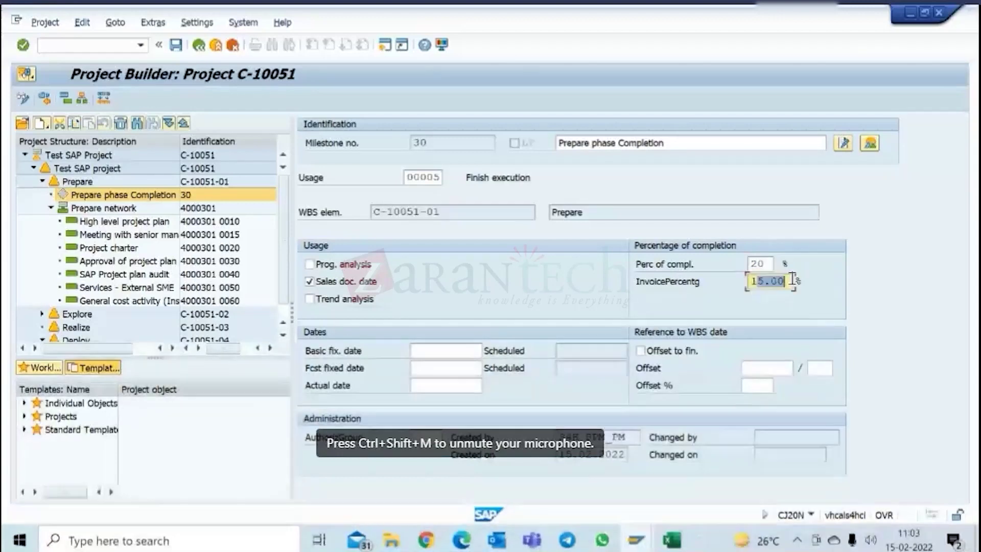
key(Delete)
key(Return)
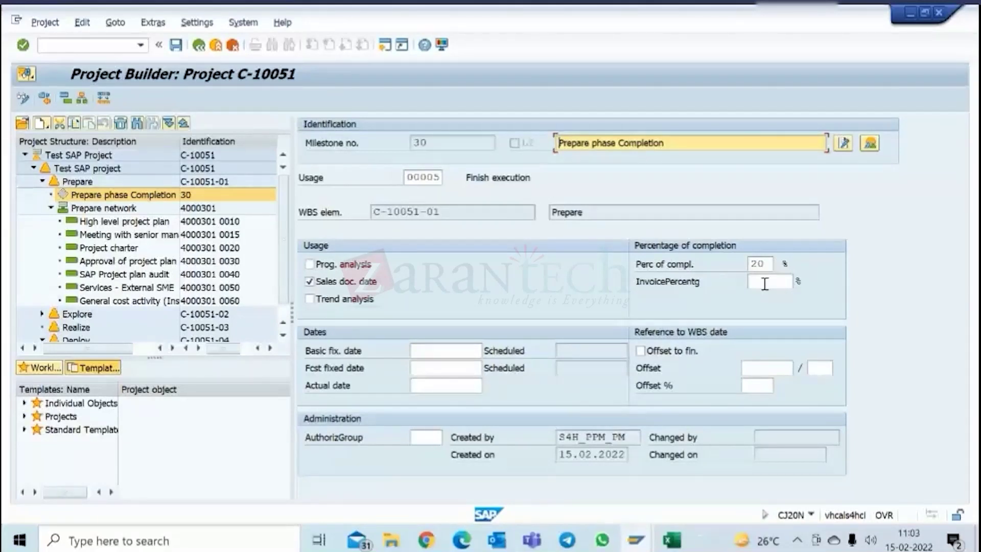
click(773, 279)
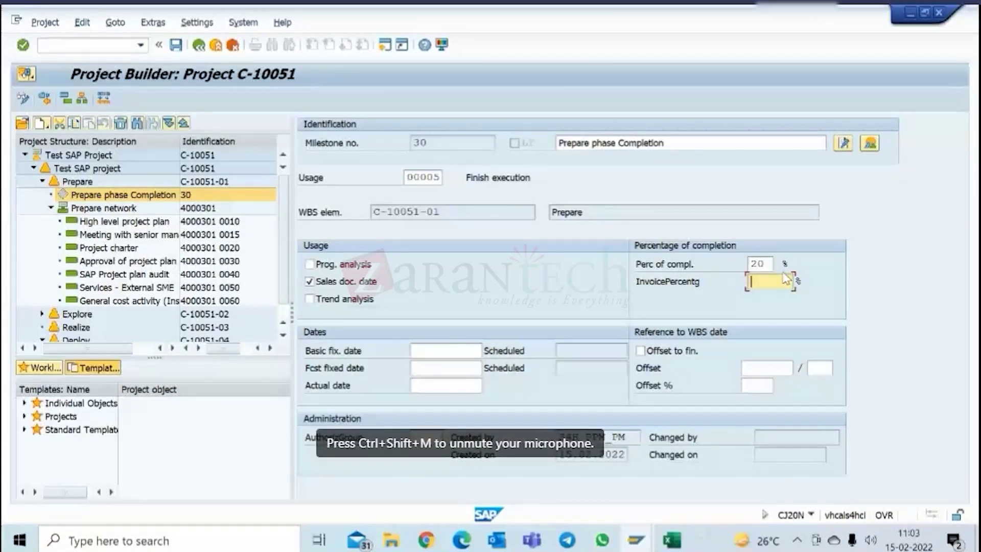
text(20)
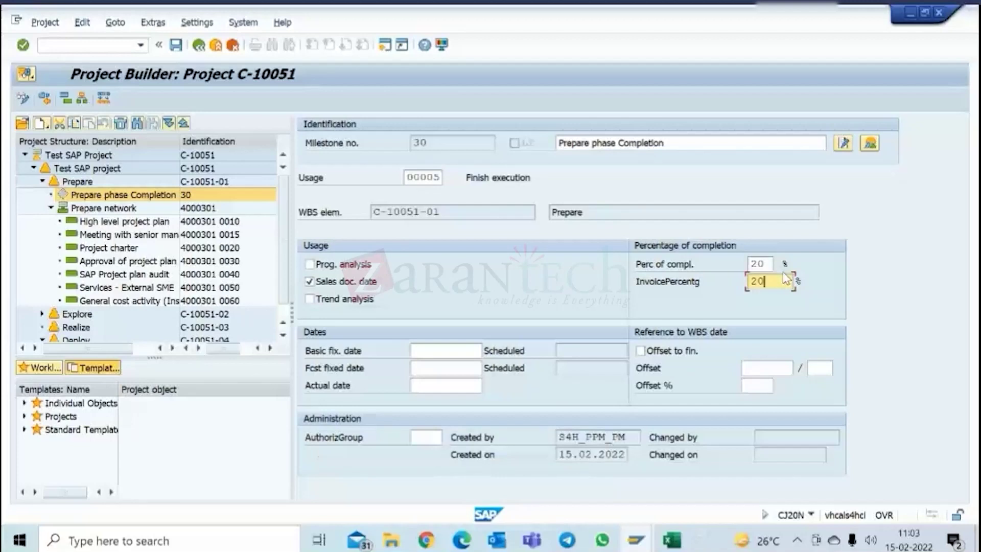
key(Return)
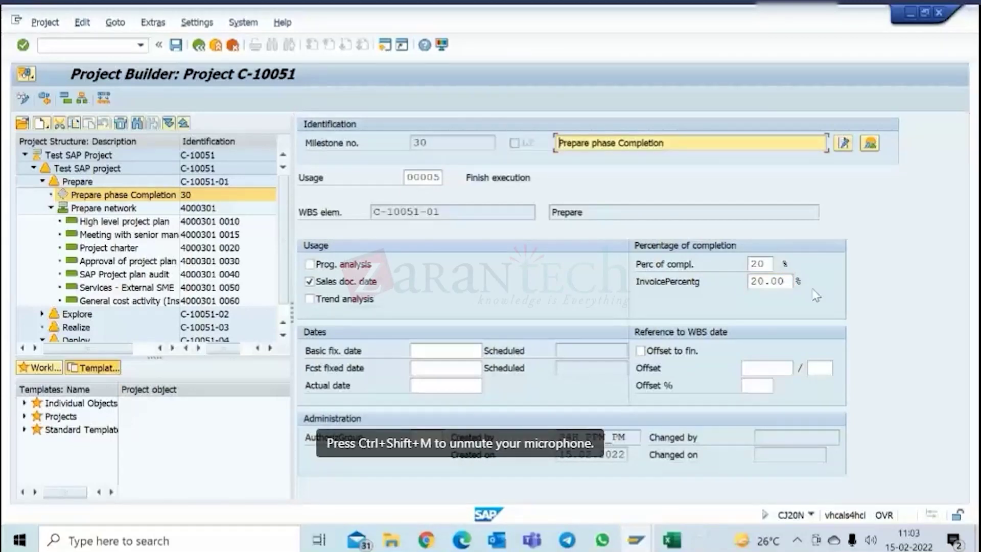
- Change the Prepare phase Completion milestone's invoice percentage to 40
click(760, 264)
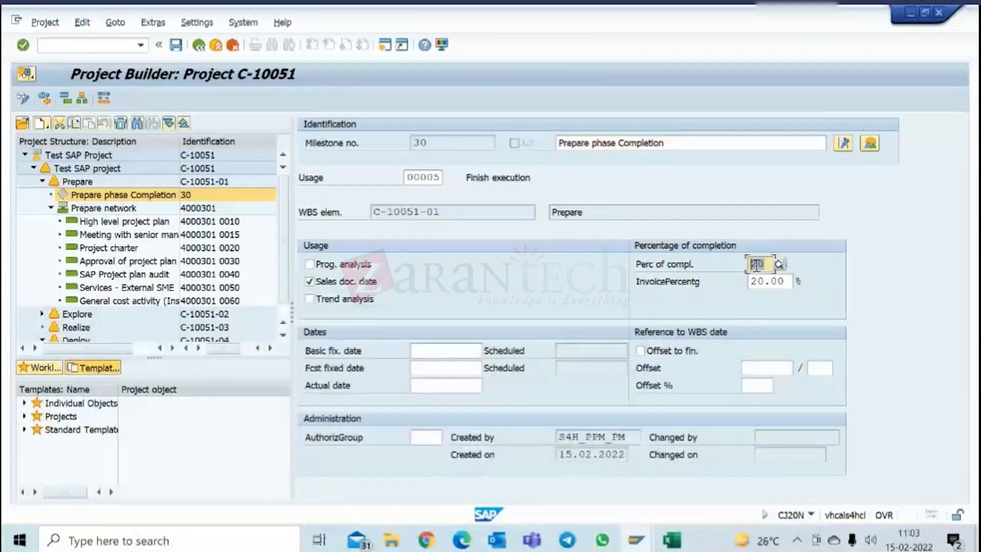
click(761, 280)
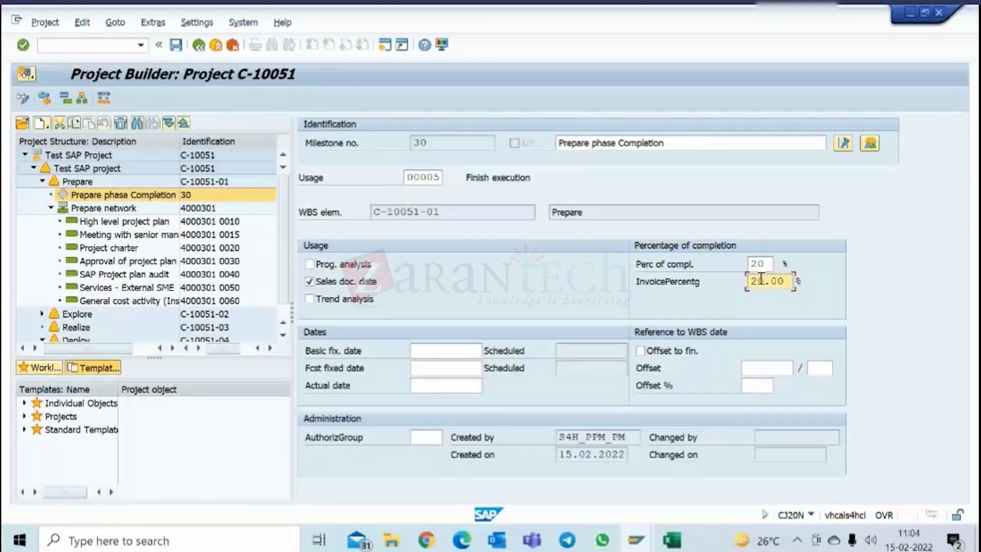
drag(789, 280, 748, 281)
text(40)
key(Return)
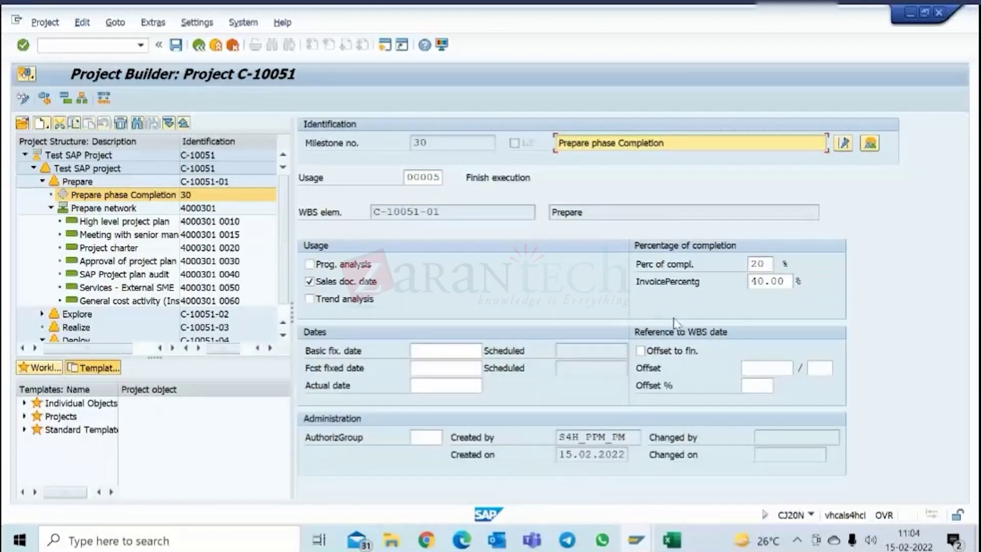
- Set the Prepare phase Completion milestone's invoice percentage to 15 and save the project
drag(789, 282, 752, 275)
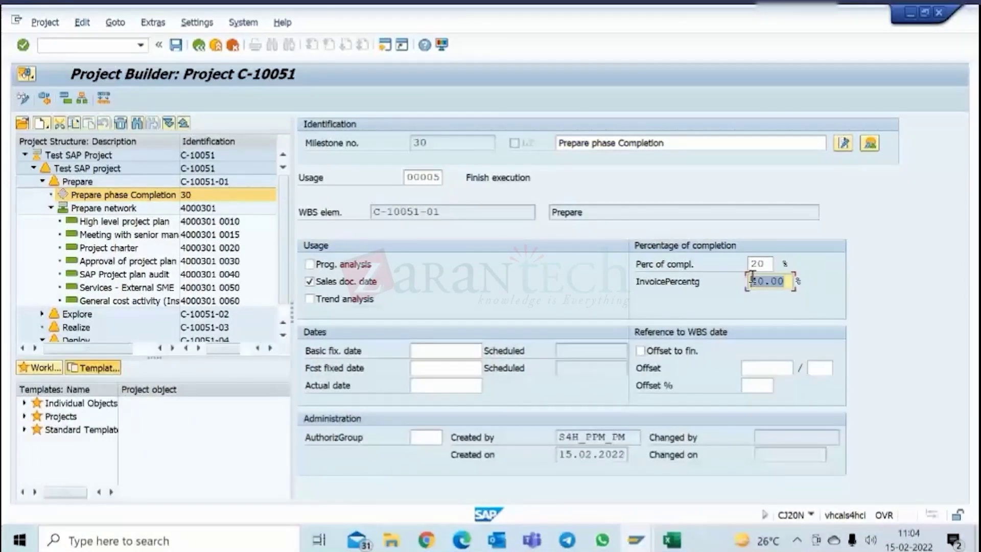
text(15)
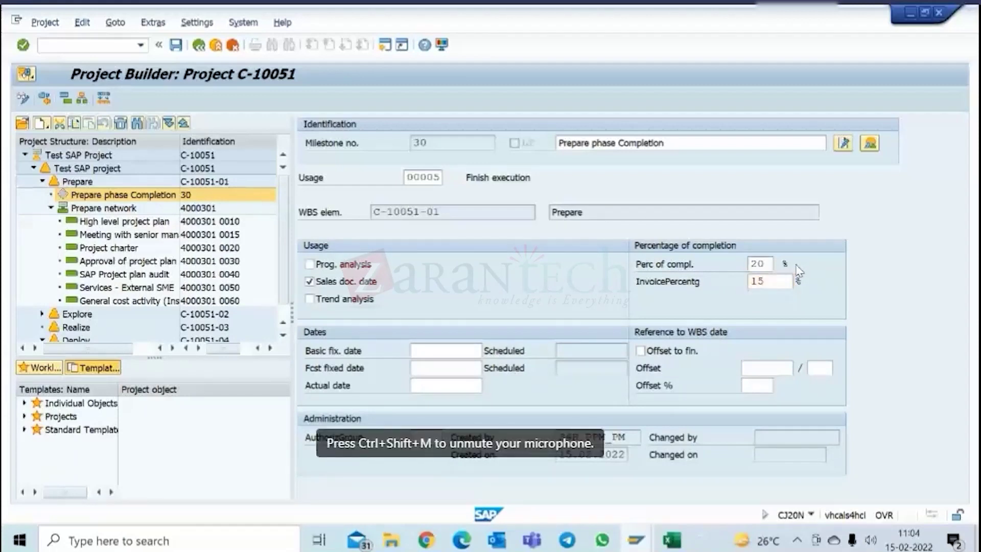
key(Return)
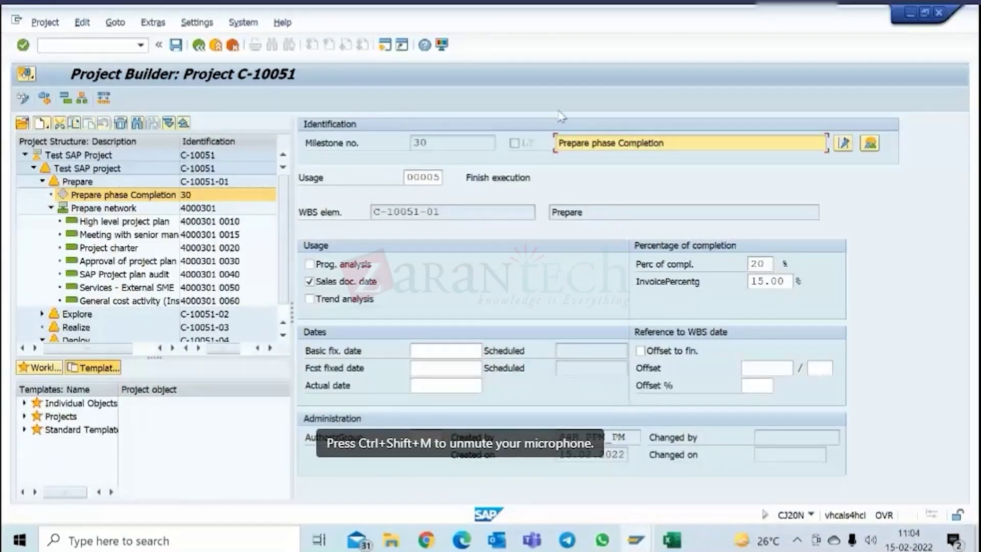
click(177, 47)
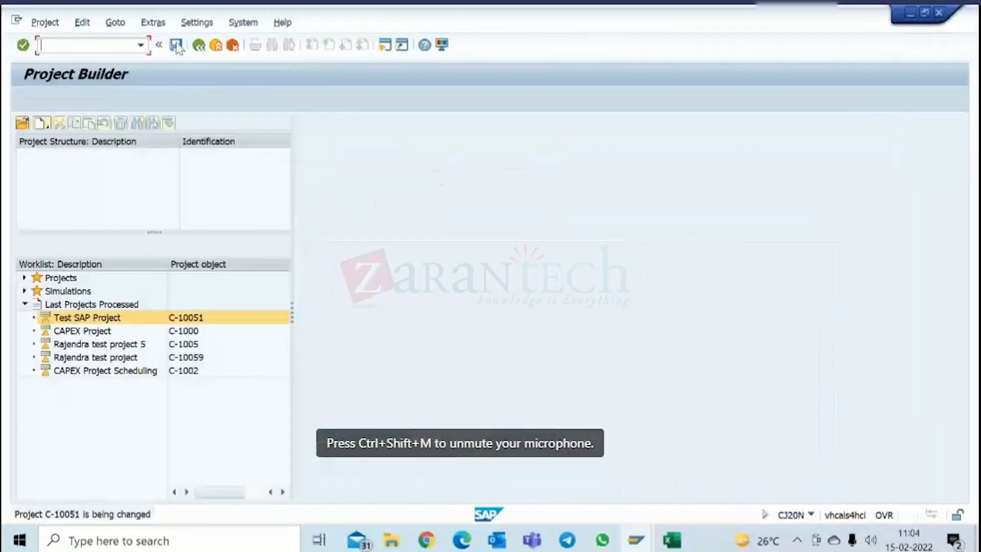
- Reopen Test SAP Project C-10051 with its structure expanded and check the Prepare phase Completion milestone's basic and forecast fixed date fields
double_click(125, 318)
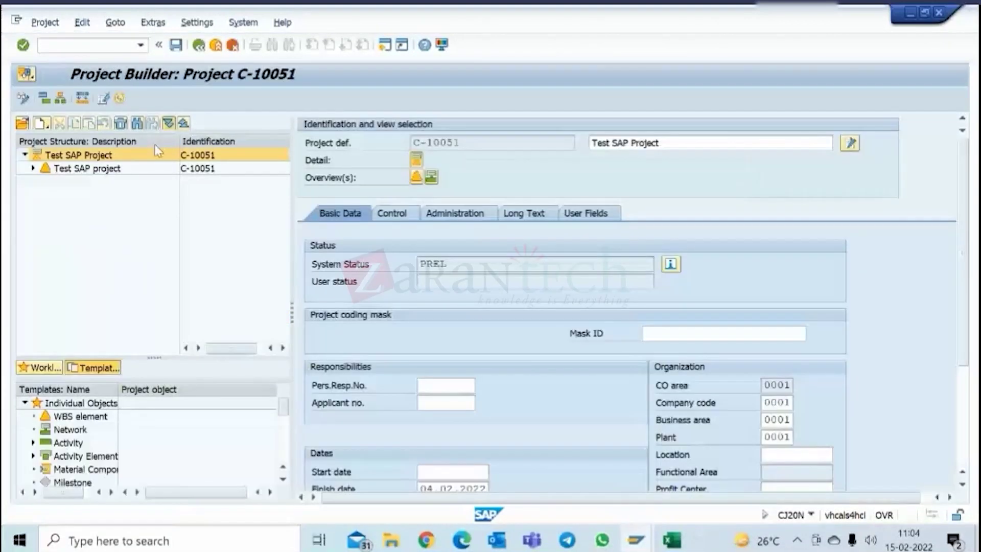
click(458, 439)
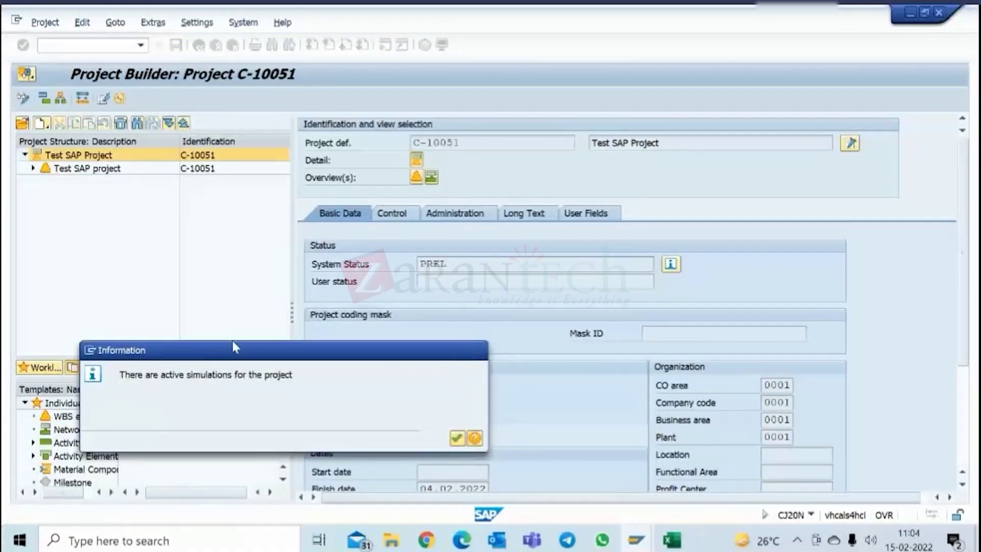
click(115, 195)
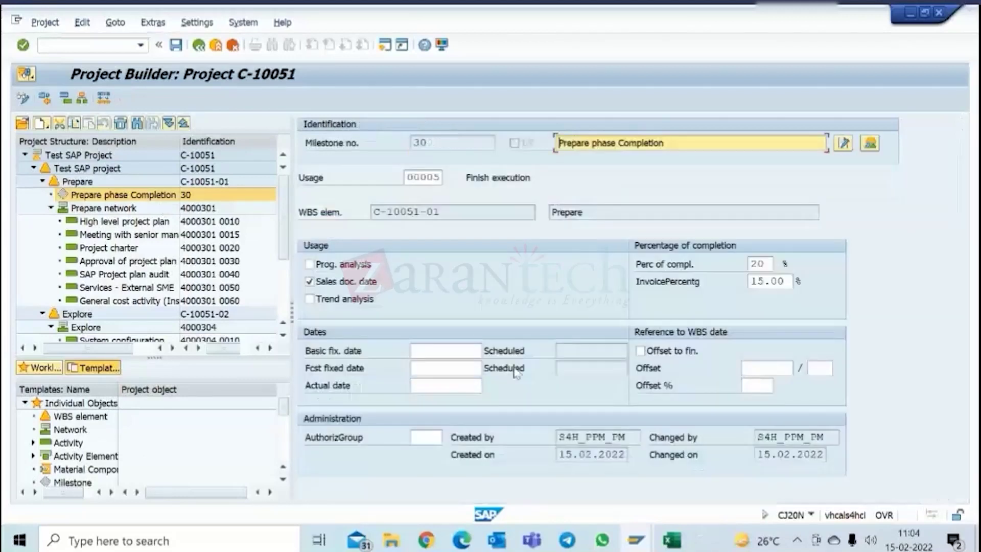
click(448, 351)
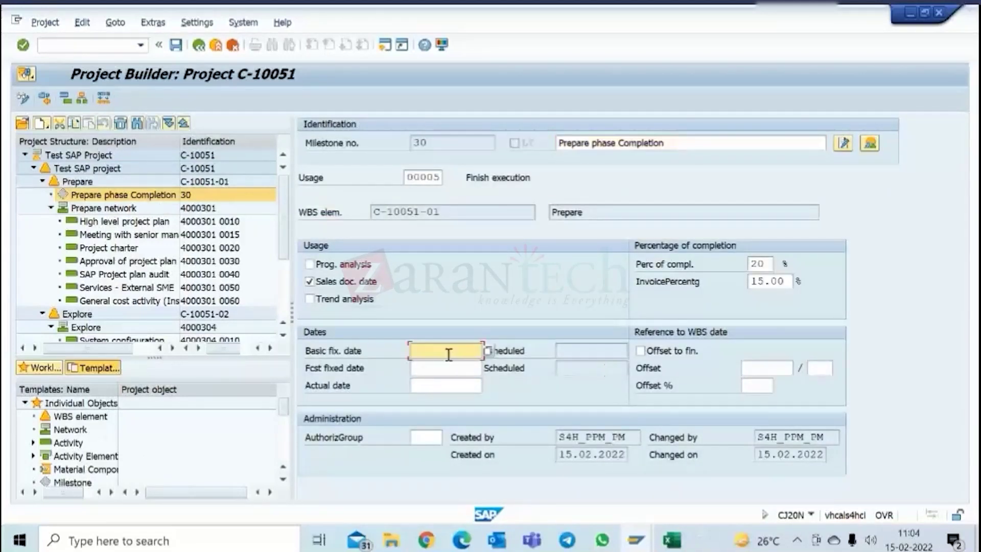
click(448, 368)
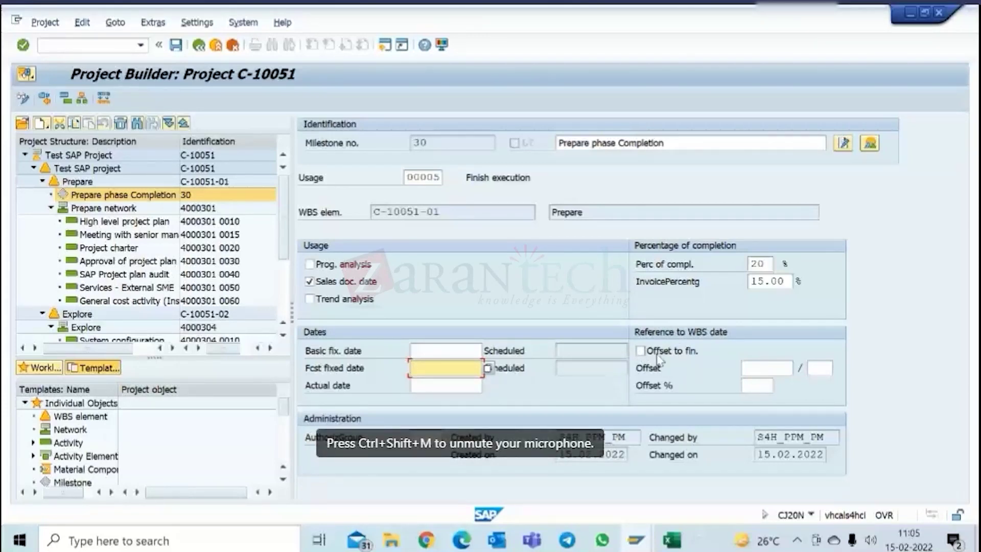
- Set the Prepare WBS element's basic start date to 03.01.2022 and its basic finish date to 26.01.2022
click(76, 181)
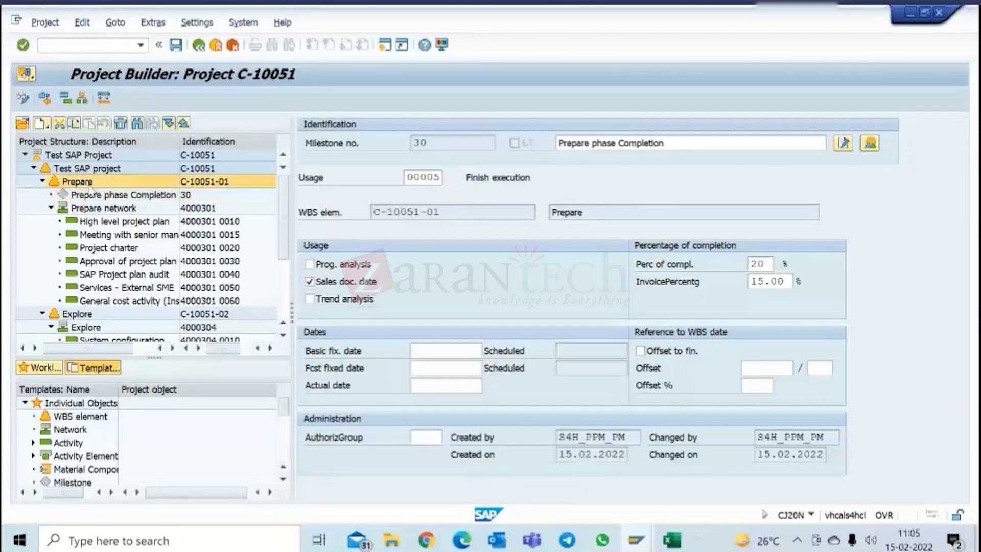
click(387, 214)
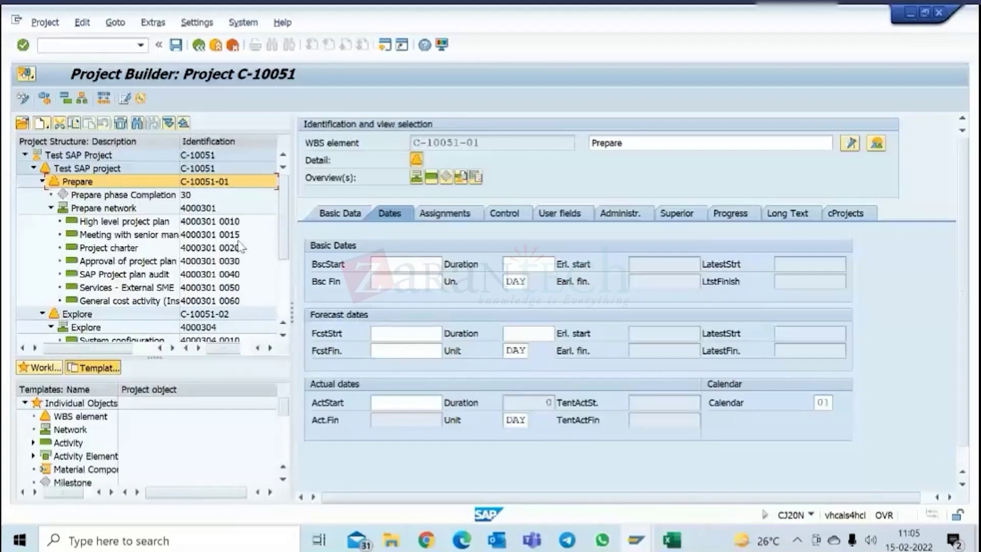
click(406, 267)
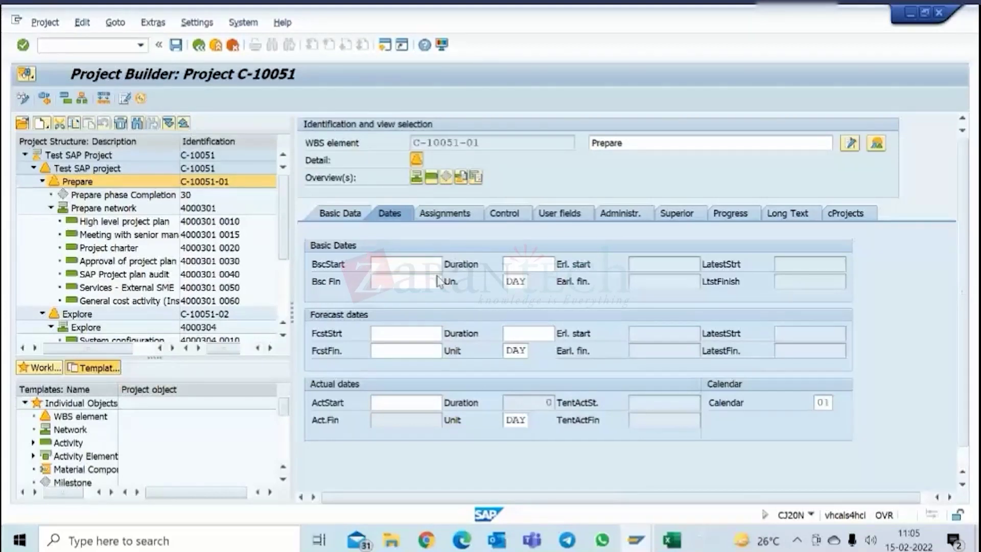
click(447, 264)
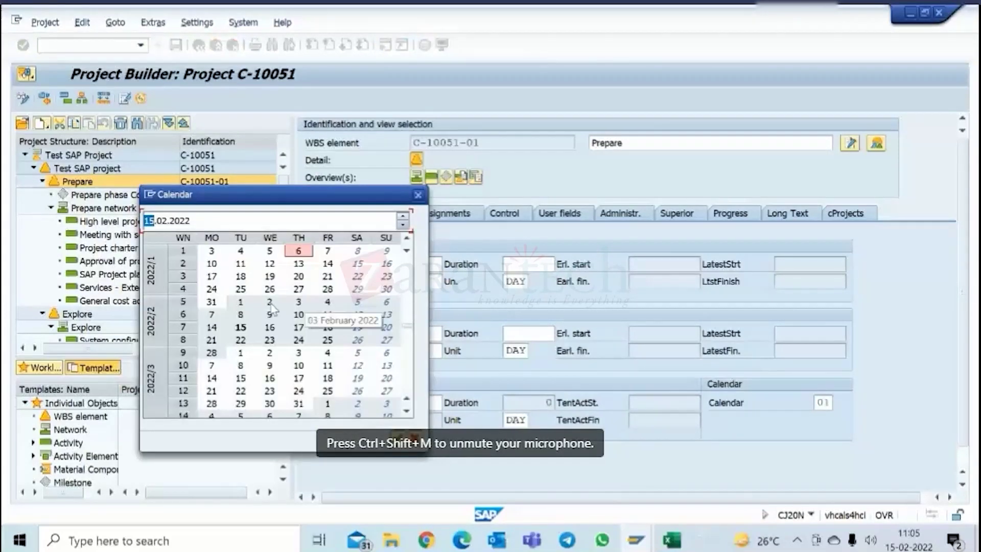
double_click(212, 252)
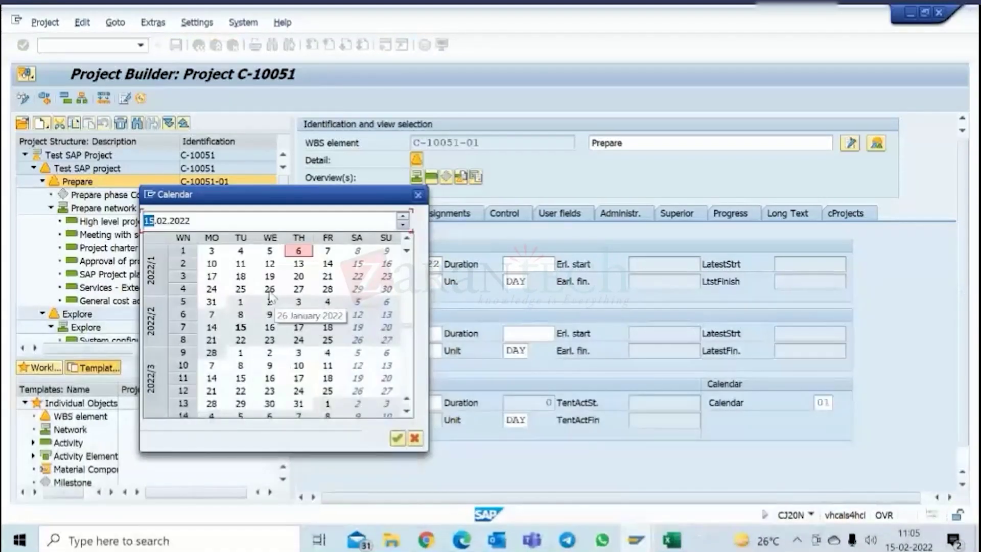
double_click(270, 289)
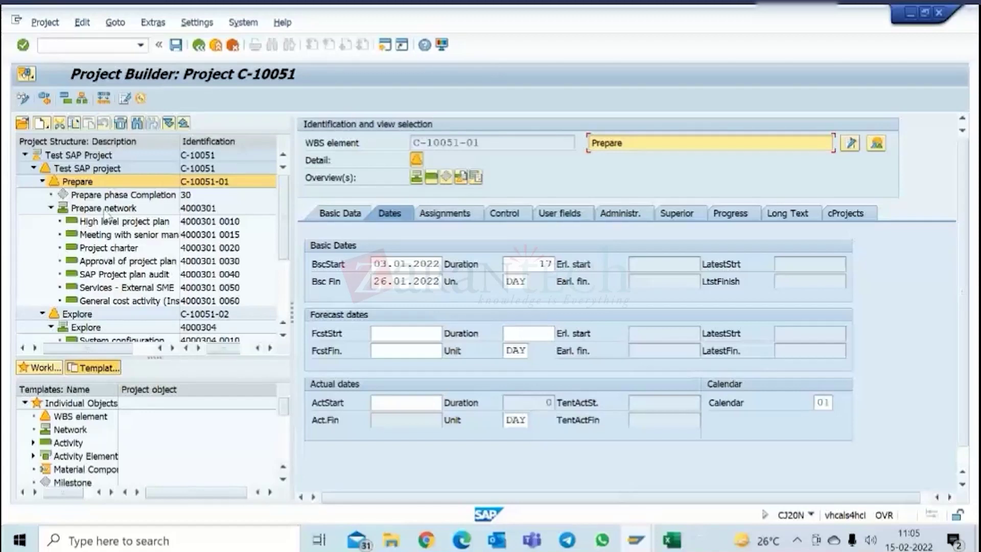
- Enable the offset to the WBS finish date on the Prepare phase Completion milestone and save the project
click(77, 196)
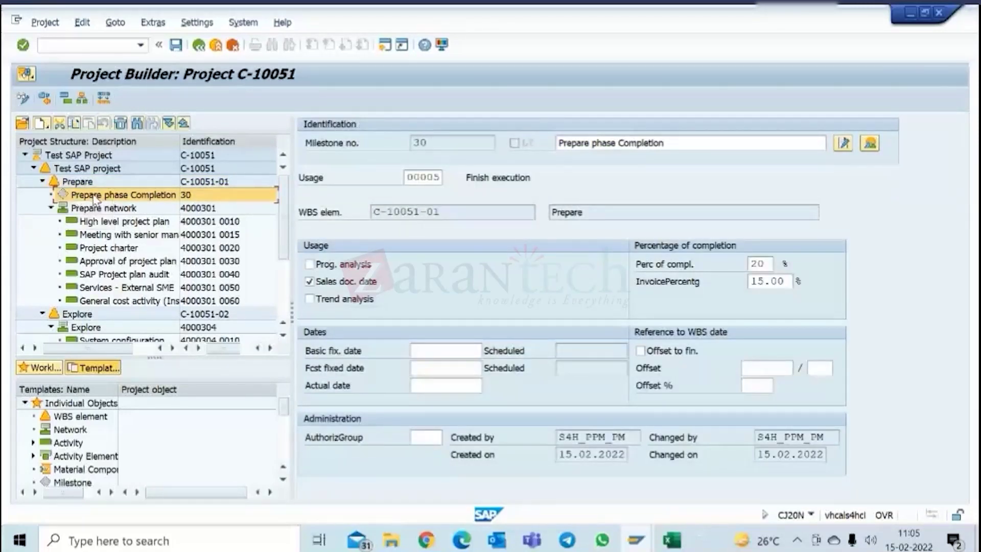
click(42, 181)
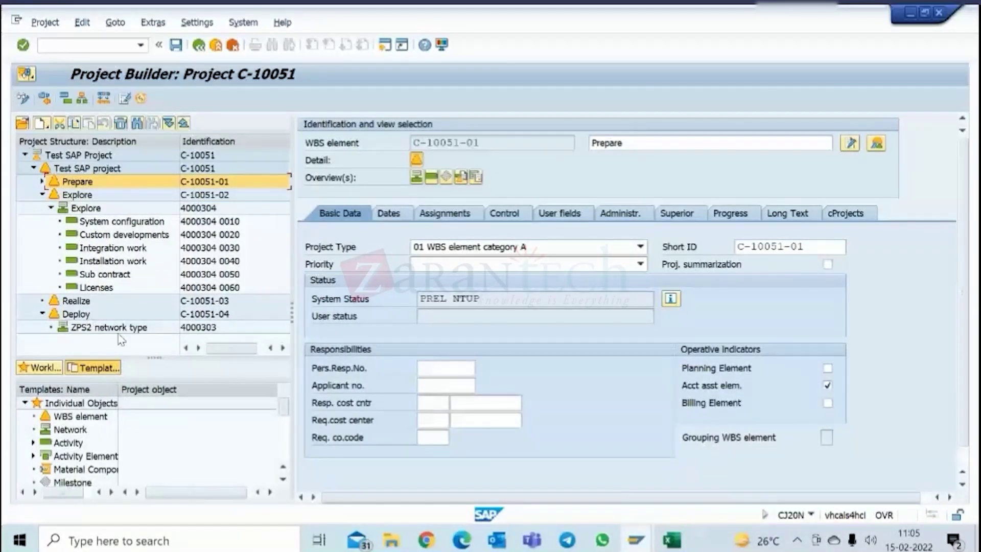
click(42, 182)
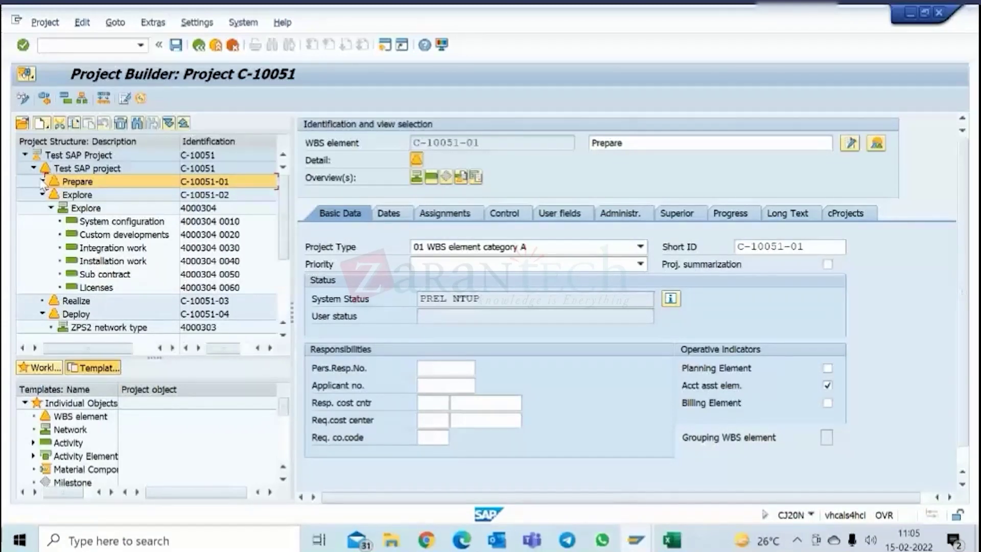
click(104, 196)
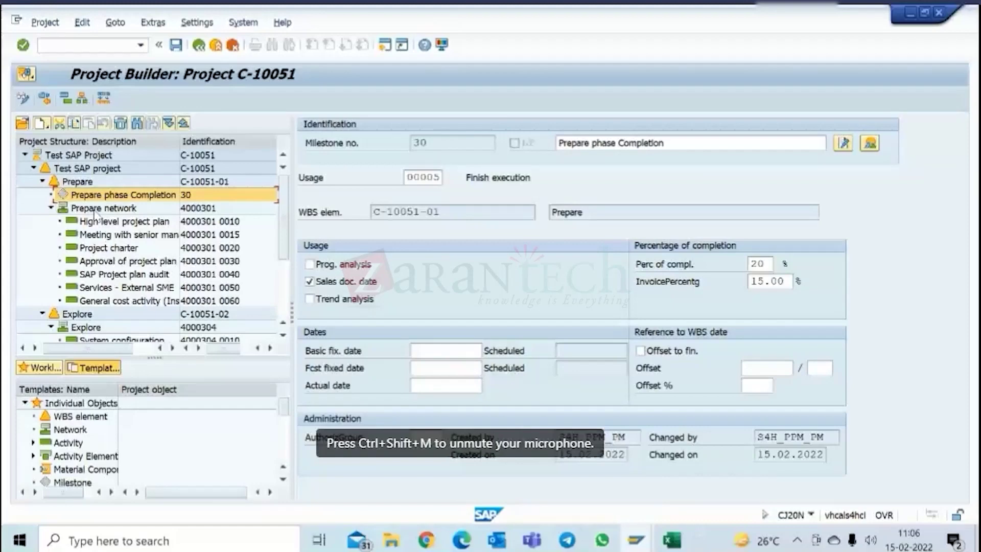
click(639, 351)
key(Return)
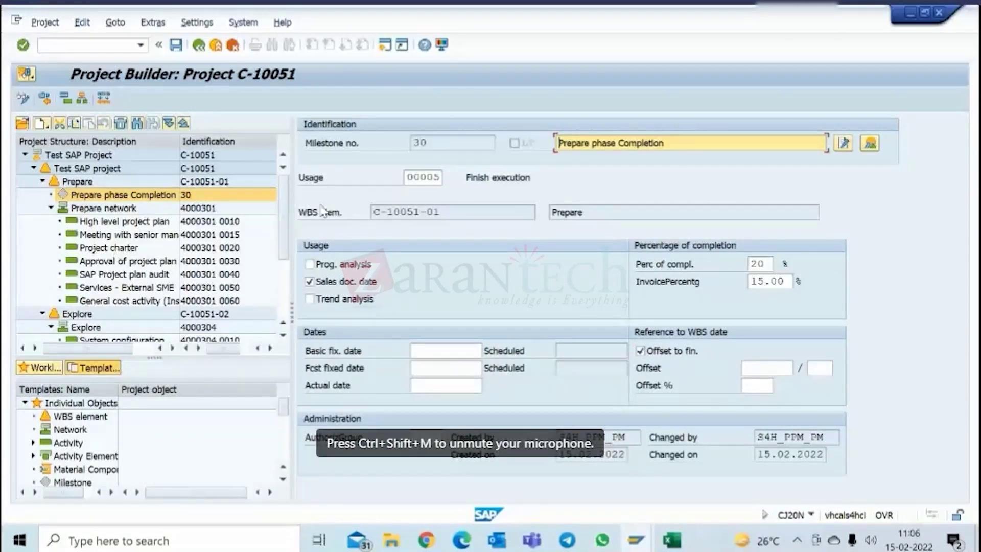
click(176, 46)
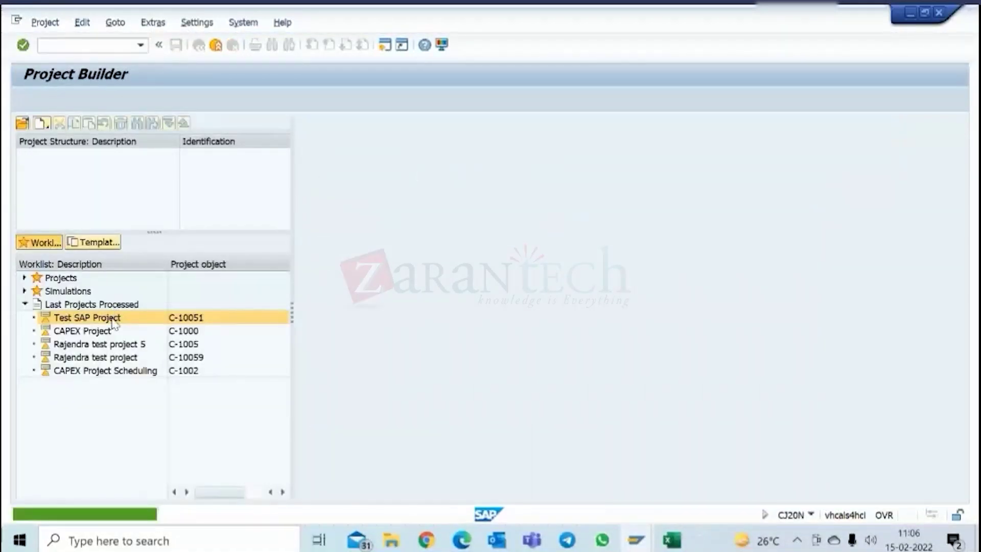
- Reopen Test SAP Project C-10051 and review the saved details of the Prepare phase Completion milestone
double_click(113, 323)
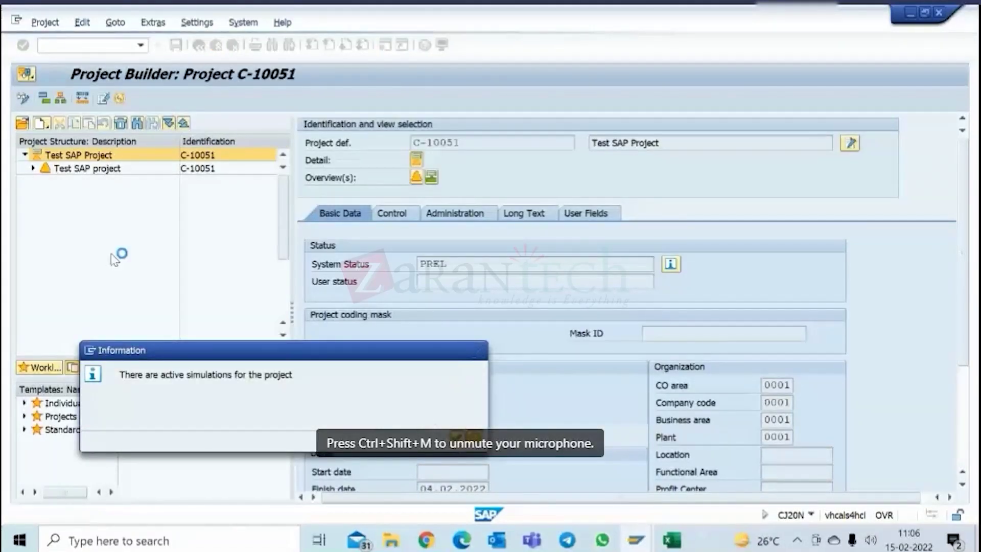
key(Return)
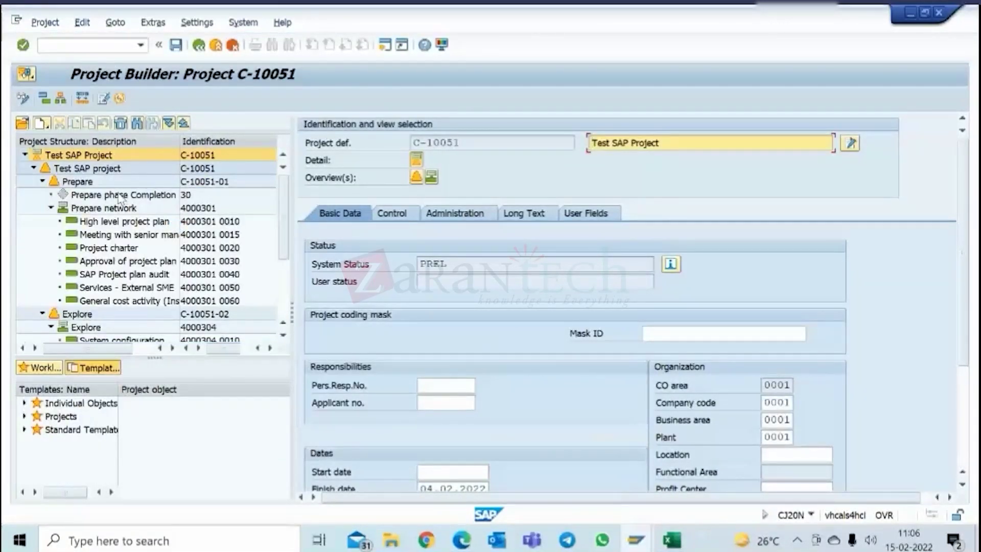
click(120, 197)
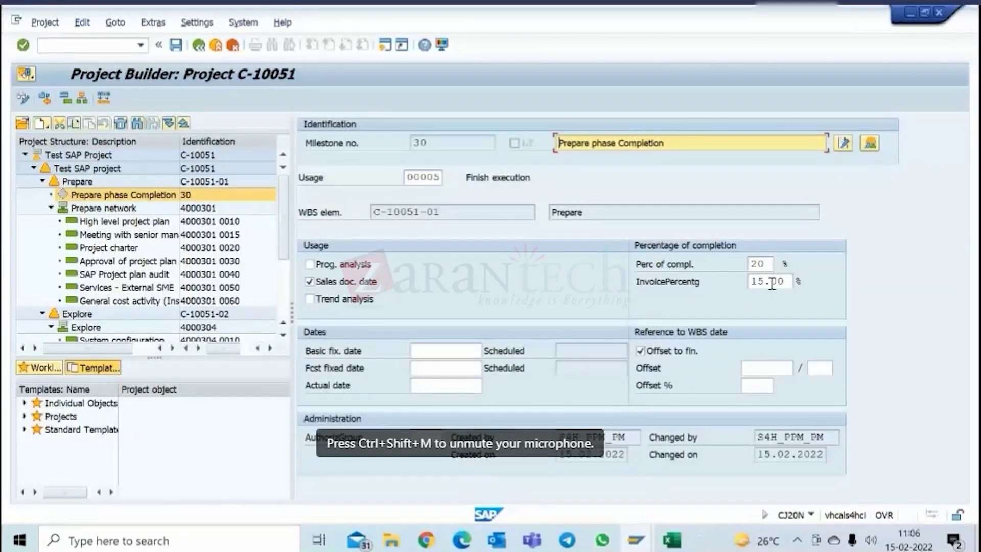
- Add a milestone with usage 00005 (Finish execution) and description "Explore phase completion" to the Explore WBS element
click(78, 315)
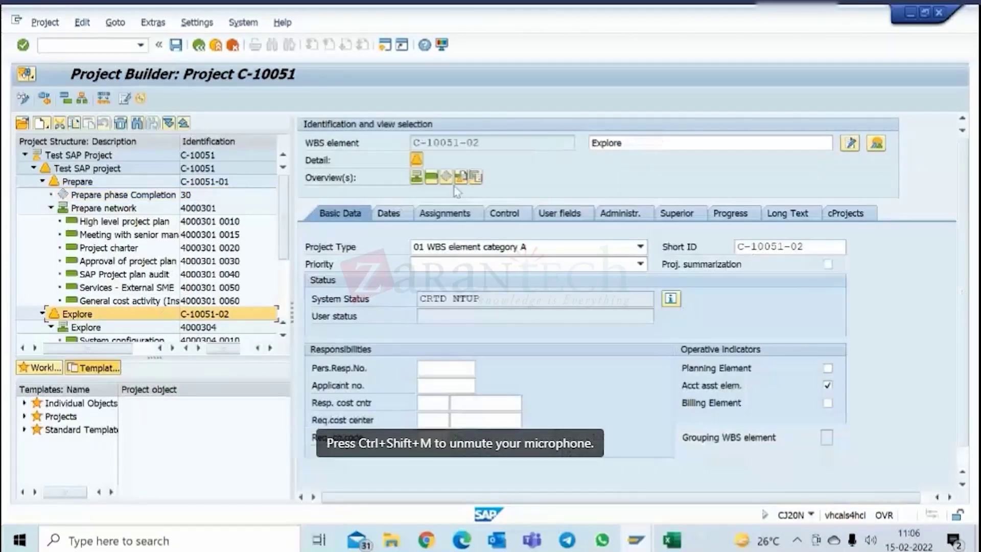
click(446, 177)
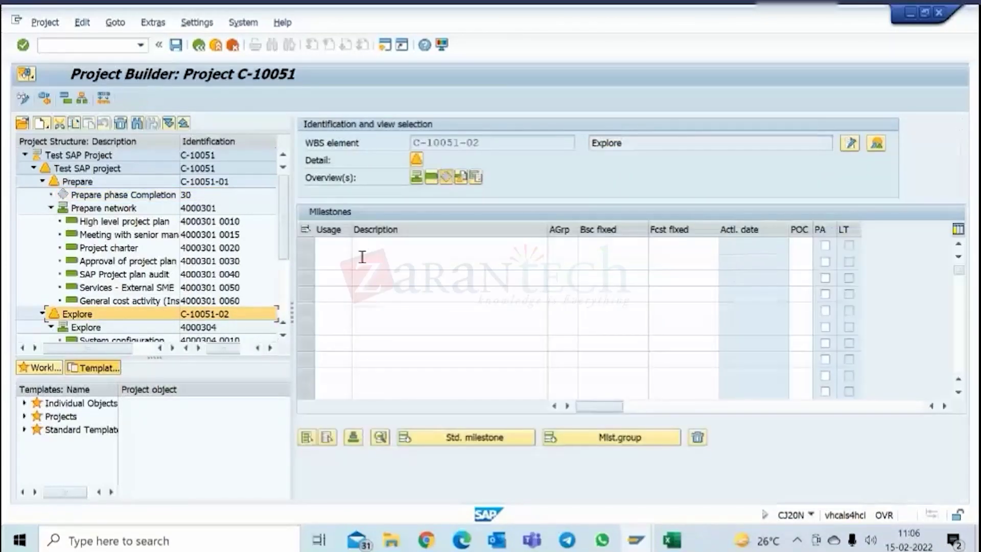
click(329, 246)
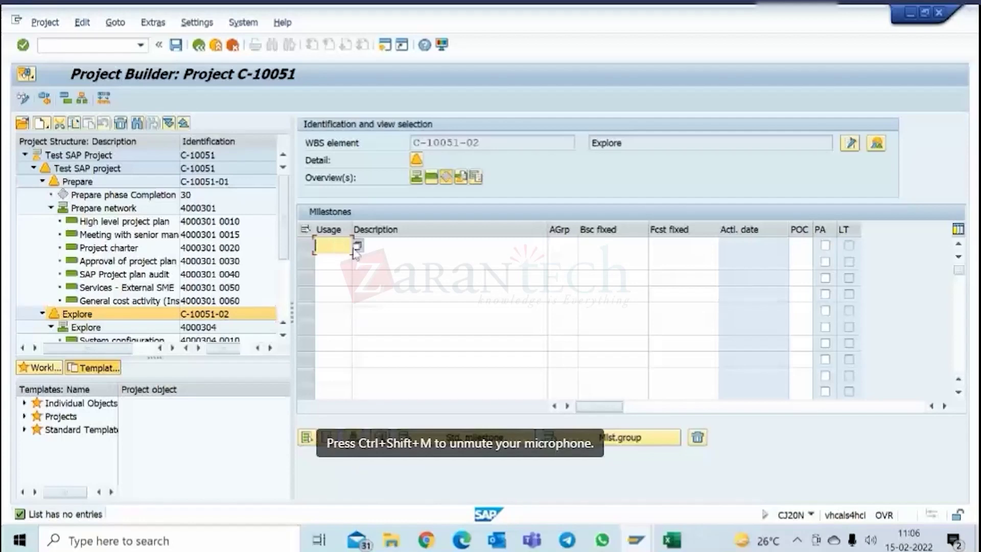
click(357, 248)
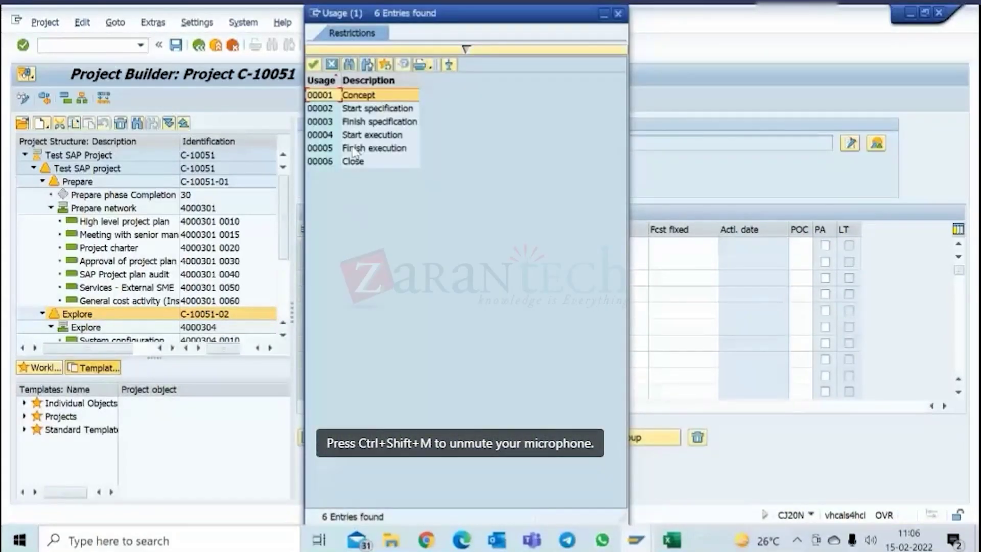
double_click(353, 152)
click(395, 245)
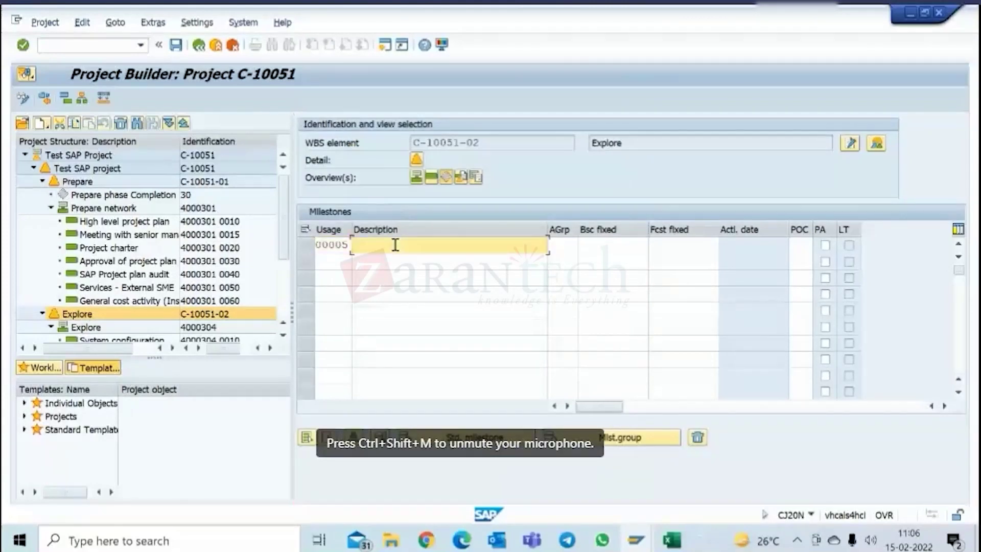
text(Explore phase complet)
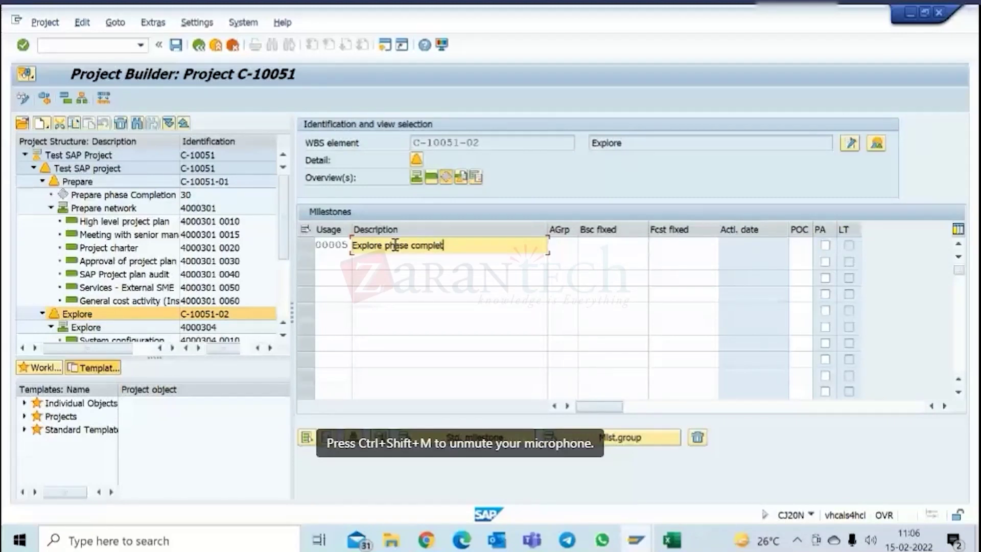
text(ion)
key(Return)
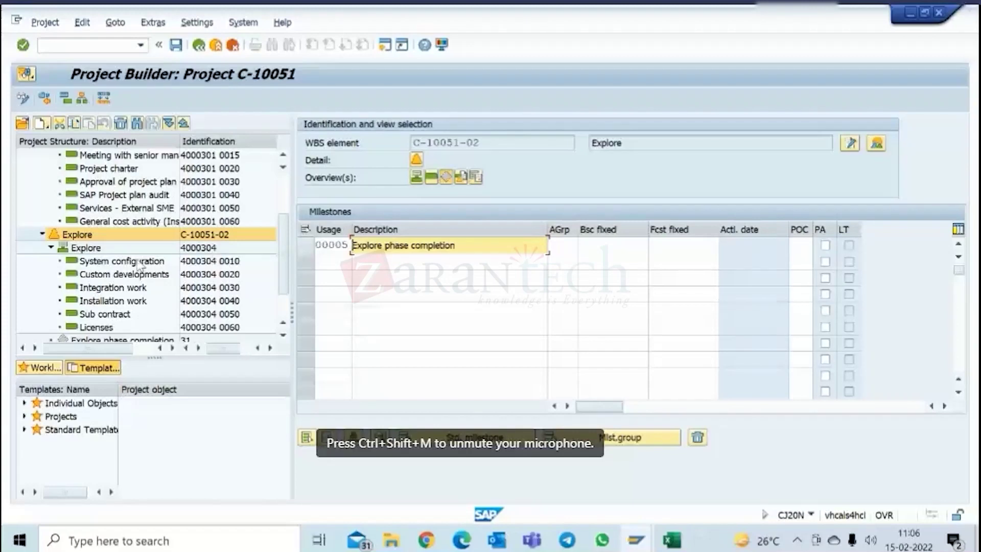
- Set the Explore phase completion milestone's percentage of completion to 50 and its invoice percentage to 40
scroll(144, 263, down, 1)
click(108, 314)
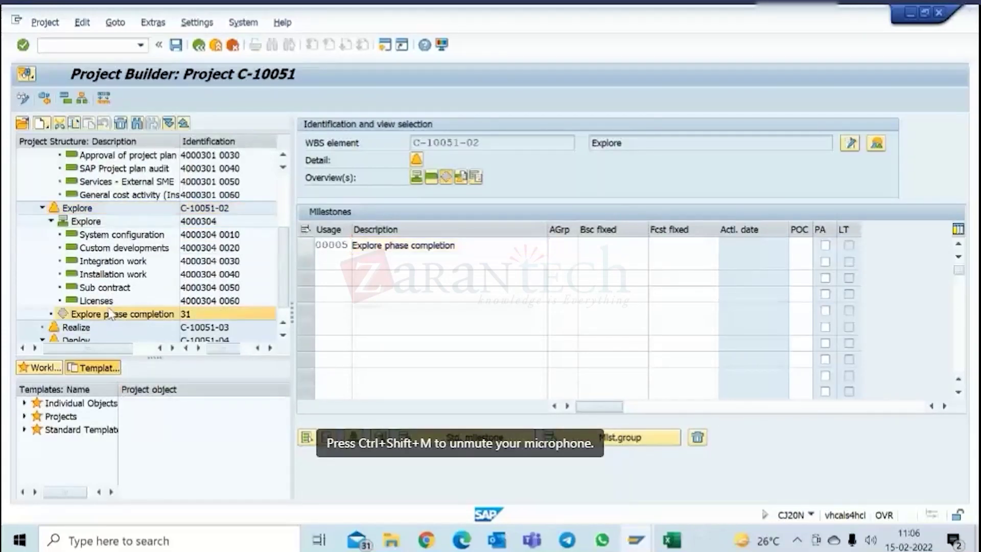
click(750, 262)
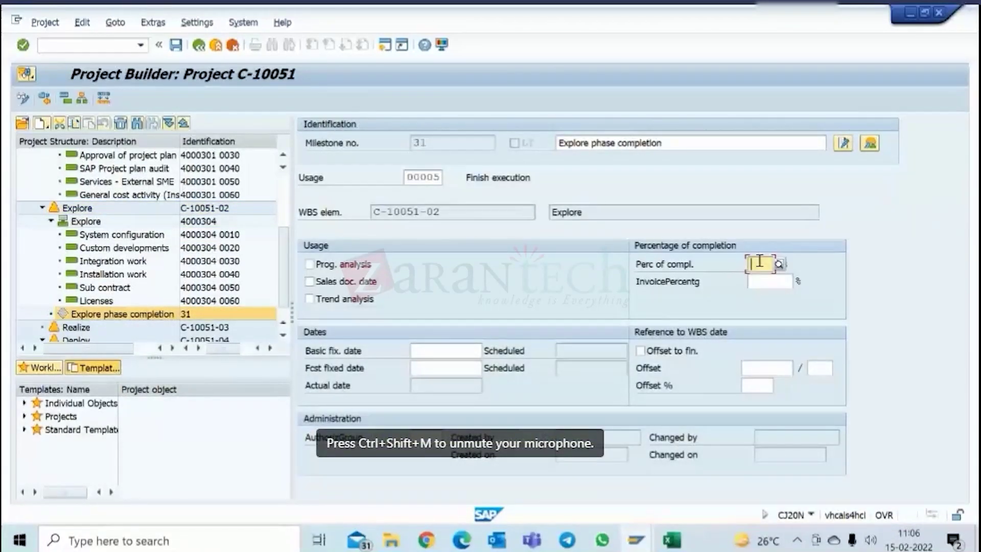
text(50)
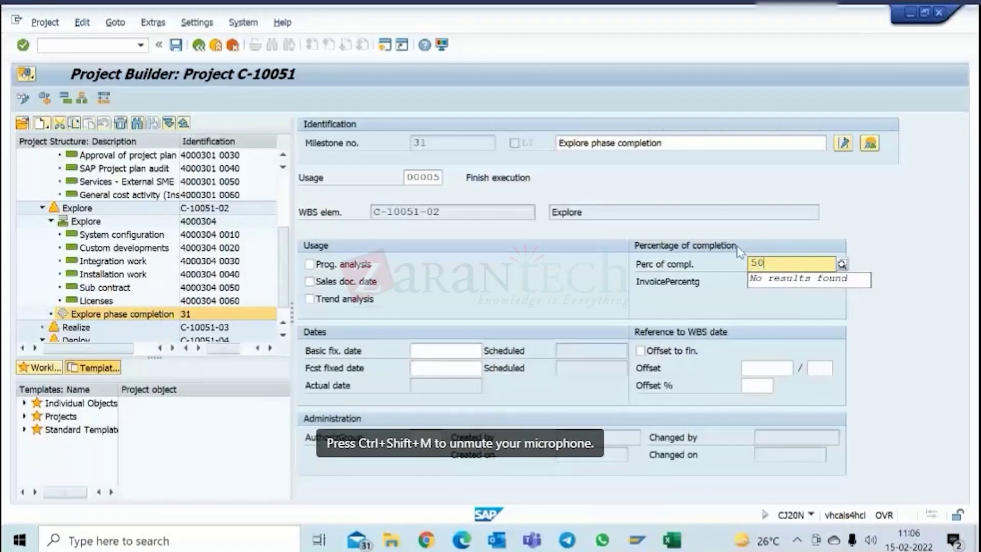
click(780, 288)
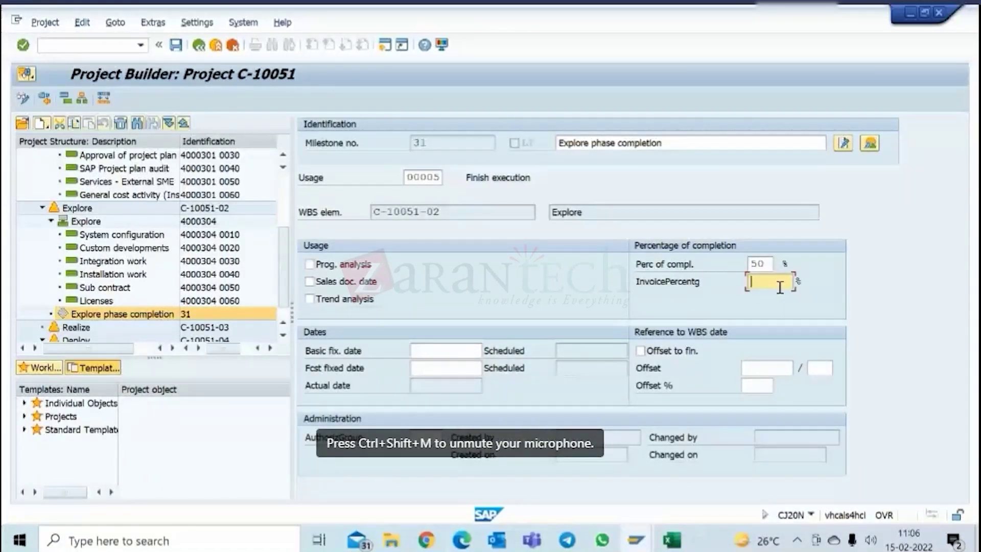
text(40)
key(Return)
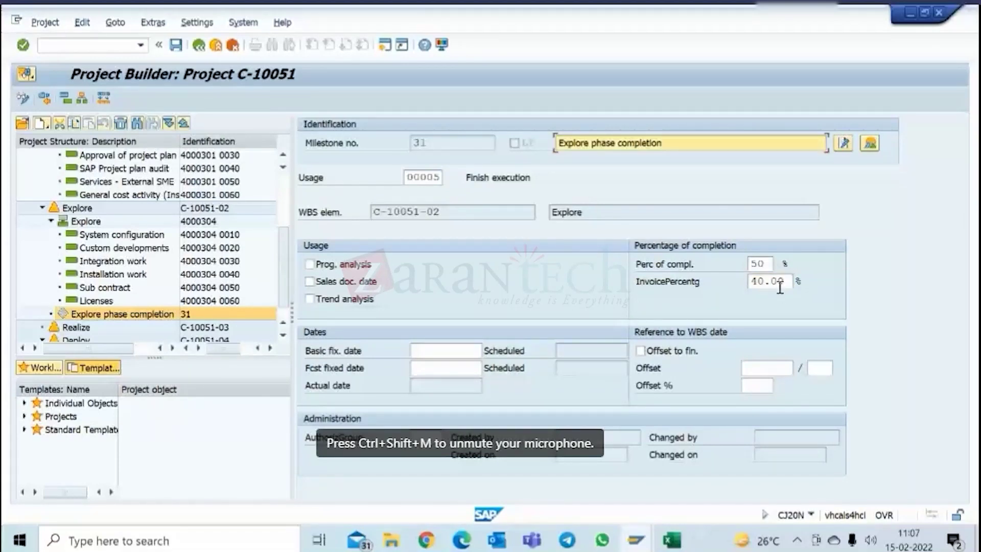
- Enable sales document date, trend analysis and progress analysis as usages of the Explore phase completion milestone
click(309, 281)
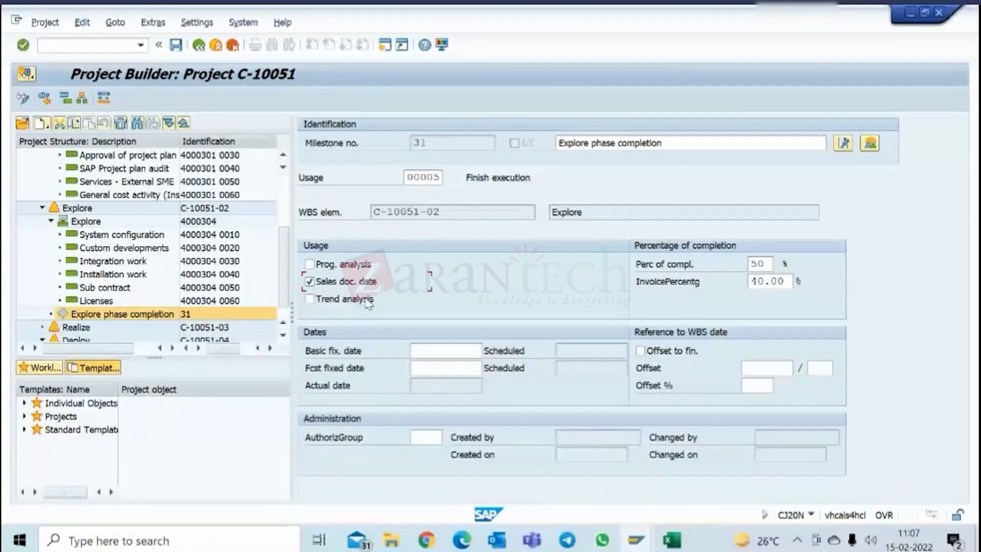
click(309, 300)
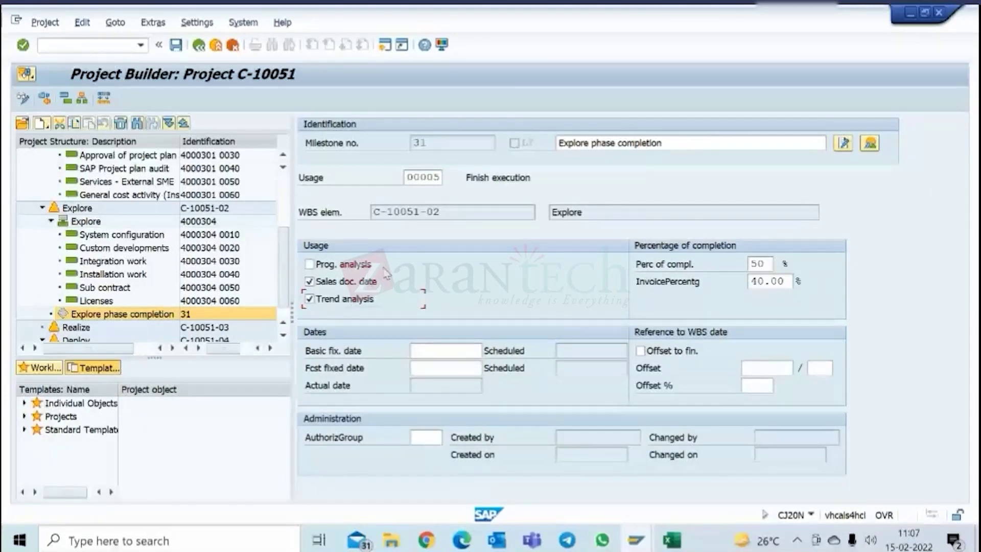
click(324, 265)
scroll(281, 282, up, 1)
scroll(280, 283, up, 2)
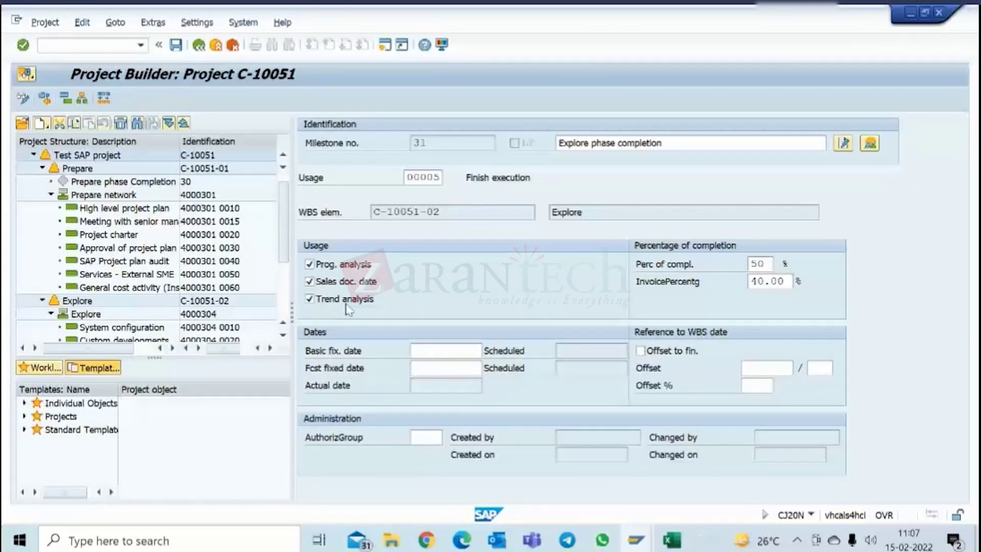
- Add a milestone with usage 00005 and description "Realise phase completion" to the Realize WBS element
scroll(207, 281, down, 3)
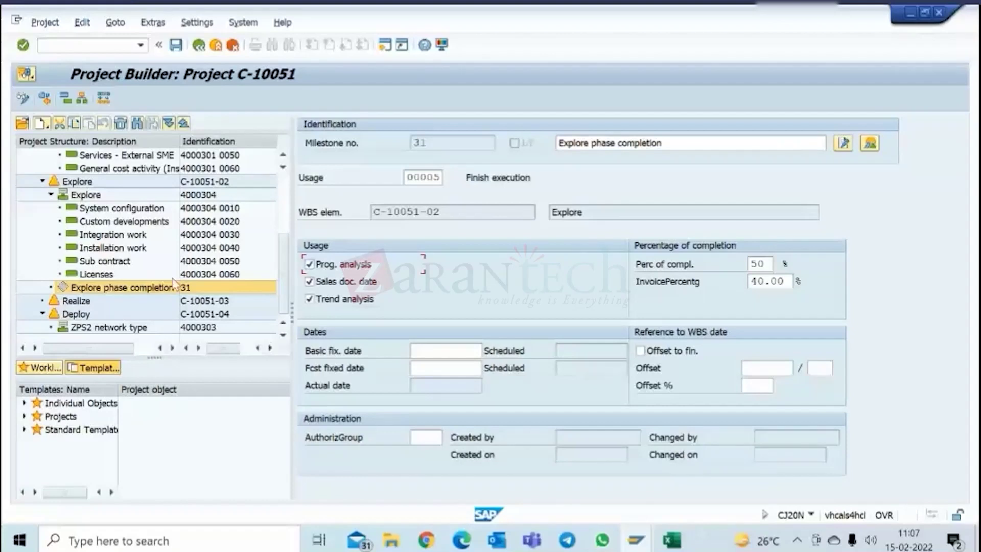
click(87, 305)
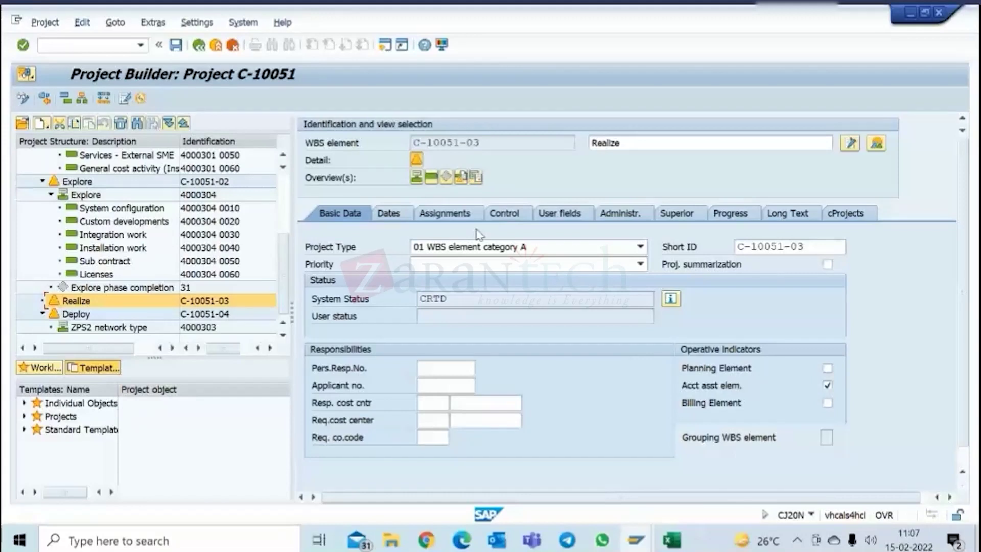
click(446, 177)
click(334, 245)
click(353, 258)
click(392, 247)
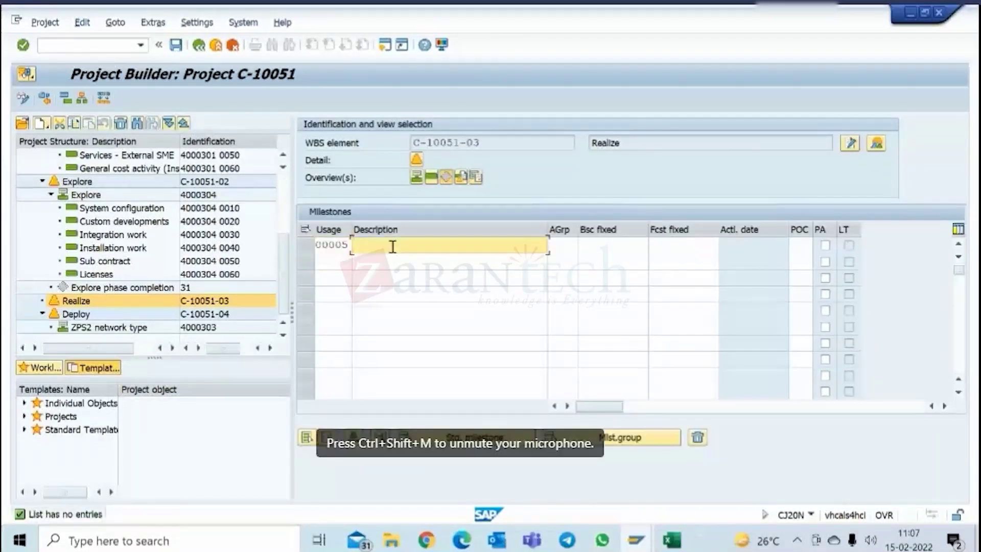
text(Realise phase completion)
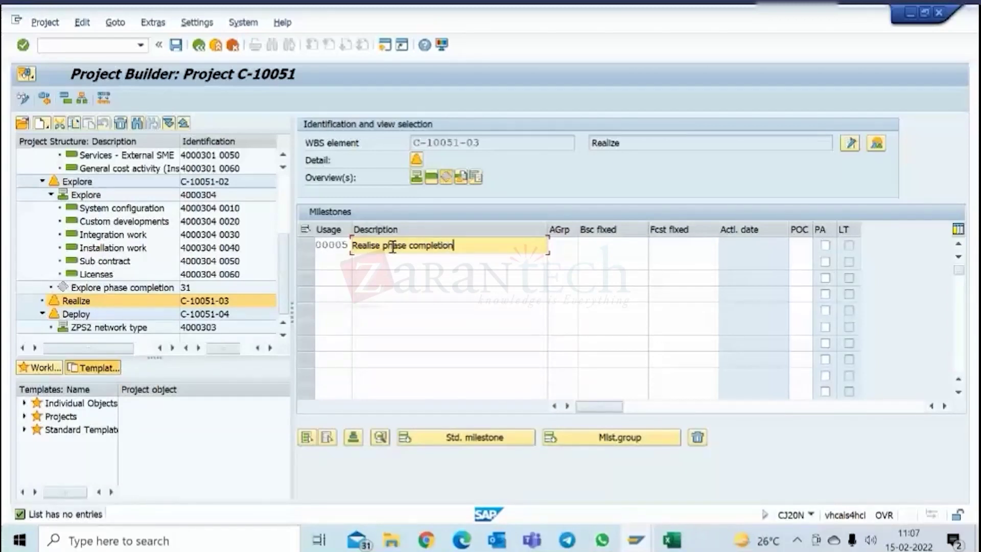
key(Return)
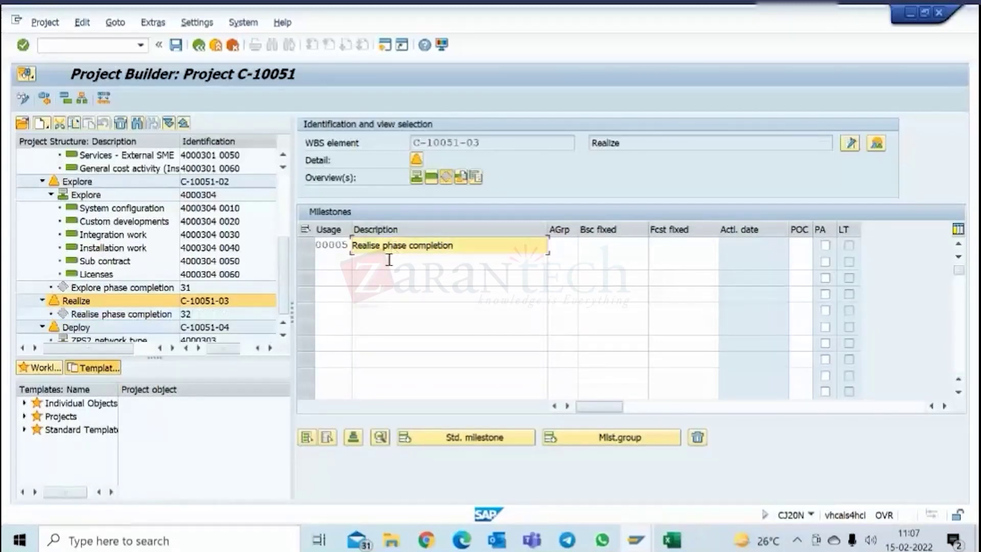
- Set both the percentage of completion and the invoice percentage of the Realise phase completion milestone to 80
click(129, 317)
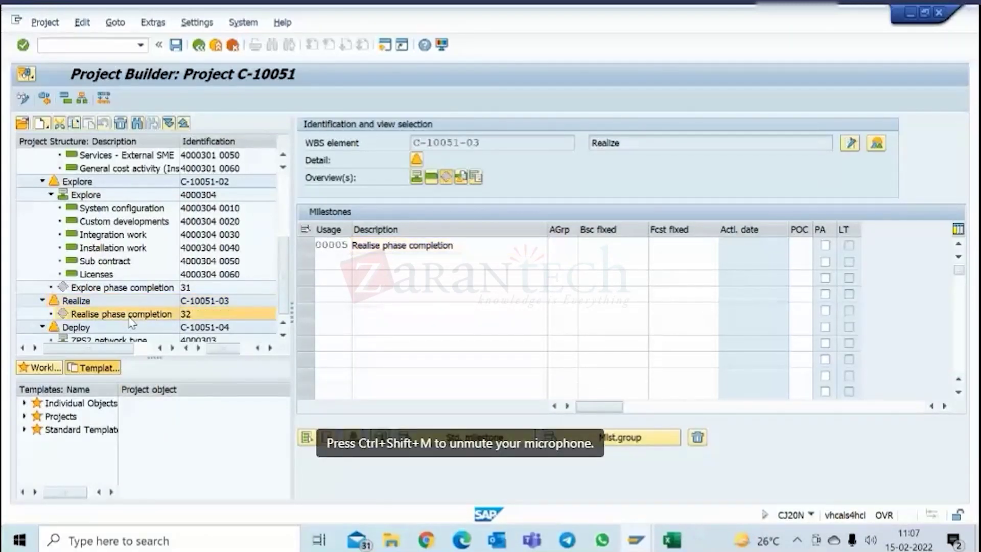
click(761, 264)
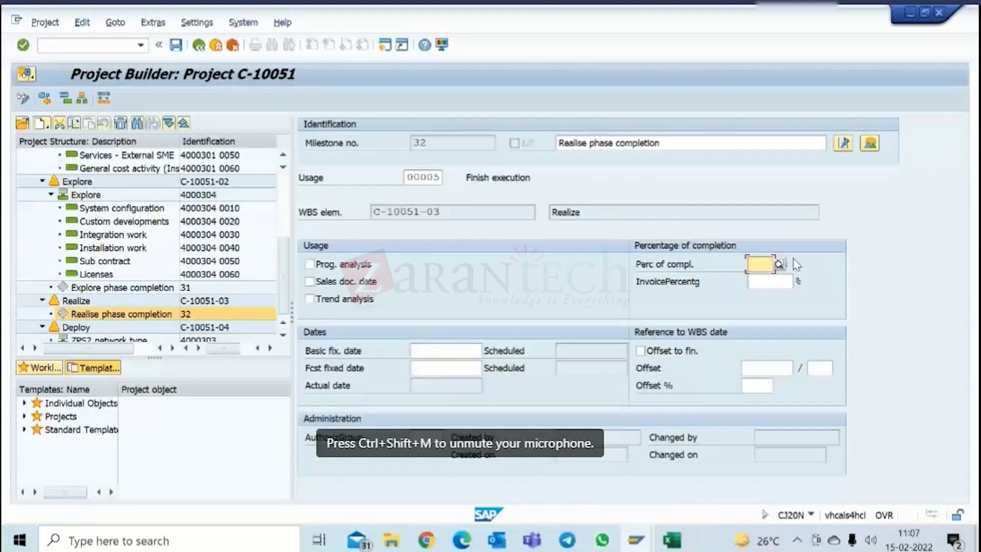
text(80)
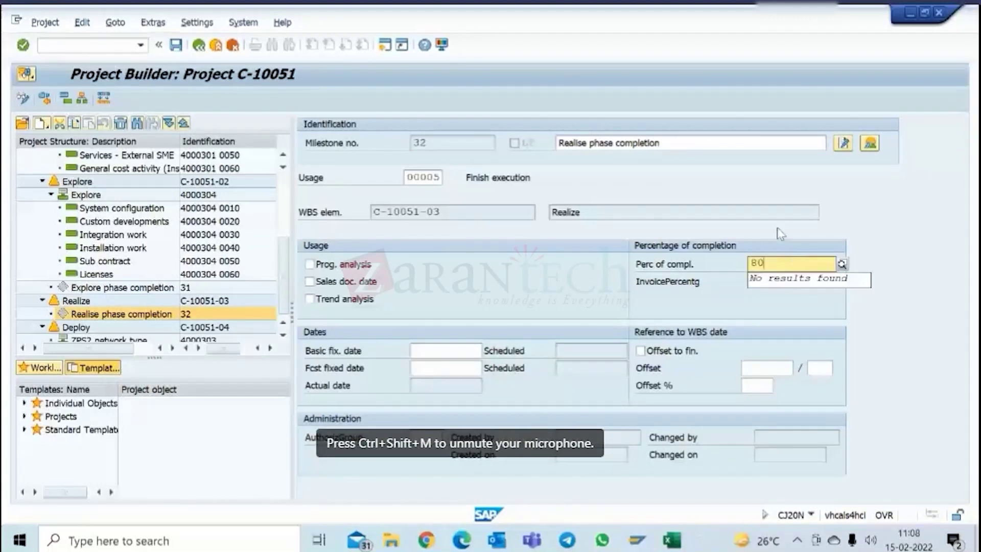
click(763, 286)
text(80)
key(Return)
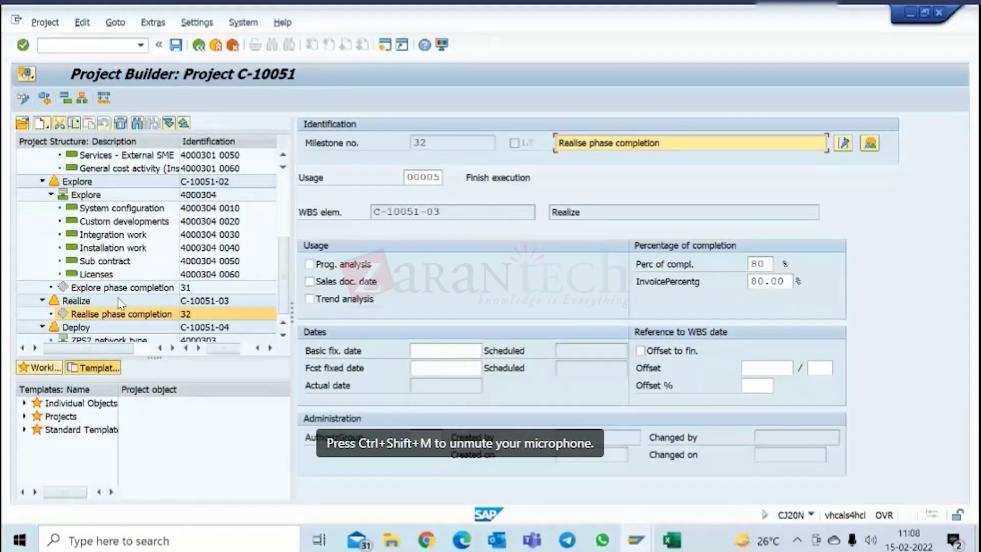
- Add a milestone with usage 00005 and description "Deploy phase completion" to the Deploy WBS element
click(83, 328)
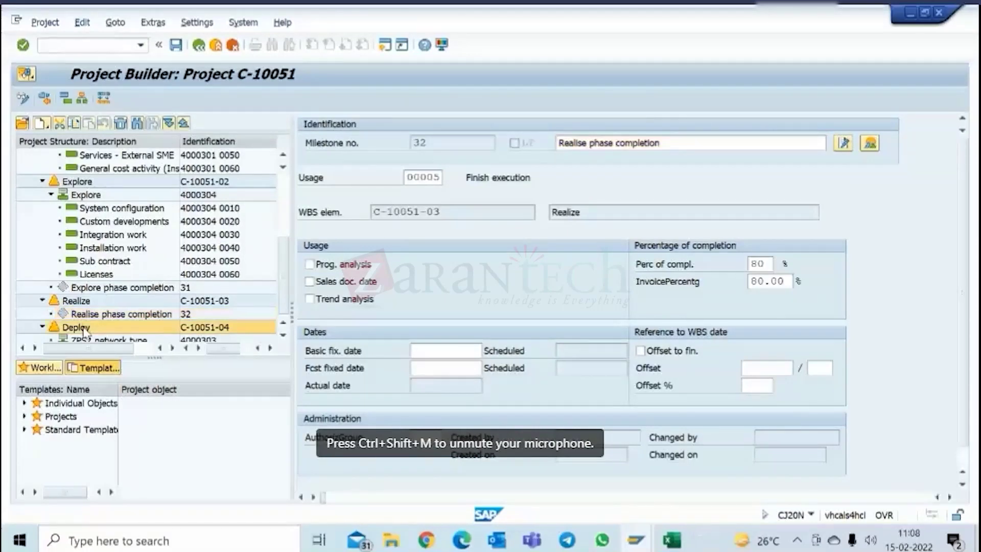
click(446, 177)
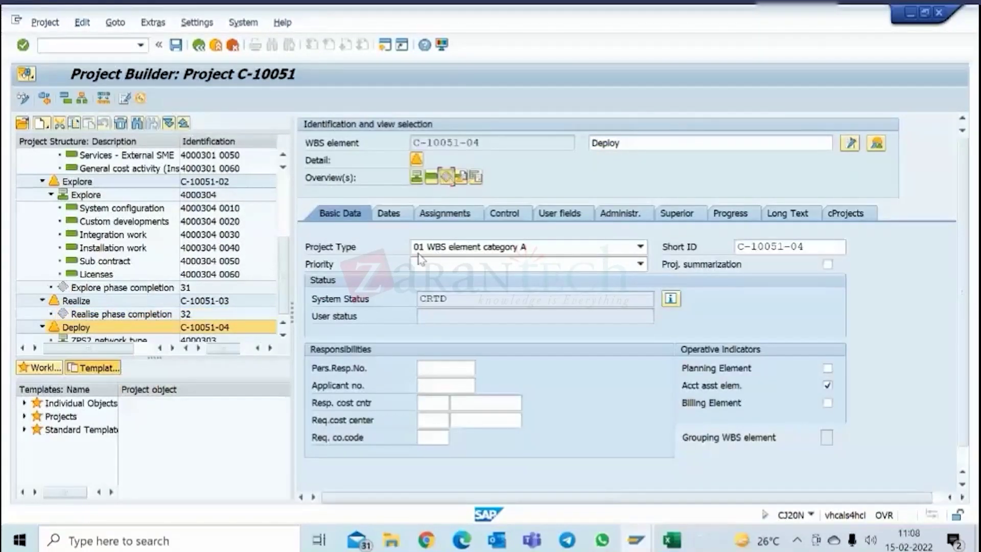
click(335, 248)
click(332, 259)
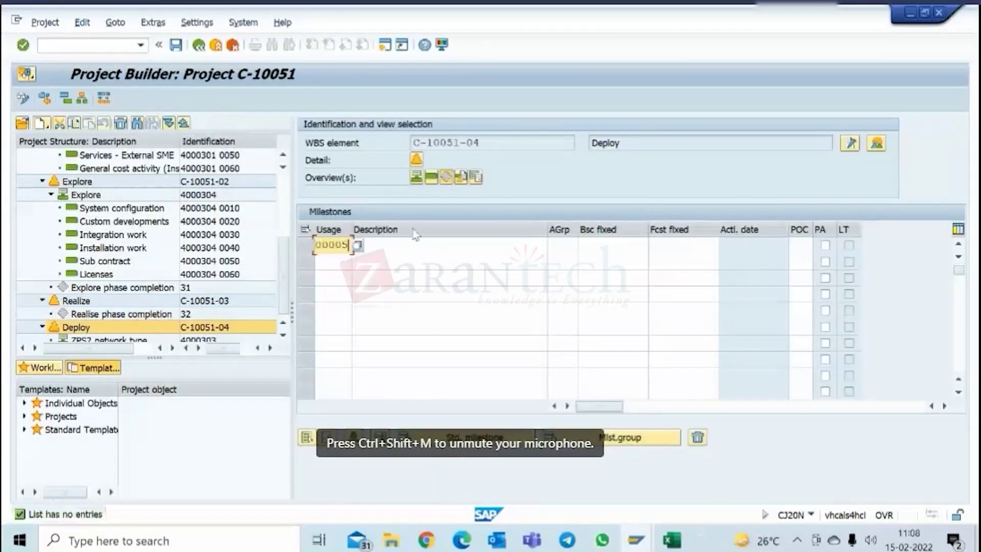
click(412, 233)
click(395, 242)
text(Dep)
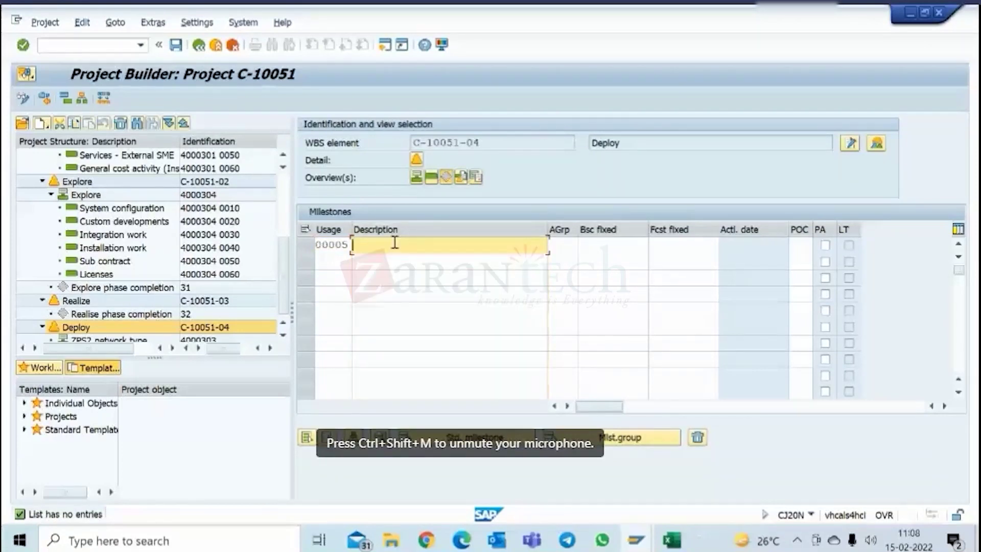
text(loy phase completion)
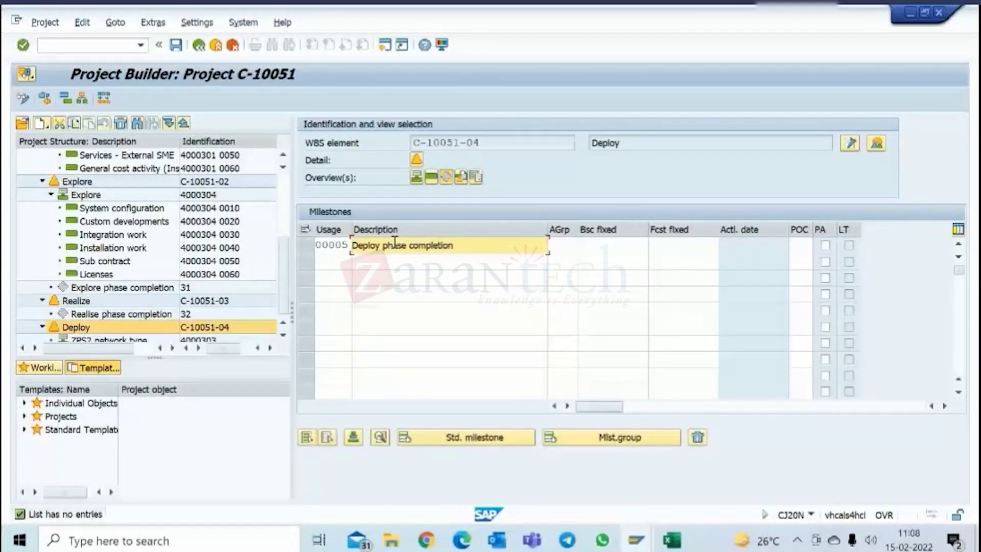
- Enable sales document date and trend analysis as usages of the Deploy phase completion milestone
scroll(148, 311, down, 1)
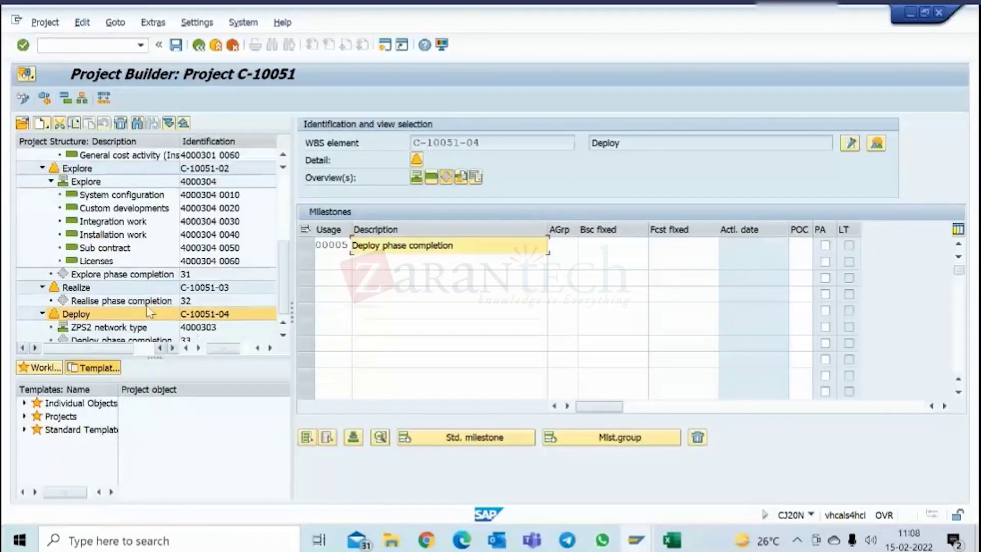
scroll(148, 310, down, 1)
click(133, 328)
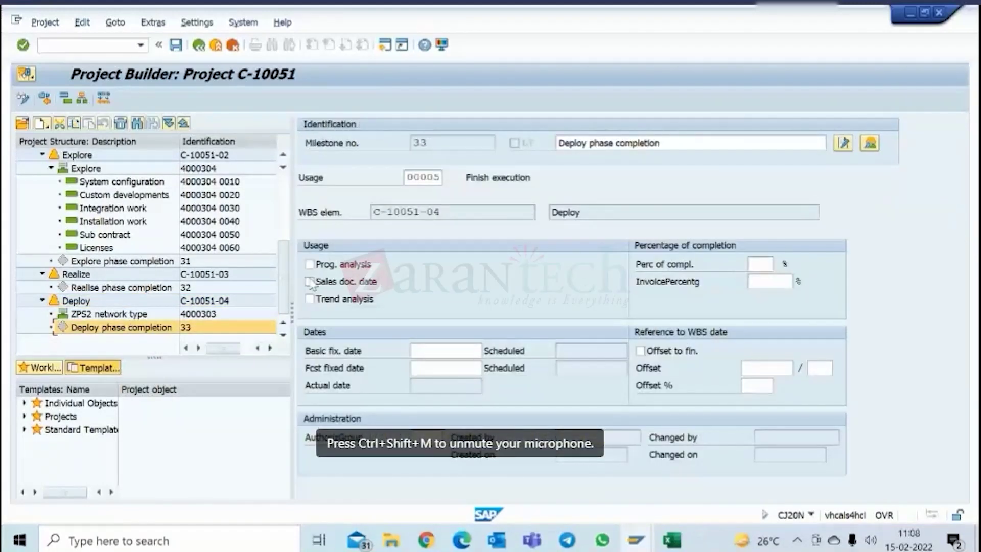
click(309, 281)
click(309, 299)
- Choose the suggested POC entry 000 for 100 as the Deploy milestone's percentage of completion and set its invoice percentage to 100
click(775, 264)
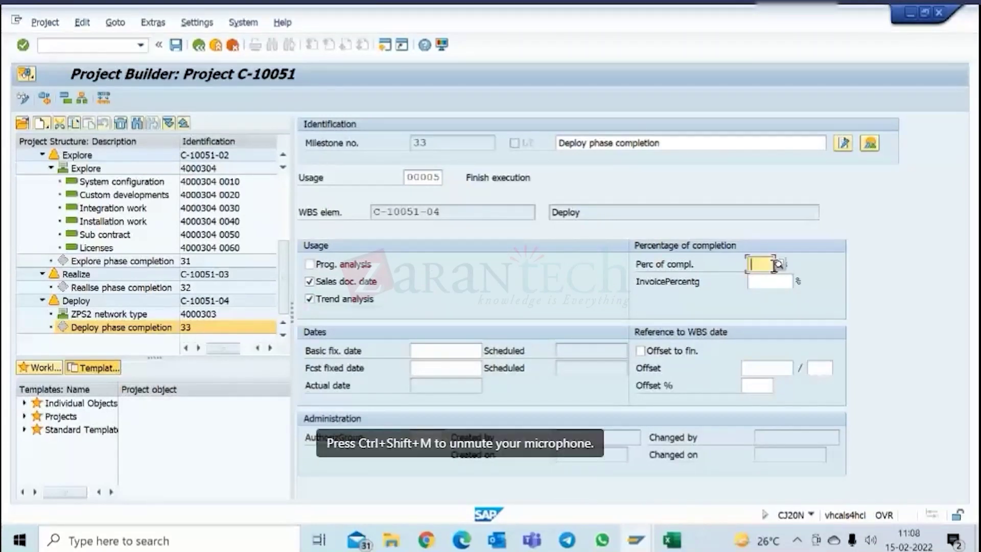
text(100)
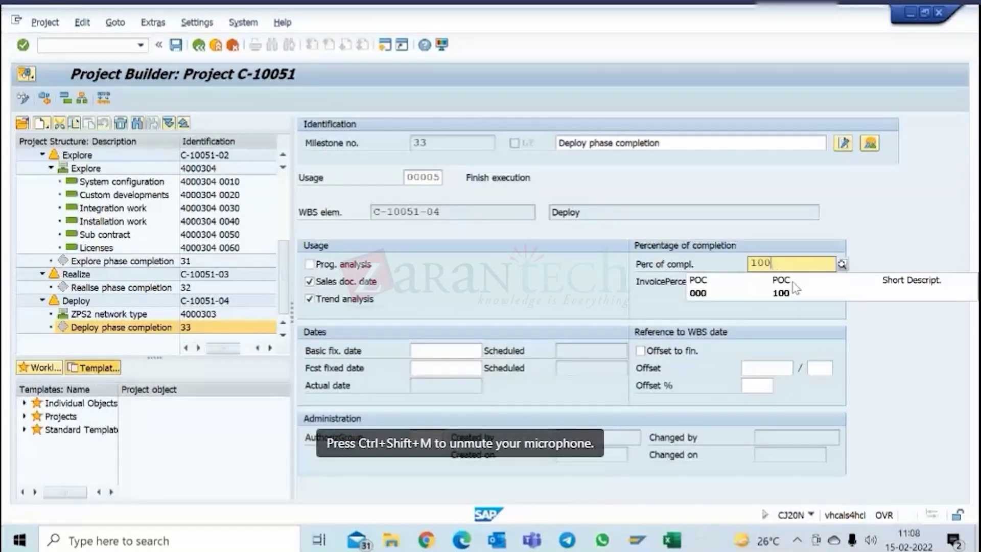
click(795, 289)
click(770, 286)
text(100)
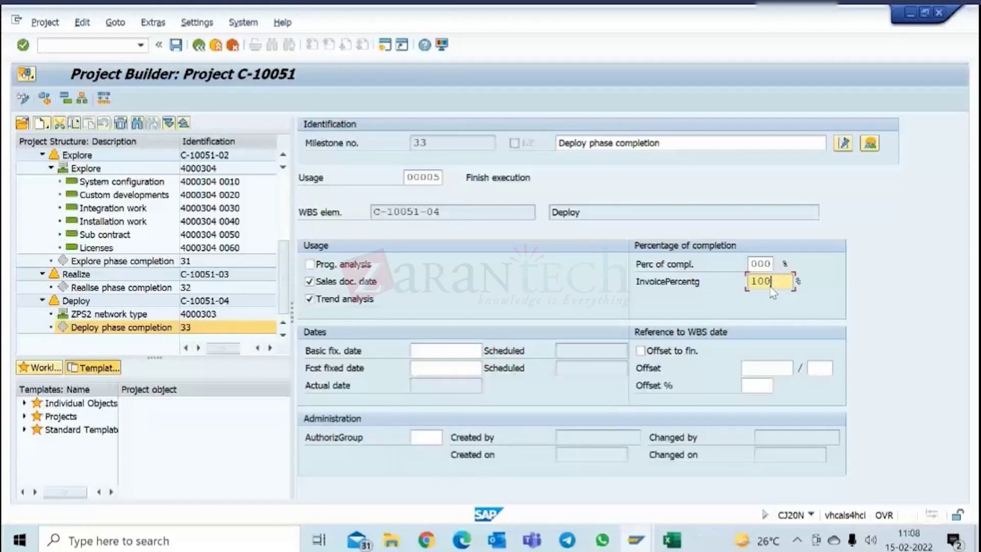
key(Return)
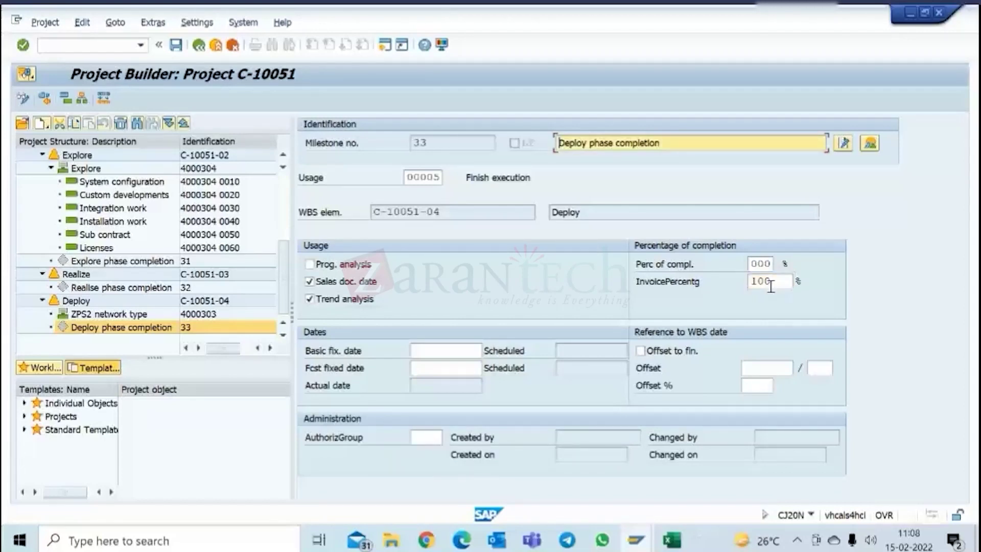
- Review the Explore and Realise milestones, toggle trend analysis for the Deploy phase completion milestone and save project C-10051
click(106, 262)
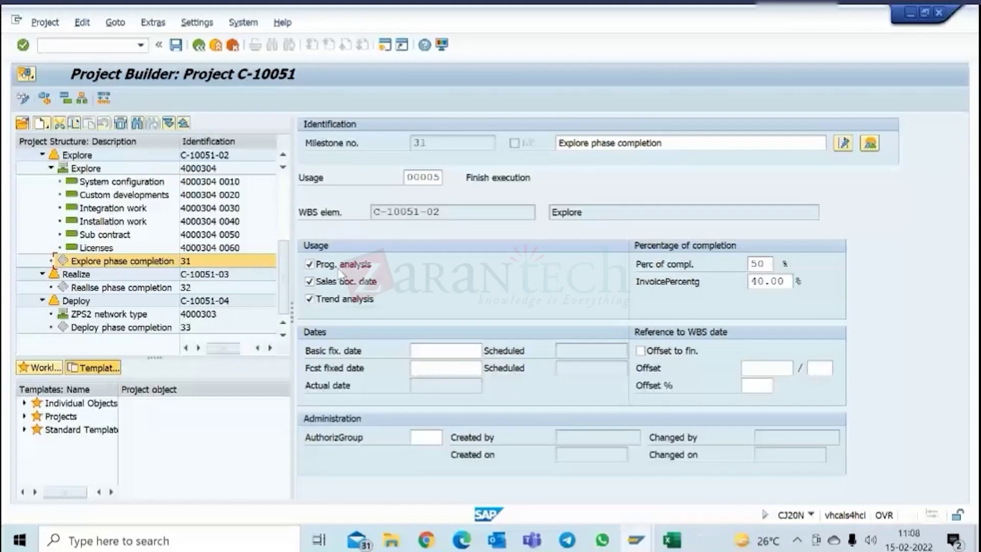
click(117, 291)
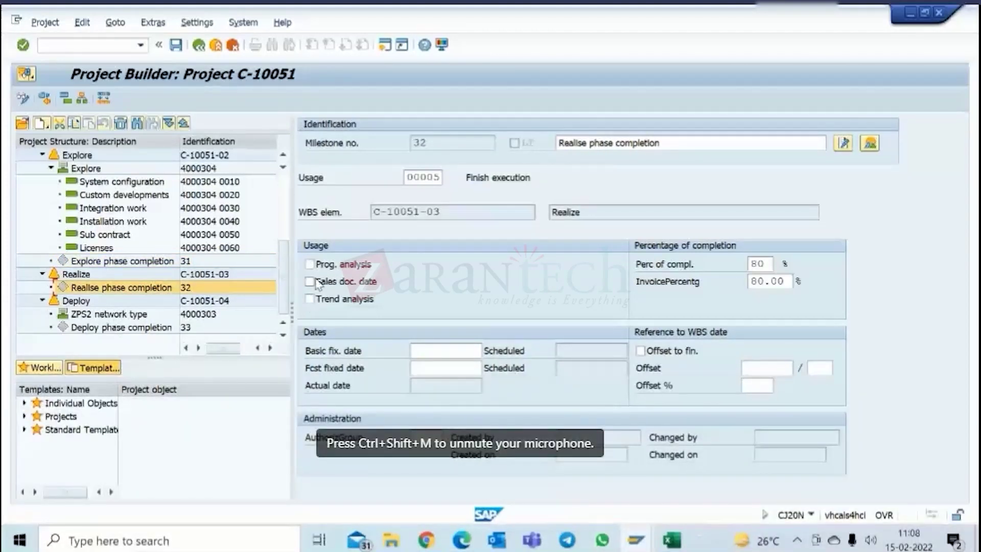
click(177, 264)
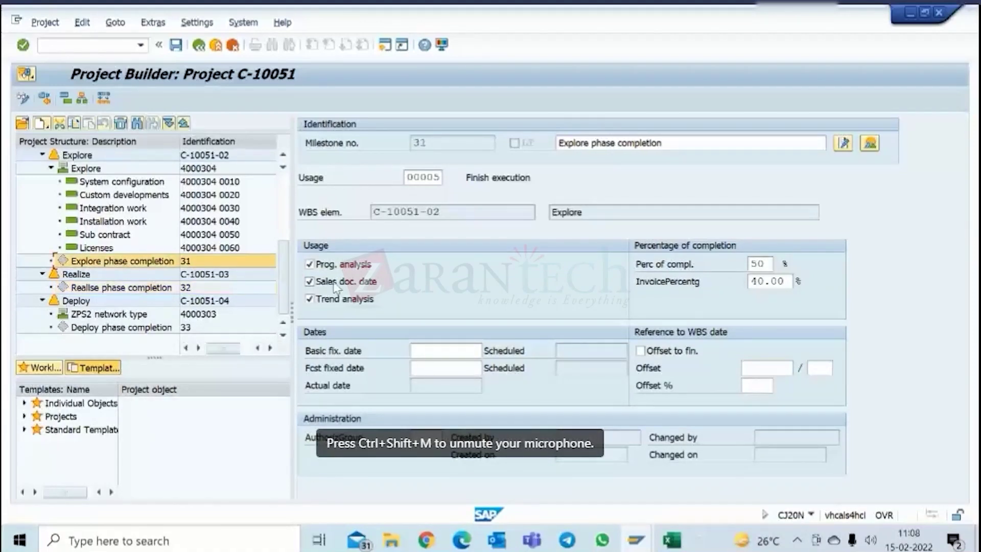
click(135, 329)
click(309, 299)
click(175, 45)
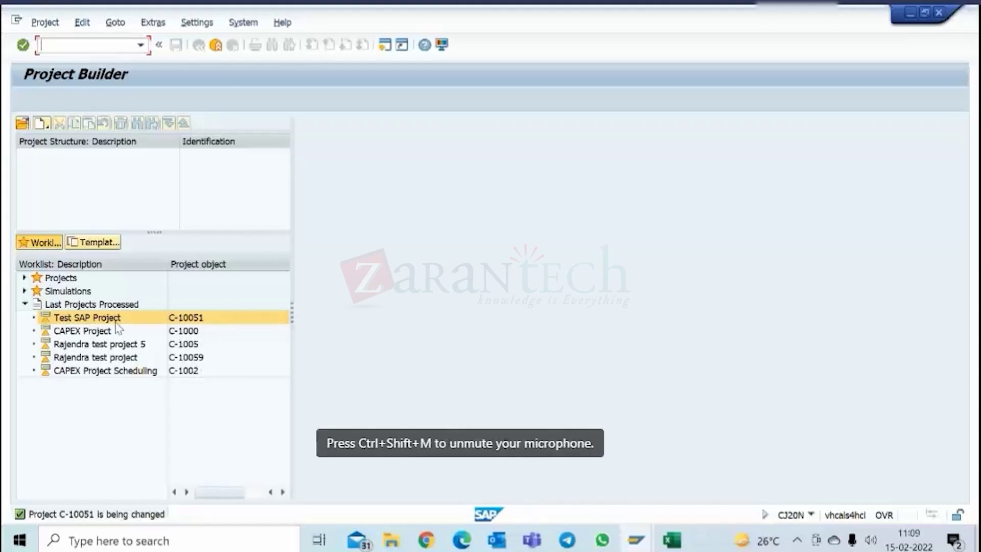
- Open the CAPEX Project Scheduling project C-1002 and display the milestone overview of its RFP activity
click(101, 372)
double_click(101, 371)
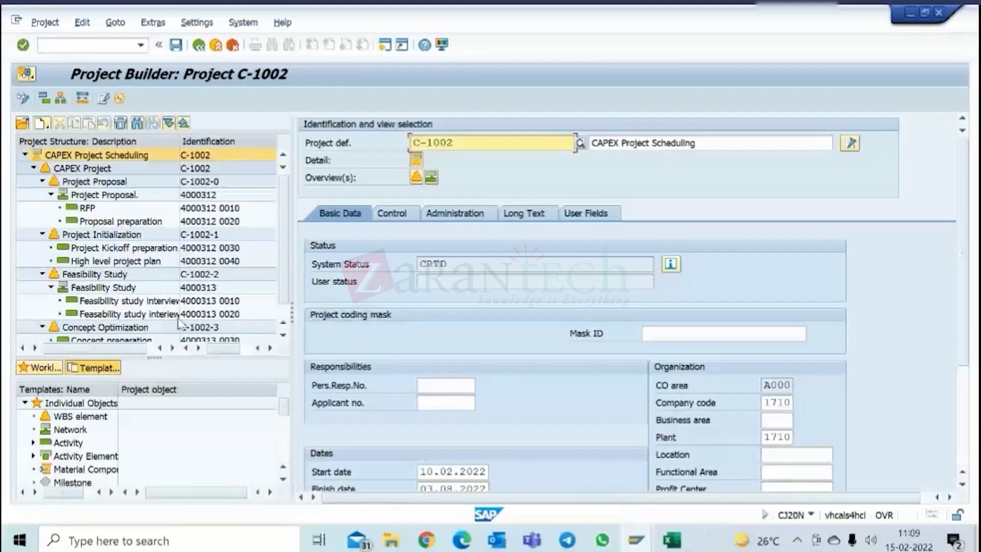
click(94, 210)
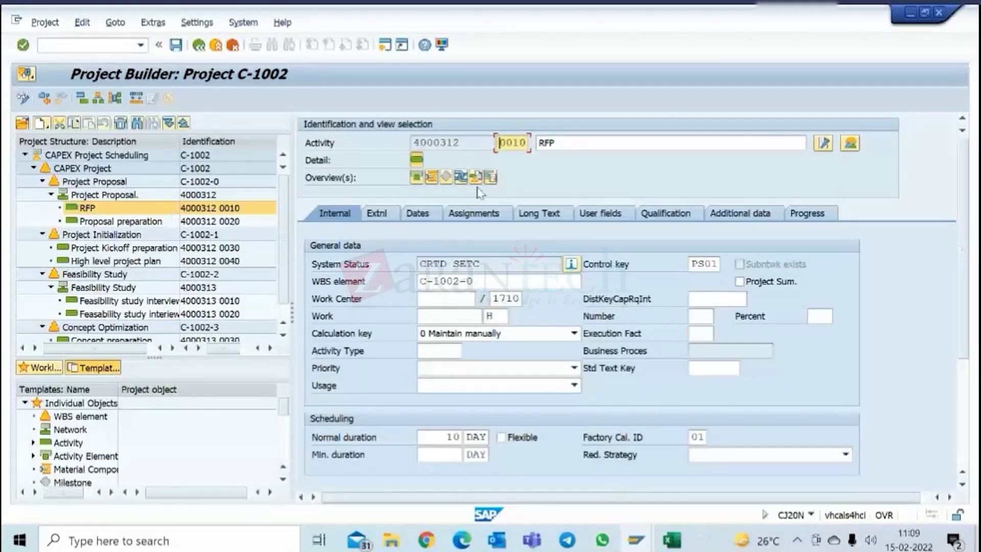
click(449, 180)
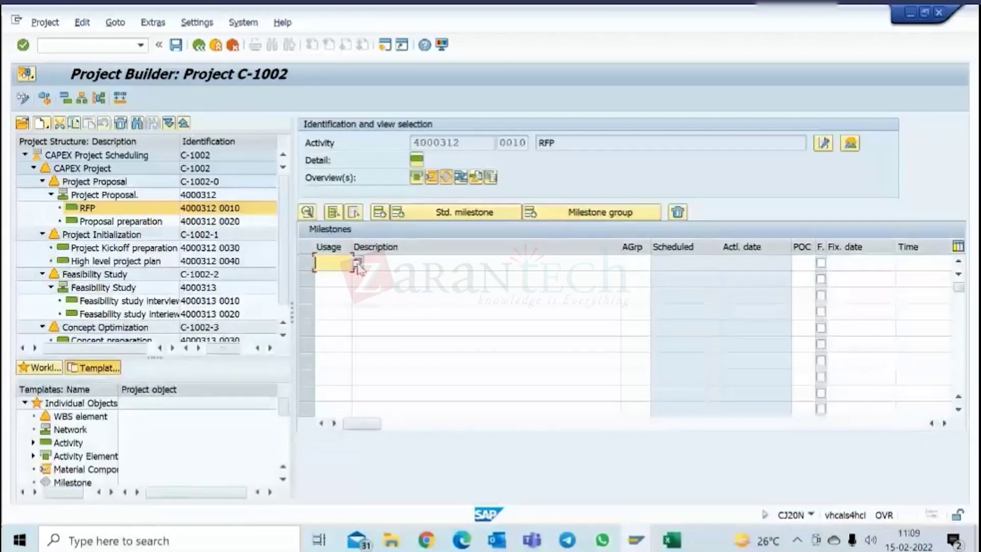
- Add a milestone with usage 00005 and description "RFP completion" to the RFP activity
click(356, 263)
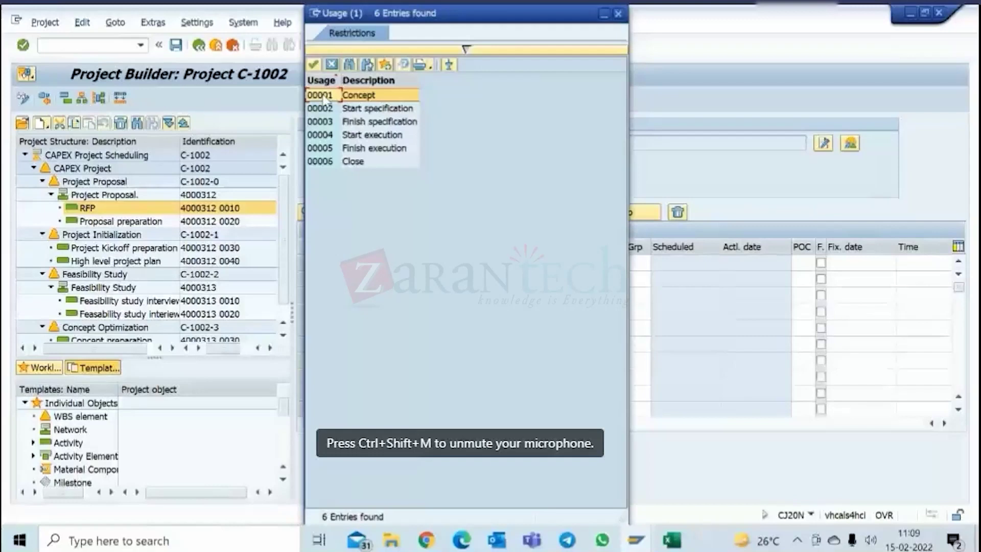
double_click(322, 148)
click(400, 263)
text(C)
key(BackSpace)
text(RFP)
key(BackSpace)
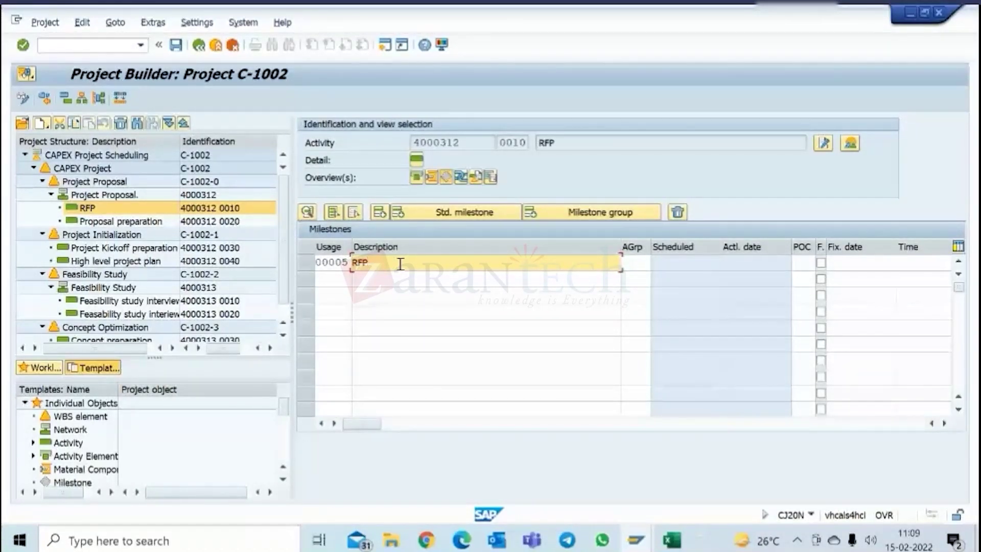
key(BackSpace)
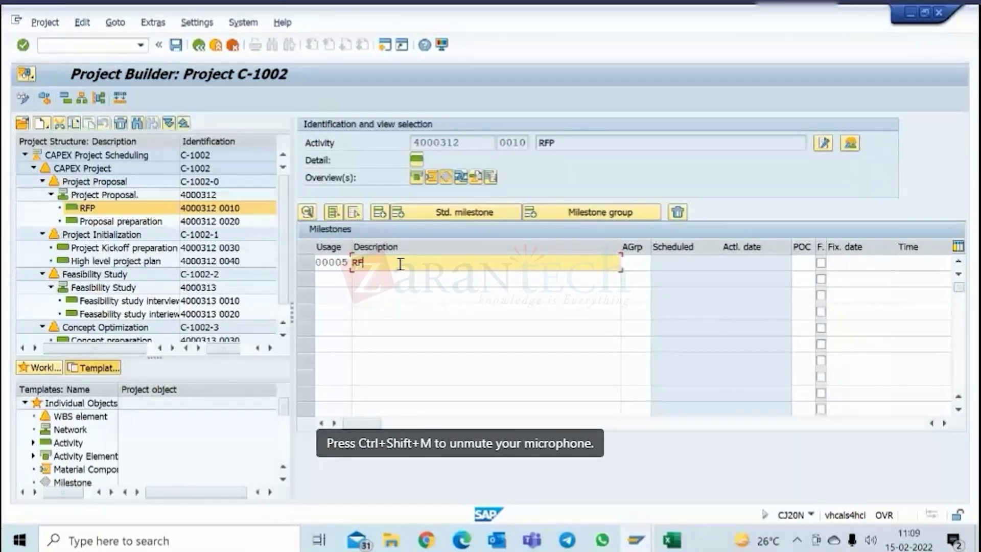
text(Pcompletio)
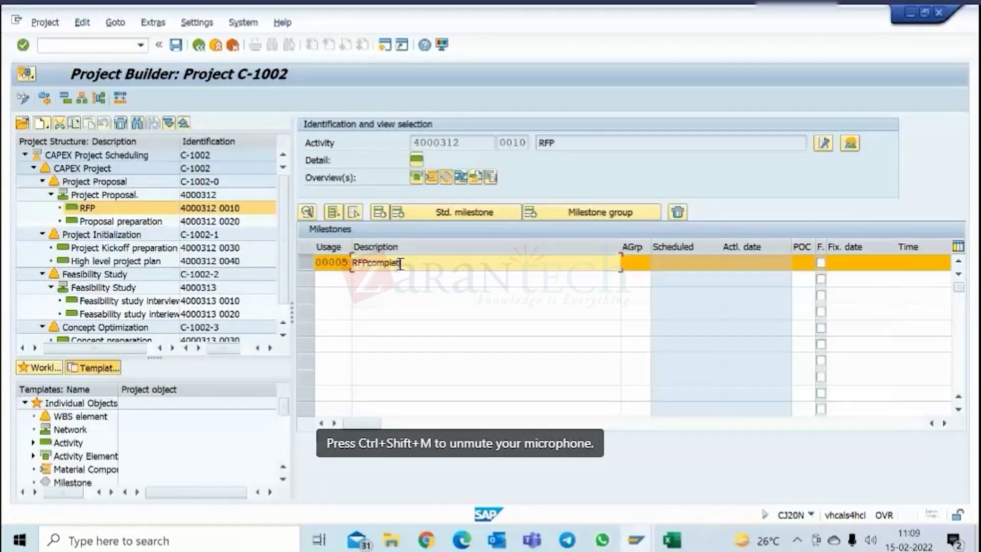
key(BackSpace)
key(BackSpace)
key(BackSpace)
key(BackSpace)
key(BackSpace)
key(BackSpace)
key(BackSpace)
key(BackSpace)
key(BackSpace)
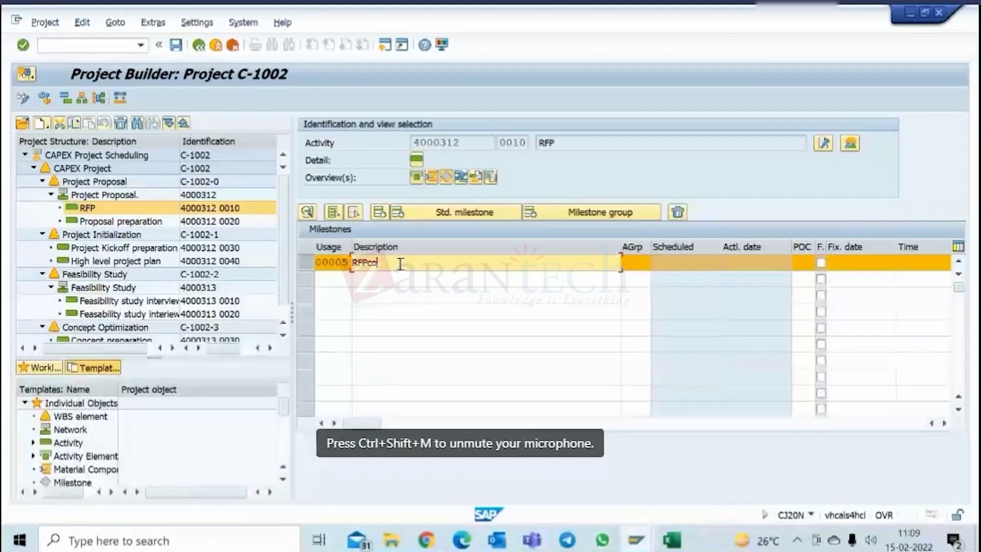
text(completion)
key(Return)
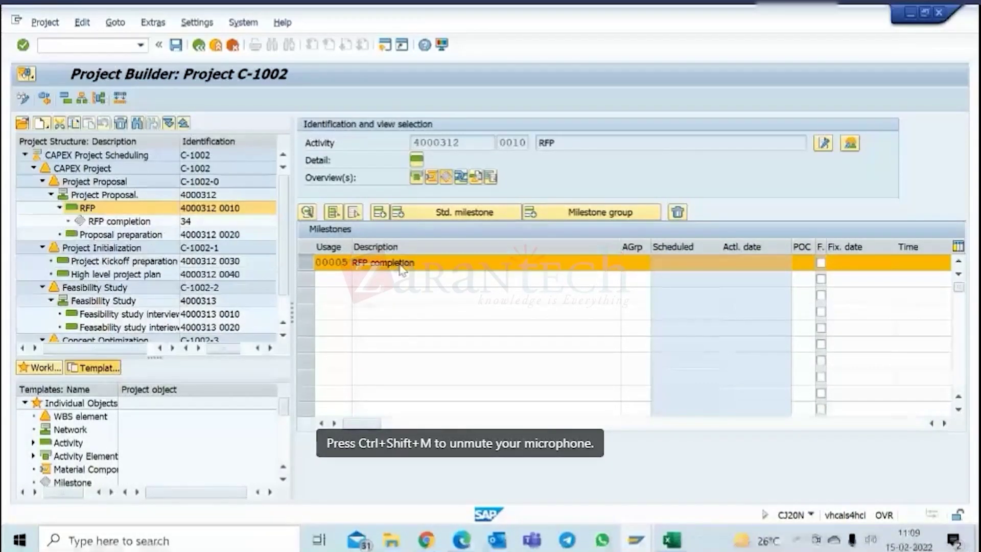
- Enable milestone functions and sales document date for the RFP completion milestone and set its invoice percentage to 10
click(108, 223)
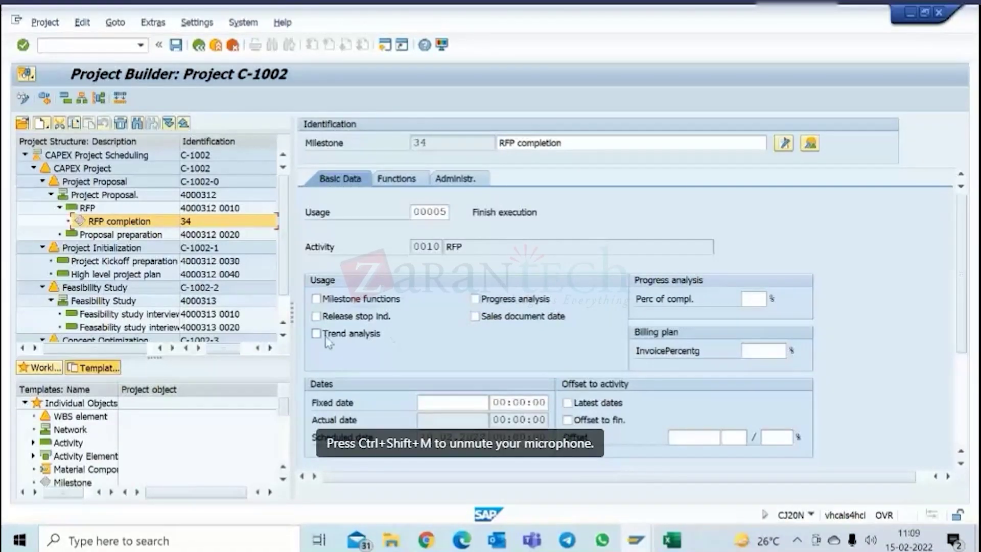
click(316, 299)
click(474, 316)
click(751, 350)
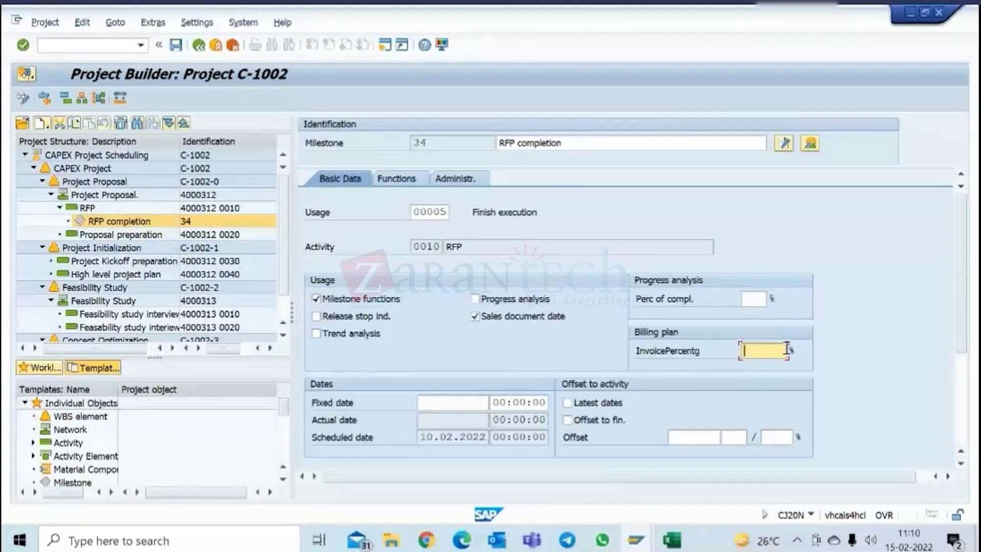
text(10)
key(Return)
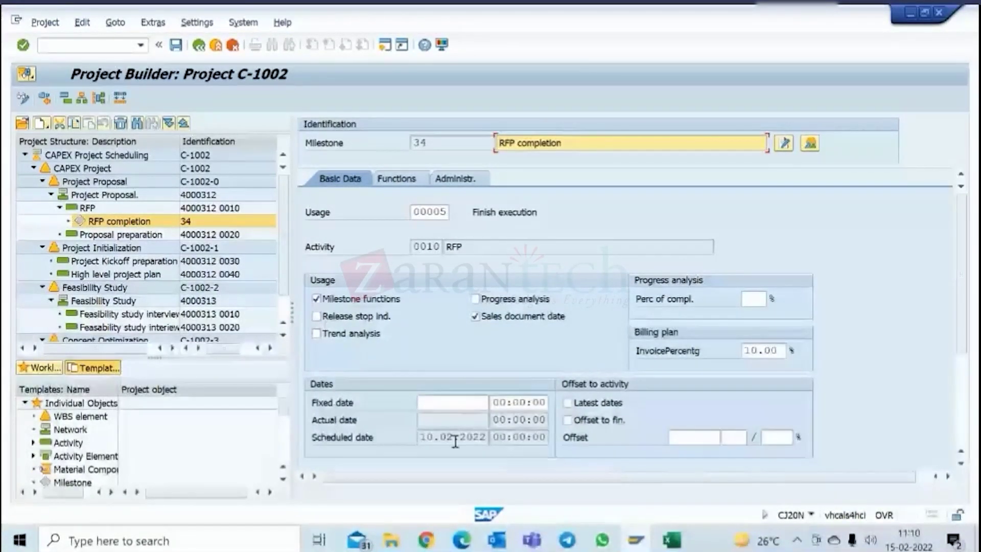
- Compare the RFP activity's earliest and latest dates with the scheduled date of its RFP completion milestone
click(94, 218)
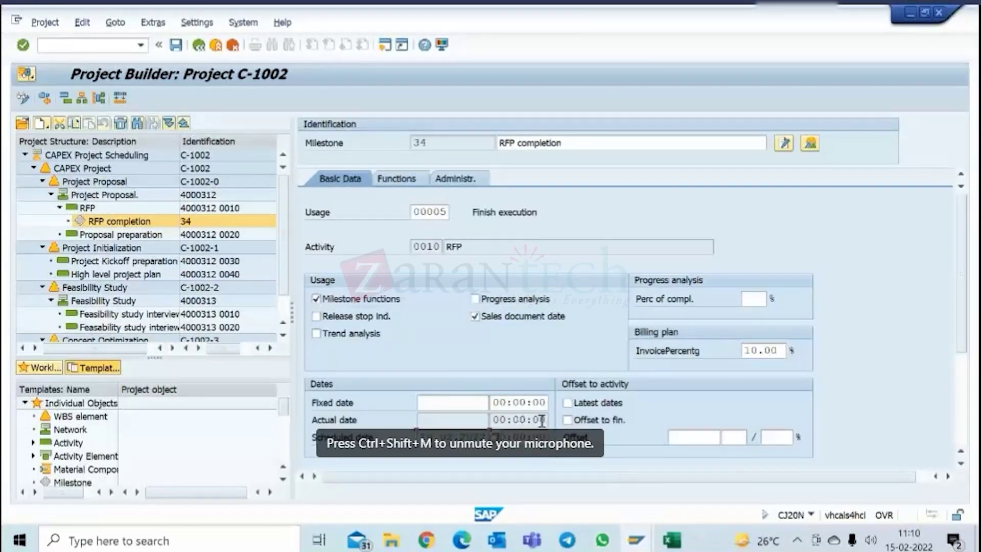
click(102, 210)
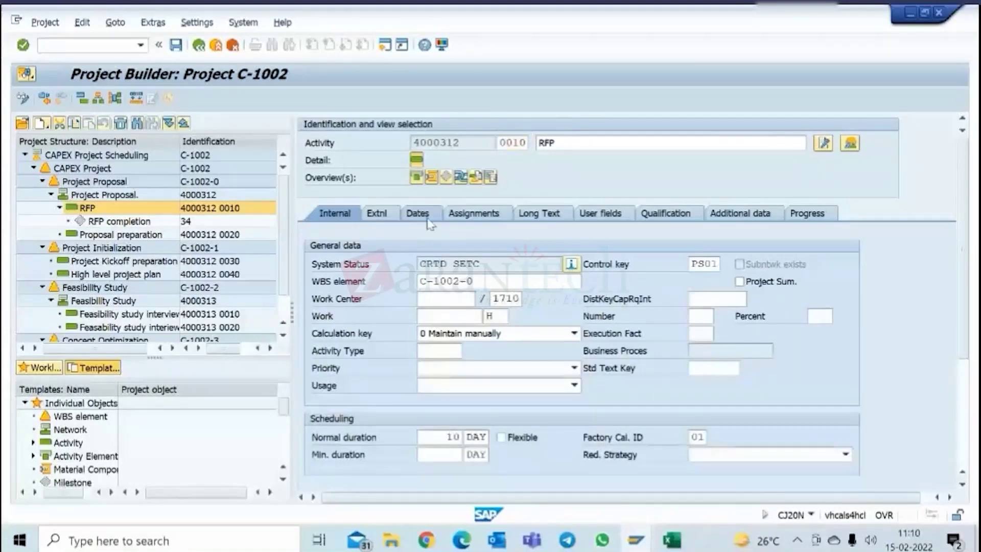
click(427, 216)
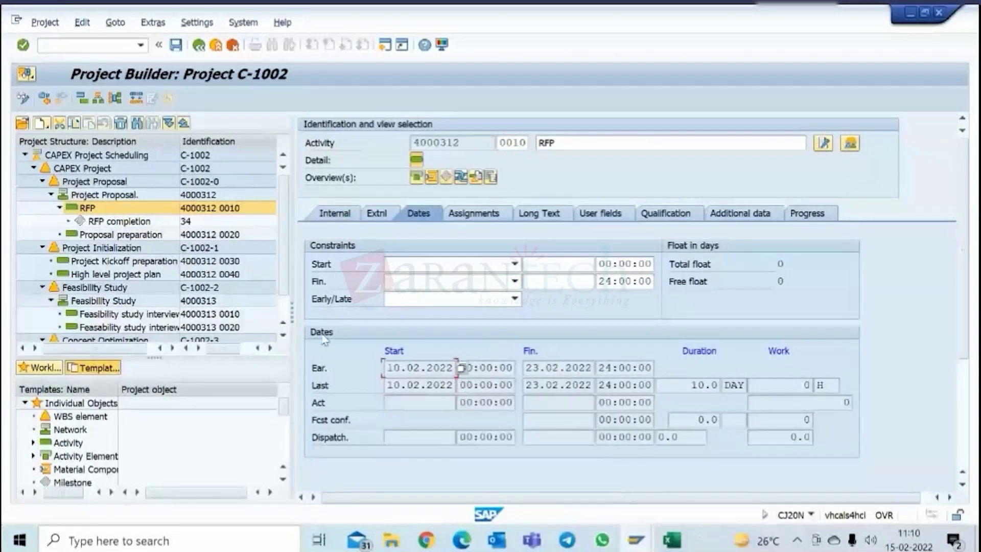
click(402, 384)
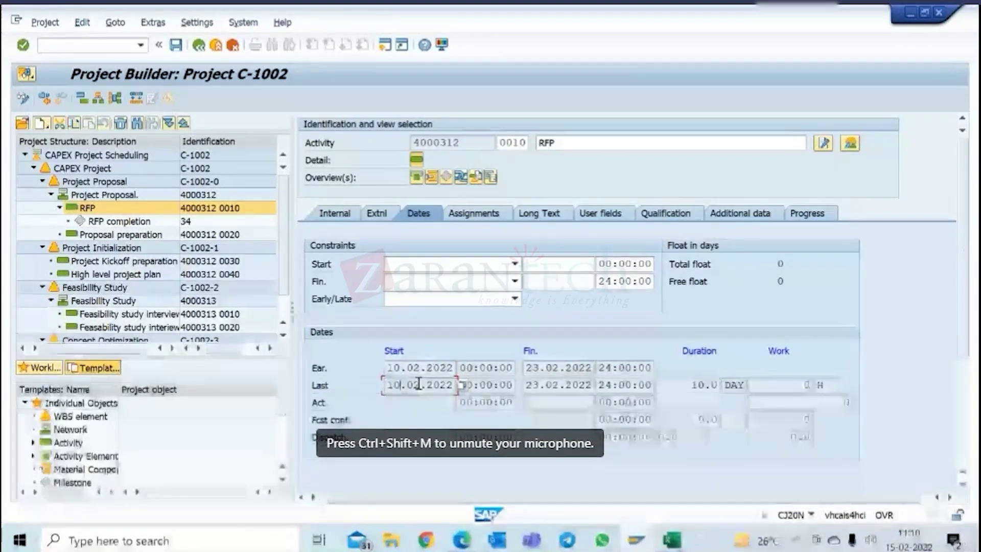
click(119, 221)
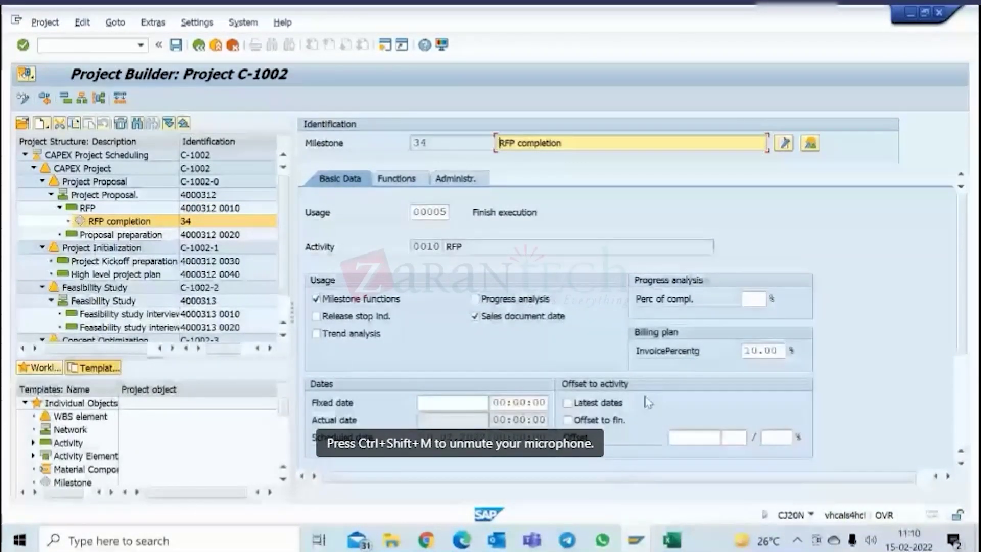
click(466, 436)
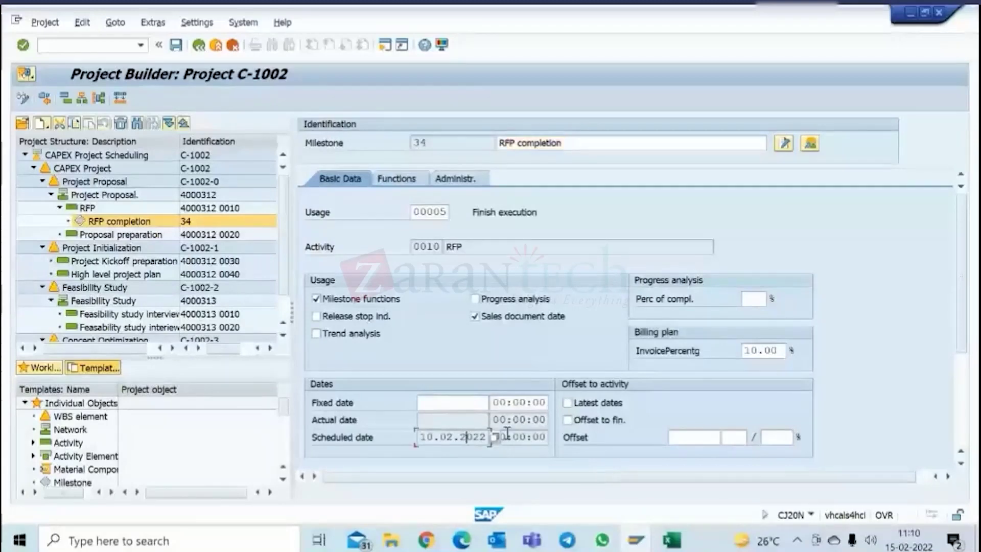
- Offset the RFP completion milestone to the activity's finish and base it on the latest dates
click(611, 423)
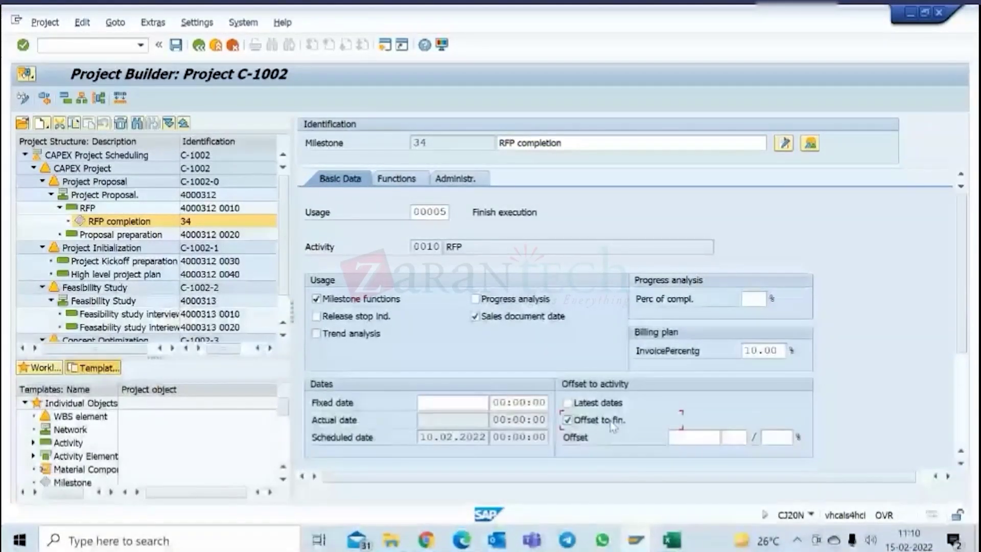
key(Return)
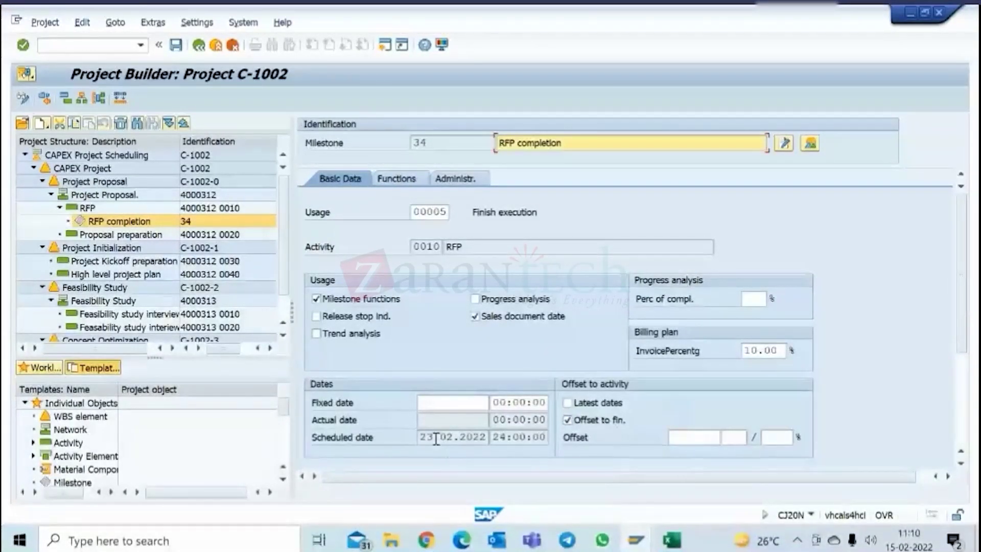
drag(434, 438, 460, 438)
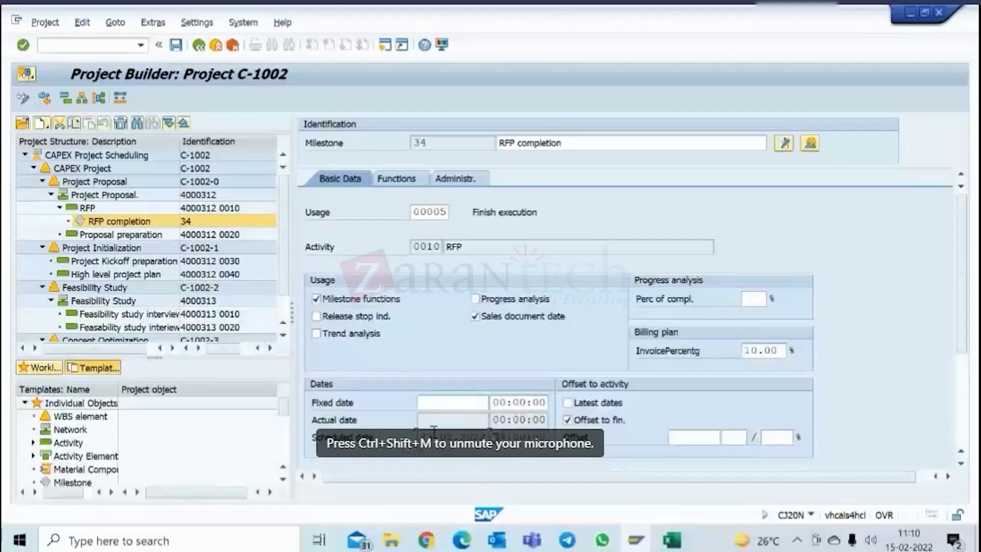
click(569, 404)
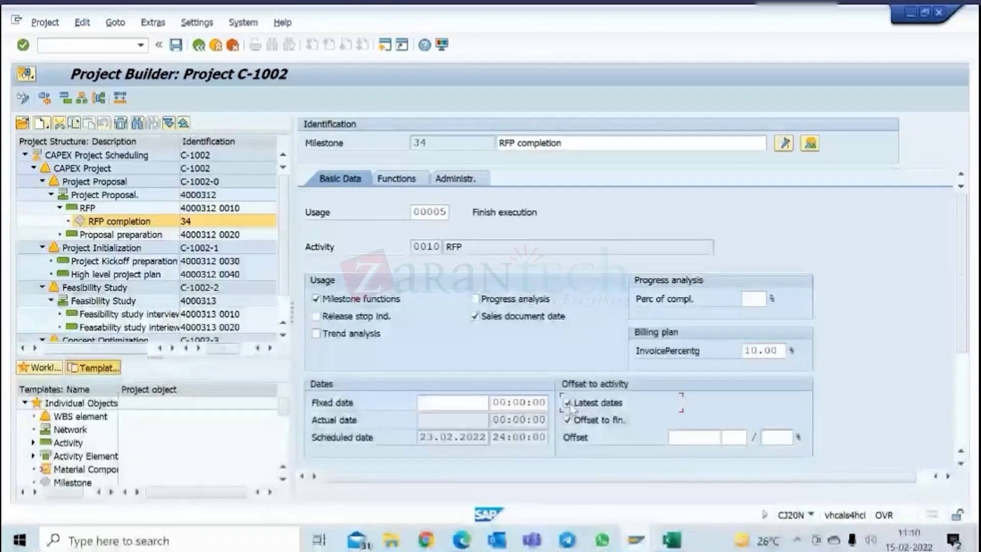
key(Return)
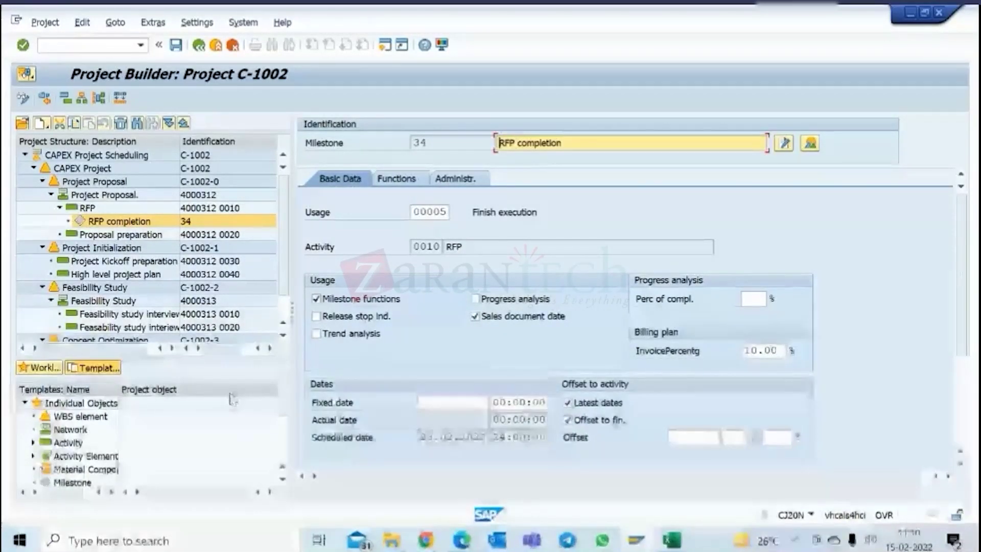
drag(467, 436, 418, 437)
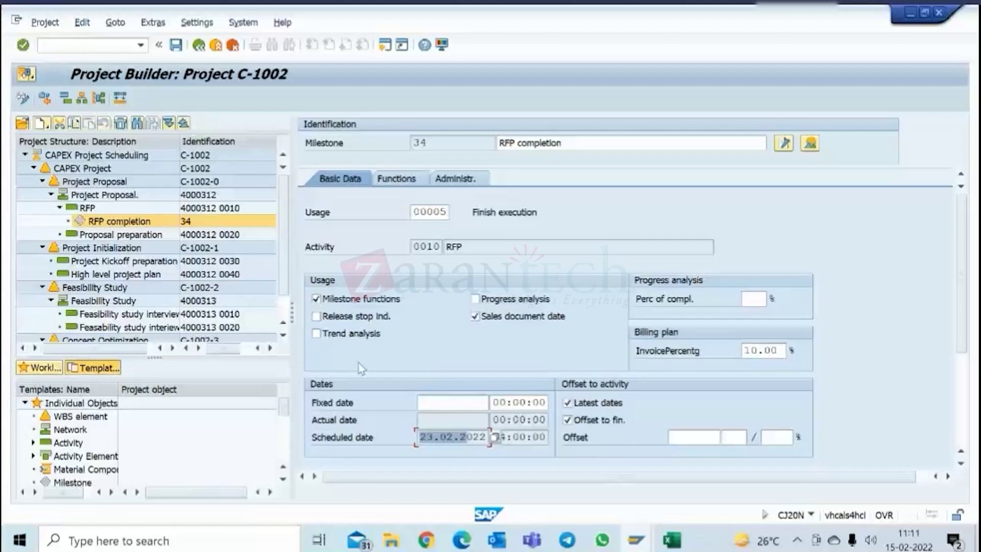
- Set the RFP completion milestone's offset to the activity to 3 DAY and check its scheduled date
click(712, 441)
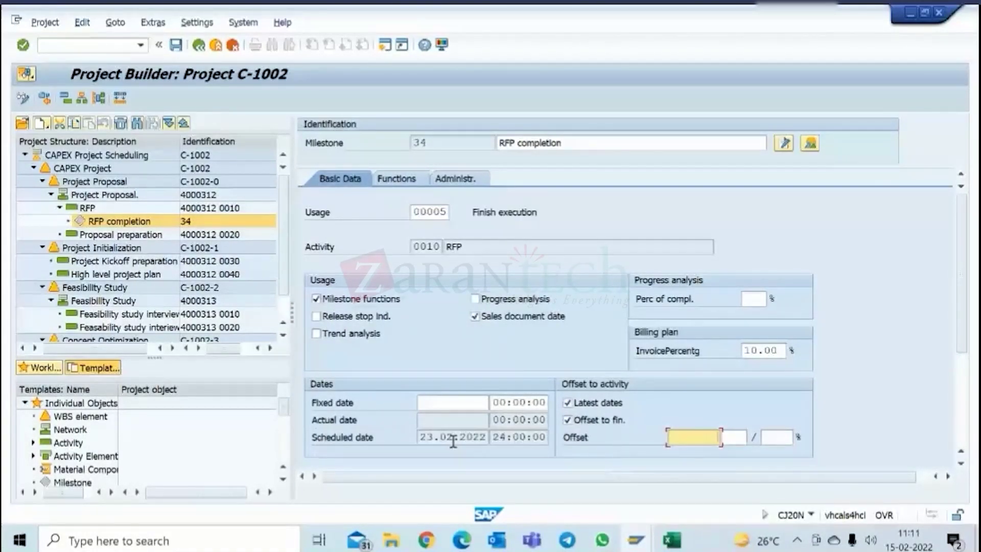
click(474, 437)
click(689, 438)
text(3)
click(735, 438)
text(day)
key(Return)
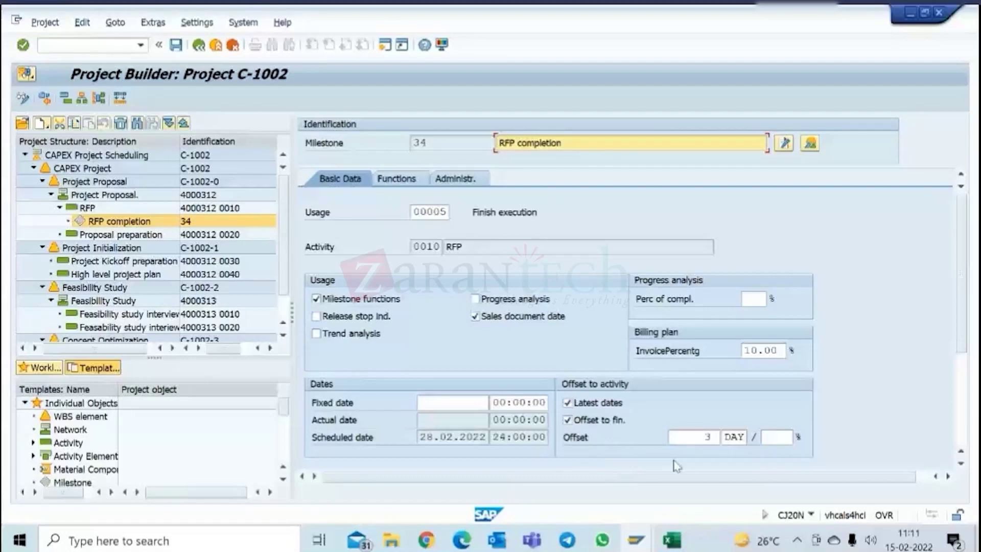
click(453, 435)
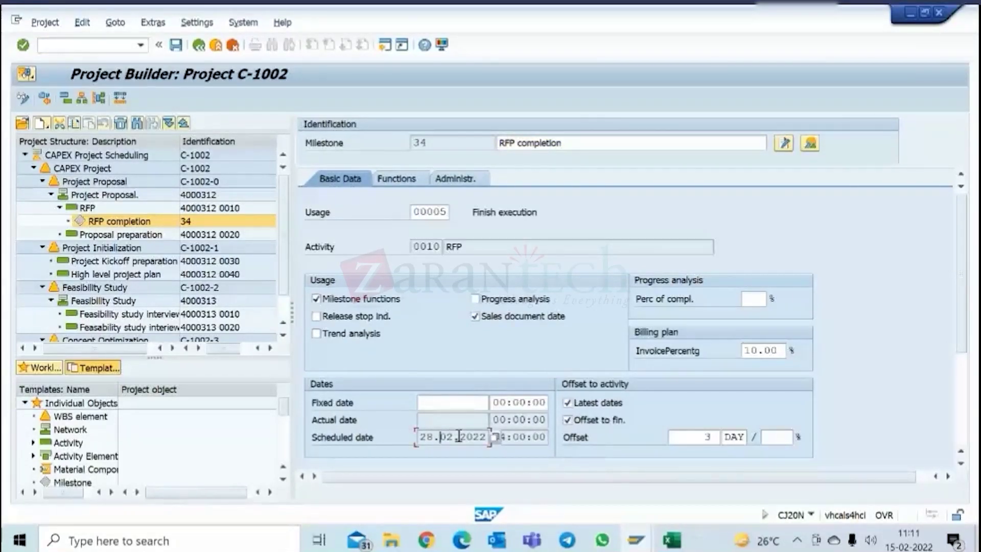
drag(459, 435, 419, 437)
drag(482, 440, 426, 438)
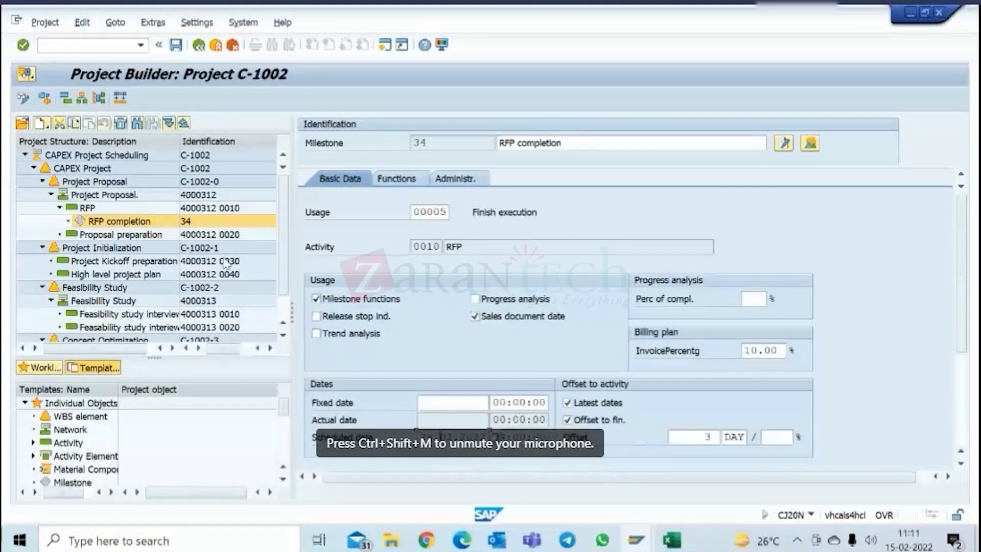
- Add a milestone with usage 00005 and description "Project plan completion" to the High level project plan activity
scroll(240, 256, down, 1)
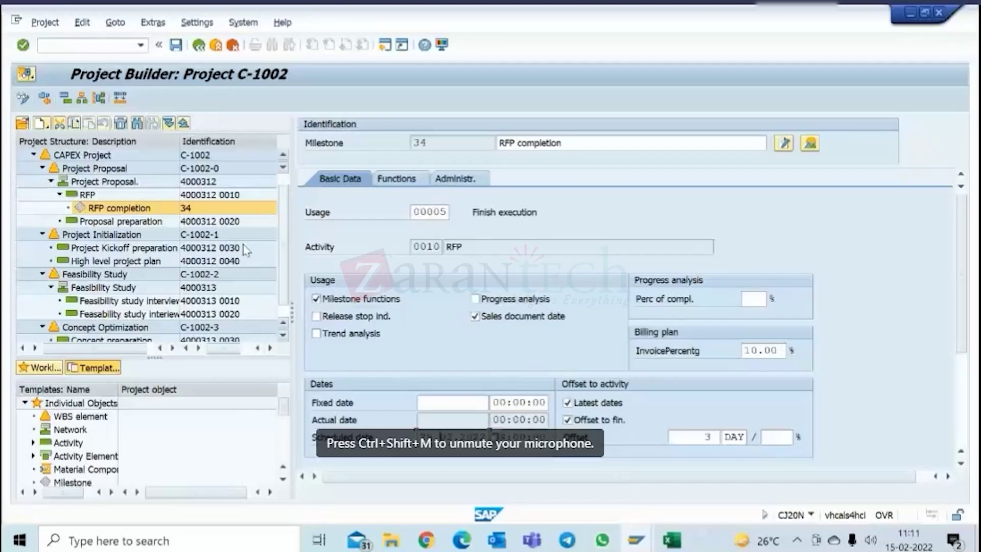
click(128, 263)
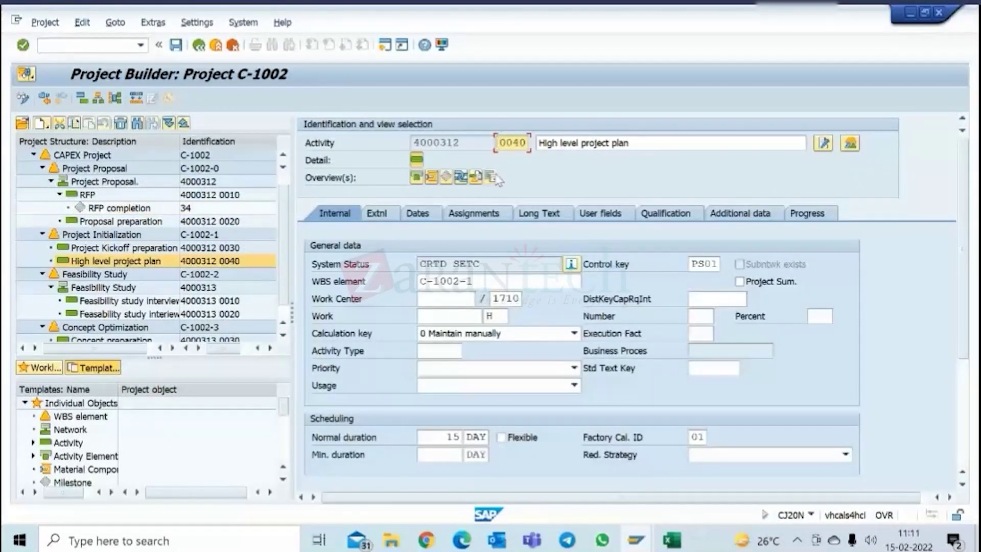
click(447, 179)
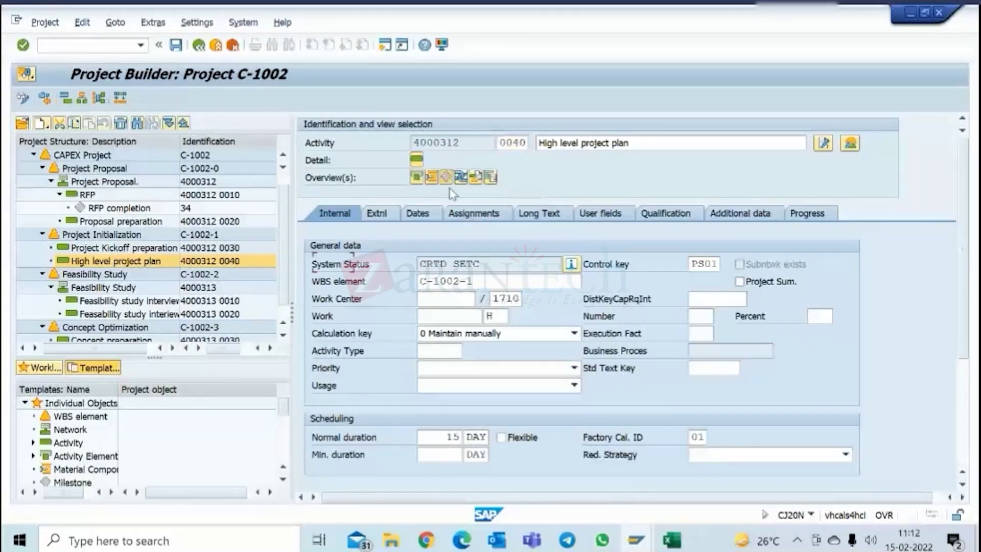
text(00005)
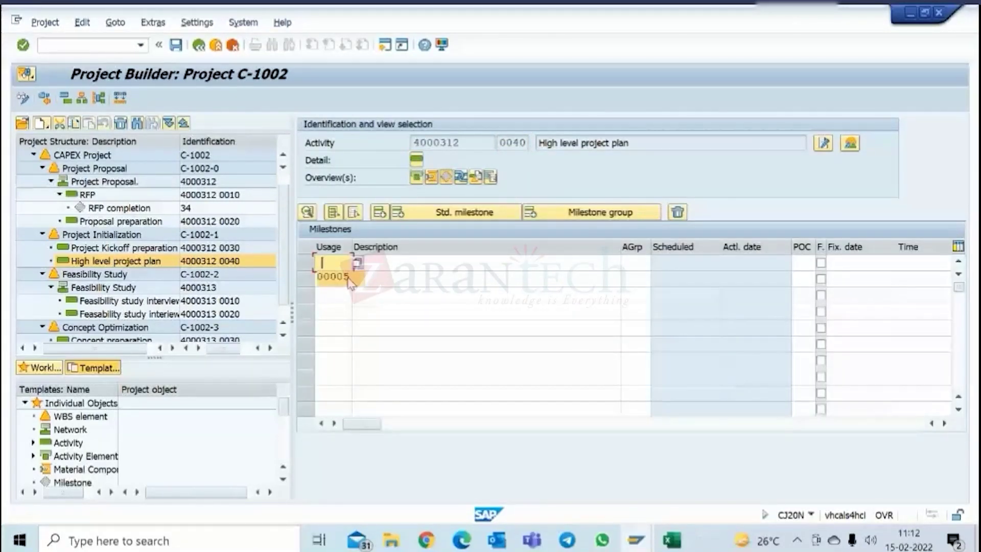
click(393, 262)
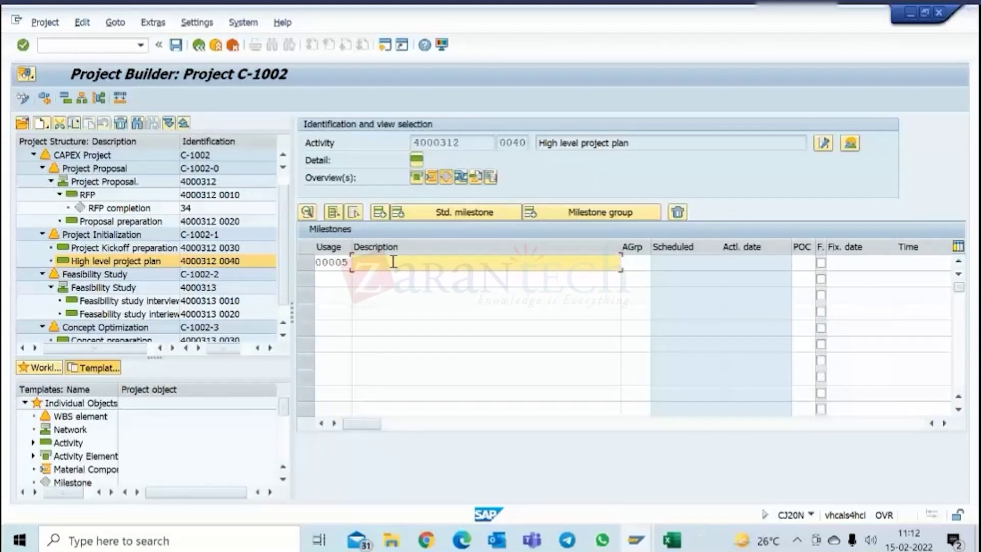
text(Project )
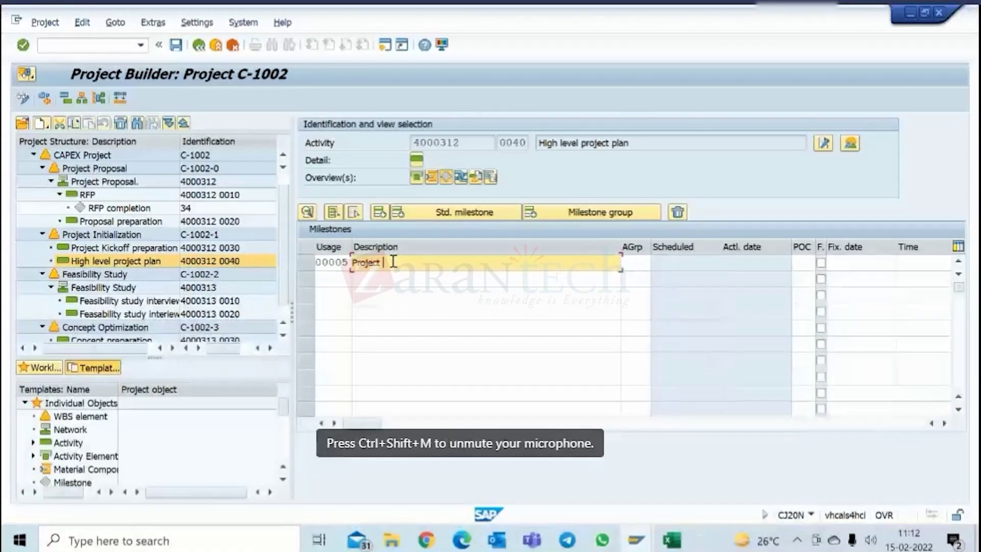
text(plan completion)
key(Return)
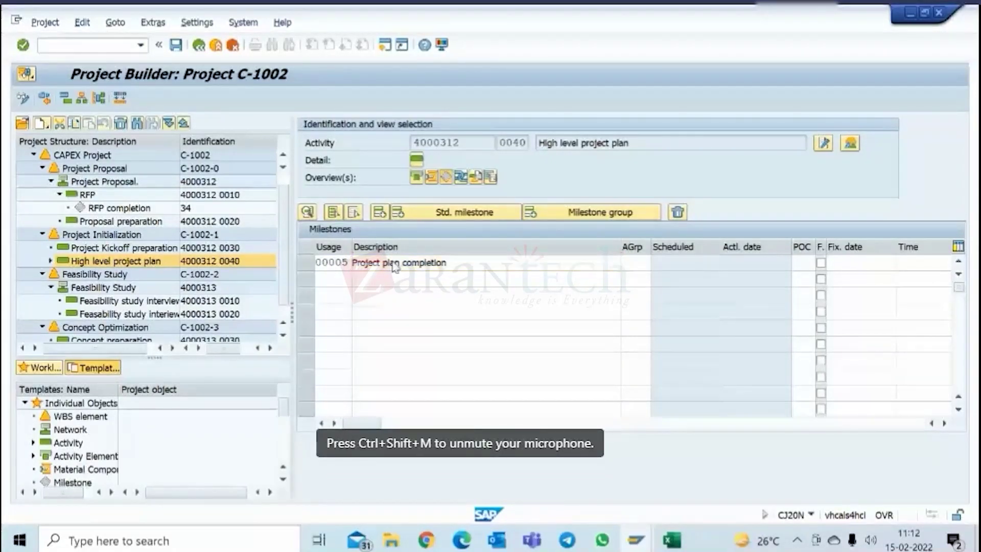
- Enable sales document date for the Project plan completion milestone, set its invoice percentage to 20, and check its scheduled date
click(147, 274)
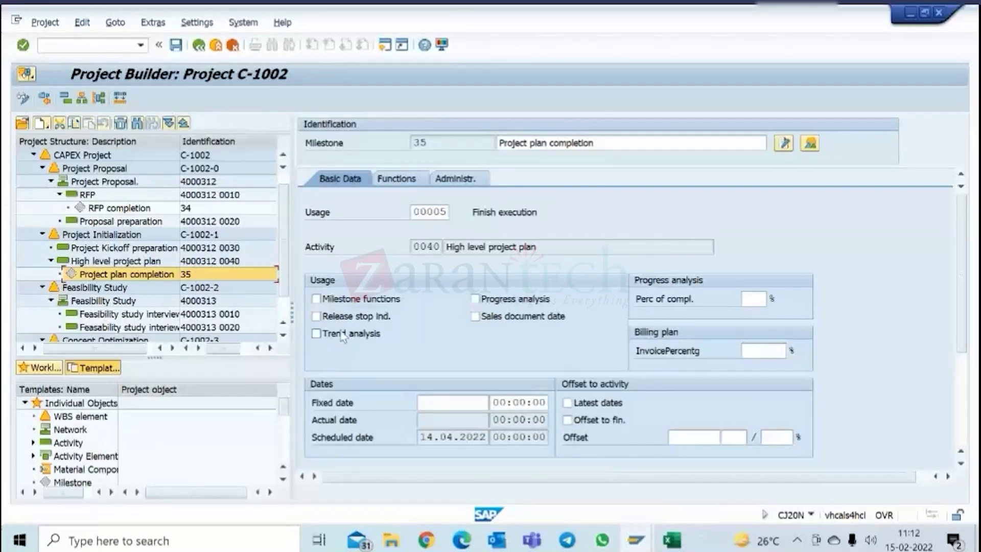
click(475, 317)
click(755, 353)
text(20)
key(Return)
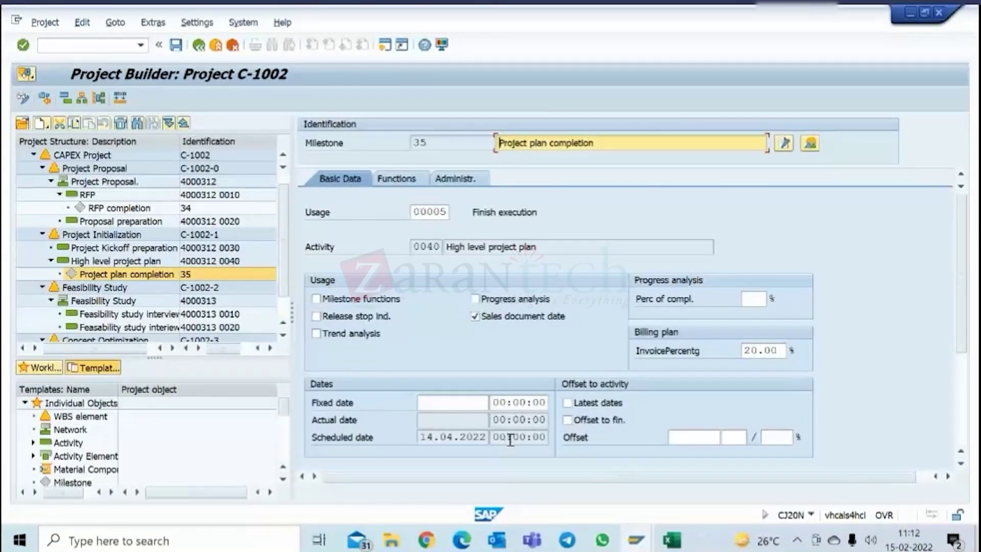
click(445, 436)
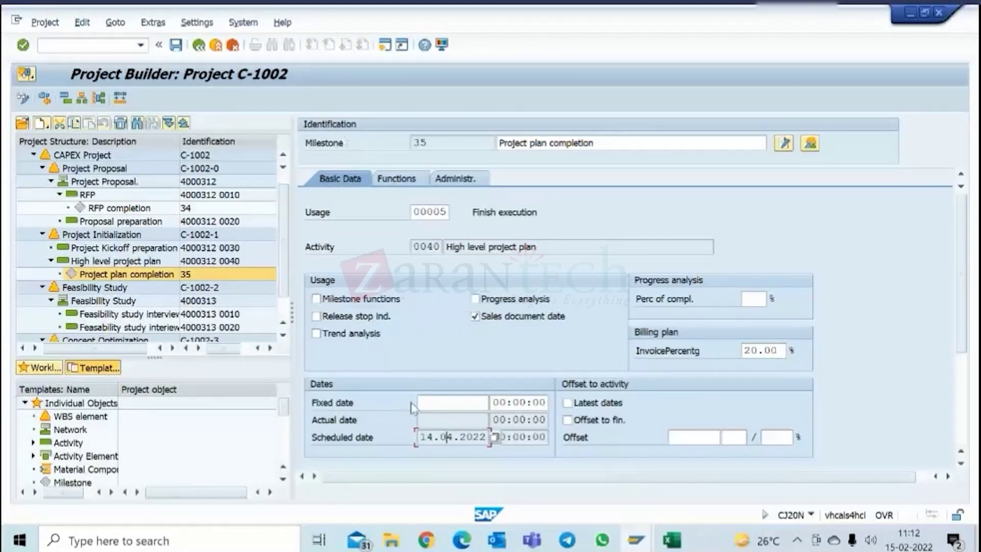
- Save the project, then reopen C-1002 from the last processed projects and expand its whole structure
click(176, 46)
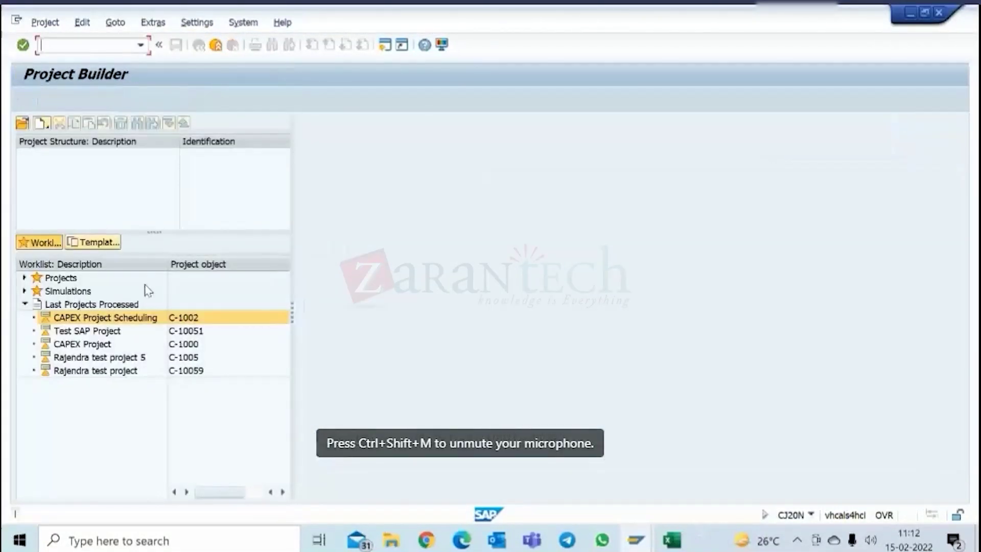
double_click(163, 318)
click(168, 123)
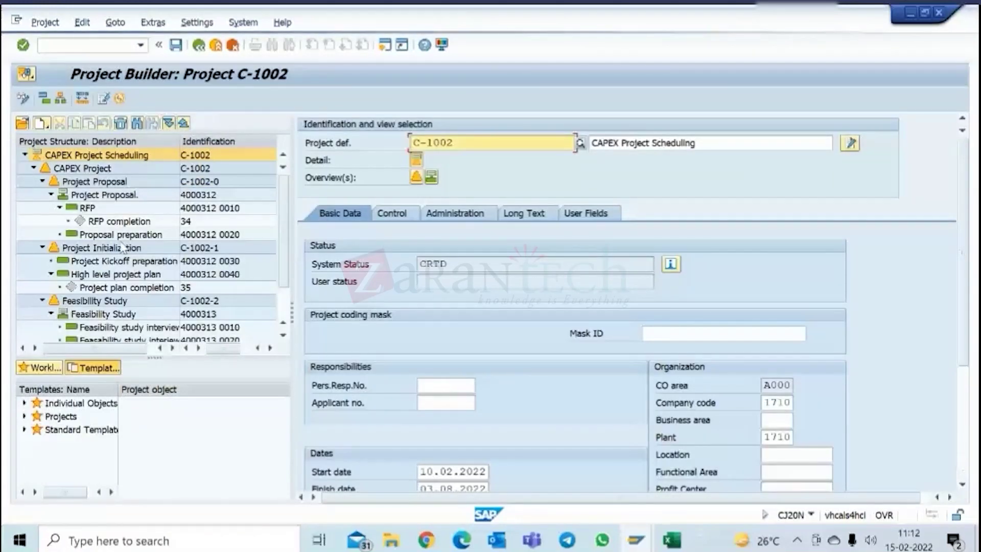
- Mark the Project plan completion milestone as a release stop indicator and check the system status of the project definition
click(147, 288)
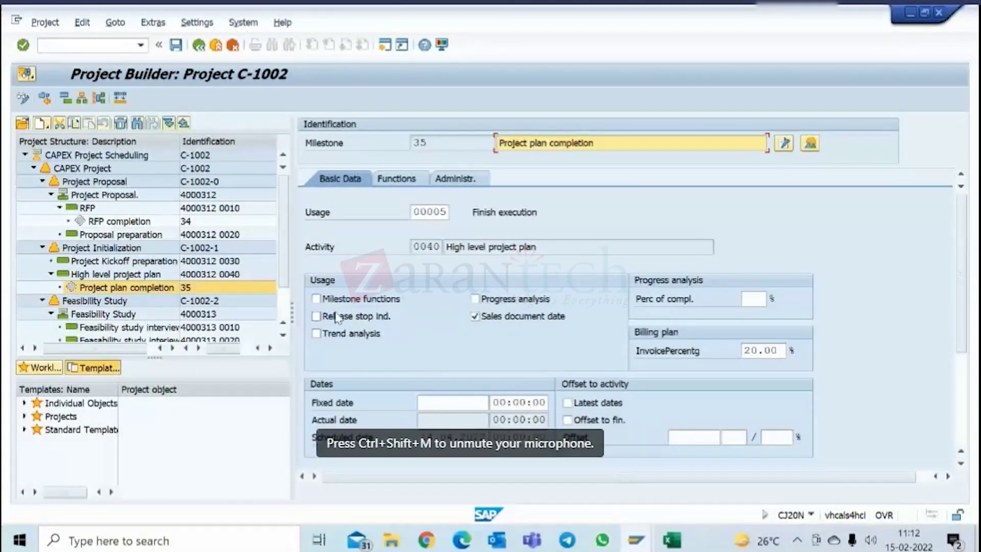
click(315, 316)
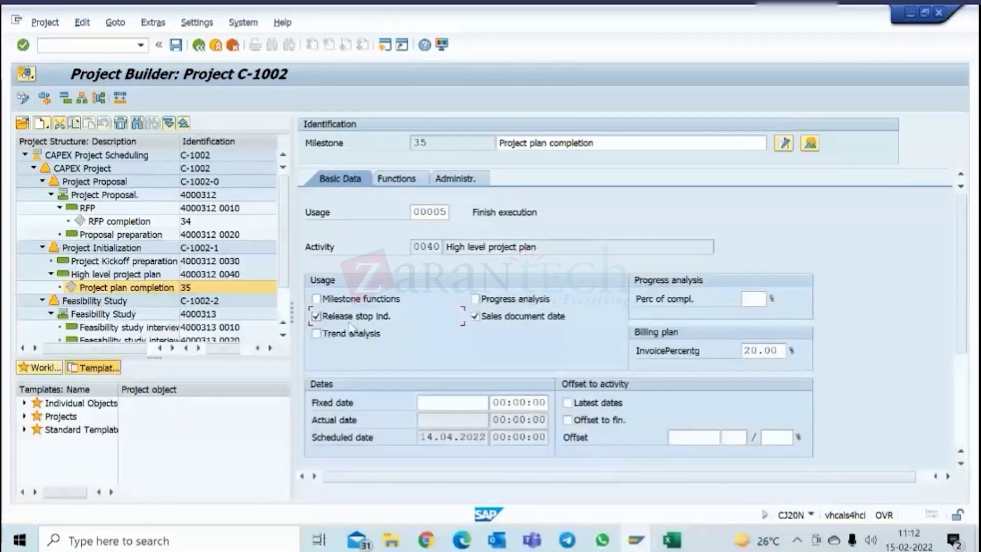
click(87, 156)
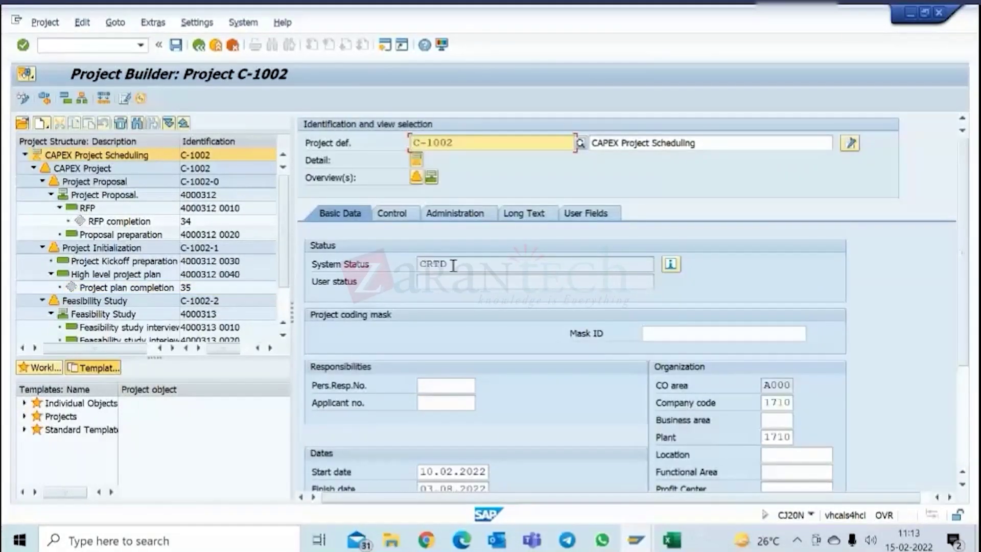
double_click(453, 265)
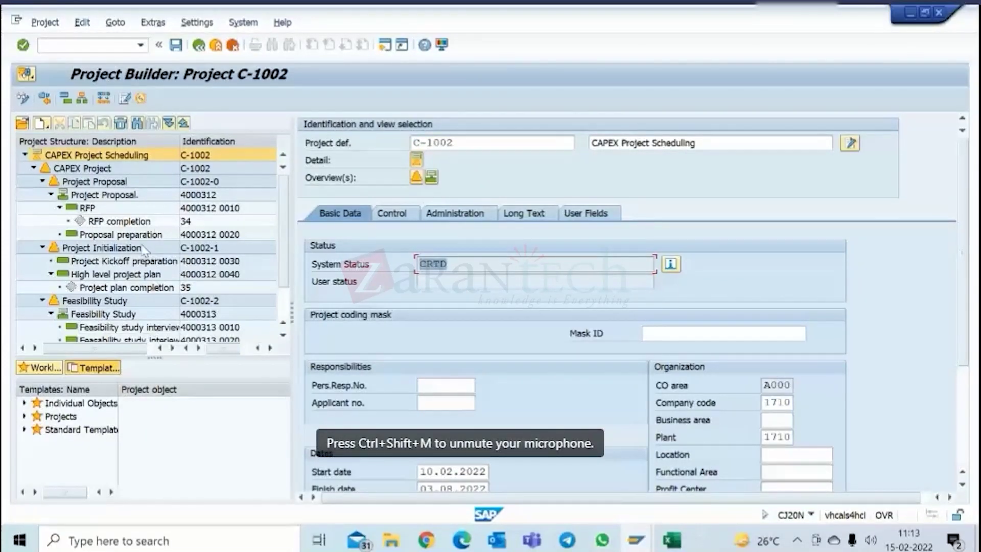
- Read the field help for the Project plan completion milestone's release stop indicator and review the activities around it
click(127, 288)
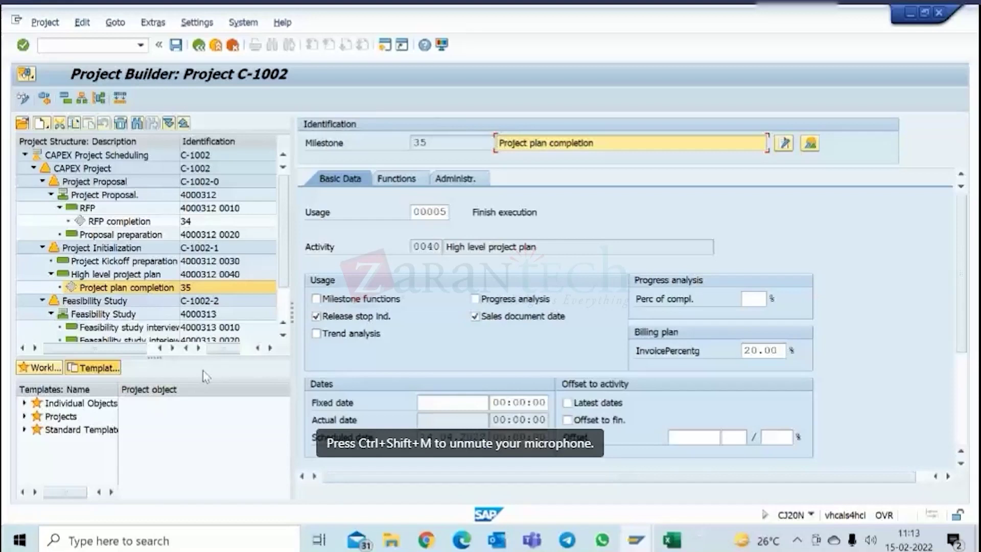
click(364, 317)
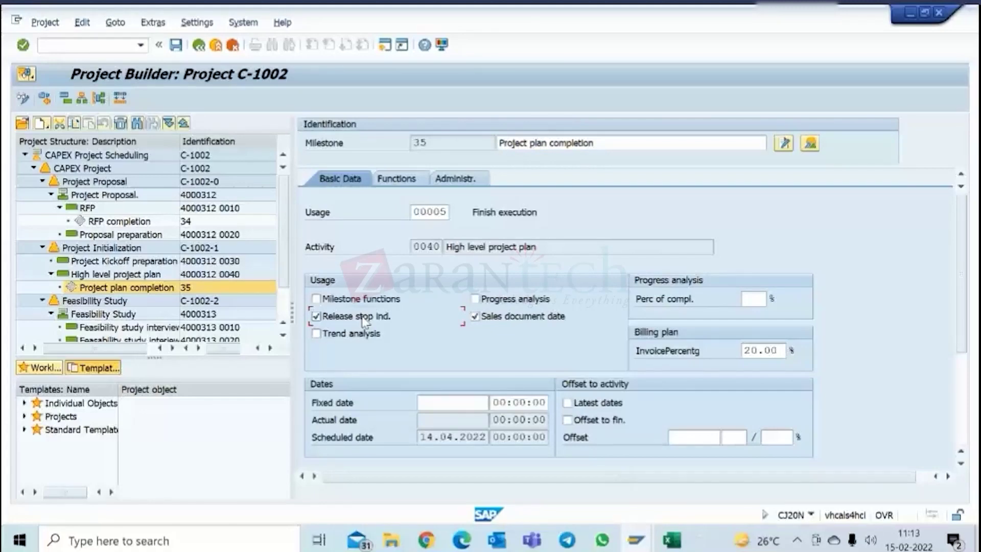
key(F1)
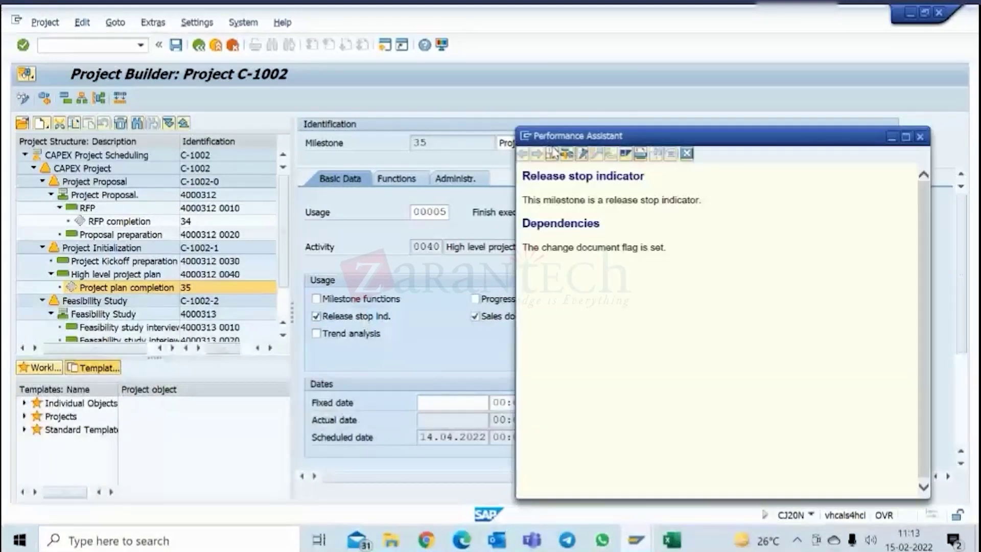
drag(543, 199, 717, 204)
click(717, 204)
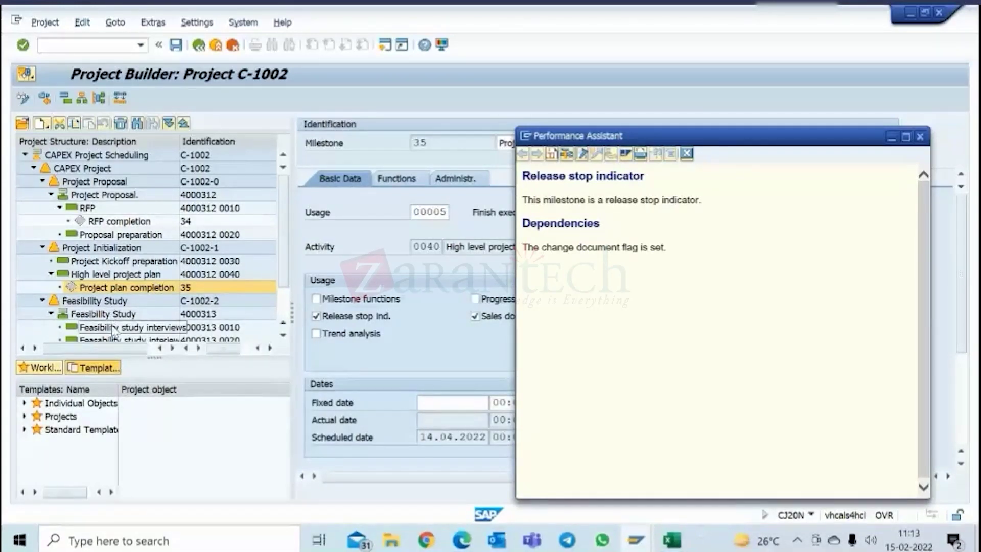
scroll(115, 324, down, 1)
scroll(115, 327, down, 1)
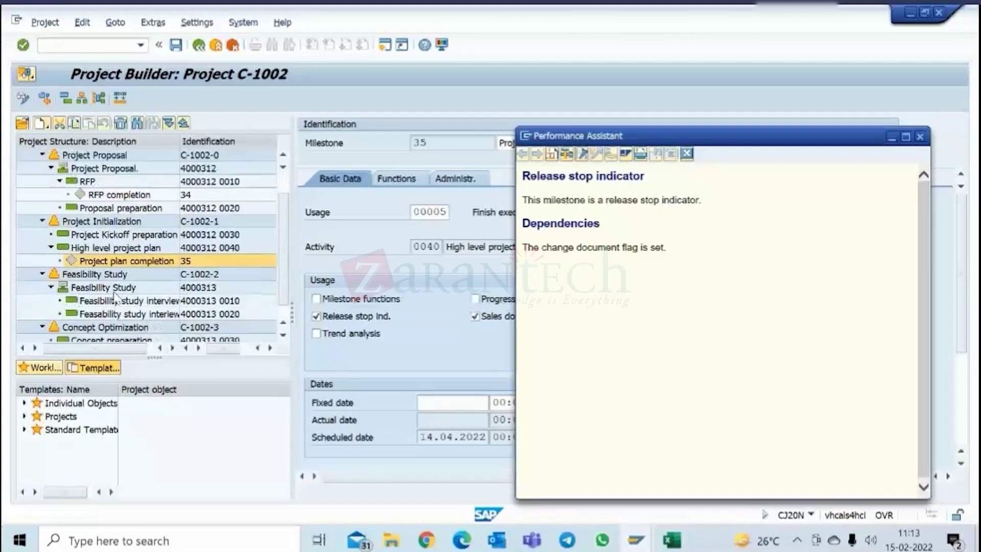
scroll(143, 300, up, 1)
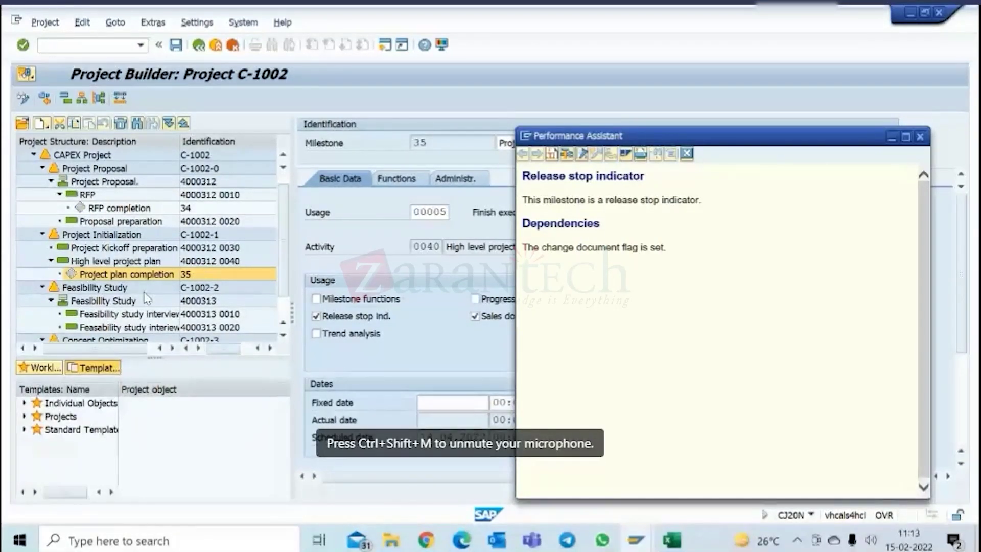
click(687, 155)
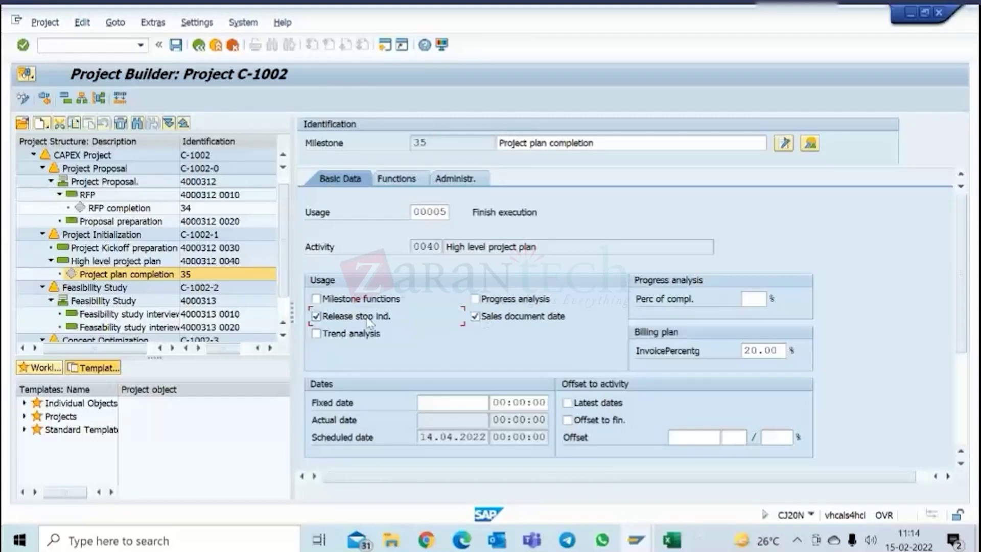
- Enable milestone functions for the Project plan completion milestone and display its list of available functions
scroll(153, 307, down, 1)
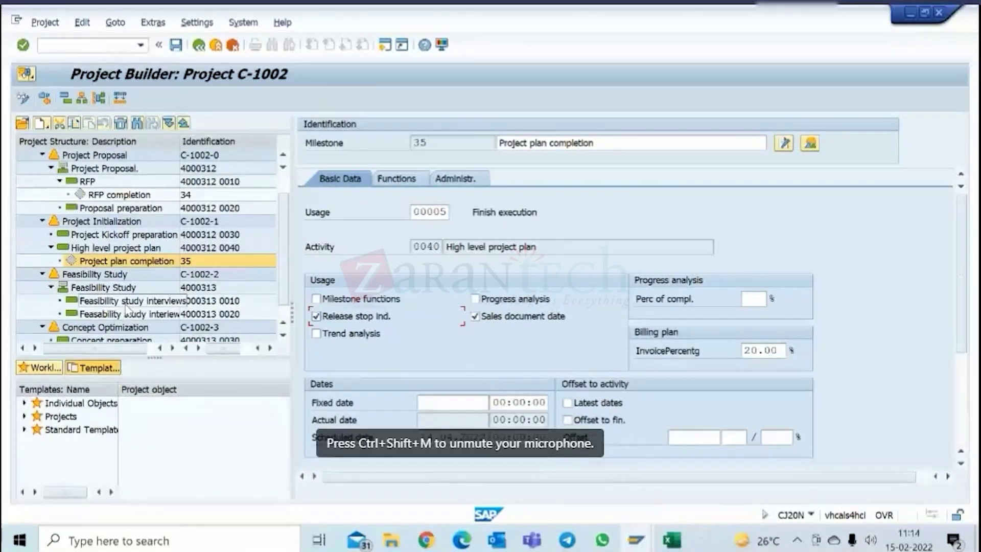
scroll(127, 309, down, 2)
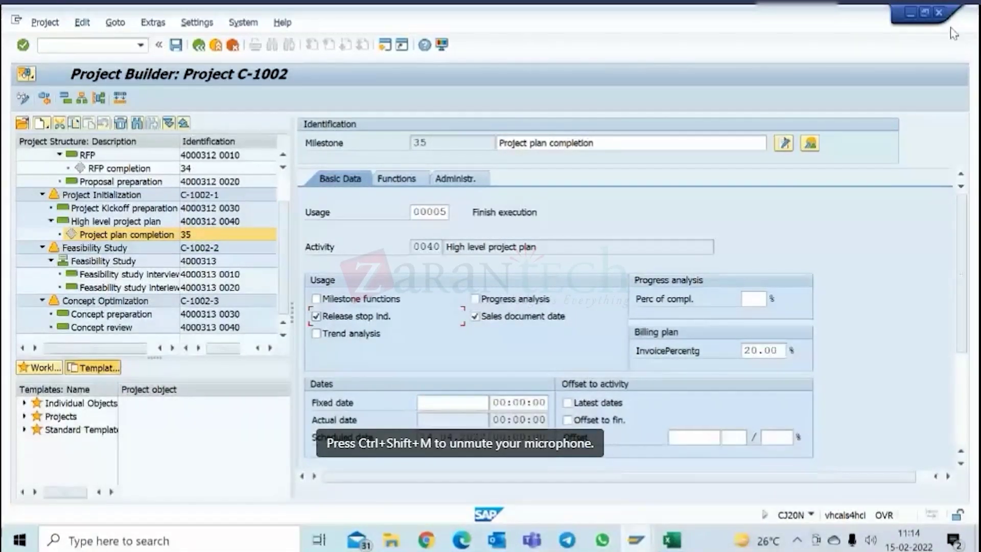
click(329, 301)
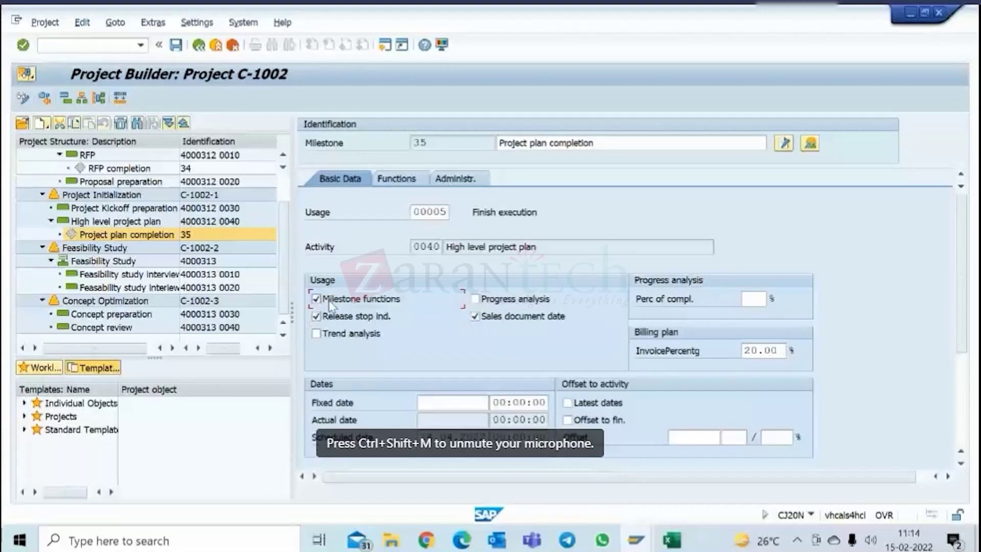
click(398, 183)
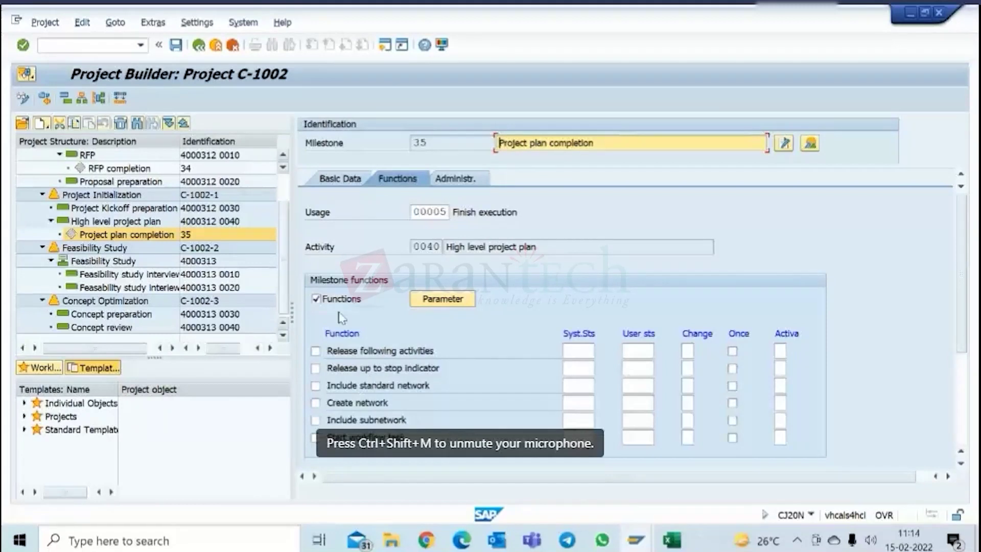
click(349, 181)
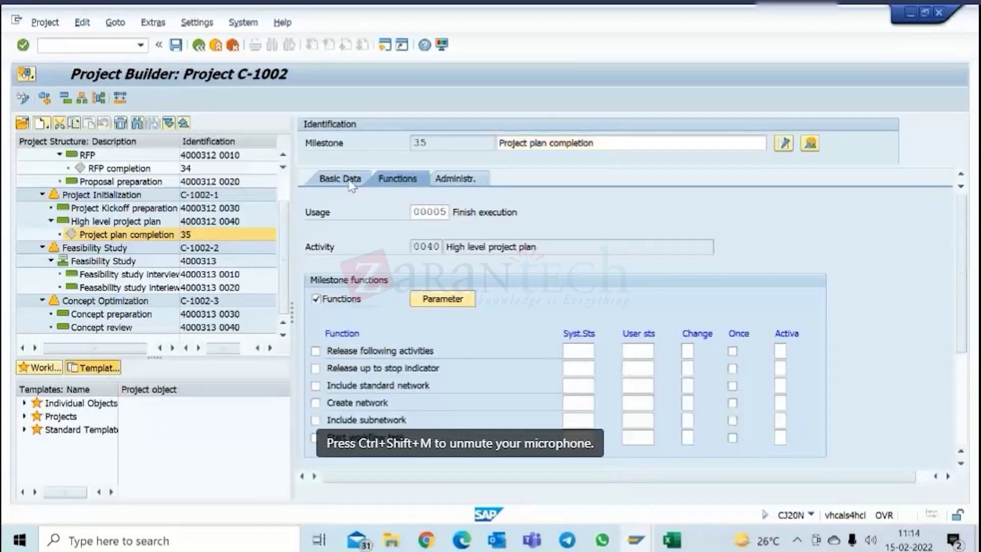
click(396, 180)
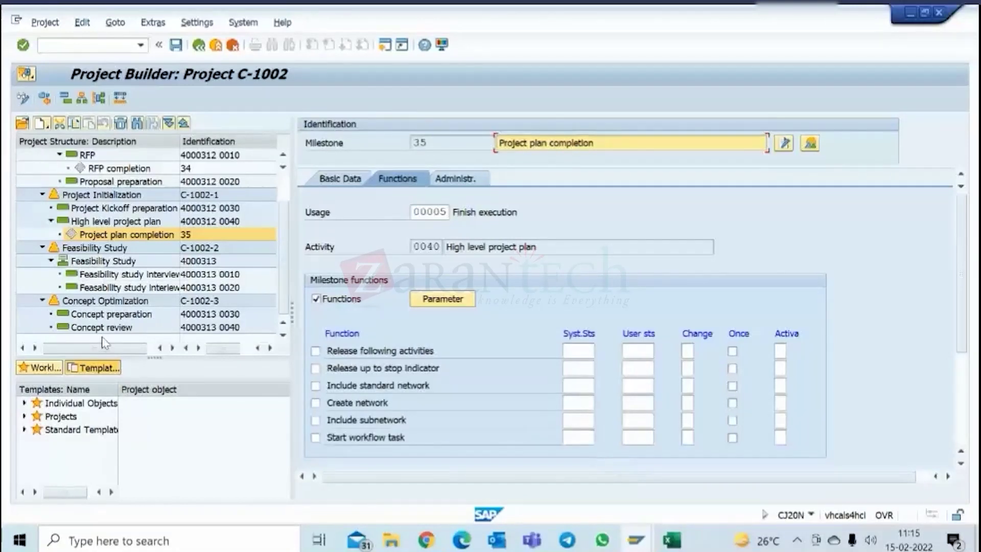
- Activate the Release up to stop indicator function for the Project plan completion milestone, leaving its triggering status parameters empty
click(315, 368)
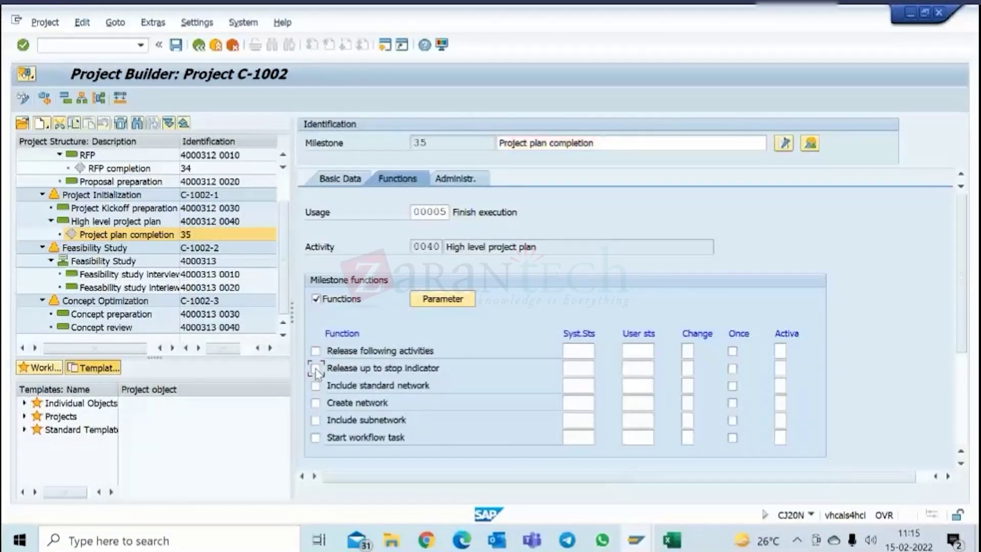
click(328, 178)
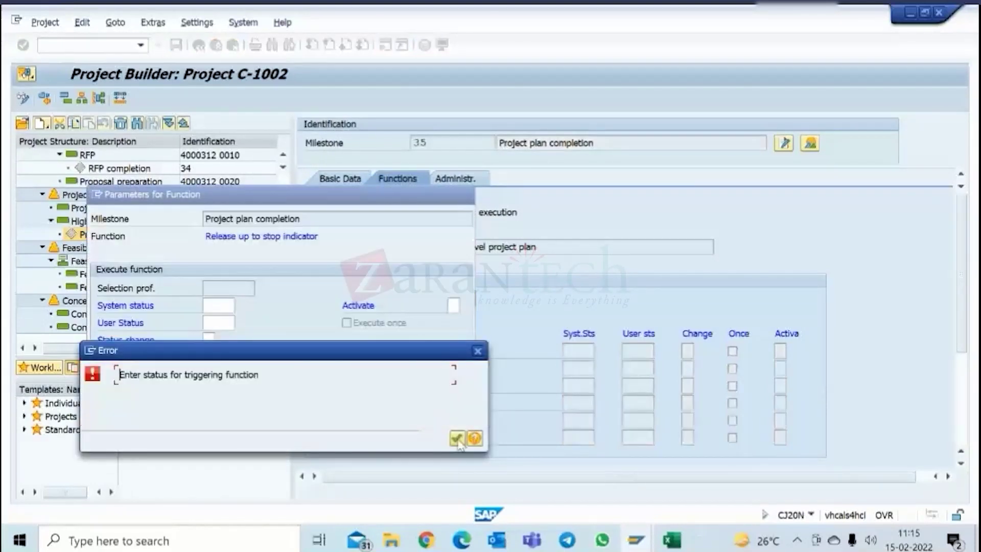
click(456, 438)
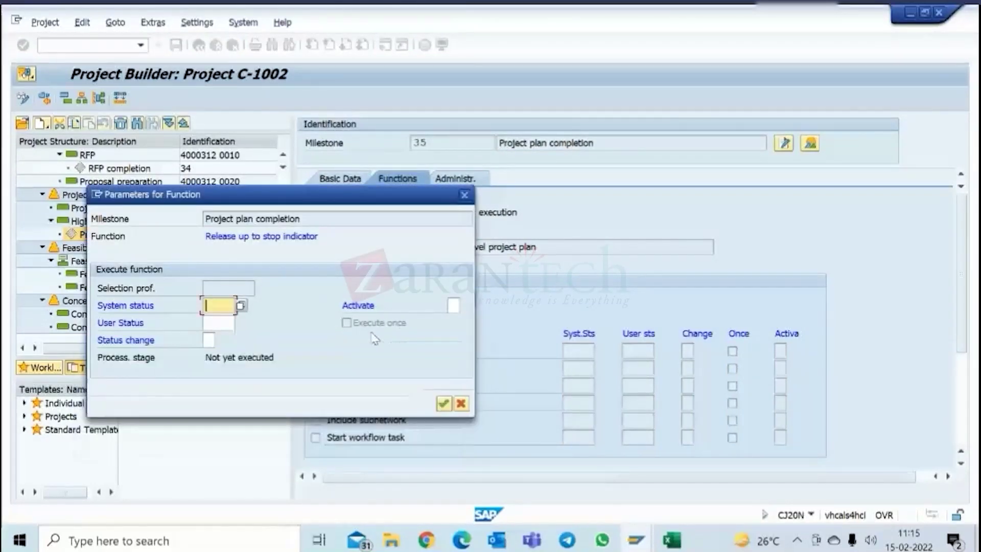
click(443, 403)
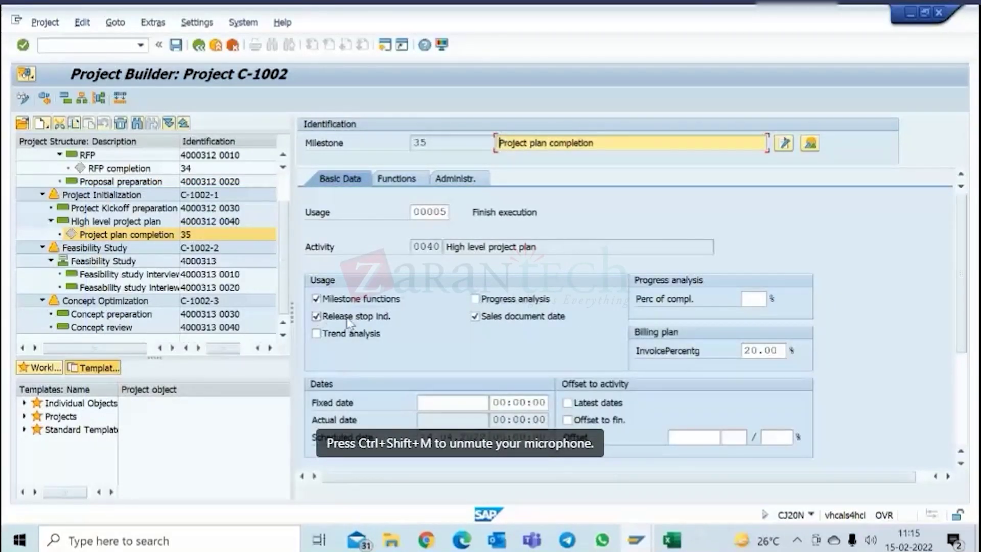
click(396, 179)
click(457, 441)
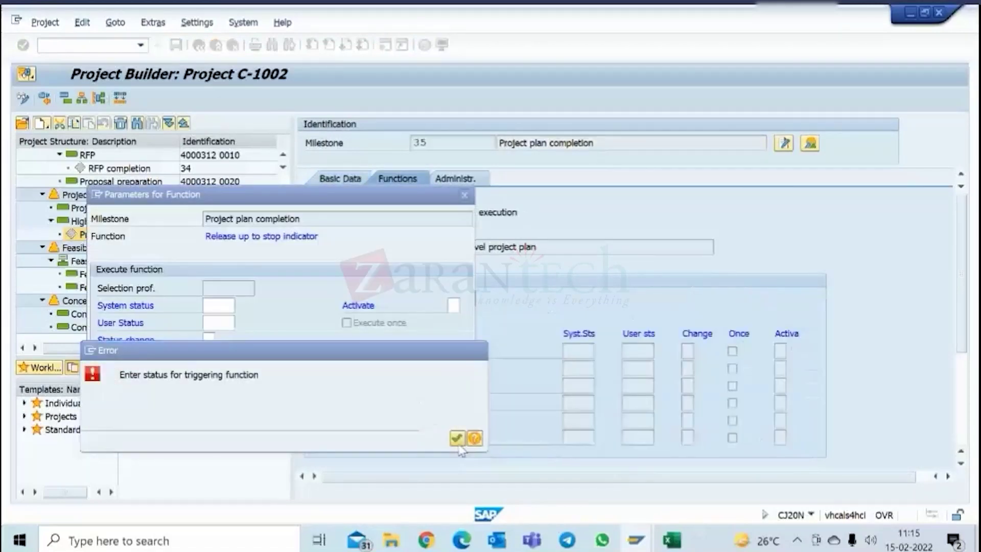
click(440, 400)
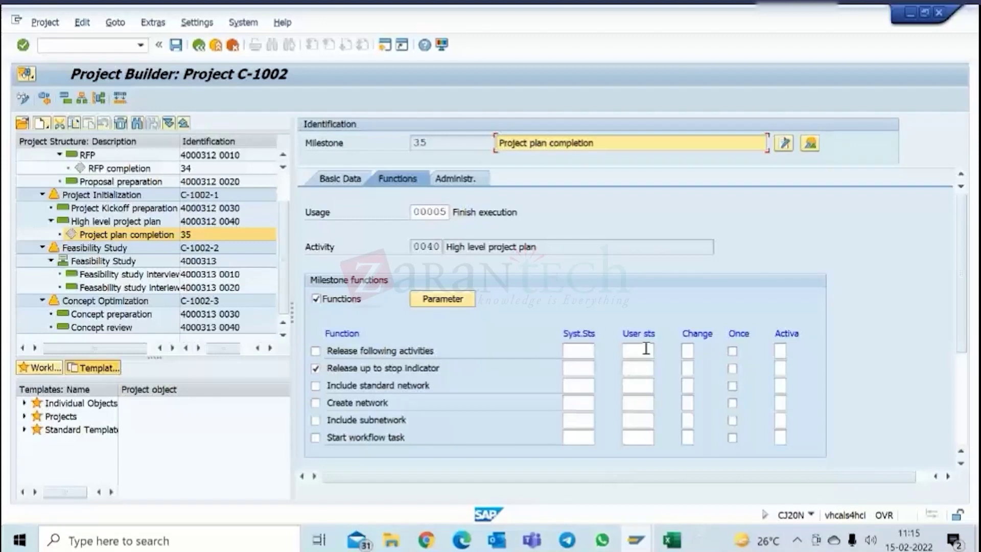
- Examine the trigger fields and the parameters of the Release up to stop indicator function, leaving them empty
click(638, 367)
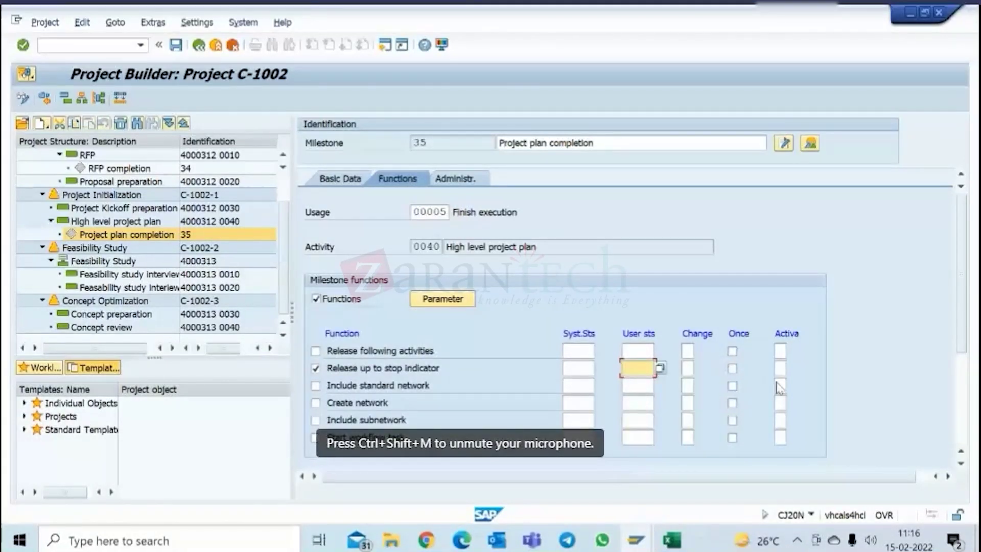
click(730, 370)
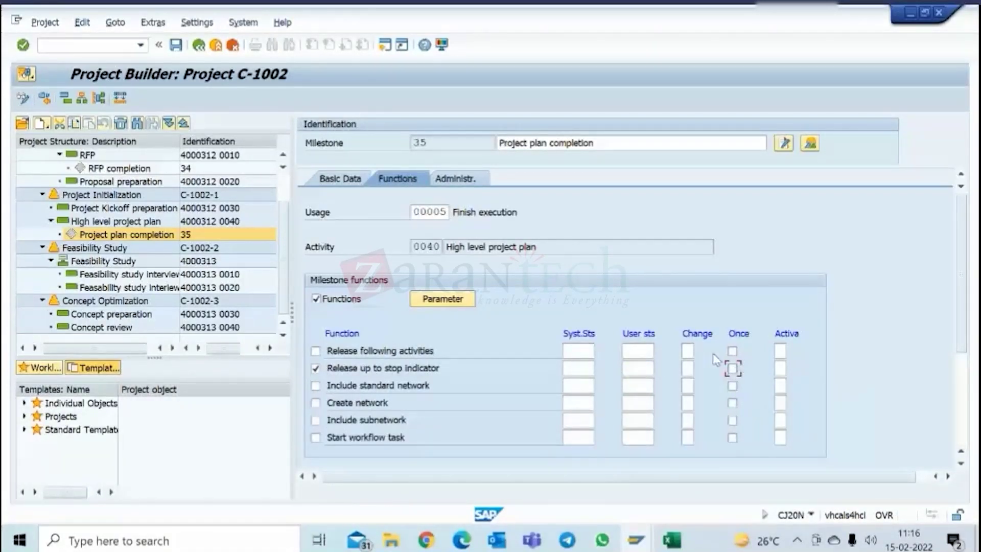
click(779, 367)
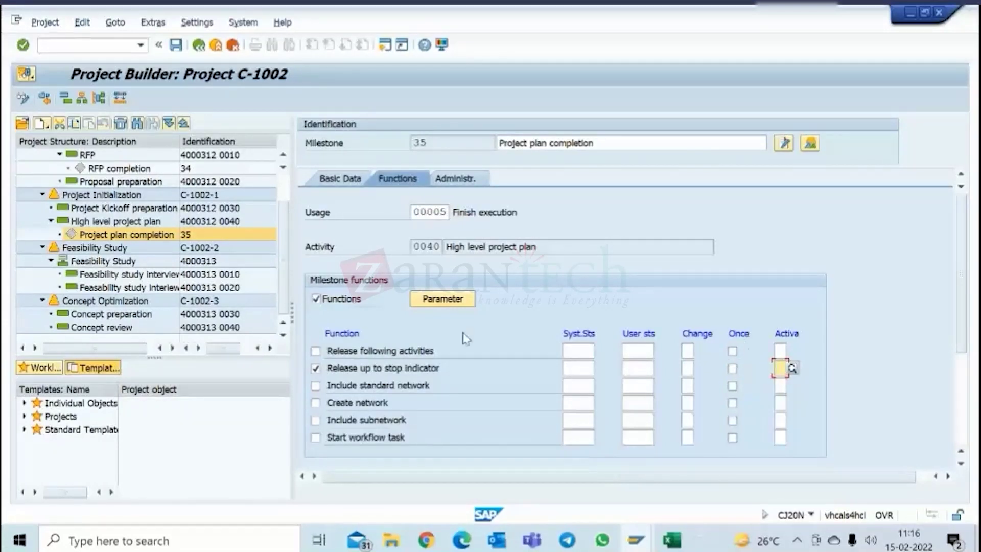
click(443, 298)
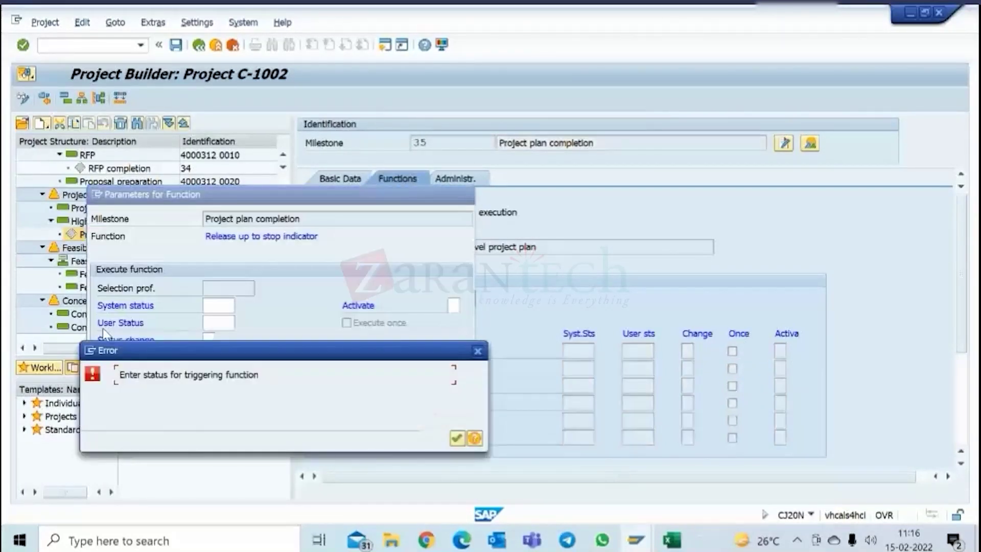
click(457, 439)
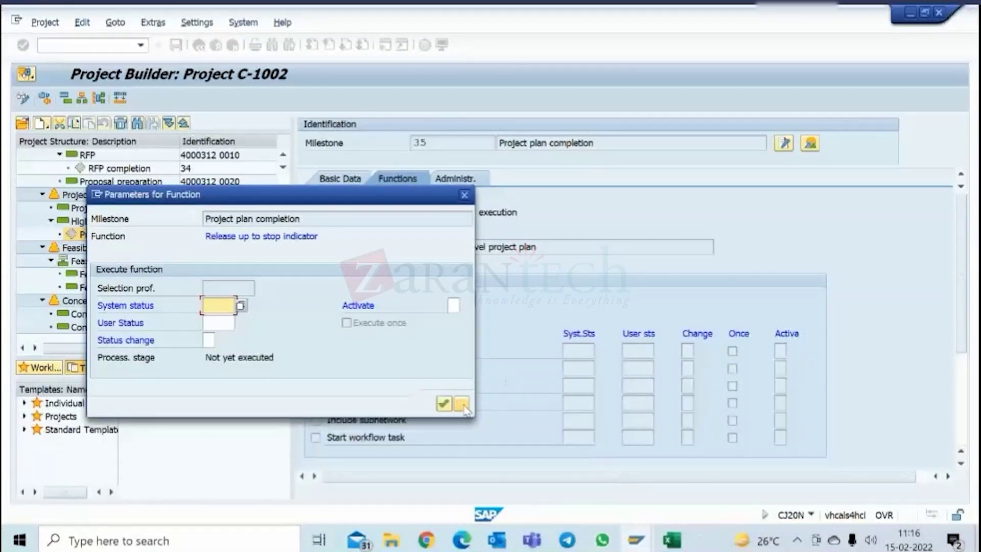
click(461, 405)
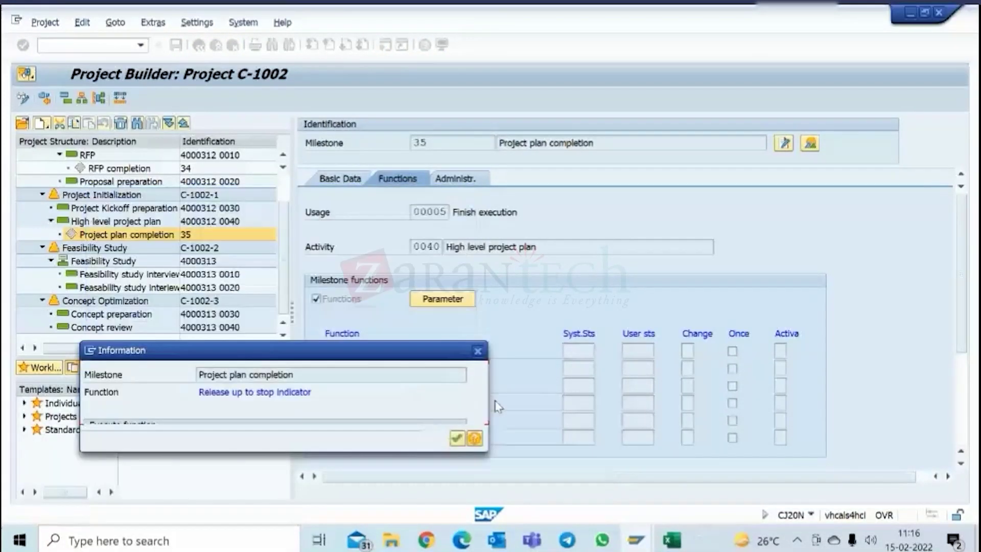
click(457, 438)
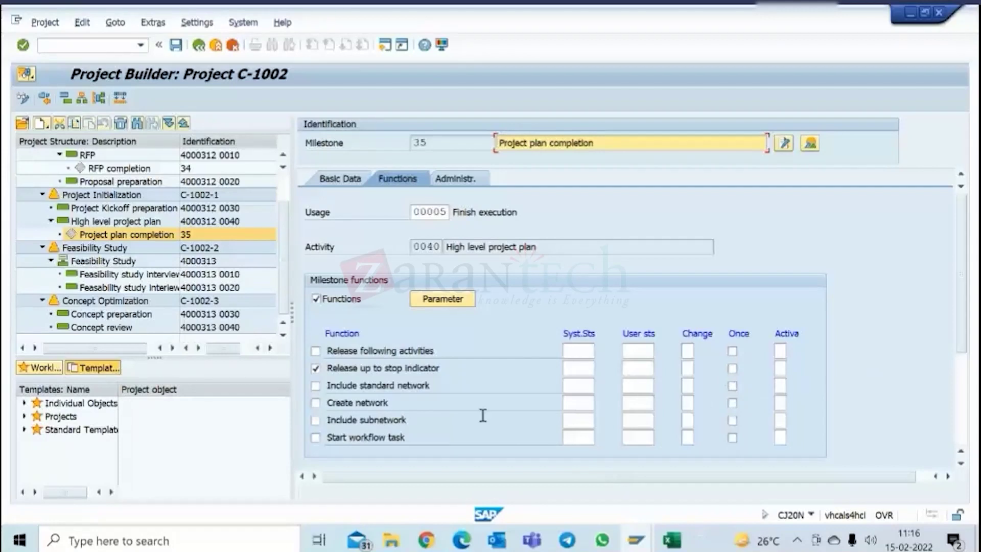
- Set the Release up to stop indicator function to execute only once and read the field help for that indicator
click(733, 368)
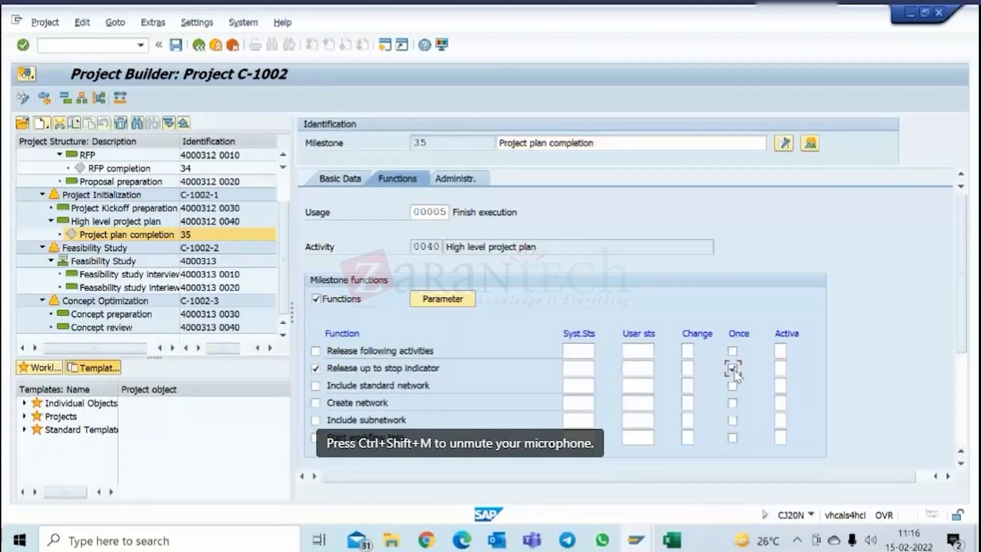
right_click(735, 376)
click(765, 125)
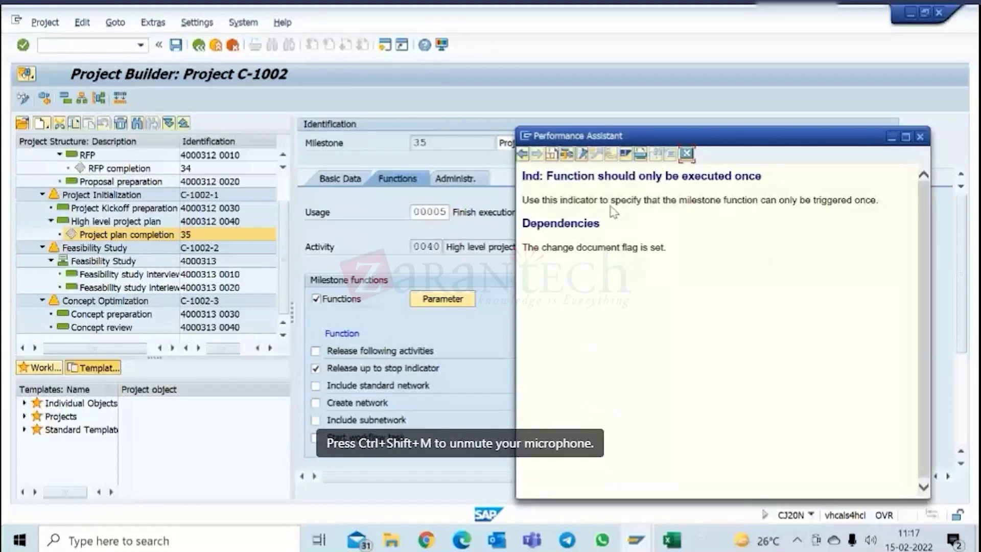
drag(610, 200, 760, 200)
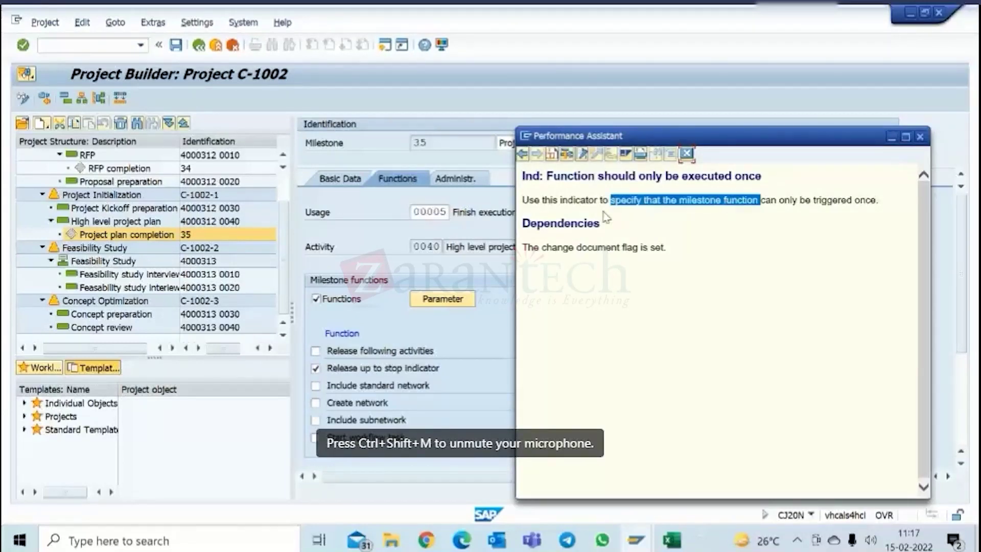
click(754, 201)
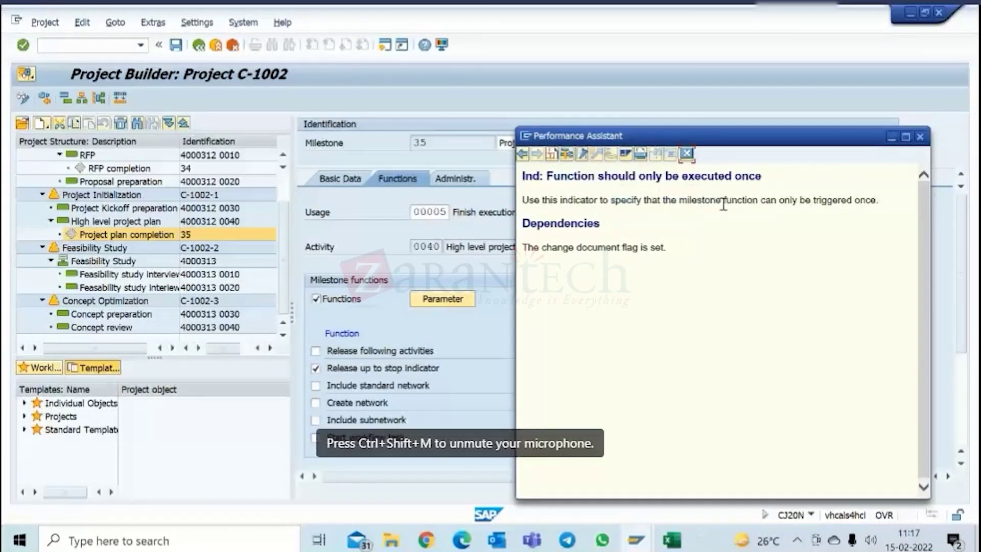
drag(721, 200, 868, 199)
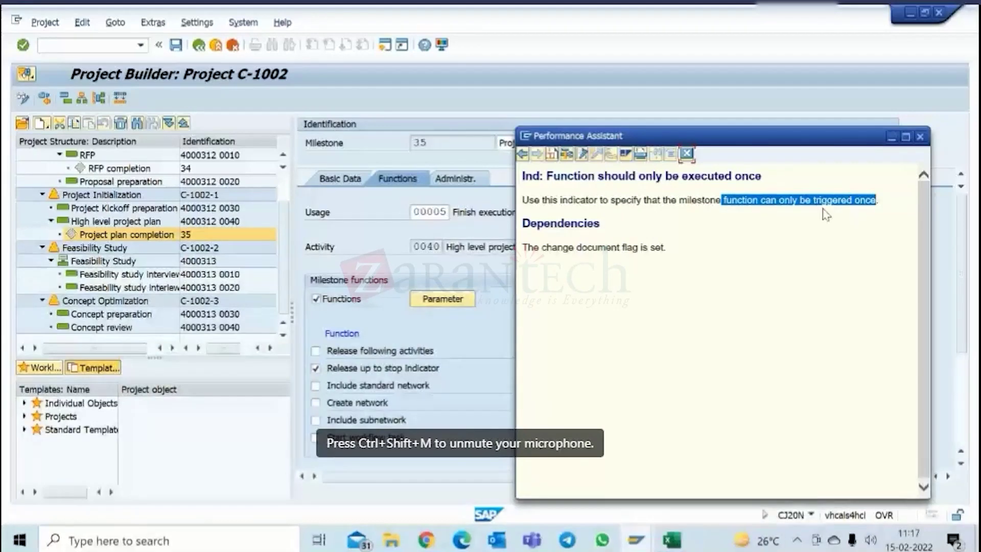
click(687, 154)
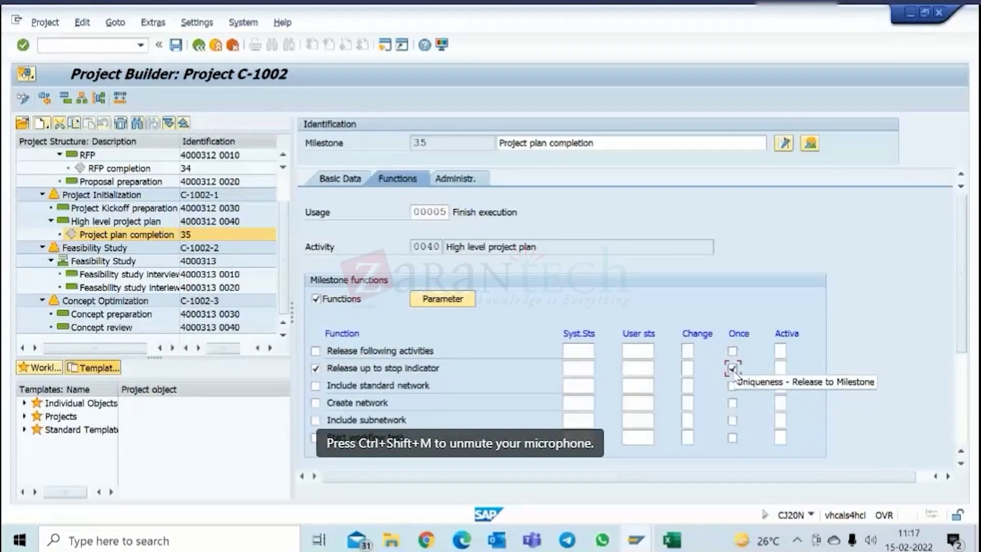
- Try to make system status CRTD (Created) the trigger for the Release up to stop indicator function
click(577, 368)
click(637, 368)
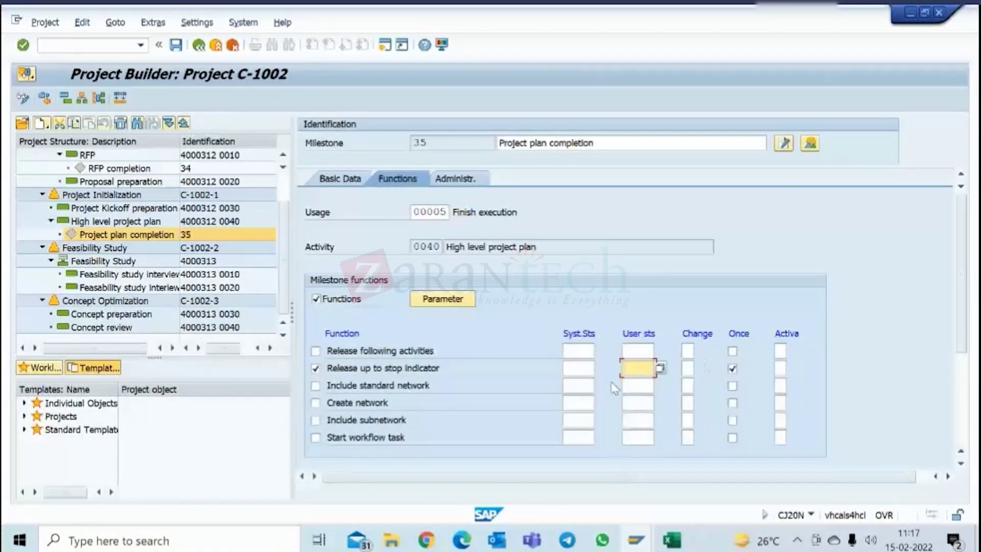
click(351, 180)
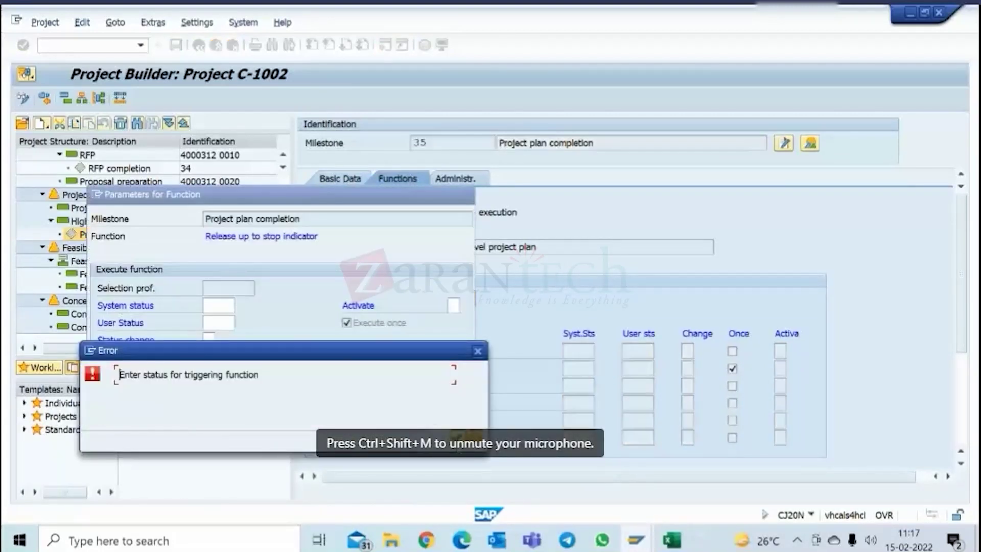
click(466, 438)
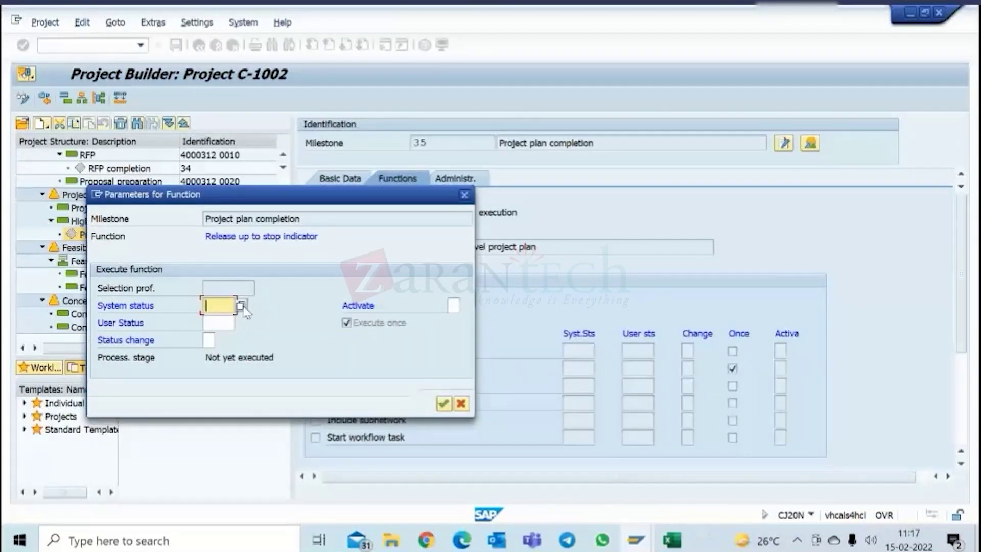
click(241, 306)
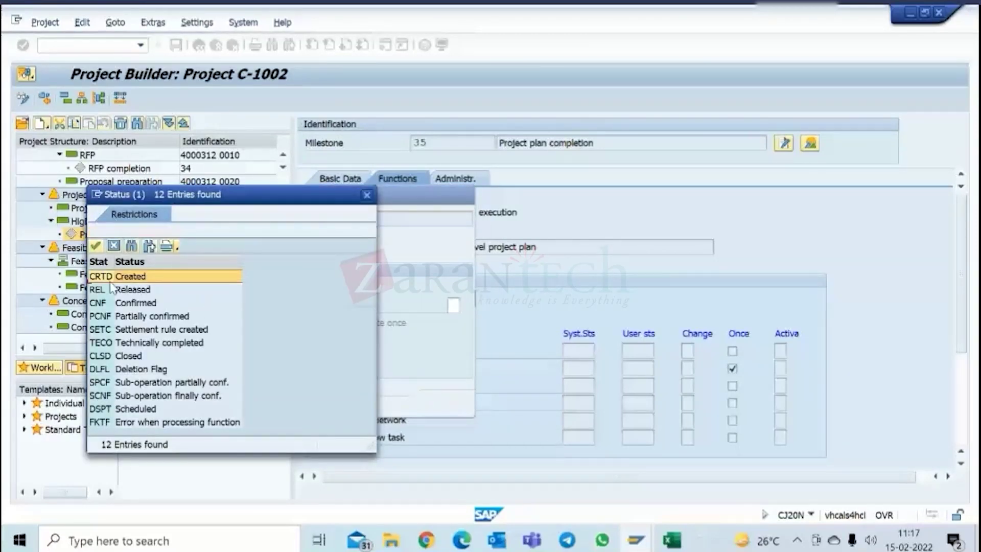
double_click(115, 277)
key(Return)
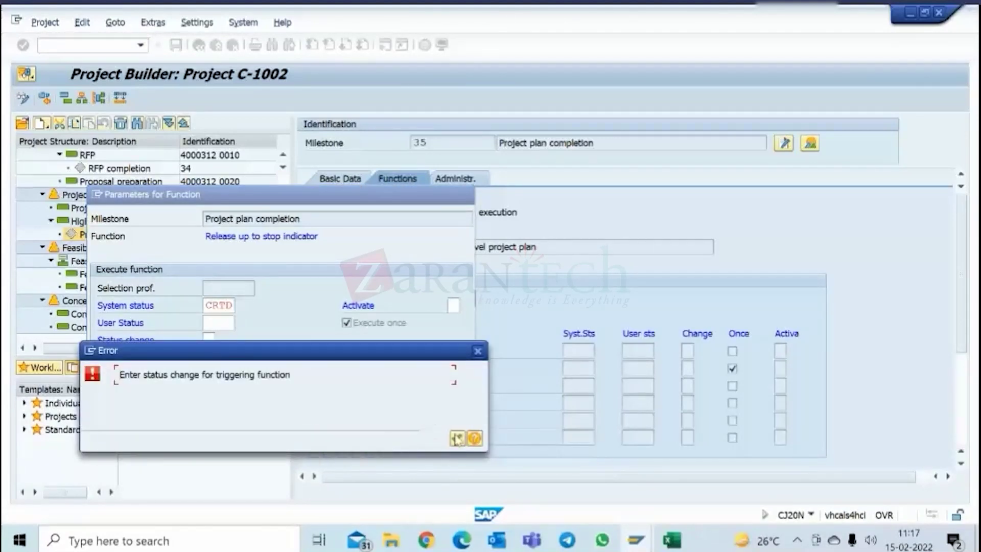
key(Return)
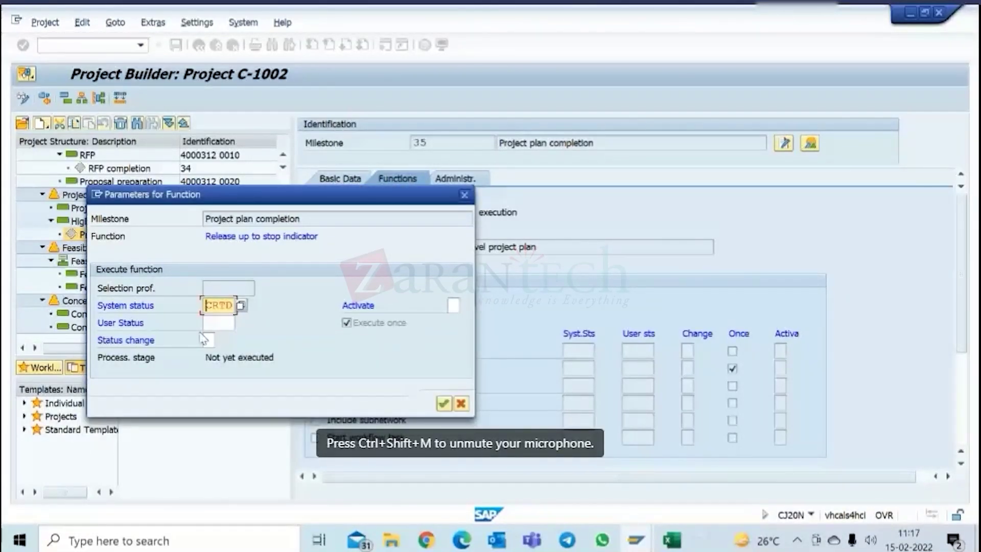
- Look up the available user statuses and try + (Status set) as the status change triggering the function
click(217, 322)
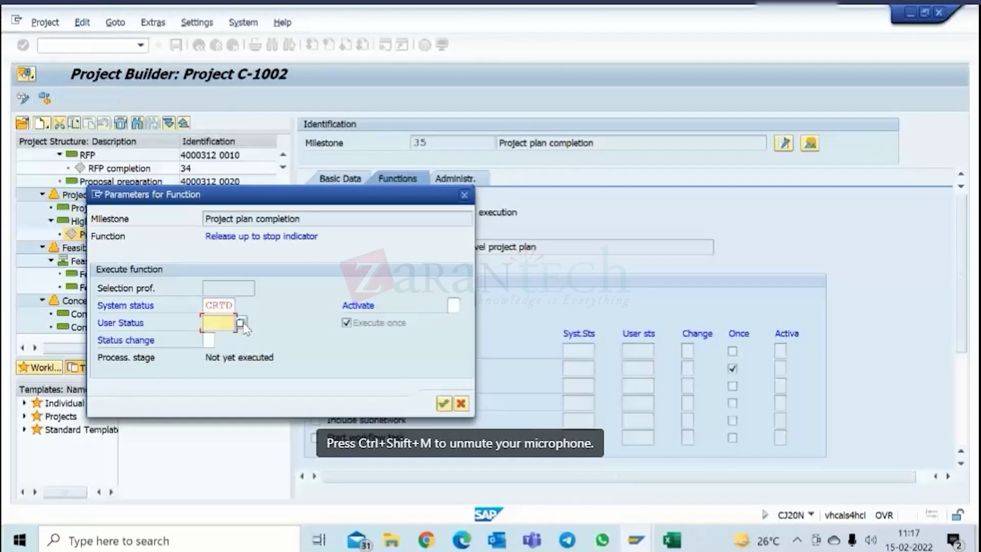
click(240, 323)
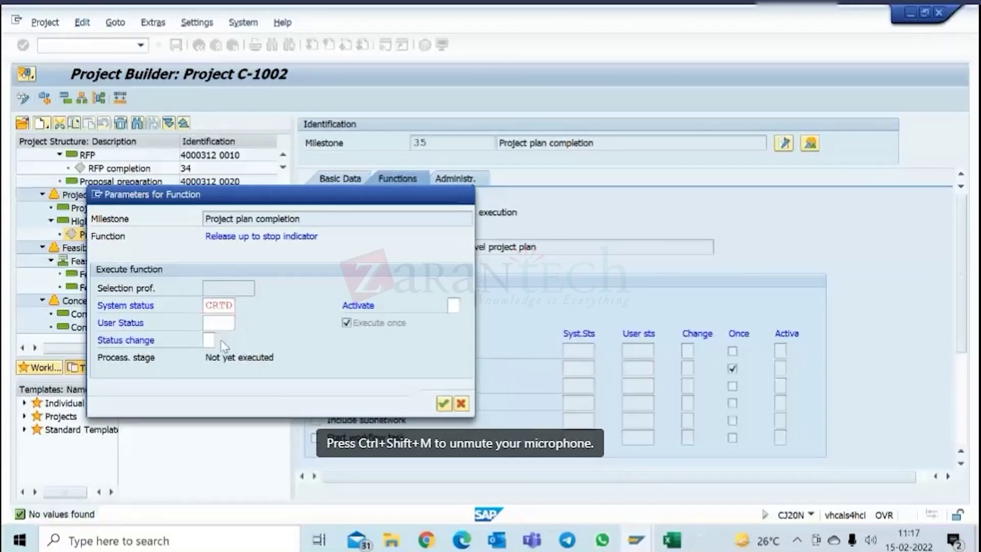
click(221, 339)
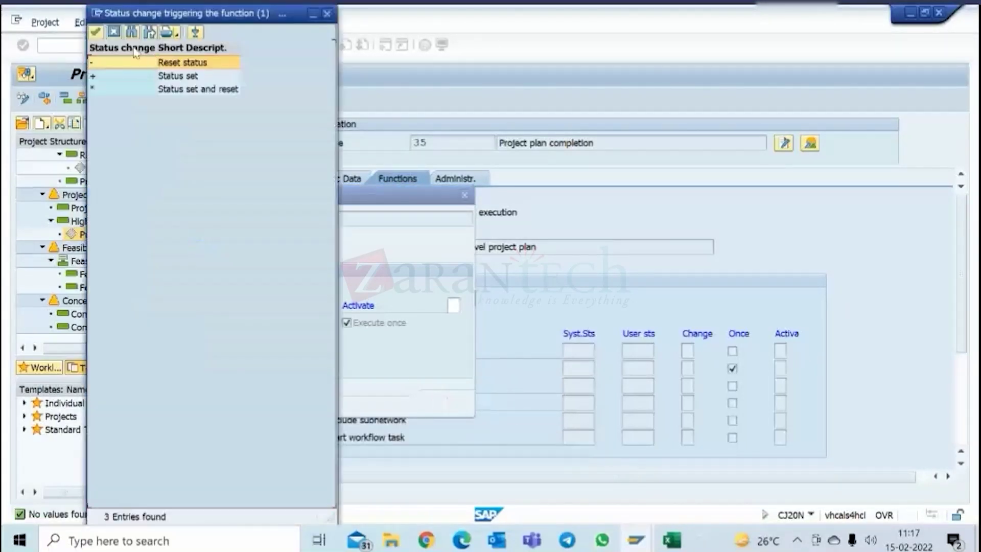
double_click(125, 78)
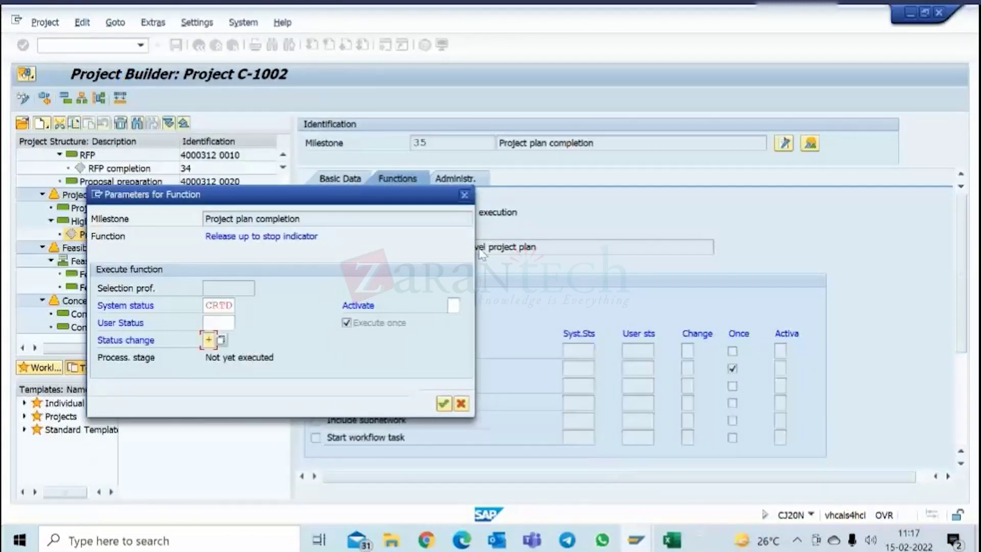
- Compare the activation options and try to have the function activated by status, confirming the parameters
click(453, 306)
click(466, 306)
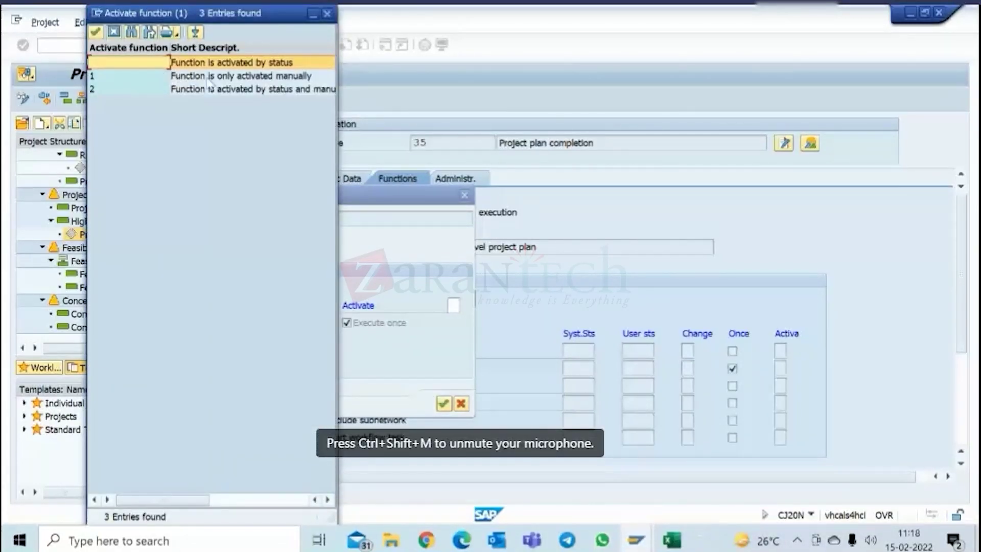
click(225, 76)
click(227, 89)
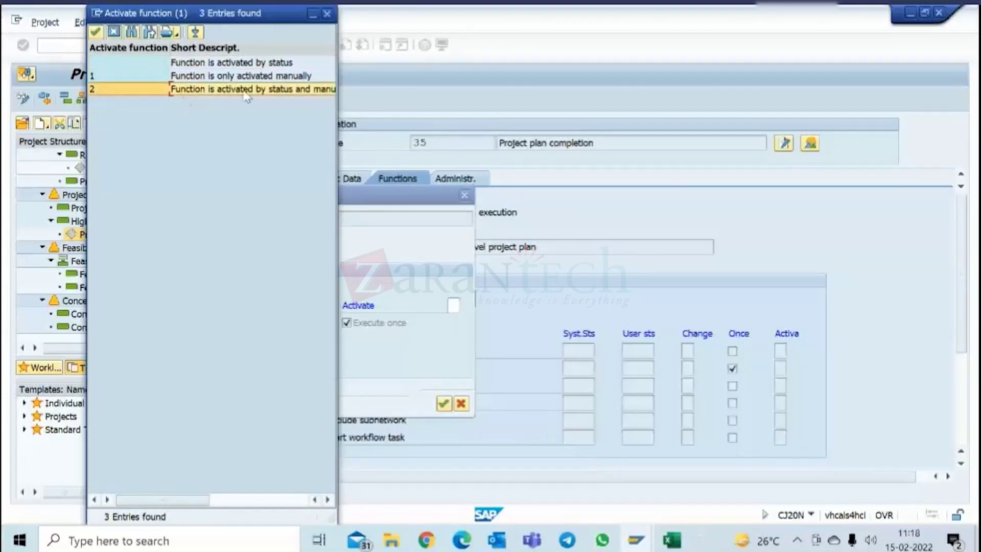
click(149, 66)
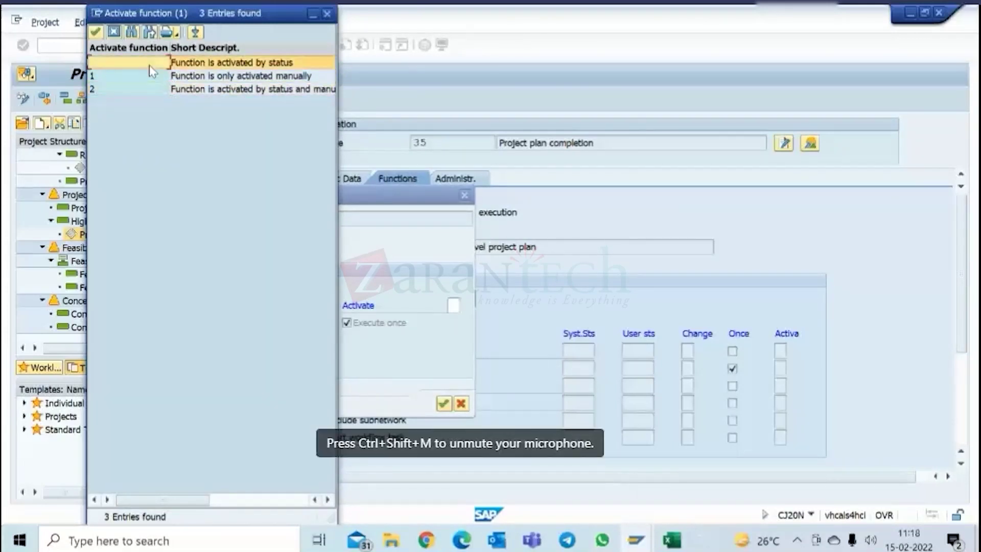
double_click(149, 65)
key(Return)
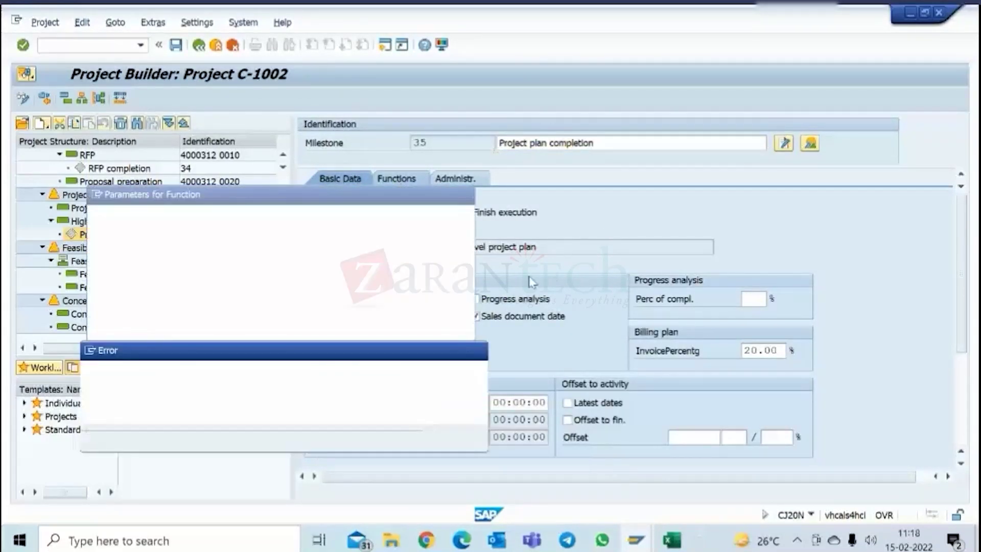
- List the system statuses available as trigger in the parameters of the Release up to stop indicator function
click(462, 438)
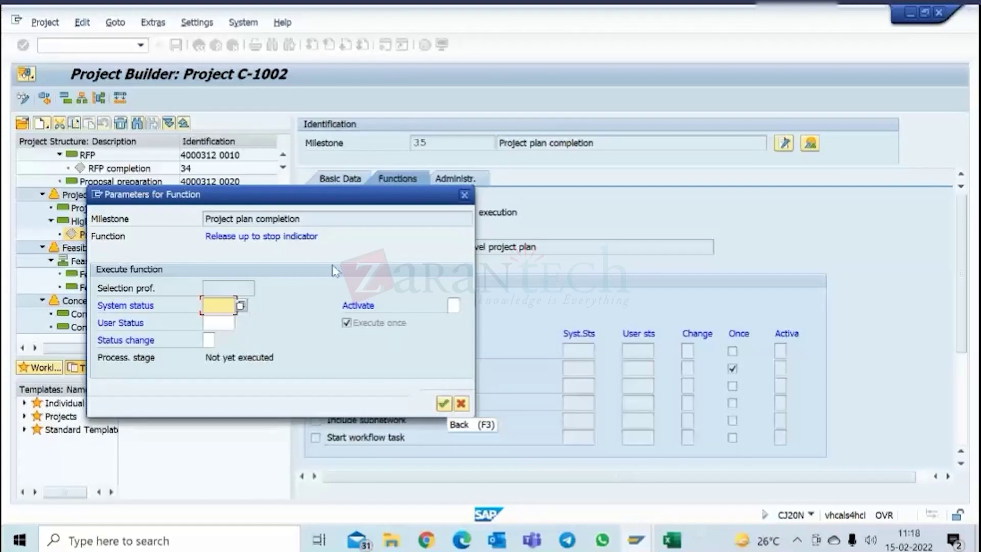
drag(343, 200, 437, 83)
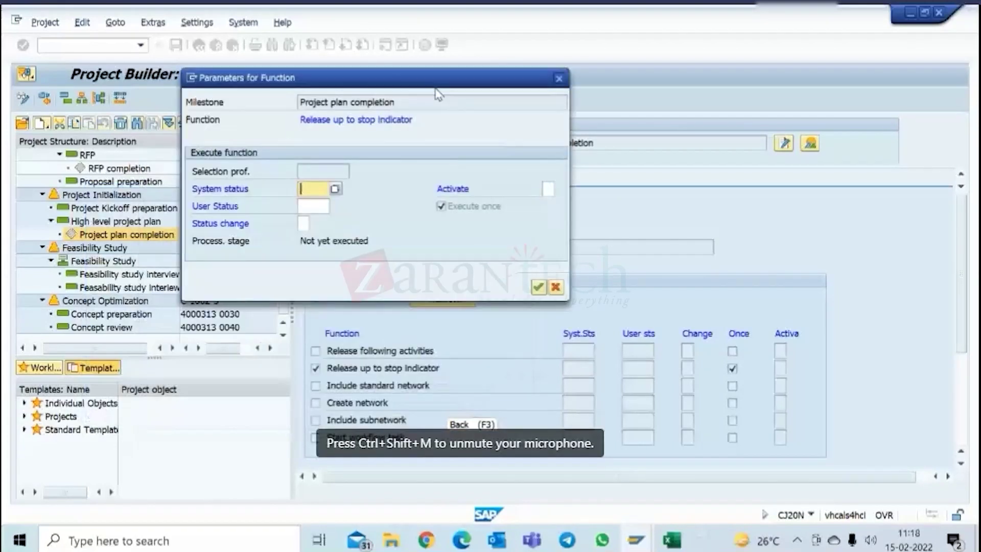
click(335, 189)
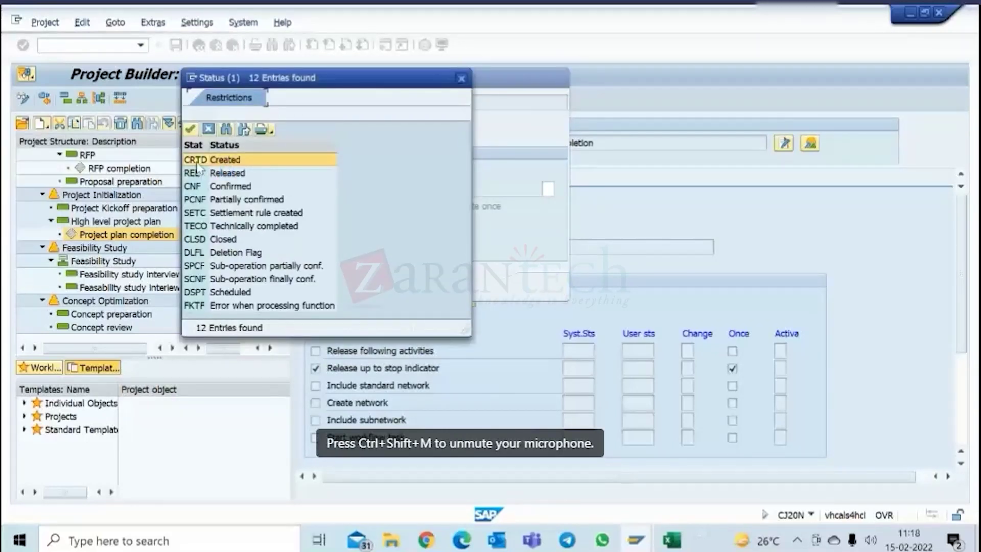
- Set the release-up-to-stop-indicator function's system status to CRTD and its status change to Status set (+)
double_click(198, 160)
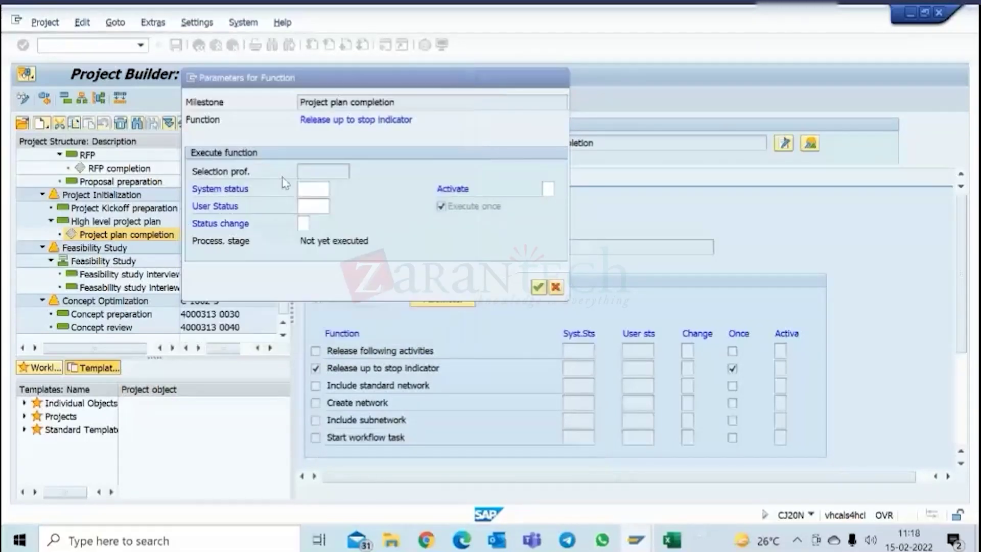
click(322, 205)
click(335, 207)
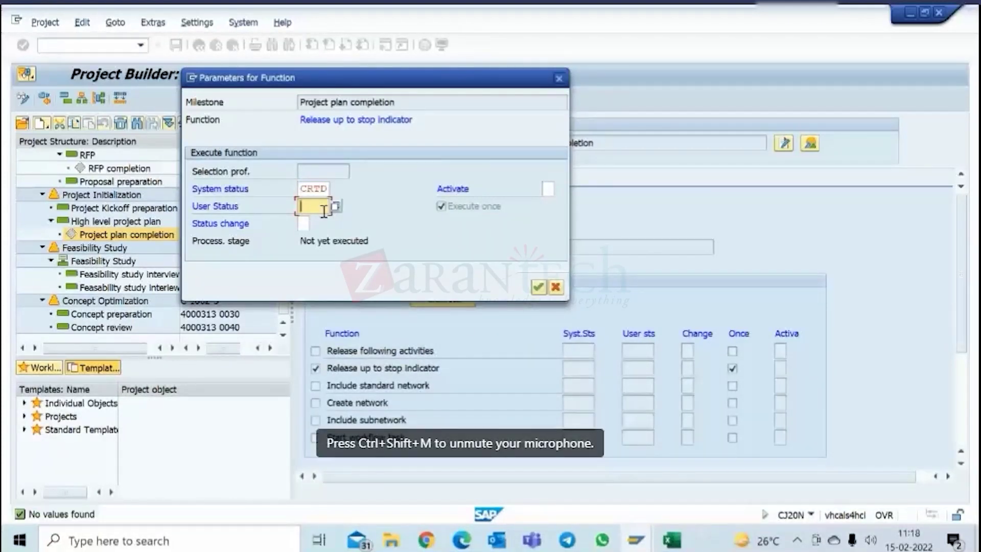
click(305, 223)
click(316, 224)
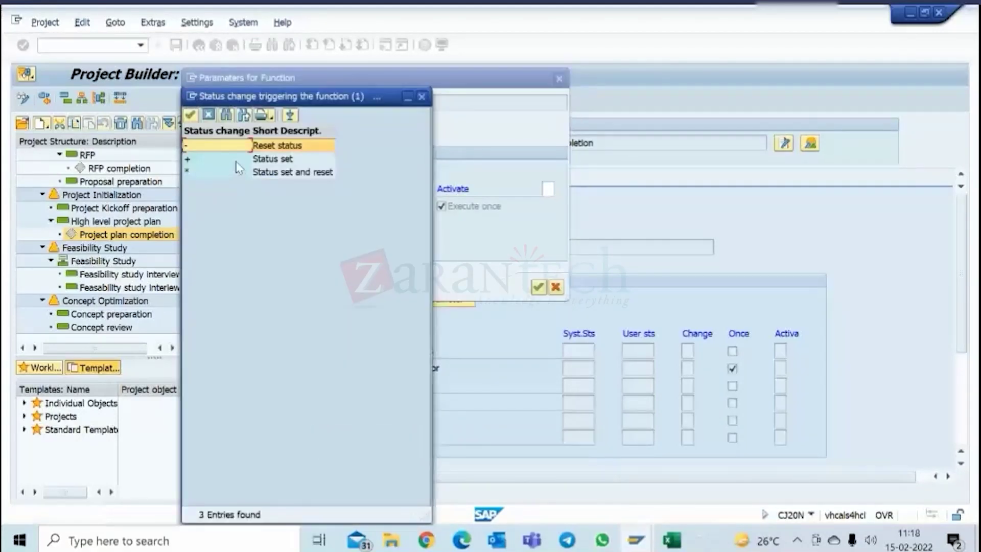
double_click(235, 161)
- Set the function to be activated only manually (1) and accept the parameters
click(548, 188)
click(560, 190)
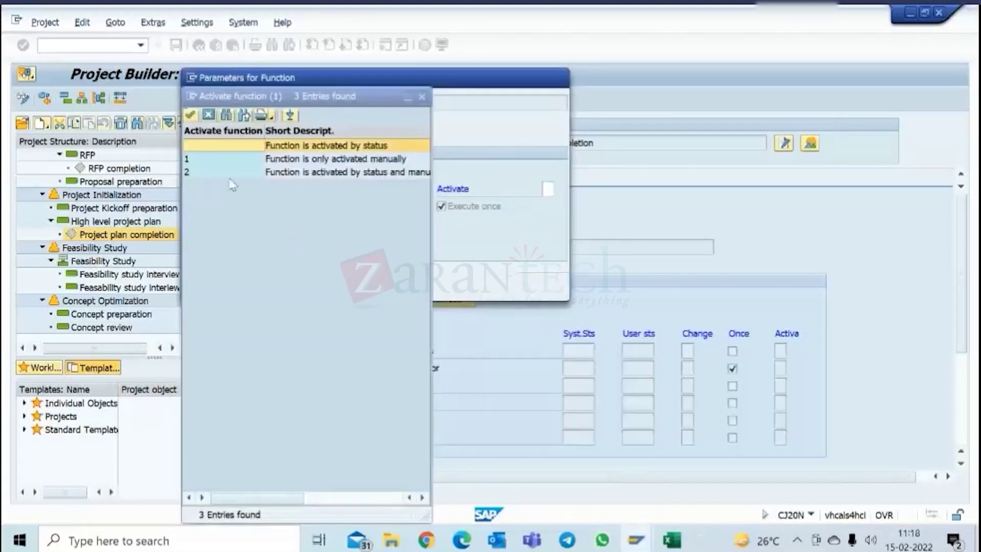
double_click(231, 161)
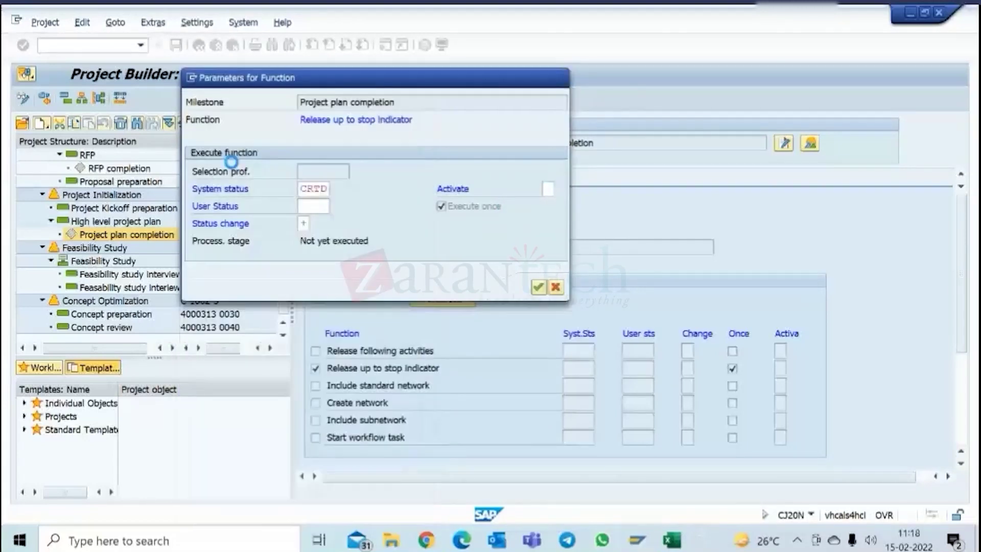
click(538, 287)
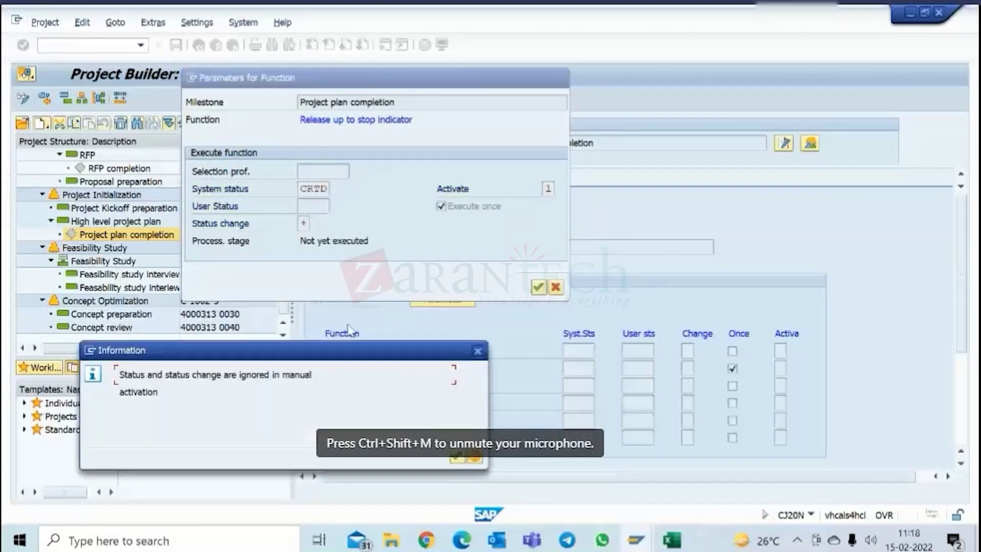
click(459, 458)
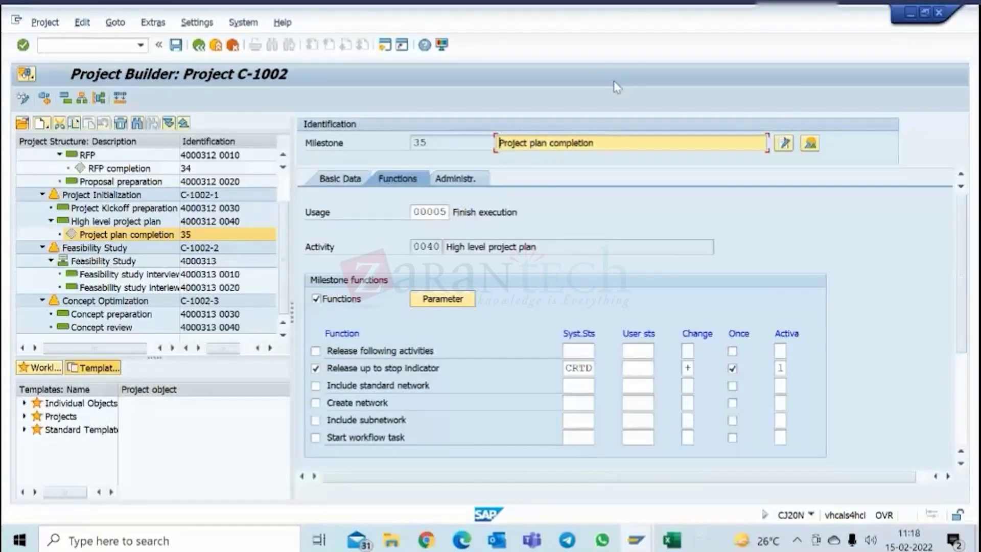
- Review the function parameters and the administrative data of the Project plan completion milestone
click(442, 298)
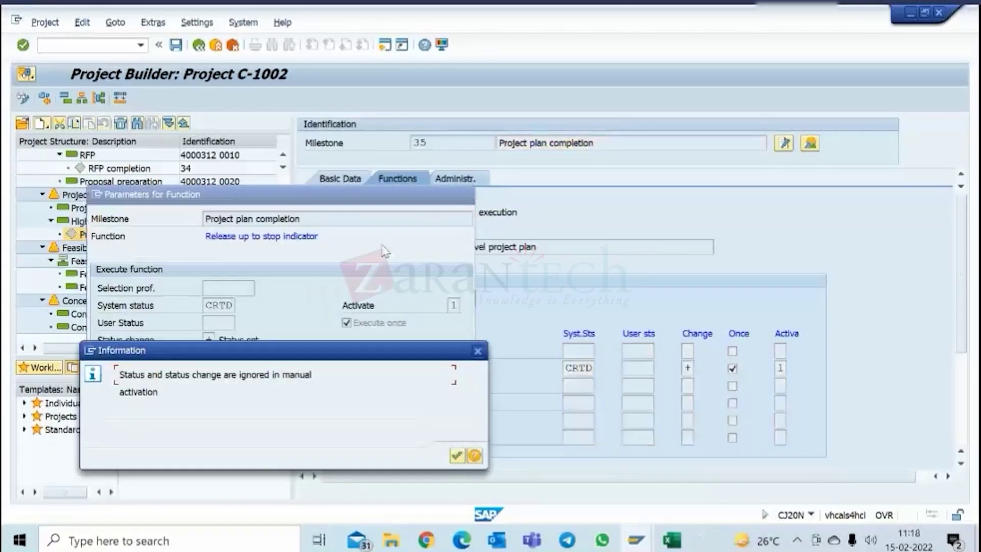
click(456, 454)
click(456, 178)
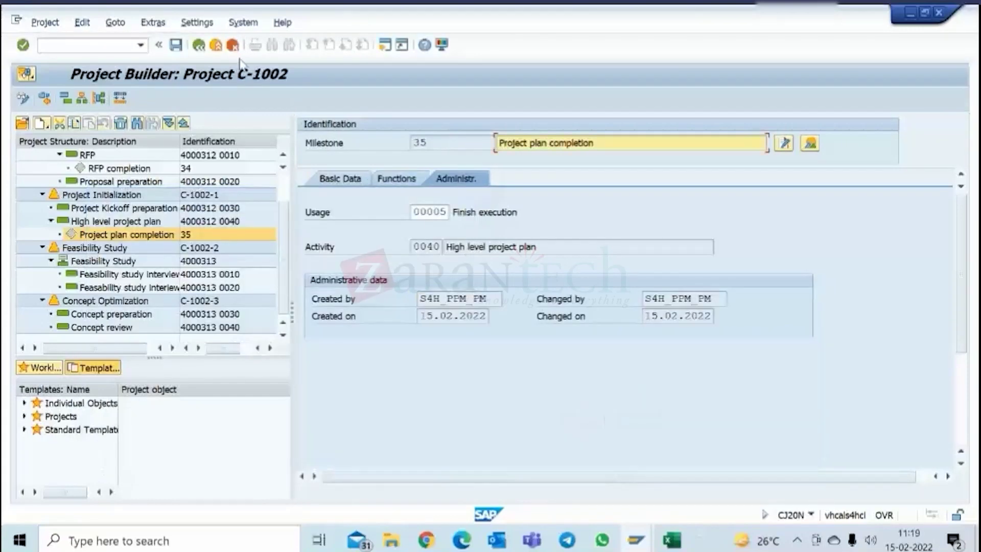
click(215, 46)
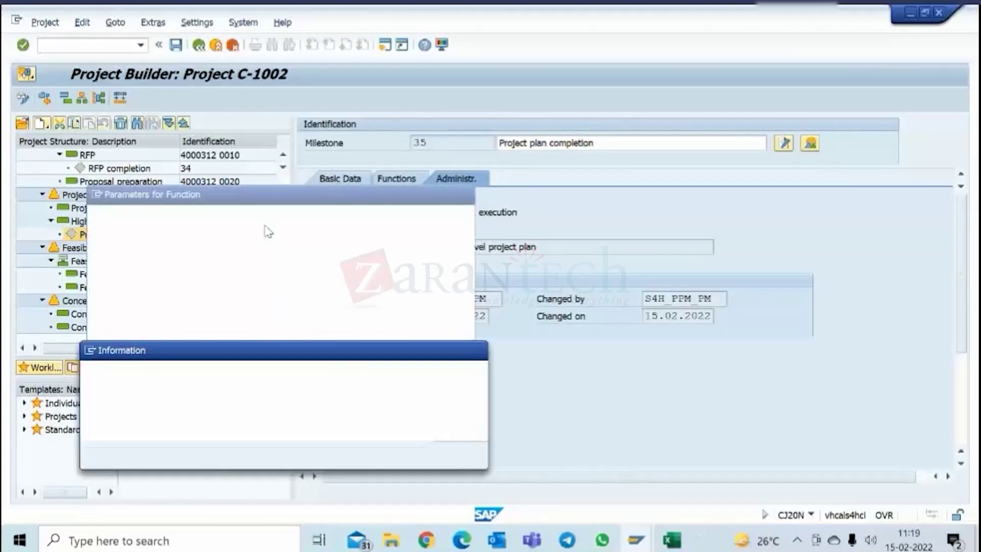
click(456, 454)
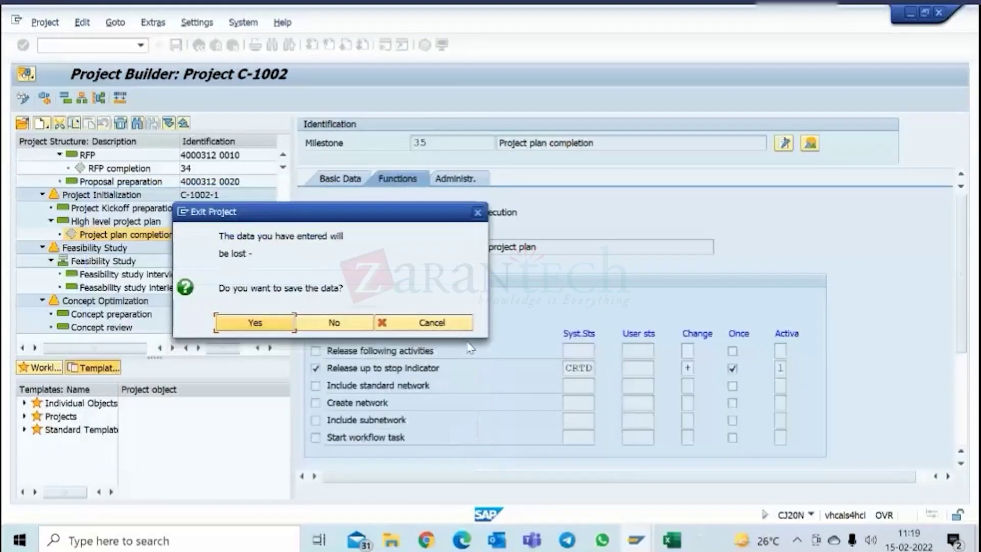
click(431, 320)
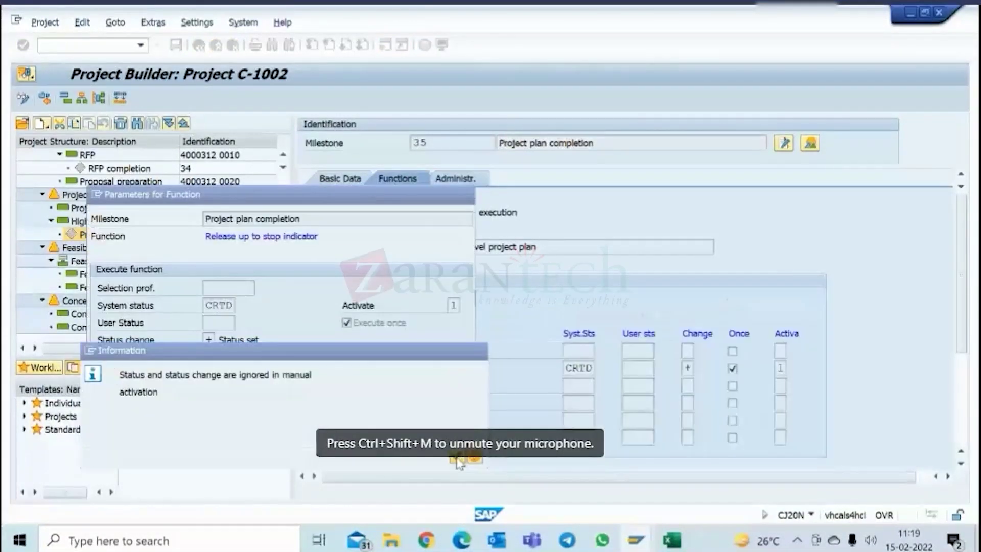
- Turn off milestone functions for the Project plan completion milestone, and save and close the project
click(457, 458)
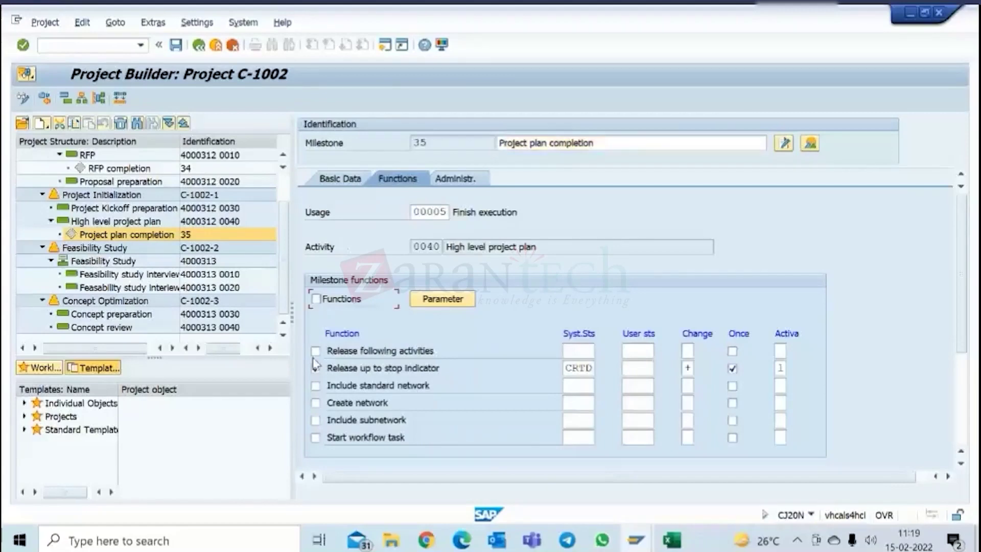
click(340, 179)
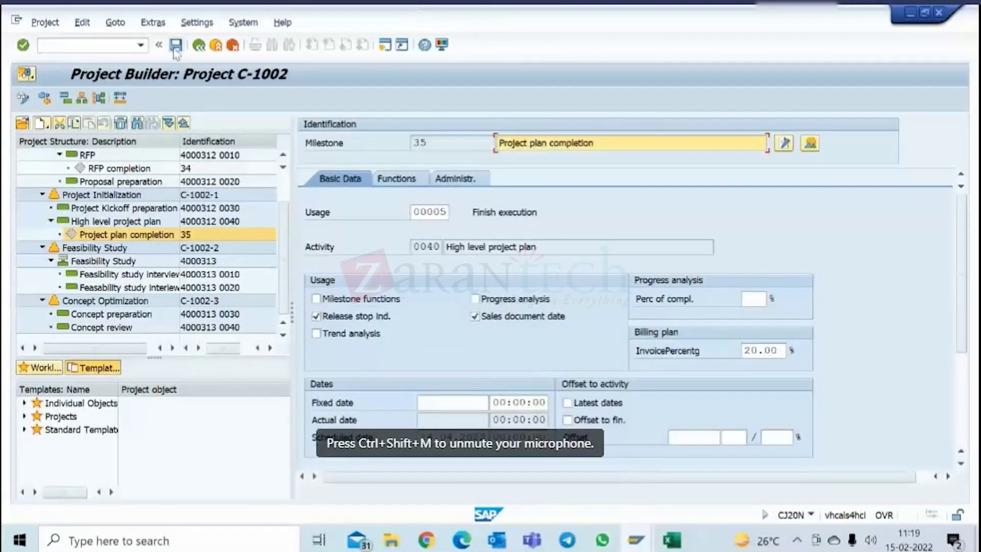
click(197, 46)
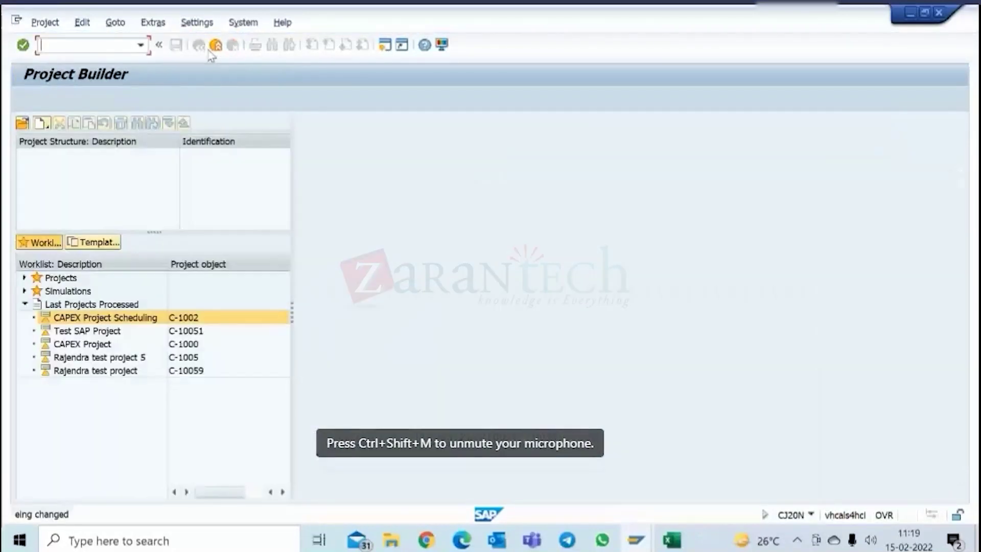
- Reopen the CAPEX Project Scheduling project C-1002 to review its structure and exit back to SAP Easy Access
double_click(132, 317)
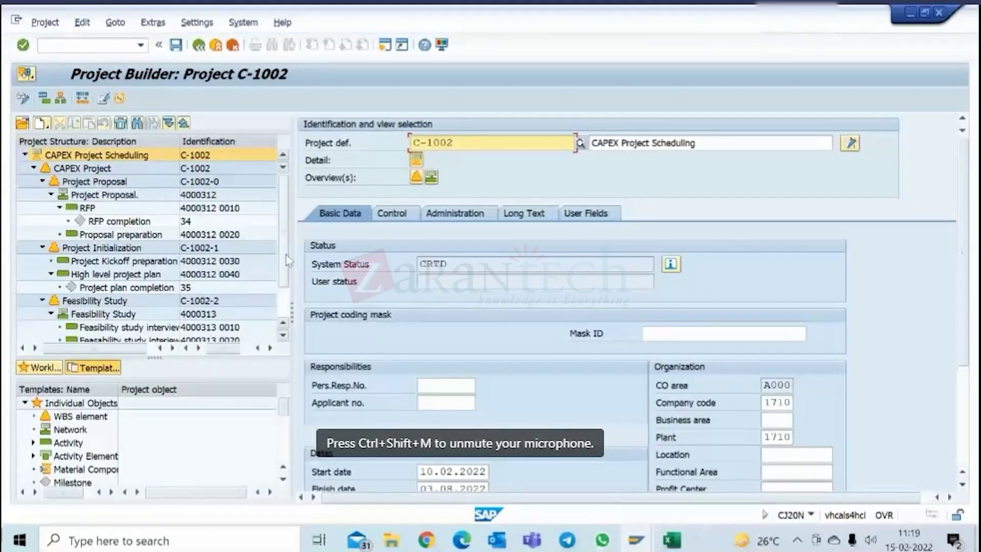
scroll(290, 308, down, 2)
scroll(288, 297, up, 2)
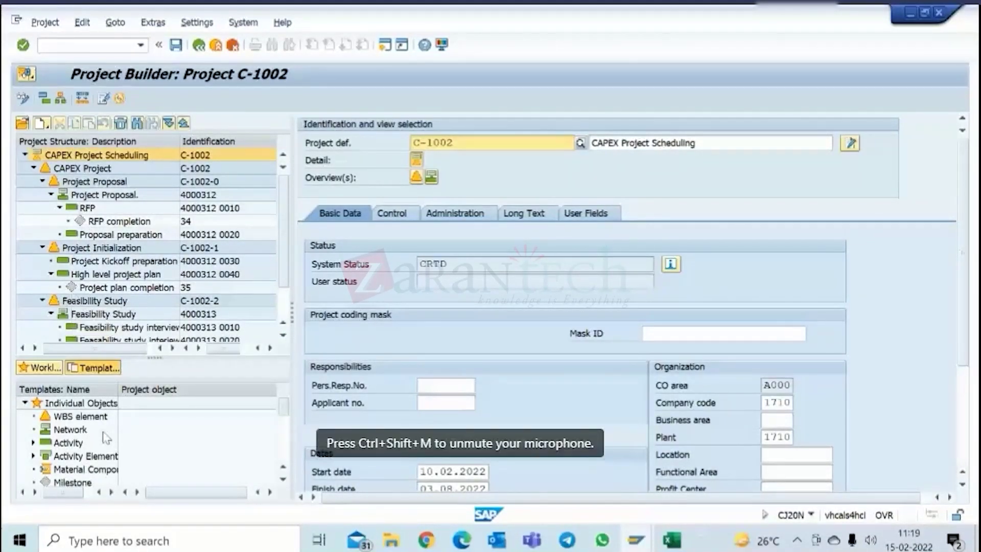
click(199, 46)
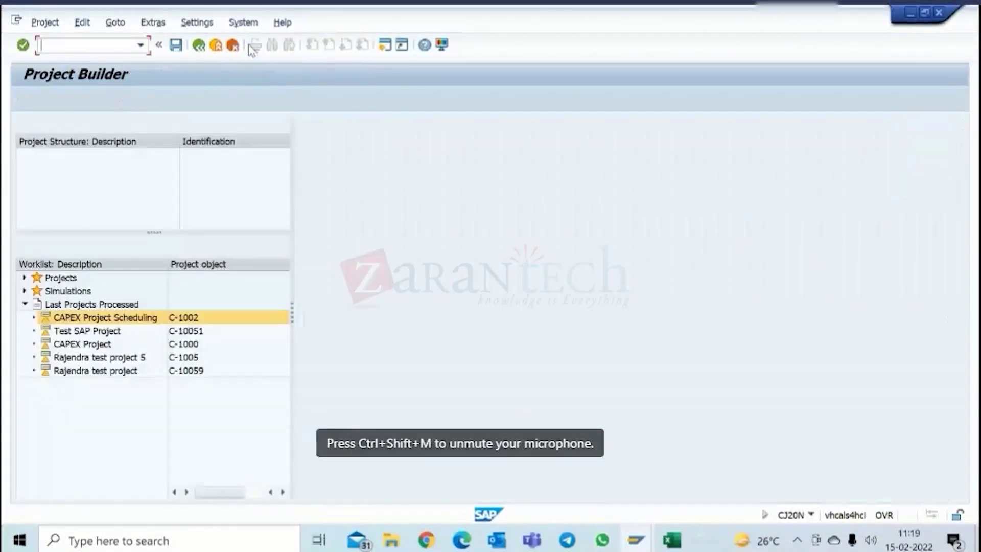
click(216, 45)
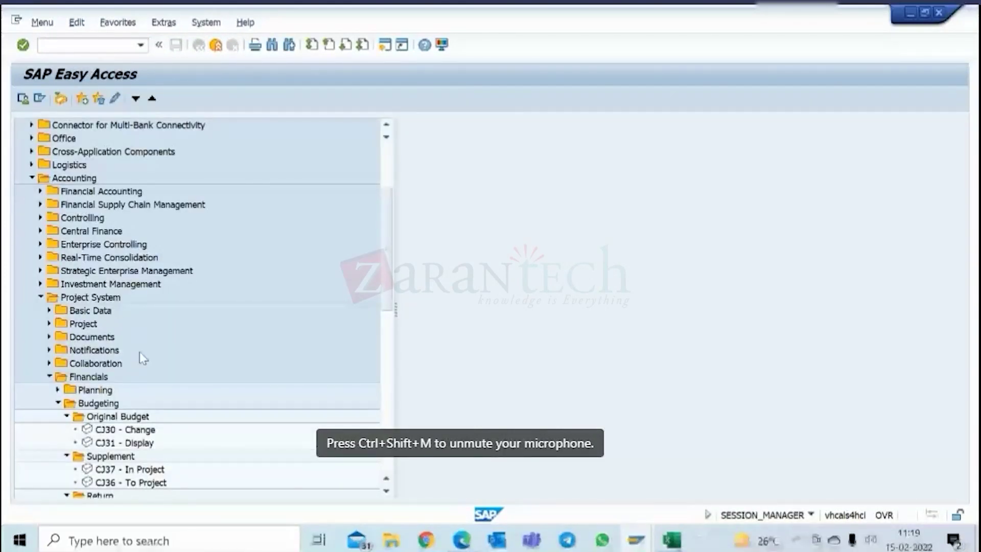
- Examine the Standard WBS, Standard Network and Standard Milestone templates under the Project System basic data, including the CJ91 transaction
click(50, 310)
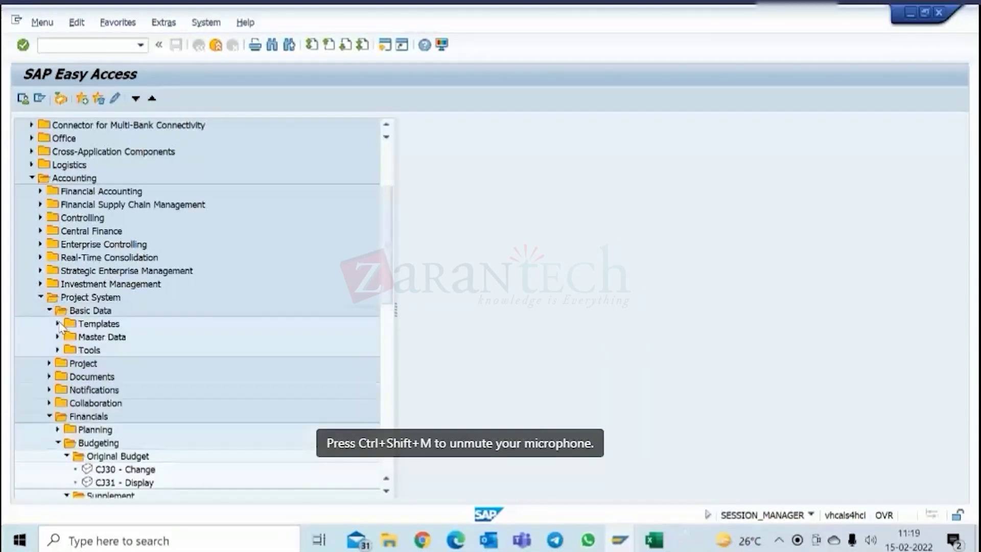
click(58, 323)
click(97, 326)
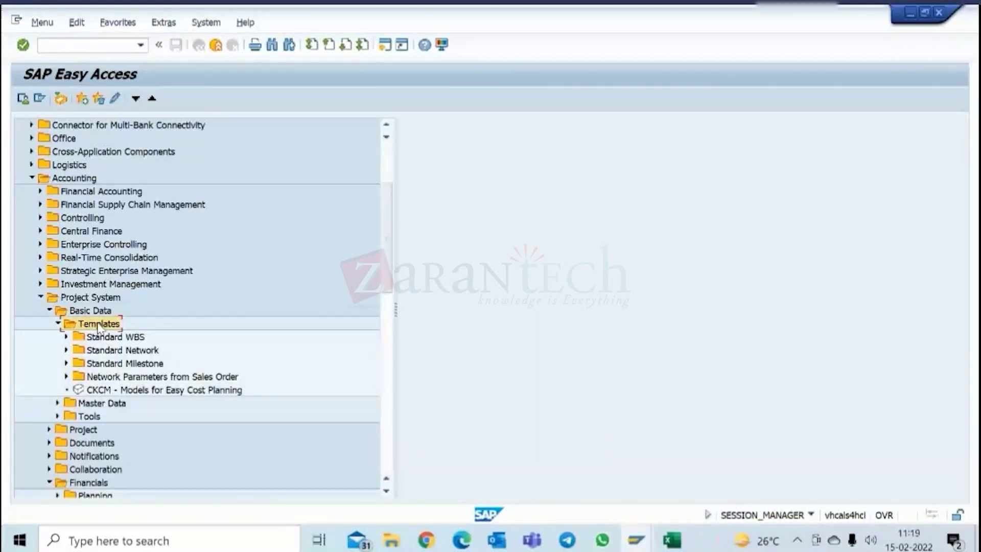
click(66, 337)
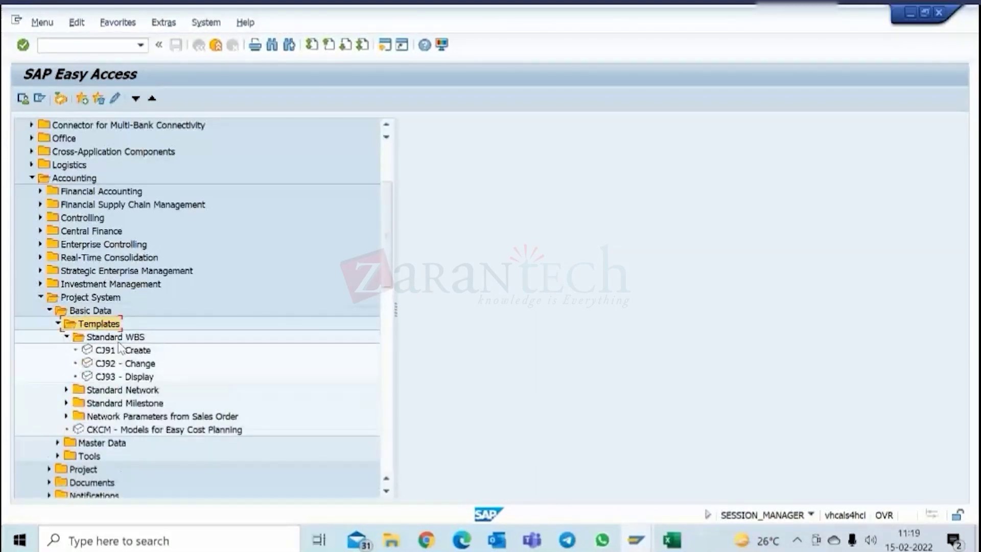
click(115, 338)
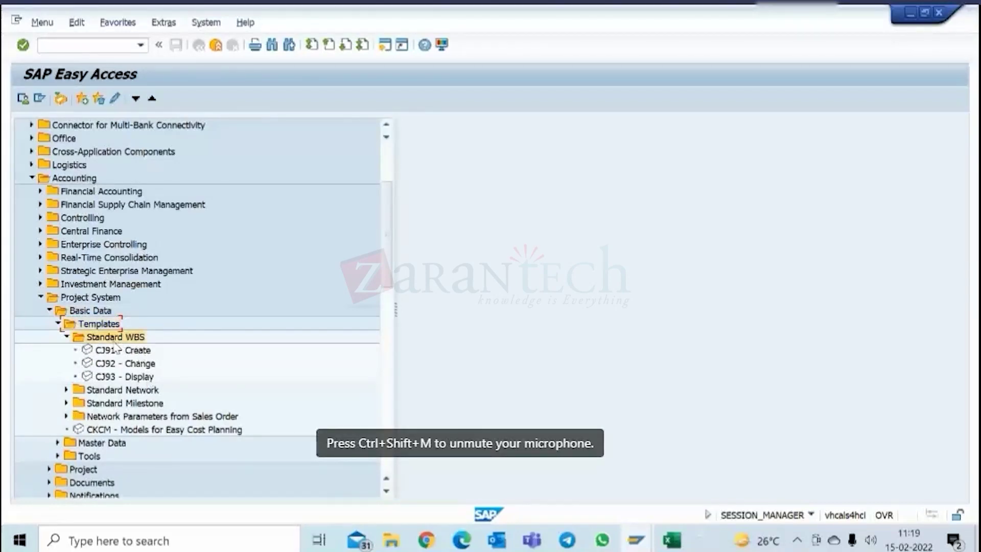
click(125, 391)
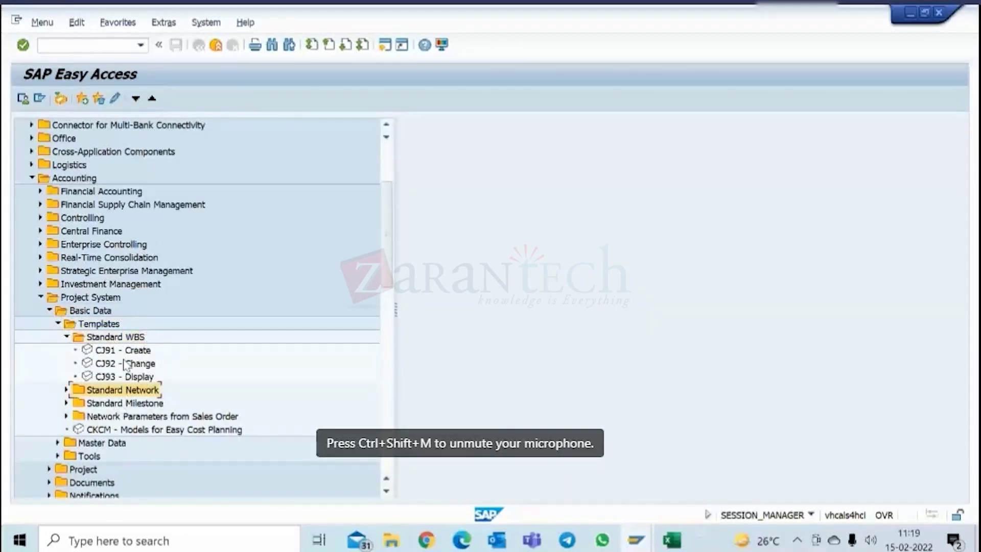
click(123, 405)
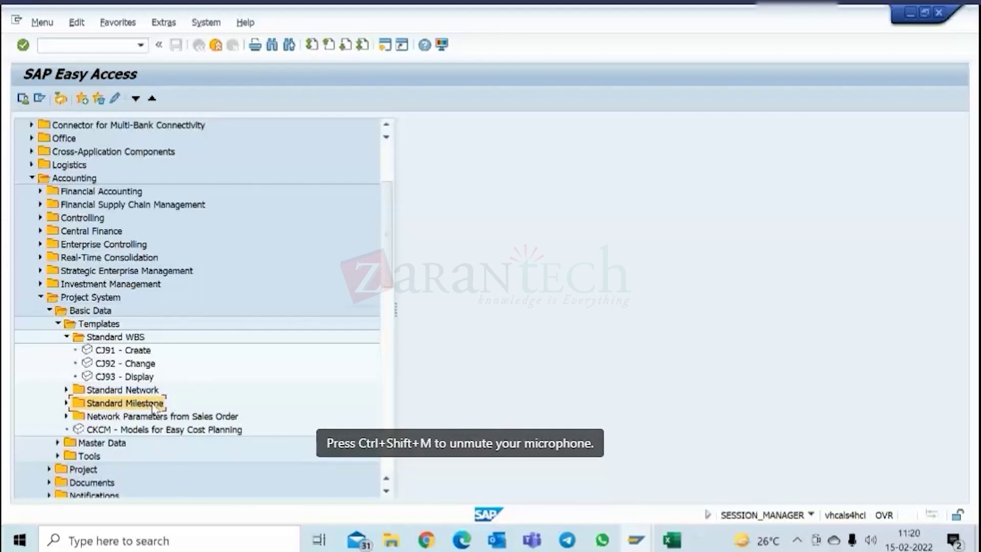
click(134, 351)
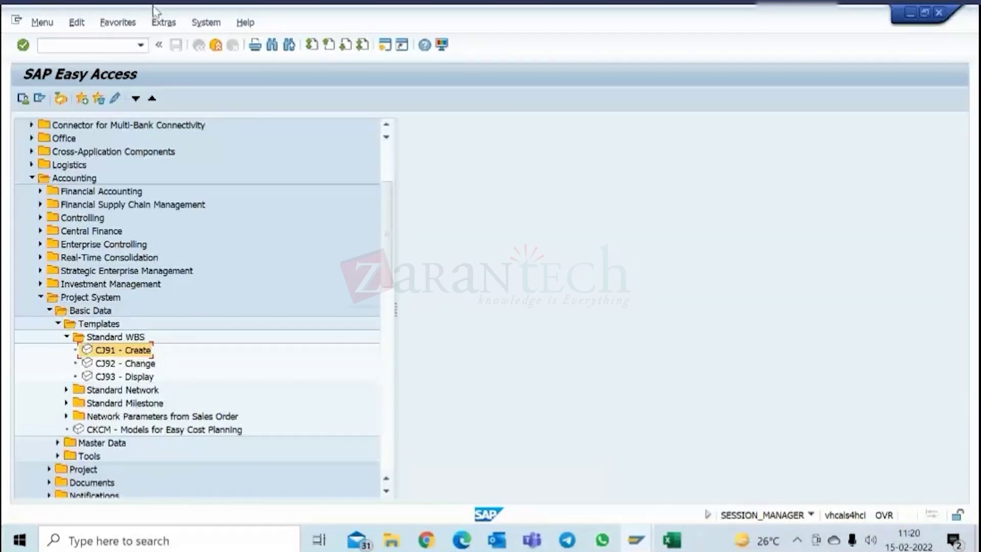
- Switch to another SAP Easy Access session and start transaction CJ20N there
click(383, 46)
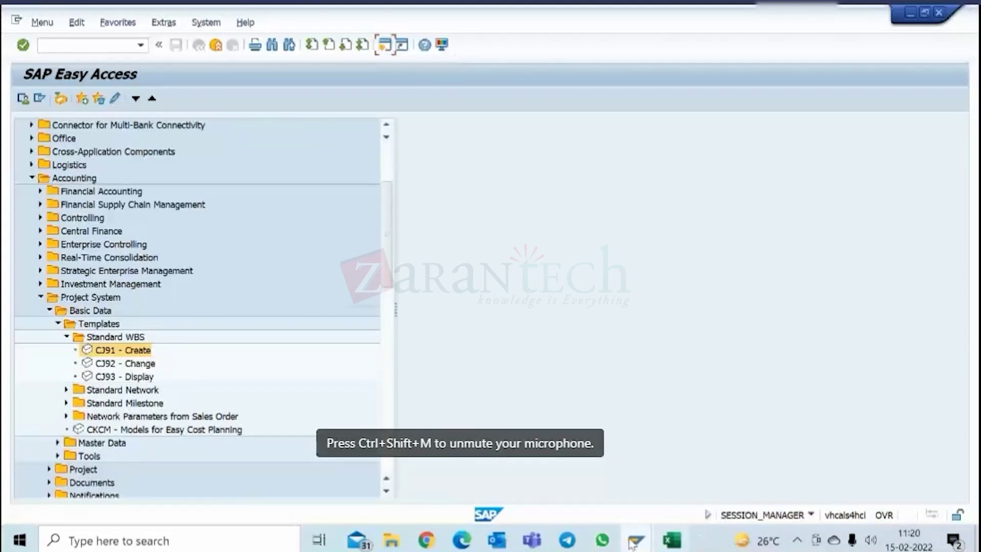
click(634, 540)
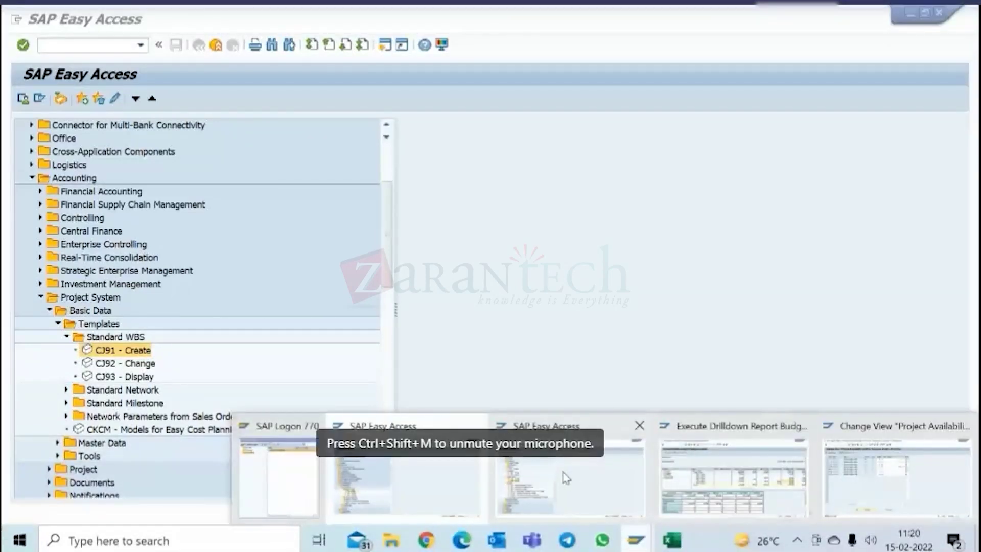
click(547, 477)
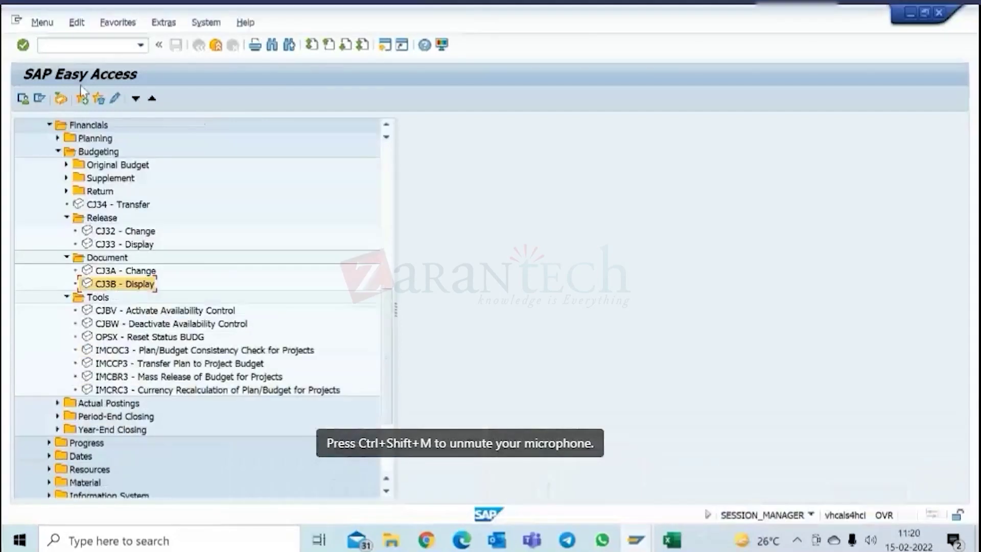
click(80, 47)
text(cj20n)
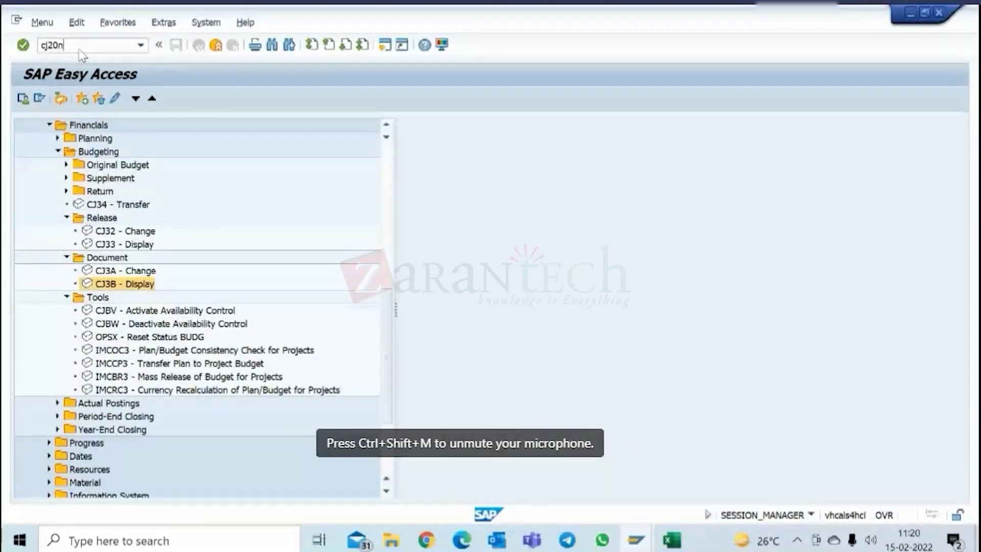
key(Return)
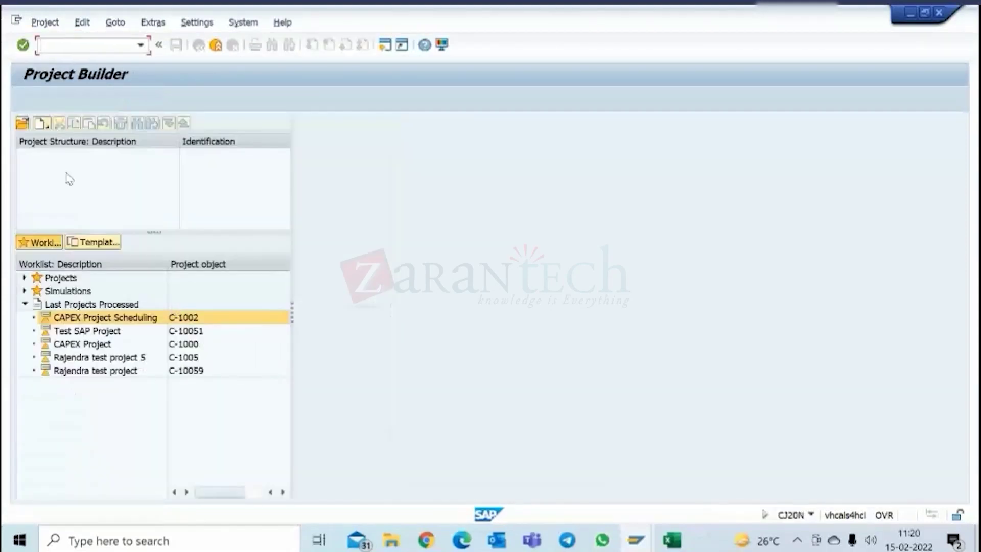
- Start copying a project in Project Builder and set the new project definition to C-1099
click(43, 124)
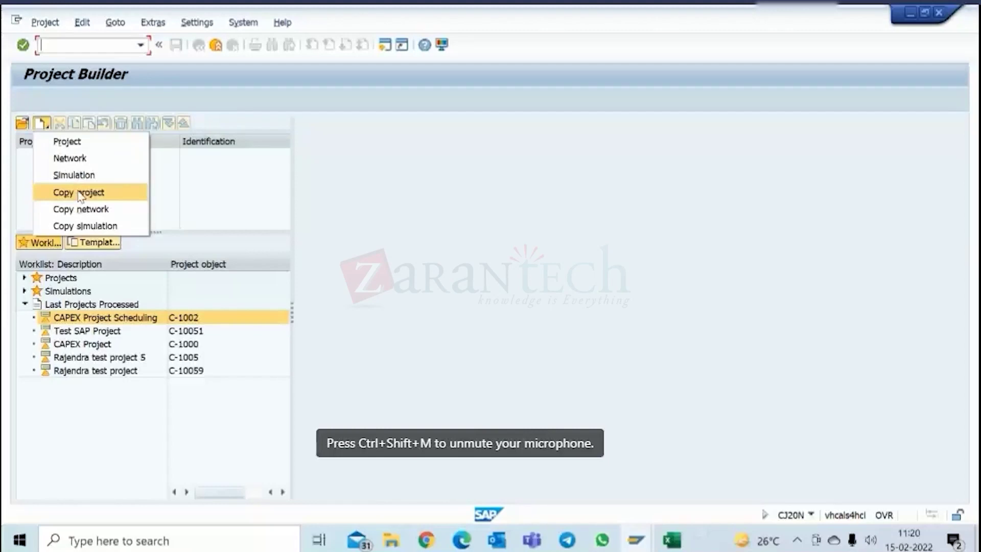
click(79, 193)
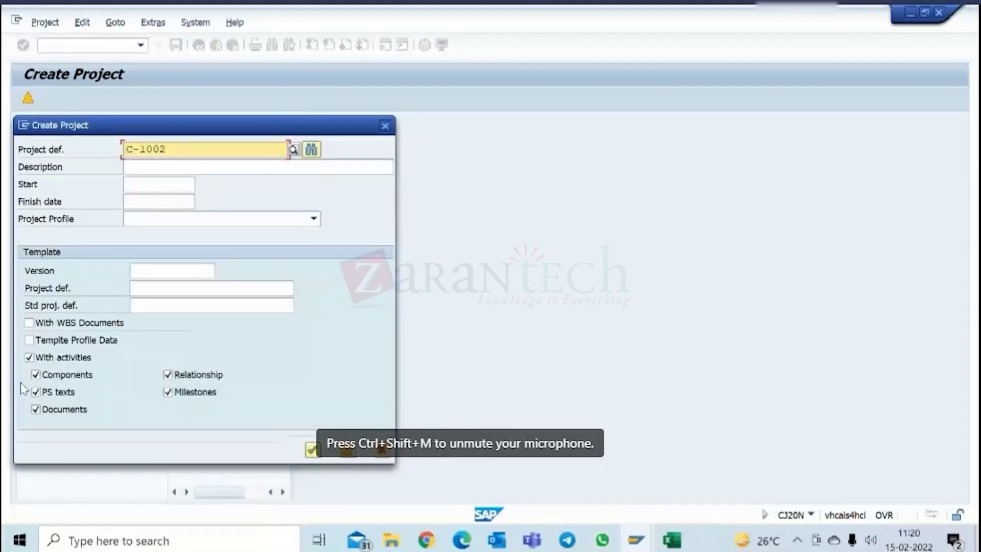
drag(176, 152, 156, 149)
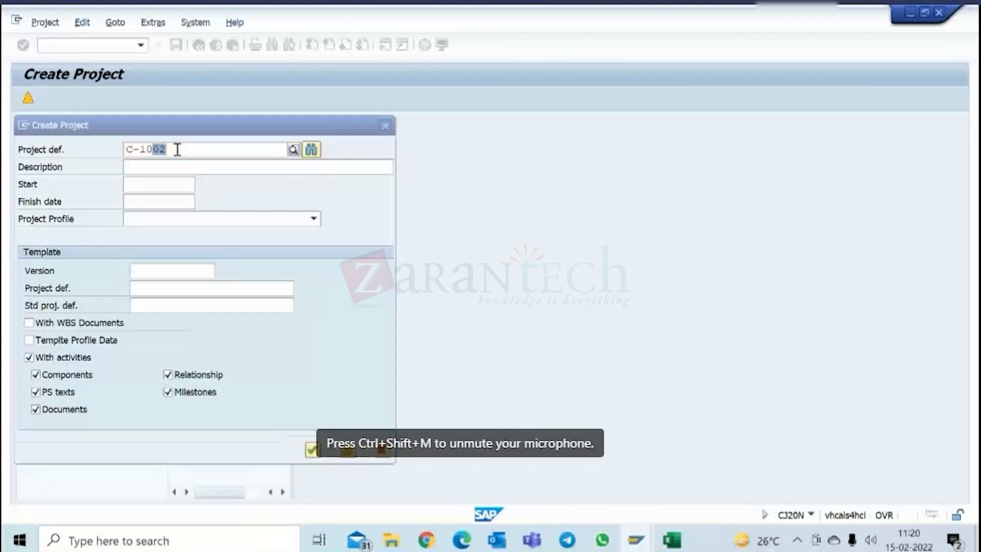
text(99)
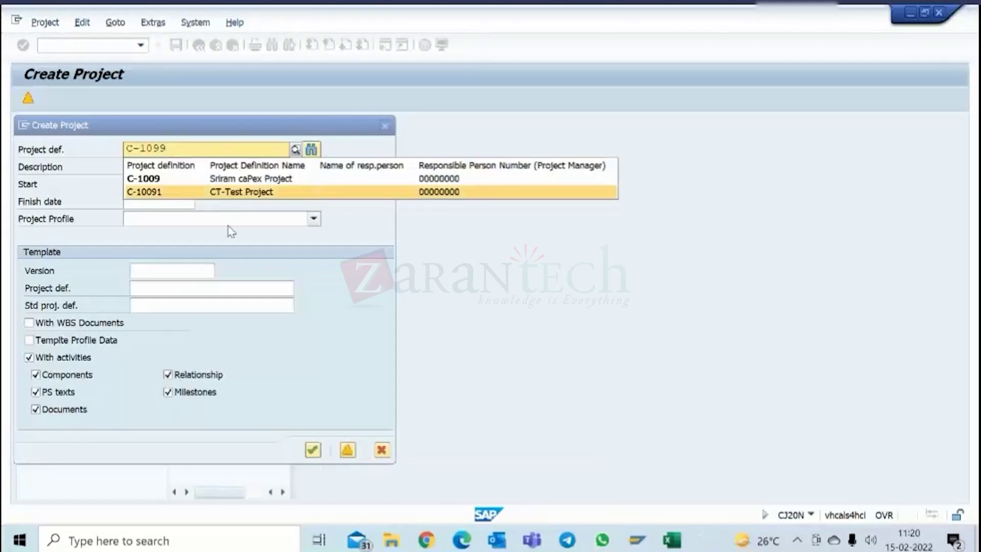
click(412, 228)
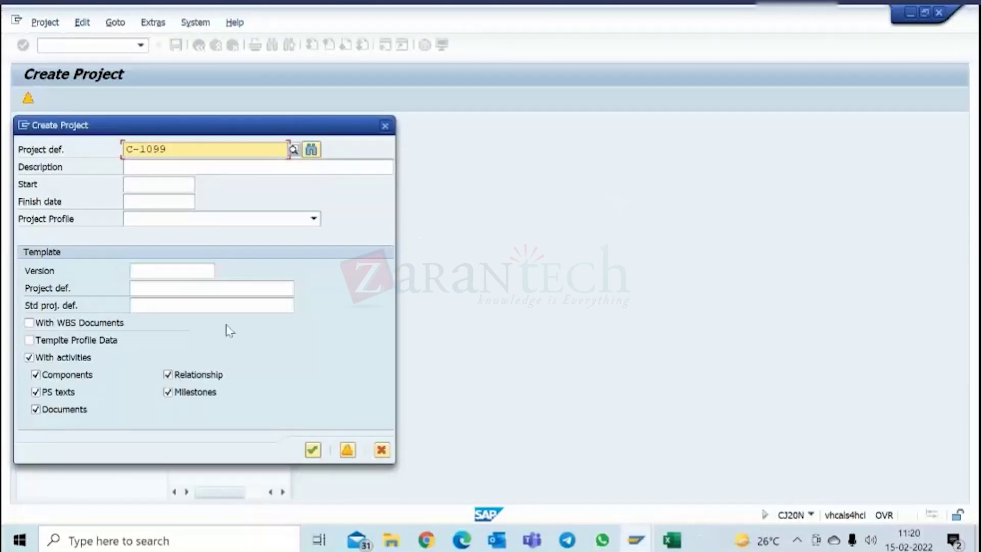
- Enter C-1001 as the template project definition for the copy
click(224, 292)
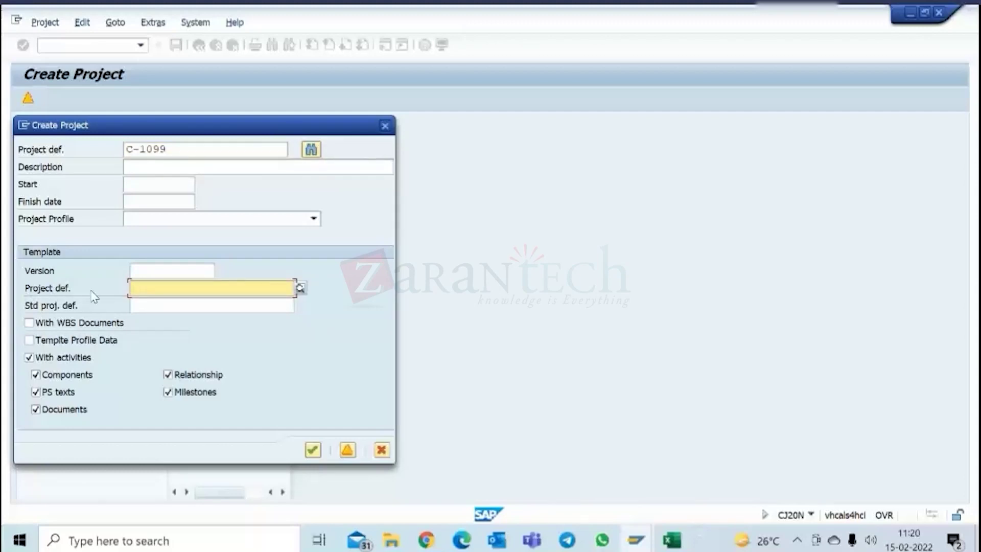
text(c)
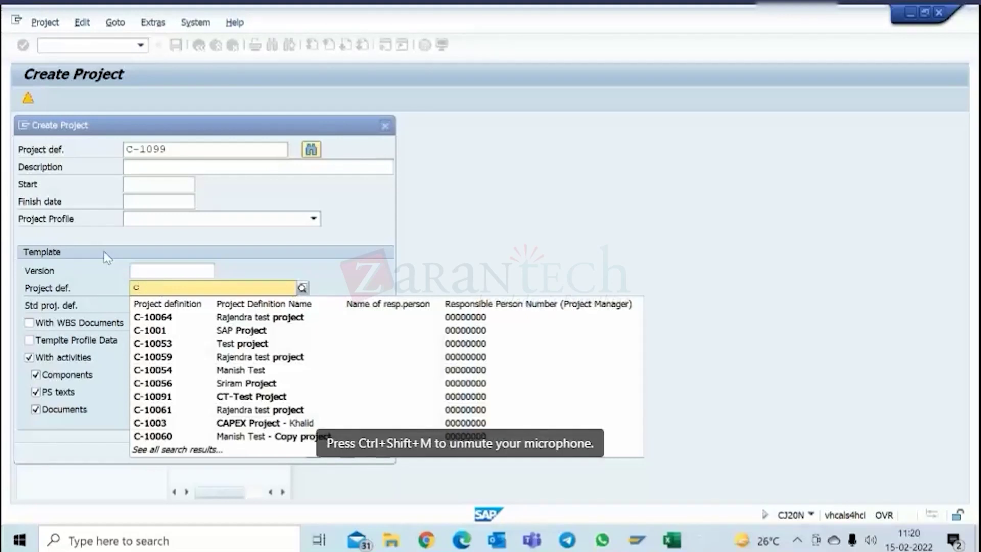
click(154, 330)
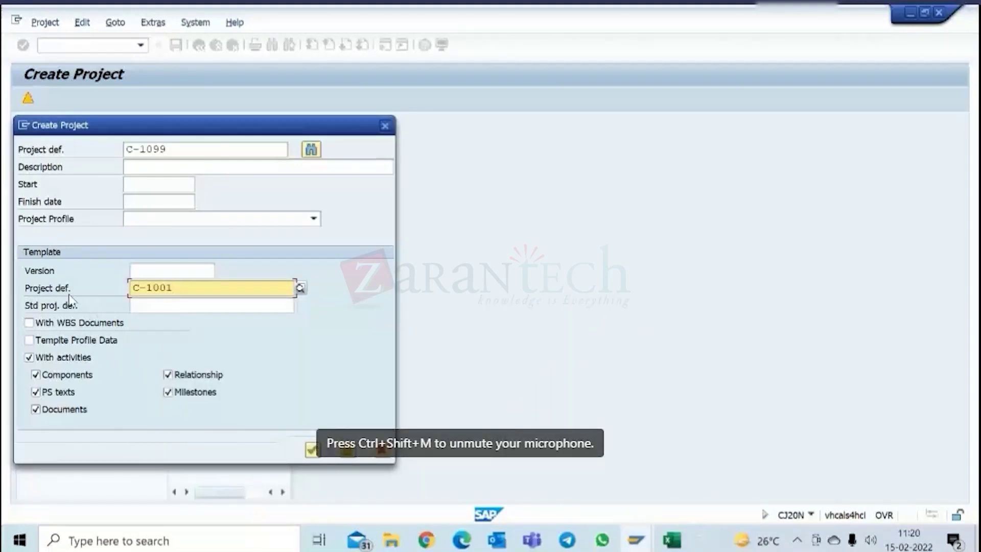
drag(187, 288, 130, 287)
- Search the simulation versions without a project filter and use version M0001 of project C-10051 as the template
click(160, 272)
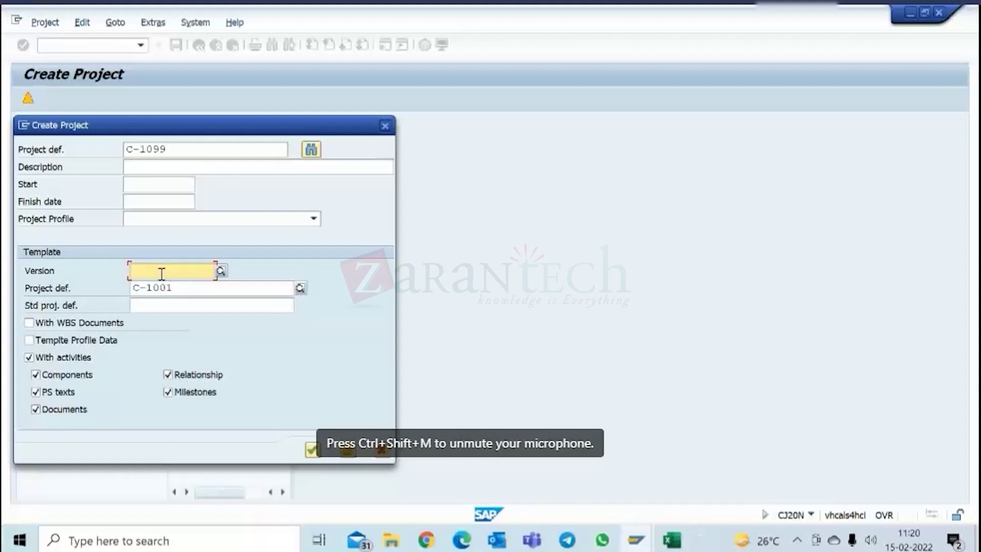
click(220, 272)
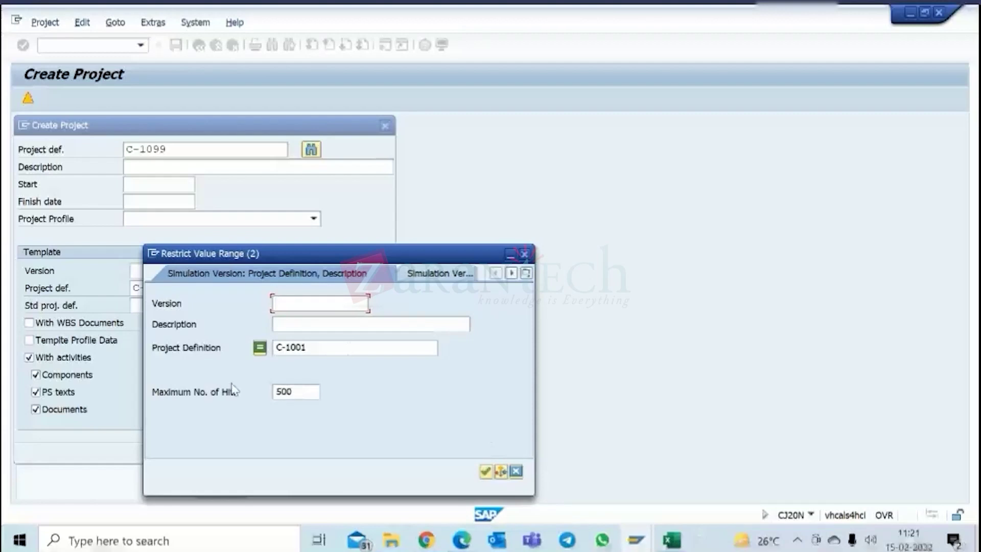
click(485, 471)
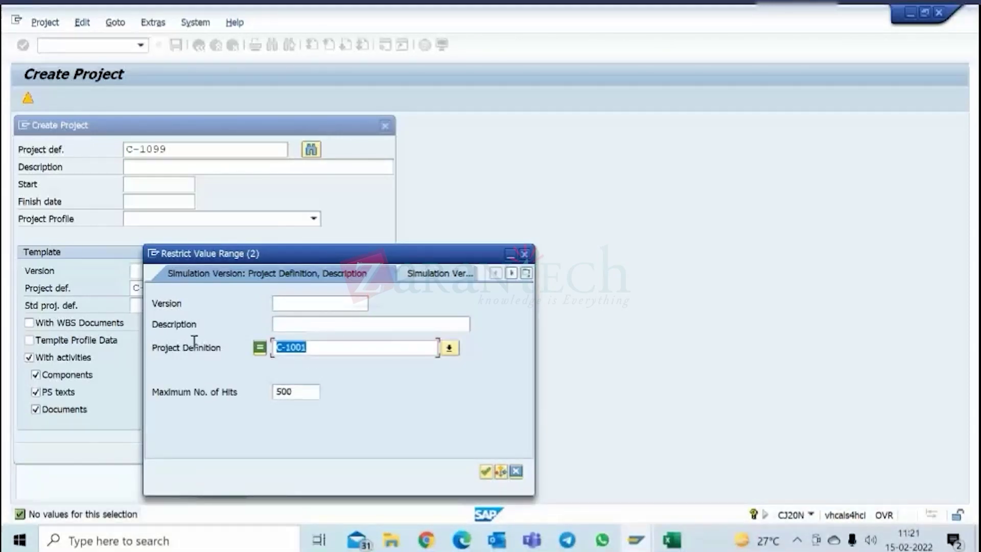
key(BackSpace)
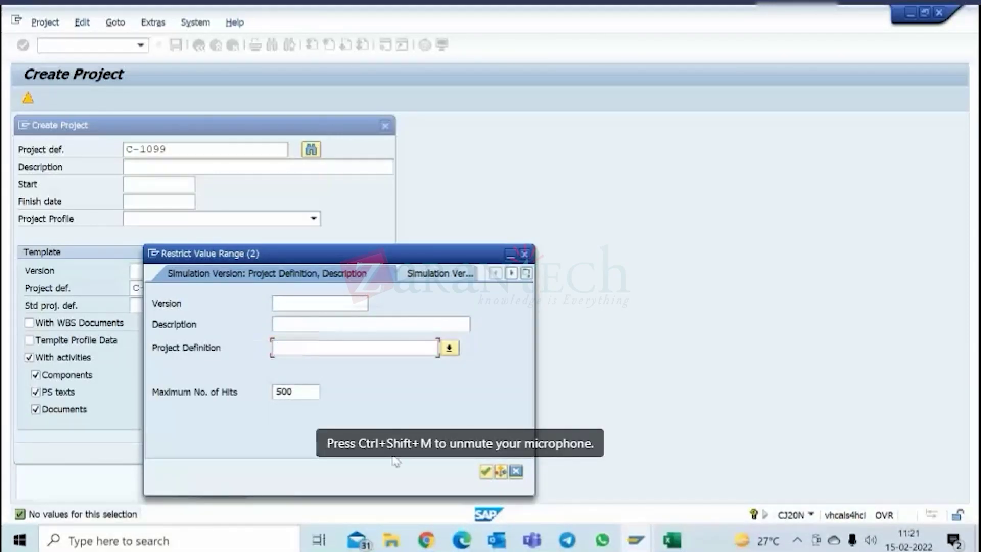
key(Return)
double_click(185, 97)
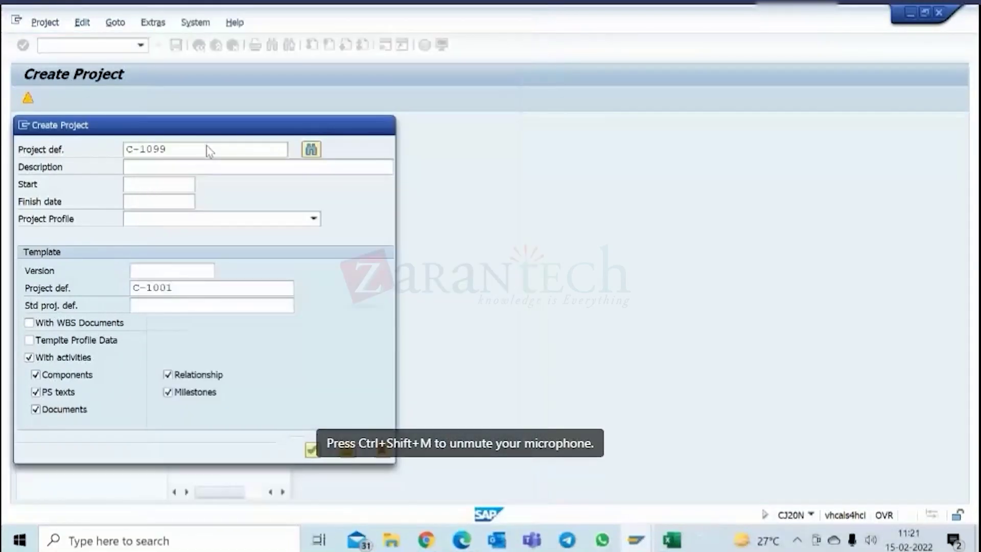
double_click(153, 270)
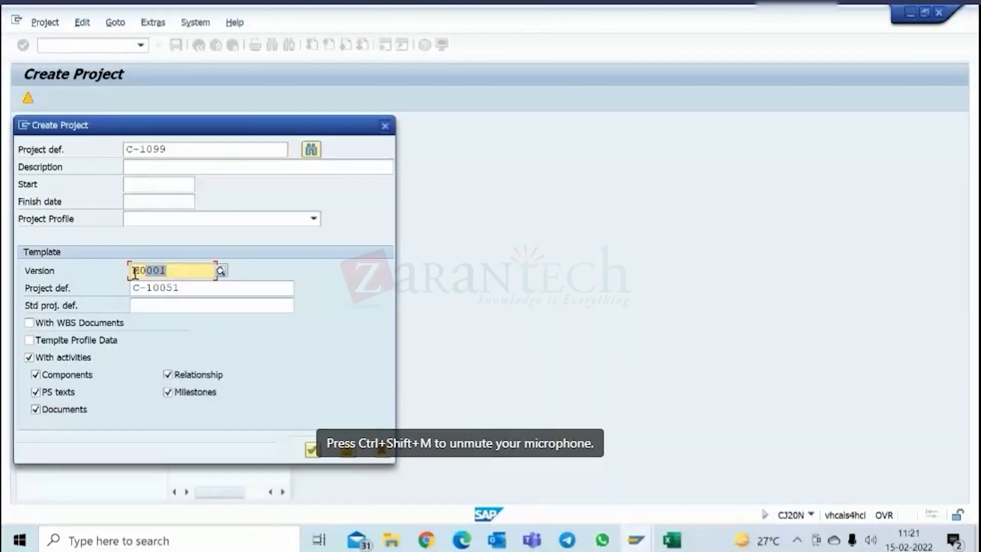
click(162, 287)
drag(178, 287, 71, 287)
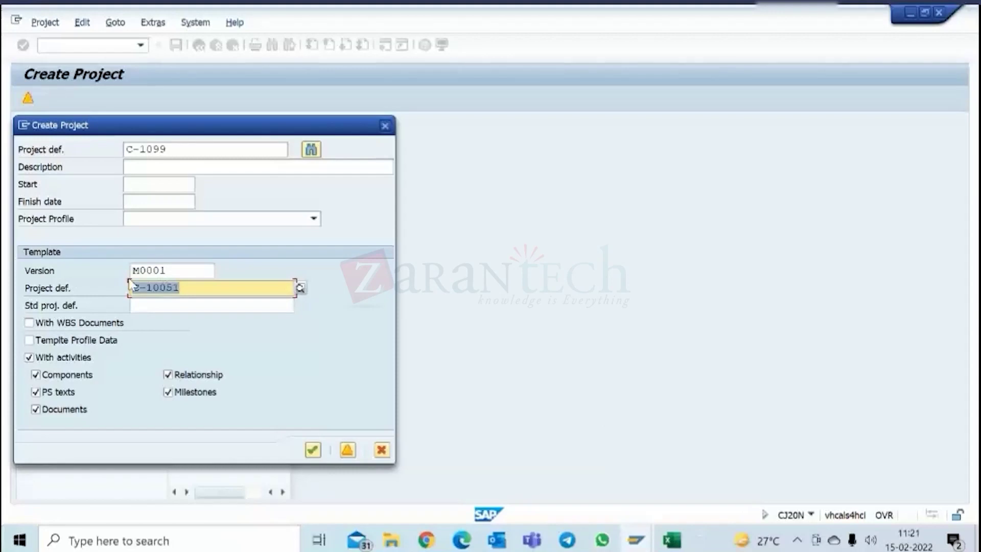
drag(170, 270, 83, 266)
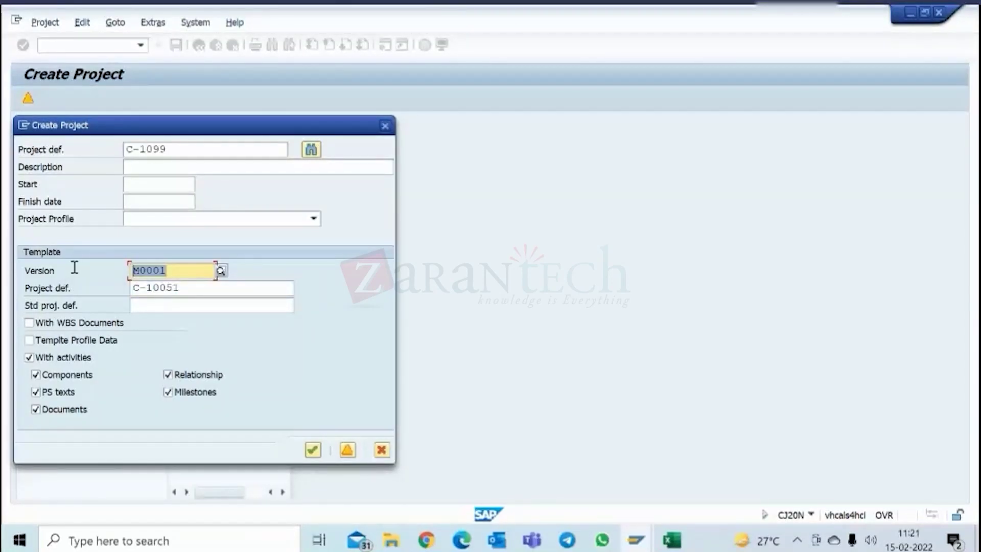
click(194, 304)
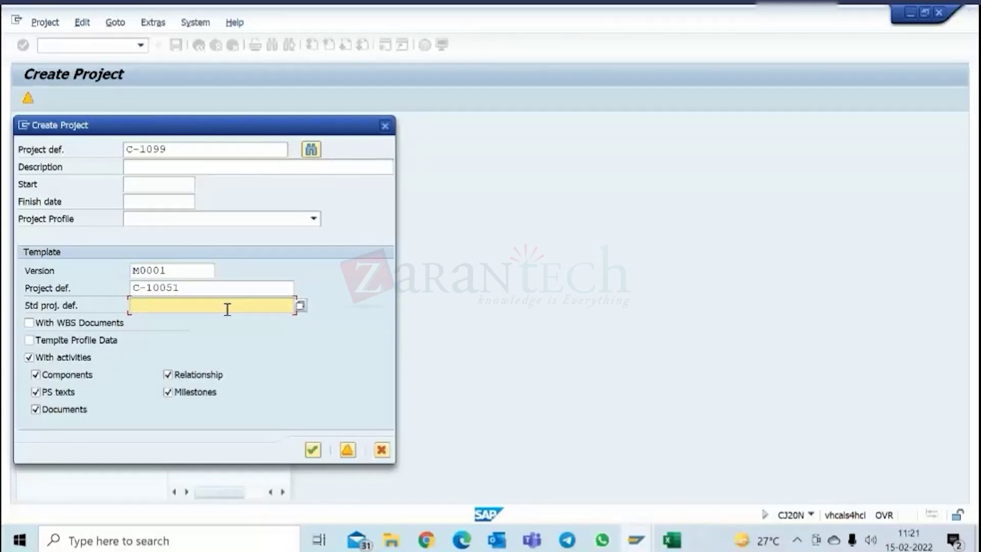
- Clear the template version and project definition, and go to the standard project definition field
key(shift+Tab)
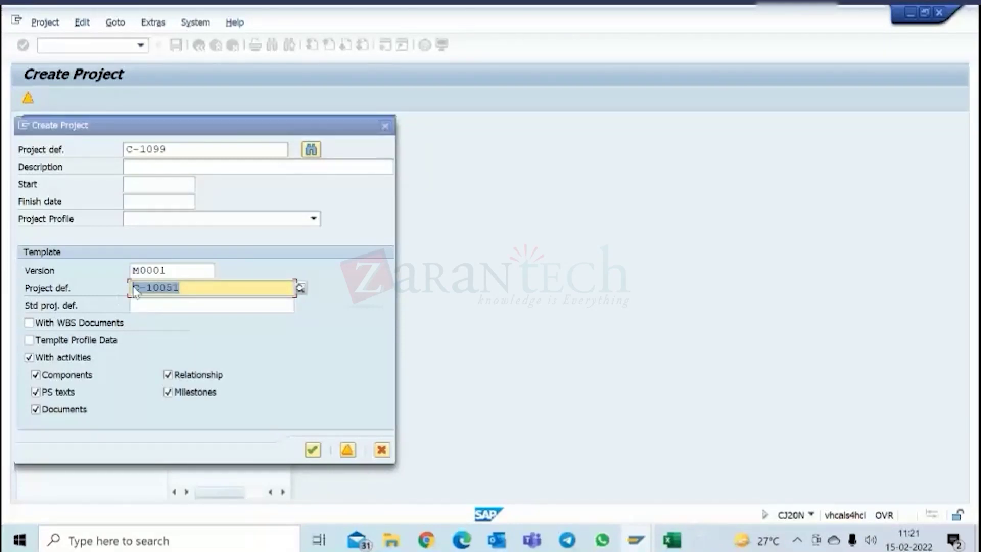
key(Delete)
key(shift+Tab)
key(Delete)
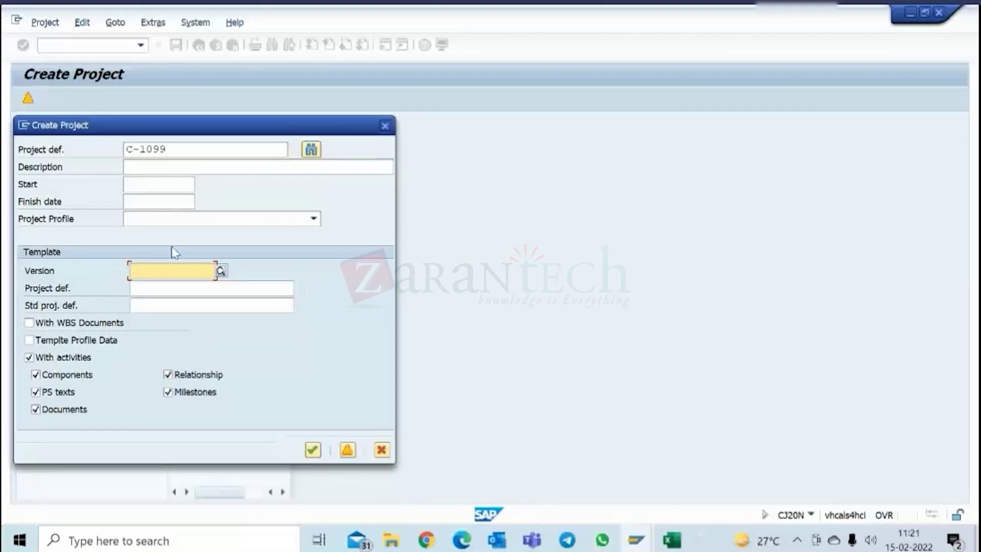
click(152, 304)
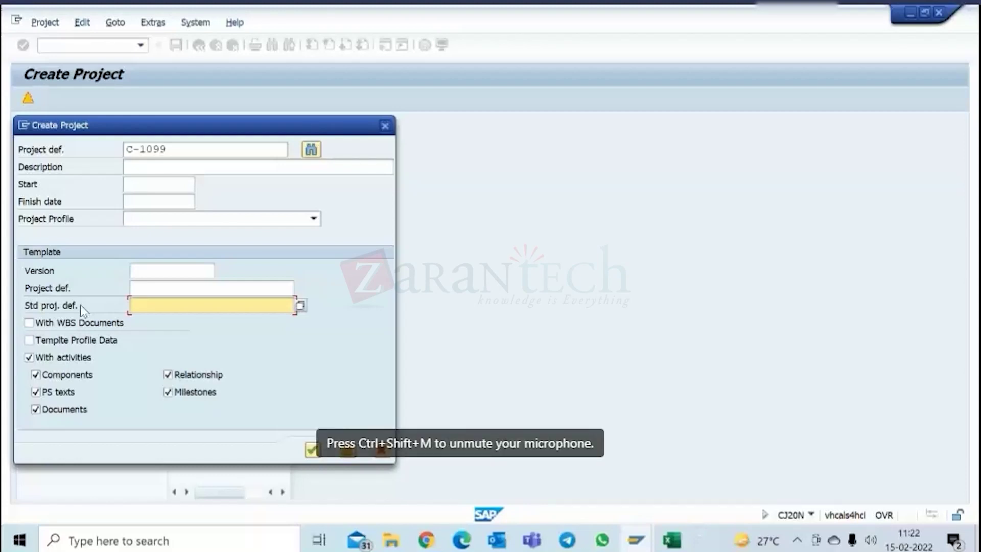
click(60, 308)
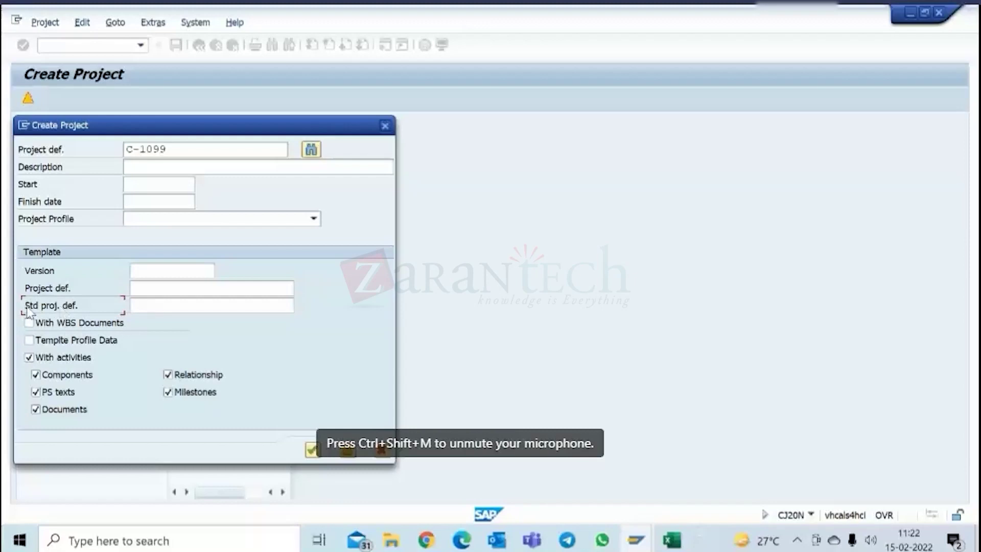
- Switch to the SAP Easy Access session and examine the transactions for Standard Network and Standard Milestone templates
click(642, 543)
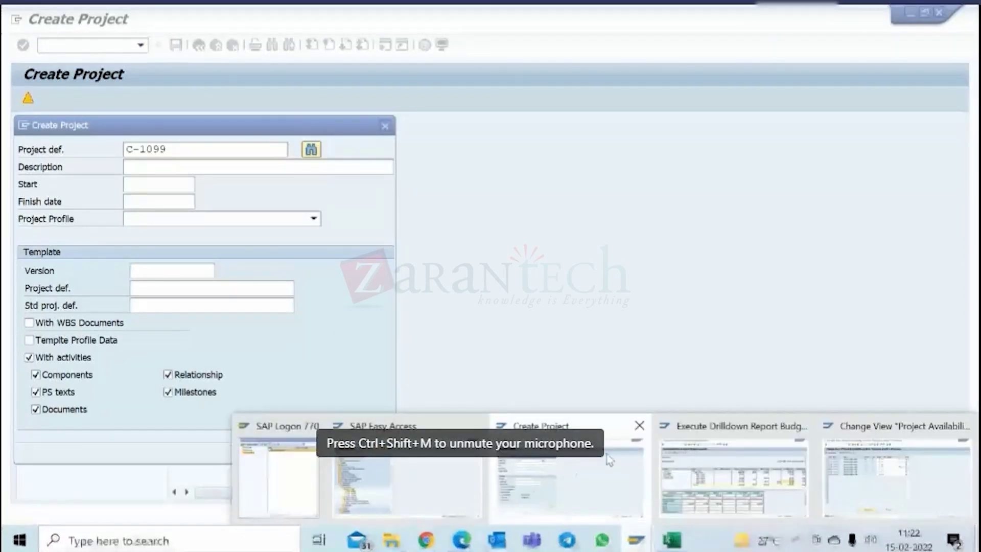
click(417, 491)
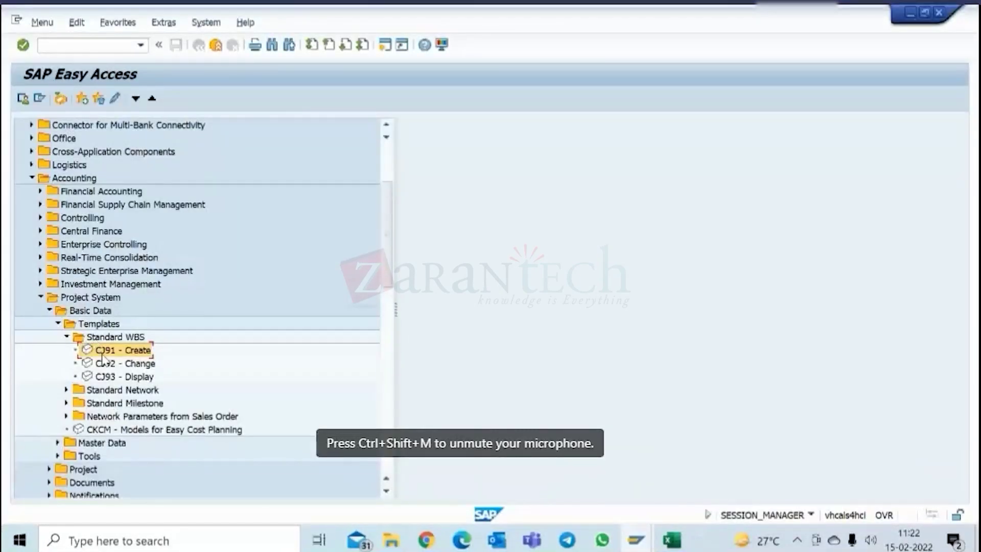
click(66, 389)
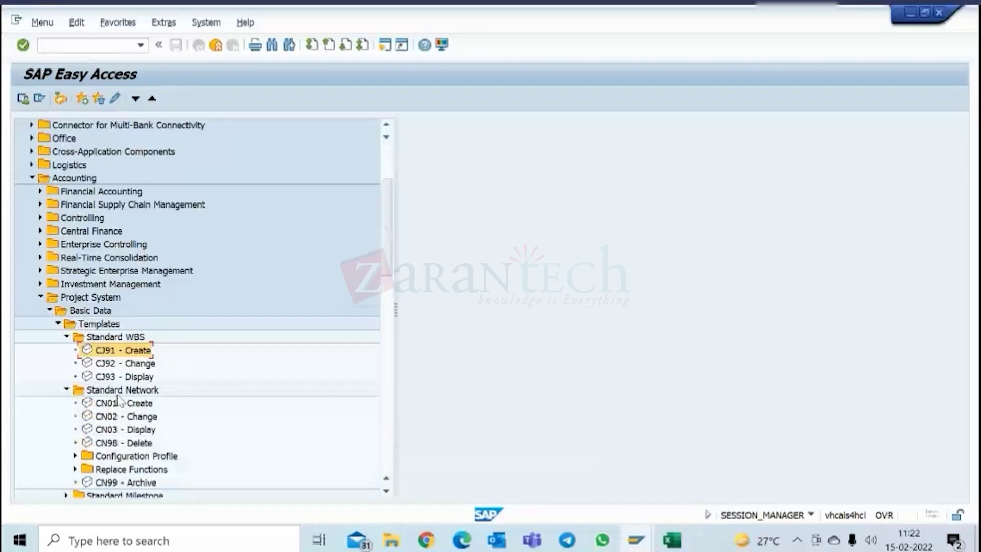
scroll(199, 396, down, 2)
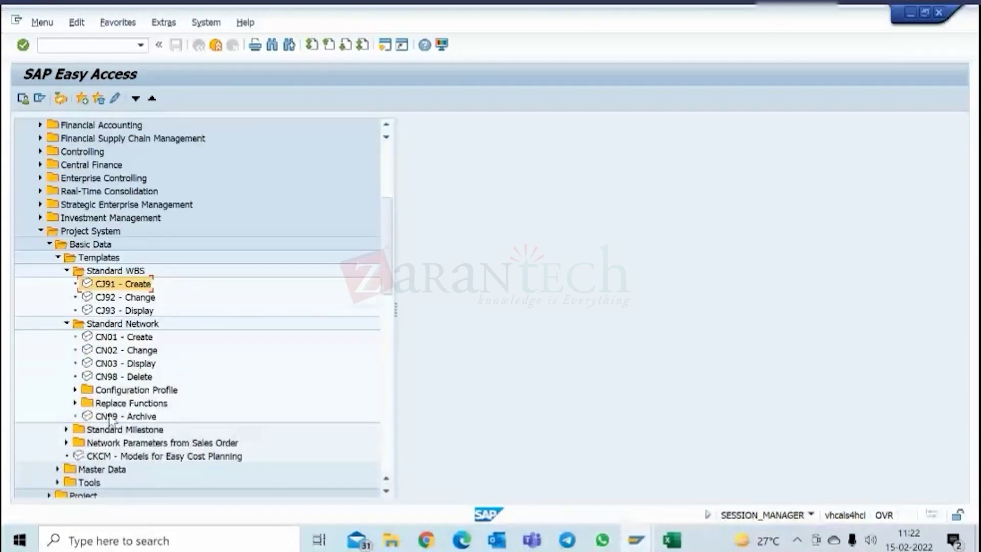
scroll(65, 407, down, 1)
click(65, 402)
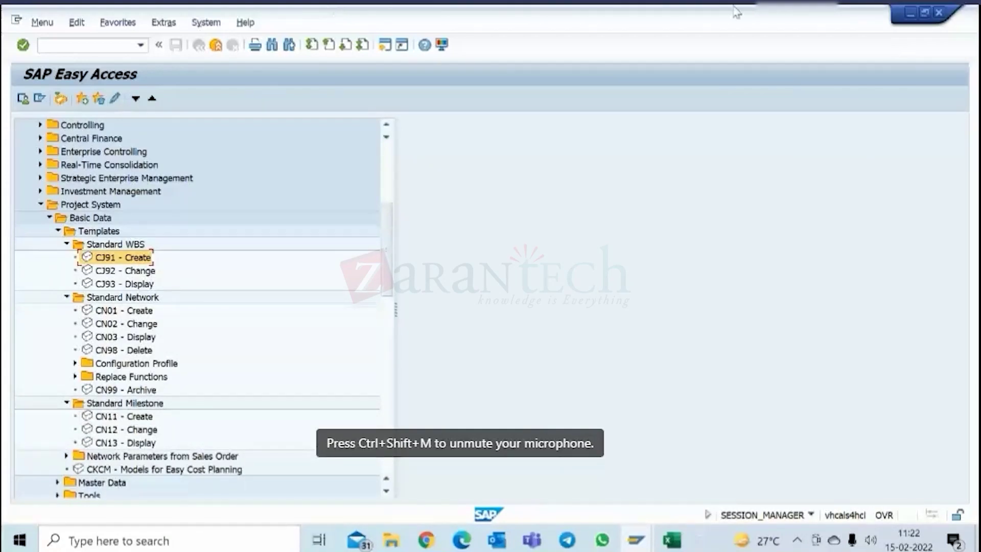
- Start creating standard project definition C-1099 in transaction CJ91, using project C-1001 as the template
double_click(139, 258)
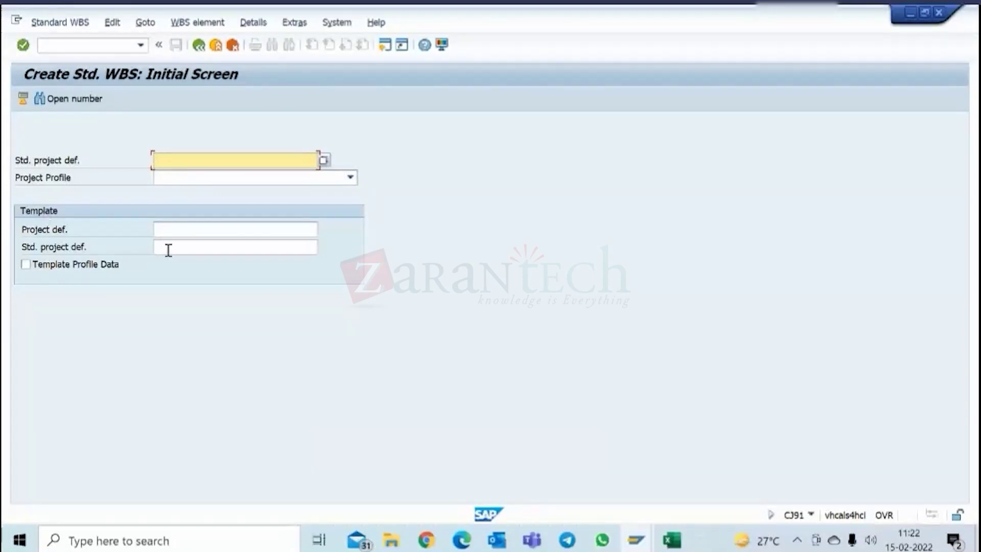
click(184, 234)
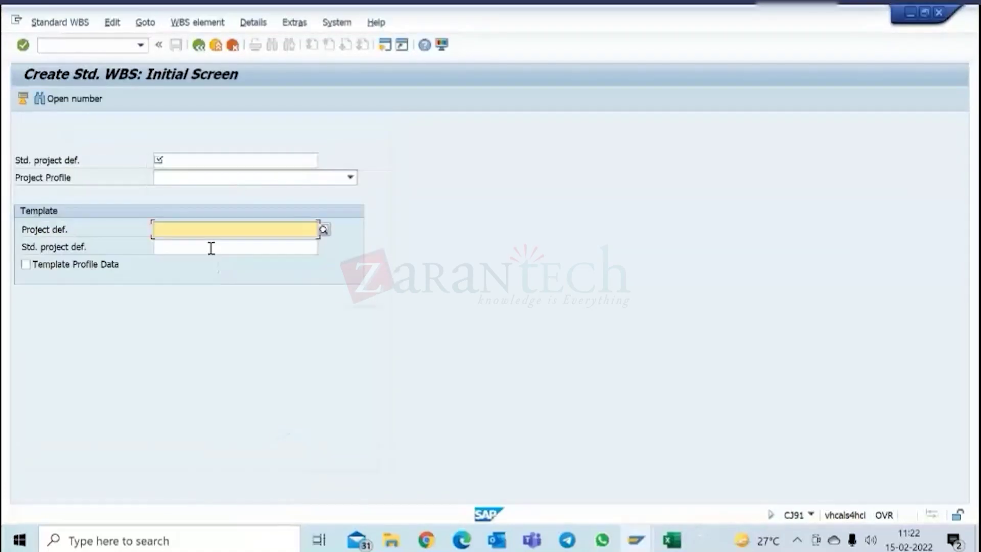
text(c)
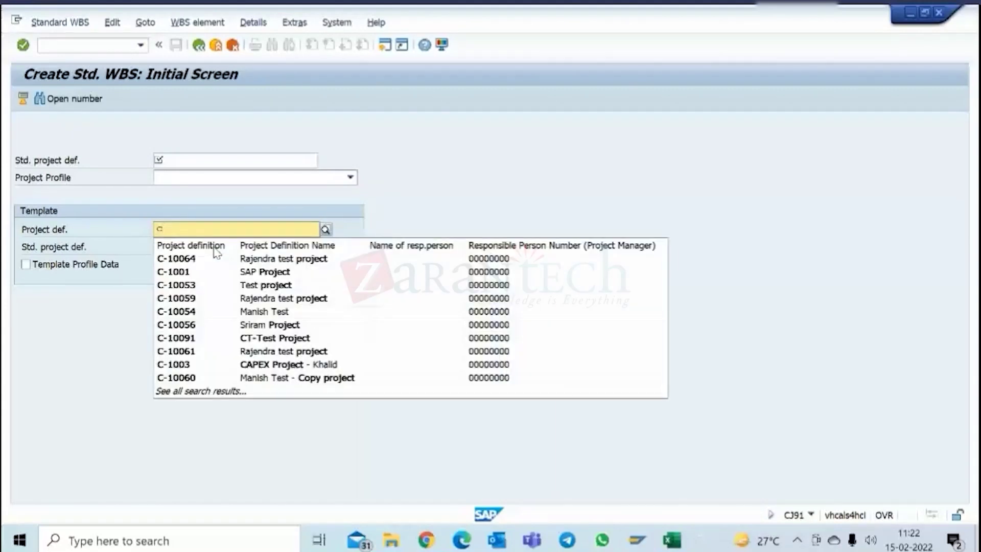
click(219, 271)
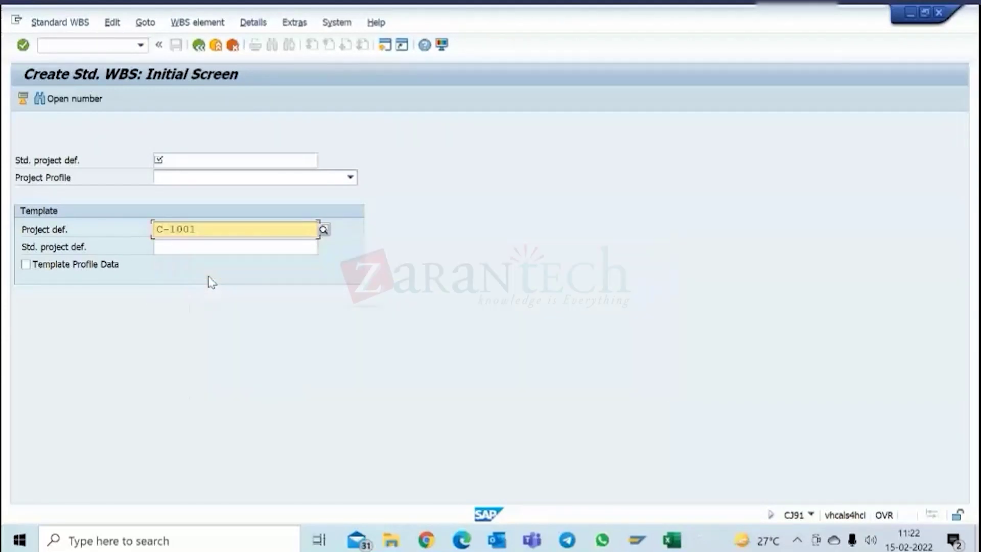
click(201, 161)
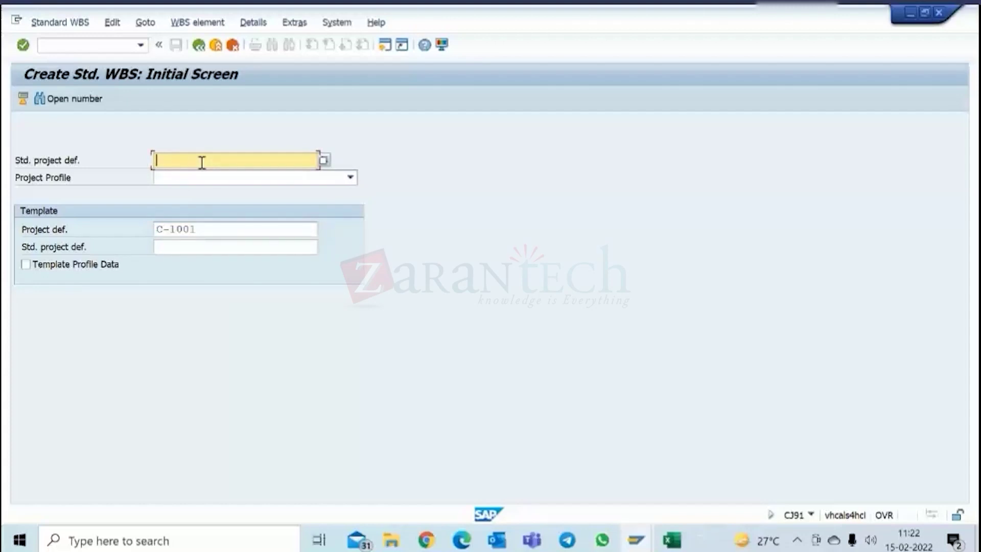
text(c-)
text(1099)
key(Return)
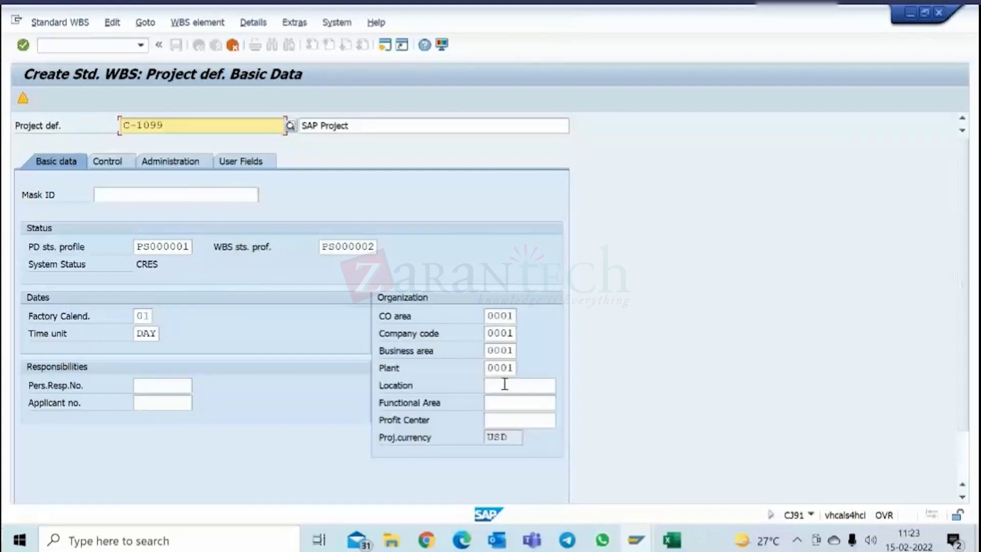
- Proceed from the basic data to the Include WBS Elements overview and select the C-1099 project definition text
click(507, 351)
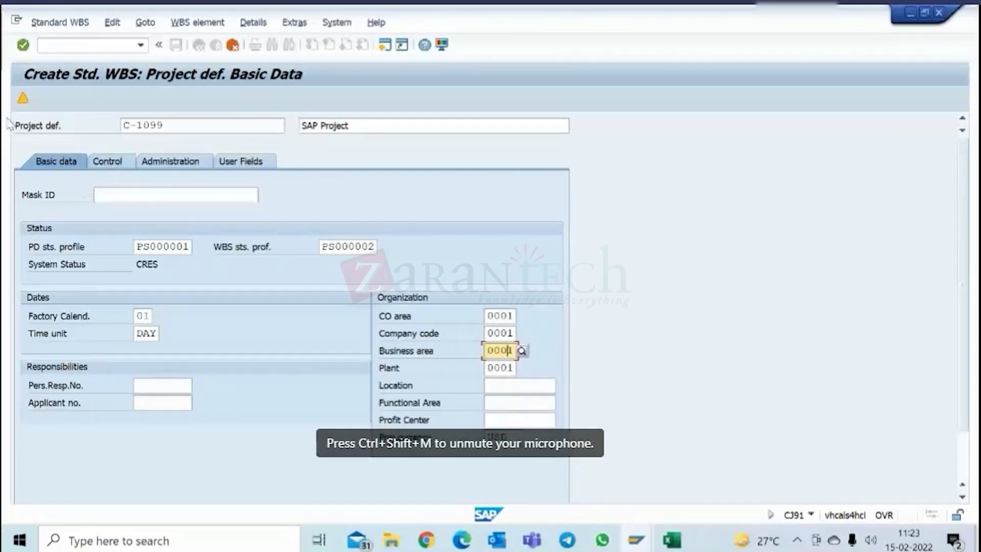
click(23, 99)
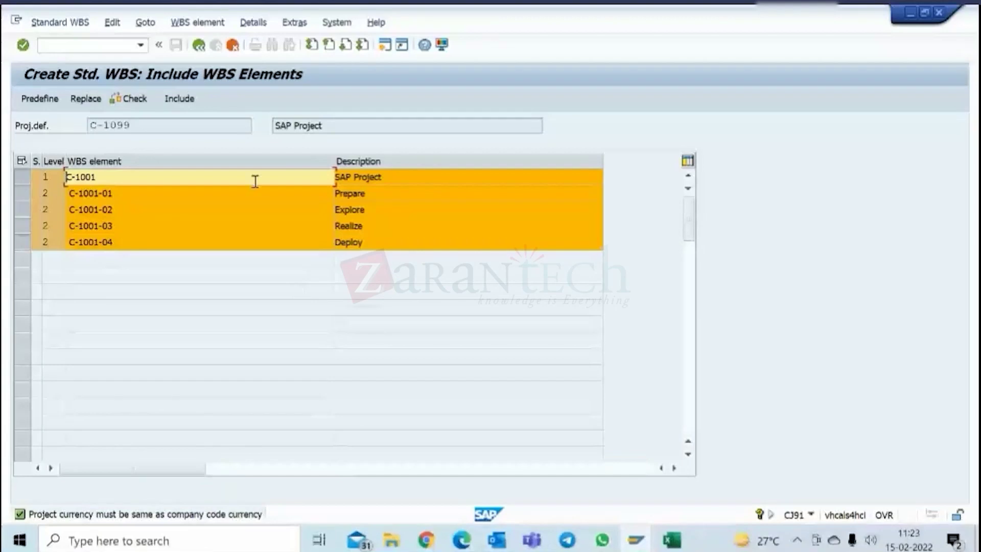
click(135, 124)
drag(136, 124, 81, 125)
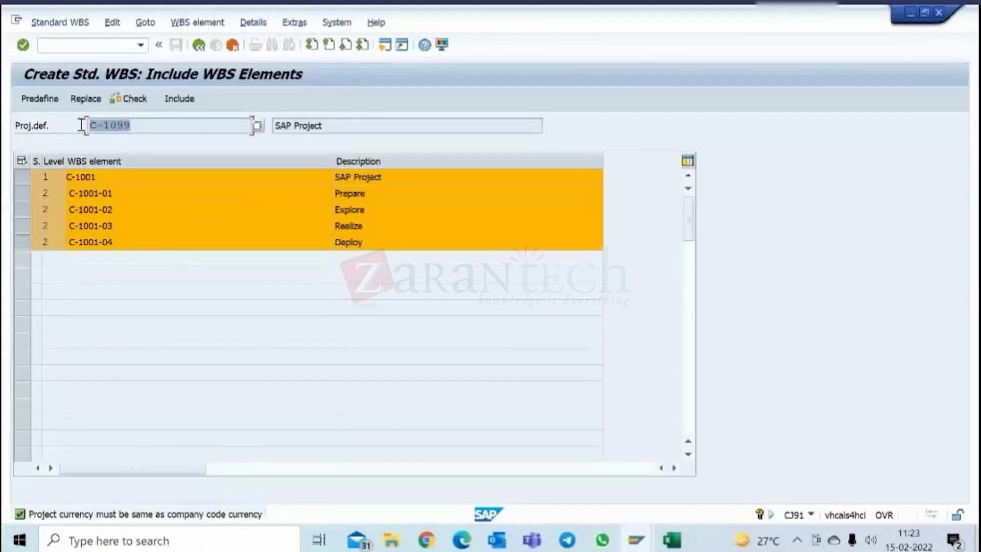
- Replace the key C-1001 with C-1099 in all listed WBS elements
click(85, 98)
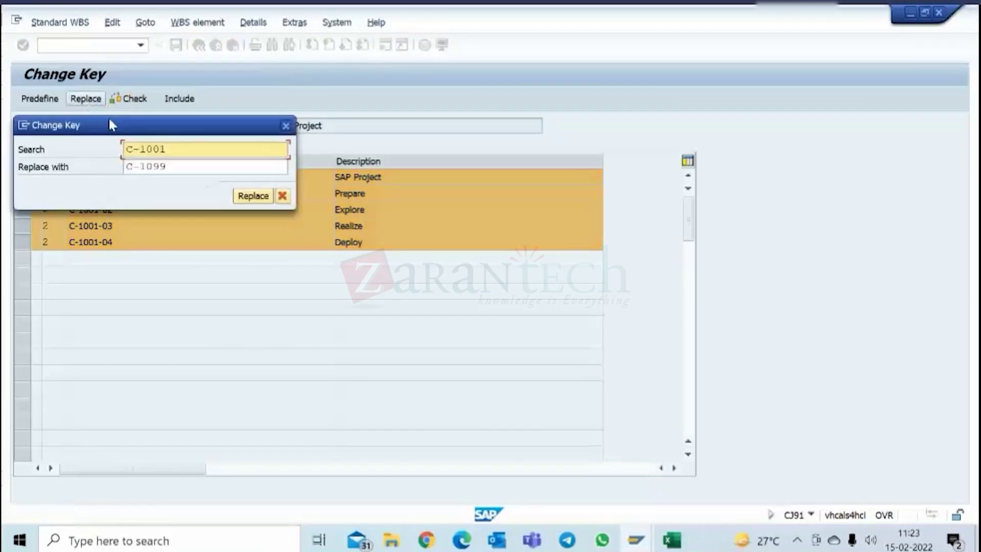
drag(191, 131, 335, 209)
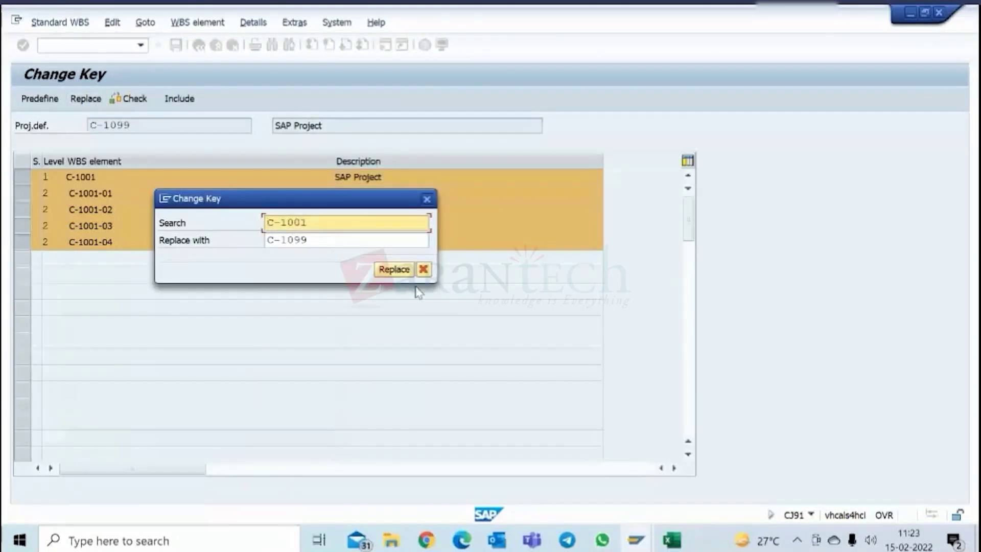
click(402, 275)
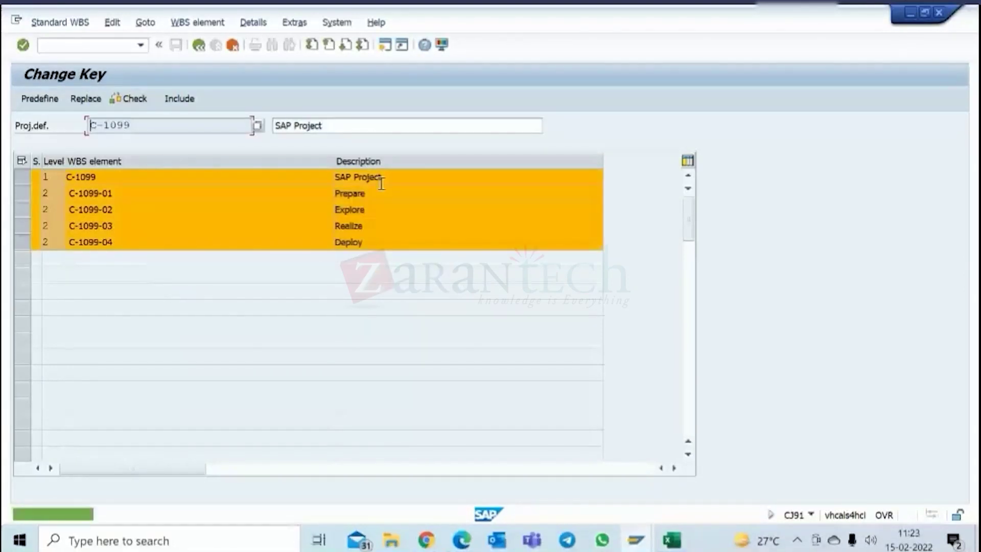
- Change the description of project definition C-1099 to "Std Project definition - SAP Project"
click(335, 127)
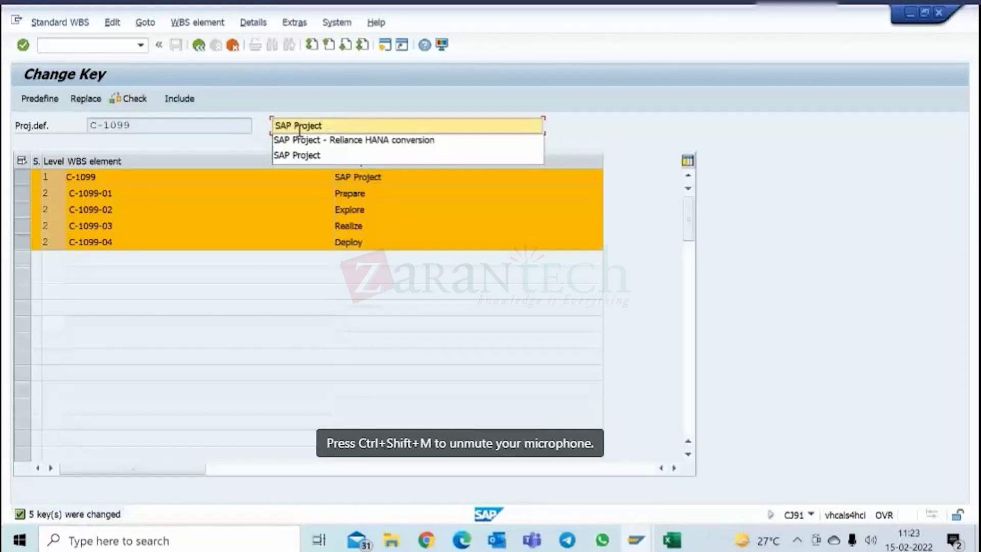
drag(293, 126, 245, 125)
text(St)
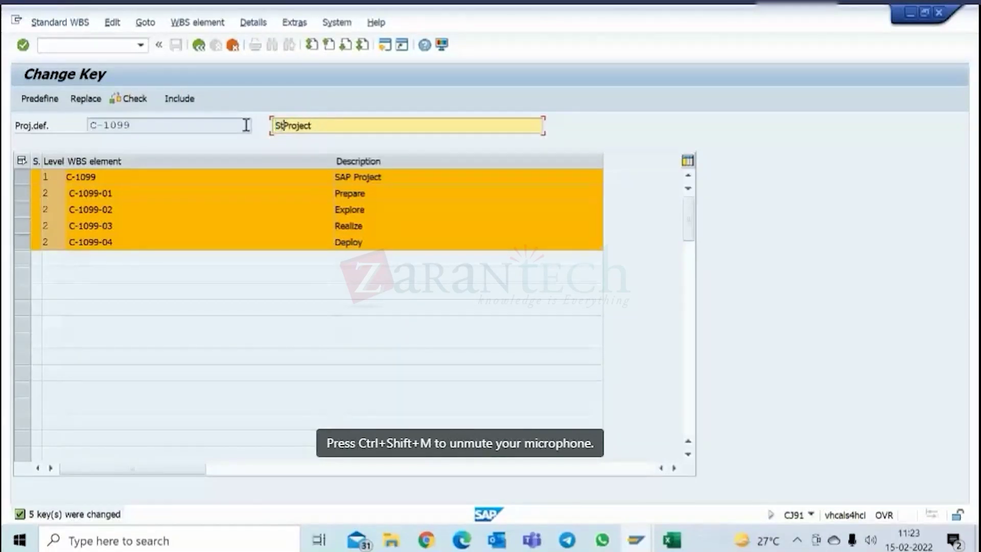
text(d Project definition - SP)
key(BackSpace)
text(AP P)
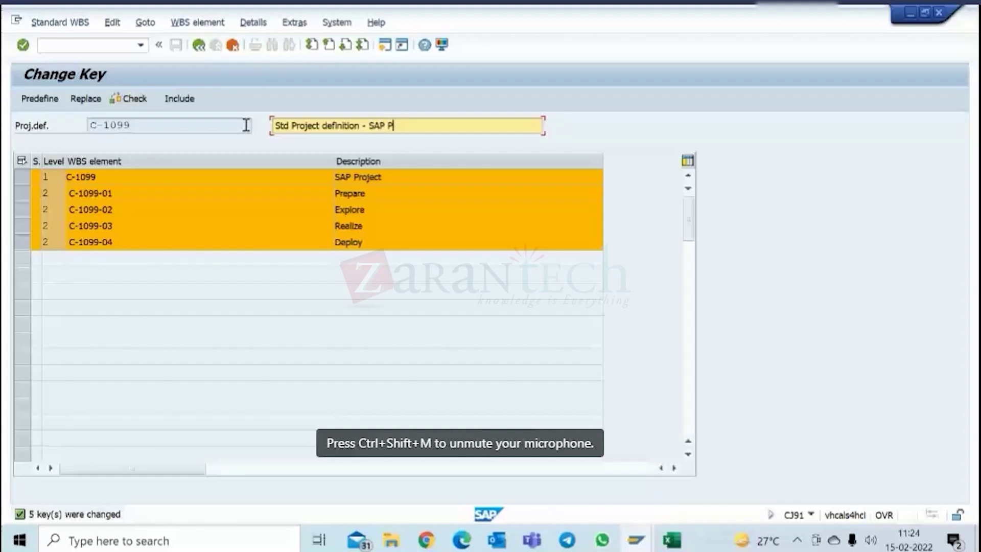
text(roject)
click(379, 108)
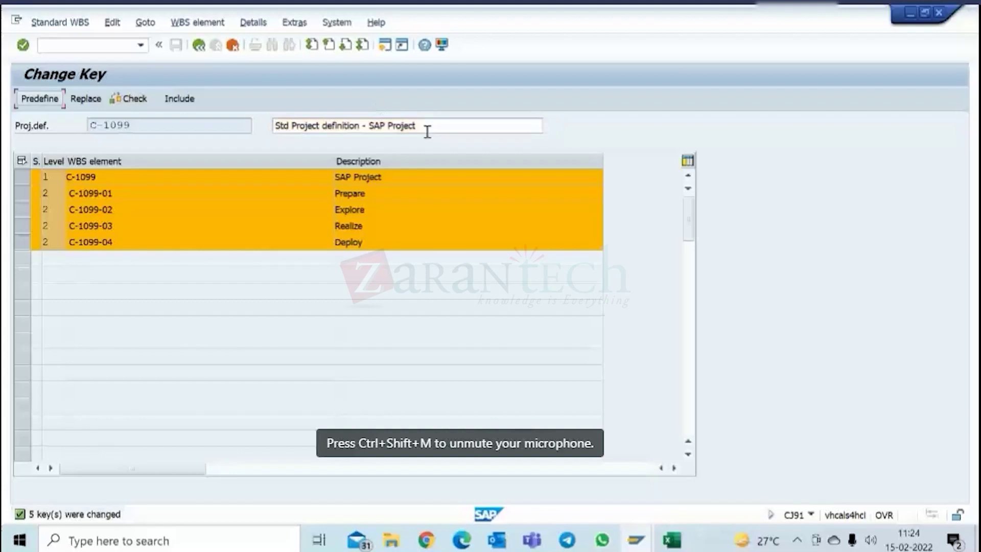
- Copy the project definition's description into the description of the level 1 WBS element C-1099
drag(427, 132, 249, 126)
key(ctrl+c)
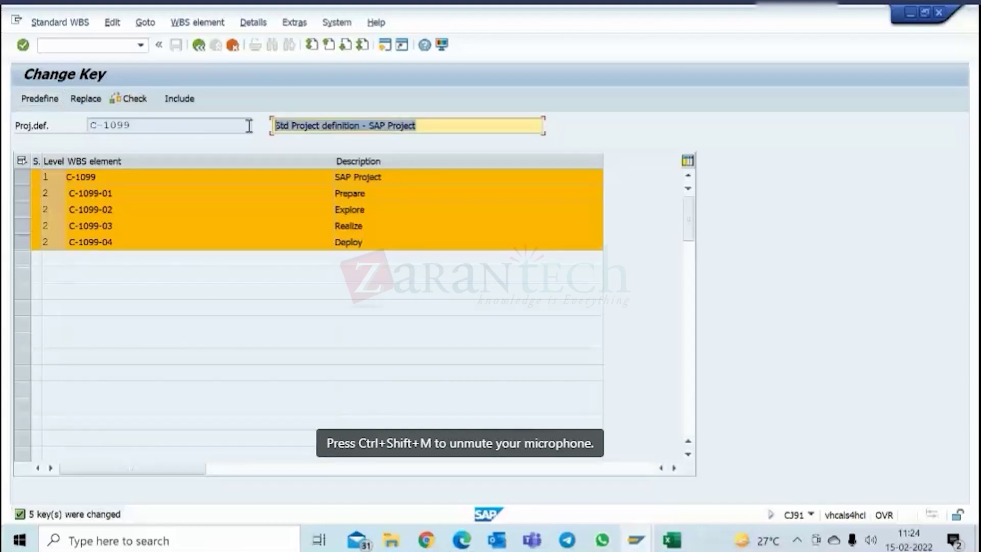
click(275, 125)
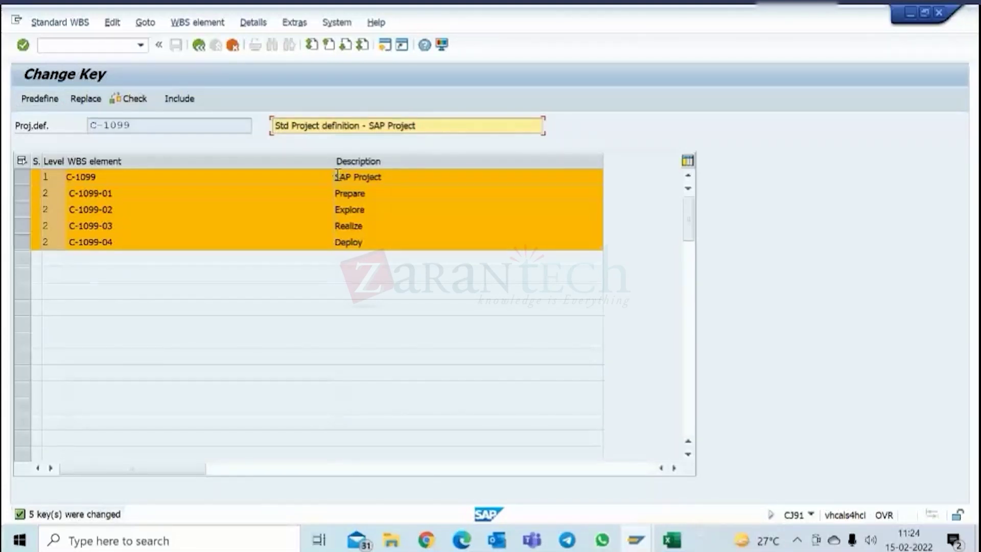
click(337, 175)
key(ctrl+v)
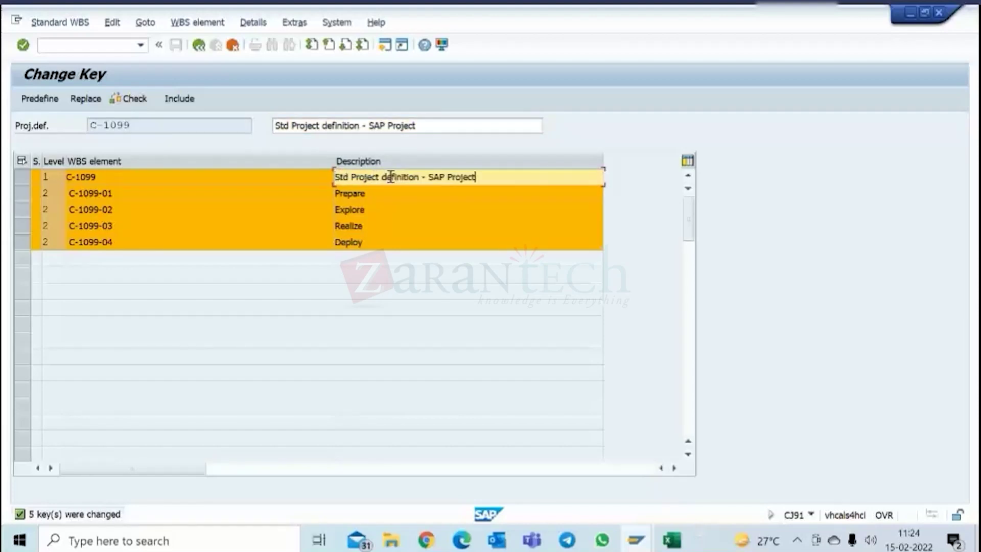
- Reword the level 1 WBS element's description as "Std WBS level 1 - SAP Project"
click(352, 176)
text(WBS)
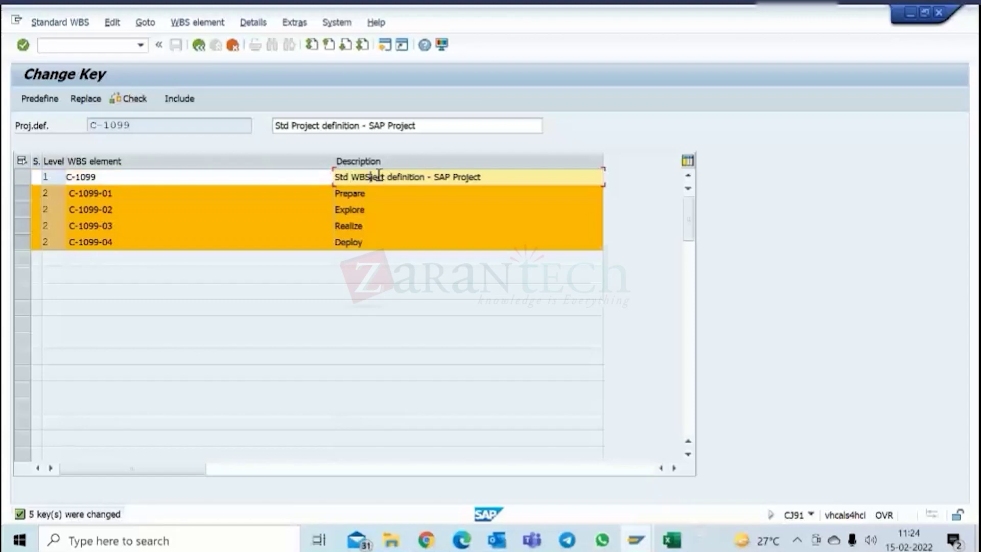
key(Delete)
key(Delete)
key(Delete)
key(Delete)
text(level )
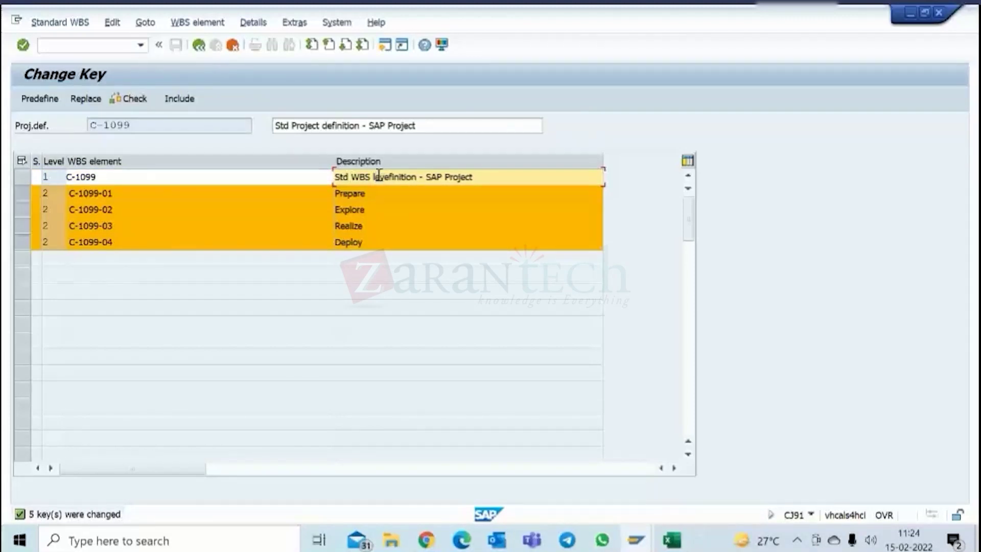
text(1)
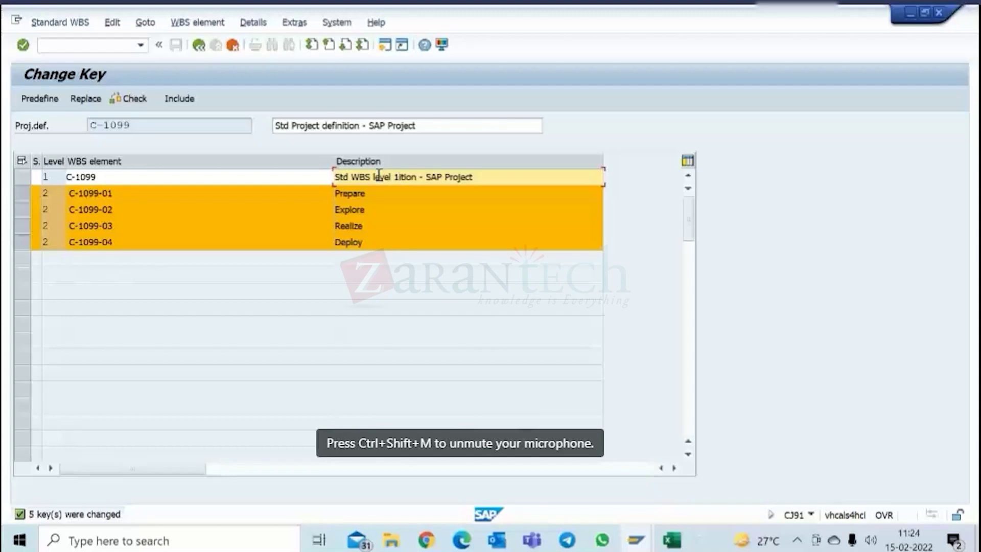
key(Delete)
key(Delete)
key(Delete)
key(Delete)
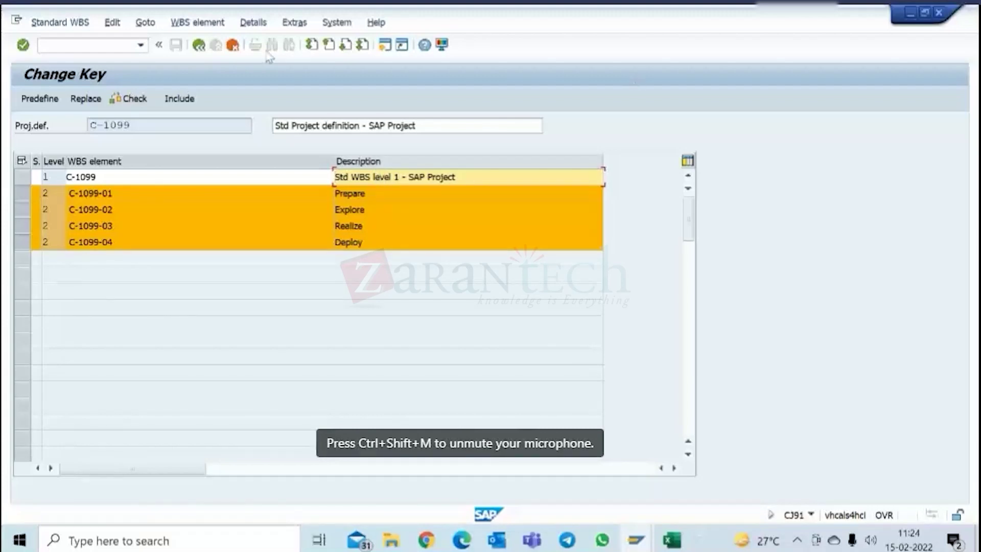
- Check the WBS elements, read the error messages in the log and return to the element list
click(134, 100)
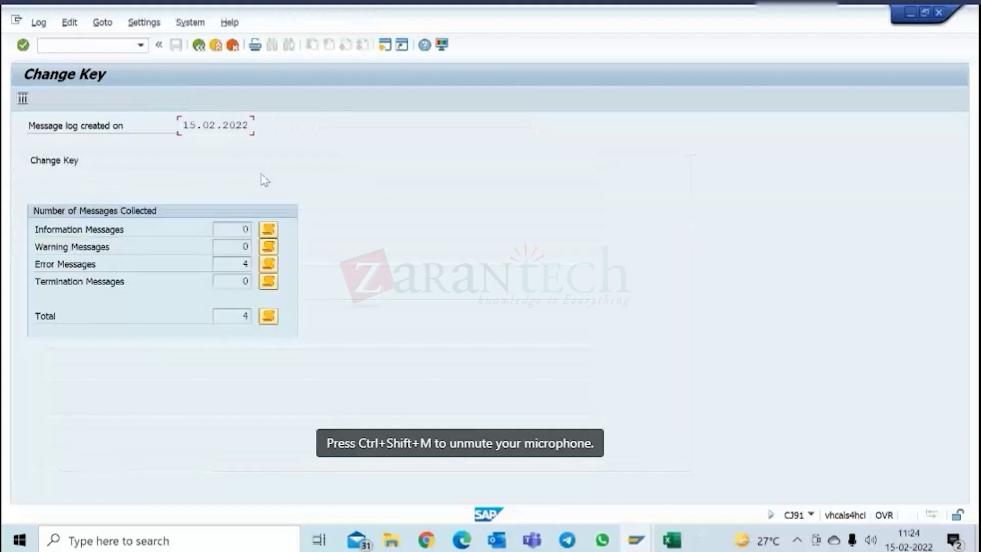
click(268, 264)
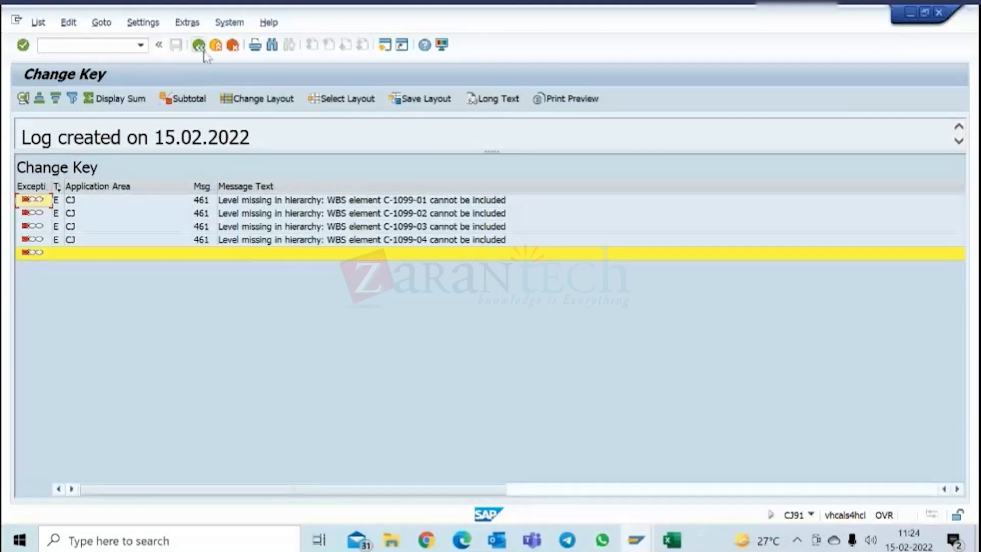
click(199, 46)
click(203, 51)
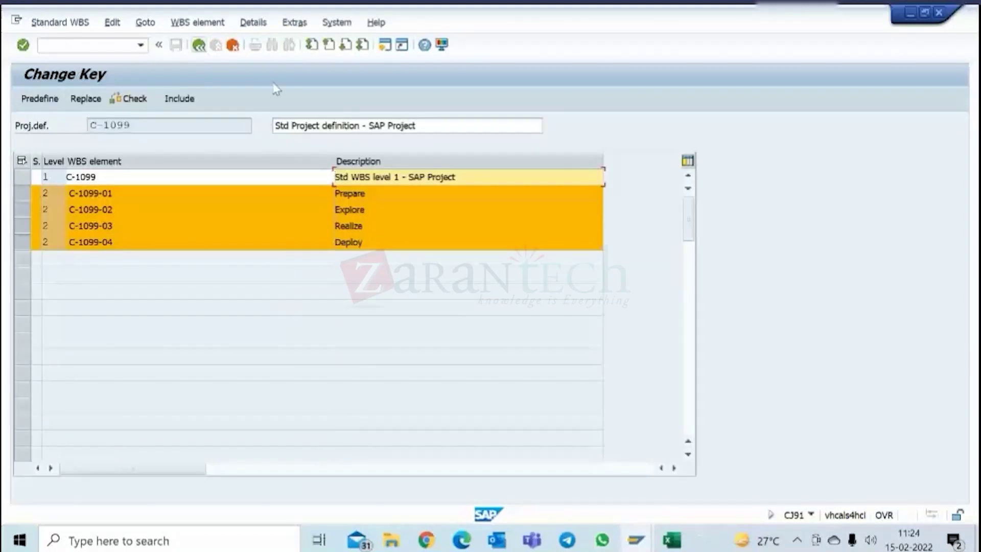
- Look at the Create Project session and return to the Change Key session
mouse_move(672, 539)
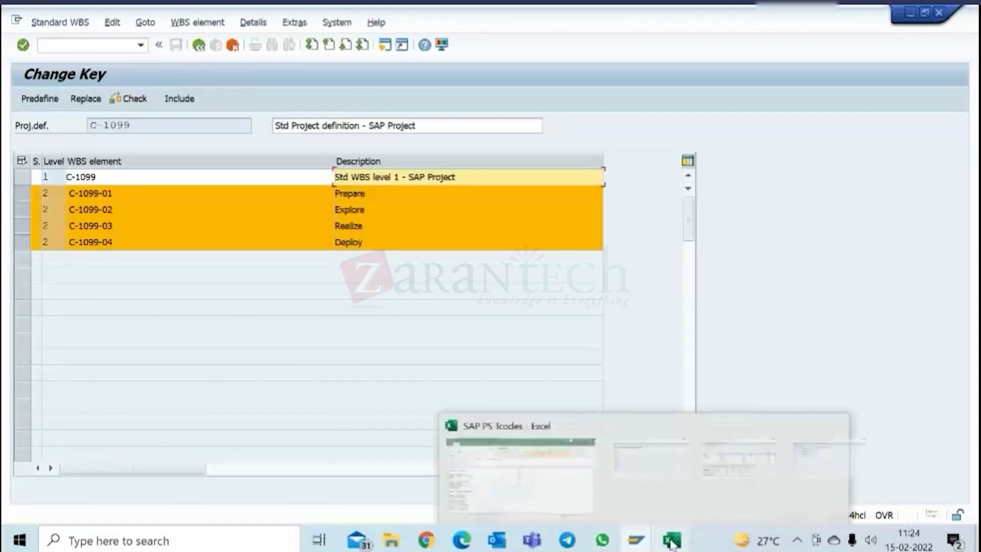
mouse_move(636, 540)
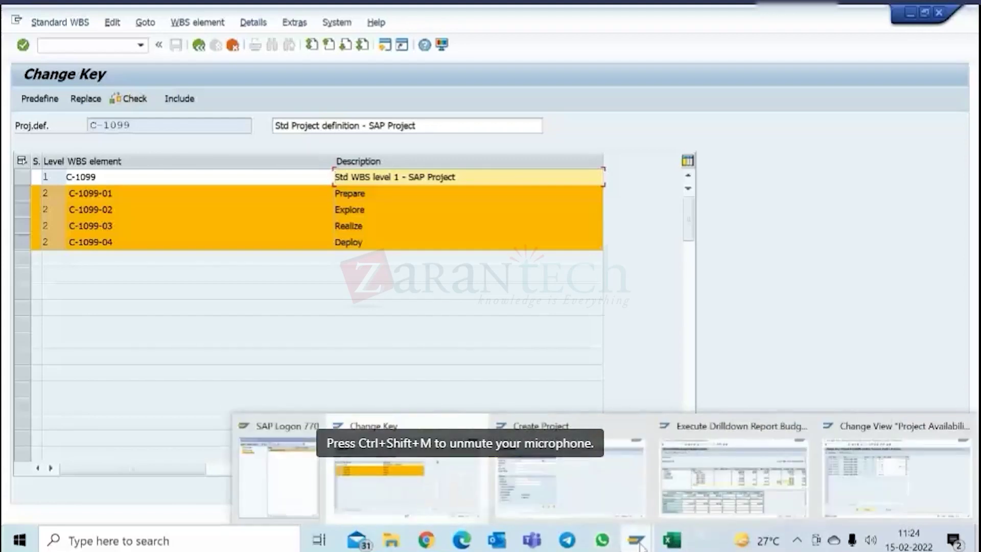
click(610, 498)
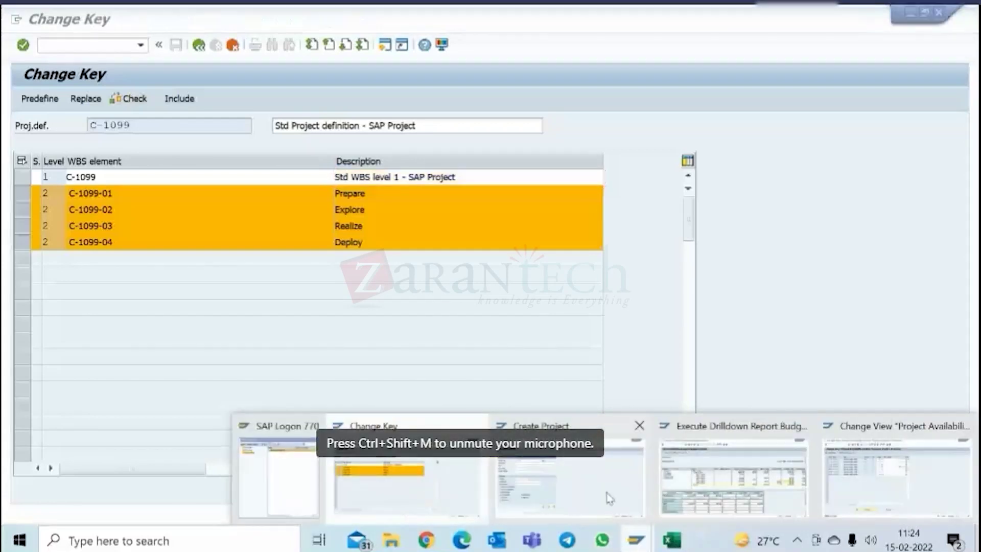
click(517, 480)
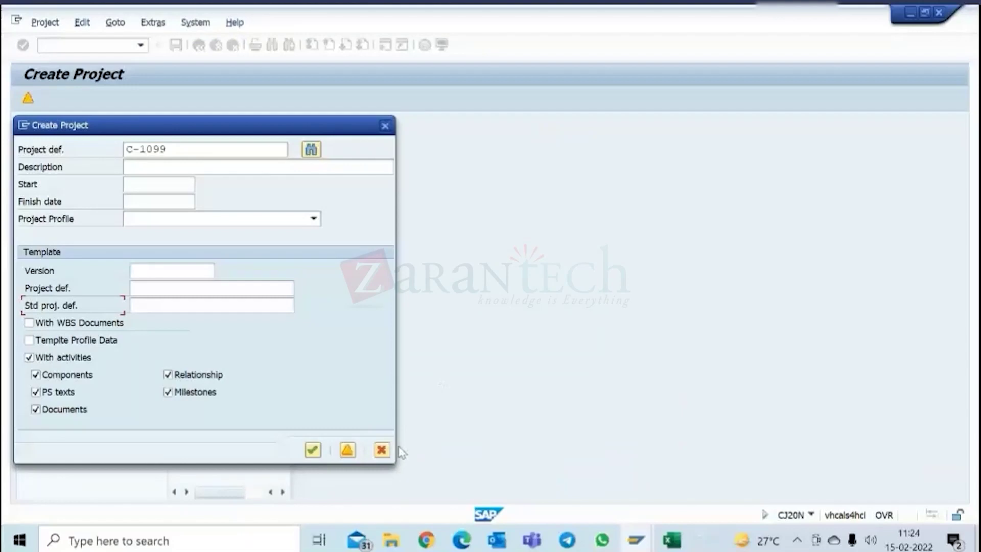
click(638, 541)
click(415, 481)
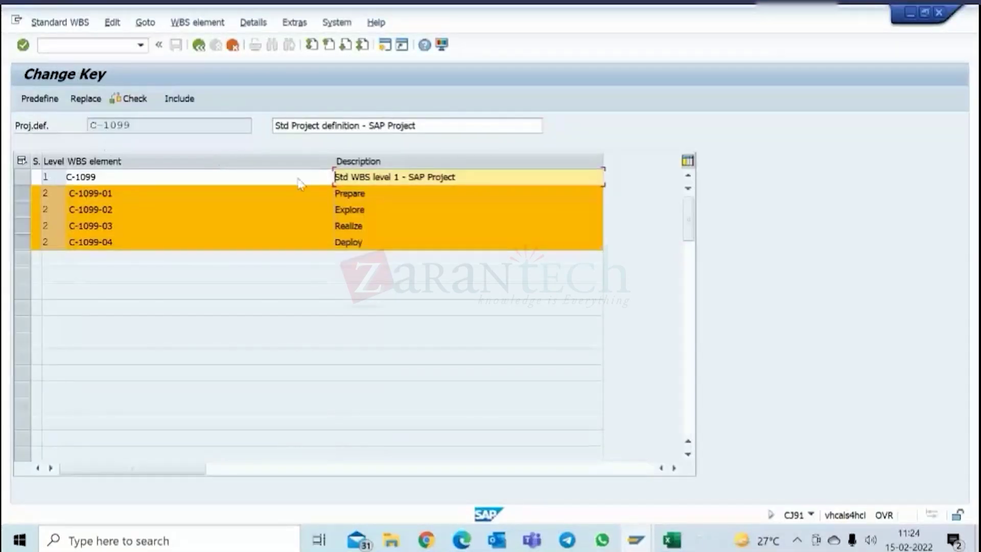
- Recheck the WBS elements, leave the message log and try to include the elements in the standard WBS
click(129, 98)
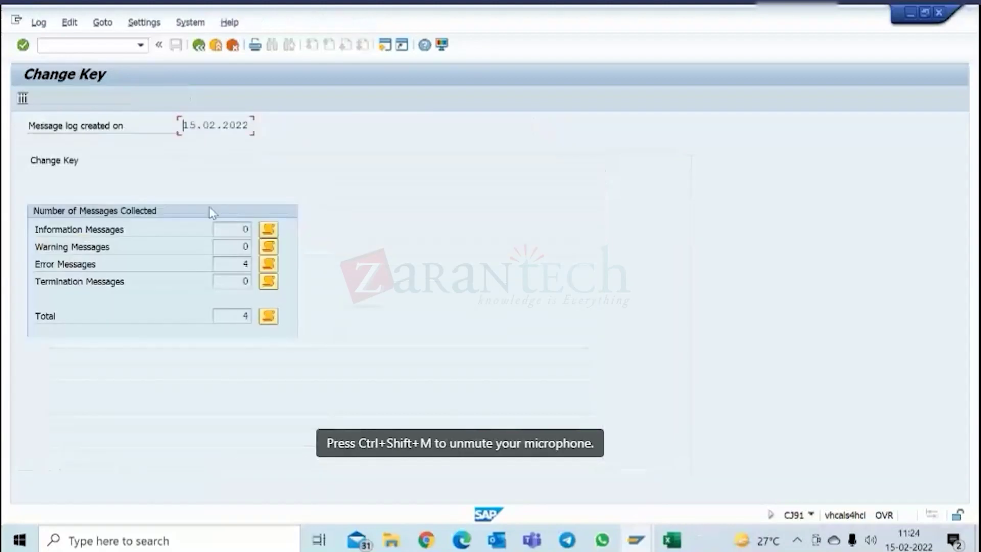
click(198, 44)
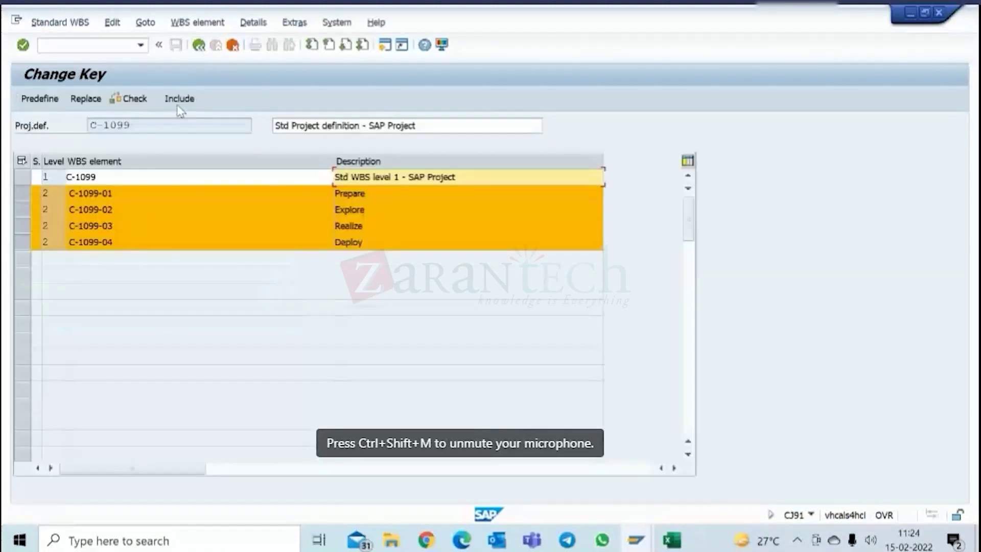
click(178, 102)
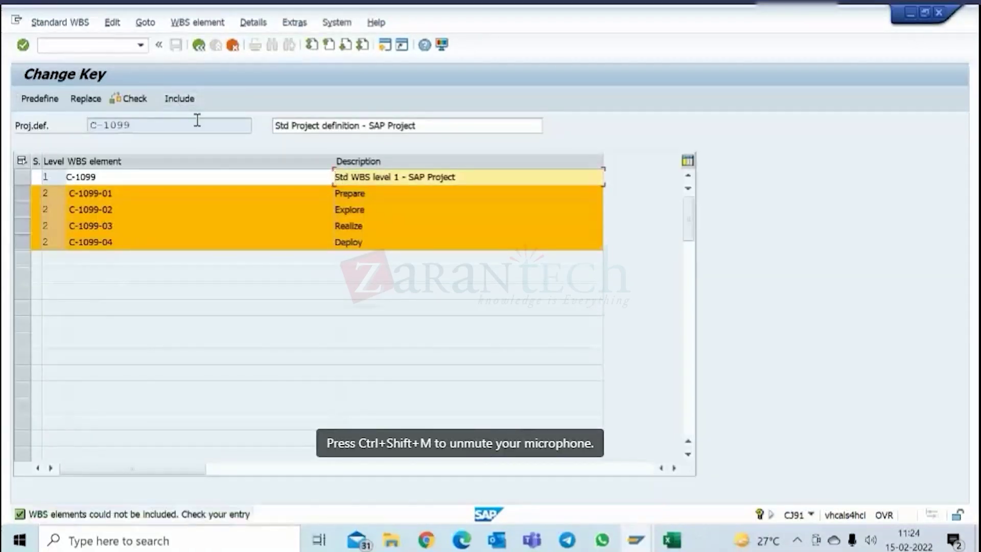
- Try to replace the key C-1001 with C-1098 in the level 2 WBS elements
click(197, 197)
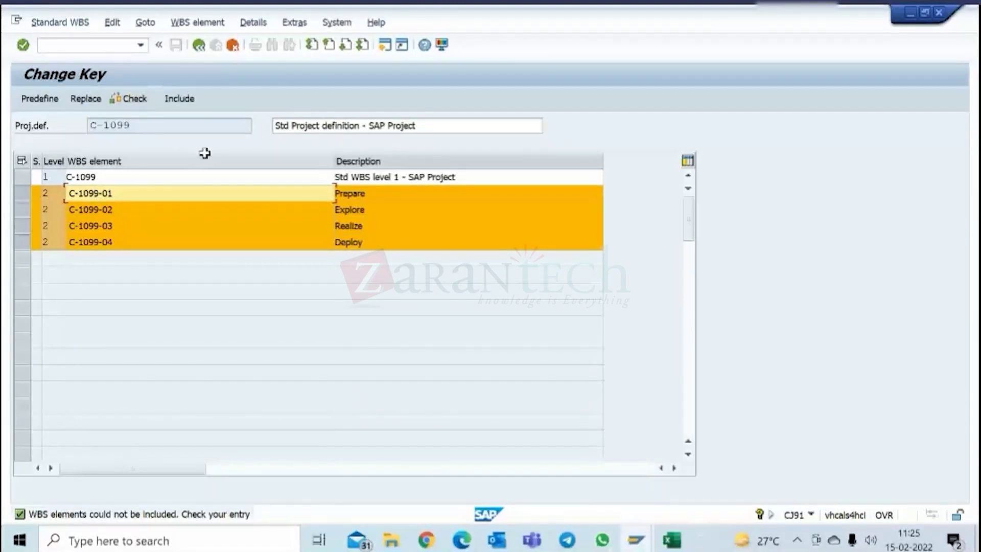
click(85, 99)
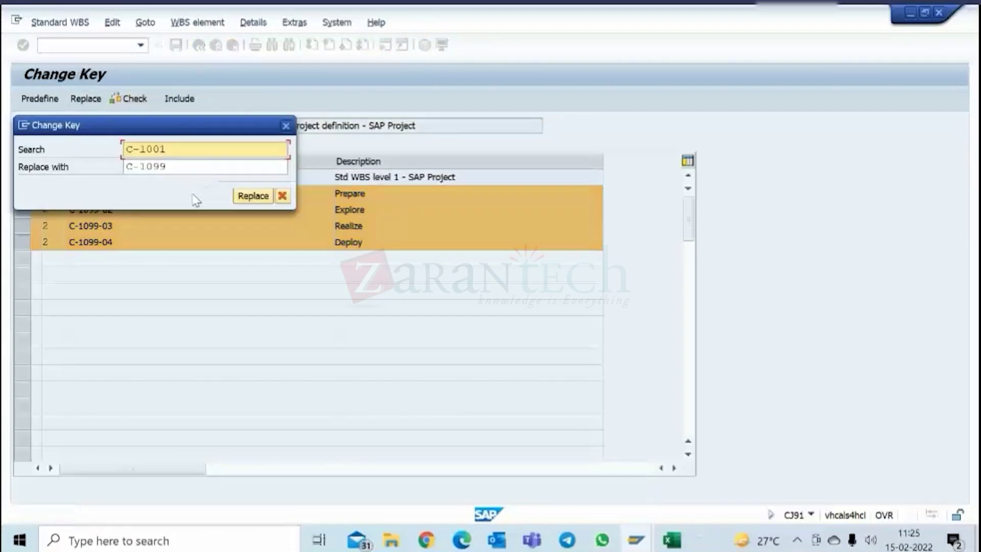
click(173, 166)
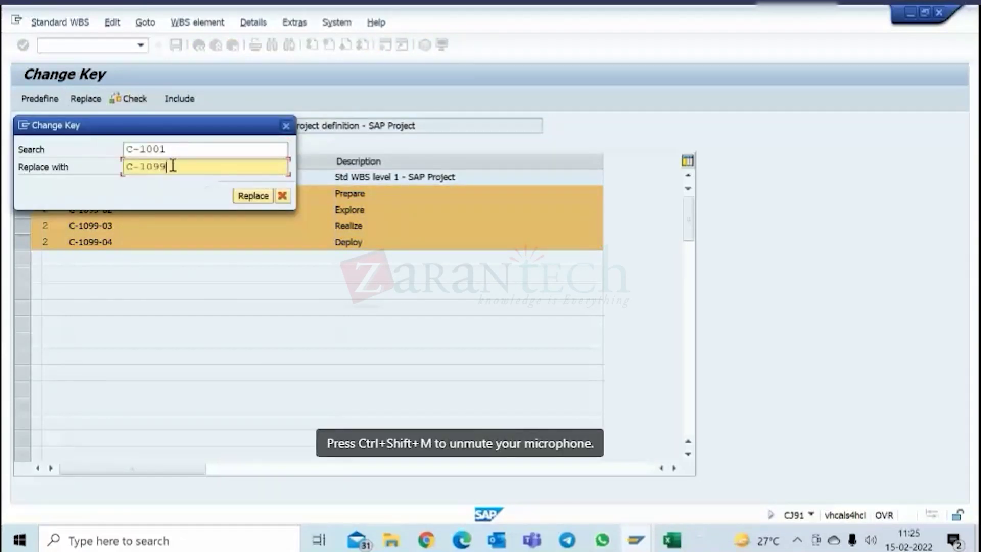
key(BackSpace)
text(8)
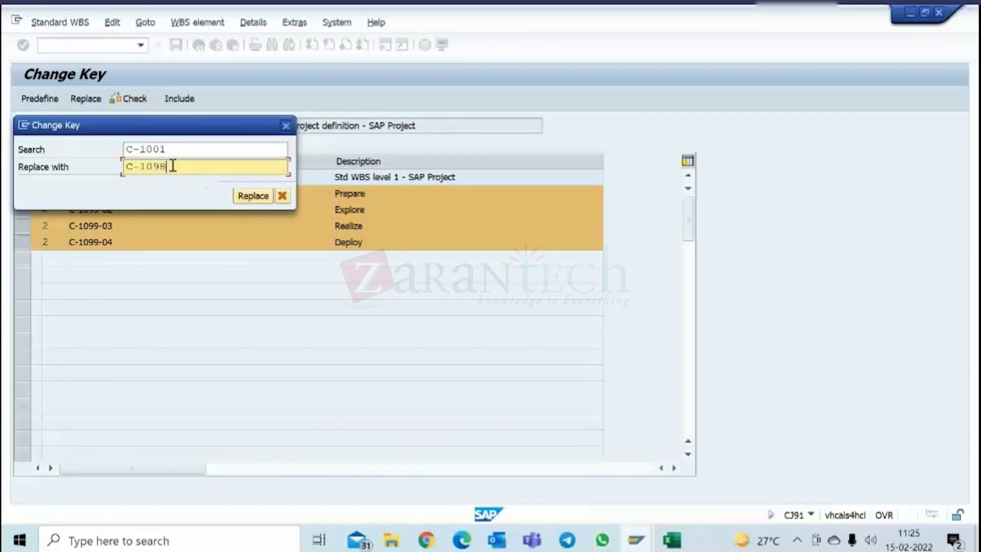
drag(185, 125, 393, 186)
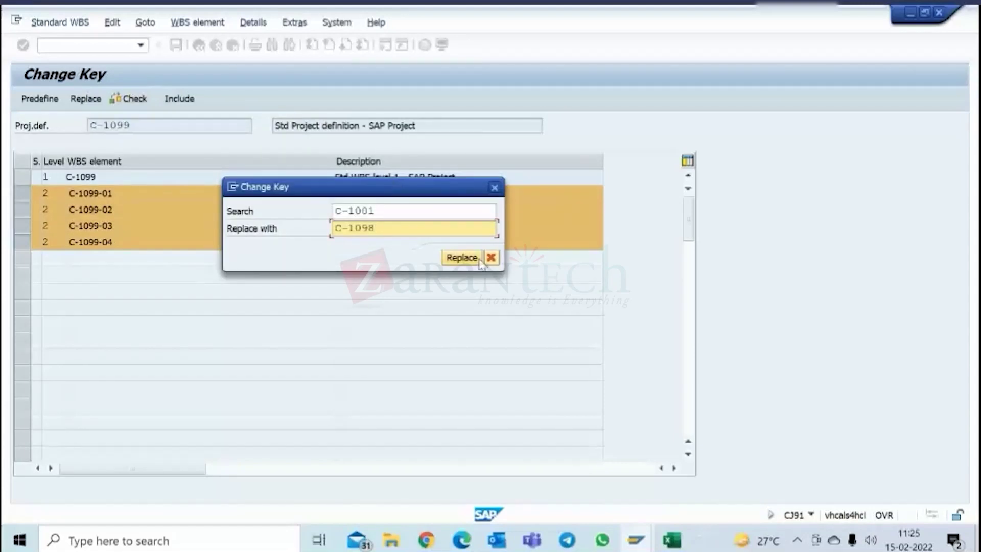
click(461, 258)
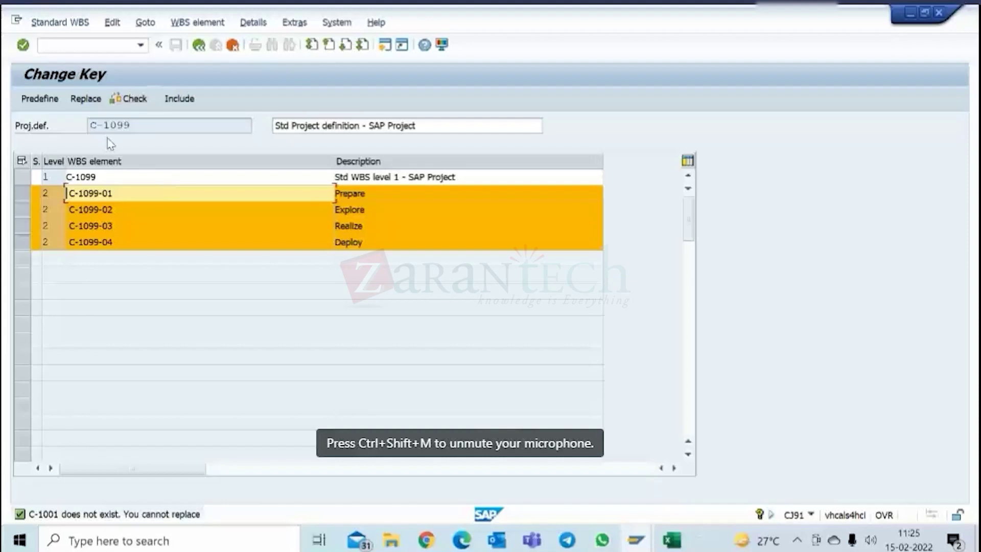
- Replace the key C-1099 with C-1098 in the level 2 WBS elements and go to the level 1 element's key
click(88, 104)
click(155, 151)
text(99)
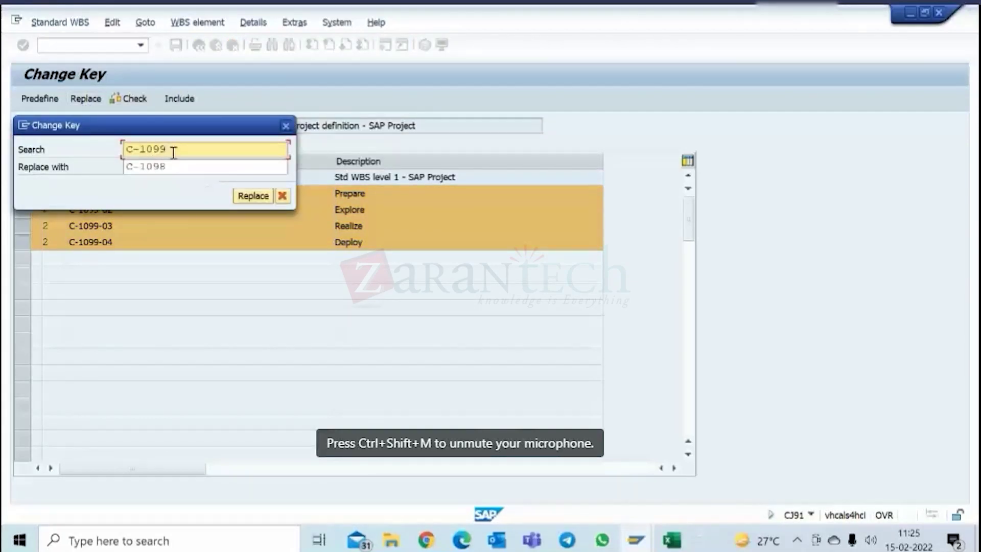
drag(181, 133, 354, 149)
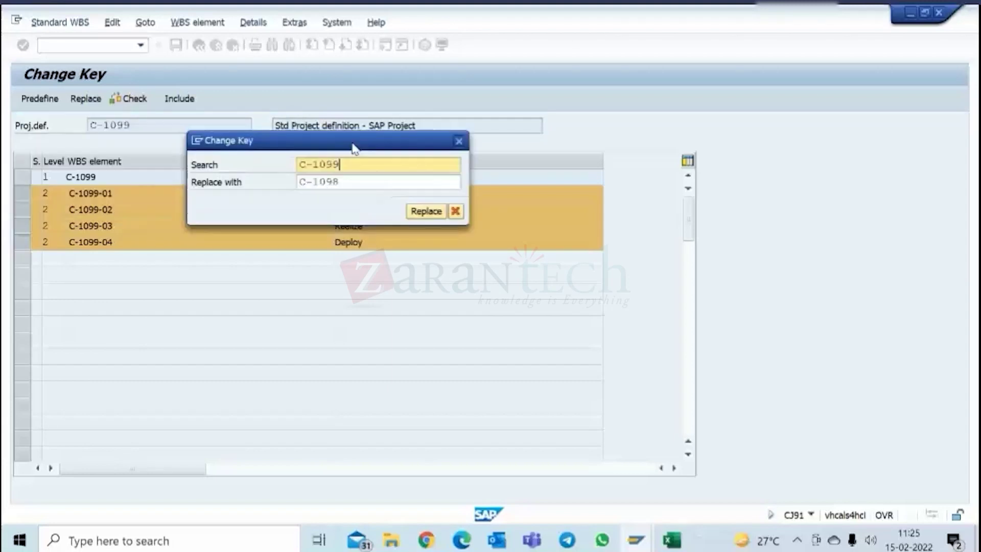
click(426, 211)
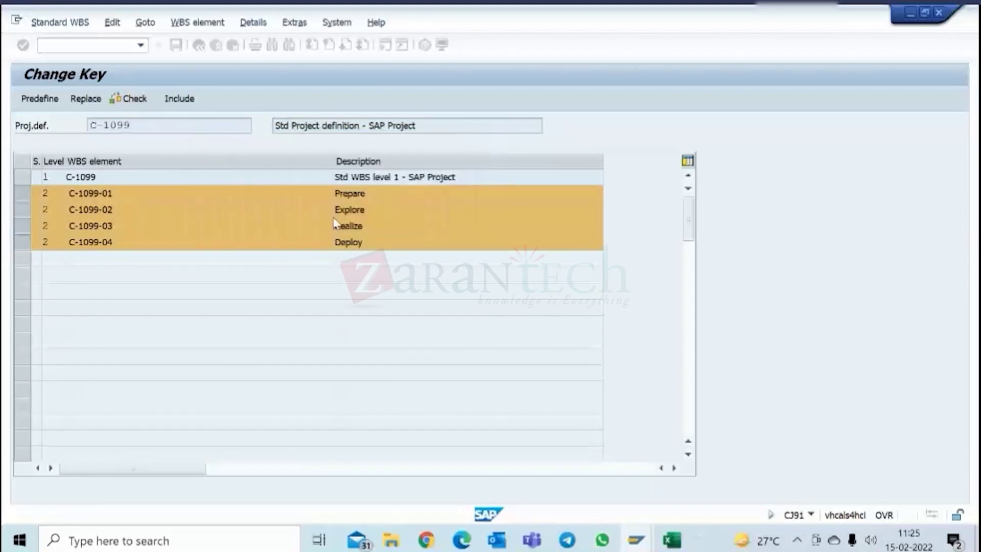
click(108, 177)
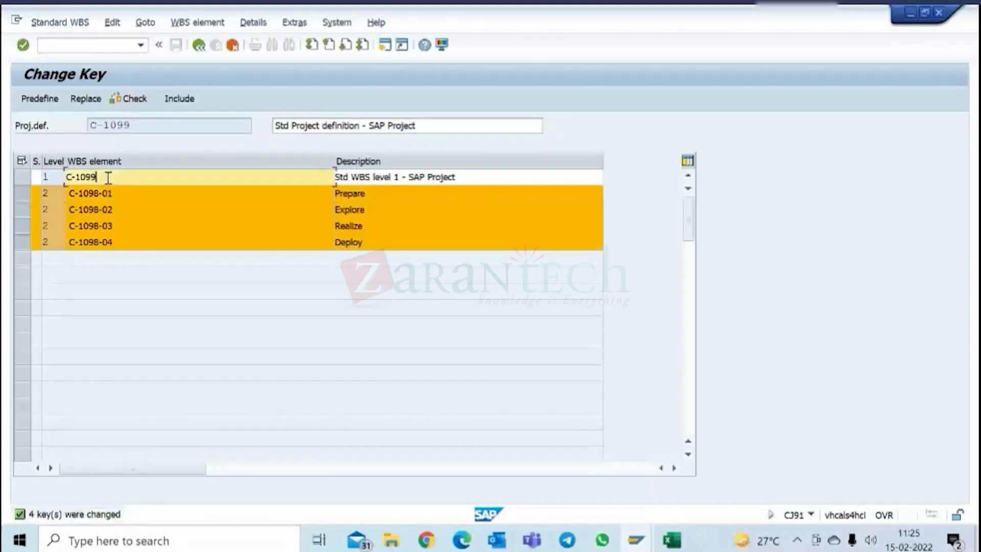
- Set the level 1 WBS element's key to C-1098, check the elements and read the error messages
text(8)
key(Return)
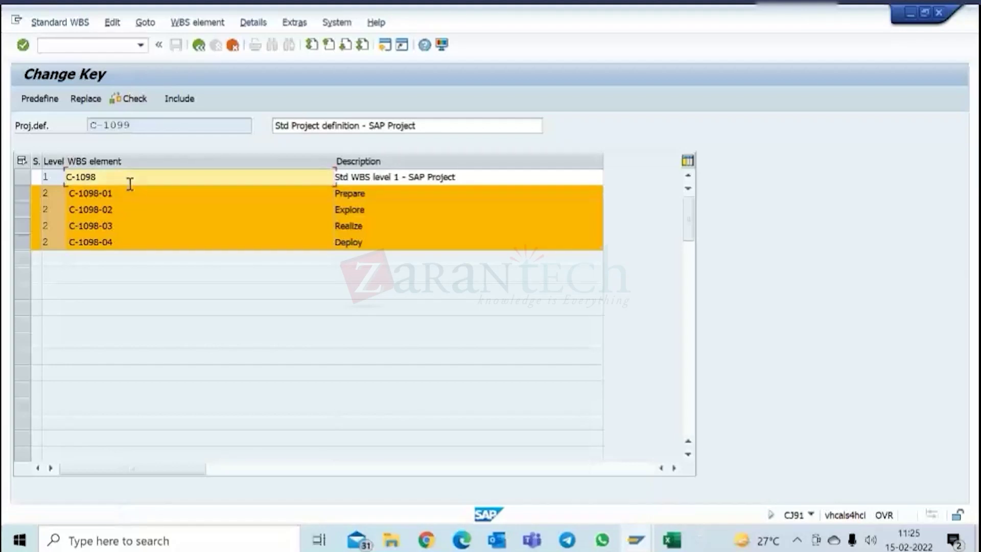
click(131, 100)
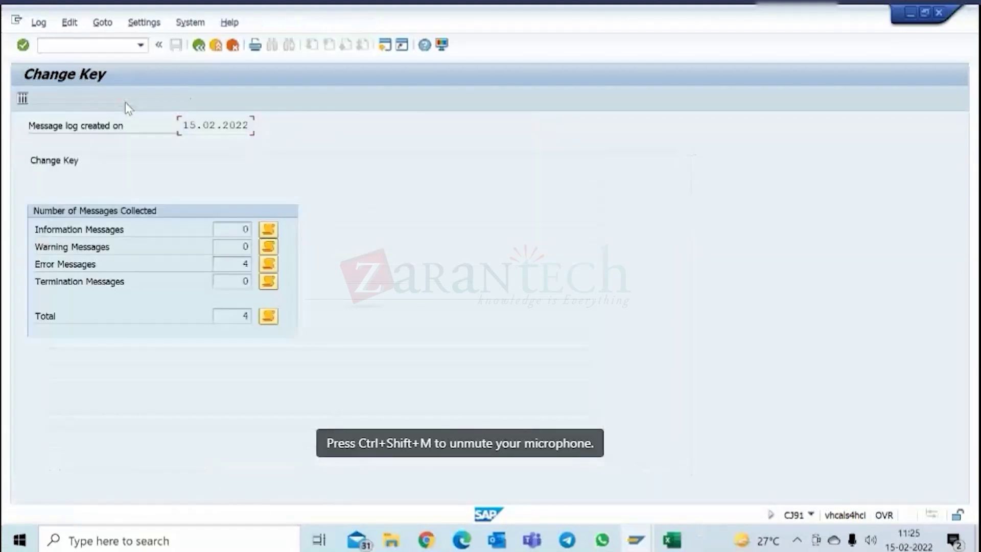
click(267, 263)
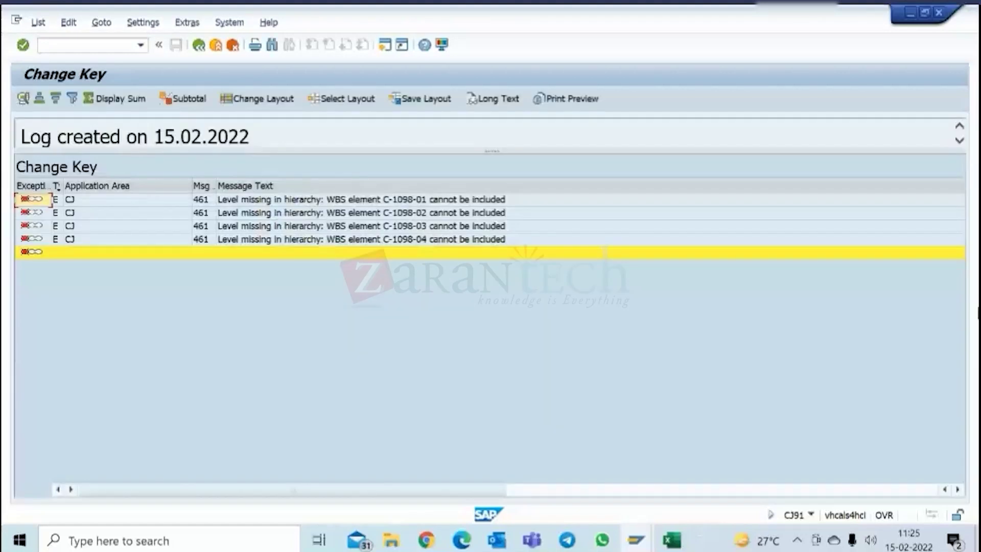
click(199, 45)
click(199, 45)
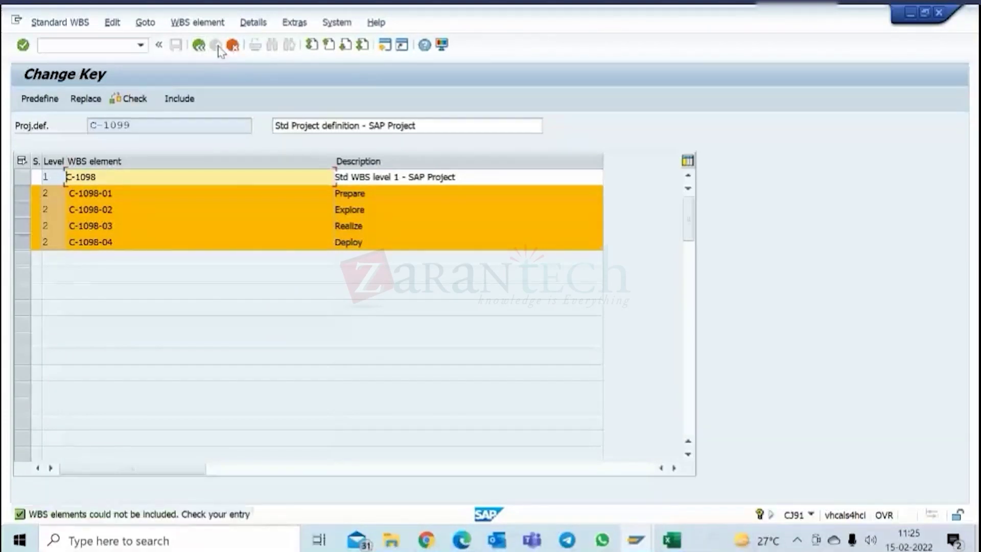
- Leave the key change without including the WBS elements and save standard project definition C-1099
click(199, 45)
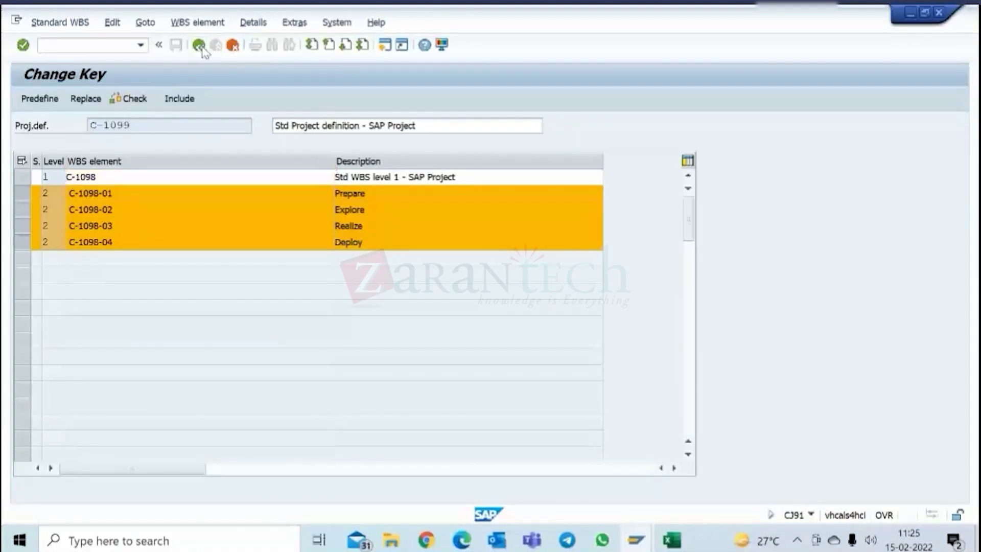
click(233, 47)
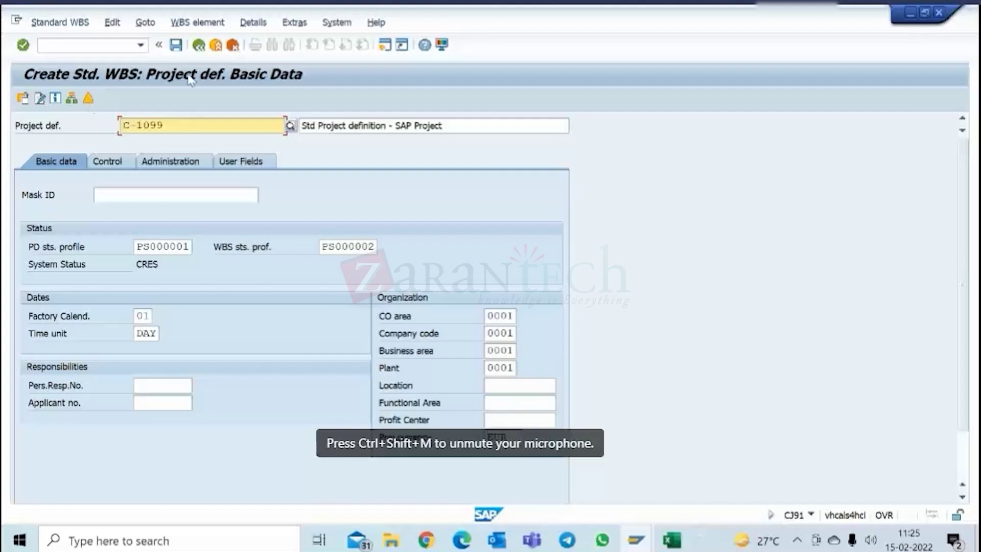
click(176, 46)
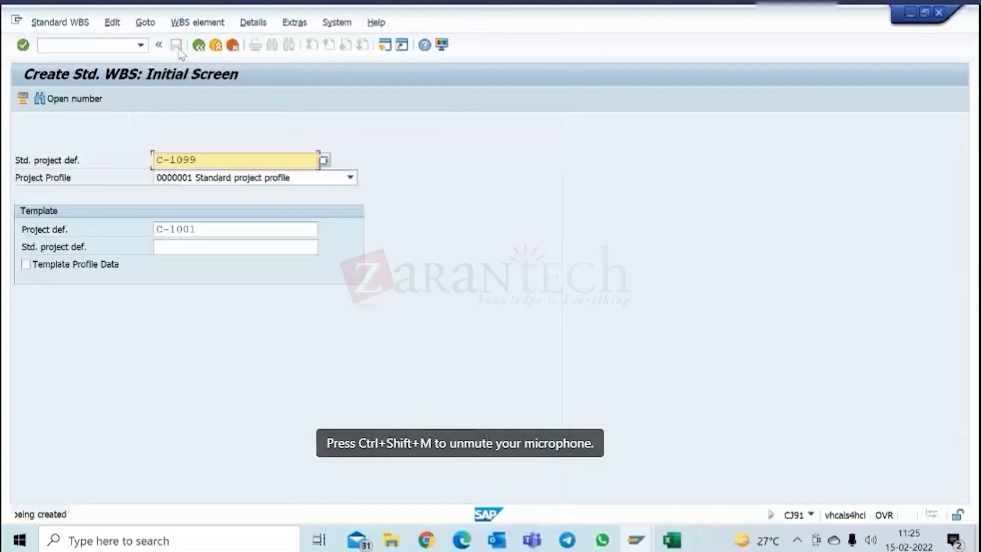
- Open standard project definition C-1099 for changing
click(67, 25)
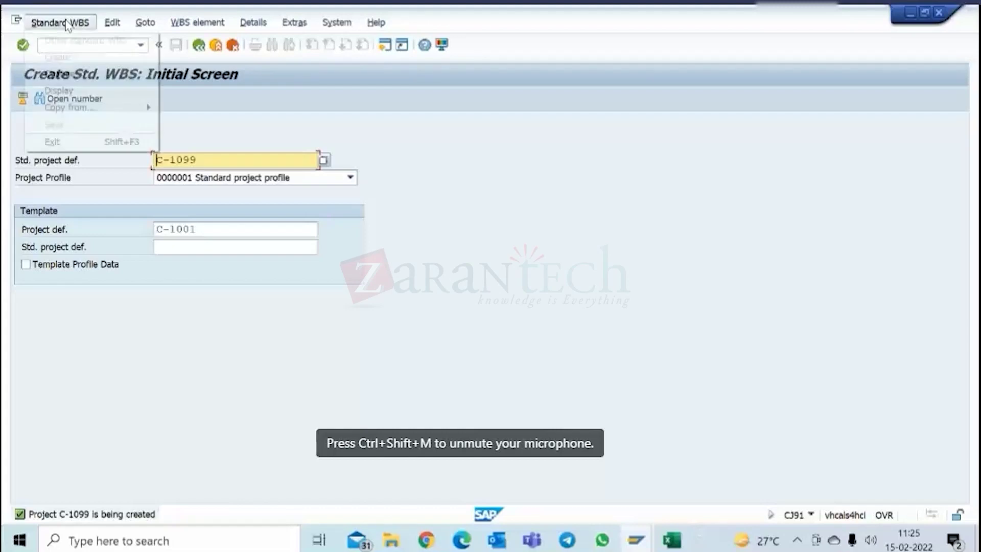
click(60, 73)
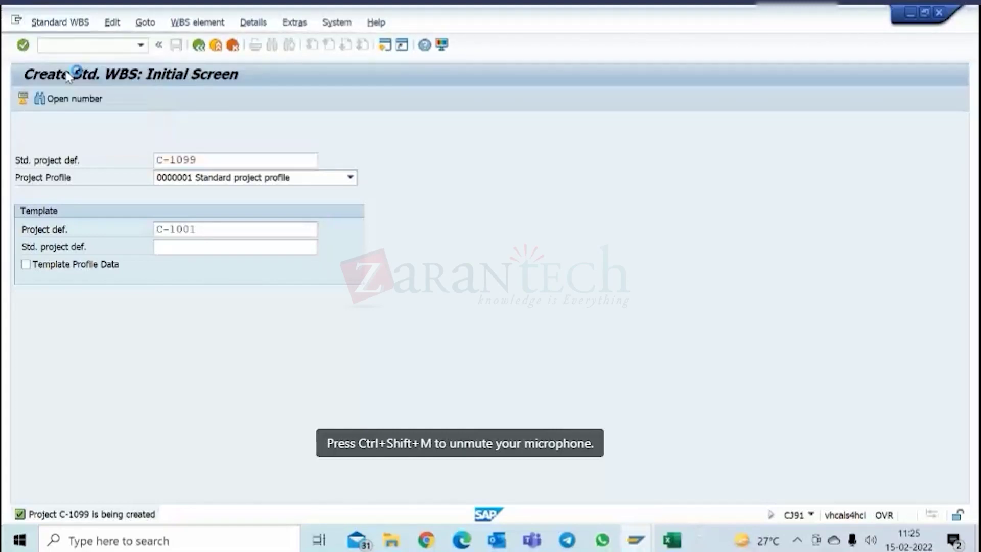
key(Return)
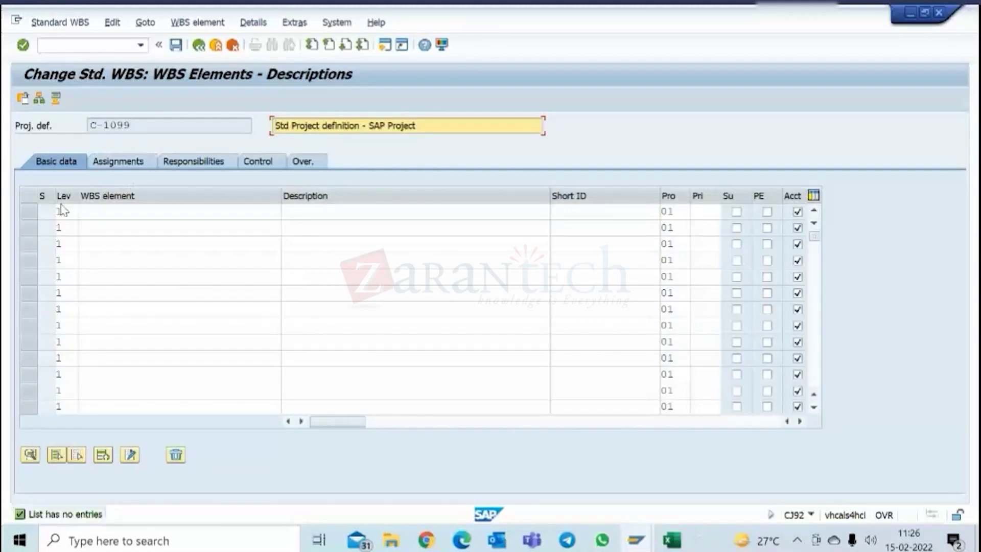
- Copy the project definition key C-1099 into the first level 1 row as its WBS element key
drag(145, 124, 56, 137)
key(ctrl+c)
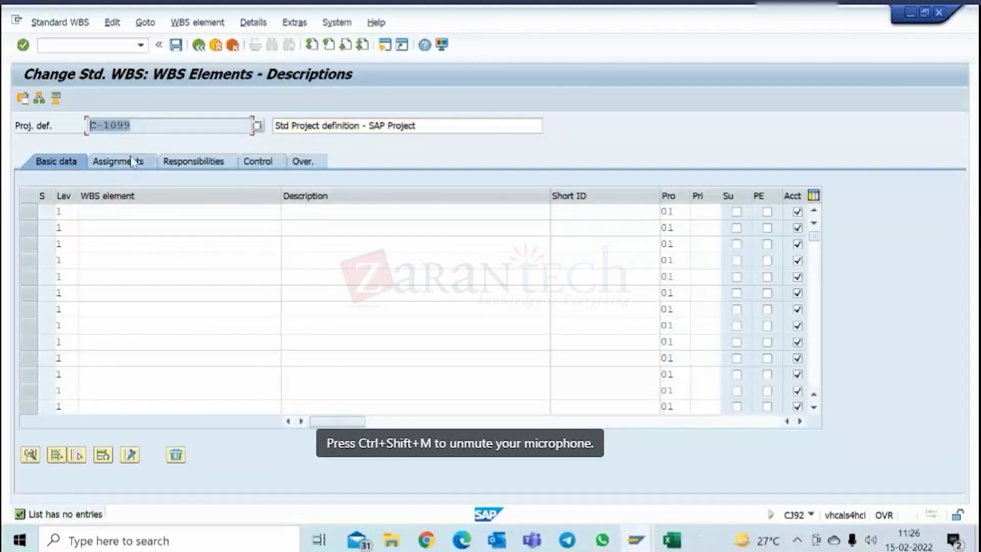
click(117, 220)
click(123, 211)
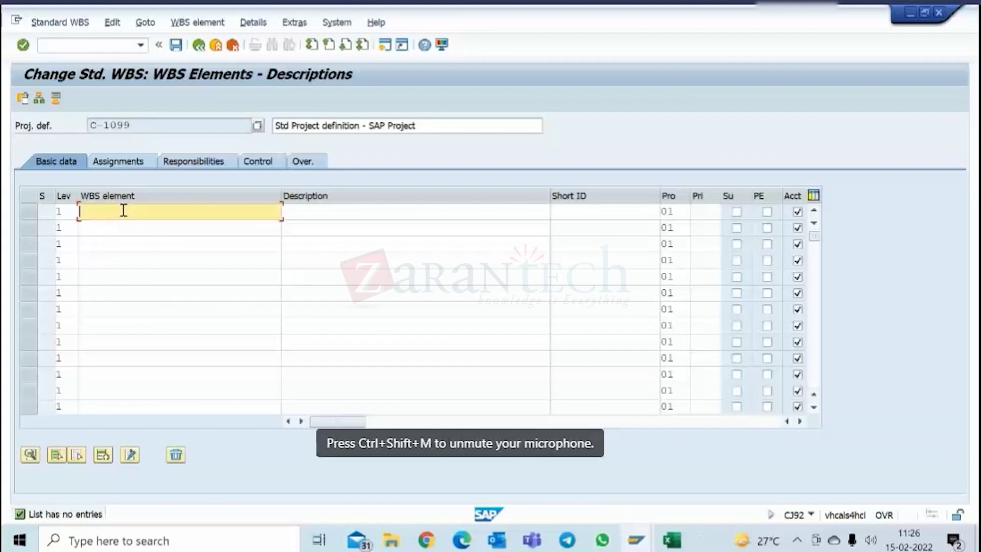
key(ctrl+v)
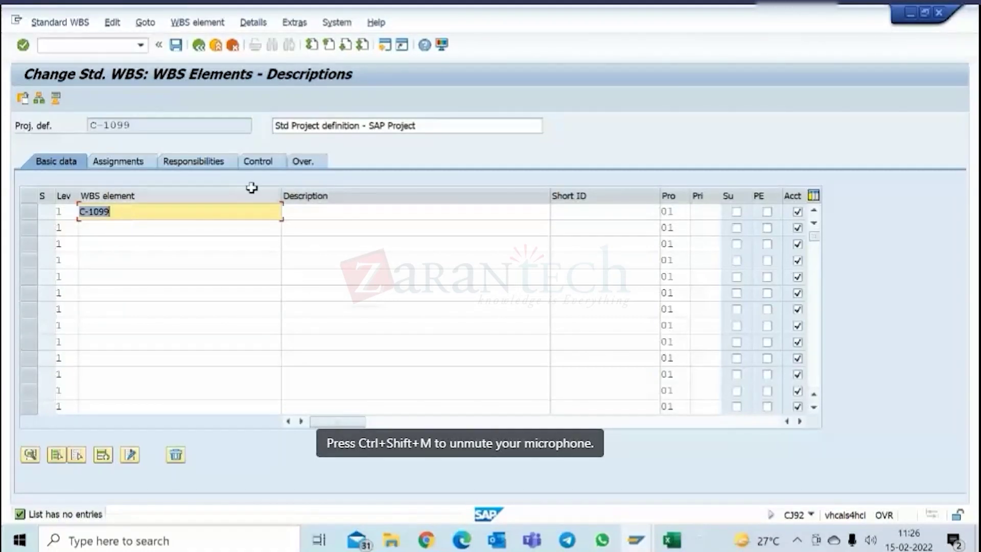
- Describe WBS element C-1099 as "Std WBS level 1 - SAP Project", adapting the copied project definition description
drag(417, 125, 261, 125)
key(ctrl+c)
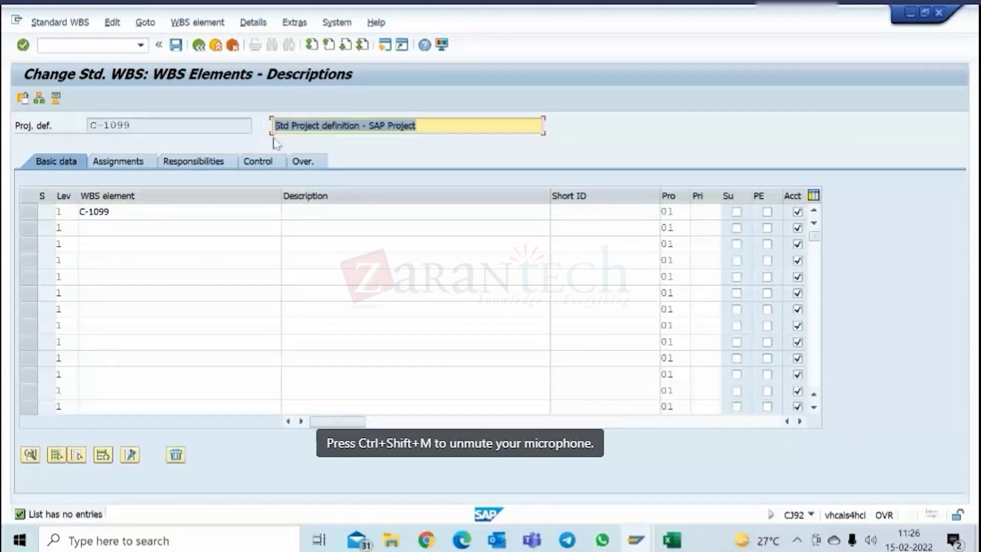
click(348, 213)
key(ctrl+v)
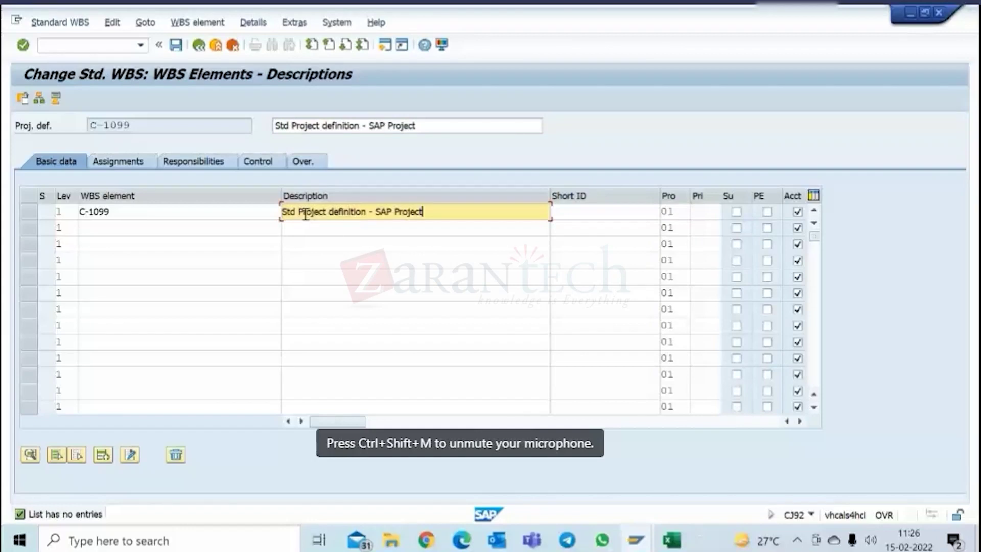
click(299, 212)
text(WBS level)
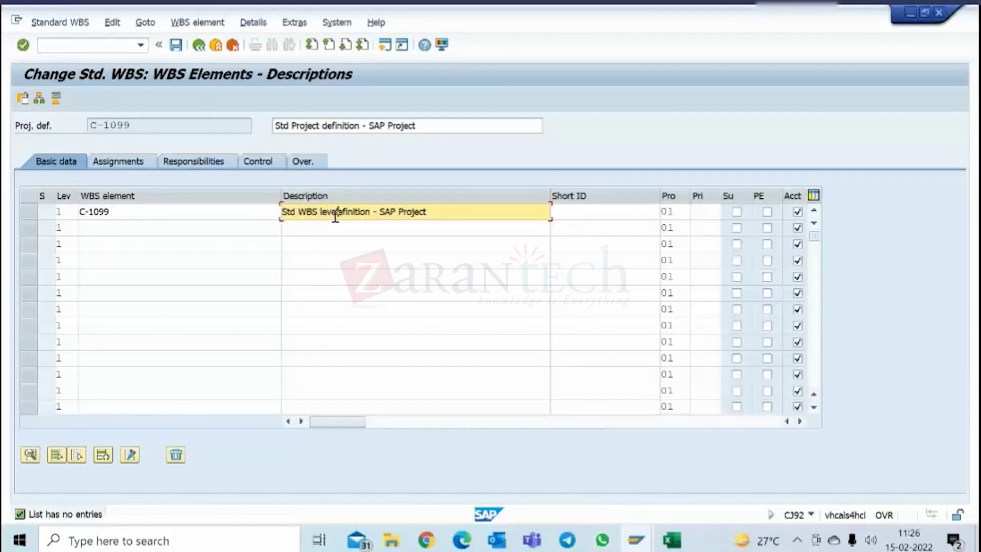
text( 1)
key(Delete)
key(Delete)
key(Delete)
key(Delete)
key(Delete)
key(Delete)
key(Delete)
key(Return)
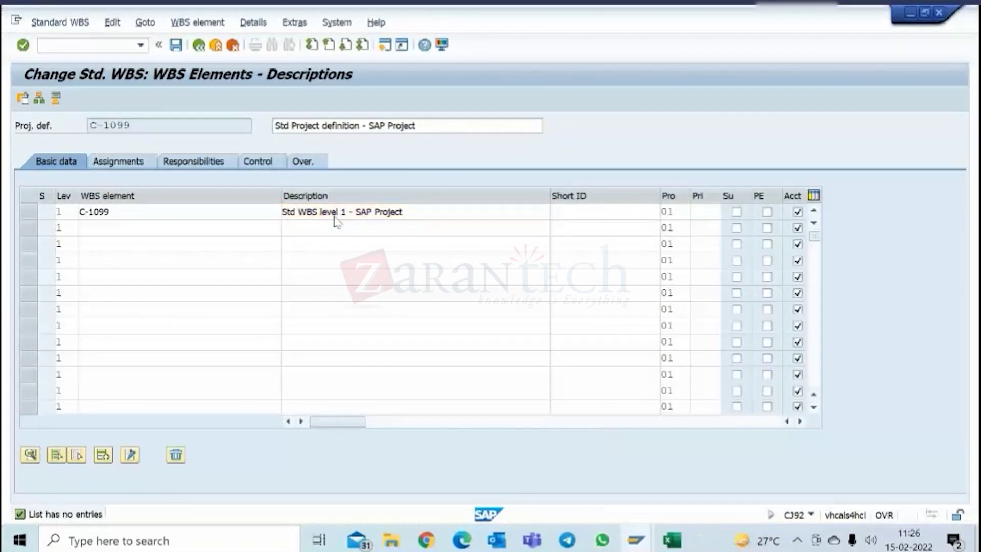
- Set the level of the four rows below WBS element C-1099 to 2
click(60, 227)
text(2)
click(60, 244)
text(2)
click(59, 261)
text(2)
click(60, 277)
text(2)
- Enter C-1099-01 as the key of the first level 2 WBS element, based on the level 1 key
drag(111, 214, 65, 212)
key(ctrl+c)
click(121, 229)
key(ctrl+v)
text(-01)
- Copy the key C-1099-01 into the three remaining level 2 rows
drag(175, 226, 61, 231)
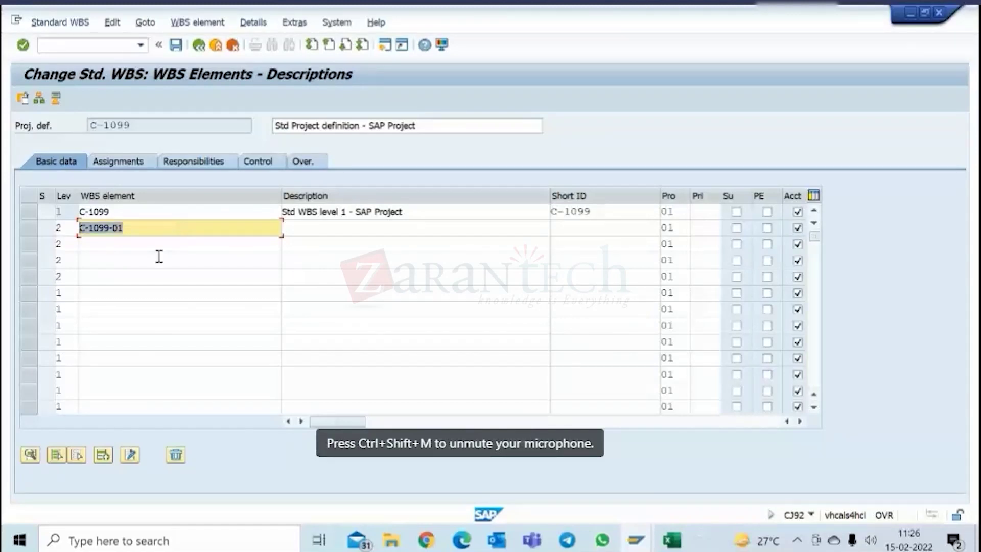
key(ctrl+c)
click(136, 245)
key(ctrl+v)
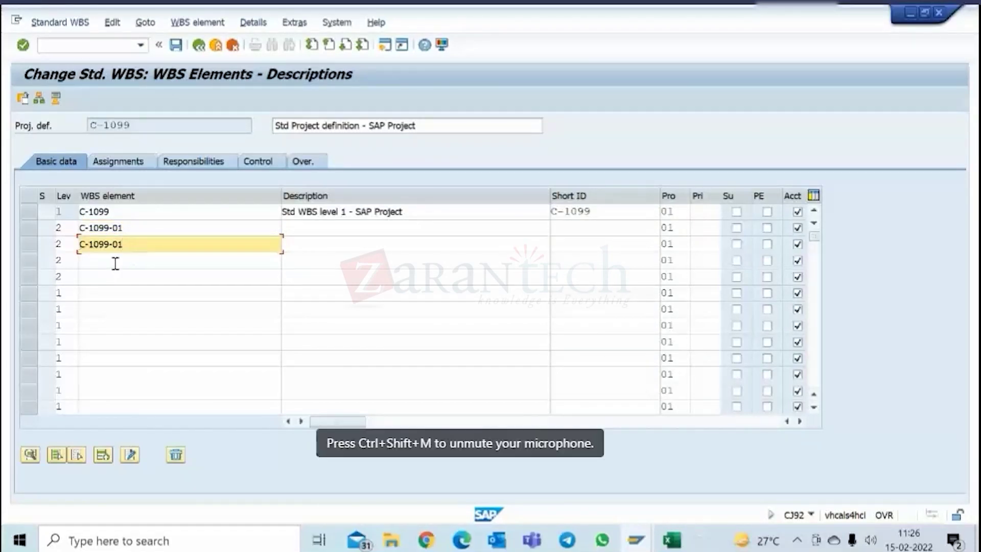
click(116, 264)
key(ctrl+v)
click(121, 278)
key(ctrl+v)
- Renumber the three copied level 2 WBS element keys as C-1099-02, C-1099-03 and C-1099-04
drag(136, 227, 119, 234)
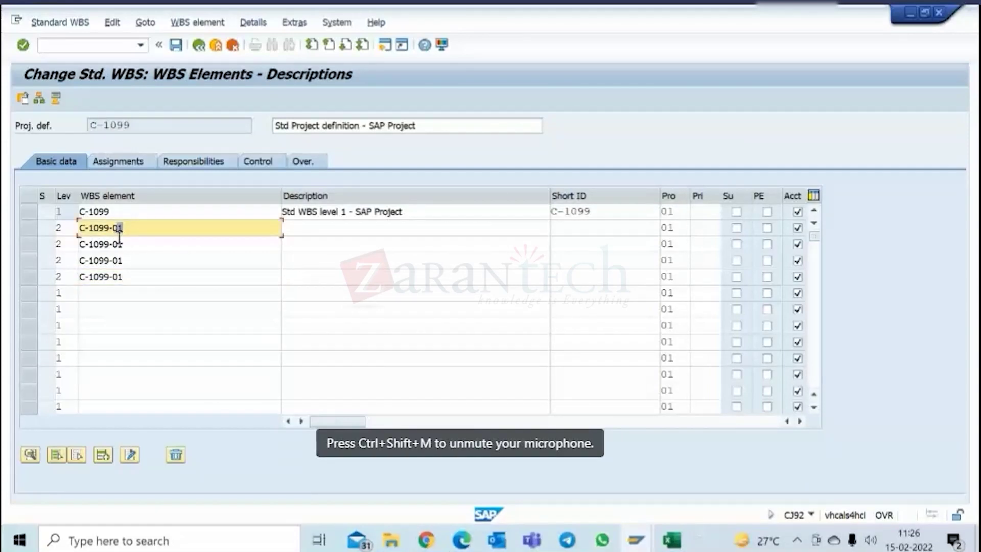
click(136, 238)
text(2)
click(118, 259)
drag(118, 258, 155, 271)
text(3)
text(4)
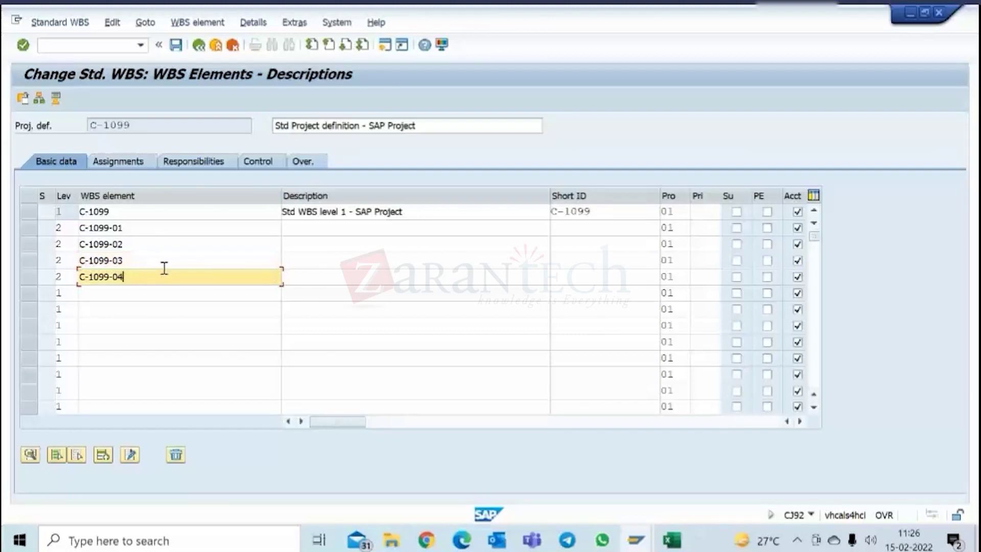
- Describe the four level 2 WBS elements as Prepare, Explore, Realize and Deploy, and save the standard WBS
click(287, 227)
text(Prepare)
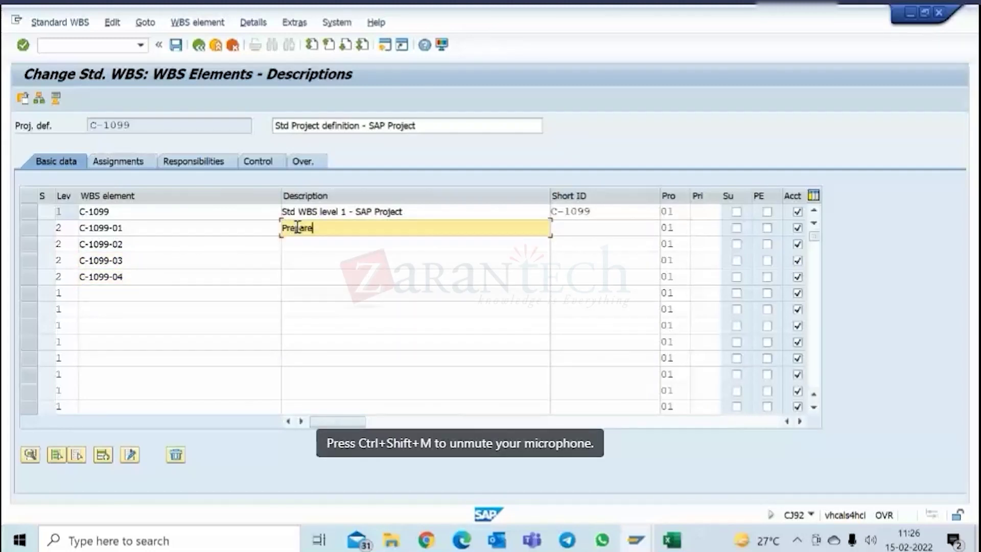
click(348, 256)
click(341, 245)
text(Explore)
click(333, 260)
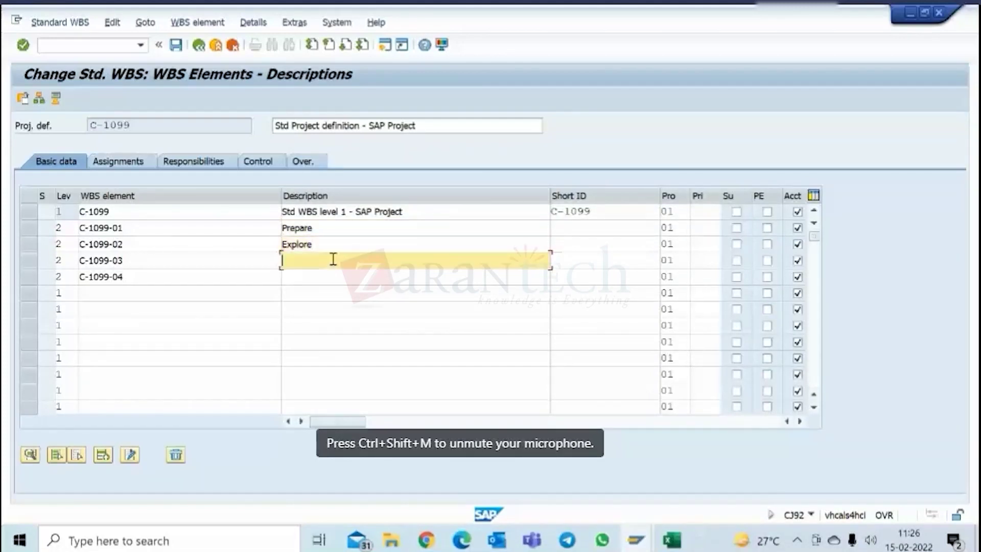
text(R)
click(333, 290)
click(322, 283)
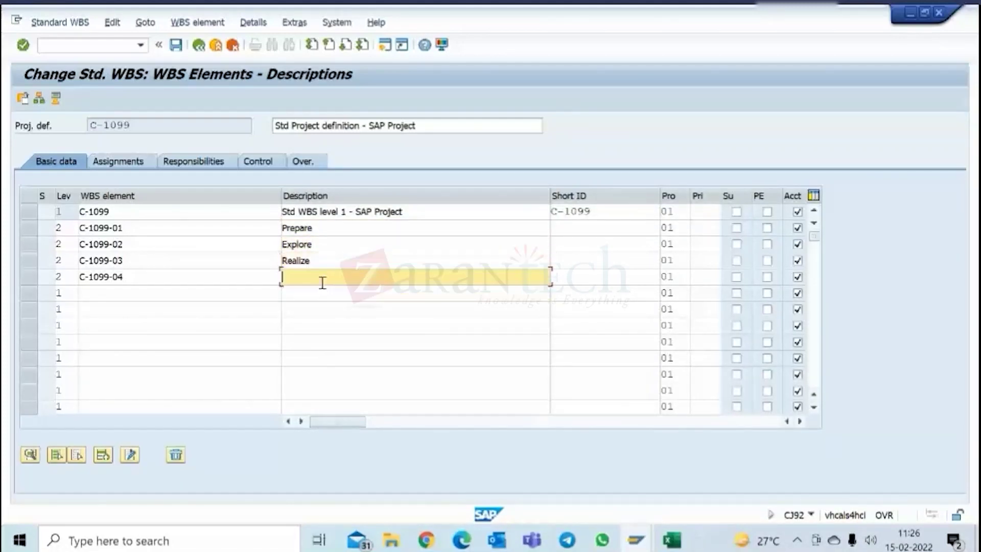
text(D)
click(326, 292)
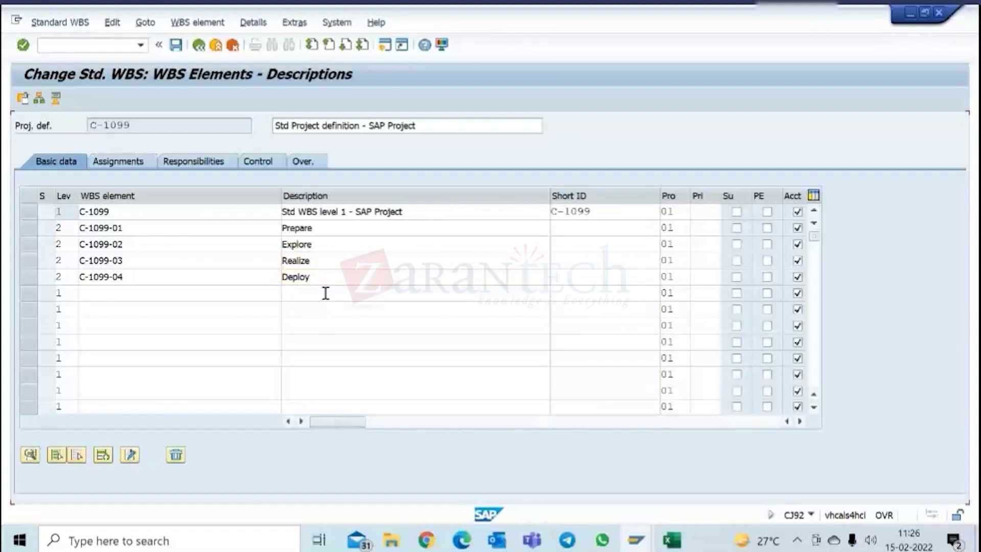
key(Return)
click(176, 47)
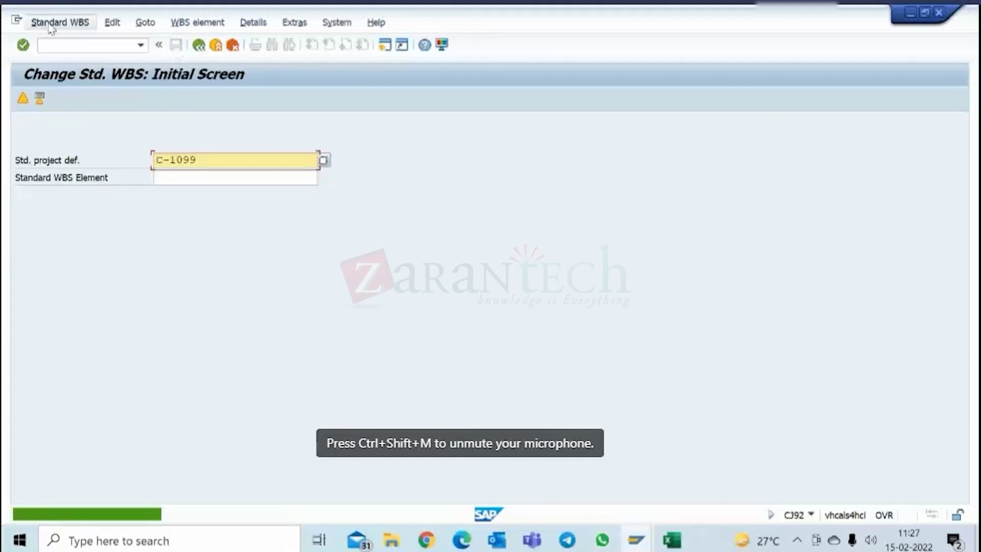
- Reopen standard project definition C-1099 to review its WBS elements and return to the SAP Easy Access menu
click(60, 22)
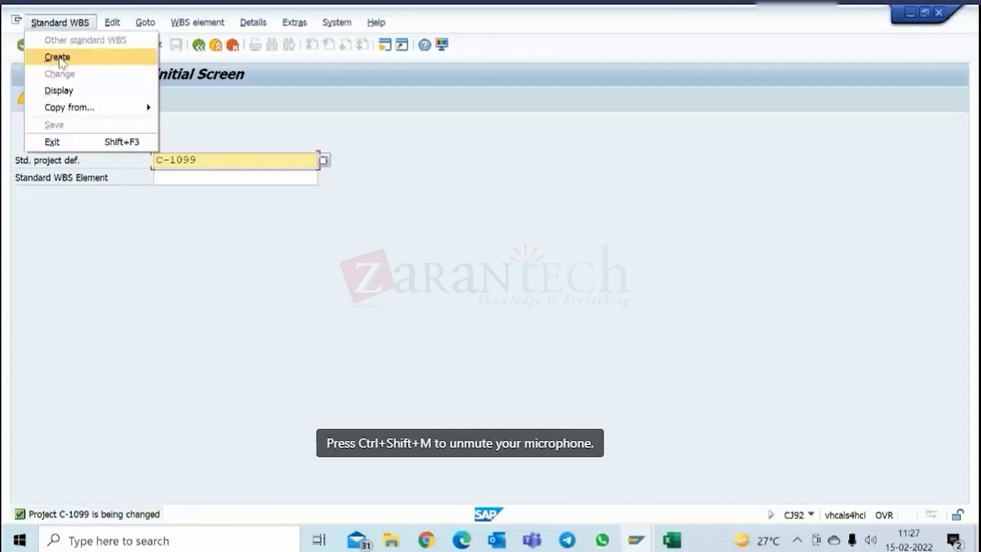
click(244, 132)
key(Return)
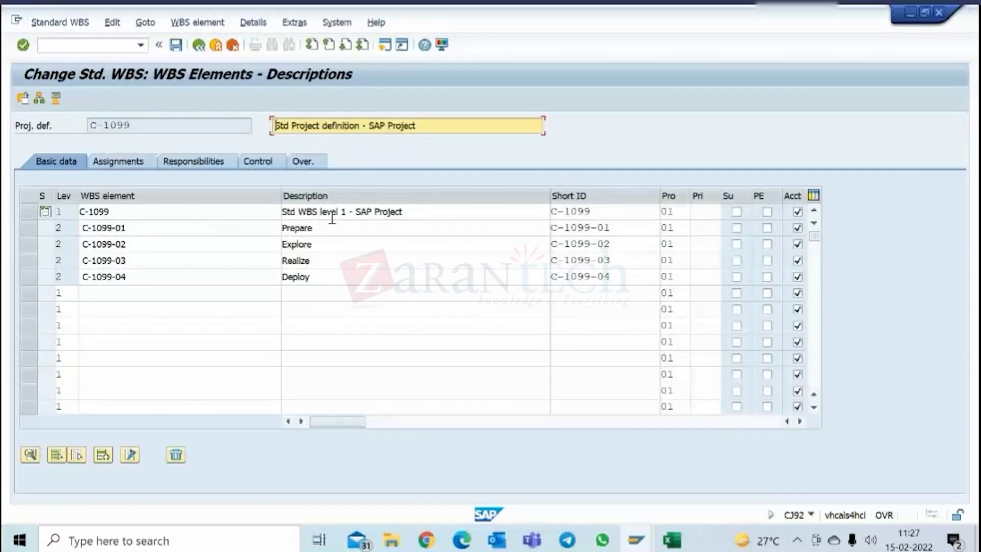
click(140, 164)
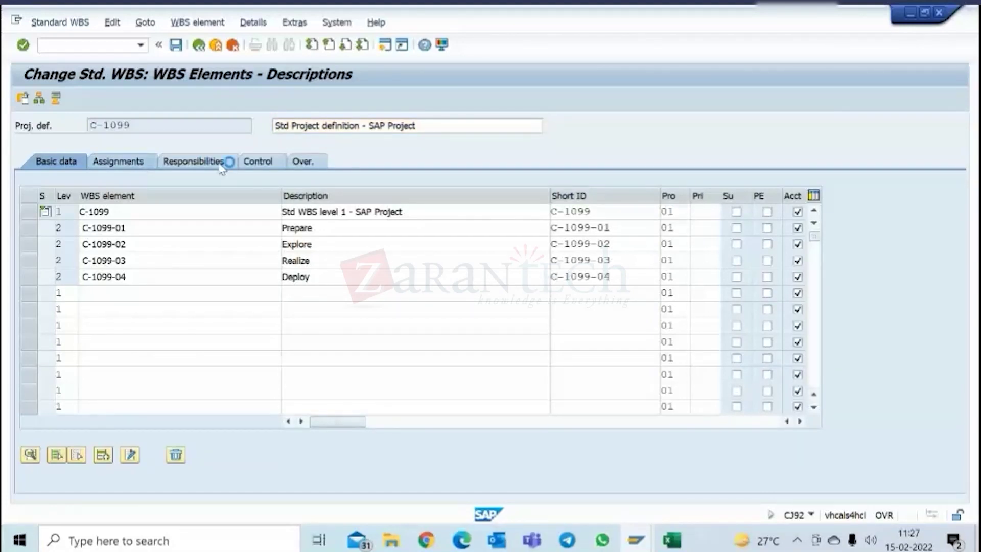
click(59, 164)
click(215, 47)
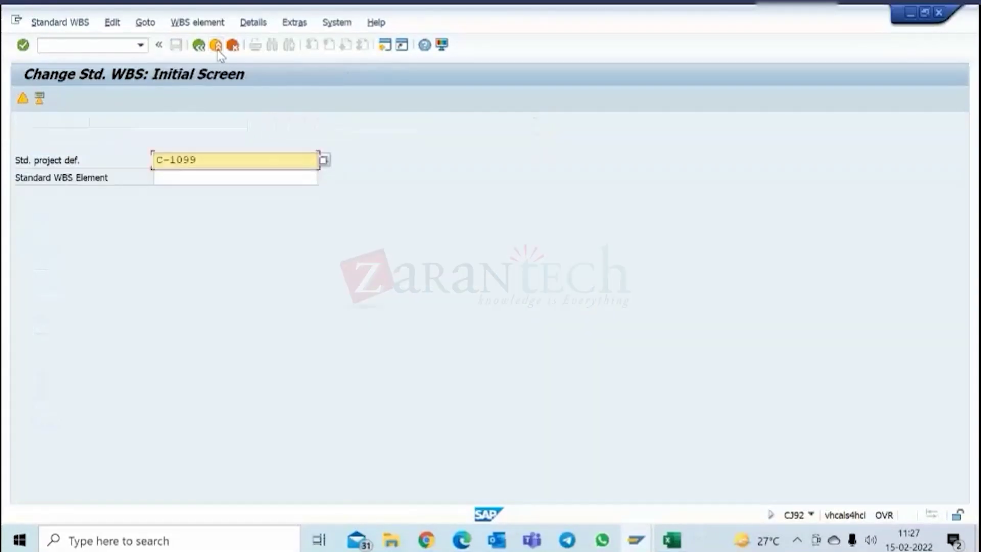
click(215, 46)
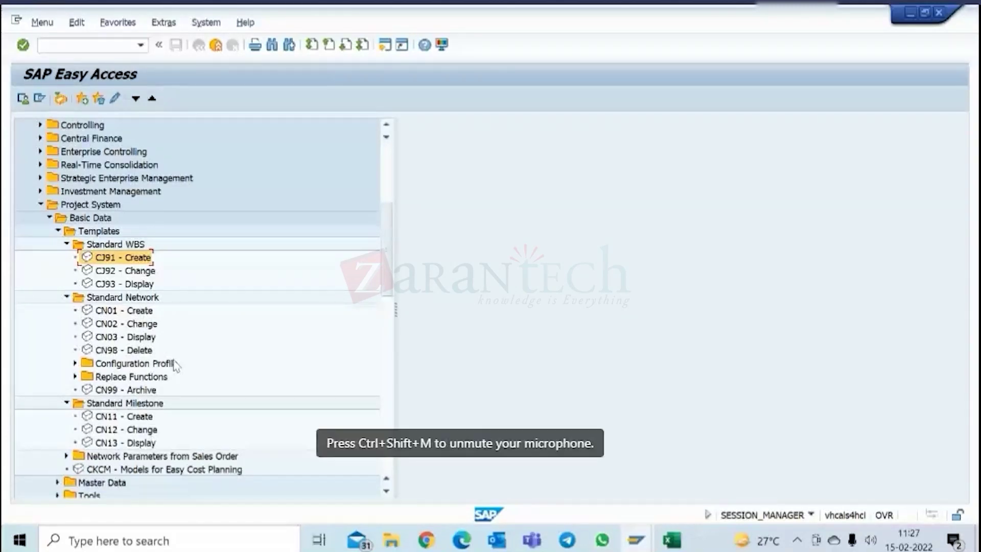
- Switch to the Project Builder session and start creating a project by copying an existing one
mouse_move(633, 540)
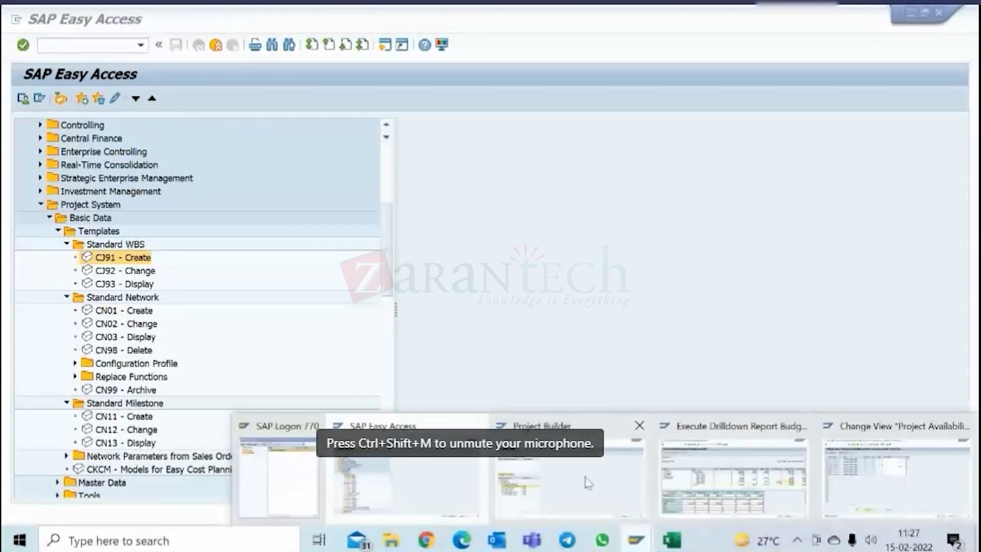
click(526, 490)
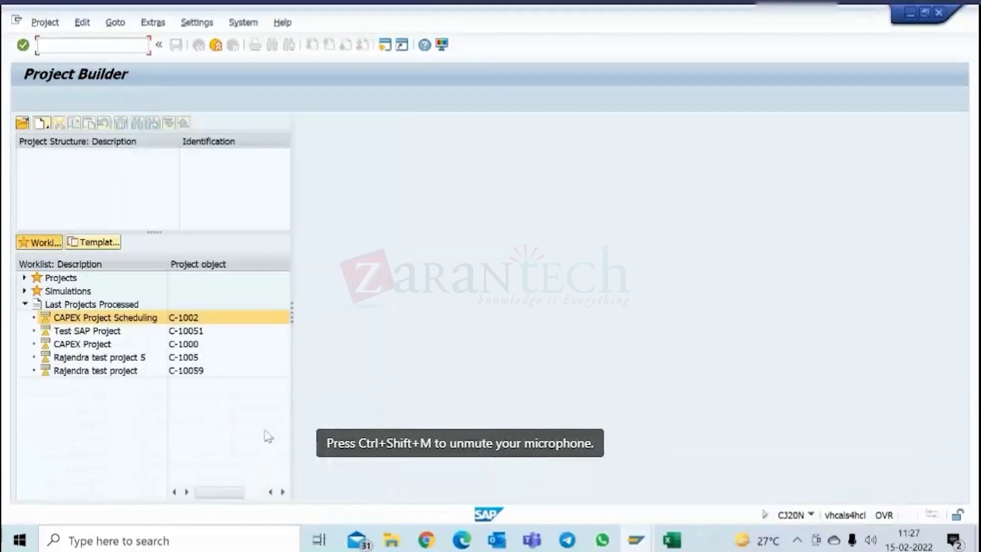
click(43, 123)
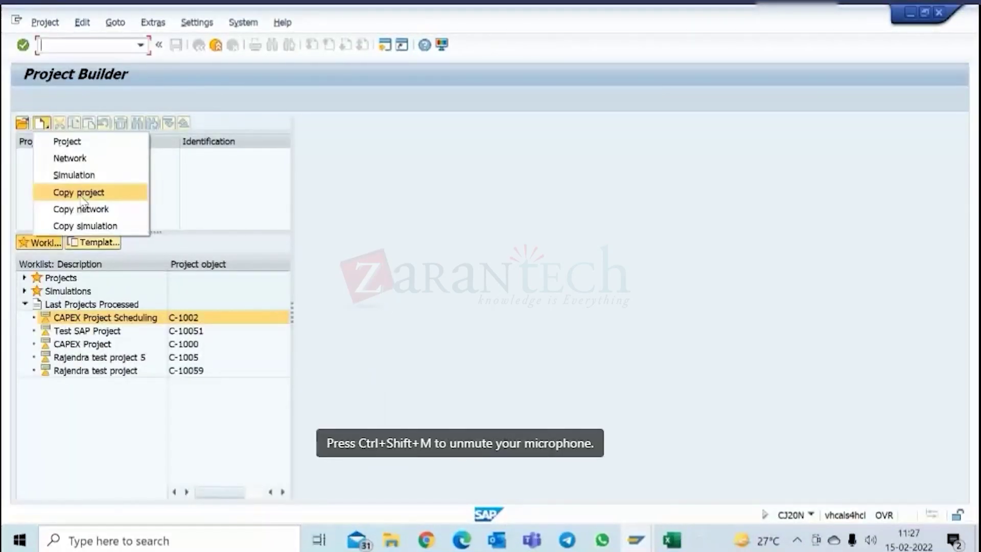
click(81, 192)
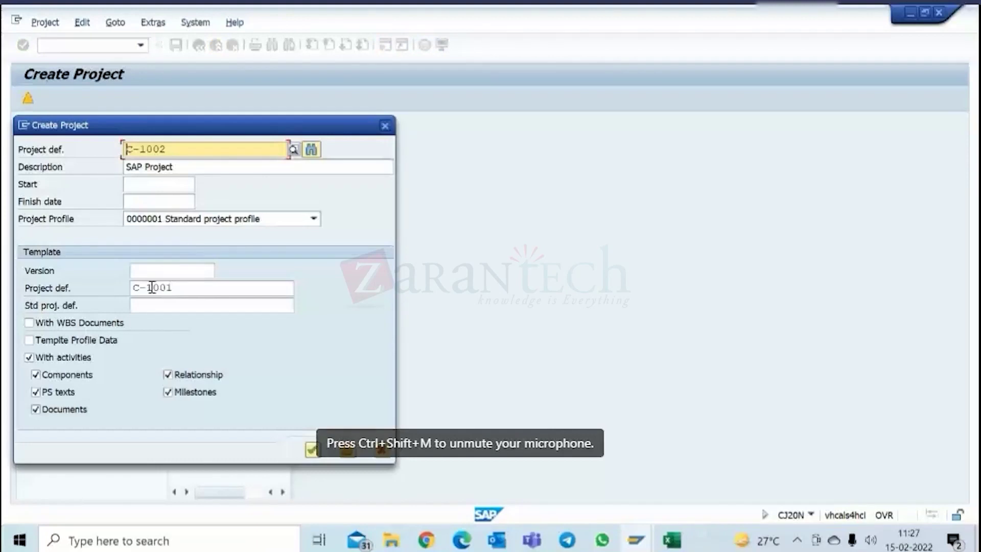
- Choose standard project definition C-1099 as the template and clear the template project definition C-1001
double_click(147, 288)
drag(147, 288, 131, 288)
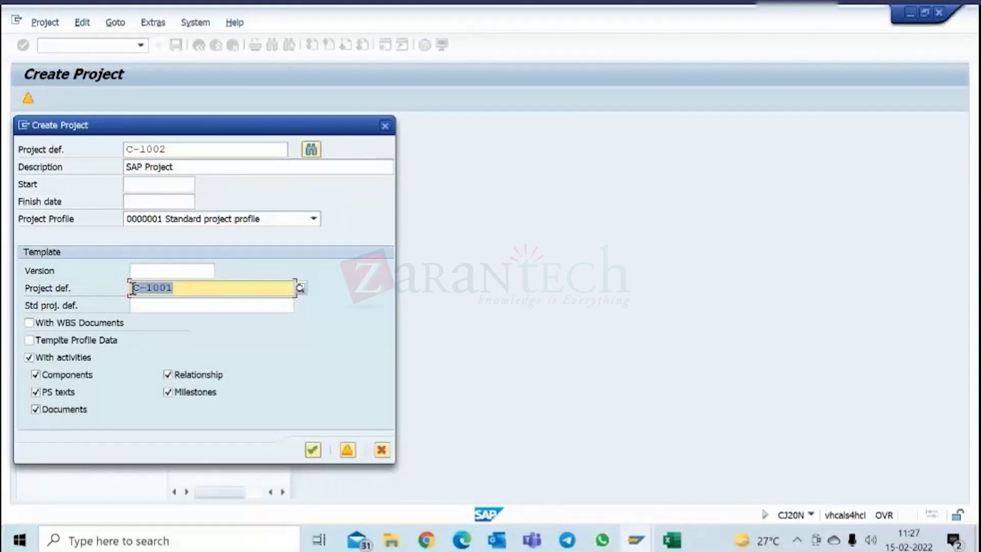
click(133, 288)
click(166, 303)
click(300, 305)
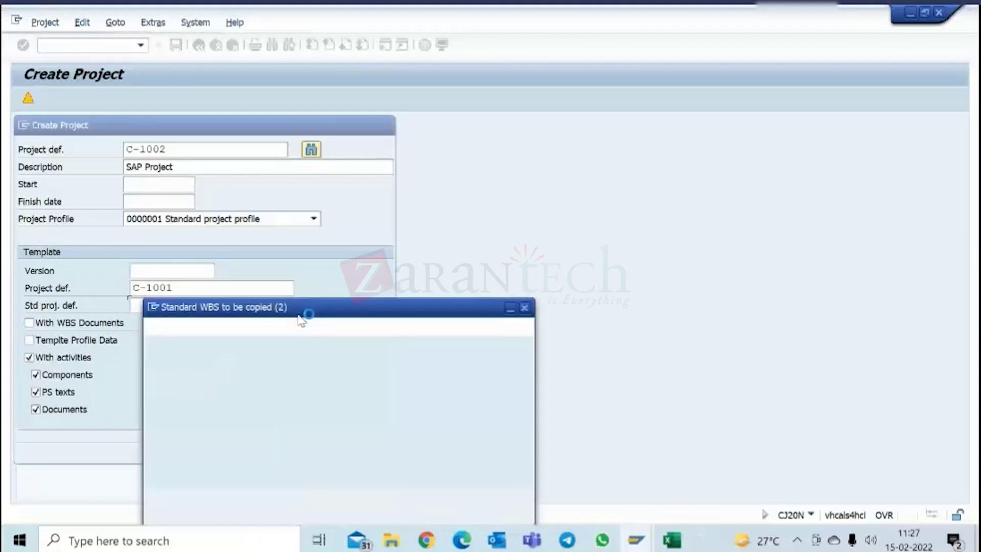
drag(309, 311, 329, 142)
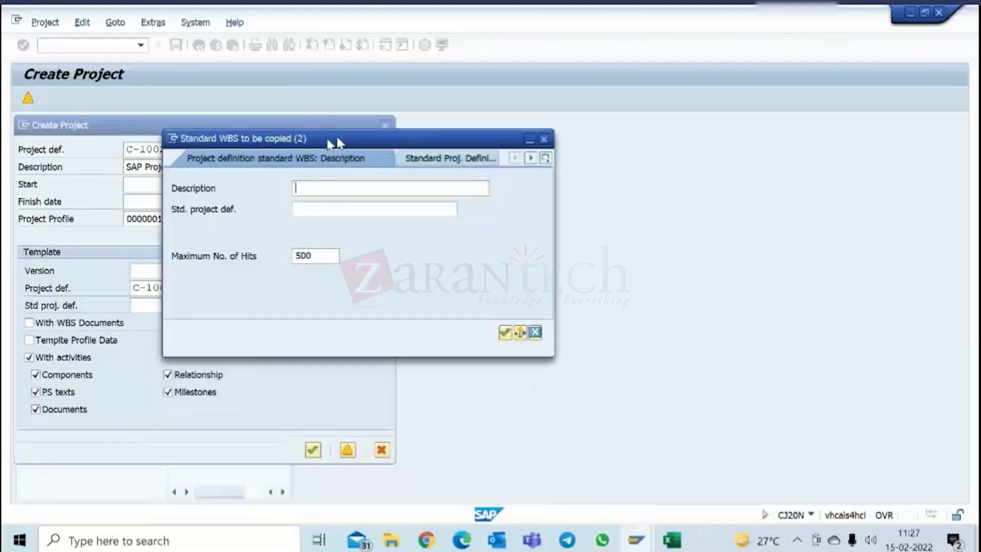
click(504, 333)
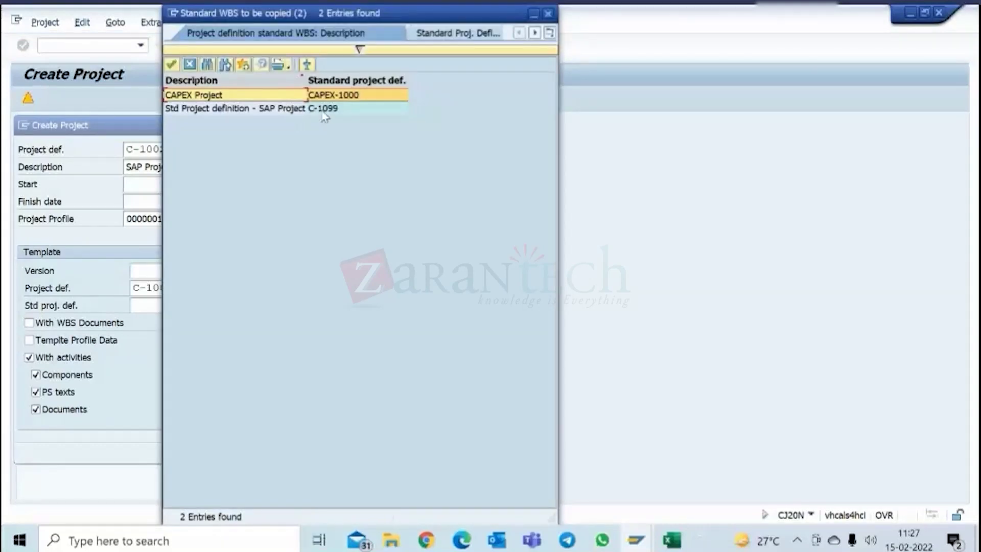
double_click(252, 111)
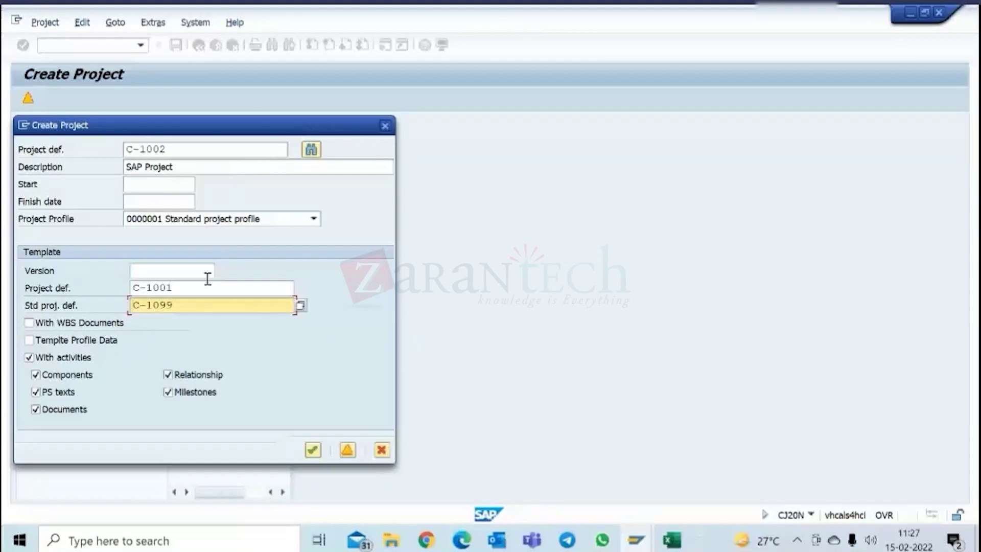
drag(186, 287, 90, 292)
key(Delete)
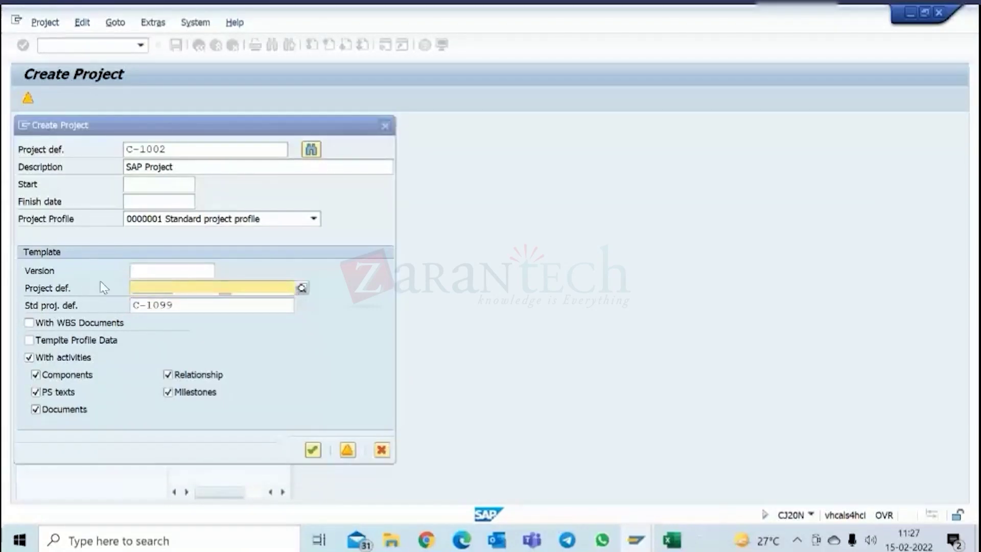
- Find the next open project number starting from C-1002 and adopt C-1007 as the project definition
click(185, 149)
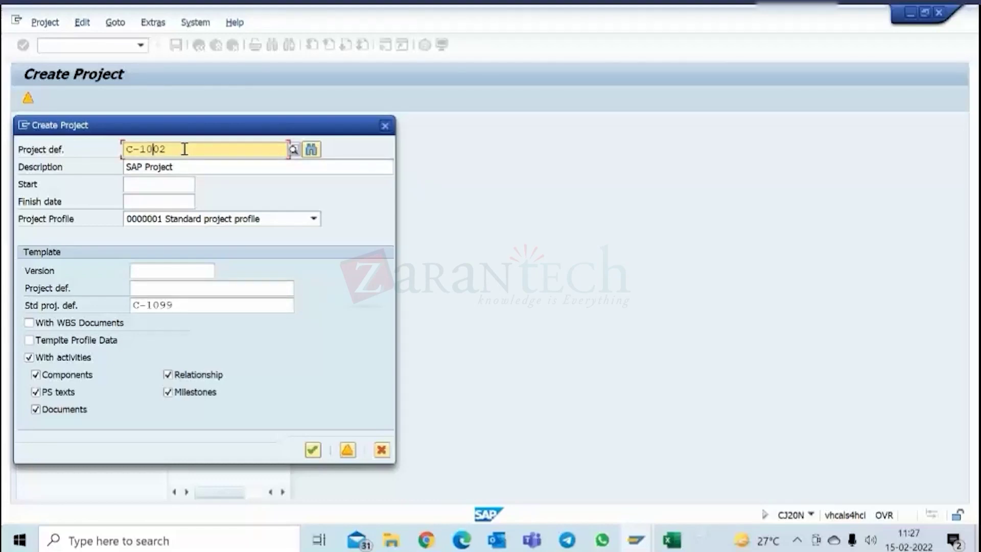
click(310, 150)
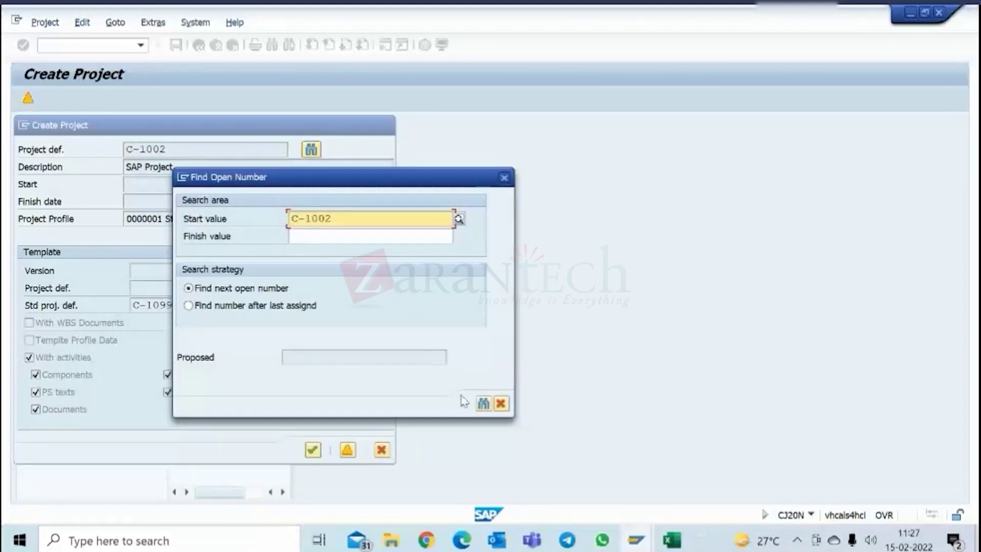
click(483, 403)
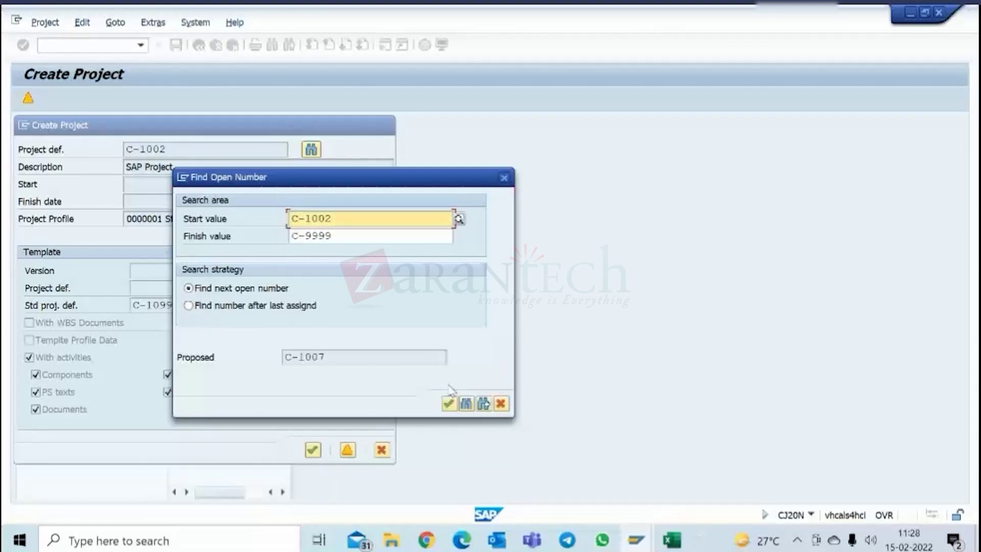
click(449, 403)
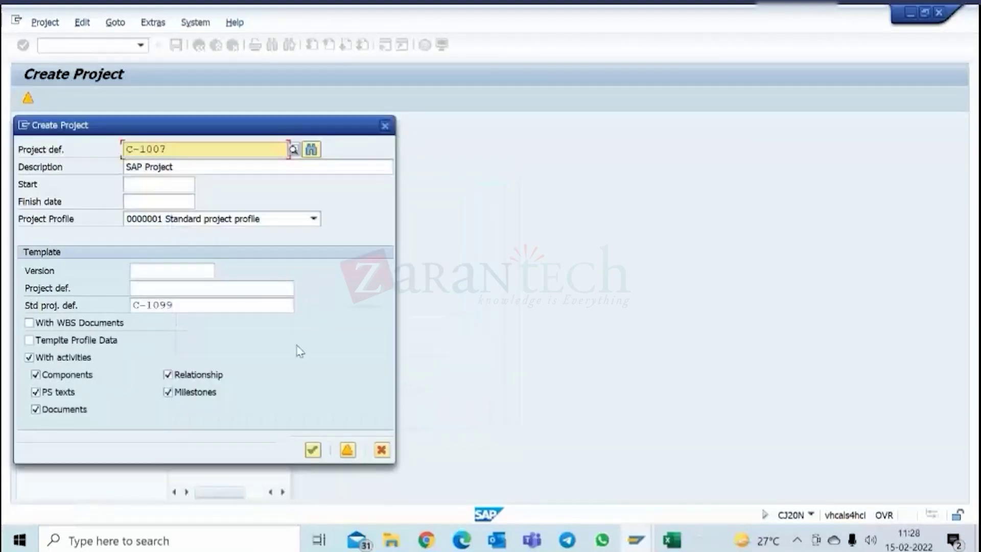
- Bring up the WBS elements of template C-1099 for project C-1007, accepting today's date as the finish date
click(186, 306)
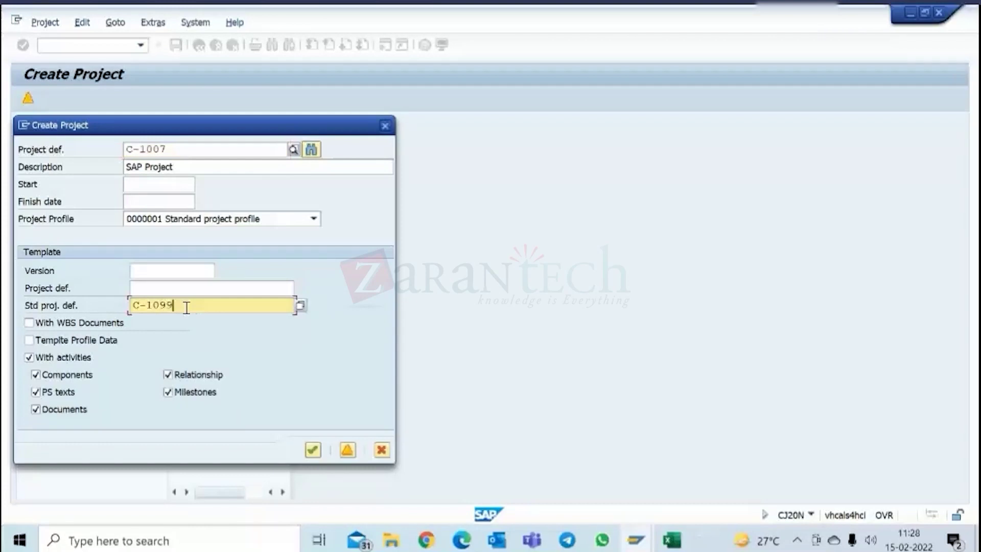
key(Return)
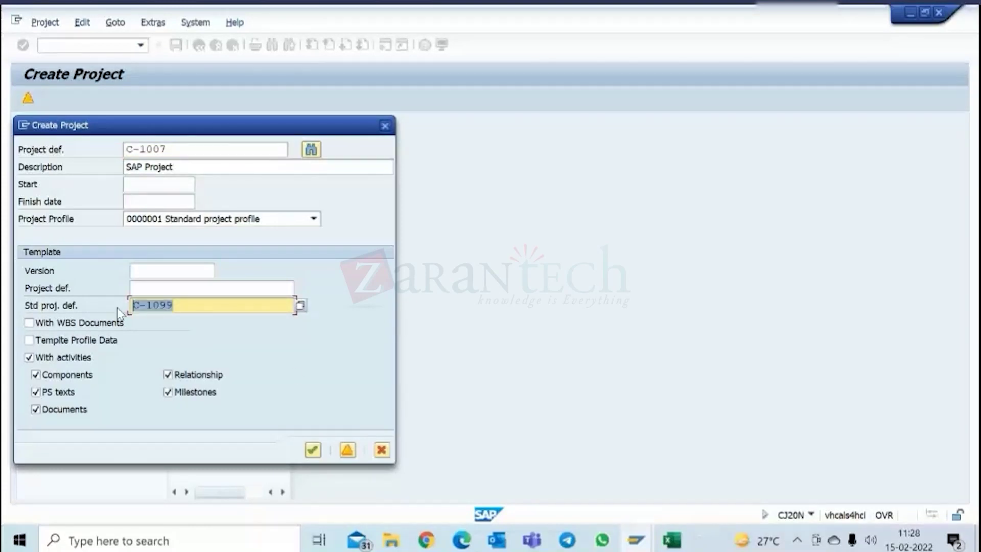
click(350, 449)
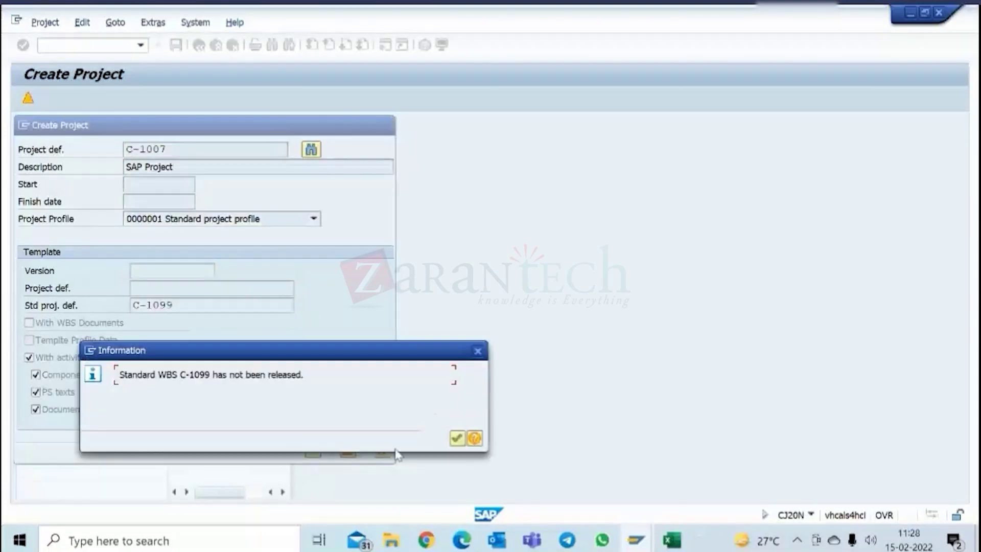
click(456, 439)
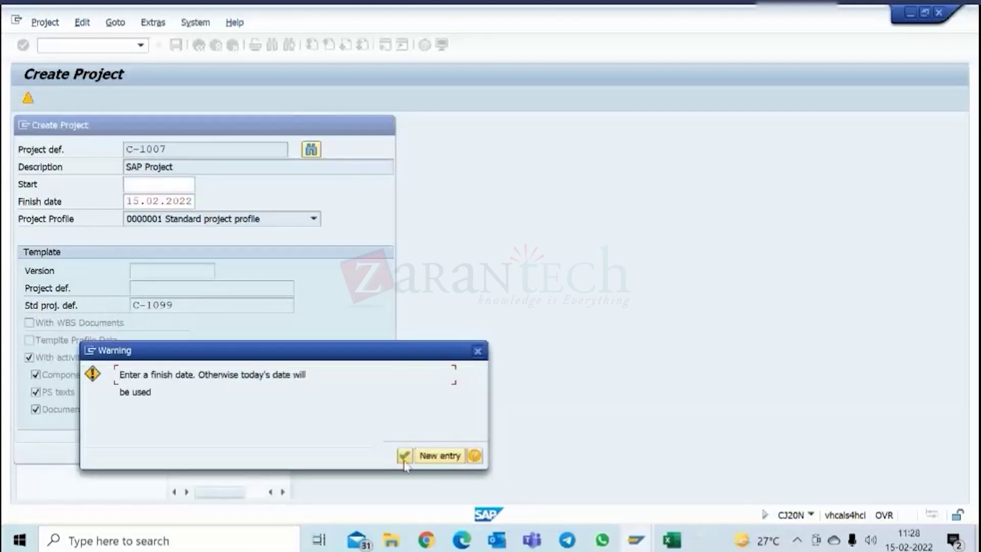
click(404, 455)
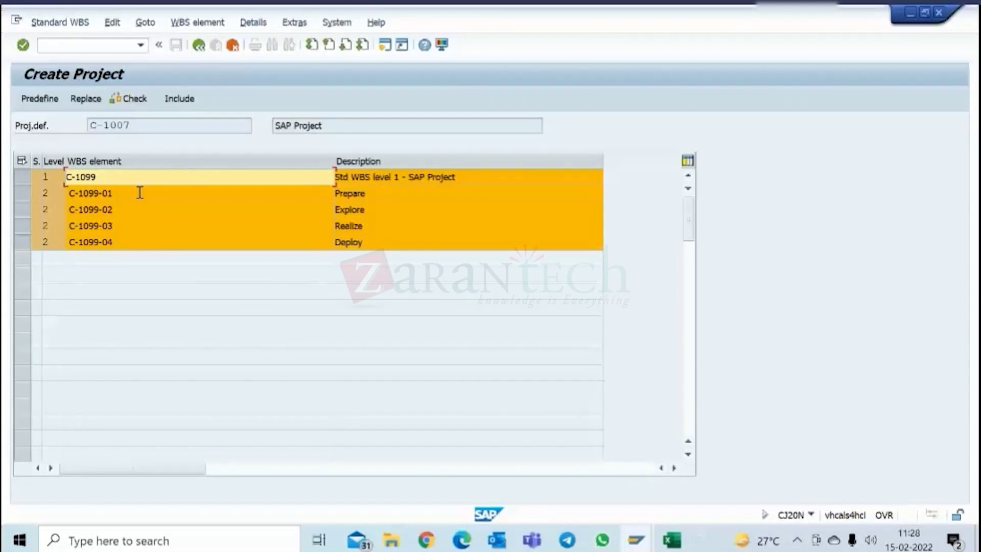
- Replace the key C-1099 with C-1007 in all five WBS elements
click(86, 99)
drag(189, 127, 570, 111)
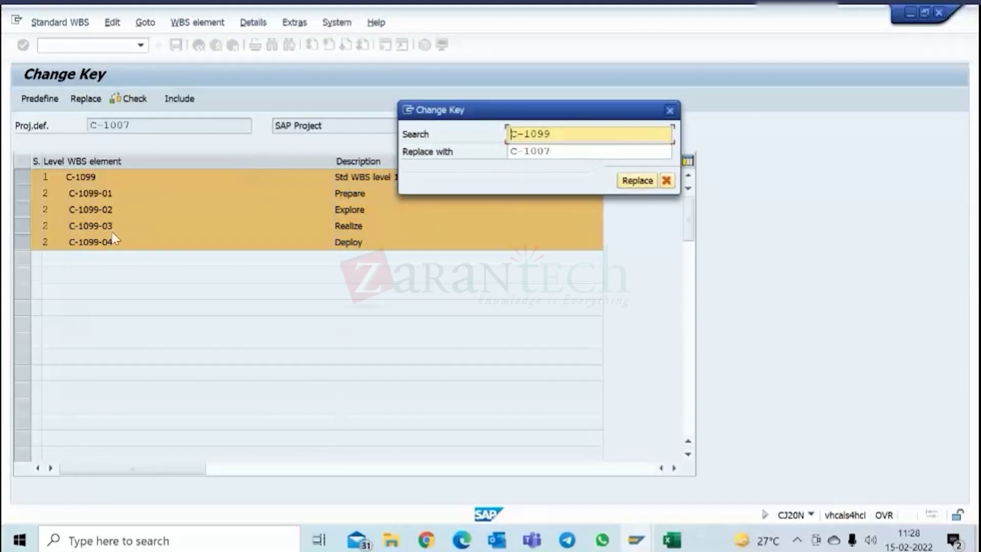
drag(560, 132, 517, 133)
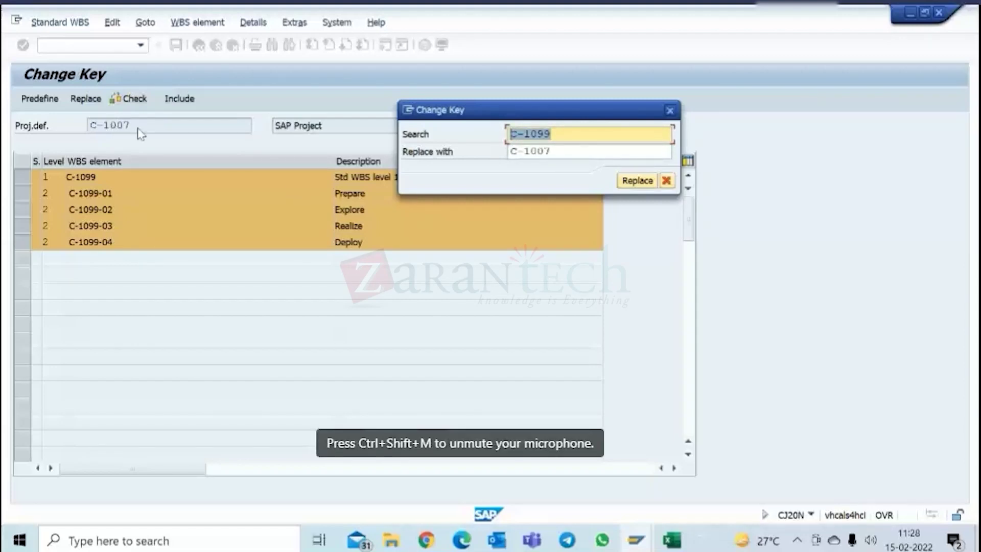
drag(569, 151, 510, 151)
click(637, 181)
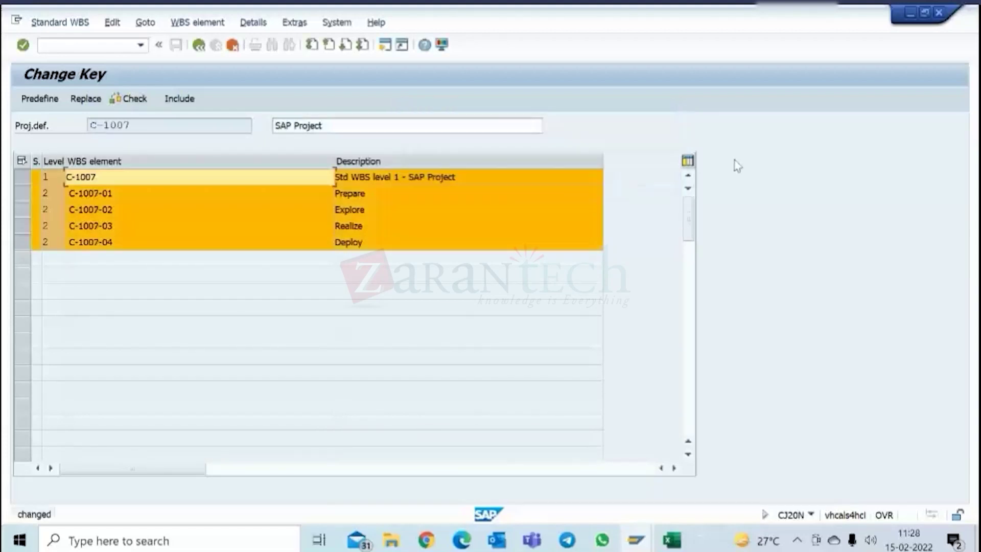
- Shorten the level 1 WBS element's description to SAP Project
drag(399, 178, 329, 178)
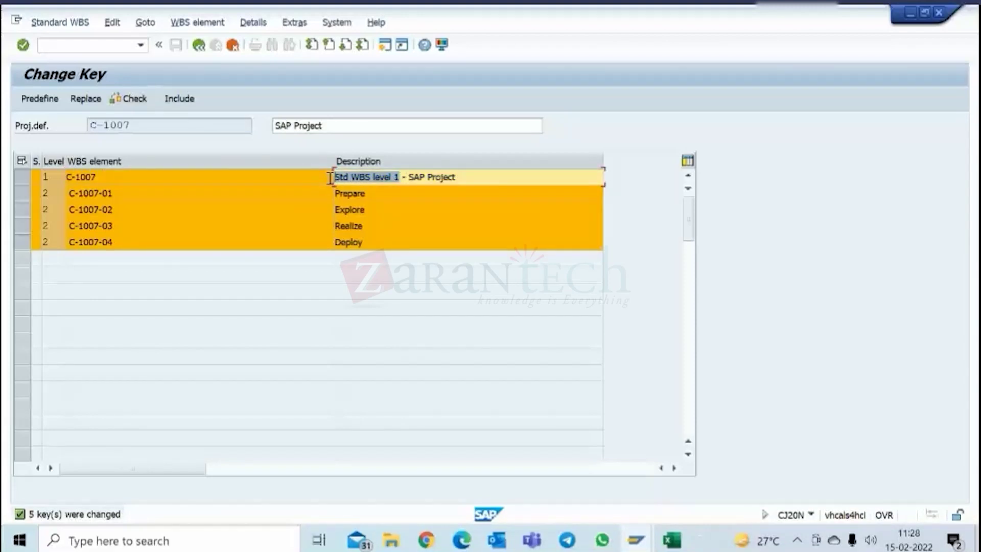
key(Delete)
key(Delete)
key(Delete)
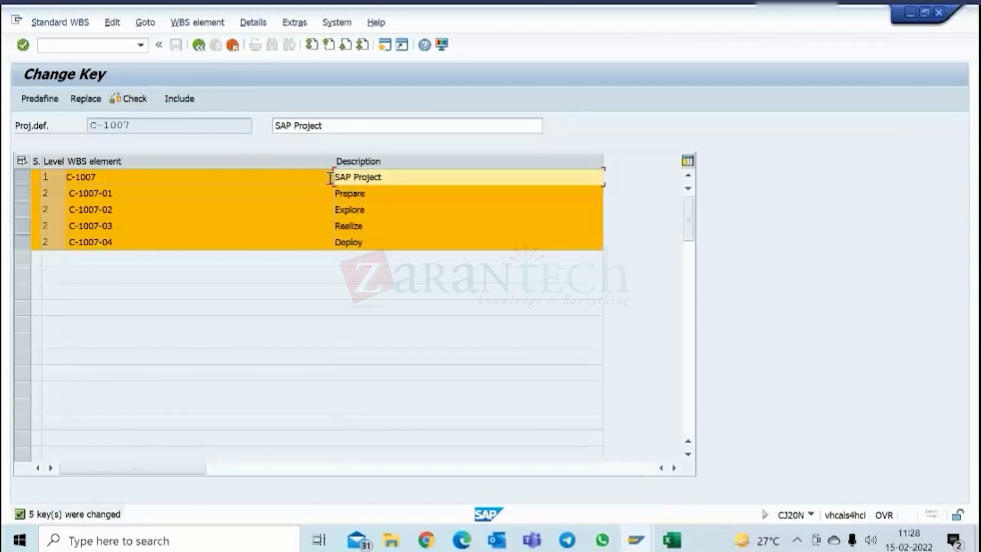
- Check the WBS element keys, include the elements in project C-1007 and save the project
click(137, 99)
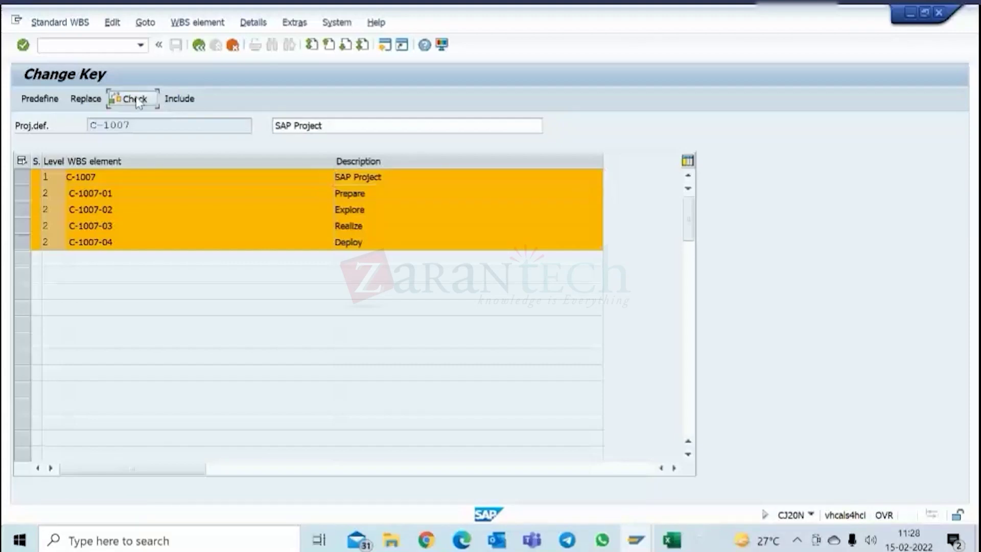
click(181, 100)
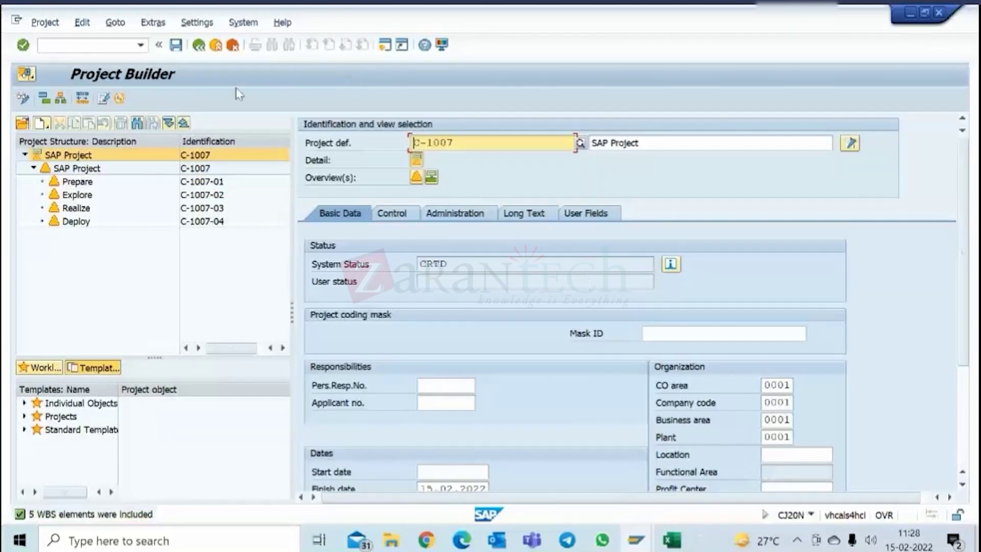
click(177, 46)
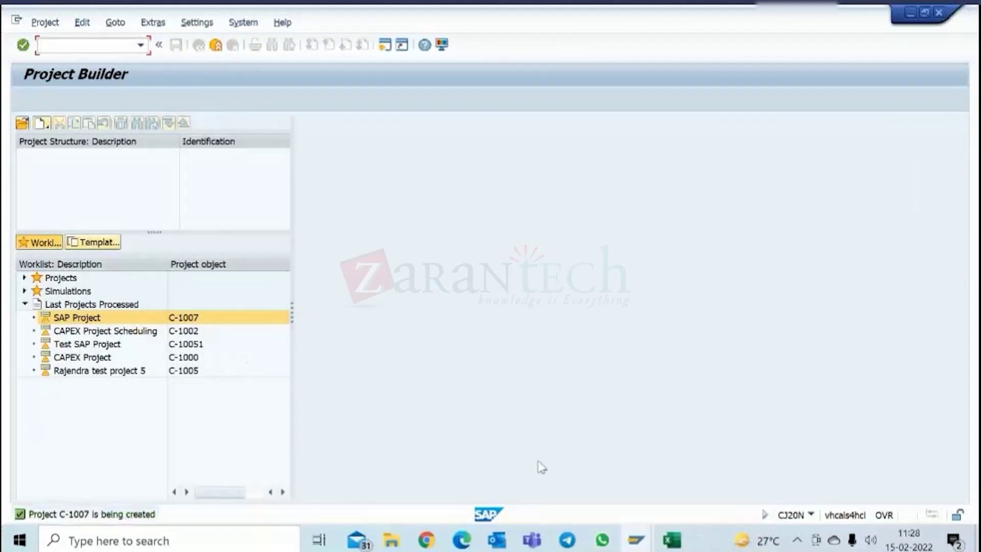
- Open standard project definition C-1099 for change, review its WBS assignments, responsibilities, control and basic data, and return to SAP Easy Access
click(643, 543)
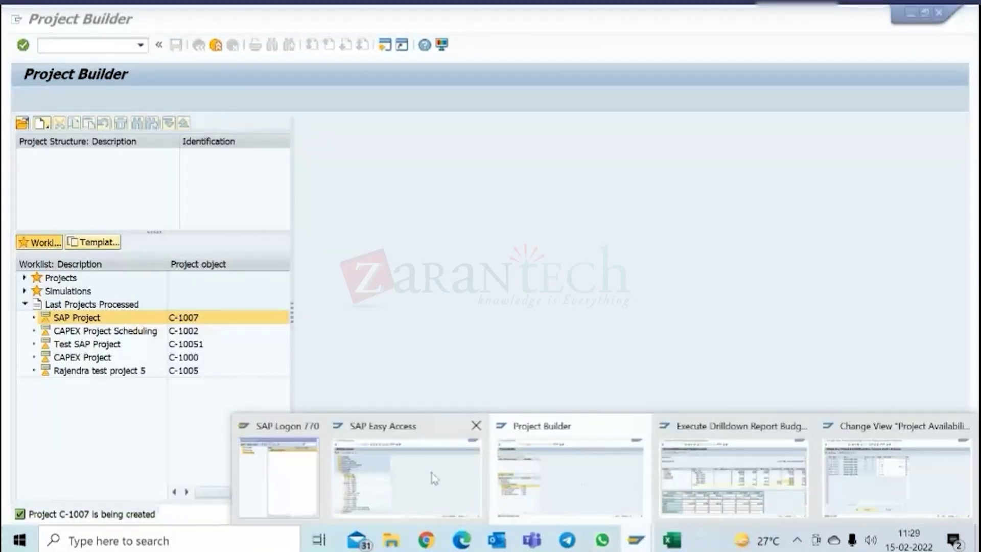
click(435, 479)
click(126, 272)
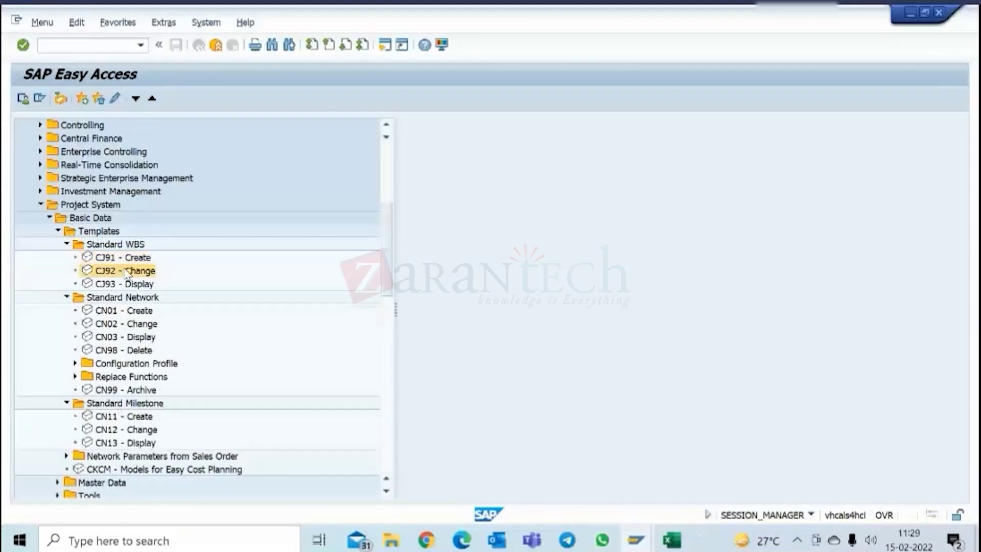
double_click(127, 272)
key(Return)
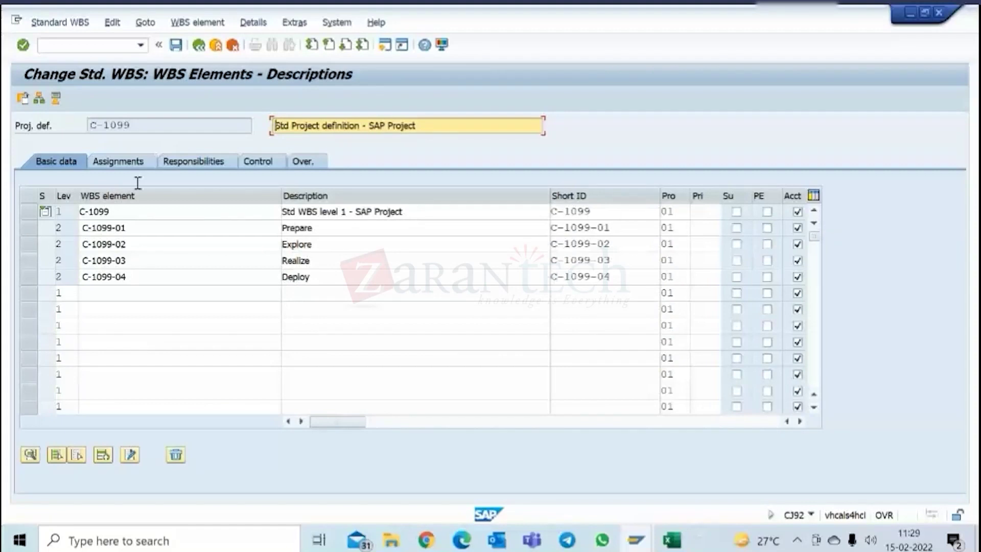
click(148, 161)
click(202, 163)
click(278, 163)
click(296, 163)
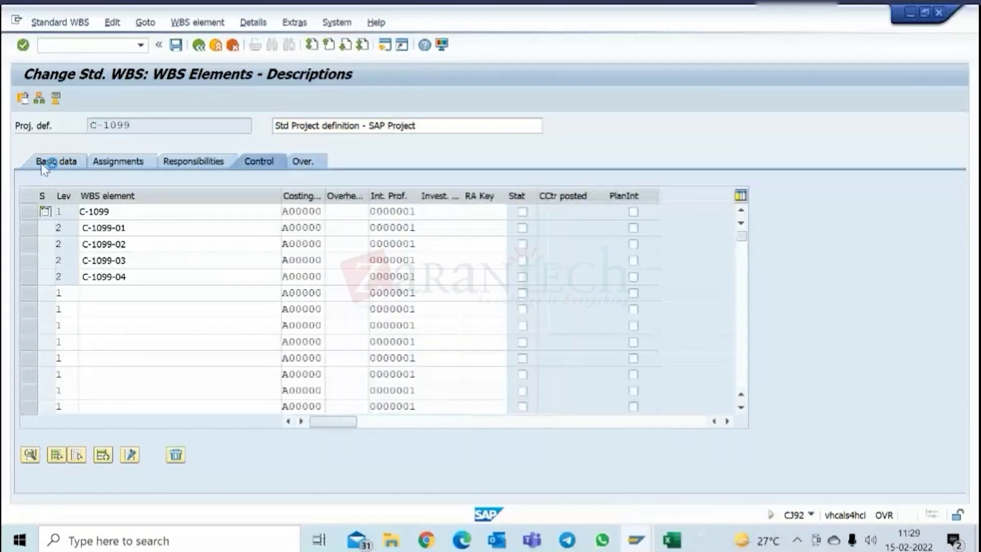
click(54, 164)
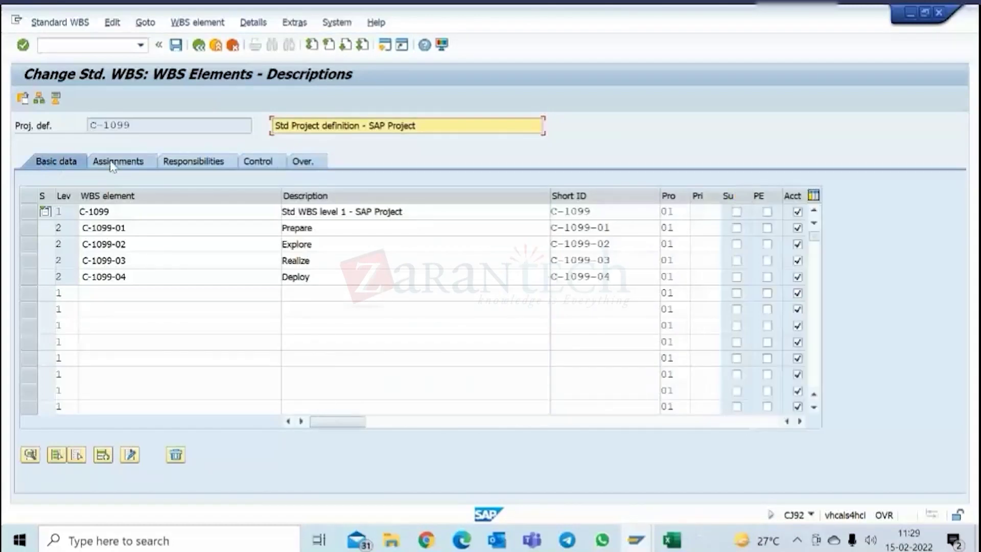
click(198, 45)
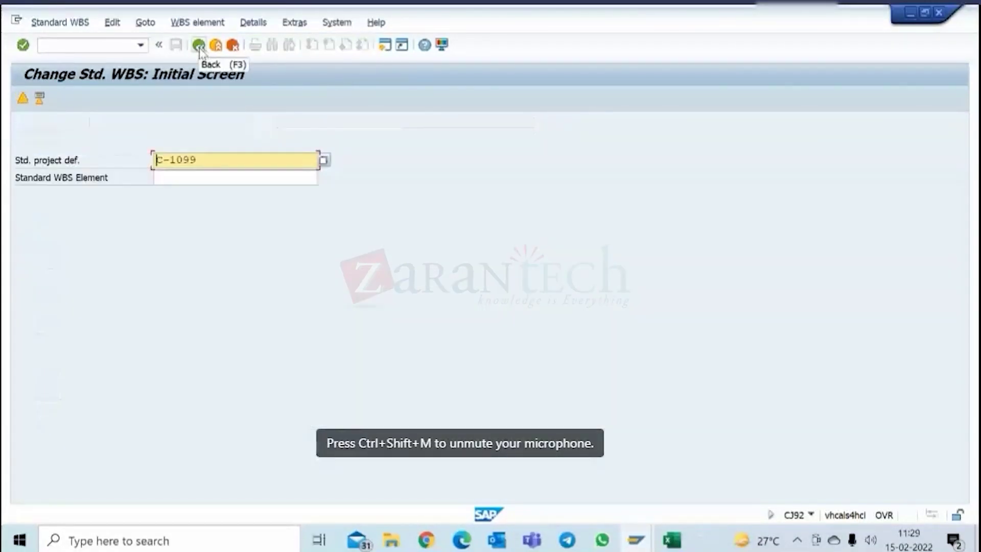
click(199, 46)
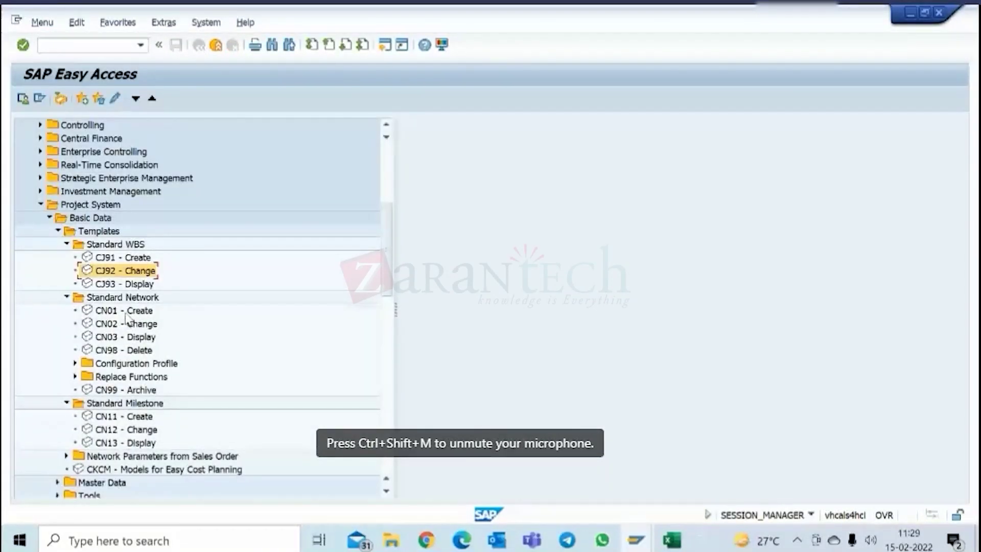
- Start creating a standard network with profile 0000001 Standard network profile
click(125, 314)
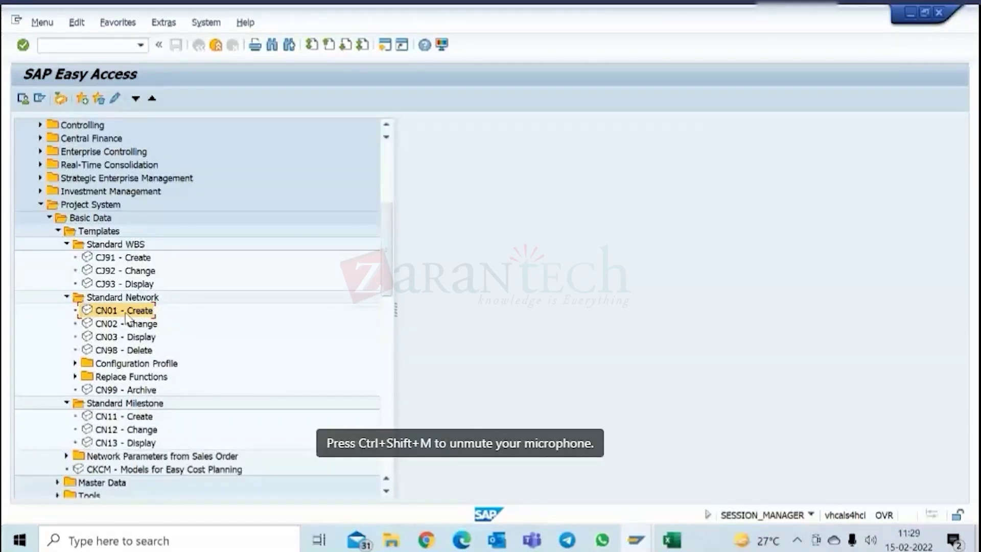
double_click(135, 318)
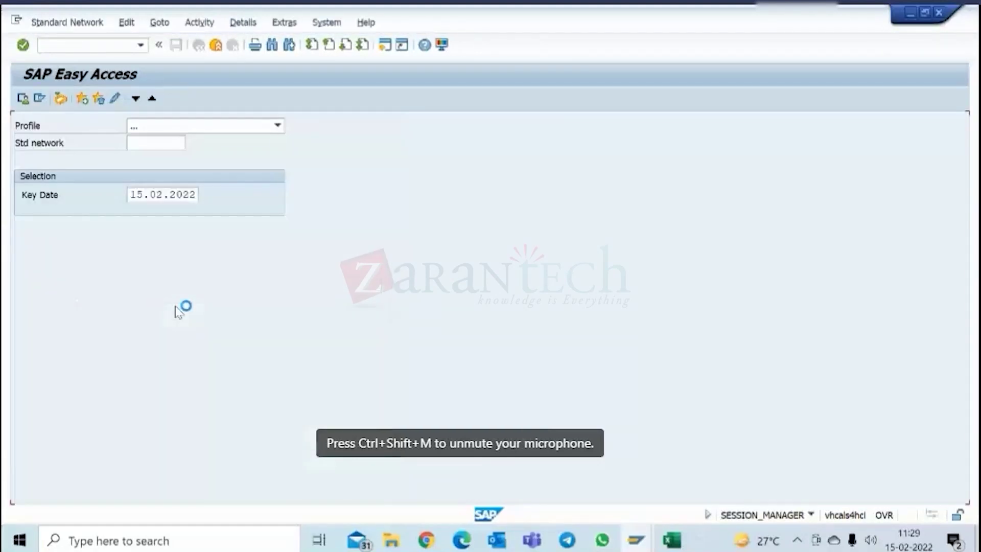
click(278, 126)
click(248, 141)
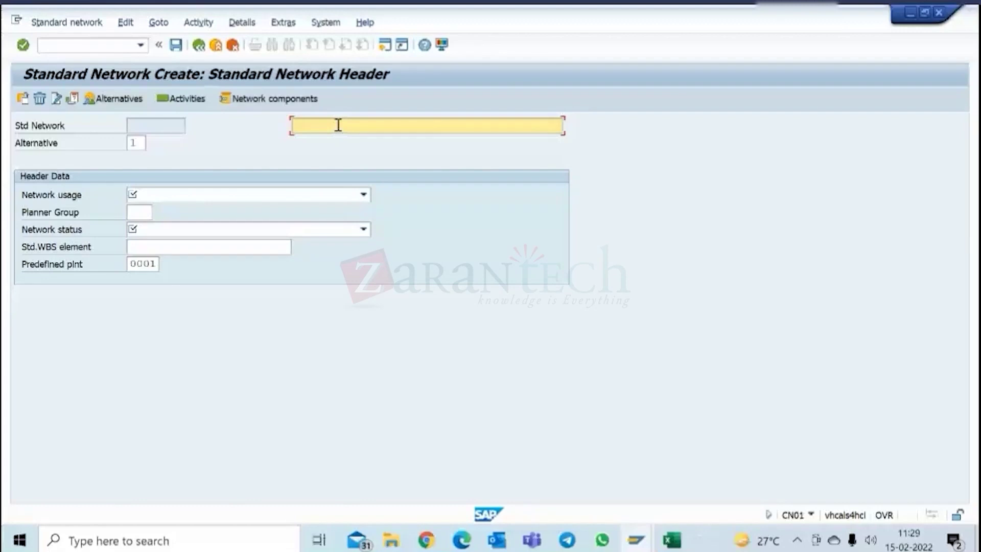
- Describe the standard network as Std network and set its usage to 1 Production and its status to 1 Created
text(Std network)
click(364, 194)
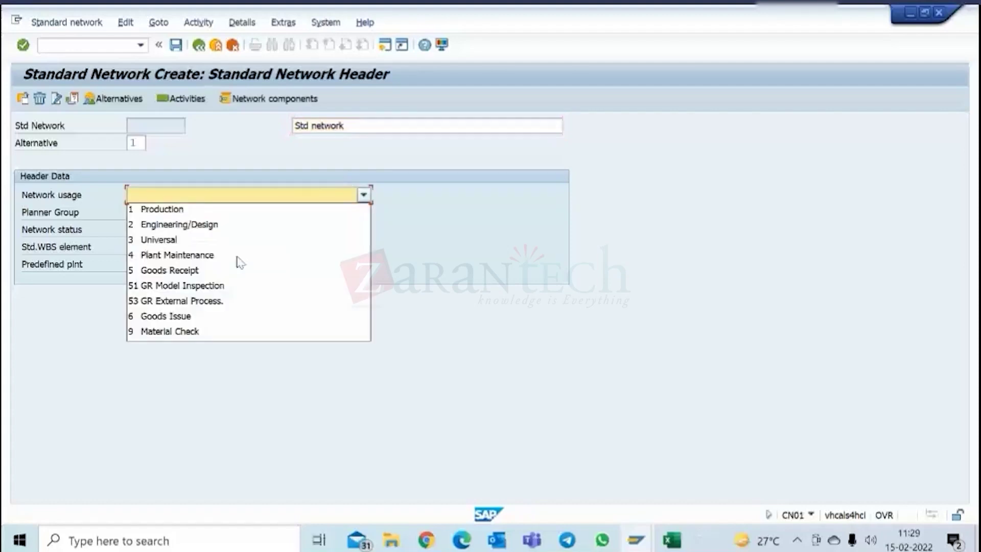
click(192, 210)
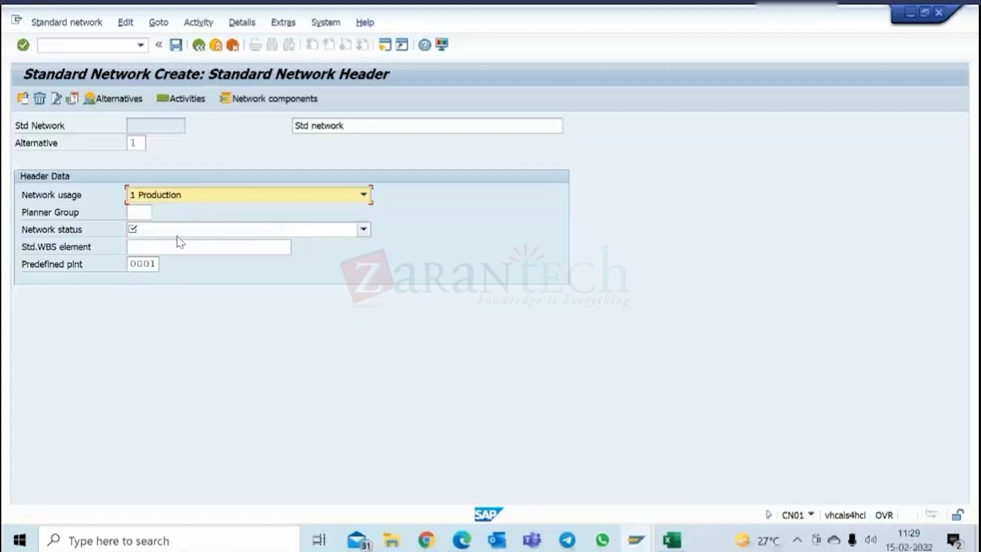
click(184, 230)
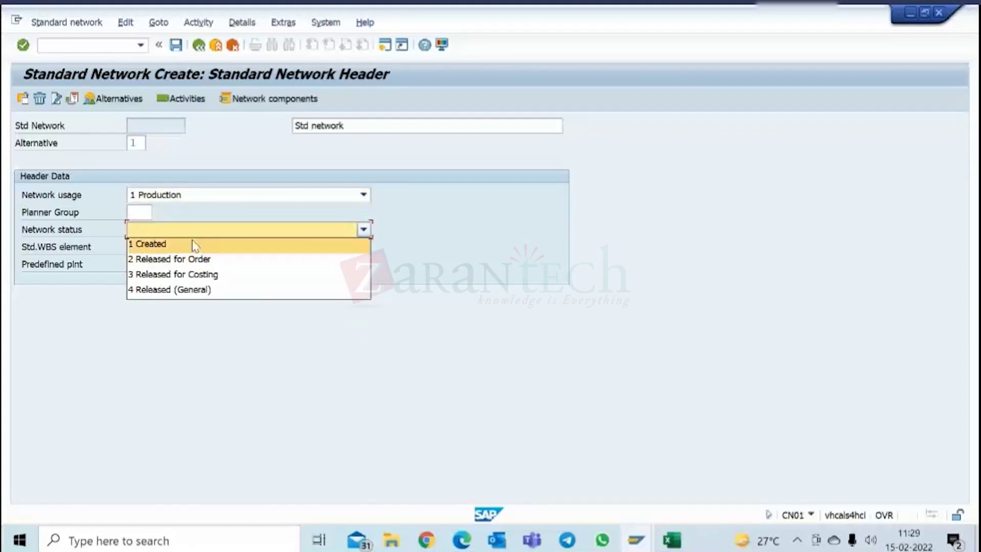
click(194, 245)
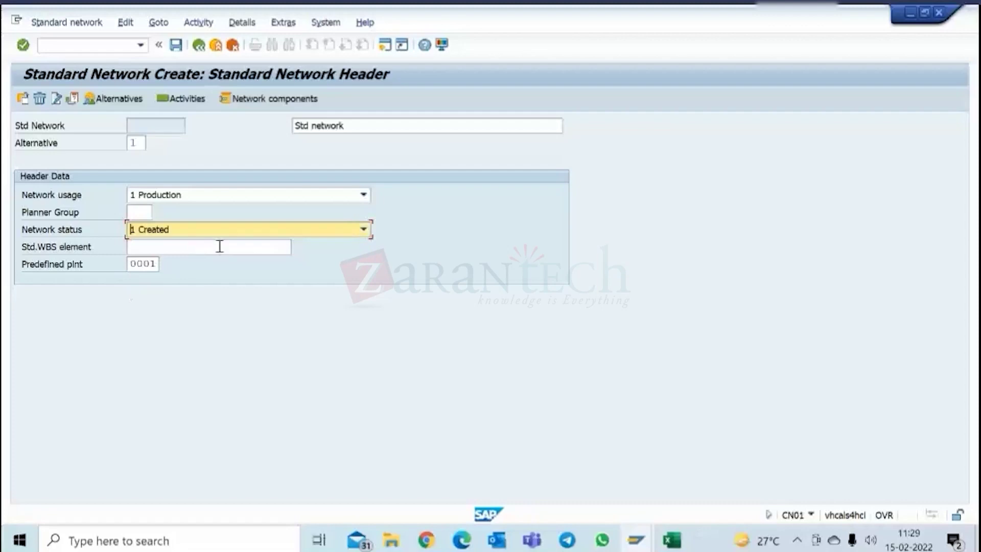
- Look up the standard WBS elements sorted by element key and assign Prepare, C-1099-01, to the network header
click(191, 245)
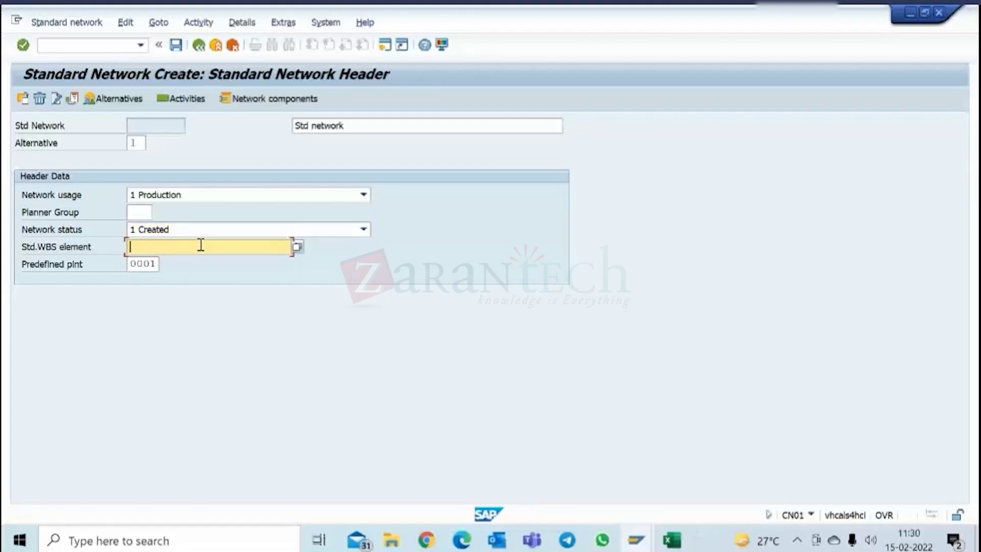
click(297, 248)
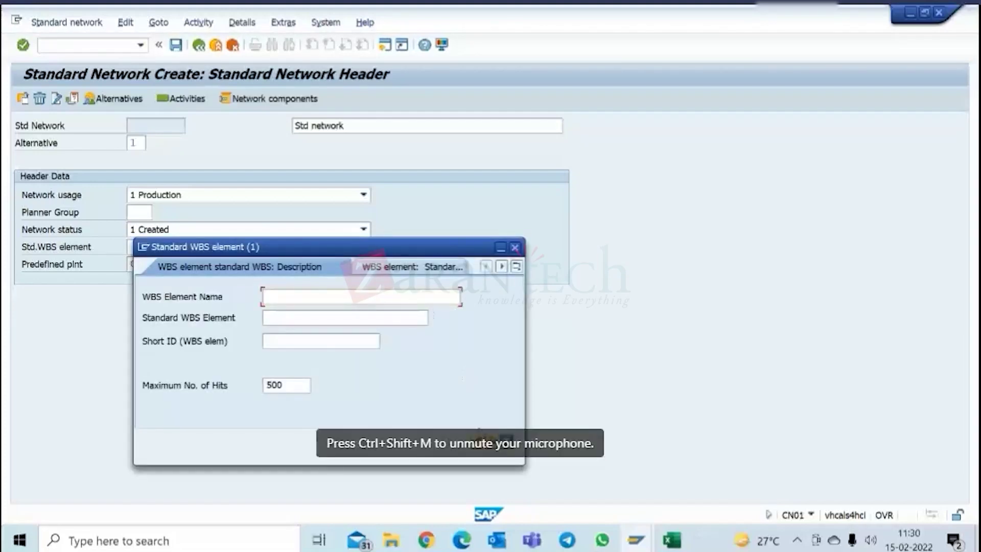
key(Return)
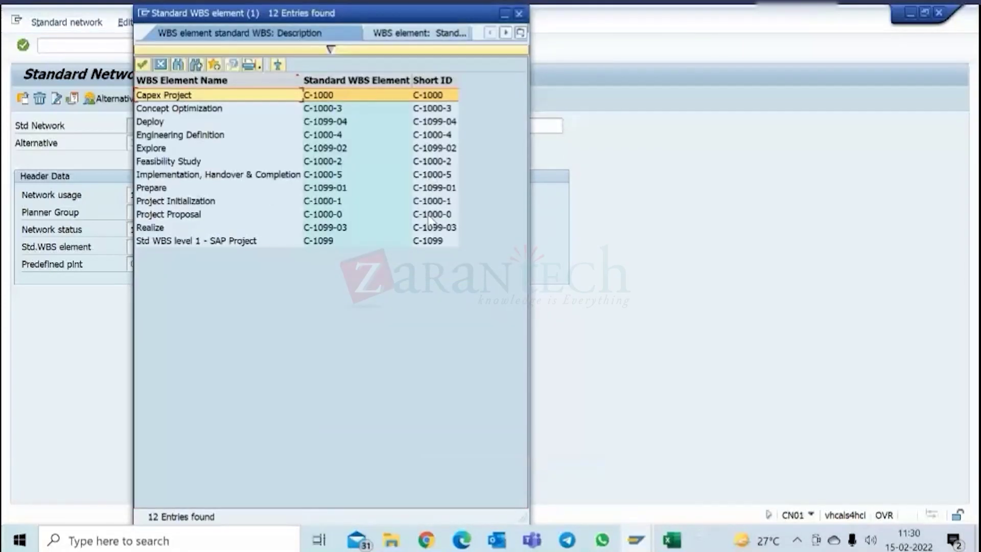
click(342, 80)
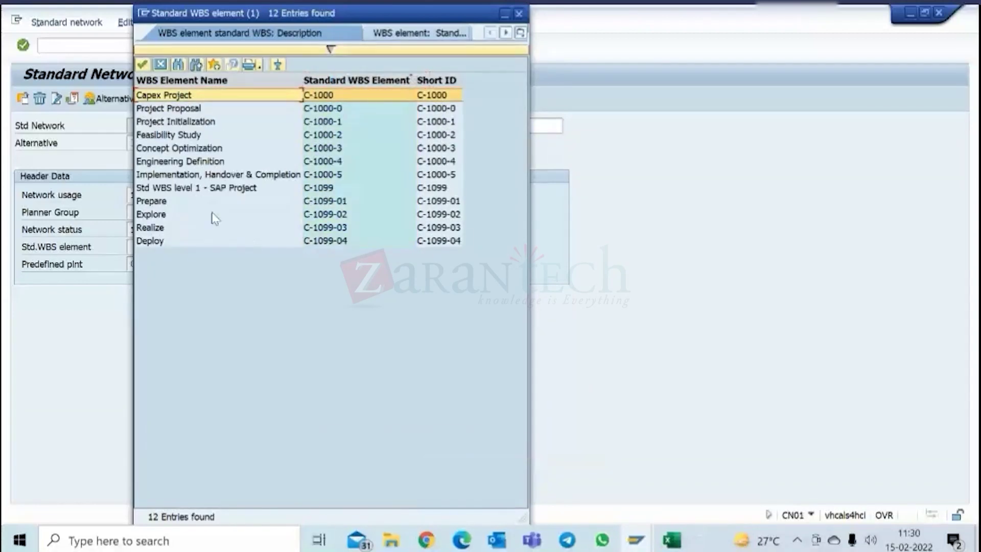
click(194, 203)
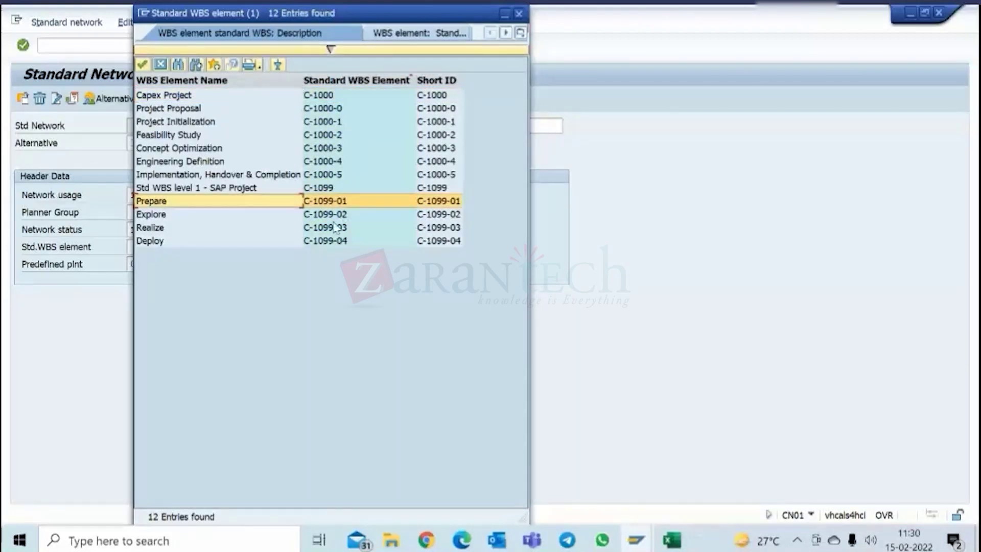
click(249, 189)
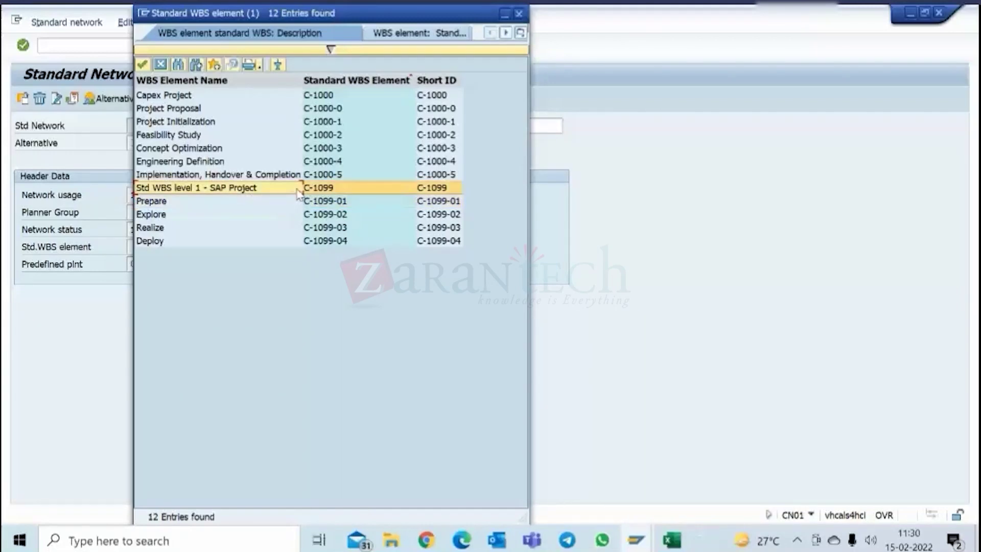
click(166, 204)
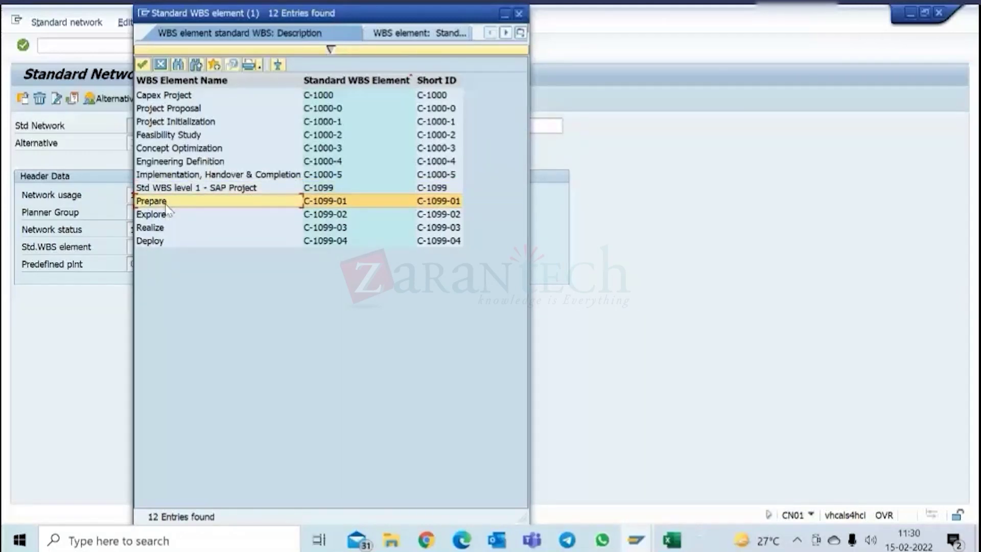
double_click(166, 205)
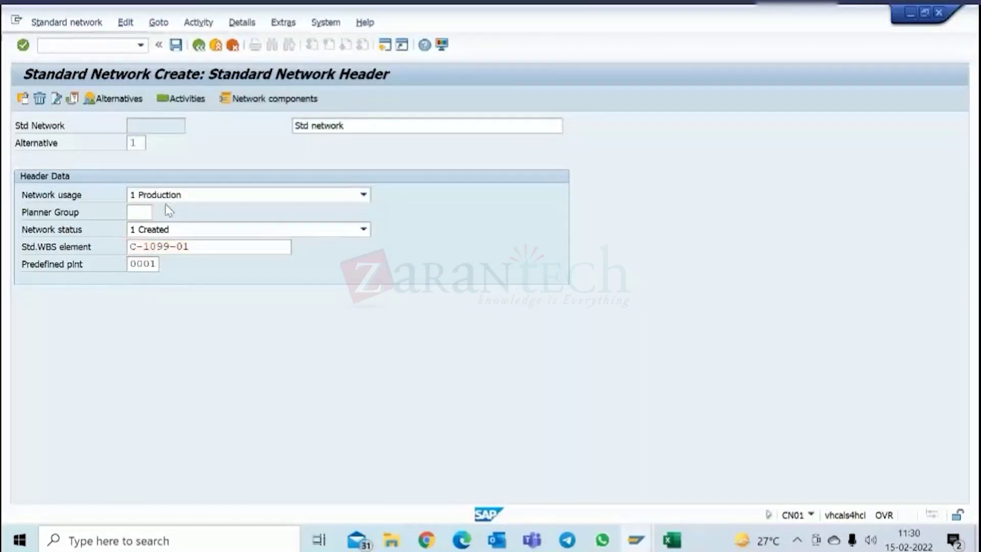
- Fill the standard network's internal activities with the four descriptions and normal durations copied from the Prepare network of project C-10051
click(195, 98)
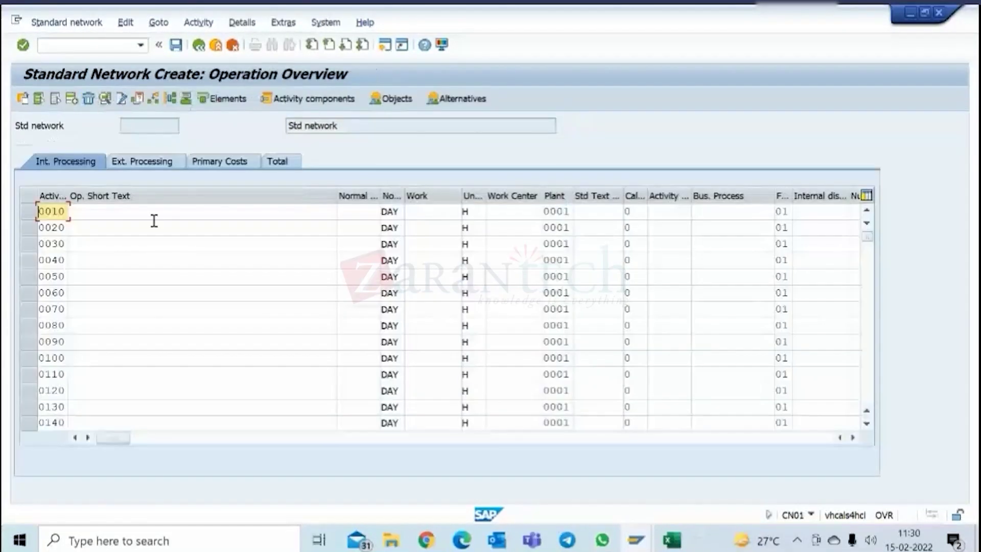
click(155, 213)
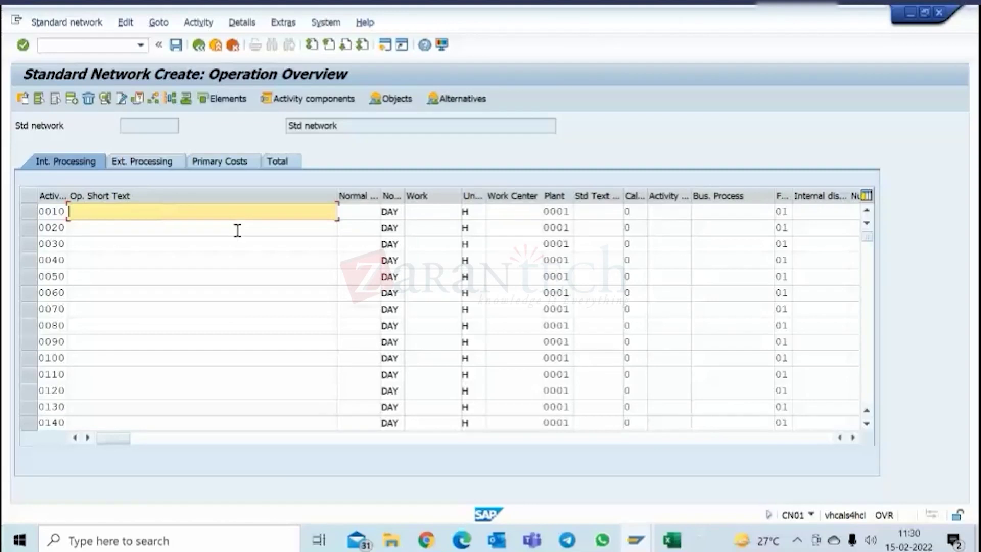
click(646, 542)
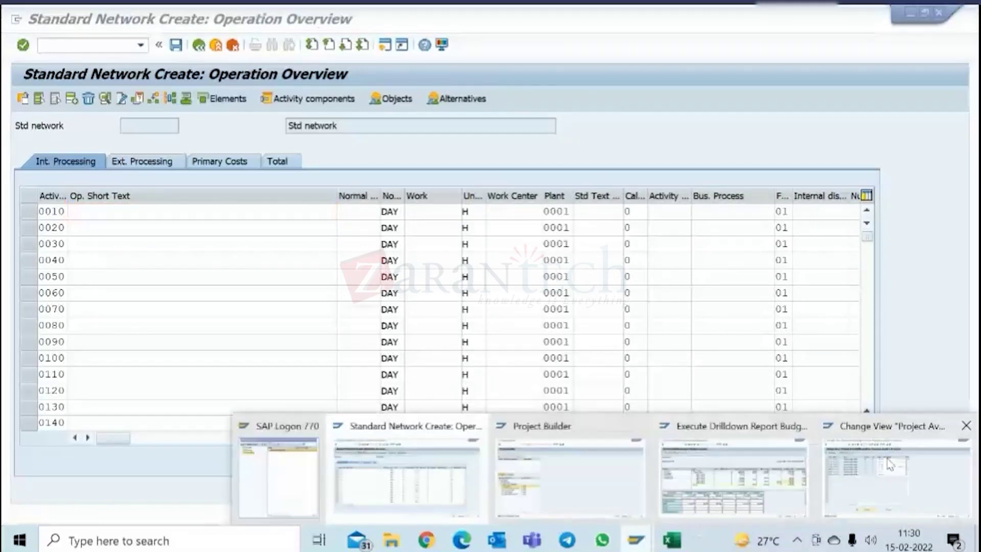
click(516, 463)
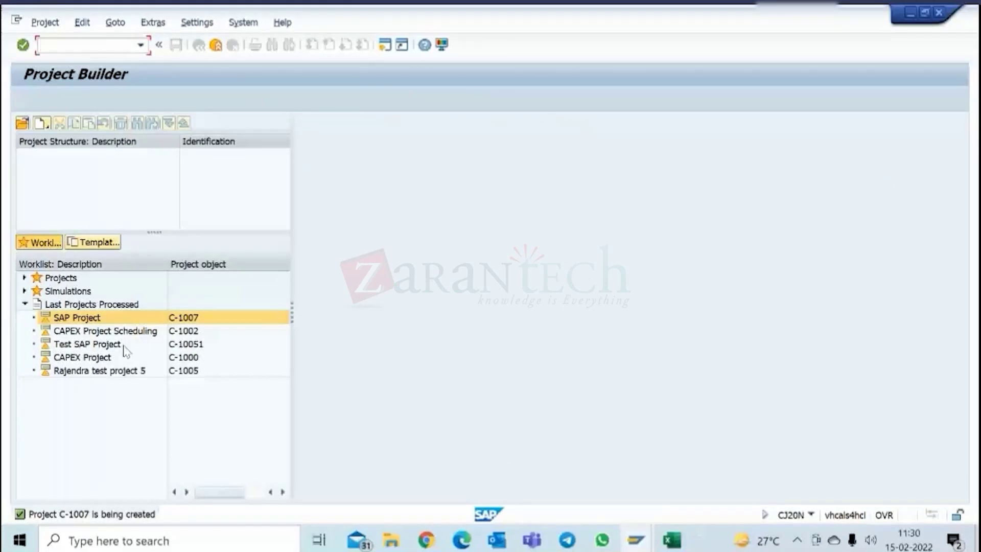
double_click(125, 346)
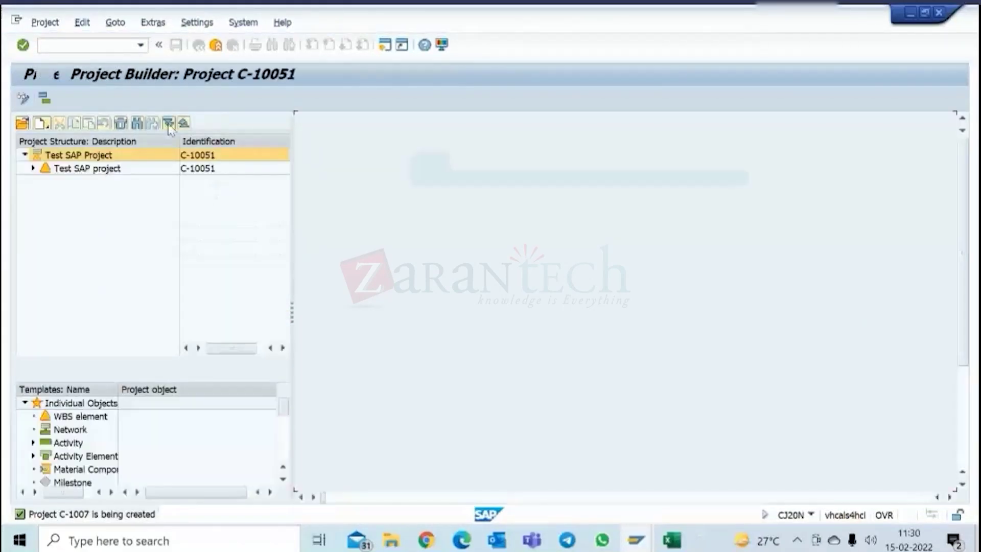
key(Return)
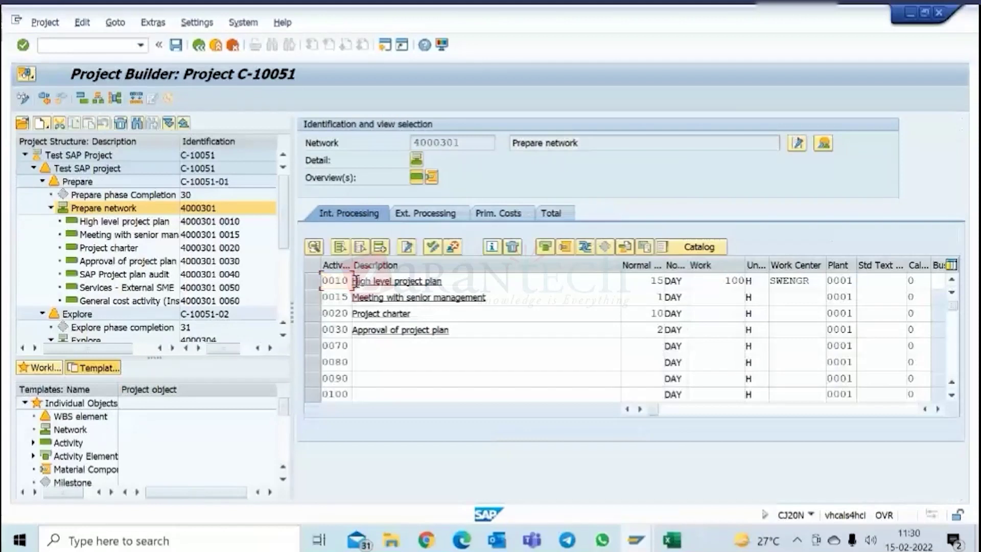
click(354, 281)
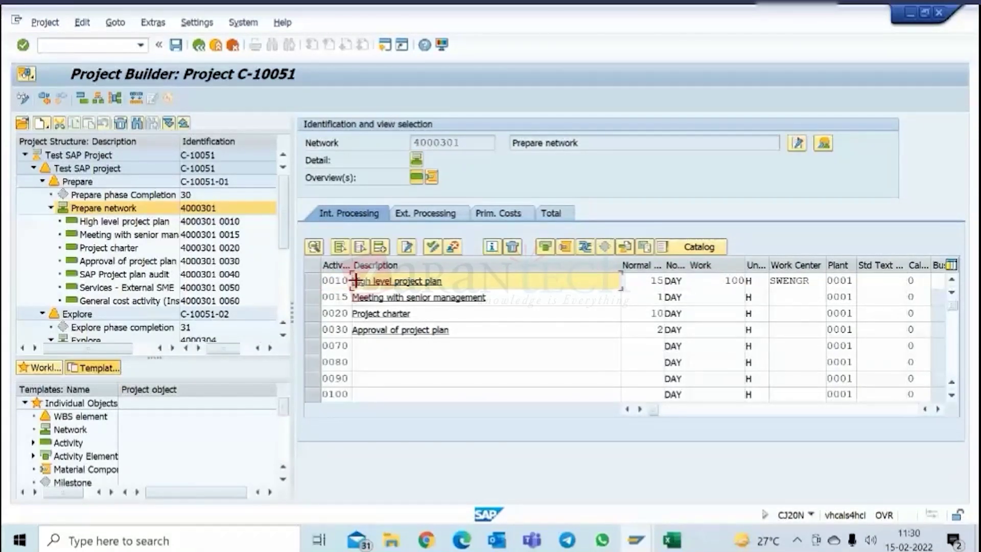
drag(354, 280, 635, 327)
key(ctrl+c)
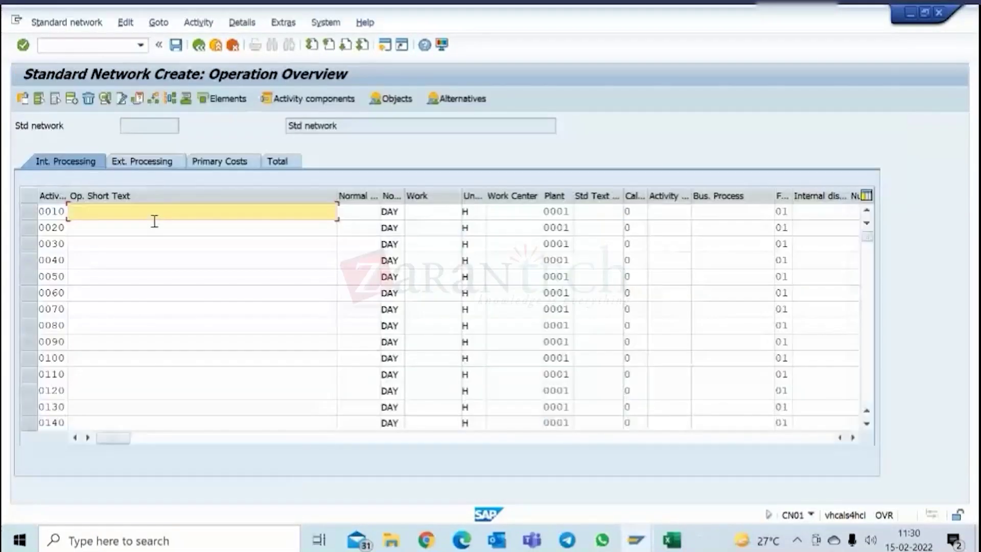
click(153, 221)
key(ctrl+v)
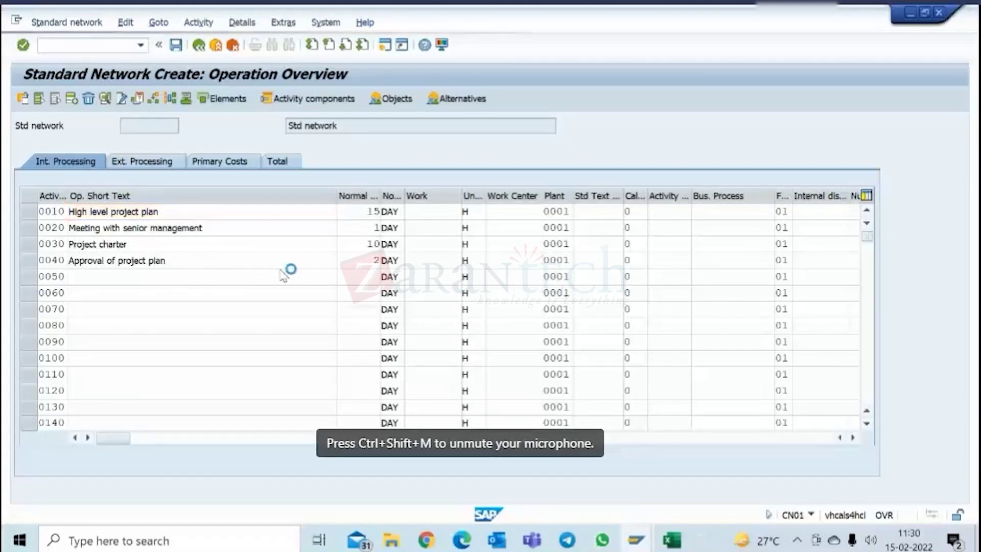
- Examine the activities' work and work center fields, the external processing and primary cost views, and the internal activity descriptions
click(453, 214)
click(438, 226)
click(502, 217)
click(508, 245)
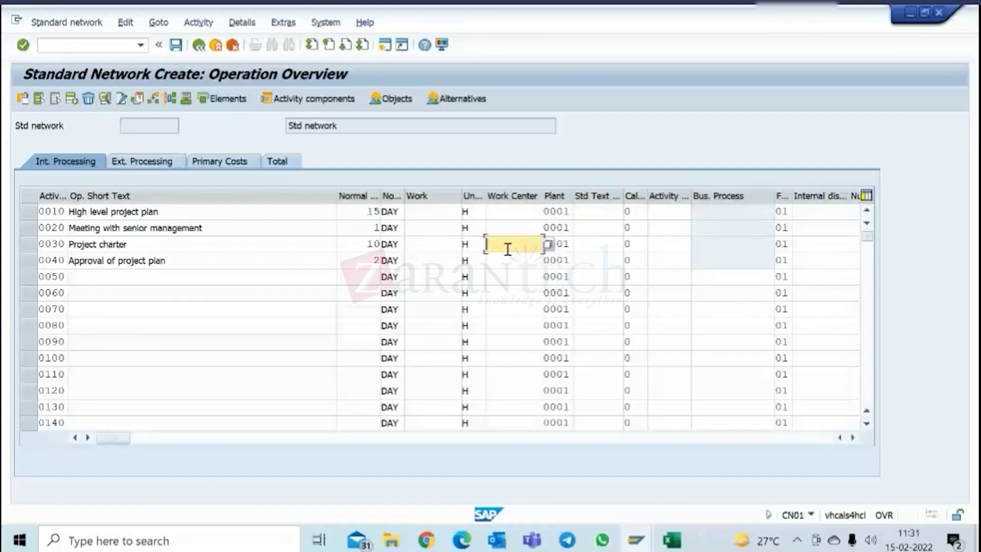
click(143, 161)
click(233, 169)
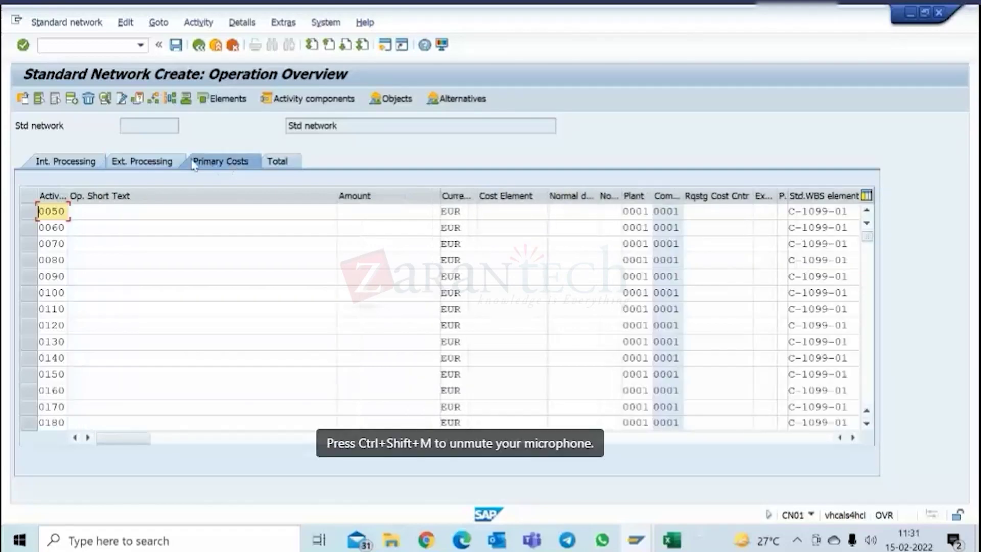
click(67, 162)
click(205, 213)
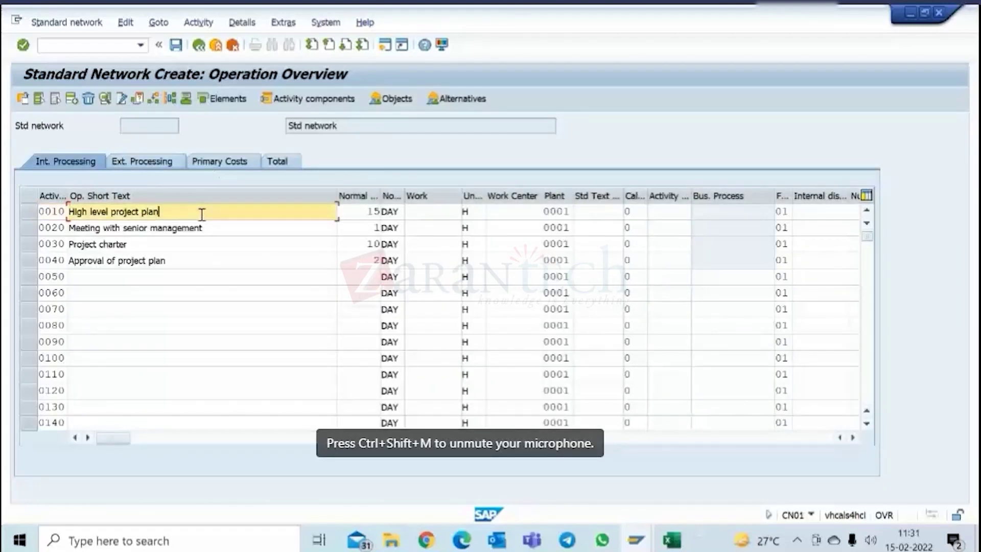
click(201, 247)
click(199, 260)
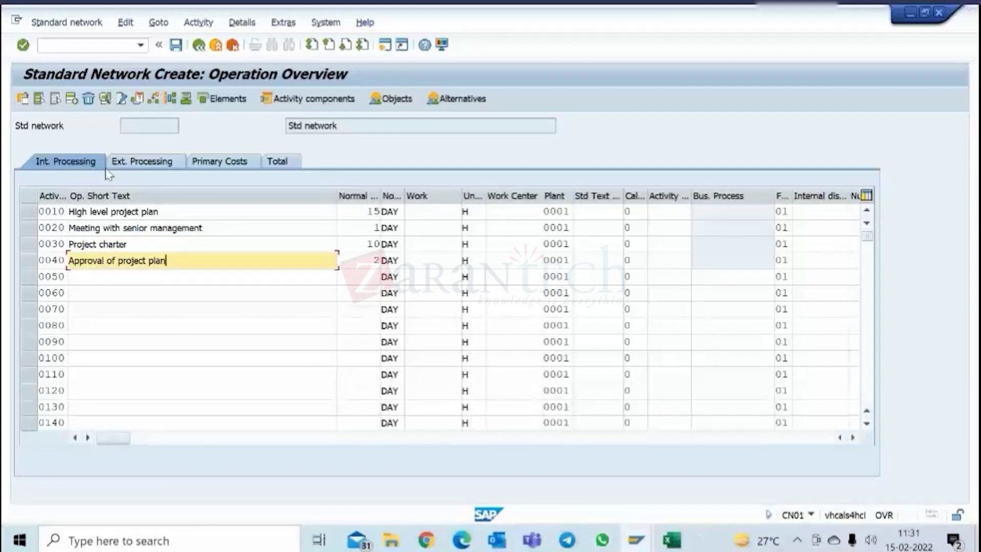
- Link activities 10, 20, 30 and 40 in sequence with finish-to-start relationships in the network graphic, then save the standard network
click(171, 100)
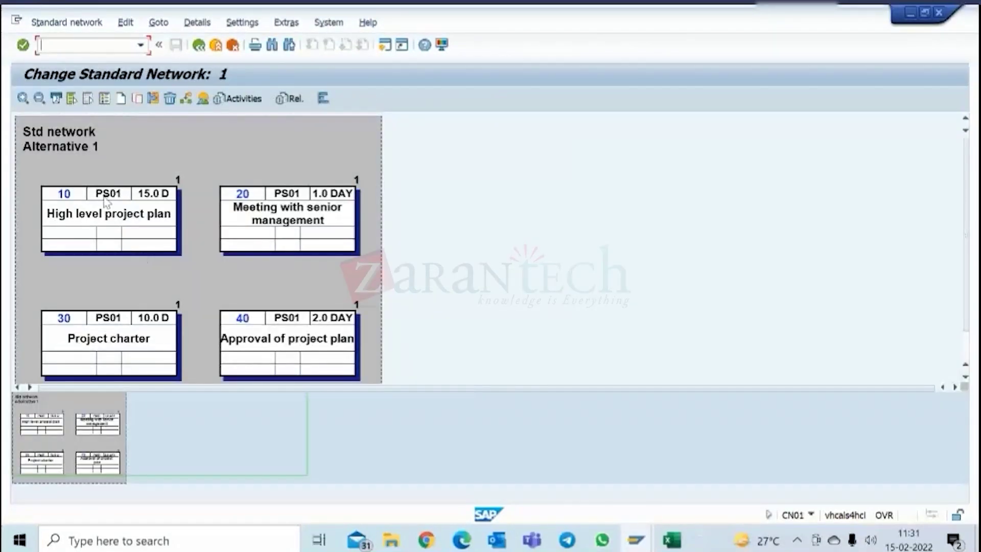
drag(186, 209, 227, 203)
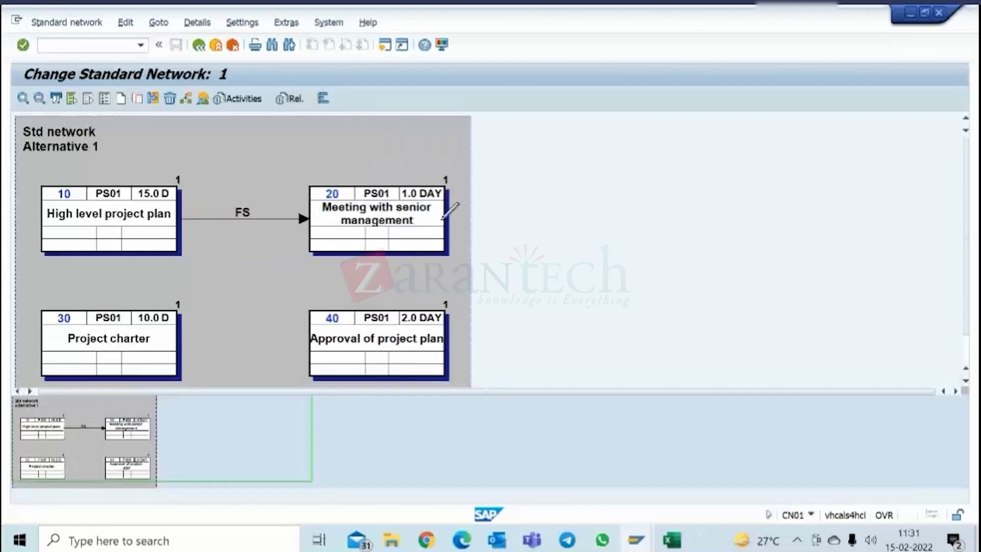
mouse_move(450, 216)
mouse_down()
mouse_move(43, 345)
mouse_move(180, 348)
mouse_up()
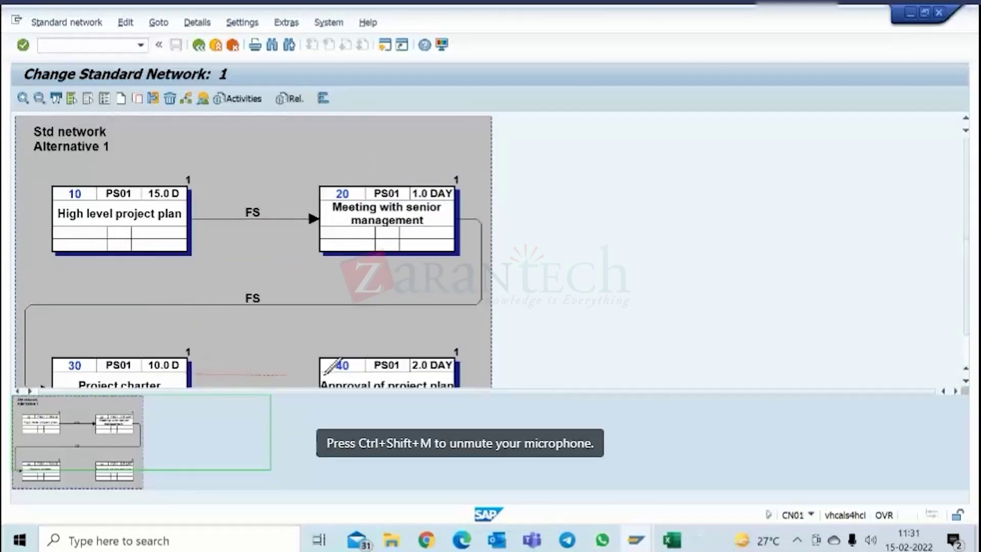
click(199, 46)
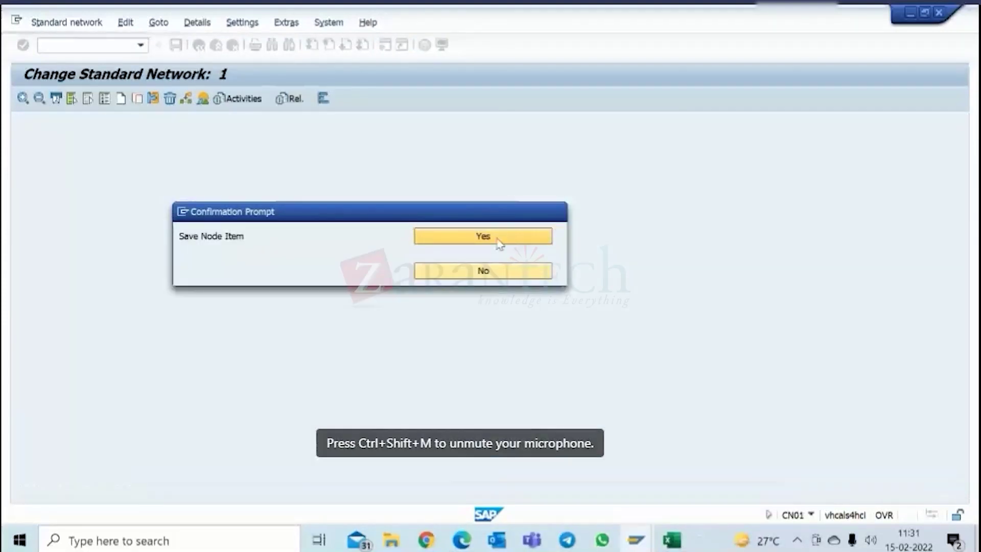
click(499, 244)
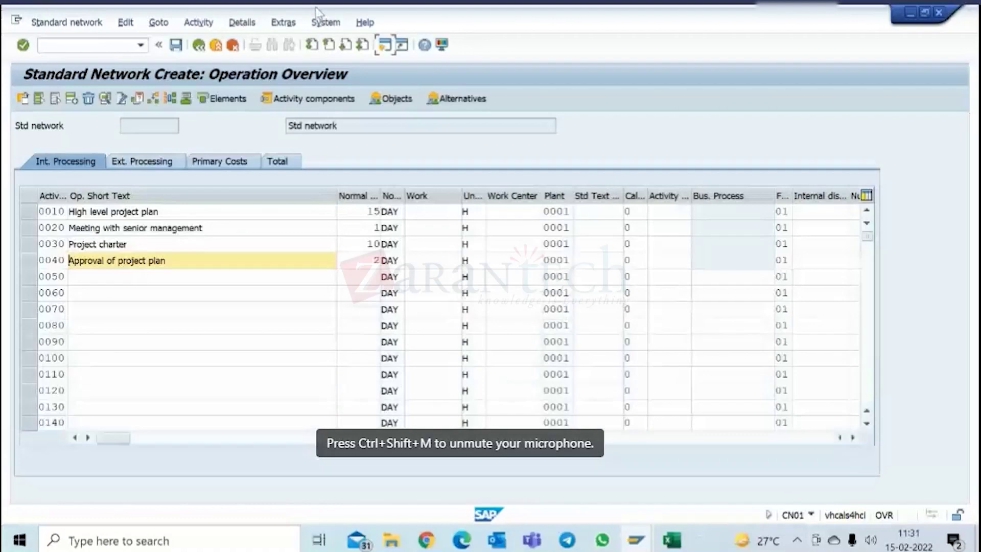
click(176, 46)
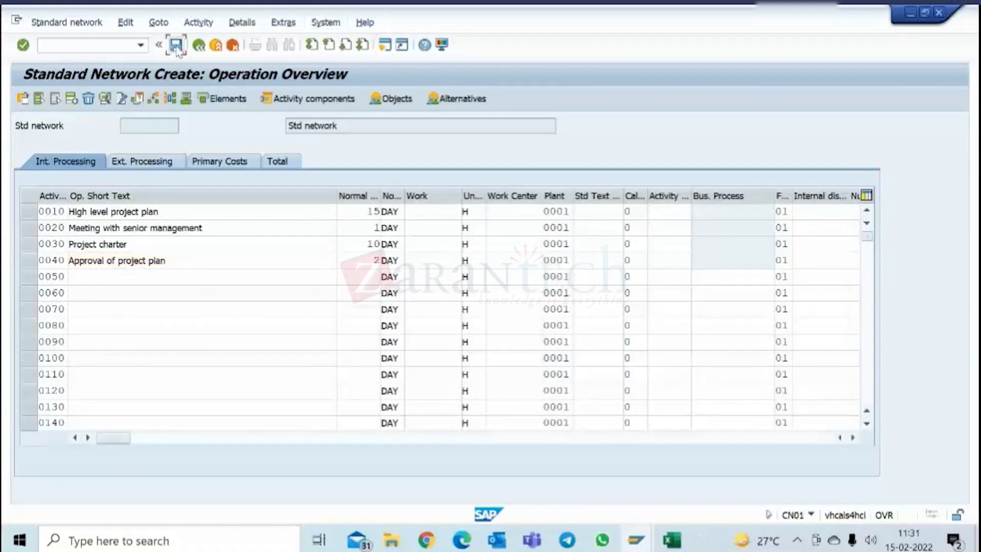
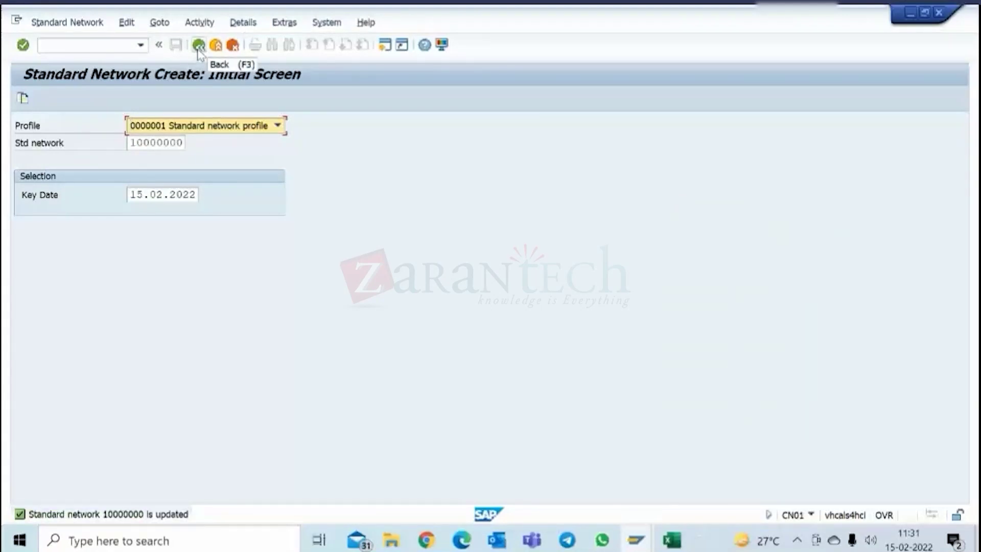
- Reopen standard network 10000000 for changing and examine its activity overview, header and alternatives
click(198, 50)
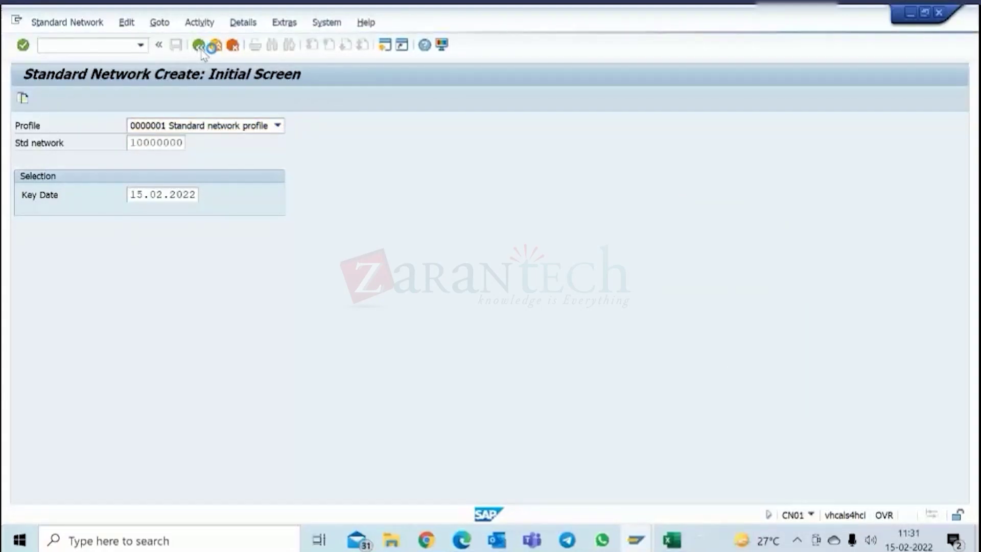
double_click(154, 324)
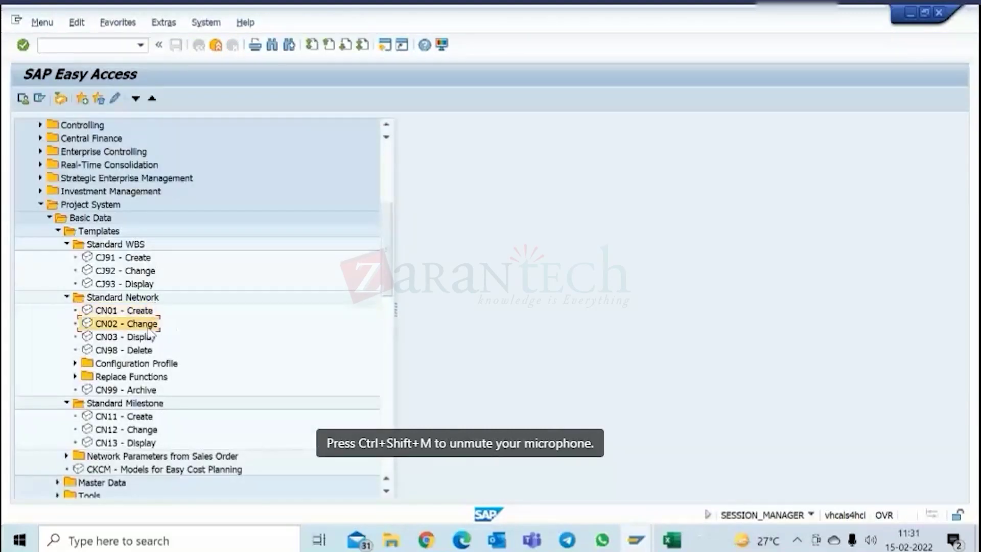
key(Return)
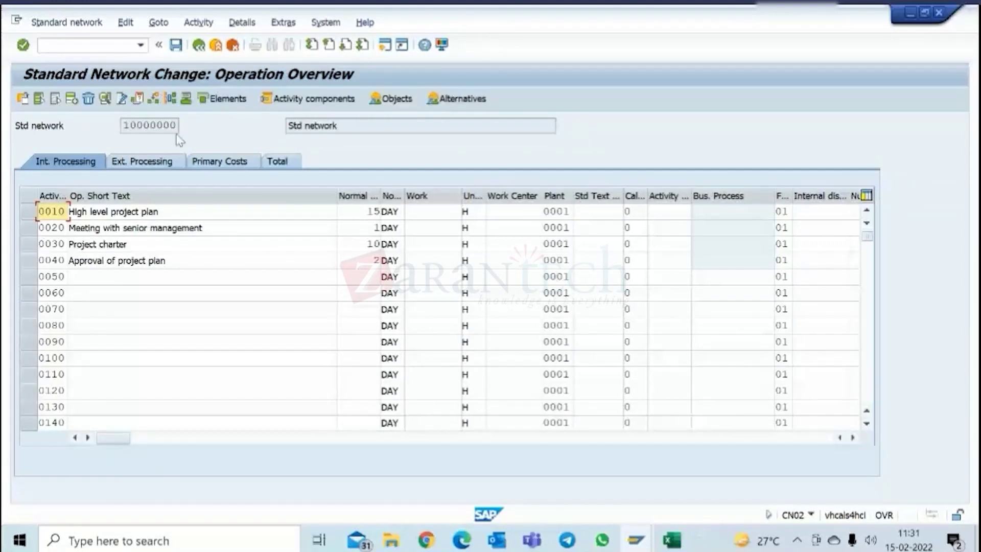
click(199, 47)
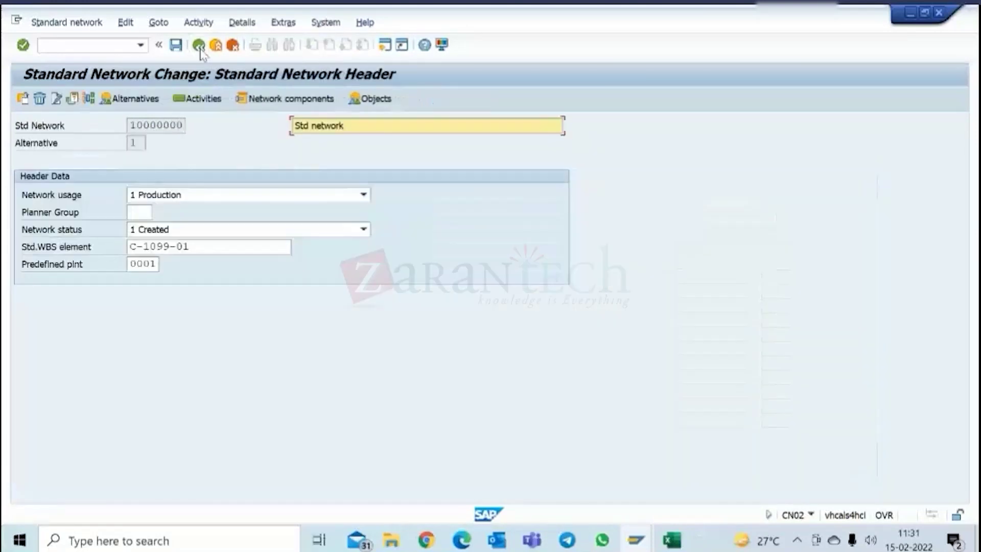
click(199, 47)
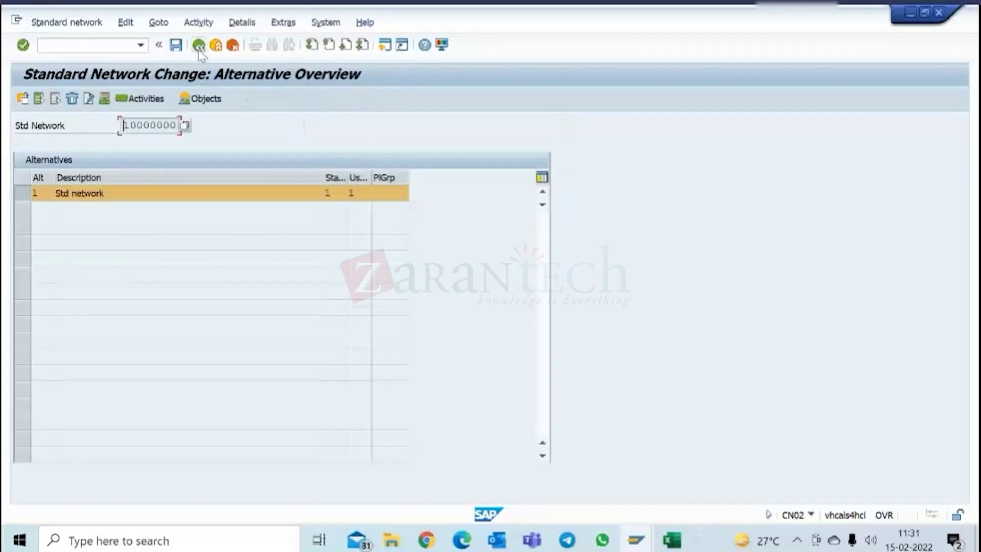
click(199, 47)
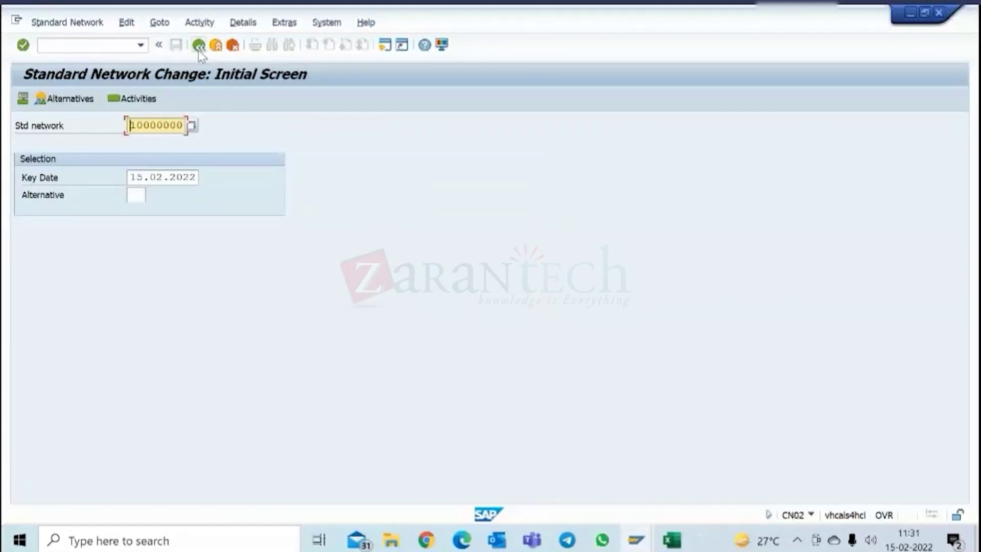
click(200, 48)
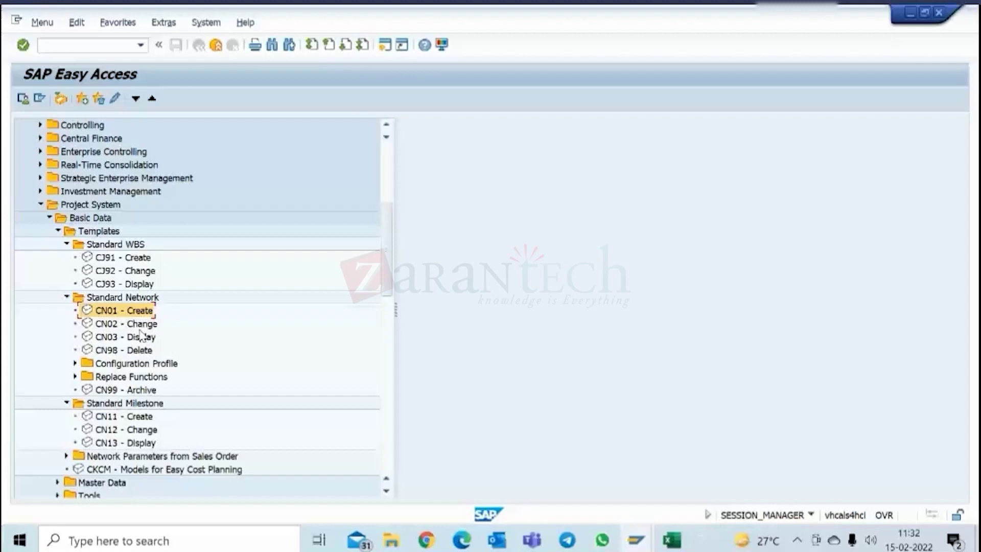
- Start creating another standard network with the Standard network profile 0000001, leaving the network number blank
double_click(131, 312)
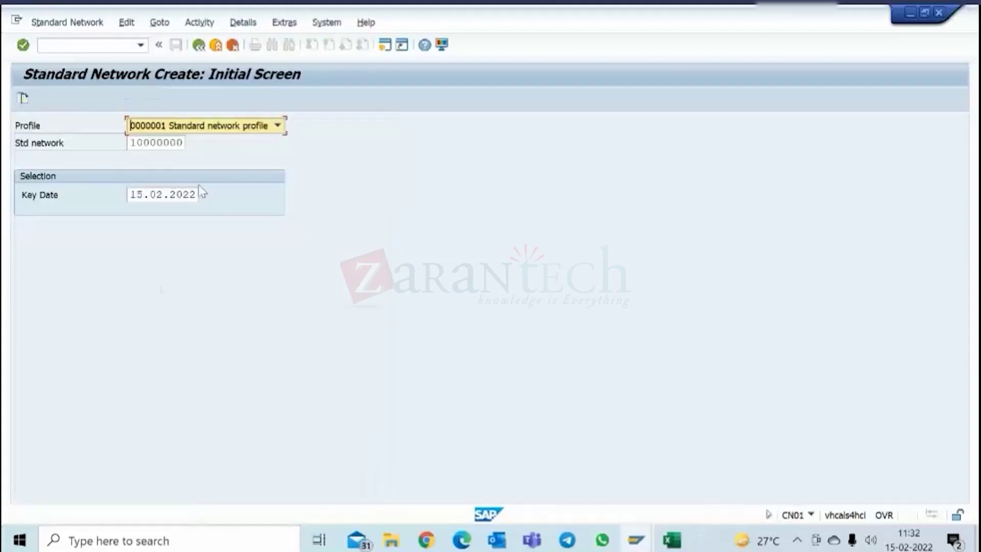
click(179, 141)
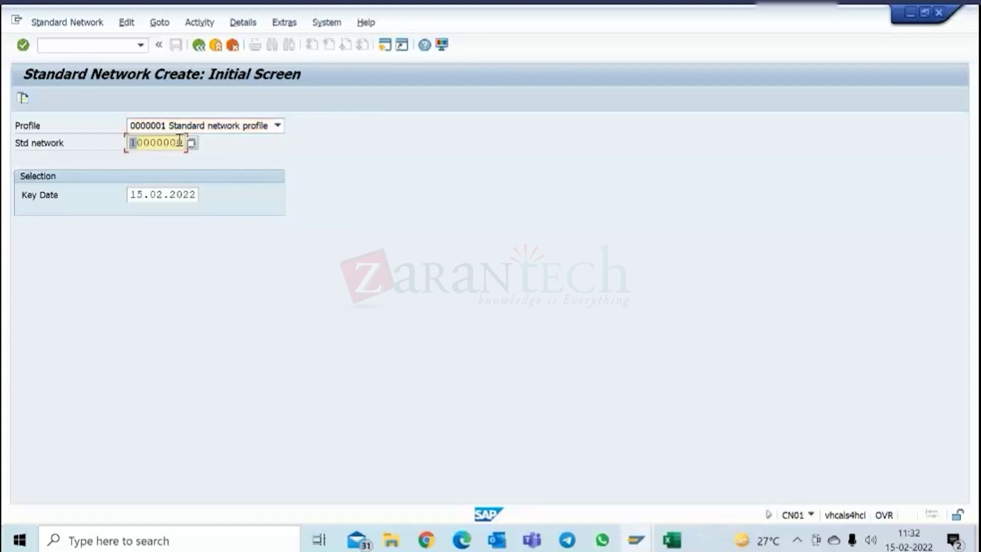
double_click(179, 141)
key(Delete)
key(Return)
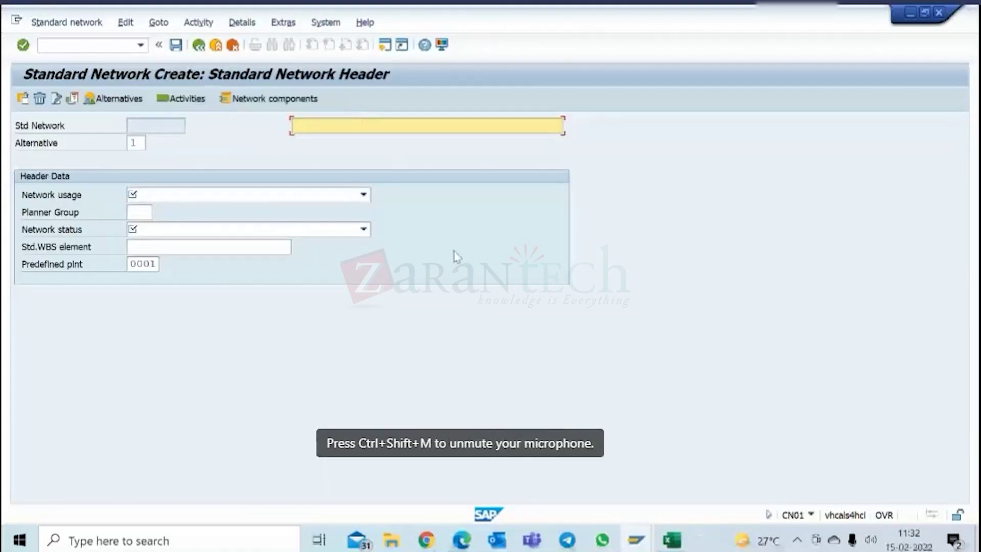
- Fill the header with description Std network 2, usage Production, status Created and standard WBS element C-1099-02
click(339, 145)
text(2)
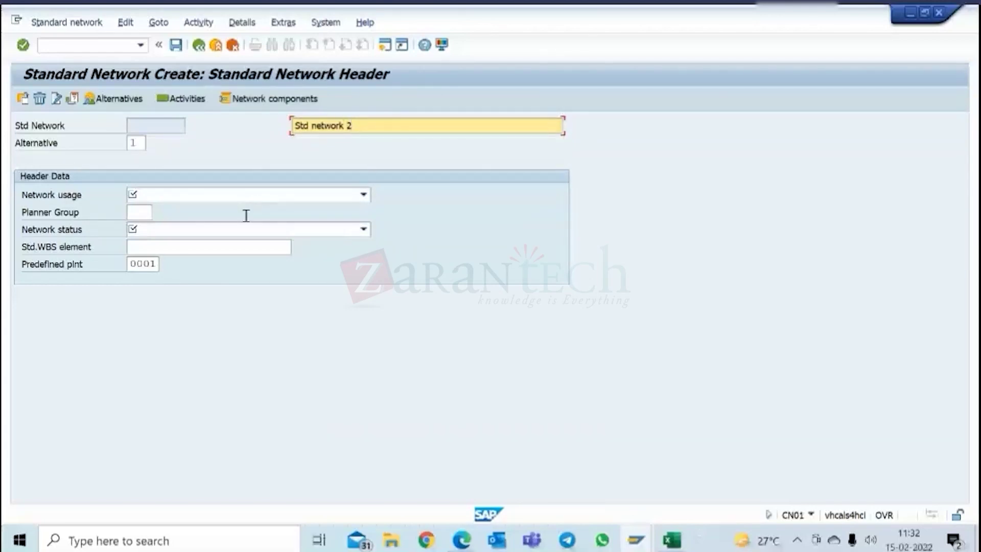
click(256, 199)
click(204, 210)
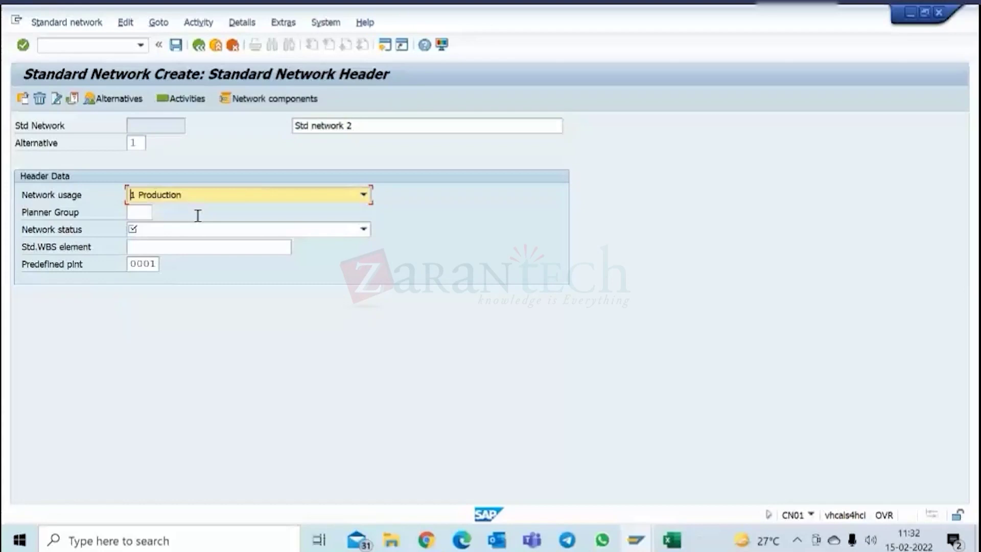
click(194, 229)
click(183, 246)
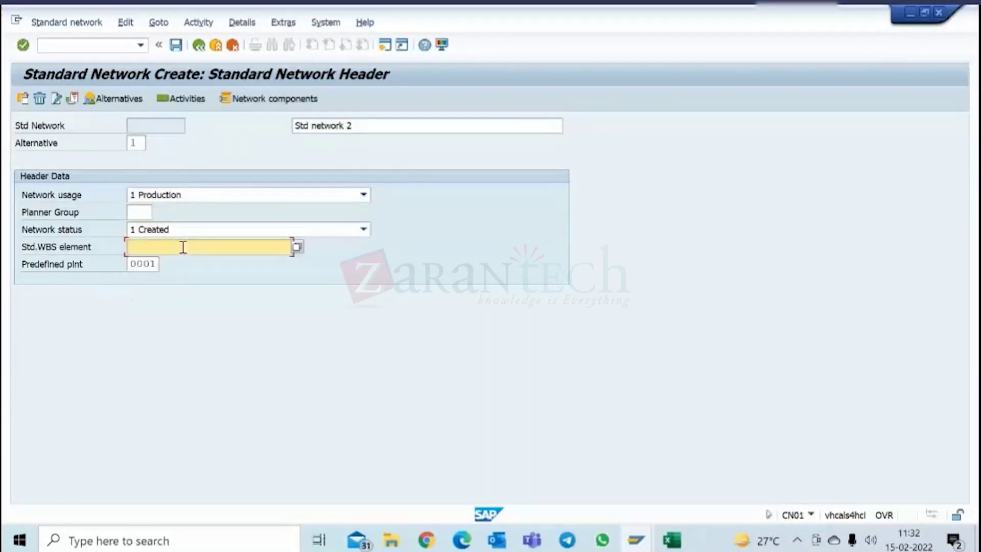
click(201, 265)
text(2)
key(Return)
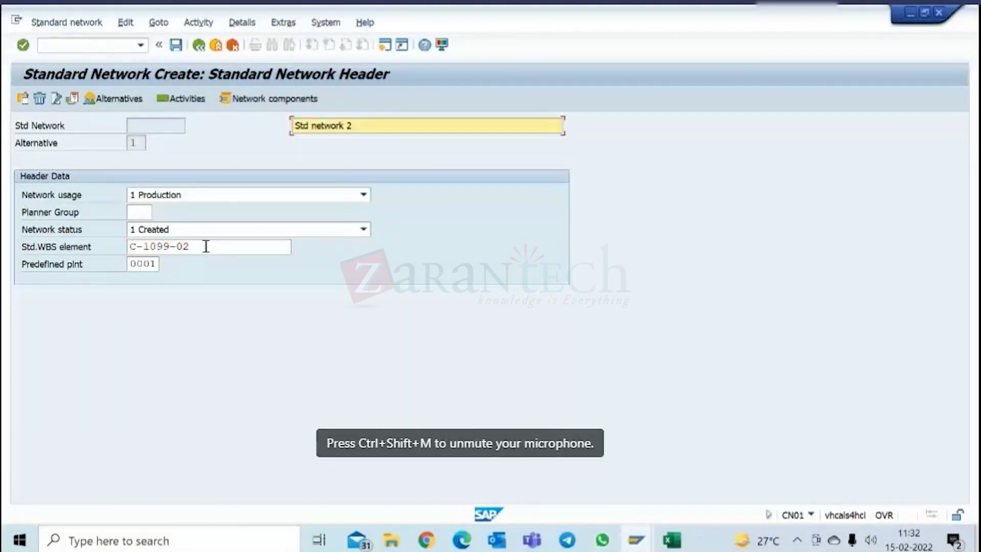
- Open the new network's activities and copy the System configuration and Custom developments descriptions and durations from project C-10051's Explore network
click(188, 100)
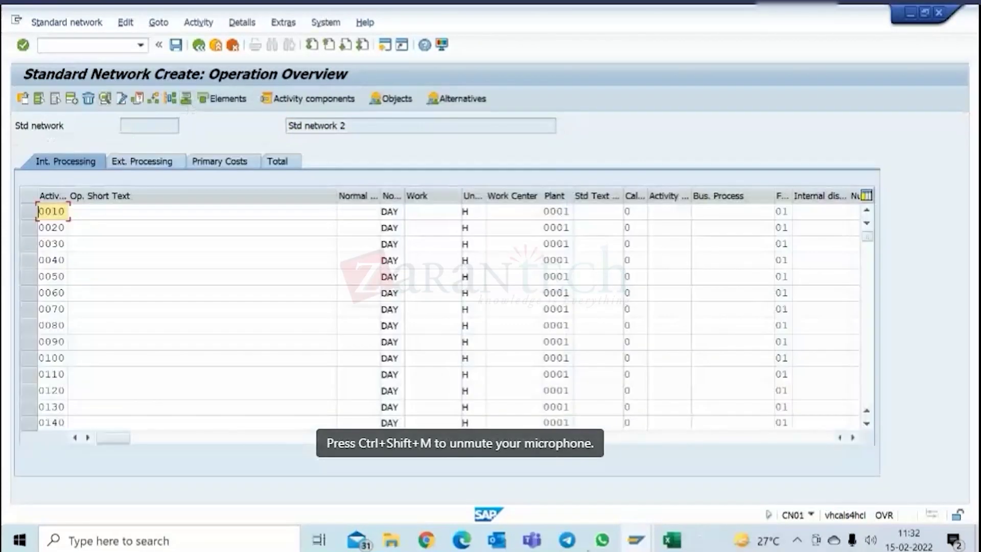
click(638, 542)
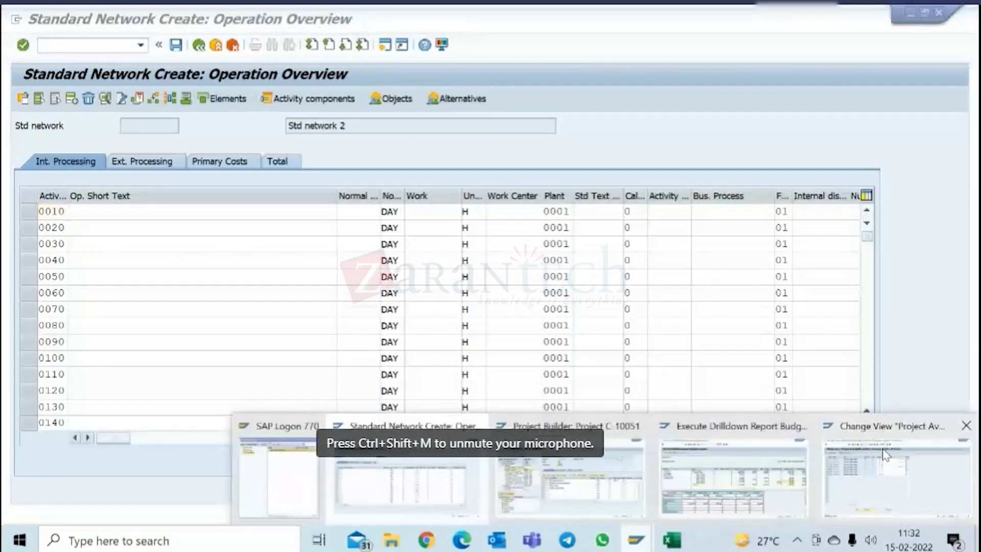
click(885, 454)
click(636, 540)
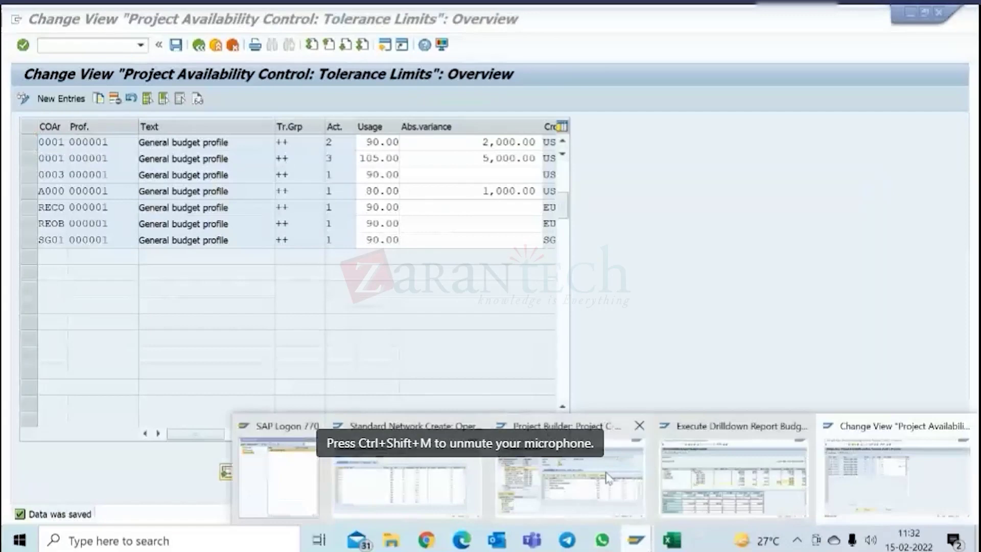
click(572, 485)
scroll(103, 291, down, 2)
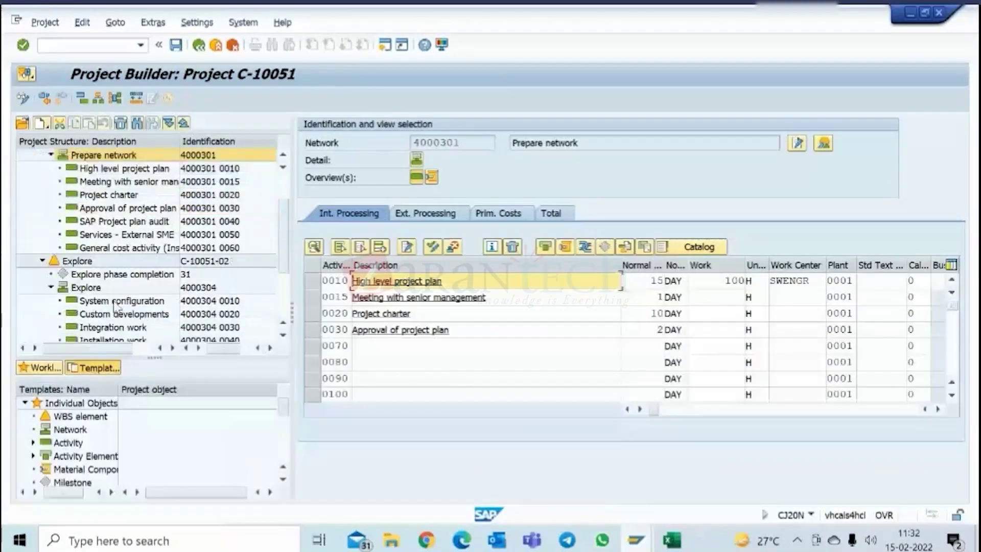
click(102, 261)
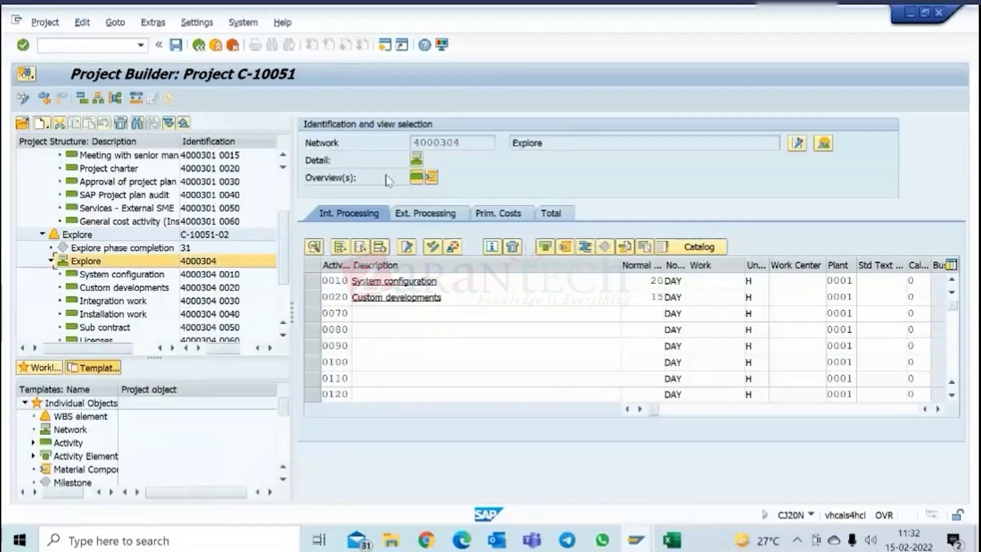
click(354, 280)
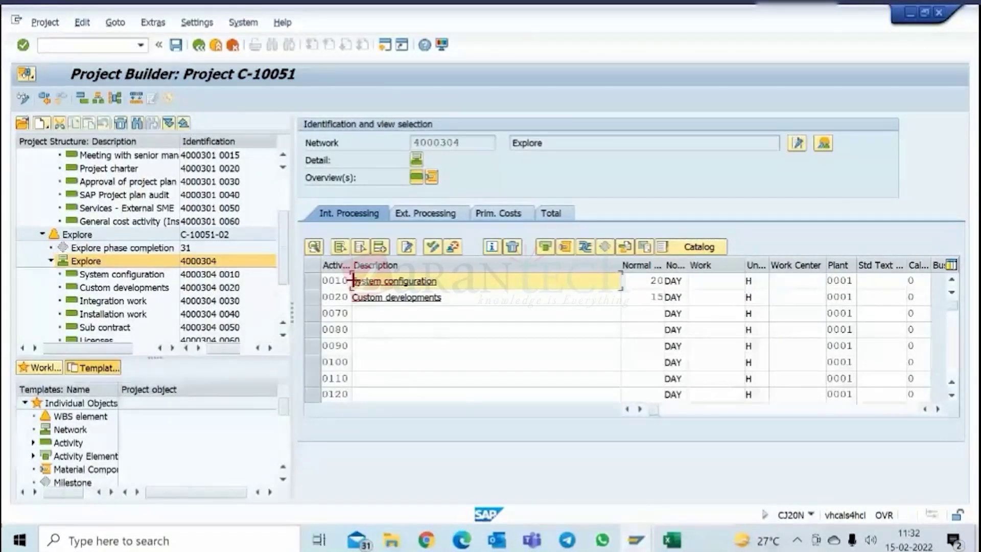
key(ctrl+y)
drag(541, 285, 635, 302)
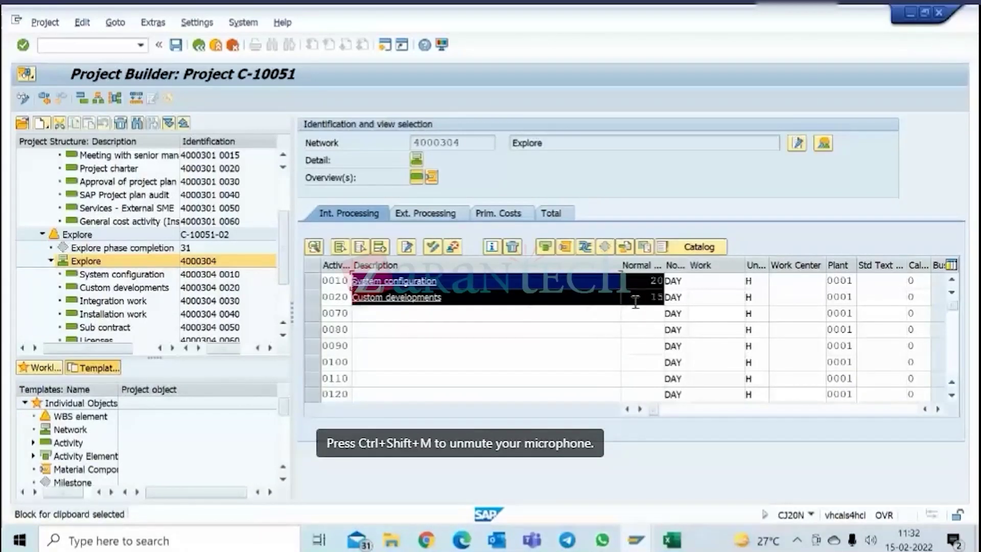
key(ctrl+c)
key(alt+Tab)
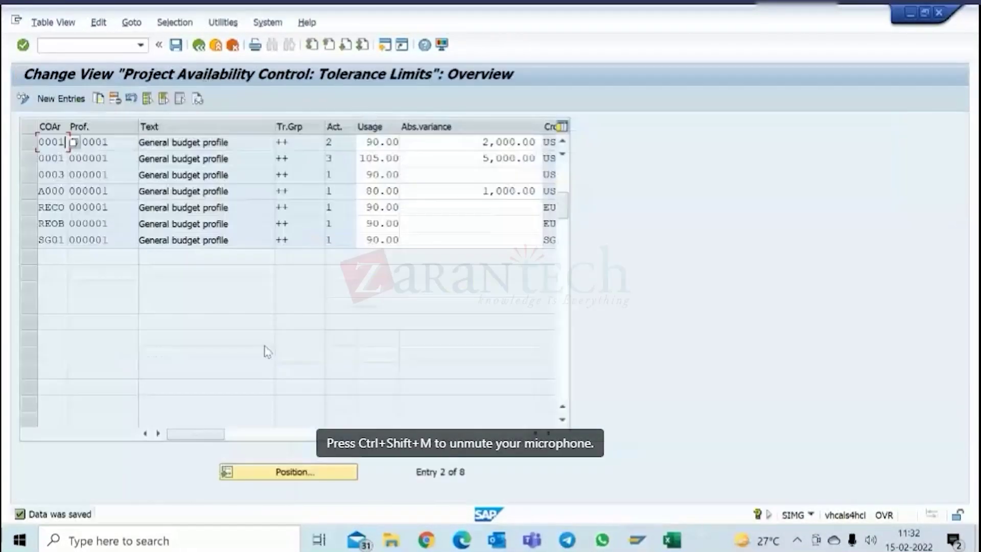
- Paste the two copied activities with their normal durations into Std network 2's internal processing list and save the network
mouse_move(646, 540)
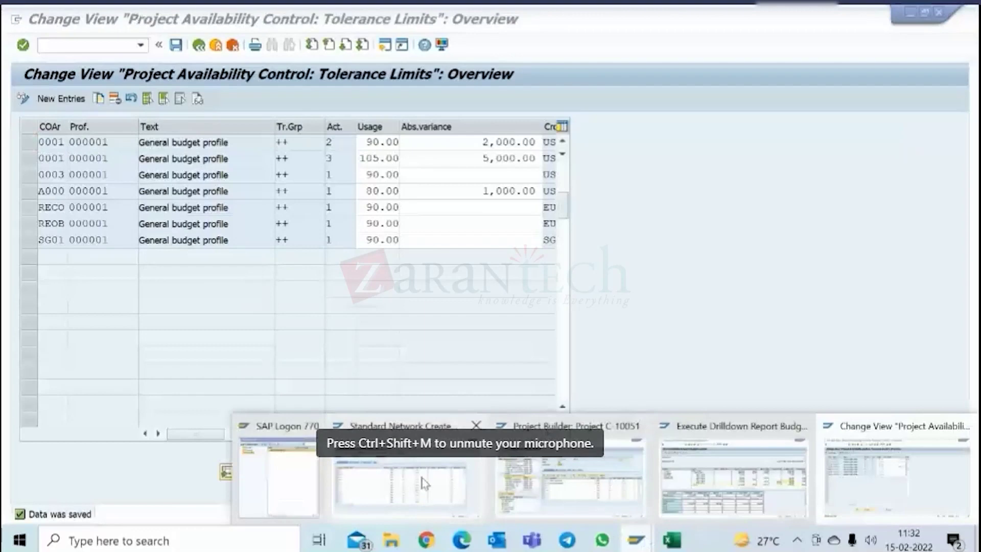
click(388, 464)
click(142, 216)
key(ctrl+v)
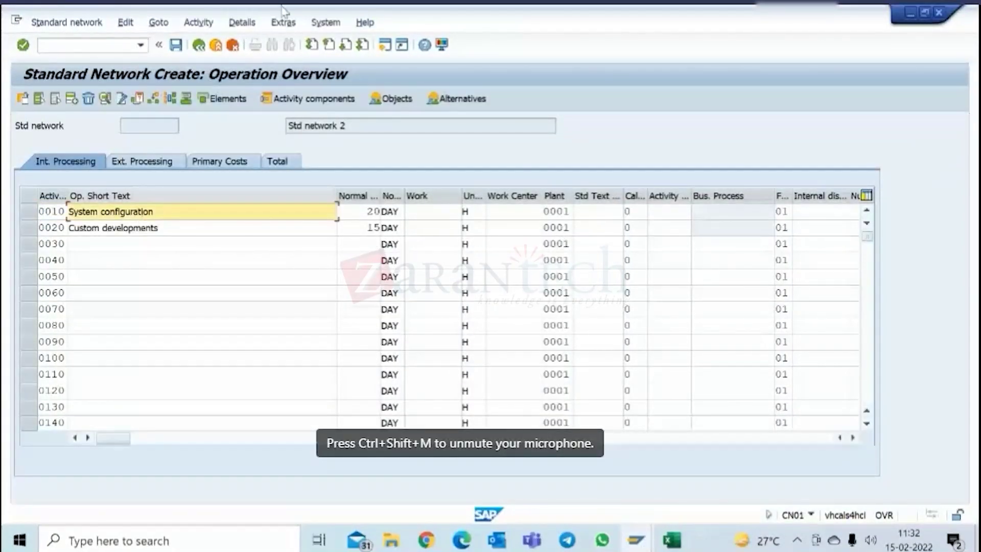
click(176, 49)
- Link activity 10 to activity 20 with a finish-to-start relationship in Std network 2's graphic, then save the network and leave it
click(67, 23)
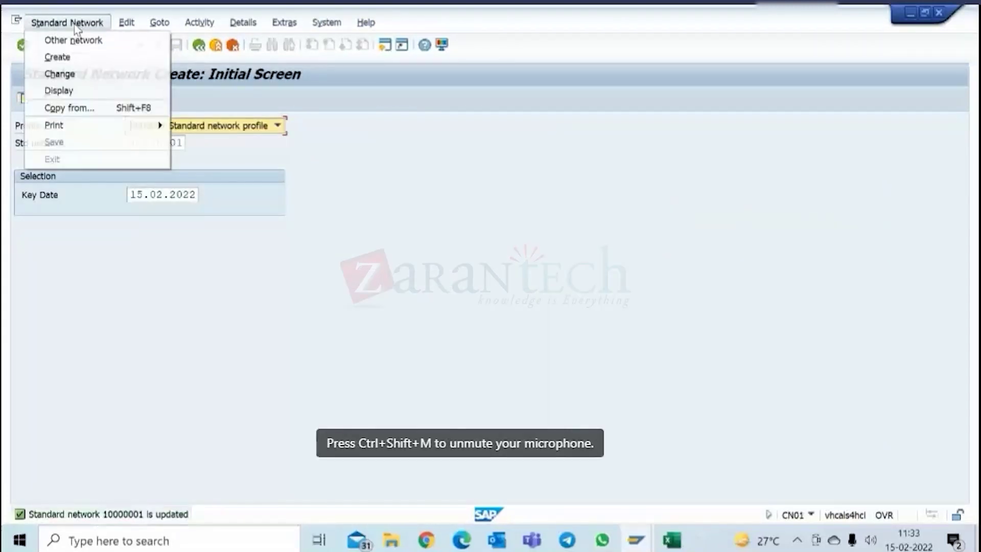
click(68, 77)
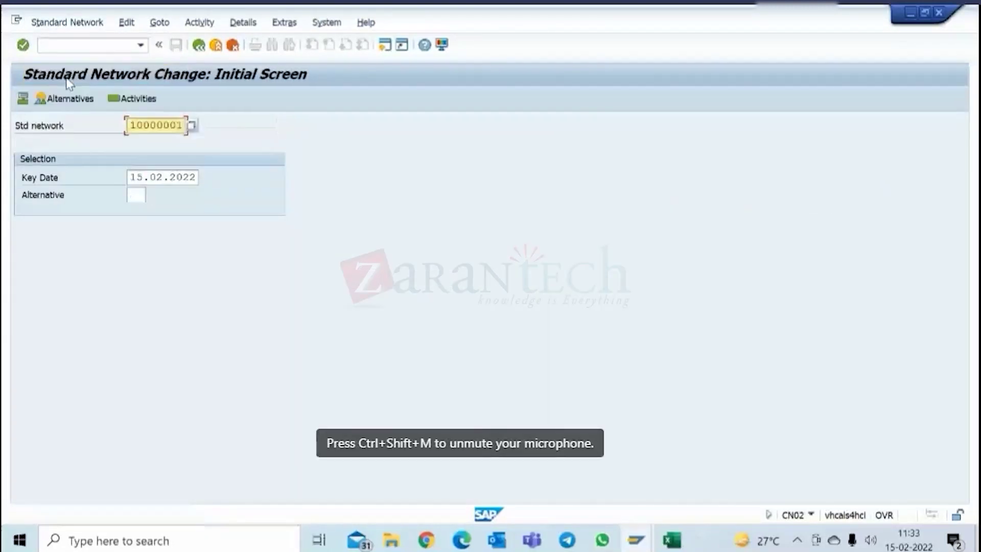
key(Return)
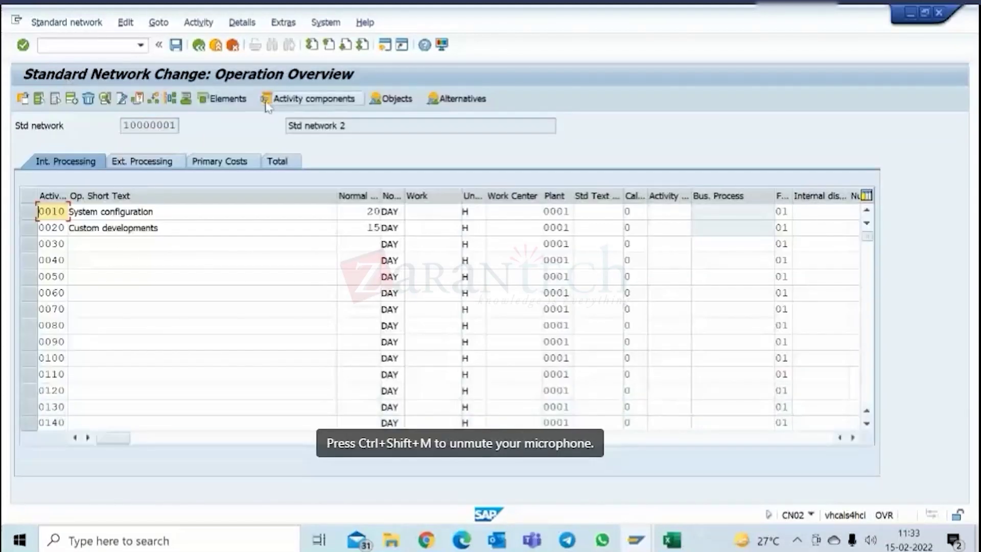
click(178, 102)
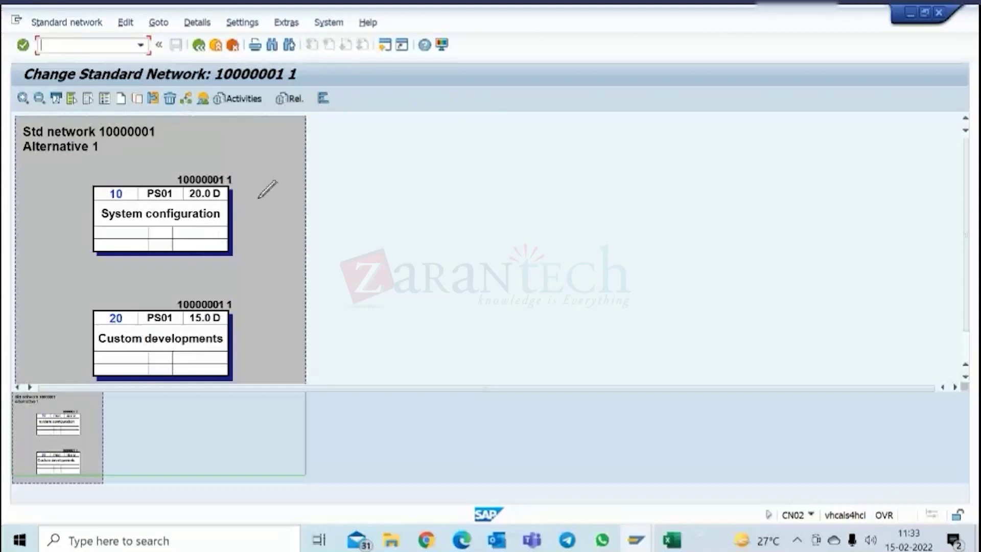
mouse_move(226, 212)
mouse_down()
mouse_move(227, 278)
mouse_move(87, 344)
mouse_move(99, 331)
mouse_up()
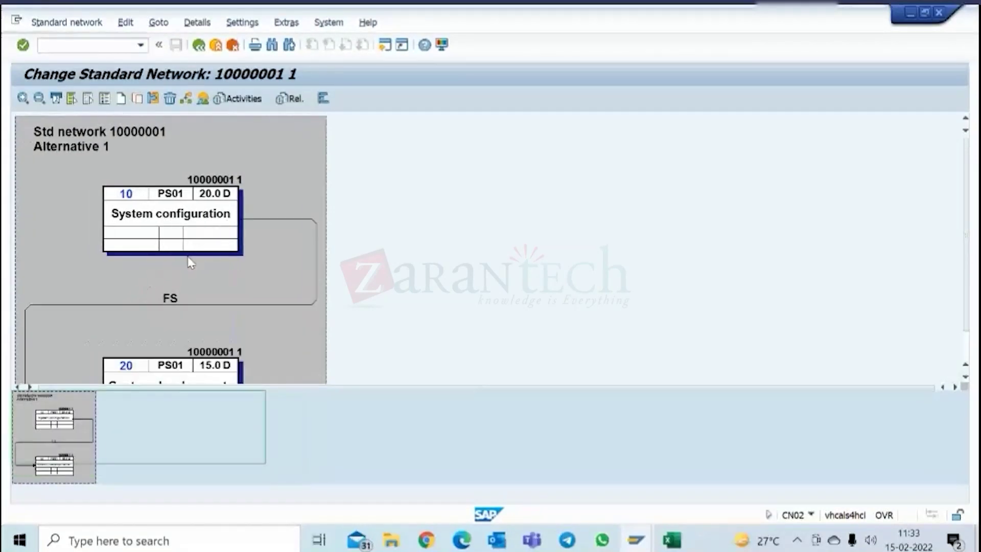
click(199, 45)
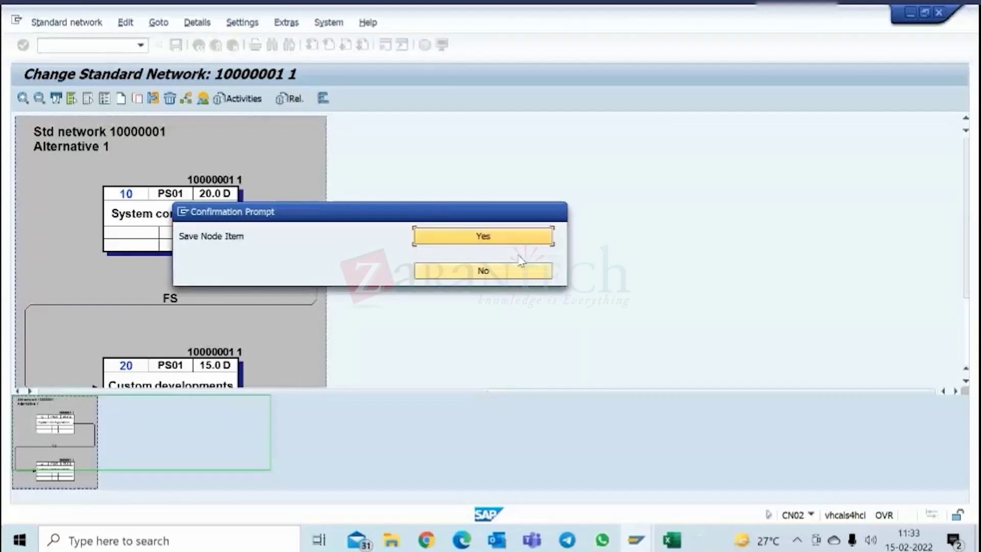
click(507, 236)
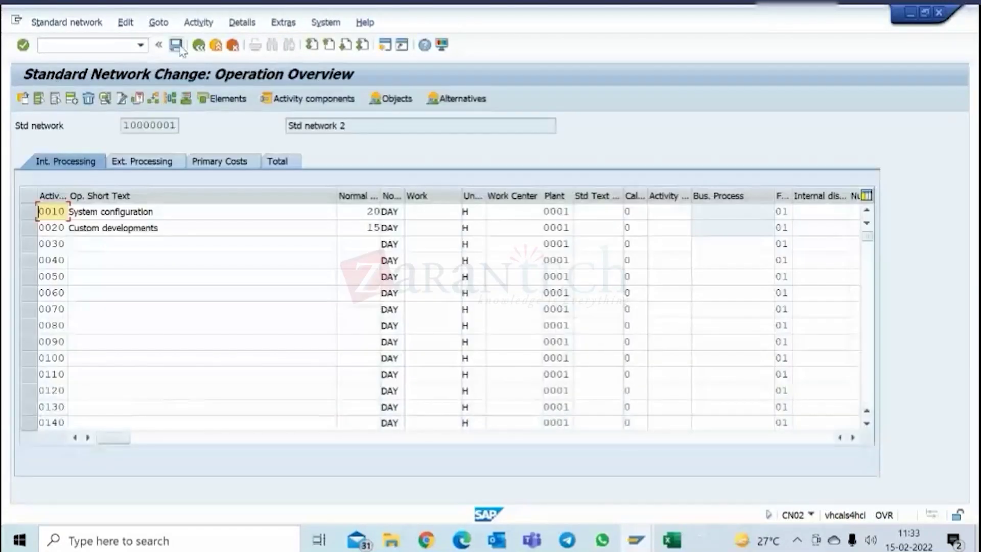
click(177, 46)
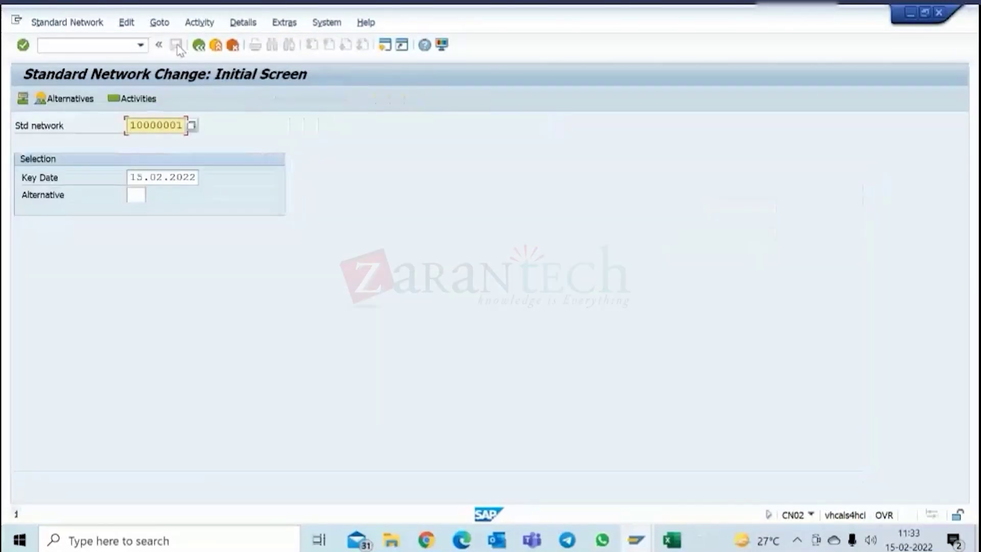
click(199, 46)
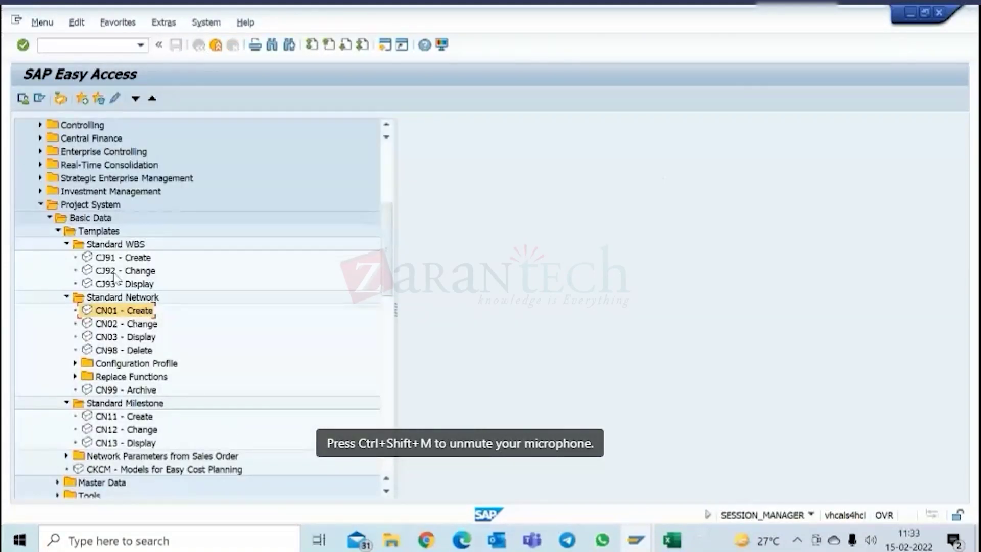
- Copy the standard project definition key C-1099 from the initial screen for changing a standard WBS, then exit
double_click(133, 271)
drag(207, 157, 155, 155)
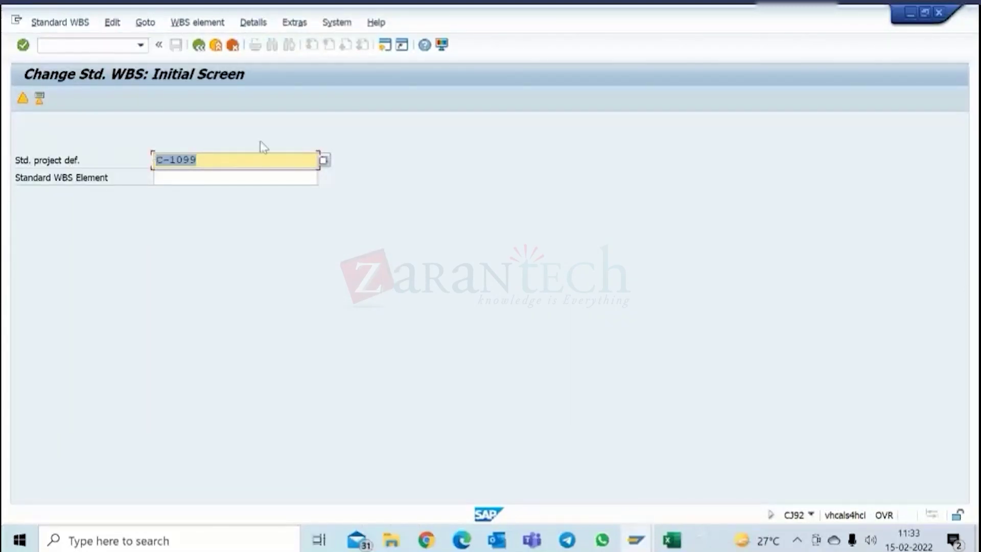
key(ctrl+c)
click(199, 45)
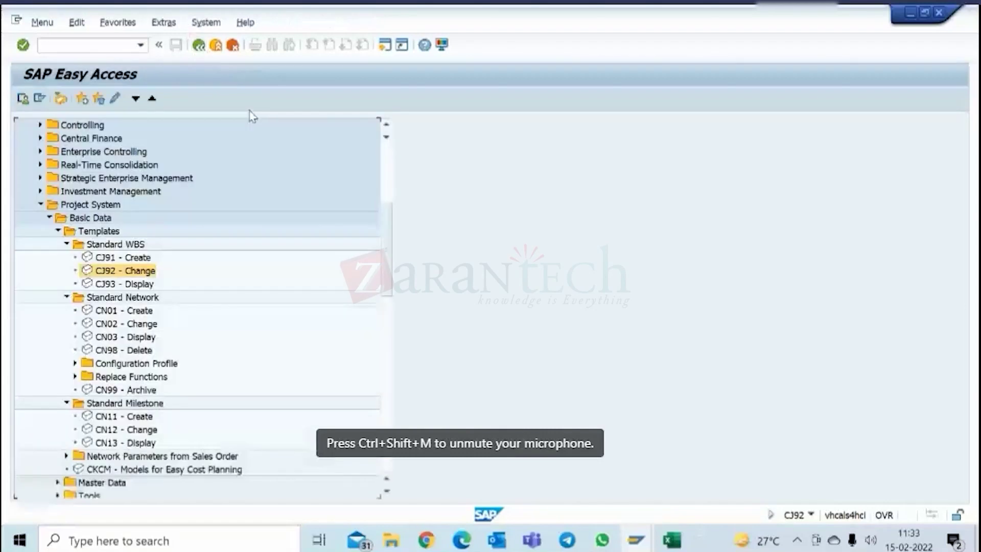
mouse_move(634, 541)
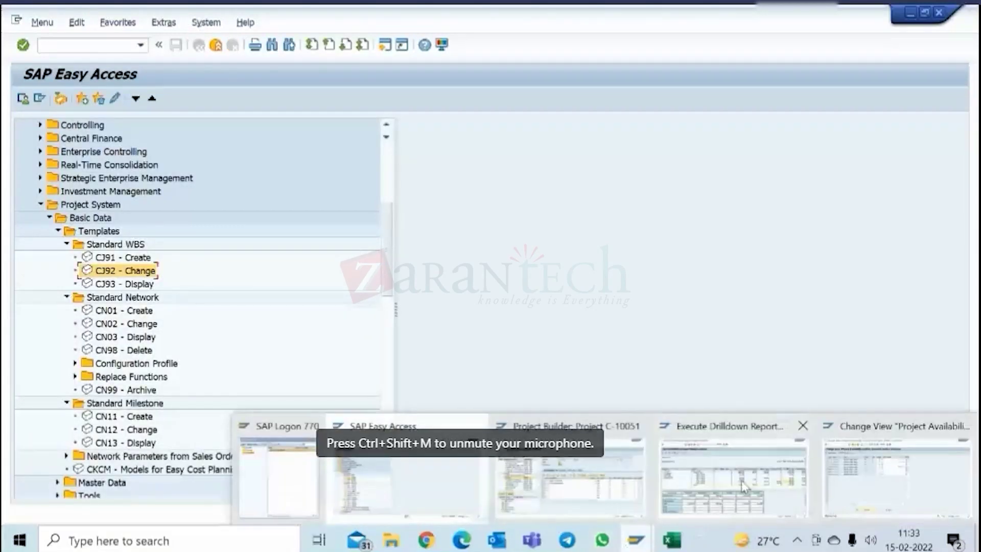
click(566, 480)
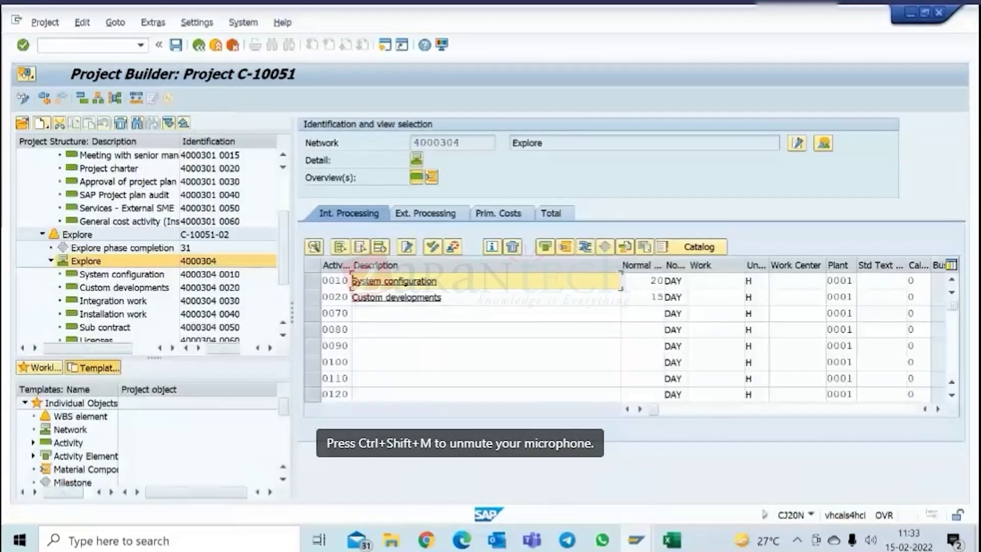
mouse_move(644, 535)
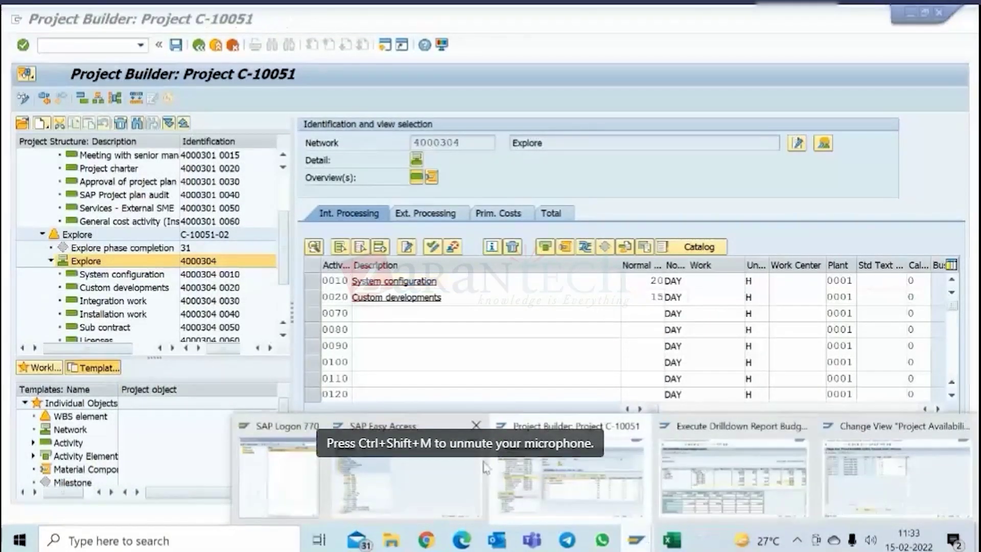
click(427, 424)
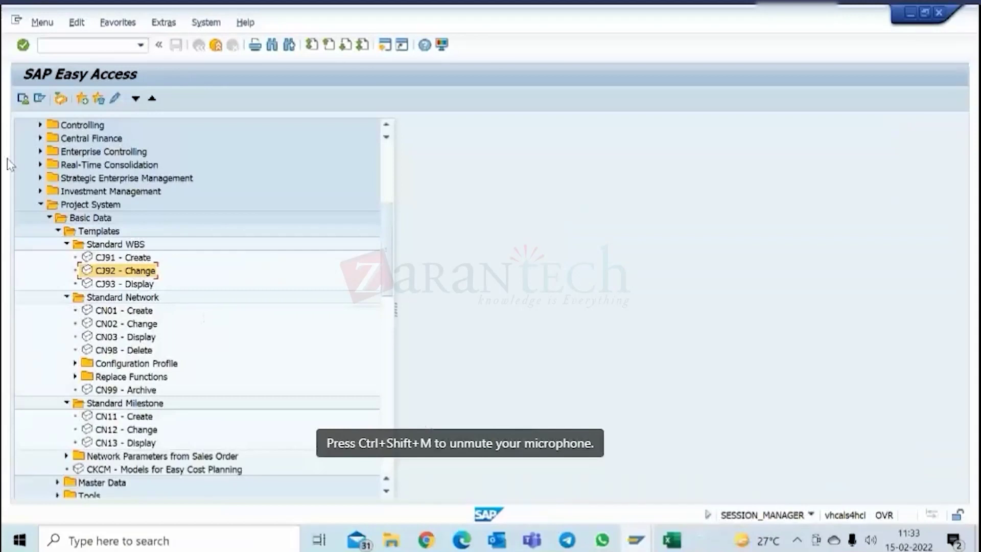
- Start creating a new standard milestone with the key MS1
scroll(141, 344, down, 1)
scroll(141, 345, down, 1)
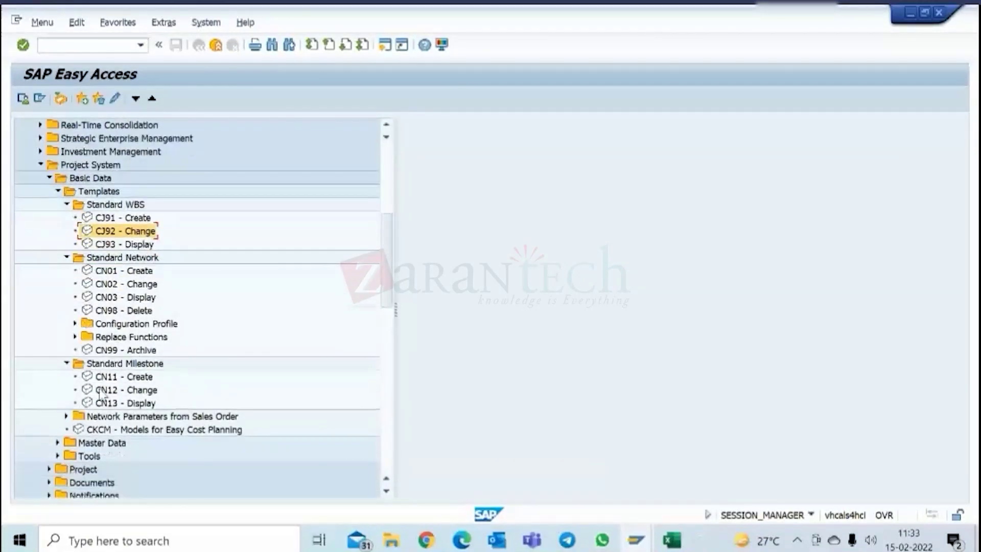
double_click(126, 377)
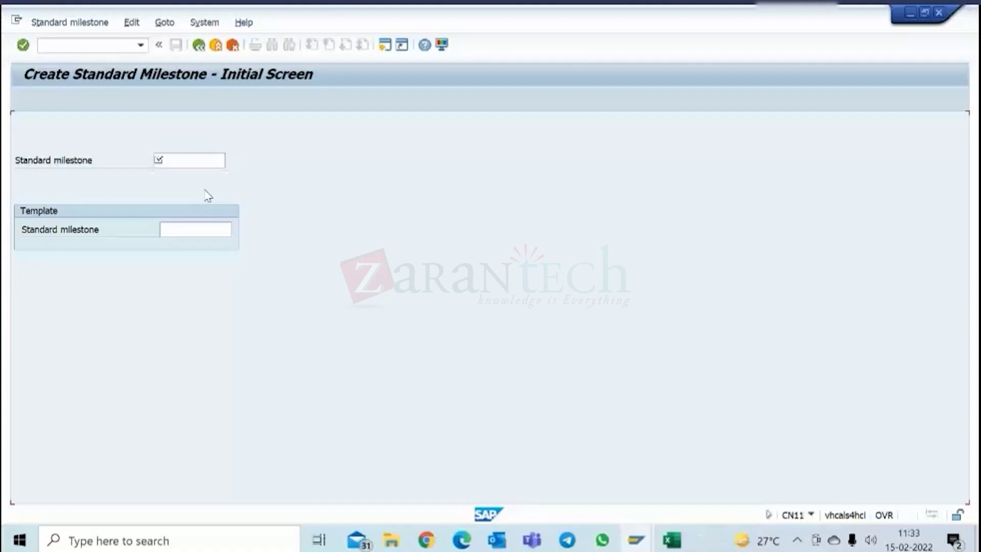
key(Return)
text(m)
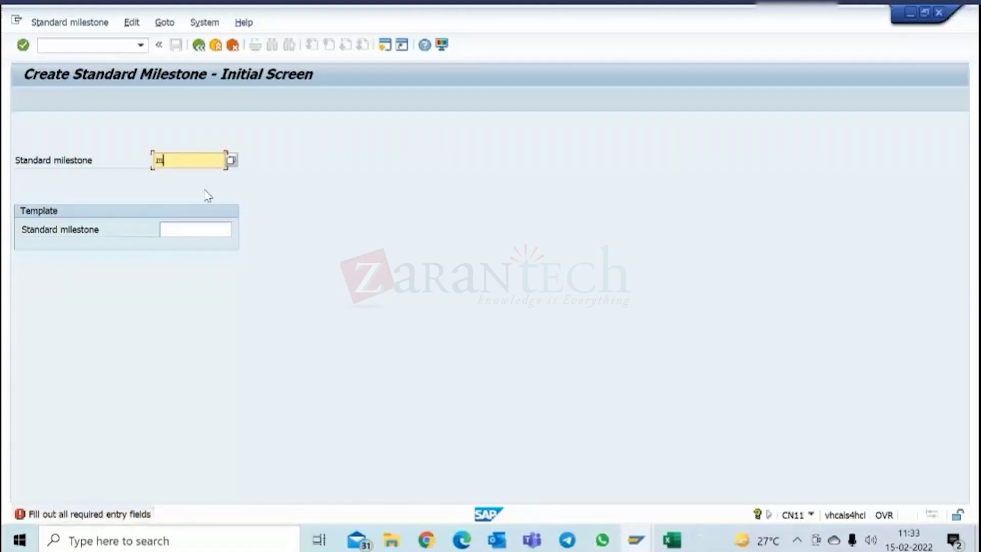
text(s1)
key(Return)
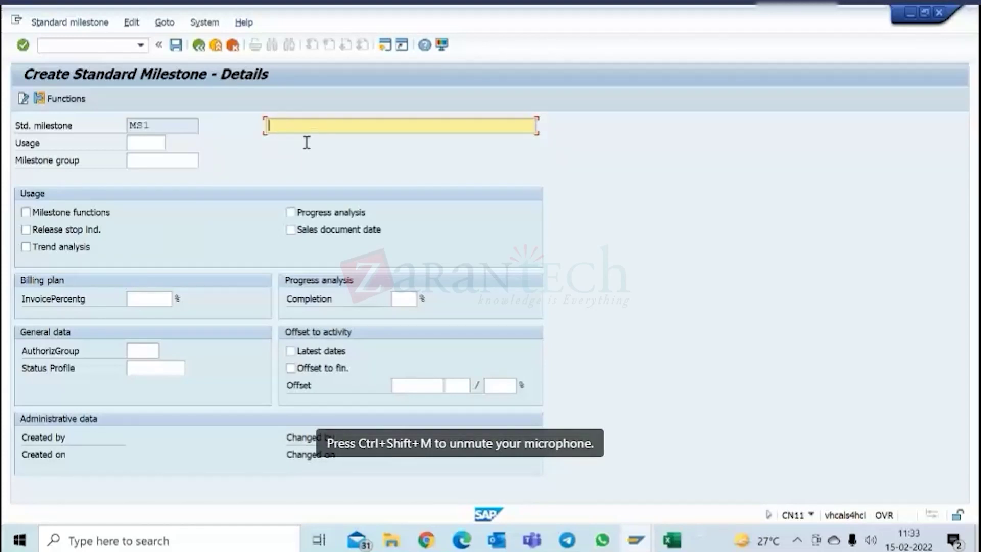
- Describe standard milestone MS1 as Project kickoff and assign it usage 00004, Start execution
text(Sta)
key(BackSpace)
key(BackSpace)
key(BackSpace)
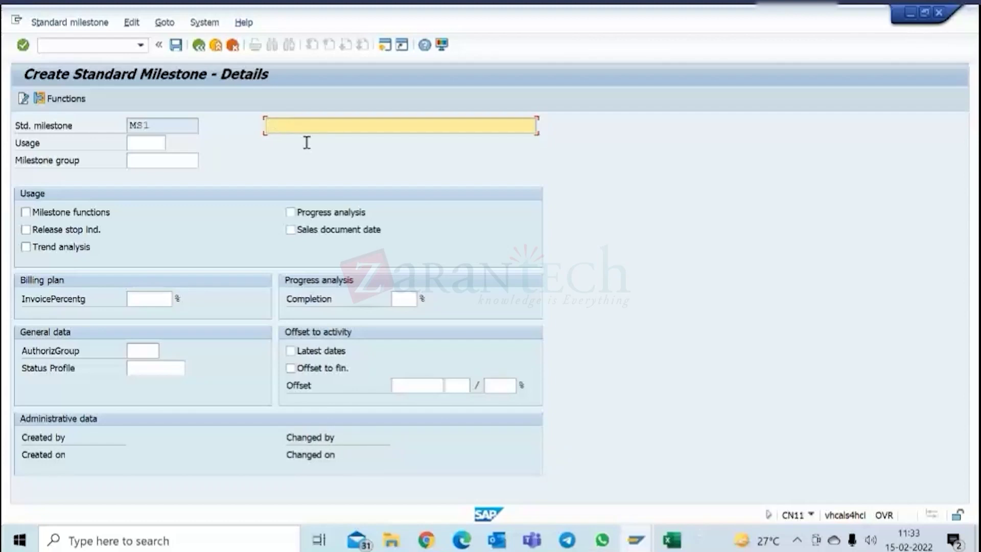
text(Project kickoff)
click(162, 145)
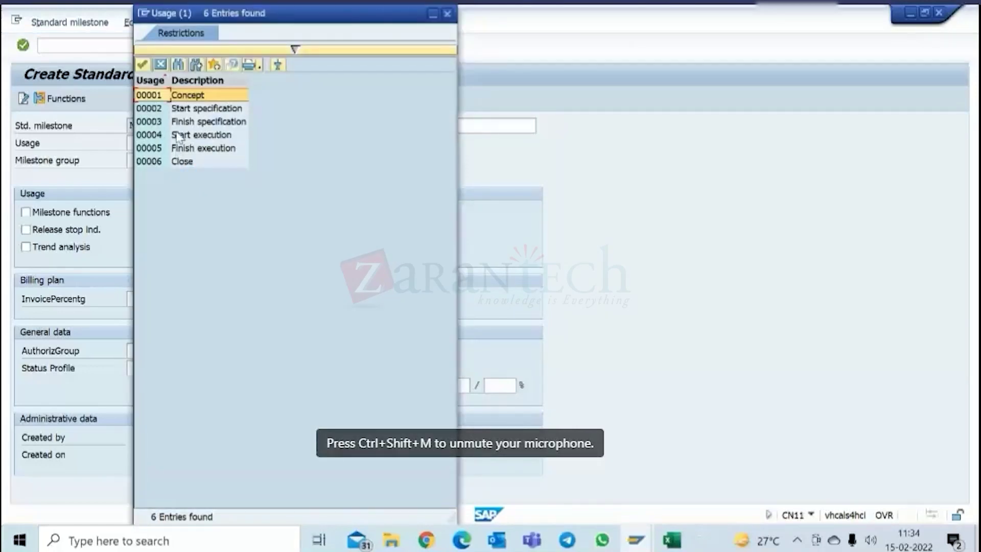
click(168, 112)
double_click(168, 135)
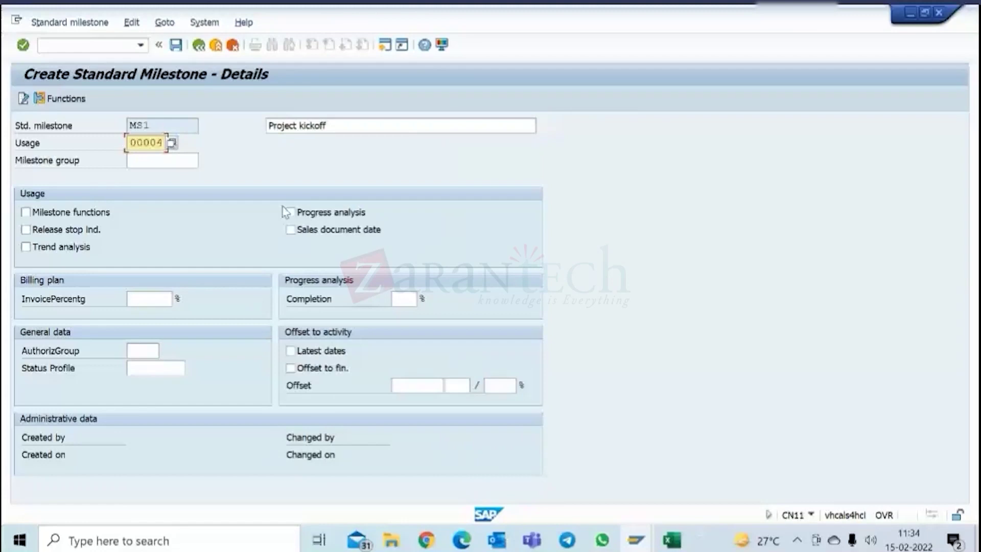
- Enable Milestone functions and Sales document date for MS1 and set its billing plan invoice percentage to 10
click(136, 217)
click(290, 230)
click(152, 296)
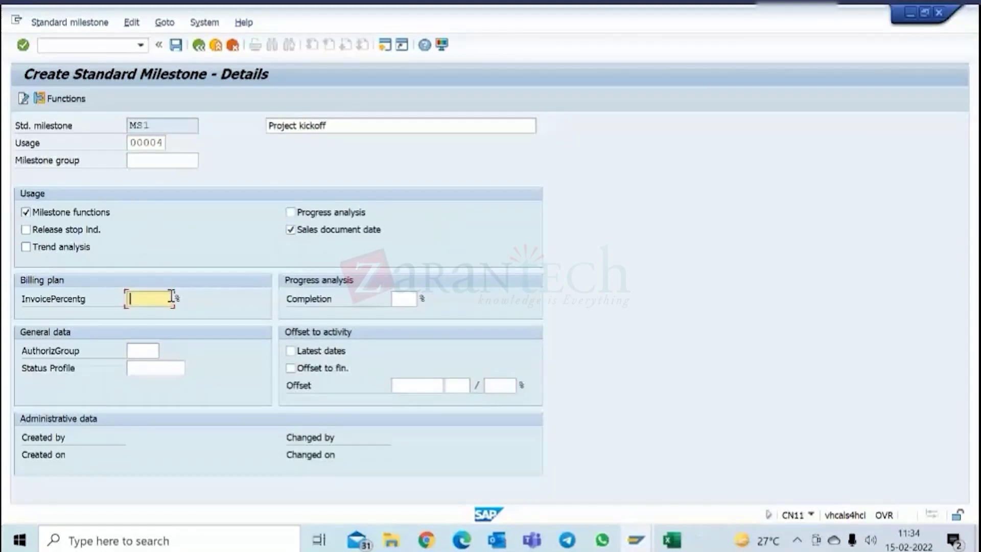
text(10)
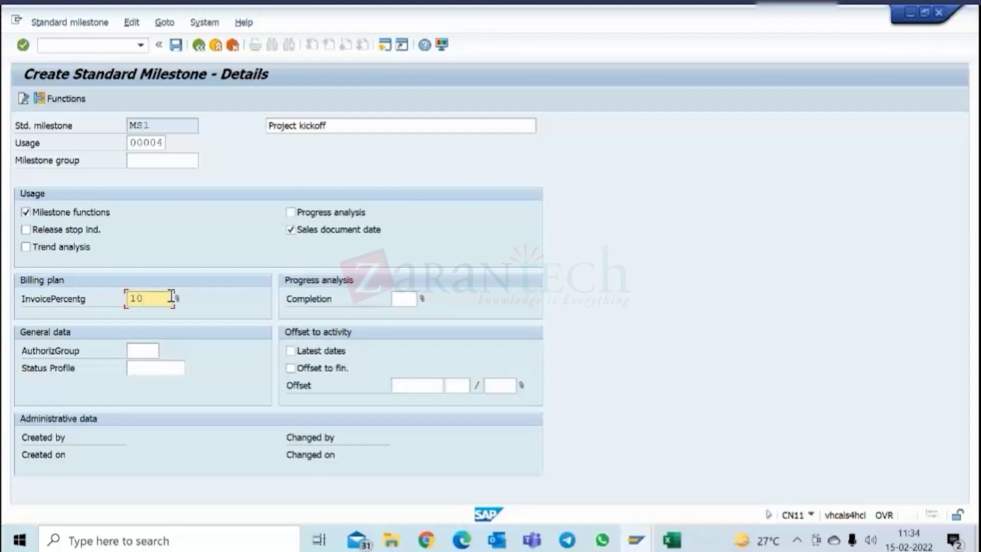
click(400, 301)
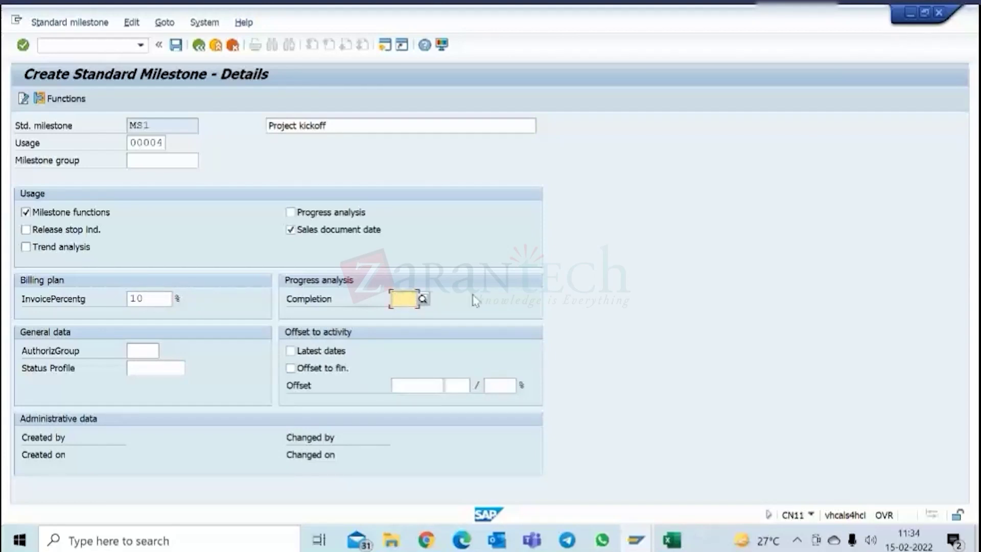
click(194, 163)
click(205, 161)
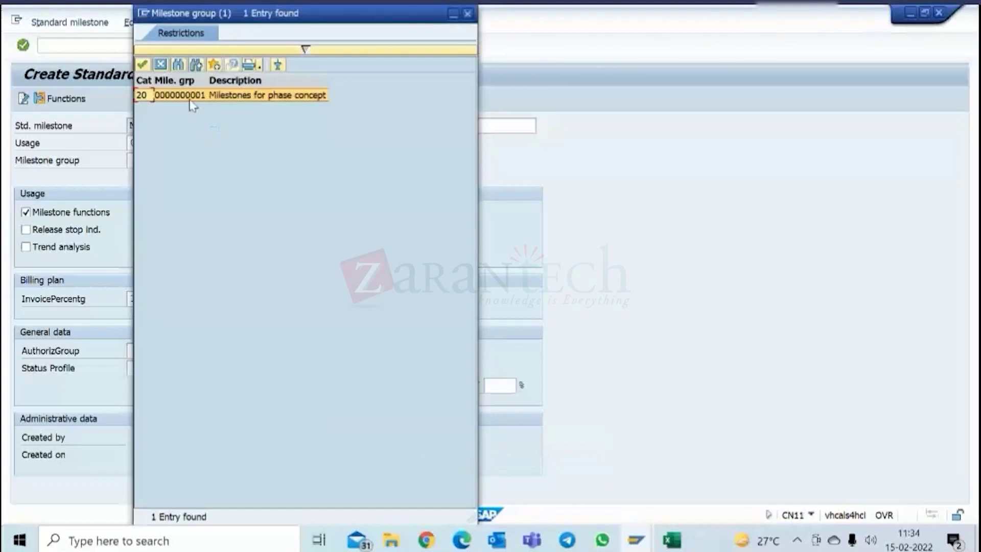
double_click(192, 96)
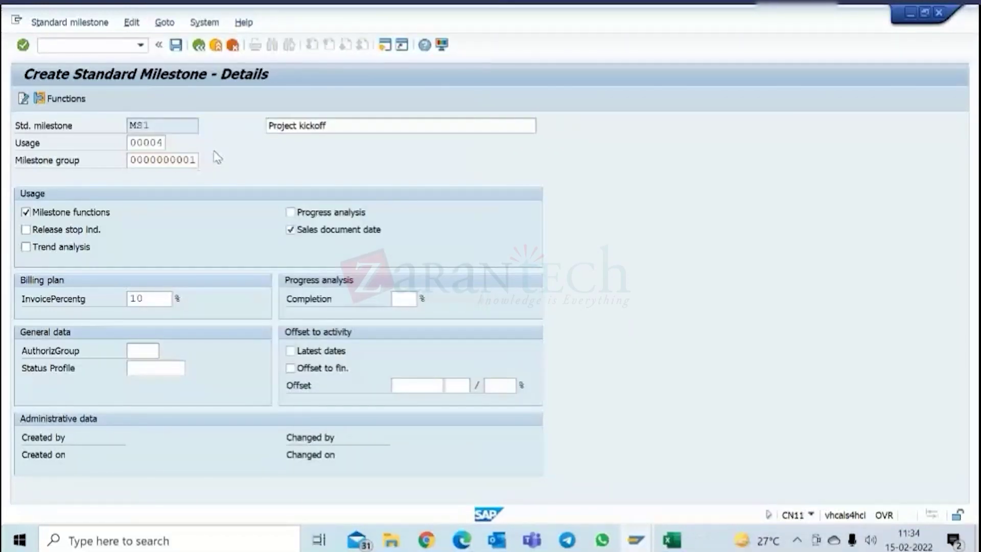
key(Return)
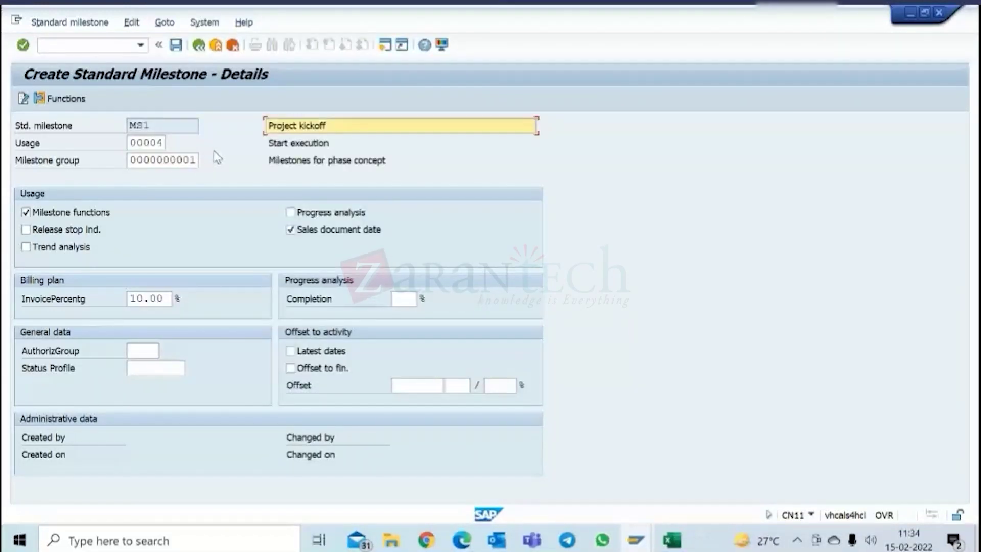
click(176, 47)
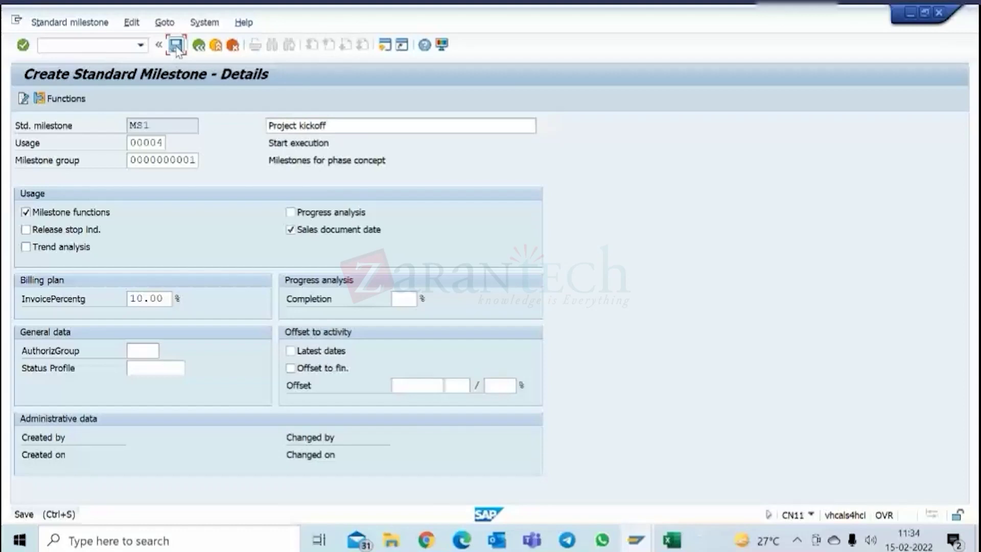
click(199, 47)
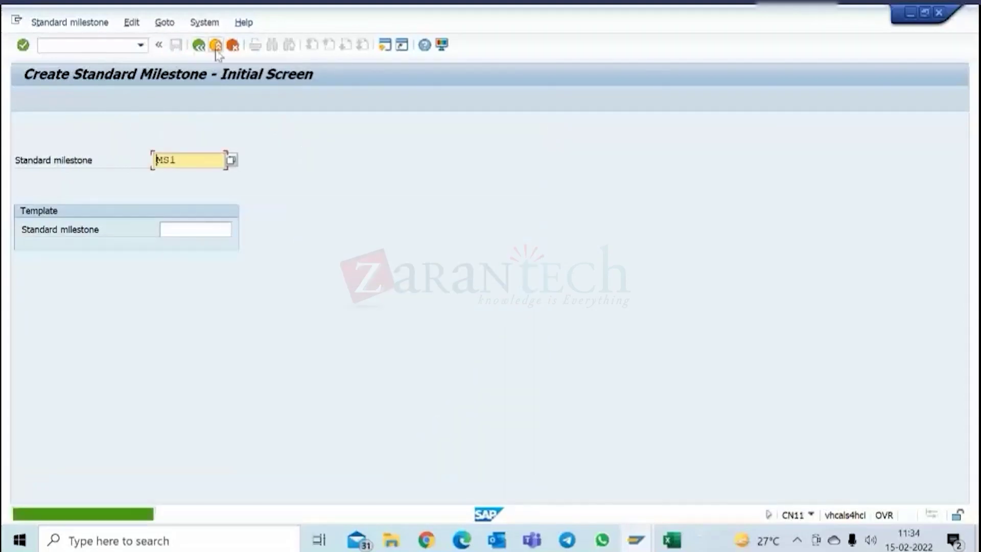
click(206, 49)
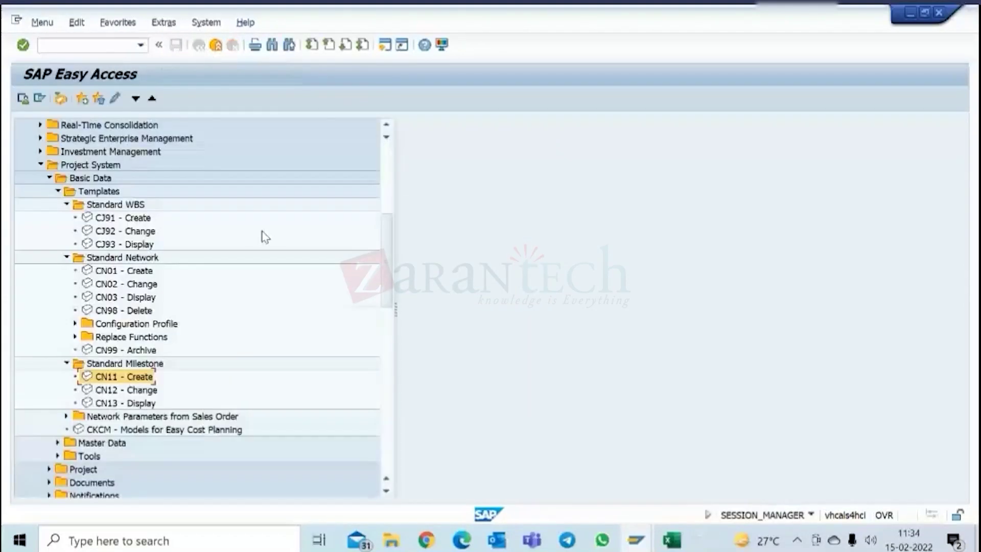
- Open standard WBS C-1099 for changing and display the milestone overview of WBS element C-1099-01, Prepare
double_click(141, 230)
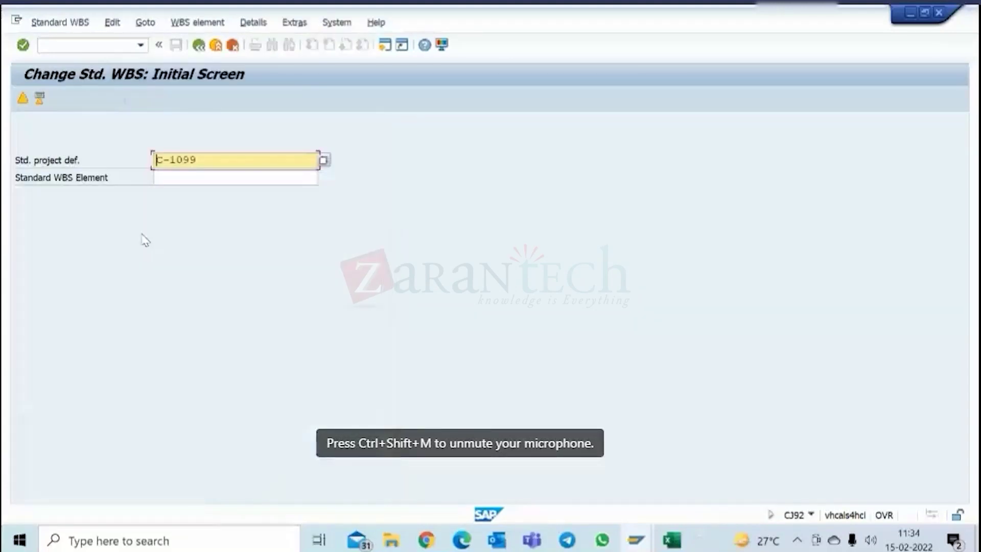
key(Return)
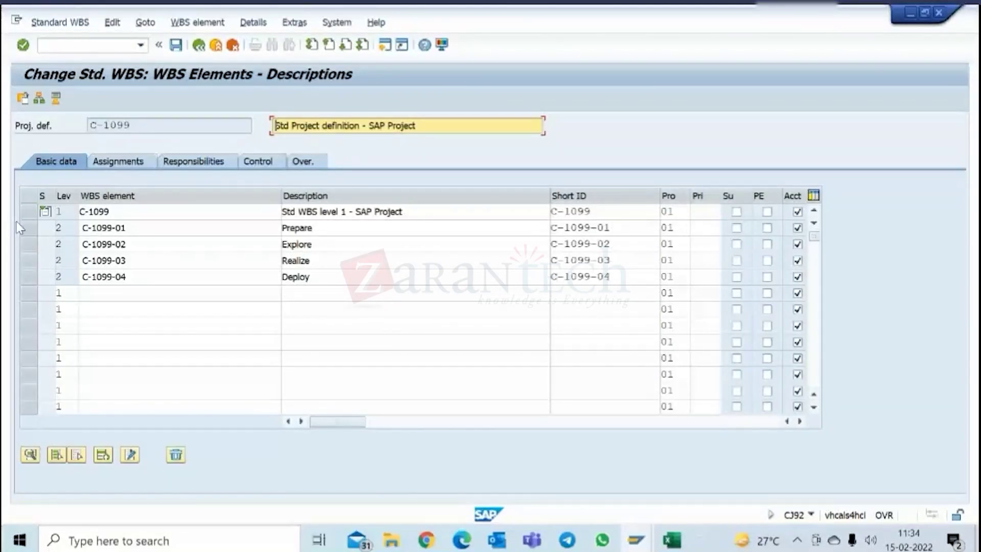
click(27, 231)
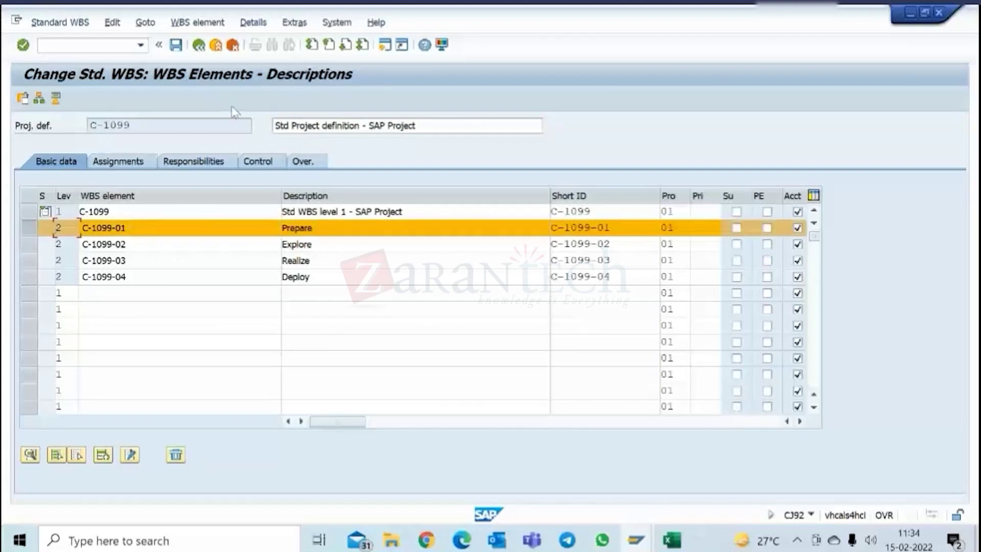
click(194, 23)
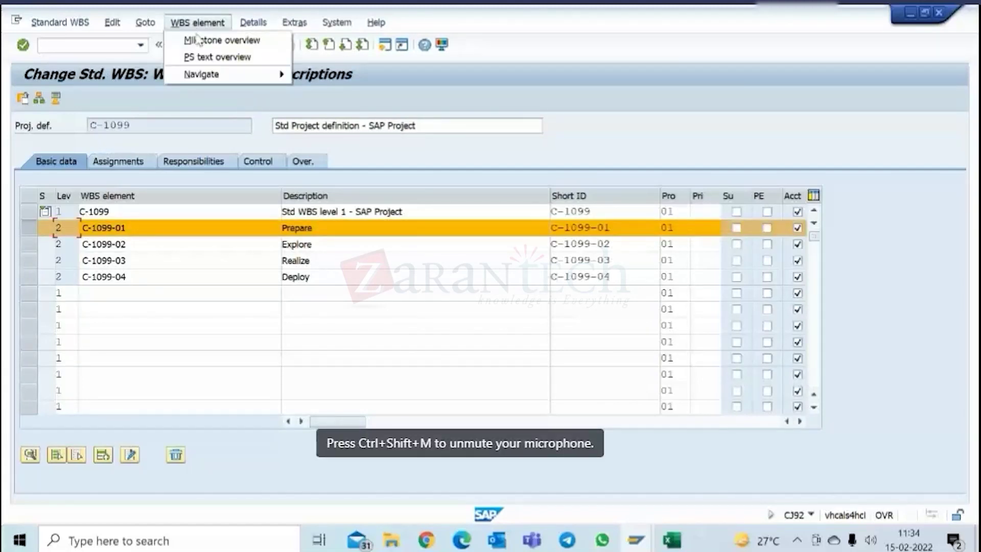
click(196, 40)
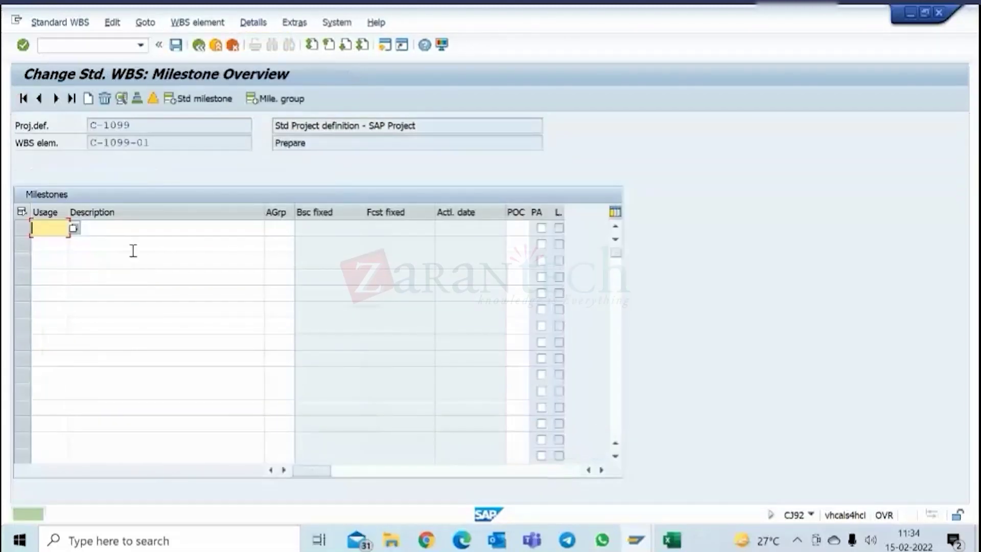
click(74, 230)
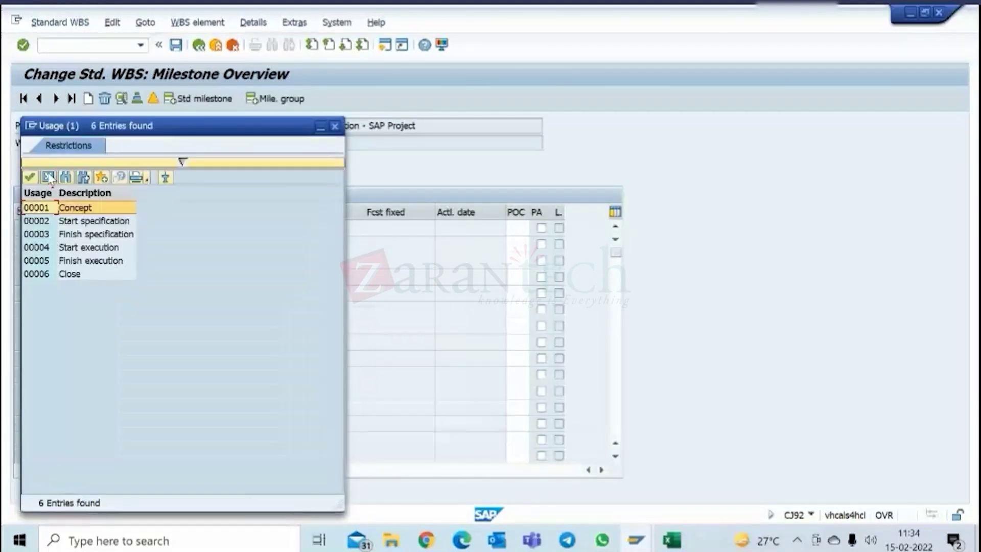
click(48, 177)
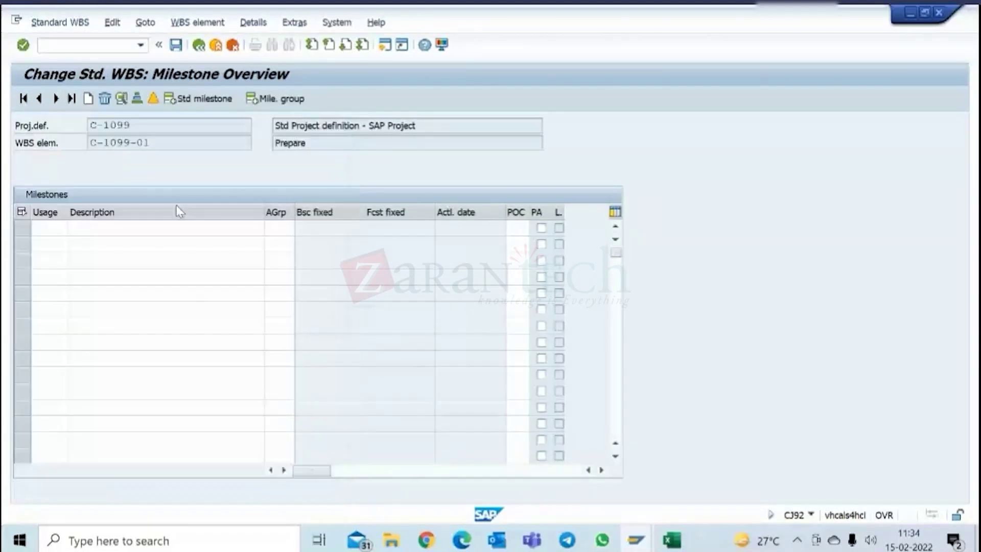
- Insert standard milestone MS1 into WBS element C-1099-01, then save the standard WBS and exit
click(190, 102)
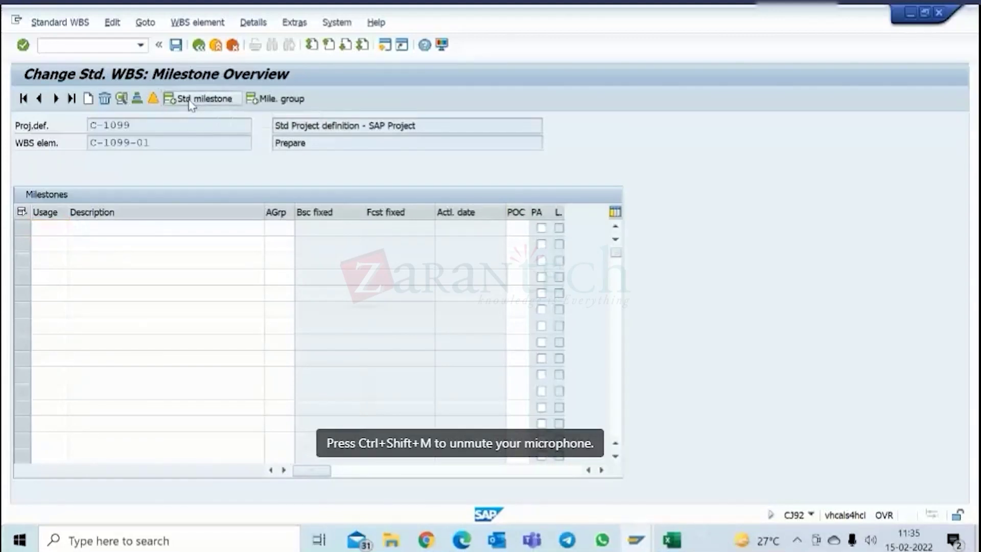
click(327, 287)
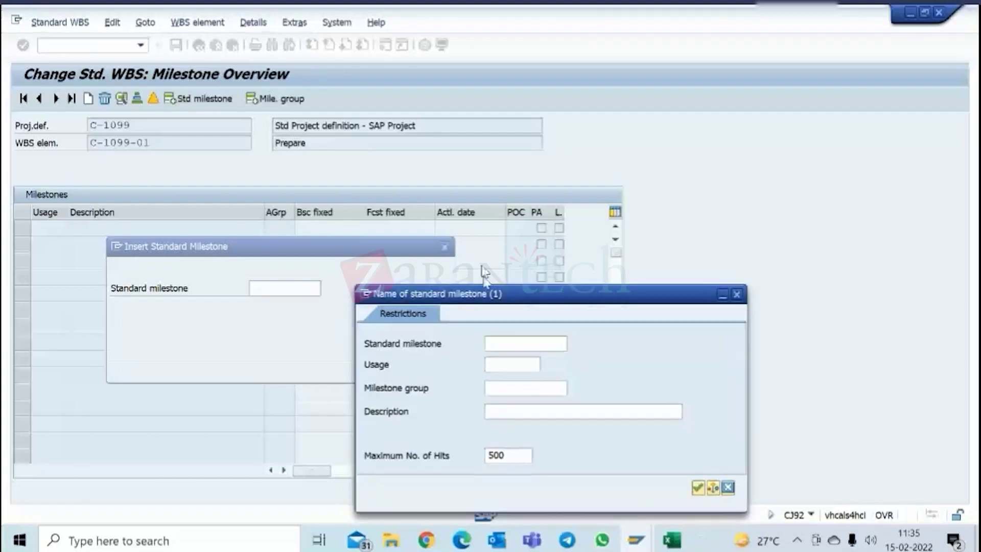
click(685, 362)
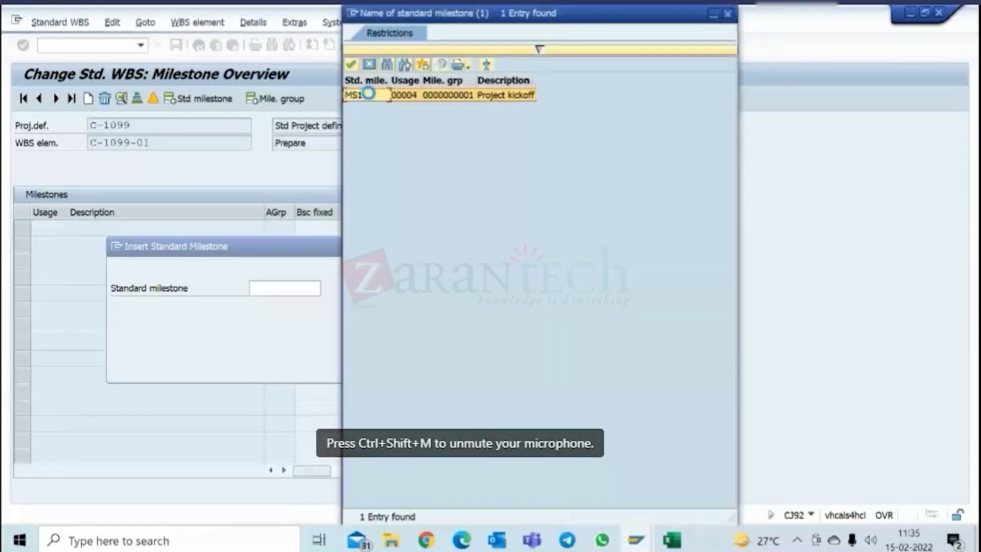
double_click(373, 94)
click(423, 369)
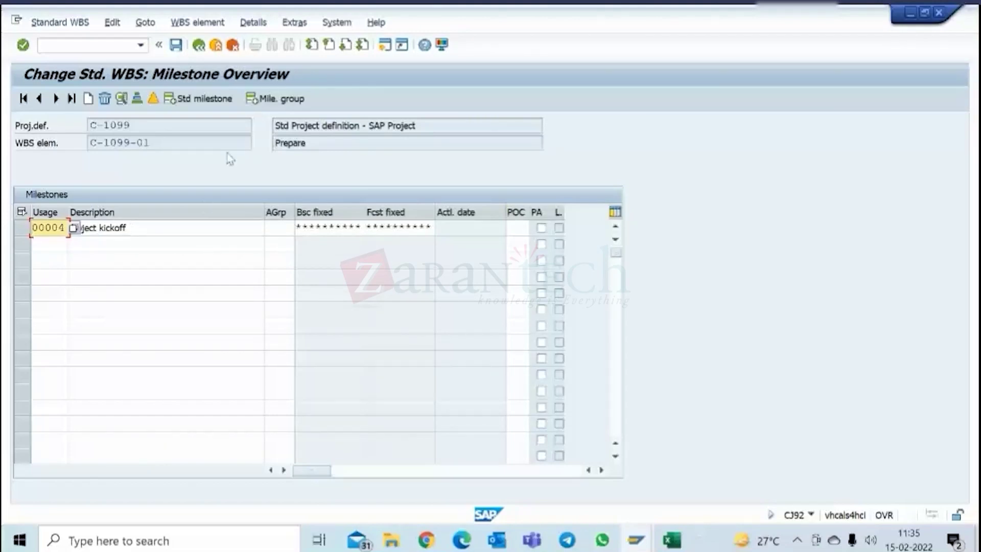
click(176, 46)
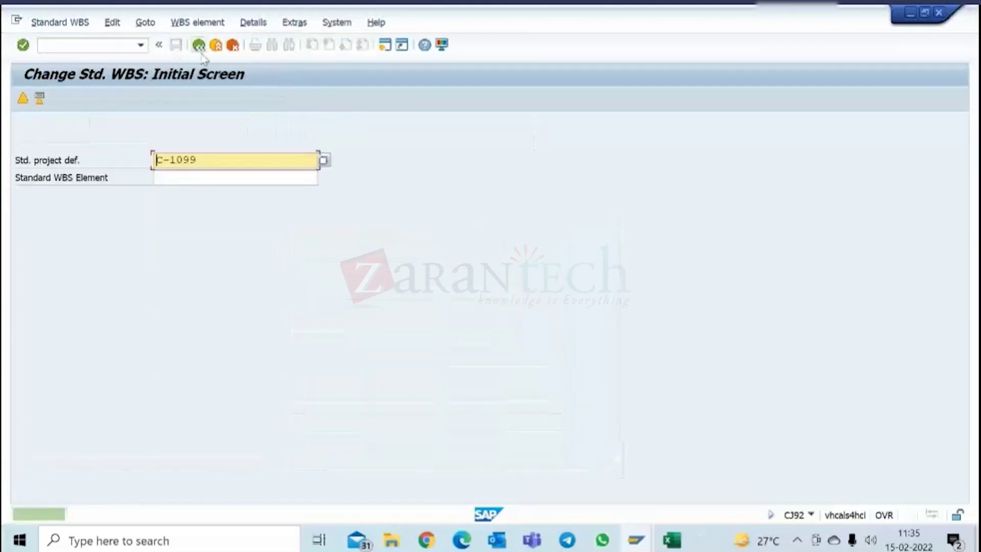
click(200, 46)
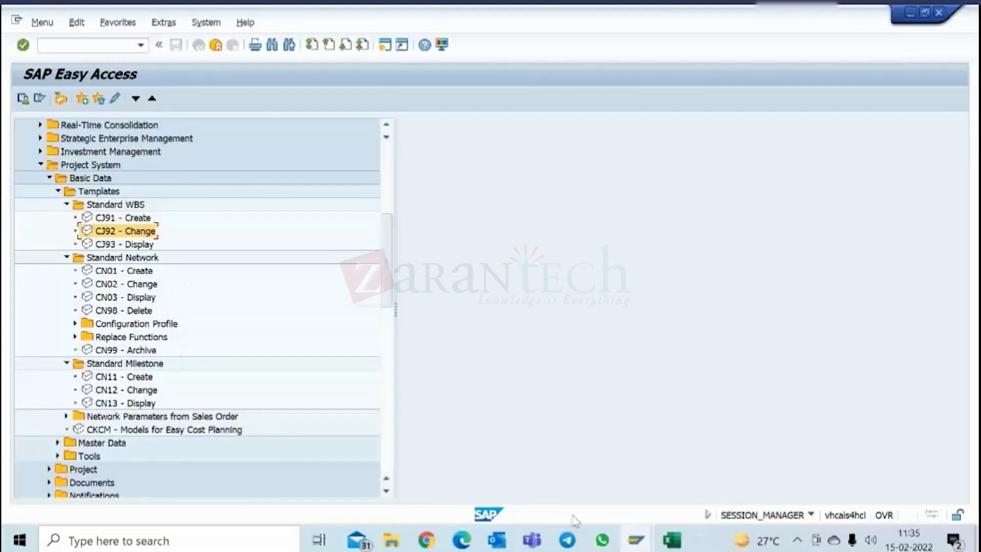
- Switch to the session showing the Project Availability Control tolerance limits and leave that view
click(638, 542)
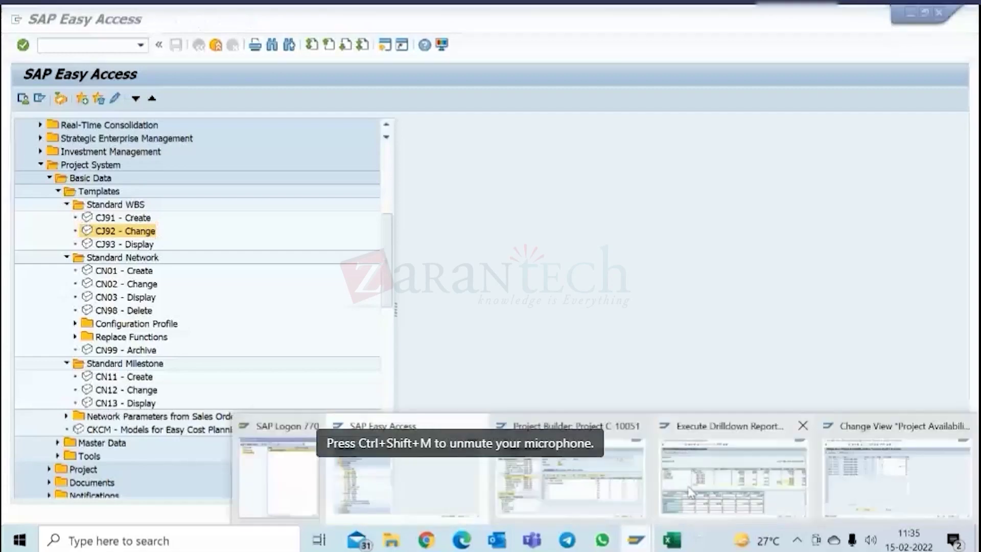
click(864, 455)
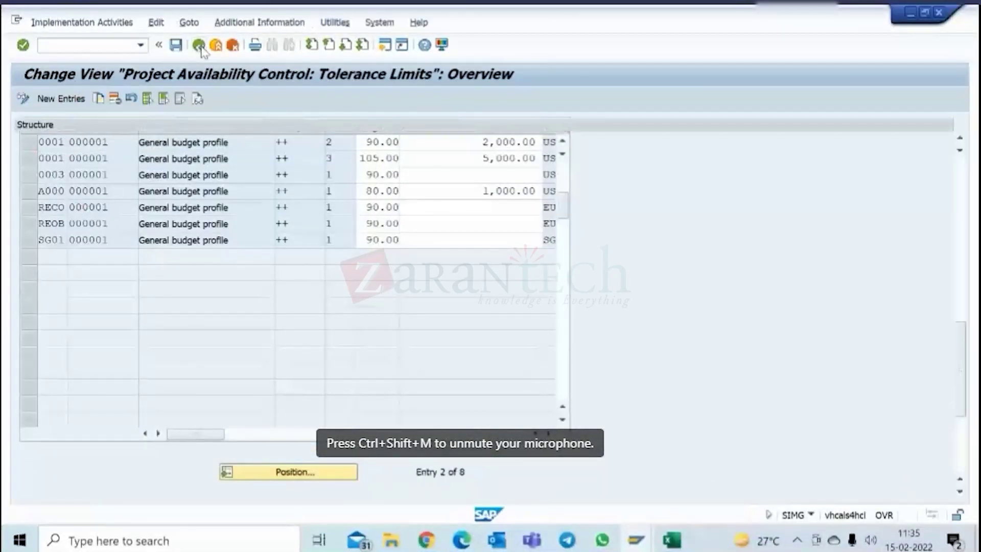
click(199, 46)
click(636, 539)
click(825, 437)
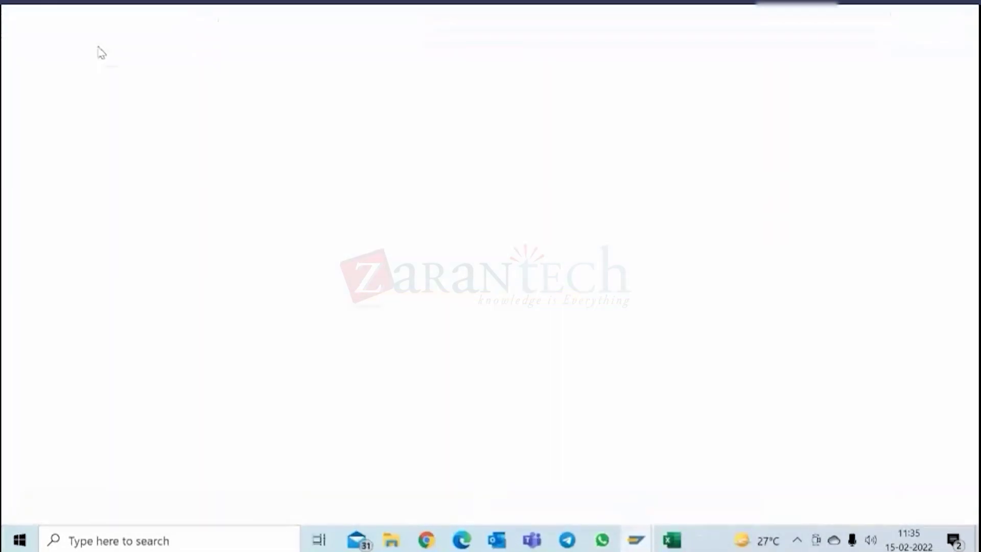
- Open Project Builder with transaction cj20n and start creating project C-10051 from standard project definition C-1099
text(cj20n)
key(Return)
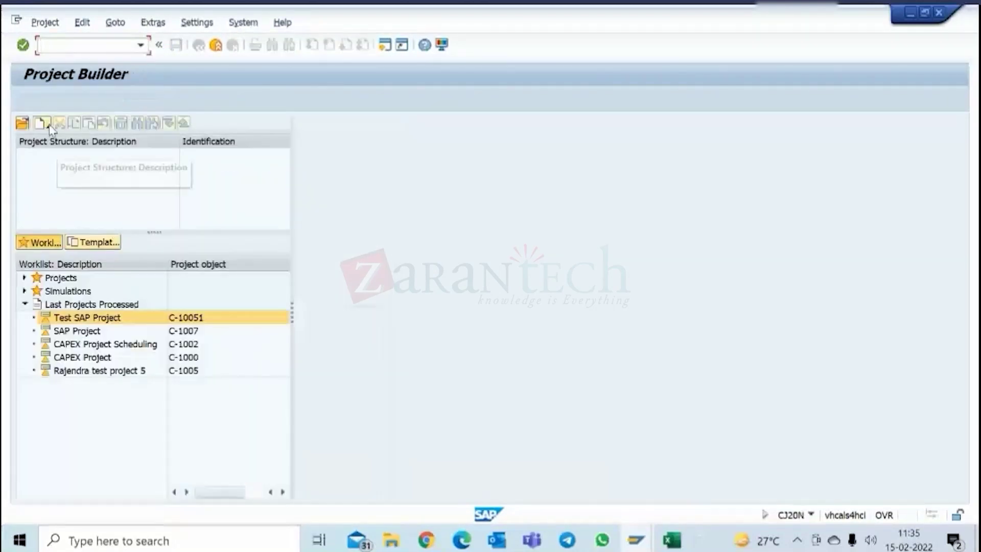
click(50, 125)
click(70, 193)
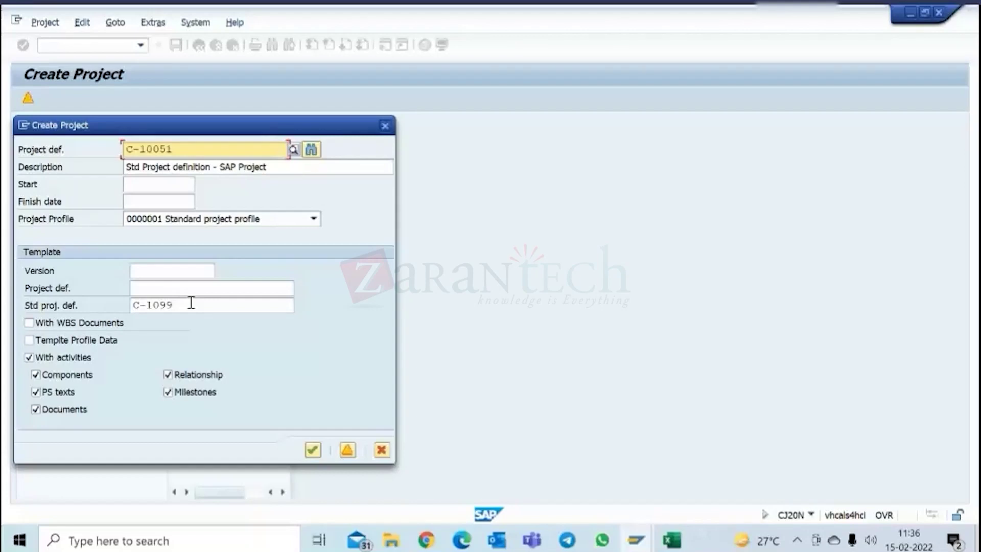
- Switch to the SAP Easy Access session and open standard network 10000001 for changing to review its activities
click(634, 535)
click(235, 451)
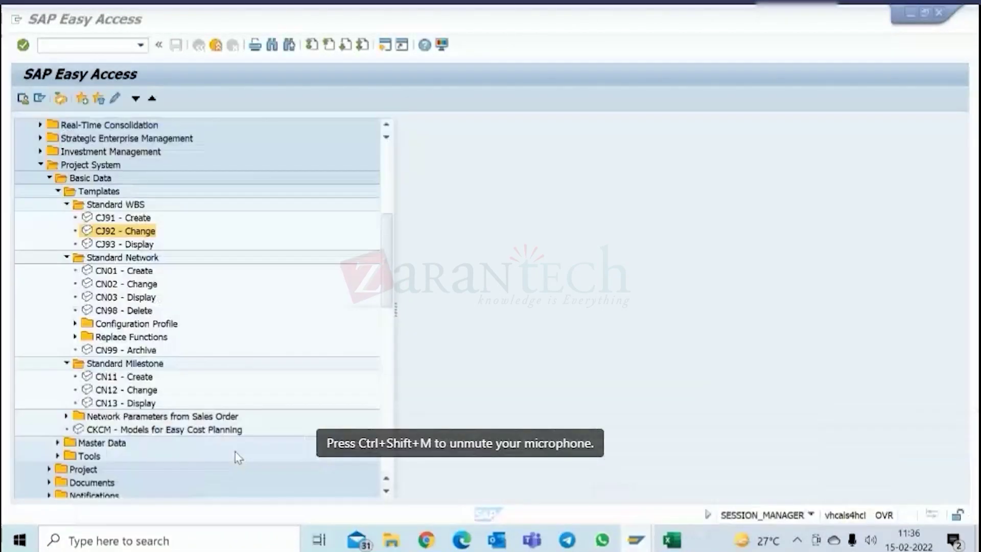
click(121, 284)
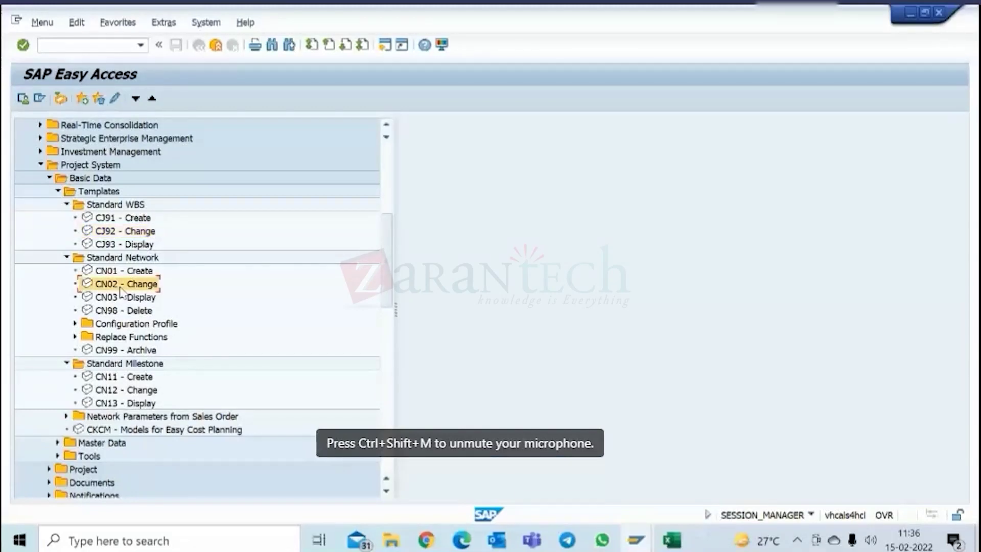
double_click(121, 284)
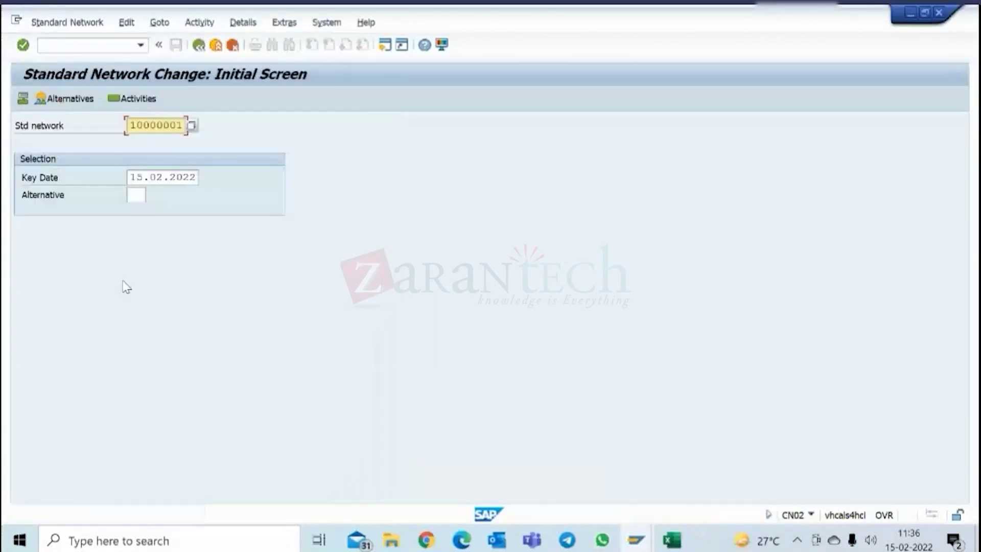
key(Return)
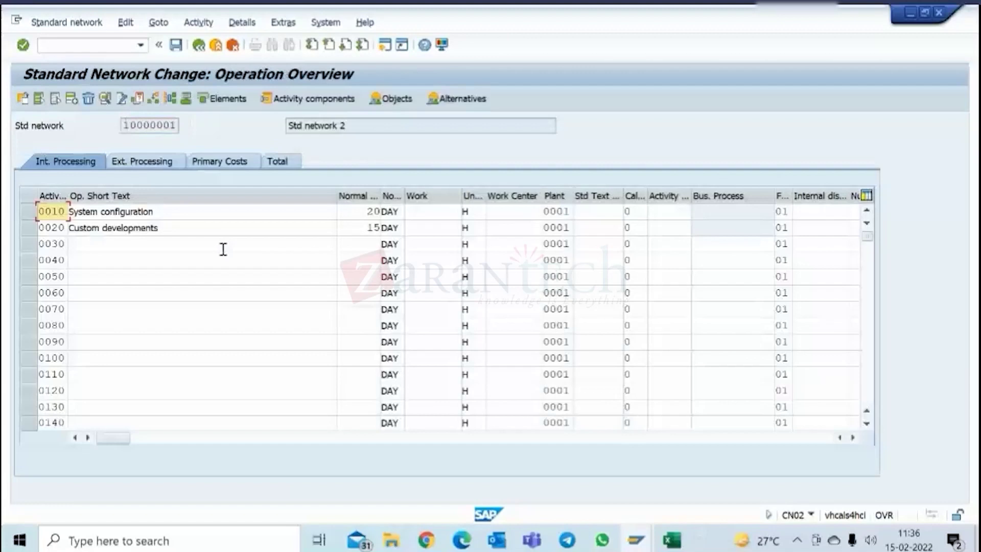
- Check the standard WBS element and predefined plant in the header of standard network 10000001, then exit to SAP Easy Access
click(214, 45)
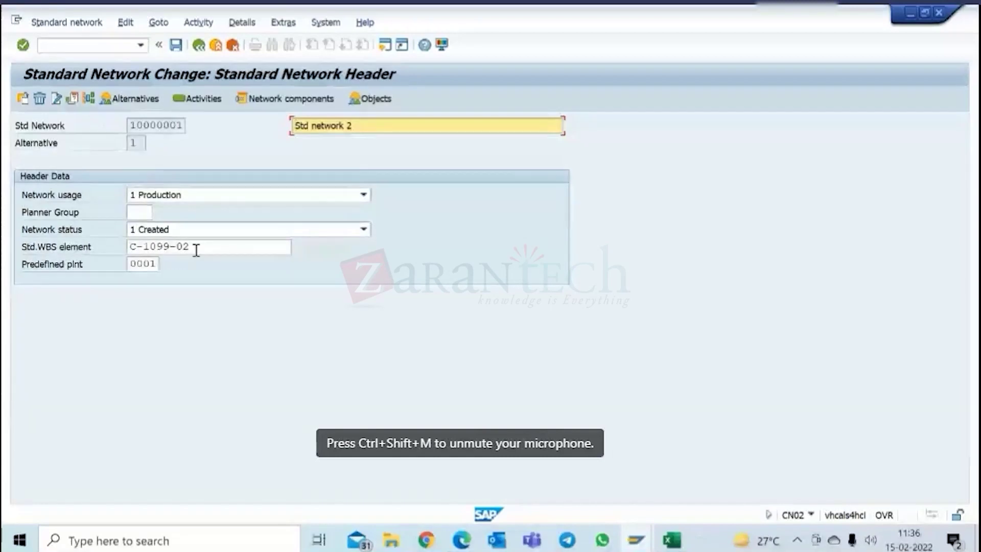
drag(196, 249, 127, 250)
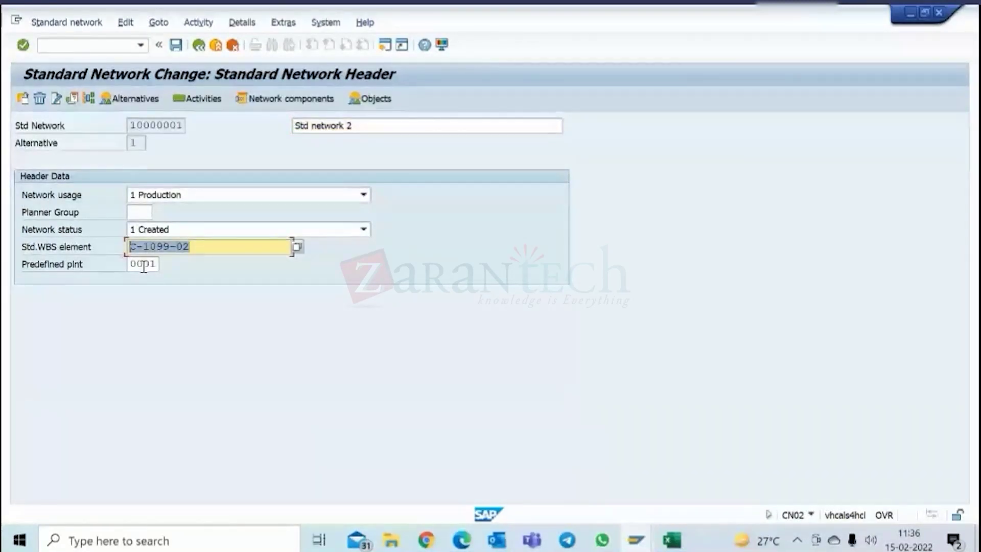
click(143, 264)
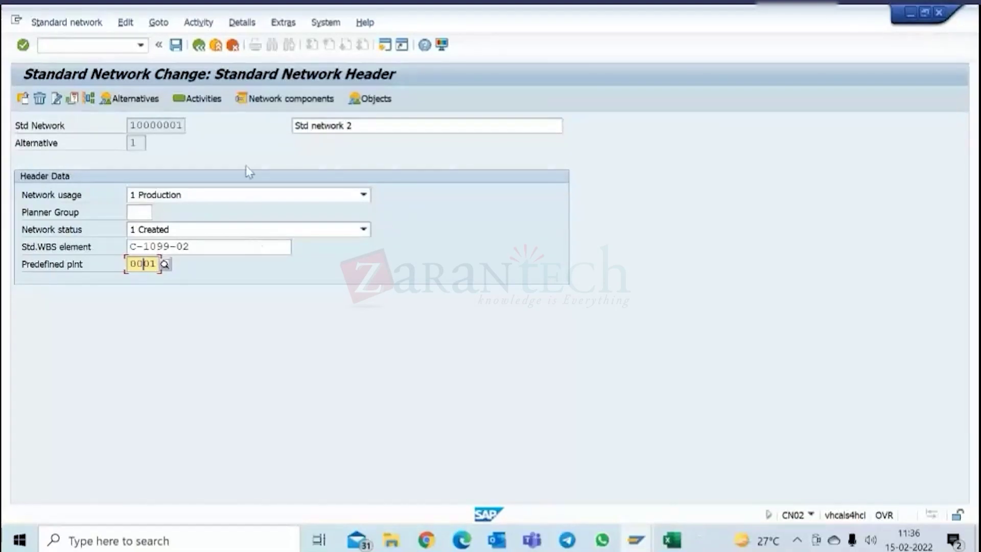
click(198, 45)
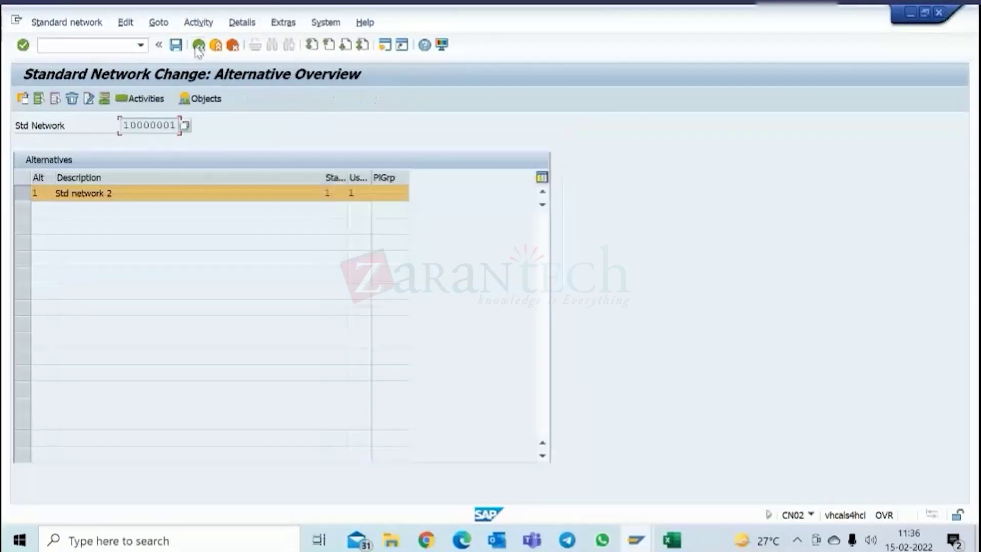
click(199, 45)
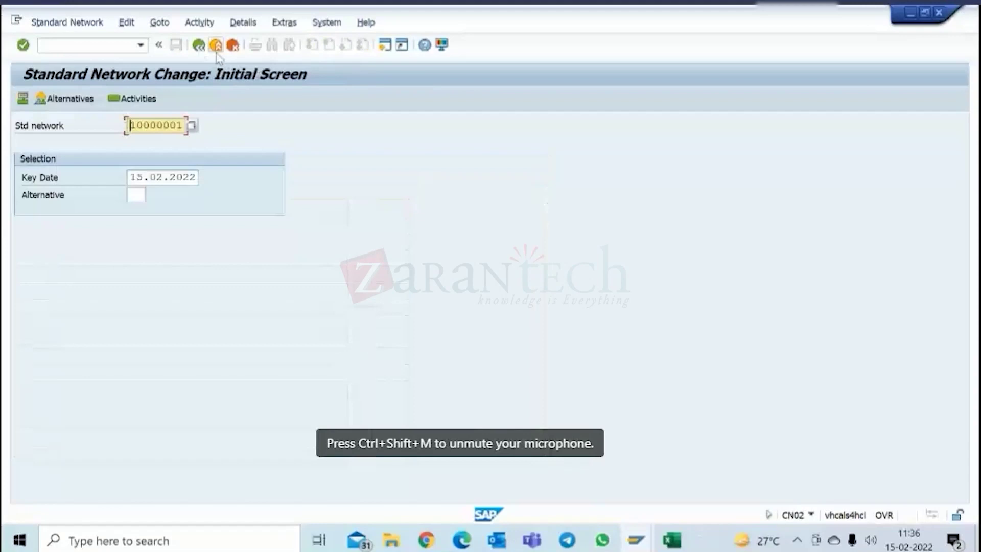
click(216, 47)
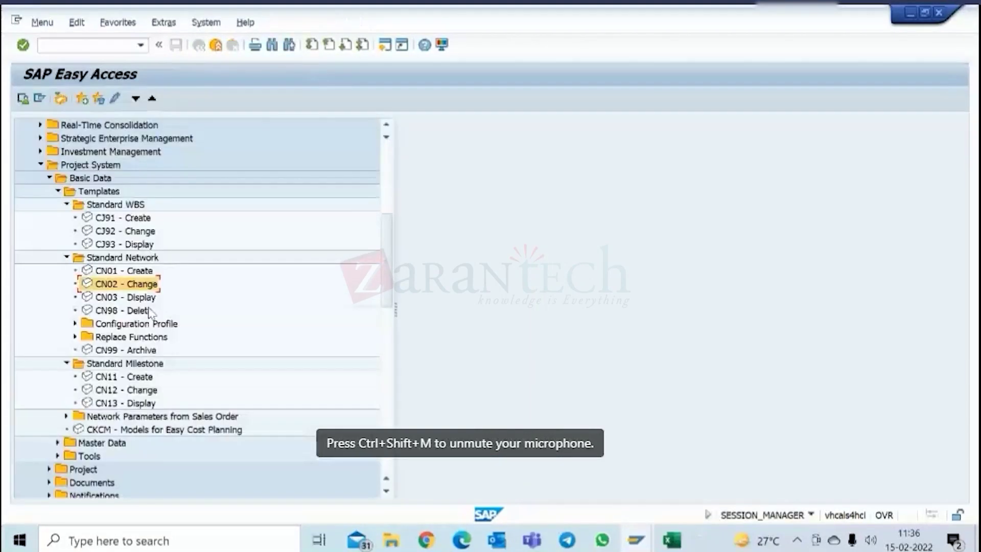
- Open standard milestone MS1 for changing, review its usage and billing plan details, and exit without changes
double_click(134, 391)
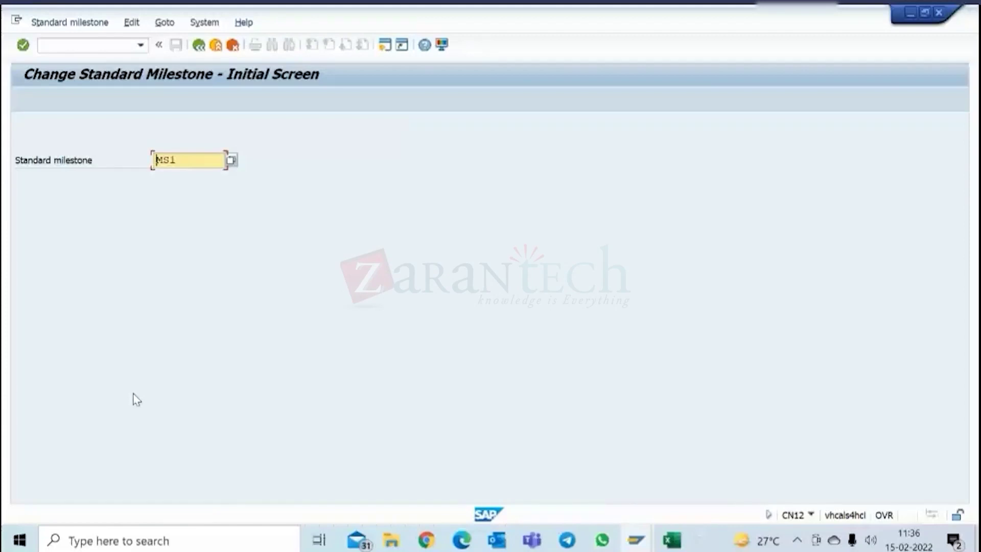
key(Return)
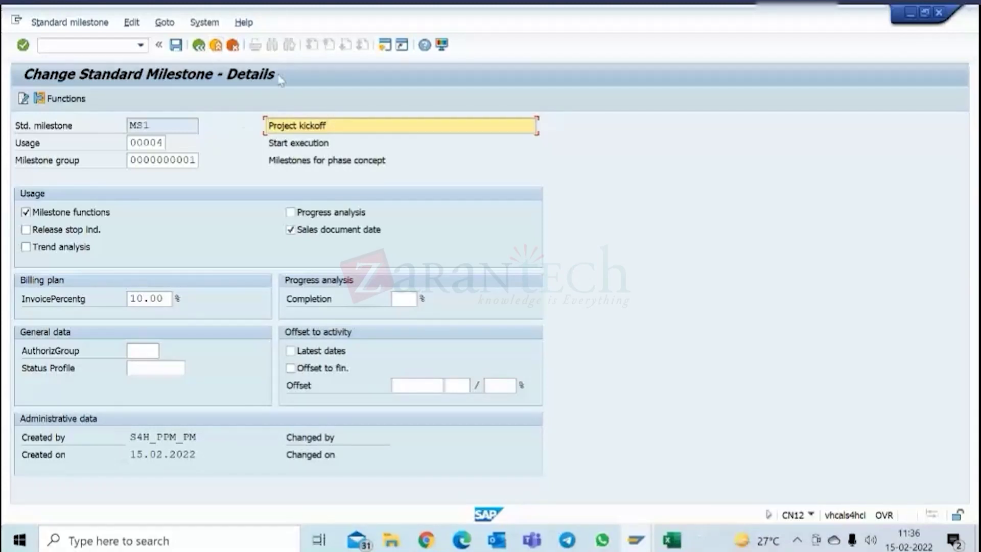
click(201, 47)
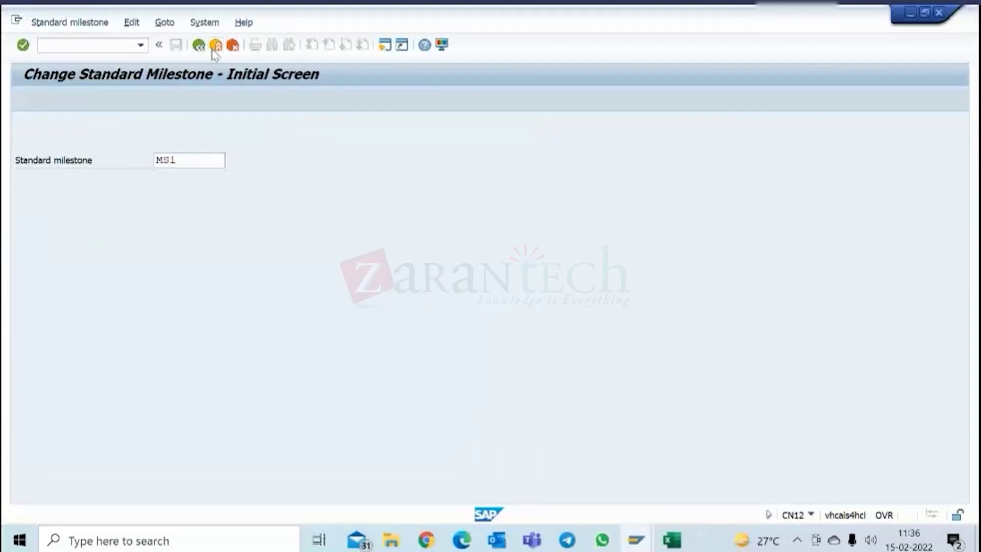
click(214, 47)
- Open standard WBS C-1099 for changing, review its elements with C-1099-01, Prepare, selected, and exit
double_click(132, 231)
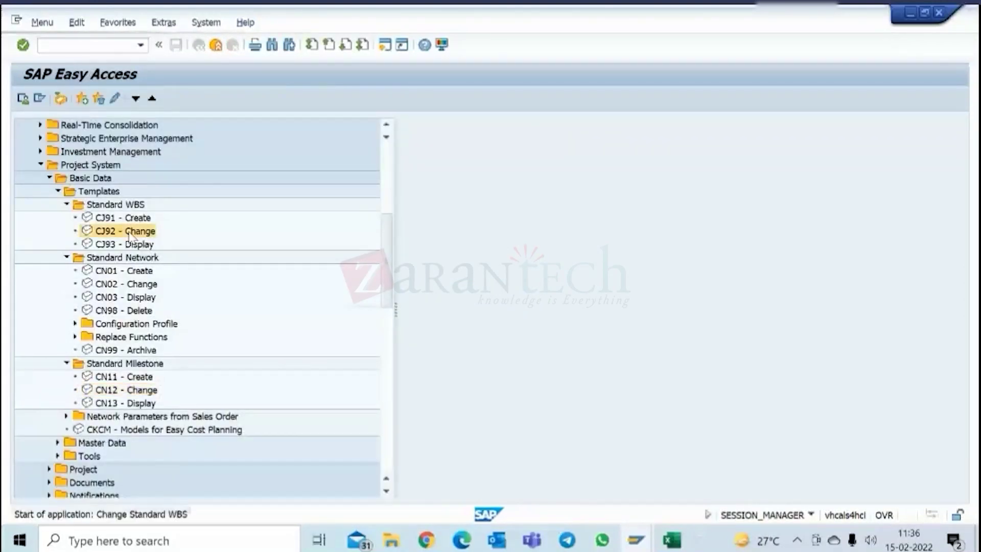
key(Return)
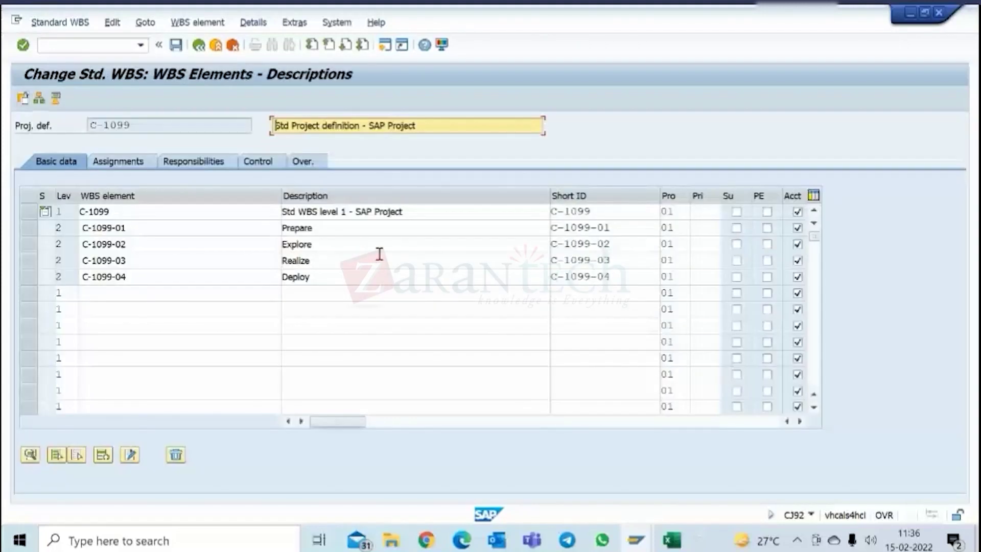
click(28, 227)
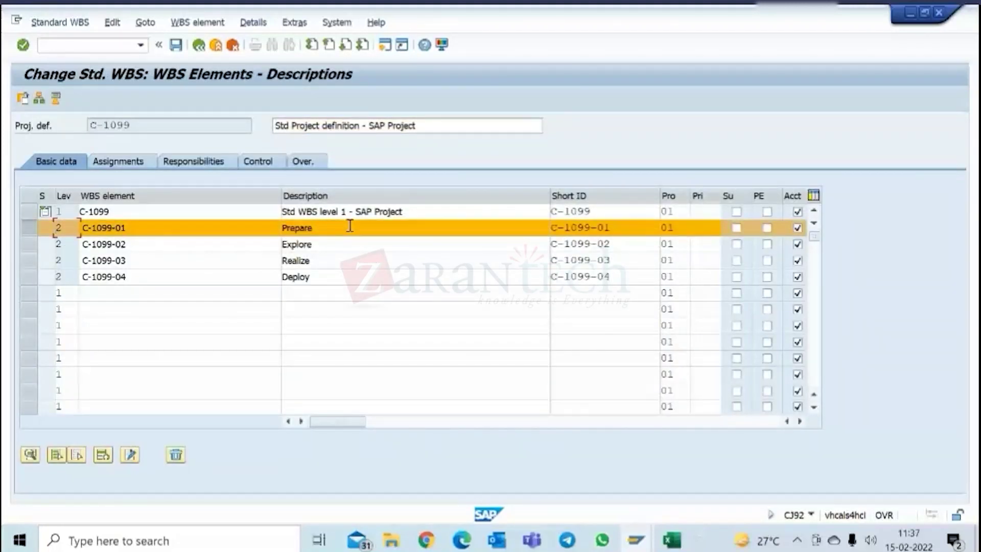
click(216, 46)
click(216, 46)
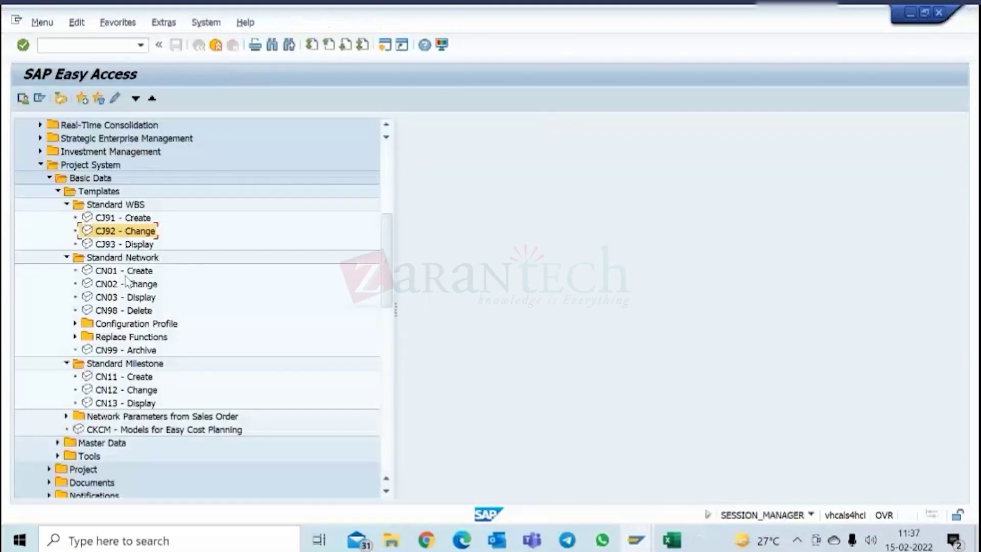
- Reopen standard network 10000001 for changing, check which standard WBS element its activities are assigned to, and exit
double_click(127, 272)
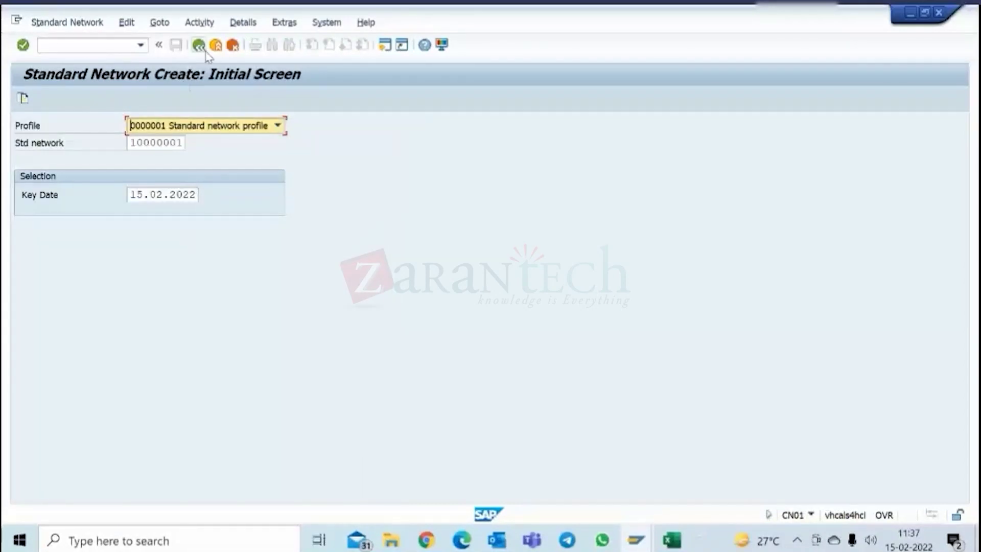
click(200, 49)
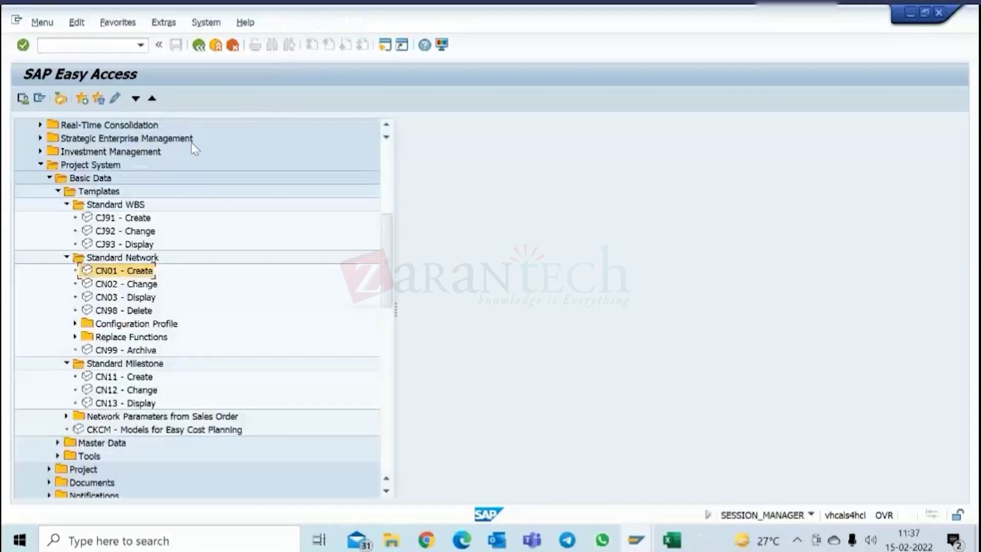
double_click(126, 284)
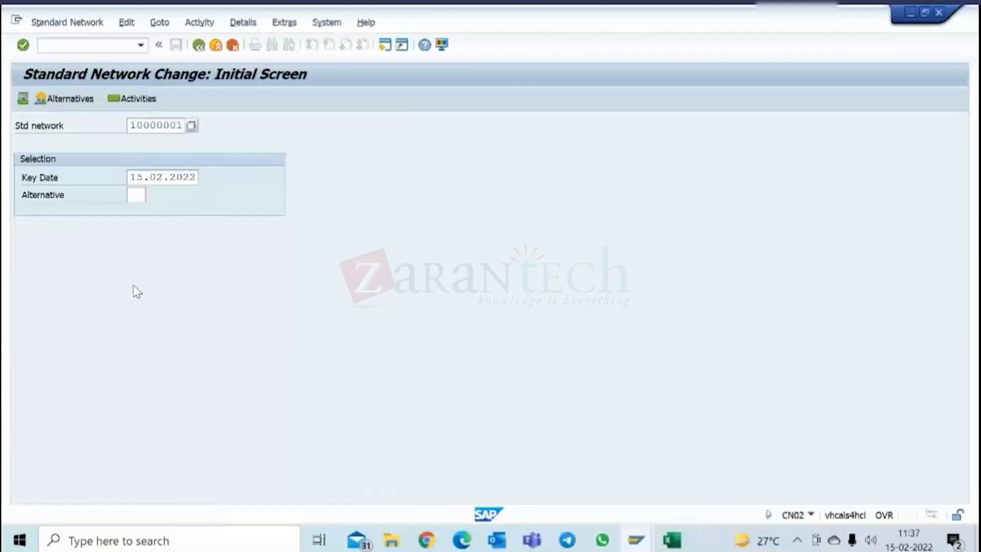
key(Return)
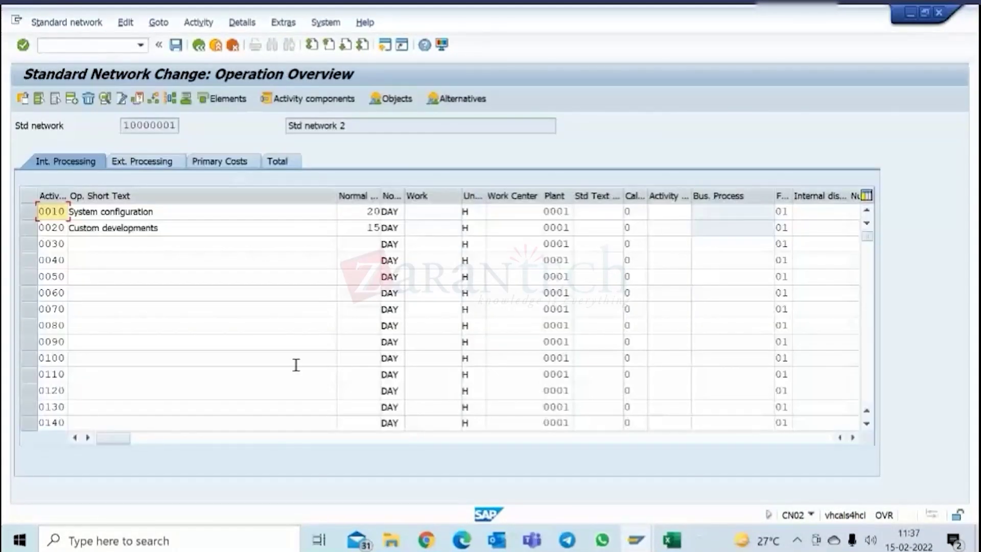
drag(128, 440, 258, 440)
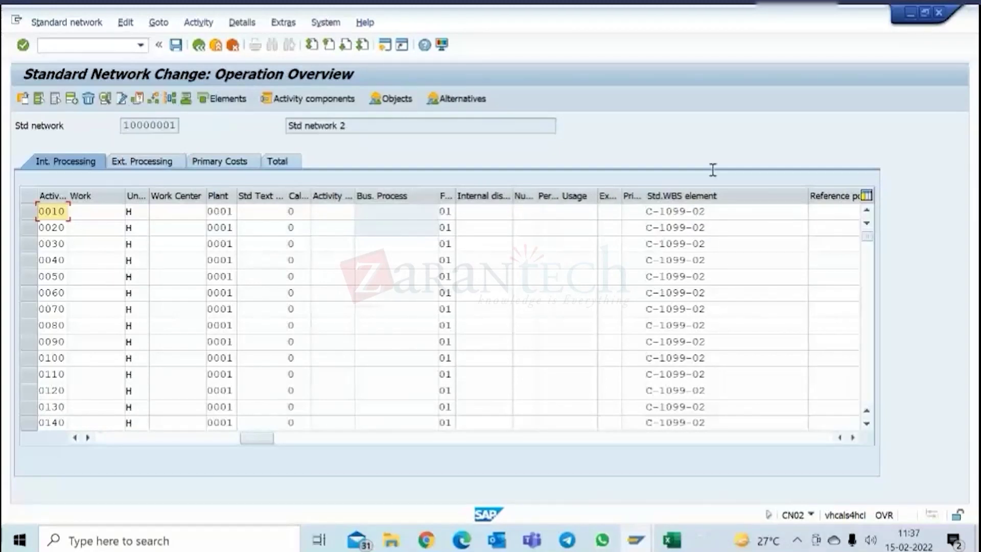
click(199, 48)
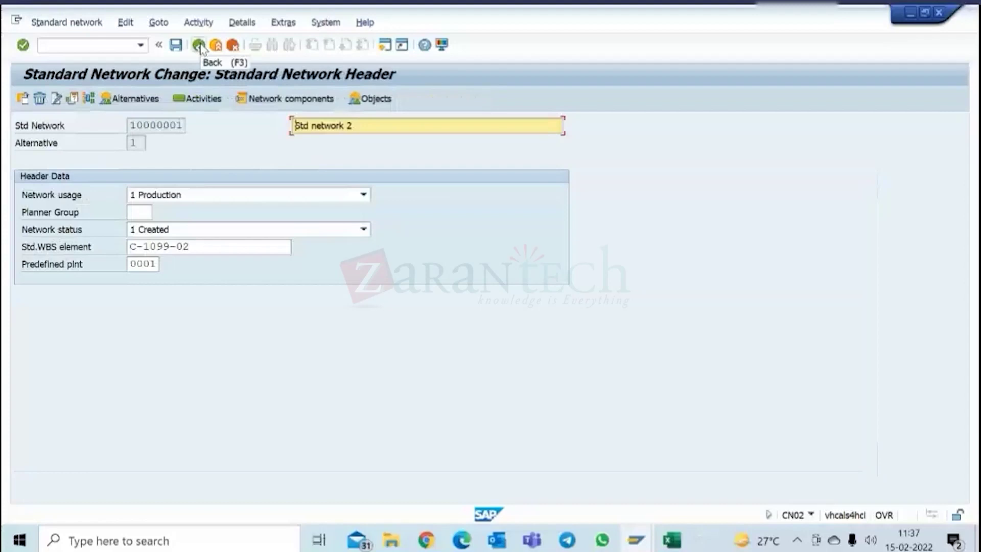
click(200, 48)
click(200, 48)
click(199, 47)
click(199, 47)
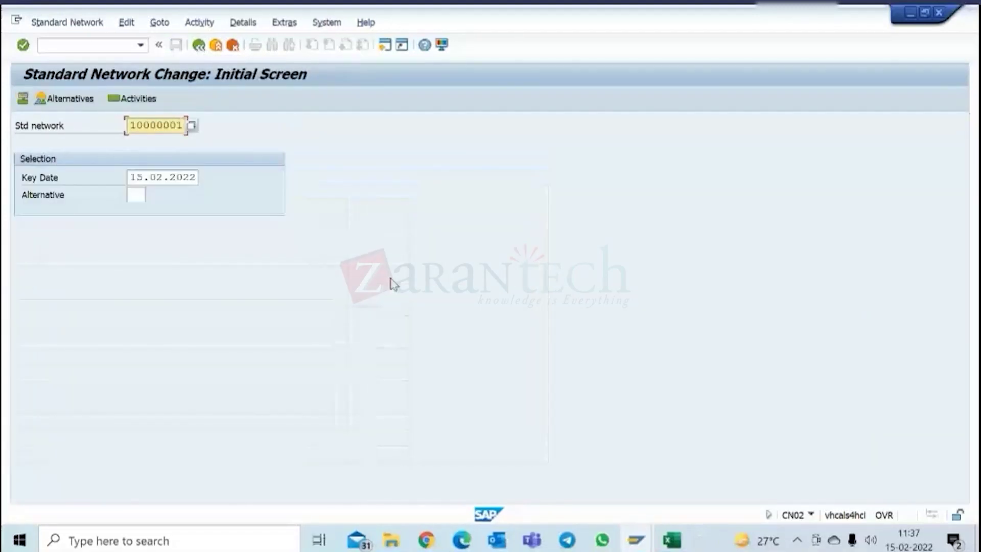
click(199, 46)
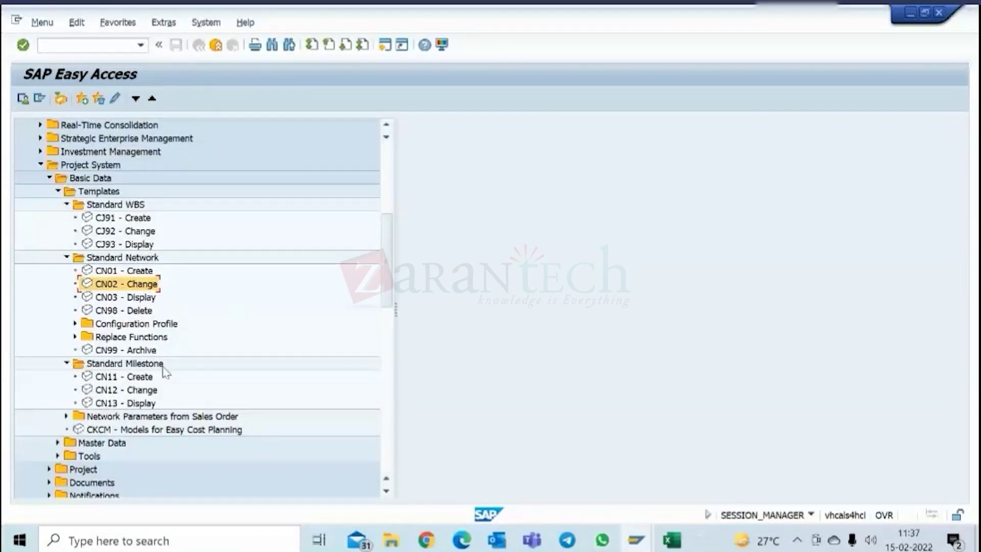
- Switch to the open Create Project session and check that C-1099 is the template's standard project definition
scroll(187, 383, down, 1)
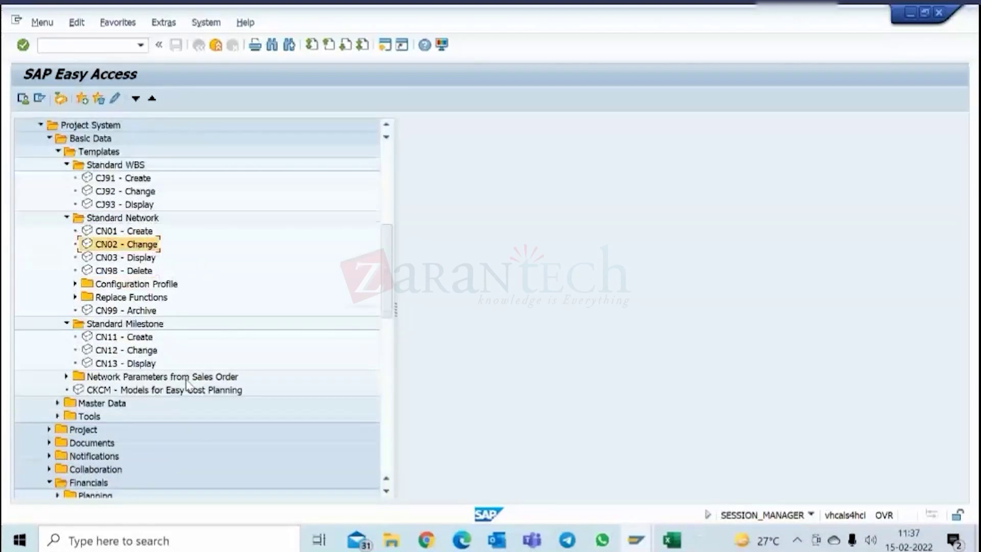
scroll(187, 385, down, 2)
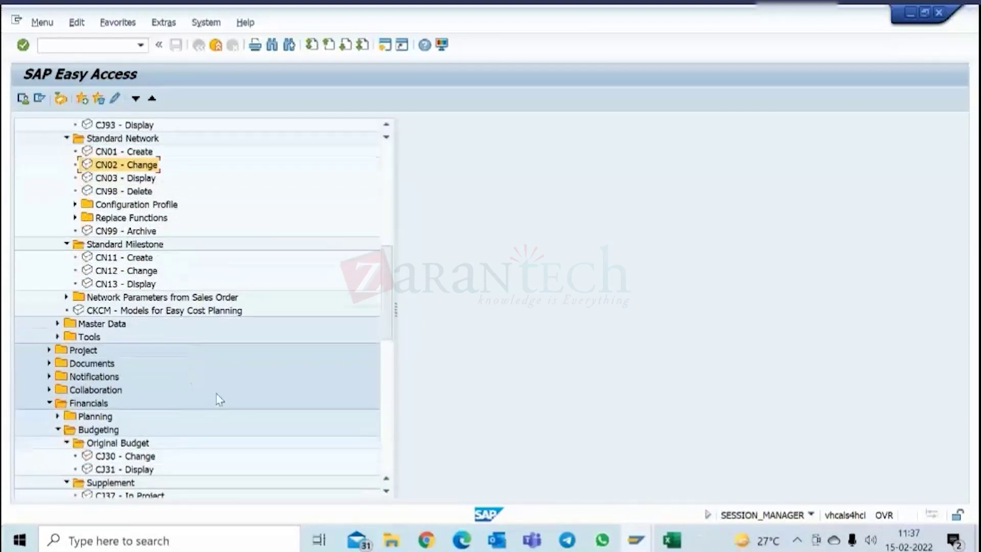
click(646, 540)
click(851, 471)
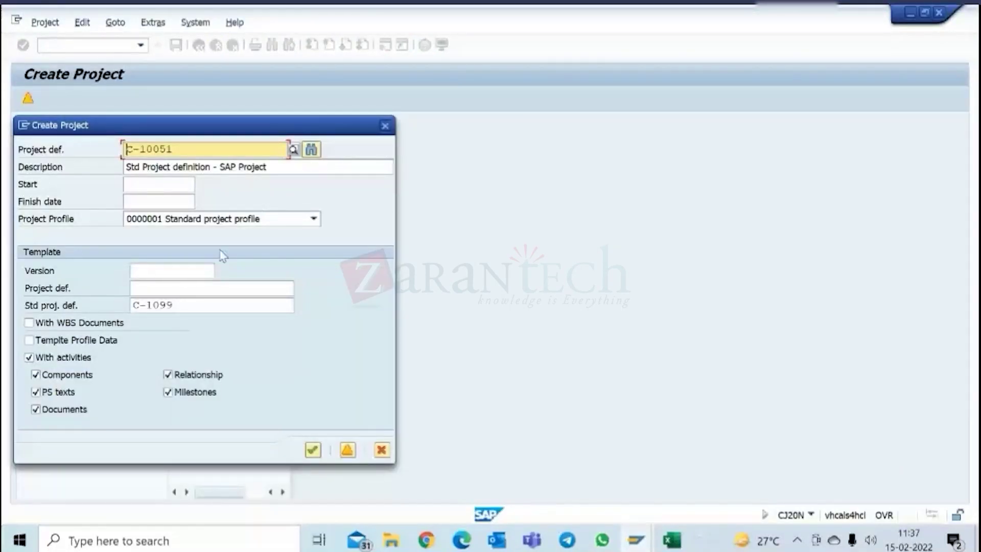
click(189, 305)
drag(189, 305, 117, 313)
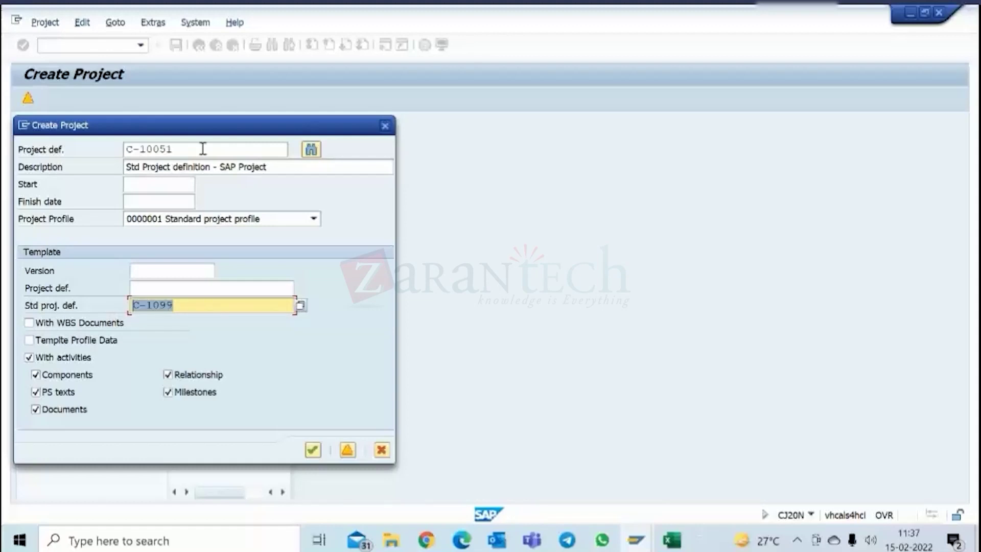
- Set the new project's definition number to C-1001
drag(160, 149, 186, 148)
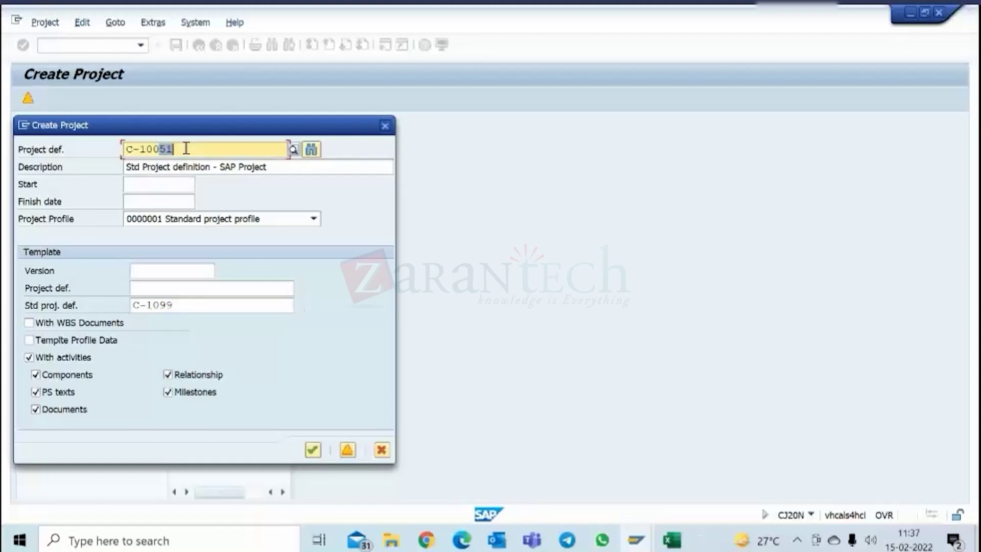
key(BackSpace)
key(BackSpace)
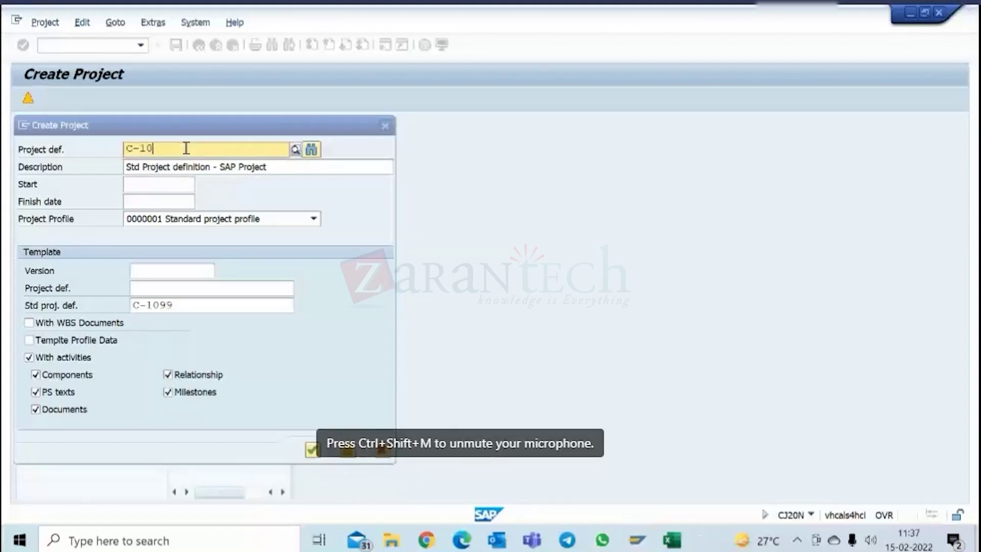
text(01)
key(BackSpace)
text(51)
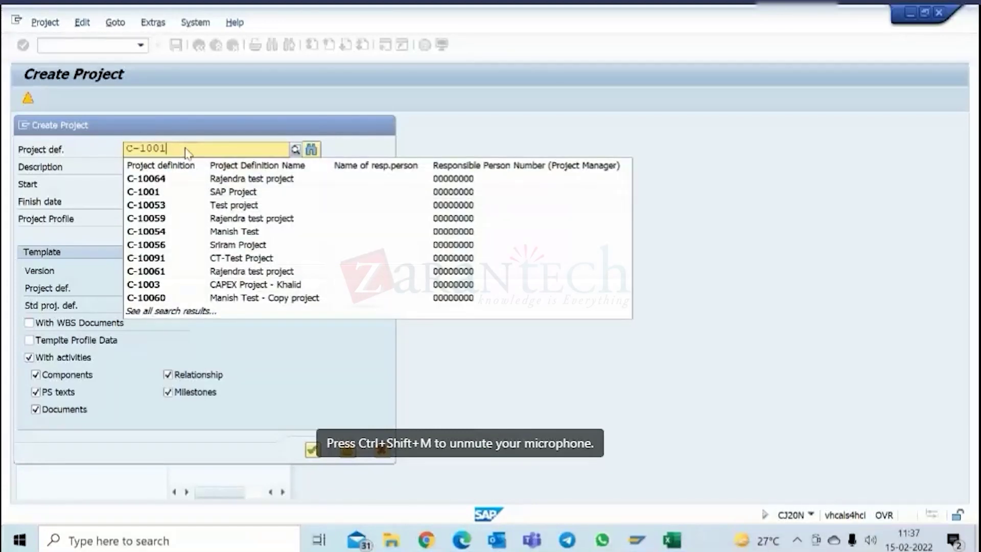
key(Return)
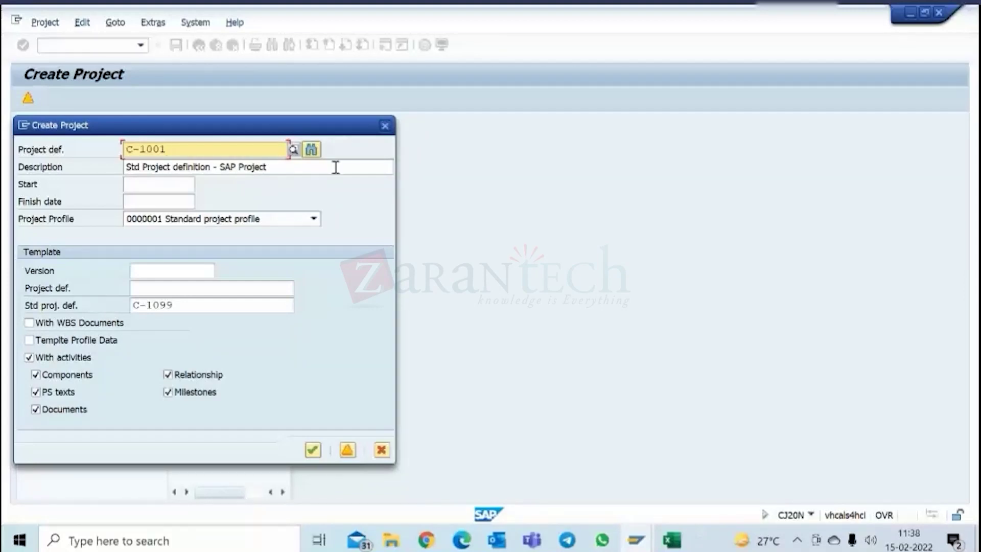
- Find the next open project number starting from C-1001 and adopt the proposed number C-1008
key(Return)
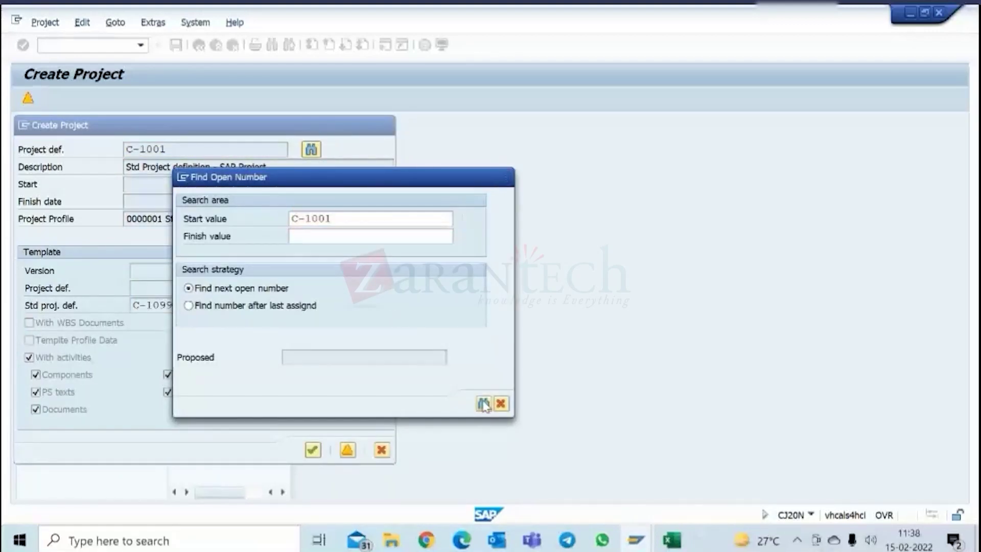
click(483, 403)
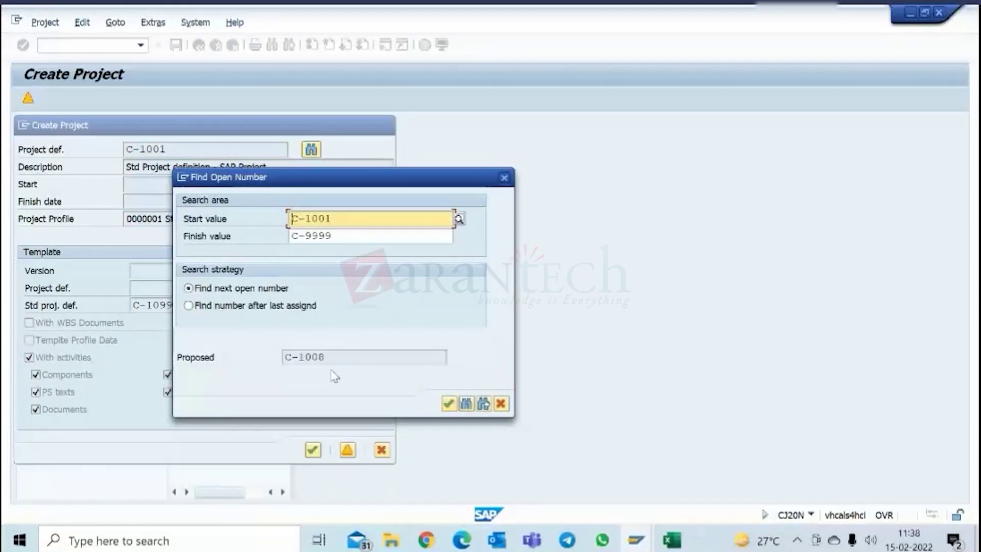
double_click(324, 354)
click(448, 403)
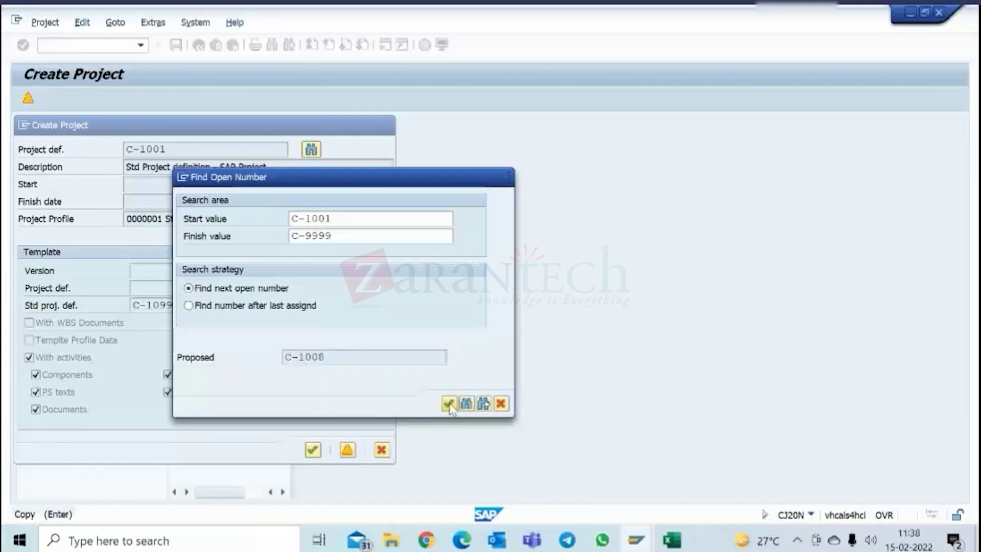
- Copy the WBS structure of standard project C-1099 into the new project, accepting today's date as the finish date
drag(183, 305, 113, 313)
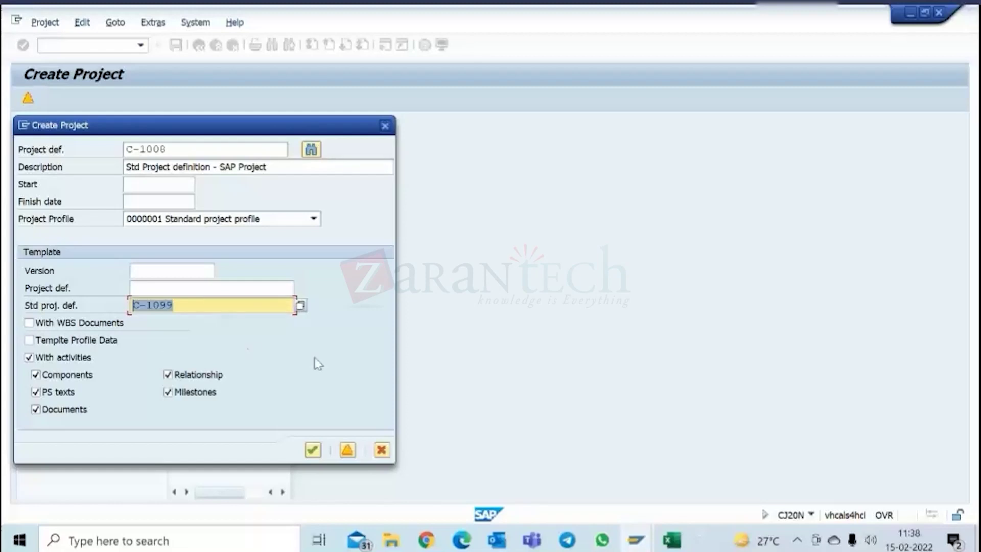
click(352, 456)
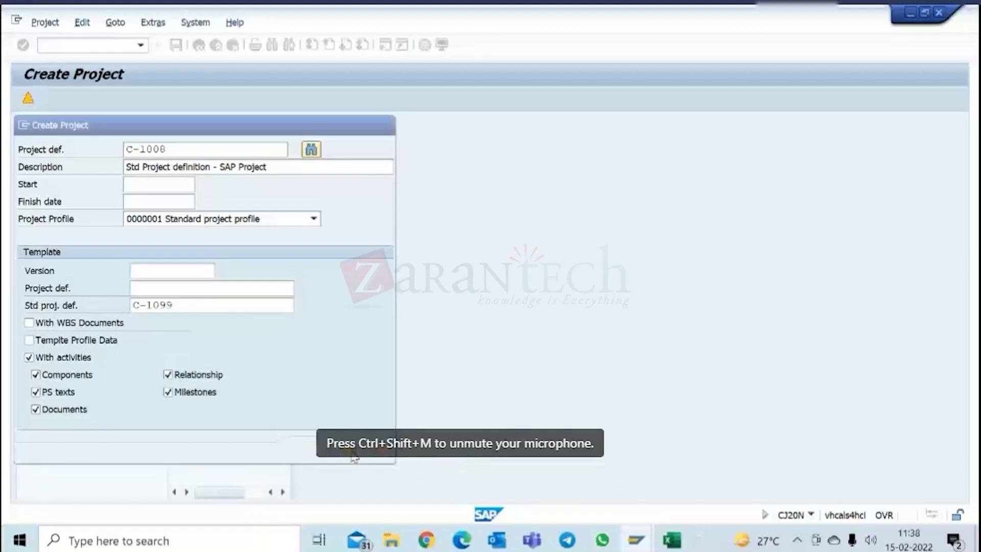
key(Return)
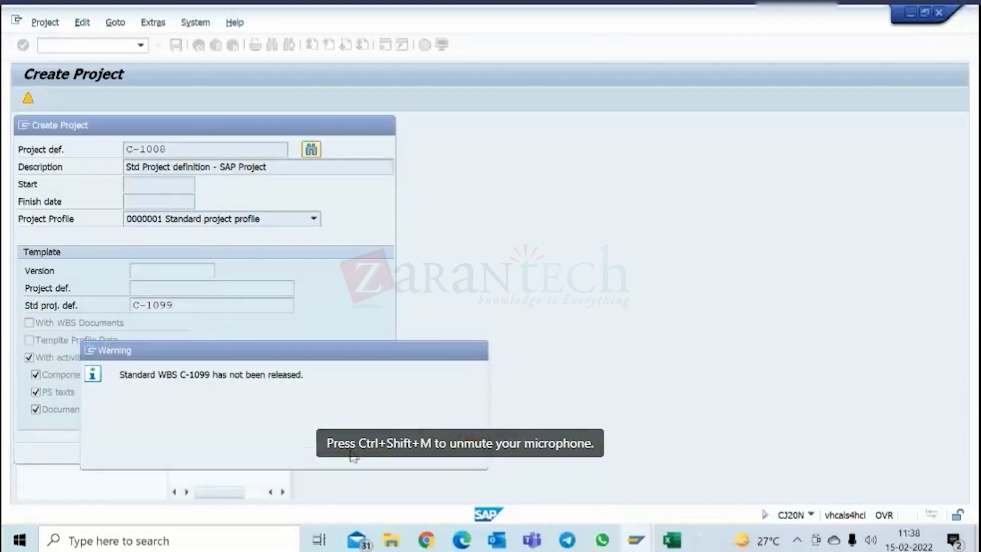
click(404, 455)
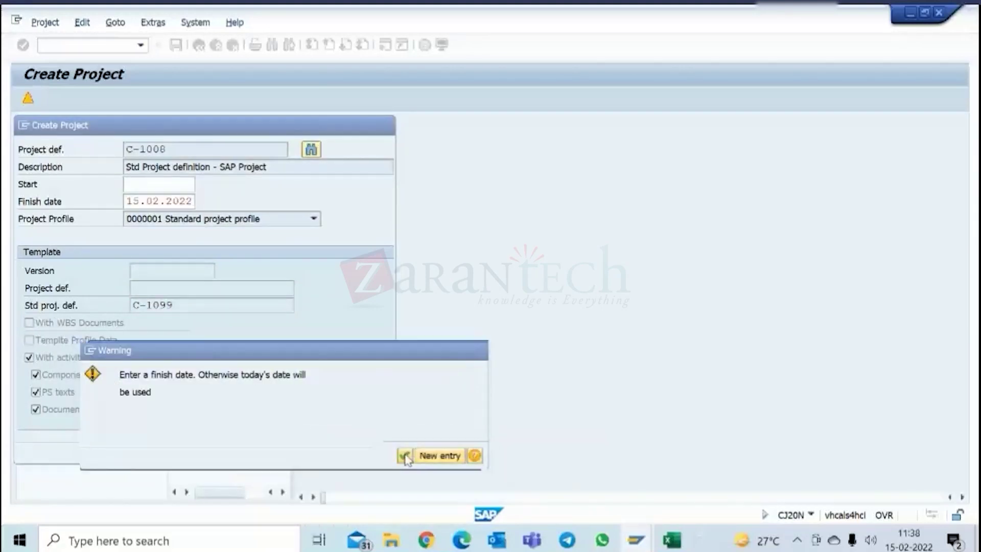
- Replace key C-1099 with C-1008 in all copied WBS elements, check them, and include them in the project
click(85, 98)
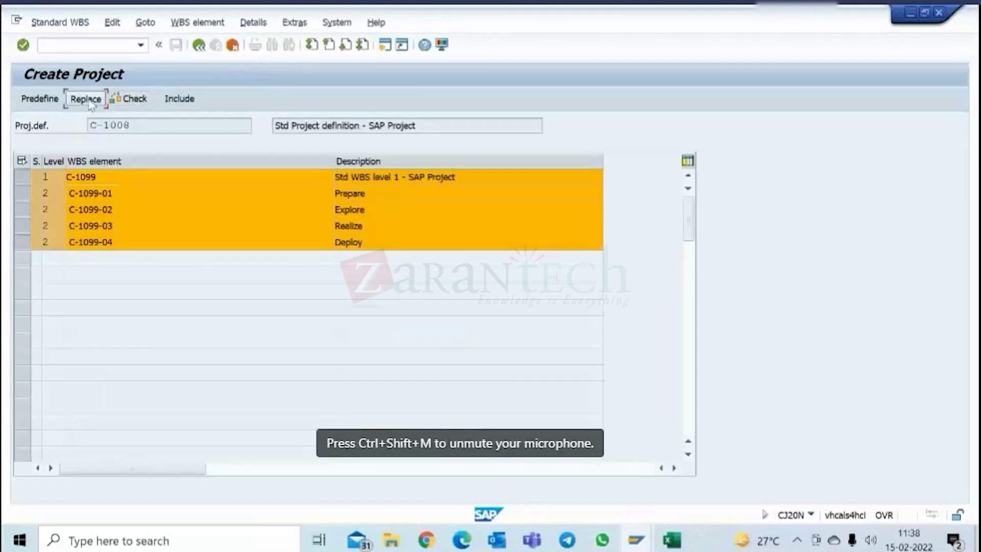
click(154, 148)
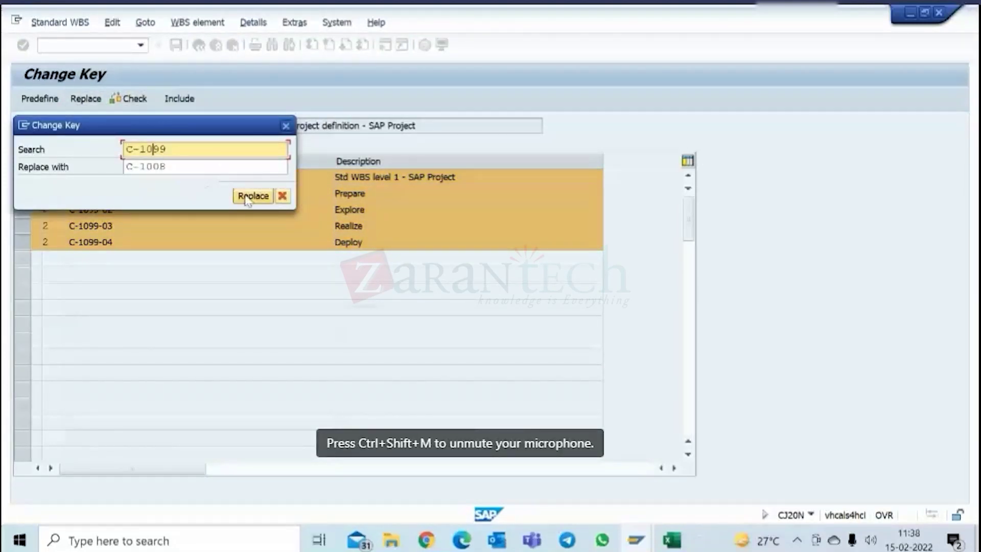
click(247, 197)
click(142, 103)
click(186, 102)
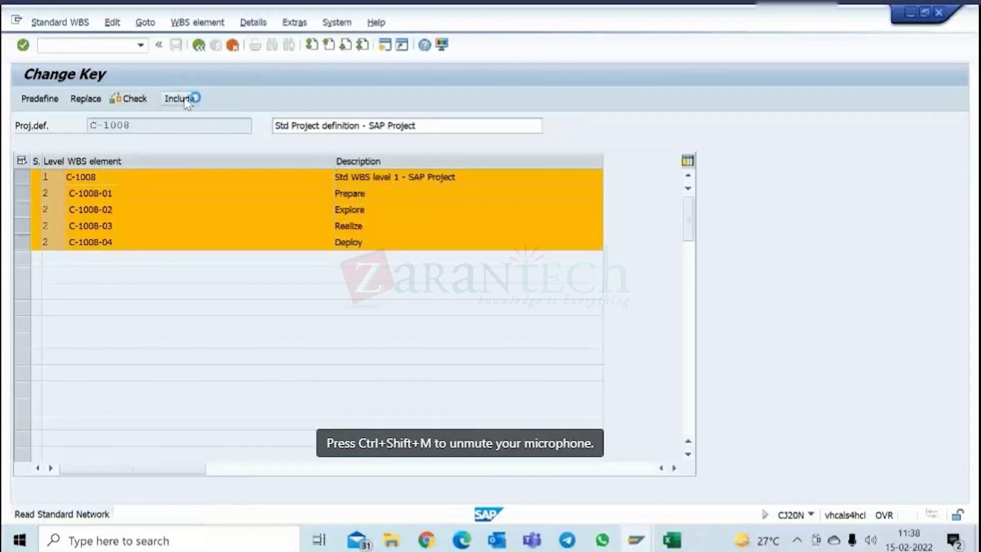
click(184, 105)
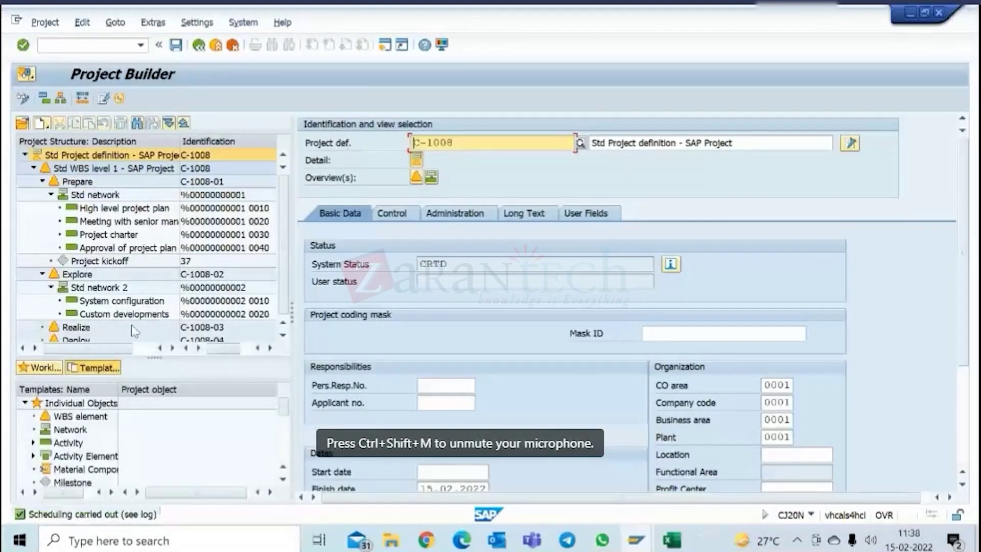
- Review the new project's WBS element overview, both standard networks, and the Project kickoff milestone
click(420, 182)
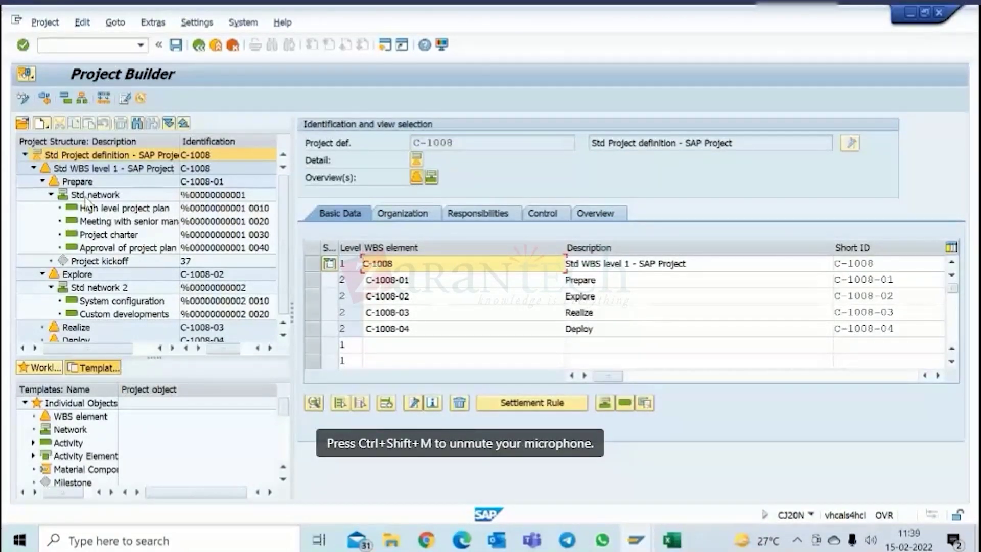
click(104, 202)
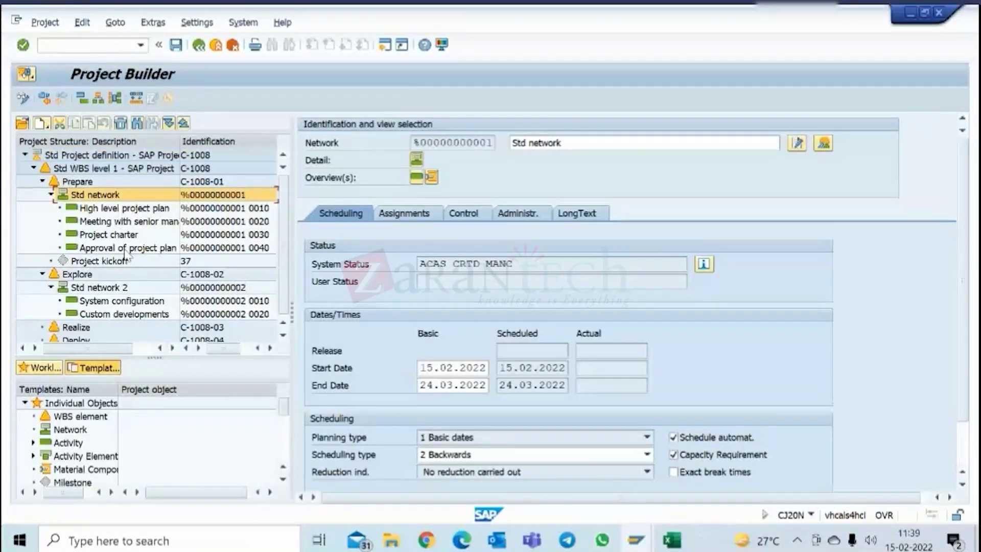
click(100, 291)
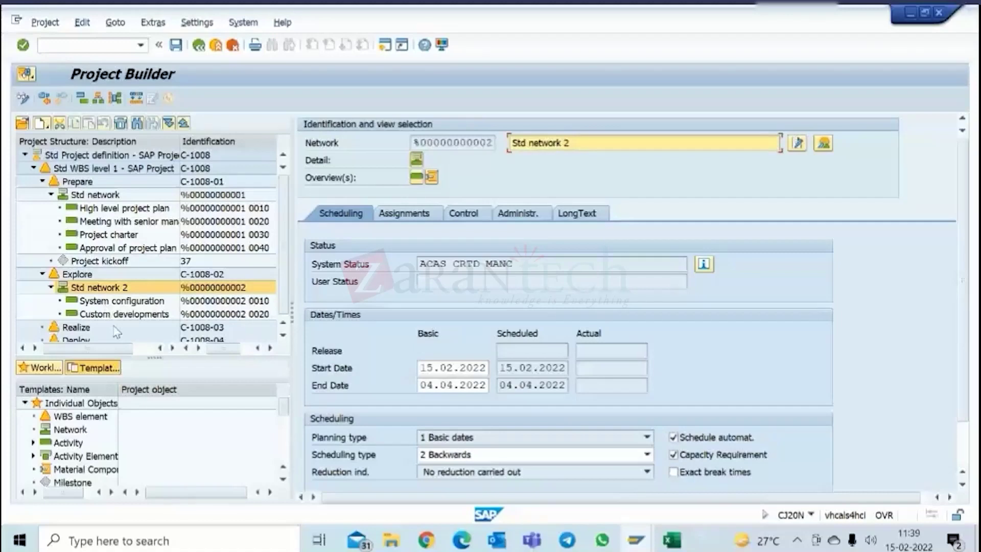
click(160, 258)
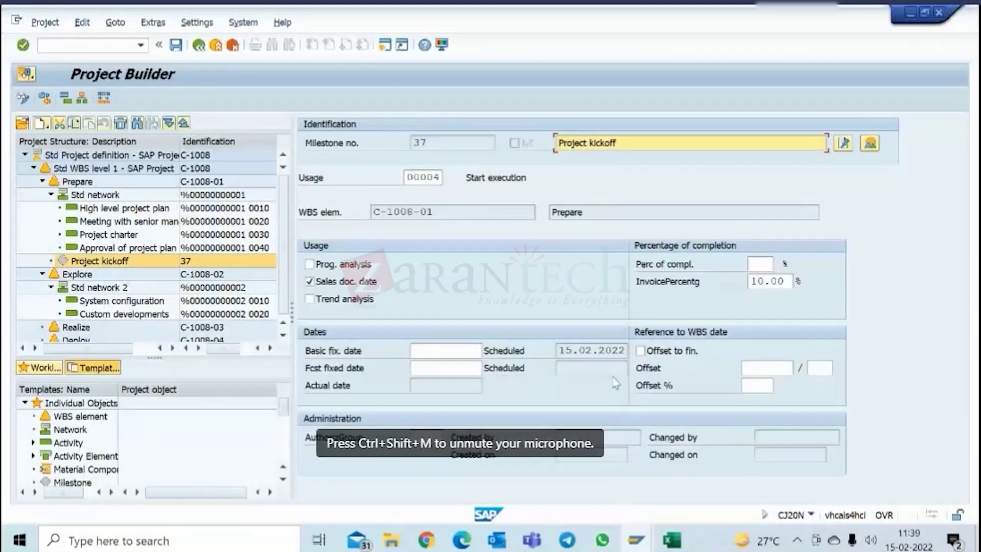
- Return to the project definition, save project C-1008, and exit to SAP Easy Access
click(109, 161)
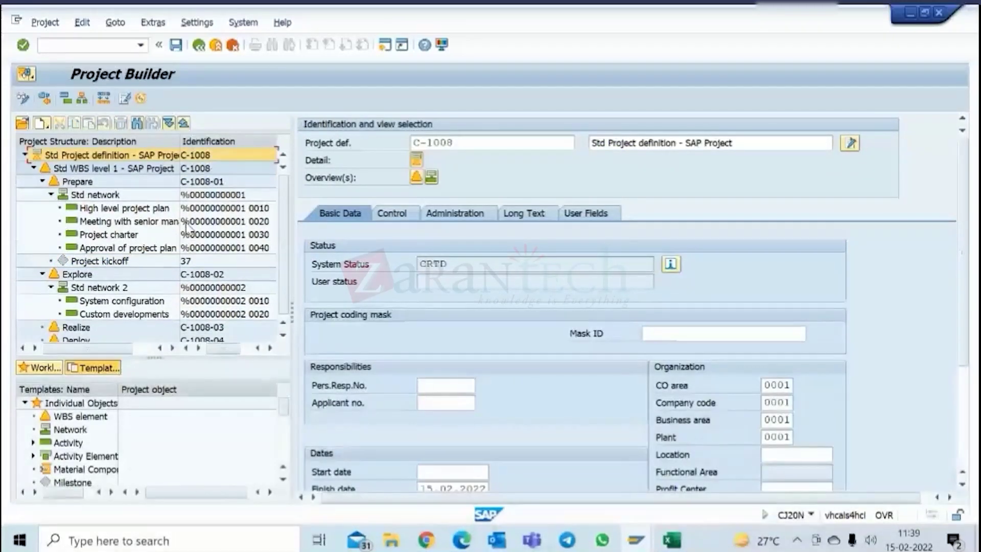
click(176, 46)
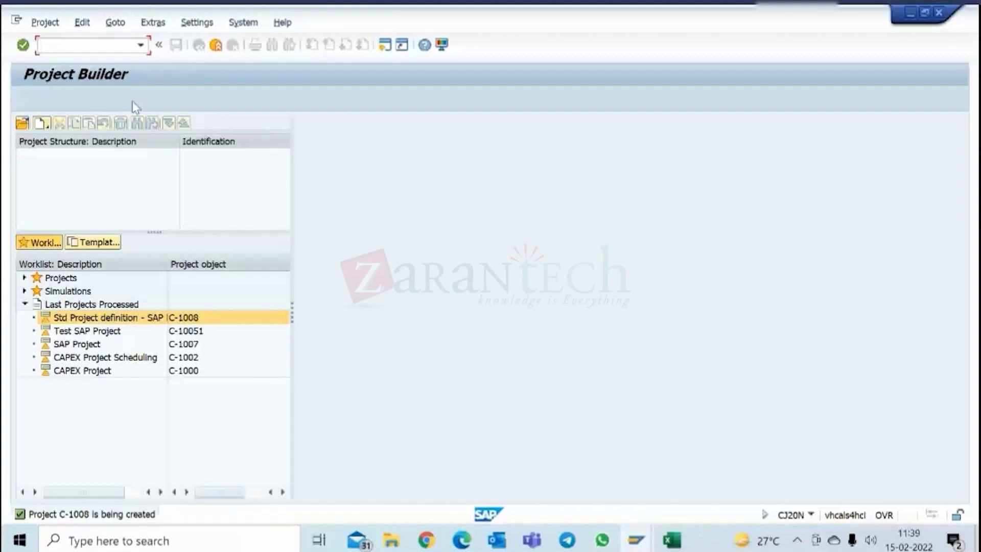
click(215, 45)
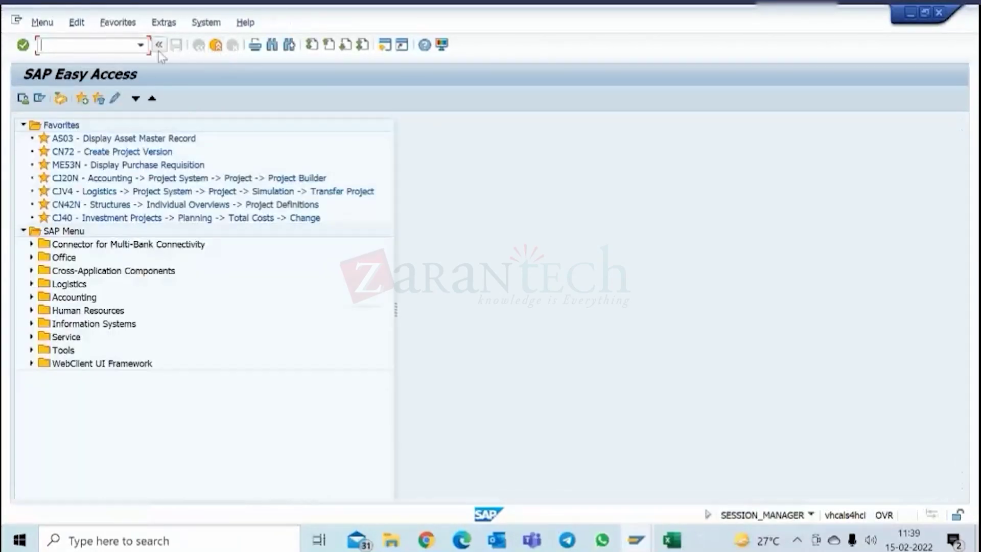
- Start transaction CJ20N, begin copying a project, and go to the template's operative project definition instead of the standard one
text(cj20n)
key(Return)
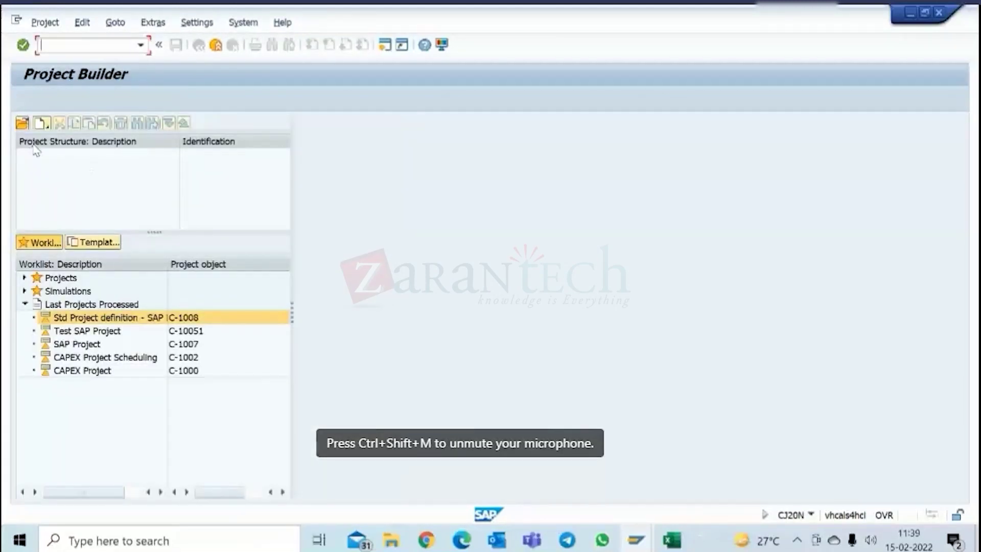
click(44, 127)
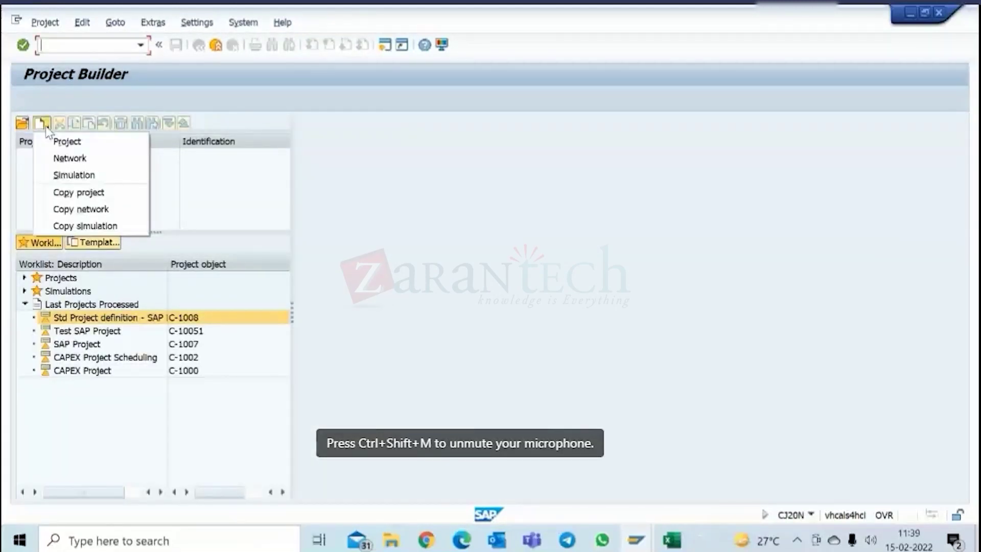
click(68, 193)
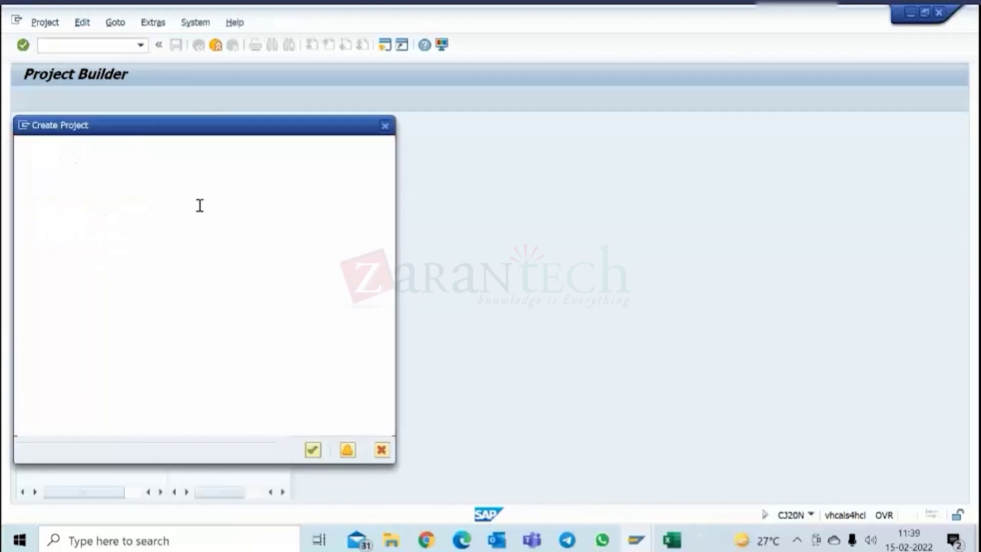
drag(184, 305, 114, 305)
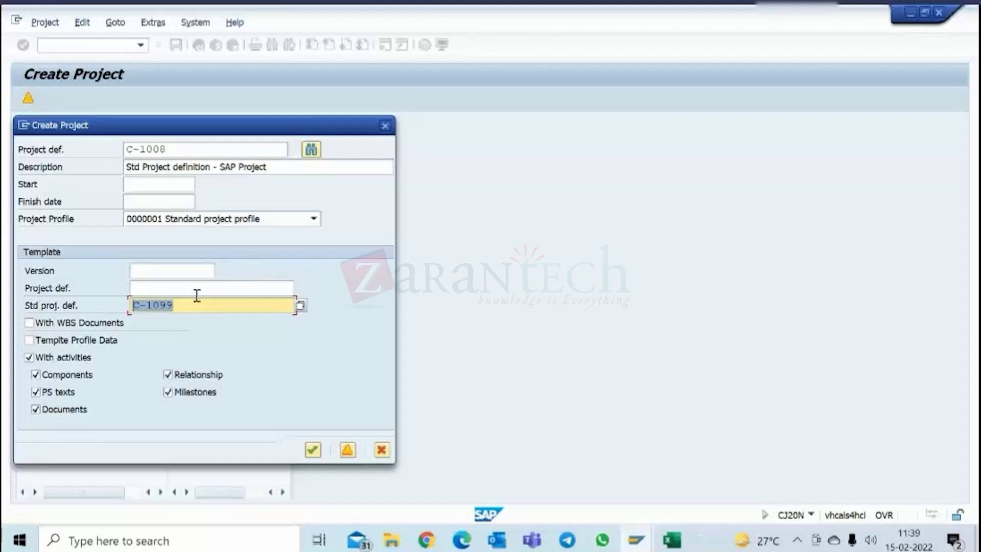
click(179, 287)
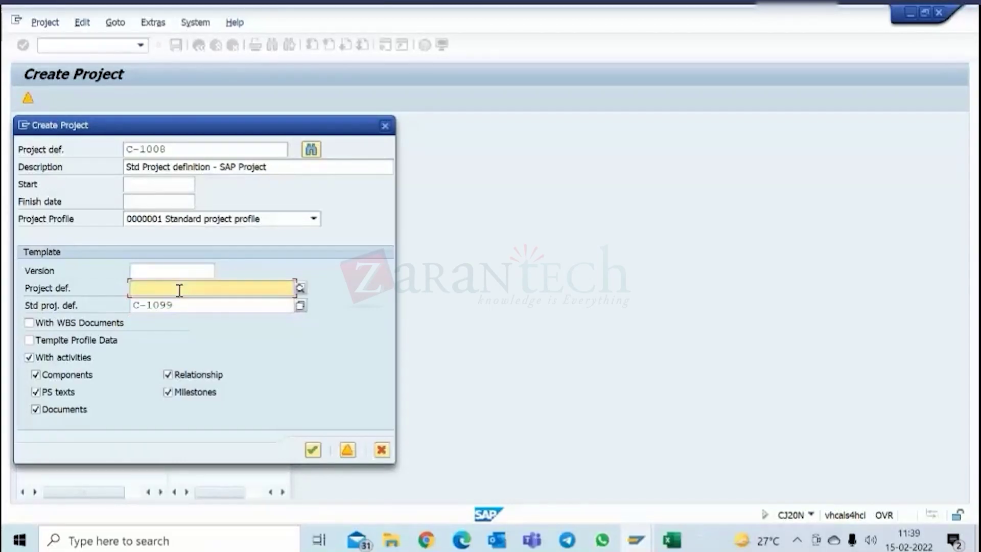
- Switch to the Project Builder session with project C-10051 and select its project definition, Test SAP Project
click(636, 540)
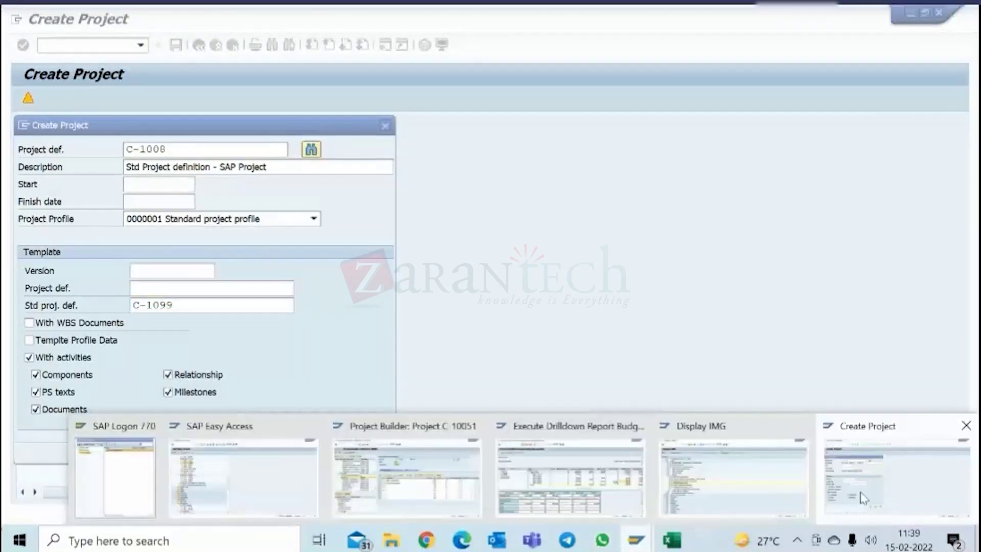
click(420, 492)
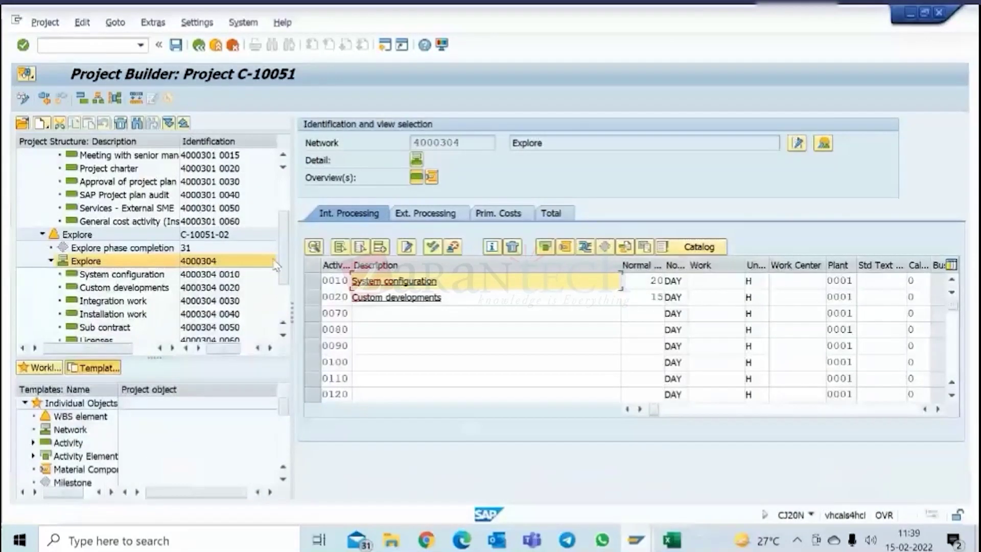
drag(283, 249, 281, 140)
click(148, 156)
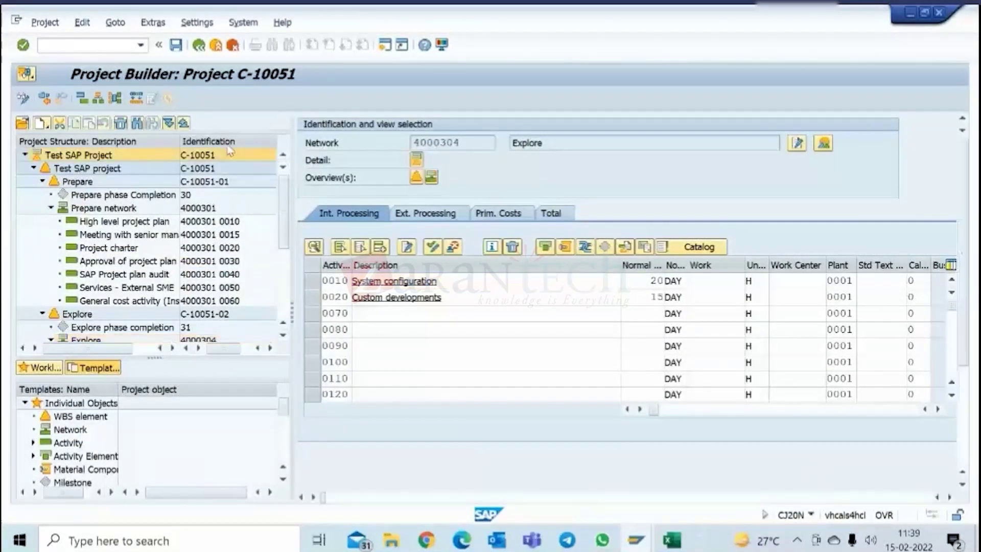
- Switch project C-10051 to display mode and copy its number into the Create Project dialog as the template project definition
click(23, 98)
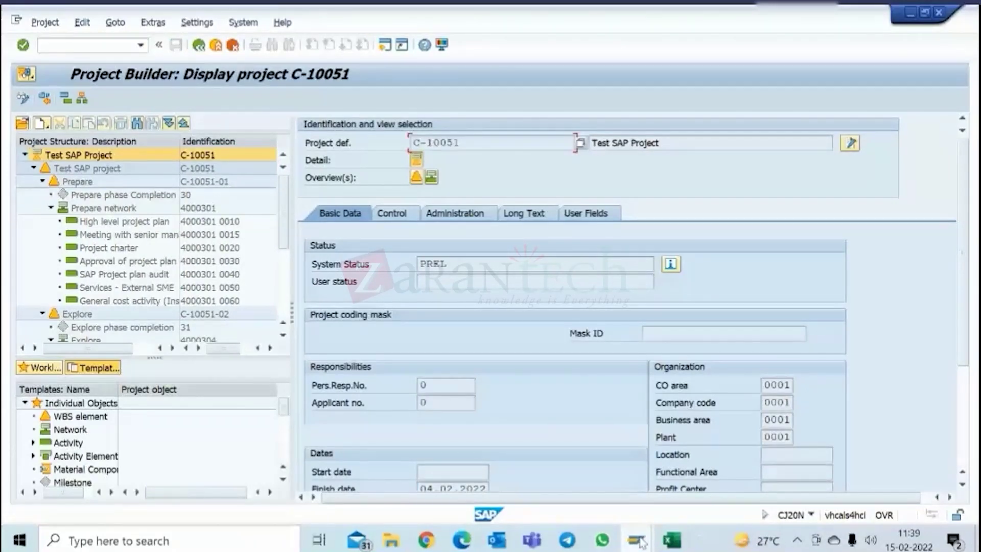
mouse_move(640, 543)
click(919, 465)
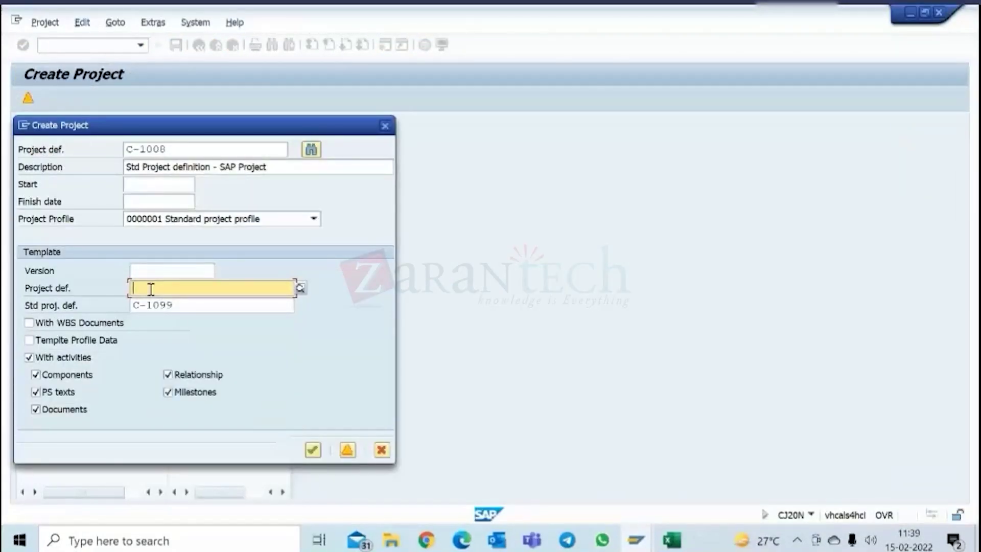
key(alt+Tab)
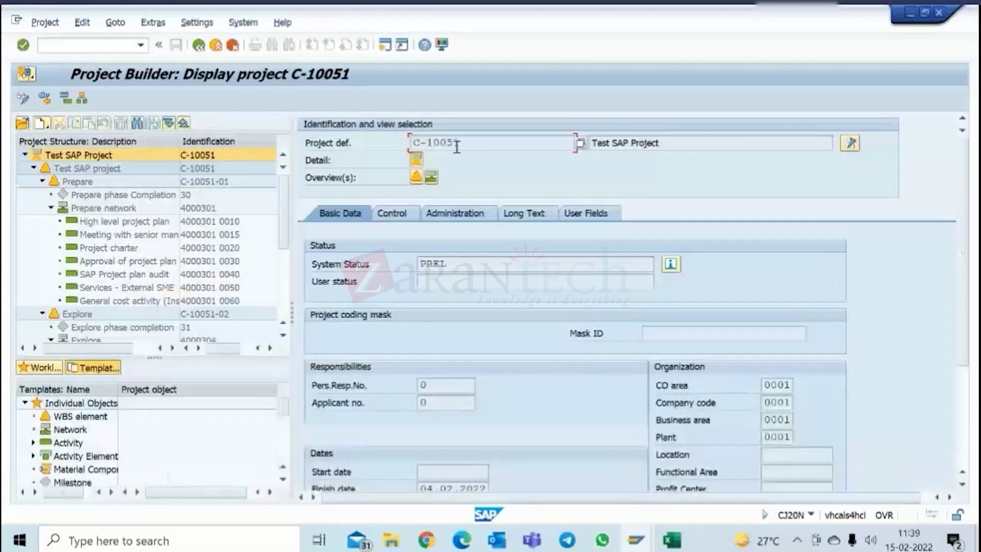
drag(460, 145, 361, 152)
key(ctrl+c)
key(alt+Tab)
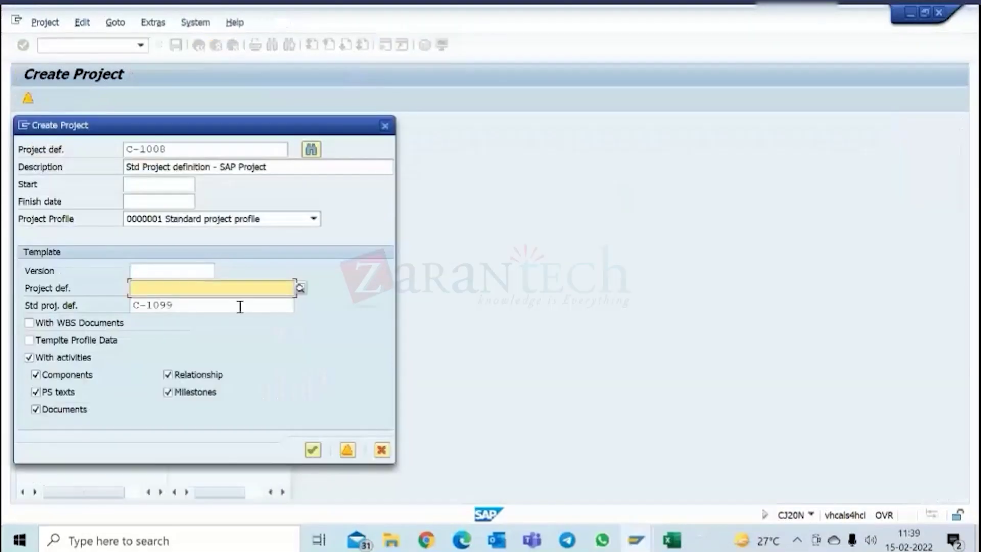
key(ctrl+v)
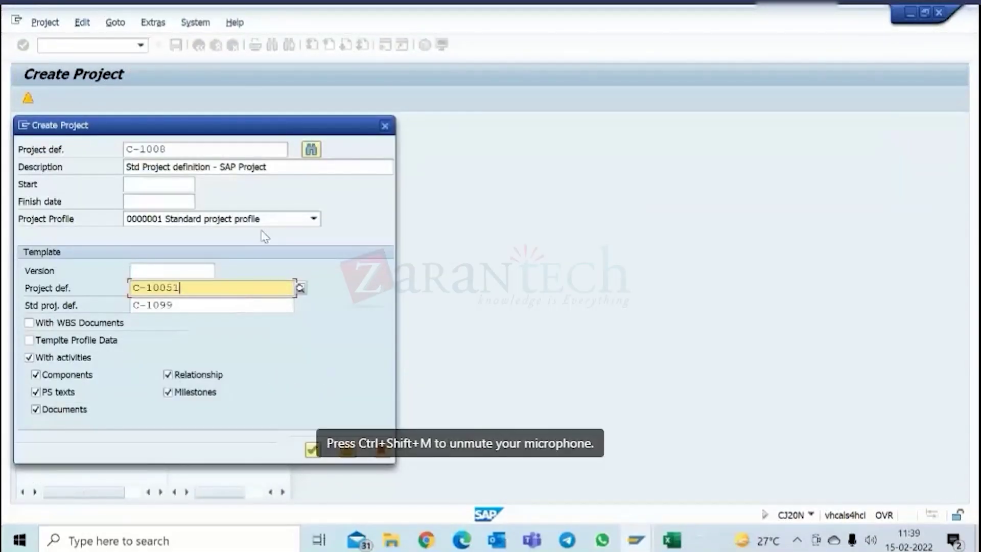
- Assign the next open number, C-1010, as the new project definition and try to create the project
click(310, 150)
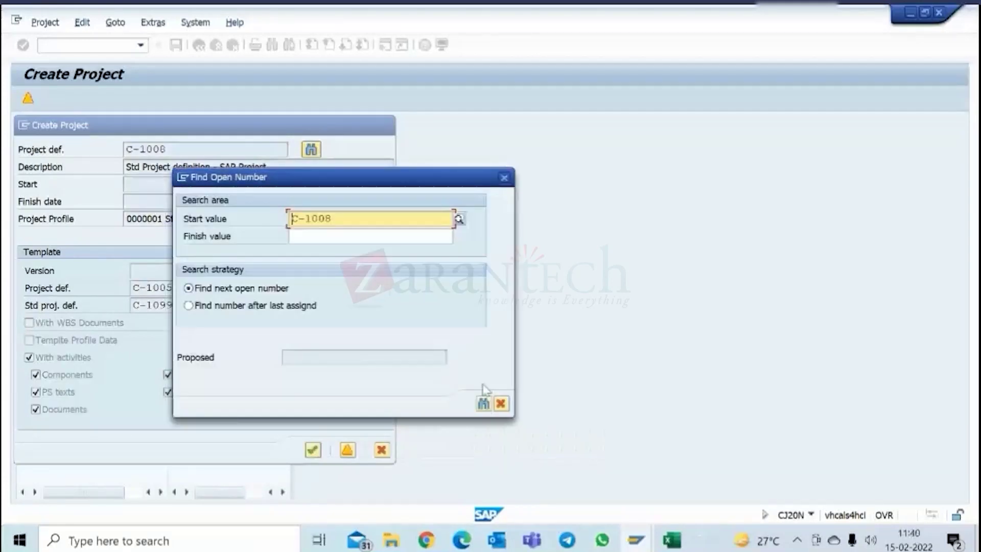
click(483, 404)
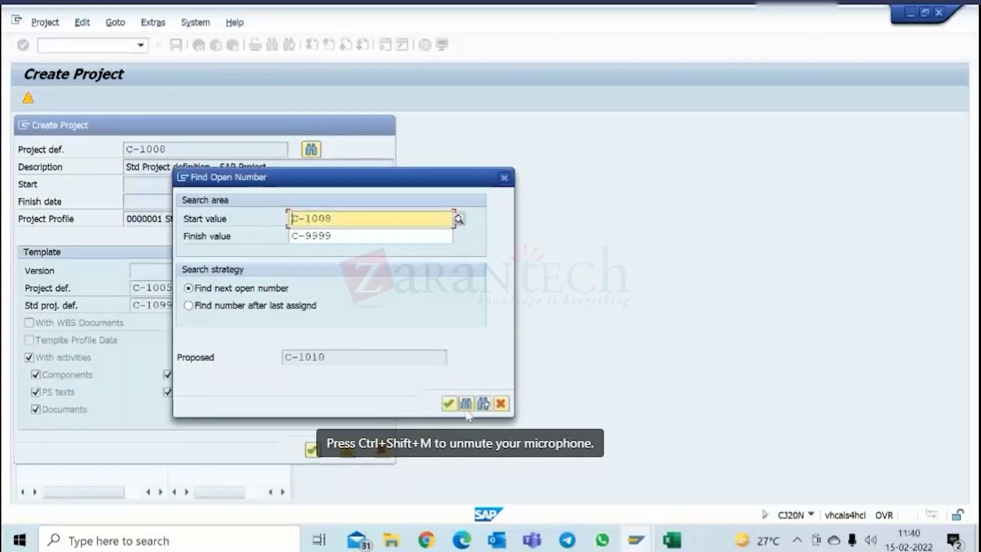
click(448, 404)
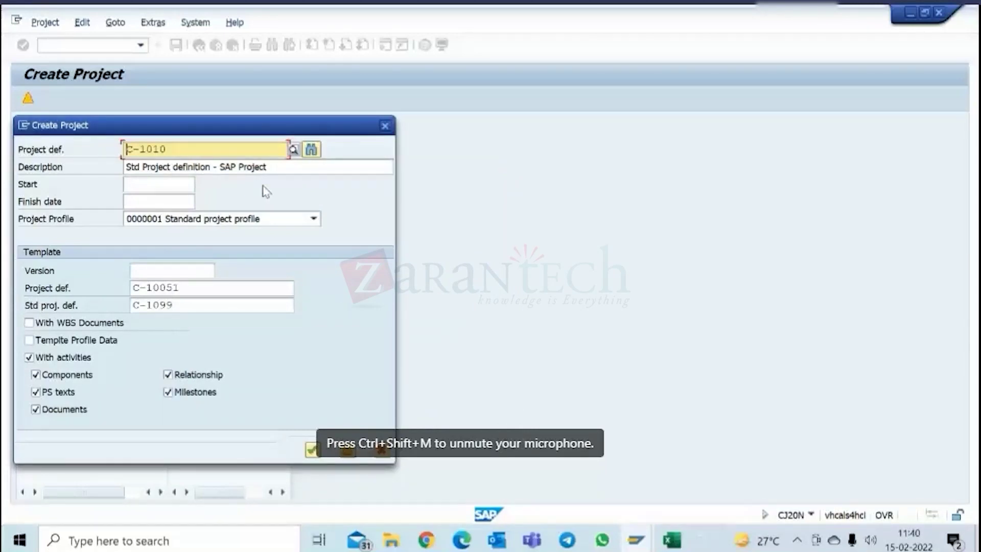
key(Return)
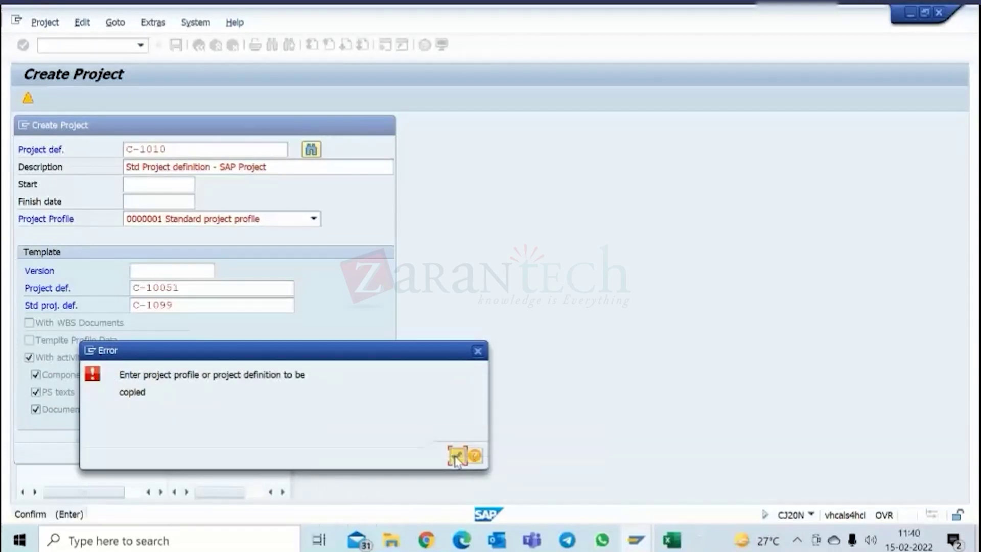
click(456, 456)
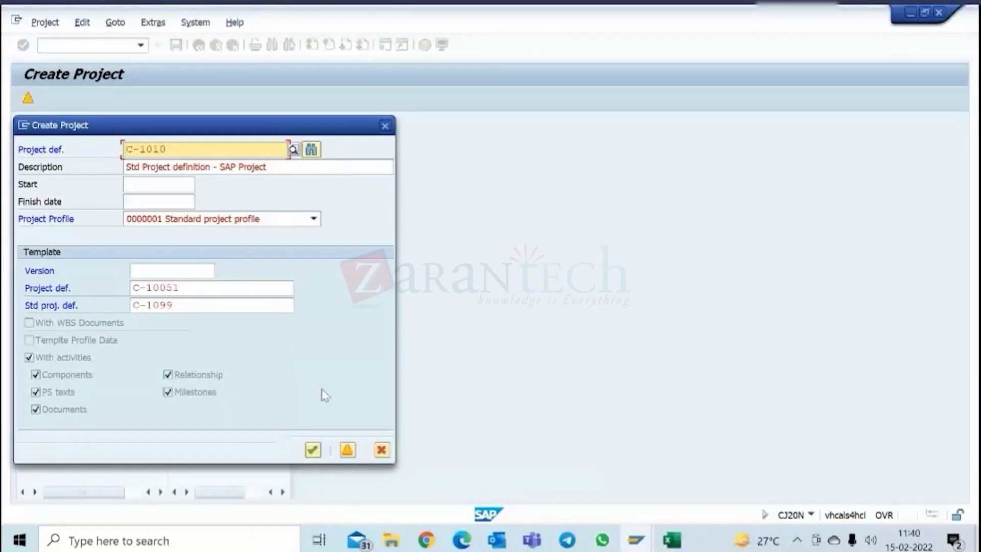
click(314, 451)
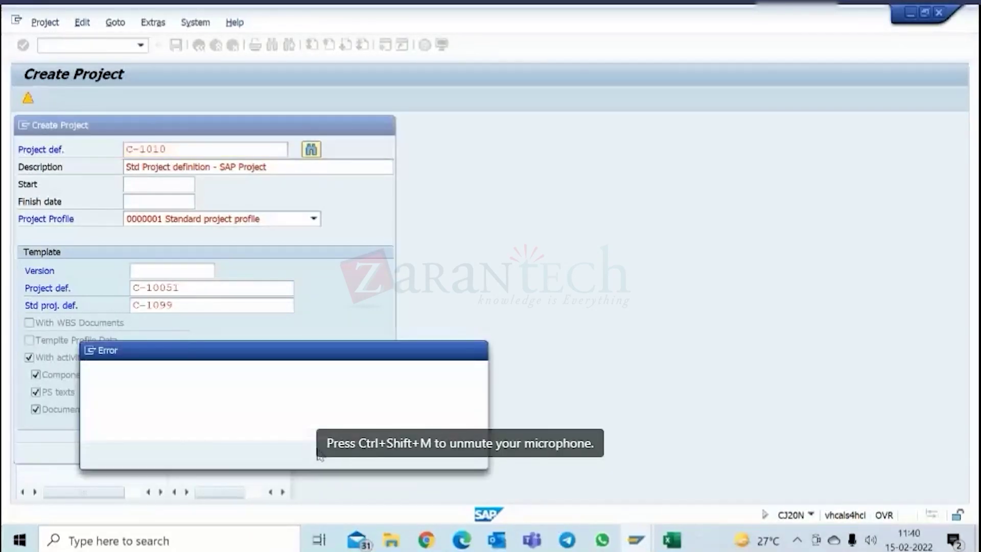
- Examine the error's text and its detailed help, and close both windows
drag(186, 379, 452, 271)
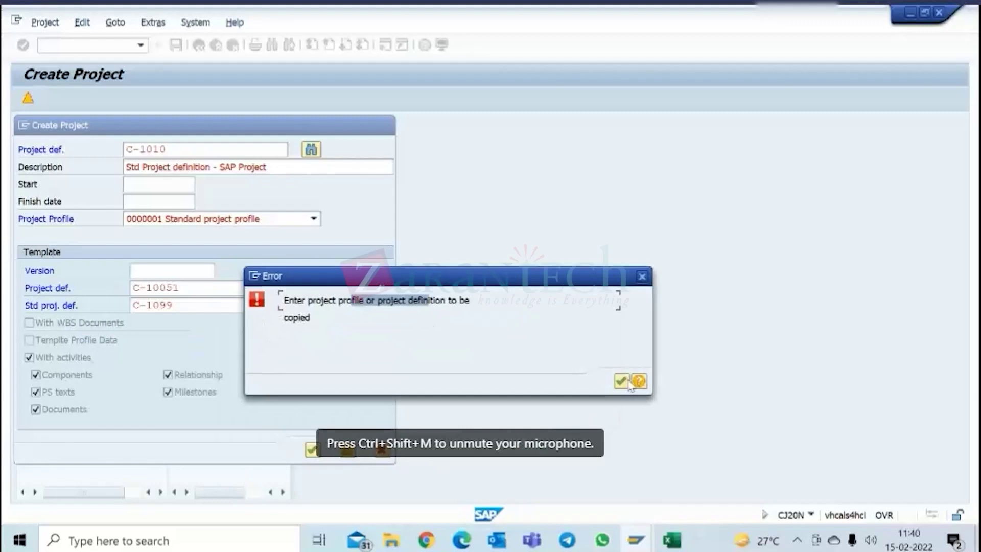
click(638, 382)
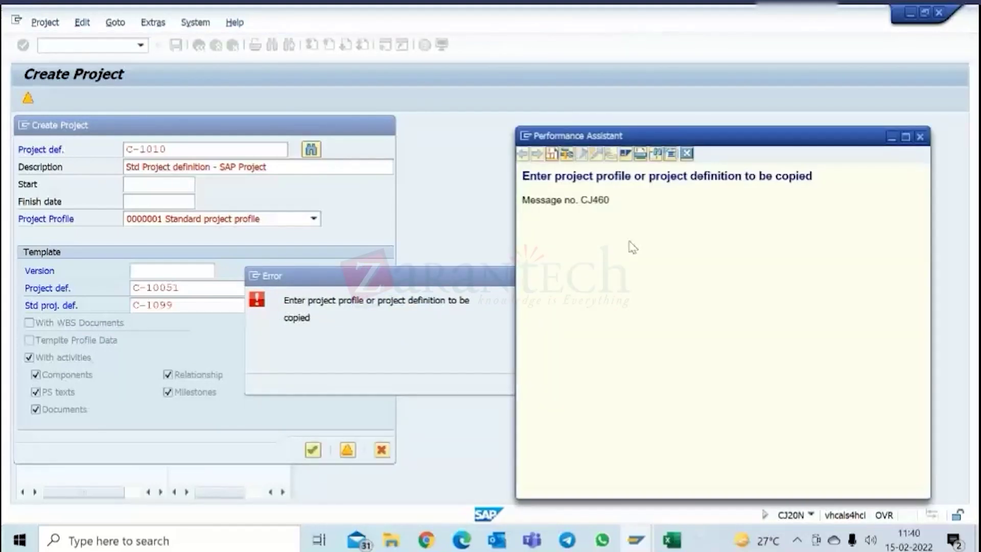
click(687, 153)
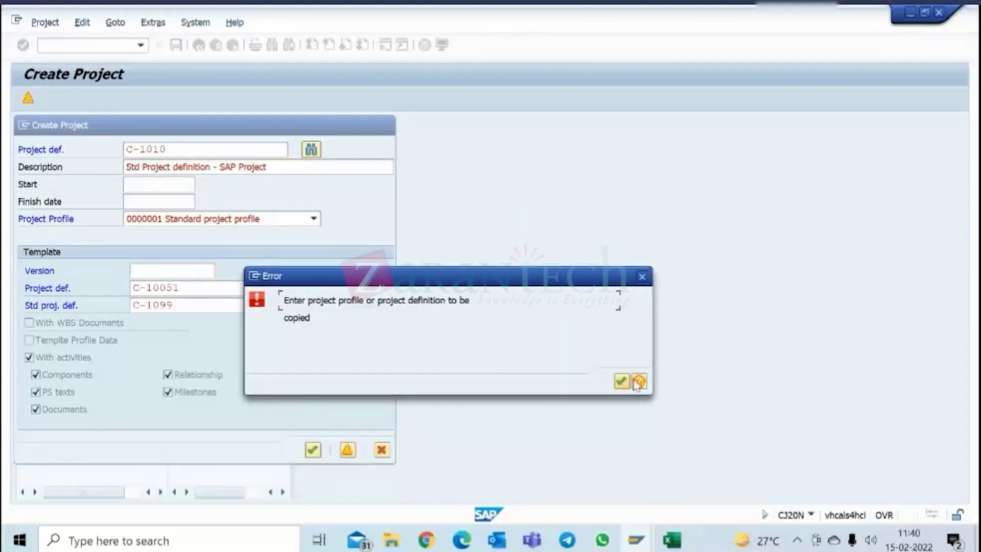
click(637, 382)
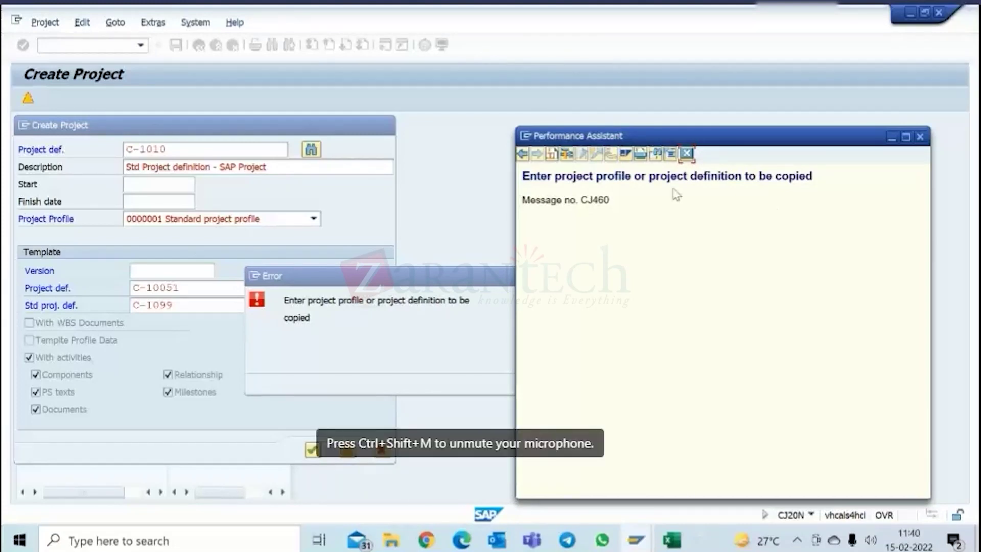
drag(635, 176, 551, 177)
click(599, 180)
drag(648, 176, 807, 180)
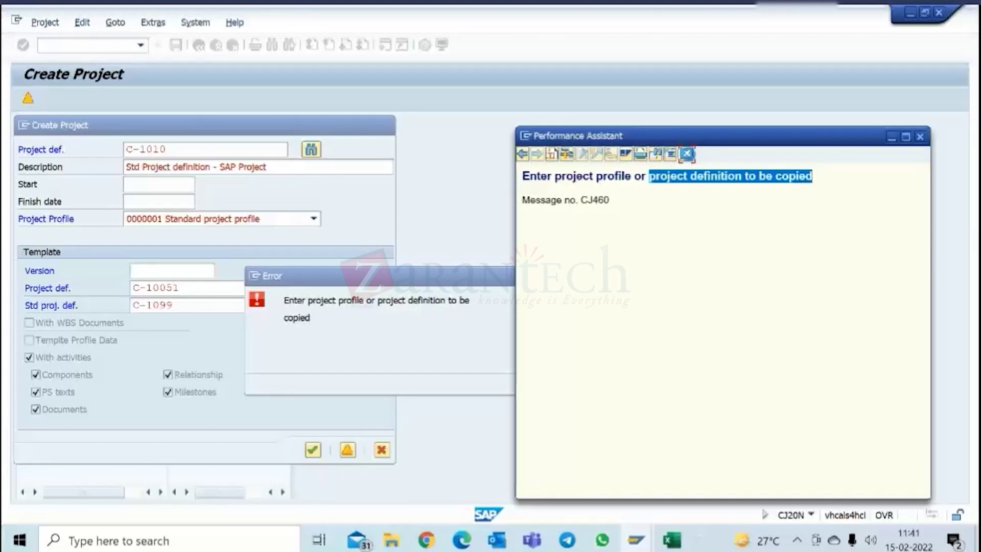
click(686, 153)
click(621, 381)
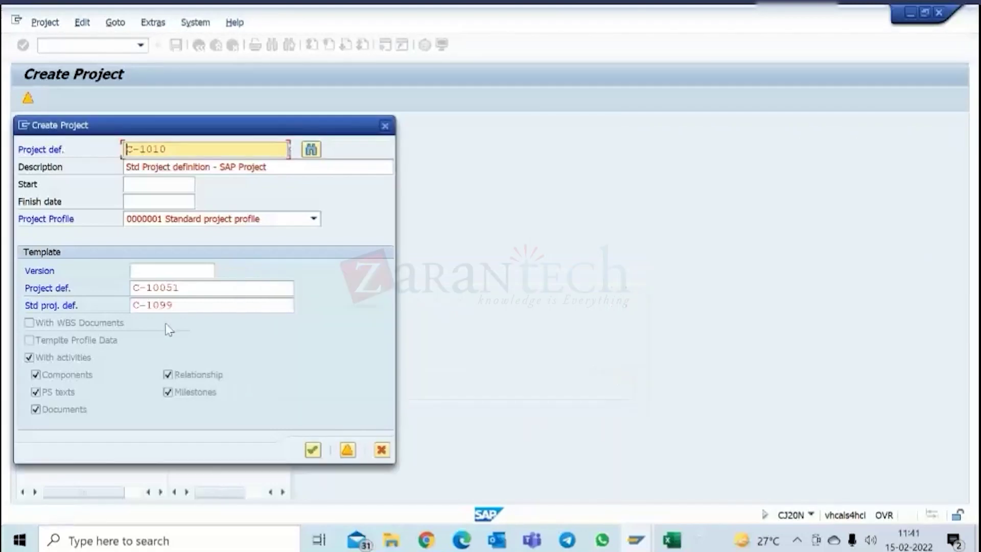
- Clear the template's standard project definition and create the project, declining the standard profile's options and accepting today's date as finish date
drag(192, 306, 84, 311)
key(Delete)
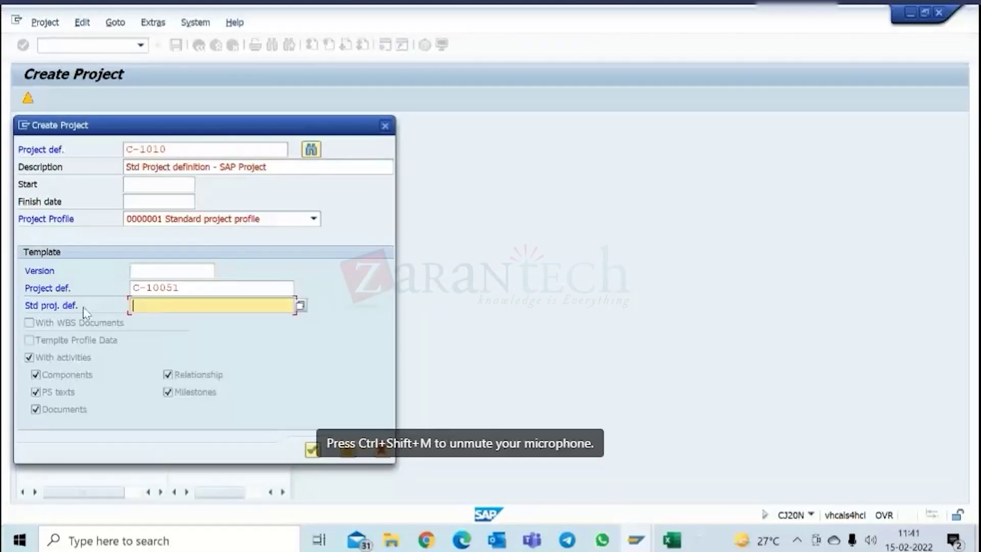
key(Return)
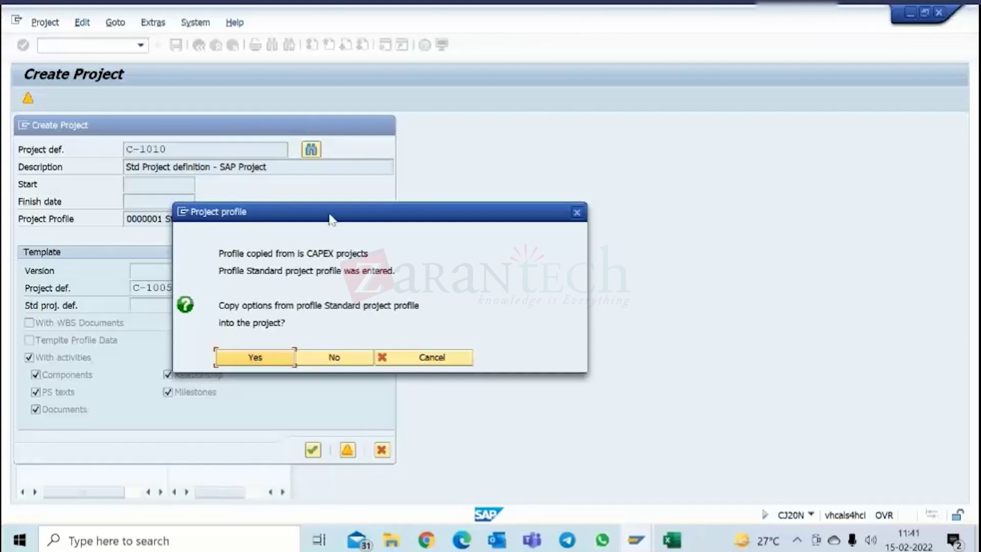
drag(330, 217, 487, 202)
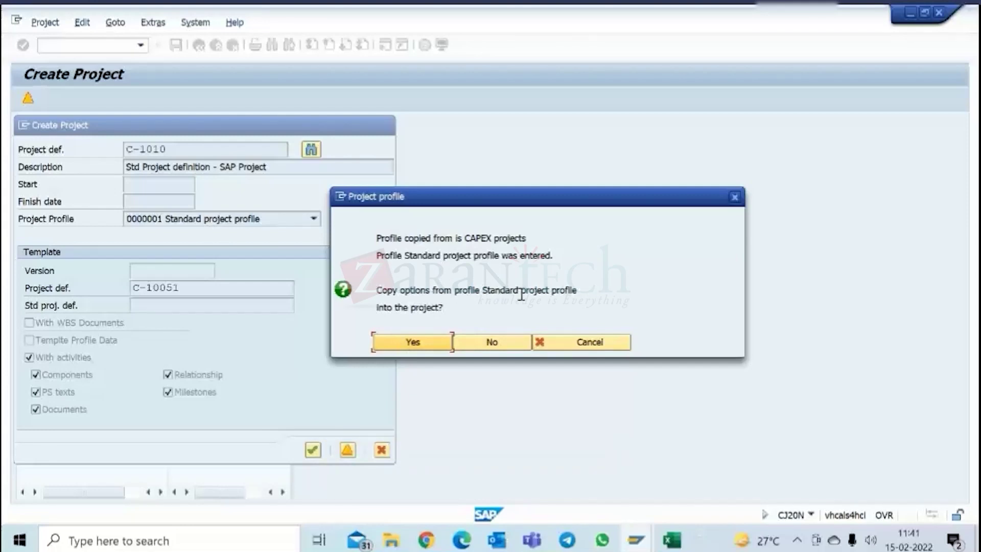
click(505, 342)
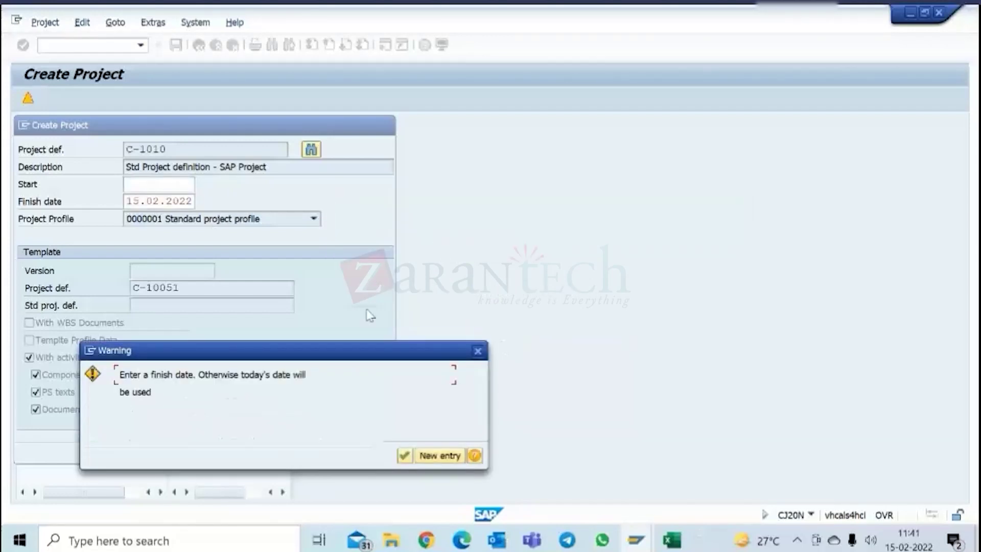
click(405, 456)
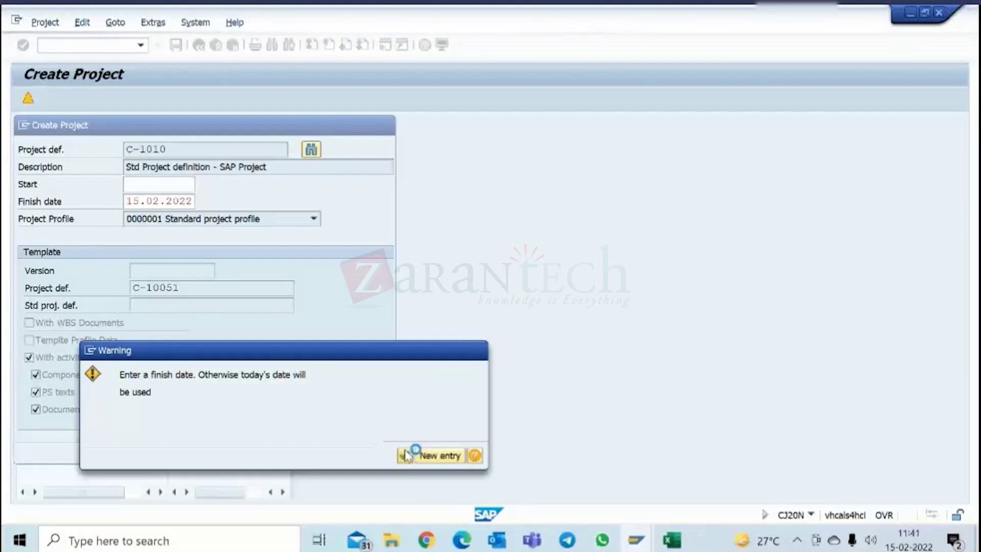
click(406, 454)
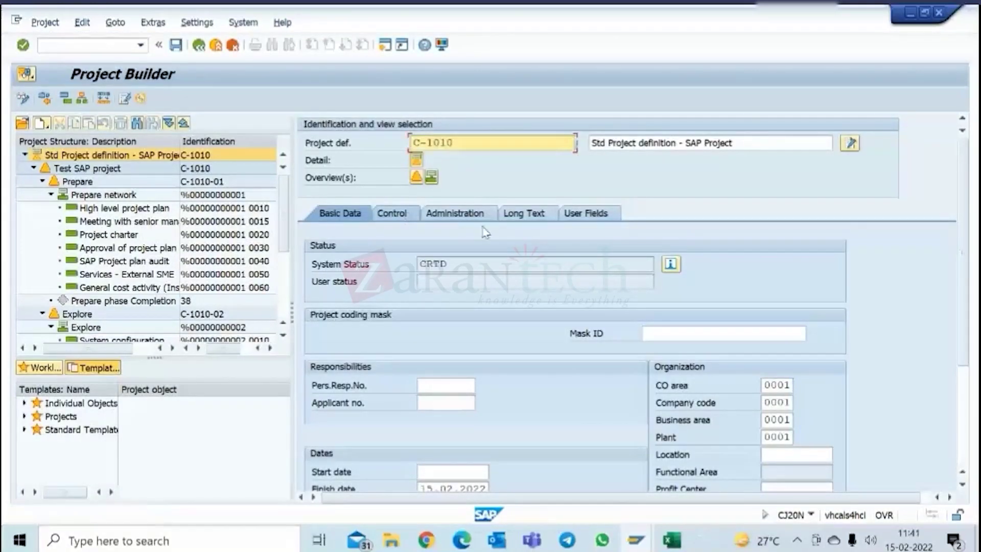
- View the control data of project C-1010 and exit the project without saving
click(391, 213)
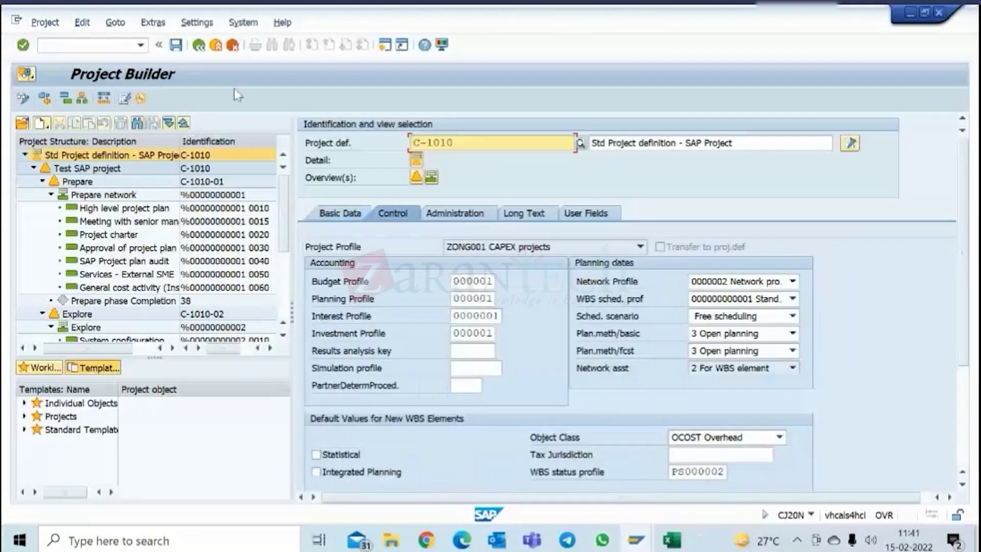
click(215, 47)
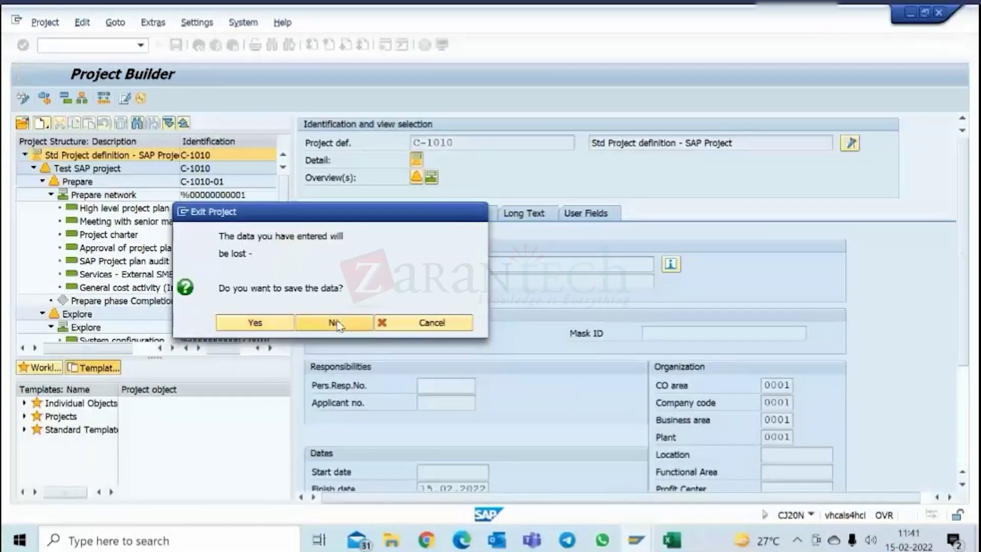
click(335, 323)
- Open transaction cj20n and start copying a project
text(cj20n)
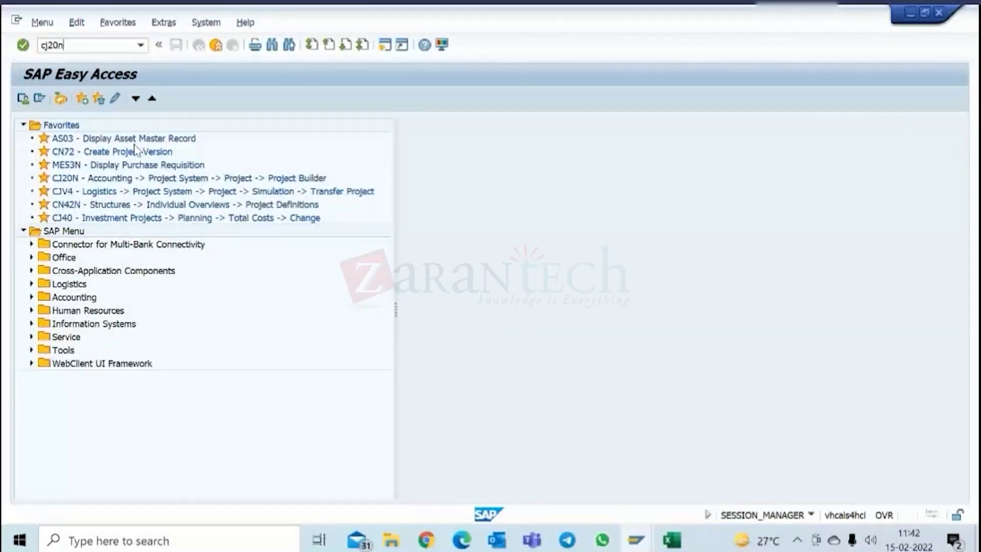
key(Return)
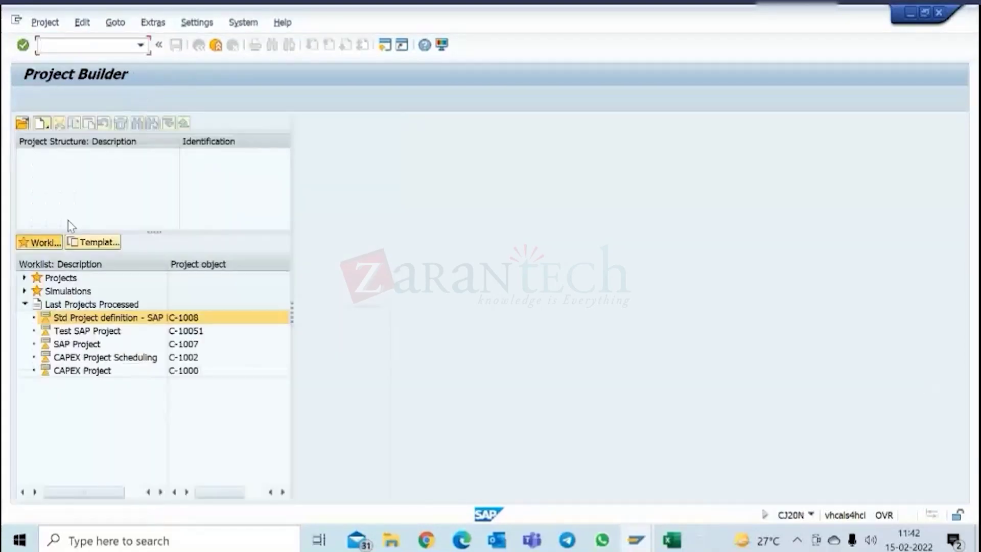
click(43, 124)
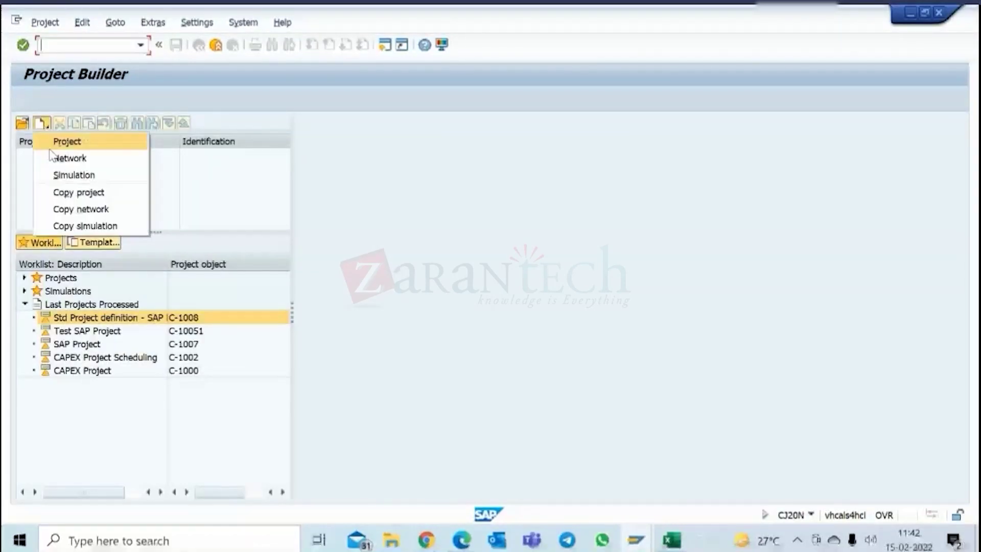
click(66, 195)
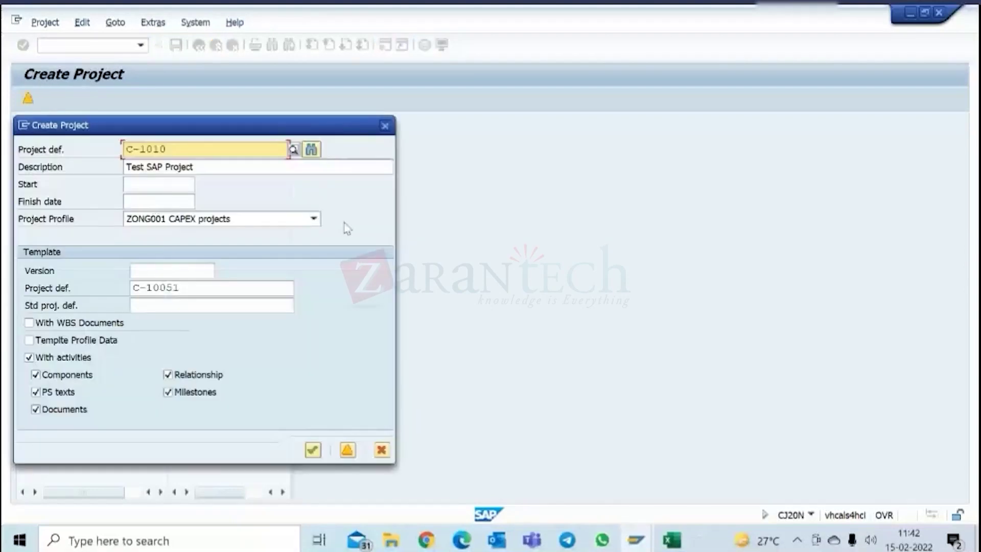
- Clear the project profile of the new project and select the template's standard project definition field
click(318, 219)
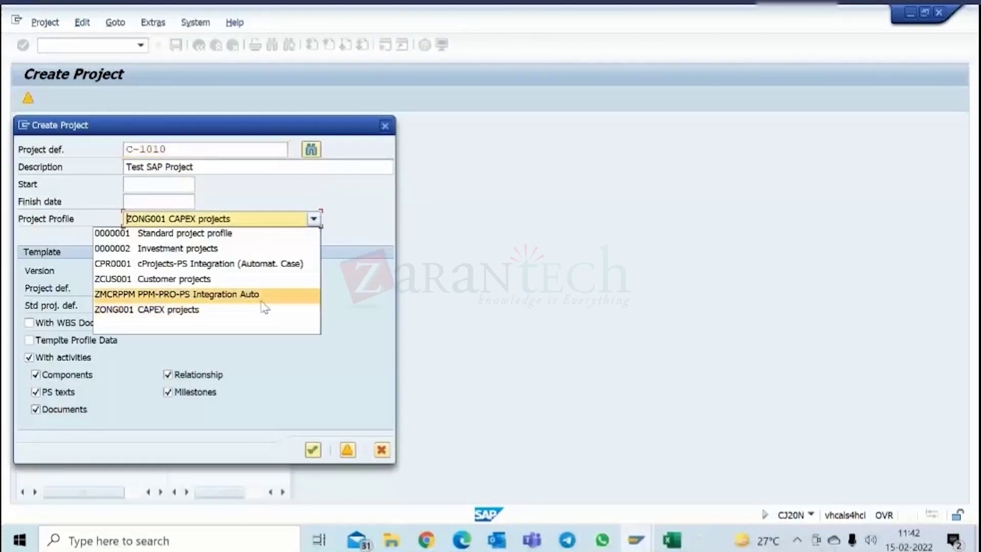
click(241, 324)
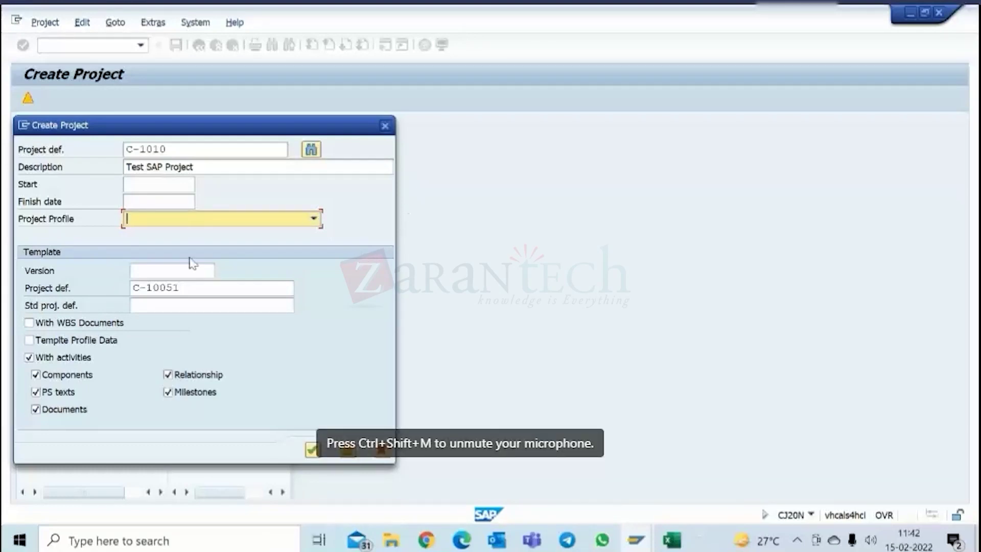
click(216, 287)
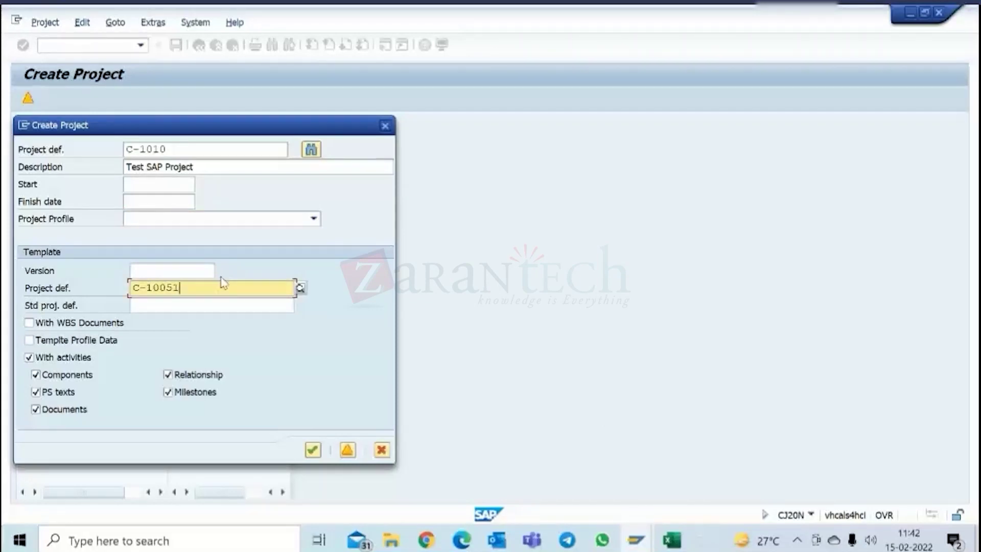
click(313, 219)
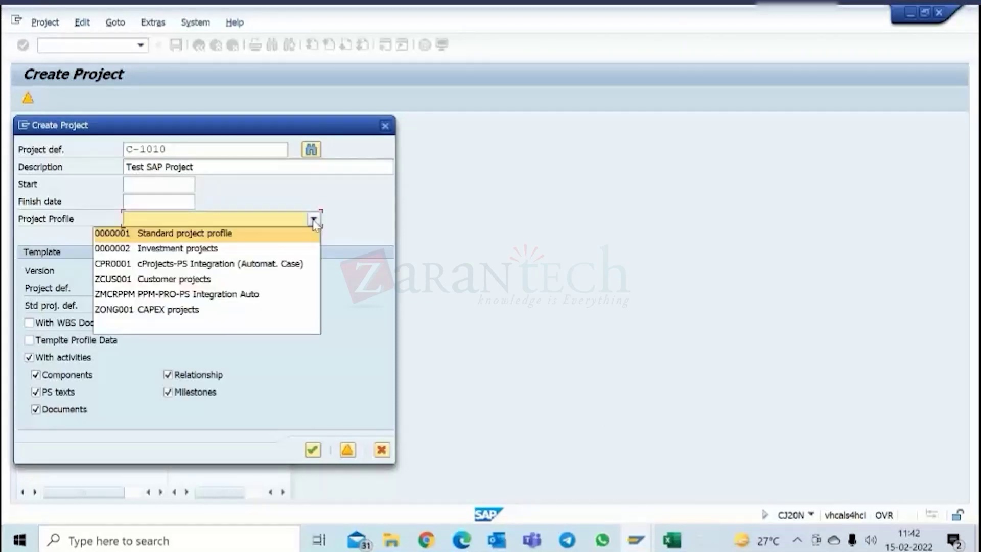
click(169, 327)
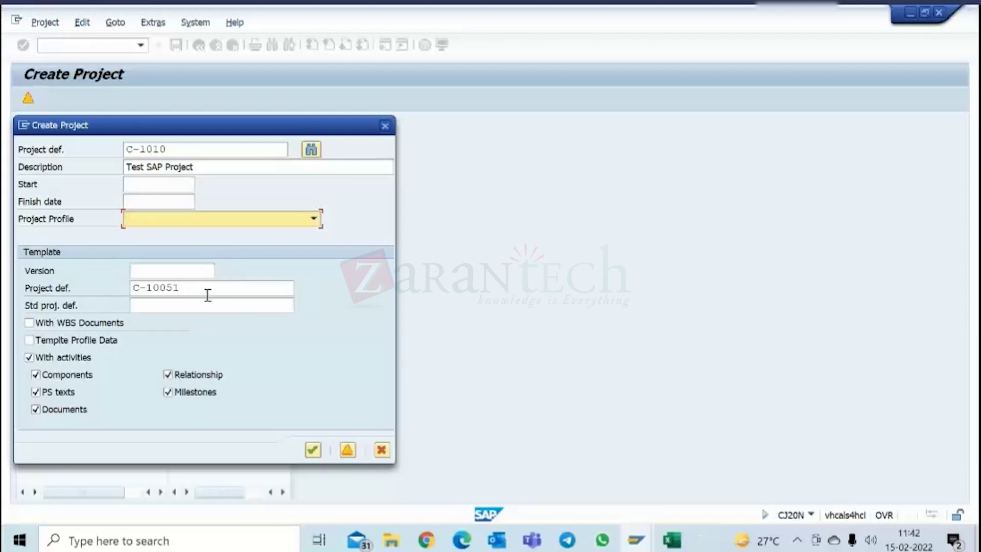
click(179, 305)
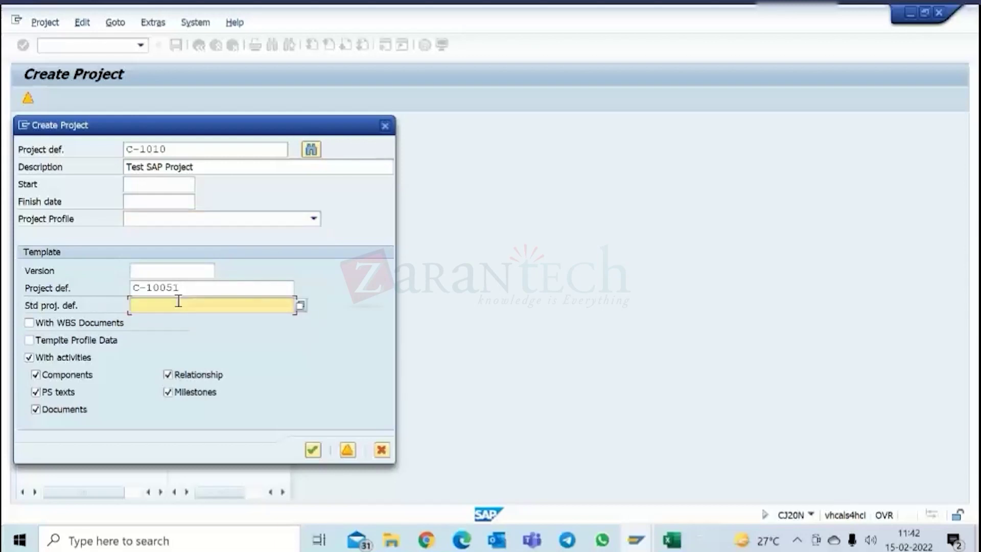
- Try to create the project with standard project definition C-1099 in addition to template project C-10051
click(137, 320)
key(Return)
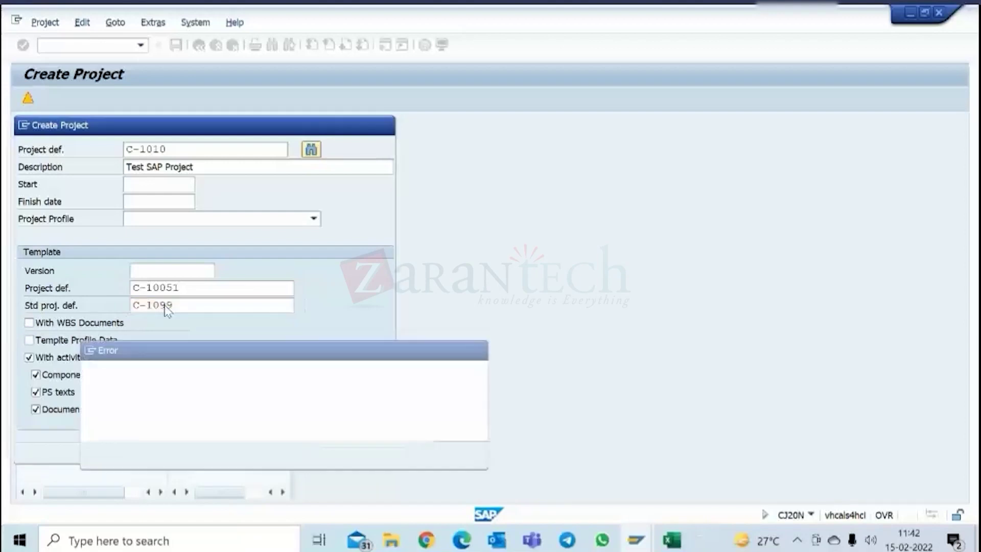
click(456, 454)
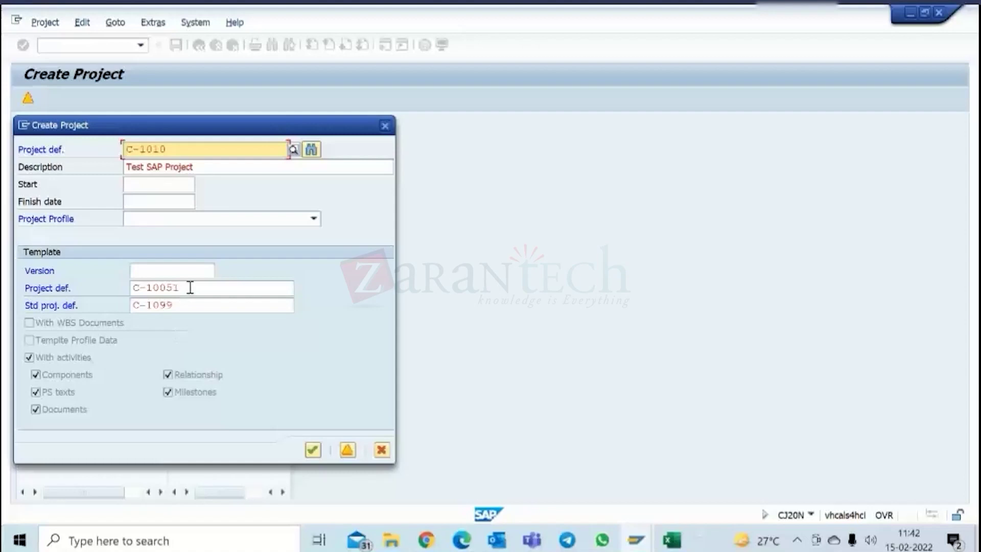
key(Return)
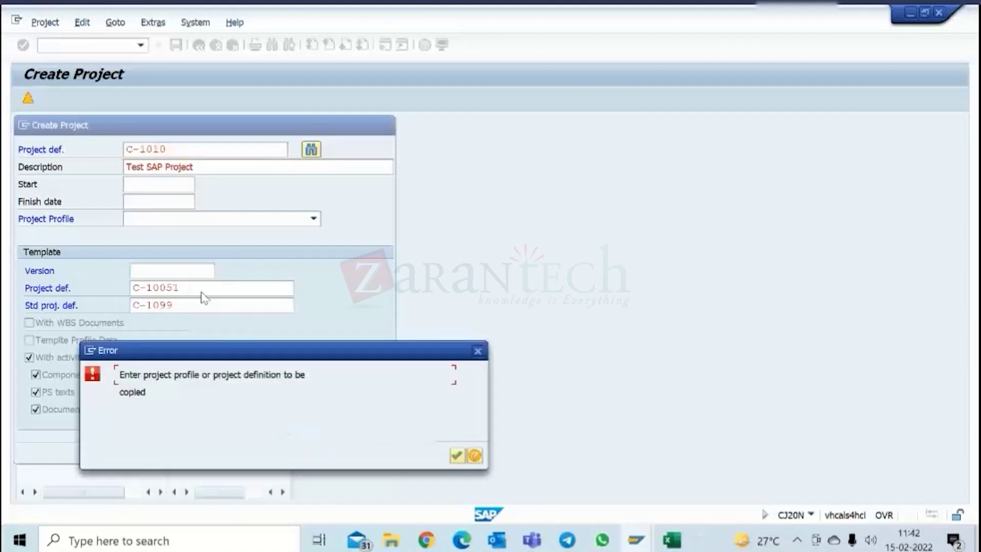
click(459, 451)
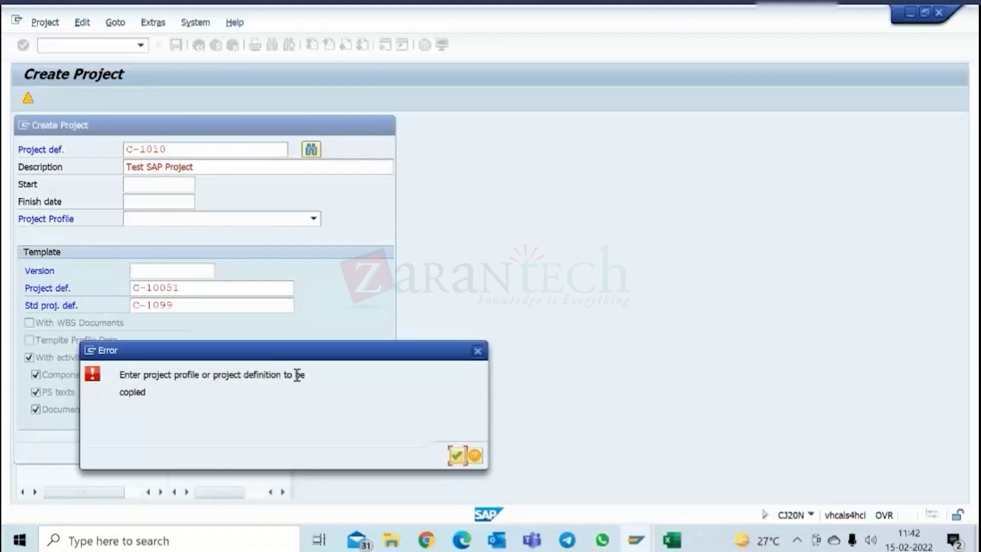
key(Return)
- Clear the template's standard project definition and create project C-1010 from template project C-10051
drag(201, 308, 125, 310)
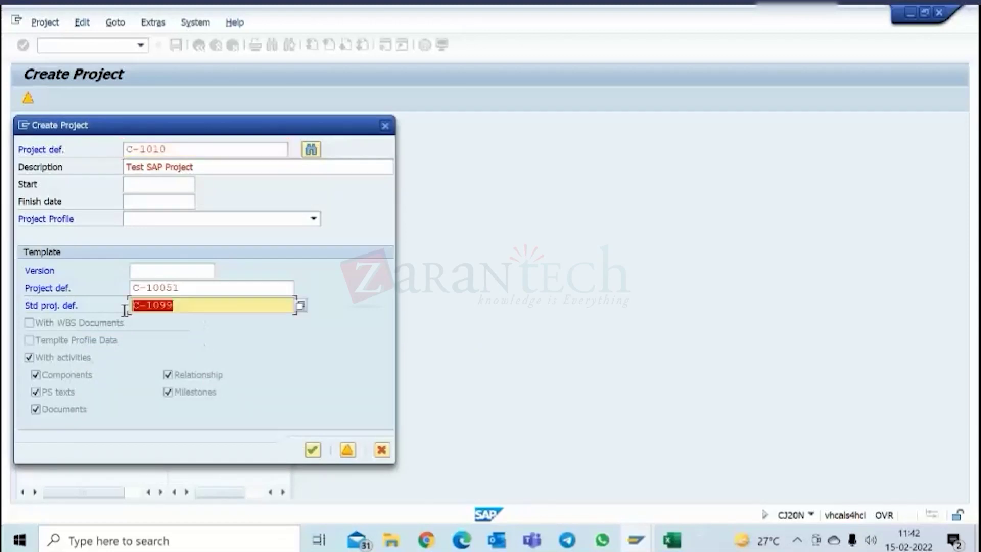
key(BackSpace)
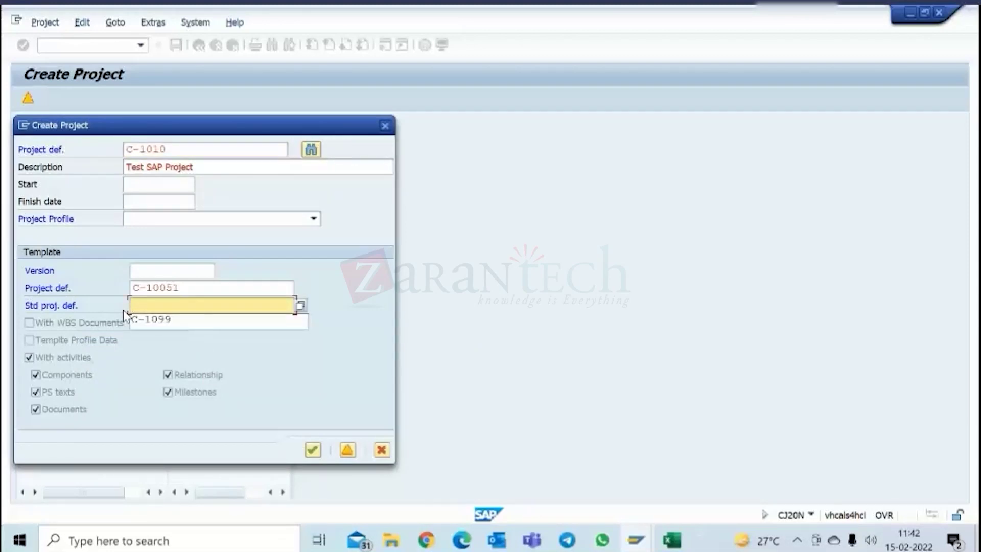
key(Return)
key(Return)
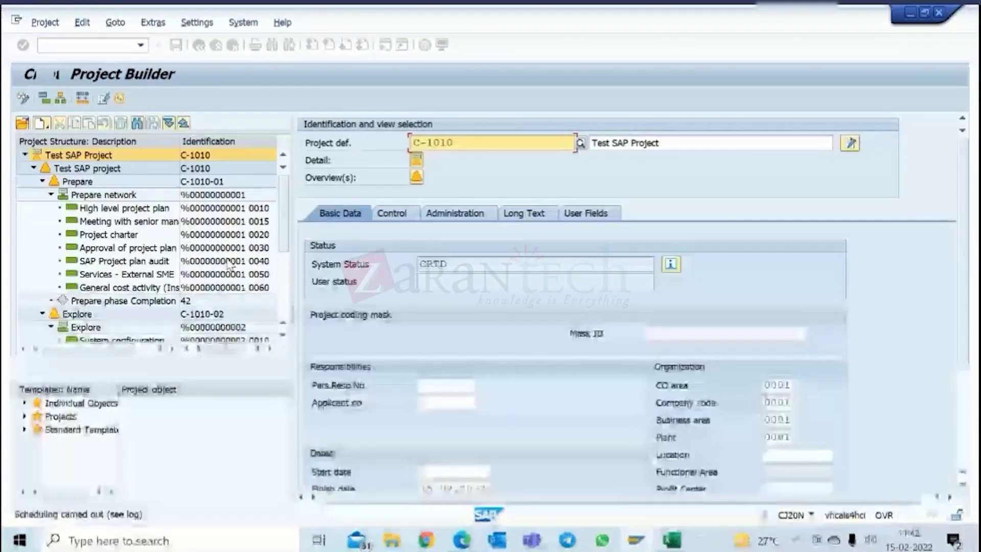
- View the control data of project C-1010 and exit the project without saving
click(414, 213)
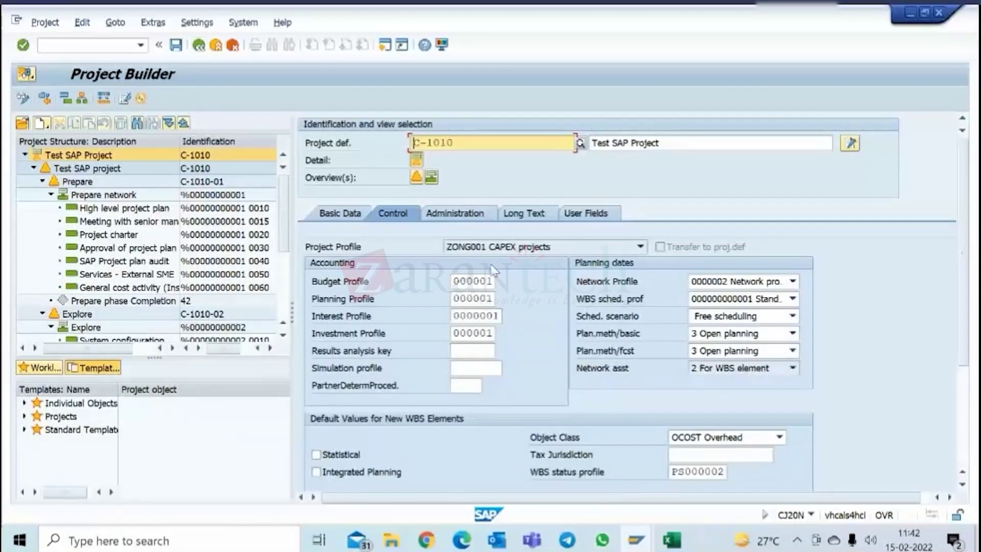
click(215, 45)
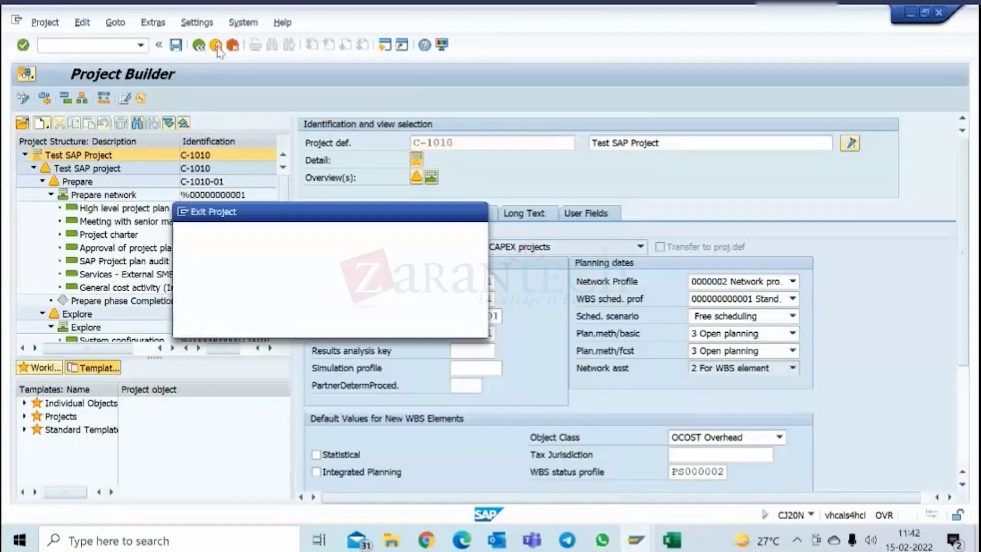
click(344, 325)
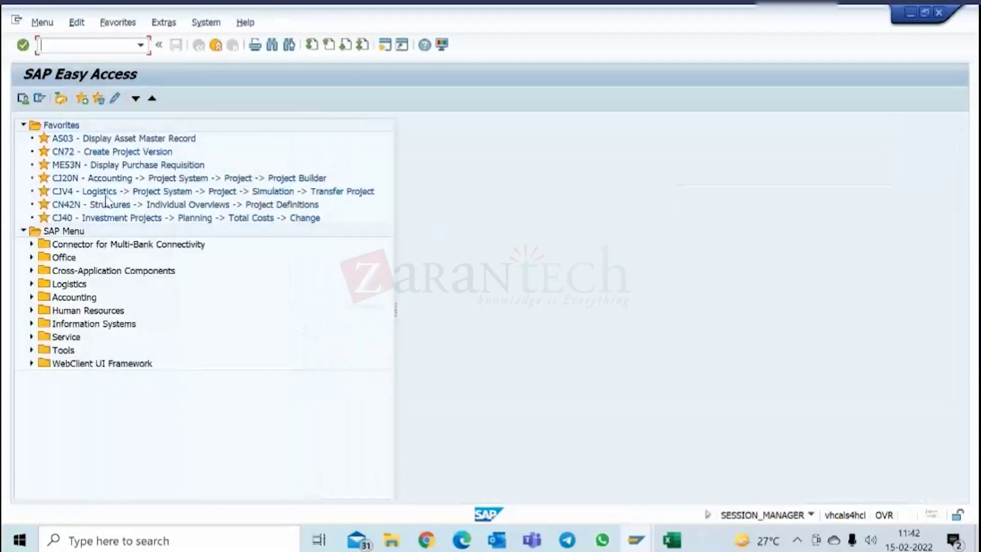
- Open transaction cj20n and start copying a project
text(c)
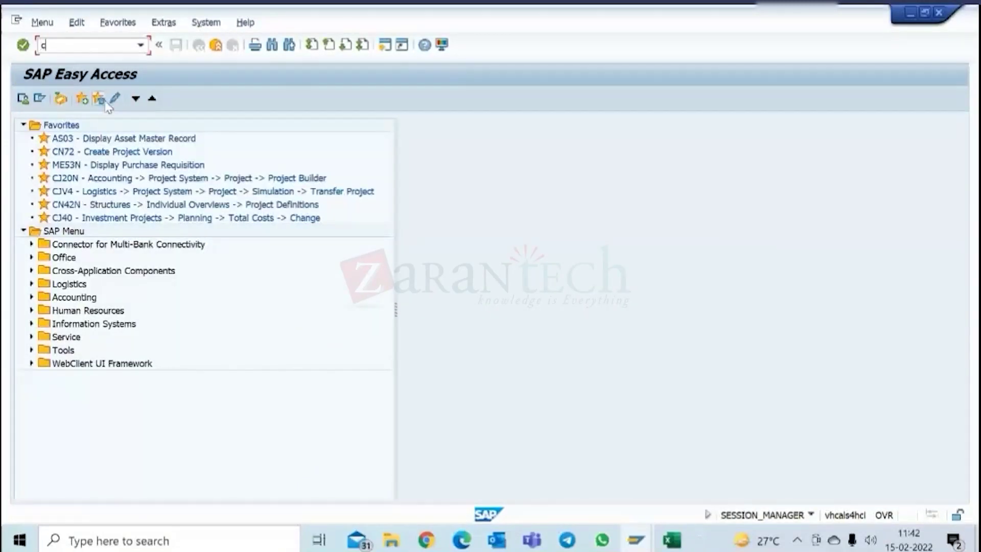
text(j20n)
key(Return)
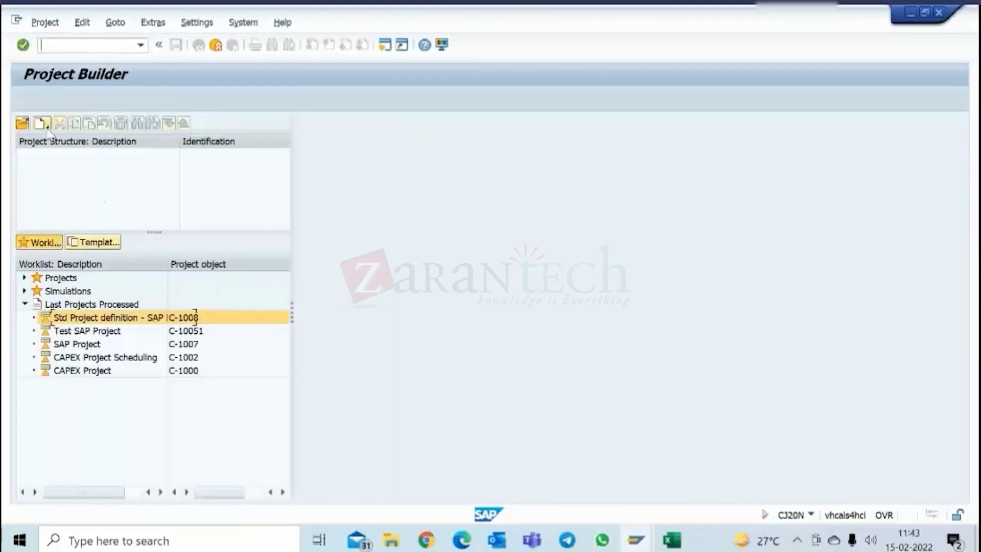
click(45, 125)
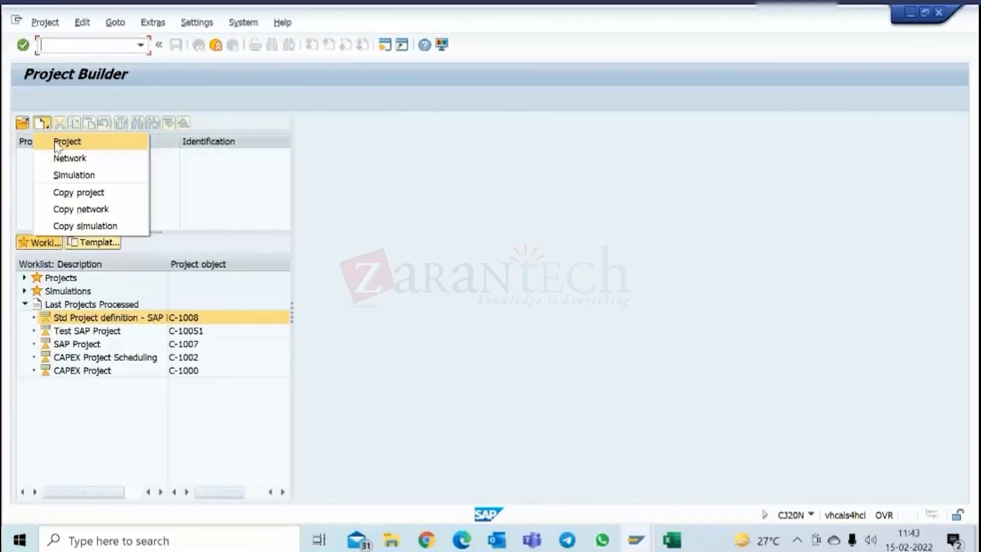
click(81, 191)
- Replace the template project definition with standard project definition C-1099 and clear the new project's profile
drag(191, 287, 133, 290)
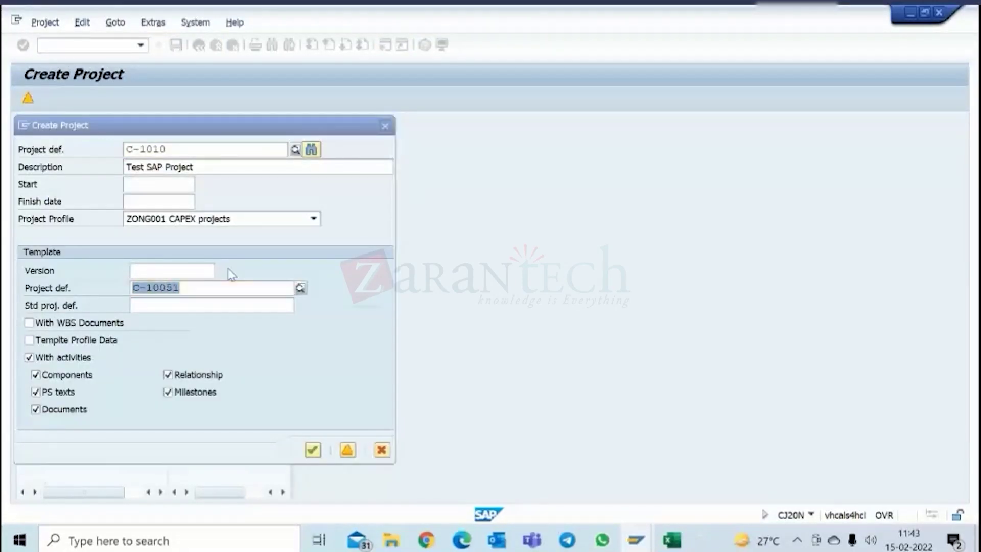
key(Delete)
click(187, 305)
click(187, 305)
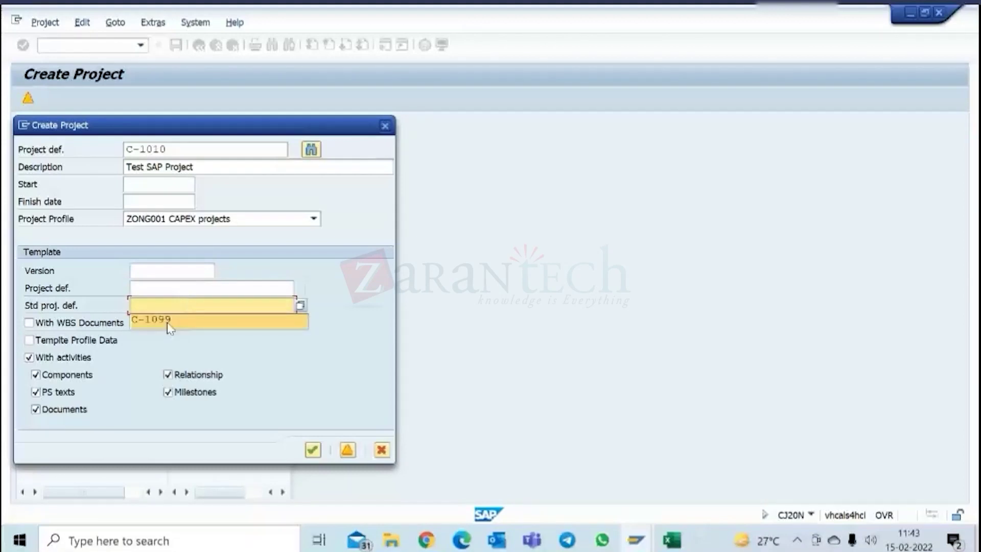
click(170, 322)
click(314, 218)
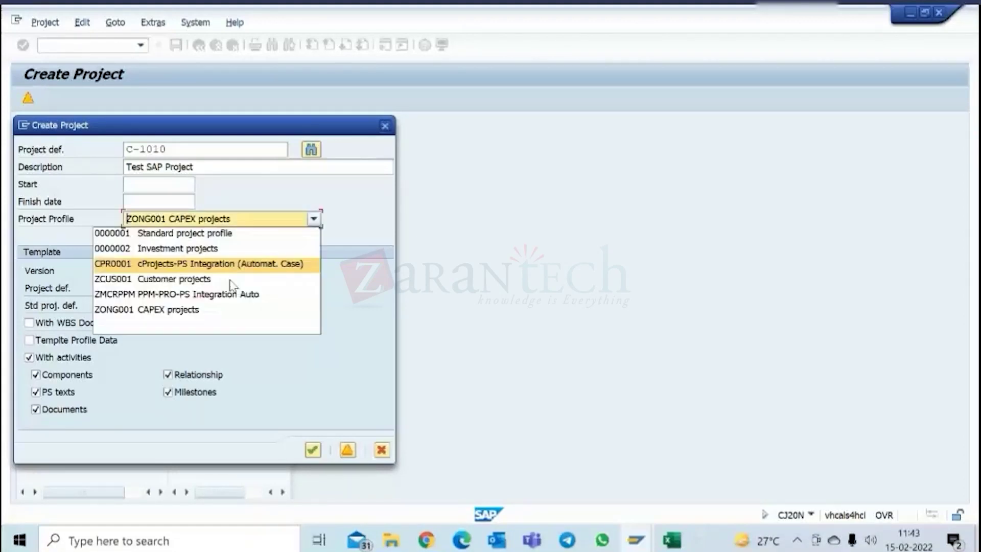
click(207, 320)
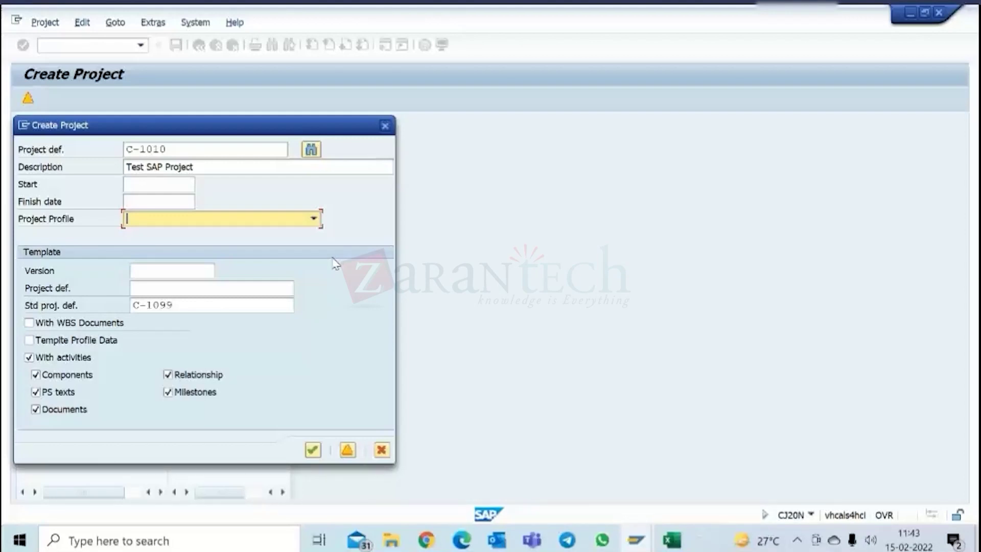
- Create project C-1010 with today's date as finish date and save it after checking its control data
key(Return)
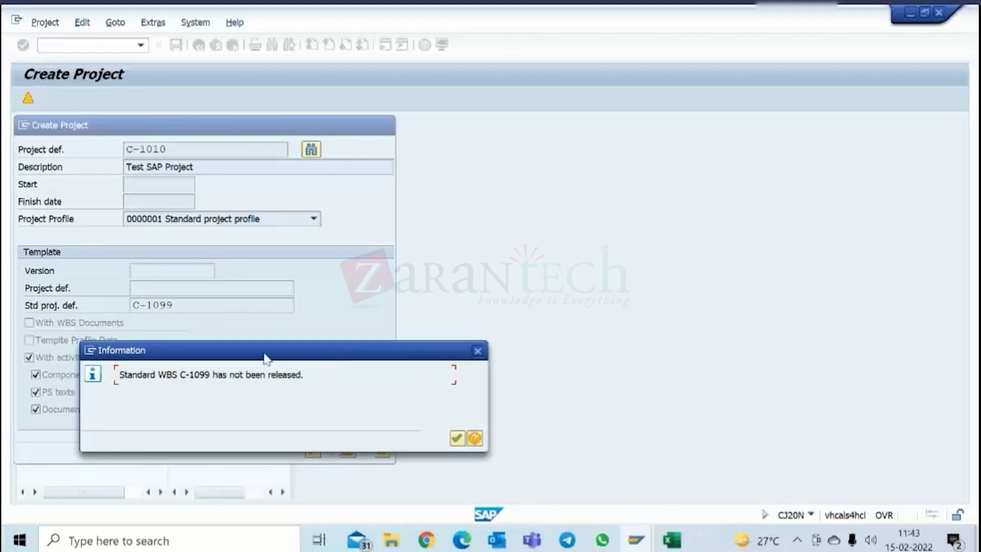
click(456, 438)
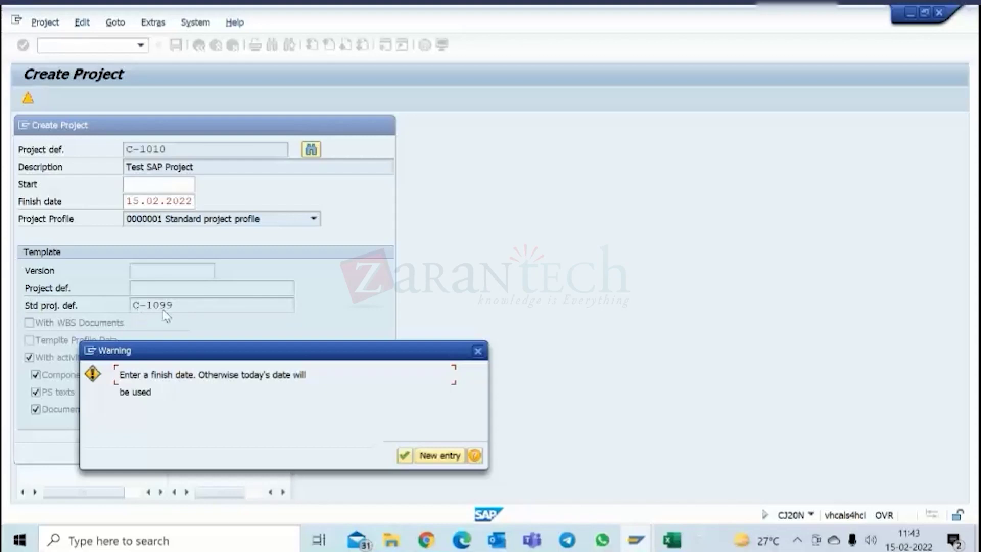
key(Return)
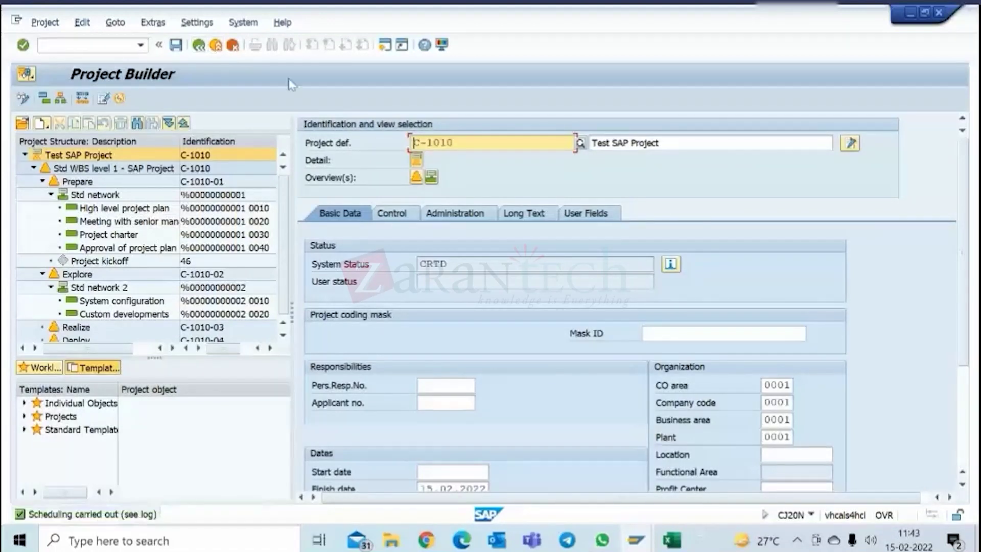
click(434, 216)
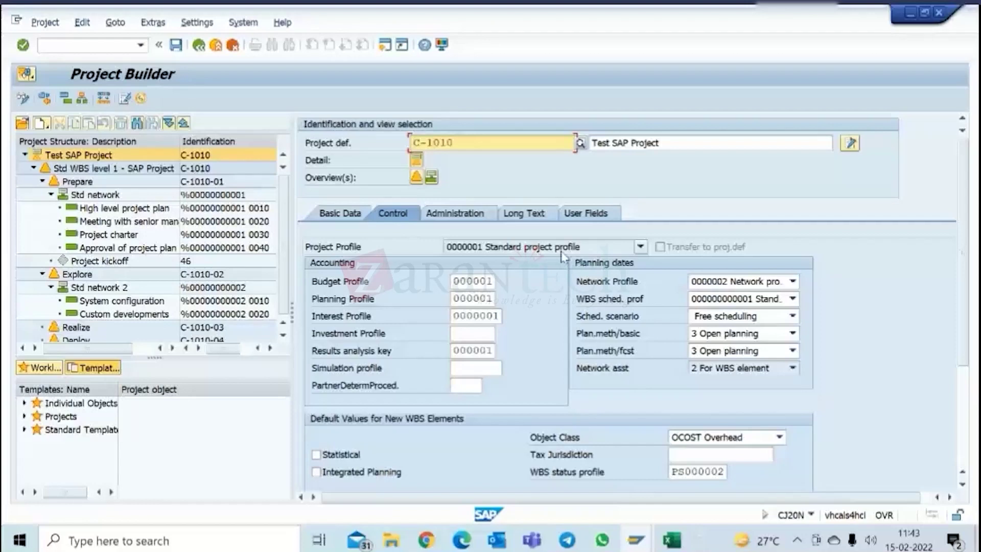
click(175, 46)
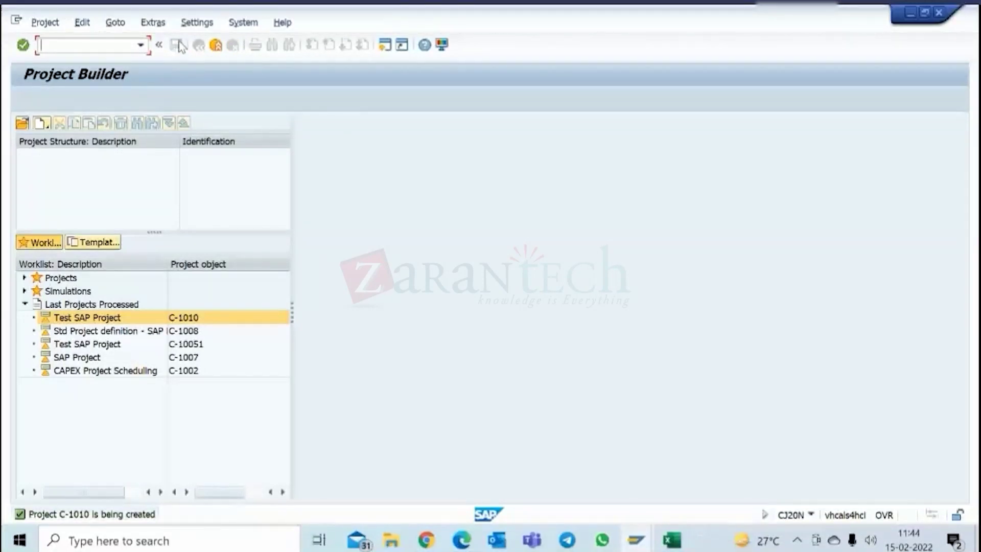
- Start copying another project and clear both the template's standard project definition and the project profile
click(44, 126)
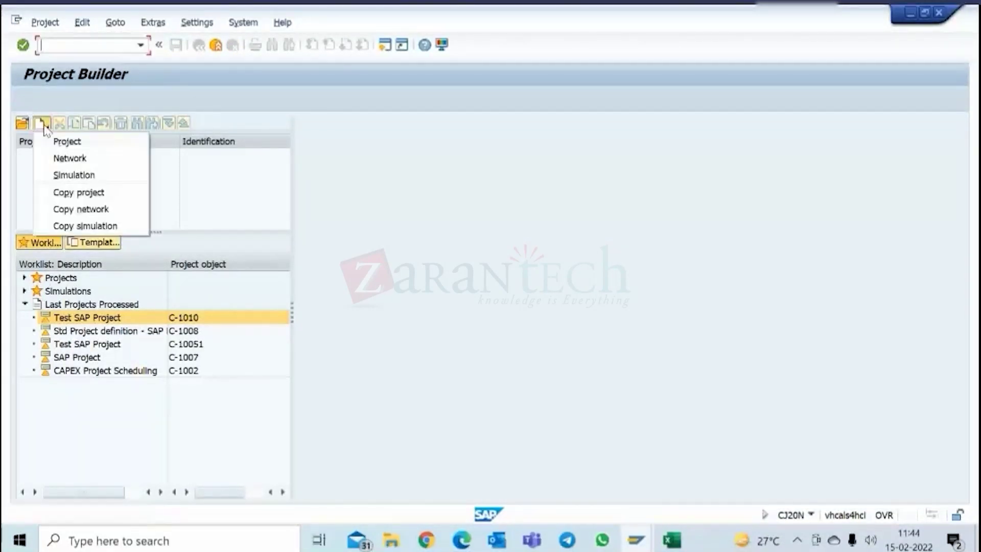
click(79, 192)
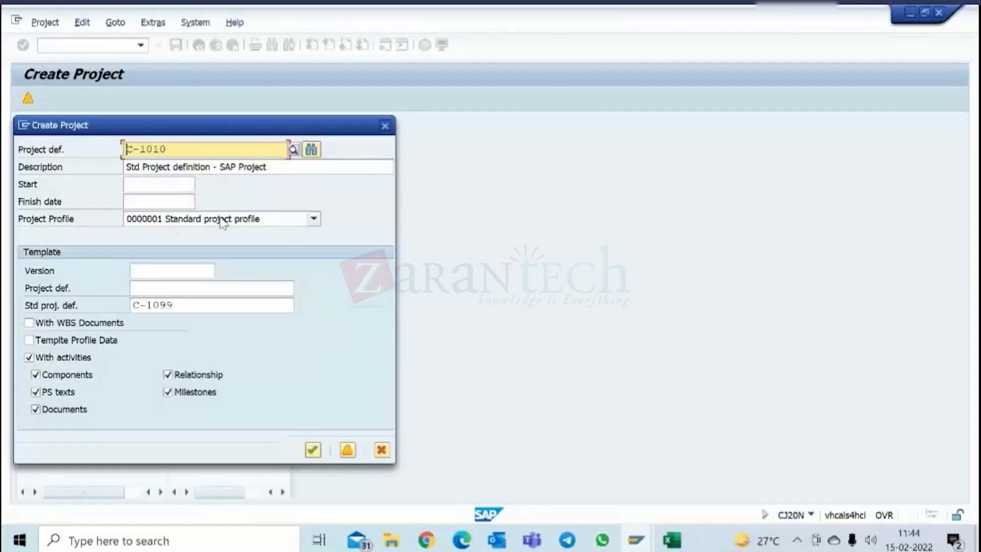
drag(184, 305, 119, 309)
key(BackSpace)
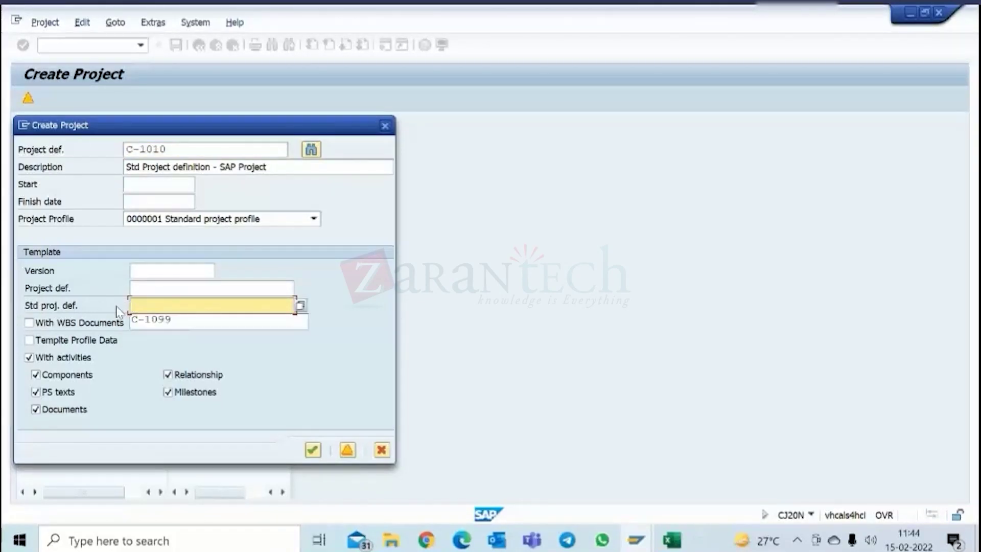
click(195, 288)
click(314, 218)
click(200, 324)
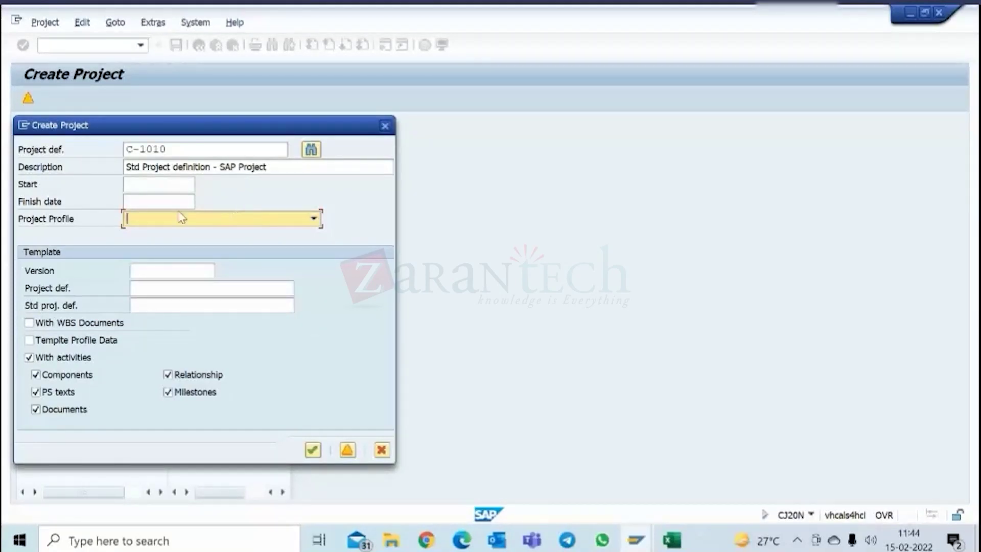
- Set the template project definition to C-10051 and enable copying of the template profile data
click(155, 287)
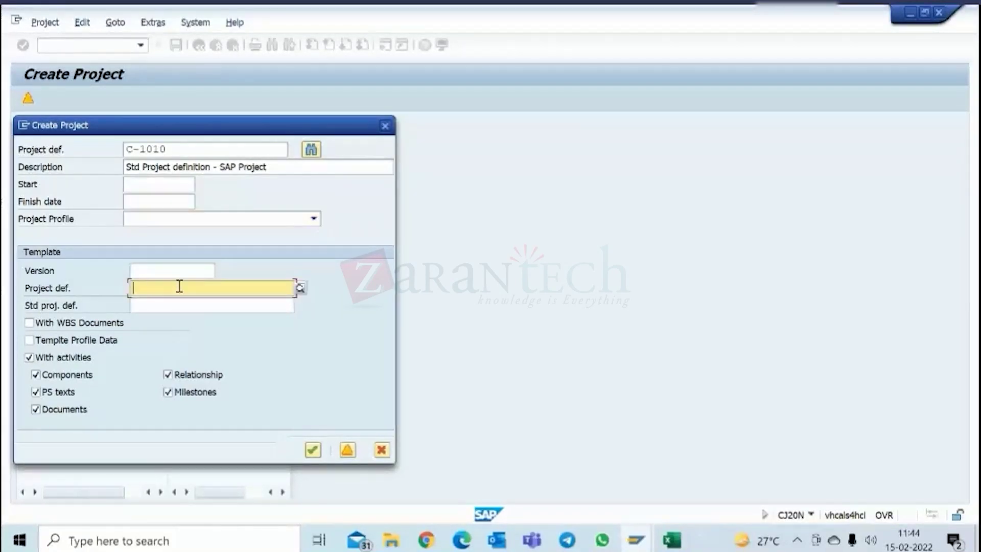
text(C)
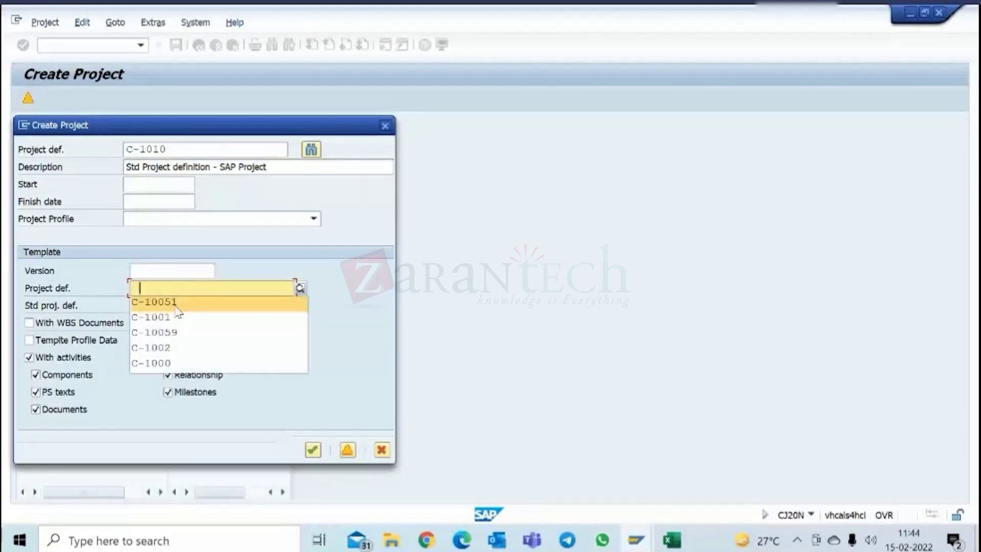
click(183, 324)
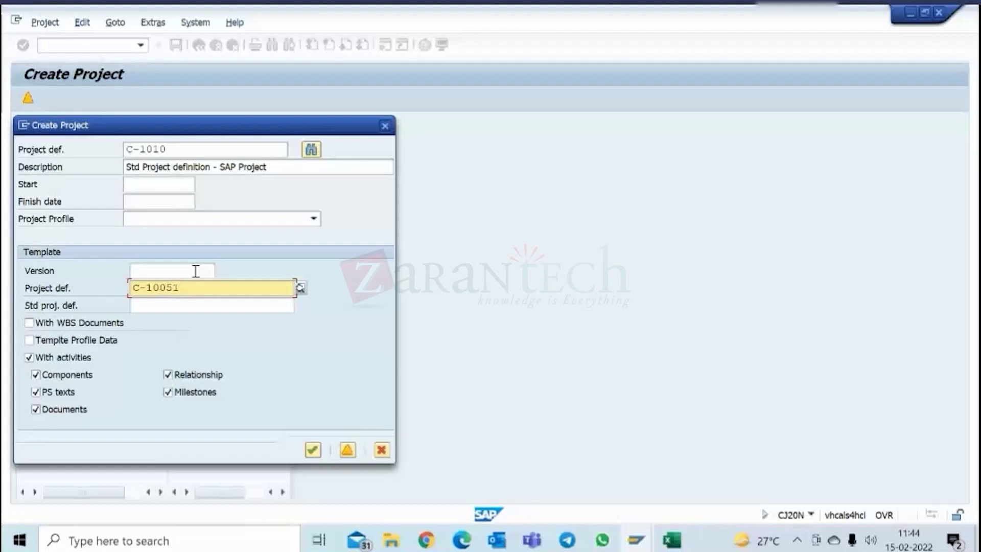
click(29, 340)
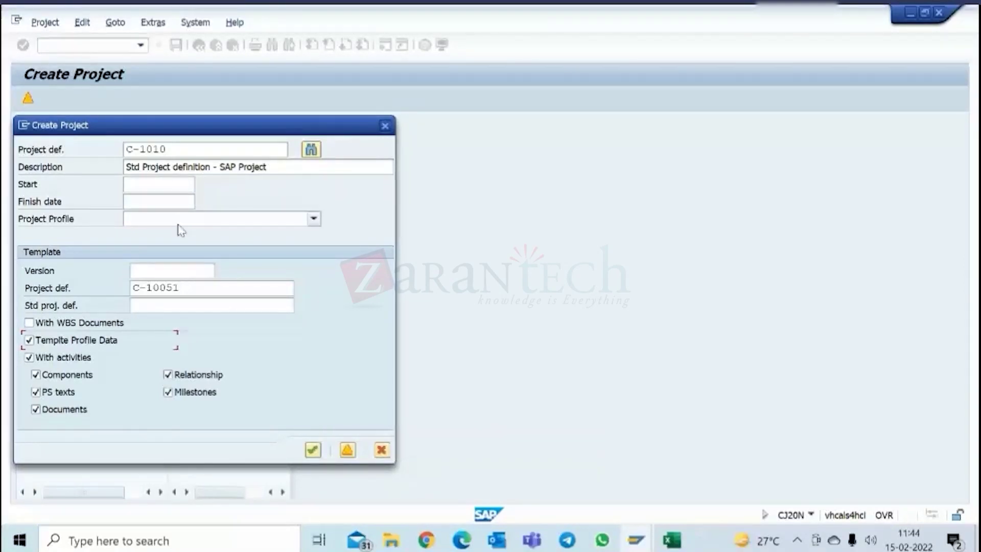
drag(184, 289, 129, 289)
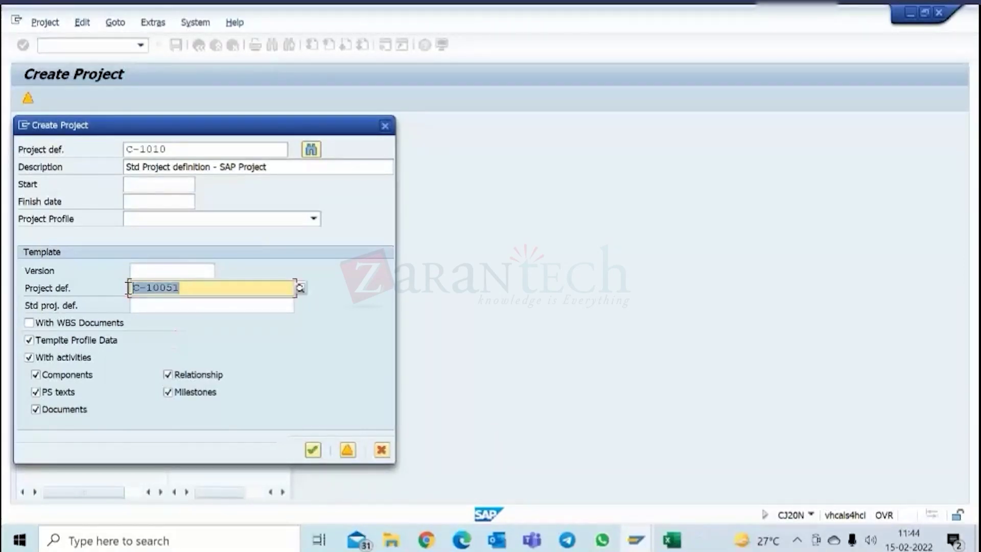
click(44, 341)
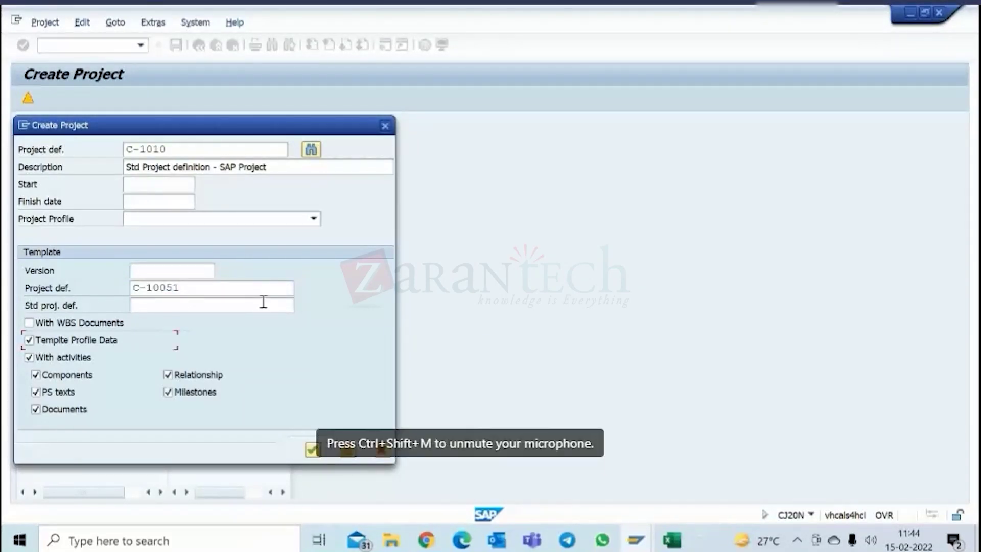
- Change the new project's definition to C-1011 and create it from template project C-10051 with its profile data
key(Return)
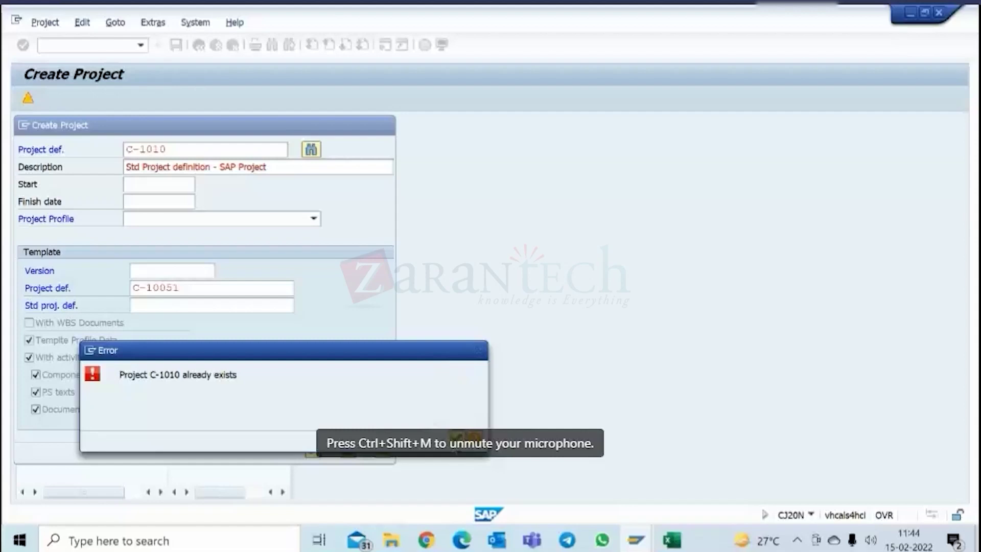
key(Return)
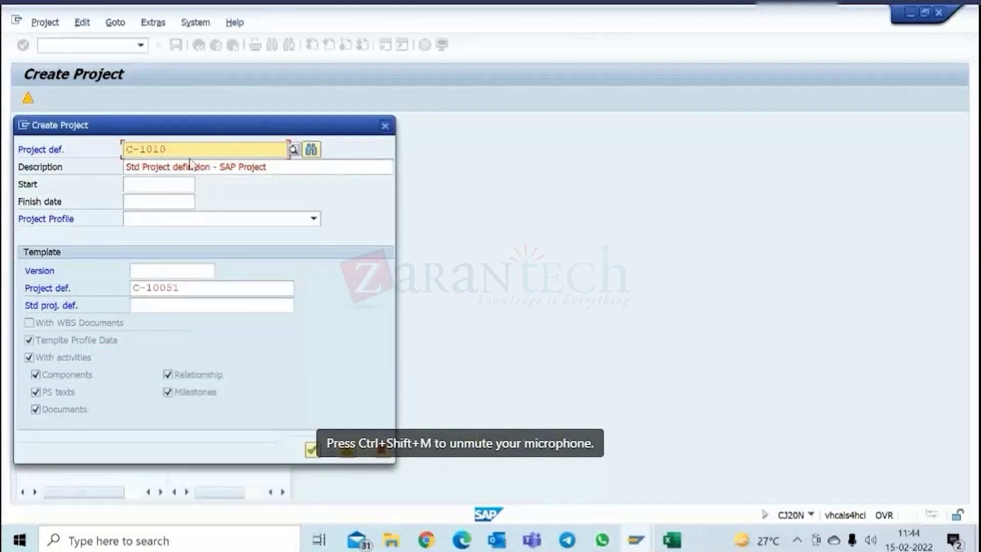
key(Delete)
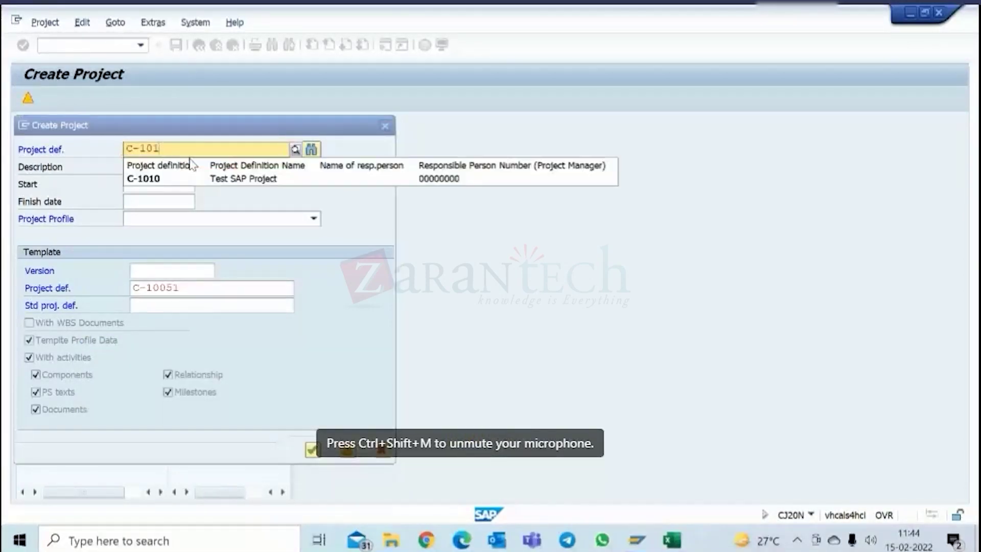
text(1)
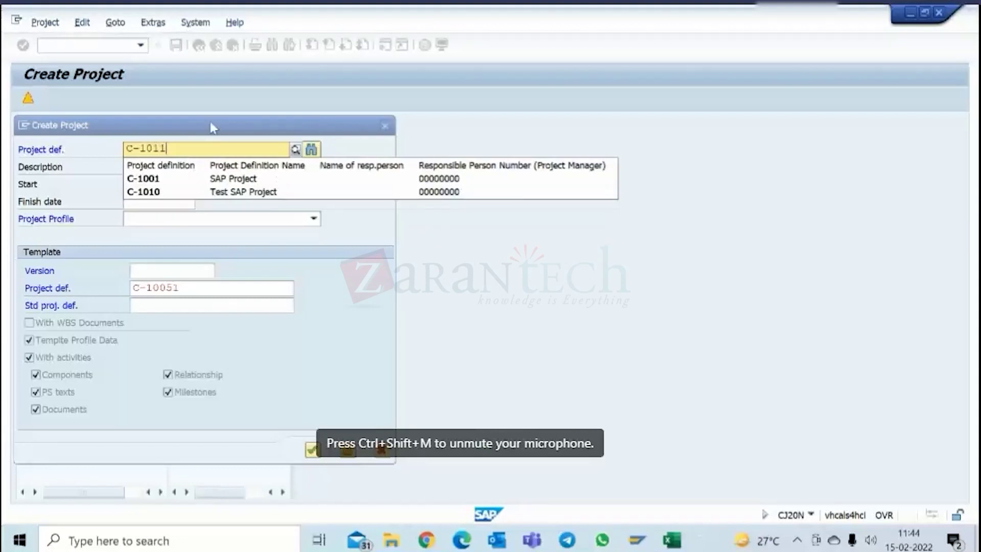
key(Return)
key(Return)
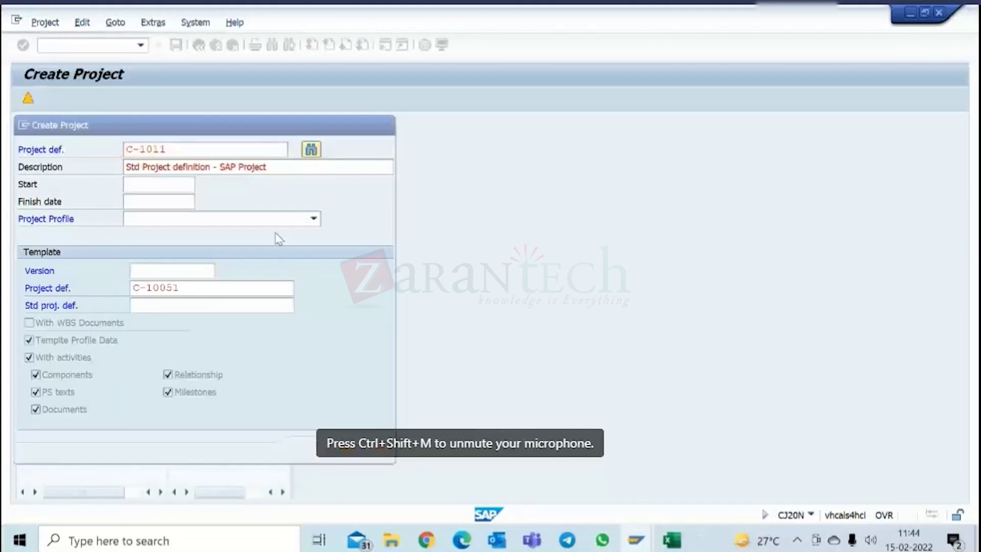
click(405, 458)
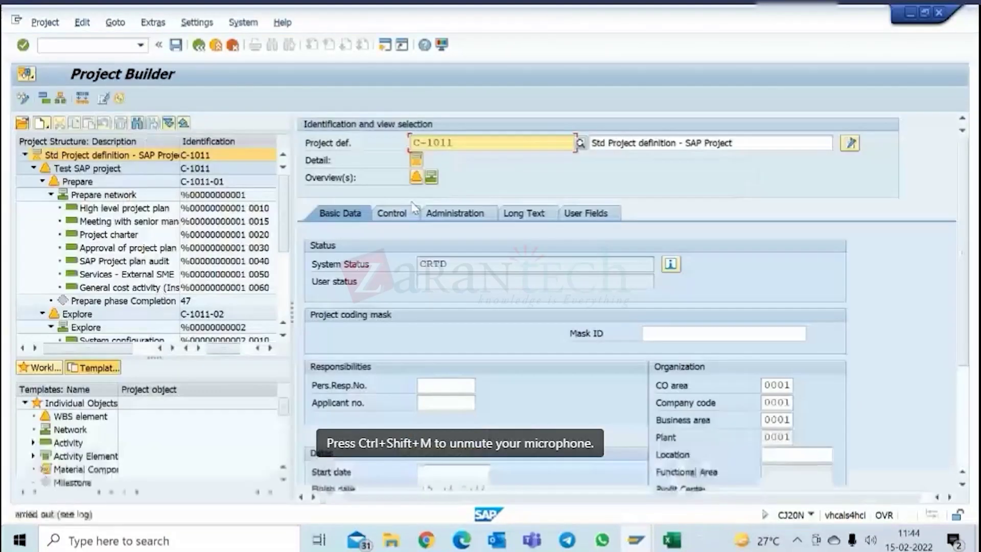
- Check the project profile in the control data of C-1011 and leave the project without saving
click(392, 213)
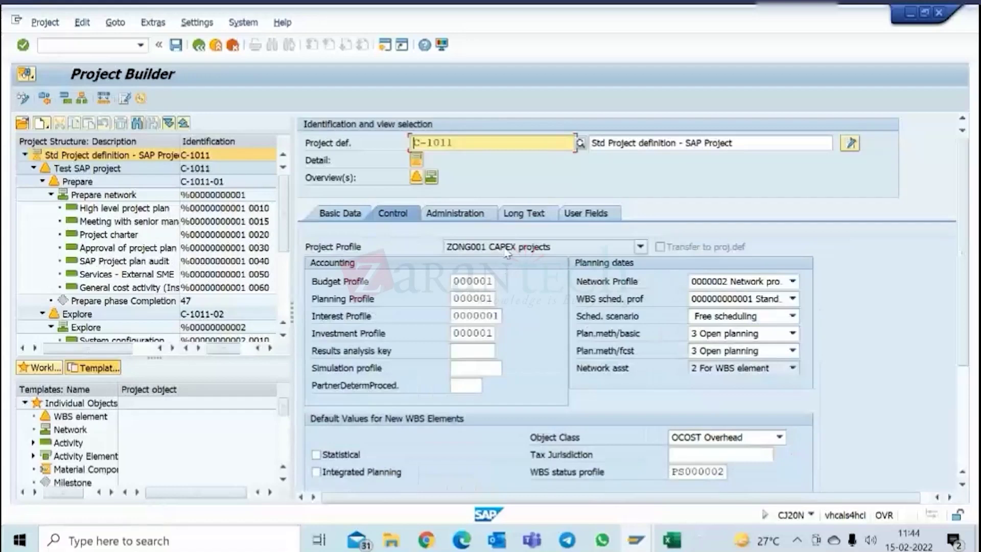
click(200, 49)
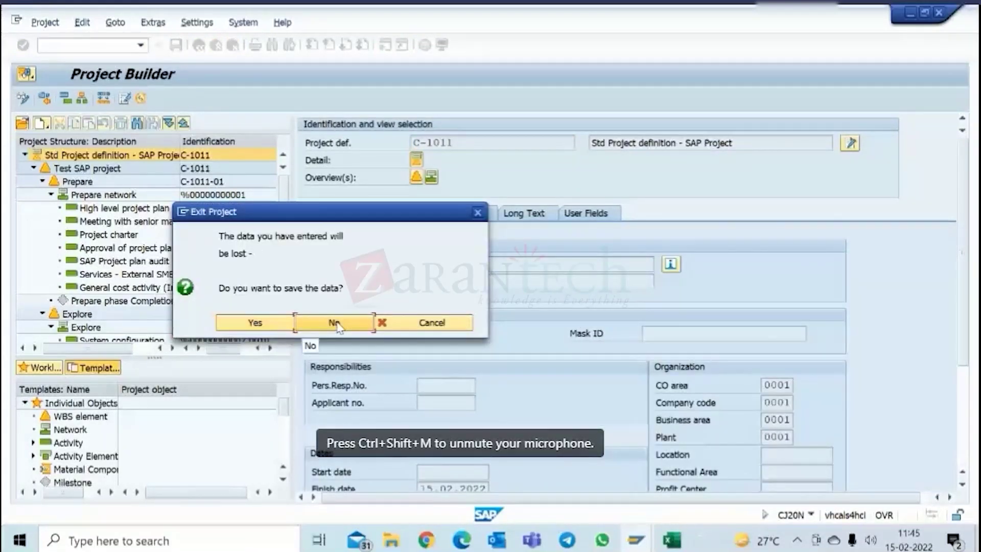
click(335, 323)
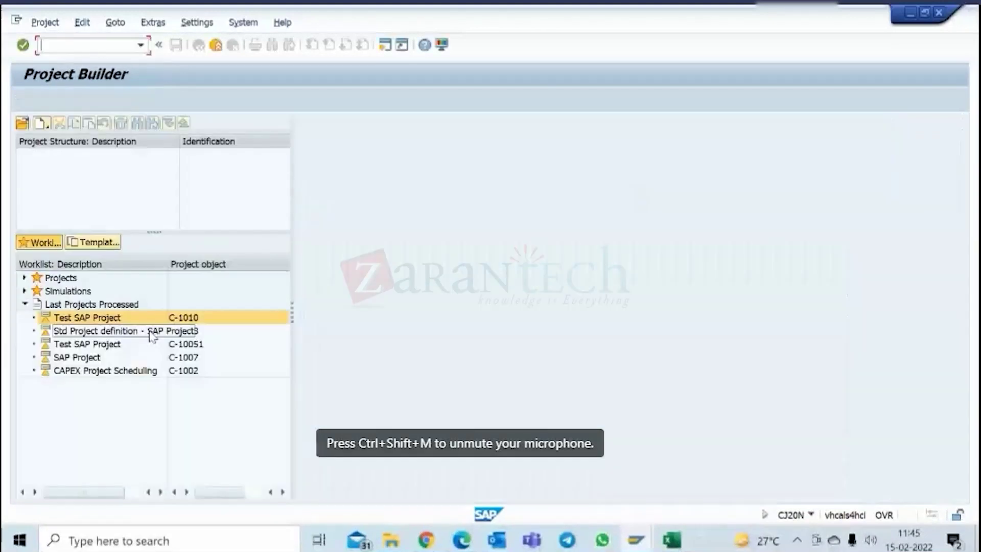
- Start copying another project with template profile data enabled, replacing the template project definition with standard project definition C-1099
click(46, 126)
click(60, 191)
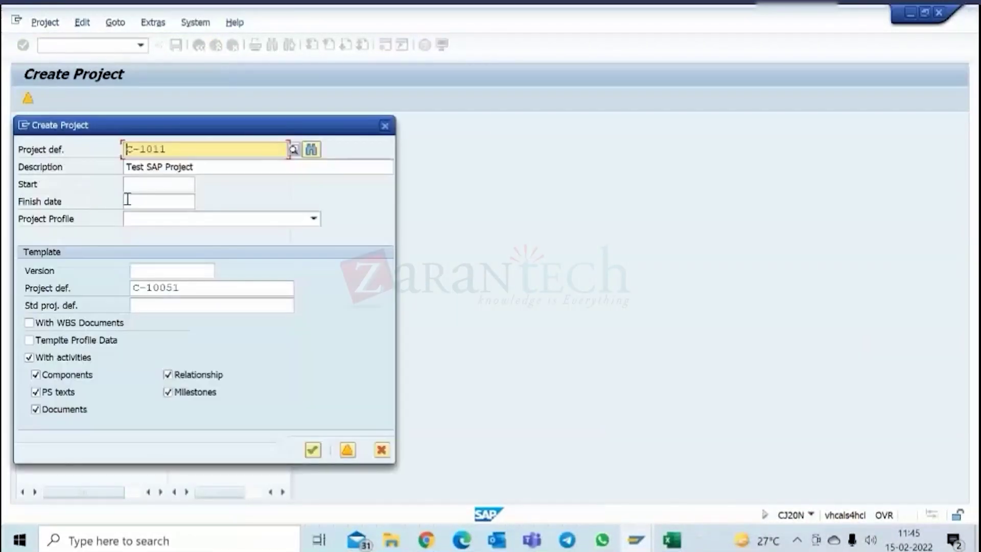
click(29, 339)
double_click(135, 287)
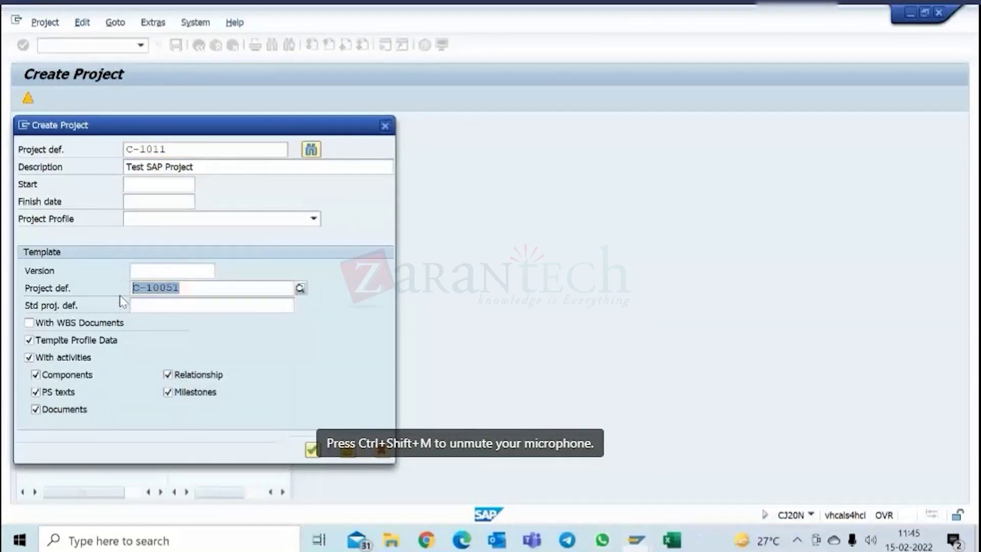
key(Delete)
click(136, 305)
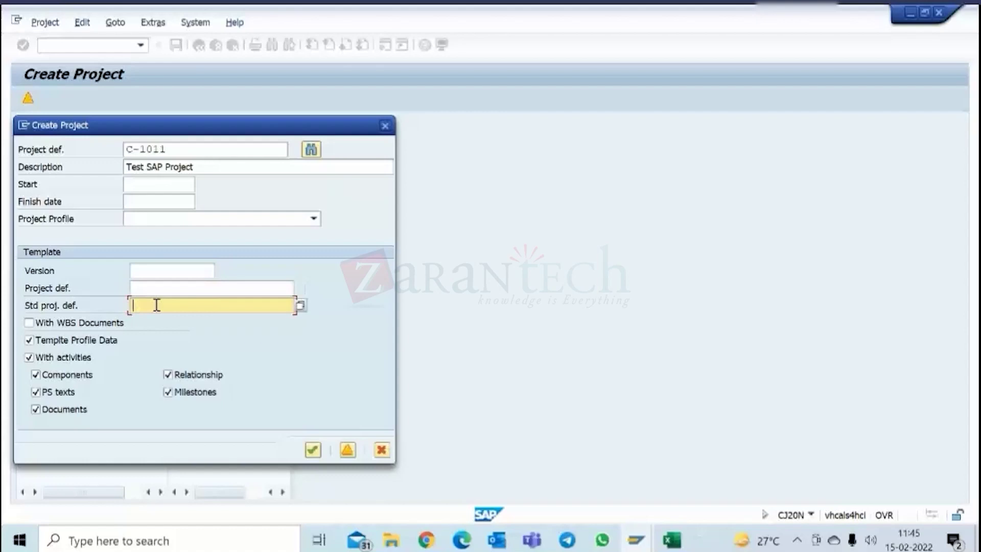
text(C-1099)
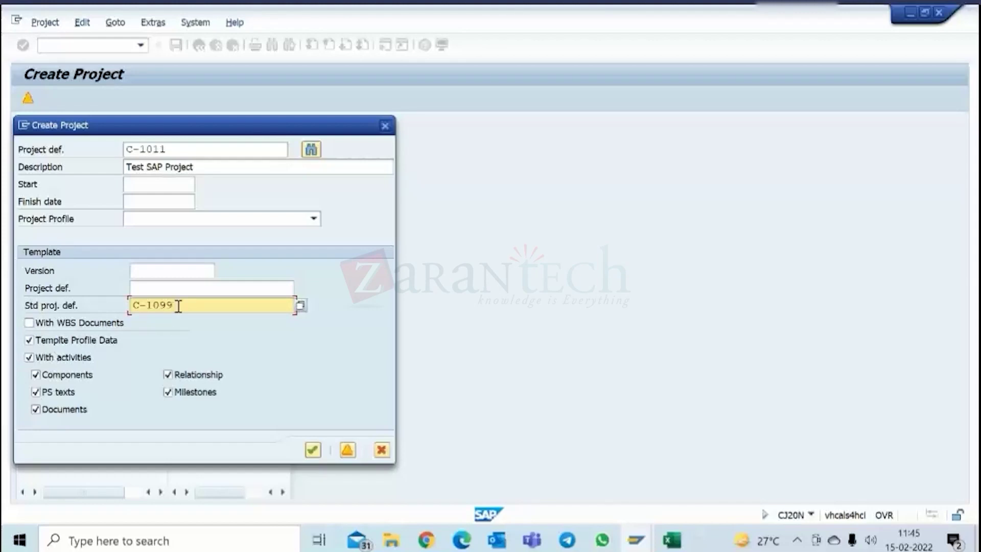
- Create project C-1011 from standard project definition C-1099 without a preset project profile
drag(176, 305, 125, 309)
key(Return)
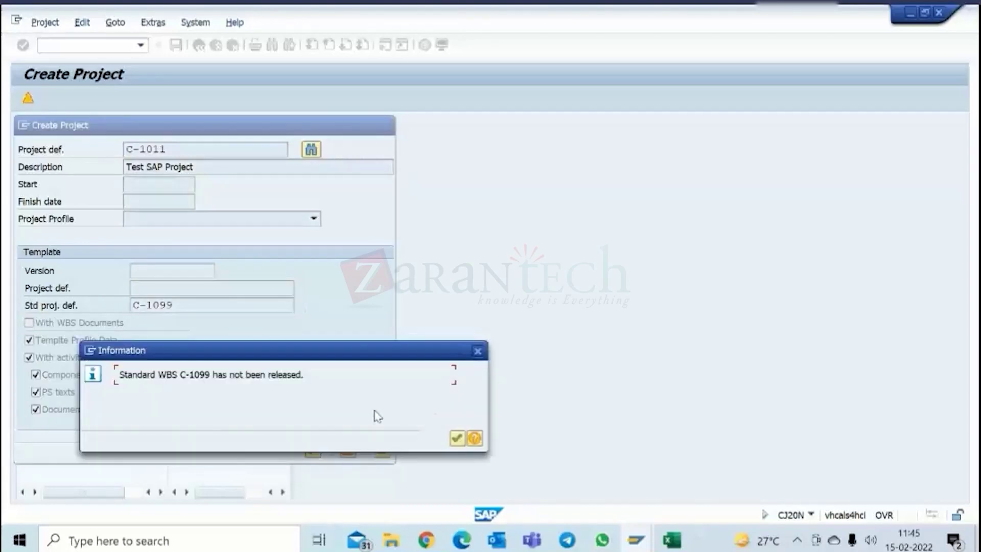
click(456, 437)
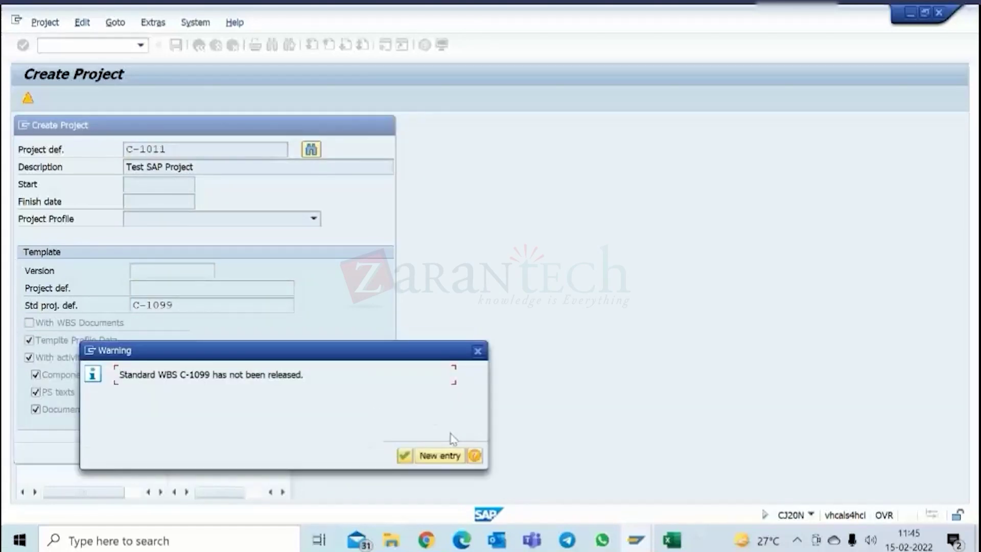
click(406, 454)
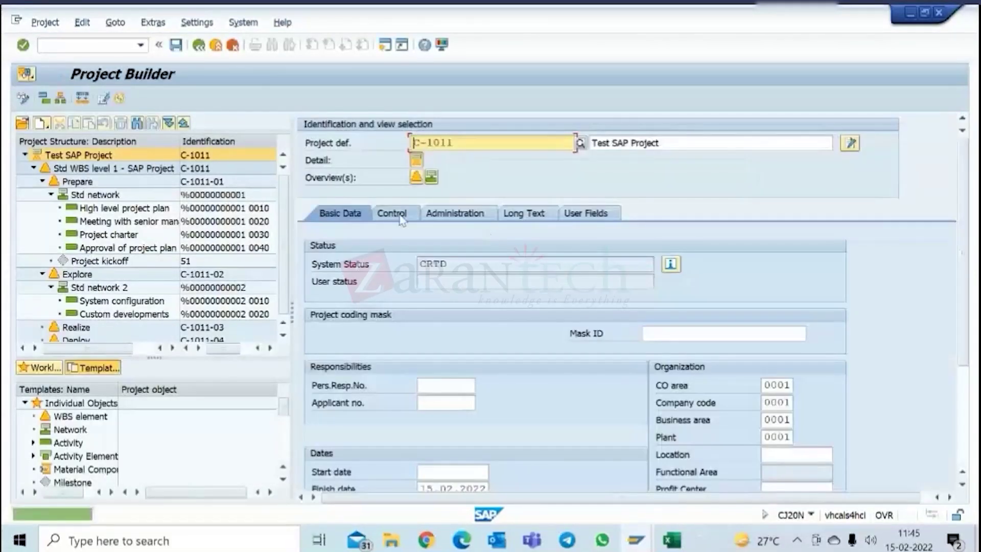
- Check the project profile and its available options in the control data of C-1011, and leave without saving
click(400, 217)
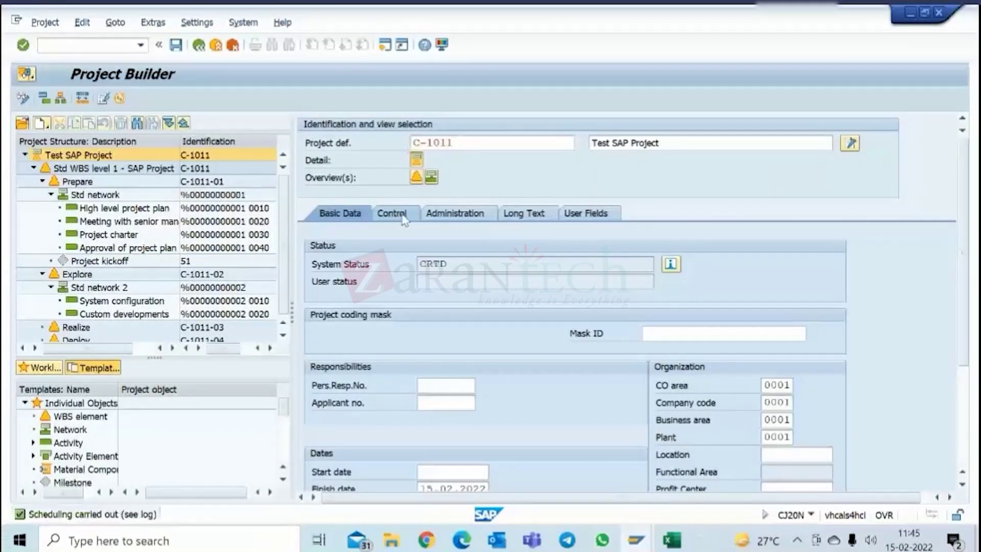
click(553, 254)
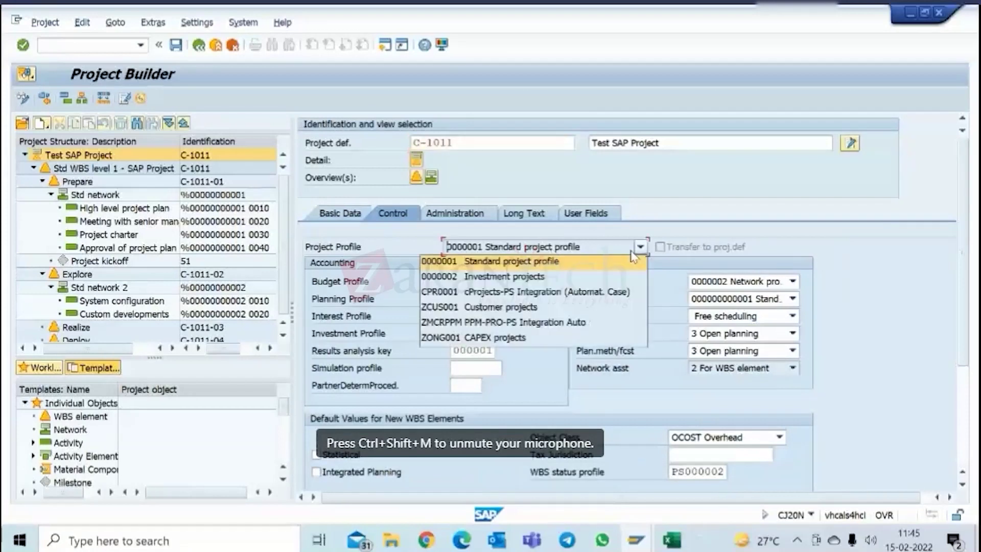
click(499, 262)
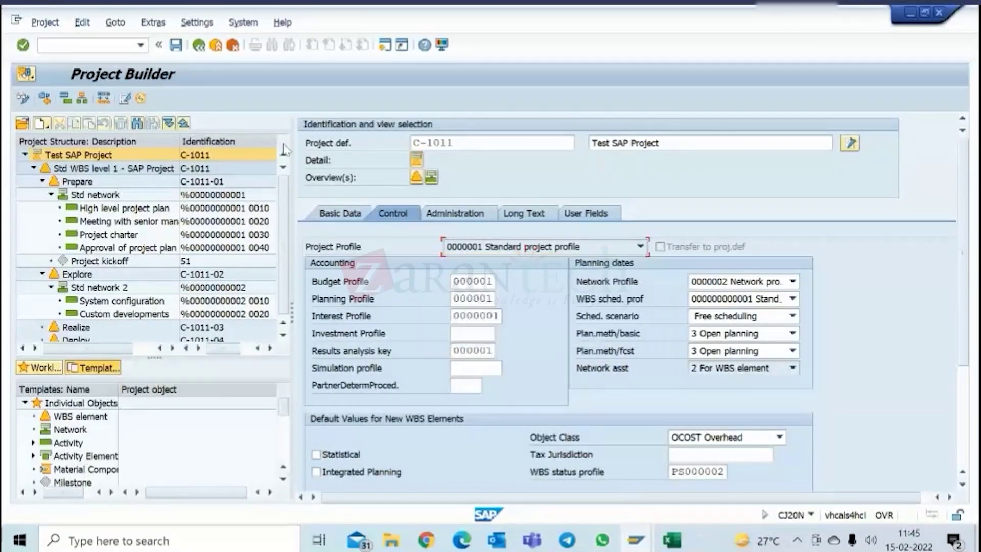
click(200, 46)
click(339, 324)
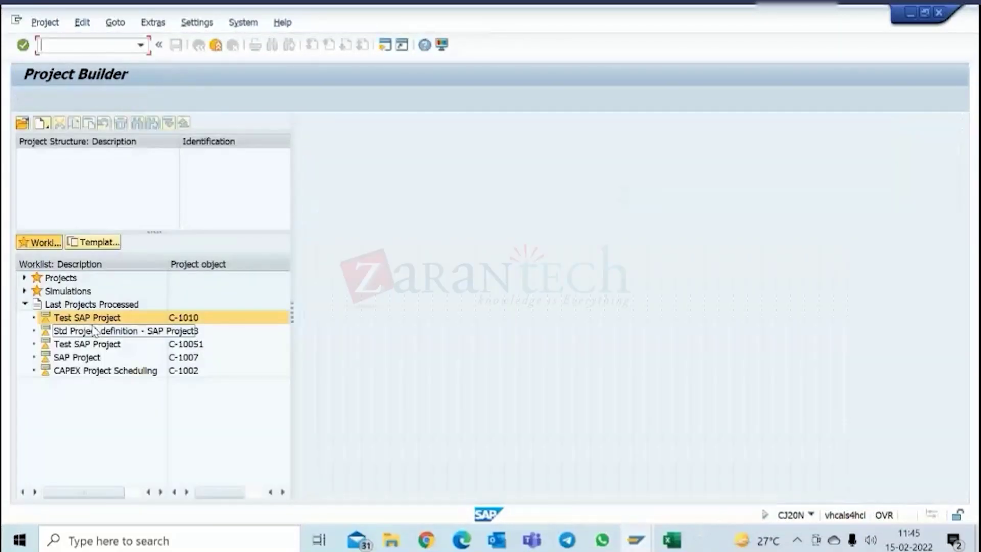
- Start copying another project from standard project definition C-1099 and enable copying of the template profile data
click(41, 122)
click(78, 193)
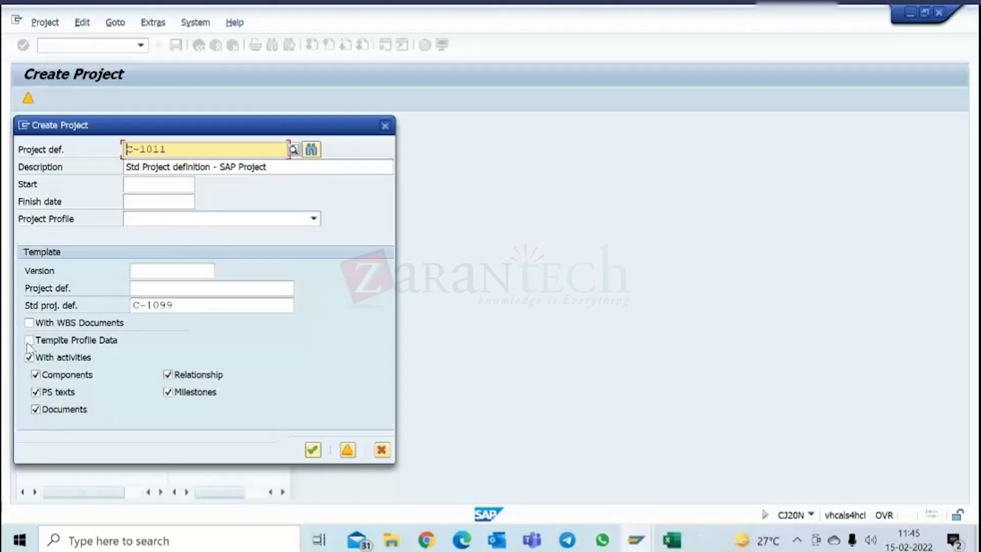
drag(175, 305, 119, 303)
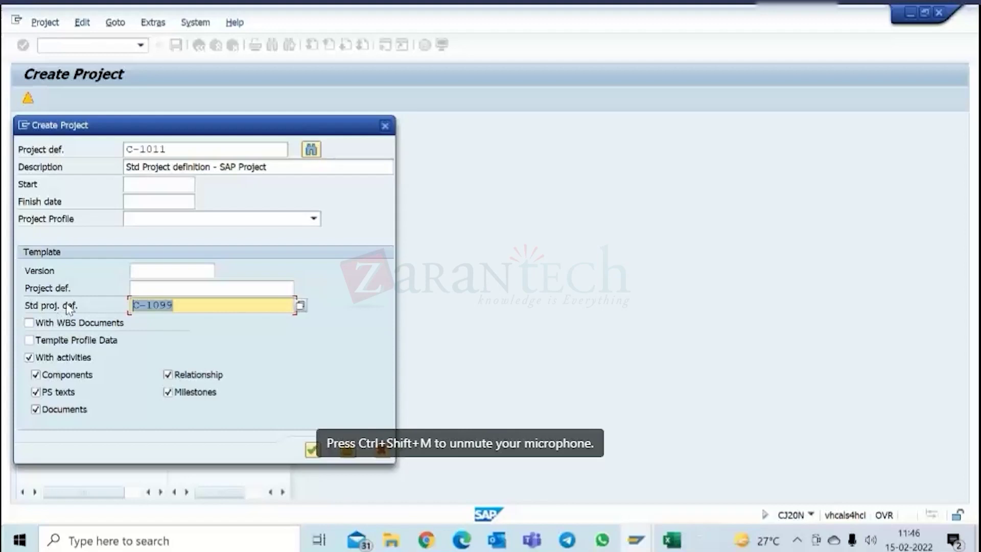
click(31, 339)
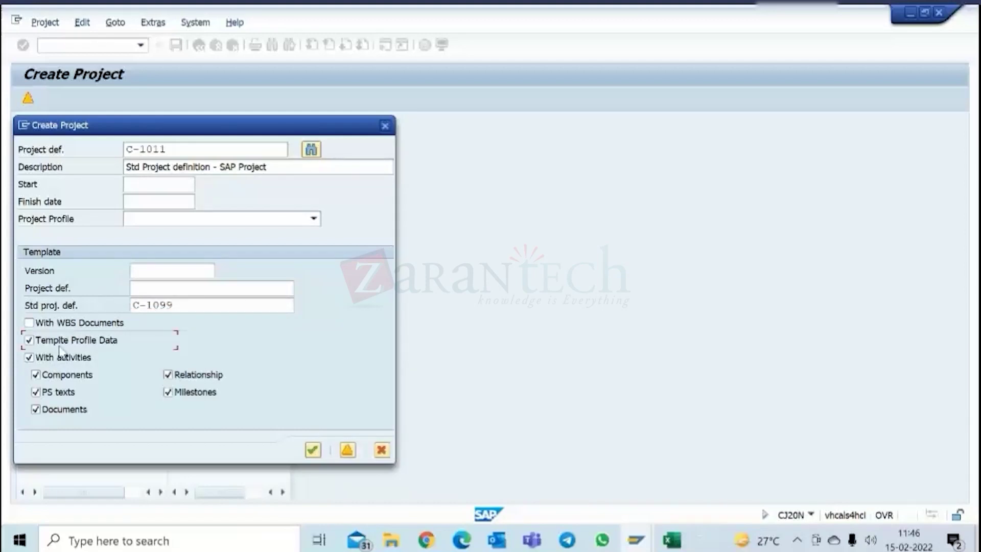
- Clear the template's standard project definition in the project copy dialog
click(186, 305)
drag(186, 304, 116, 308)
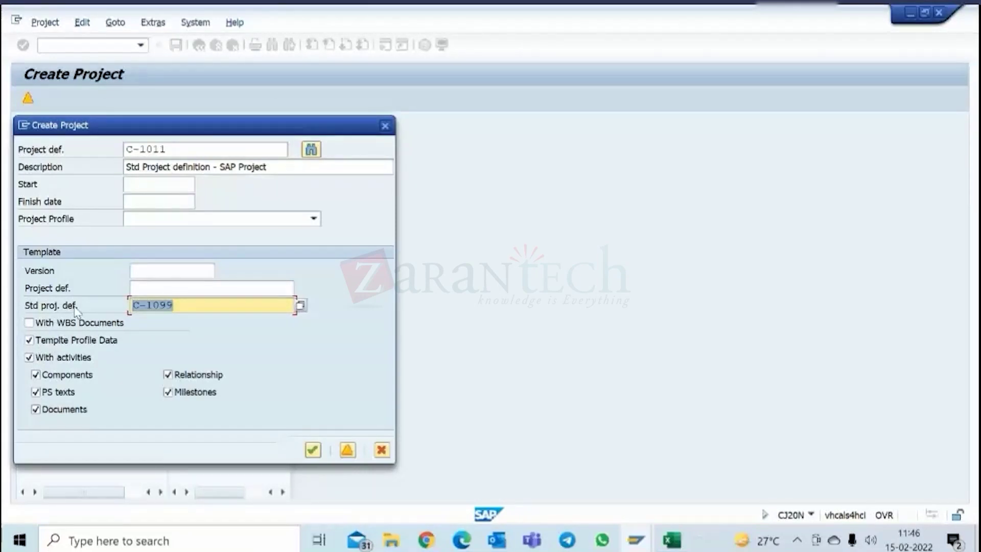
click(154, 285)
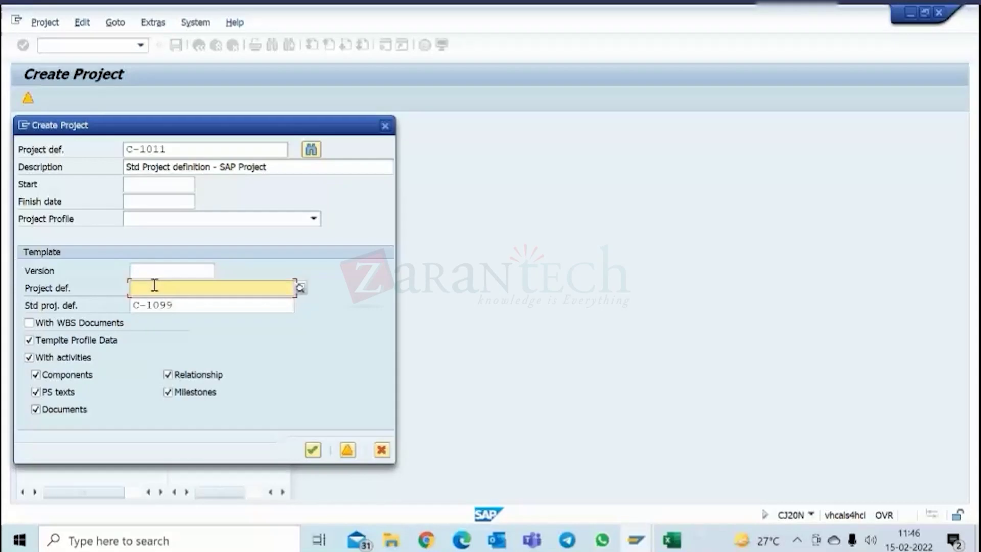
click(147, 272)
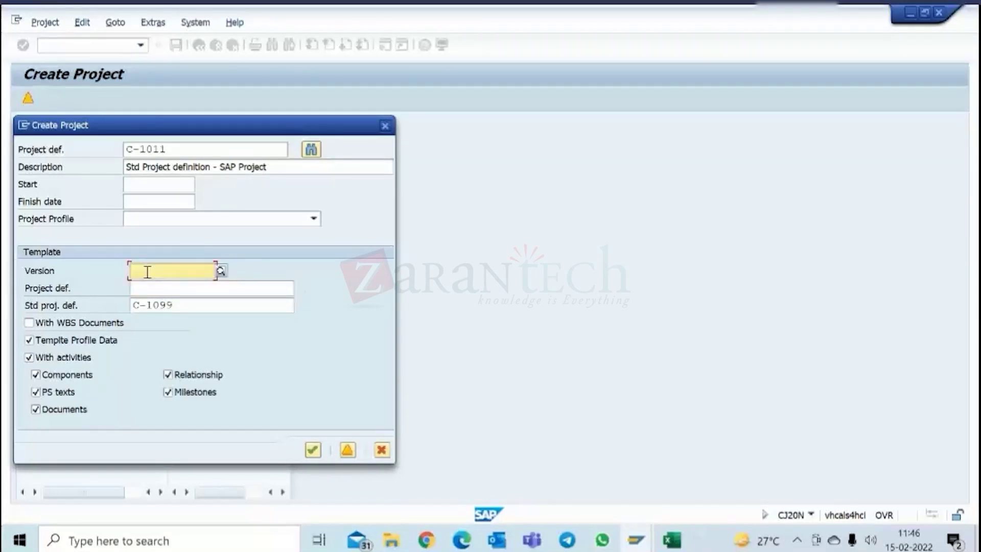
drag(185, 304, 105, 309)
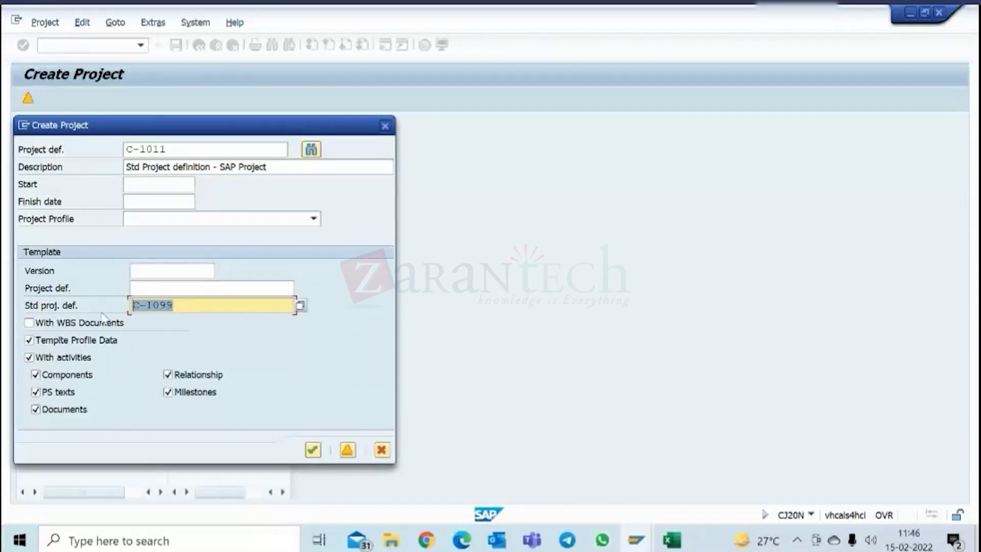
key(Delete)
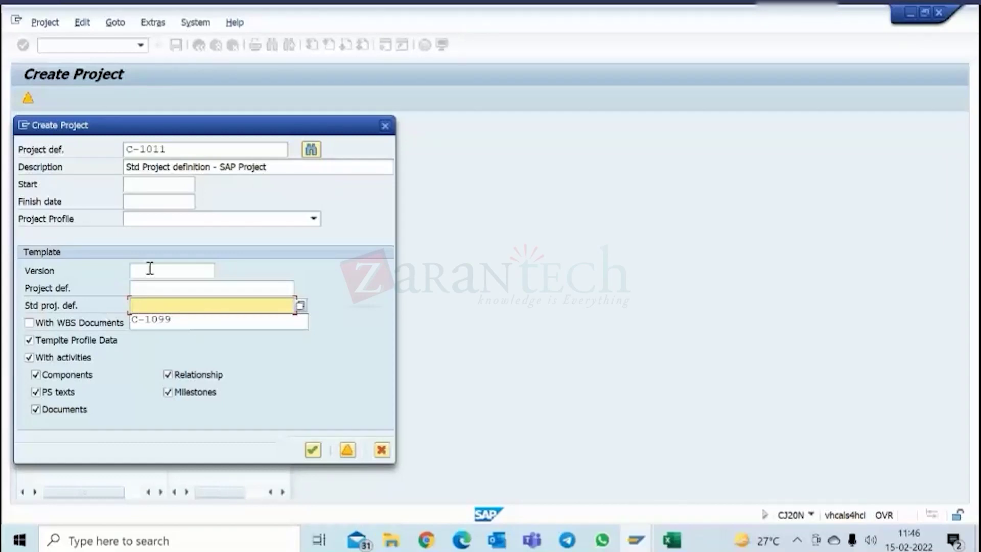
click(149, 251)
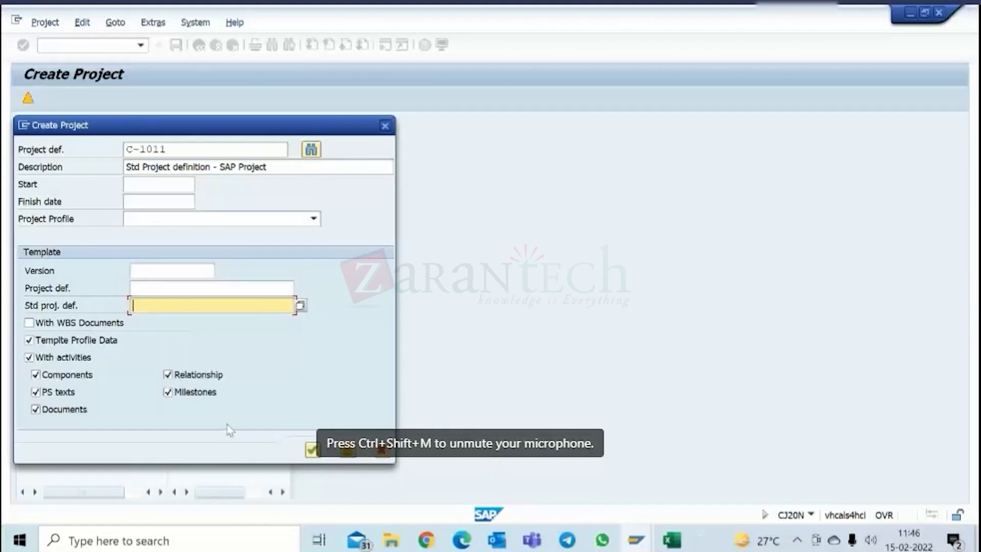
mouse_move(649, 535)
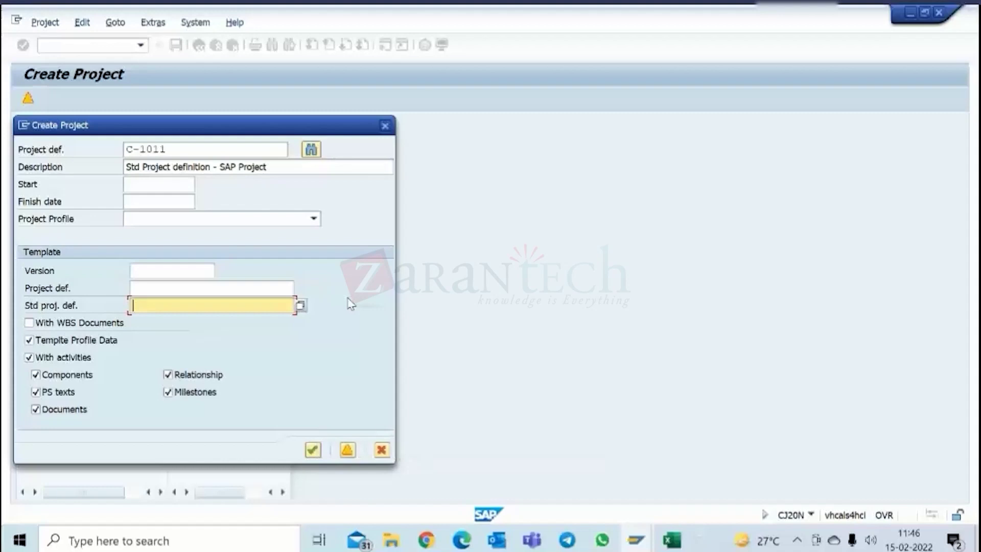
click(40, 309)
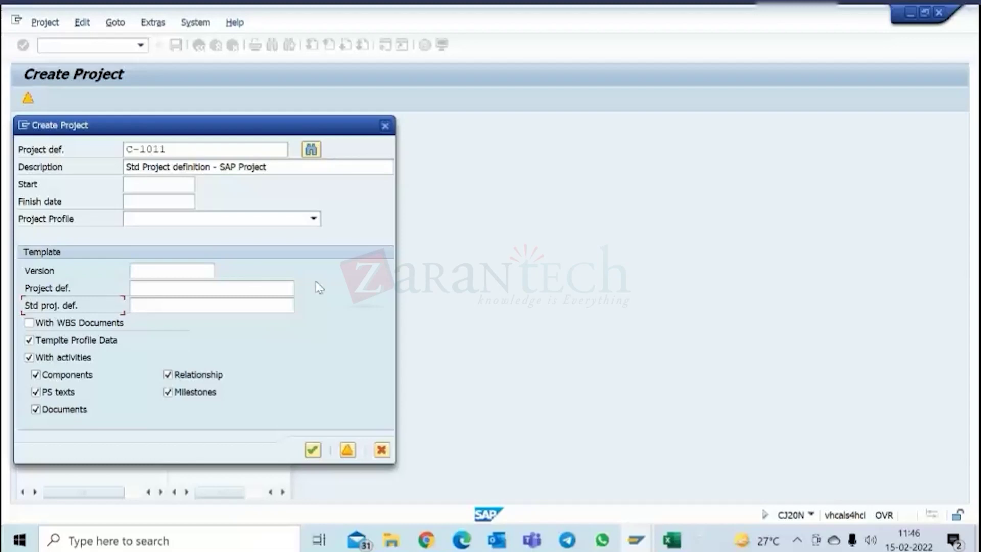
click(154, 305)
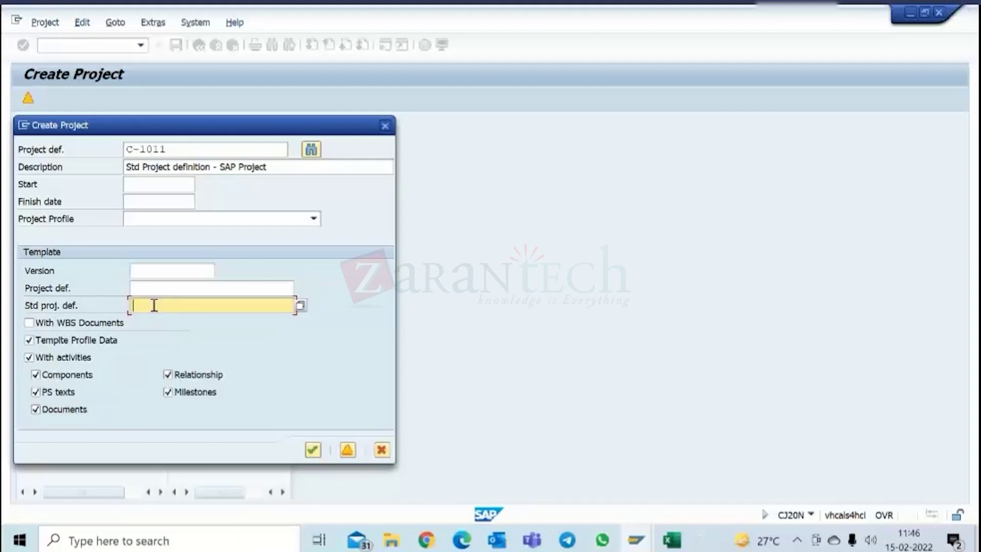
text(C)
click(163, 322)
drag(174, 305, 130, 306)
key(BackSpace)
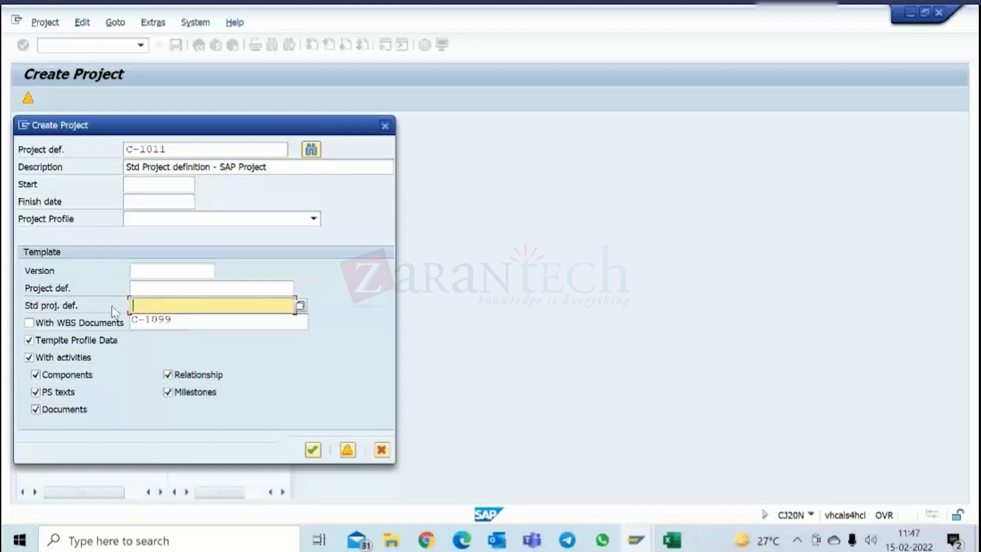
click(134, 249)
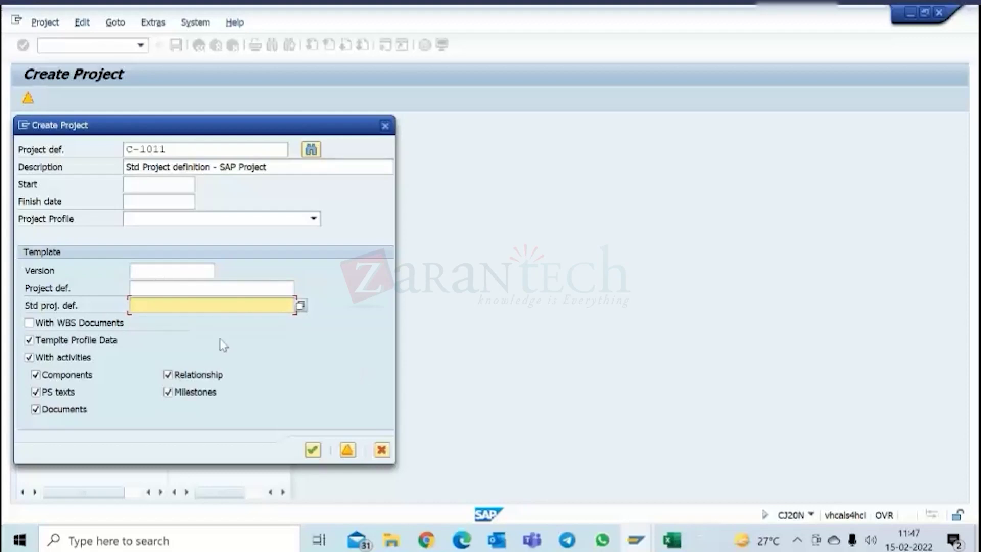
click(175, 288)
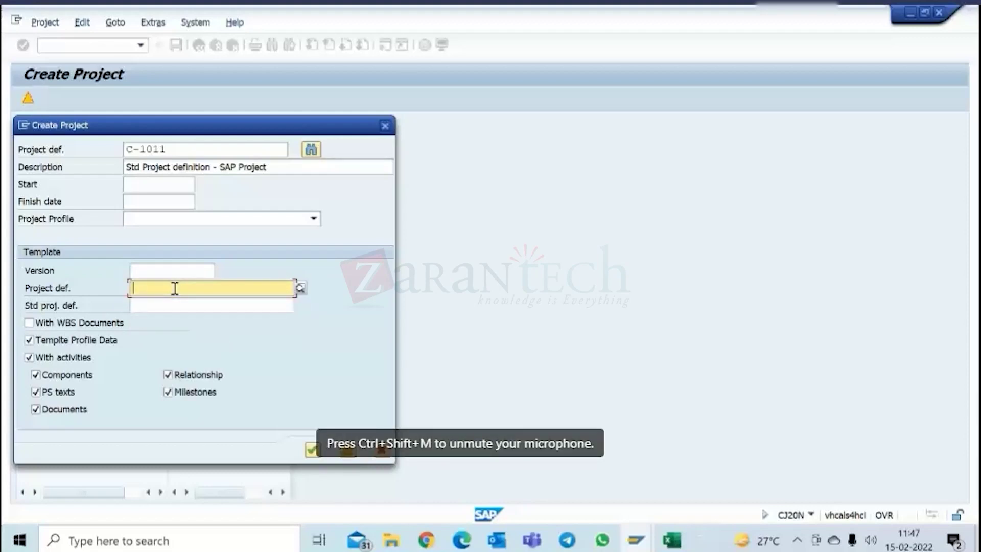
key(space)
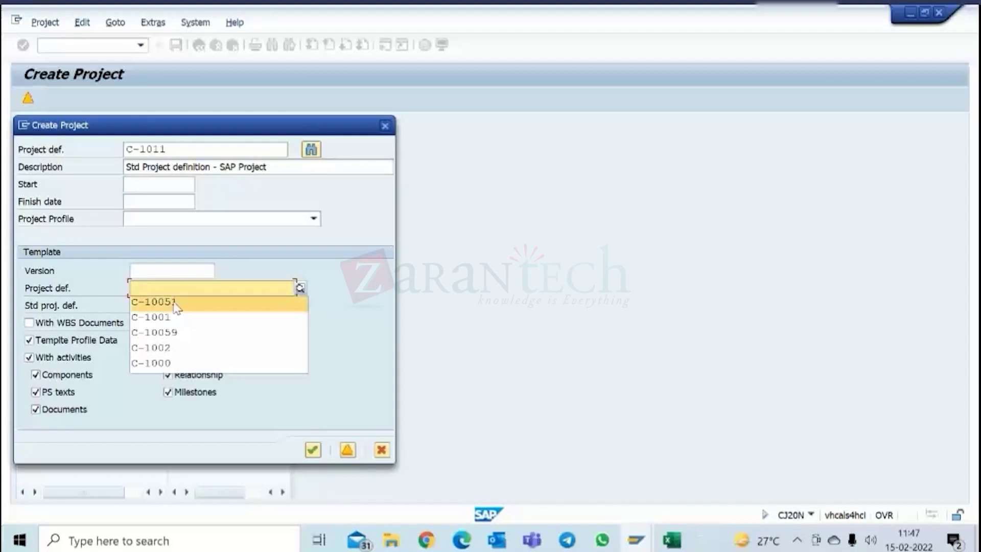
click(176, 304)
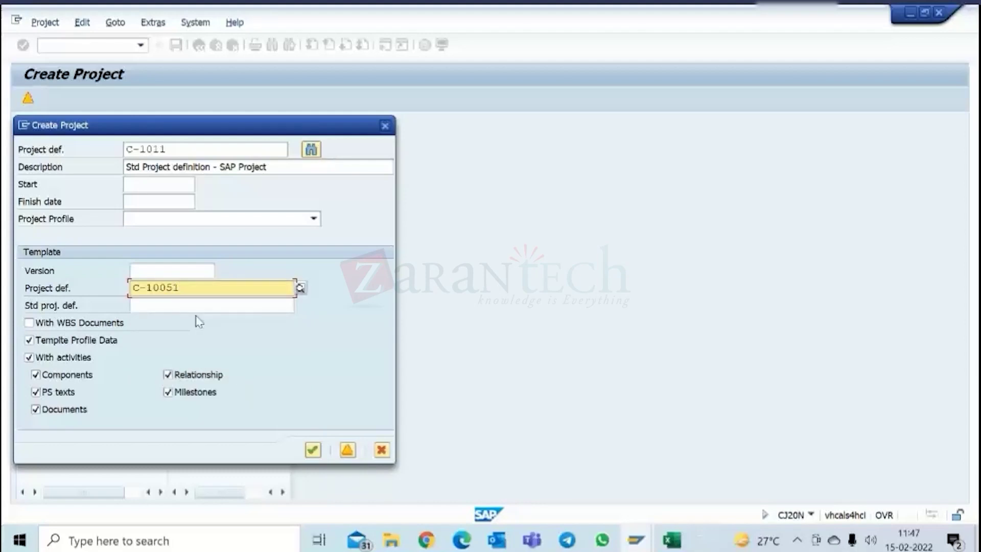
key(BackSpace)
key(BackSpace)
key(BackSpace)
key(BackSpace)
key(BackSpace)
key(BackSpace)
key(BackSpace)
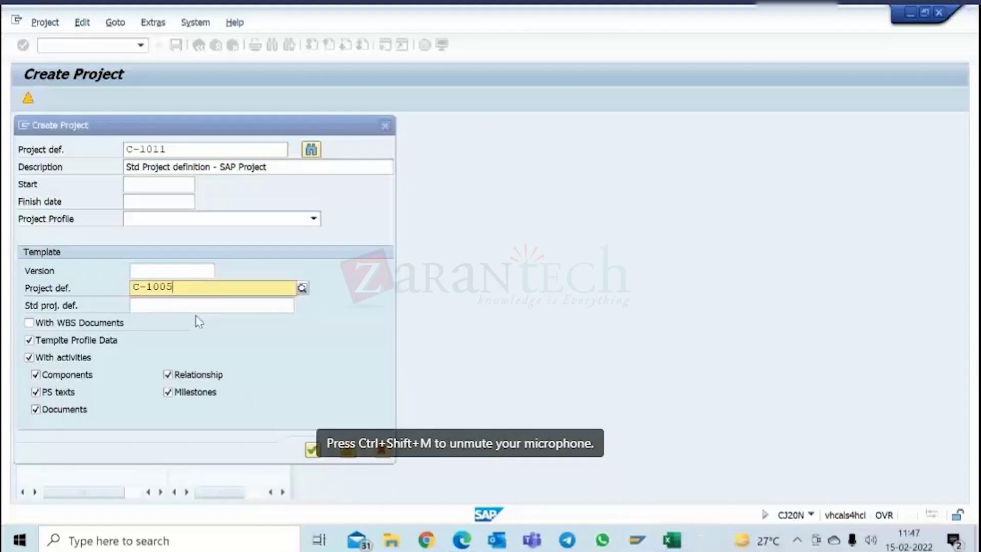
- Look up the available simulation versions and use M0001 of project C-10051 as the copy template
click(164, 275)
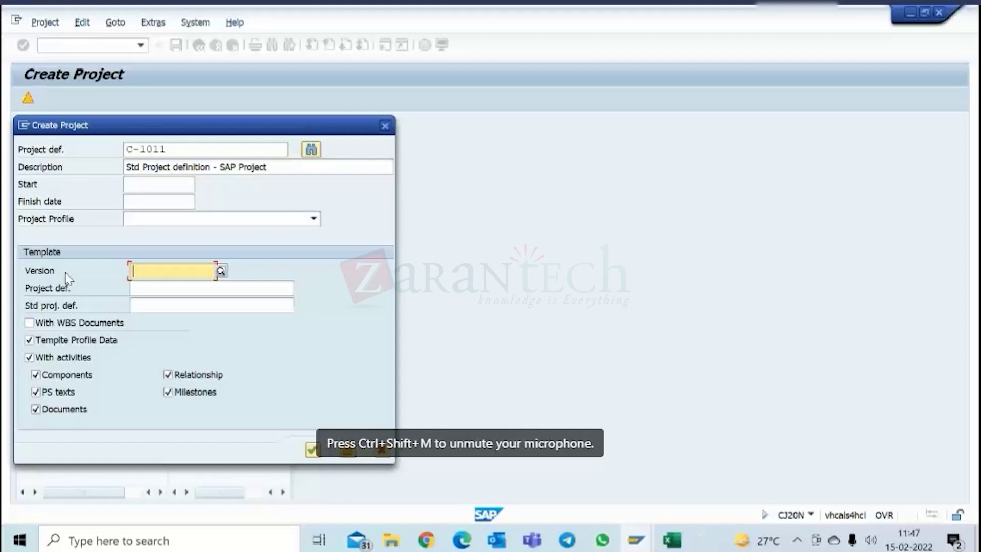
click(153, 286)
click(151, 275)
click(148, 286)
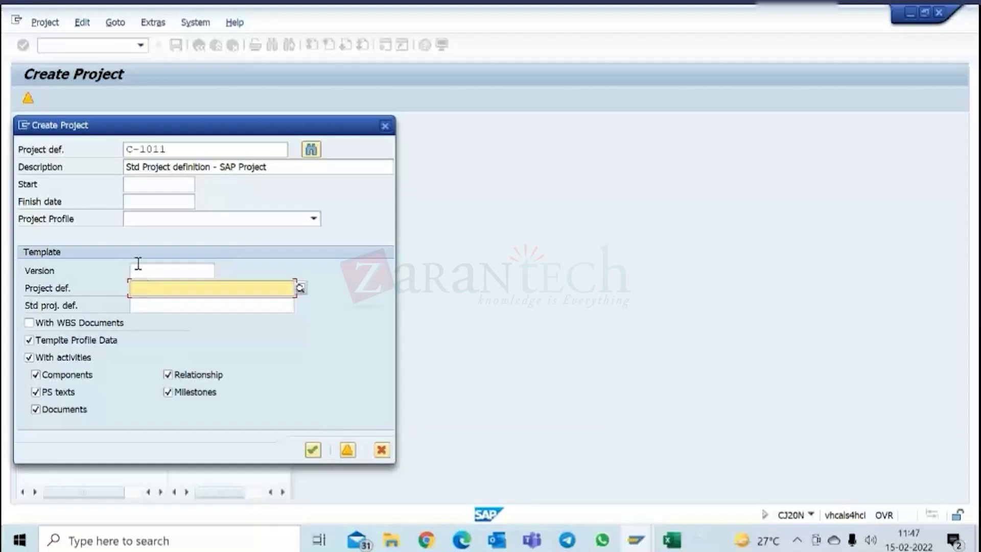
click(136, 268)
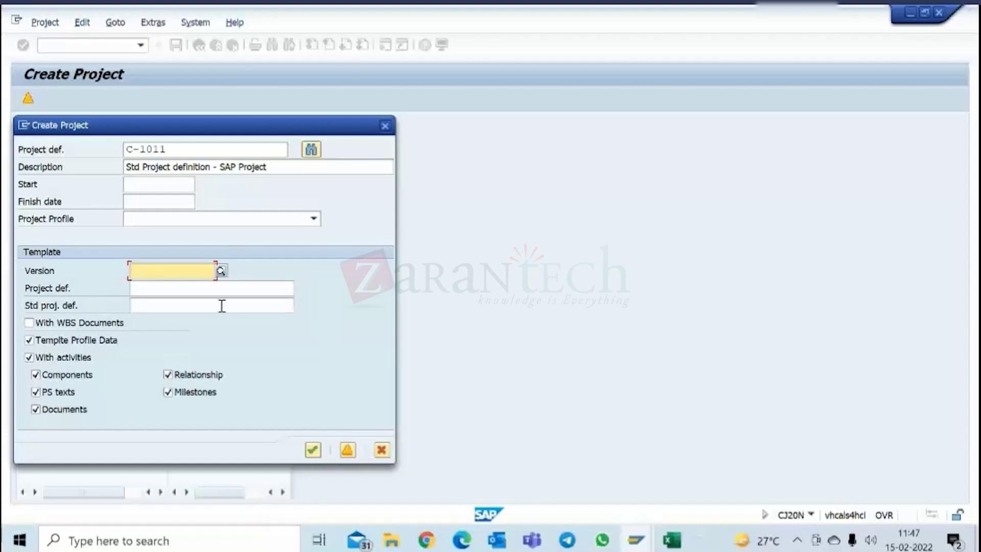
click(220, 271)
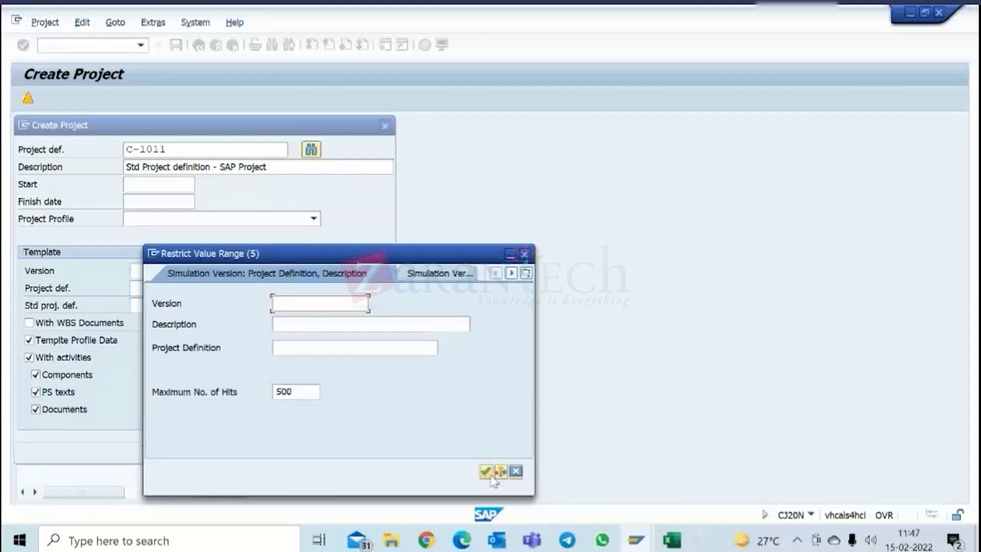
click(488, 473)
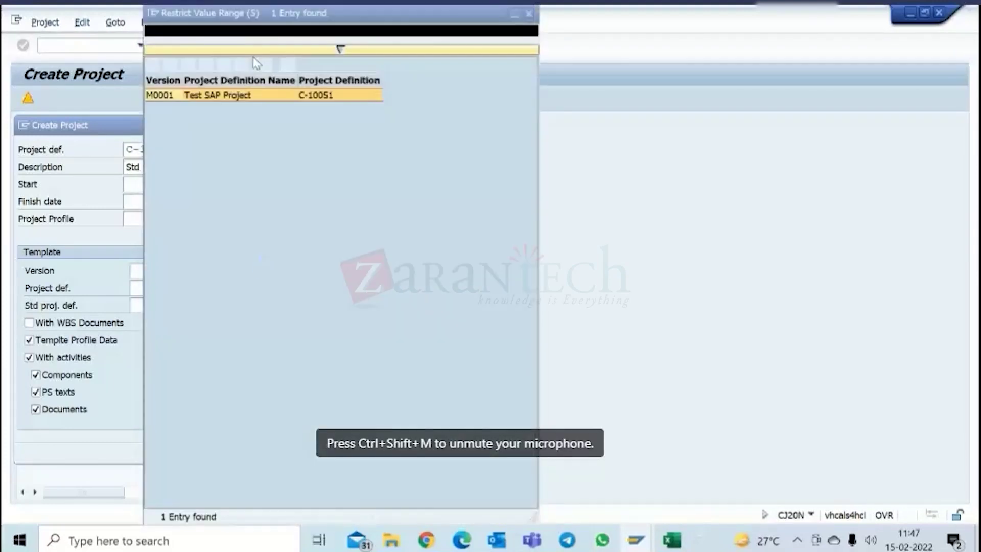
double_click(215, 95)
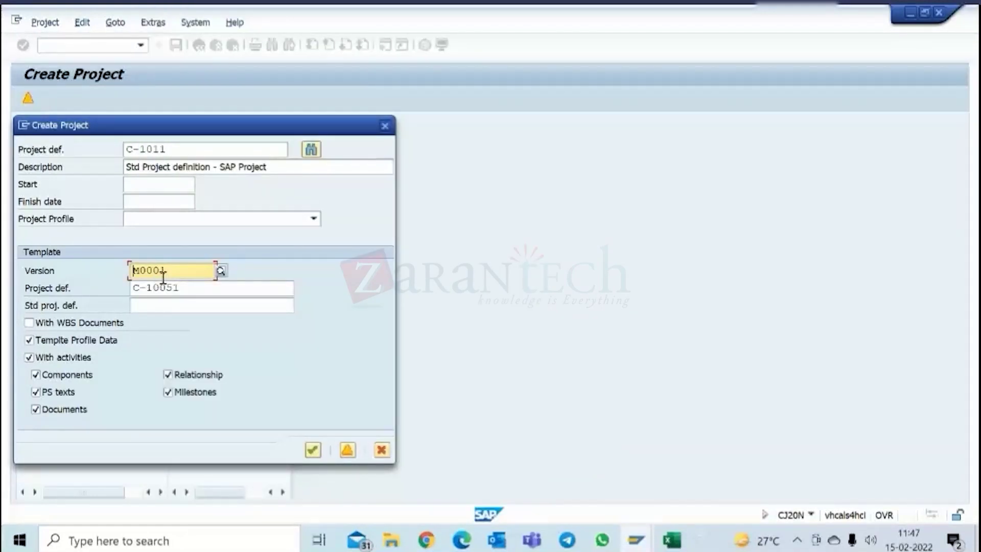
- Review the template version and project definition against the new project number, and cancel the project copy
click(174, 287)
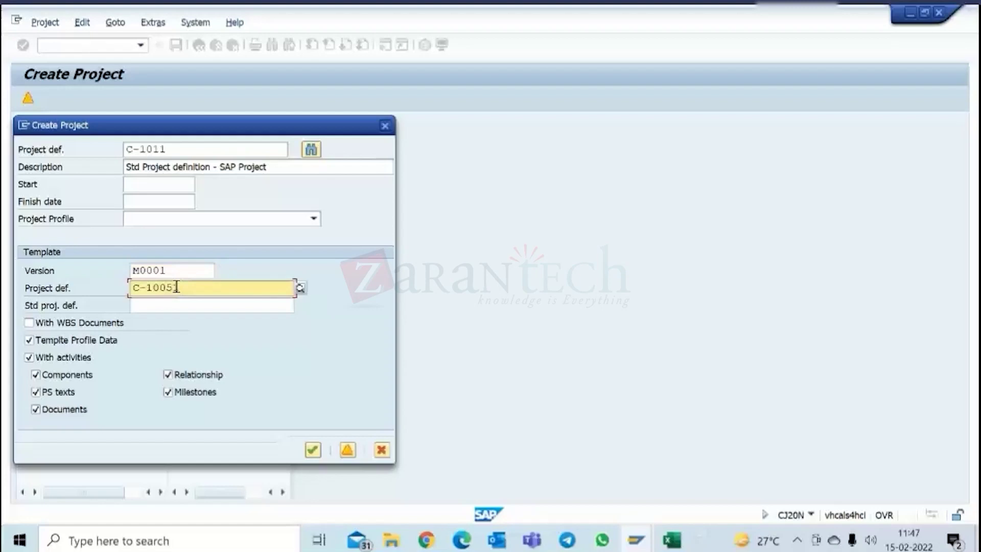
click(175, 272)
drag(178, 287, 132, 271)
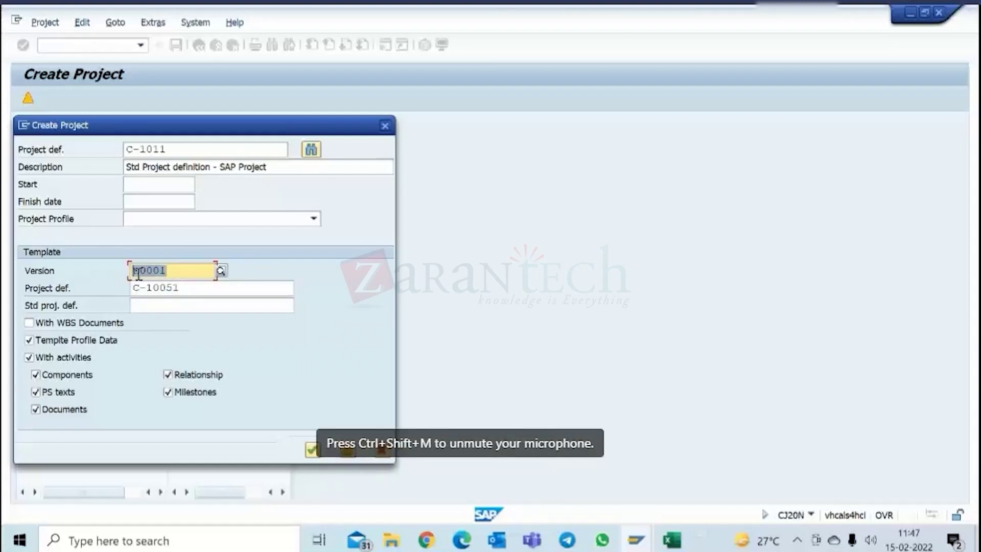
click(177, 288)
drag(177, 287, 125, 286)
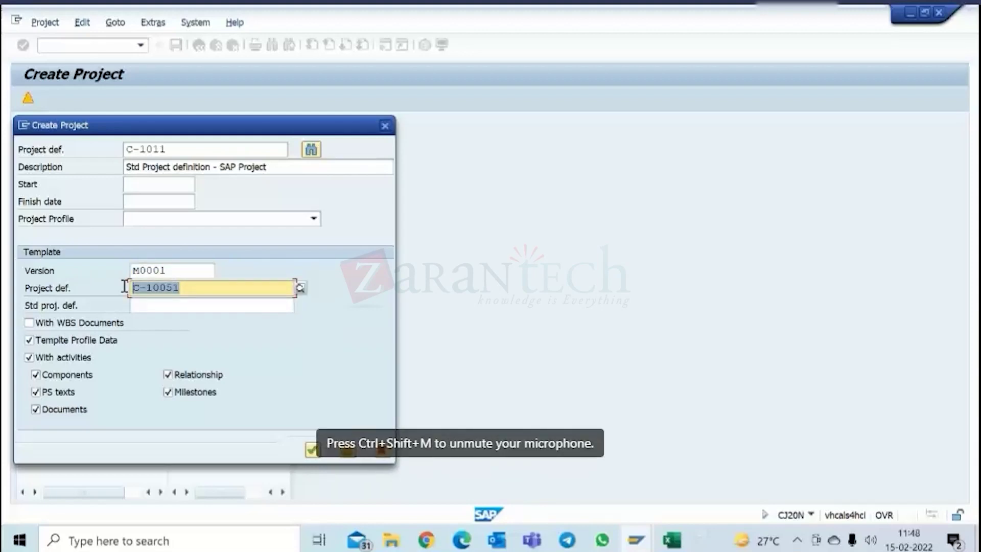
click(197, 270)
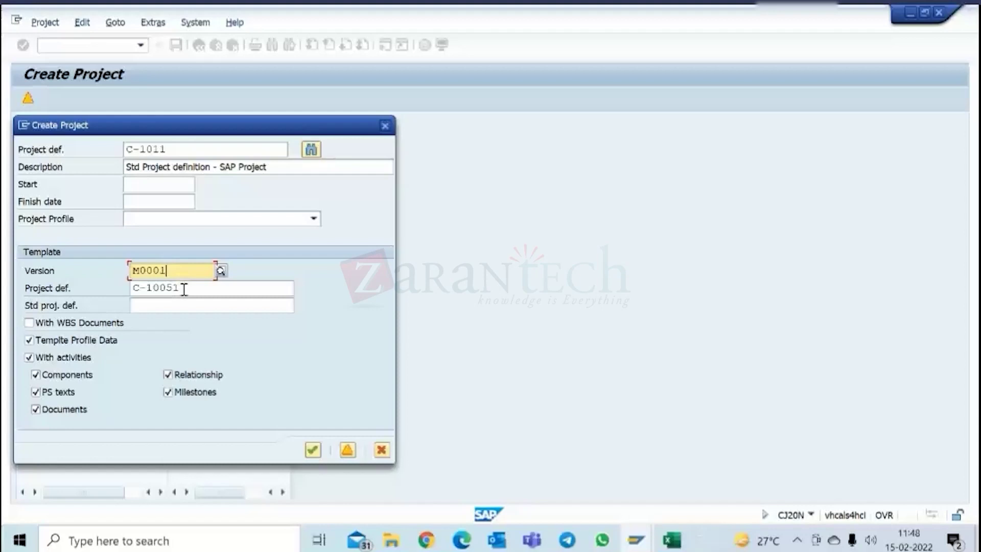
drag(184, 289, 129, 289)
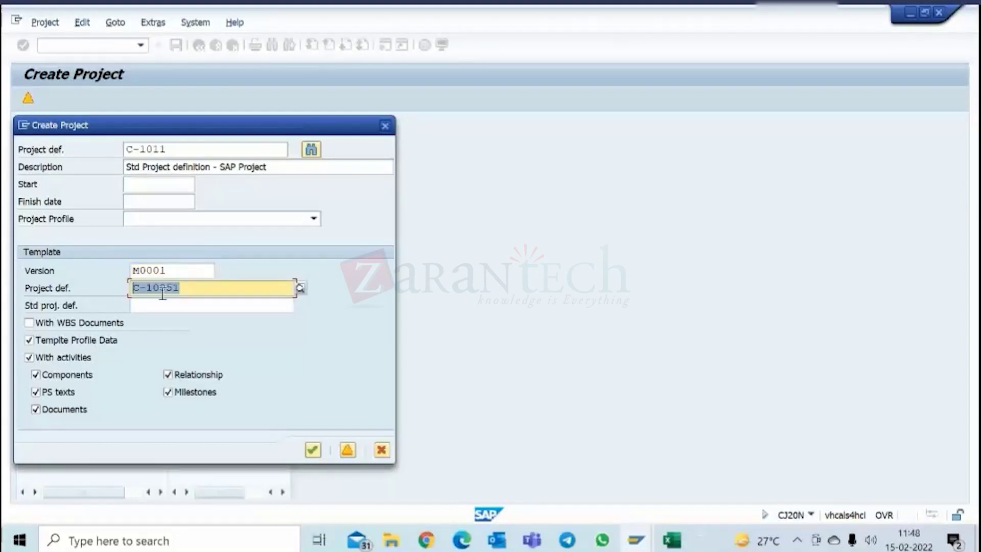
drag(174, 152, 126, 149)
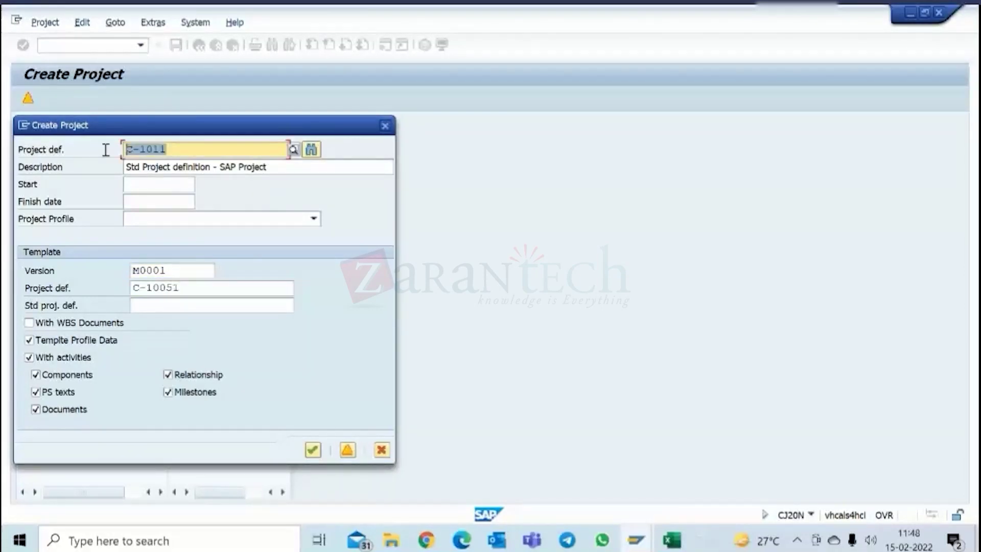
drag(197, 290, 110, 292)
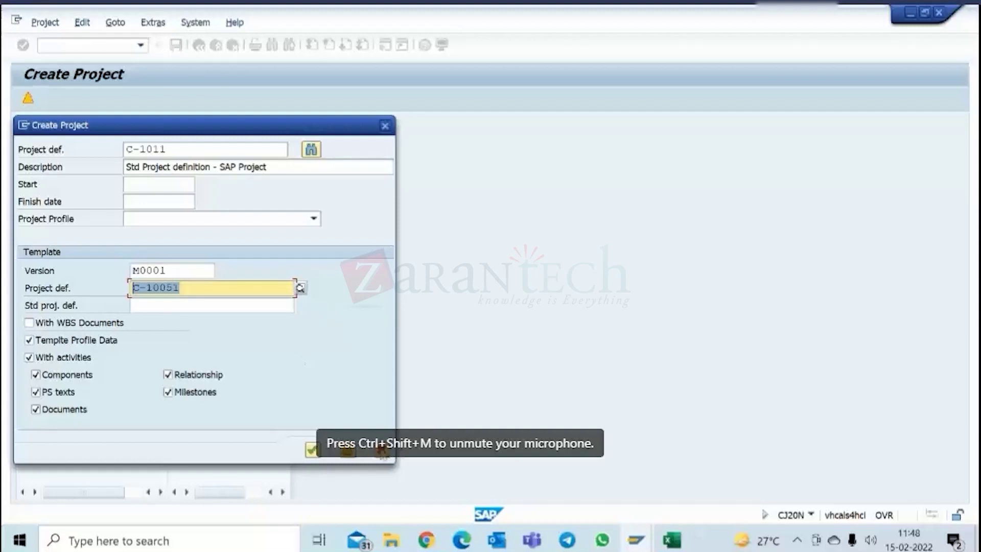
click(382, 453)
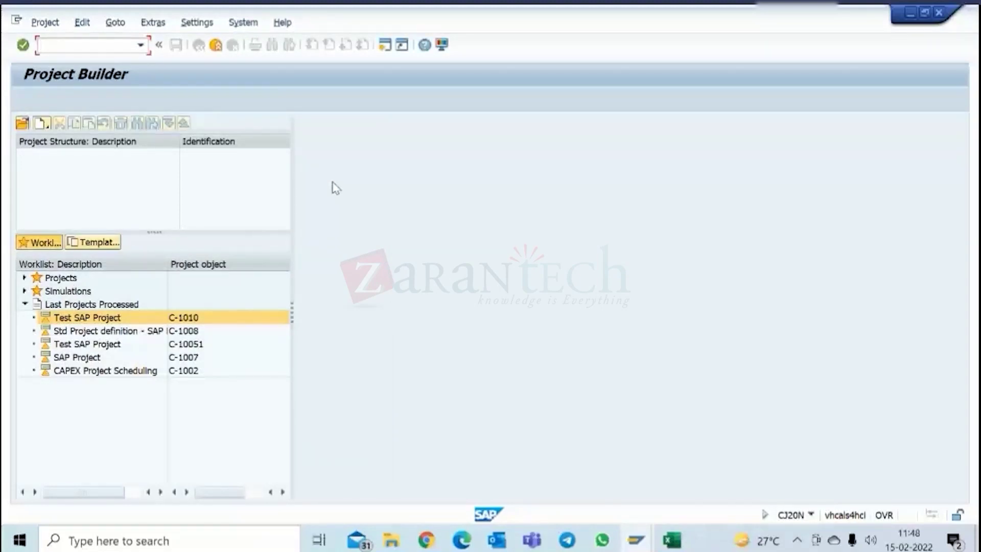
- Open project C-10051 from the last processed projects, examine its fully expanded structure, and exit the Project Builder
click(123, 345)
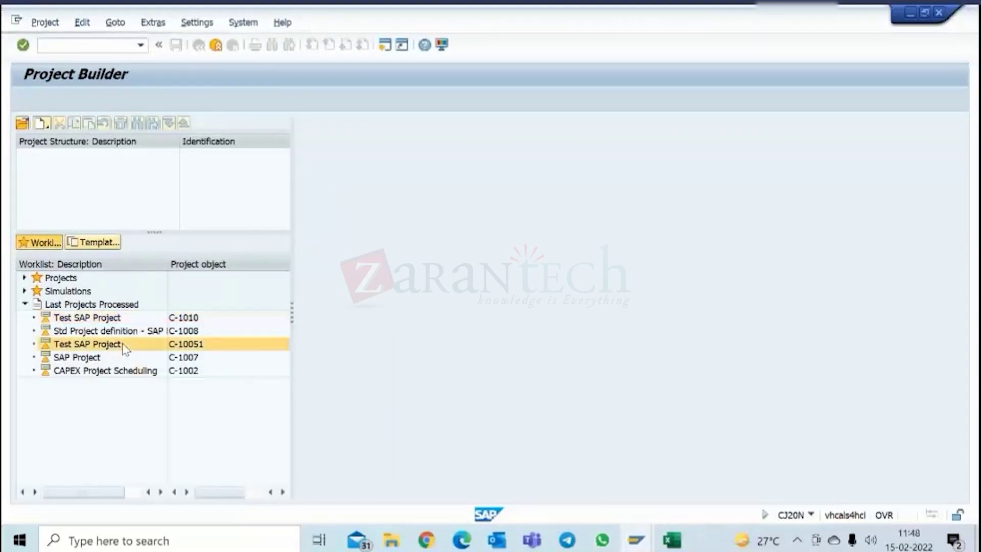
double_click(123, 346)
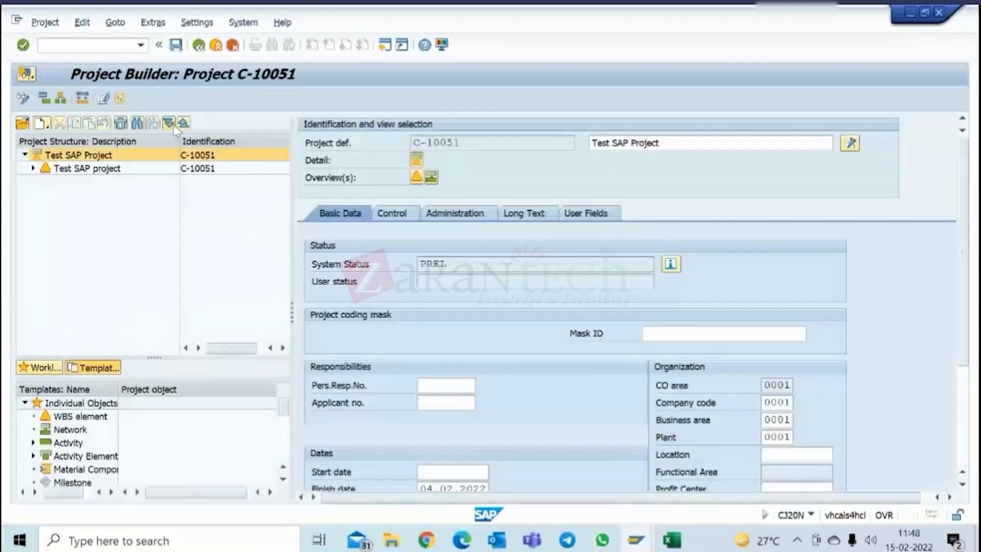
click(456, 439)
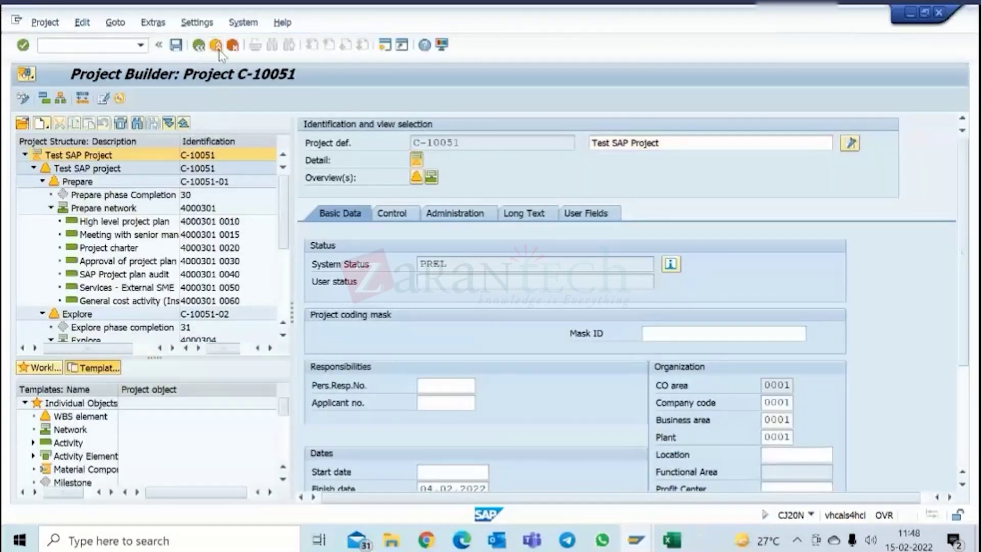
click(216, 47)
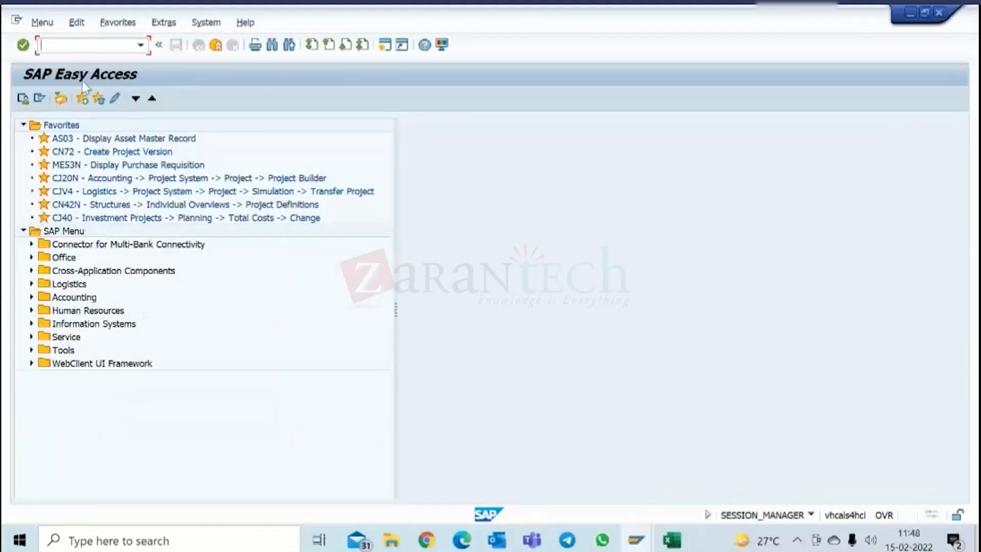
- Run transaction CJ20N, examine the fully expanded structure of CAPEX project C-1002, and close the project
text(cj20n)
key(Return)
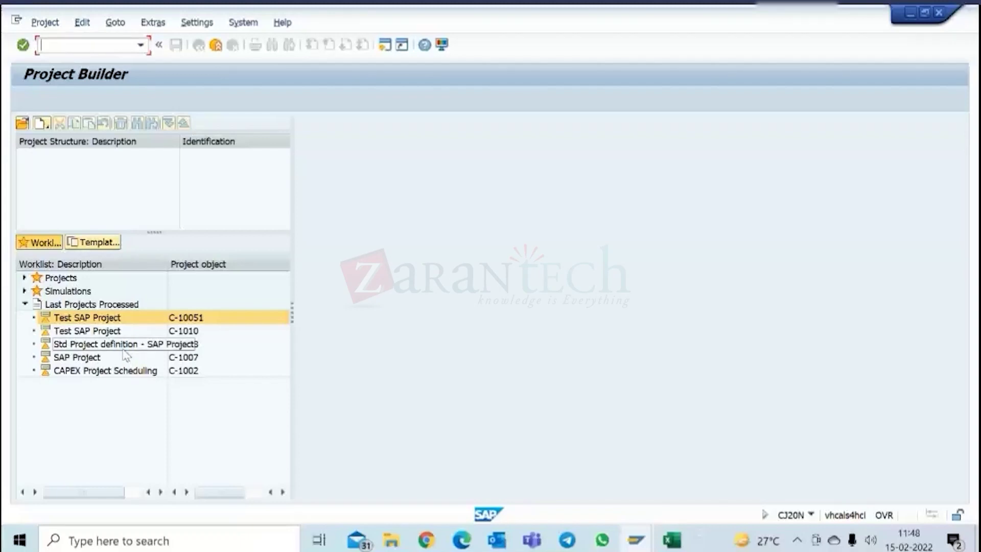
double_click(102, 370)
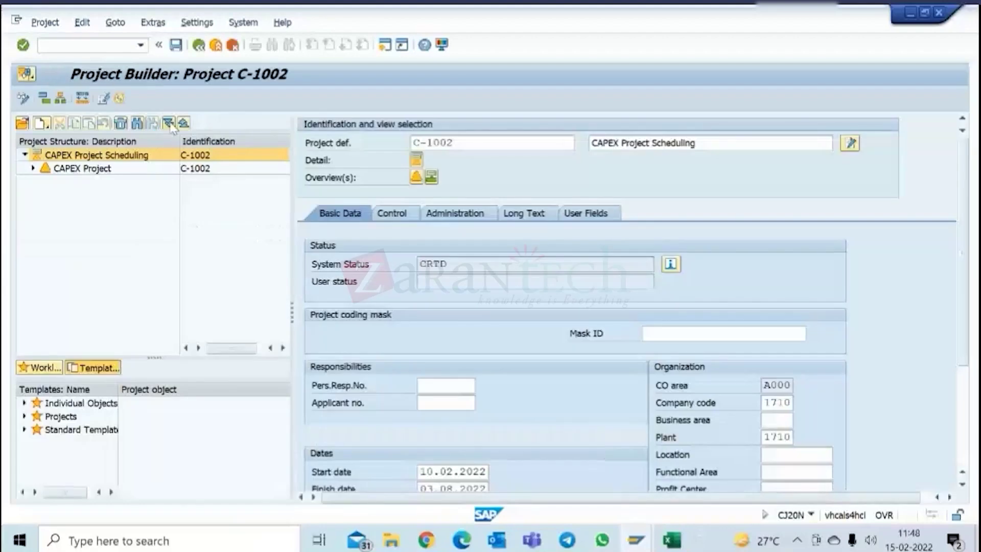
click(169, 123)
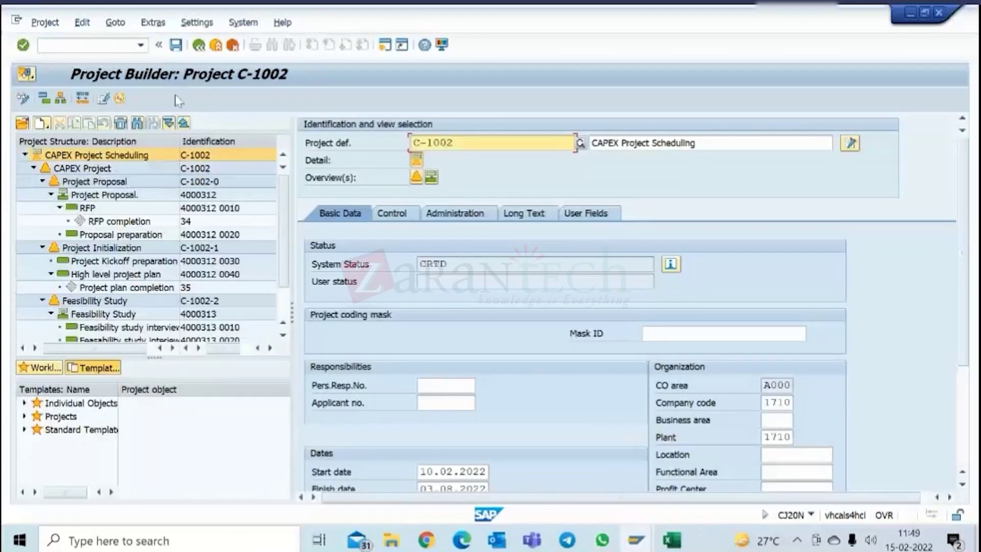
click(199, 45)
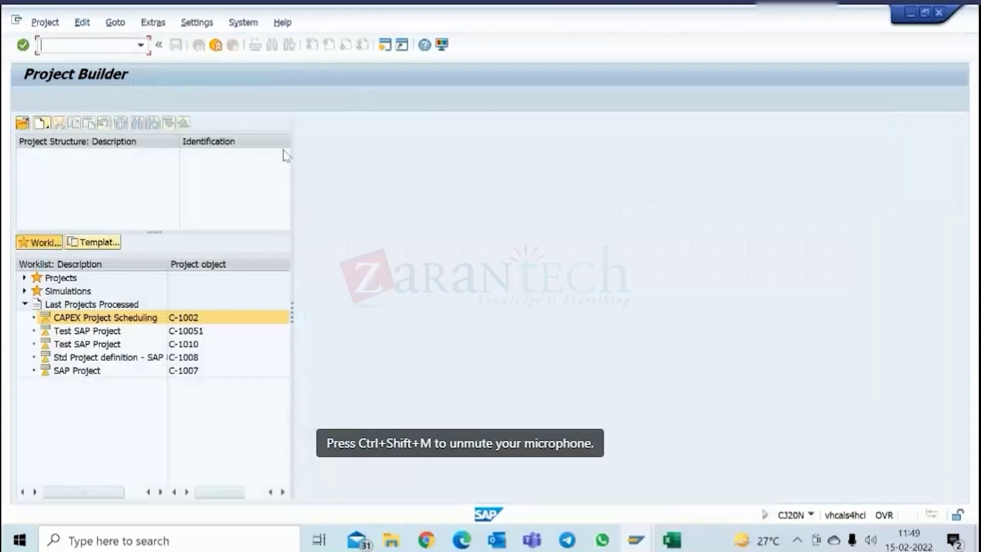
- Start a new project from scratch and set its project definition to C-1023
click(41, 124)
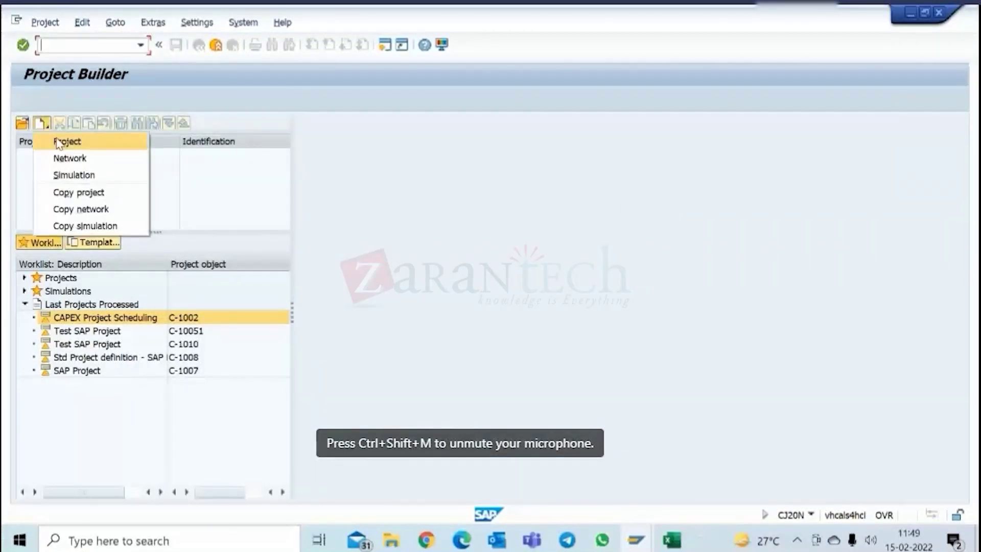
click(81, 143)
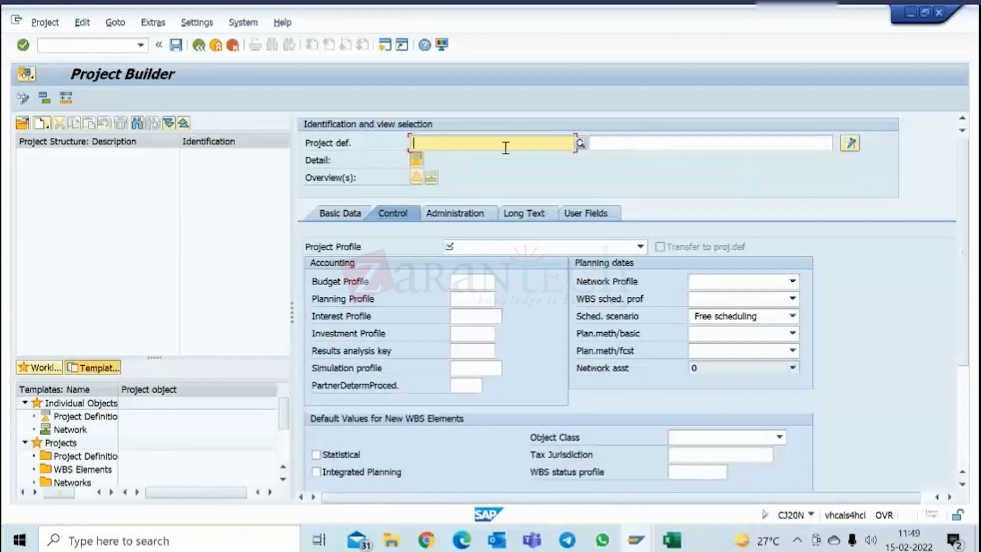
click(503, 144)
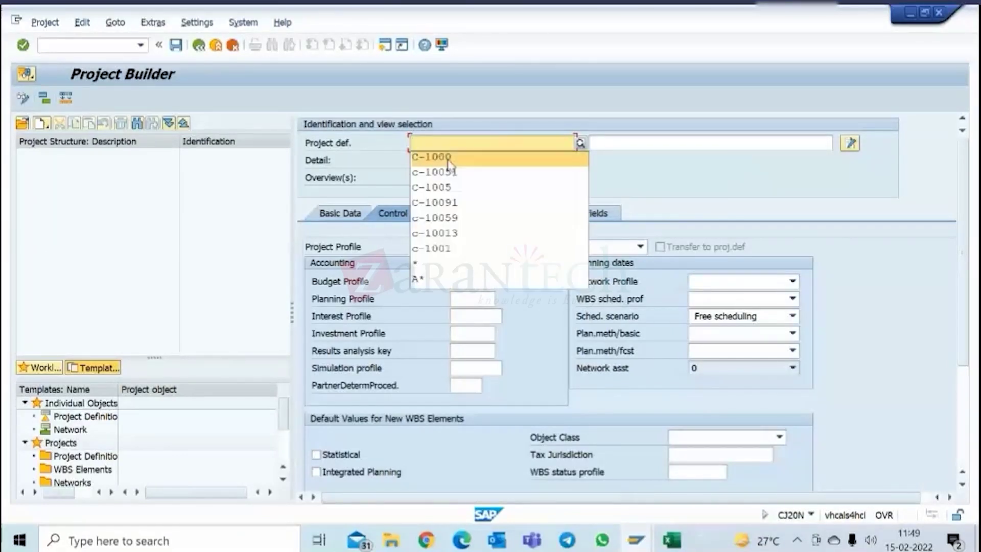
click(448, 159)
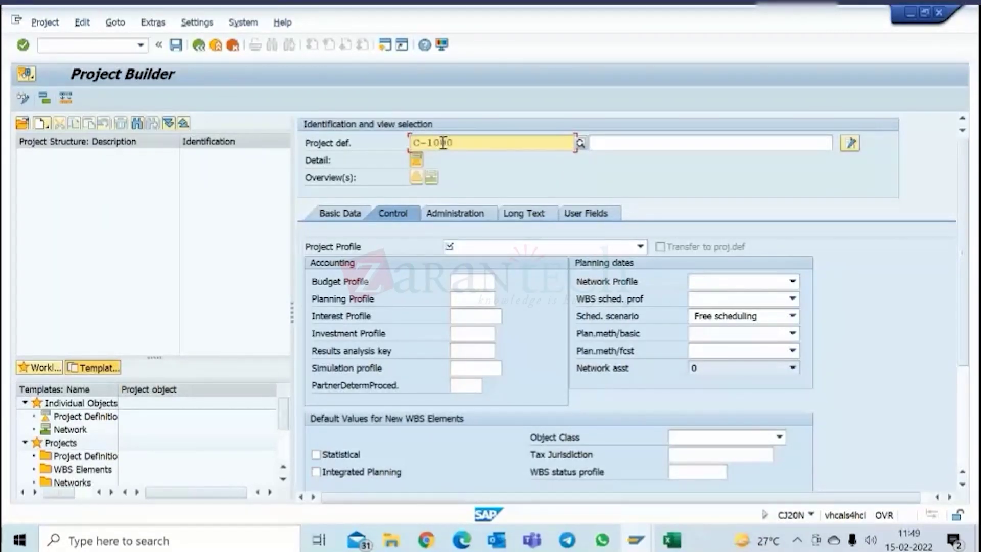
text(2)
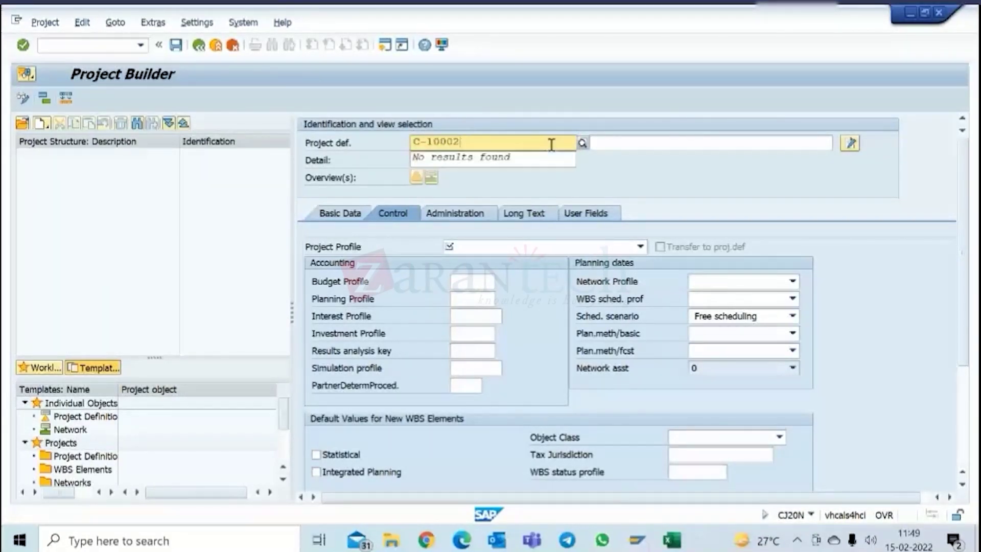
key(BackSpace)
key(BackSpace)
key(BackSpace)
text(23)
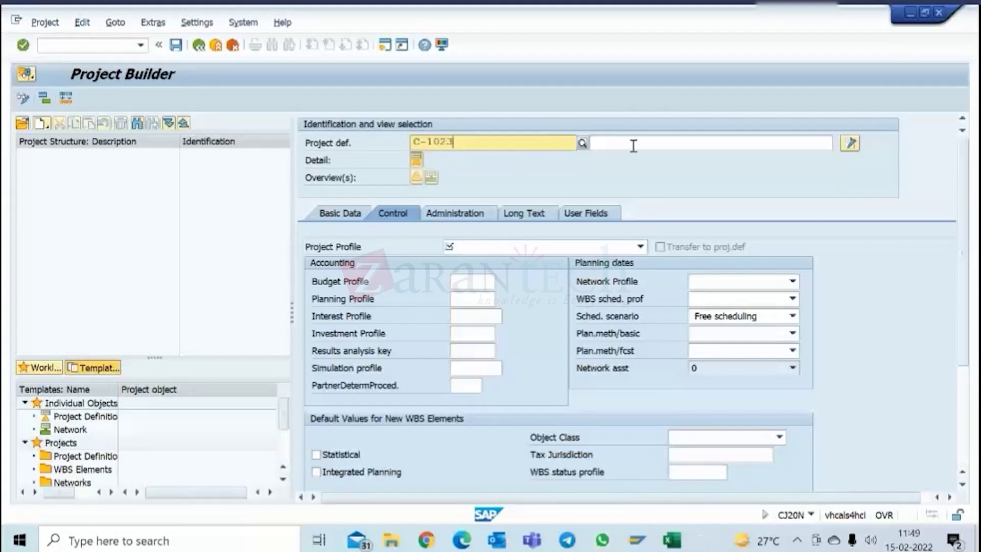
- Describe project C-1023 as "testing" and assign the project profile ZONG001 CAPEX projects
click(679, 145)
text(te)
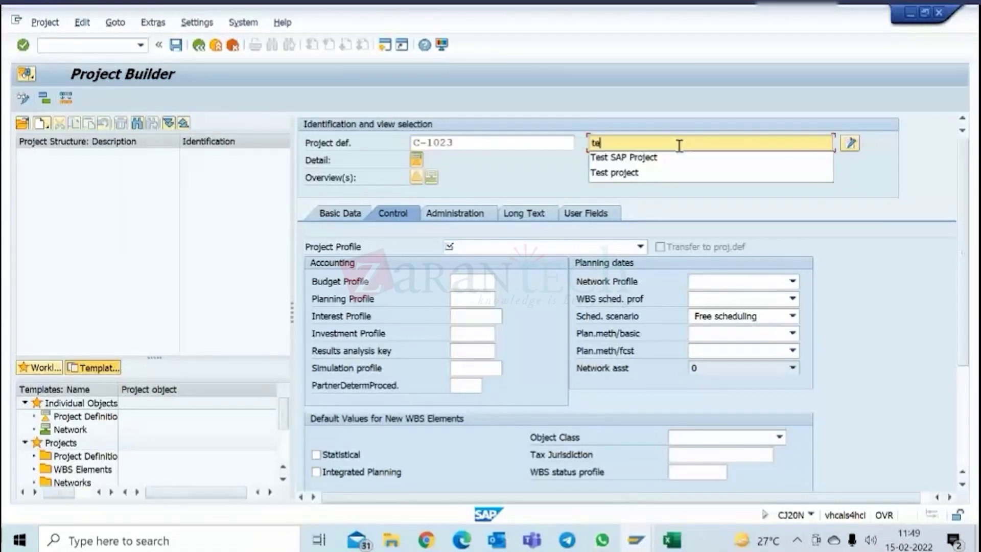
text(sting)
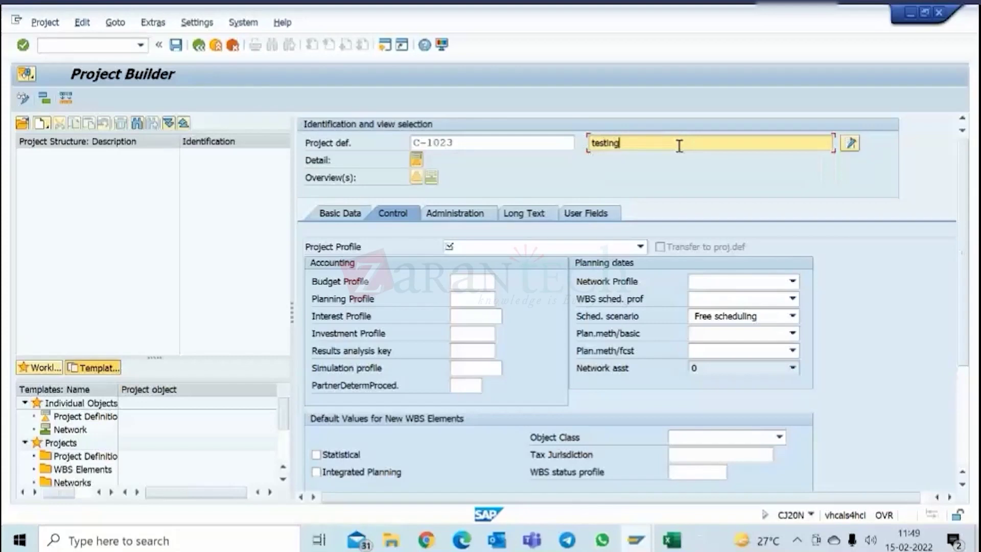
key(Return)
click(639, 247)
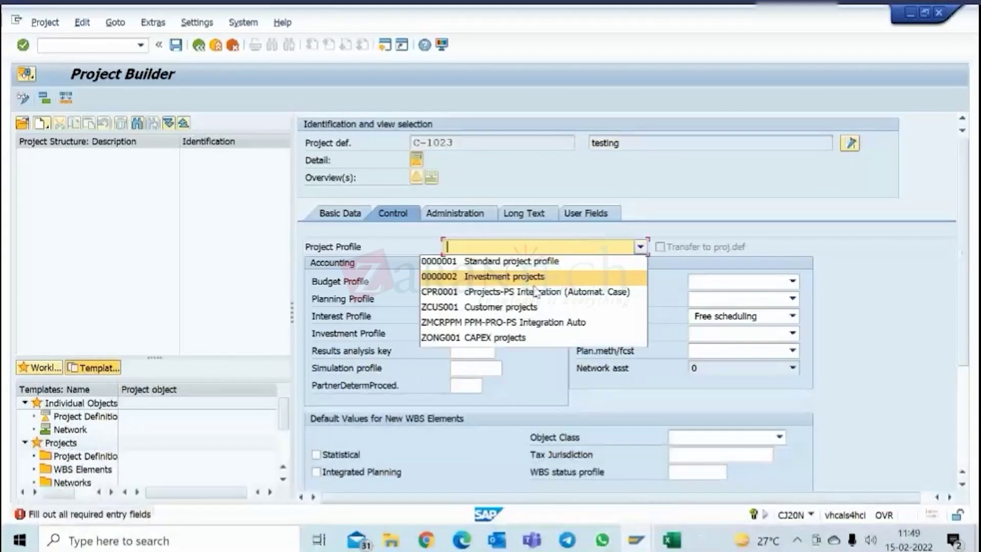
click(516, 338)
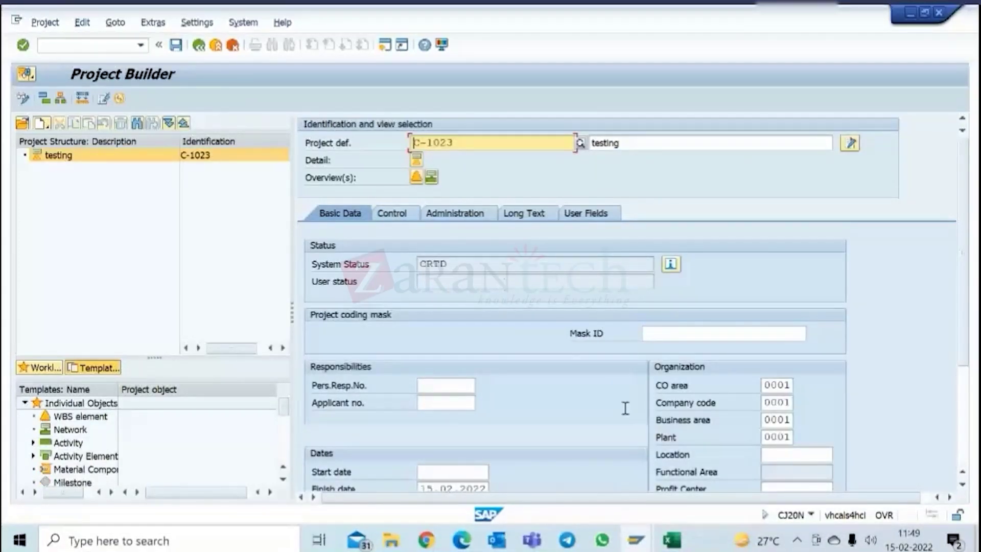
- Save the new project C-1023 and reopen it from the last processed projects
scroll(625, 408, down, 1)
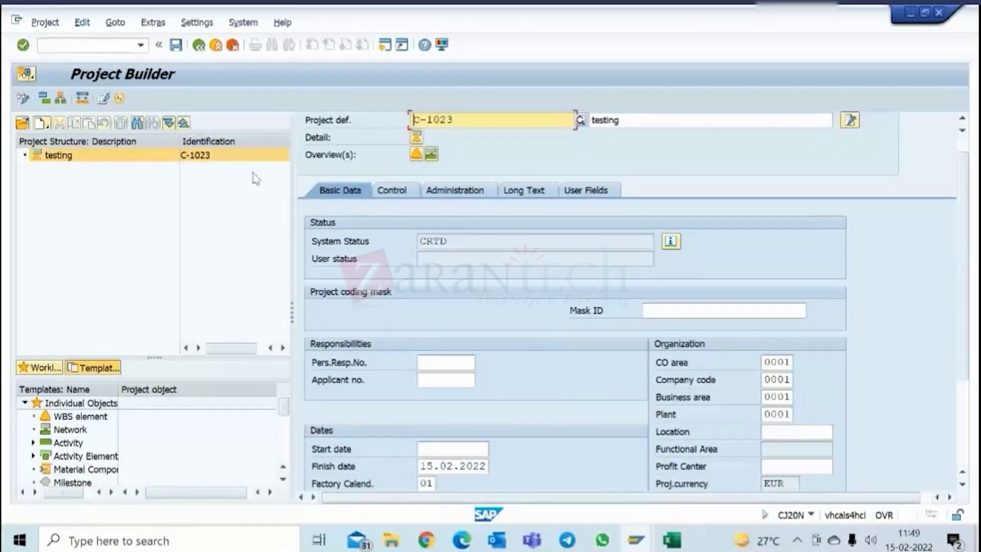
click(177, 47)
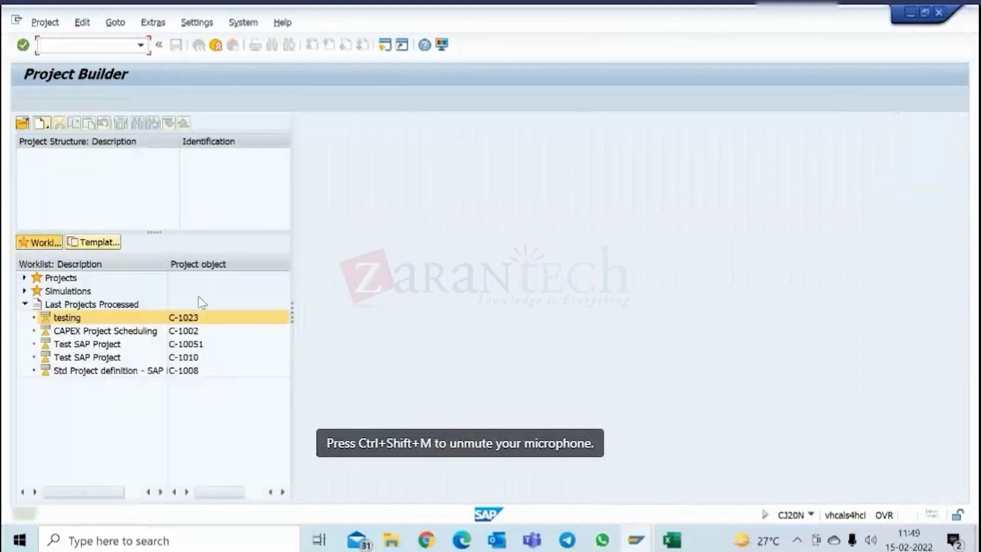
double_click(102, 318)
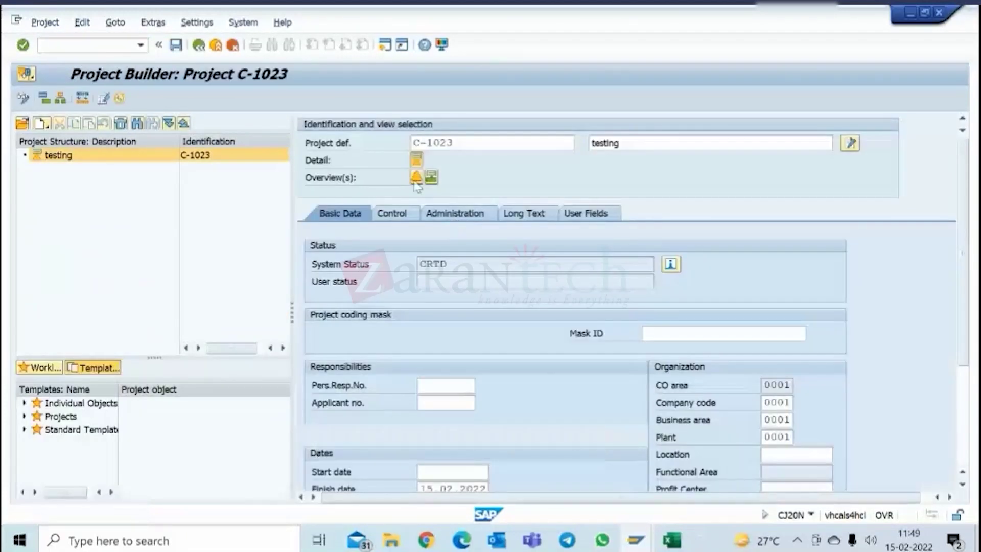
- Add a level 1 WBS element C-1023 with the description "test wbs" in the WBS element overview, and save the project
click(415, 179)
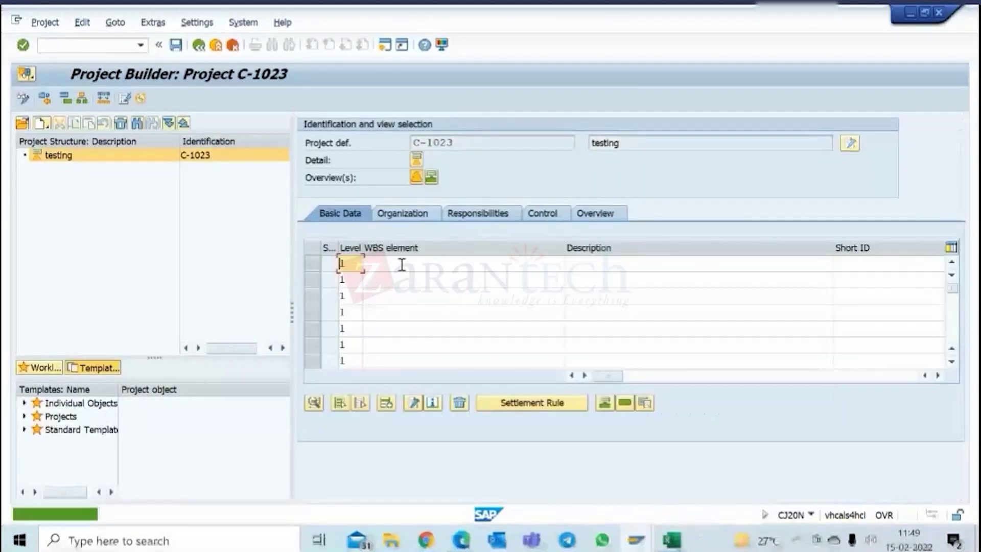
click(402, 264)
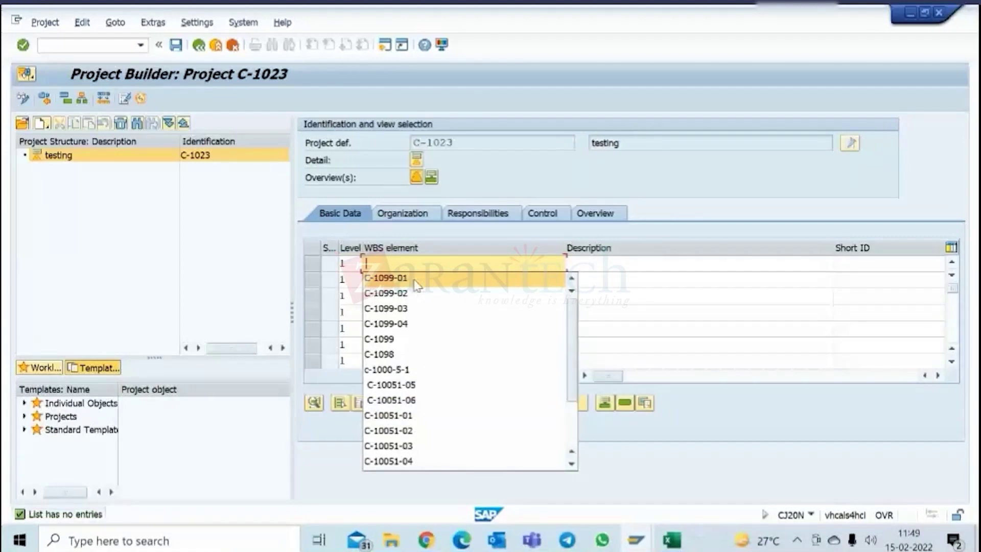
click(386, 339)
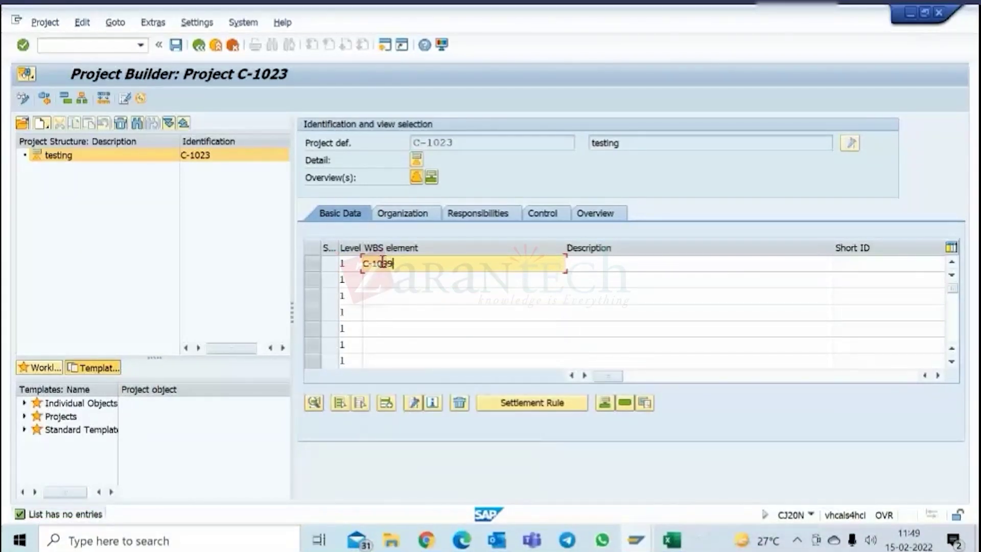
drag(384, 262, 405, 259)
text(23)
click(603, 266)
text(test)
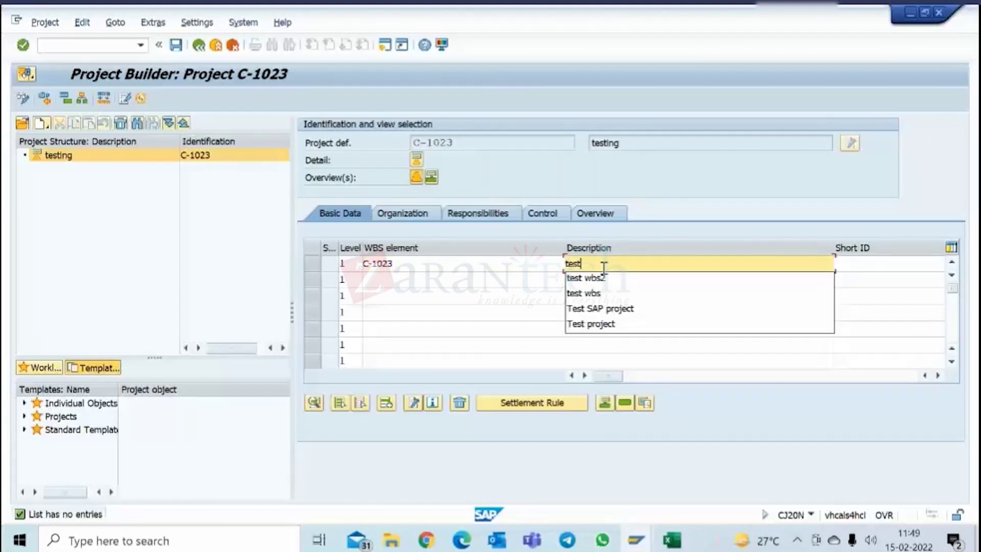
text( wbs)
key(Return)
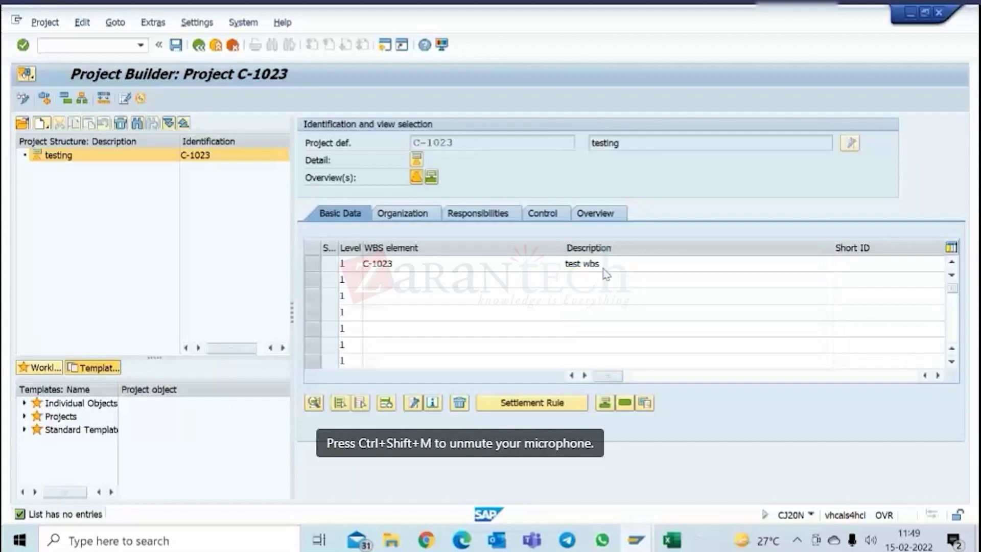
click(176, 44)
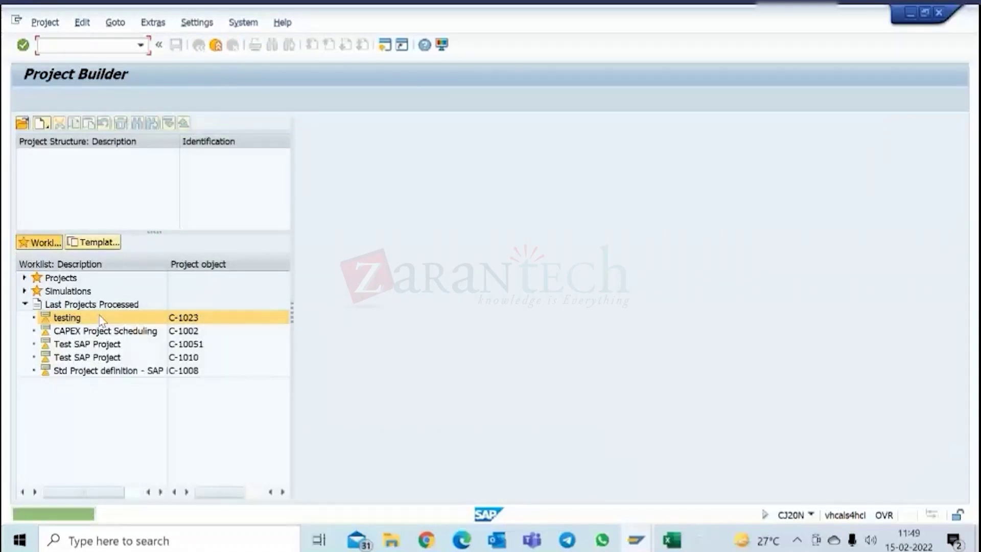
- Reopen project C-1023 from the last processed projects, and enlarge the templates area with a wider name column
double_click(101, 319)
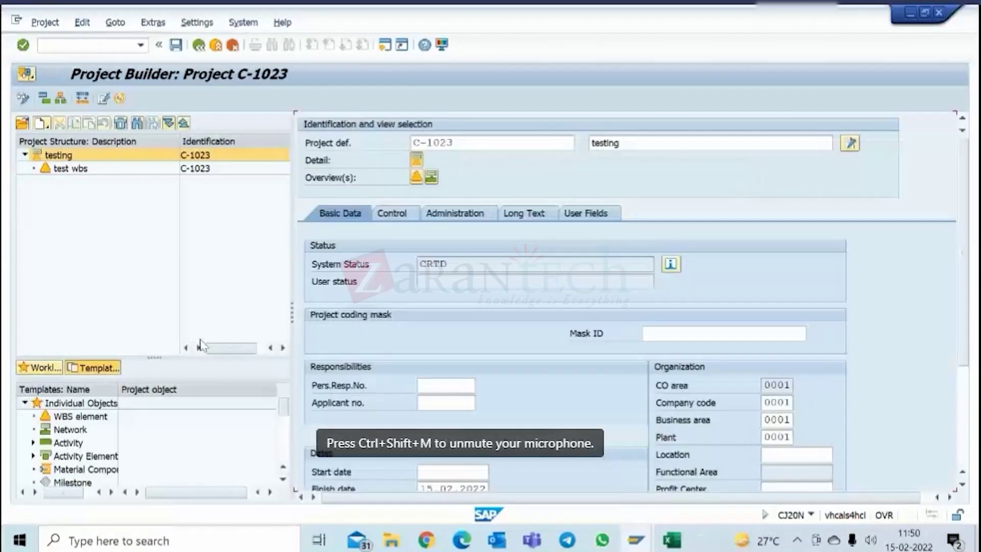
scroll(174, 424, down, 1)
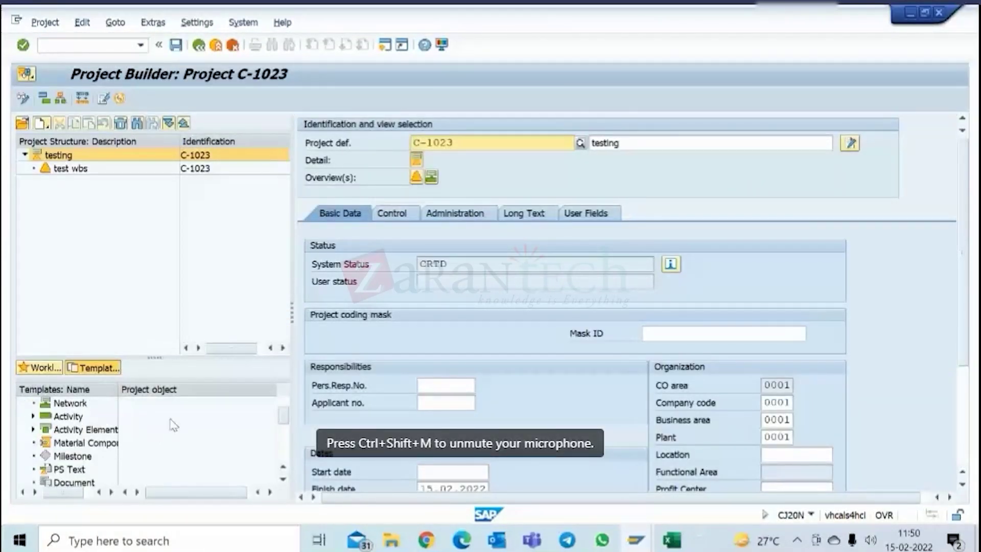
drag(197, 355, 190, 266)
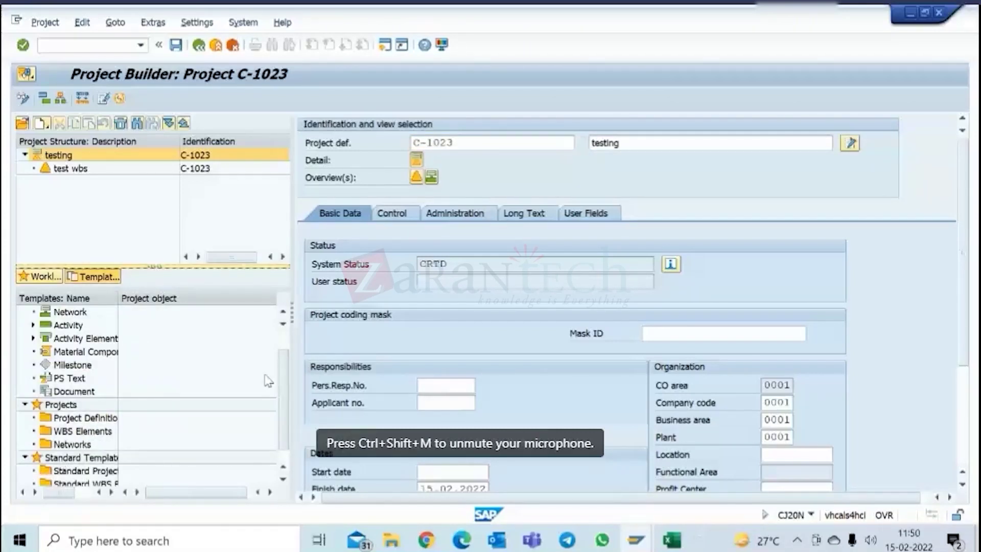
scroll(284, 399, down, 1)
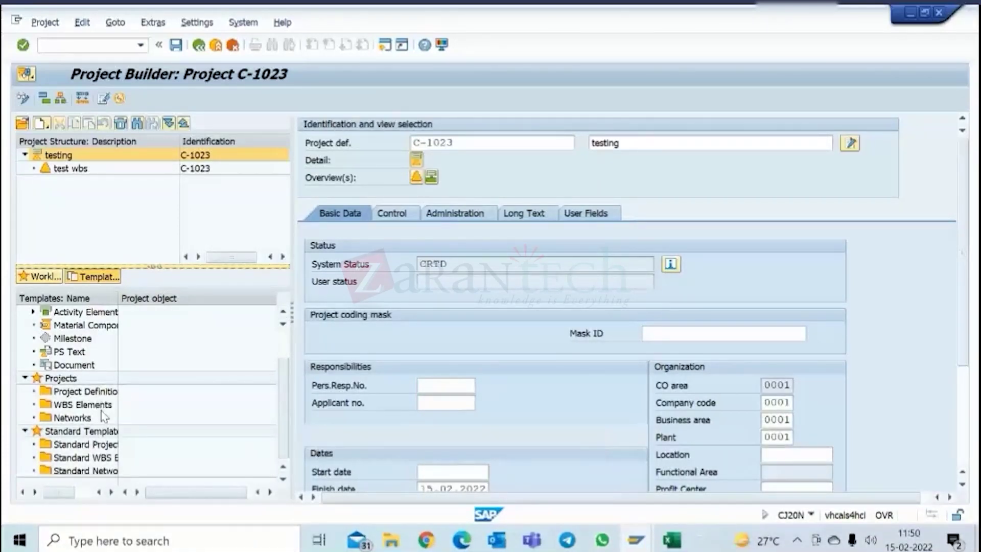
click(104, 277)
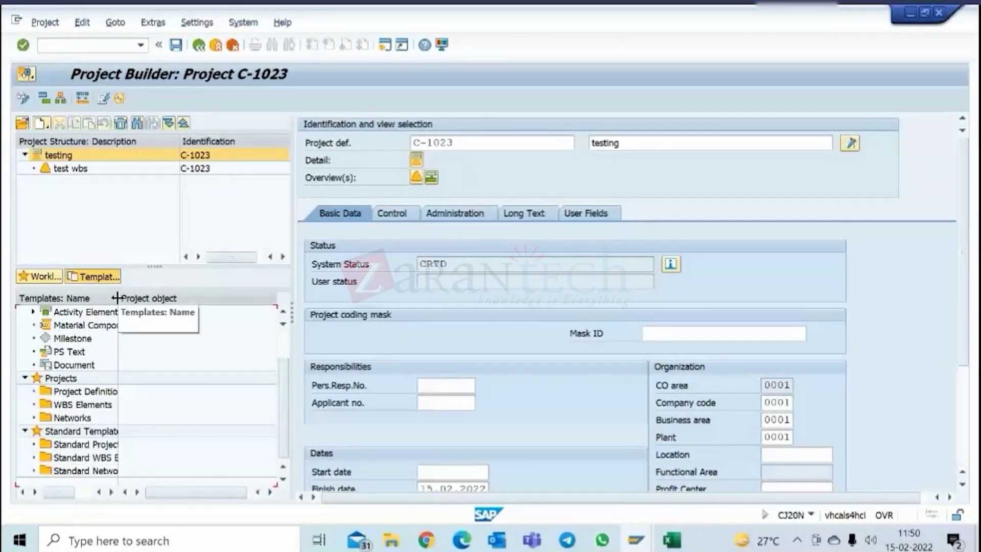
drag(117, 297, 147, 298)
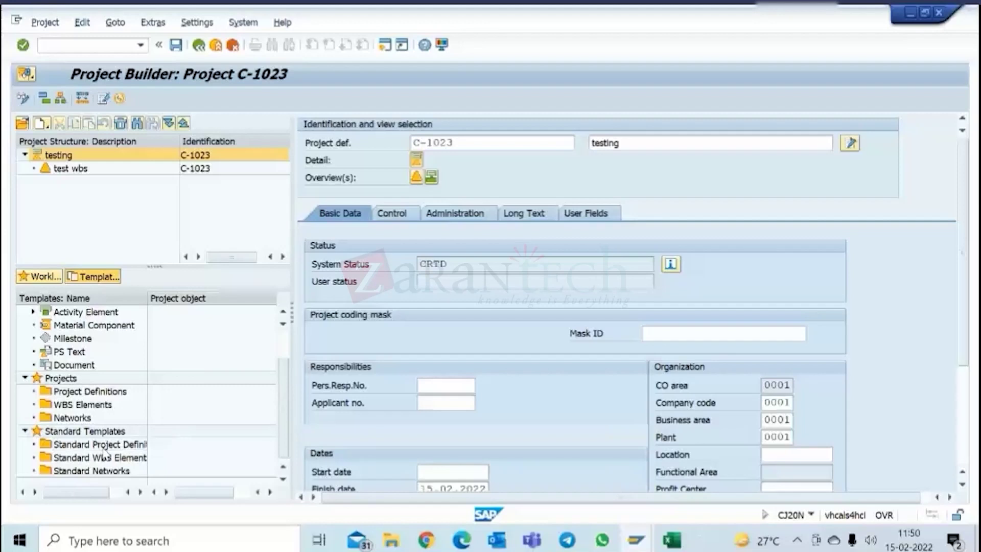
- Include the standard project definition C-1099 in the standard templates
right_click(105, 445)
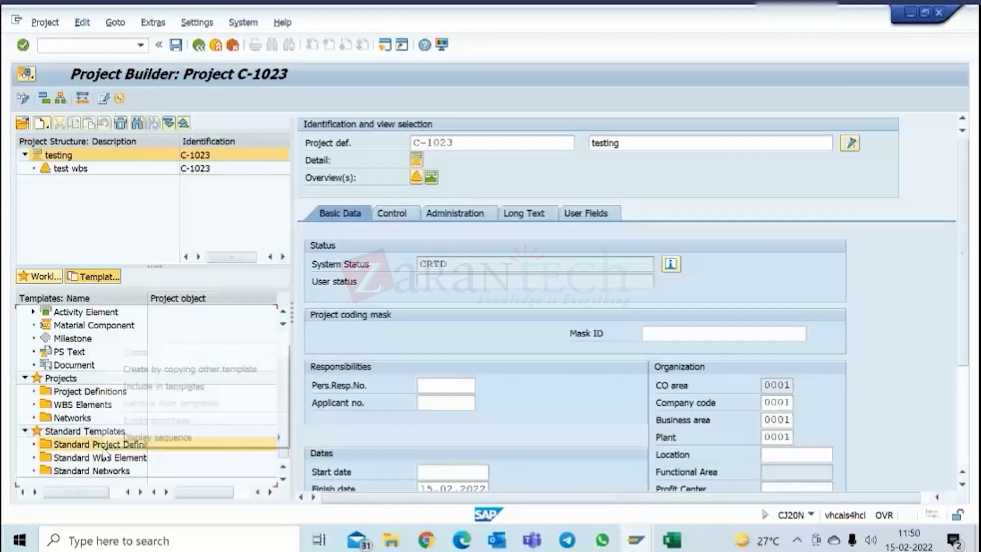
click(164, 388)
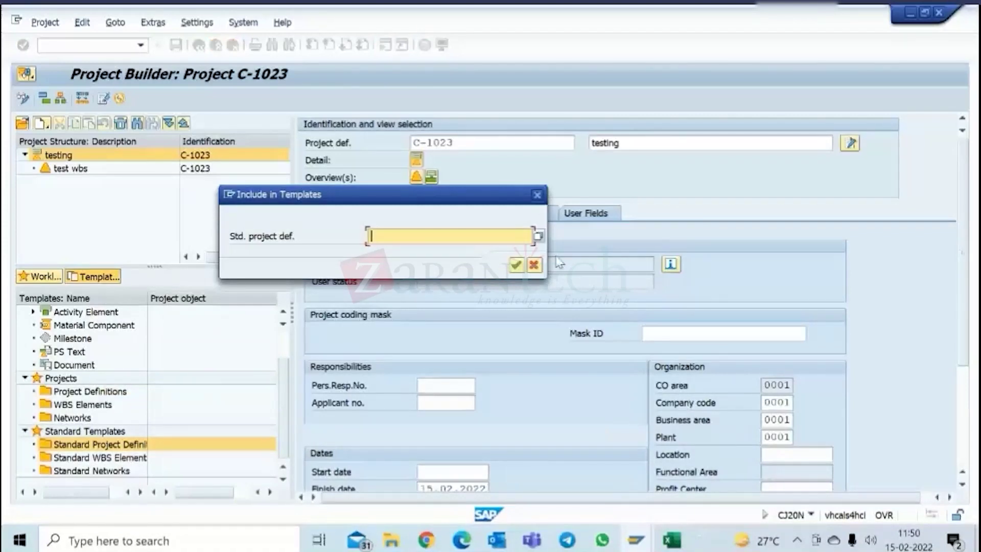
click(537, 235)
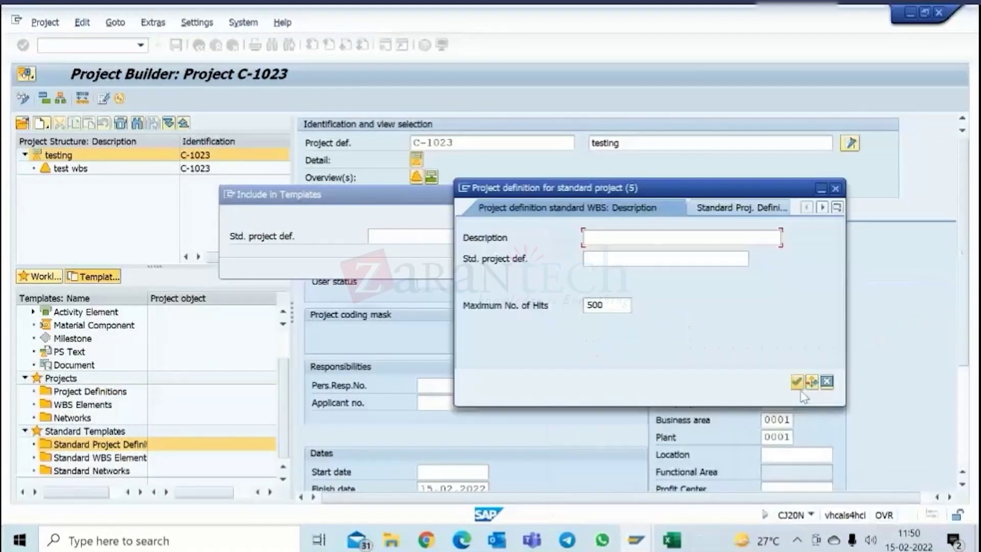
click(797, 381)
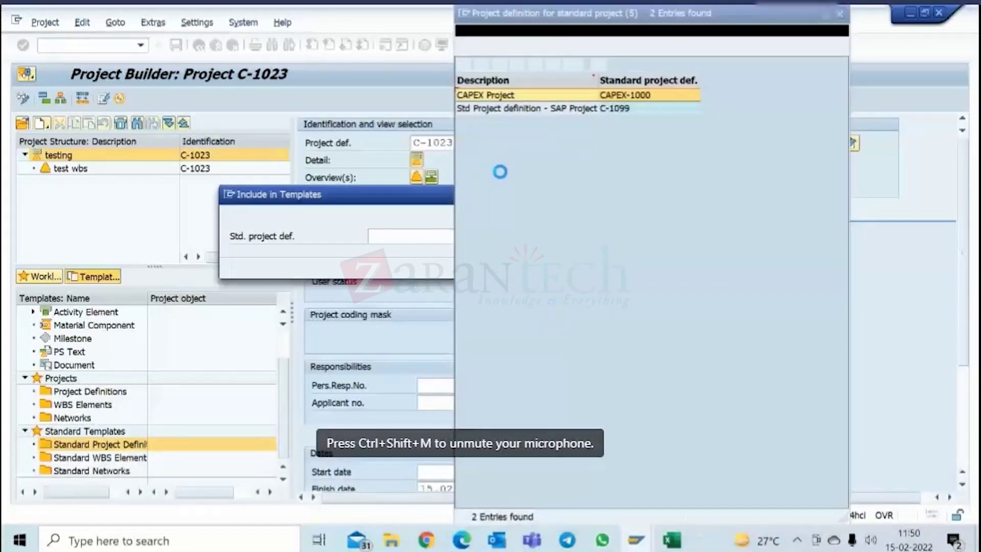
double_click(526, 109)
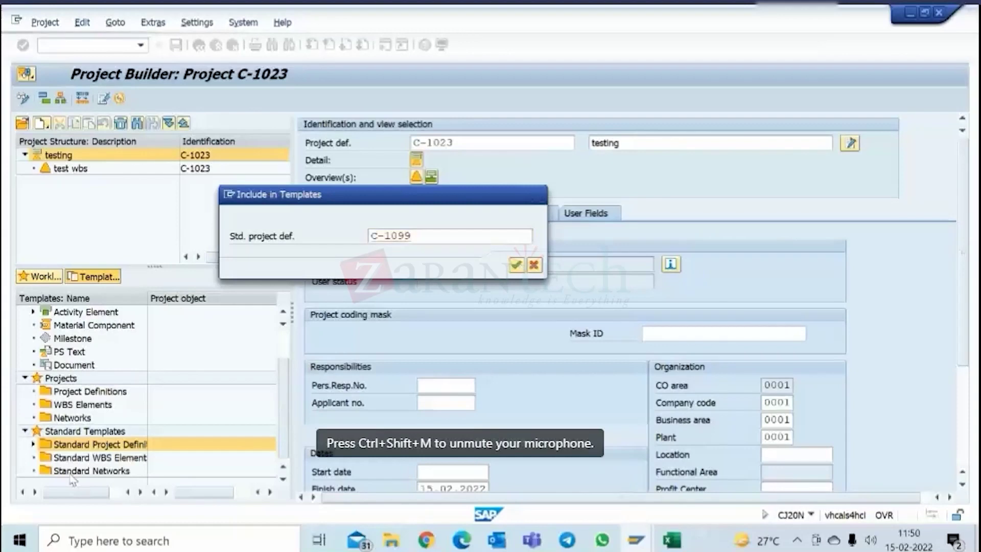
key(Return)
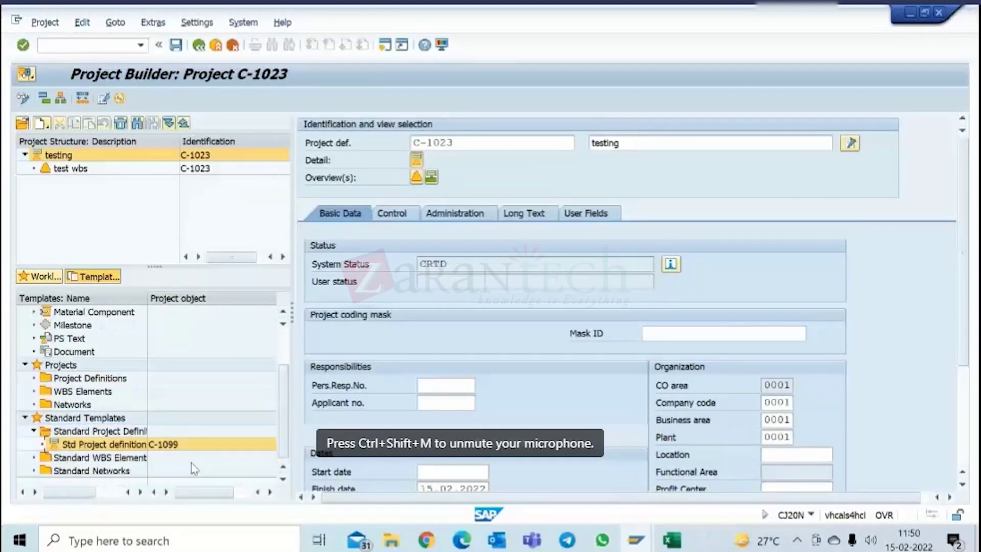
- Include the standard network 10000000, alternative 1, in the standard templates
click(122, 459)
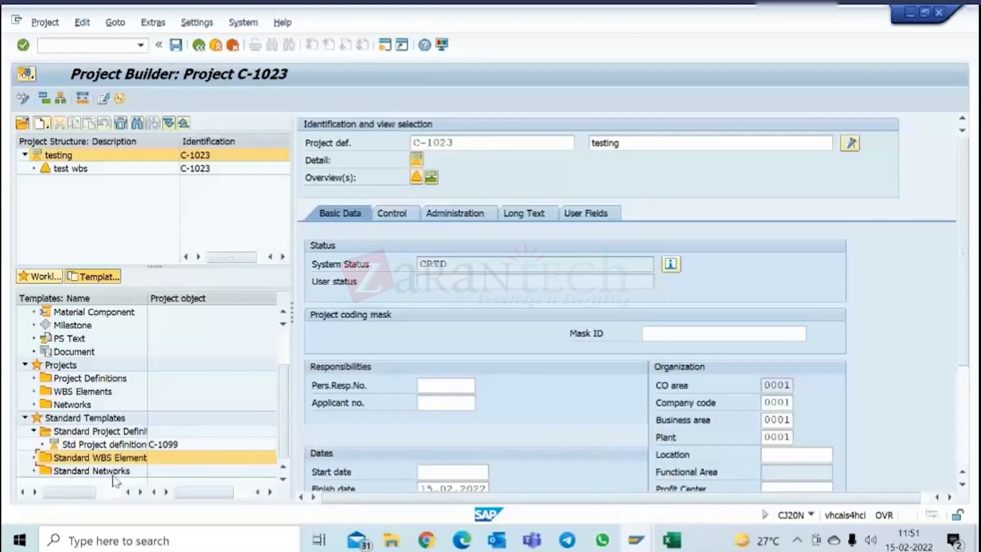
right_click(115, 474)
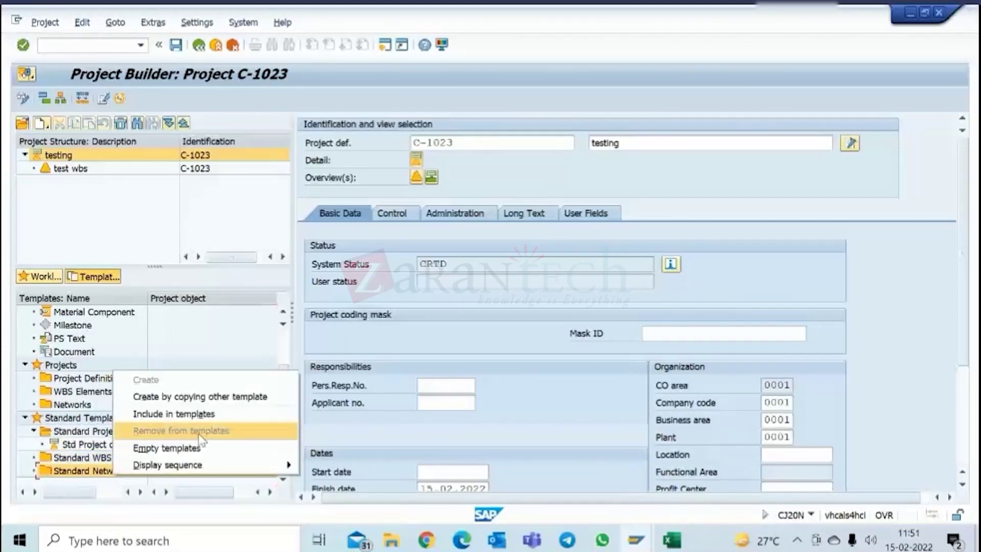
click(200, 413)
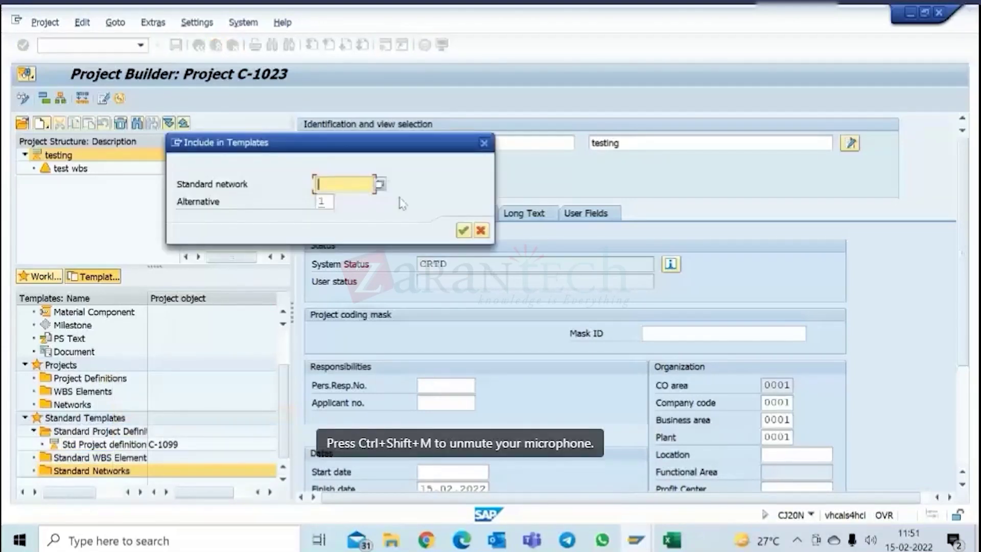
click(380, 184)
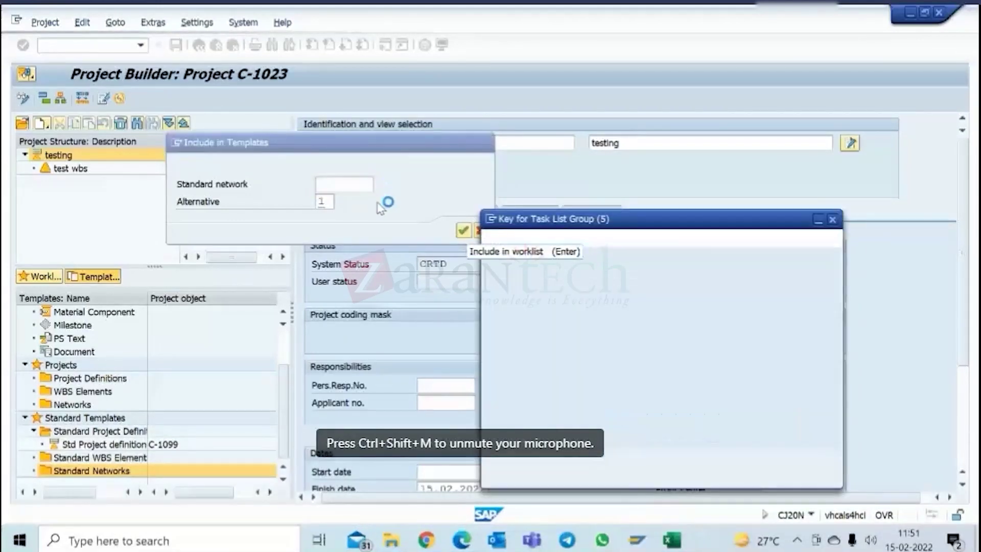
click(794, 465)
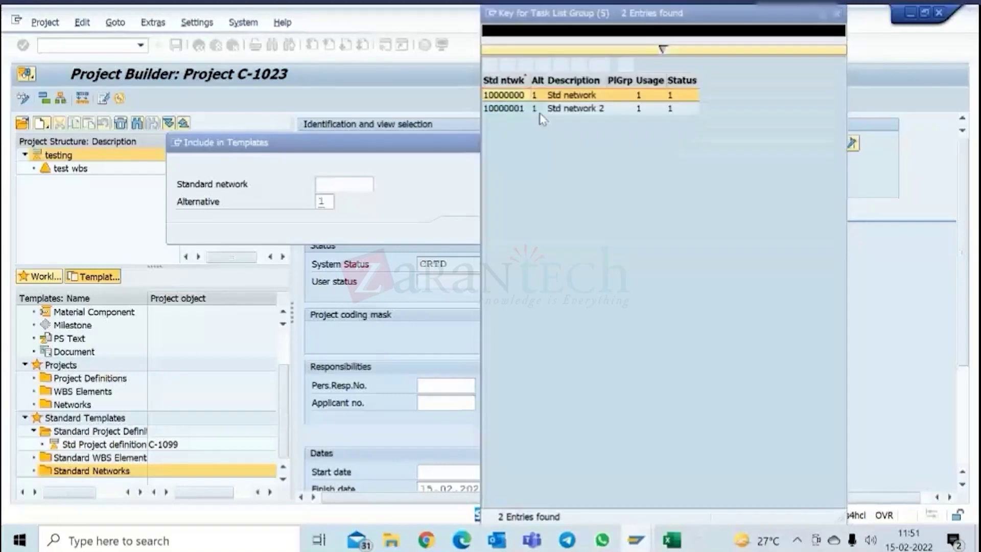
double_click(510, 96)
click(463, 233)
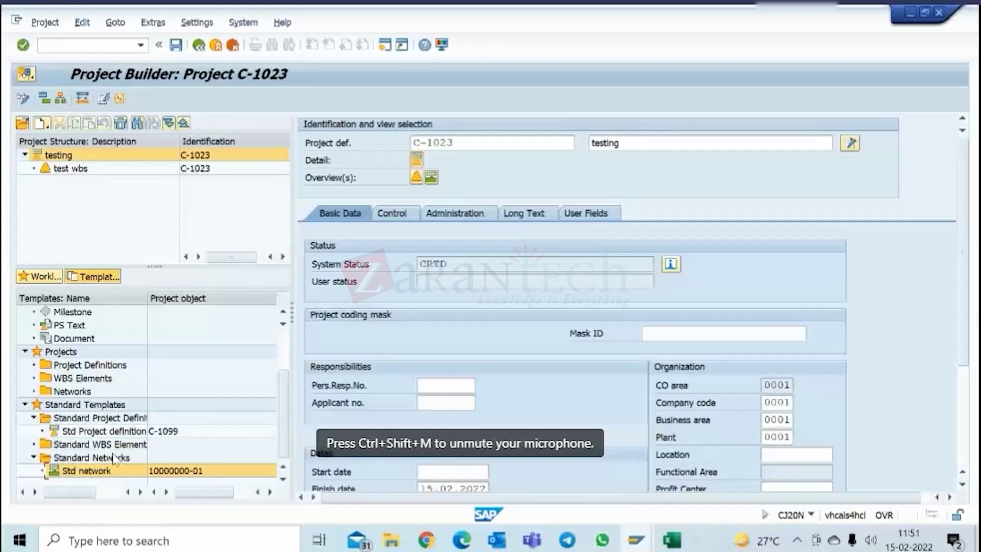
- Add the standard network template to the "test wbs" element, describe the network as "nw", and adopt the WBS assignment
drag(103, 475, 90, 174)
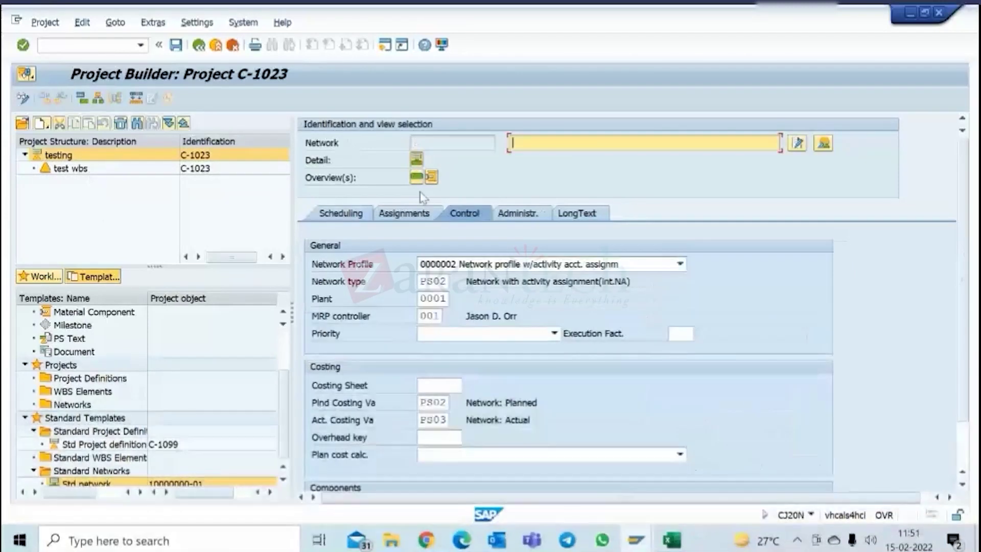
text(nw)
key(Return)
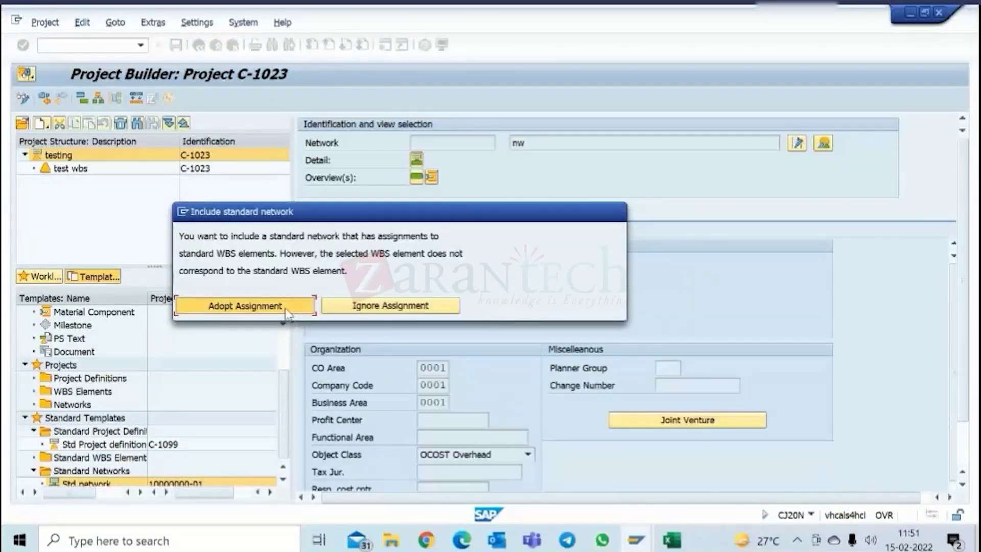
click(287, 311)
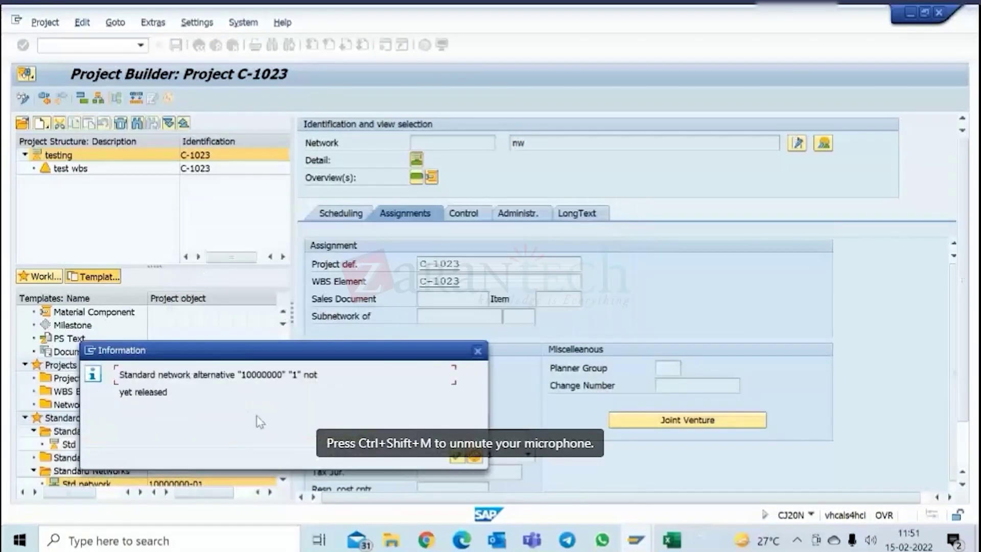
click(458, 455)
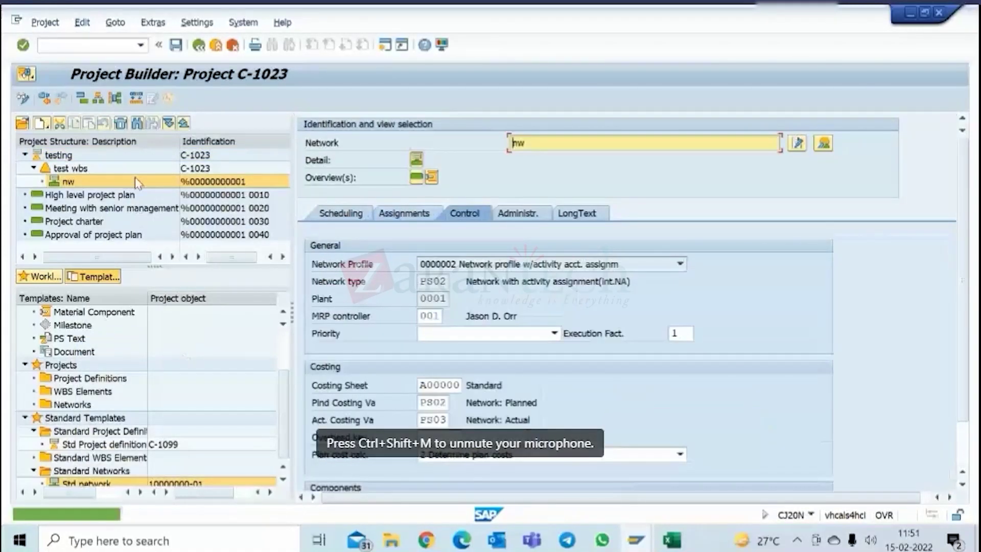
- Include the standard WBS element C-1000 (Capex Project) in the standard templates
scroll(153, 462, down, 1)
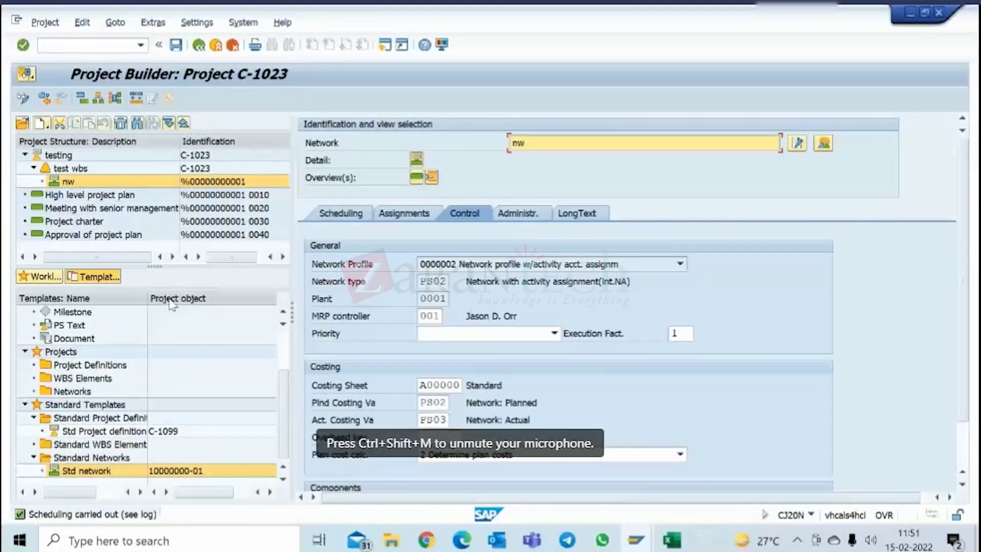
click(132, 448)
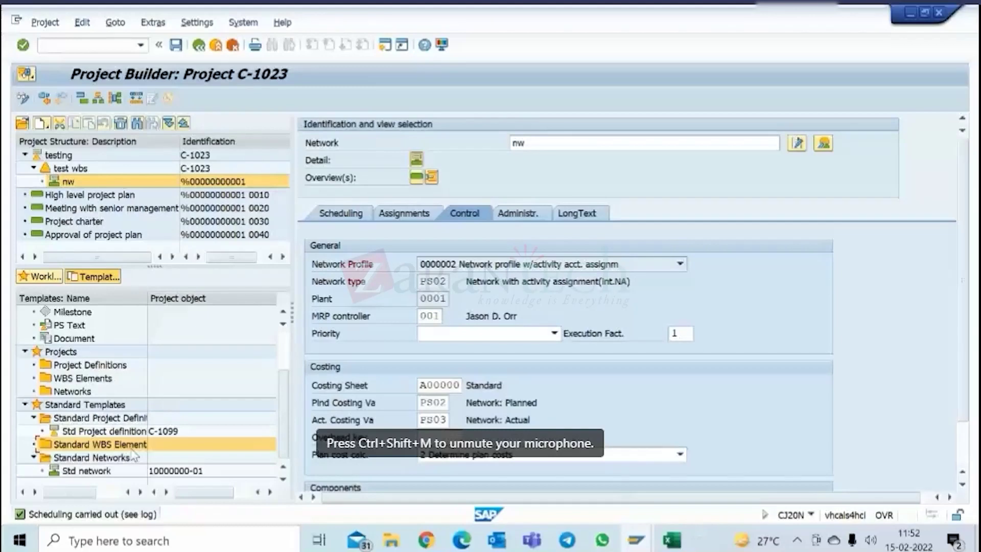
right_click(132, 443)
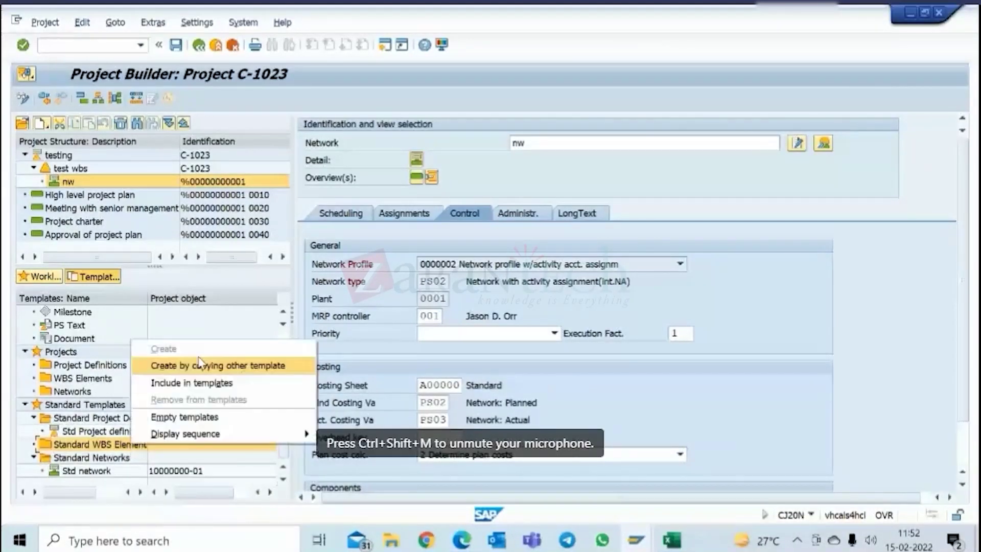
click(210, 383)
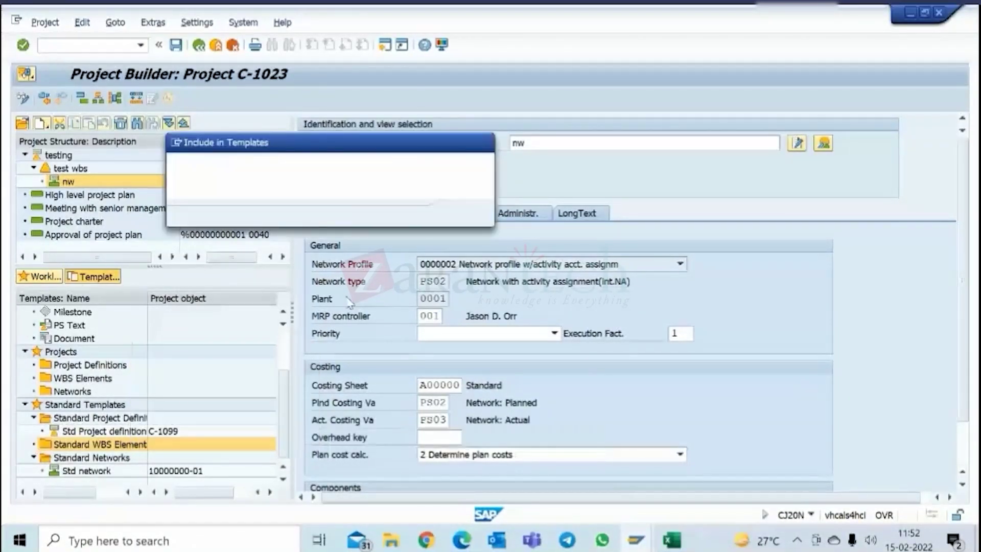
click(485, 185)
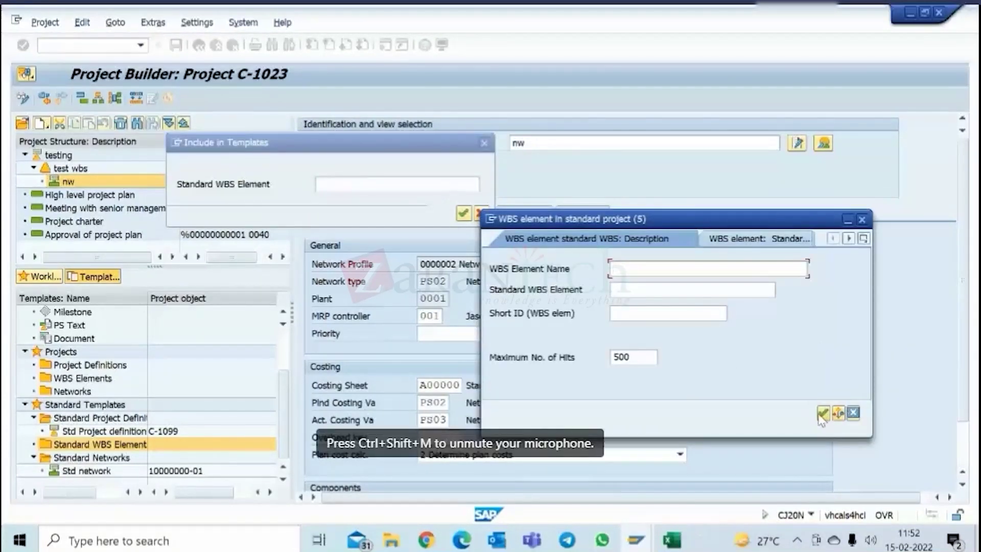
click(822, 413)
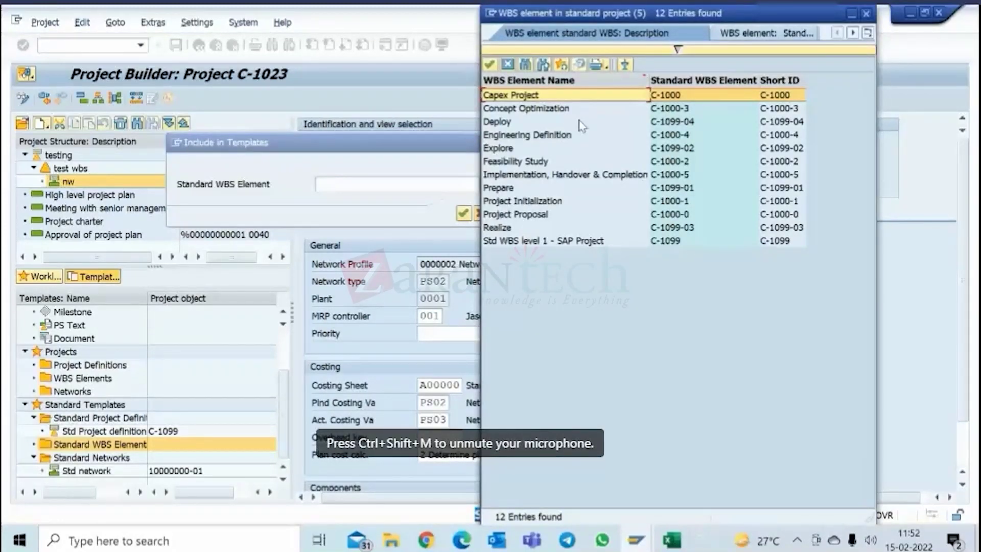
double_click(545, 96)
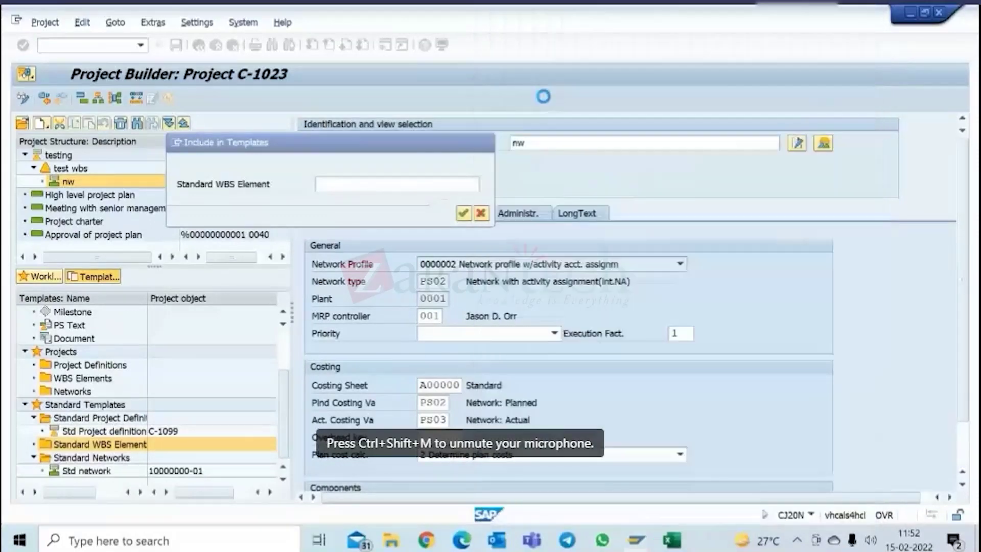
click(462, 213)
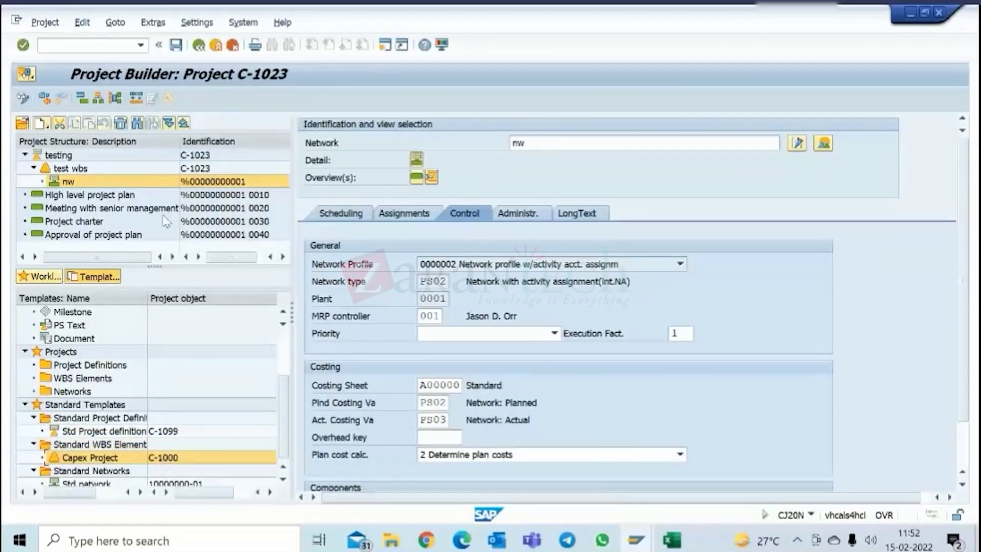
- Exit the project and reopen C-1023 from the last processed projects
click(199, 46)
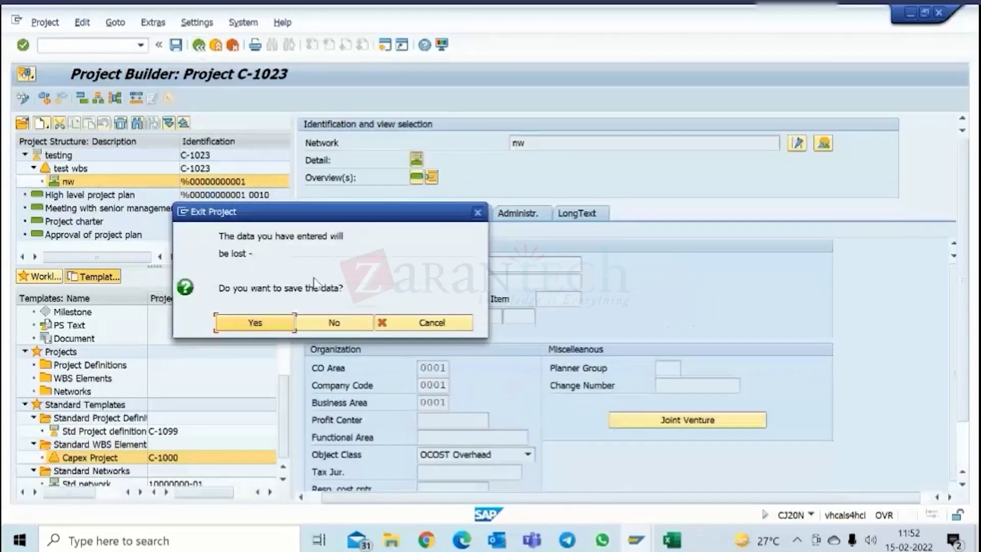
click(258, 326)
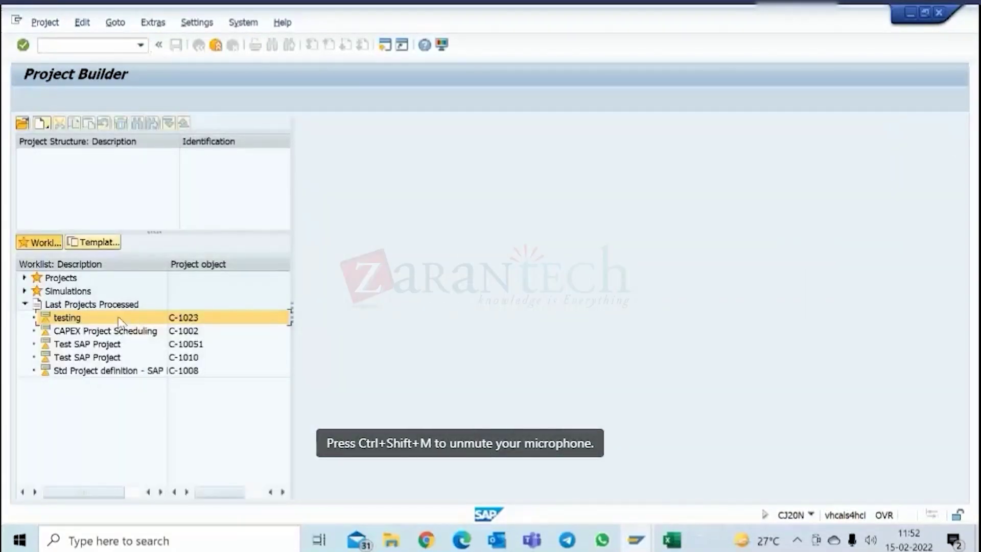
double_click(120, 320)
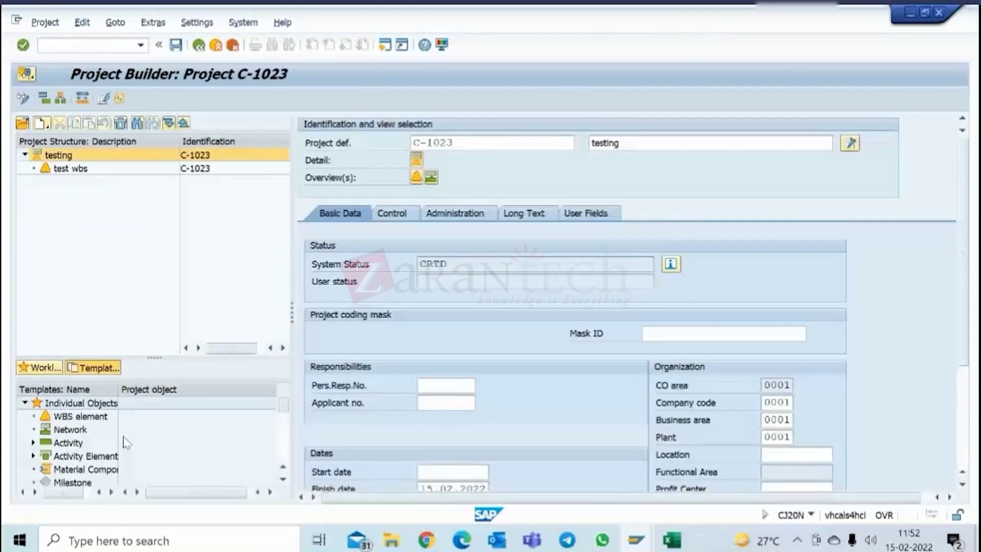
- Add the standard WBS template C-1000 below the "test wbs" element and check the inserted structure
scroll(128, 440, down, 4)
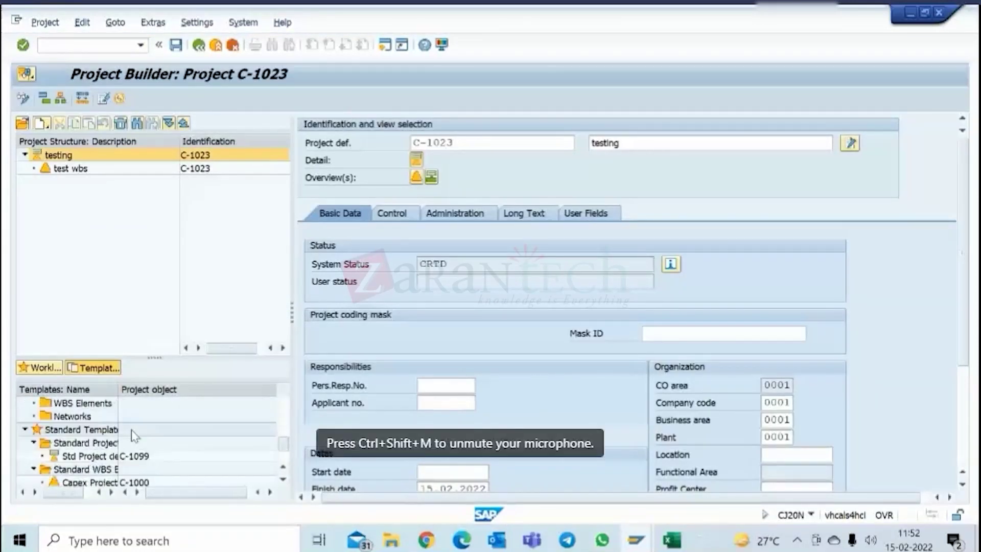
scroll(131, 433, down, 1)
click(98, 444)
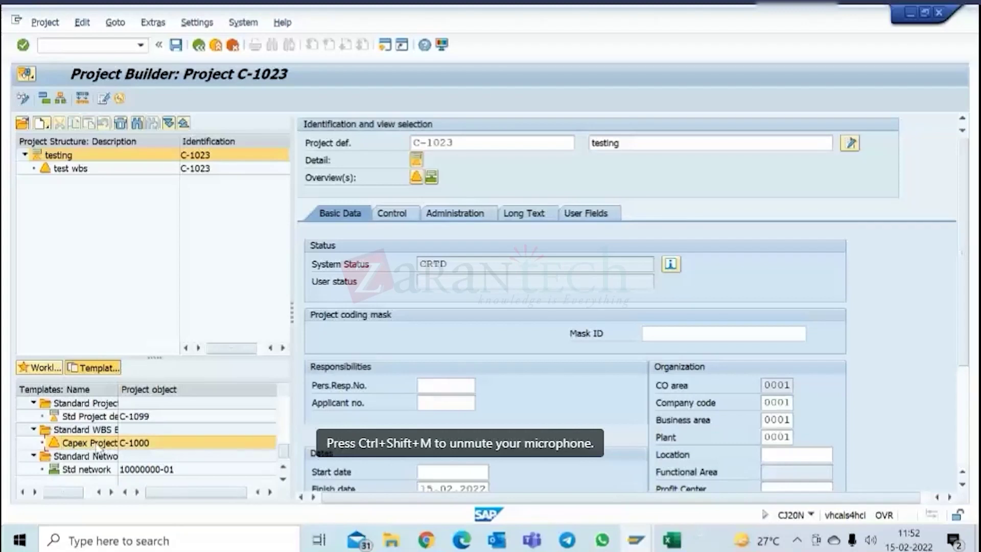
drag(100, 451, 66, 168)
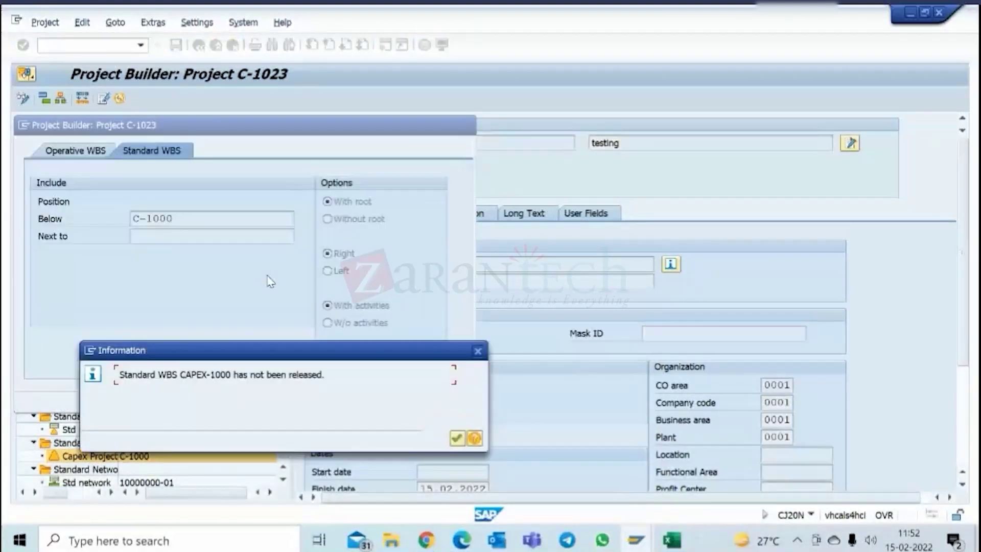
click(457, 439)
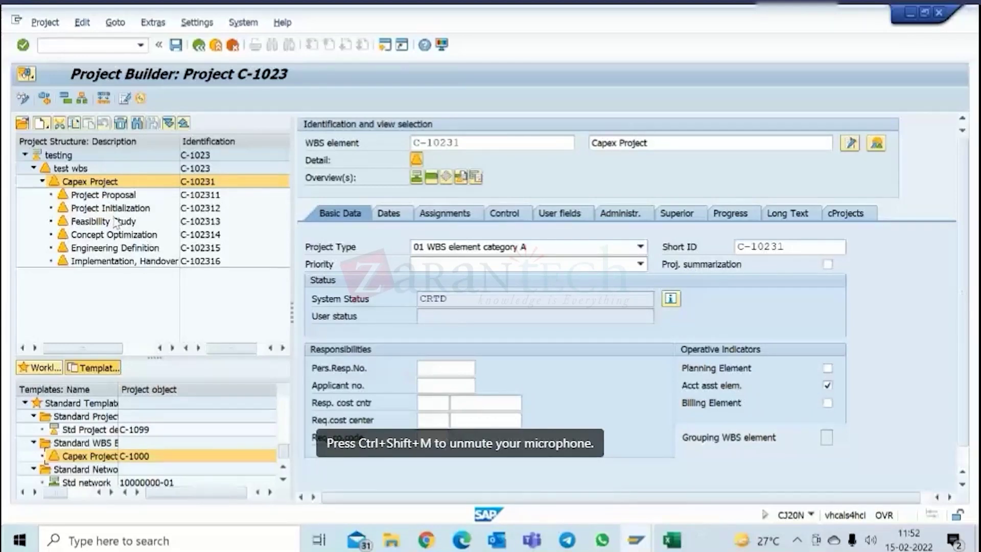
click(115, 233)
click(90, 181)
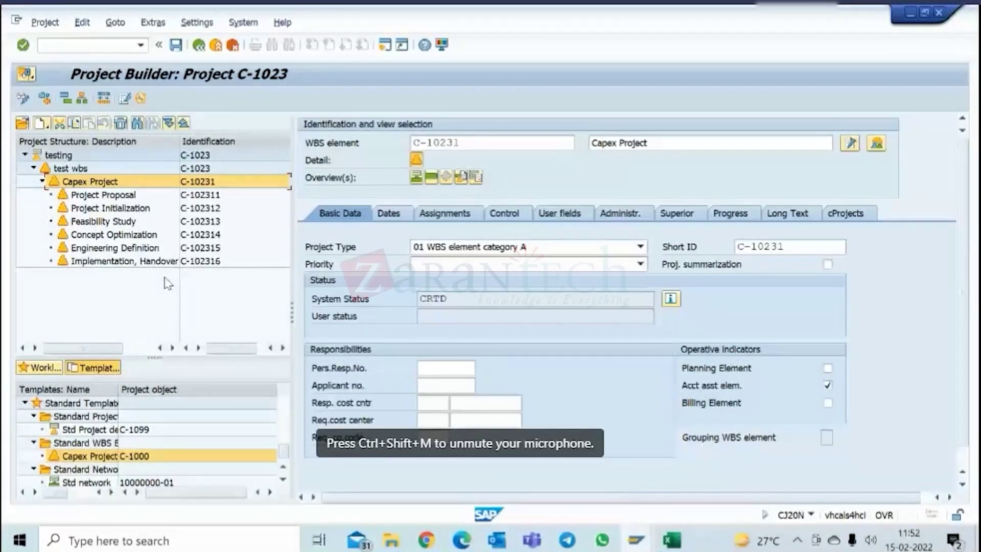
click(105, 170)
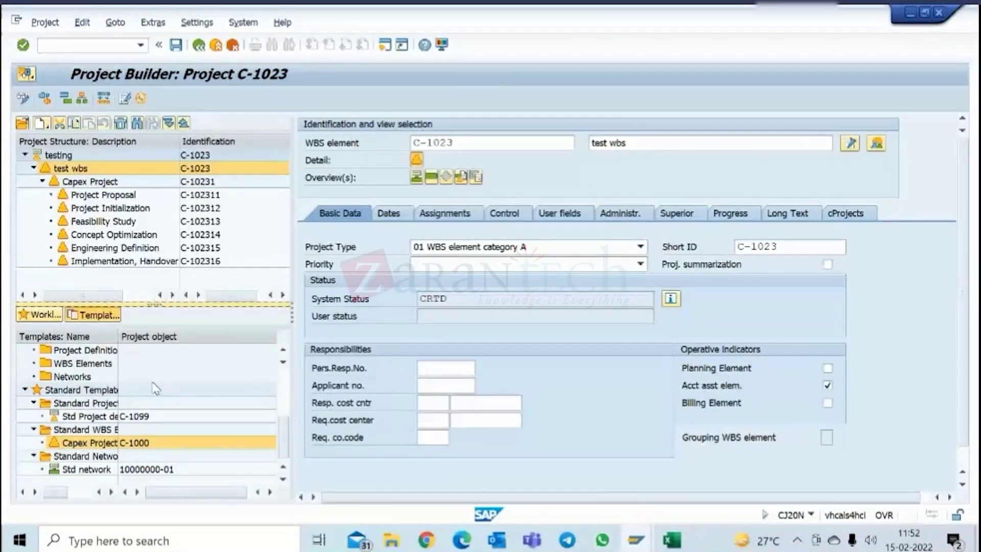
- Add an individual milestone to the Project Proposal WBS element and describe it as "ms1 test"
scroll(155, 388, up, 2)
scroll(155, 388, up, 3)
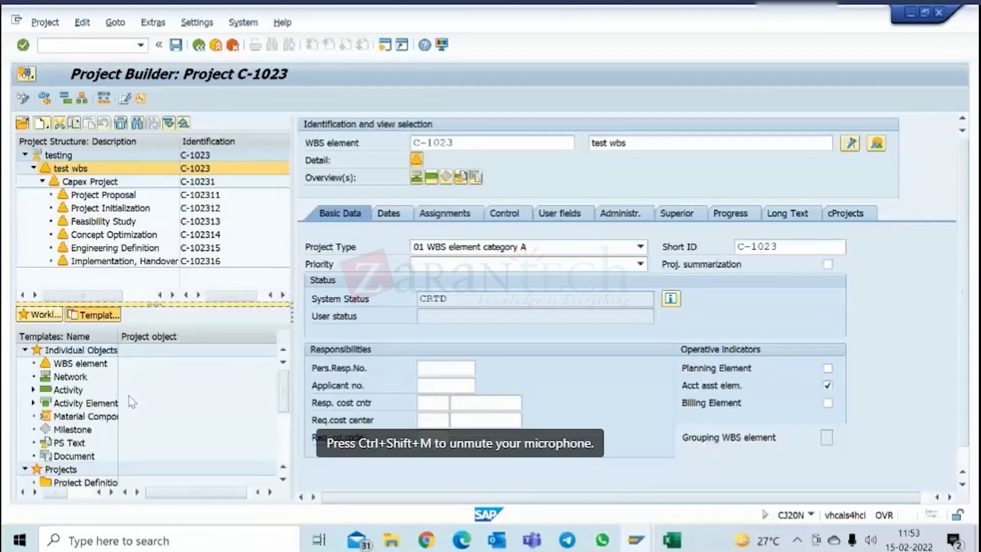
scroll(128, 396, down, 2)
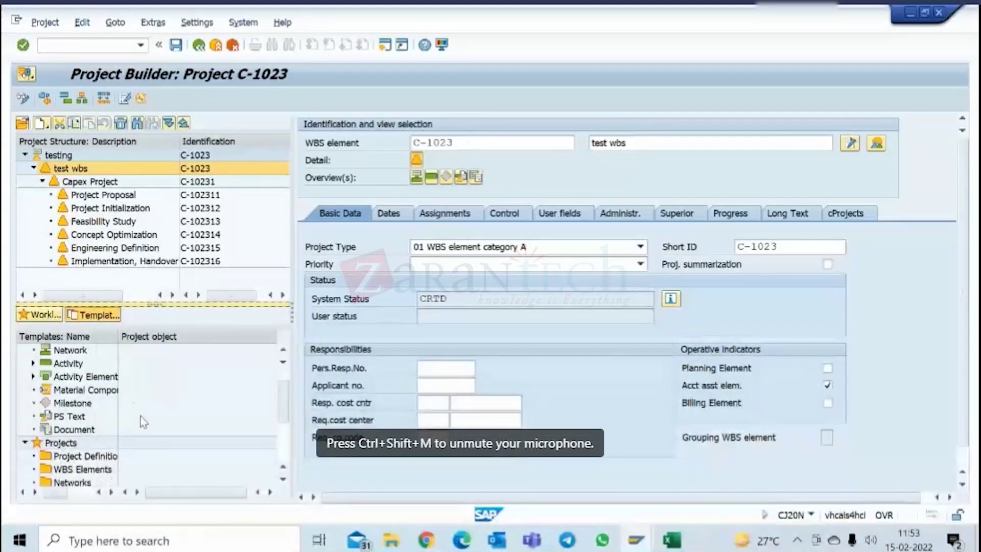
scroll(143, 422, down, 8)
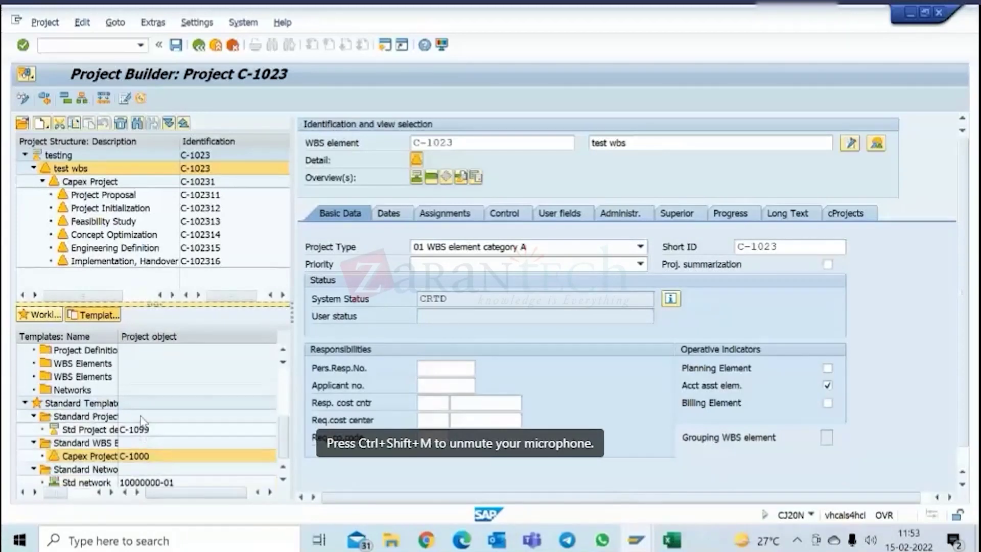
scroll(143, 421, up, 9)
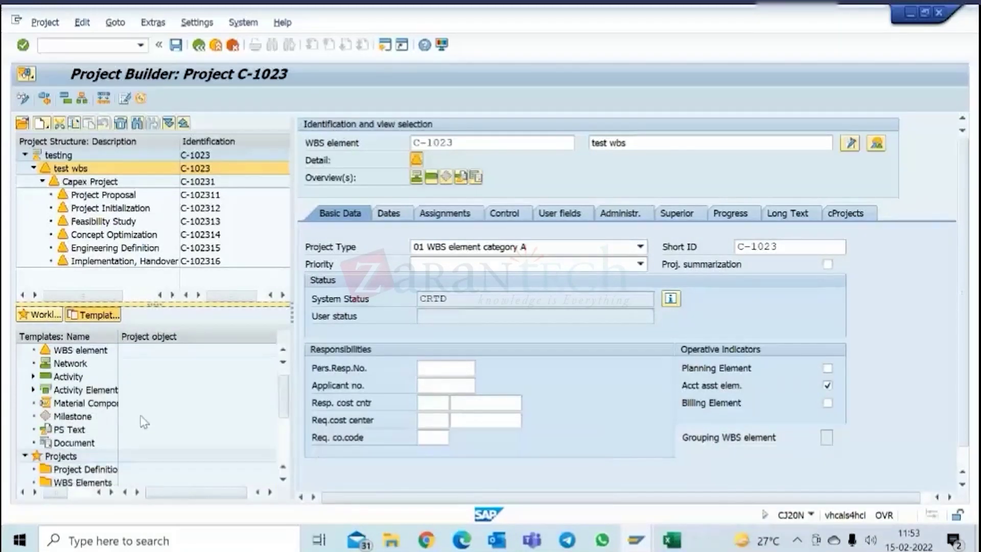
click(73, 416)
drag(73, 417, 102, 196)
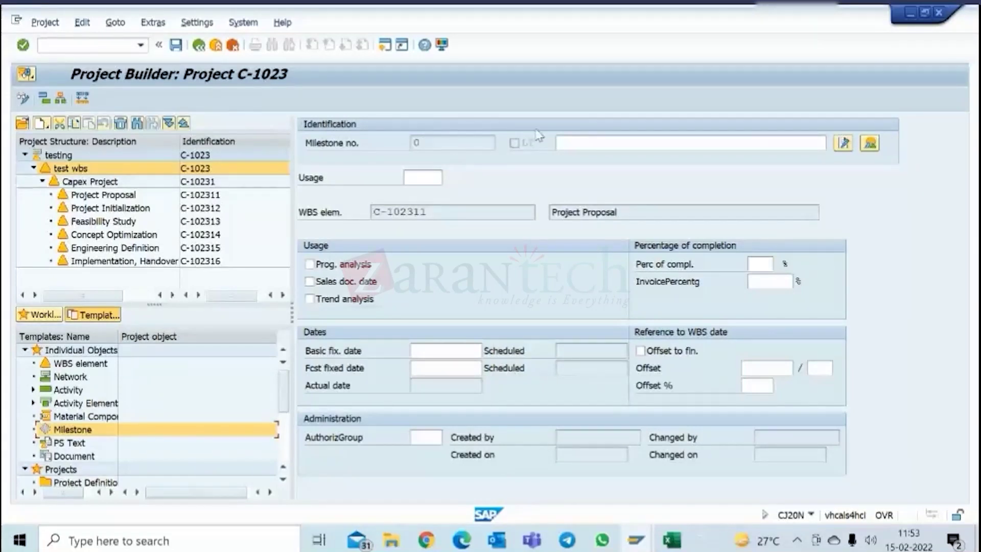
click(578, 138)
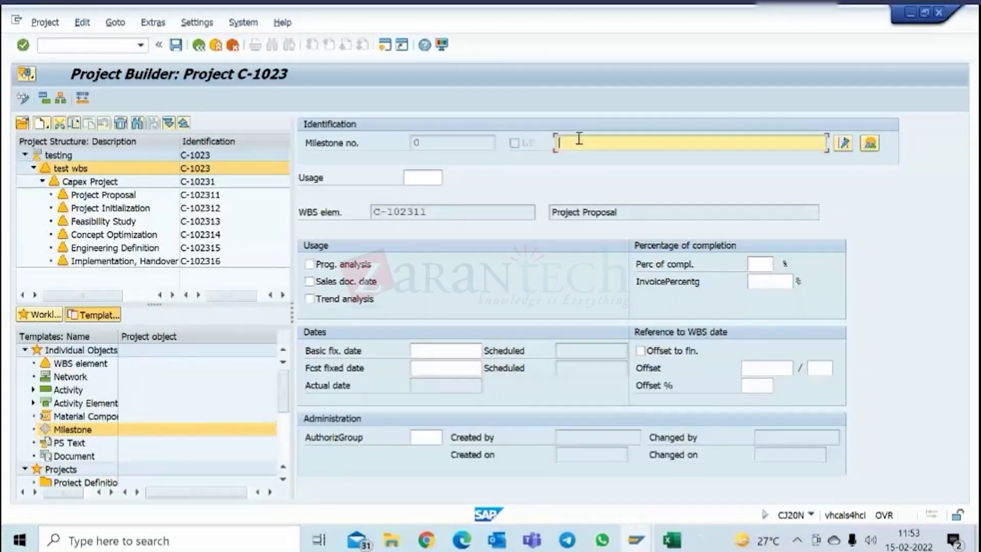
text(m)
text(s1-s)
text(est)
key(Return)
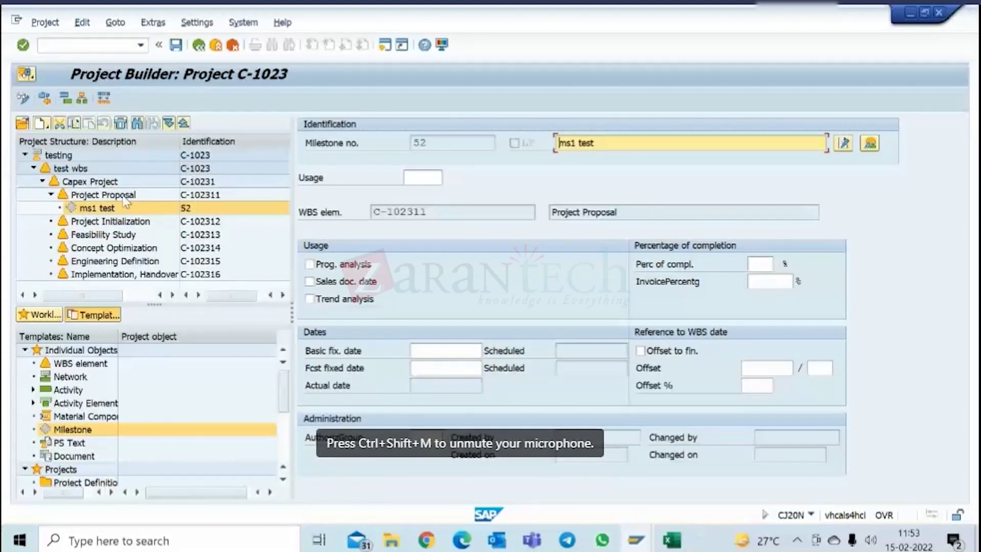
- Insert the standard milestone MS1 into the Project Initialization WBS element and display the inserted milestone's details
click(117, 221)
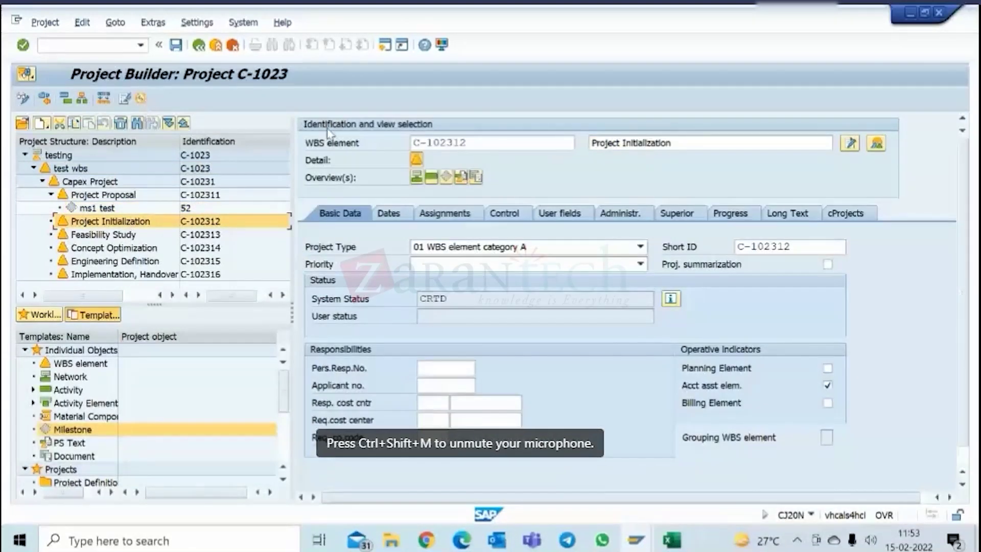
click(446, 177)
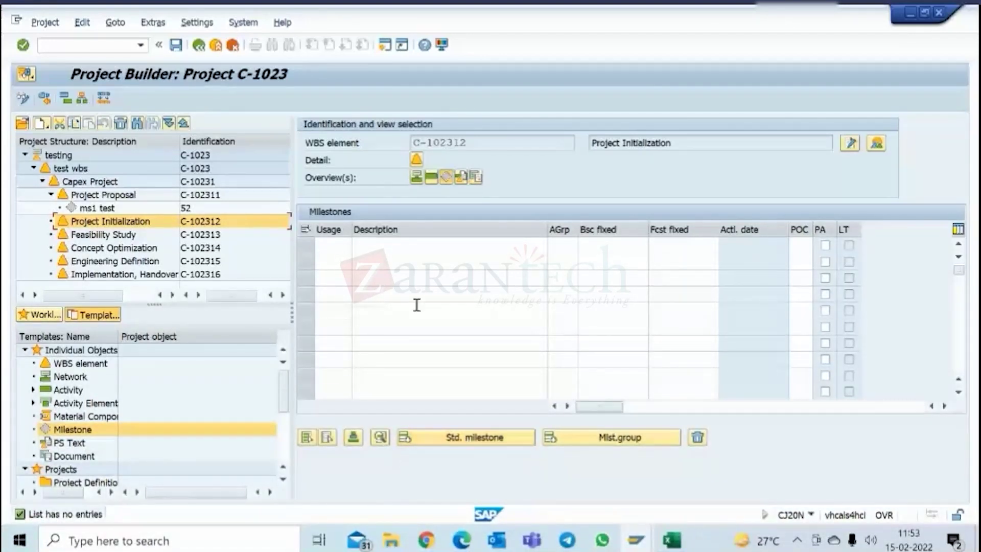
click(475, 443)
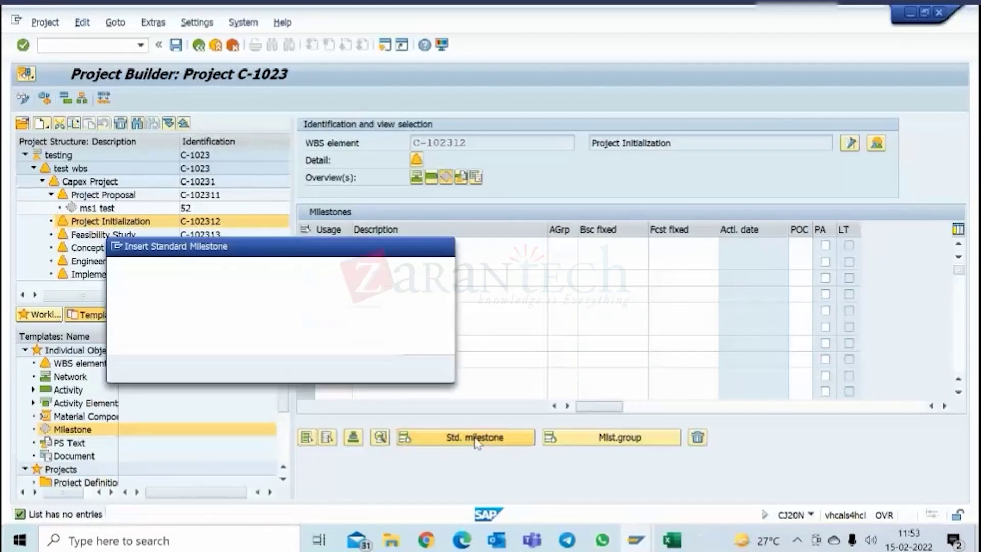
click(327, 289)
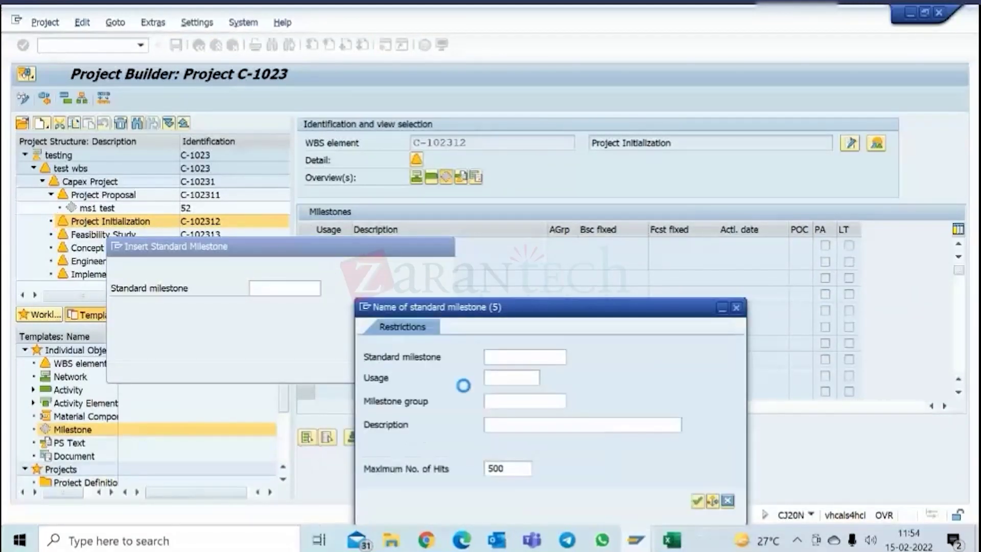
click(697, 501)
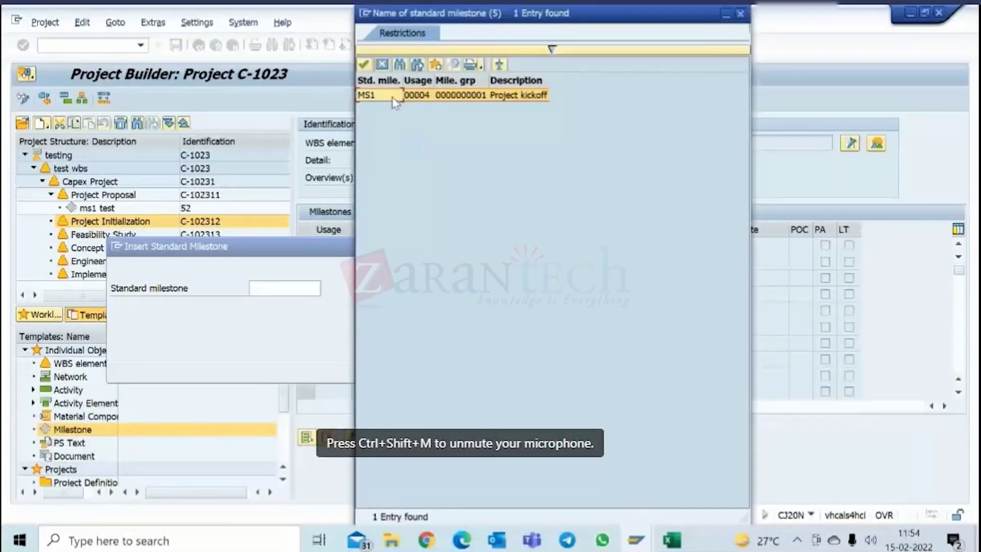
double_click(378, 95)
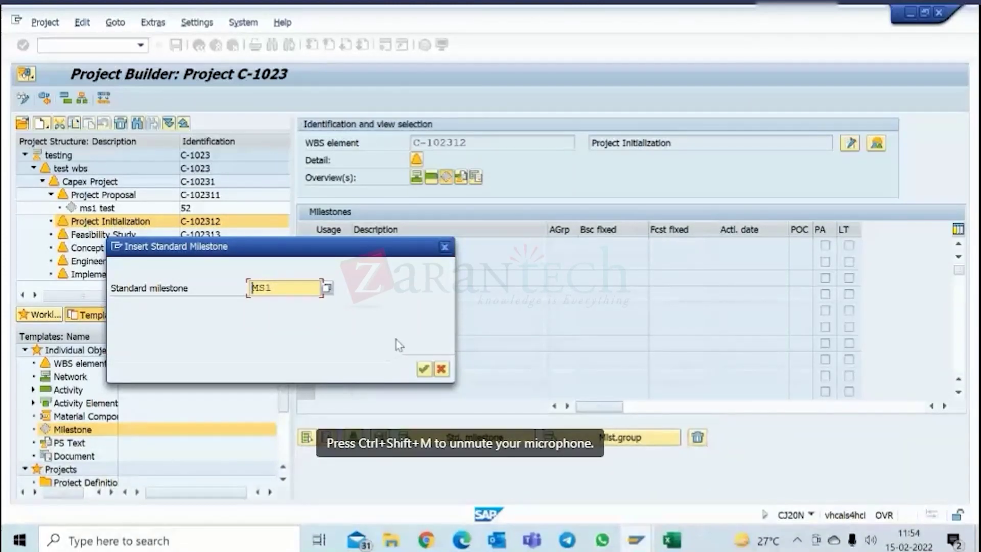
click(424, 369)
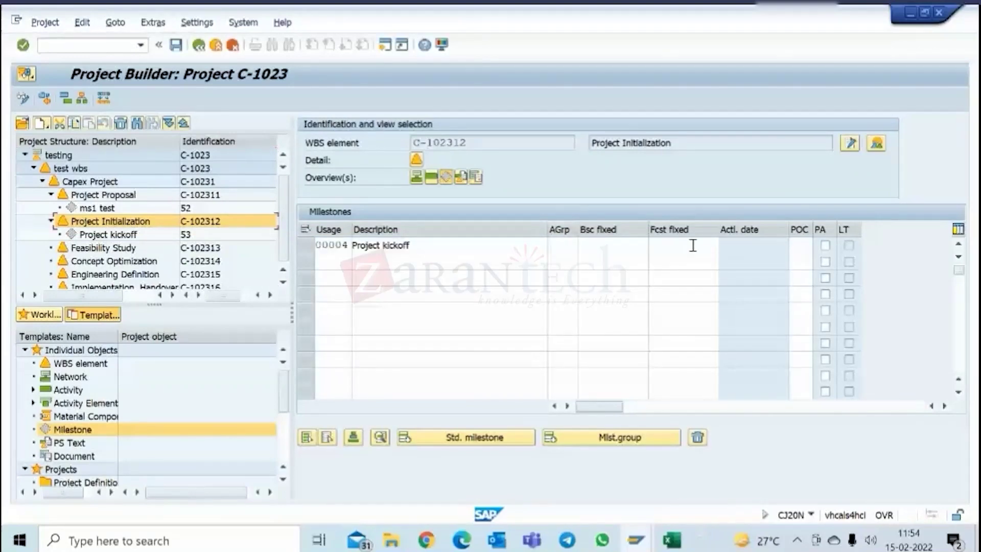
click(125, 235)
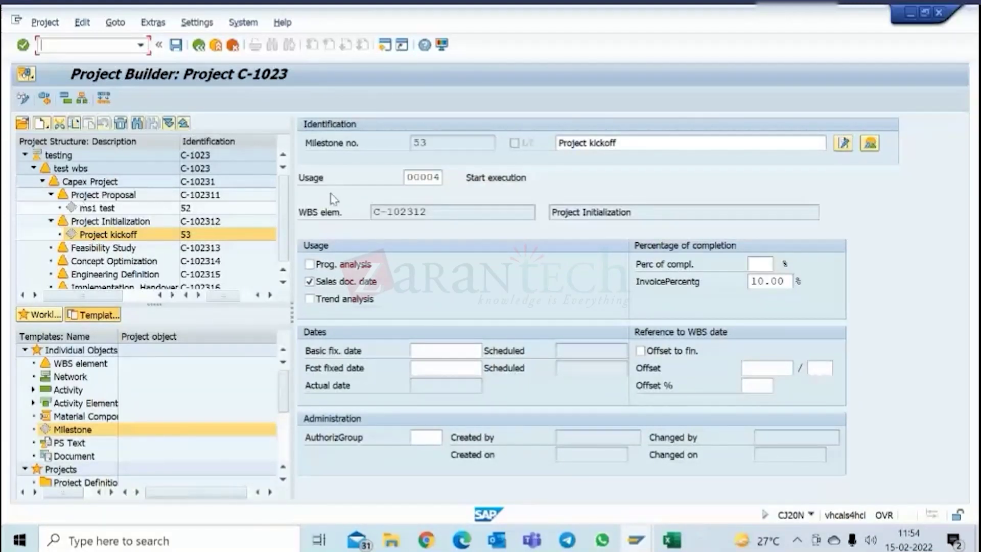
click(115, 223)
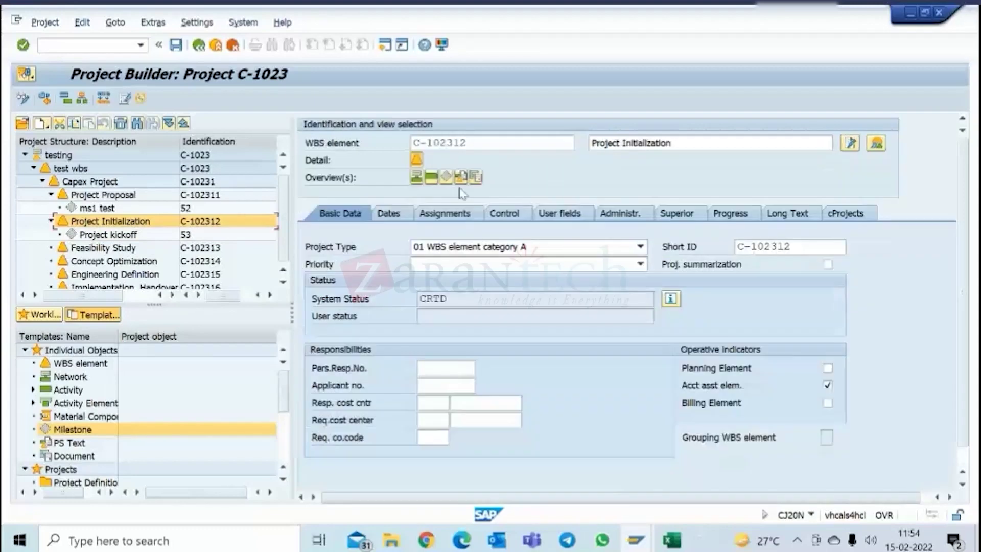
click(446, 177)
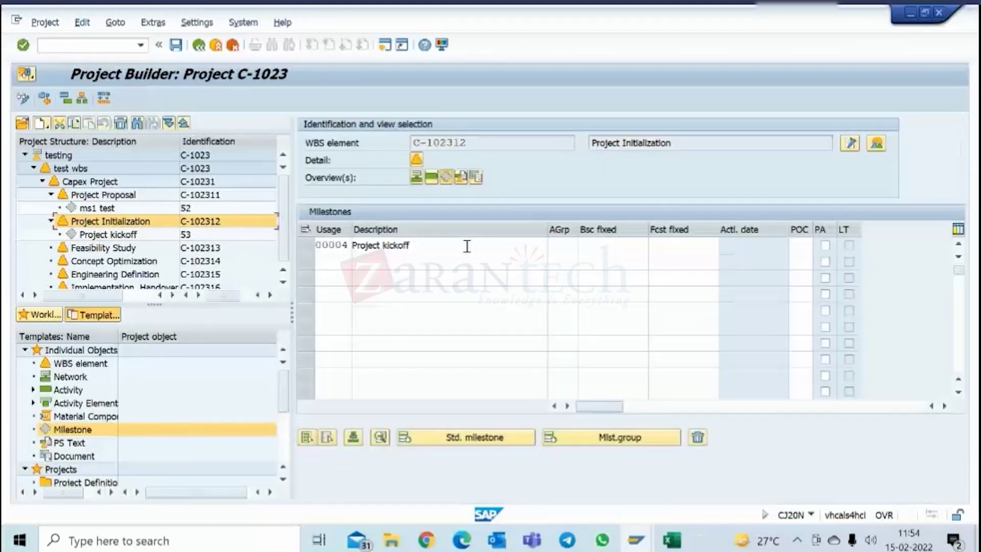
click(616, 438)
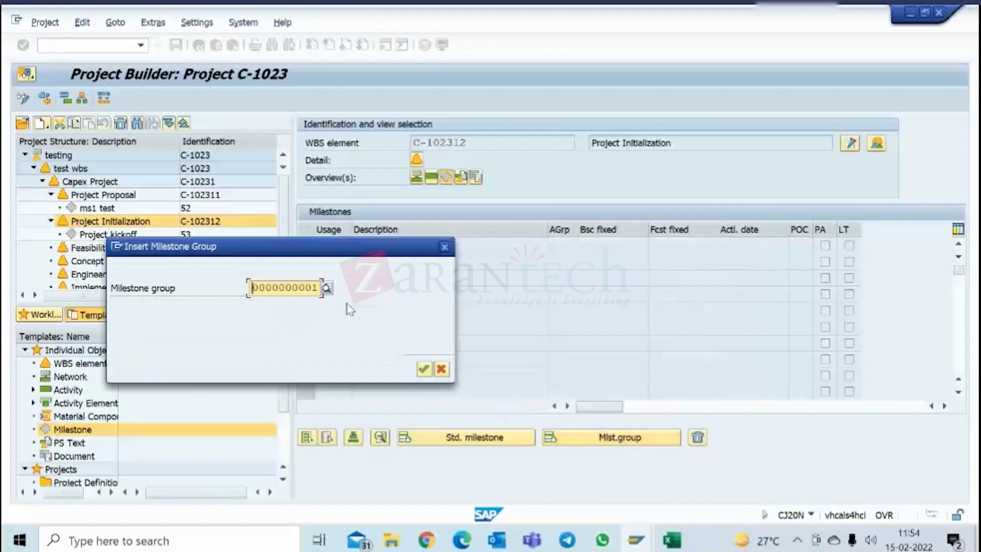
click(324, 290)
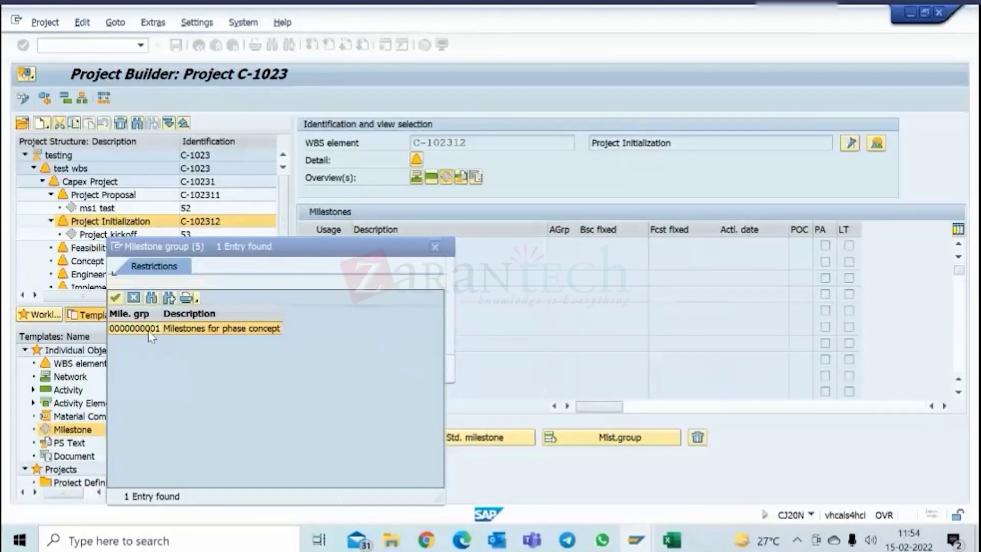
double_click(148, 330)
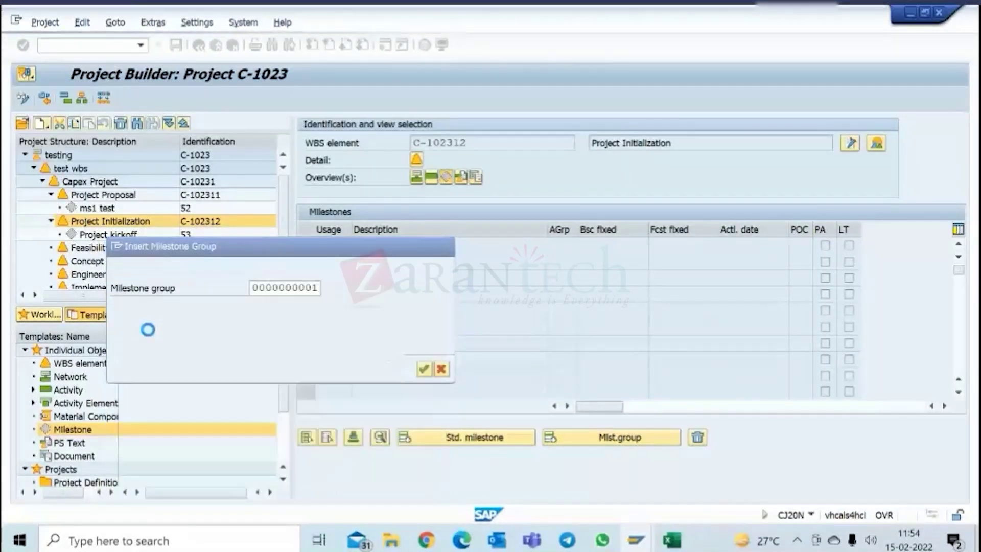
click(423, 368)
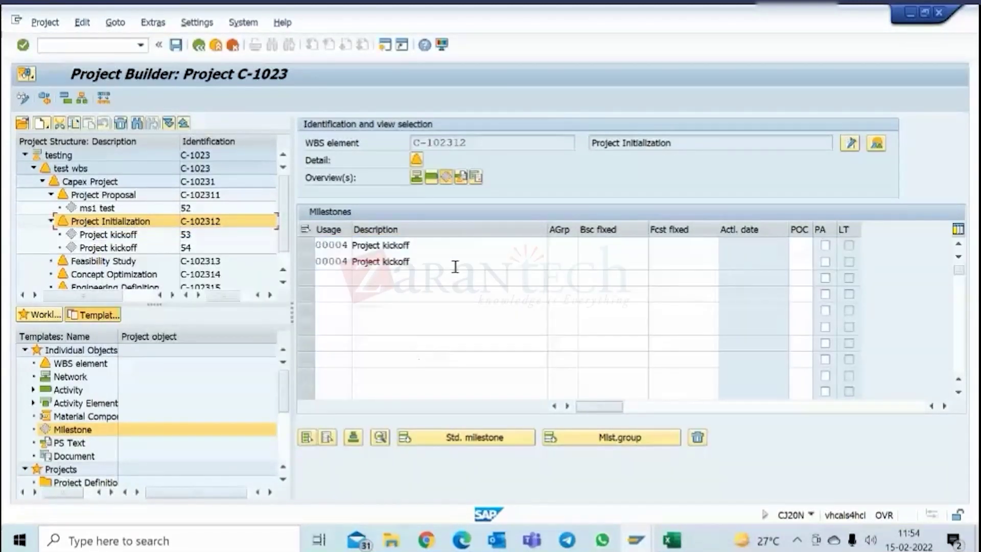
click(390, 246)
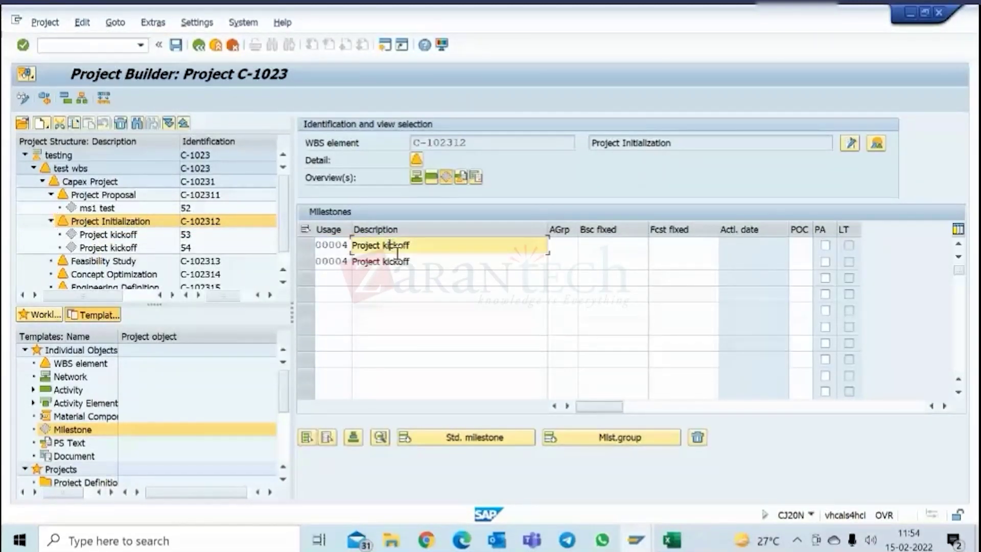
click(383, 261)
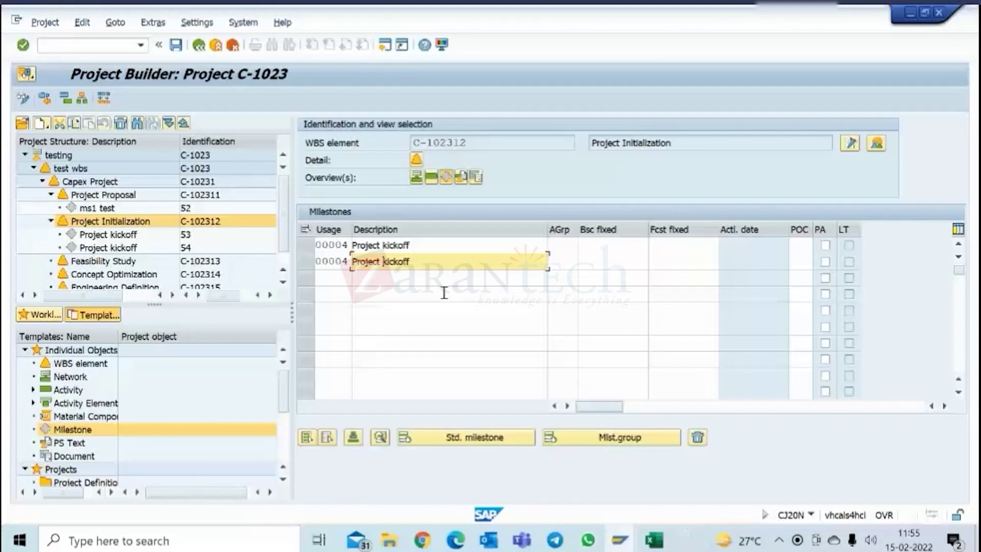
- Look over the project structure and the available templates, and save project C-1023
scroll(285, 267, down, 2)
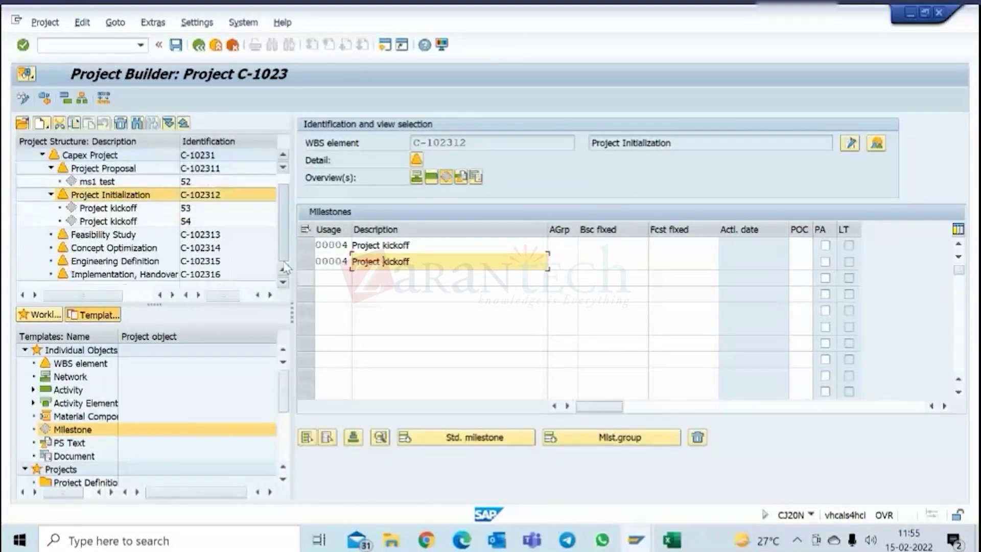
scroll(284, 265, up, 2)
scroll(127, 448, down, 2)
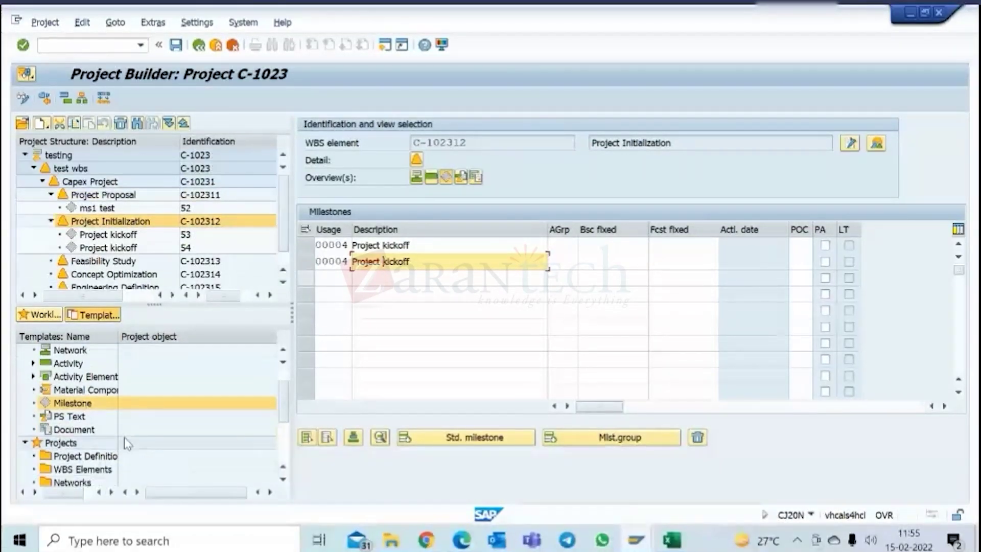
scroll(127, 448, down, 4)
scroll(127, 448, down, 4)
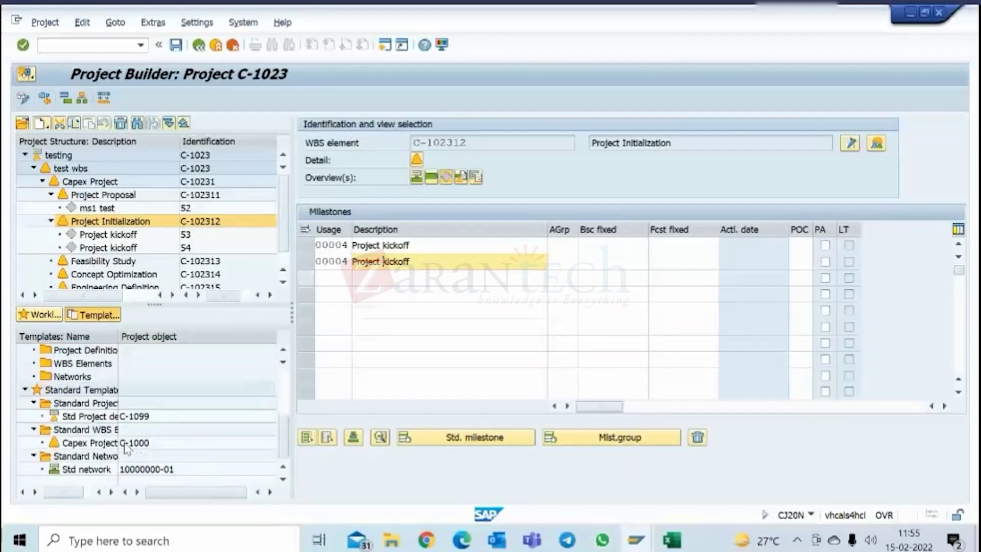
scroll(127, 448, up, 10)
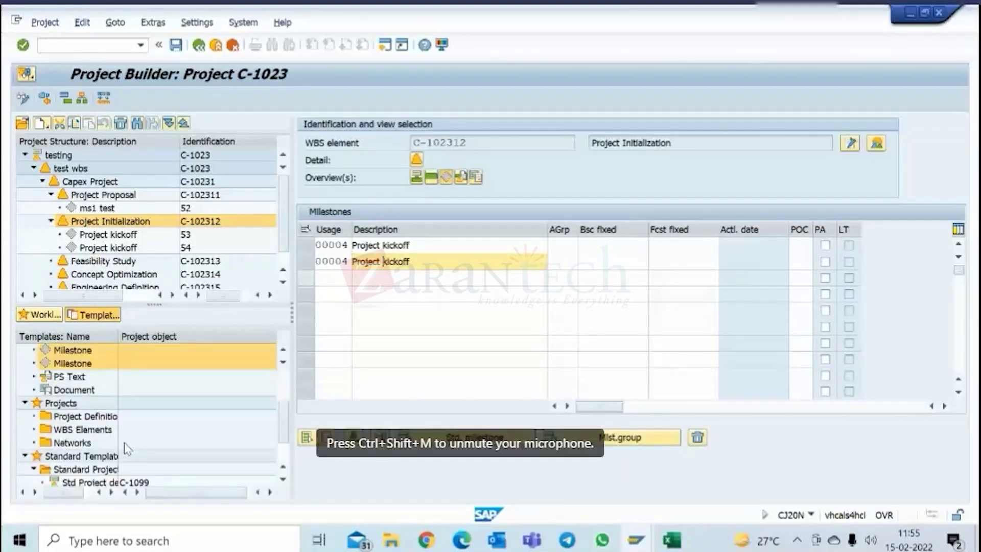
click(176, 44)
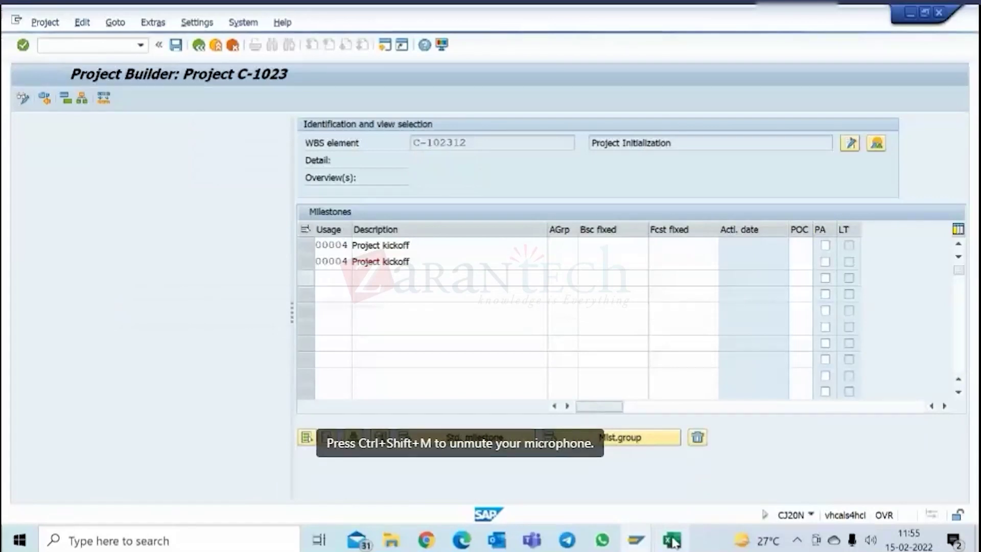
- Switch to the SAP PS Tcodes workbook in Excel and review Modules 1 to 7 on Sheet2
click(672, 539)
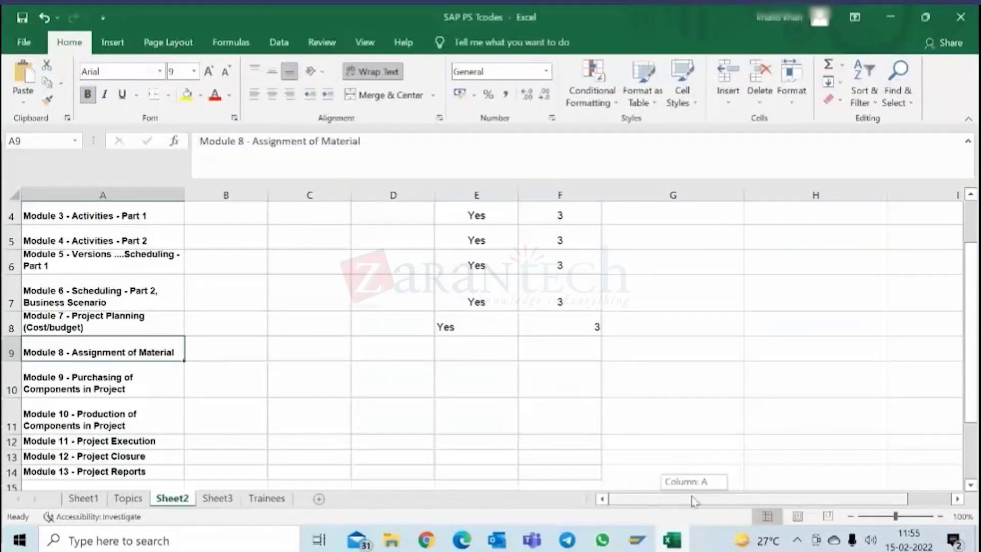
scroll(138, 327, up, 1)
scroll(138, 327, down, 1)
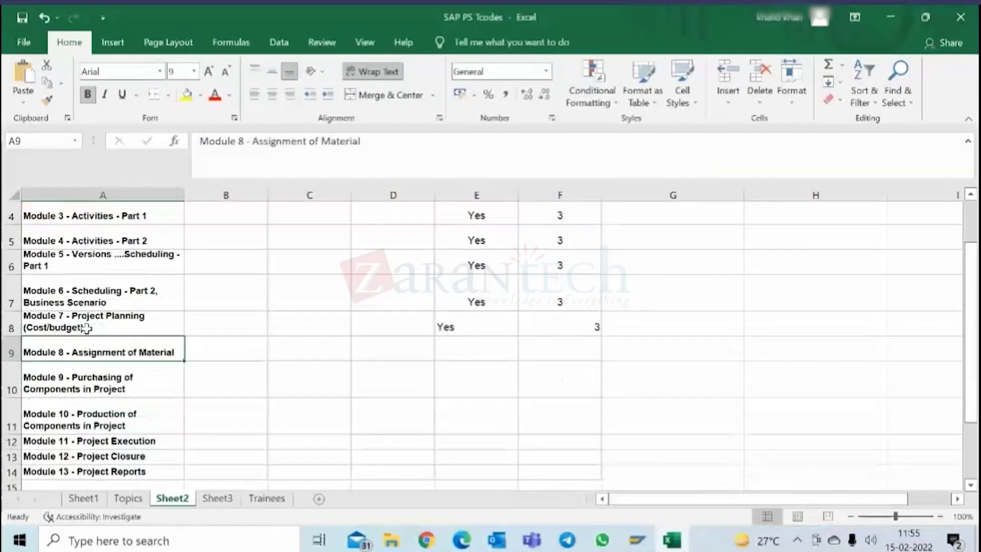
scroll(138, 327, up, 1)
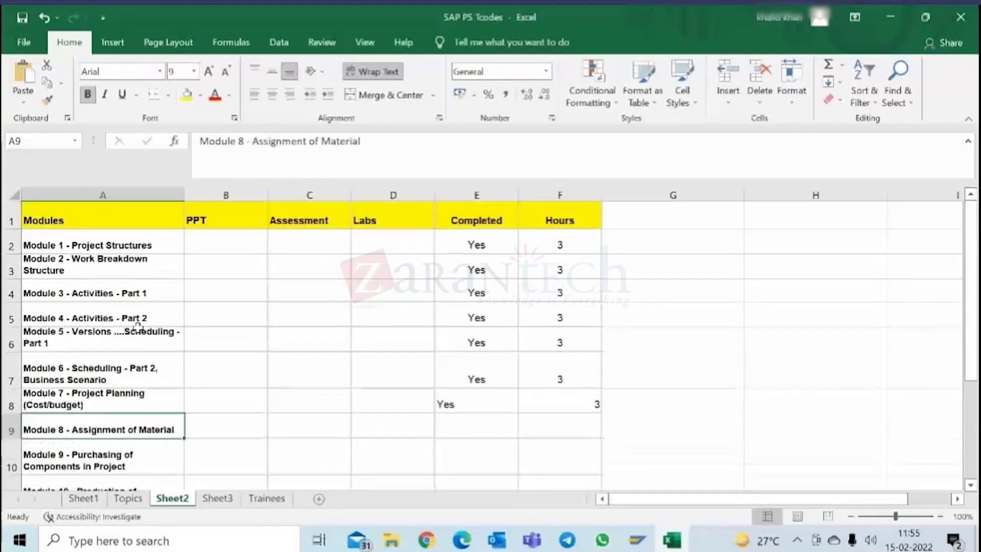
click(135, 247)
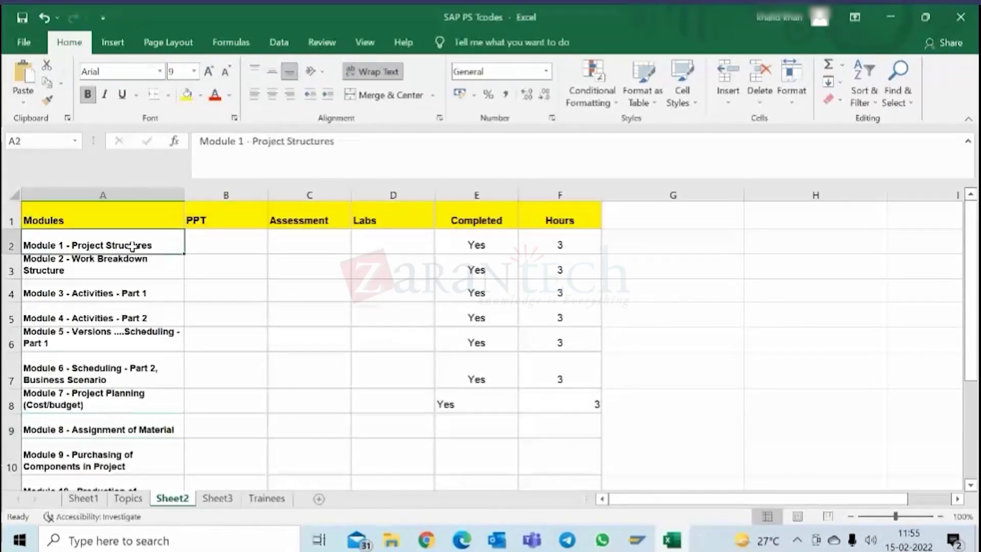
click(105, 268)
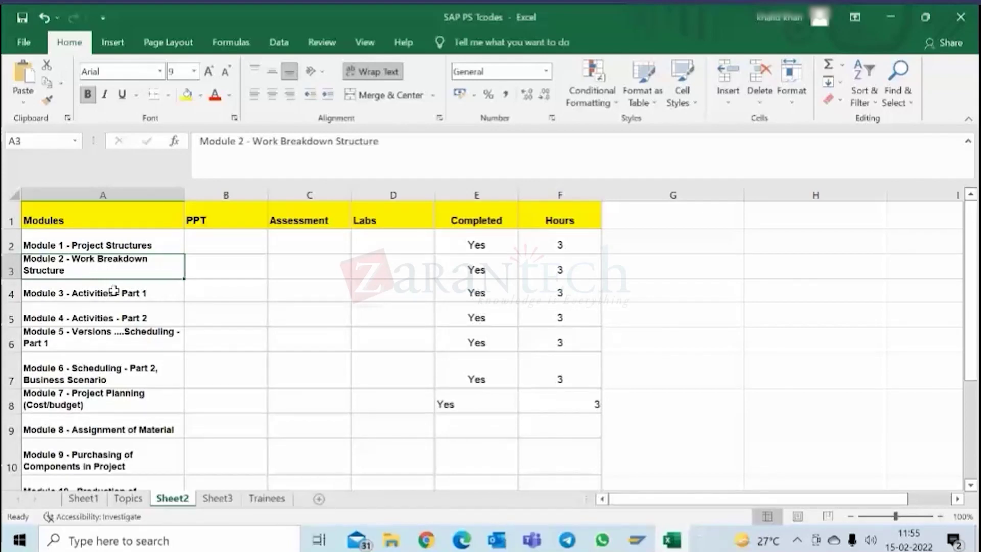
click(114, 290)
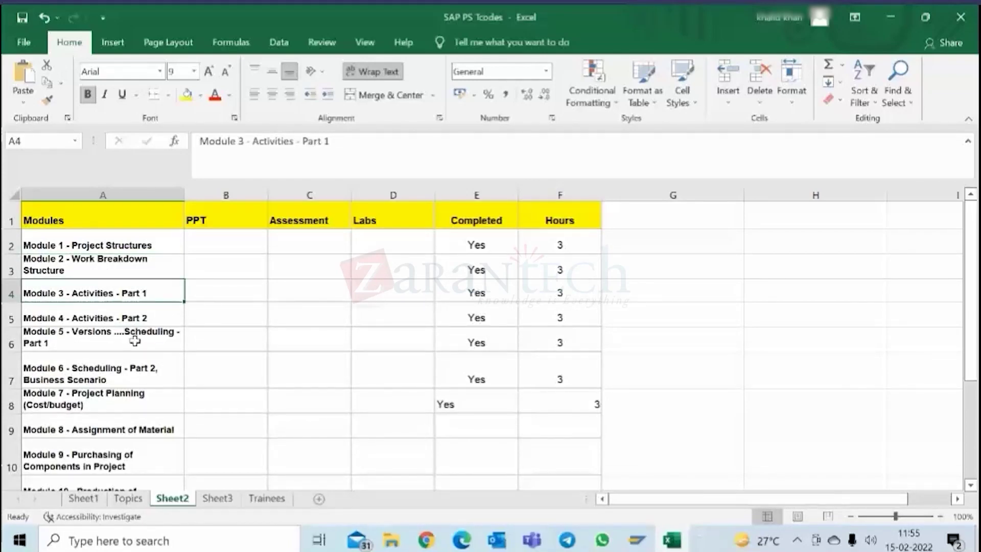
click(135, 341)
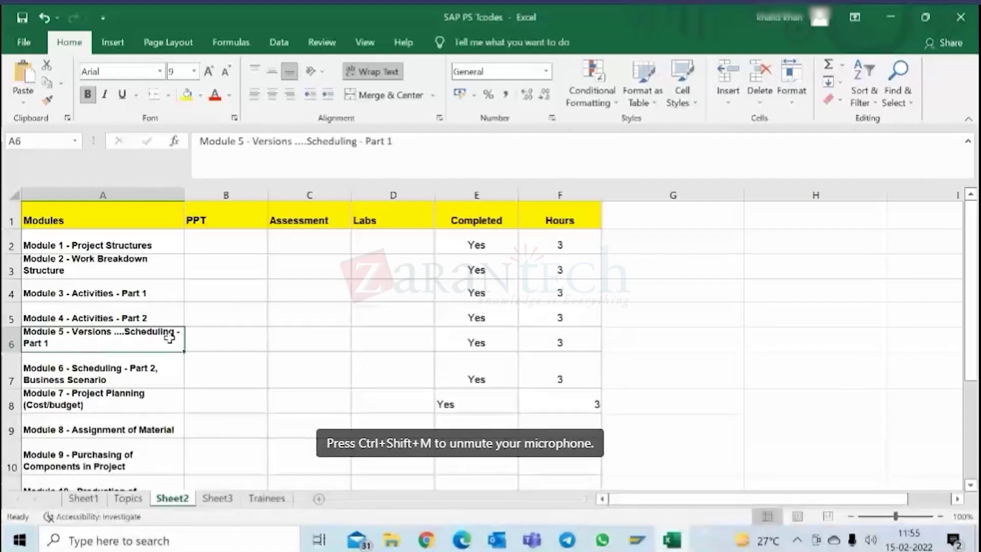
click(139, 371)
click(141, 395)
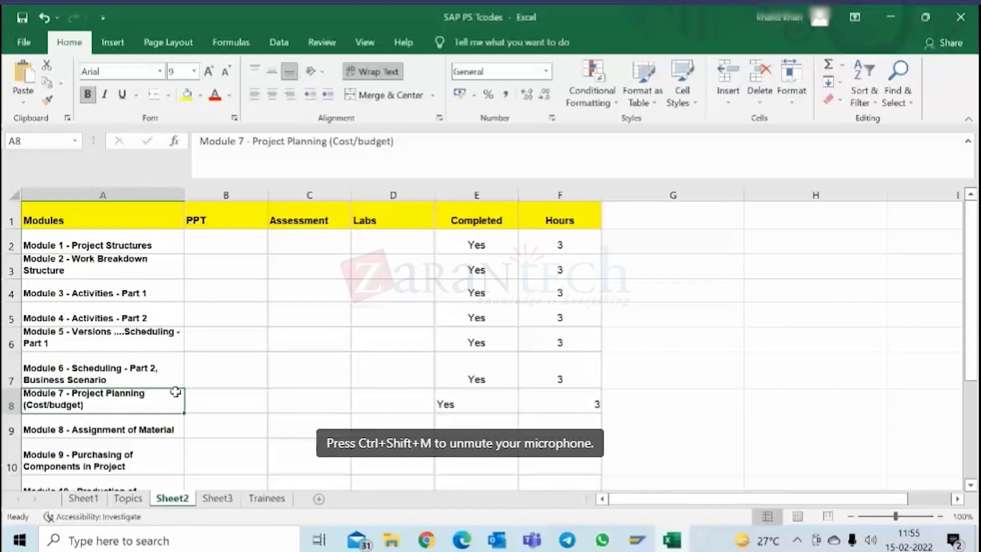
scroll(135, 393, down, 1)
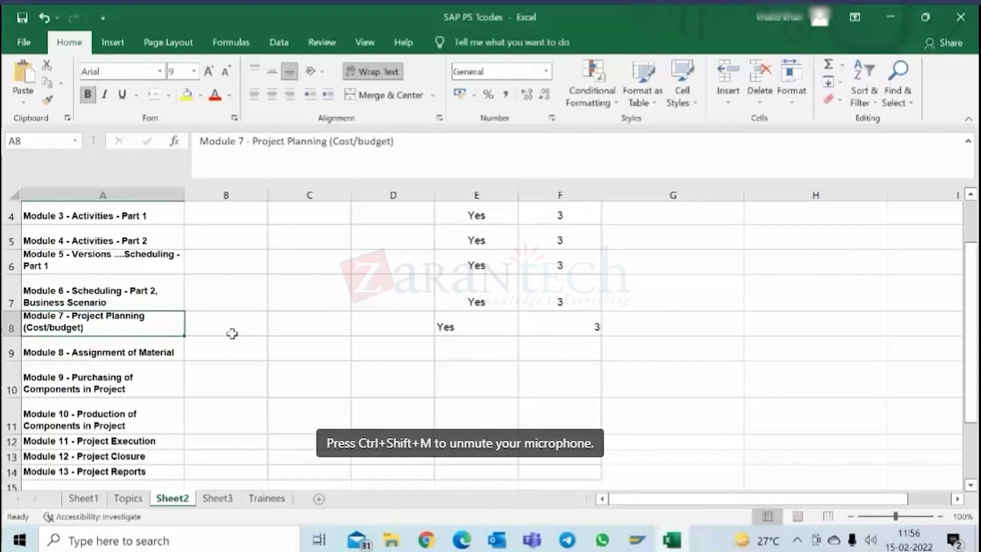
scroll(232, 333, up, 1)
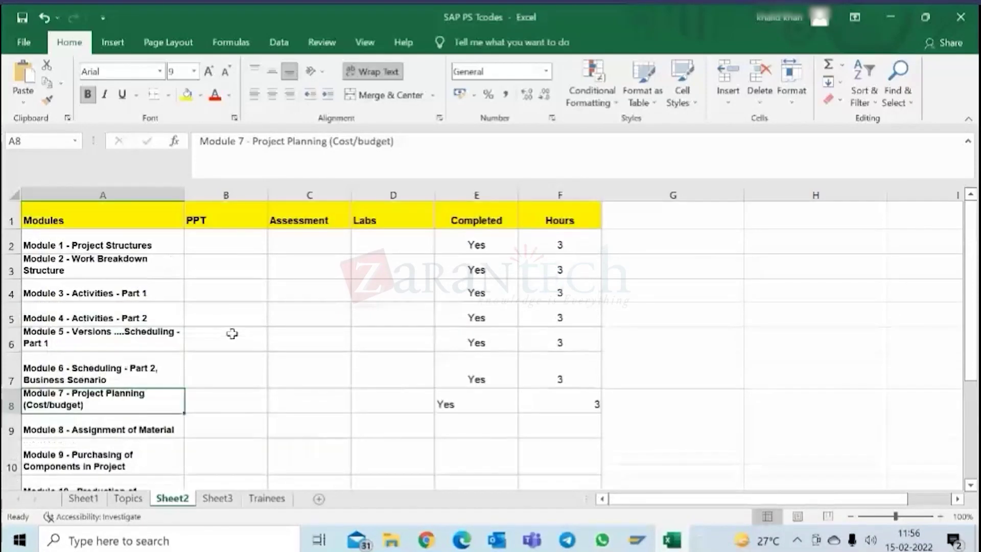
click(132, 245)
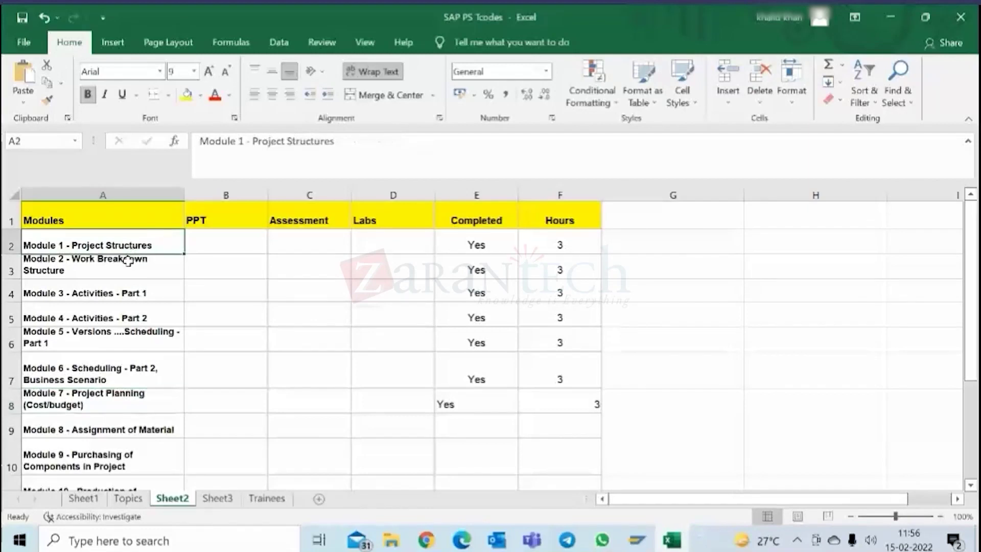
click(132, 266)
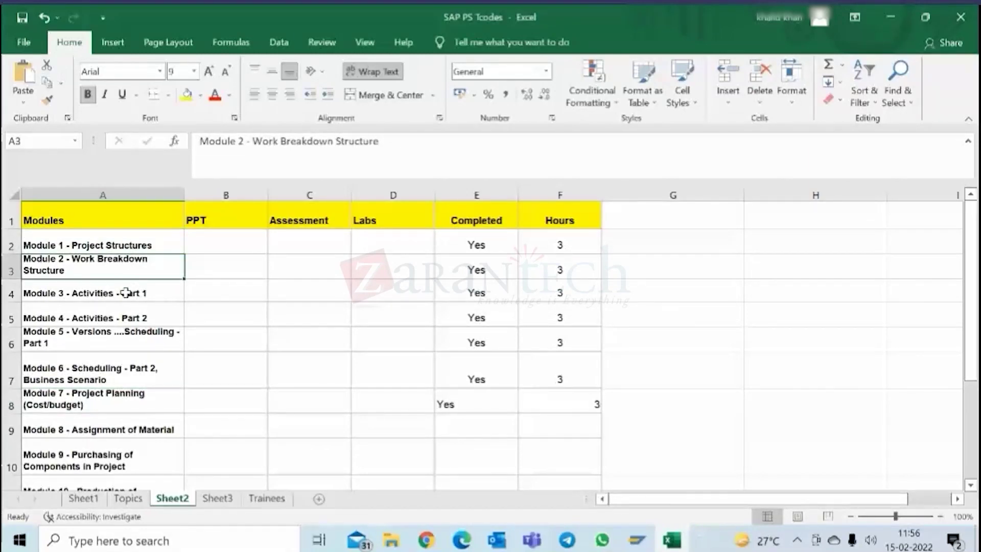
- Review the remaining course modules in the list, from Module 8 - Assignment of Material to Module 13 - Project Reports
scroll(143, 302, down, 2)
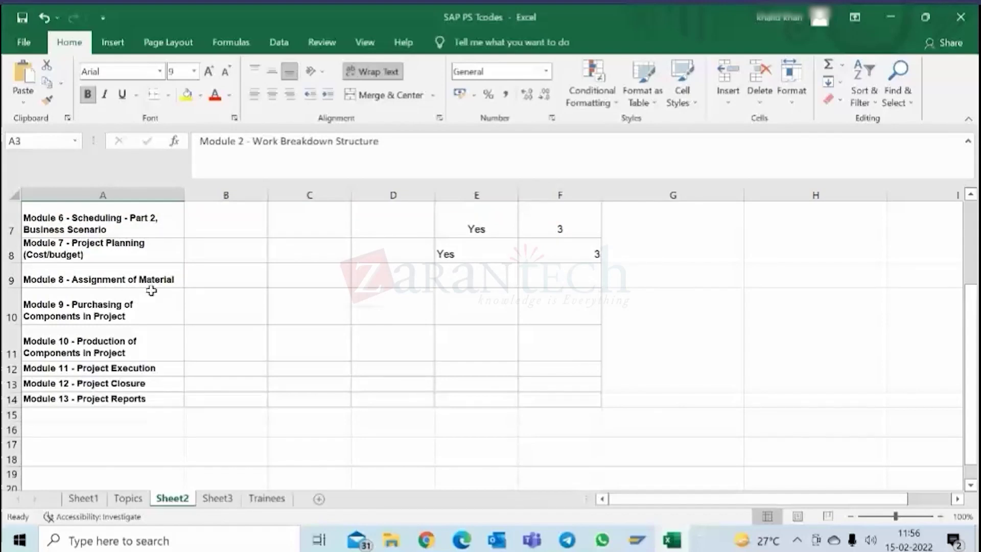
click(148, 277)
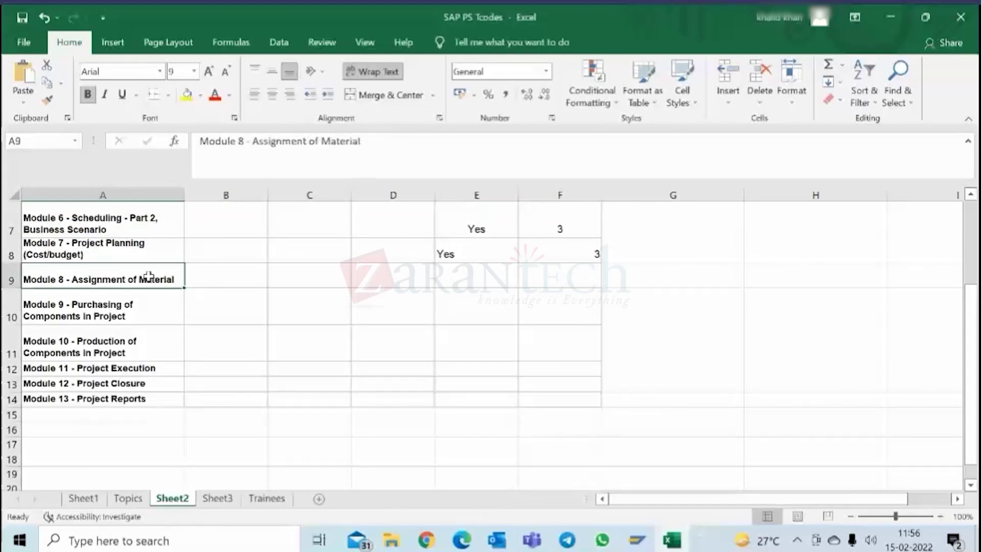
drag(148, 276, 151, 394)
click(250, 277)
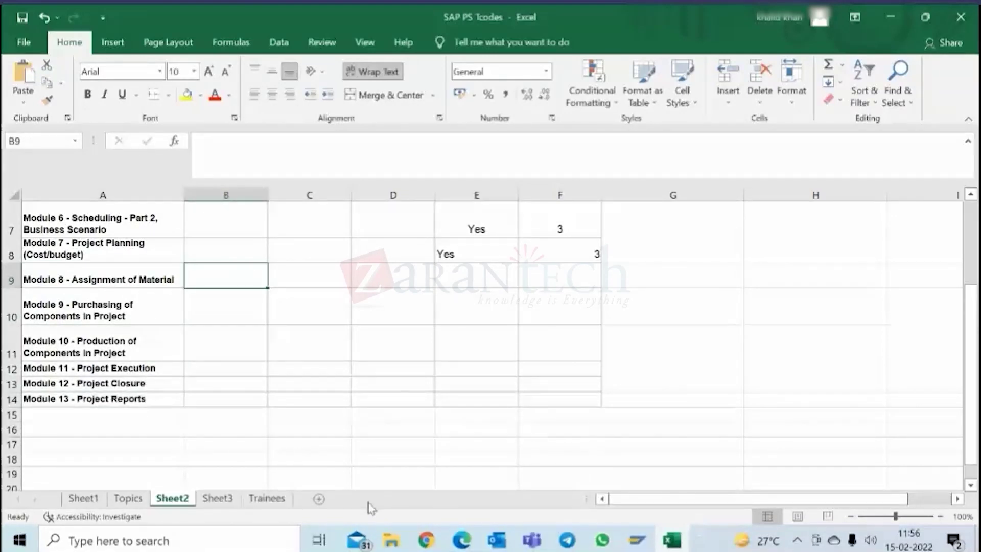
click(10, 278)
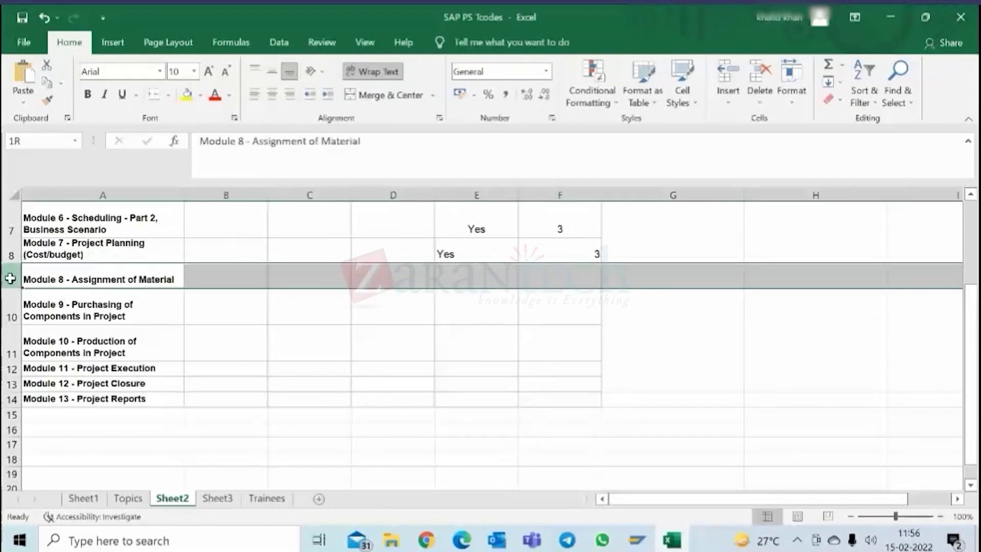
drag(10, 278, 10, 305)
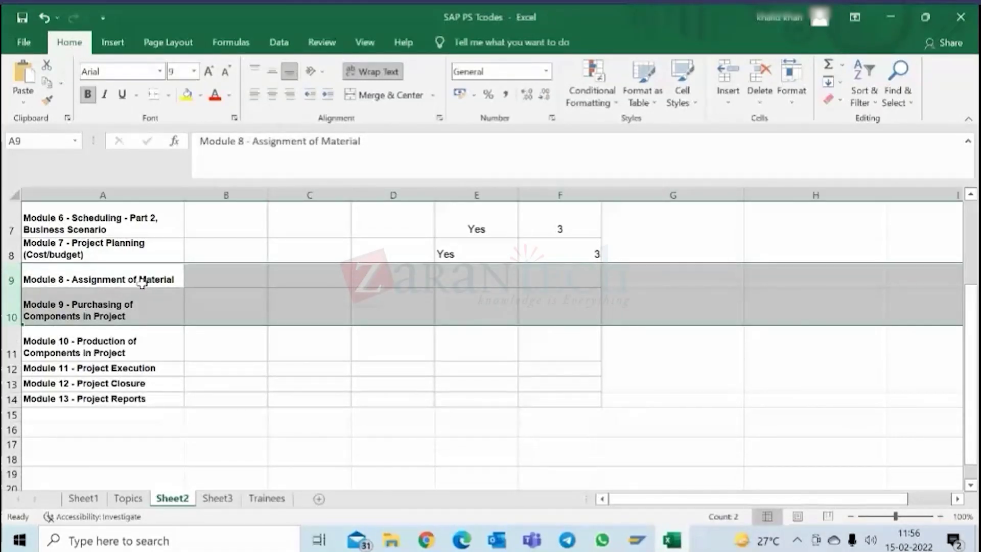
click(108, 347)
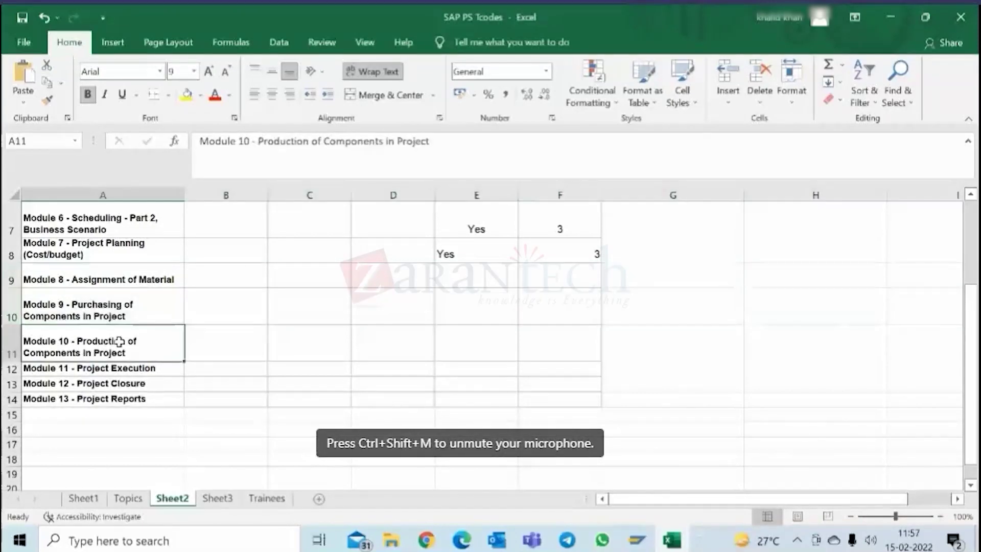
click(9, 347)
drag(15, 352, 14, 364)
click(97, 341)
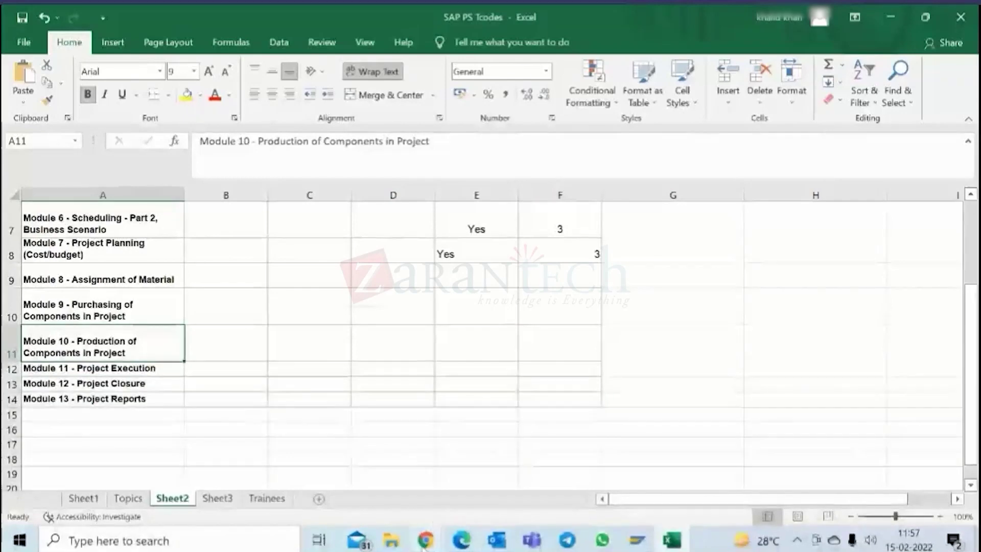
- Switch to Chrome and display the Lab Activity - 1 document from Google Drive
mouse_move(423, 545)
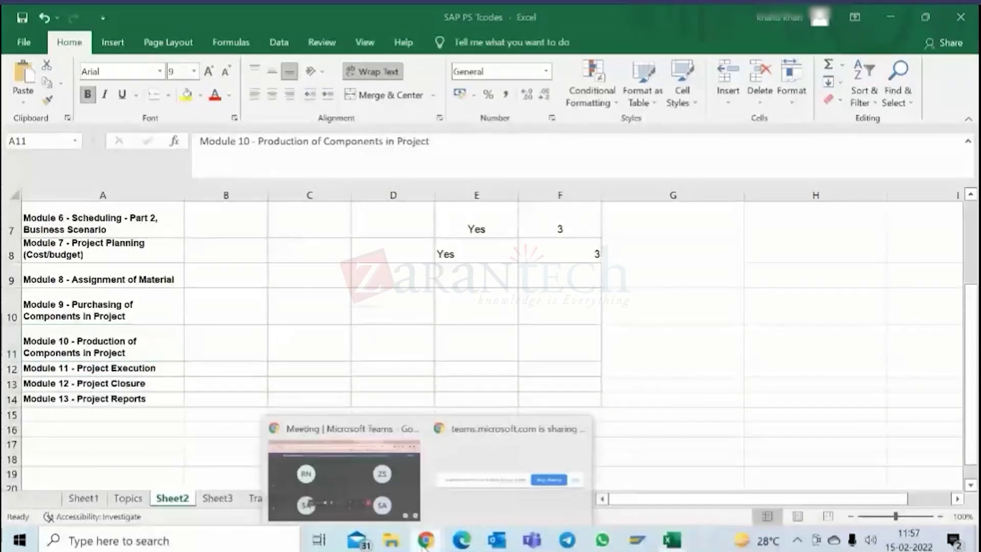
click(380, 471)
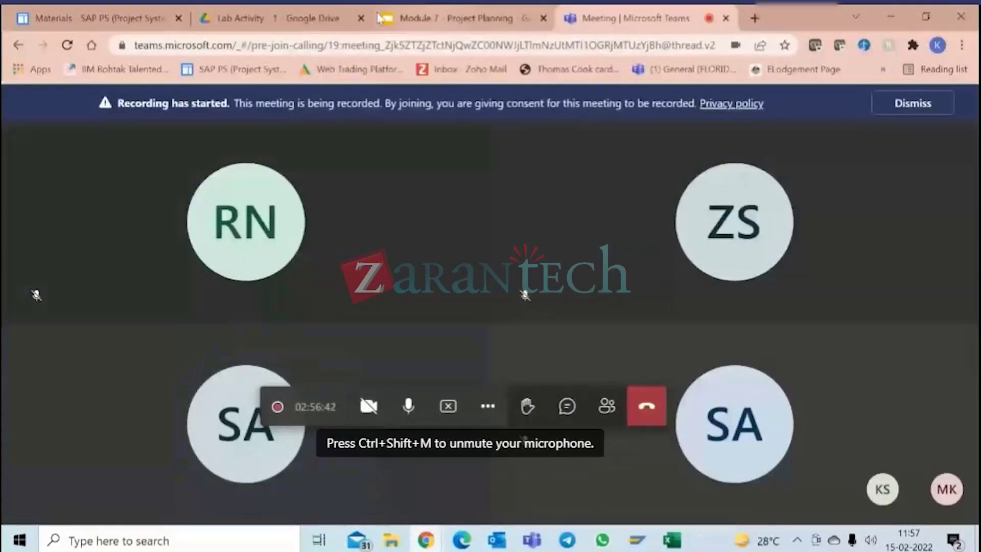
click(310, 19)
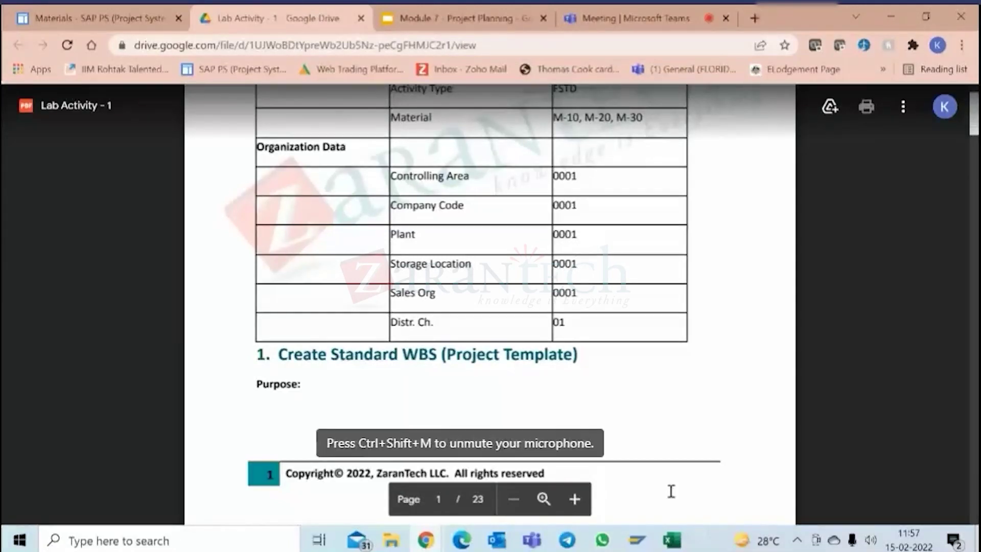
- Switch to the SAP Easy Access session and start transaction VA02 for changing sales documents
mouse_move(636, 540)
click(862, 463)
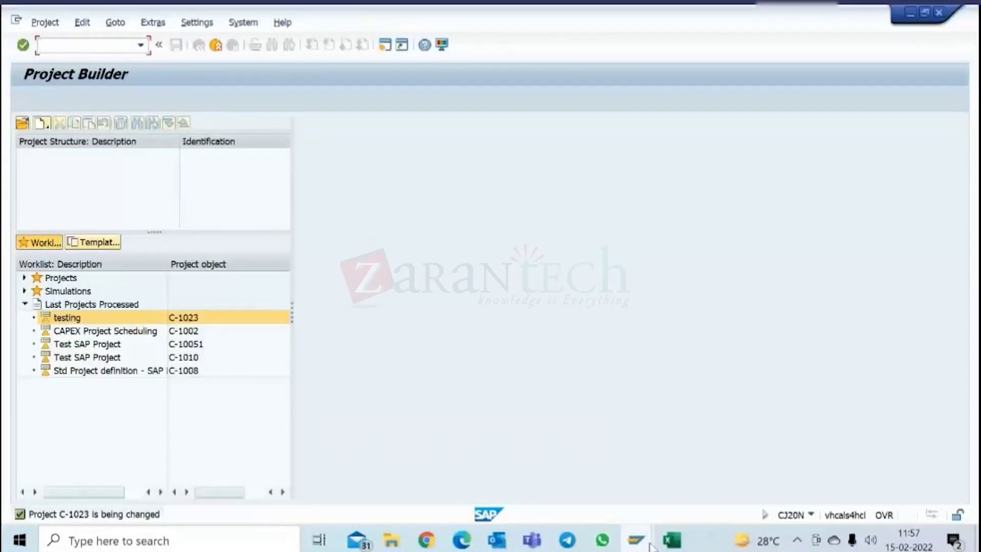
mouse_move(636, 540)
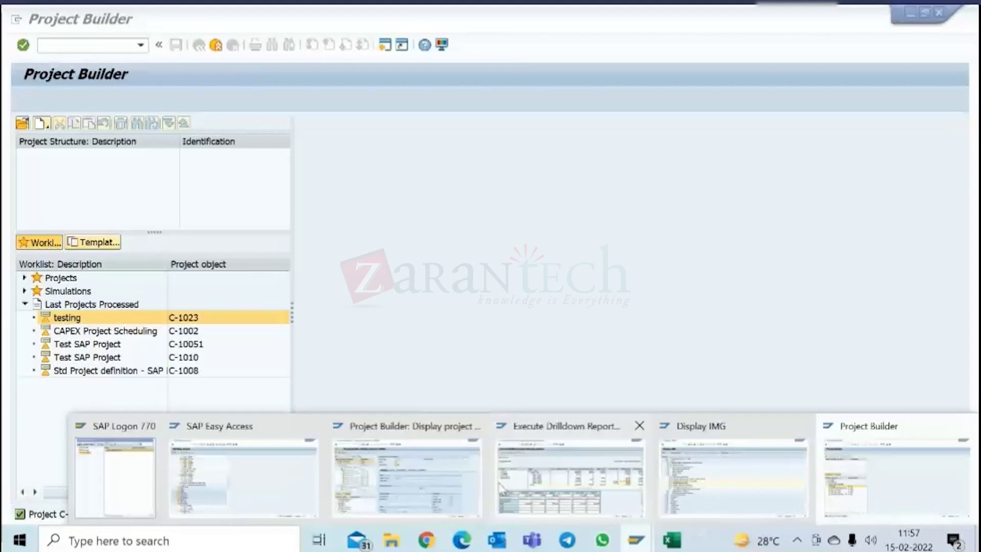
click(312, 477)
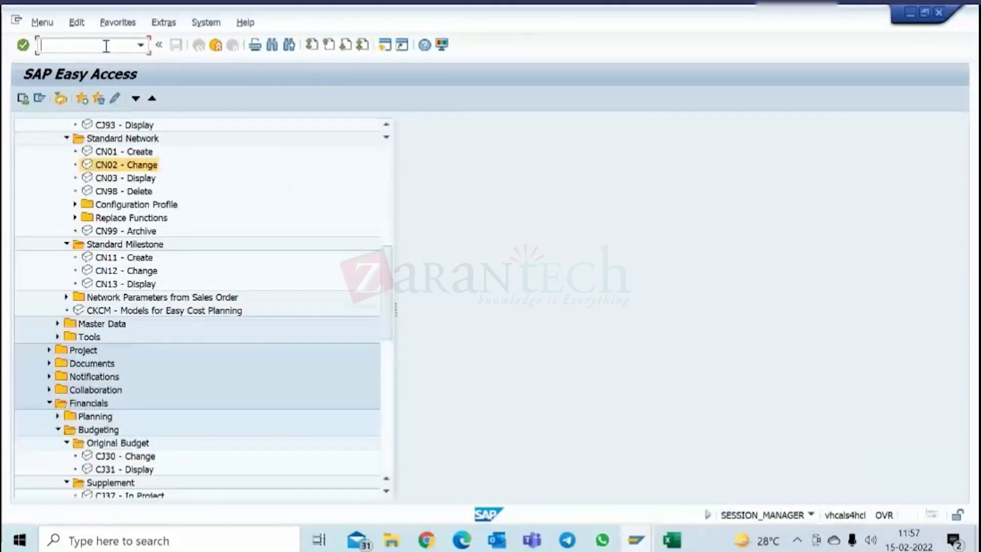
text(va02)
key(Return)
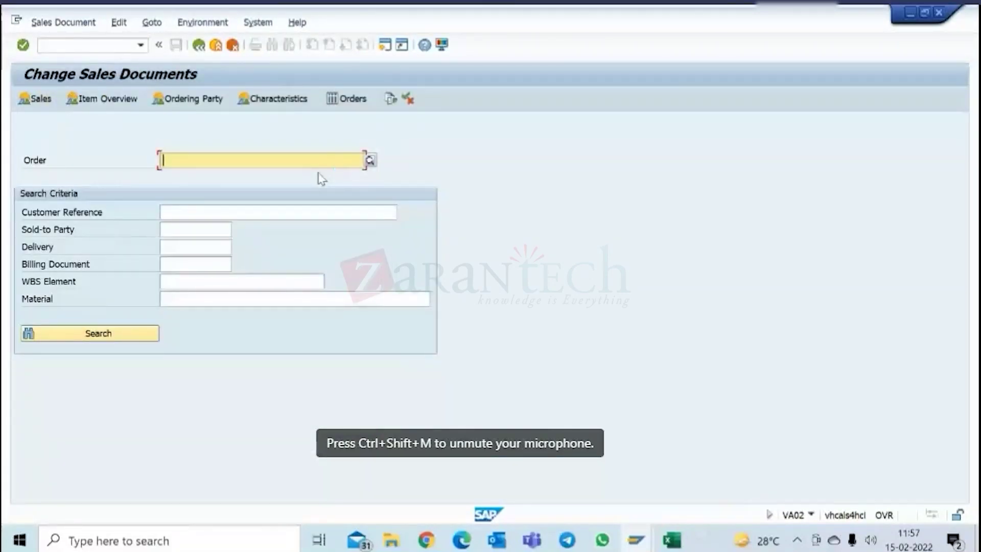
- Search all sales documents without filter criteria and open the overview of a standard order from the results
key(F4)
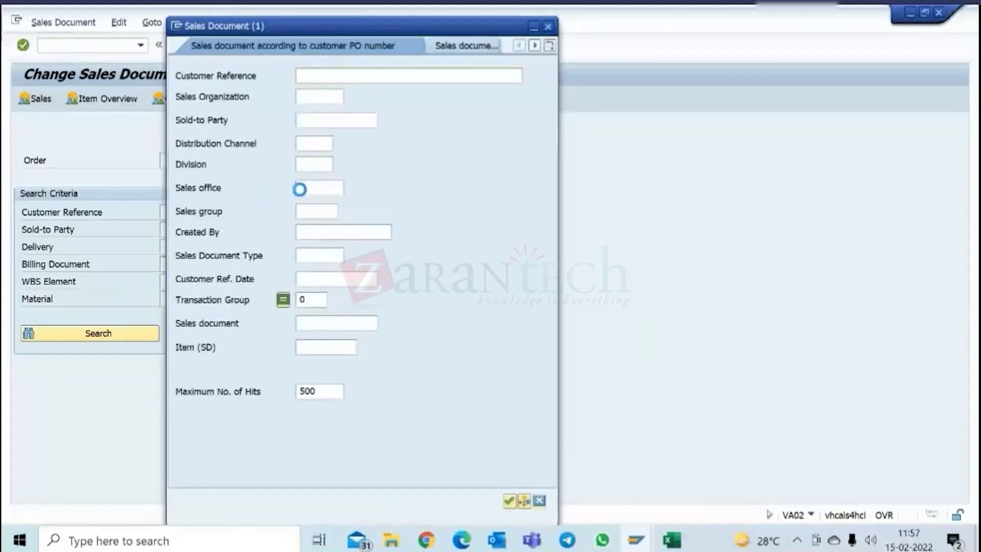
key(Return)
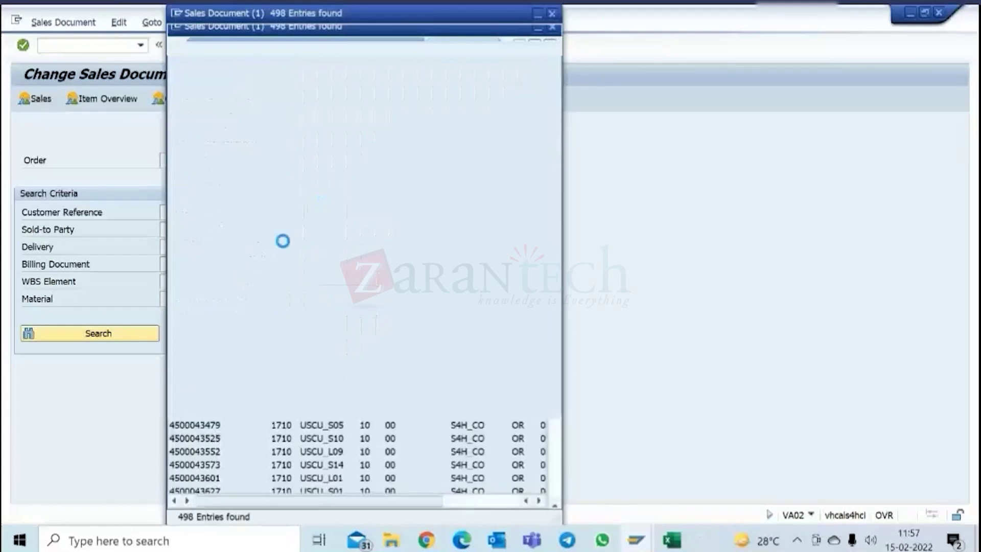
double_click(211, 174)
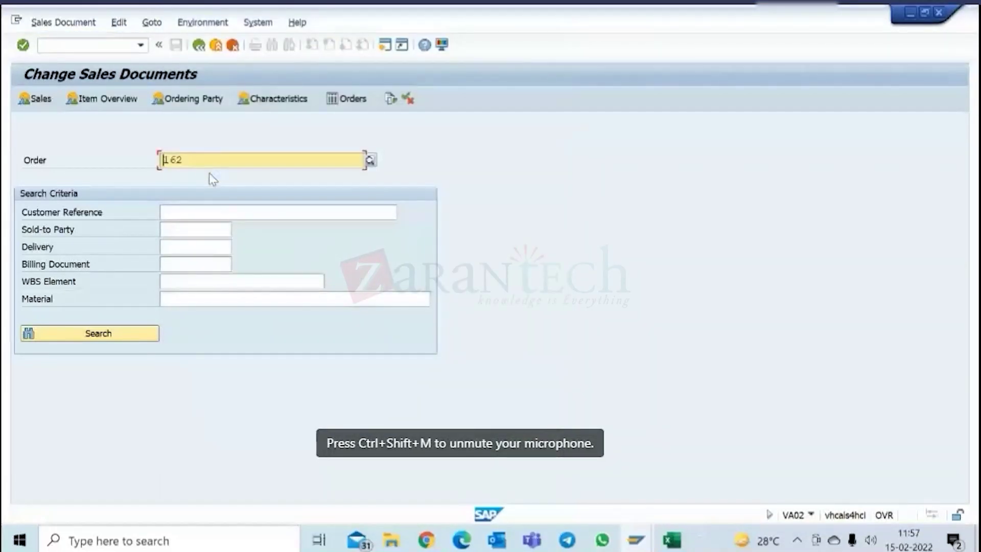
key(Return)
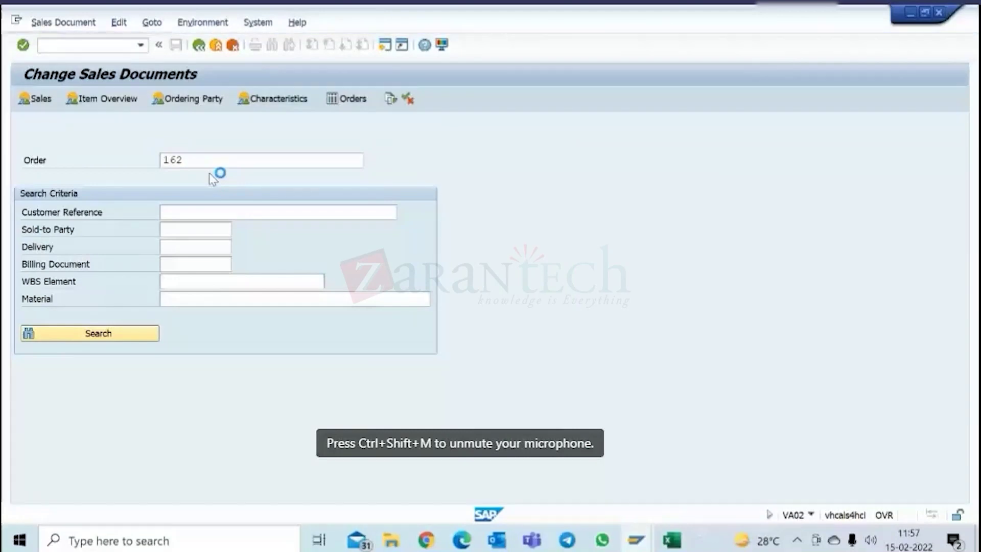
click(456, 437)
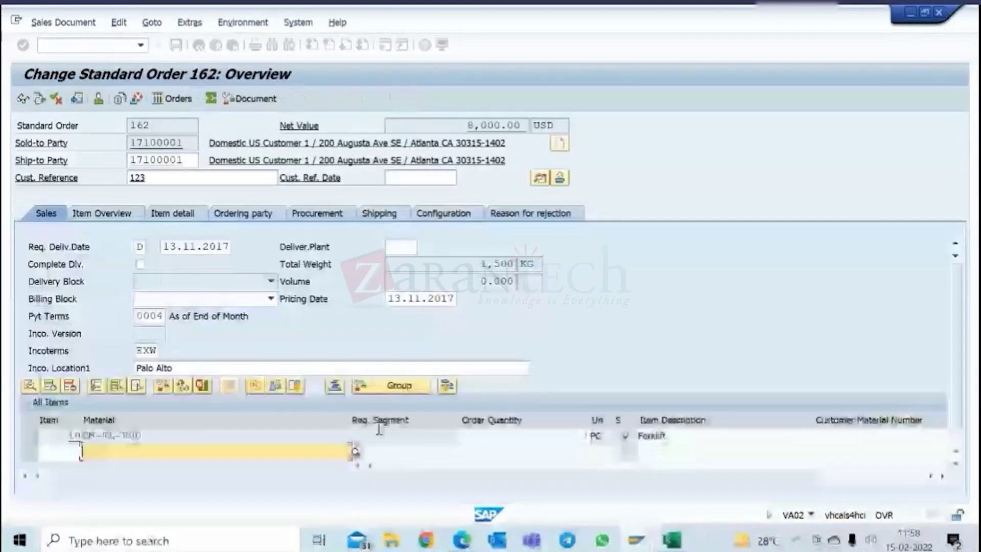
- Examine the item category of the Forklift item, CM-FL-V00, in the order's item list
drag(415, 475, 515, 474)
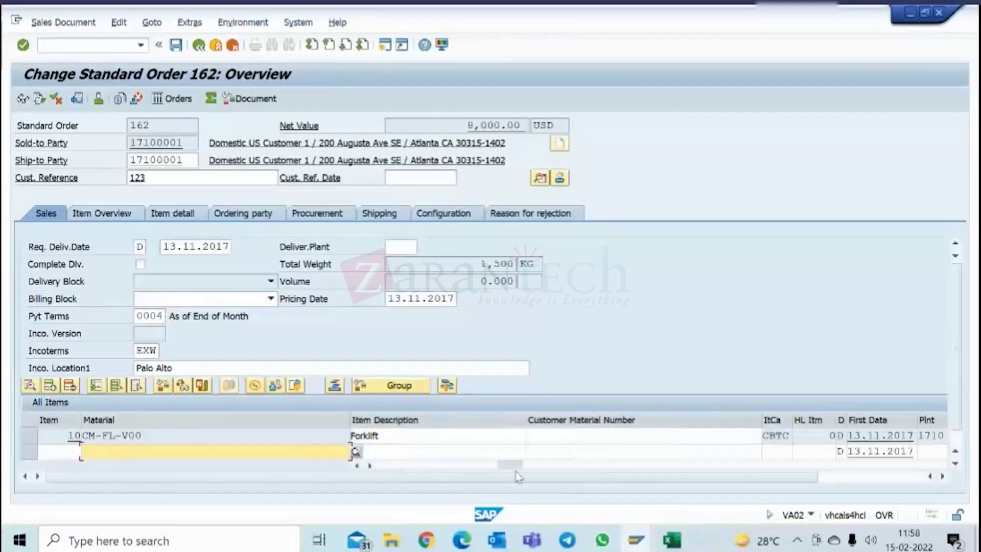
click(787, 437)
click(790, 451)
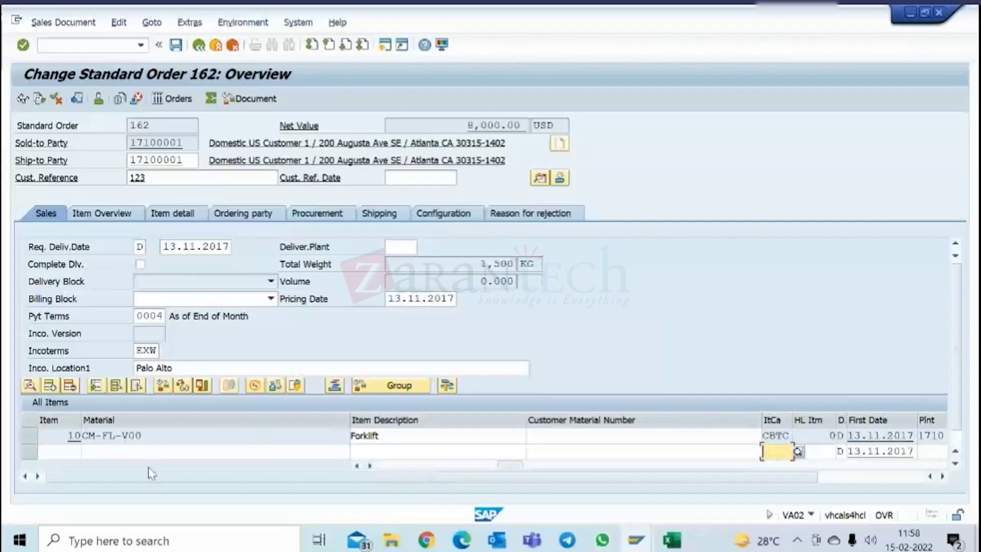
- Open the item details of sales item 10 and locate the WBS element field in its account assignment data
click(59, 438)
double_click(60, 438)
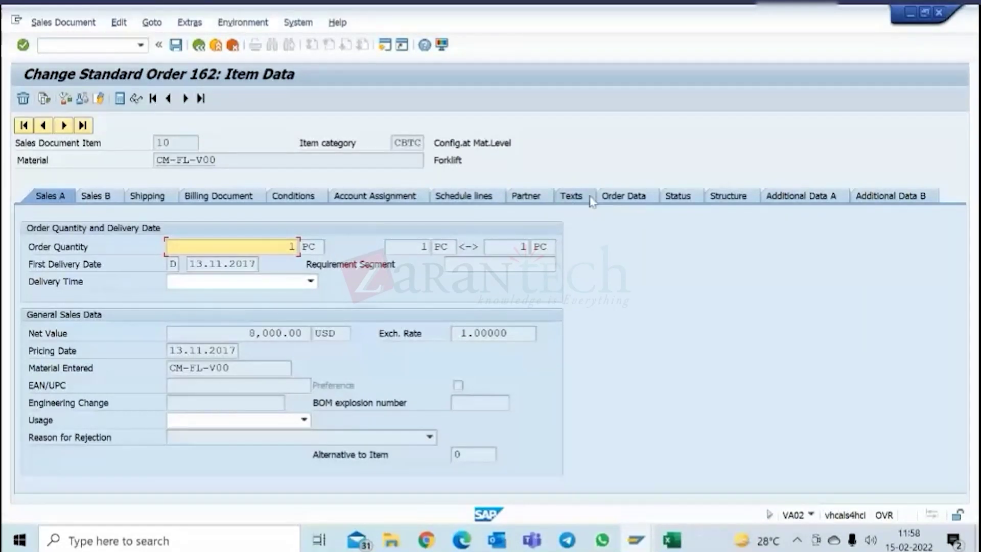
click(329, 204)
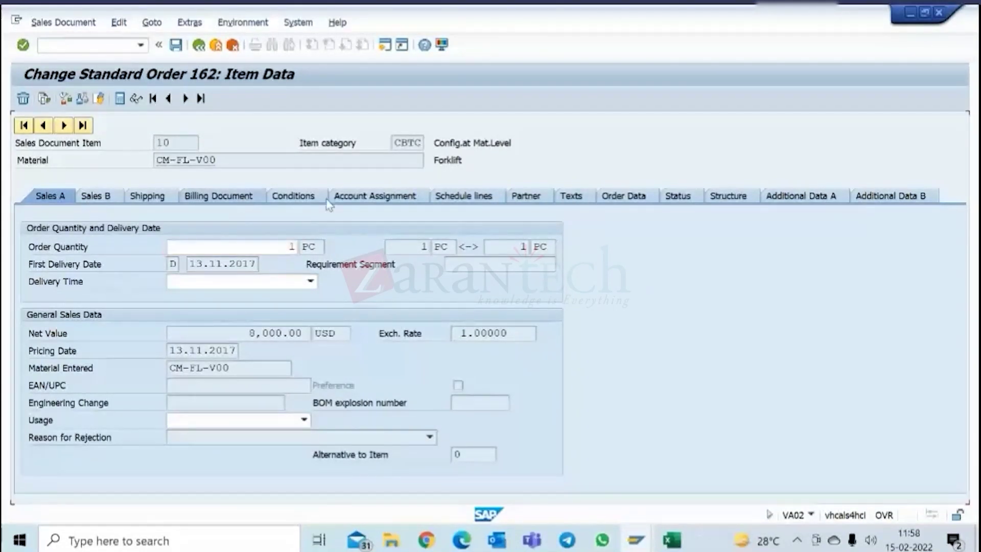
click(218, 196)
click(51, 197)
click(375, 196)
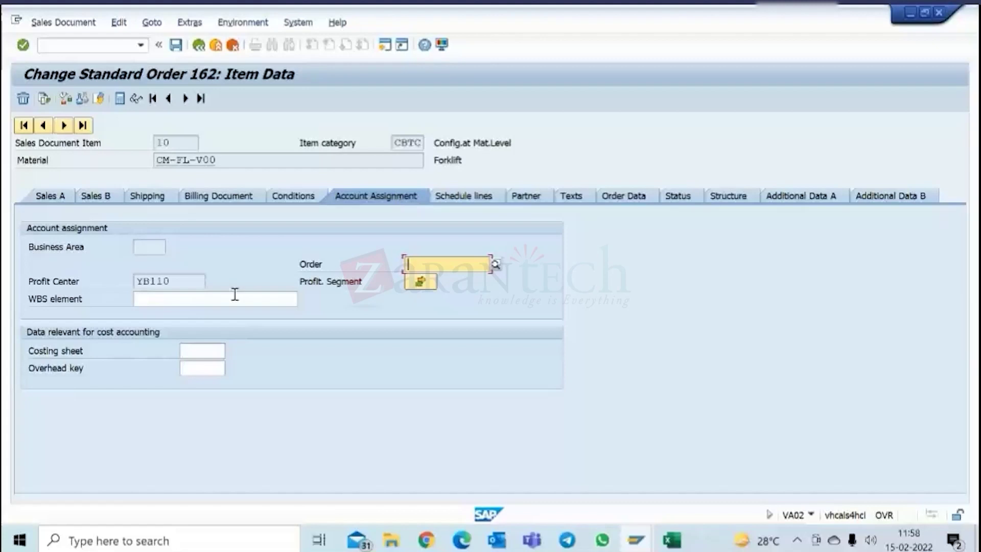
click(258, 300)
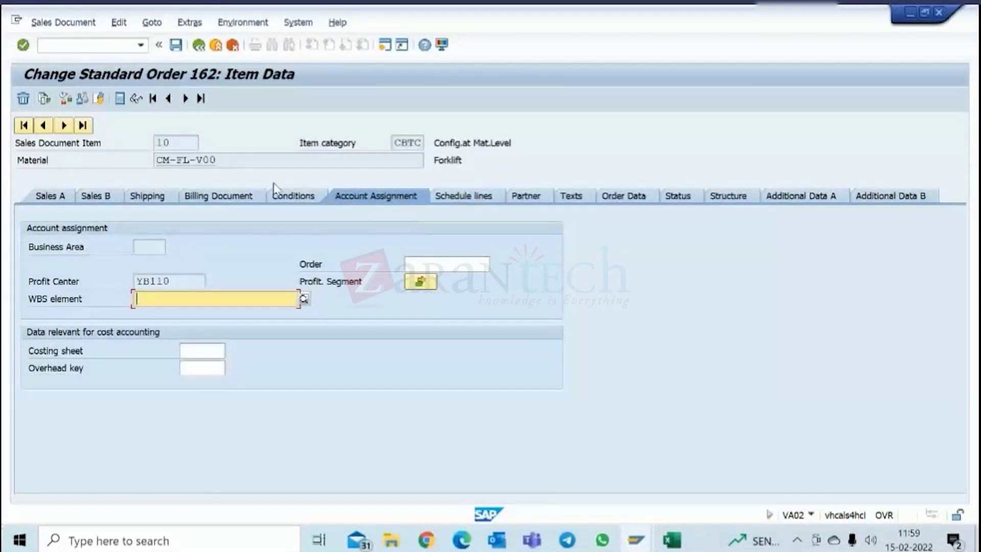
- Check the item's material, return to the order overview, and review the material and item category of the Forklift line
click(265, 159)
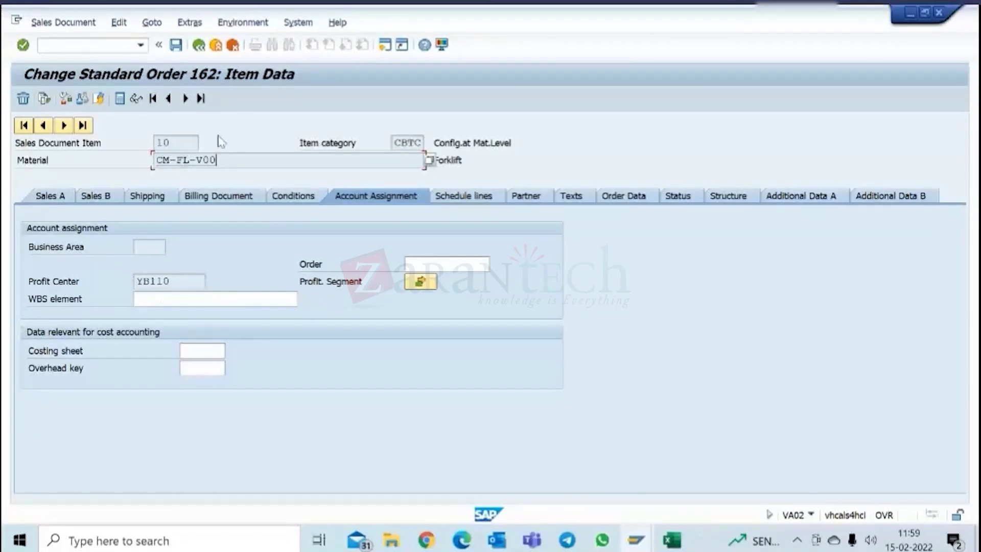
click(198, 46)
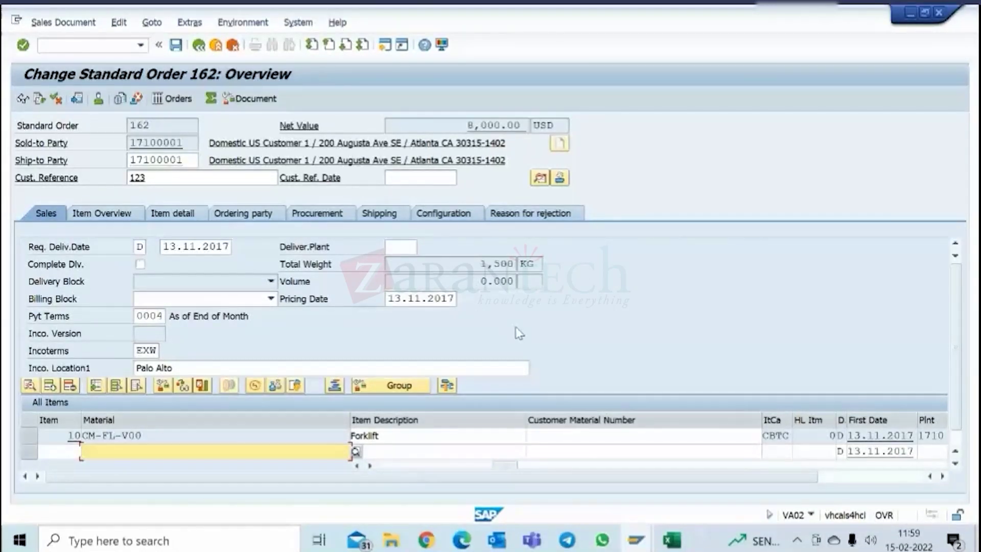
click(172, 437)
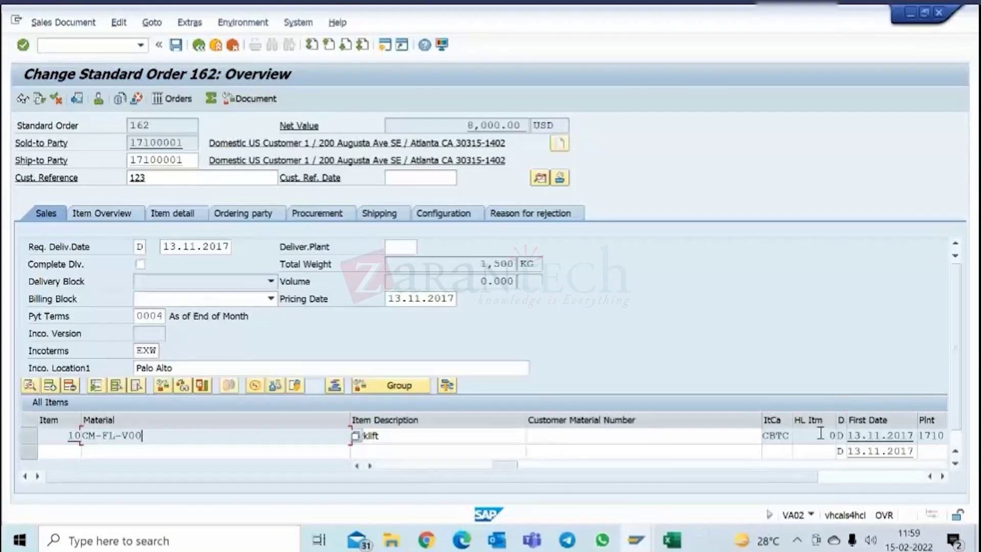
click(775, 435)
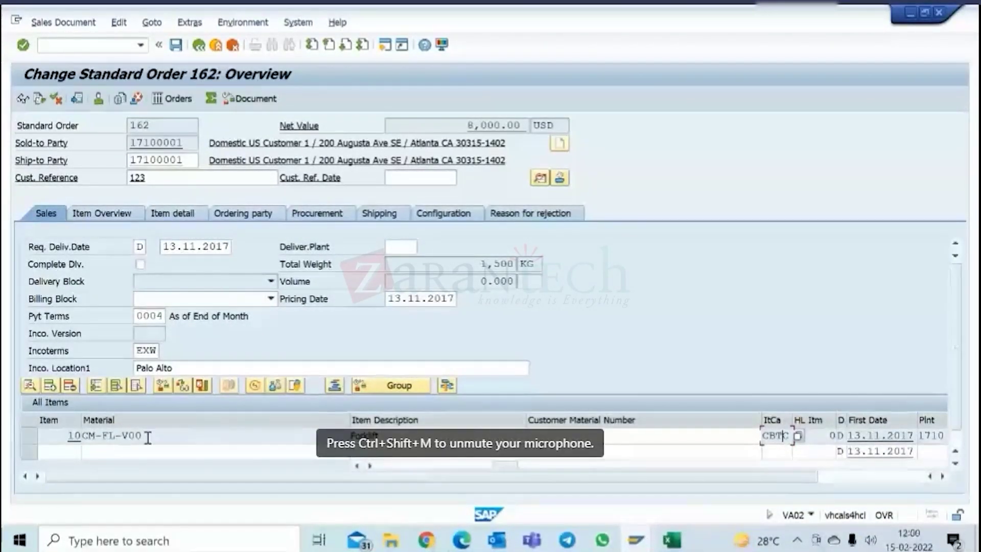
click(118, 438)
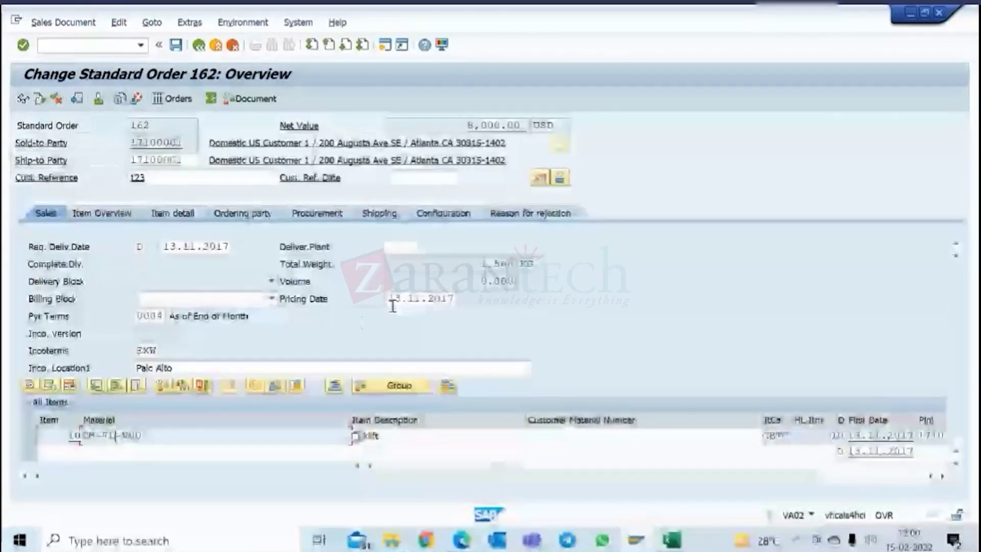
click(415, 267)
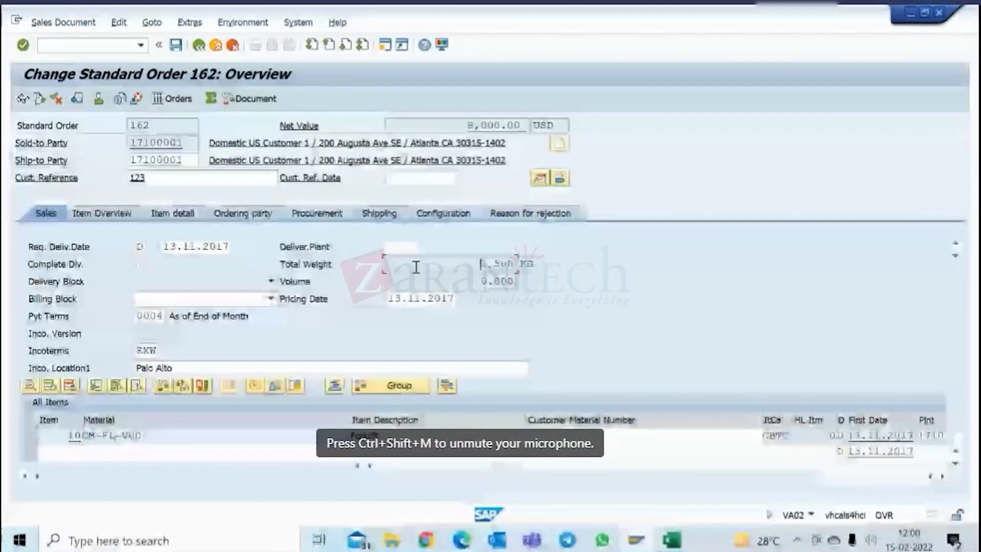
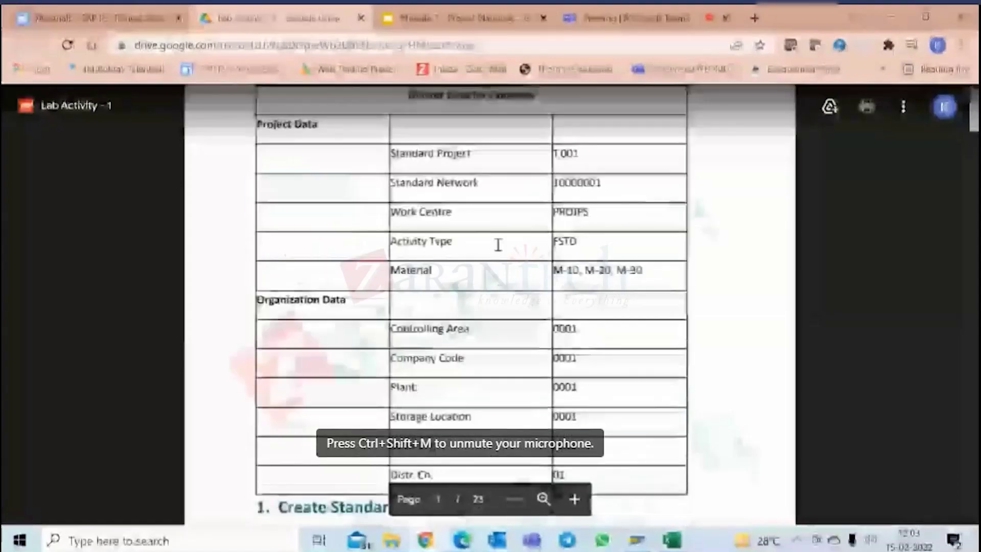
- Read the Lab Activity - 1 document in Chrome from the master data table through exercise 1, Create Standard WBS (Project Template)
scroll(522, 251, down, 1)
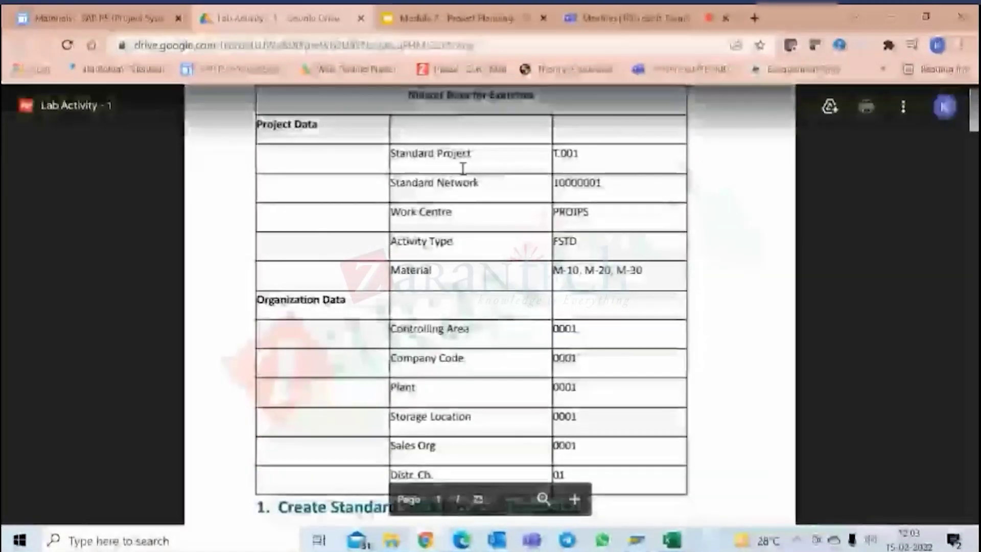
scroll(472, 177, up, 2)
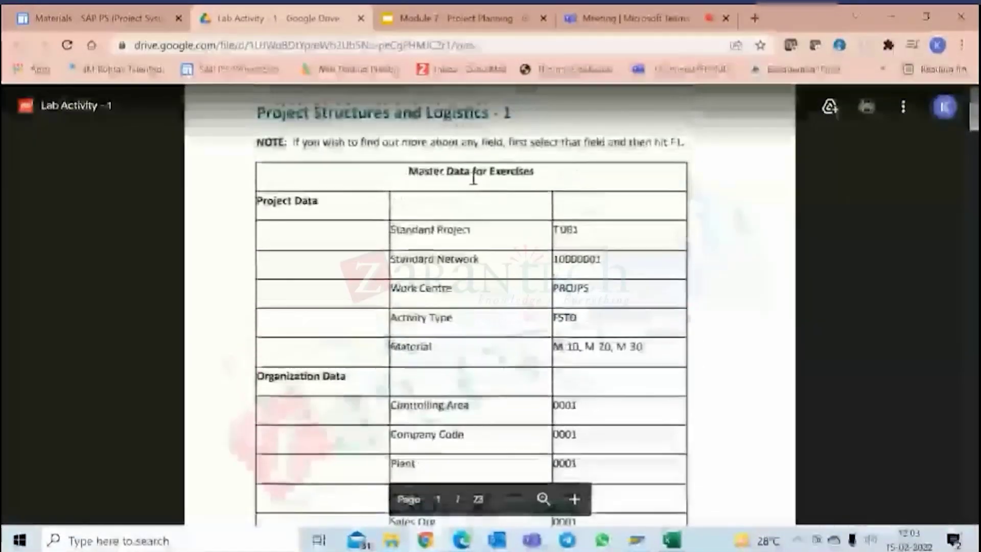
scroll(469, 239, down, 6)
scroll(472, 240, down, 3)
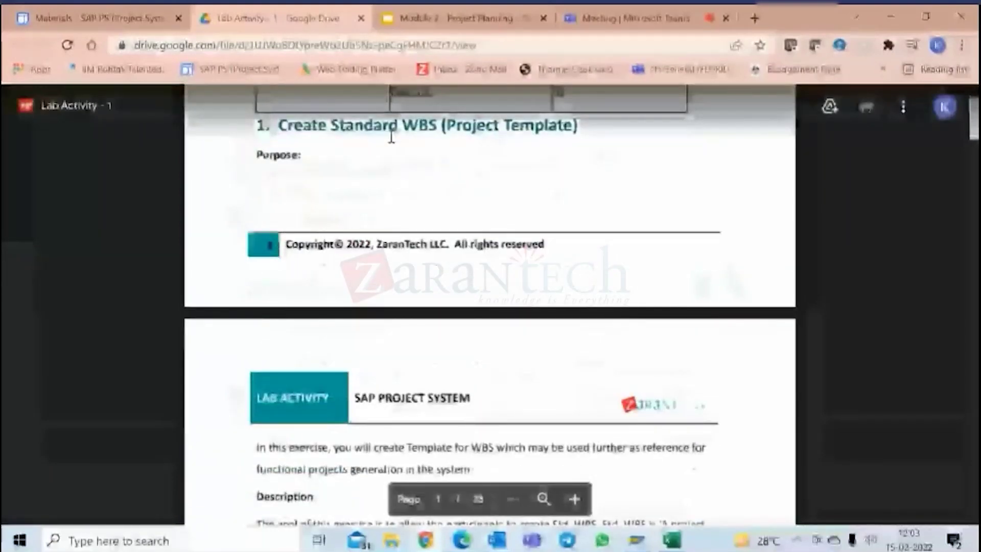
scroll(485, 169, down, 1)
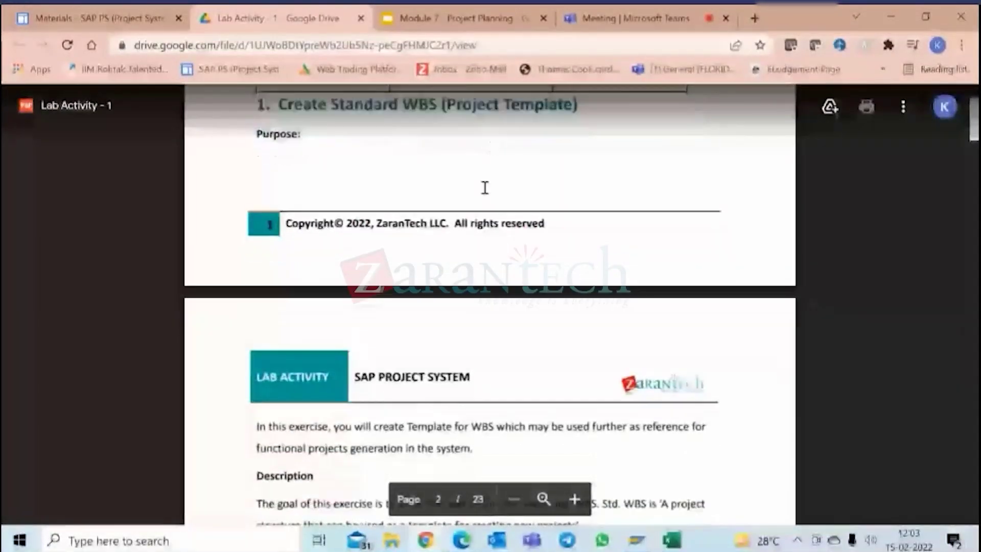
scroll(485, 188, down, 9)
scroll(484, 199, down, 2)
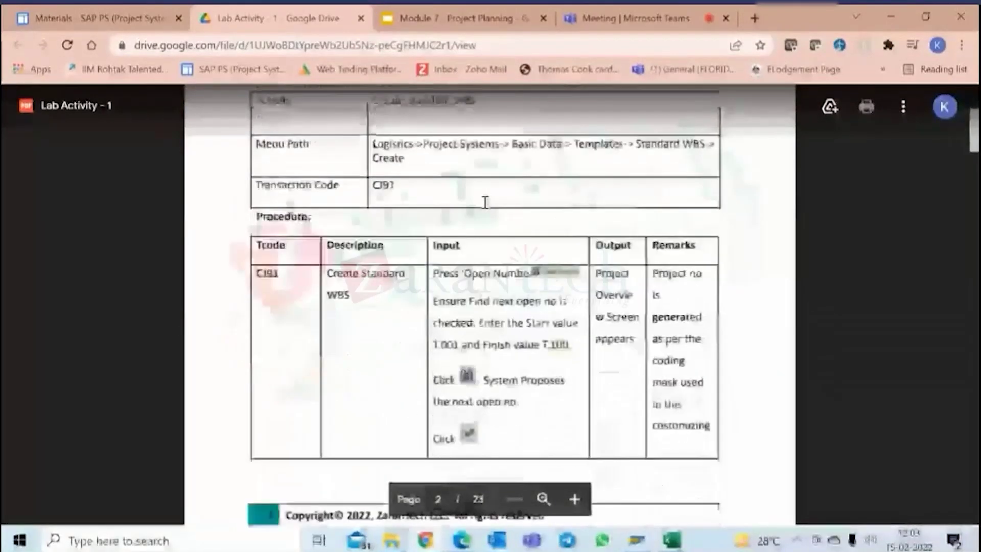
scroll(451, 163, down, 8)
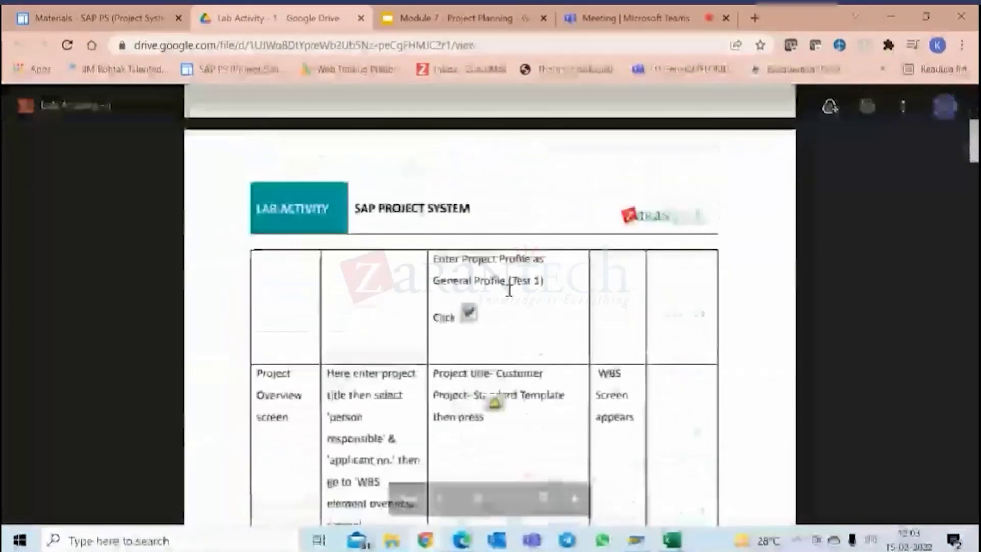
scroll(503, 382, down, 4)
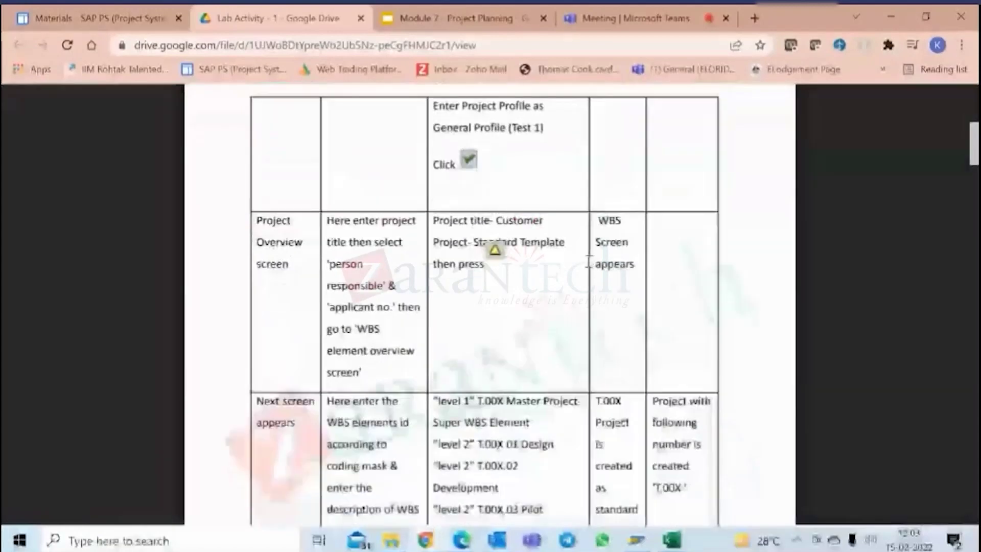
scroll(556, 293, down, 2)
scroll(556, 292, down, 2)
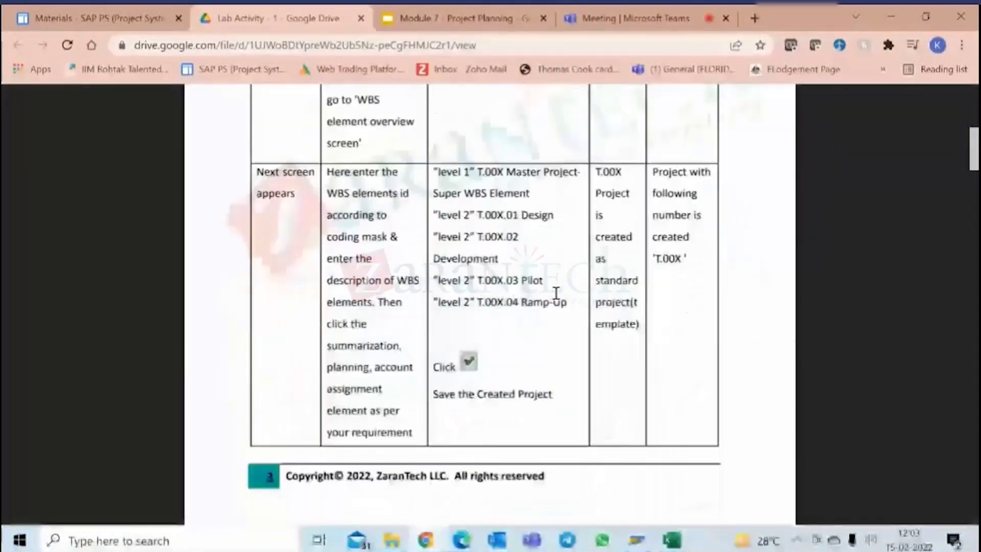
scroll(504, 342, down, 1)
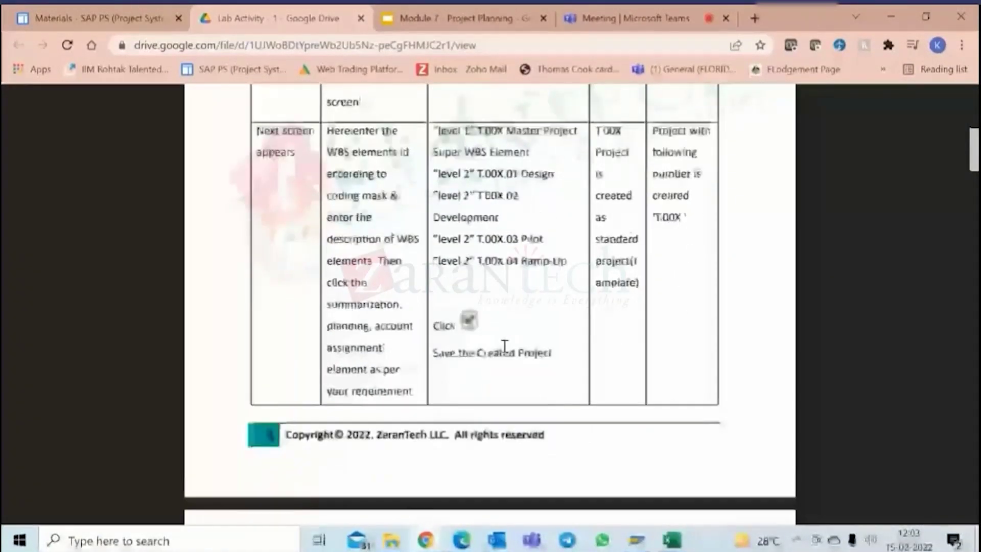
- Read the end of exercise 1 and exercise 2, Create Standard Network (Template), including its CN01 procedure
scroll(505, 347, down, 9)
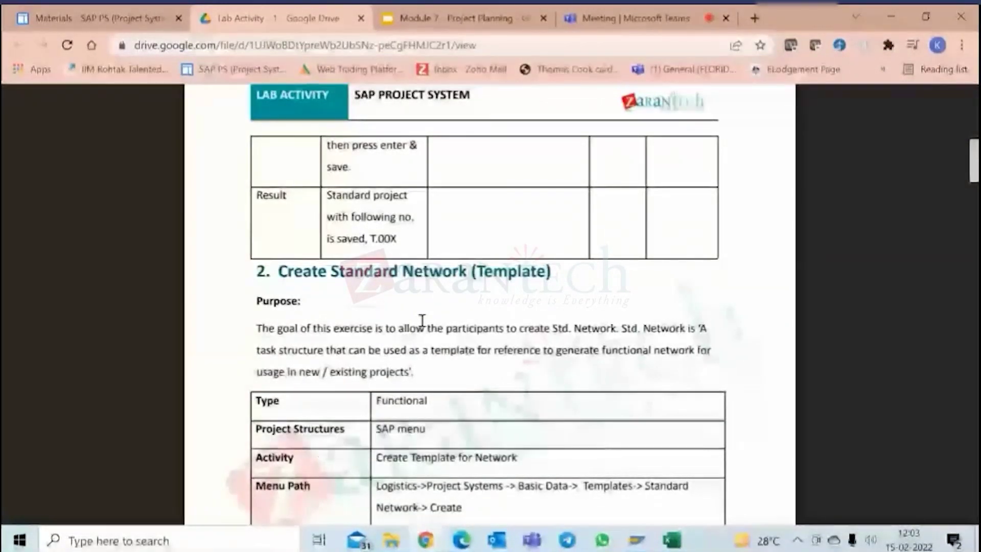
scroll(462, 314, down, 2)
scroll(466, 313, down, 2)
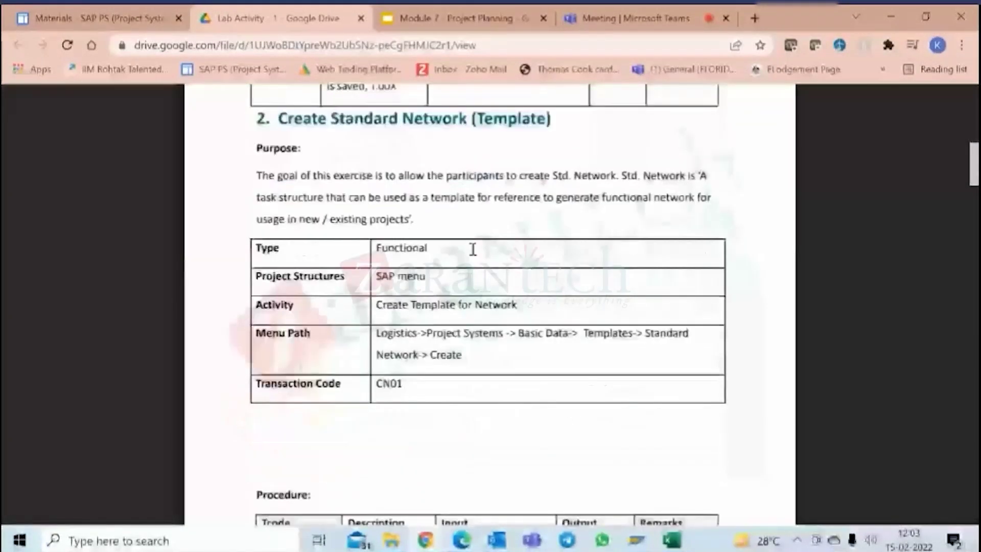
scroll(446, 245, down, 4)
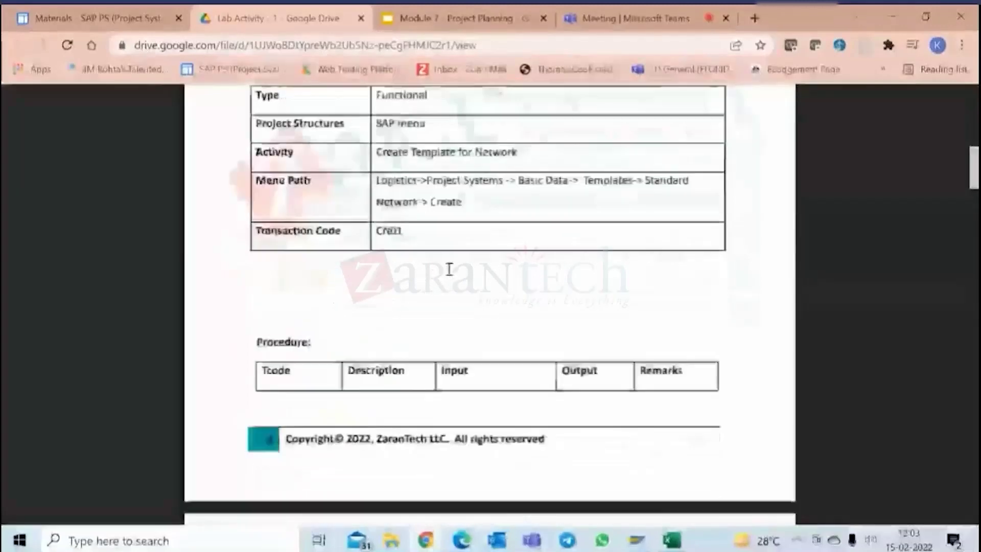
scroll(448, 281, down, 20)
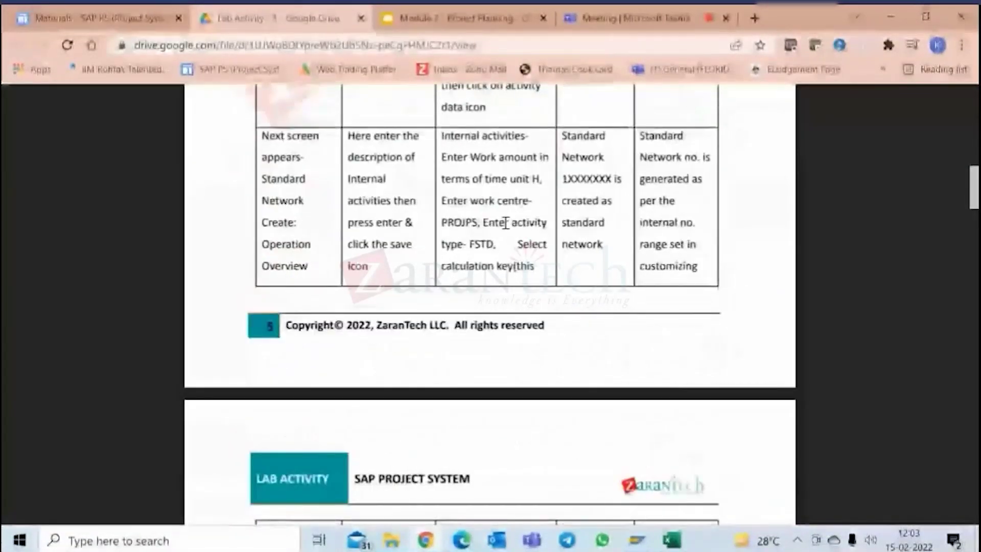
scroll(503, 233, down, 8)
scroll(501, 235, down, 6)
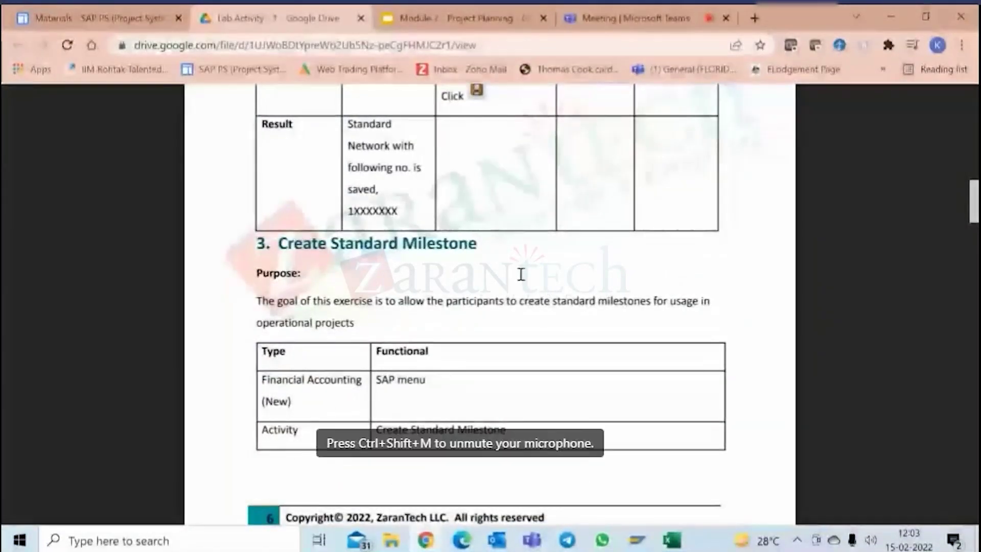
- Read exercise 3, Create Standard Milestone, from its purpose through the CN11 procedure and result
scroll(517, 272, down, 2)
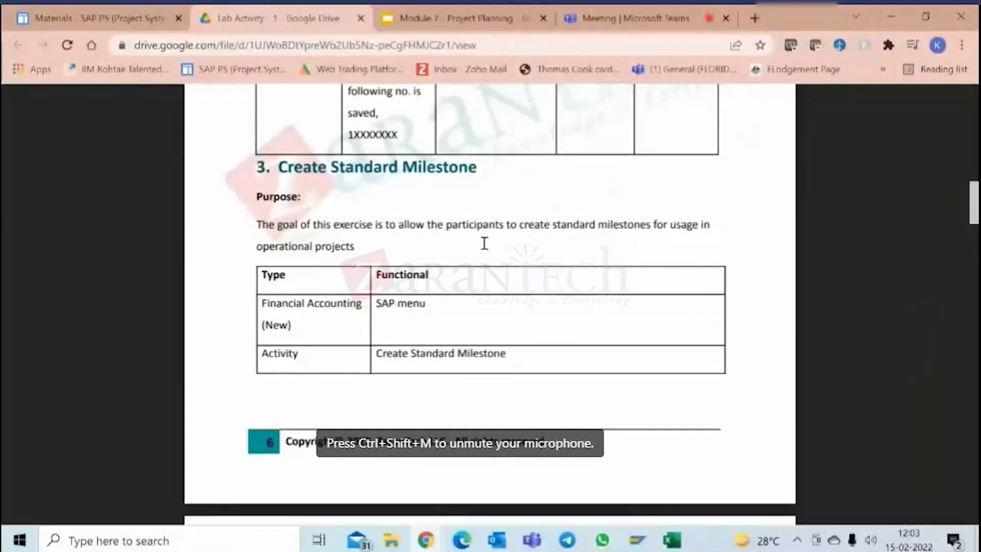
scroll(484, 243, down, 5)
scroll(485, 244, down, 6)
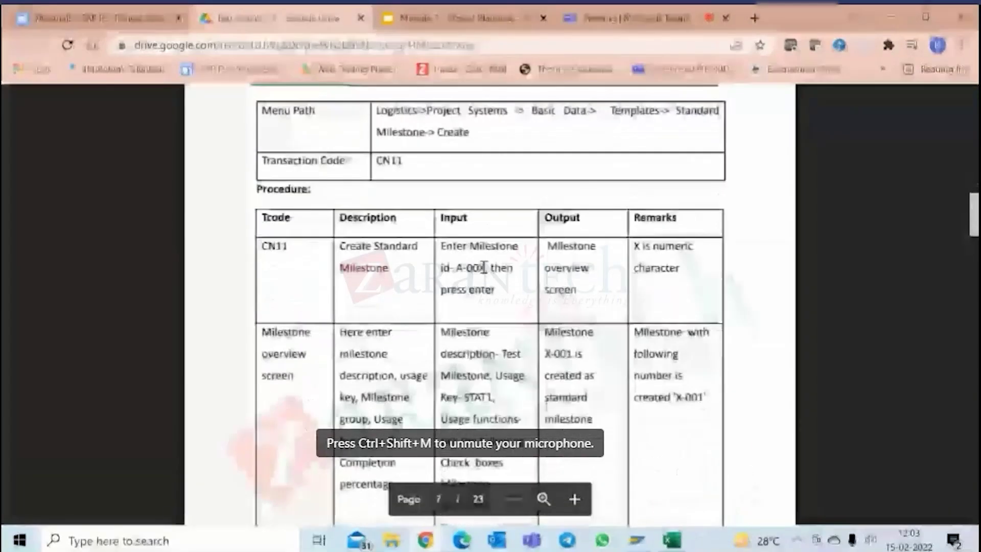
scroll(471, 286, down, 3)
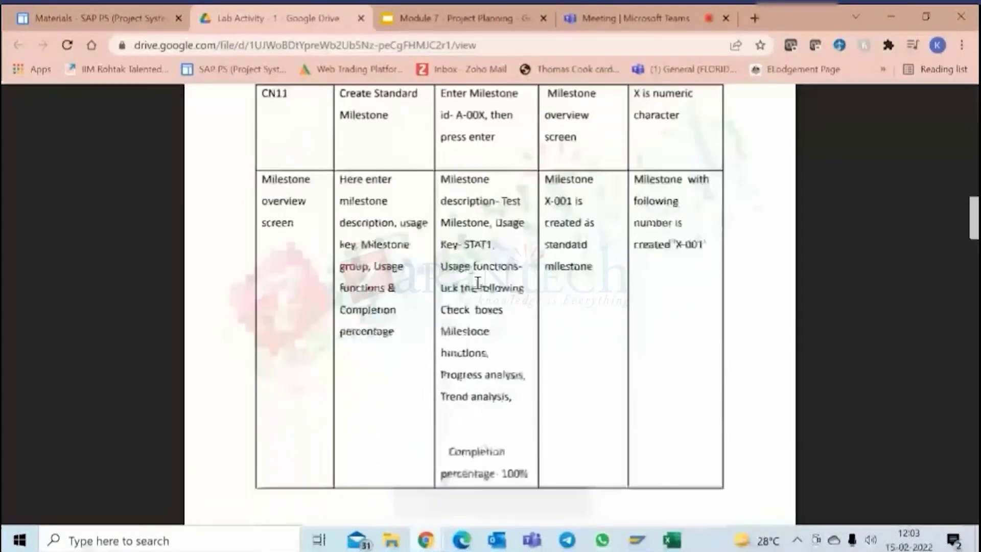
scroll(470, 287, down, 8)
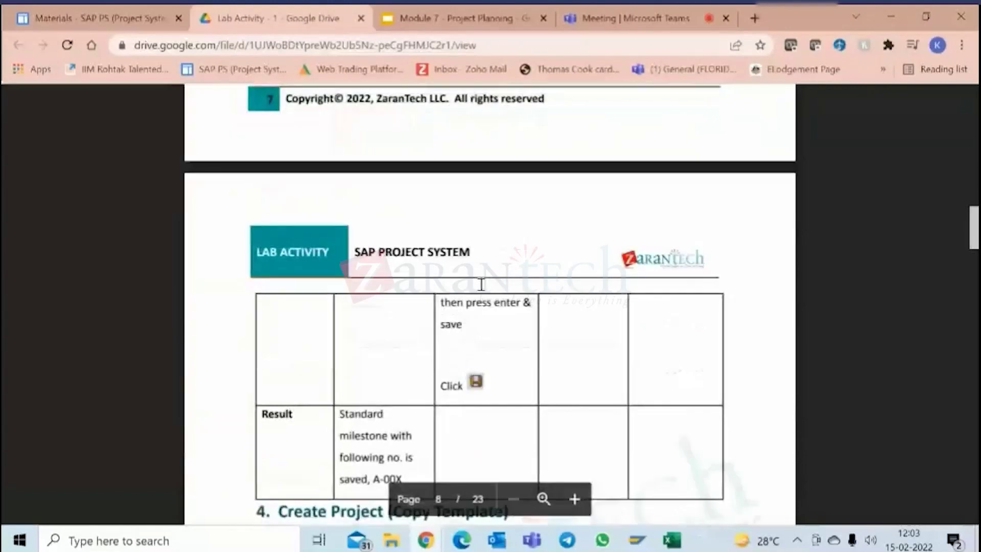
- Read exercise 4, Create Project (Copy Template), including the CJ20N steps for copying a project and finding an open number
scroll(480, 284, down, 6)
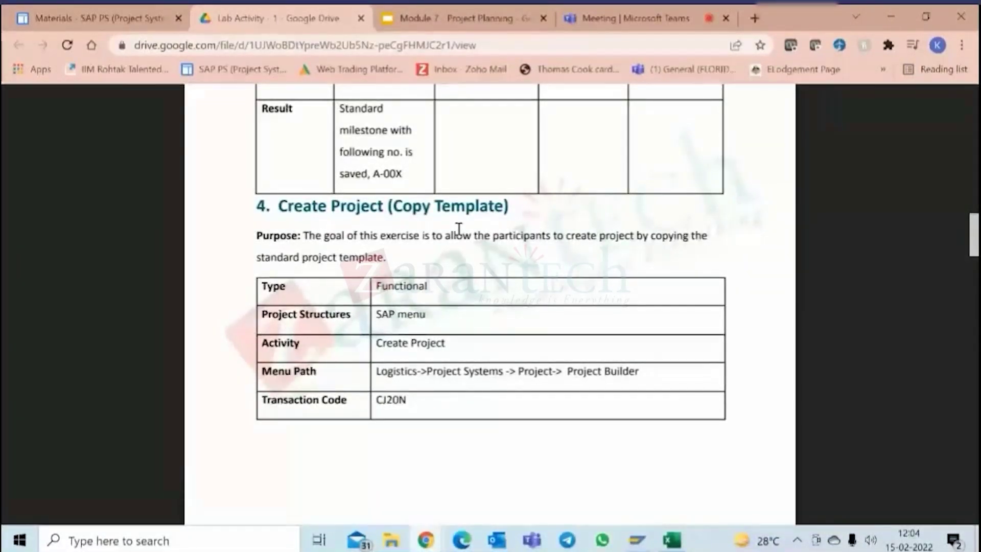
scroll(459, 229, down, 9)
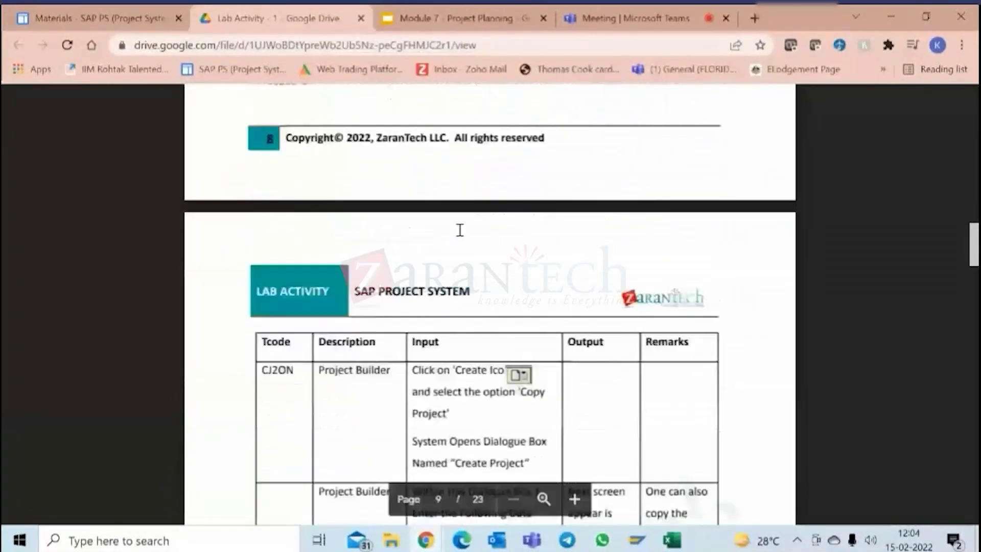
scroll(460, 230, down, 2)
scroll(483, 254, down, 5)
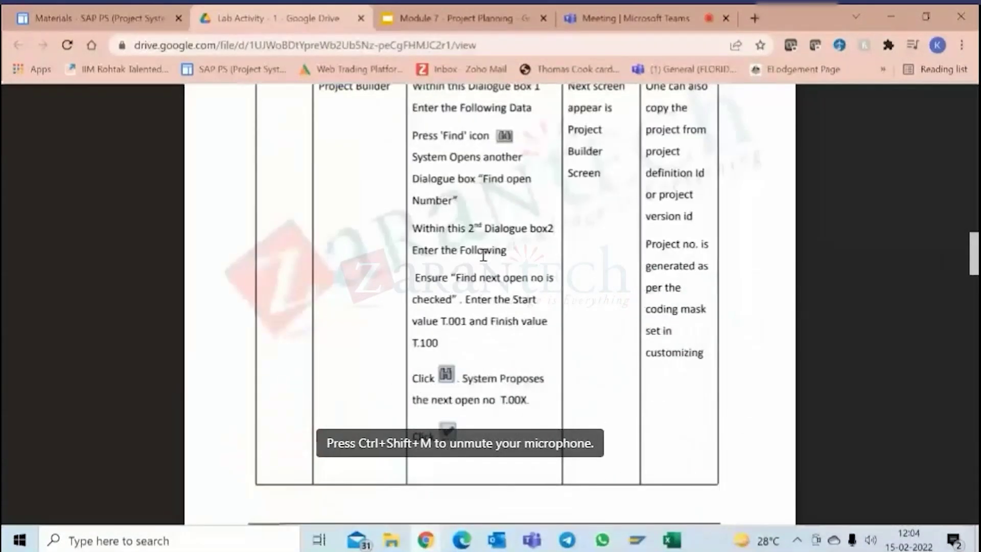
scroll(483, 255, down, 7)
scroll(477, 290, down, 13)
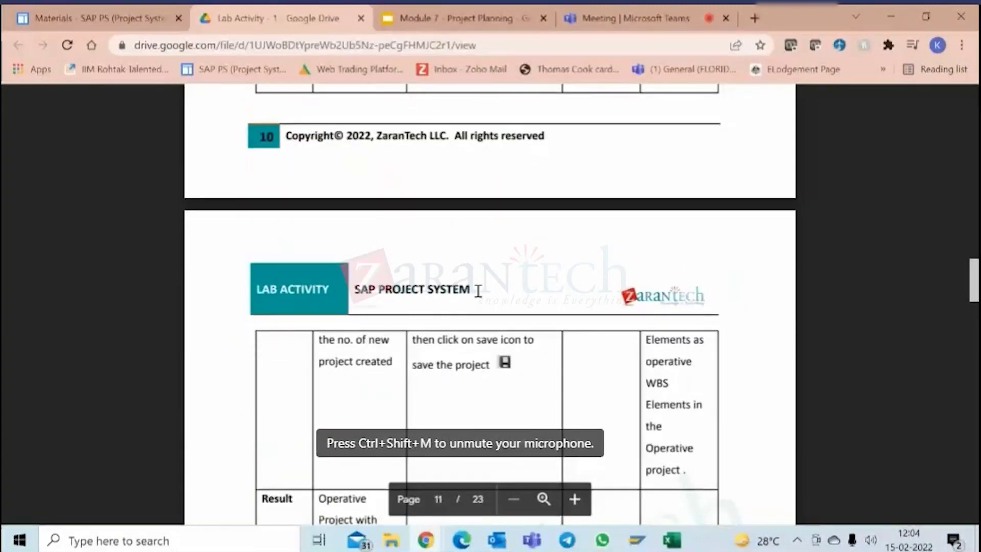
- Read exercise 5, Create Network (Assignment to Project in Project Builder), through the assignment of activities to WBS elements
scroll(477, 290, down, 9)
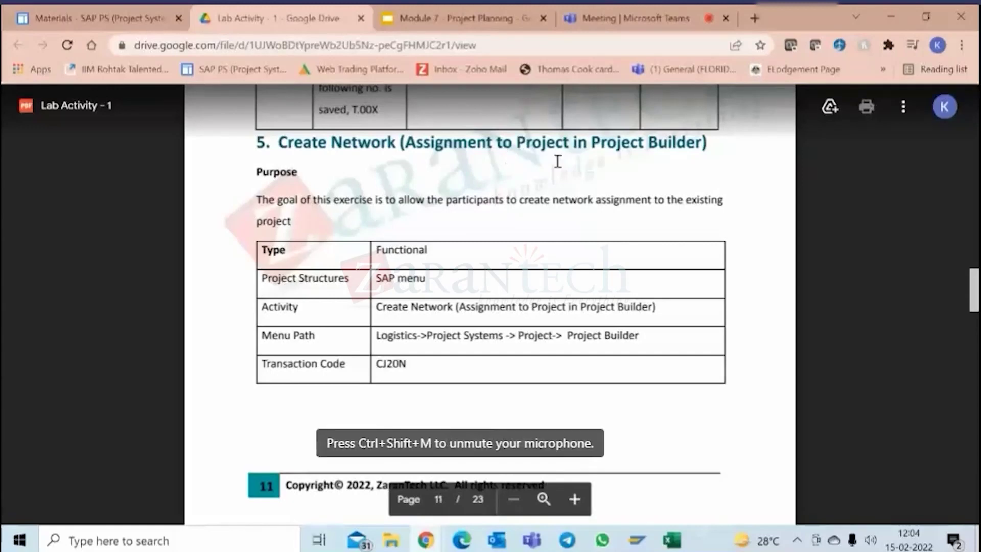
scroll(489, 238, down, 8)
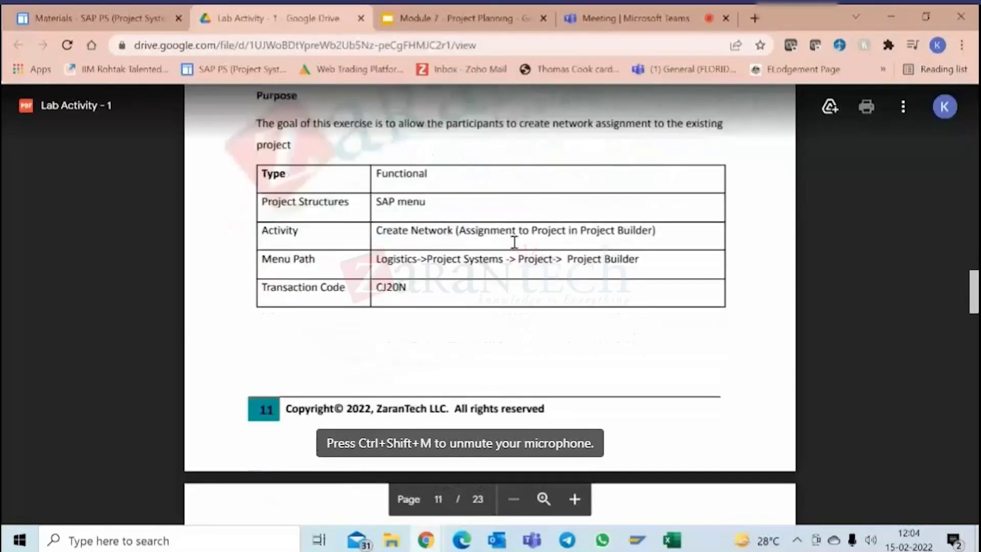
scroll(514, 242, down, 11)
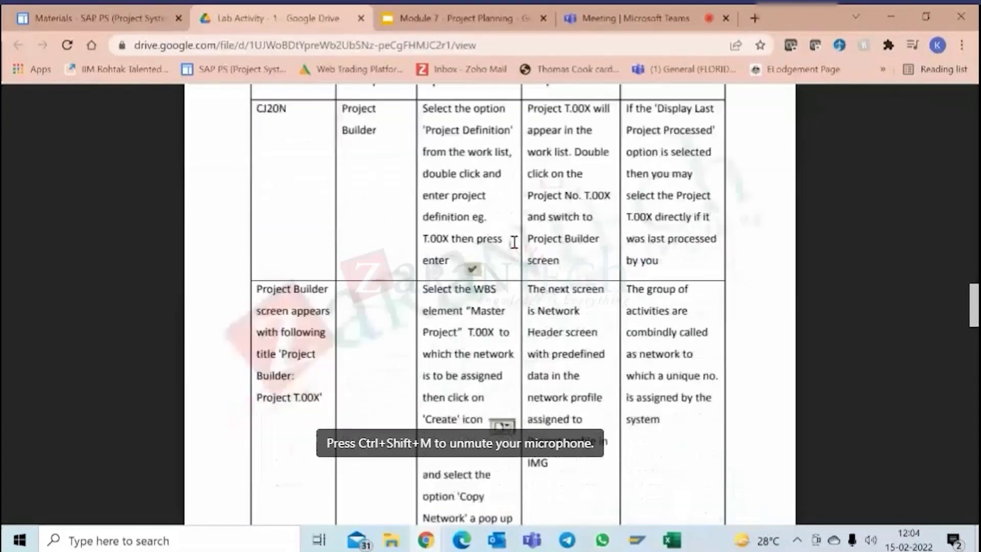
scroll(485, 282, down, 10)
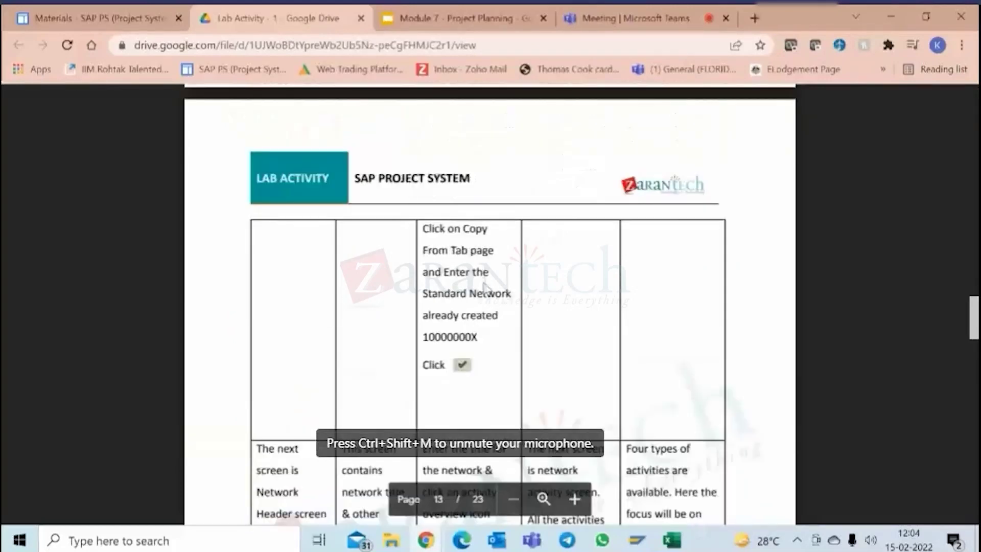
scroll(486, 301, down, 5)
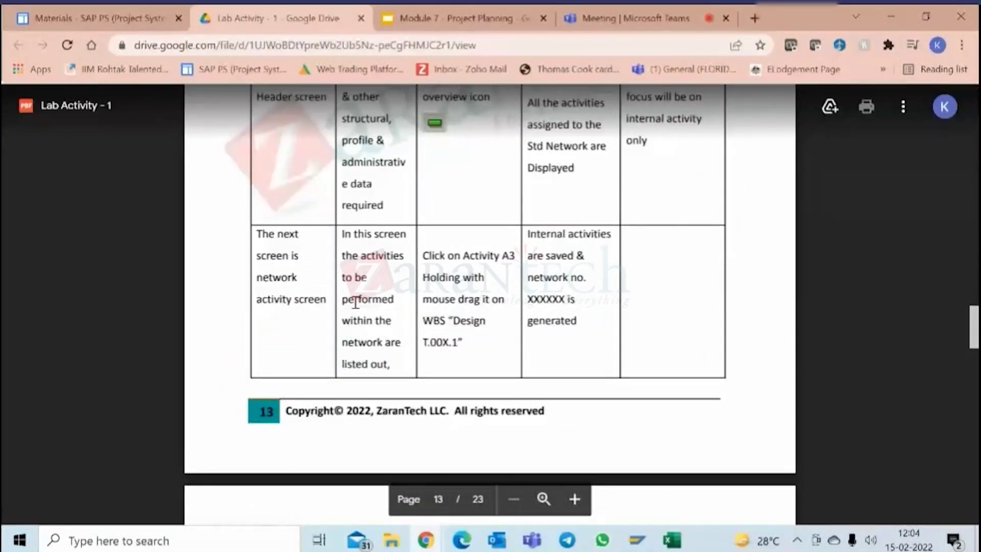
scroll(216, 395, down, 5)
scroll(549, 289, down, 5)
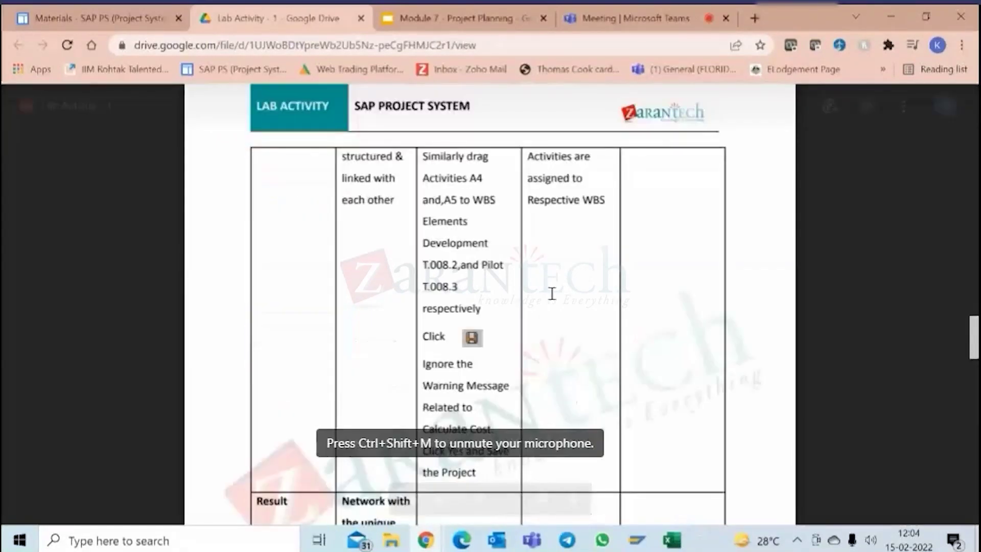
scroll(510, 289, down, 3)
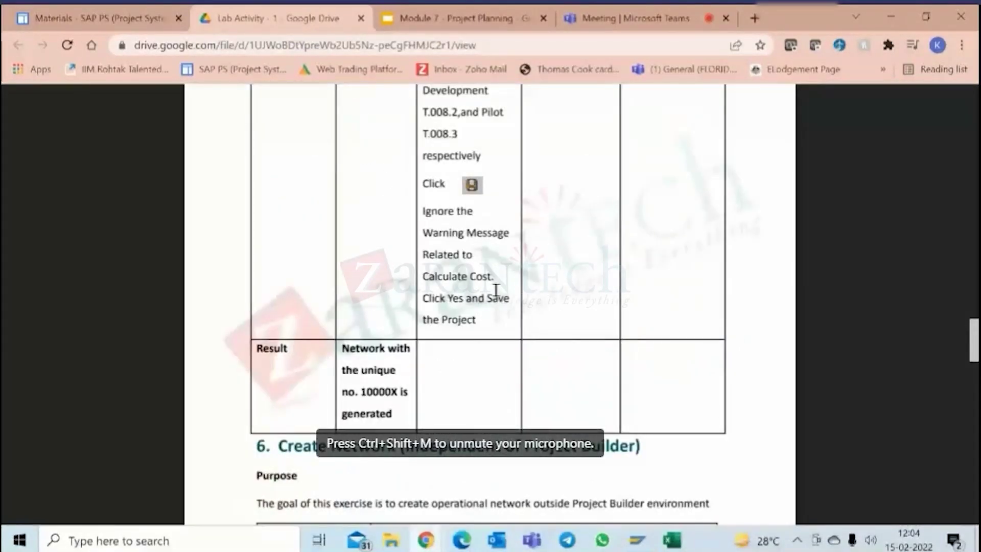
- Read exercise 6, Create Network (Independent of Project Builder), highlighting part of its title and transaction code CN21
scroll(503, 292, down, 2)
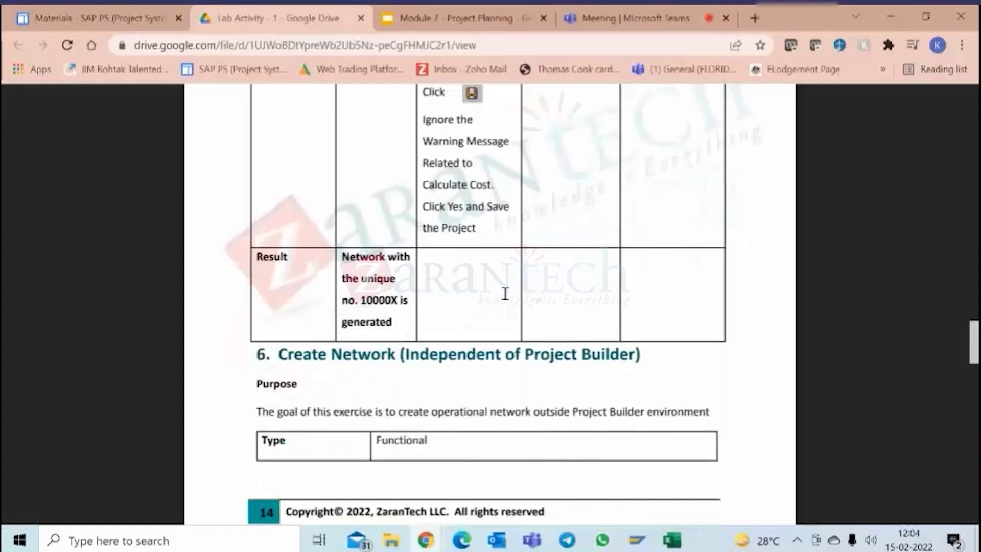
scroll(504, 292, down, 1)
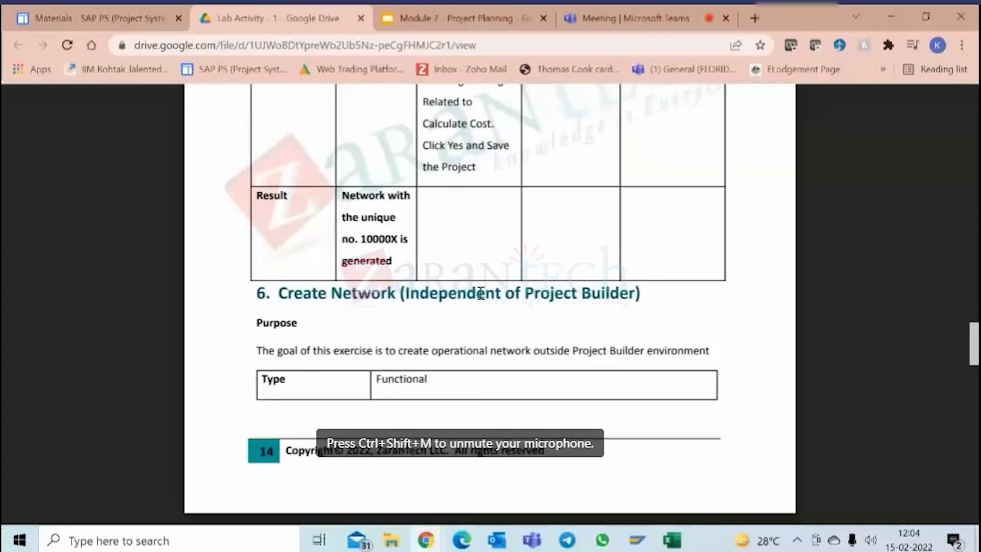
drag(401, 293, 571, 300)
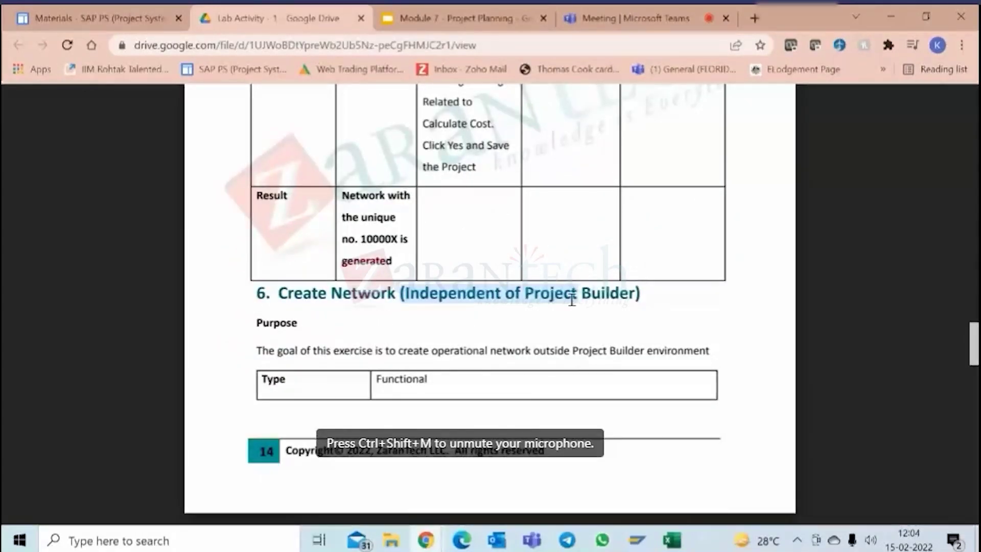
click(367, 297)
scroll(366, 297, down, 5)
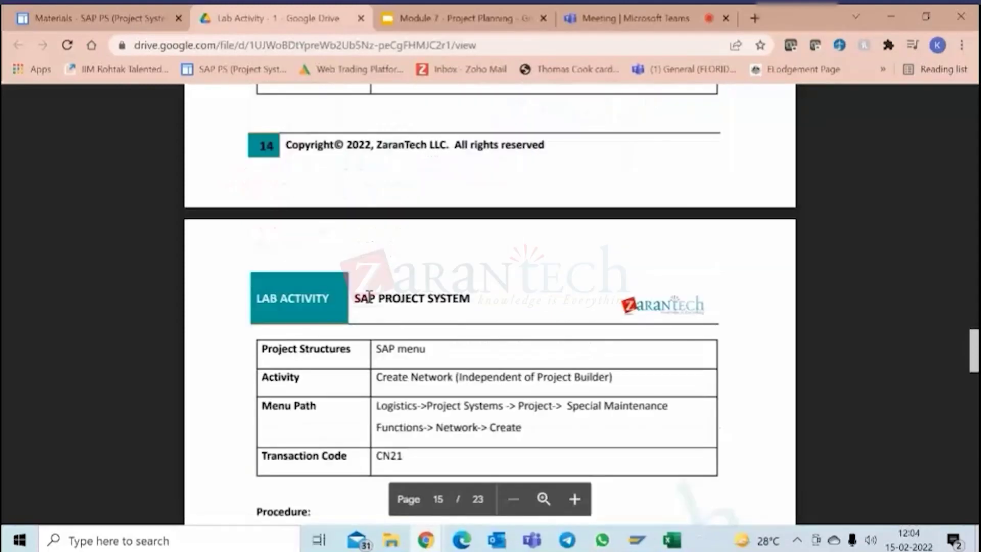
double_click(392, 455)
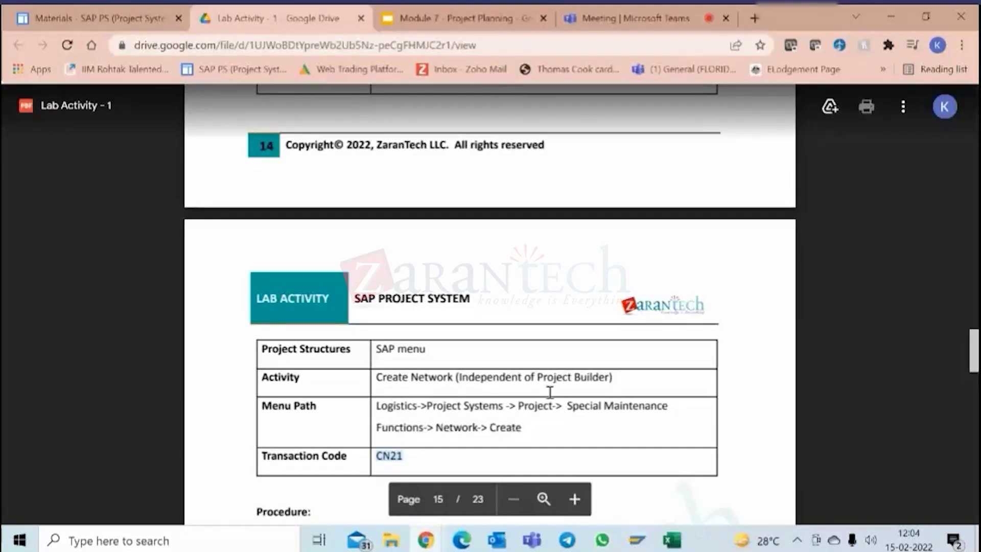
scroll(503, 396, down, 4)
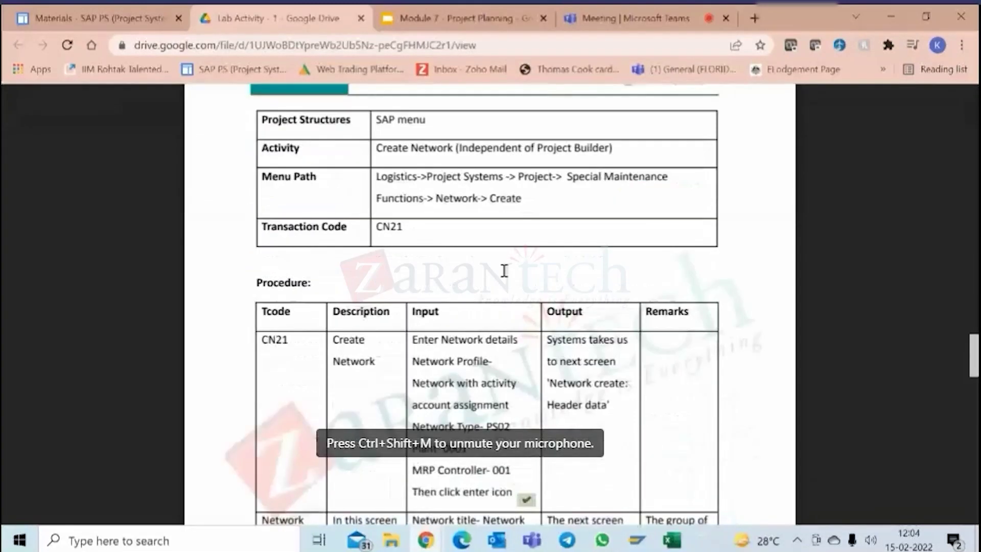
scroll(504, 281, down, 10)
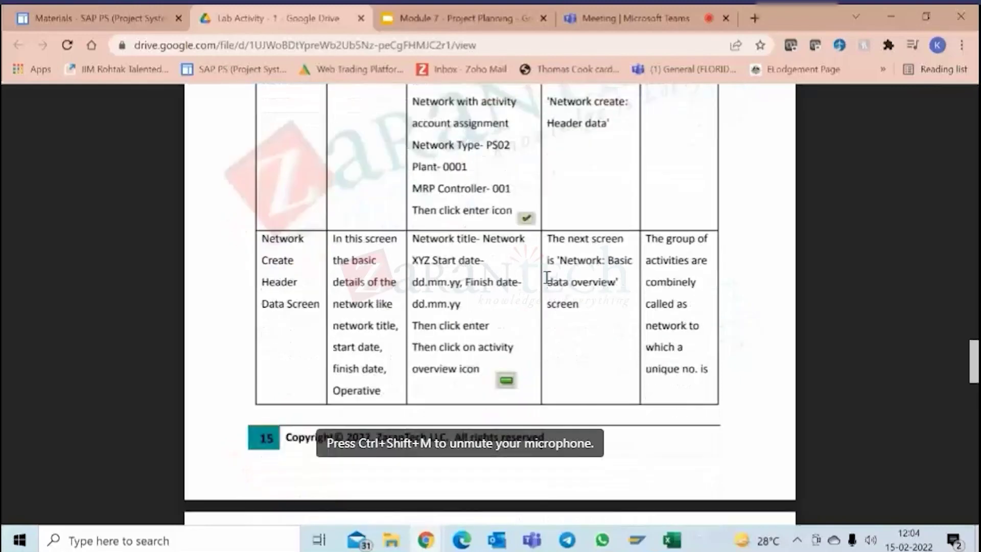
- Read exercise 7, Maintain Relationship between Network activities, from its purpose into the Project Builder procedure
scroll(549, 284, down, 14)
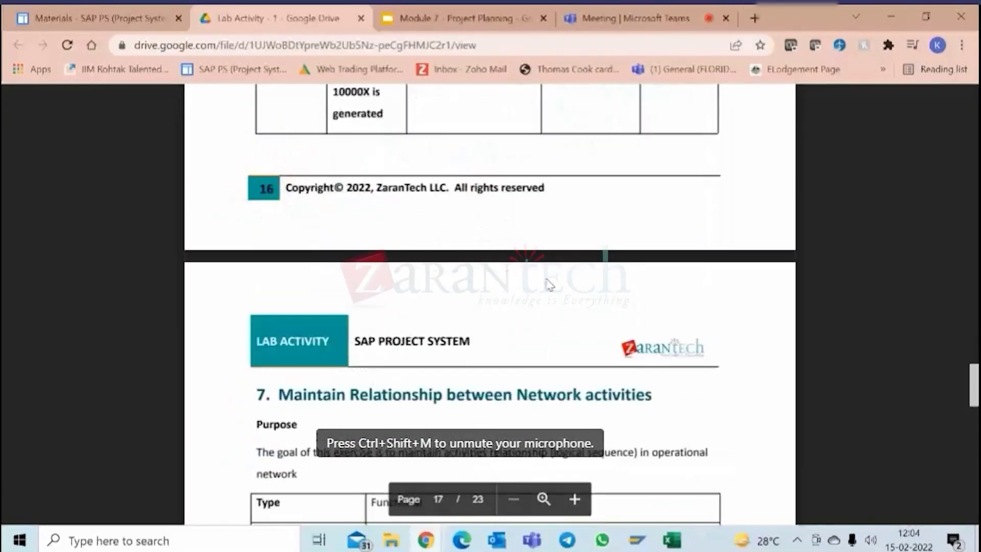
scroll(549, 284, down, 2)
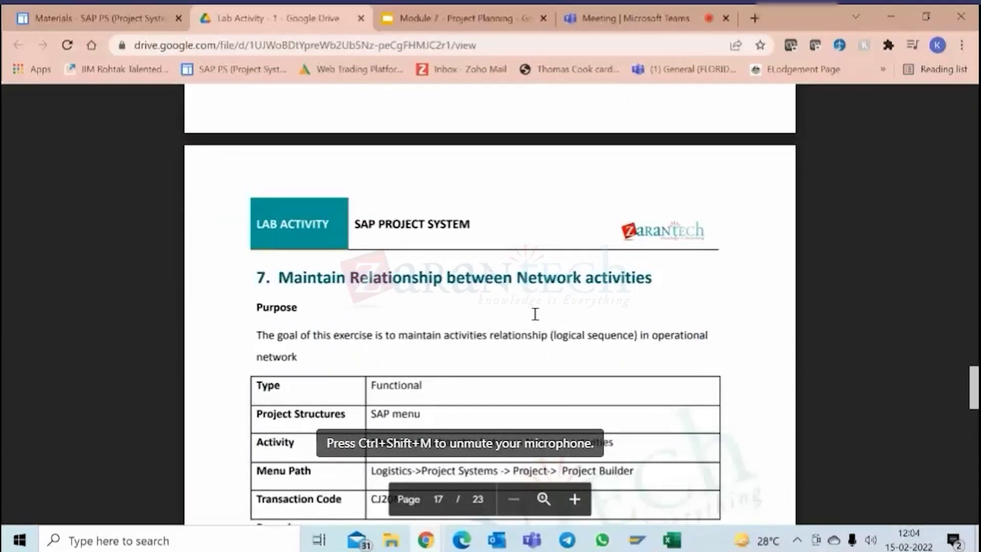
scroll(535, 314, down, 15)
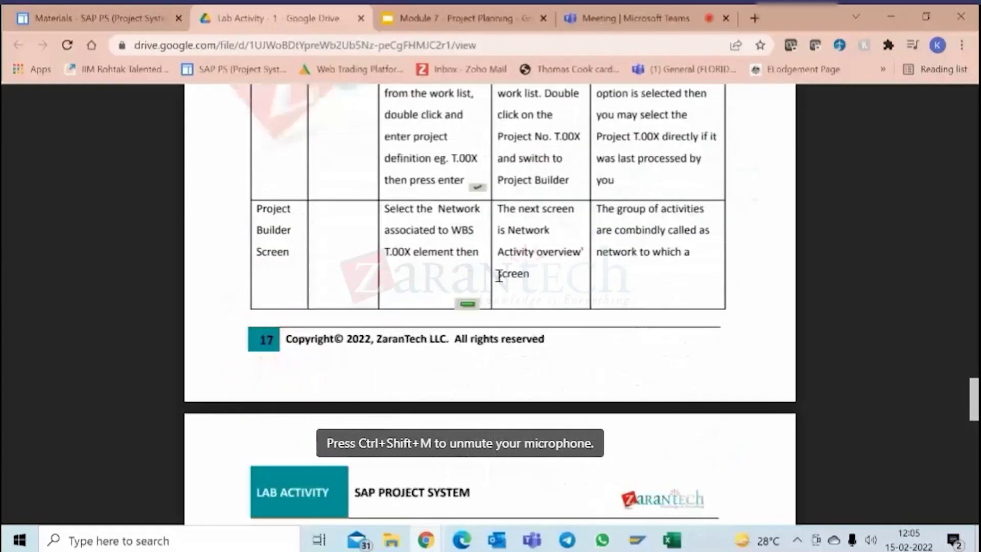
scroll(499, 278, down, 10)
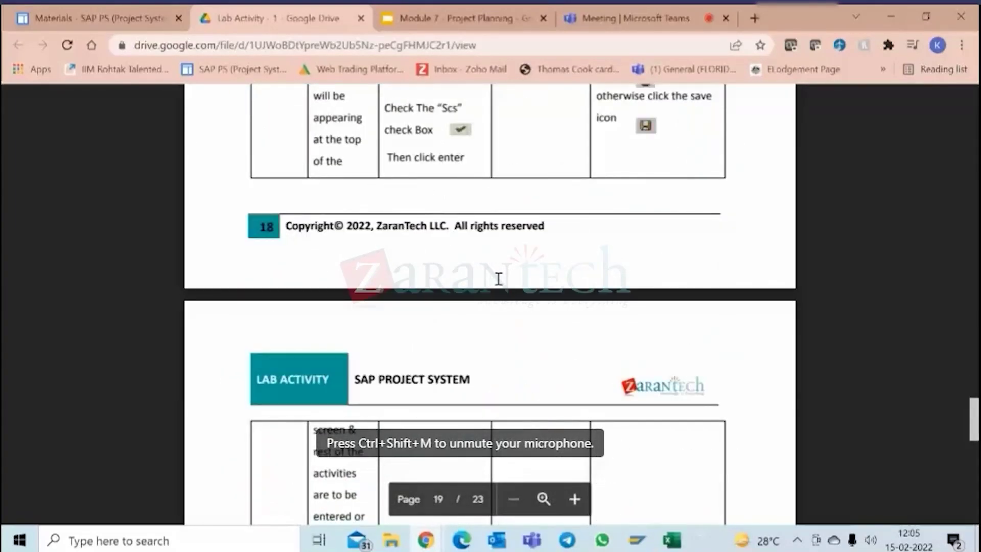
- Read exercise 8, Maintain Milestones in Network activities, through the document's last page, and return to the first page
scroll(499, 279, down, 10)
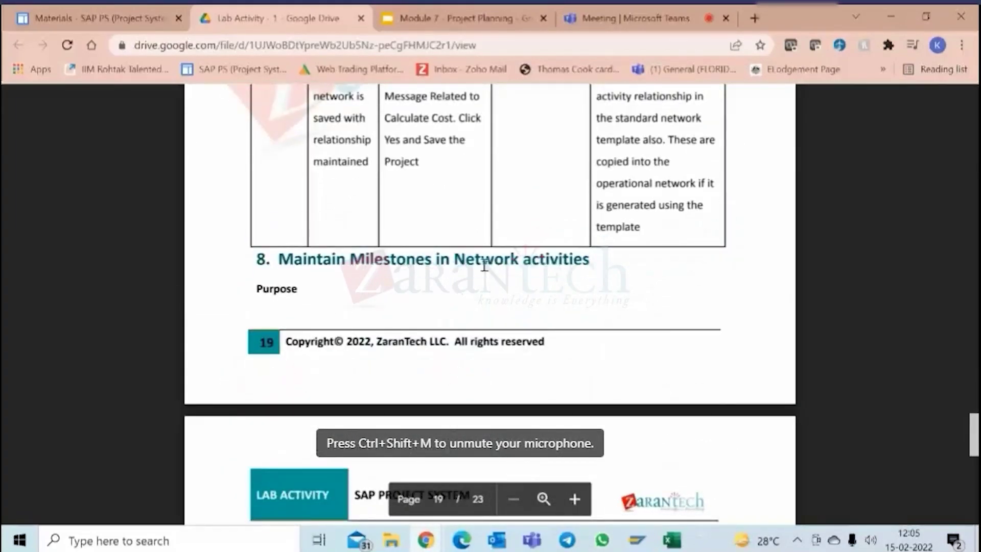
scroll(485, 265, down, 10)
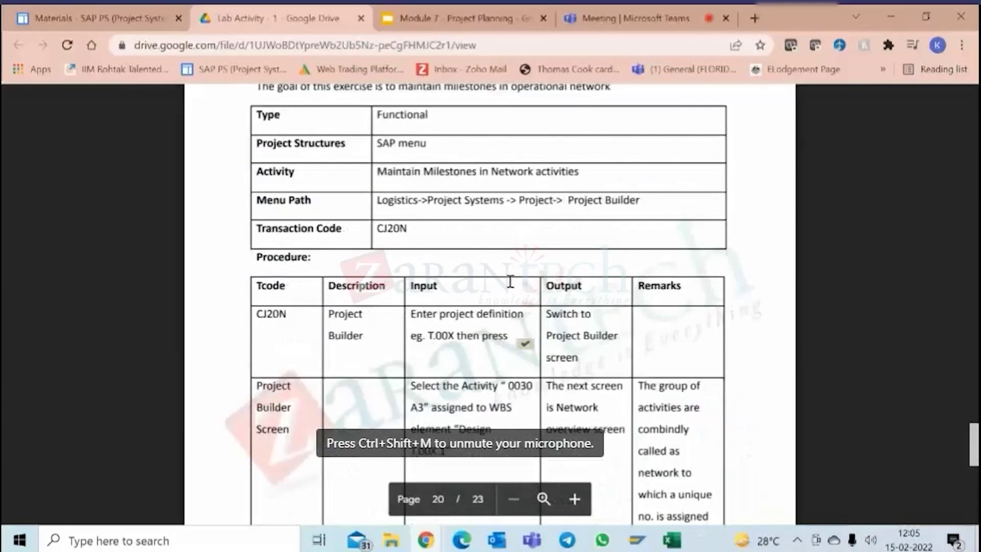
scroll(510, 281, down, 5)
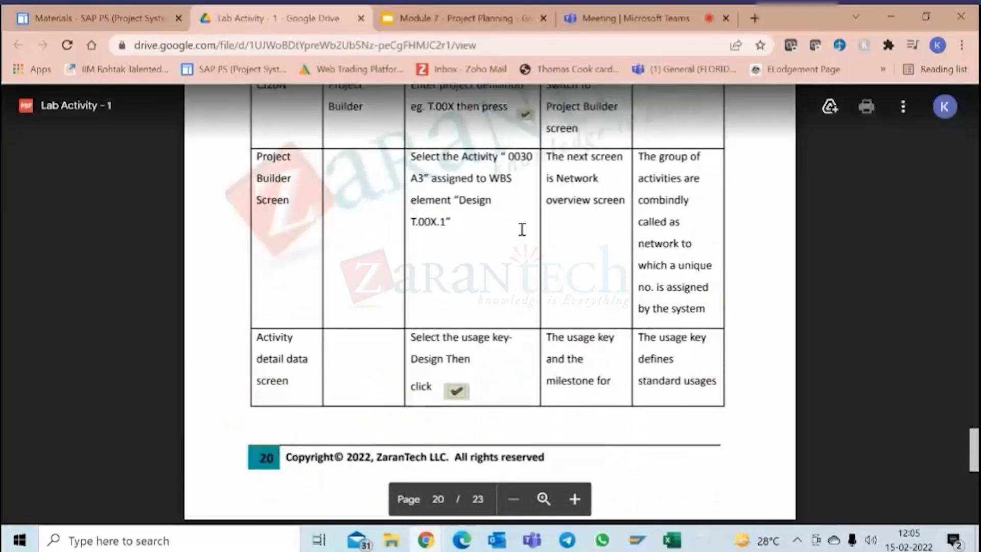
scroll(504, 277, down, 12)
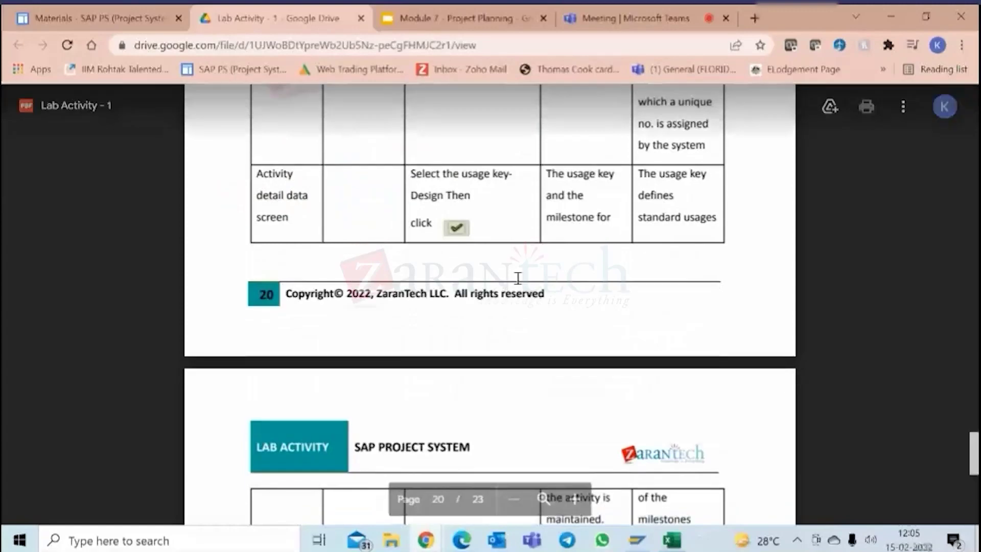
scroll(518, 287, down, 5)
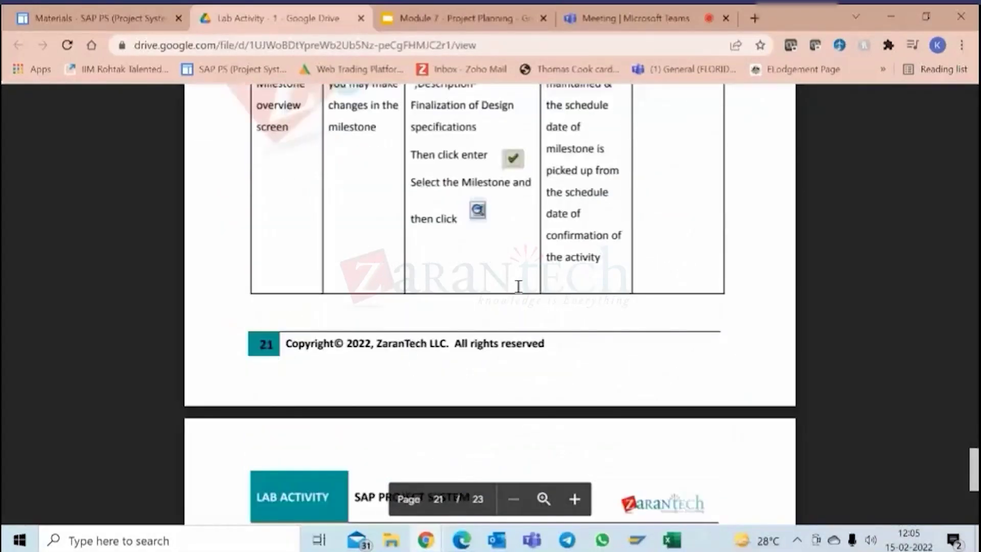
scroll(518, 286, down, 18)
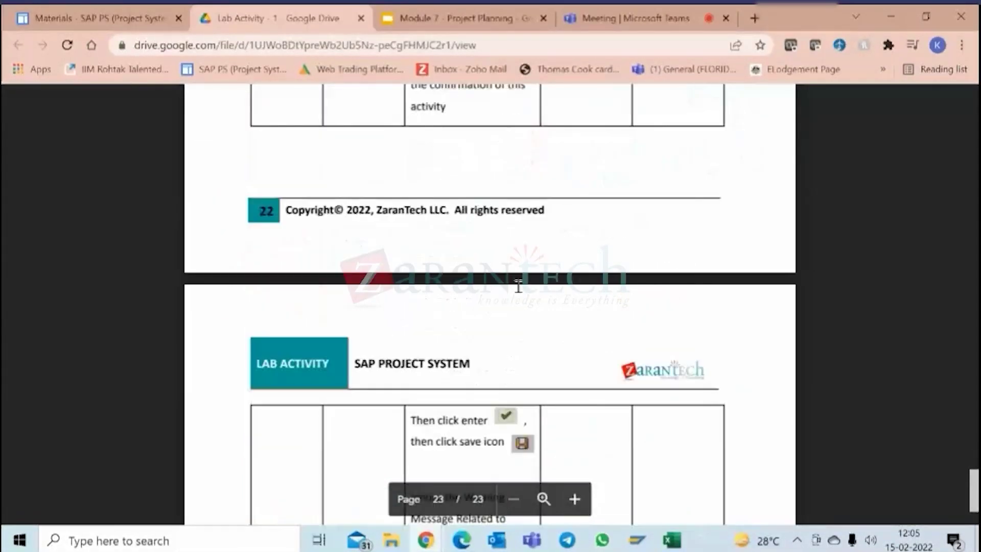
scroll(518, 286, down, 14)
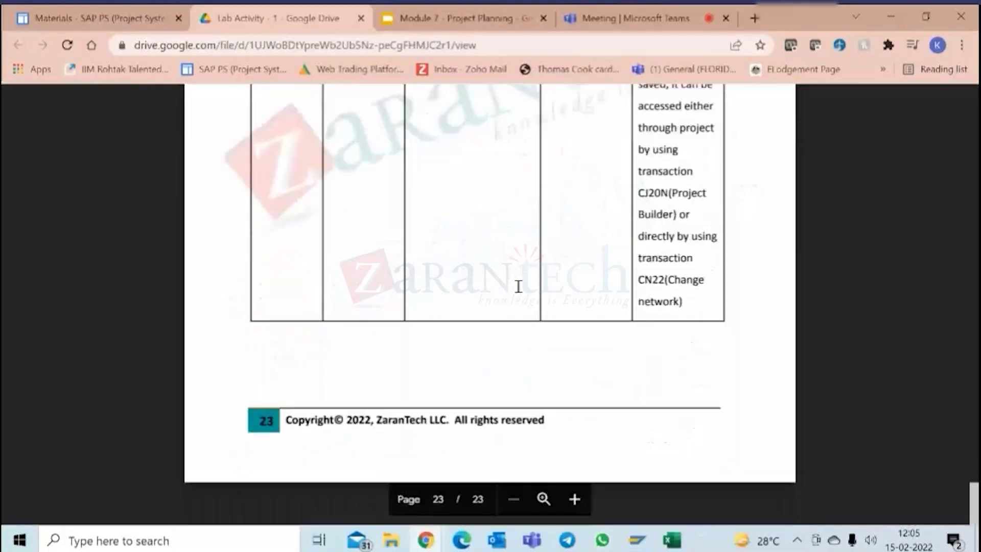
scroll(518, 287, up, 2)
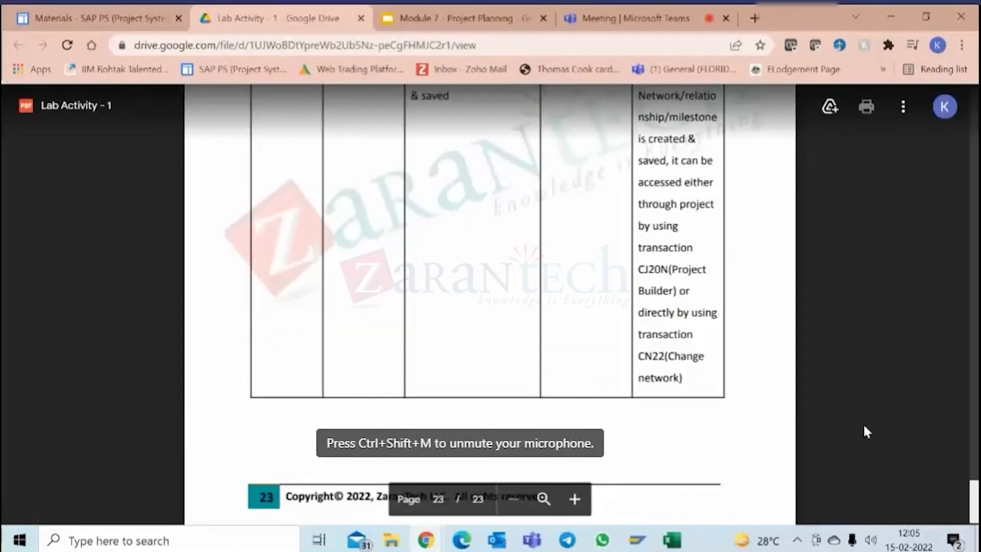
drag(972, 493, 960, 105)
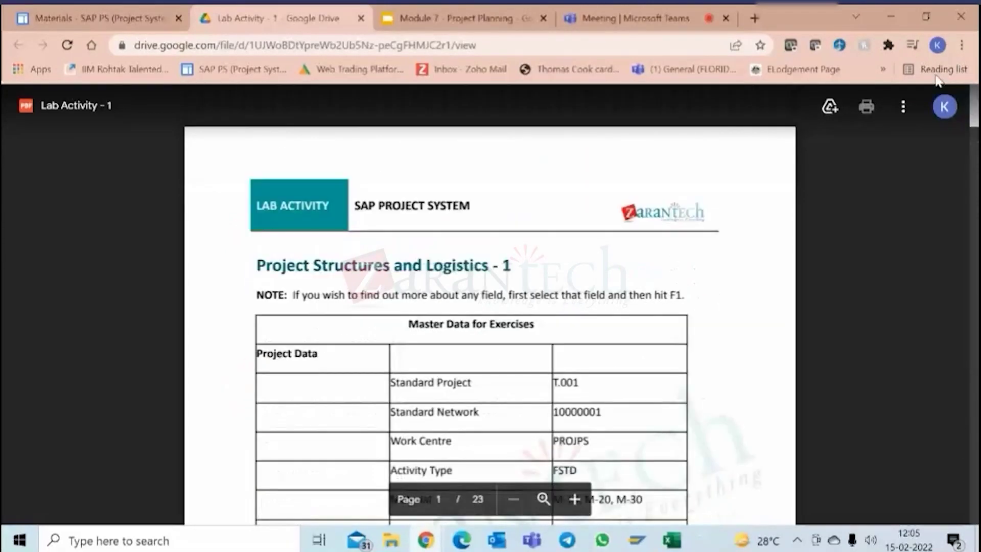
- Go back to the course Materials page, switch to SAP Logon and open the S4H connection
click(142, 25)
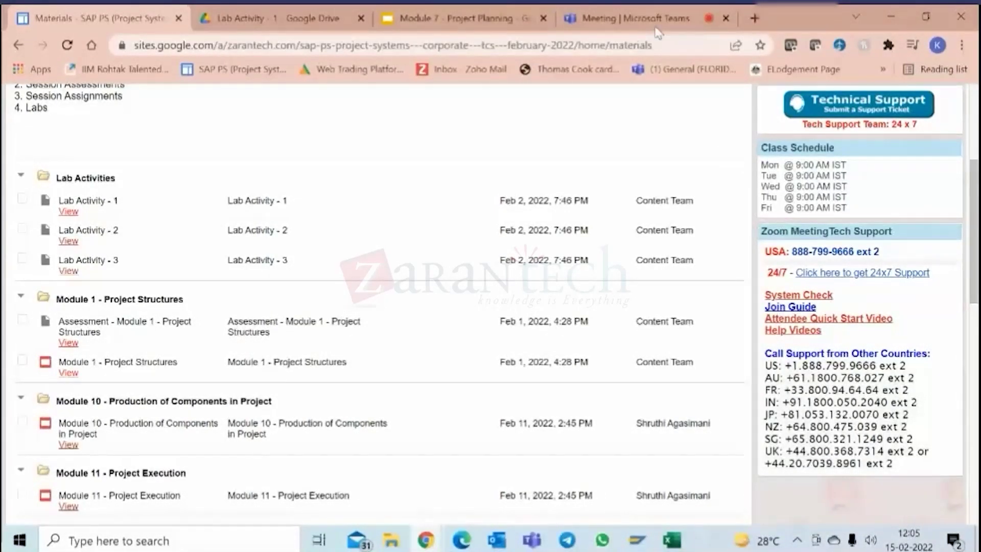
click(643, 545)
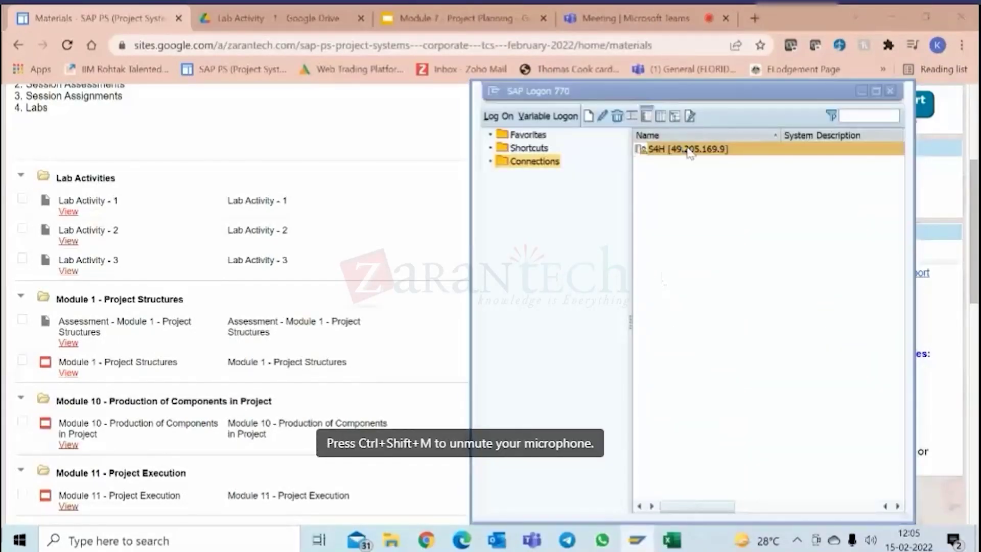
double_click(690, 149)
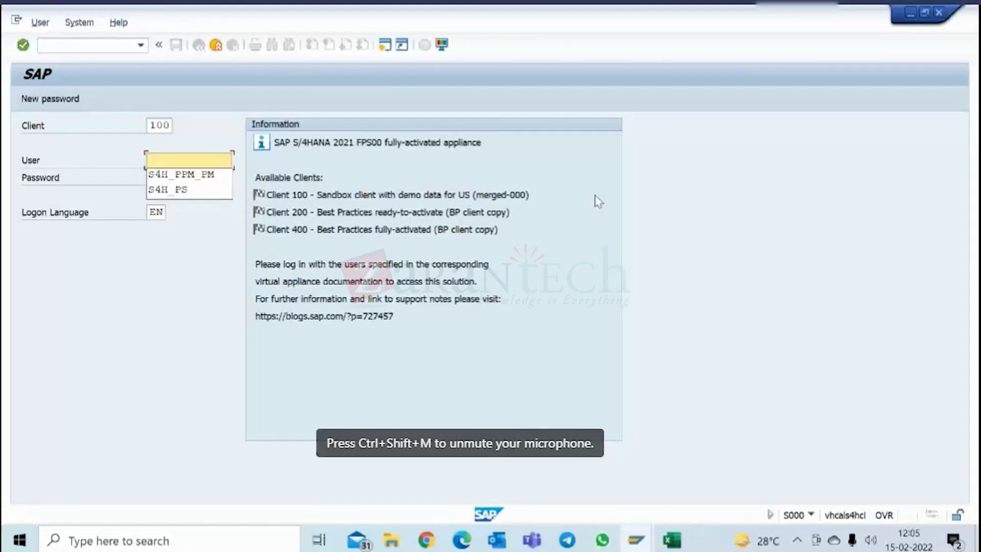
- Log on to client 100 as S4H_PPM_PM with the account password, continuing this logon and ending any other logons
click(202, 166)
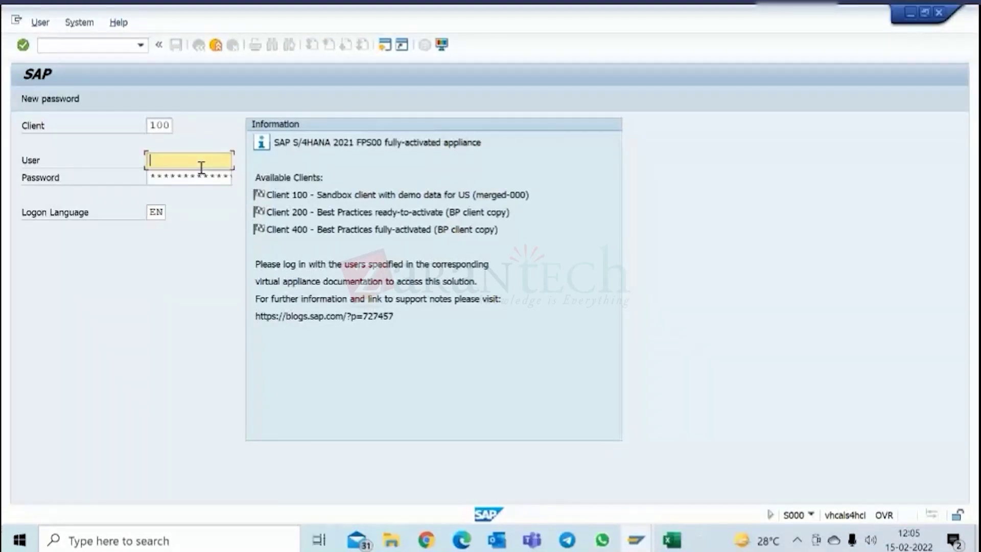
click(202, 166)
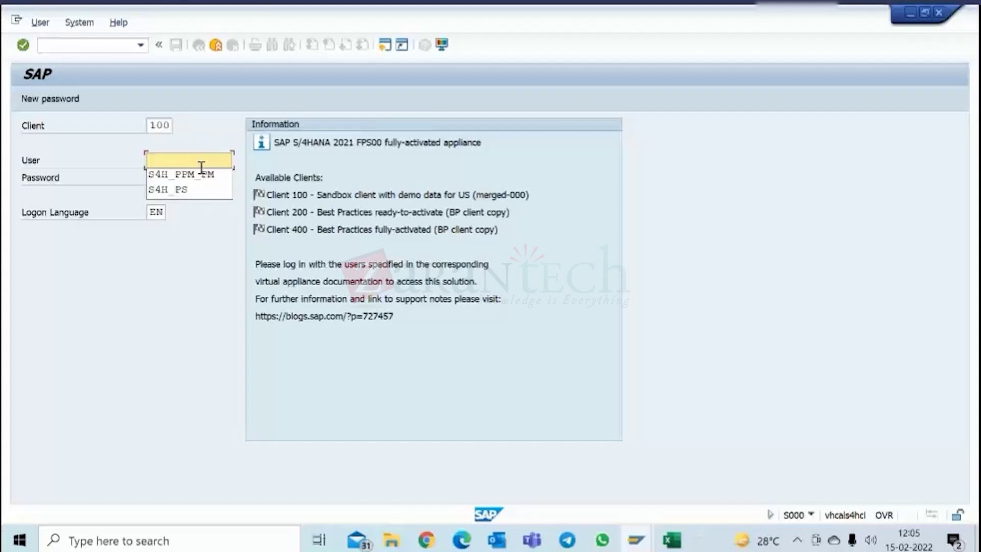
click(202, 175)
click(165, 175)
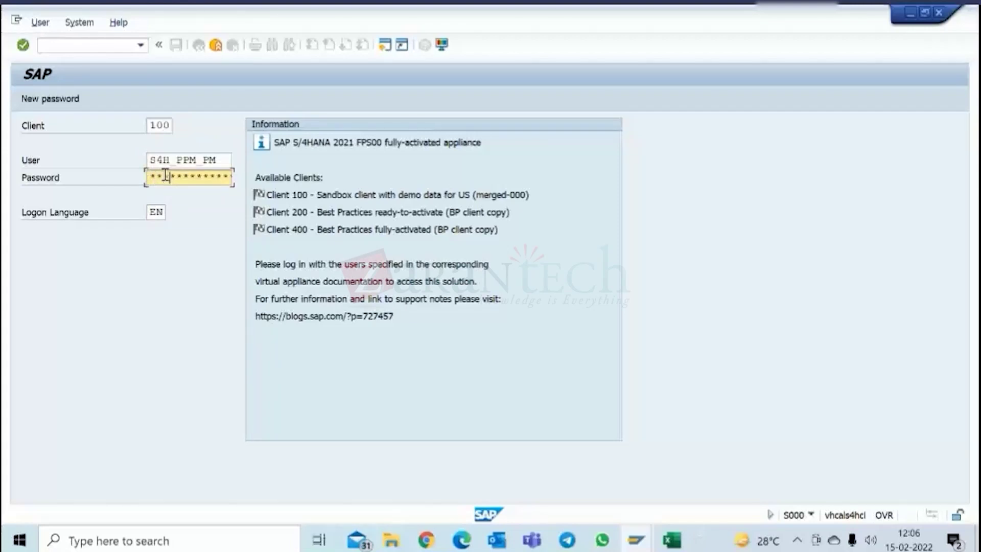
key(Return)
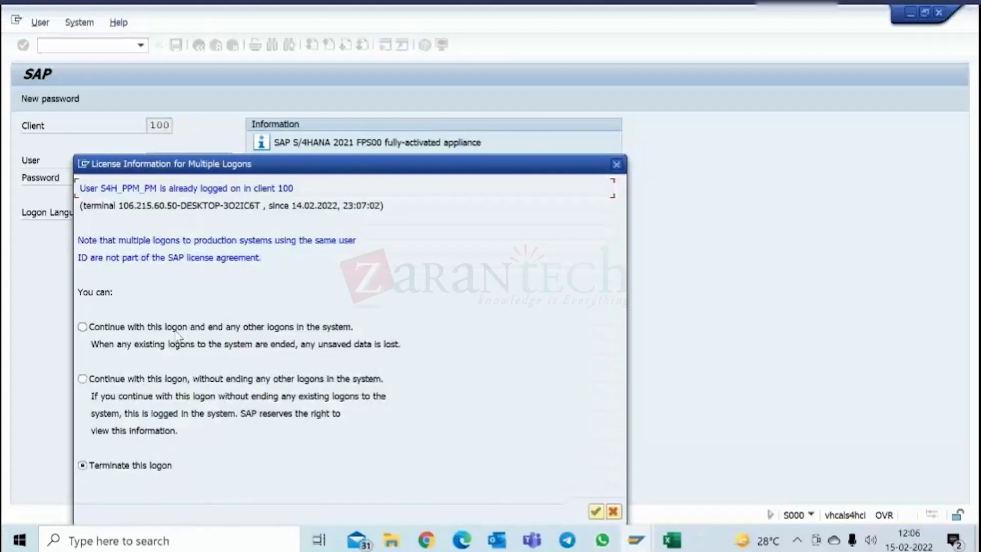
click(176, 329)
key(Return)
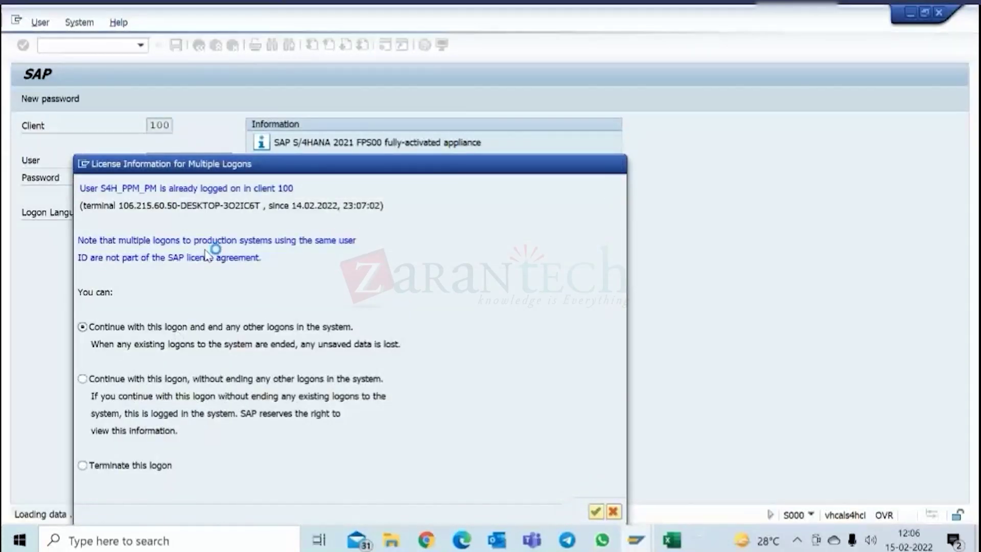
- Run transaction VA02 and open the existing standard order for change by its order number
text(va02)
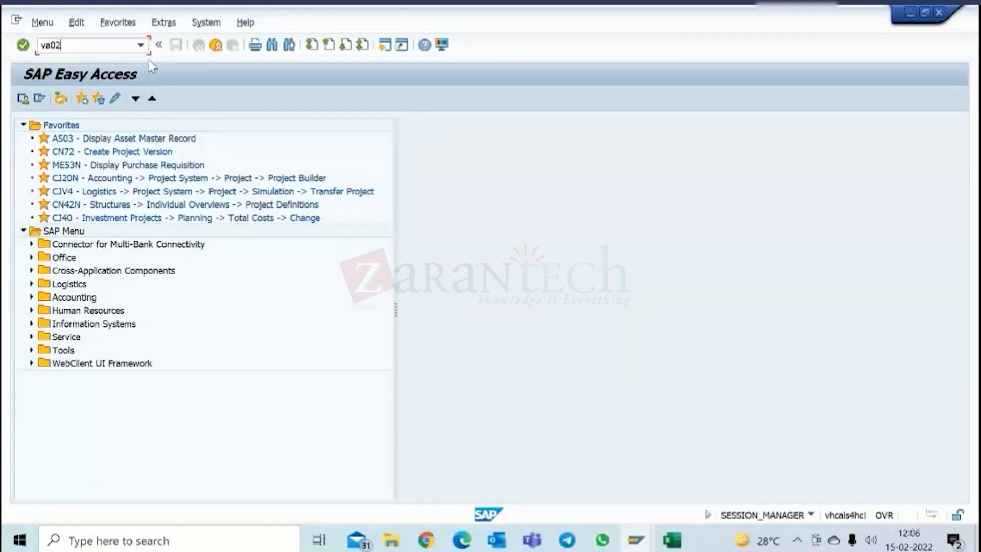
key(Return)
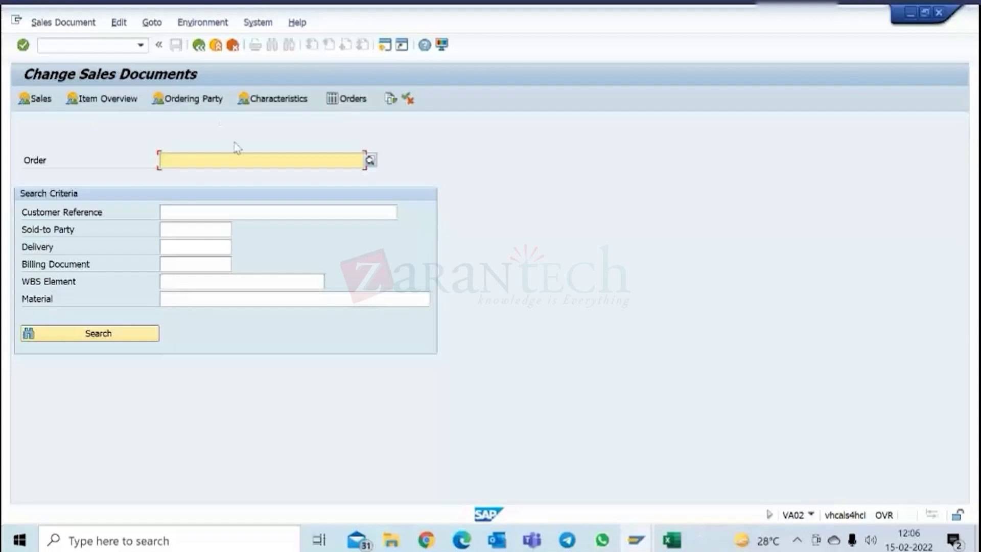
text(113)
key(Return)
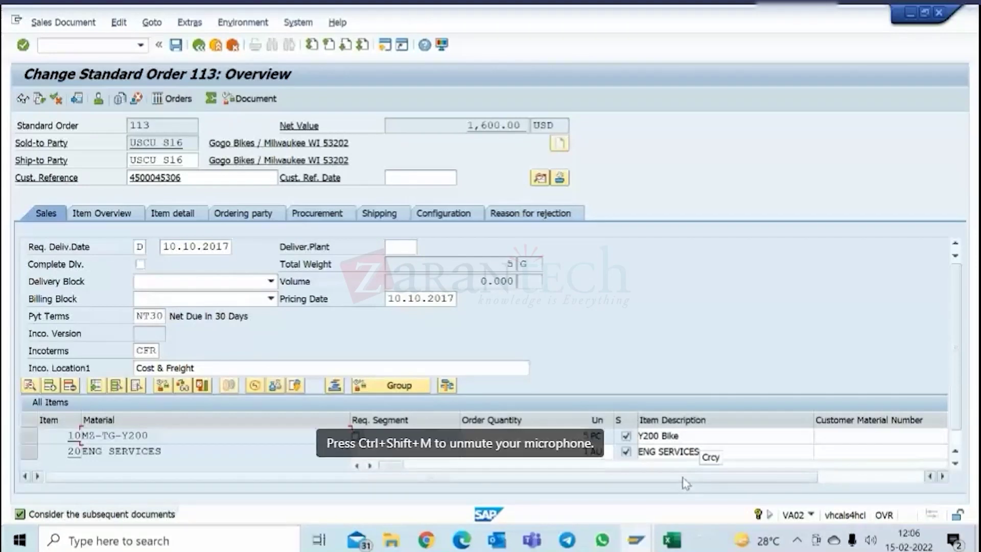
- Narrow the Customer Material Number column in the item table and open the details of item 20, ENG SERVICES
click(892, 474)
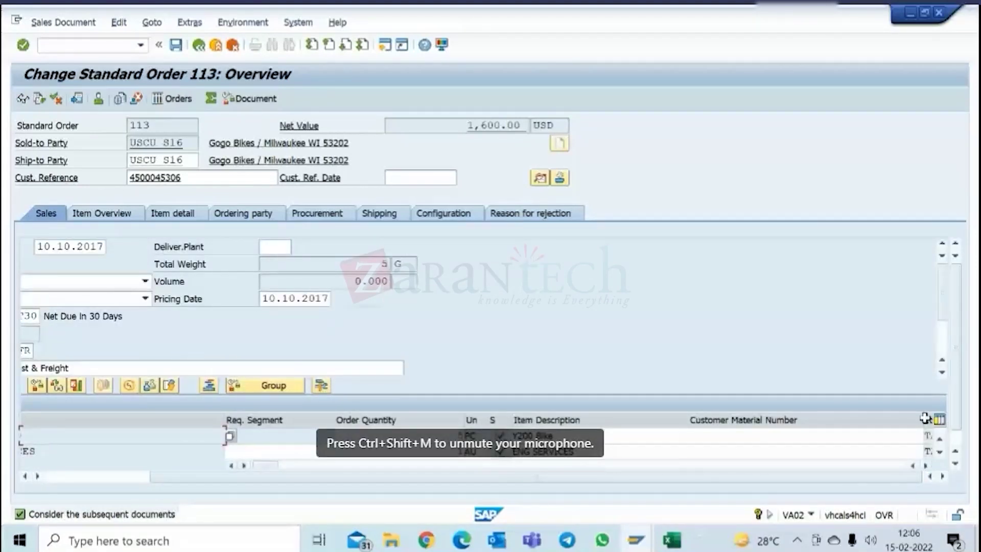
drag(923, 417, 781, 431)
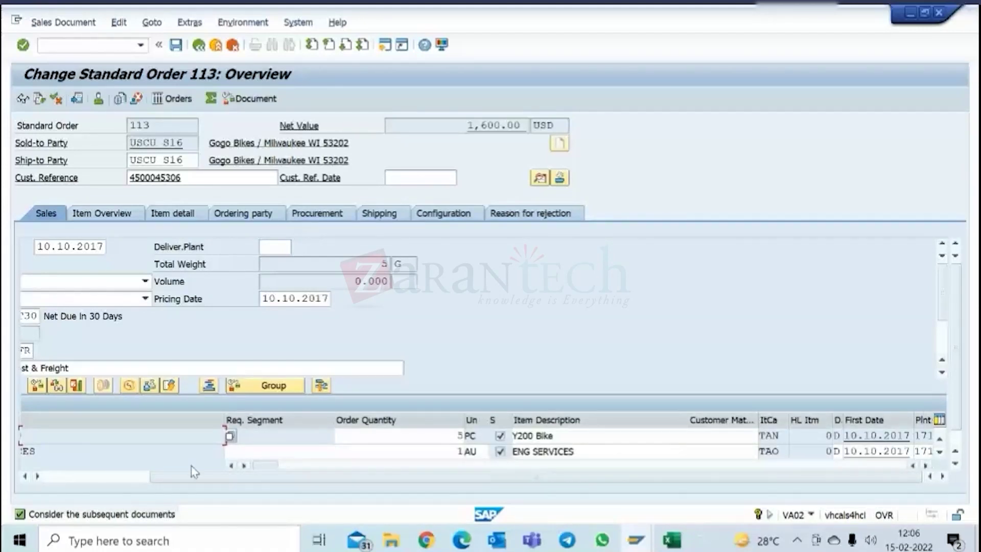
click(72, 452)
double_click(74, 456)
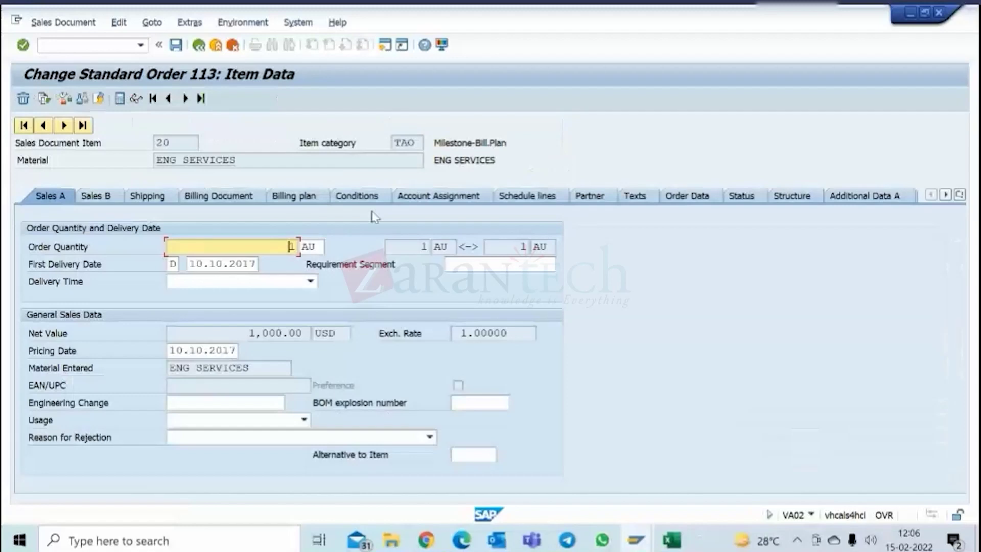
- Examine the ENG SERVICES item's billing plan, including its billing dates, and its account assignment with the additional Coding Block fields
click(295, 197)
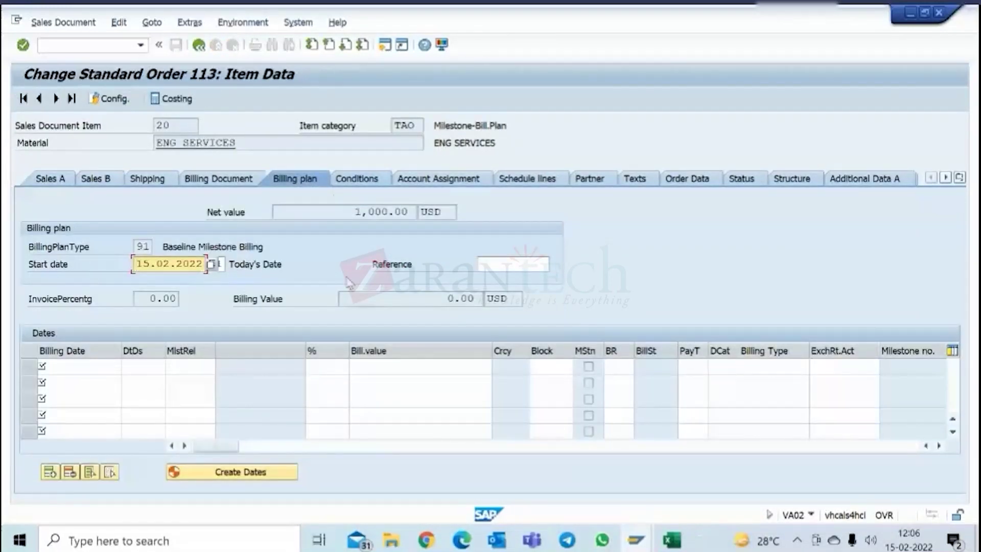
click(426, 180)
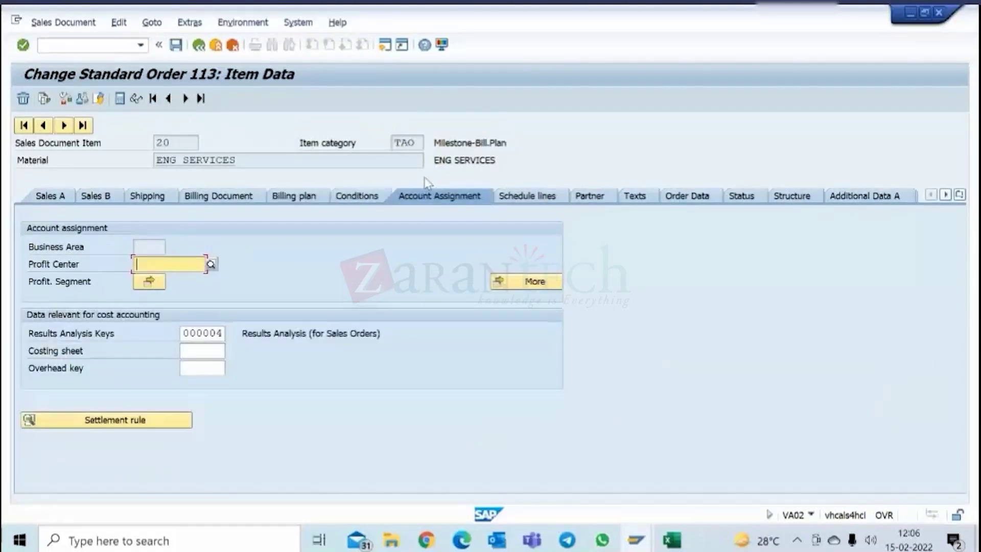
click(506, 280)
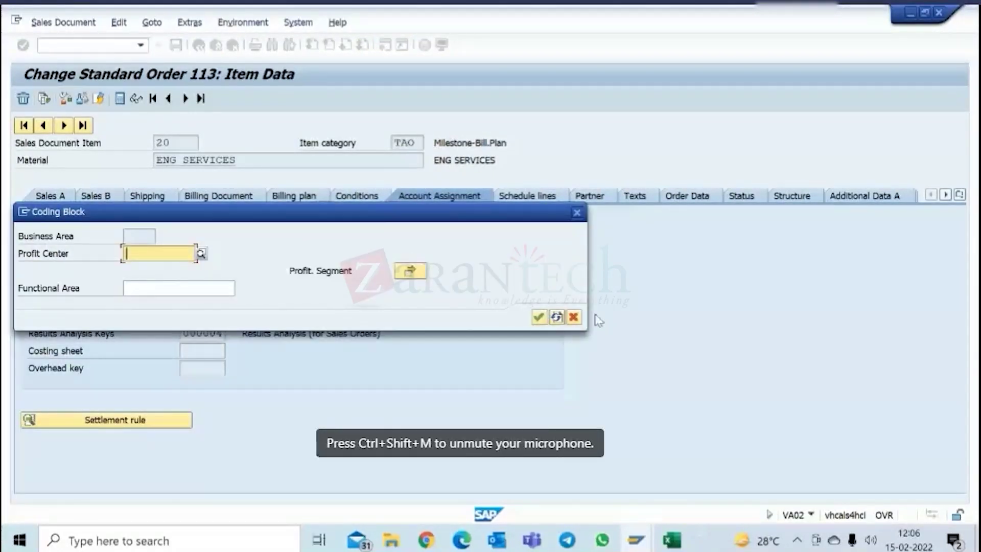
click(573, 316)
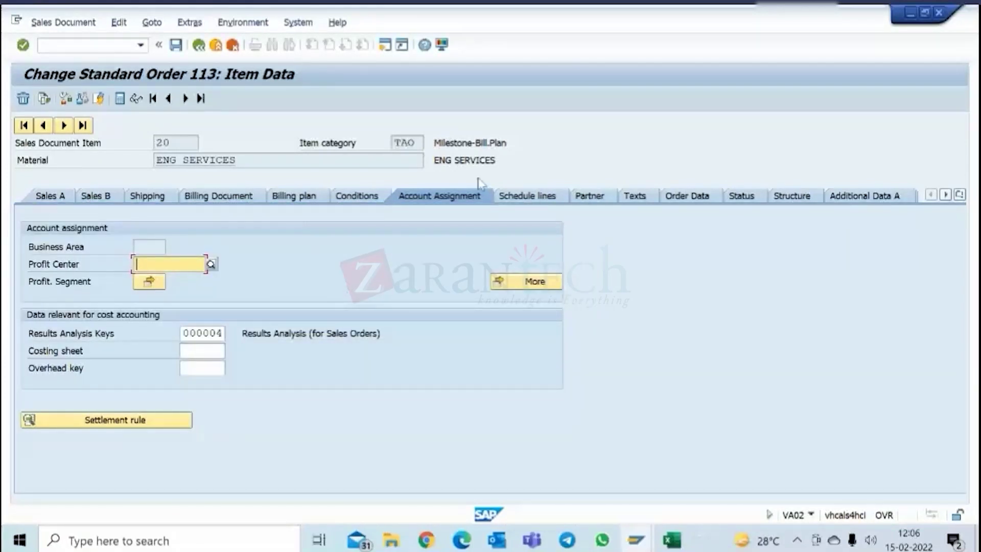
click(295, 196)
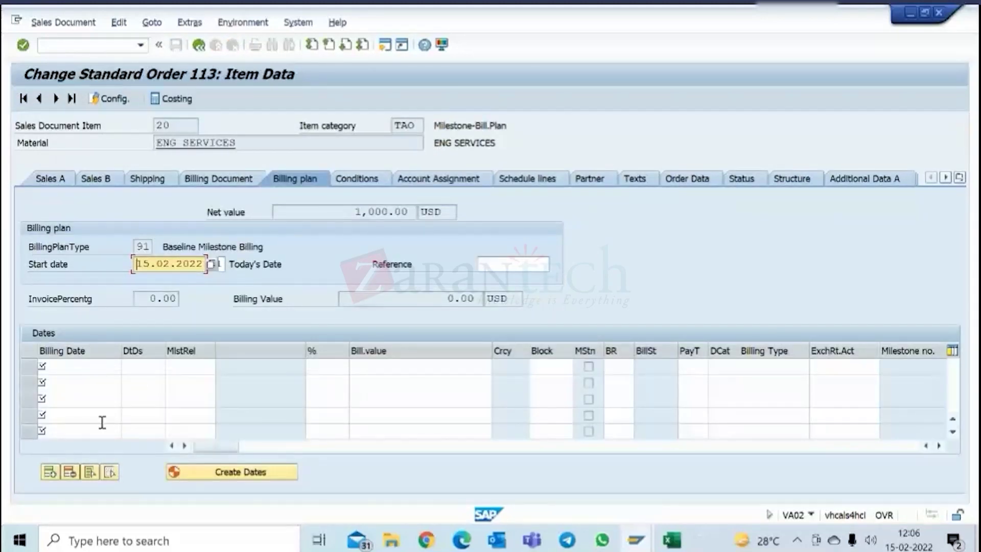
click(94, 363)
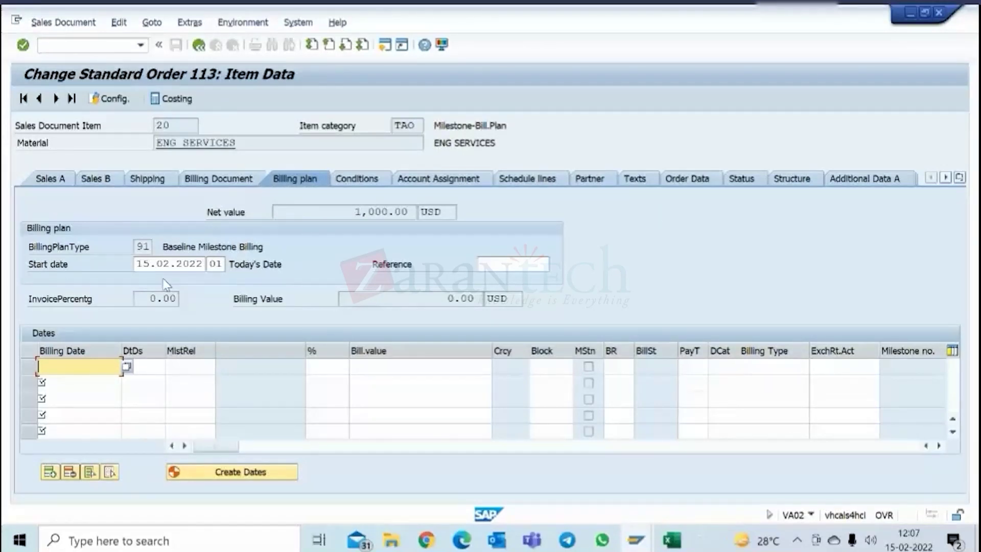
click(453, 180)
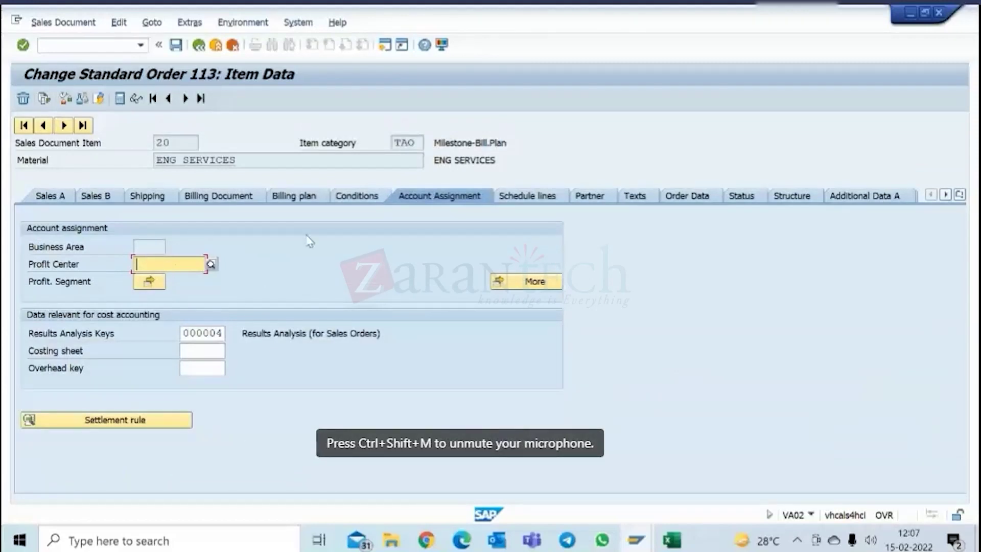
click(523, 281)
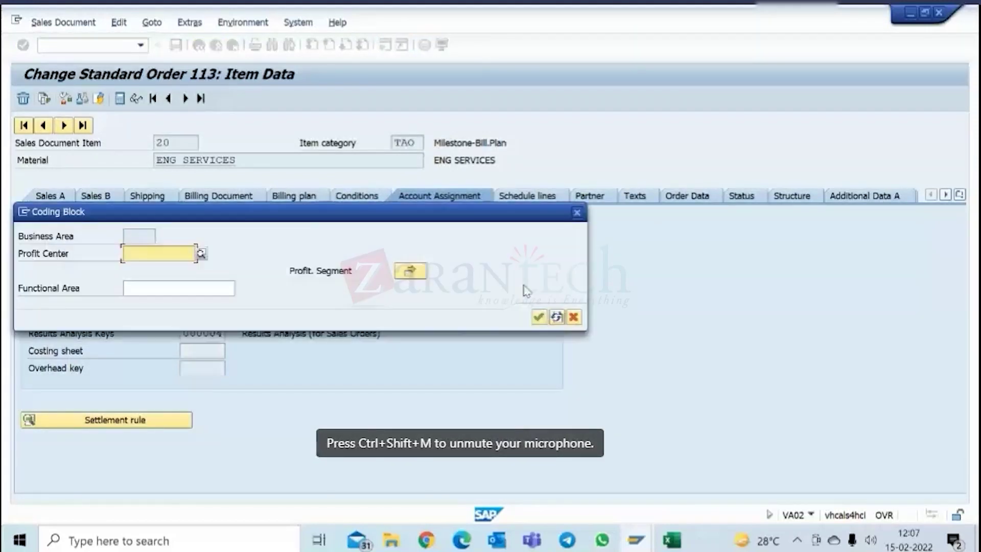
click(573, 316)
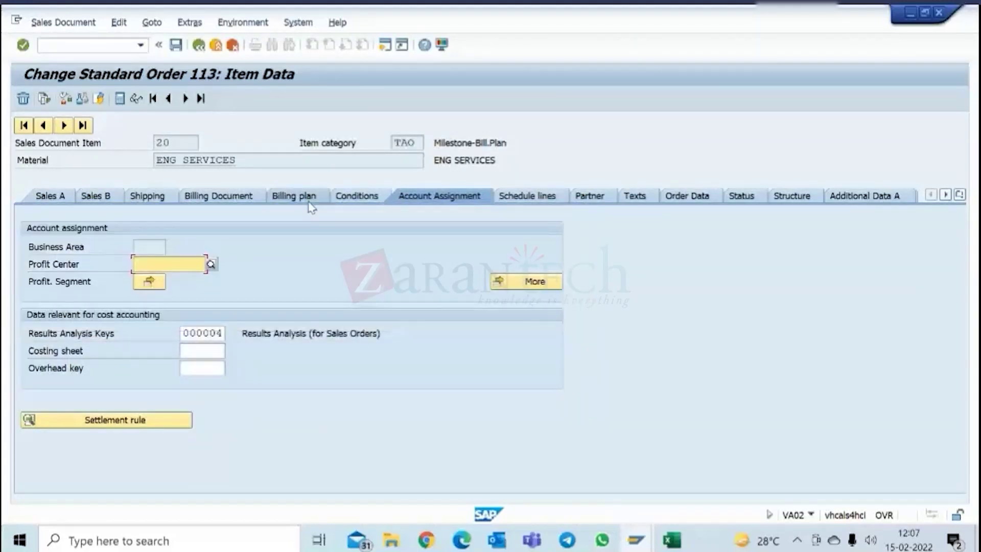
click(308, 196)
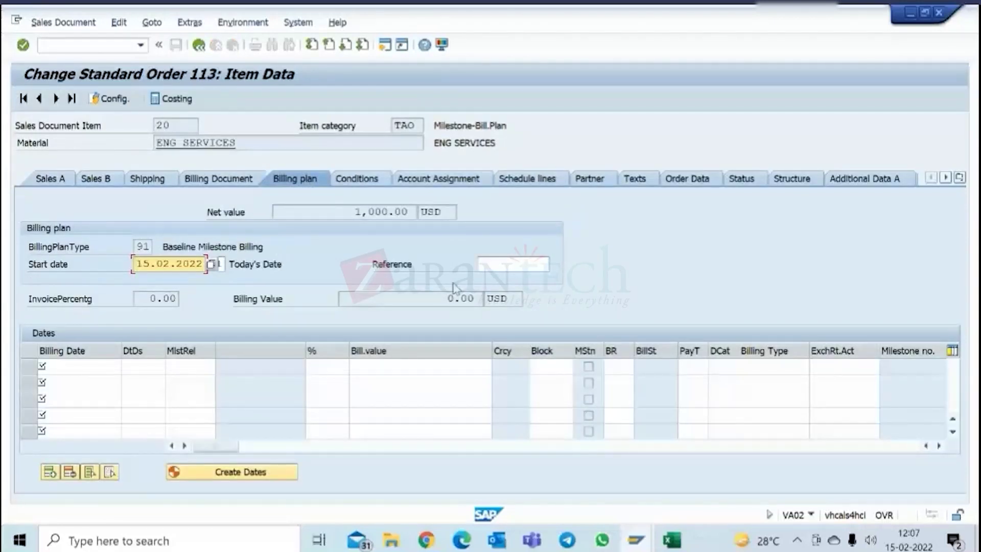
- Return to the order overview and leave Change Sales Documents for the SAP Easy Access screen without saving
click(199, 45)
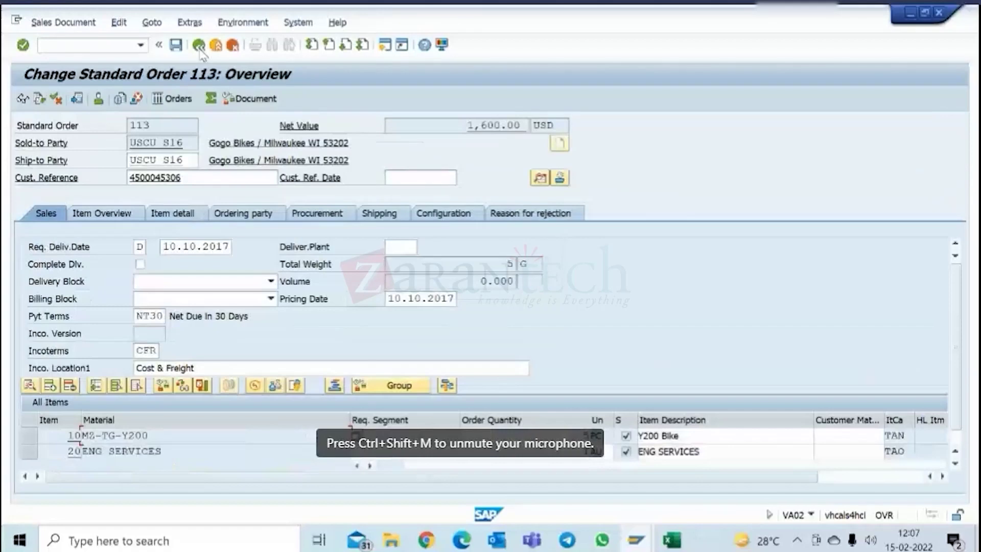
drag(532, 478, 483, 474)
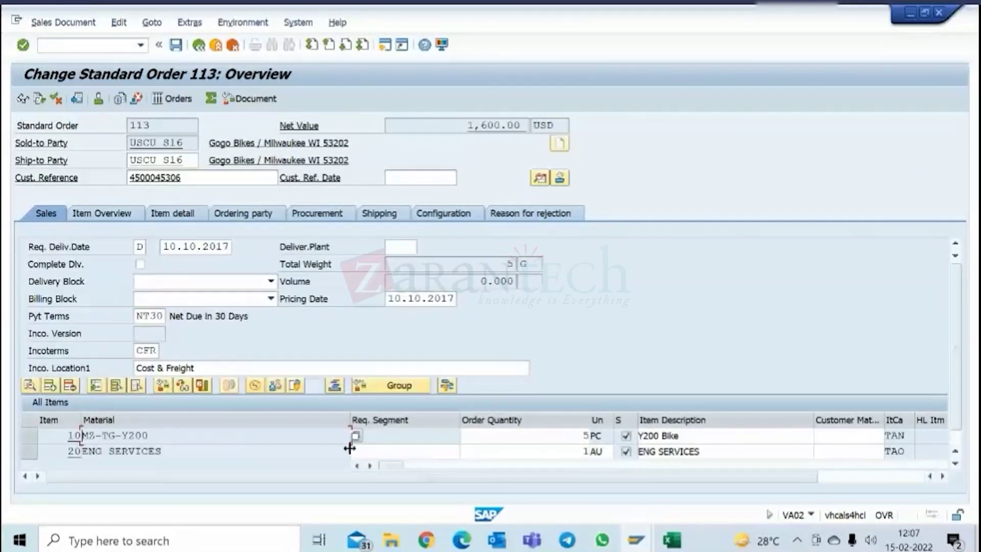
double_click(175, 452)
click(151, 124)
click(200, 46)
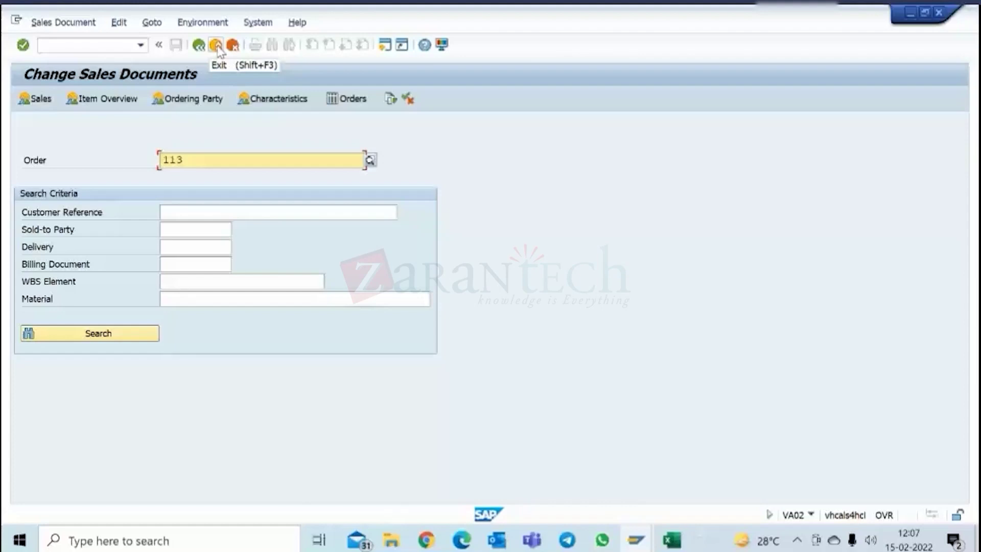
click(216, 45)
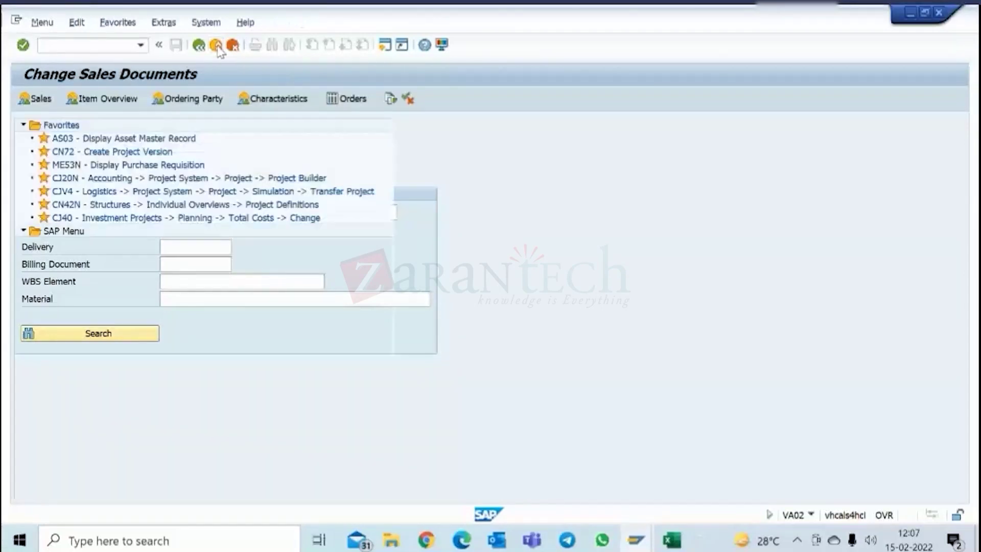